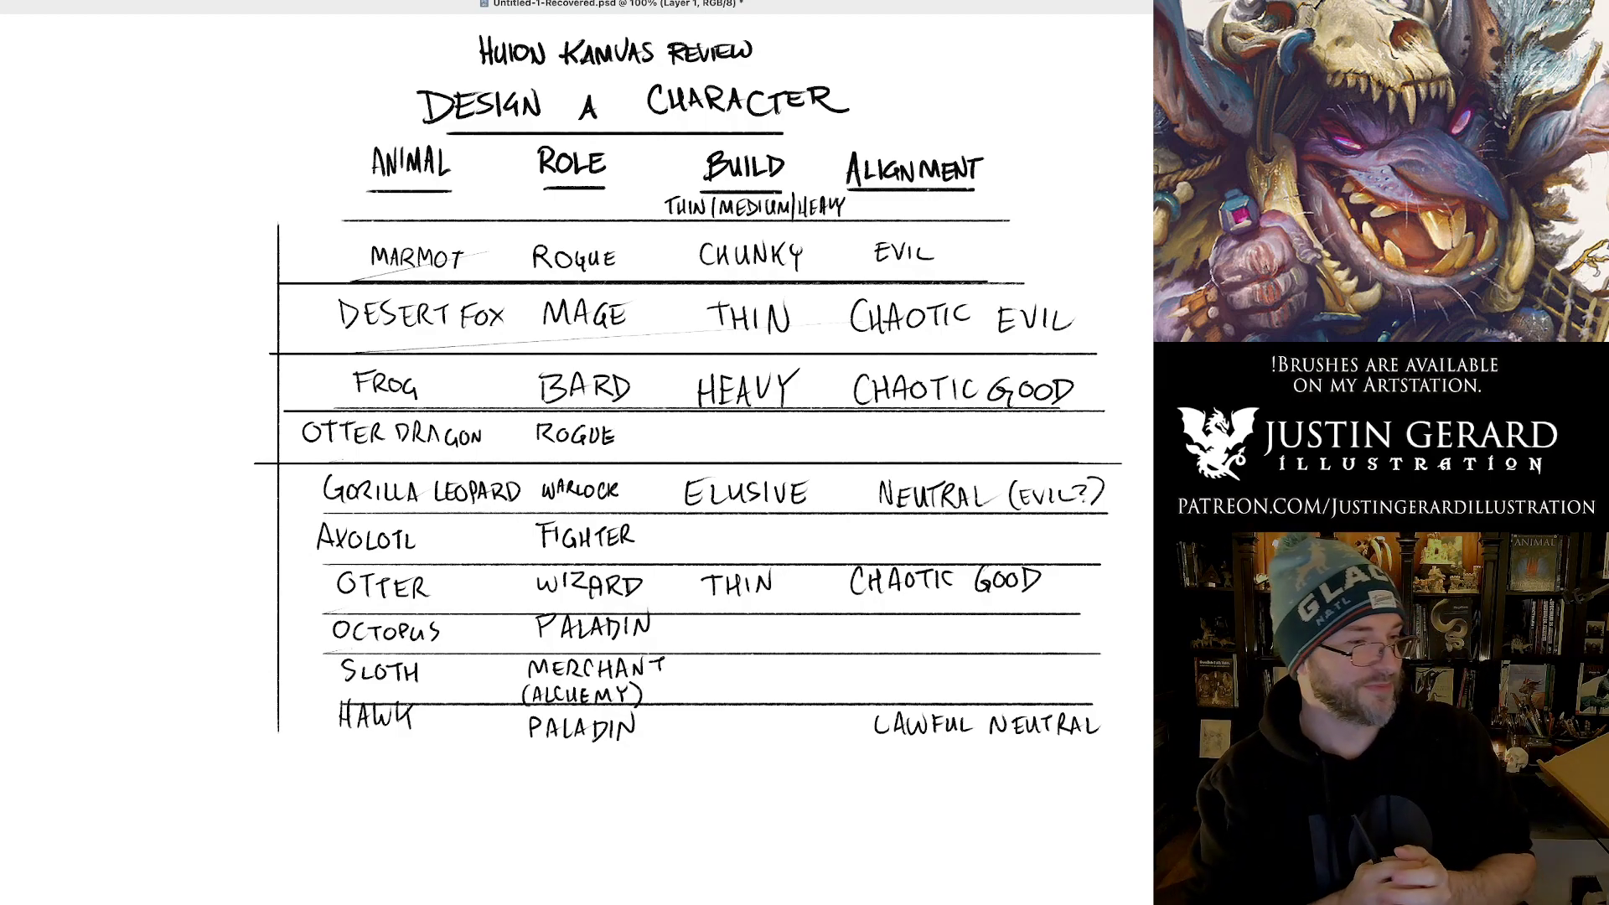
# Handwrite "HEAVY" in the Build column of the Hawk row.
pyautogui.moveTo(738, 717); pyautogui.dragTo(750, 737)
pyautogui.moveTo(738, 727)
pyautogui.mouseDown()
pyautogui.moveTo(766, 737)
pyautogui.moveTo(768, 717)
pyautogui.mouseUp()
pyautogui.moveTo(779, 716); pyautogui.dragTo(771, 737)
pyautogui.moveTo(778, 717); pyautogui.dragTo(784, 728)
pyautogui.moveTo(788, 717); pyautogui.dragTo(795, 737)
pyautogui.moveTo(794, 737)
pyautogui.mouseDown()
pyautogui.moveTo(802, 716)
pyautogui.moveTo(811, 727)
pyautogui.mouseUp()
pyautogui.moveTo(819, 715); pyautogui.dragTo(806, 742)
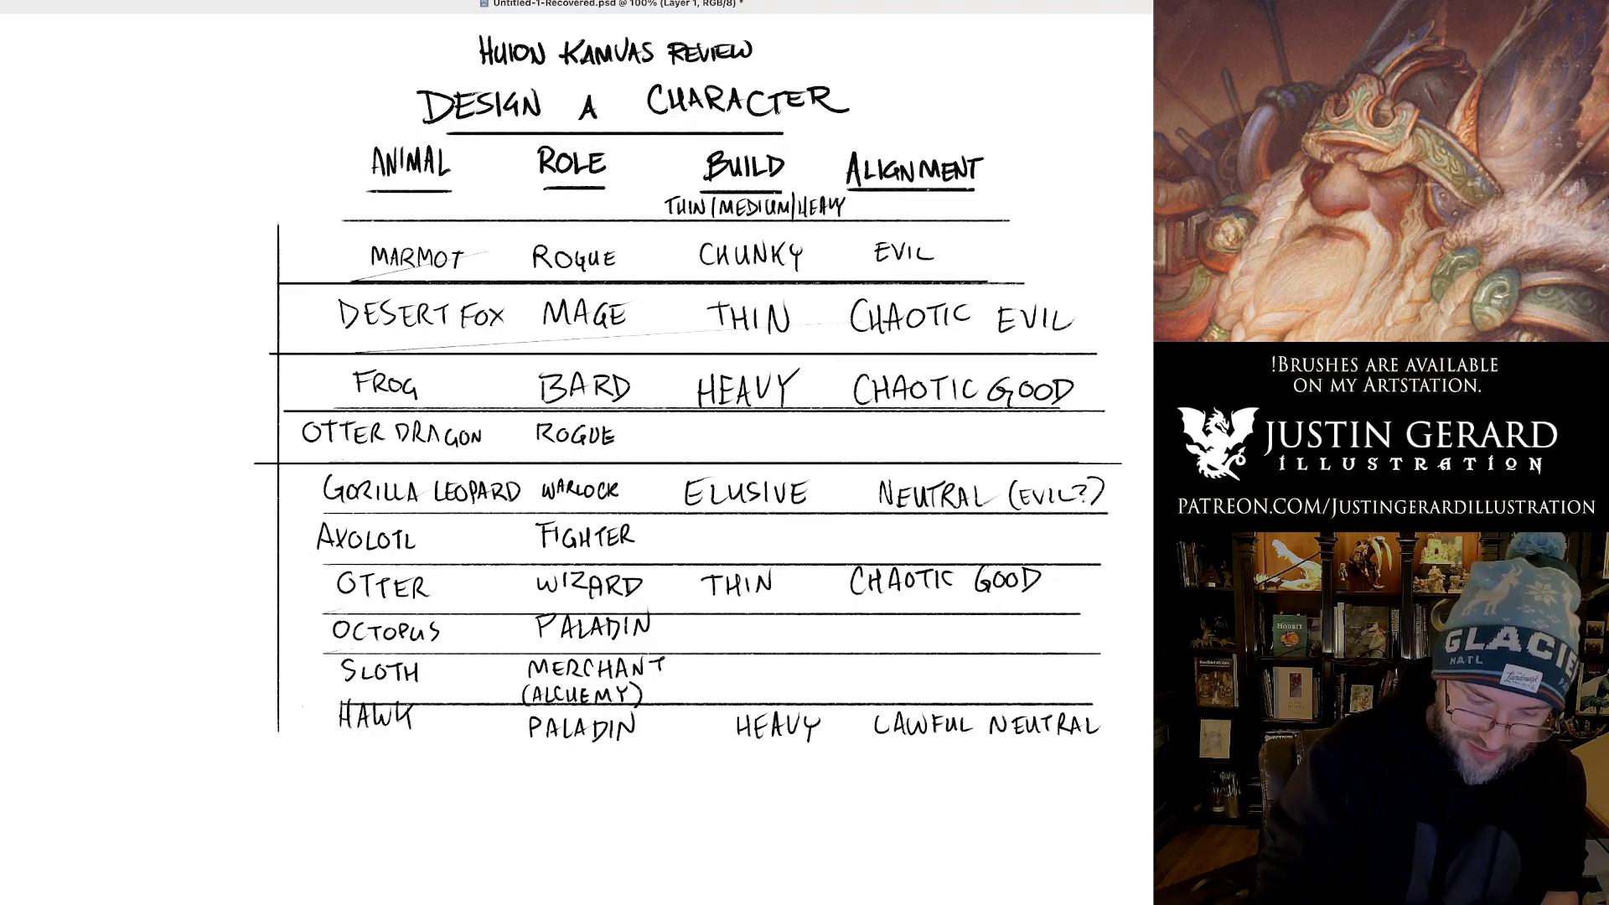
# Extend the row divider lines under Gorilla Leopard, Octopus and Sloth to the table's vertical line.
pyautogui.moveTo(276, 704); pyautogui.dragTo(1124, 705)
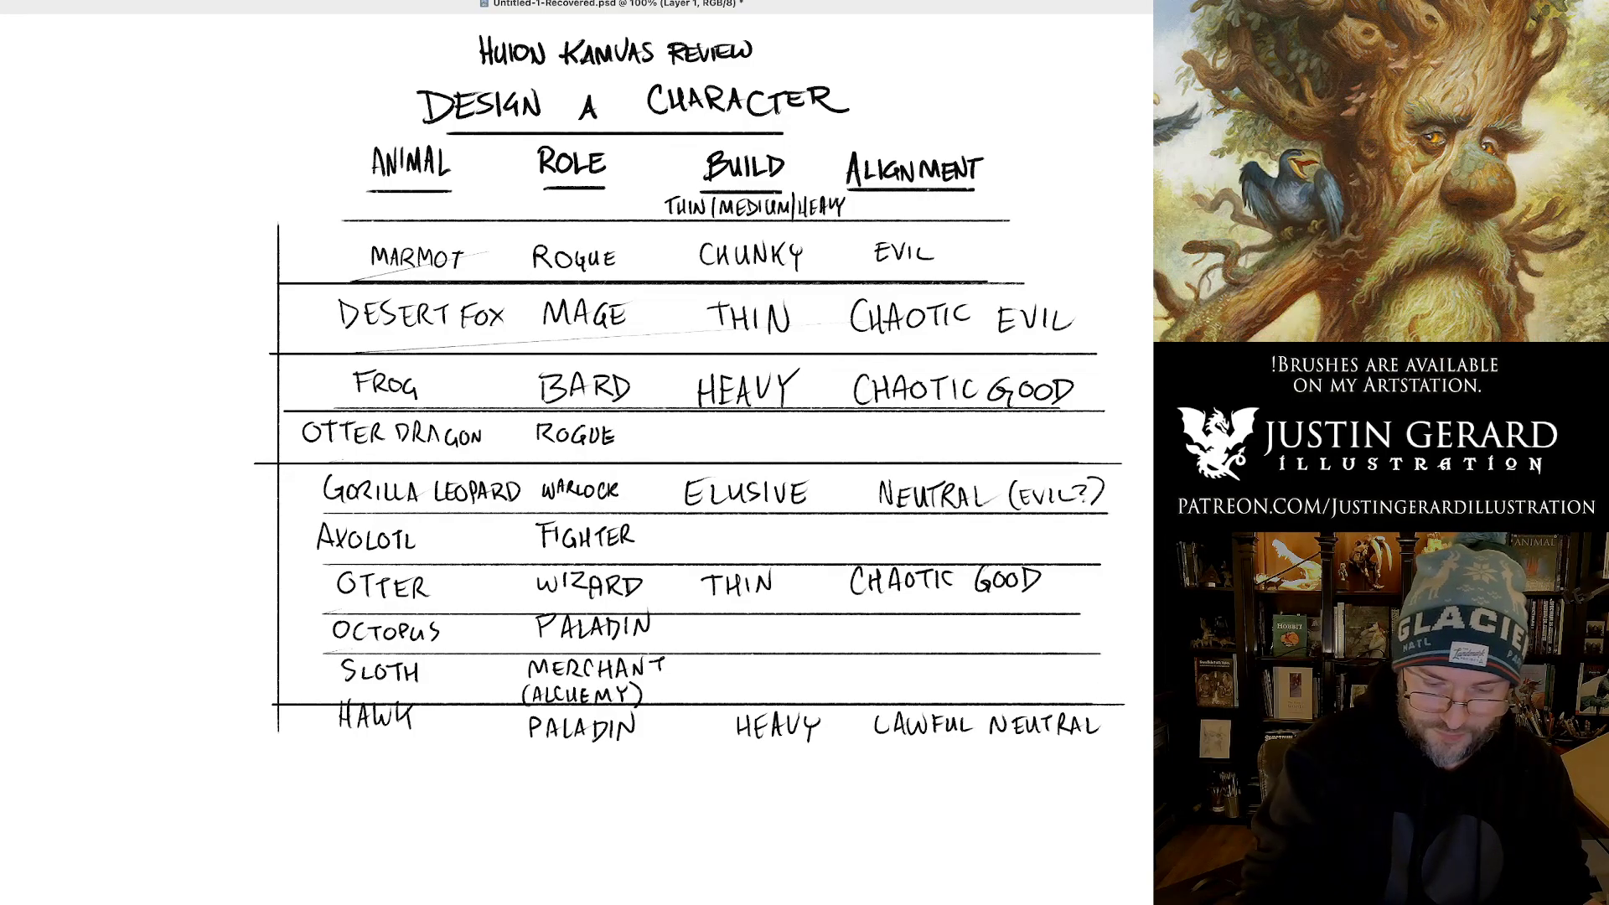
pyautogui.moveTo(281, 654)
pyautogui.mouseDown()
pyautogui.moveTo(1133, 653)
pyautogui.moveTo(772, 614)
pyautogui.moveTo(277, 615)
pyautogui.moveTo(317, 569)
pyautogui.moveTo(1105, 569)
pyautogui.moveTo(282, 565)
pyautogui.mouseUp()
pyautogui.hotkey('ctrl', 'z')
pyautogui.moveTo(1114, 511); pyautogui.dragTo(240, 511)
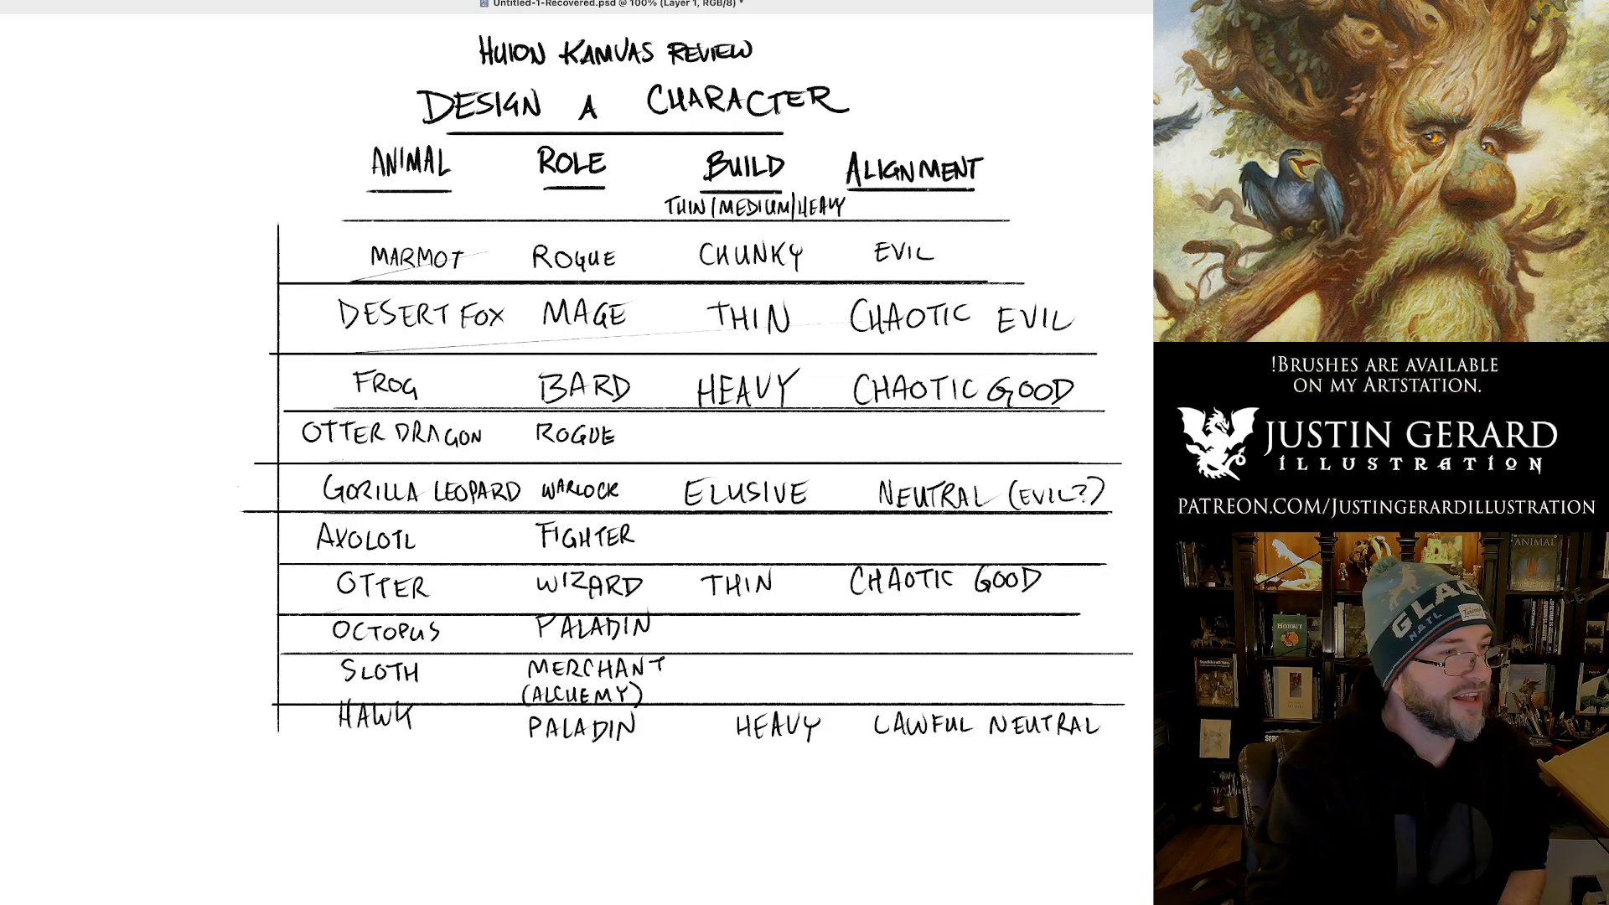
# Draw tally marks beside the rows: one each for Marmot, Gorilla Leopard and Hawk, three each for Frog and Octopus.
pyautogui.moveTo(259, 711); pyautogui.dragTo(257, 728)
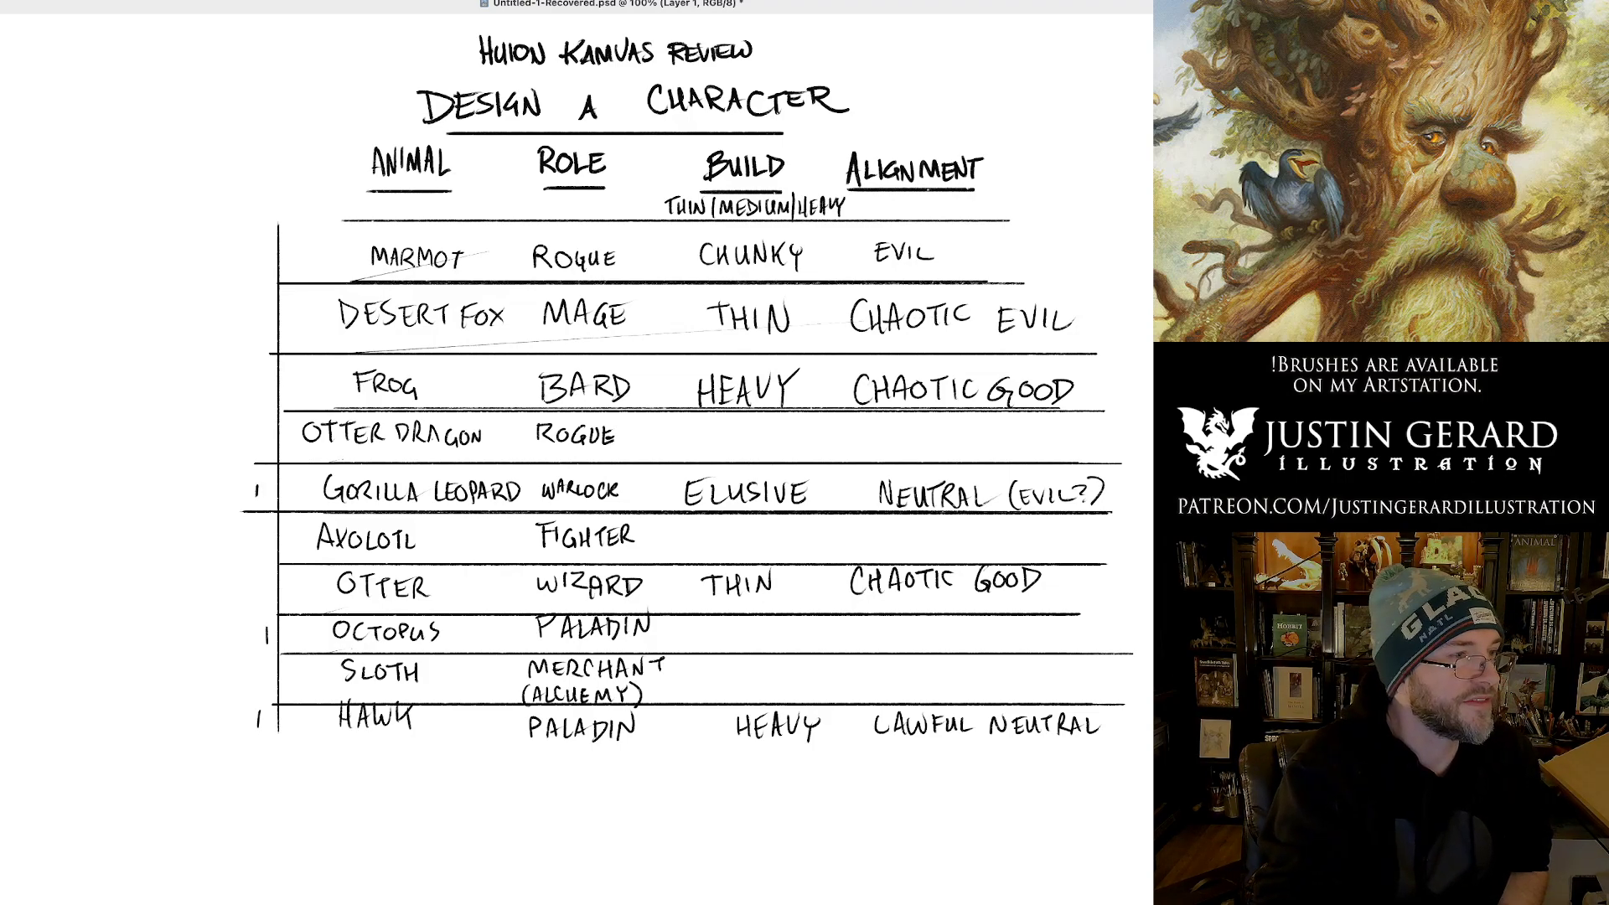
pyautogui.moveTo(260, 625); pyautogui.dragTo(258, 647)
pyautogui.moveTo(260, 248); pyautogui.dragTo(259, 273)
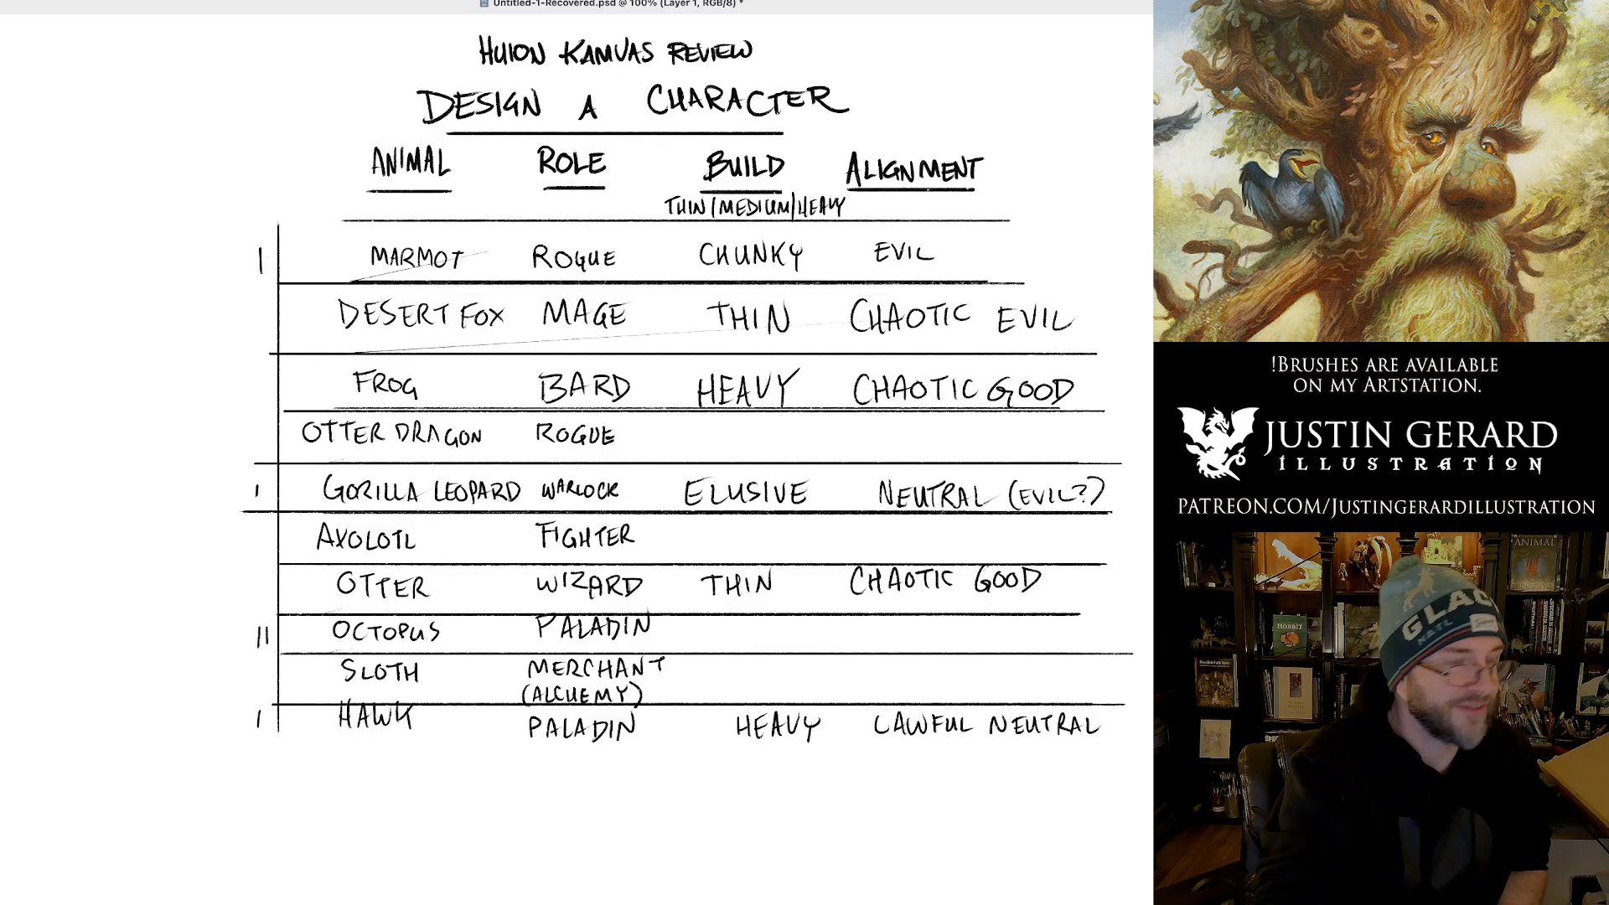
pyautogui.moveTo(266, 374); pyautogui.dragTo(265, 398)
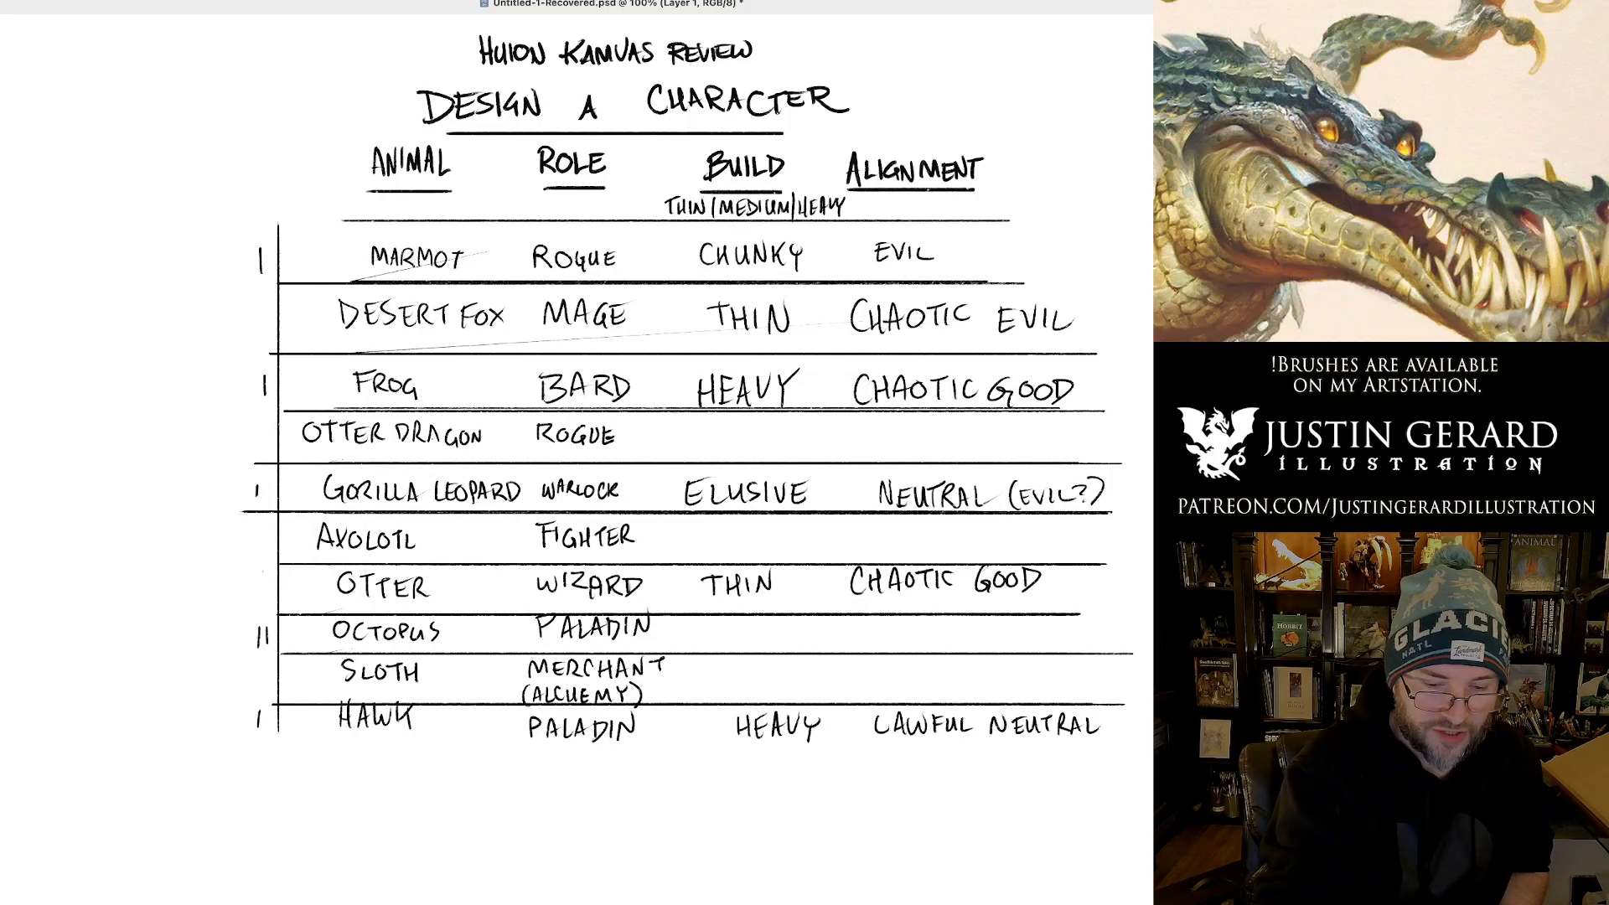
pyautogui.moveTo(253, 628); pyautogui.dragTo(251, 646)
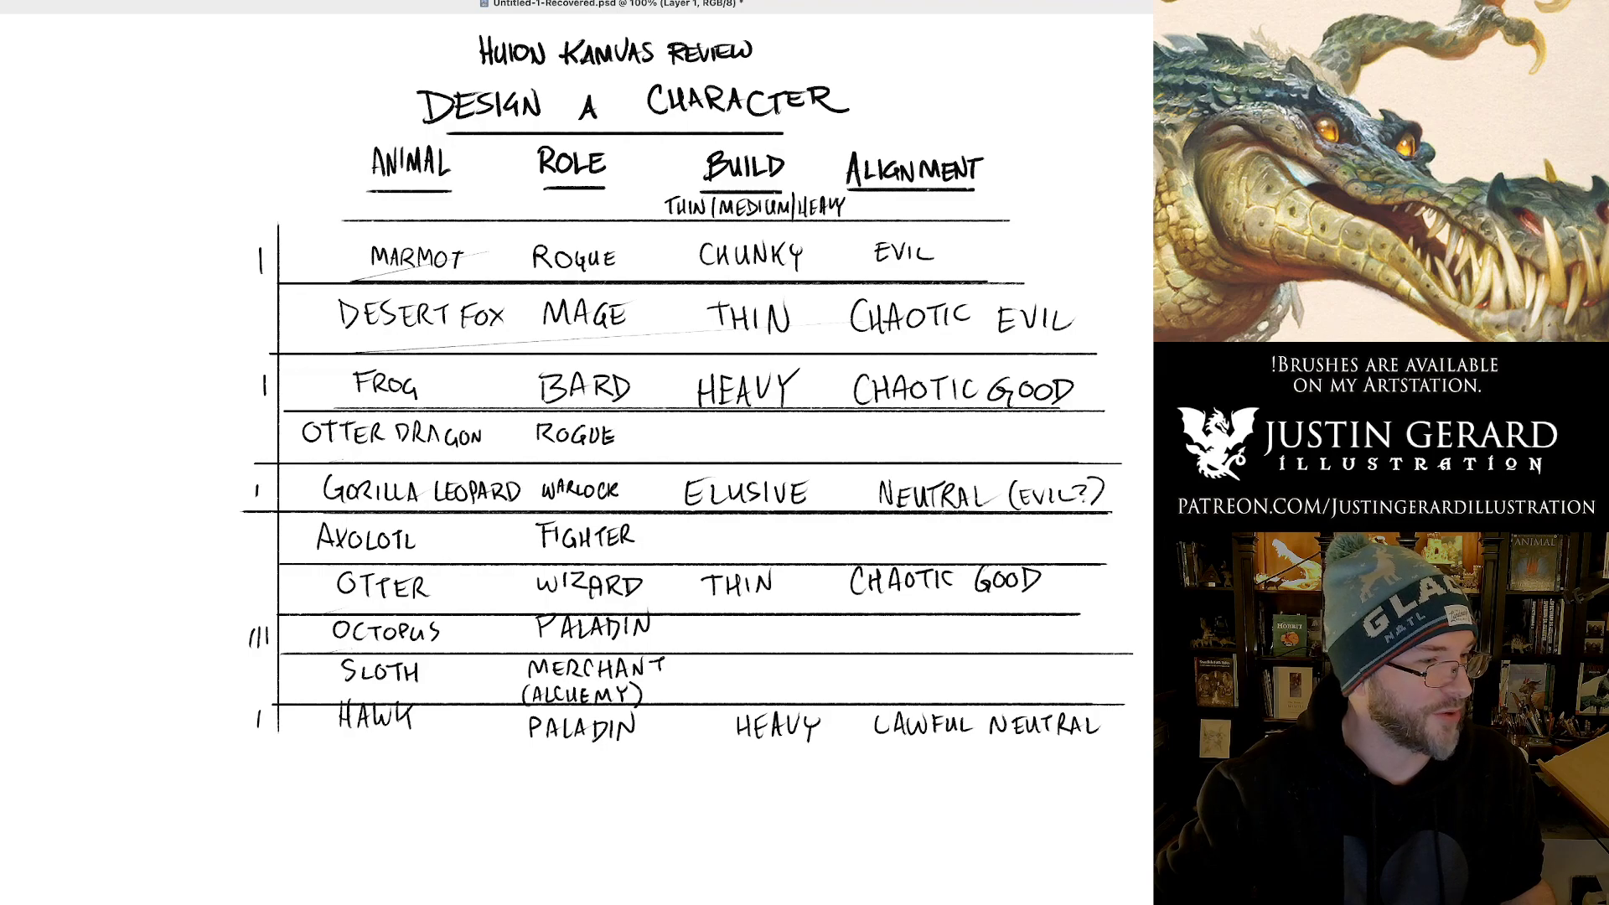
pyautogui.moveTo(257, 378); pyautogui.dragTo(249, 398)
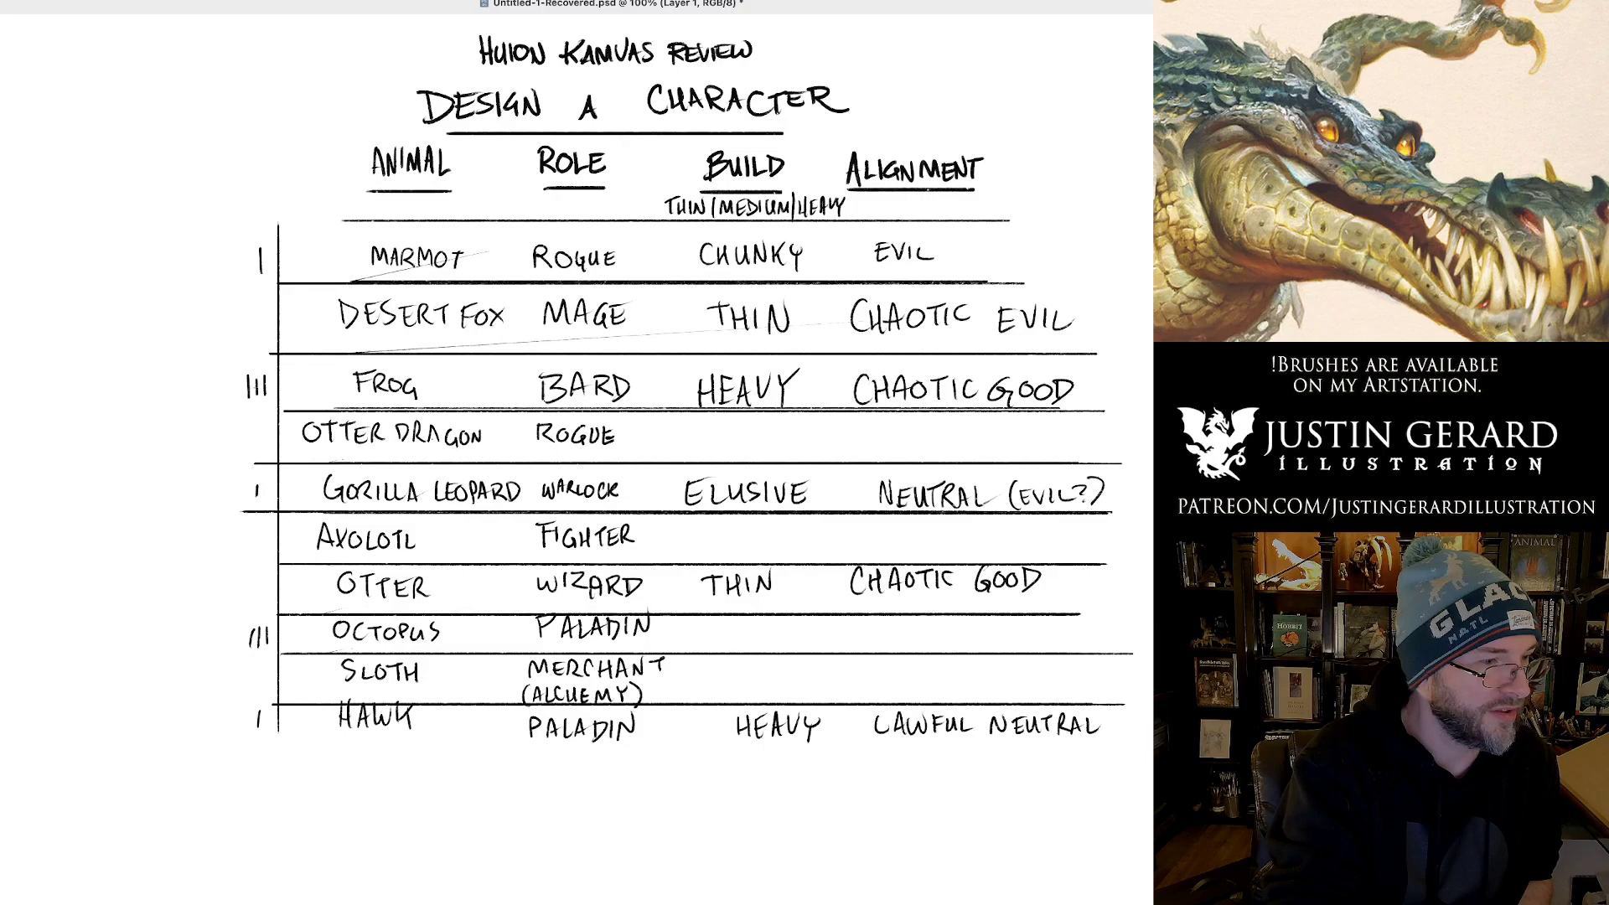
# Add tally marks to bring Frog to a struck group of five, Octopus to four, and Sloth, Desert Fox and Hawk to two each.
pyautogui.moveTo(264, 669); pyautogui.dragTo(265, 689)
pyautogui.moveTo(262, 293); pyautogui.dragTo(263, 320)
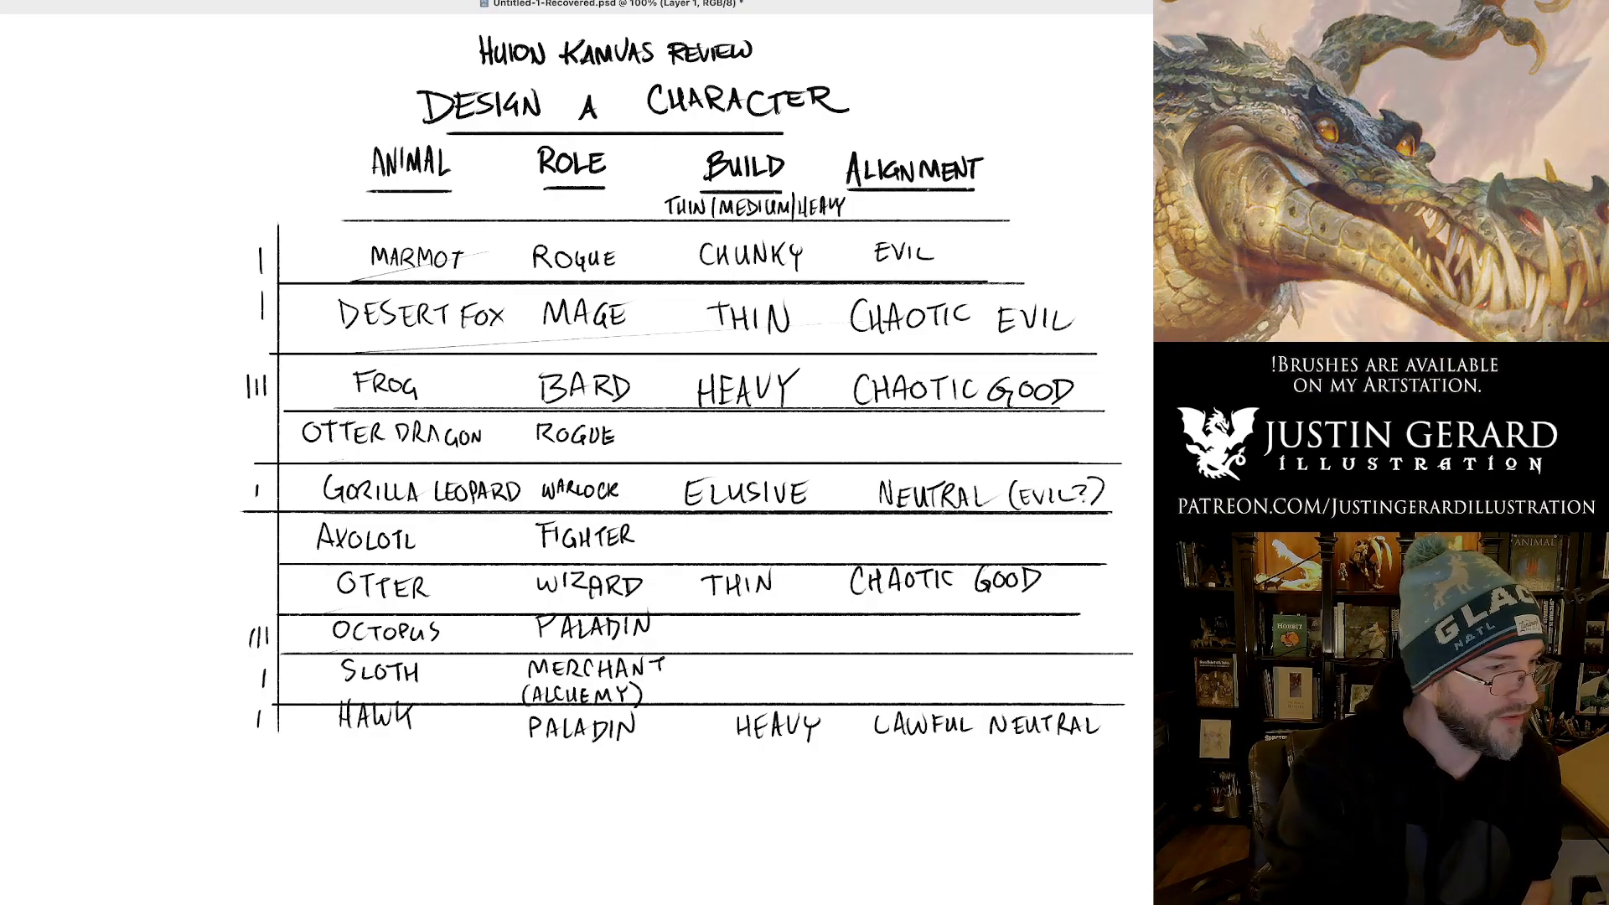
pyautogui.moveTo(240, 376)
pyautogui.mouseDown()
pyautogui.moveTo(239, 398)
pyautogui.moveTo(266, 391)
pyautogui.mouseUp()
pyautogui.moveTo(250, 293); pyautogui.dragTo(249, 321)
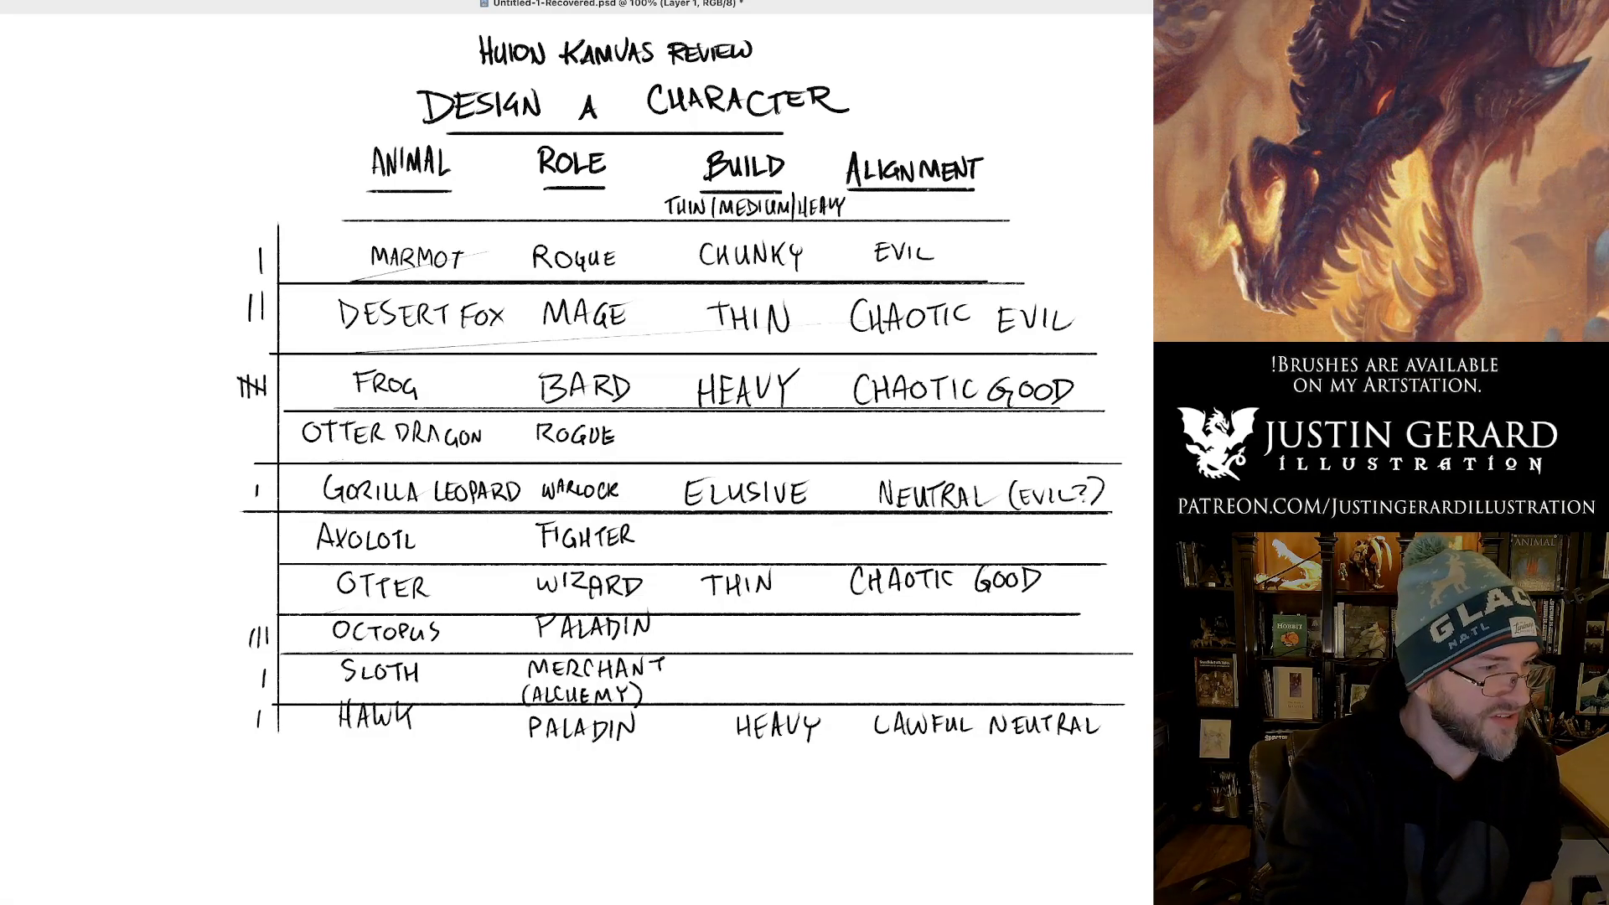
pyautogui.moveTo(249, 707); pyautogui.dragTo(249, 730)
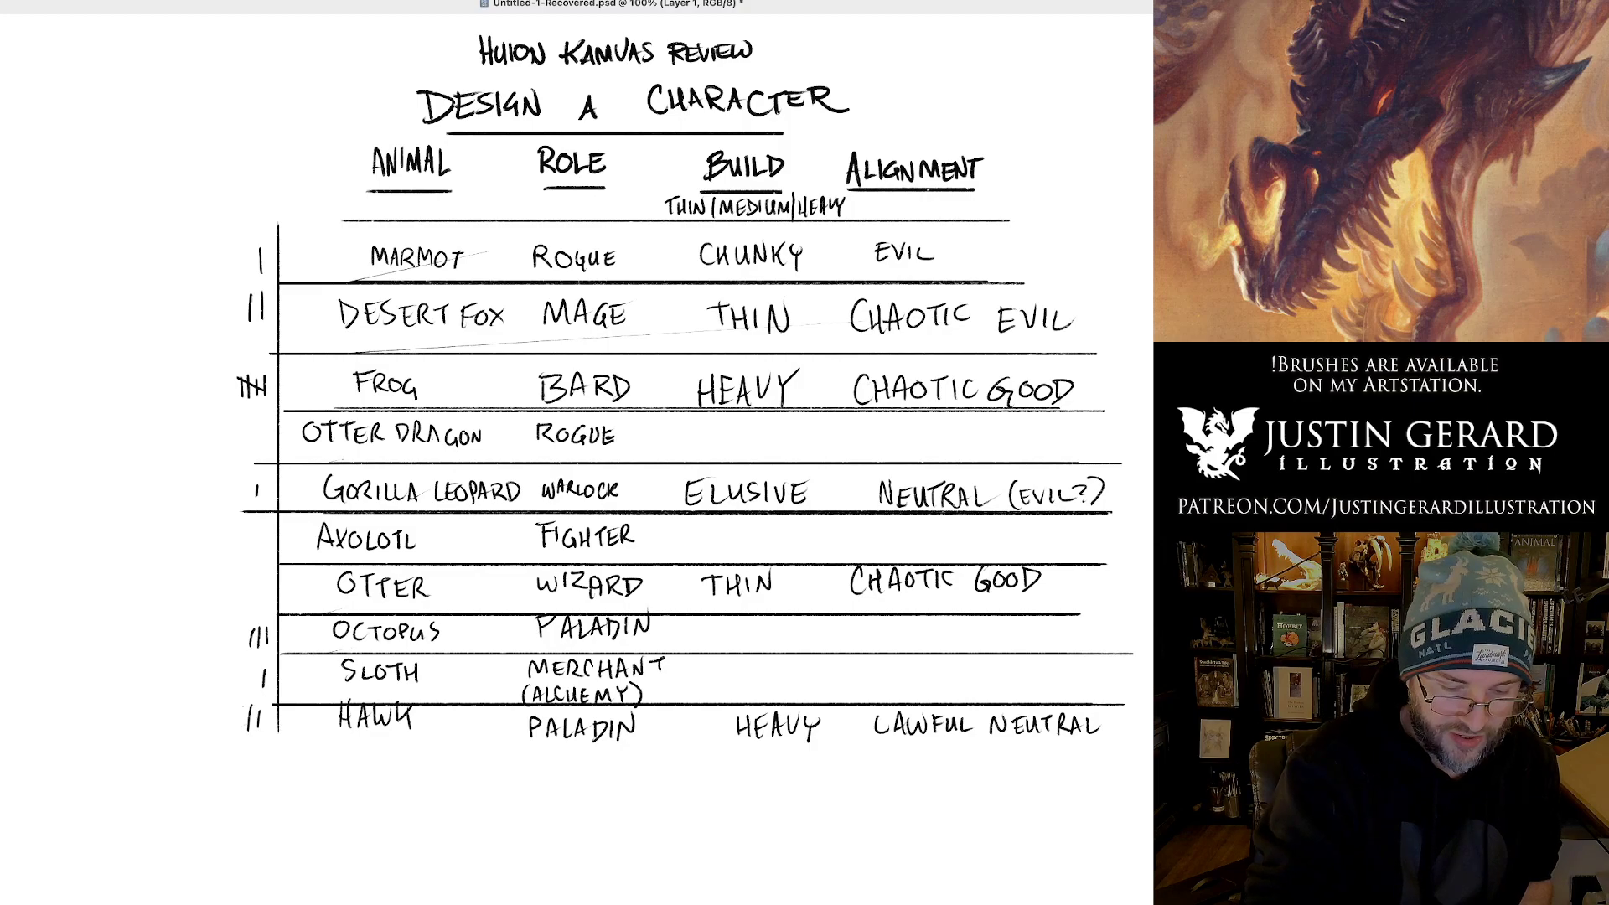
pyautogui.moveTo(245, 628); pyautogui.dragTo(243, 649)
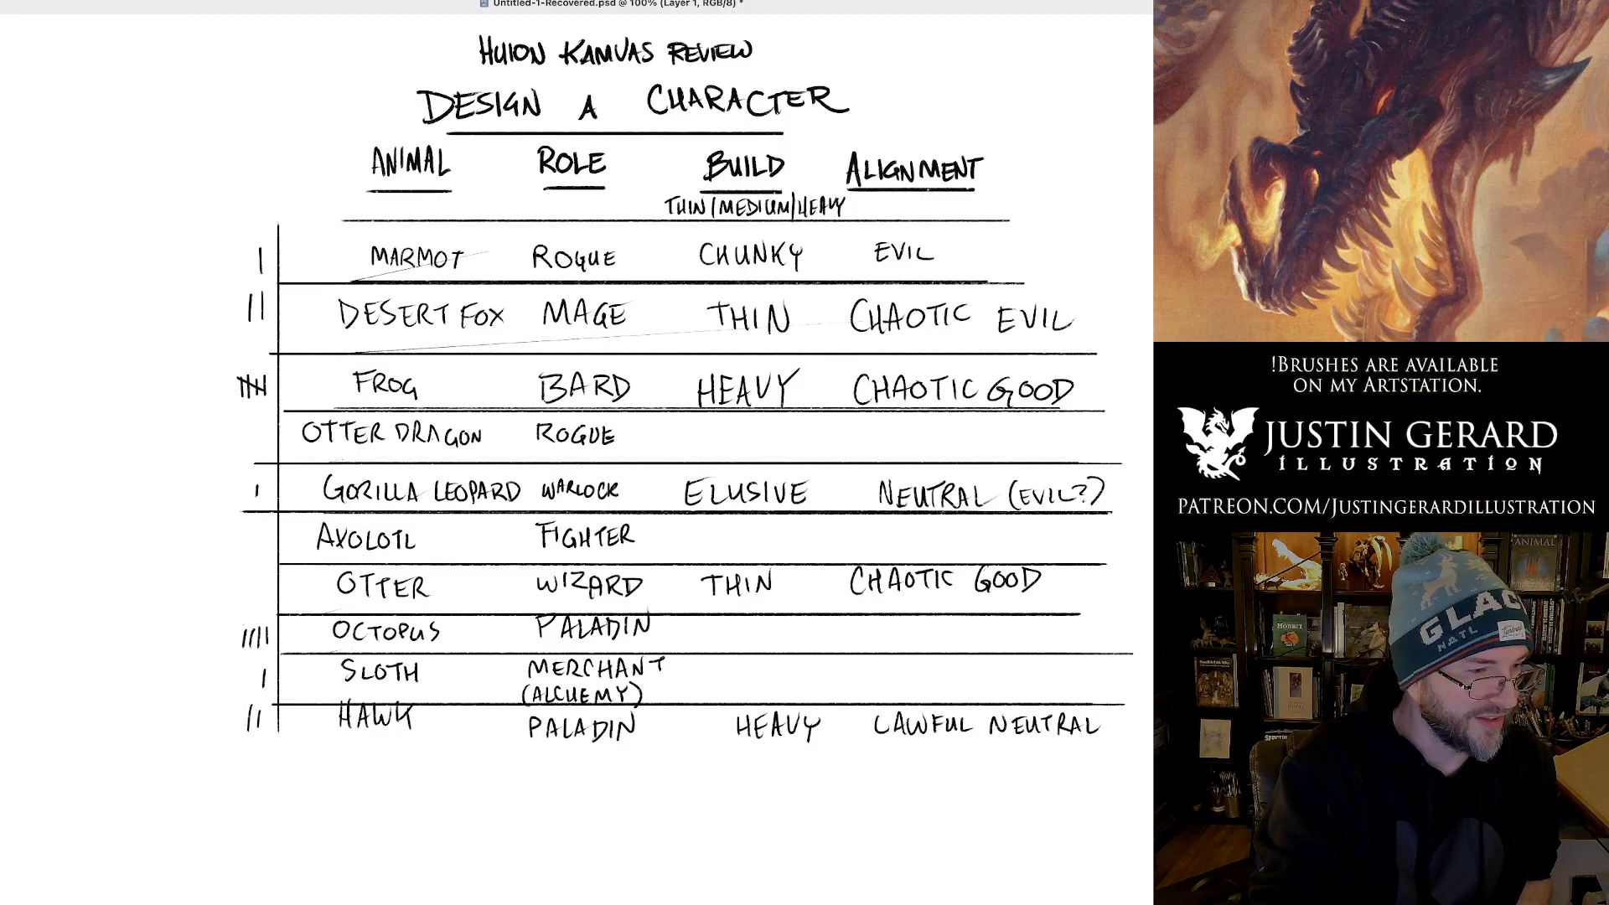
pyautogui.moveTo(253, 670); pyautogui.dragTo(251, 691)
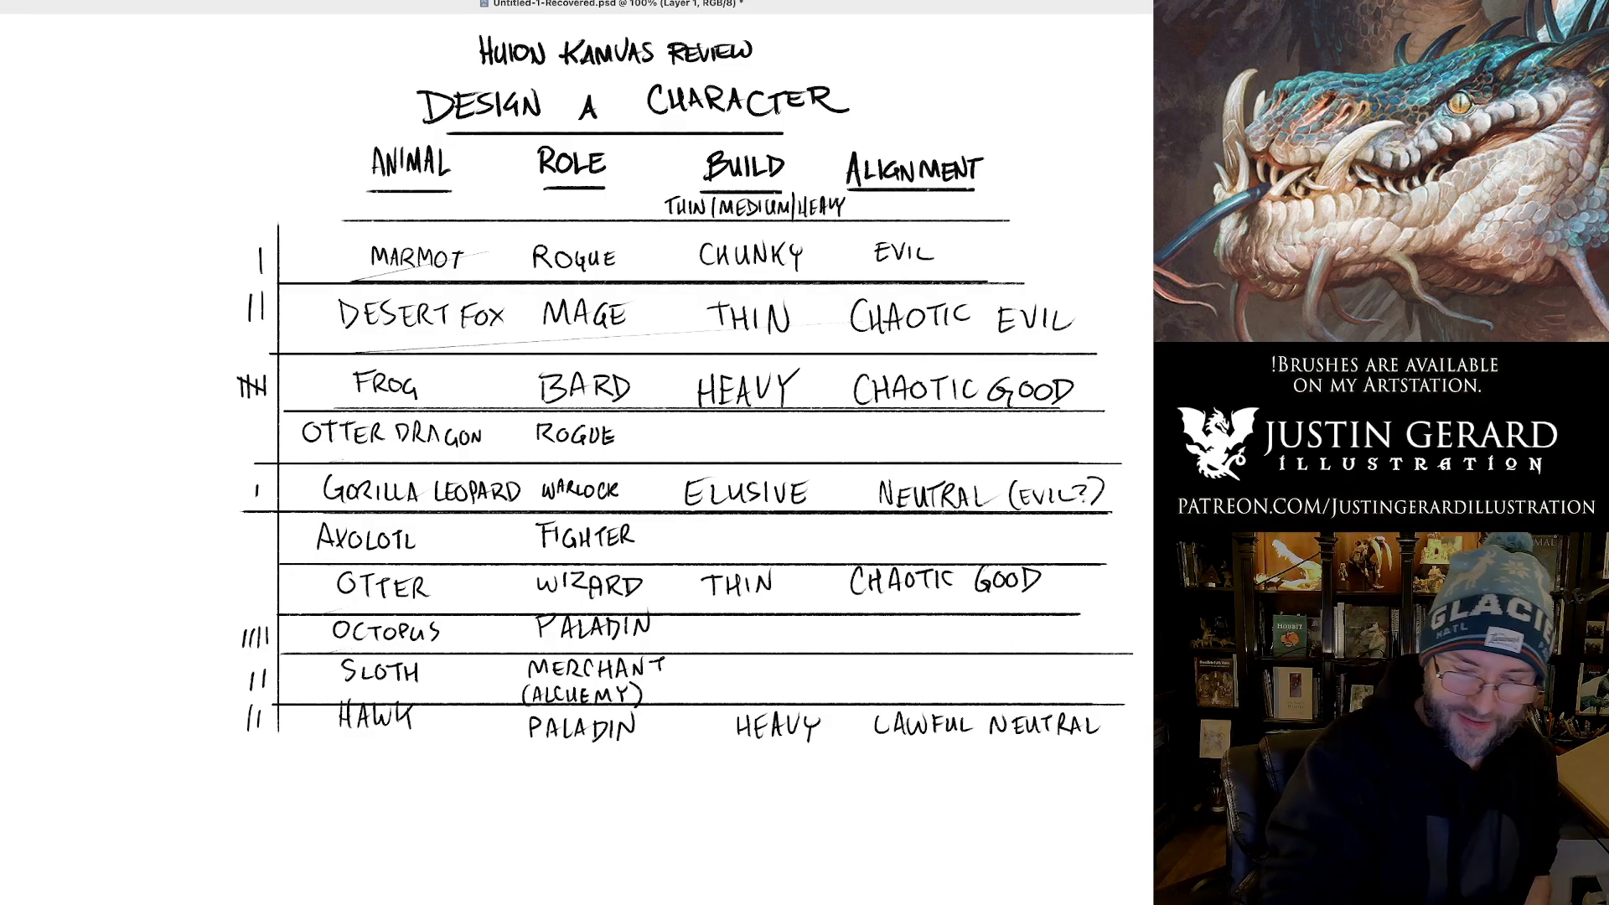
# Add two more tally marks beside Frog and one beside Desert Fox.
pyautogui.moveTo(224, 375); pyautogui.dragTo(223, 397)
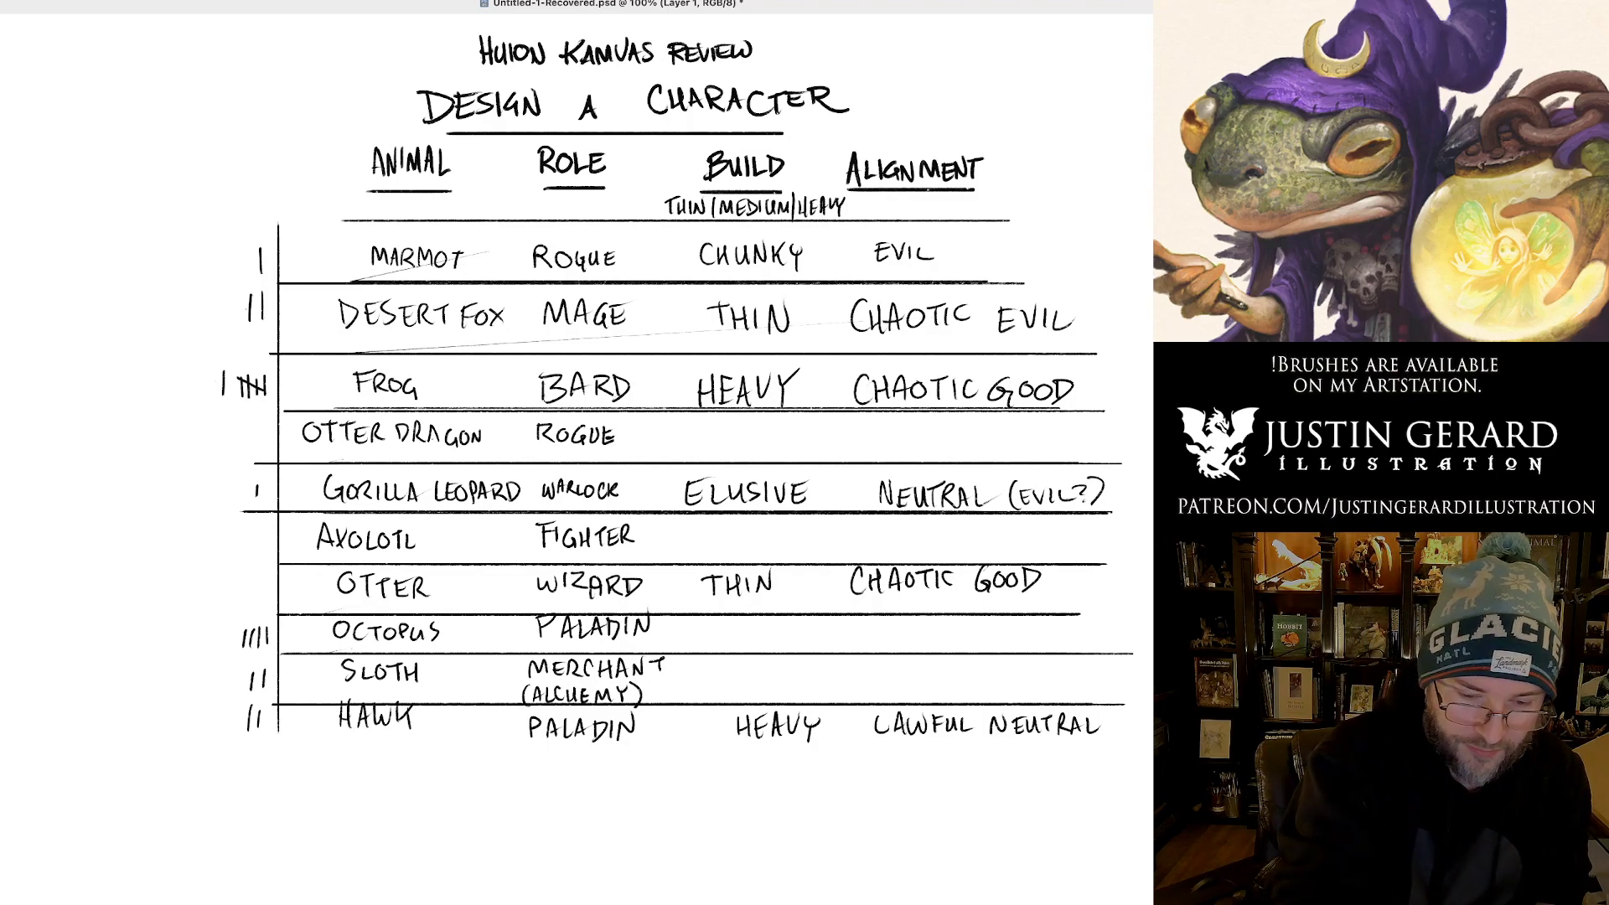
pyautogui.moveTo(238, 295); pyautogui.dragTo(237, 317)
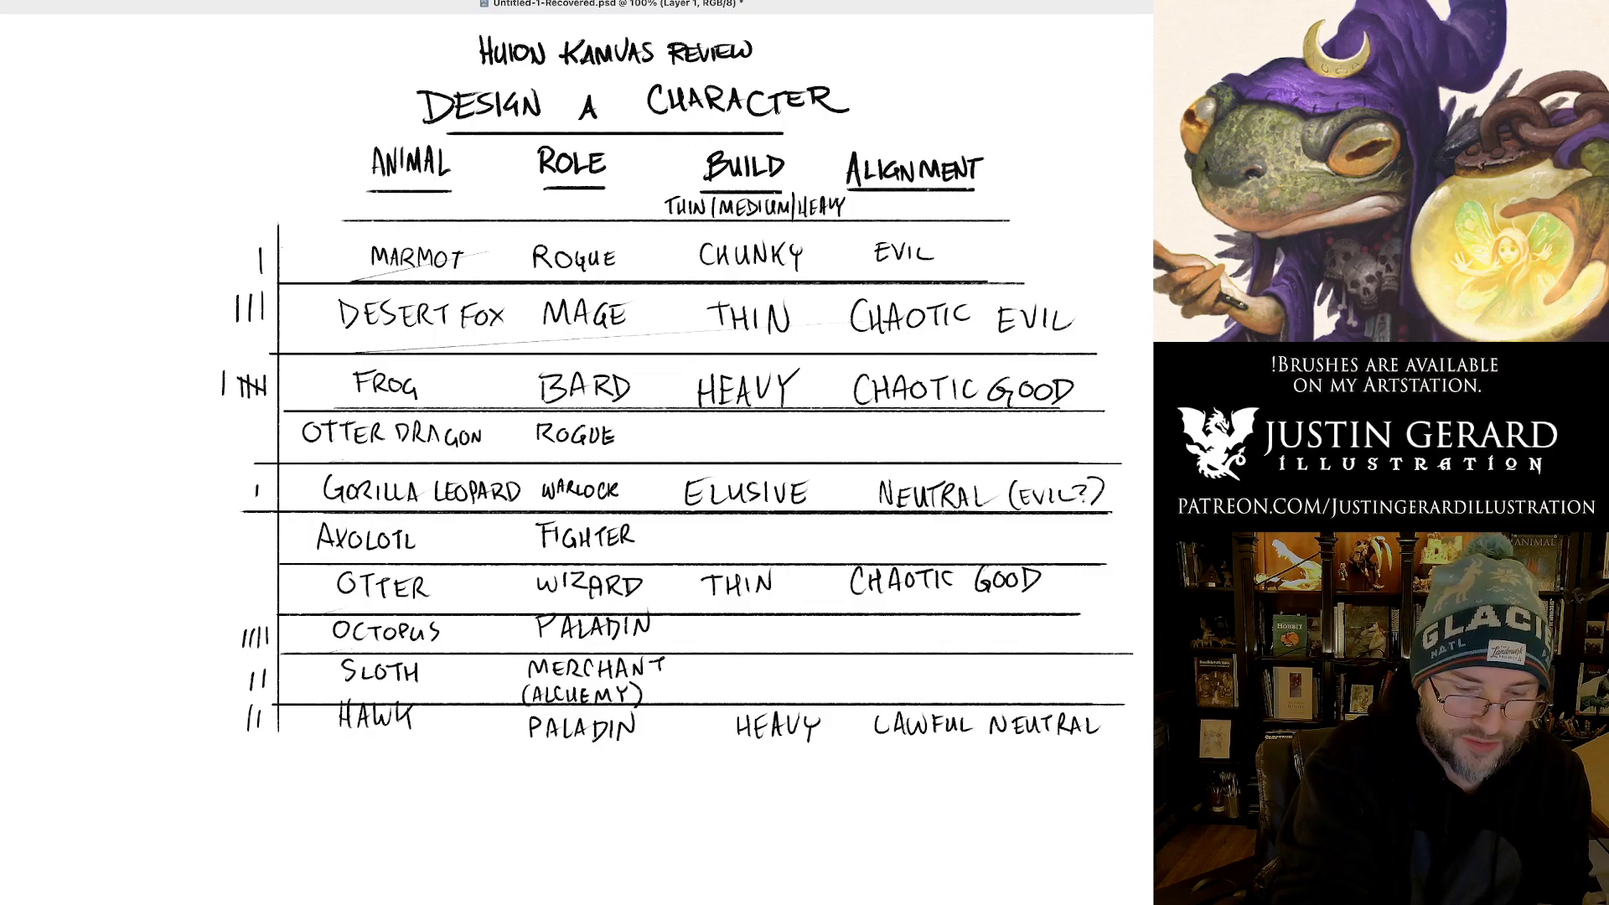
pyautogui.moveTo(217, 370); pyautogui.dragTo(215, 396)
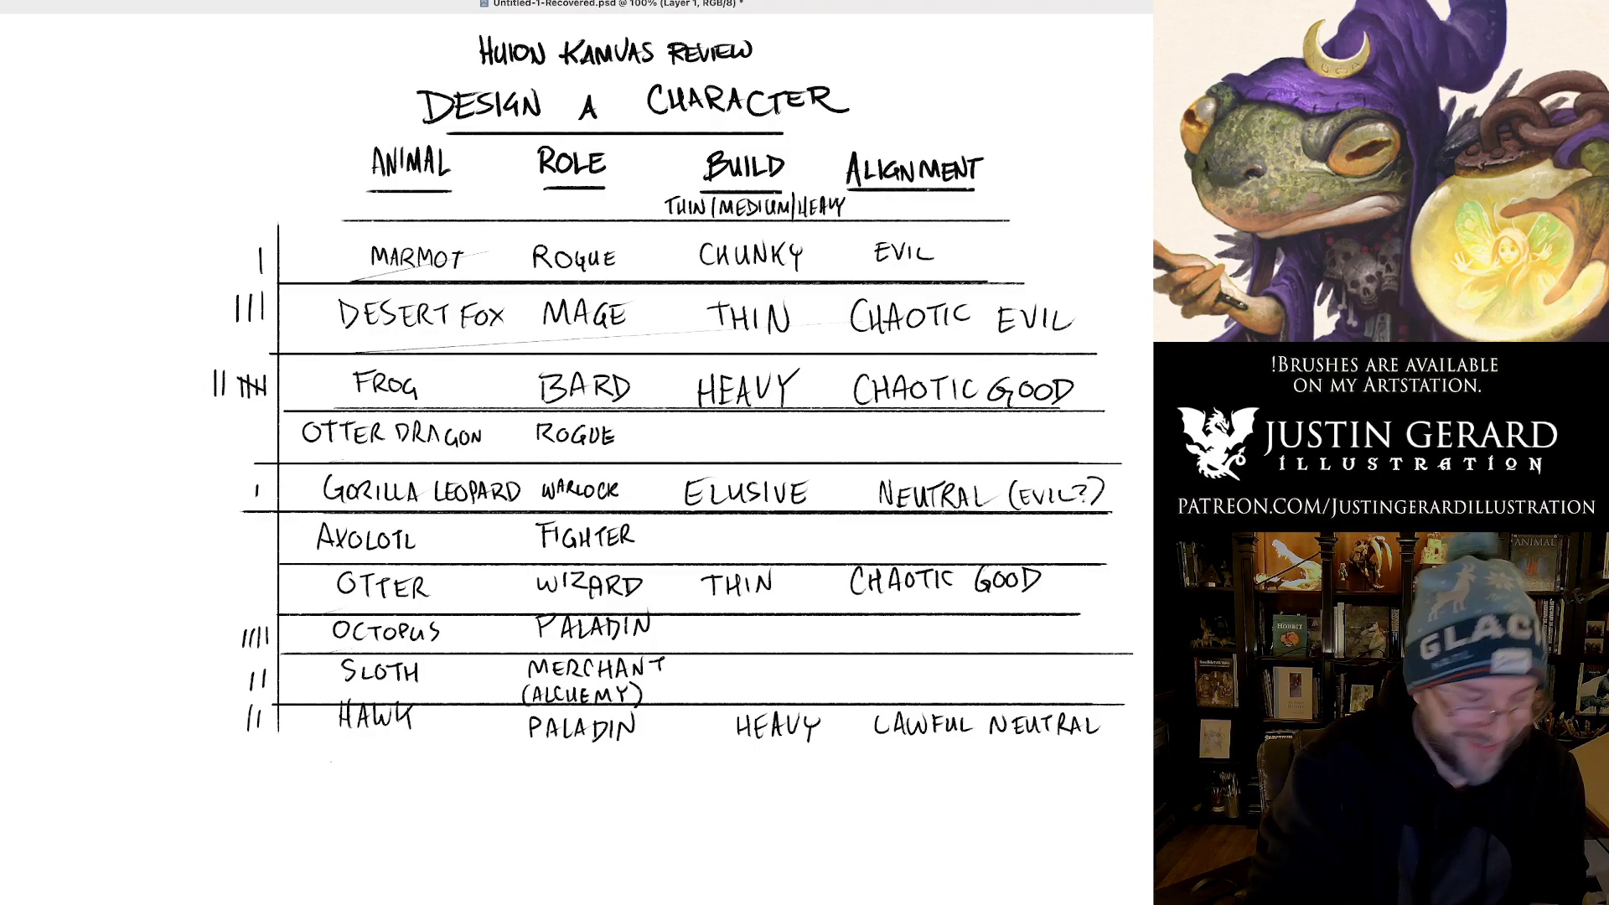
# Handwrite "FROGTOPUS" as a new entry in the Animal column below Hawk.
pyautogui.moveTo(317, 748)
pyautogui.mouseDown()
pyautogui.moveTo(315, 769)
pyautogui.moveTo(329, 748)
pyautogui.moveTo(349, 771)
pyautogui.mouseUp()
pyautogui.moveTo(370, 751); pyautogui.dragTo(363, 771)
pyautogui.moveTo(381, 756); pyautogui.dragTo(394, 755)
pyautogui.moveTo(388, 757)
pyautogui.mouseDown()
pyautogui.moveTo(388, 770)
pyautogui.moveTo(407, 758)
pyautogui.mouseUp()
pyautogui.moveTo(420, 754); pyautogui.dragTo(421, 763)
pyautogui.moveTo(436, 756); pyautogui.dragTo(447, 770)
pyautogui.moveTo(461, 755); pyautogui.dragTo(461, 771)
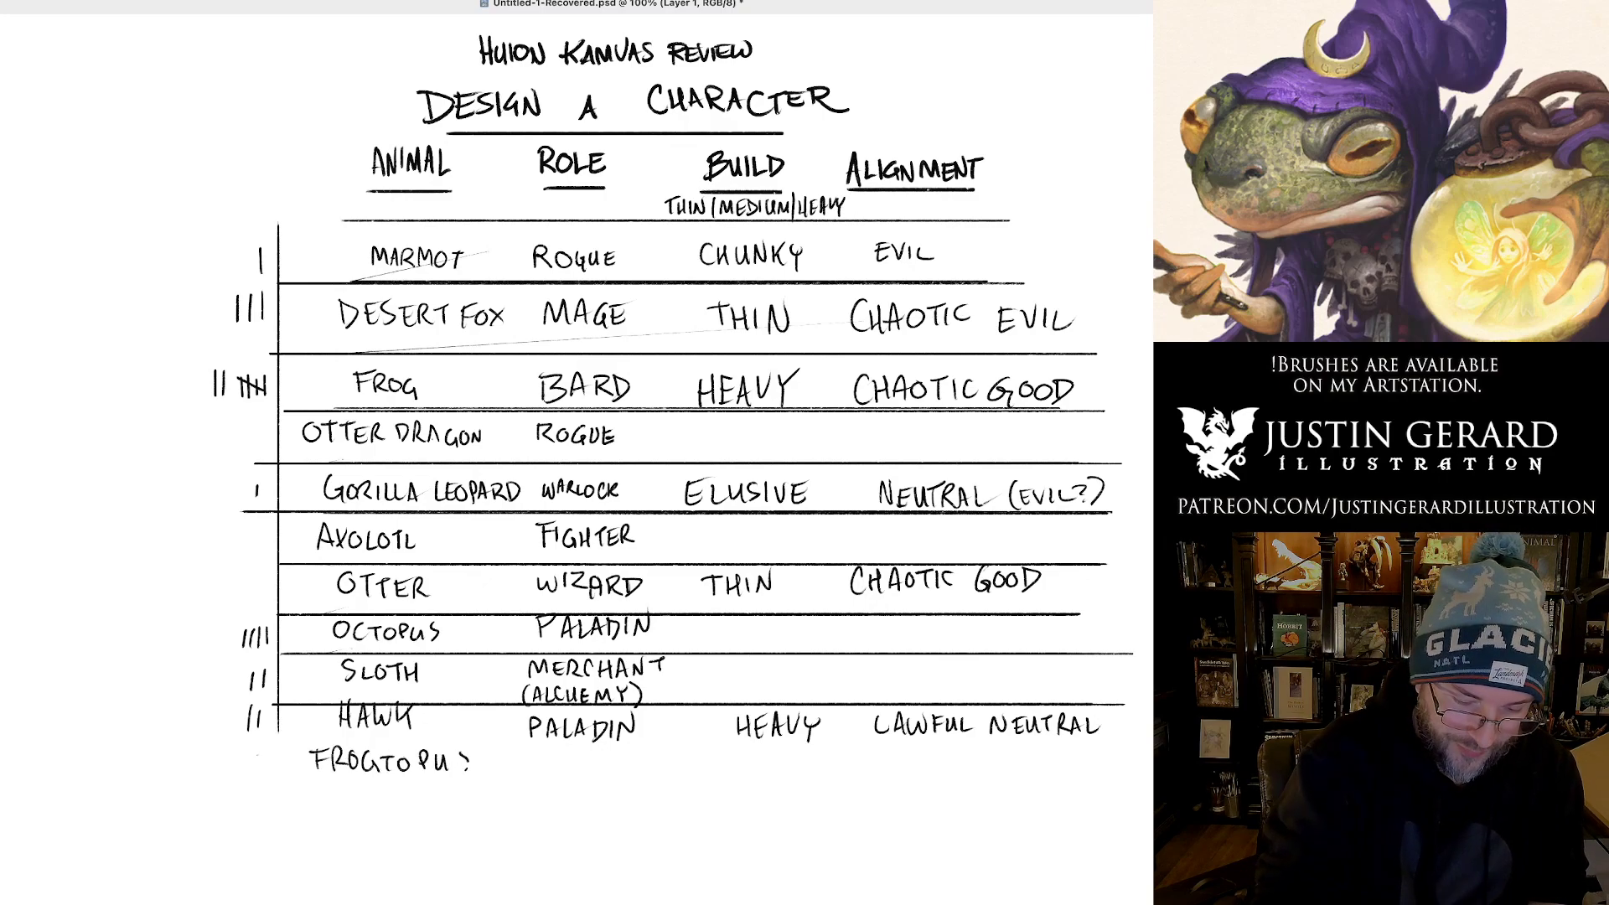
# Draw two tally marks beside Frogtopus and add one each beside Frog, Otter and Sloth.
pyautogui.moveTo(258, 756); pyautogui.dragTo(258, 778)
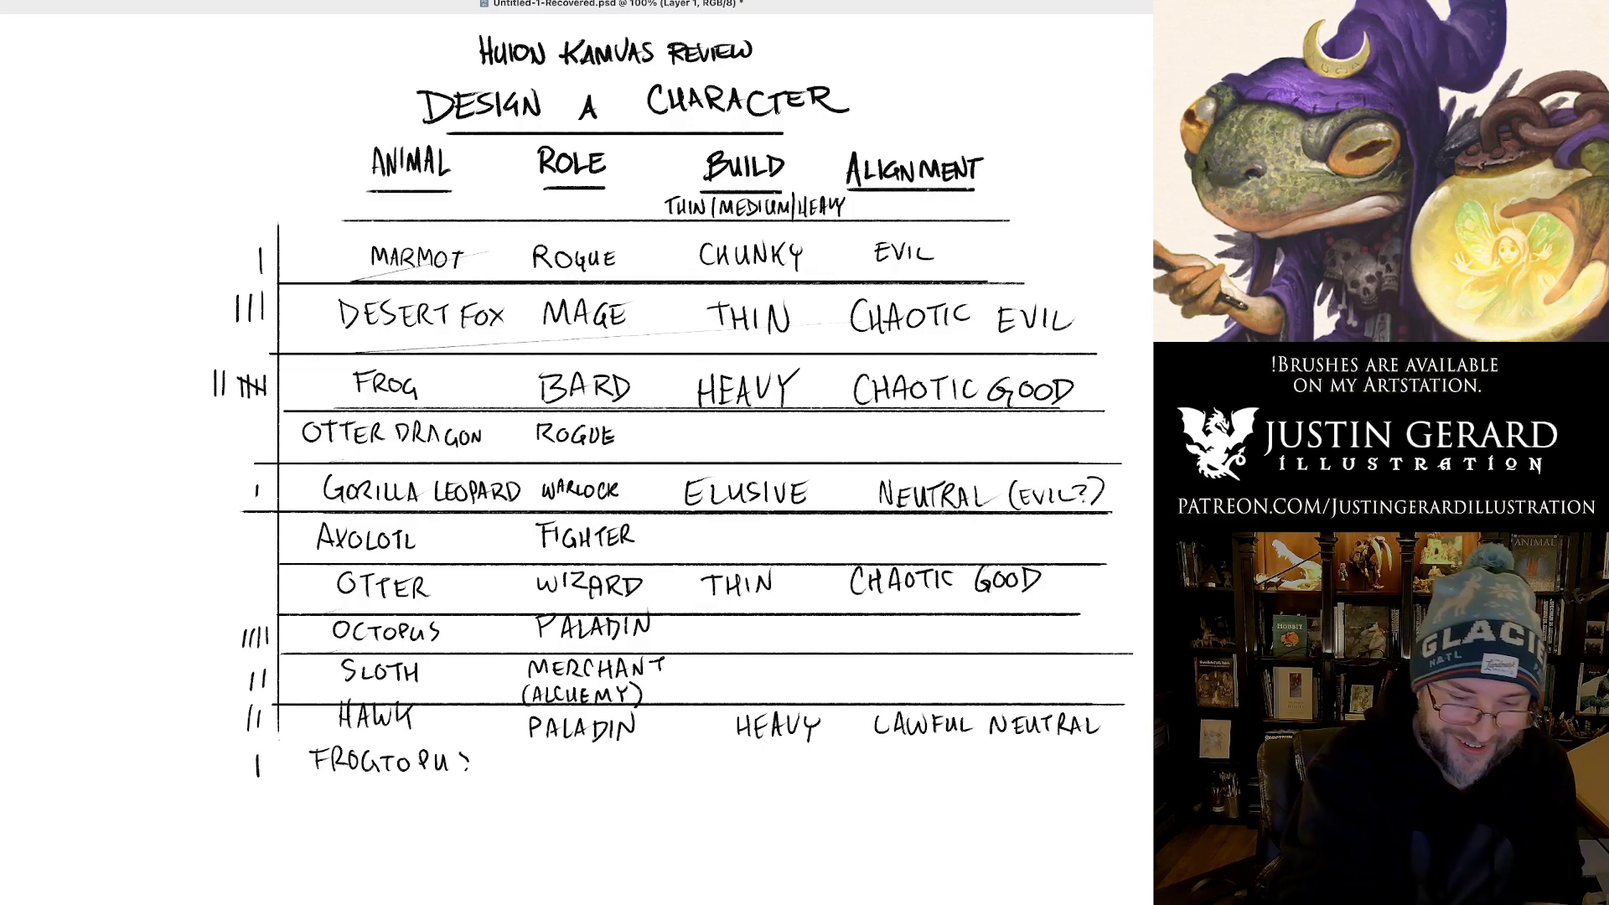
pyautogui.moveTo(203, 373); pyautogui.dragTo(202, 396)
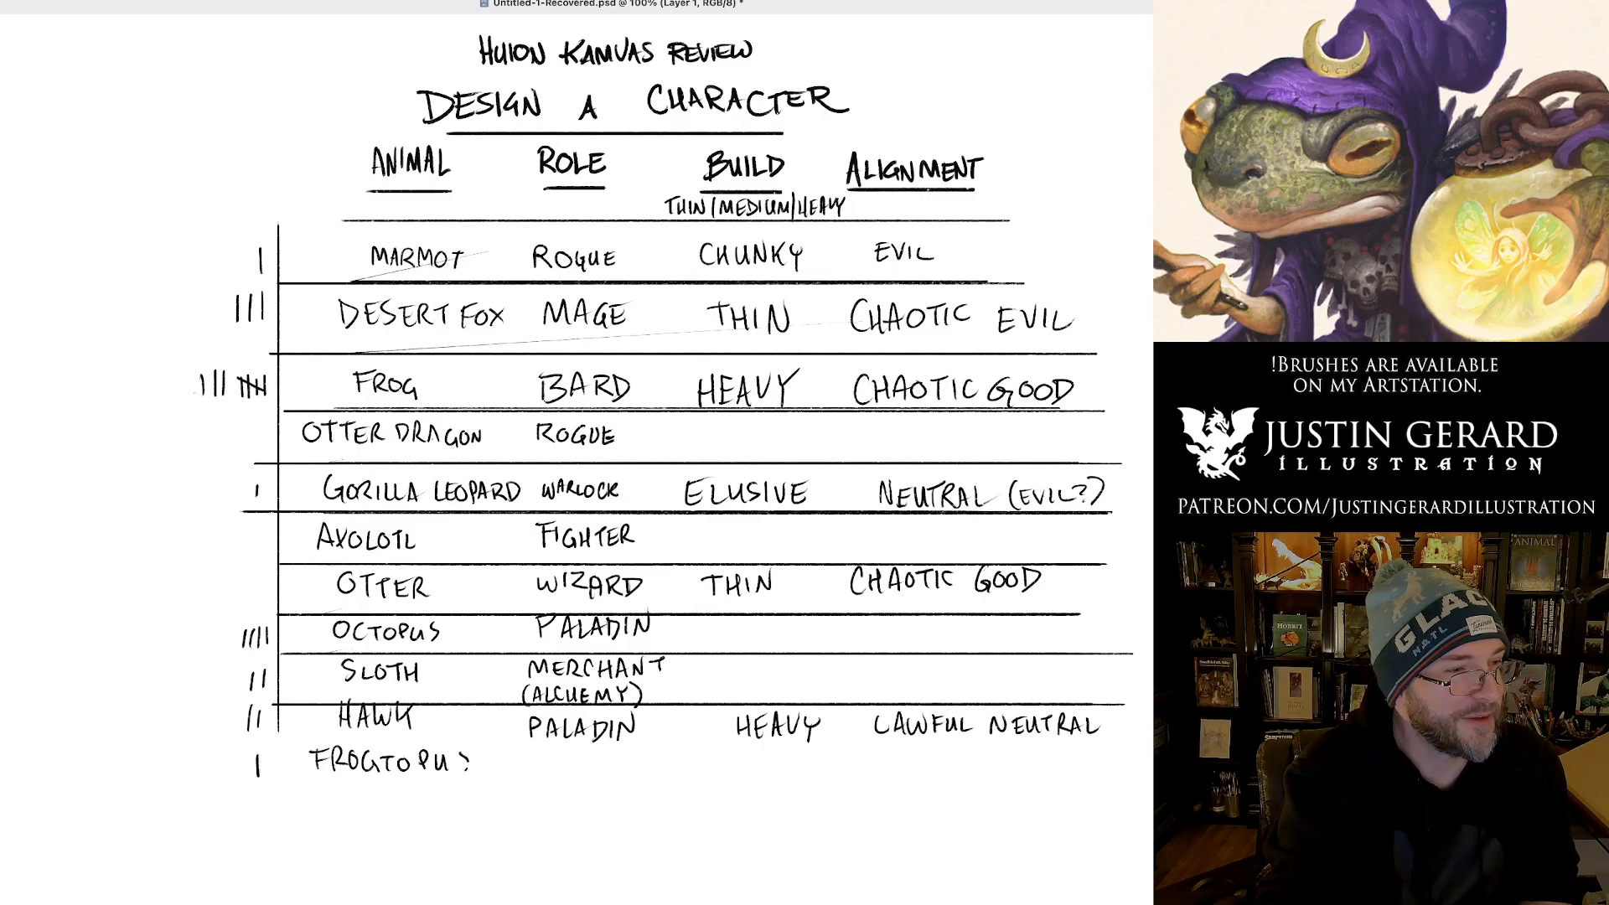
pyautogui.moveTo(249, 759); pyautogui.dragTo(246, 787)
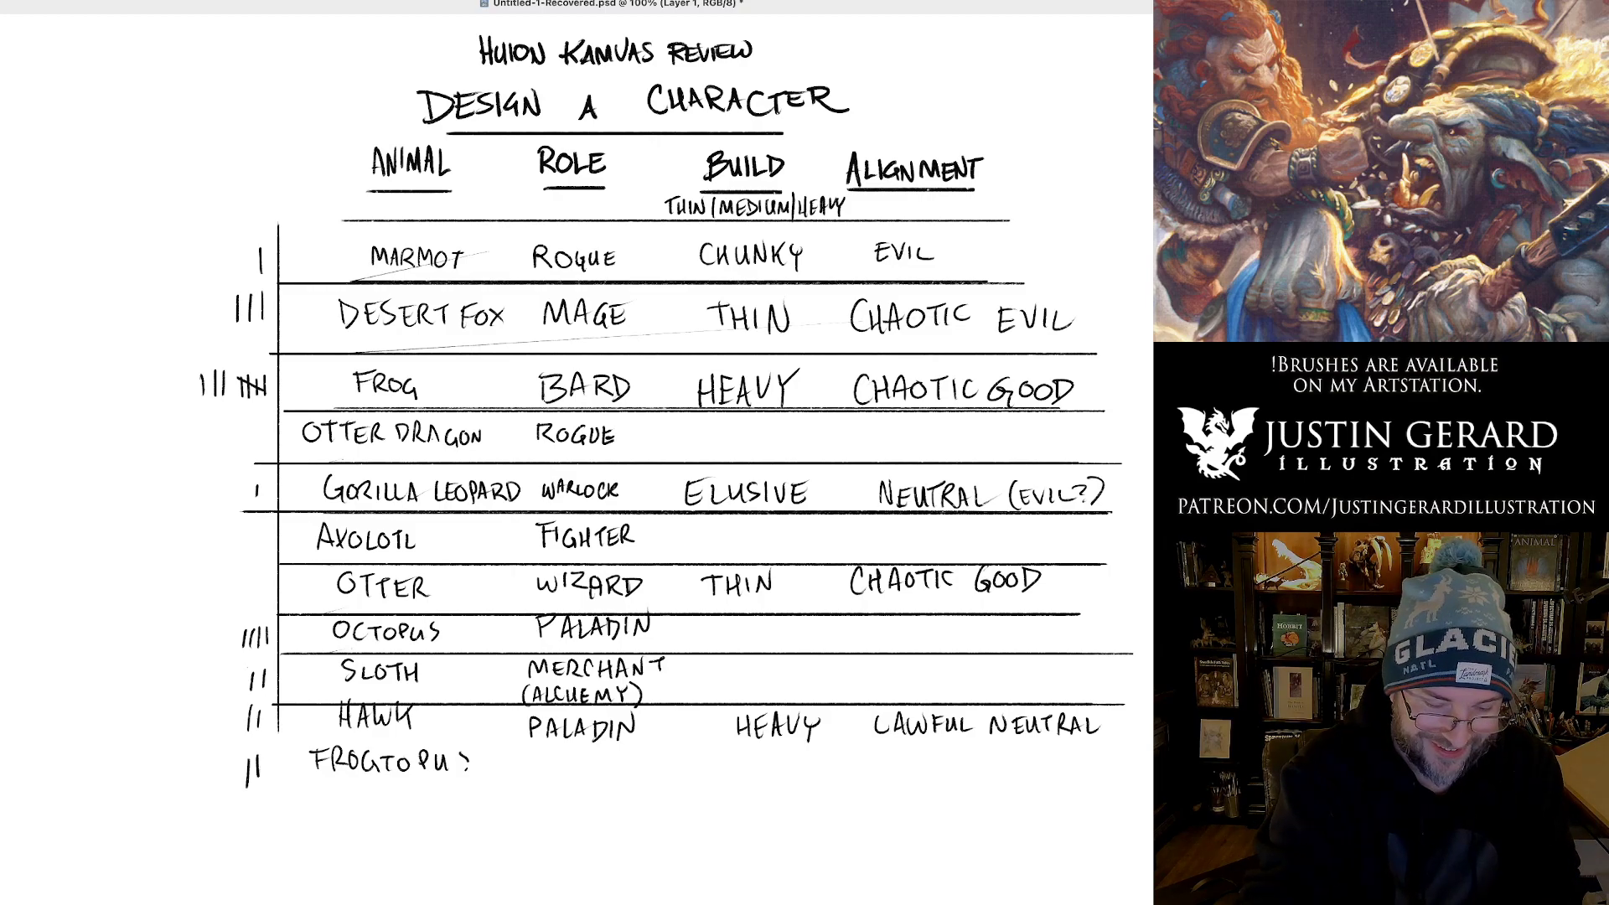
pyautogui.moveTo(260, 581); pyautogui.dragTo(259, 604)
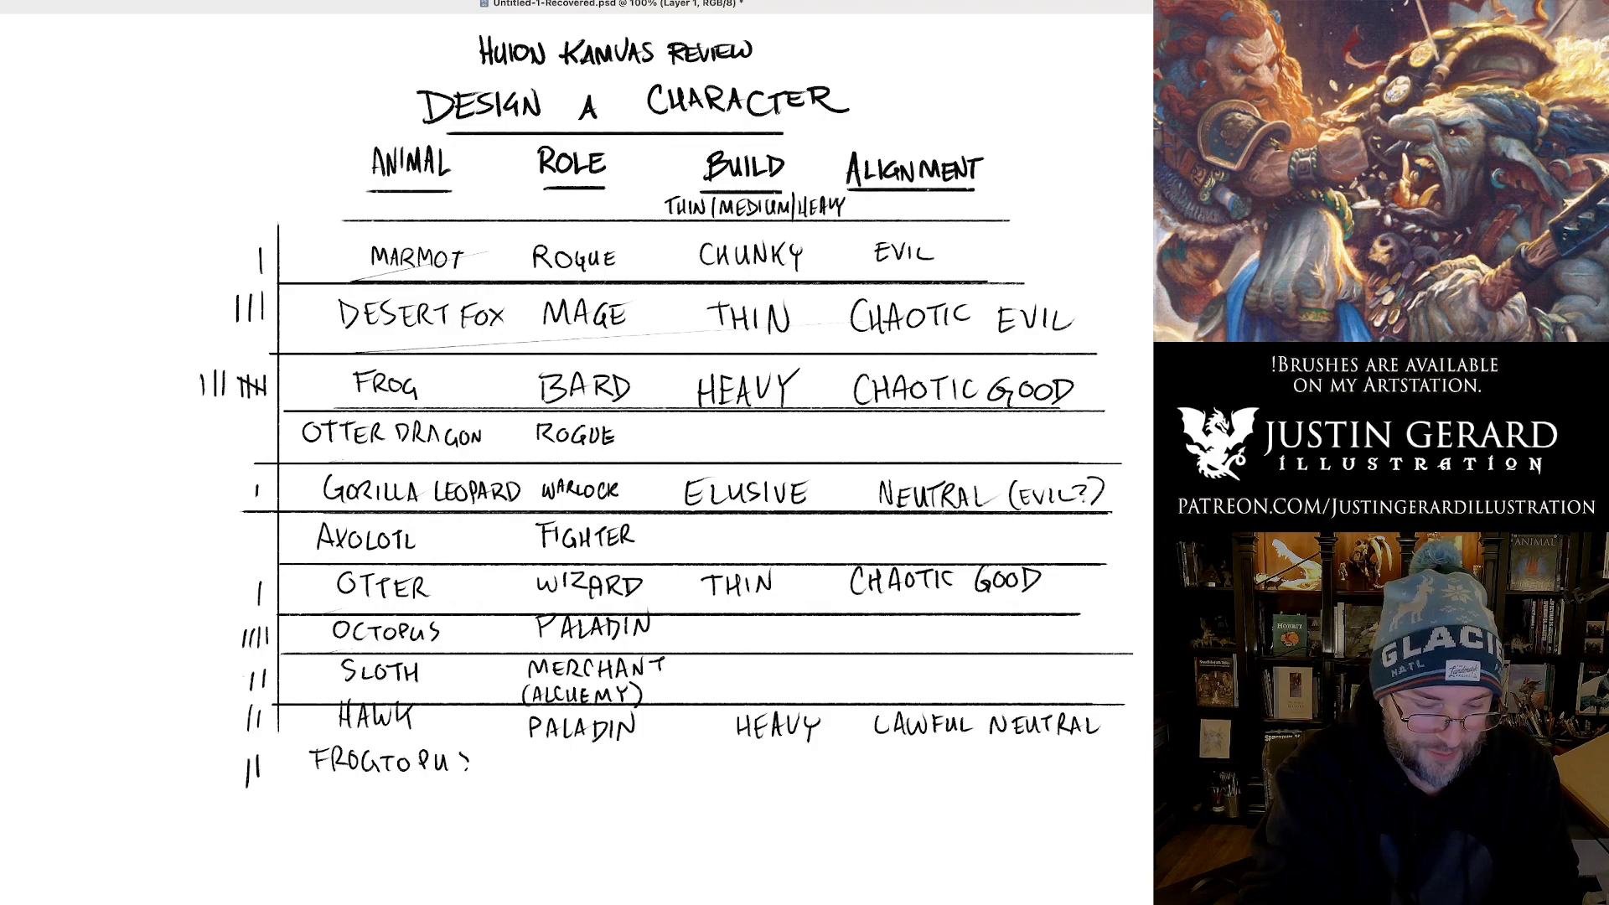
pyautogui.moveTo(244, 675); pyautogui.dragTo(241, 687)
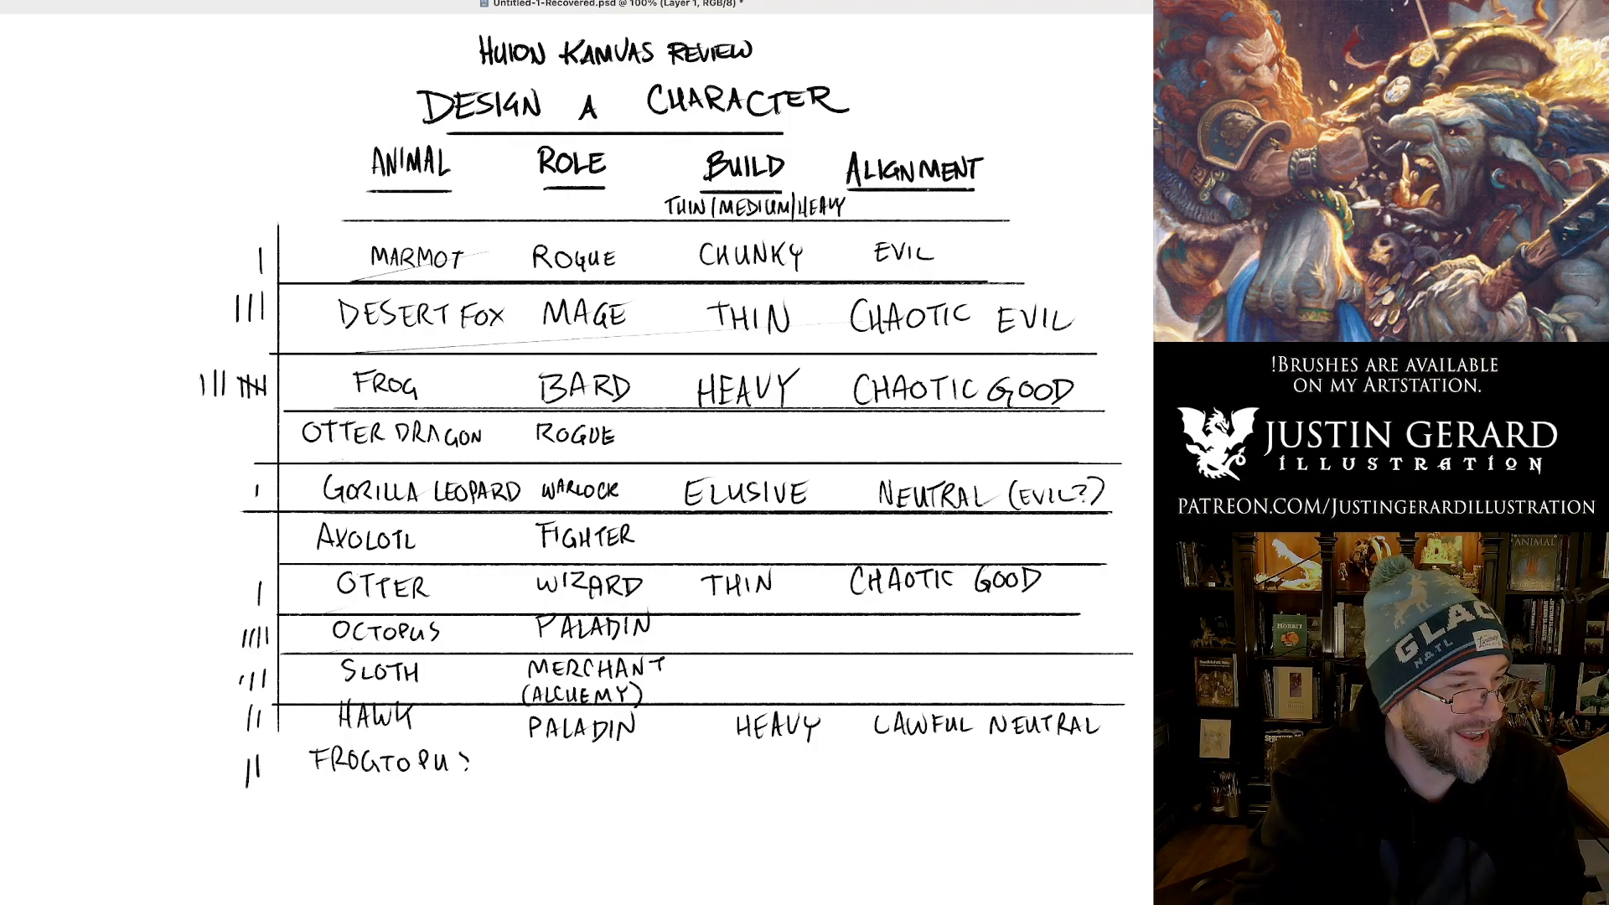
# Handwrite a "COMORANT" row with role "NECROMANCER", give it one tally mark, and extend the table's vertical line down to it.
pyautogui.moveTo(326, 794); pyautogui.dragTo(327, 808)
pyautogui.moveTo(338, 797)
pyautogui.mouseDown()
pyautogui.moveTo(409, 809)
pyautogui.moveTo(435, 793)
pyautogui.mouseUp()
pyautogui.moveTo(527, 817); pyautogui.dragTo(539, 800)
pyautogui.moveTo(548, 799); pyautogui.dragTo(563, 816)
pyautogui.moveTo(570, 817)
pyautogui.mouseDown()
pyautogui.moveTo(576, 803)
pyautogui.moveTo(647, 803)
pyautogui.mouseUp()
pyautogui.moveTo(655, 805); pyautogui.dragTo(667, 816)
pyautogui.moveTo(667, 801); pyautogui.dragTo(681, 815)
pyautogui.moveTo(257, 802); pyautogui.dragTo(256, 814)
pyautogui.moveTo(282, 701); pyautogui.dragTo(277, 815)
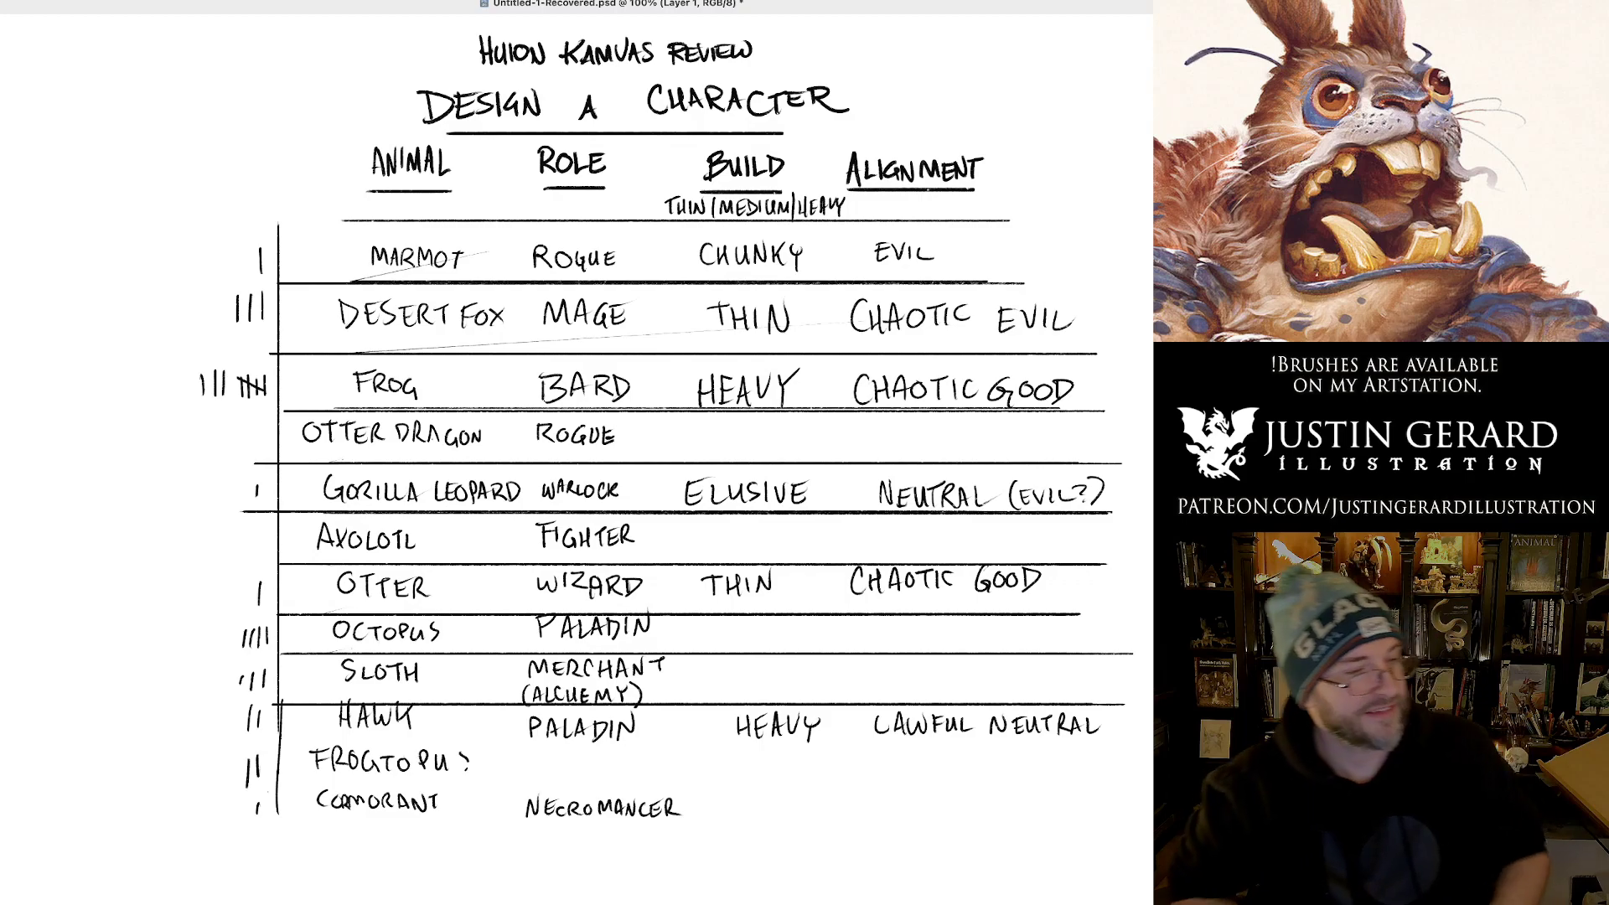
# Add tally marks beside Frogtopus to make a struck group of five plus one.
pyautogui.moveTo(239, 760); pyautogui.dragTo(225, 790)
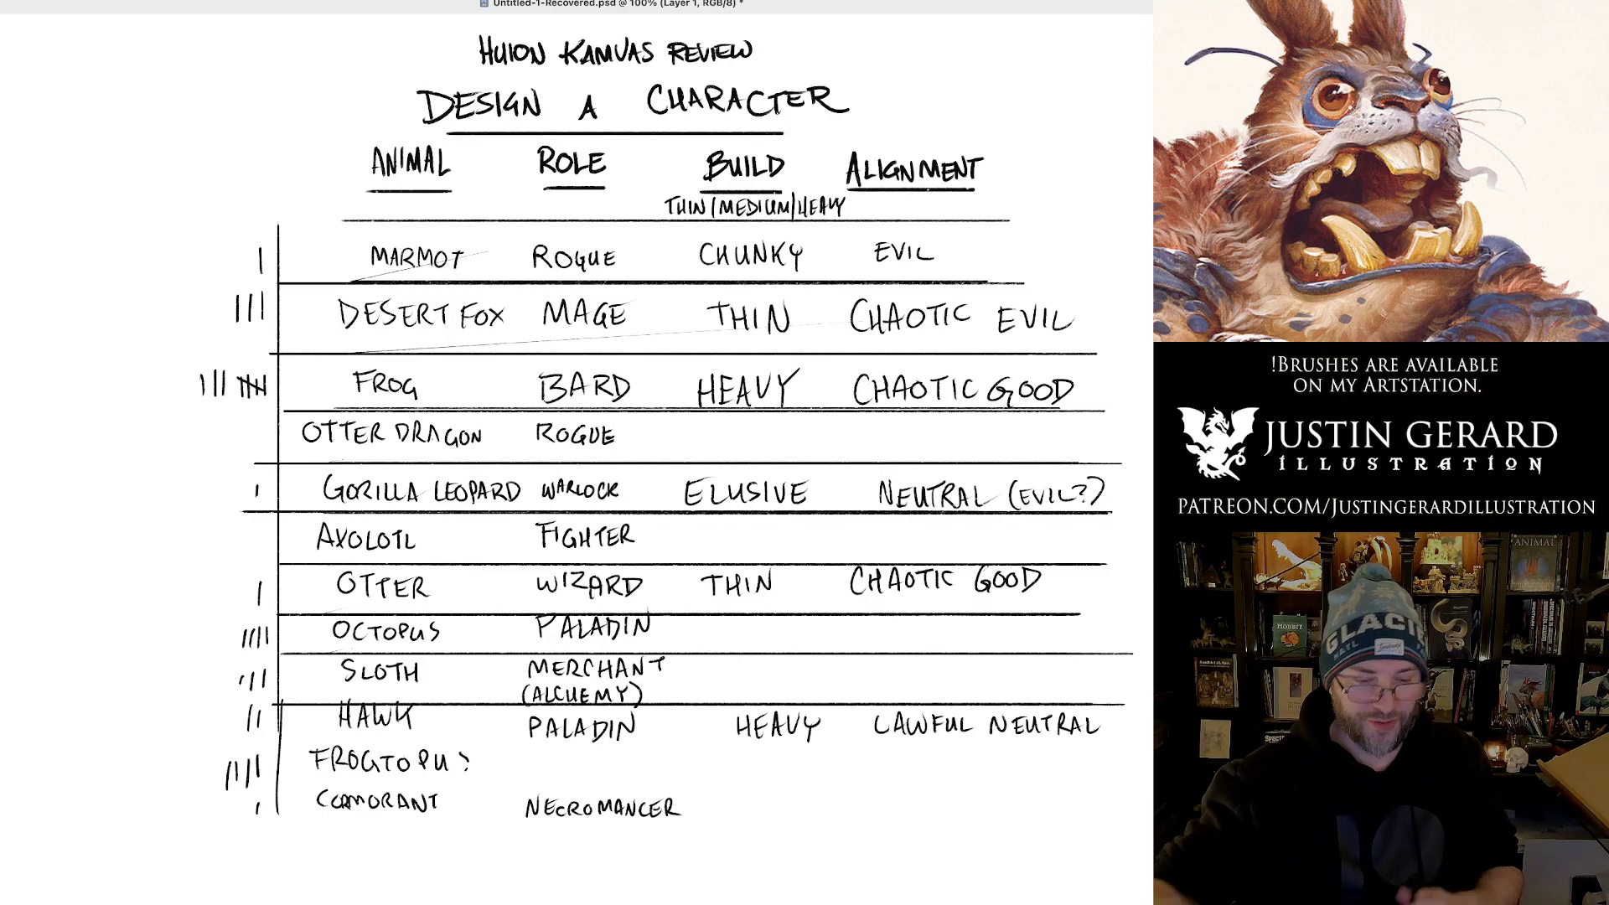
pyautogui.moveTo(222, 786); pyautogui.dragTo(262, 759)
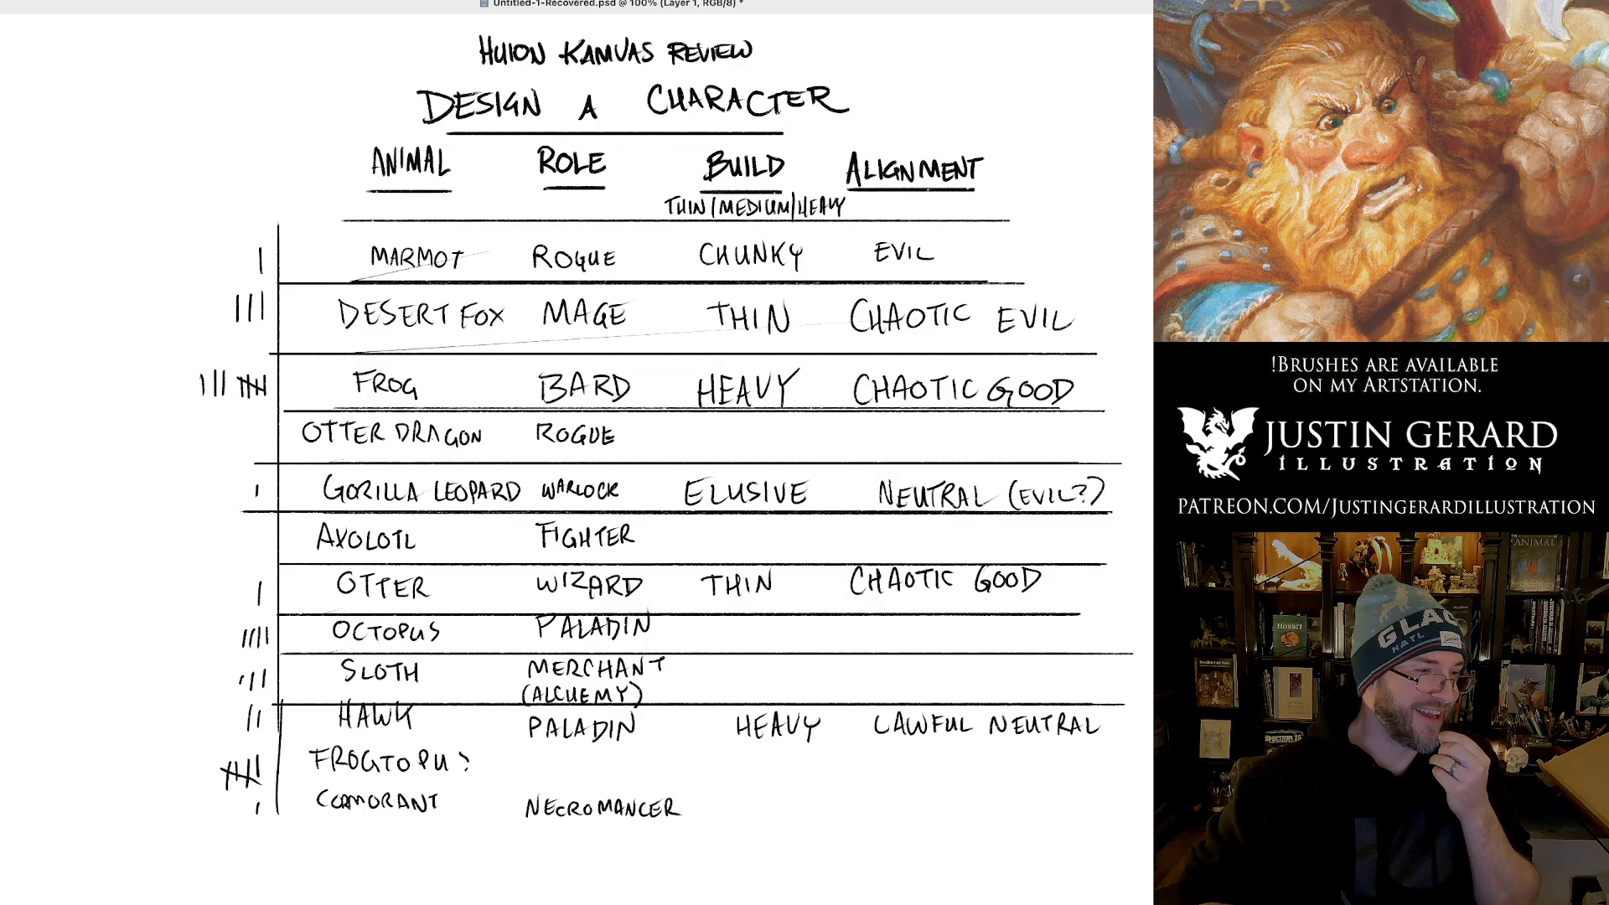
pyautogui.moveTo(206, 766); pyautogui.dragTo(203, 788)
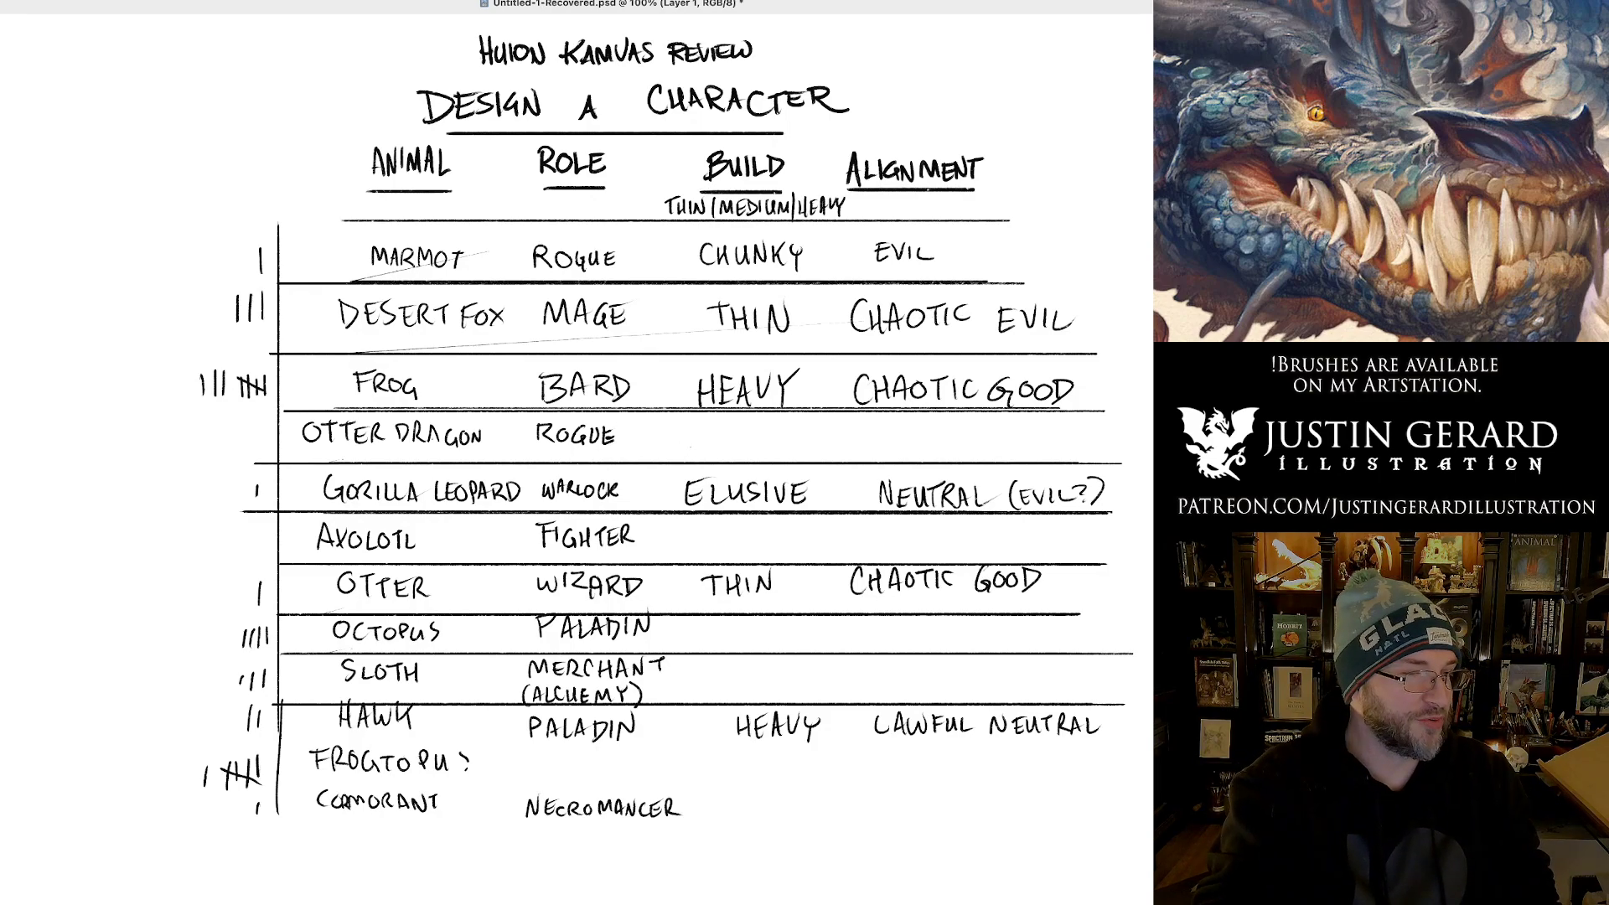
# Zoom out to 66.7% and shift the table toward the upper left to free blank canvas for sketching.
pyautogui.press('z')
pyautogui.moveTo(698, 442); pyautogui.dragTo(678, 450)
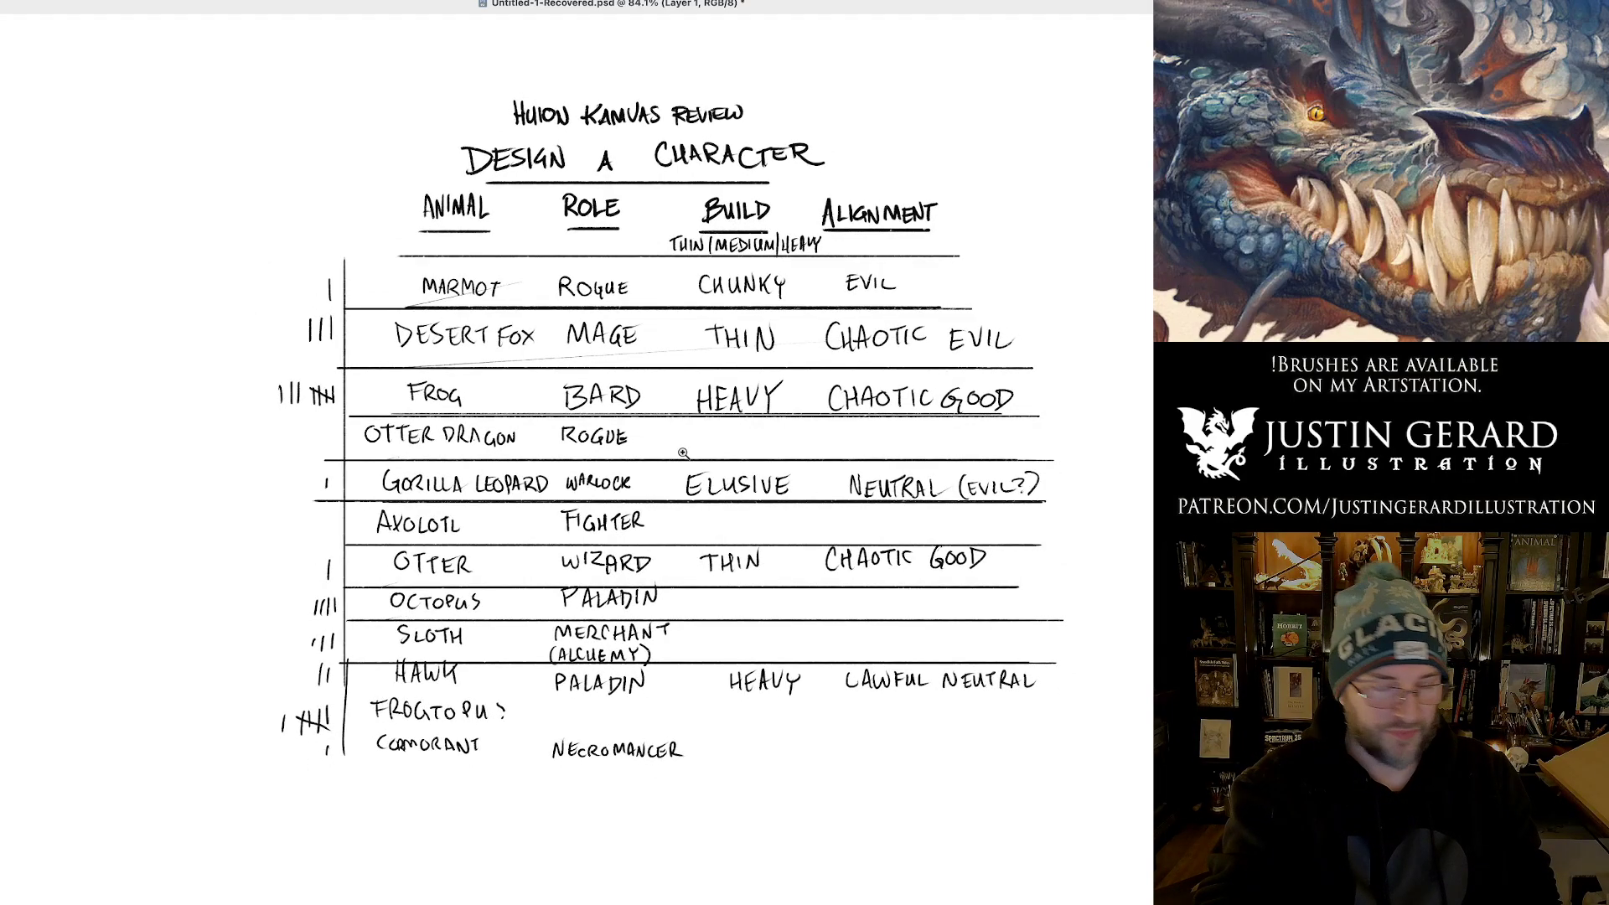
pyautogui.keyDown('alt'); pyautogui.click(682, 453); pyautogui.keyUp('alt')
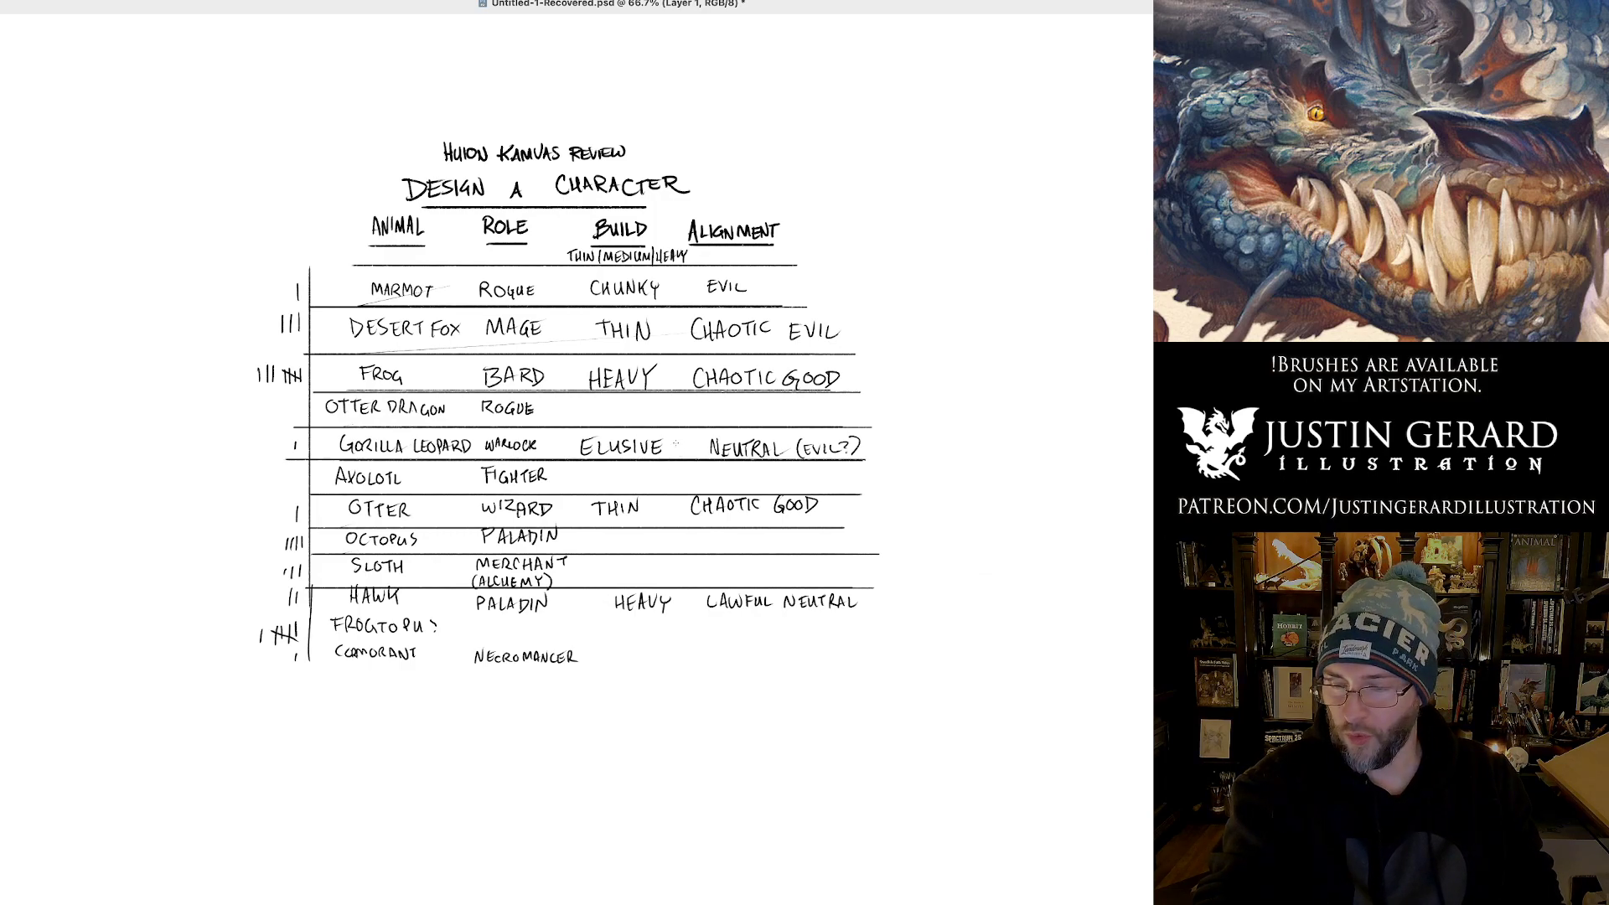
pyautogui.moveTo(669, 451)
pyautogui.mouseDown()
pyautogui.moveTo(390, 351)
pyautogui.moveTo(365, 321)
pyautogui.moveTo(387, 342)
pyautogui.mouseUp()
pyautogui.moveTo(783, 479)
pyautogui.mouseDown()
pyautogui.moveTo(713, 514)
pyautogui.moveTo(488, 503)
pyautogui.moveTo(816, 503)
pyautogui.mouseUp()
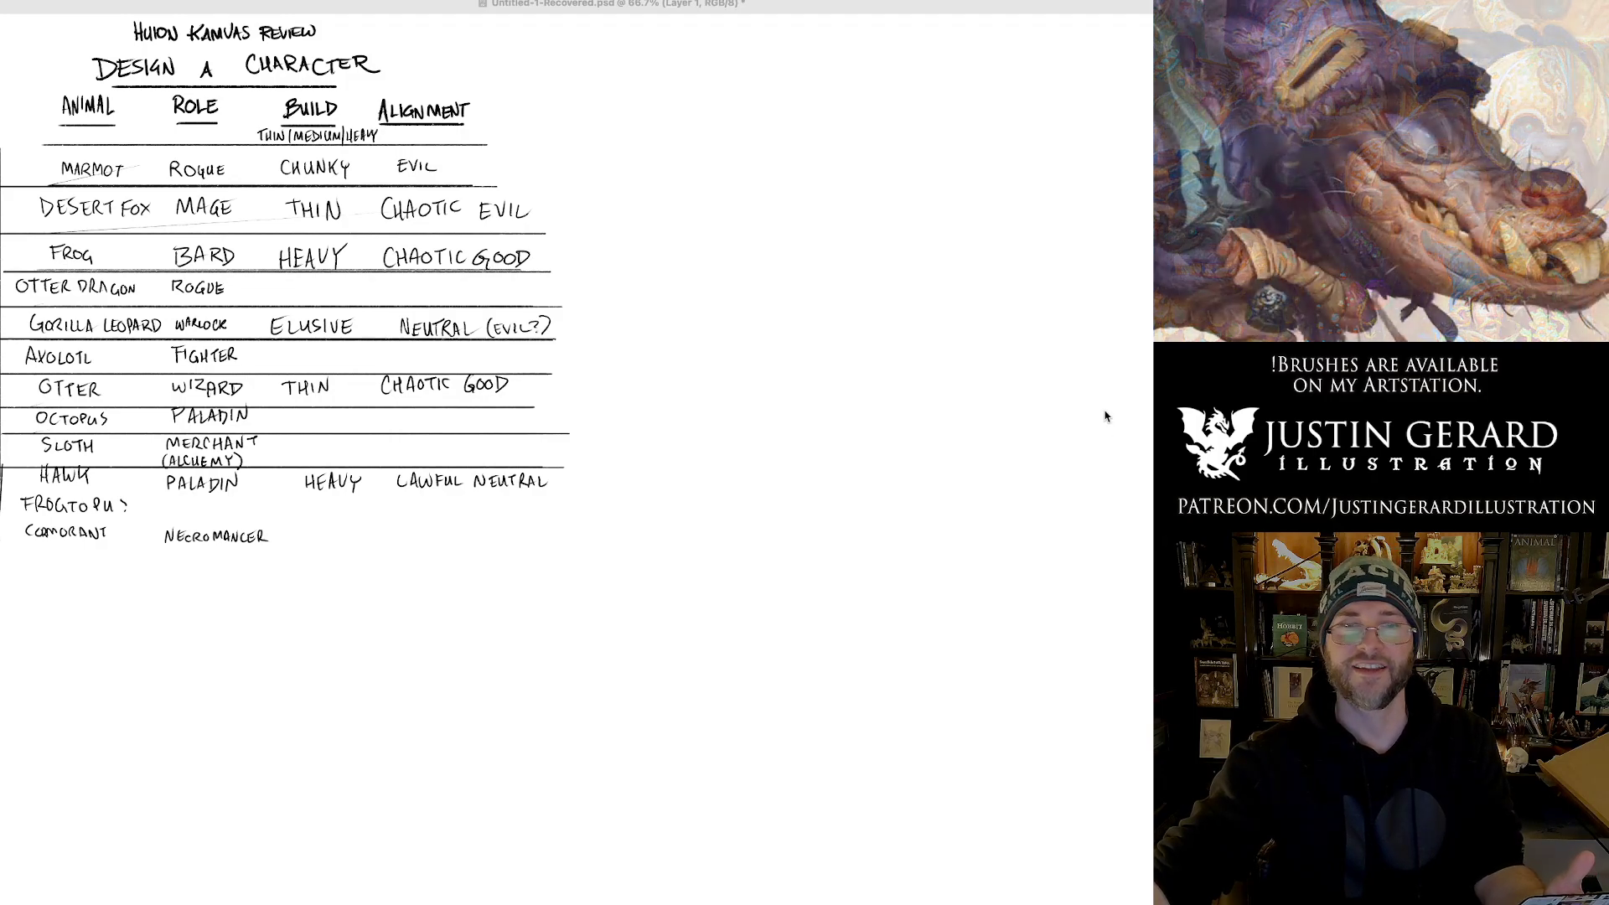
# Switch to the photo of the Huion display desk setup to view it, and return to the drawing.
pyautogui.press('super+Tab')
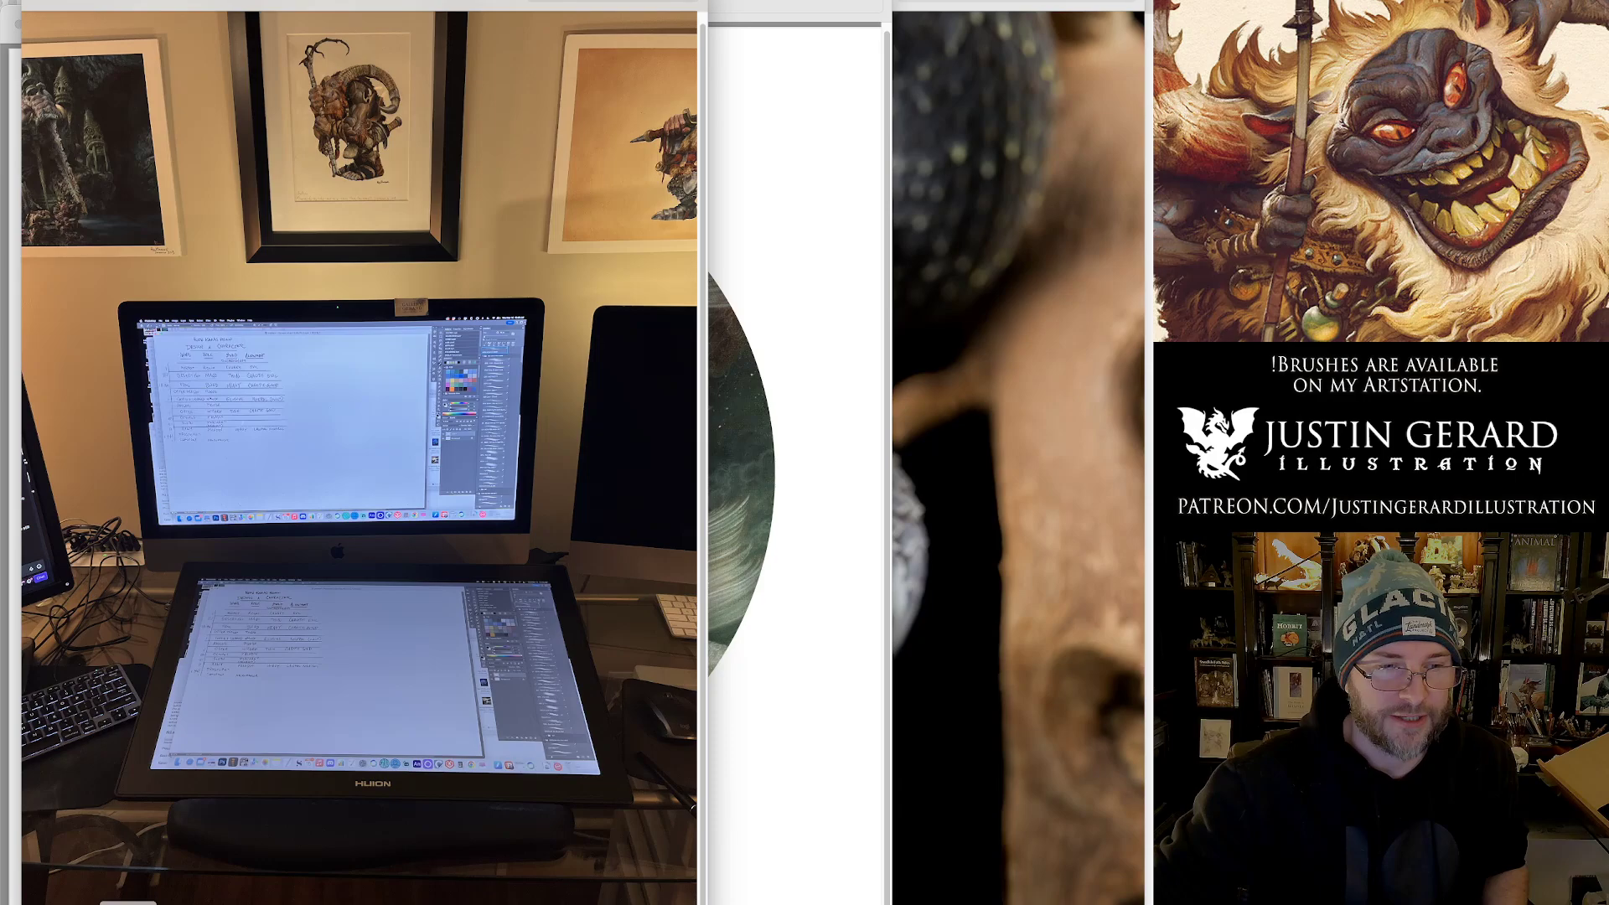
pyautogui.rightClick(128, 903)
pyautogui.click(127, 902)
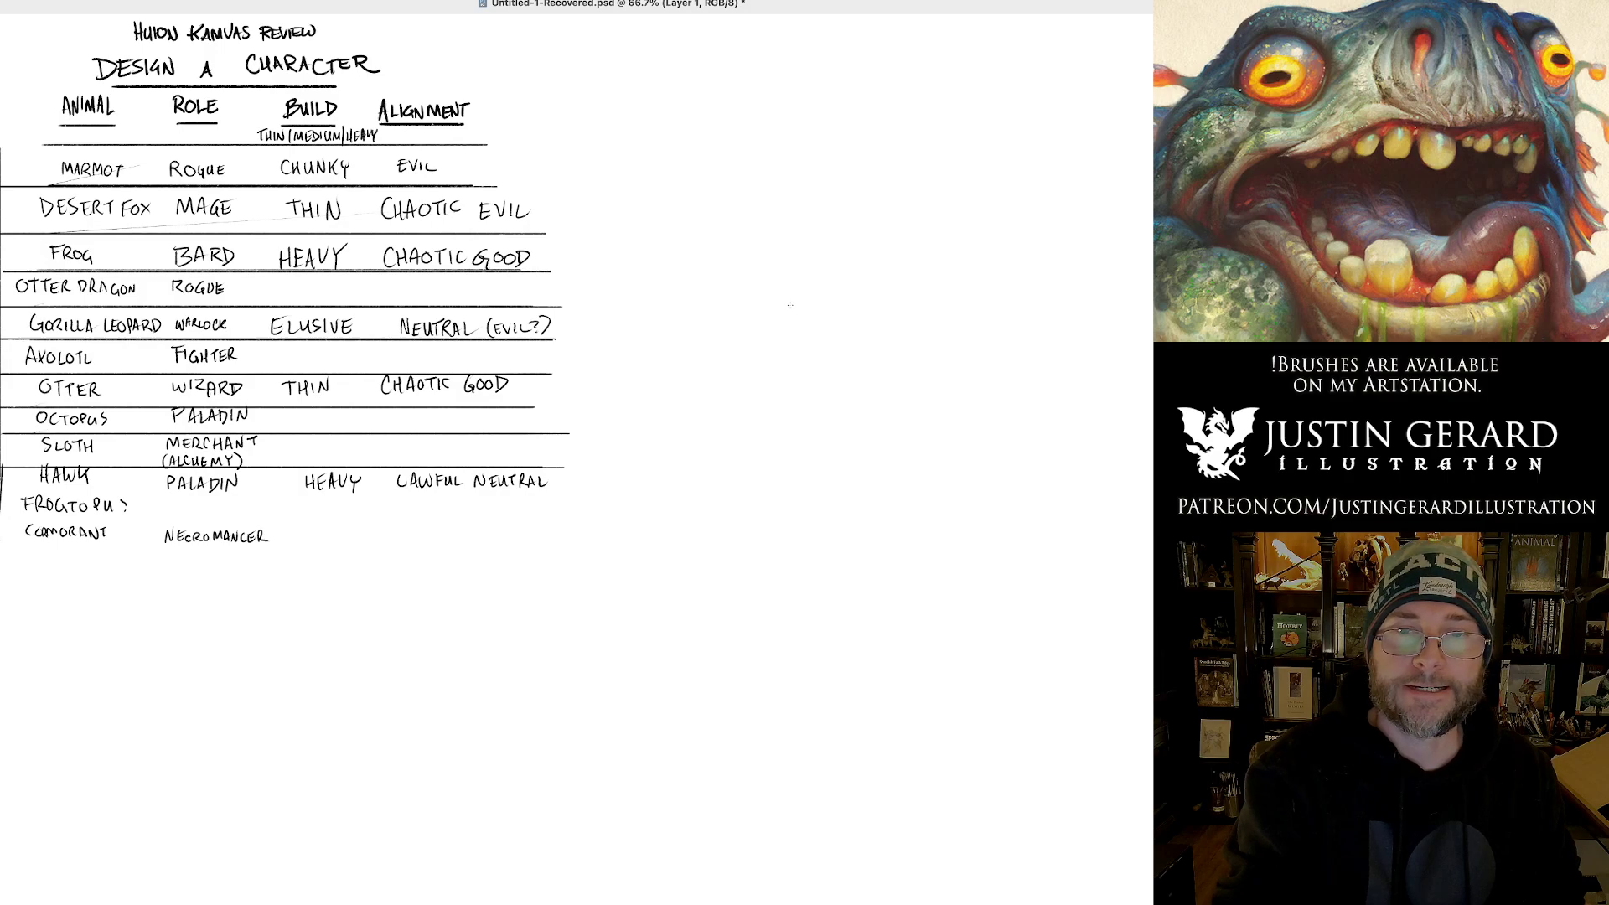
# Sketch a small scribbled frog head with a wide dark mouth and loose body shapes on the blank canvas beside the table.
pyautogui.moveTo(787, 299); pyautogui.dragTo(817, 358)
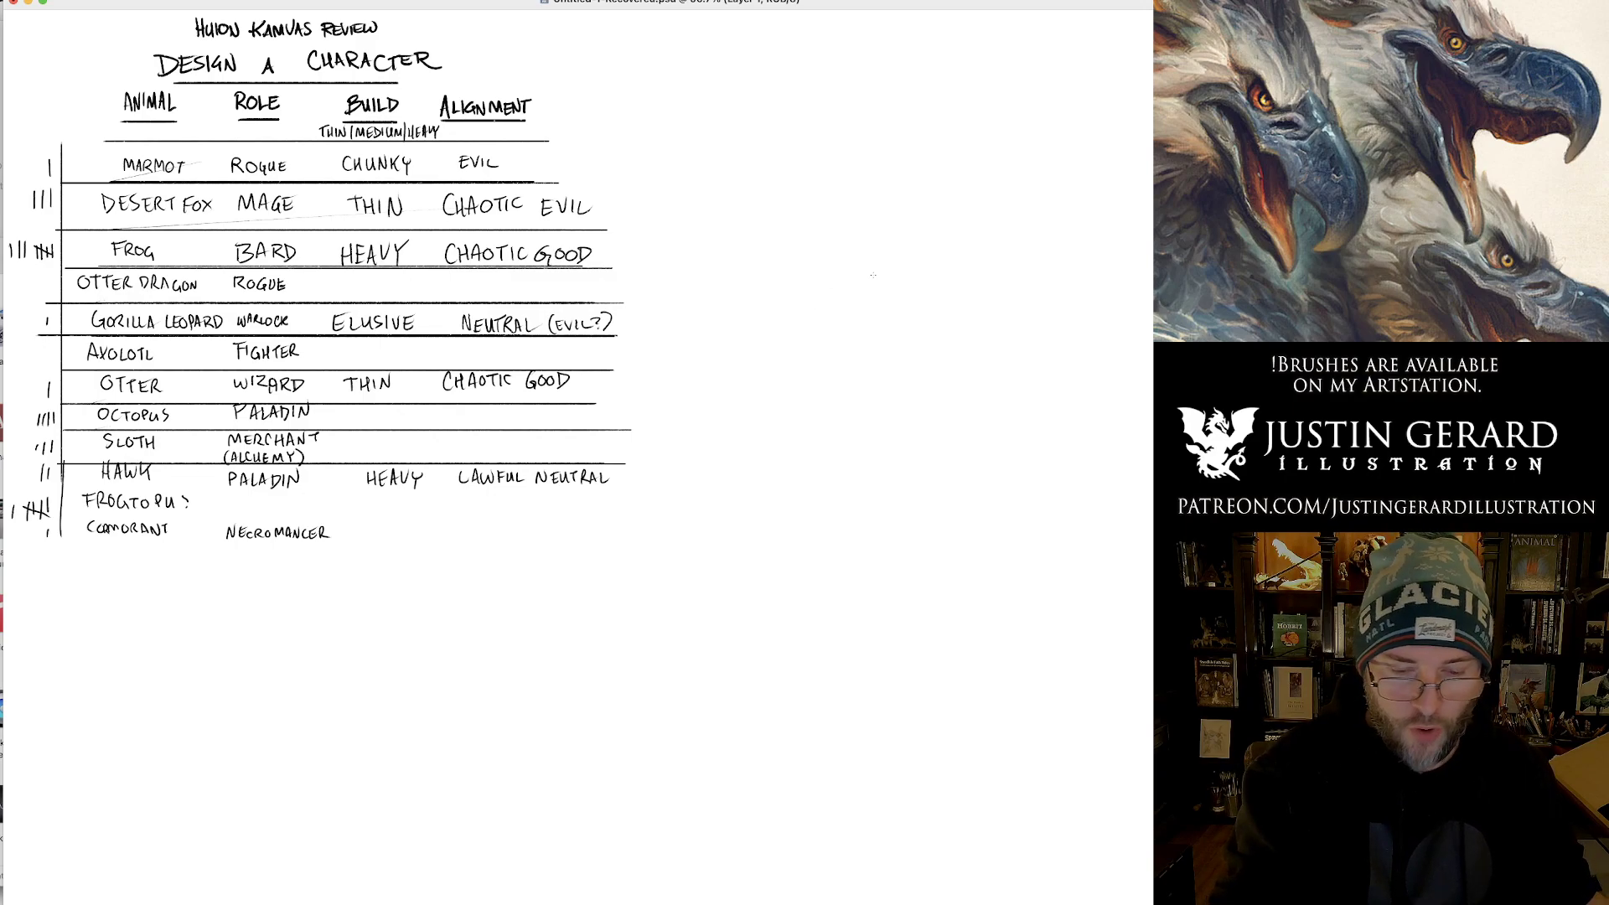
pyautogui.moveTo(853, 295)
pyautogui.mouseDown()
pyautogui.moveTo(871, 312)
pyautogui.moveTo(825, 304)
pyautogui.moveTo(863, 325)
pyautogui.moveTo(828, 291)
pyautogui.moveTo(881, 295)
pyautogui.moveTo(838, 314)
pyautogui.moveTo(846, 345)
pyautogui.moveTo(800, 331)
pyautogui.moveTo(810, 369)
pyautogui.moveTo(890, 325)
pyautogui.moveTo(894, 294)
pyautogui.mouseUp()
pyautogui.press('super+z')
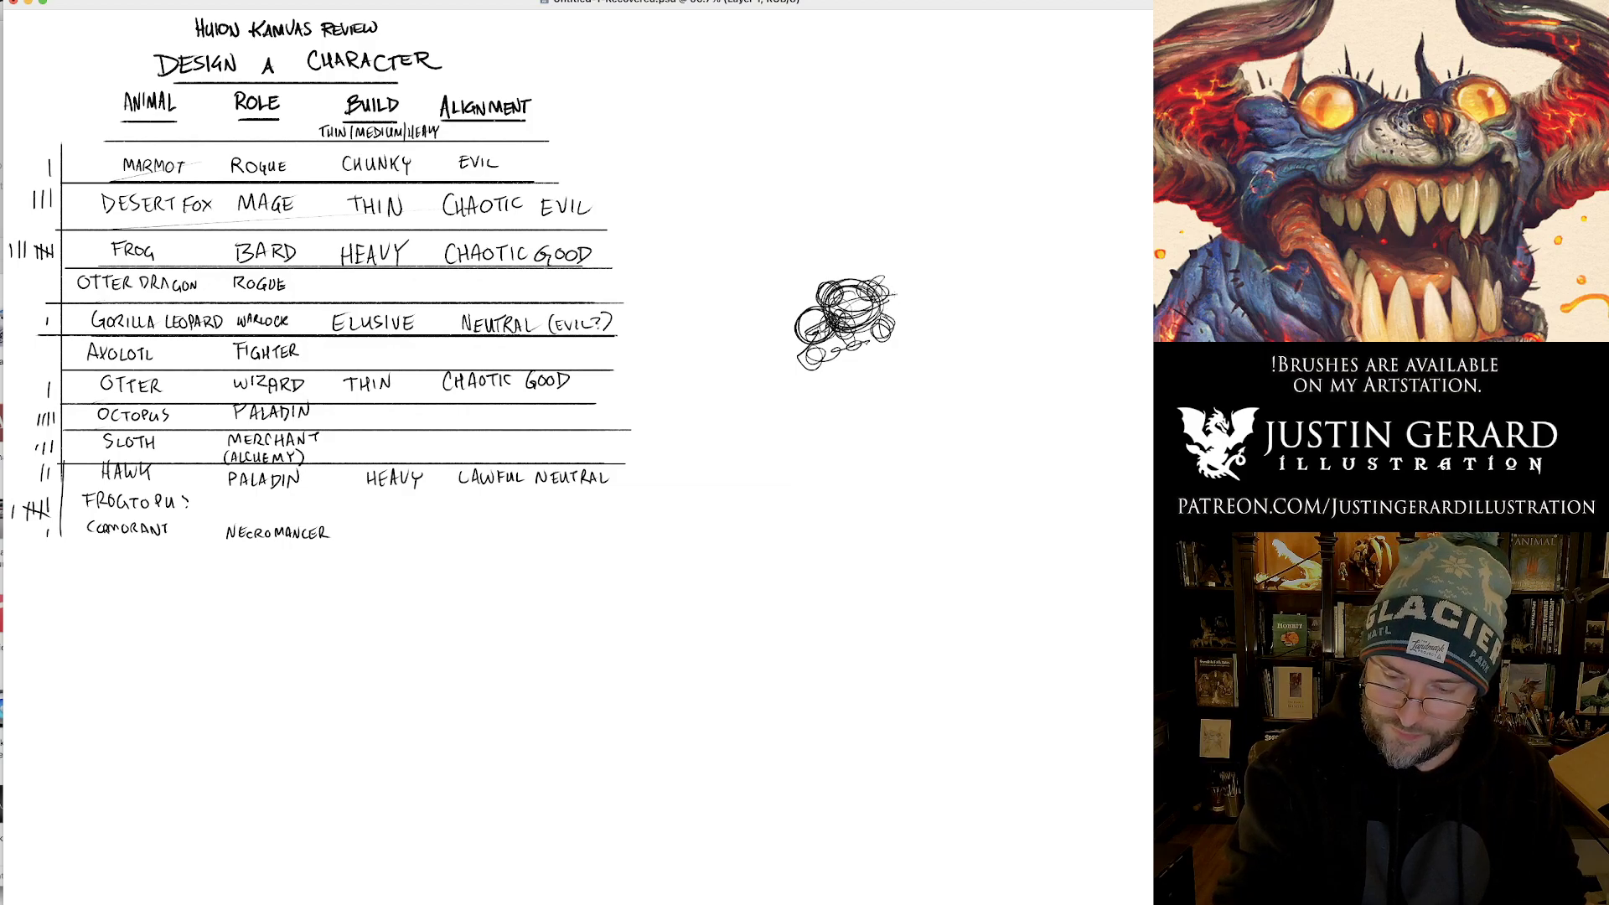
pyautogui.press('super+z')
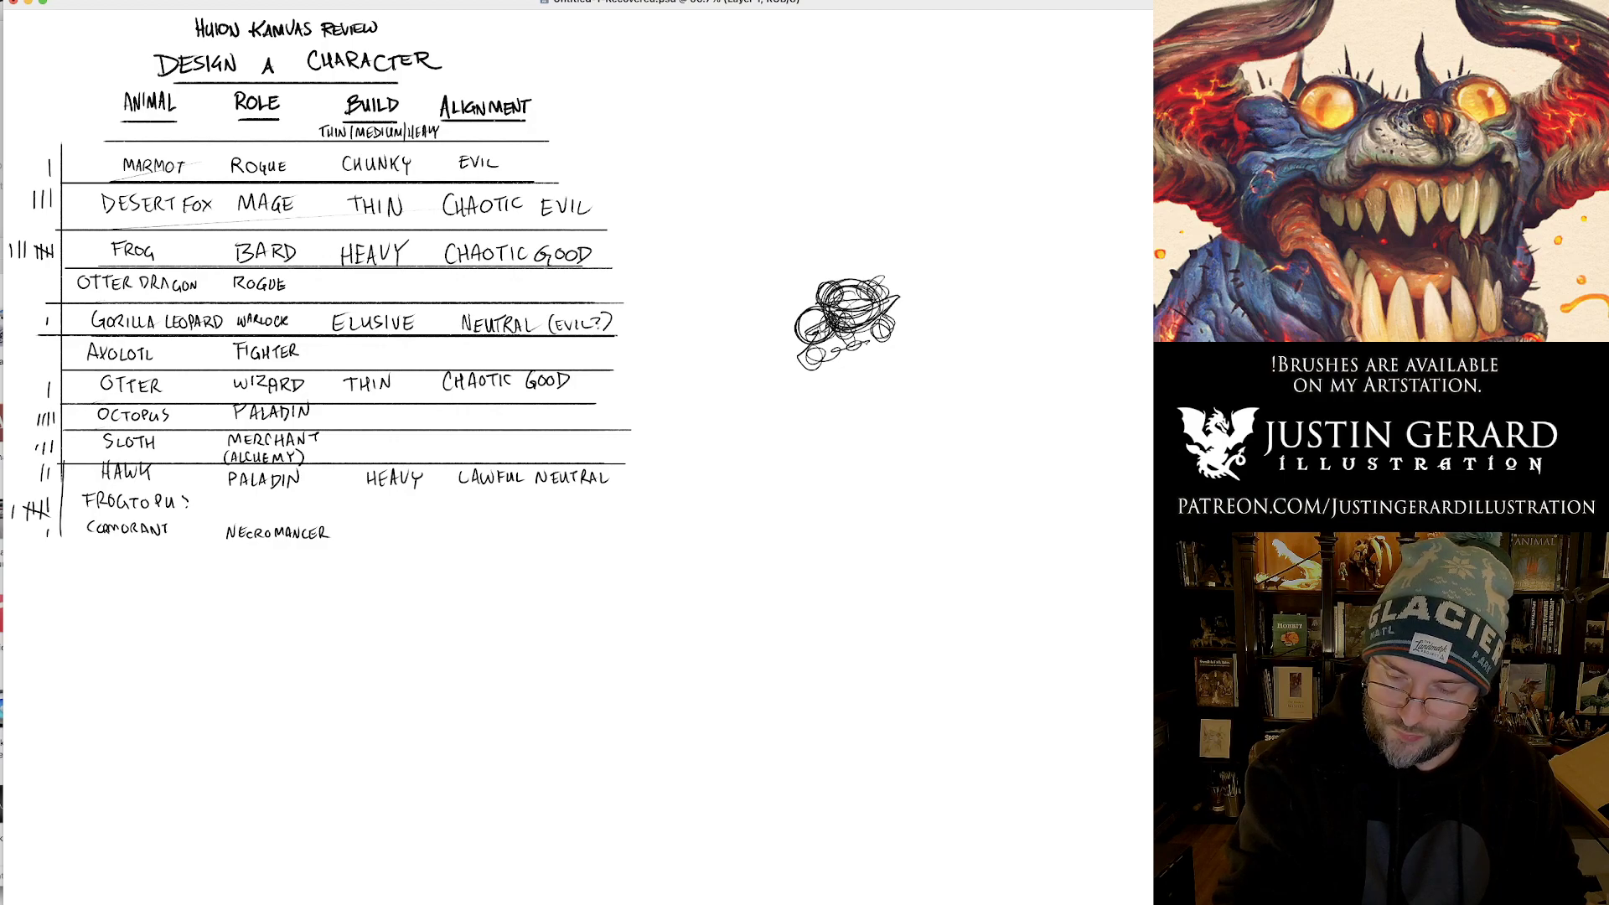
pyautogui.moveTo(835, 305); pyautogui.dragTo(886, 289)
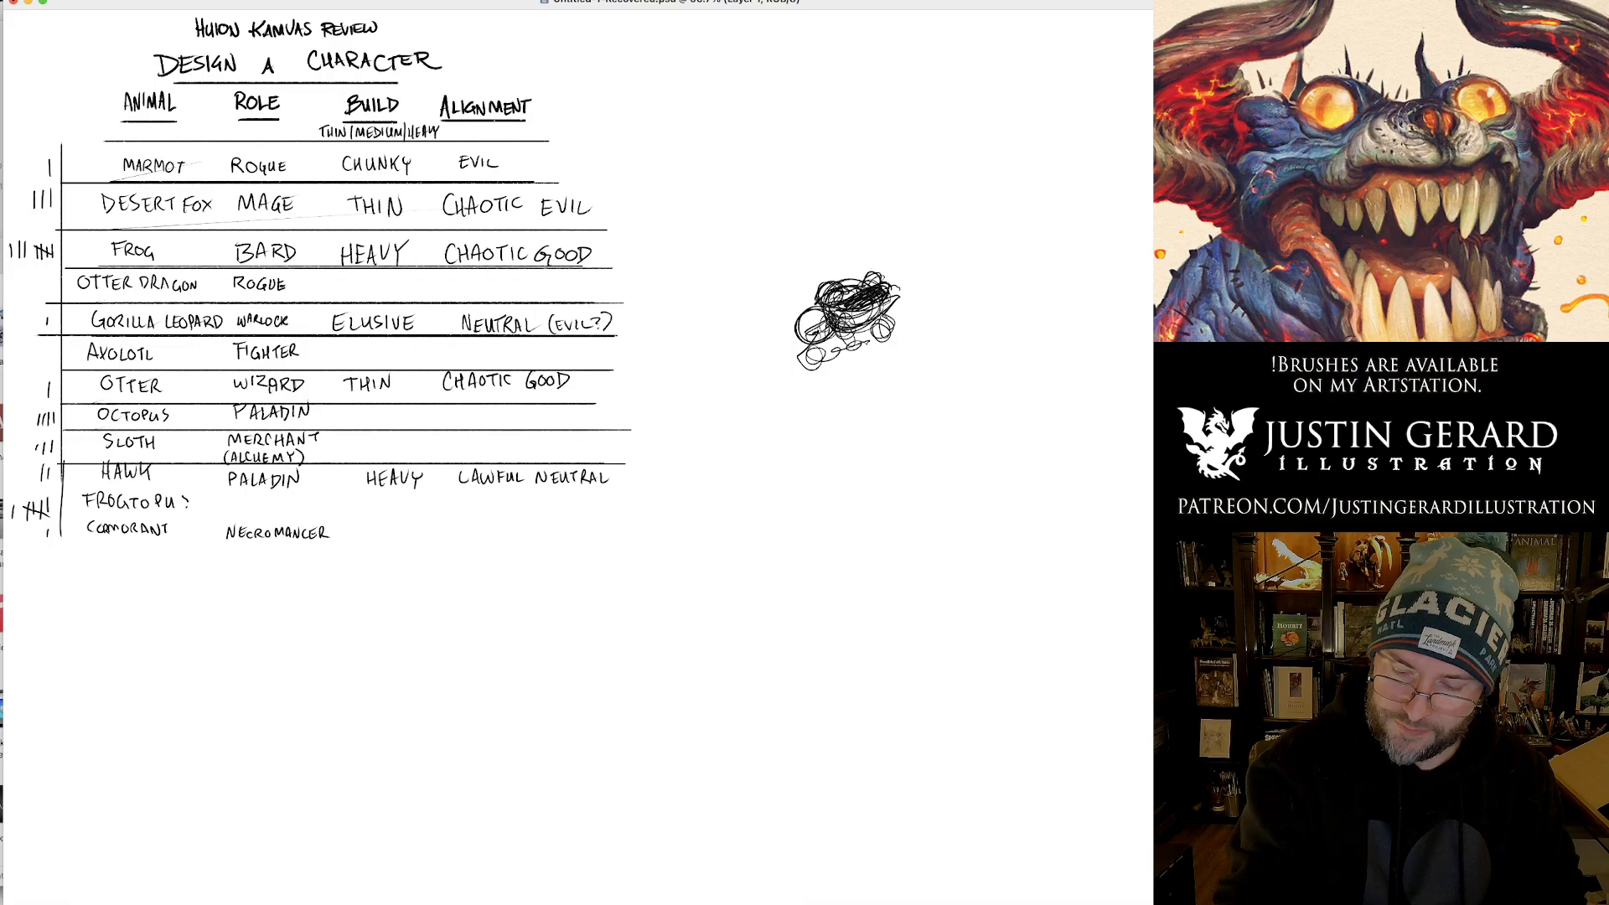
# Rough in the frog's shoulder and torso, and draw a lute neck extending diagonally upward with a pegged headstock.
pyautogui.moveTo(833, 315); pyautogui.dragTo(805, 333)
pyautogui.moveTo(825, 318)
pyautogui.mouseDown()
pyautogui.moveTo(811, 364)
pyautogui.moveTo(824, 375)
pyautogui.moveTo(860, 341)
pyautogui.moveTo(891, 358)
pyautogui.moveTo(906, 299)
pyautogui.moveTo(898, 341)
pyautogui.moveTo(935, 301)
pyautogui.mouseUp()
pyautogui.moveTo(883, 345)
pyautogui.mouseDown()
pyautogui.moveTo(933, 299)
pyautogui.moveTo(919, 359)
pyautogui.moveTo(922, 315)
pyautogui.mouseUp()
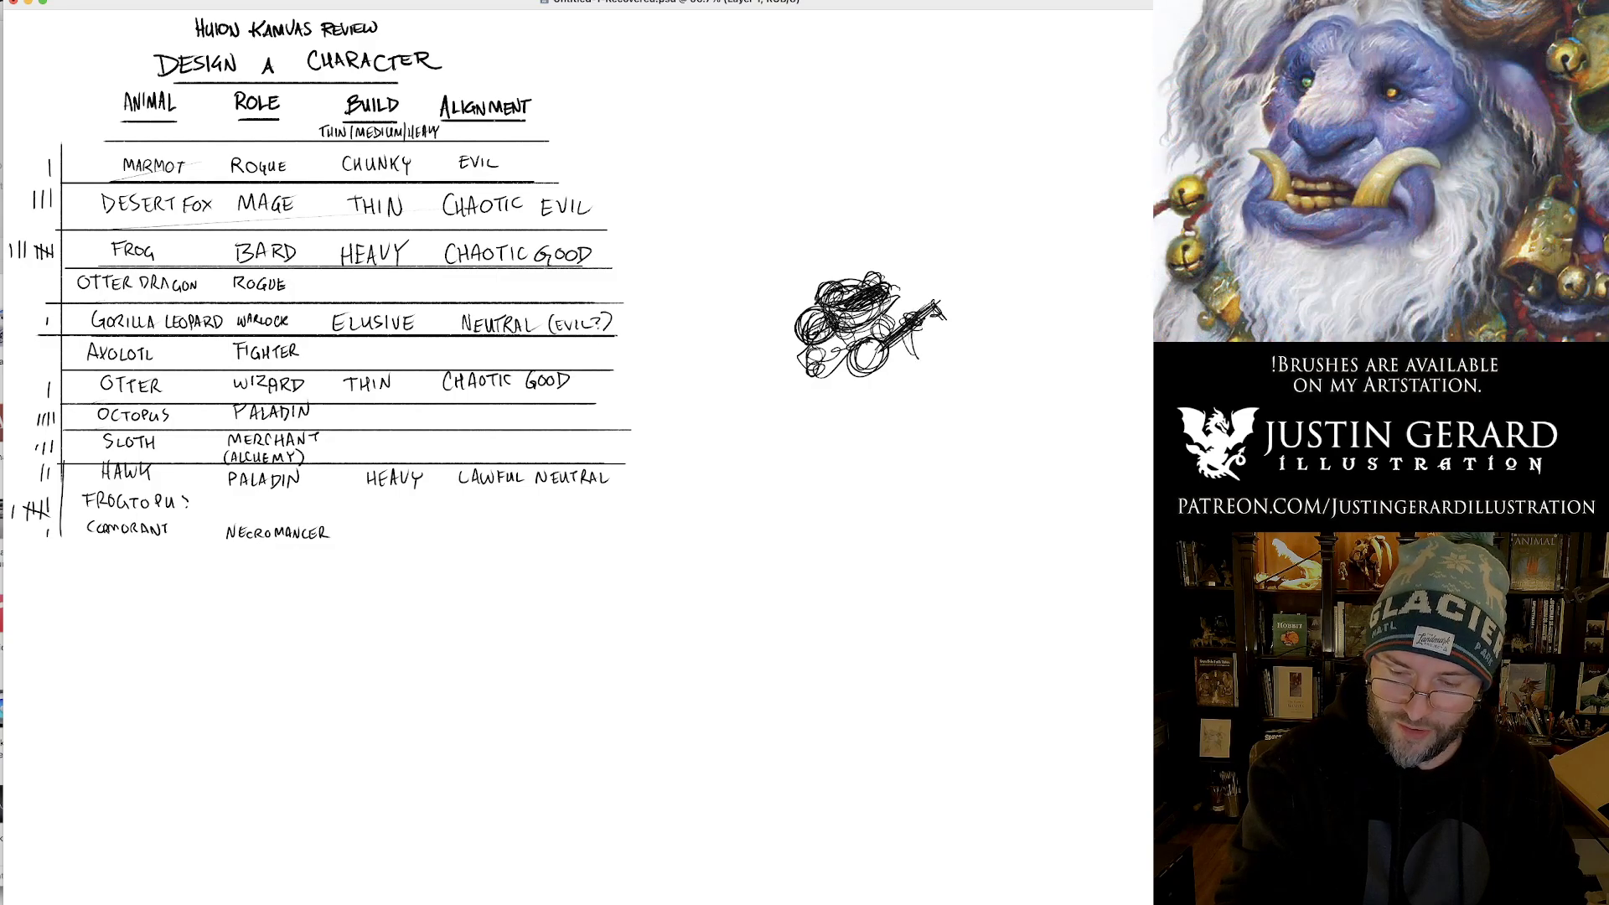
pyautogui.moveTo(837, 356)
pyautogui.mouseDown()
pyautogui.moveTo(876, 333)
pyautogui.moveTo(805, 396)
pyautogui.moveTo(832, 379)
pyautogui.mouseUp()
pyautogui.moveTo(842, 361)
pyautogui.mouseDown()
pyautogui.moveTo(869, 415)
pyautogui.moveTo(876, 389)
pyautogui.moveTo(835, 390)
pyautogui.mouseUp()
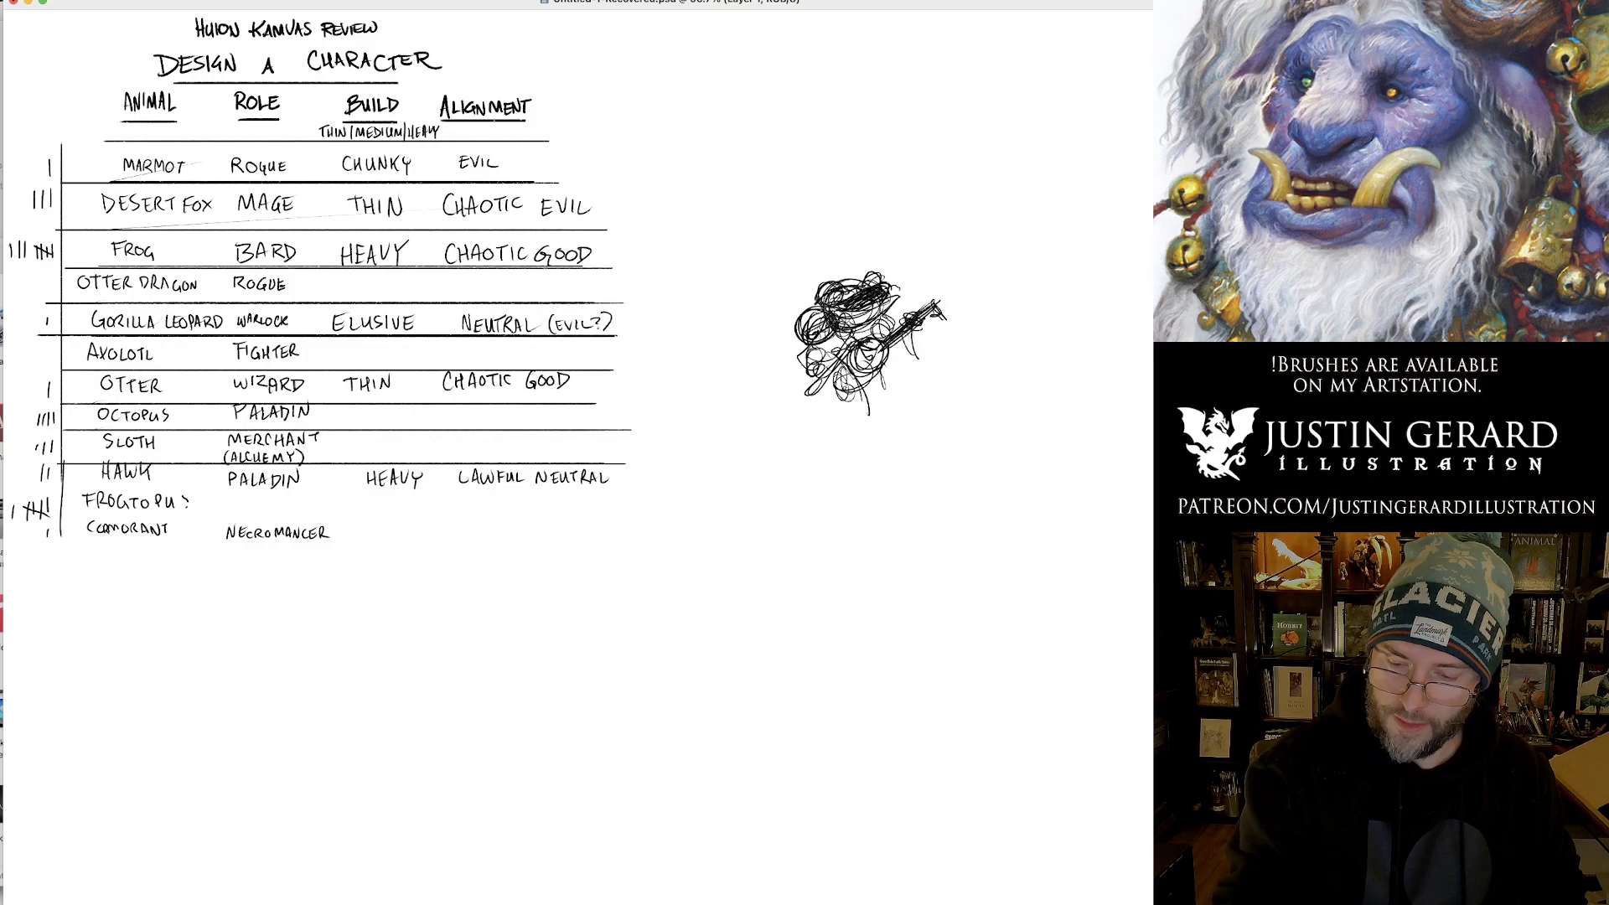
pyautogui.moveTo(927, 308)
pyautogui.mouseDown()
pyautogui.moveTo(957, 280)
pyautogui.moveTo(971, 322)
pyautogui.moveTo(959, 333)
pyautogui.moveTo(982, 300)
pyautogui.mouseUp()
pyautogui.moveTo(927, 277)
pyautogui.mouseDown()
pyautogui.moveTo(983, 337)
pyautogui.moveTo(957, 305)
pyautogui.mouseUp()
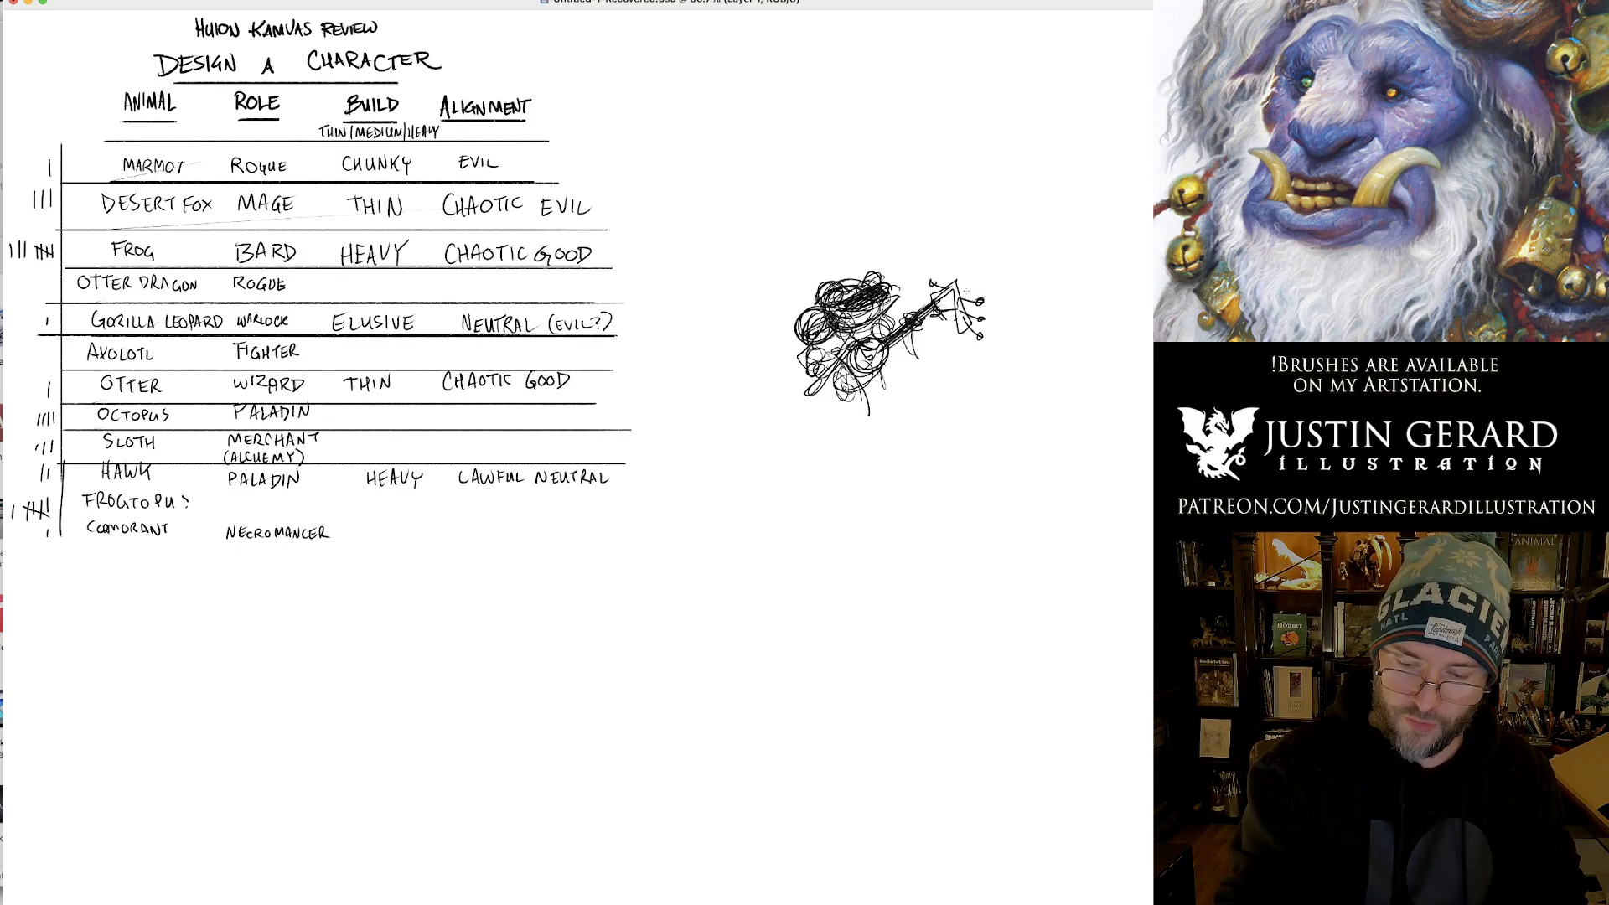
# Darken the lute body and sketch the frog's legs and a ground line beneath, undoing the first leg strokes.
pyautogui.moveTo(872, 368)
pyautogui.mouseDown()
pyautogui.moveTo(880, 351)
pyautogui.moveTo(865, 377)
pyautogui.moveTo(872, 352)
pyautogui.moveTo(882, 374)
pyautogui.moveTo(842, 375)
pyautogui.moveTo(864, 338)
pyautogui.moveTo(836, 352)
pyautogui.moveTo(796, 327)
pyautogui.moveTo(806, 314)
pyautogui.moveTo(828, 342)
pyautogui.moveTo(832, 303)
pyautogui.moveTo(833, 320)
pyautogui.mouseUp()
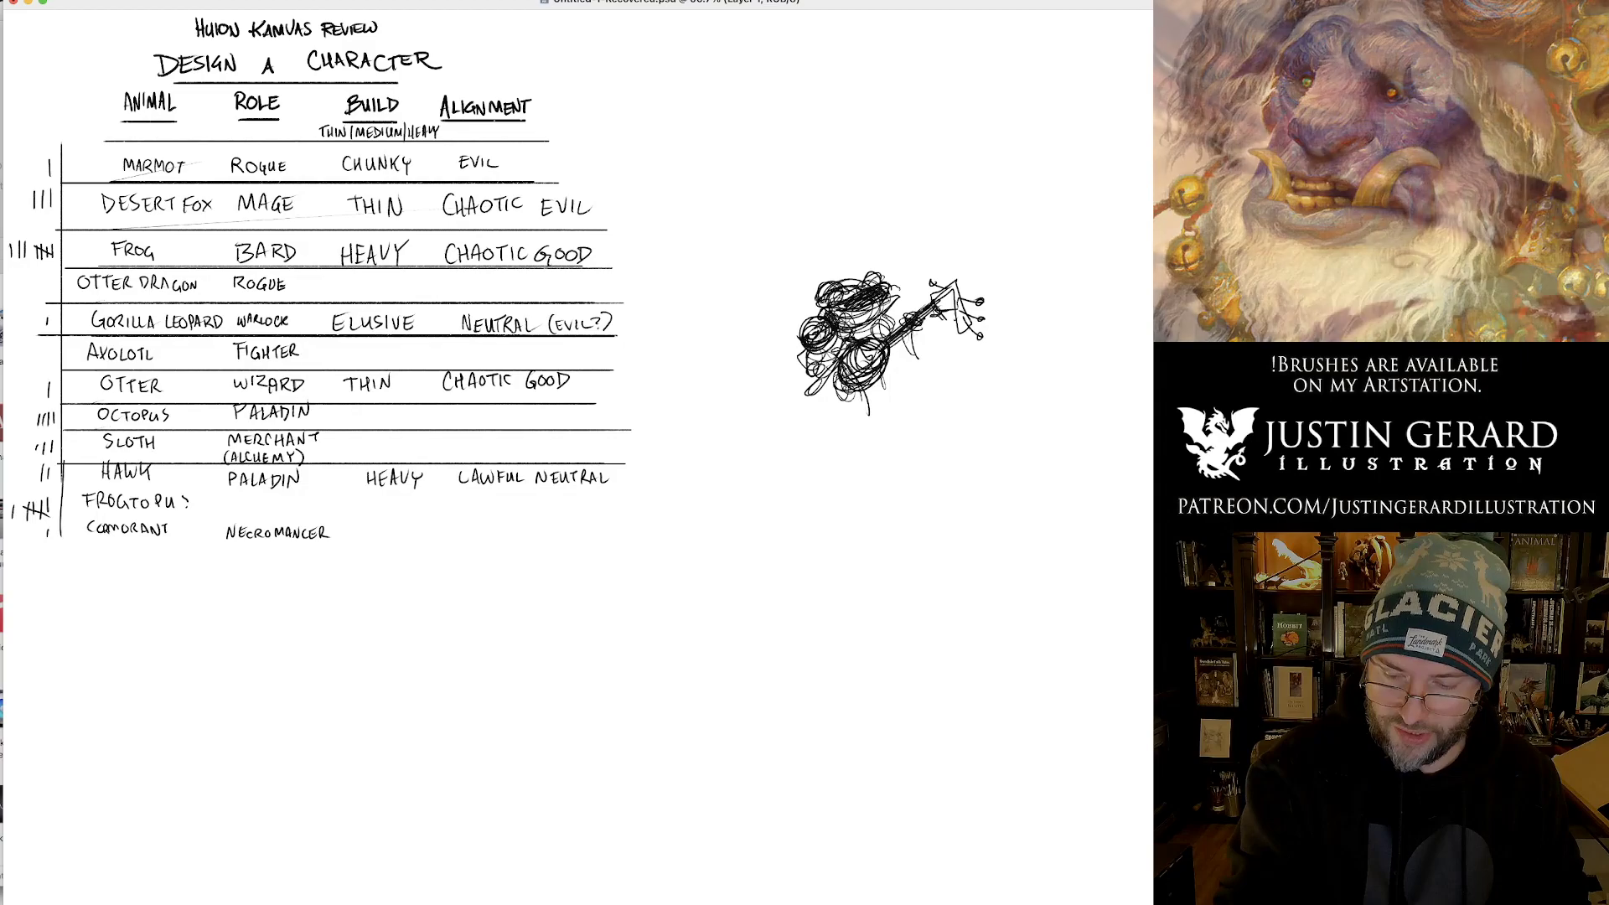
pyautogui.moveTo(848, 386); pyautogui.dragTo(870, 439)
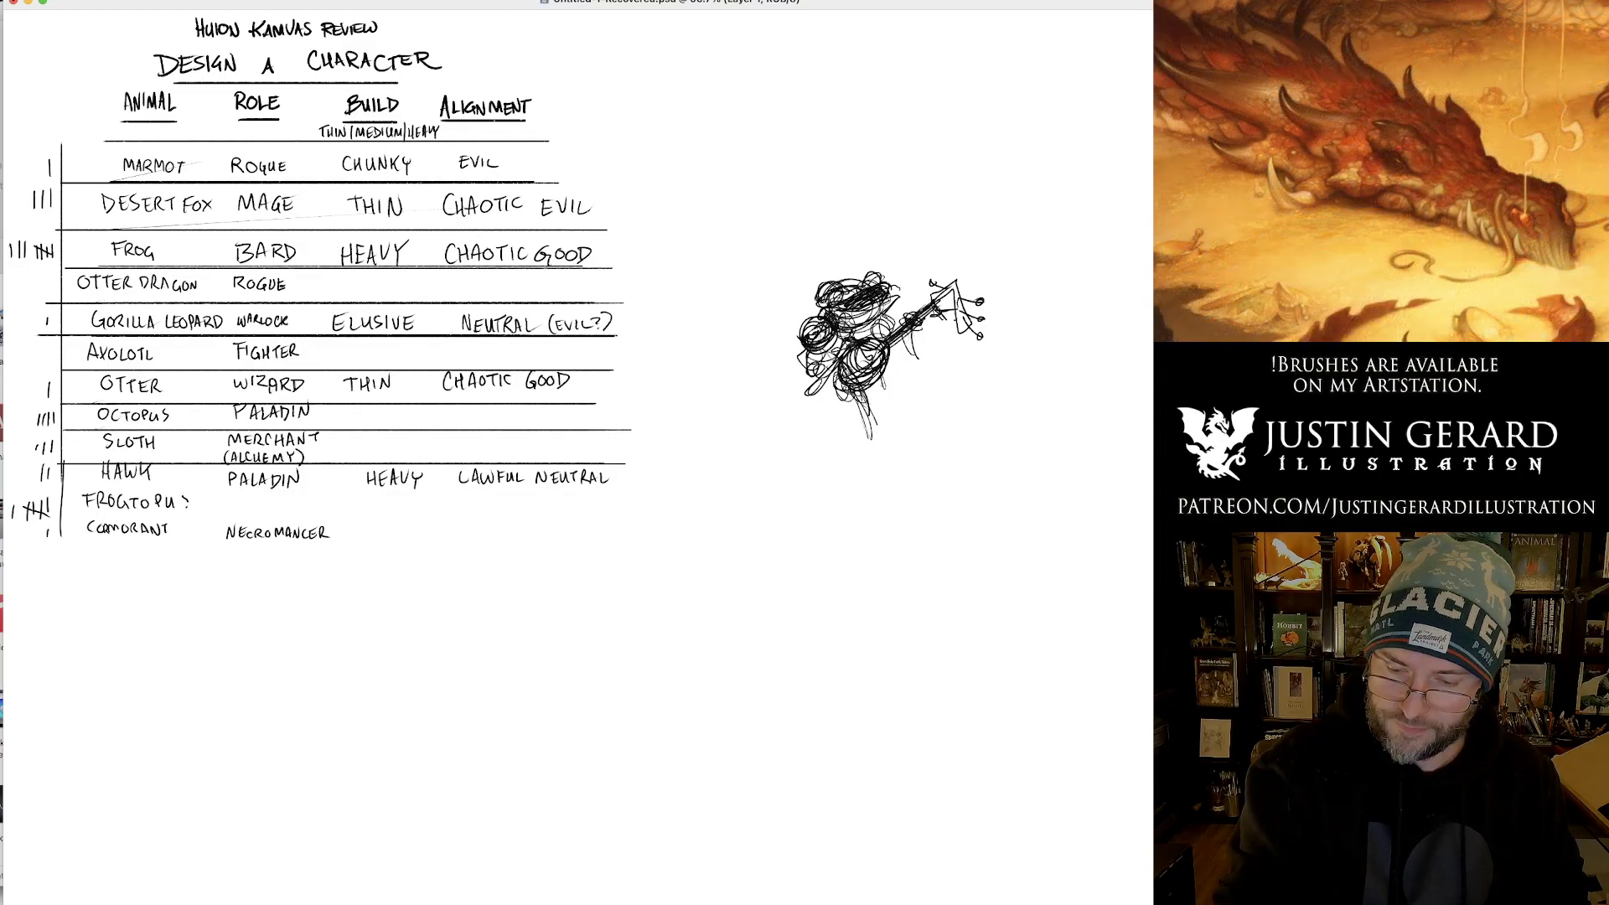
pyautogui.moveTo(884, 377)
pyautogui.mouseDown()
pyautogui.moveTo(907, 408)
pyautogui.moveTo(838, 440)
pyautogui.moveTo(920, 432)
pyautogui.moveTo(902, 386)
pyautogui.moveTo(850, 435)
pyautogui.mouseUp()
pyautogui.press('super+z')
pyautogui.press('super+z')
pyautogui.moveTo(855, 394)
pyautogui.mouseDown()
pyautogui.moveTo(848, 438)
pyautogui.moveTo(878, 458)
pyautogui.moveTo(921, 419)
pyautogui.moveTo(843, 451)
pyautogui.mouseUp()
pyautogui.moveTo(843, 446); pyautogui.dragTo(878, 476)
pyautogui.moveTo(879, 476)
pyautogui.mouseDown()
pyautogui.moveTo(919, 420)
pyautogui.moveTo(894, 463)
pyautogui.moveTo(830, 461)
pyautogui.mouseUp()
pyautogui.moveTo(830, 461); pyautogui.dragTo(916, 461)
pyautogui.moveTo(864, 466); pyautogui.dragTo(955, 461)
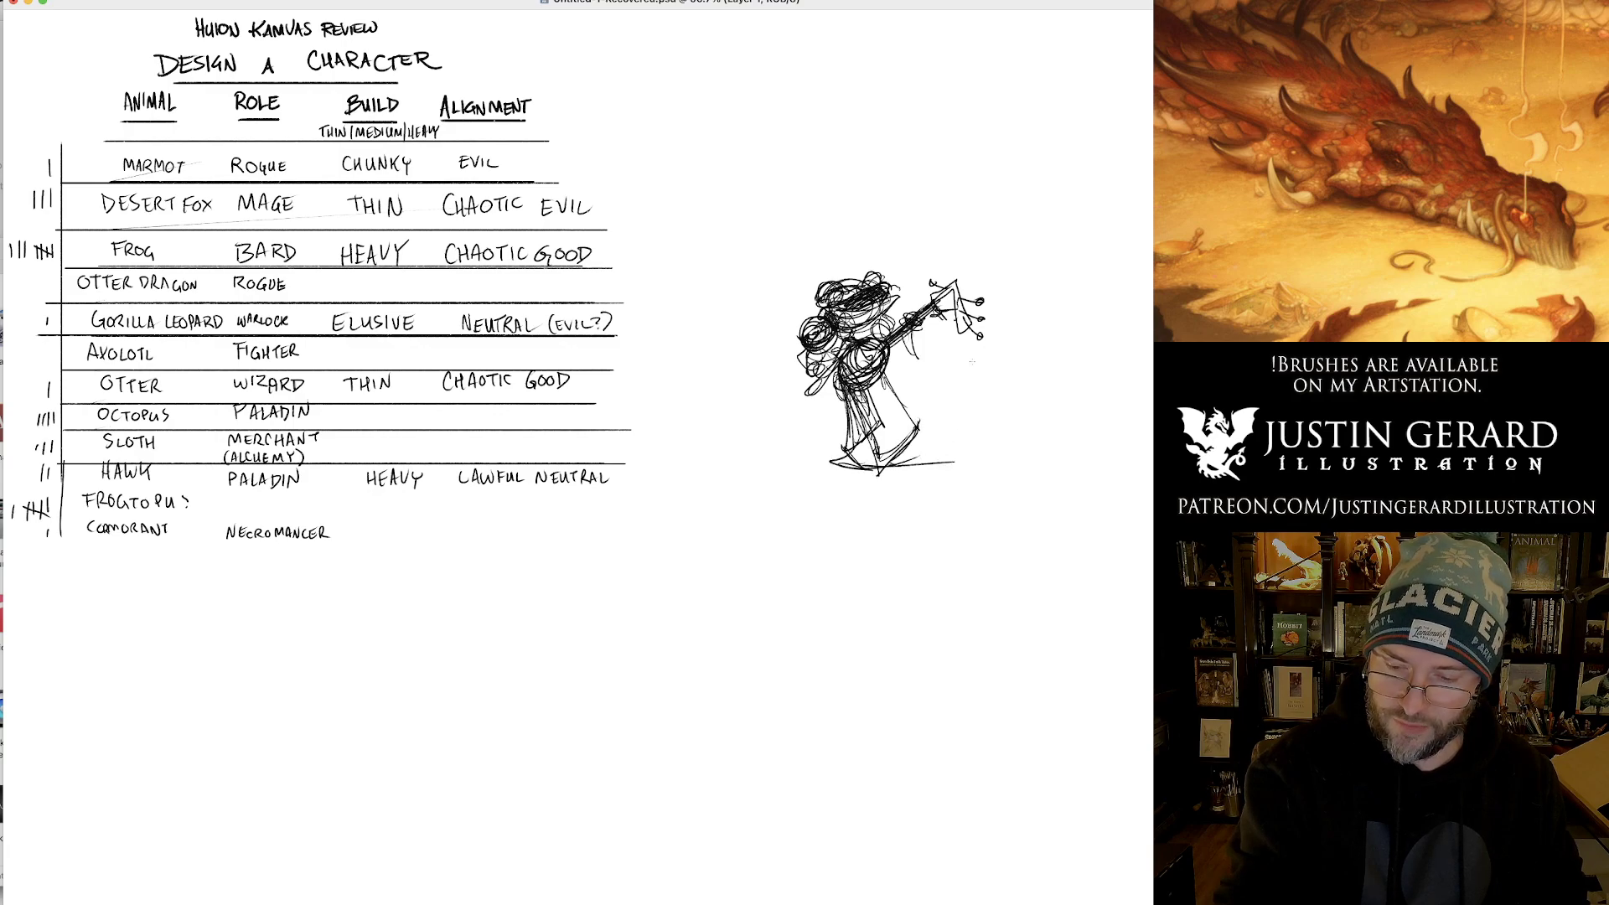
# Rework the lute's headstock, redraw the frog's legs with a long curled foot, and reinforce its arm and side.
pyautogui.moveTo(968, 318)
pyautogui.mouseDown()
pyautogui.moveTo(954, 336)
pyautogui.moveTo(977, 307)
pyautogui.mouseUp()
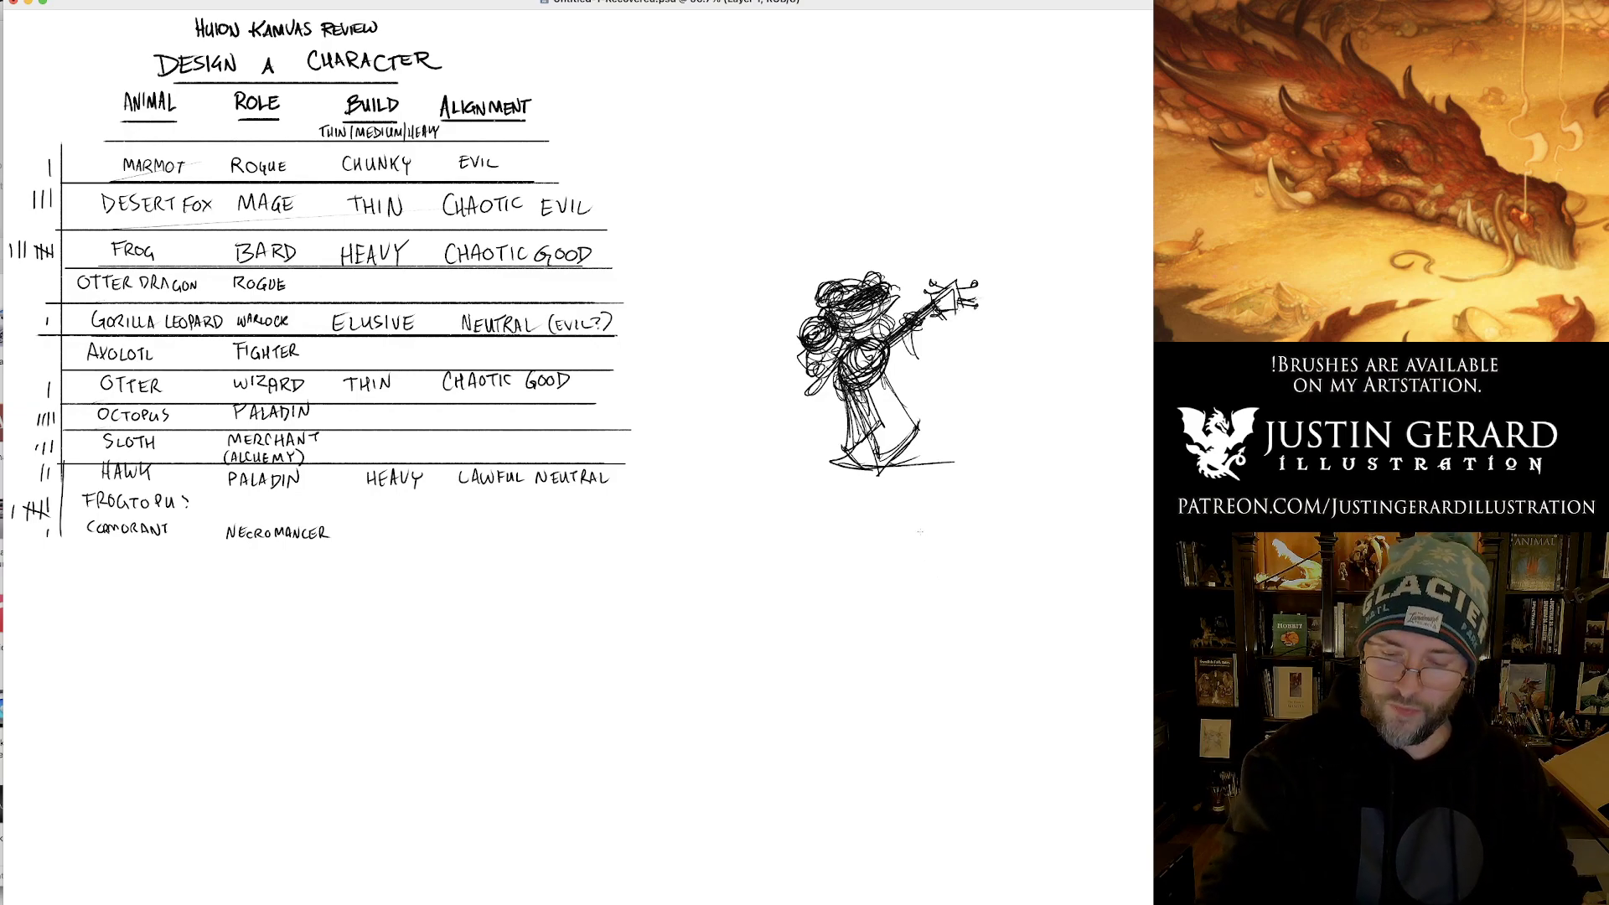
pyautogui.moveTo(849, 385)
pyautogui.mouseDown()
pyautogui.moveTo(887, 494)
pyautogui.moveTo(954, 435)
pyautogui.moveTo(879, 486)
pyautogui.moveTo(841, 460)
pyautogui.moveTo(857, 481)
pyautogui.mouseUp()
pyautogui.moveTo(868, 398)
pyautogui.mouseDown()
pyautogui.moveTo(895, 429)
pyautogui.moveTo(880, 486)
pyautogui.mouseUp()
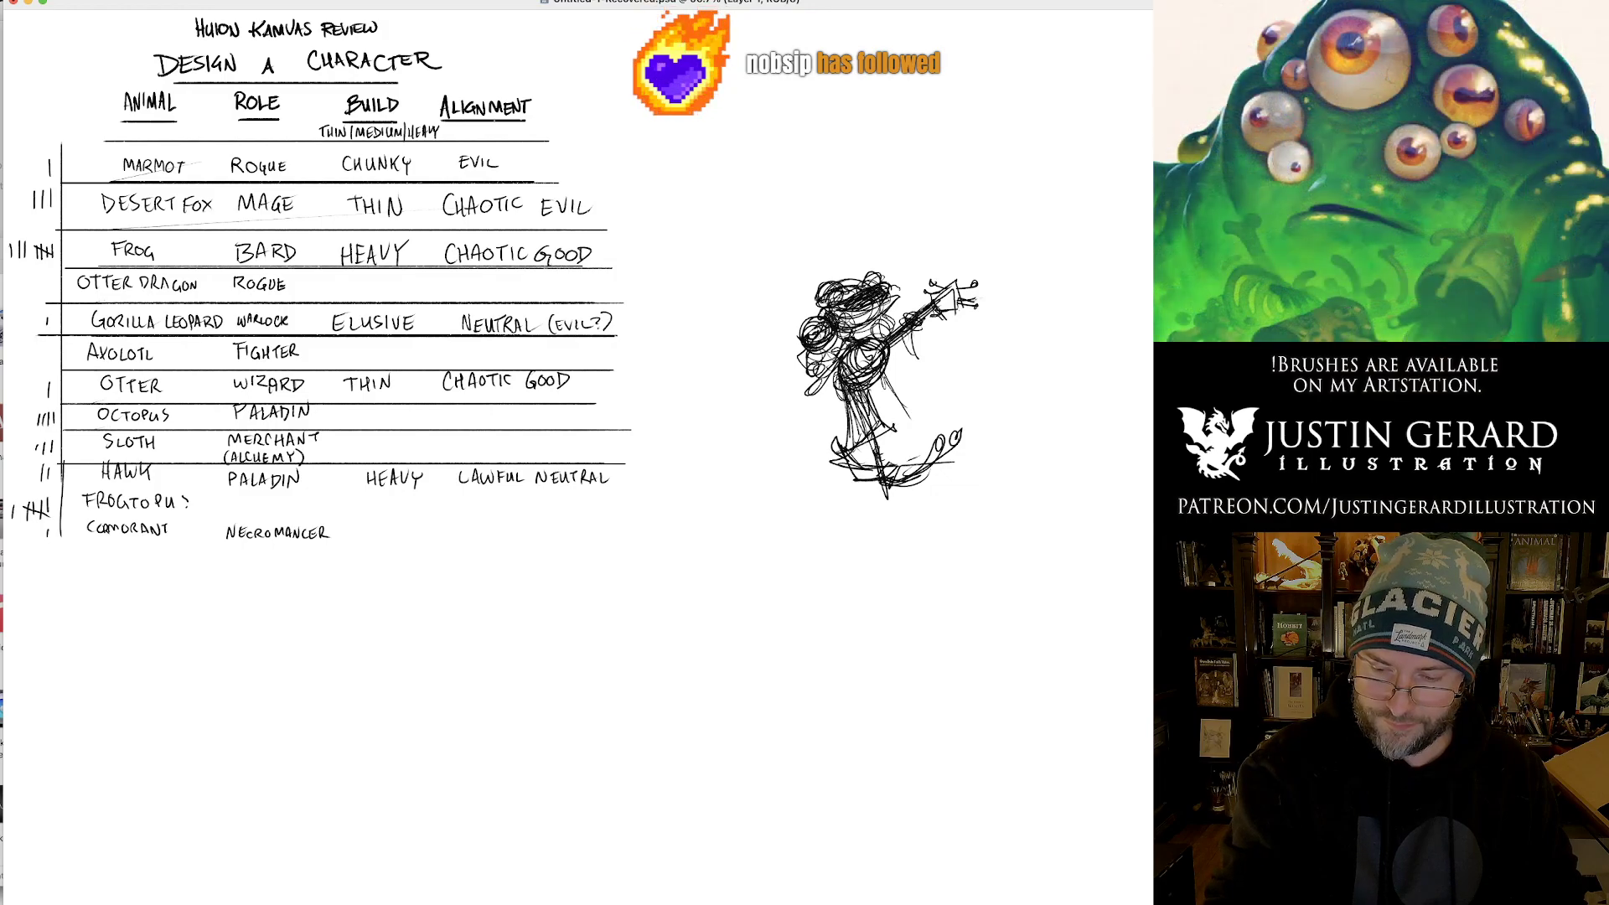
pyautogui.moveTo(852, 406); pyautogui.dragTo(878, 451)
pyautogui.moveTo(841, 374)
pyautogui.mouseDown()
pyautogui.moveTo(834, 393)
pyautogui.moveTo(805, 396)
pyautogui.mouseUp()
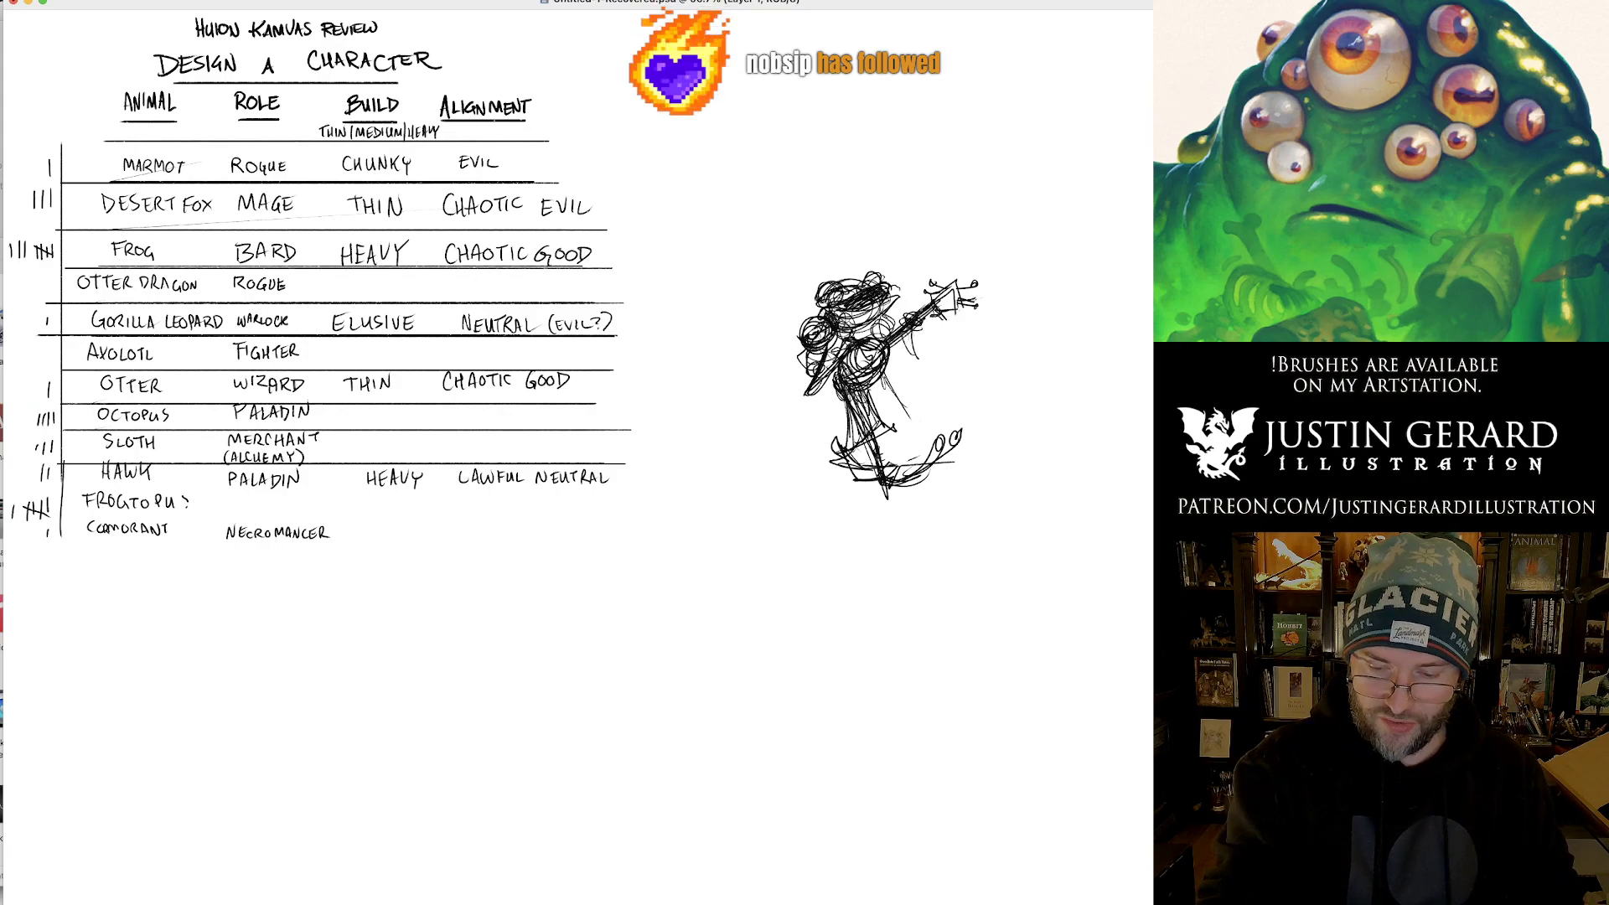
pyautogui.moveTo(887, 338); pyautogui.dragTo(942, 361)
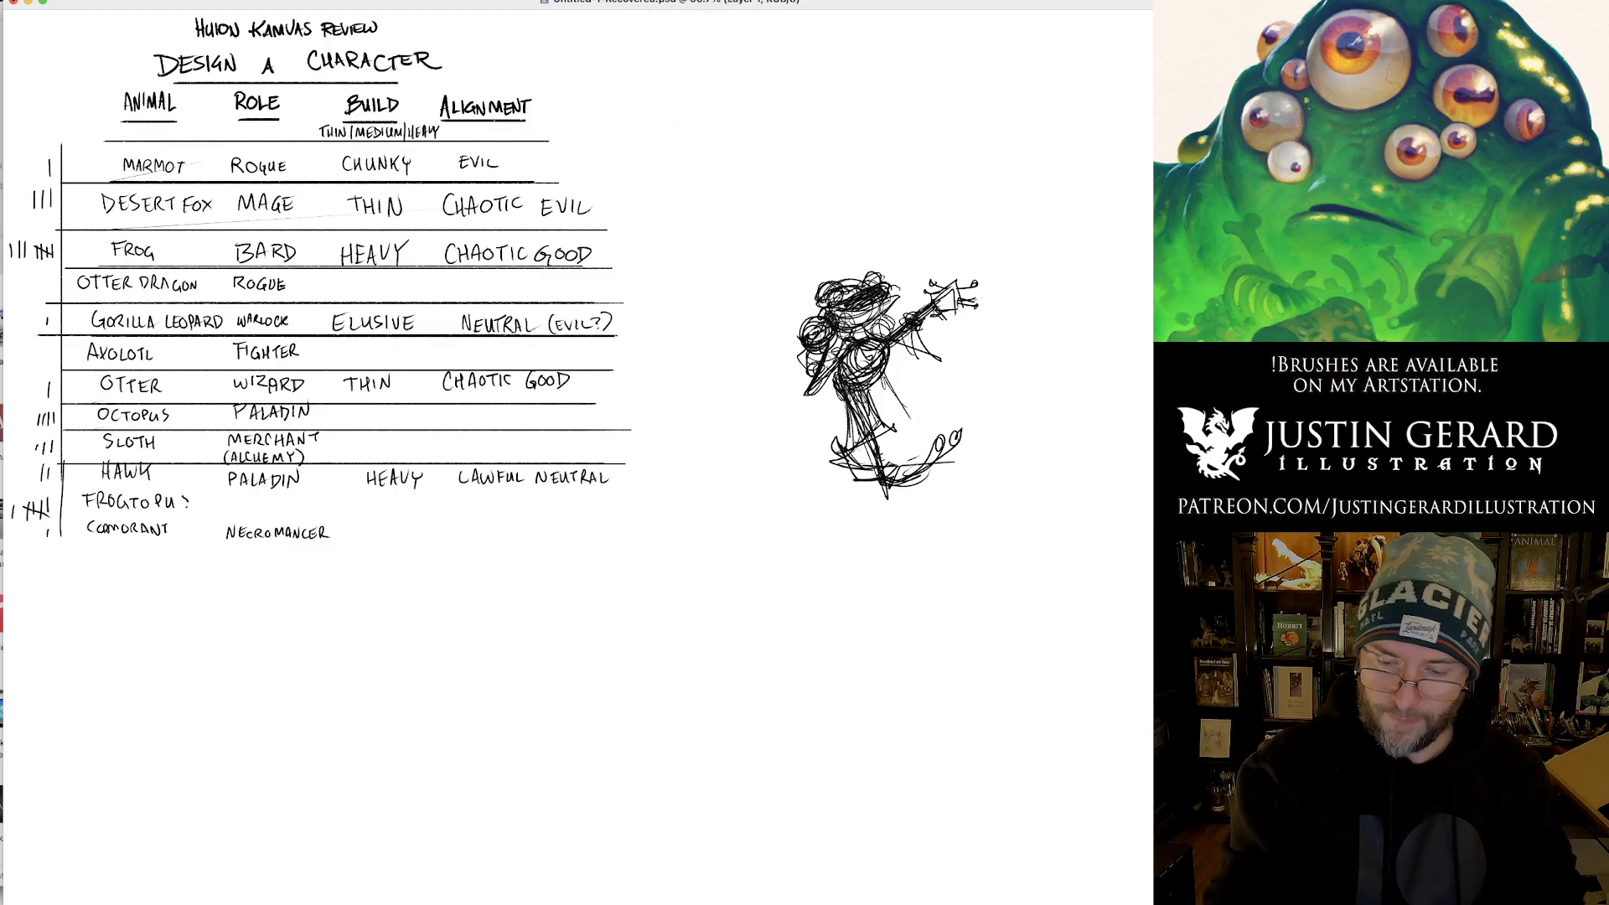
# Undo the stray foot strokes and draw a ground line under the frog's feet.
pyautogui.moveTo(855, 481)
pyautogui.mouseDown()
pyautogui.moveTo(800, 486)
pyautogui.moveTo(963, 477)
pyautogui.moveTo(890, 481)
pyautogui.mouseUp()
pyautogui.press('super+z')
pyautogui.press('super+z')
pyautogui.press('super+z')
pyautogui.moveTo(811, 487); pyautogui.dragTo(890, 473)
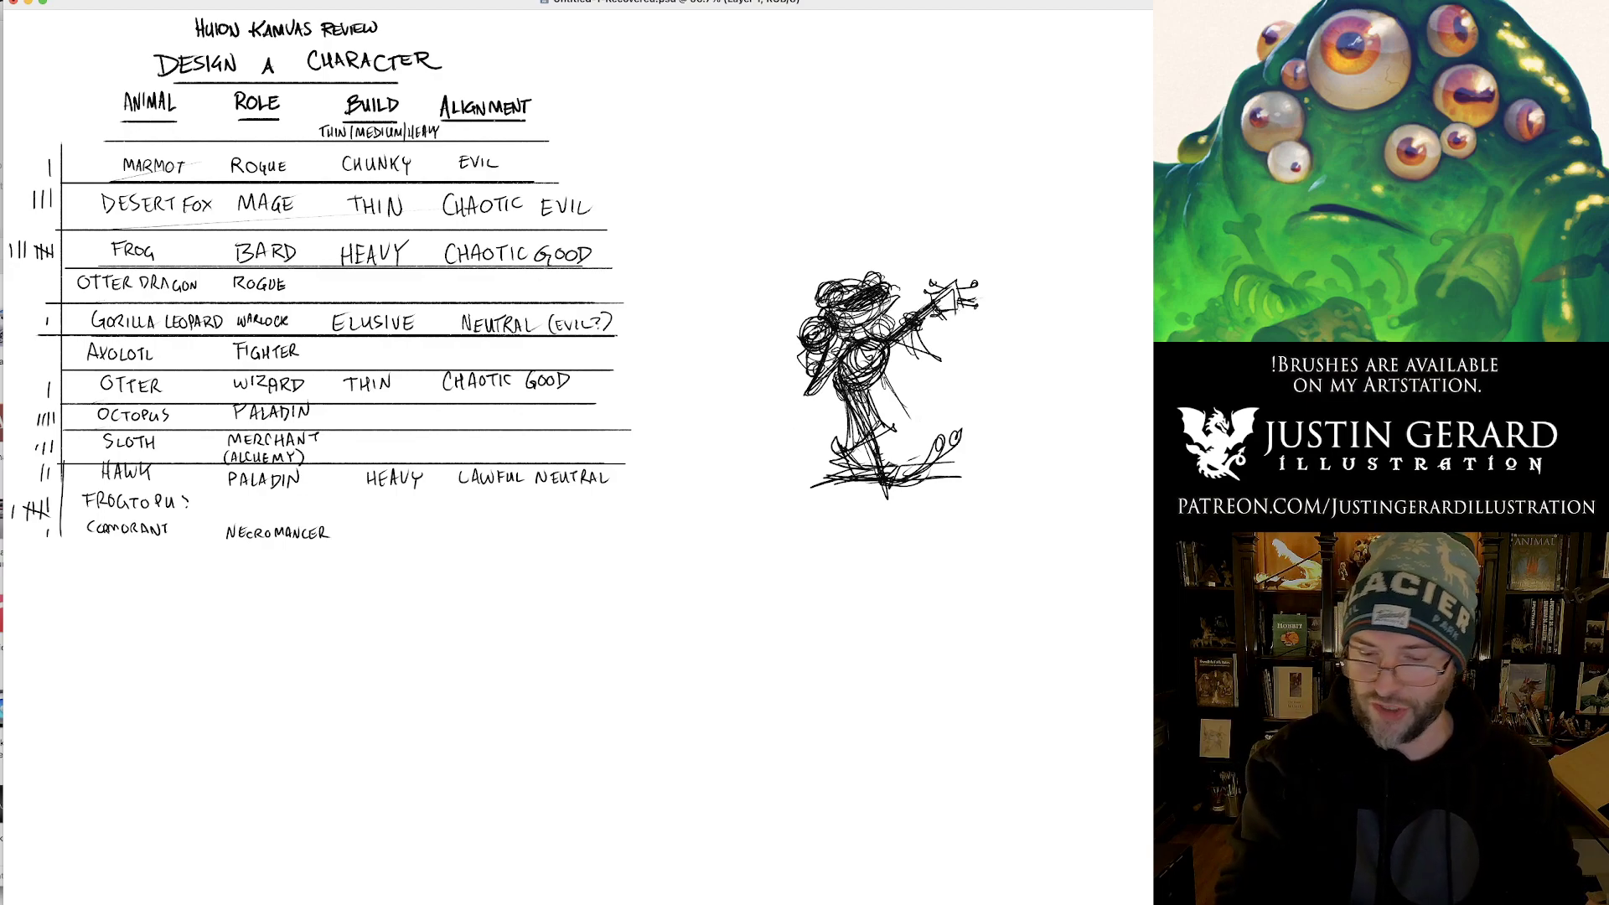
# Cut the frog sketch, paste it onto its own layer, and move it higher on the canvas.
pyautogui.moveTo(901, 235)
pyautogui.mouseDown()
pyautogui.moveTo(775, 310)
pyautogui.moveTo(1047, 340)
pyautogui.moveTo(967, 232)
pyautogui.mouseUp()
pyautogui.press('super+x')
pyautogui.press('super+v')
pyautogui.moveTo(666, 449); pyautogui.dragTo(886, 235)
# Handwrite the label "FROG BARD" beneath the frog sketch.
pyautogui.moveTo(828, 378)
pyautogui.mouseDown()
pyautogui.moveTo(826, 398)
pyautogui.moveTo(842, 388)
pyautogui.mouseUp()
pyautogui.moveTo(840, 380)
pyautogui.mouseDown()
pyautogui.moveTo(838, 395)
pyautogui.moveTo(850, 384)
pyautogui.mouseUp()
pyautogui.moveTo(867, 383); pyautogui.dragTo(878, 394)
pyautogui.moveTo(879, 382); pyautogui.dragTo(893, 394)
pyautogui.moveTo(899, 380); pyautogui.dragTo(925, 391)
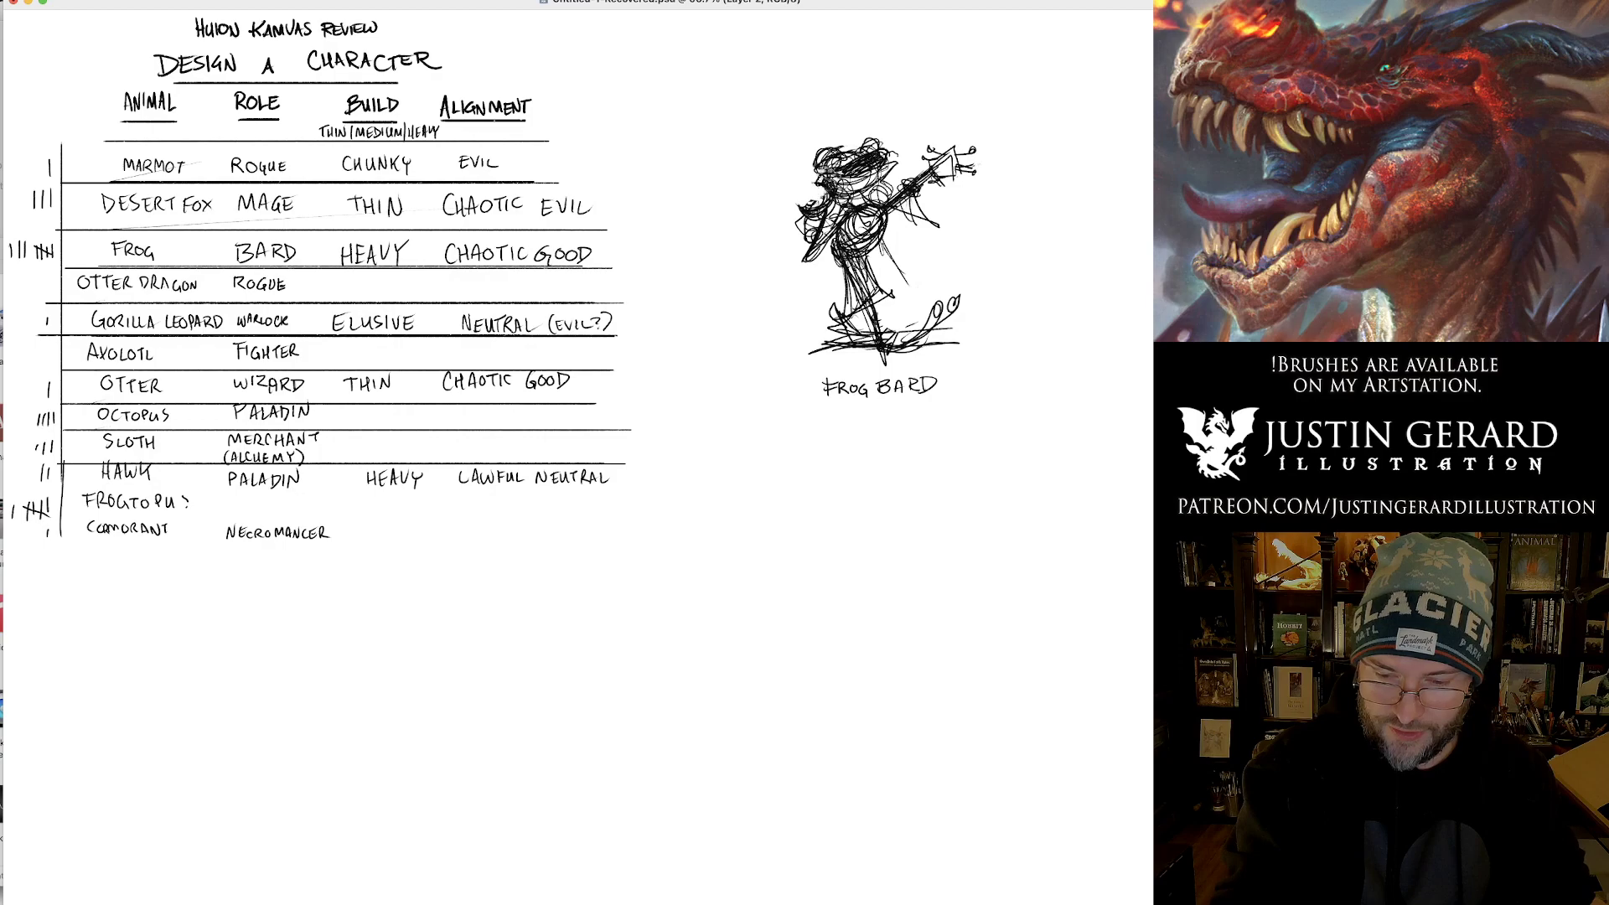
# Darken the frog bard's shoulder and add more pegs to the lute's headstock.
pyautogui.press('super+z')
pyautogui.moveTo(825, 197)
pyautogui.mouseDown()
pyautogui.moveTo(813, 211)
pyautogui.moveTo(836, 207)
pyautogui.moveTo(817, 201)
pyautogui.mouseUp()
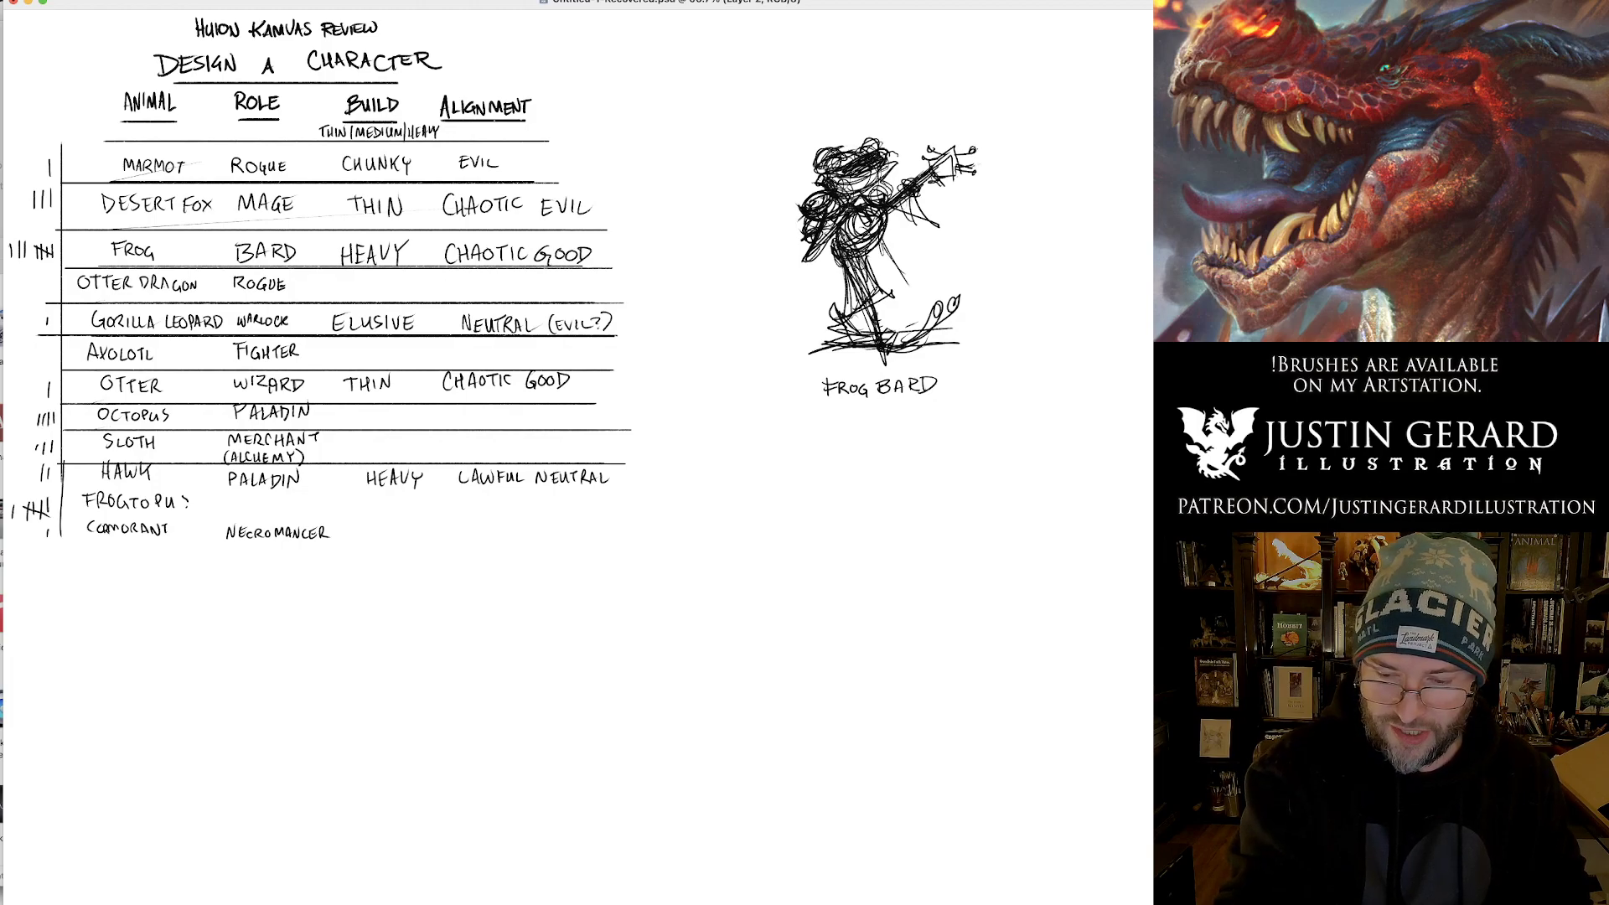
pyautogui.moveTo(955, 174); pyautogui.dragTo(984, 184)
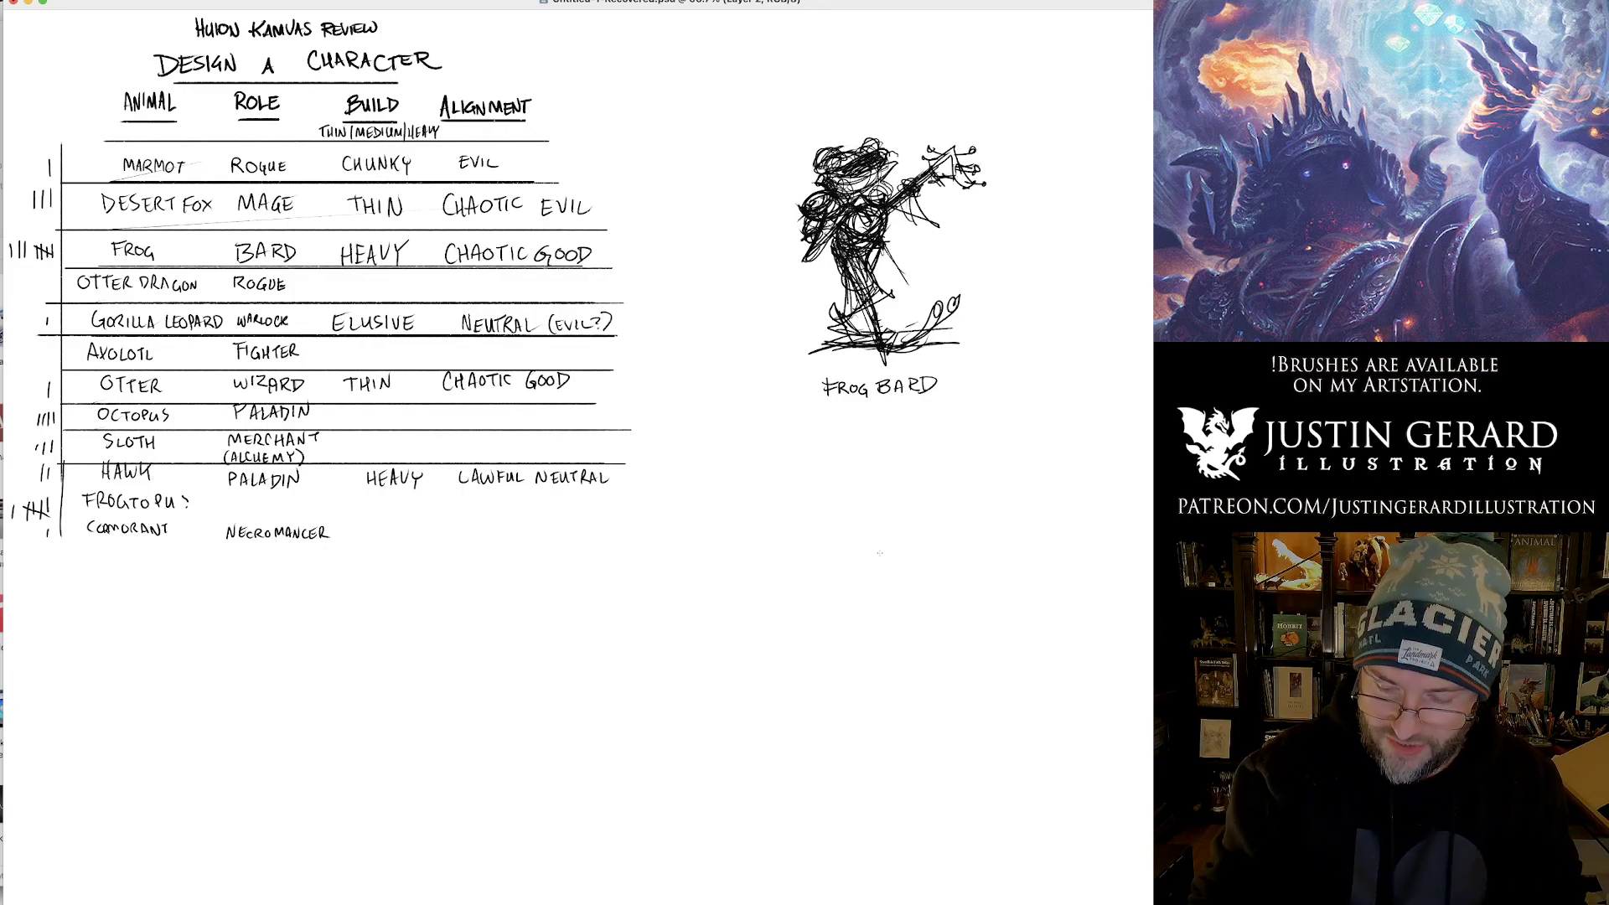
# Start a second frog beside the first with a round head, bulging eyes, and a wide pointed mouth.
pyautogui.moveTo(913, 470)
pyautogui.mouseDown()
pyautogui.moveTo(811, 467)
pyautogui.moveTo(772, 445)
pyautogui.mouseUp()
pyautogui.moveTo(867, 223)
pyautogui.mouseDown()
pyautogui.moveTo(894, 330)
pyautogui.moveTo(913, 293)
pyautogui.moveTo(844, 214)
pyautogui.moveTo(876, 207)
pyautogui.moveTo(833, 233)
pyautogui.moveTo(898, 209)
pyautogui.mouseUp()
pyautogui.press('super+z')
pyautogui.press('super+z')
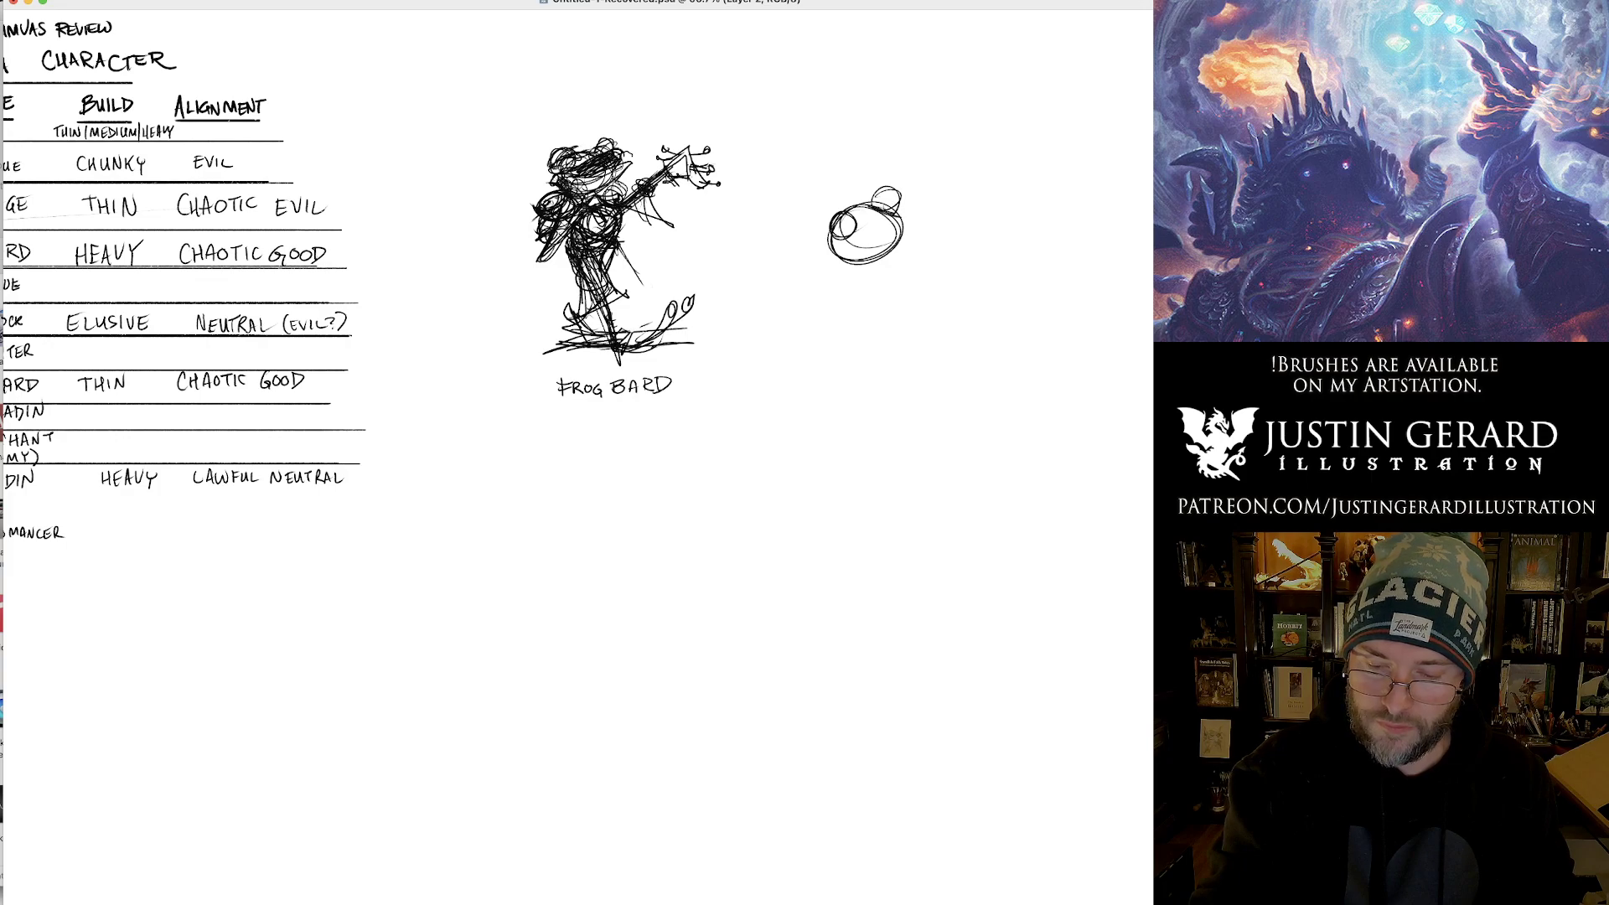
pyautogui.moveTo(851, 258)
pyautogui.mouseDown()
pyautogui.moveTo(922, 223)
pyautogui.moveTo(870, 261)
pyautogui.moveTo(807, 247)
pyautogui.moveTo(859, 239)
pyautogui.mouseUp()
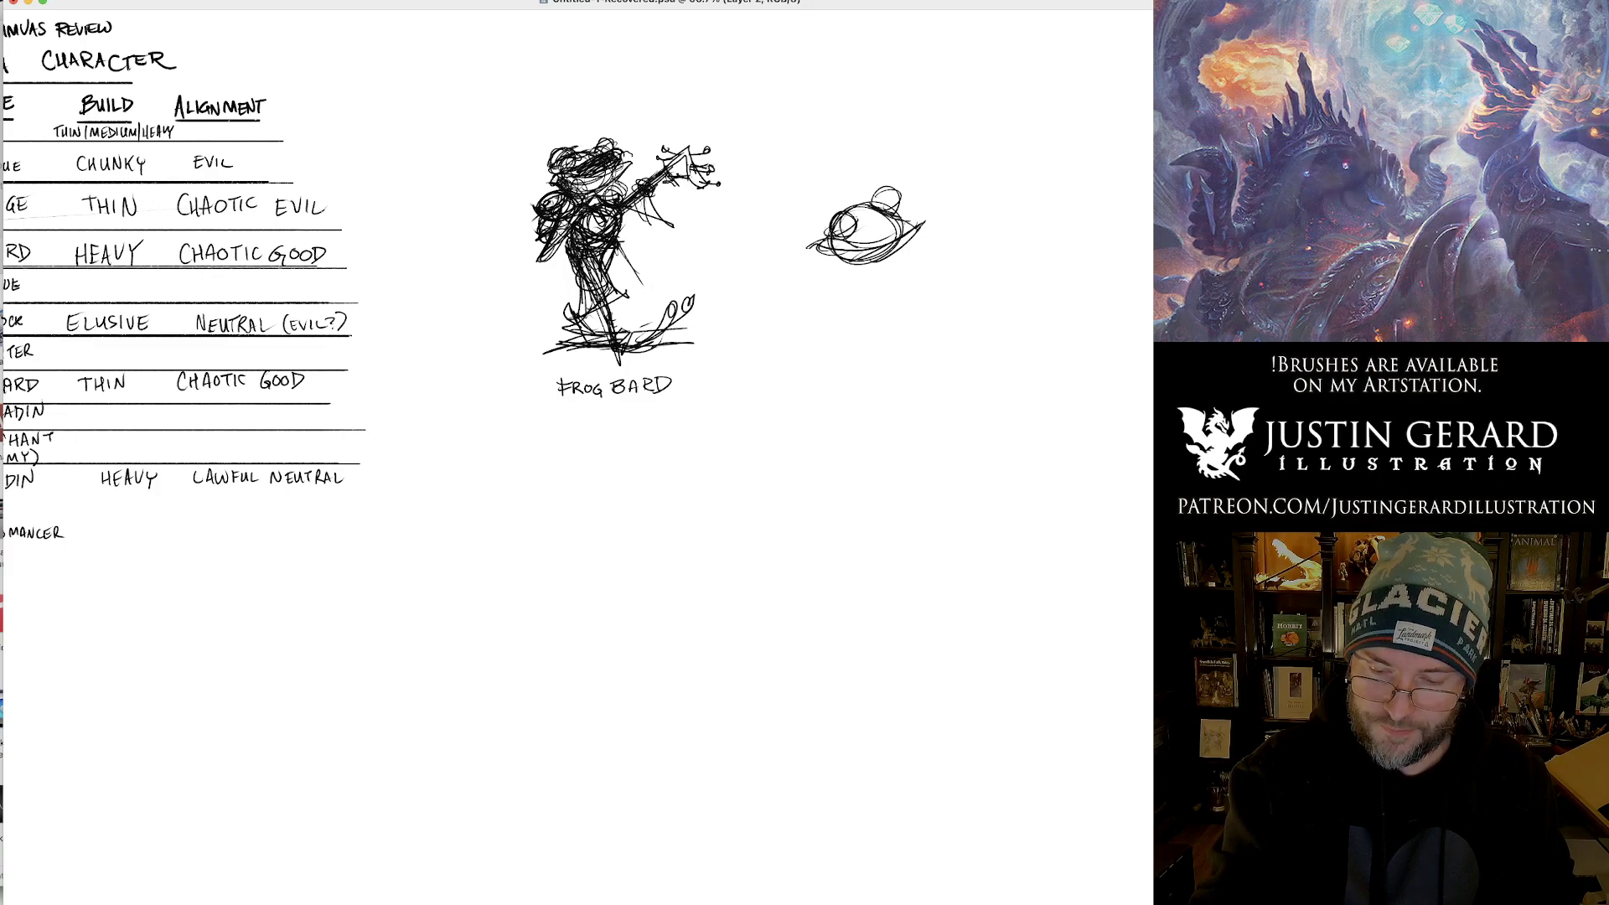
# Sketch the second frog's chin, torso, and rounded belly, with one arm extended to each side and a hand on the outstretched arm.
pyautogui.moveTo(878, 263)
pyautogui.mouseDown()
pyautogui.moveTo(912, 238)
pyautogui.moveTo(901, 285)
pyautogui.moveTo(906, 270)
pyautogui.moveTo(834, 289)
pyautogui.moveTo(849, 268)
pyautogui.mouseUp()
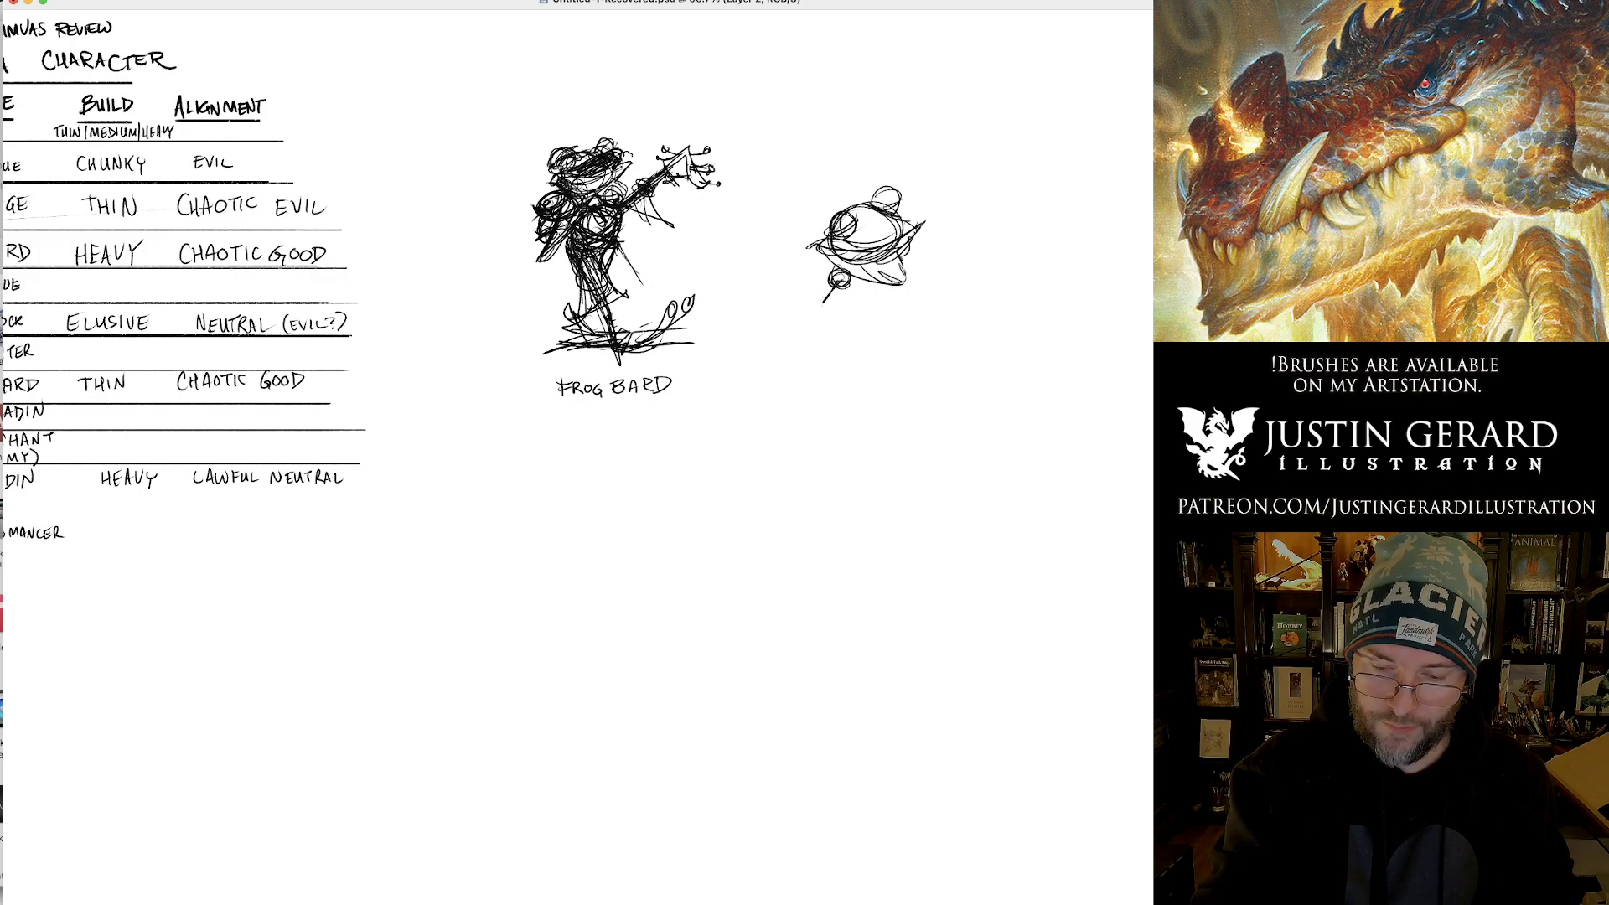
pyautogui.press('super+z')
pyautogui.moveTo(903, 265); pyautogui.dragTo(923, 314)
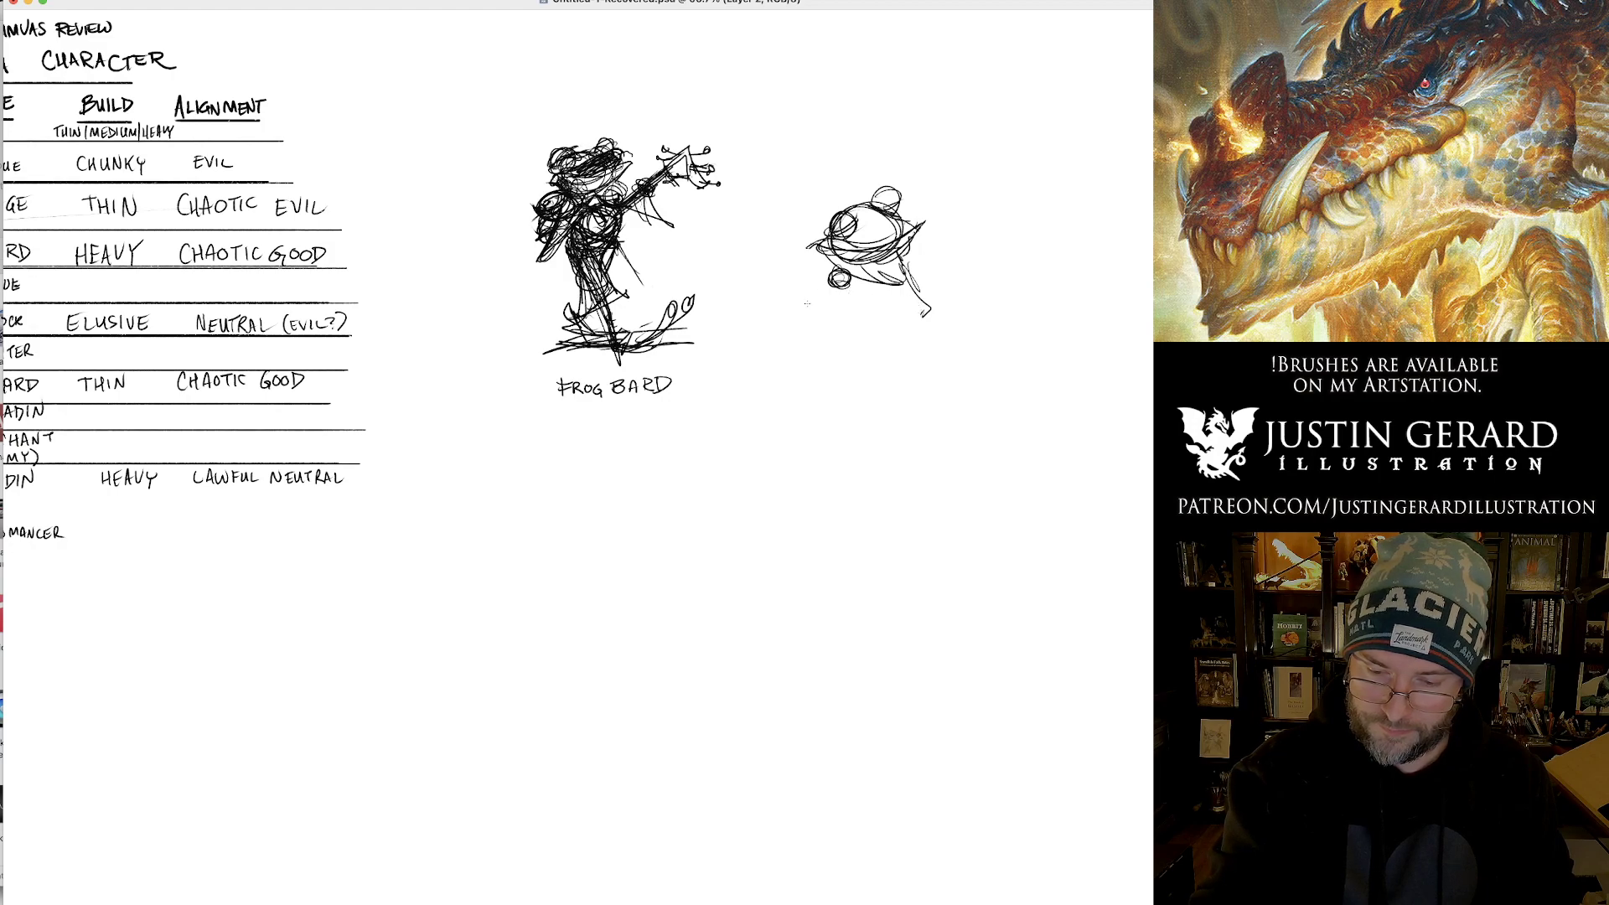
pyautogui.moveTo(838, 289)
pyautogui.mouseDown()
pyautogui.moveTo(769, 251)
pyautogui.moveTo(907, 326)
pyautogui.moveTo(877, 295)
pyautogui.moveTo(908, 331)
pyautogui.moveTo(939, 288)
pyautogui.mouseUp()
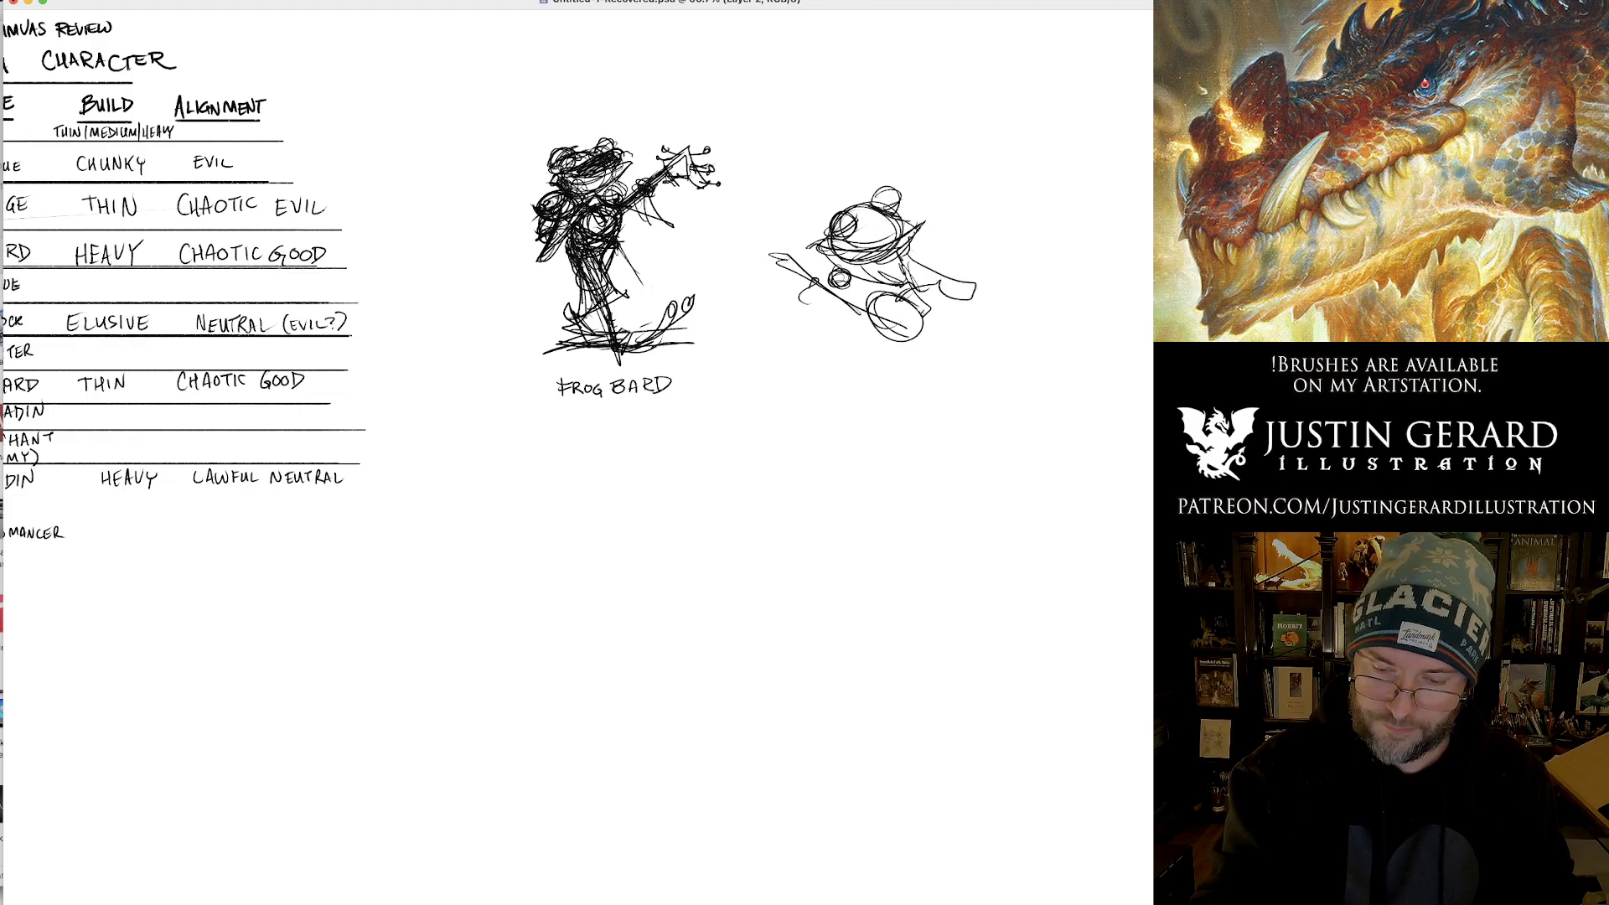
pyautogui.moveTo(788, 259)
pyautogui.mouseDown()
pyautogui.moveTo(752, 278)
pyautogui.moveTo(777, 265)
pyautogui.moveTo(818, 295)
pyautogui.mouseUp()
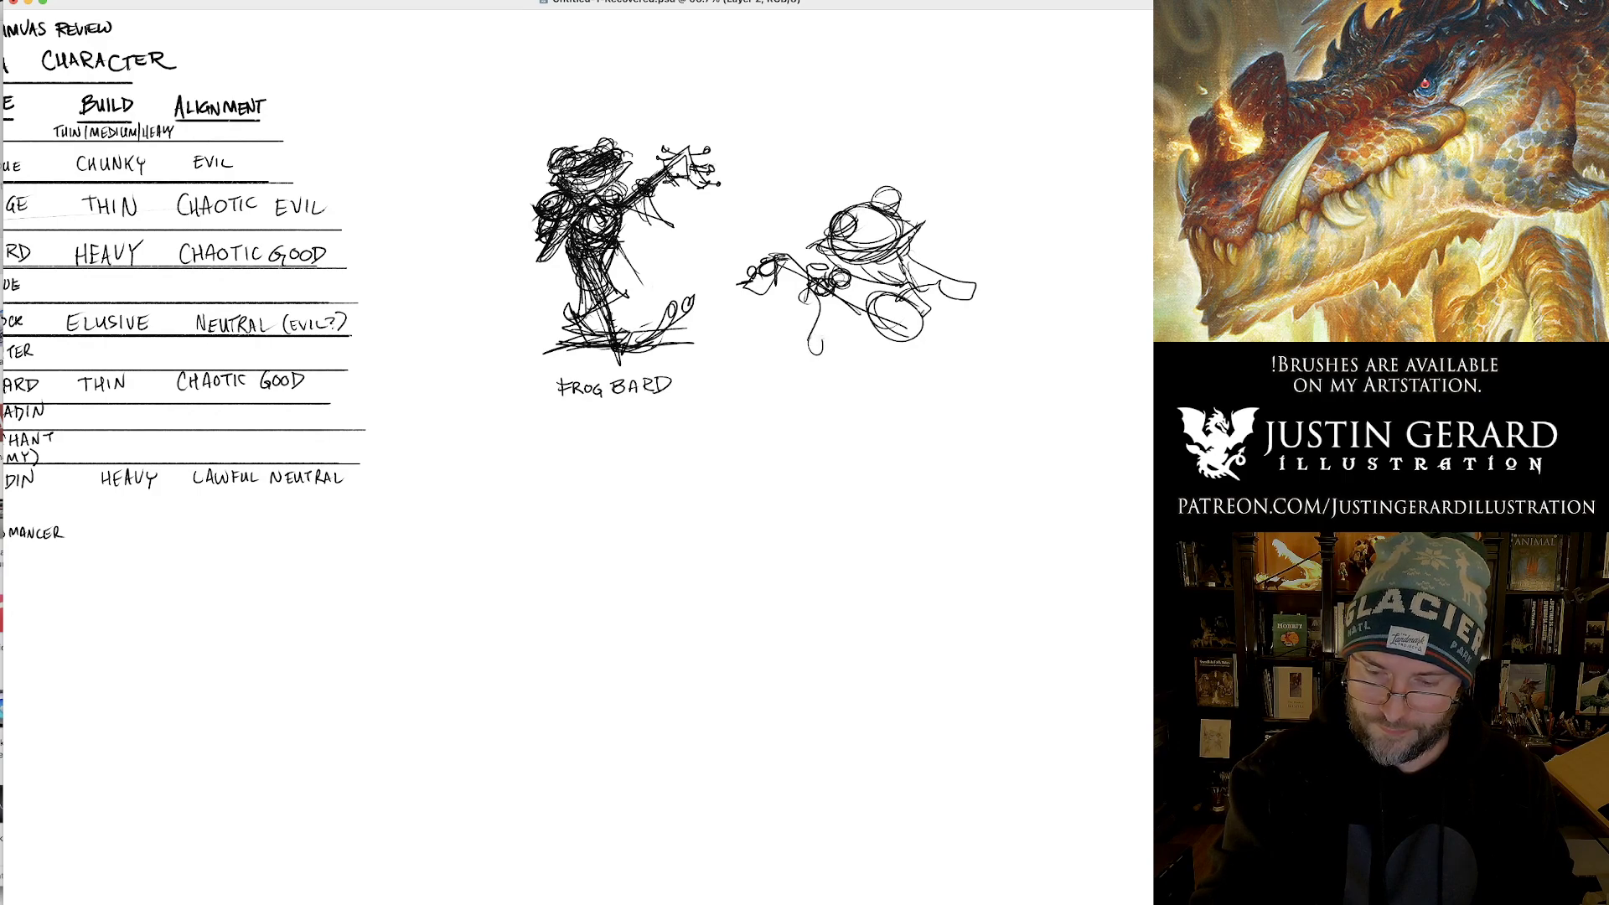
# Sketch curved leg shapes around the second frog's lower body, undoing stray strokes and erasing the oversized upright leg.
pyautogui.moveTo(839, 298)
pyautogui.mouseDown()
pyautogui.moveTo(814, 349)
pyautogui.moveTo(795, 320)
pyautogui.moveTo(893, 364)
pyautogui.moveTo(983, 338)
pyautogui.moveTo(964, 364)
pyautogui.mouseUp()
pyautogui.press('super+z')
pyautogui.press('super+z')
pyautogui.moveTo(999, 299); pyautogui.dragTo(956, 356)
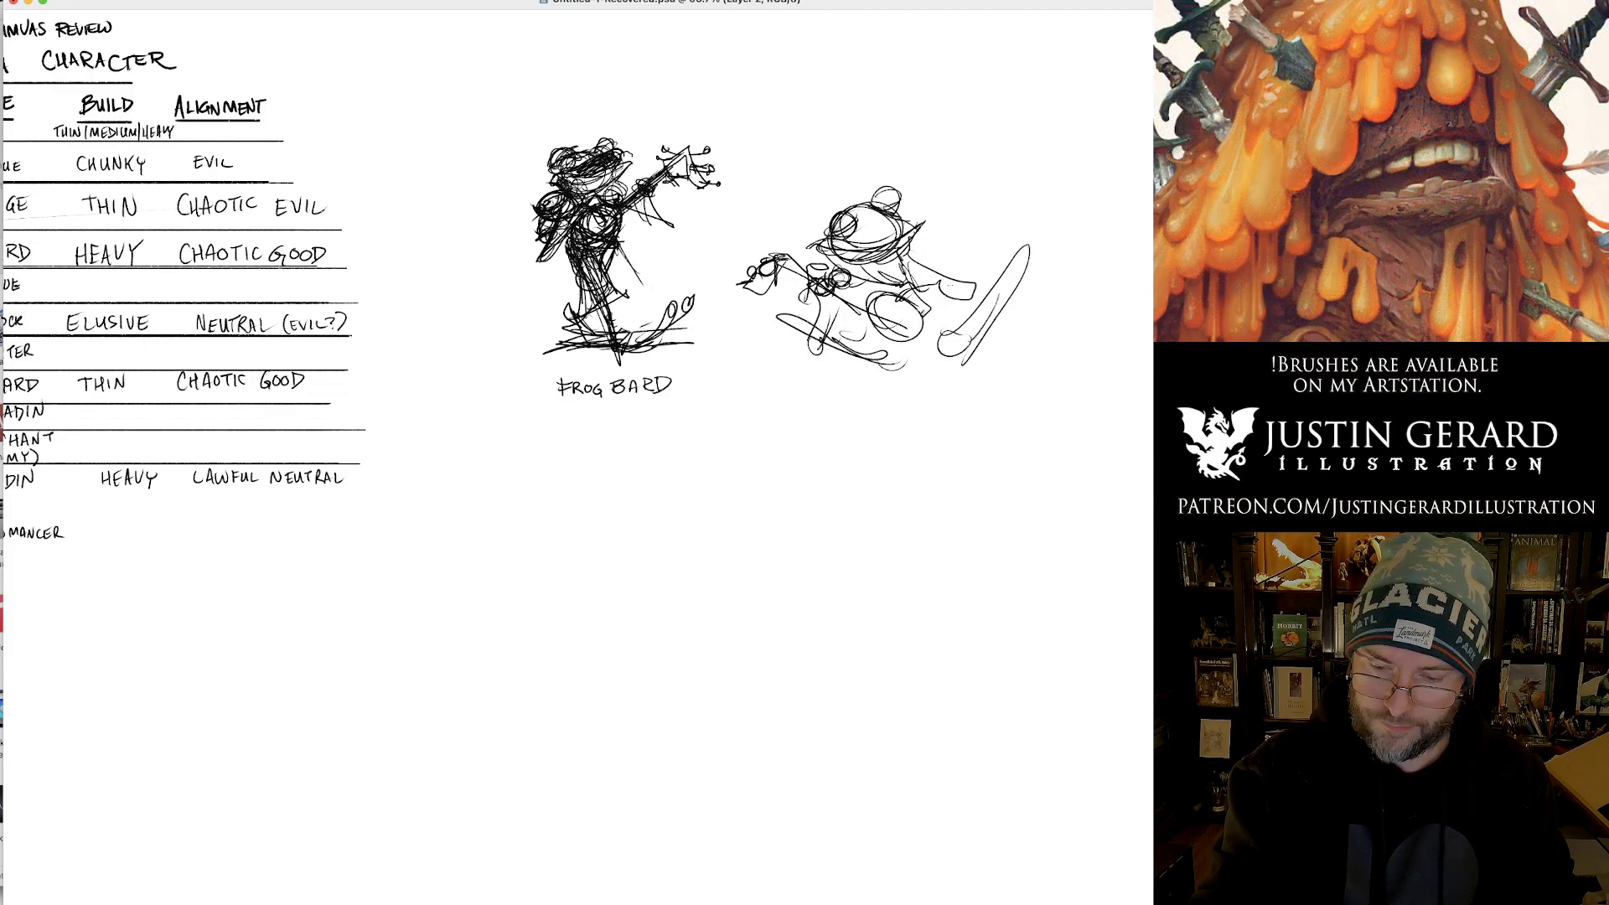
pyautogui.moveTo(848, 355)
pyautogui.mouseDown()
pyautogui.moveTo(894, 368)
pyautogui.moveTo(956, 327)
pyautogui.mouseUp()
pyautogui.moveTo(954, 352); pyautogui.dragTo(922, 368)
pyautogui.moveTo(942, 292)
pyautogui.mouseDown()
pyautogui.moveTo(972, 295)
pyautogui.moveTo(968, 350)
pyautogui.mouseUp()
pyautogui.press('super+z')
pyautogui.press('e')
pyautogui.moveTo(1031, 237); pyautogui.dragTo(969, 361)
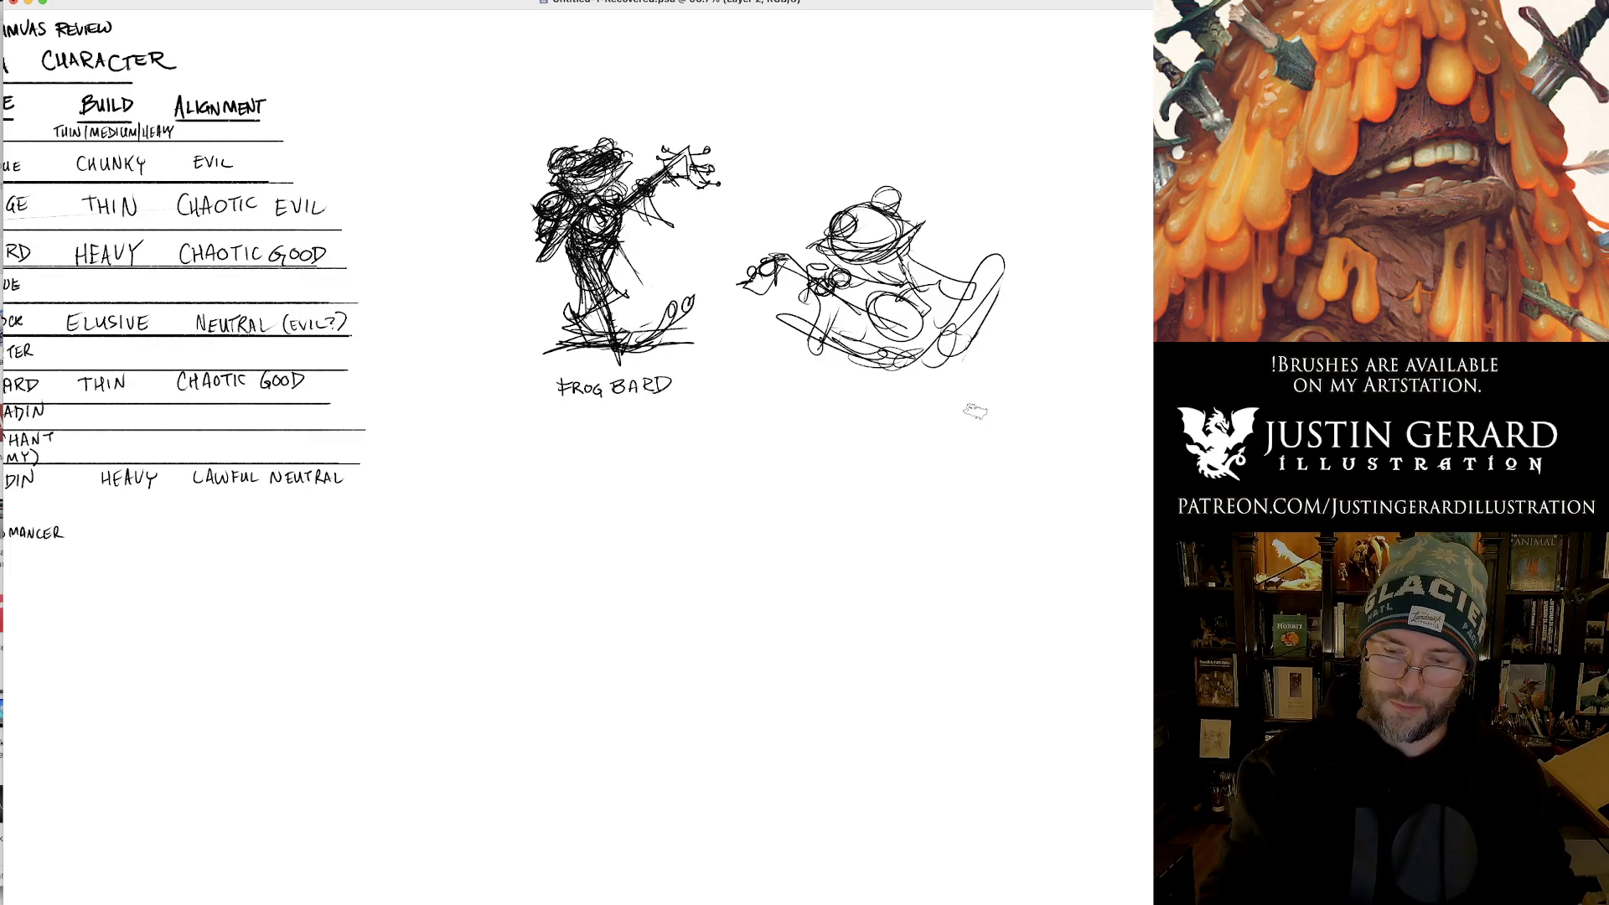
# Draw a flat seat line under the second frog and replace its upright leg with a bent leg hanging down.
pyautogui.press('b')
pyautogui.moveTo(868, 365)
pyautogui.mouseDown()
pyautogui.moveTo(820, 367)
pyautogui.moveTo(989, 363)
pyautogui.mouseUp()
pyautogui.moveTo(834, 376); pyautogui.dragTo(985, 362)
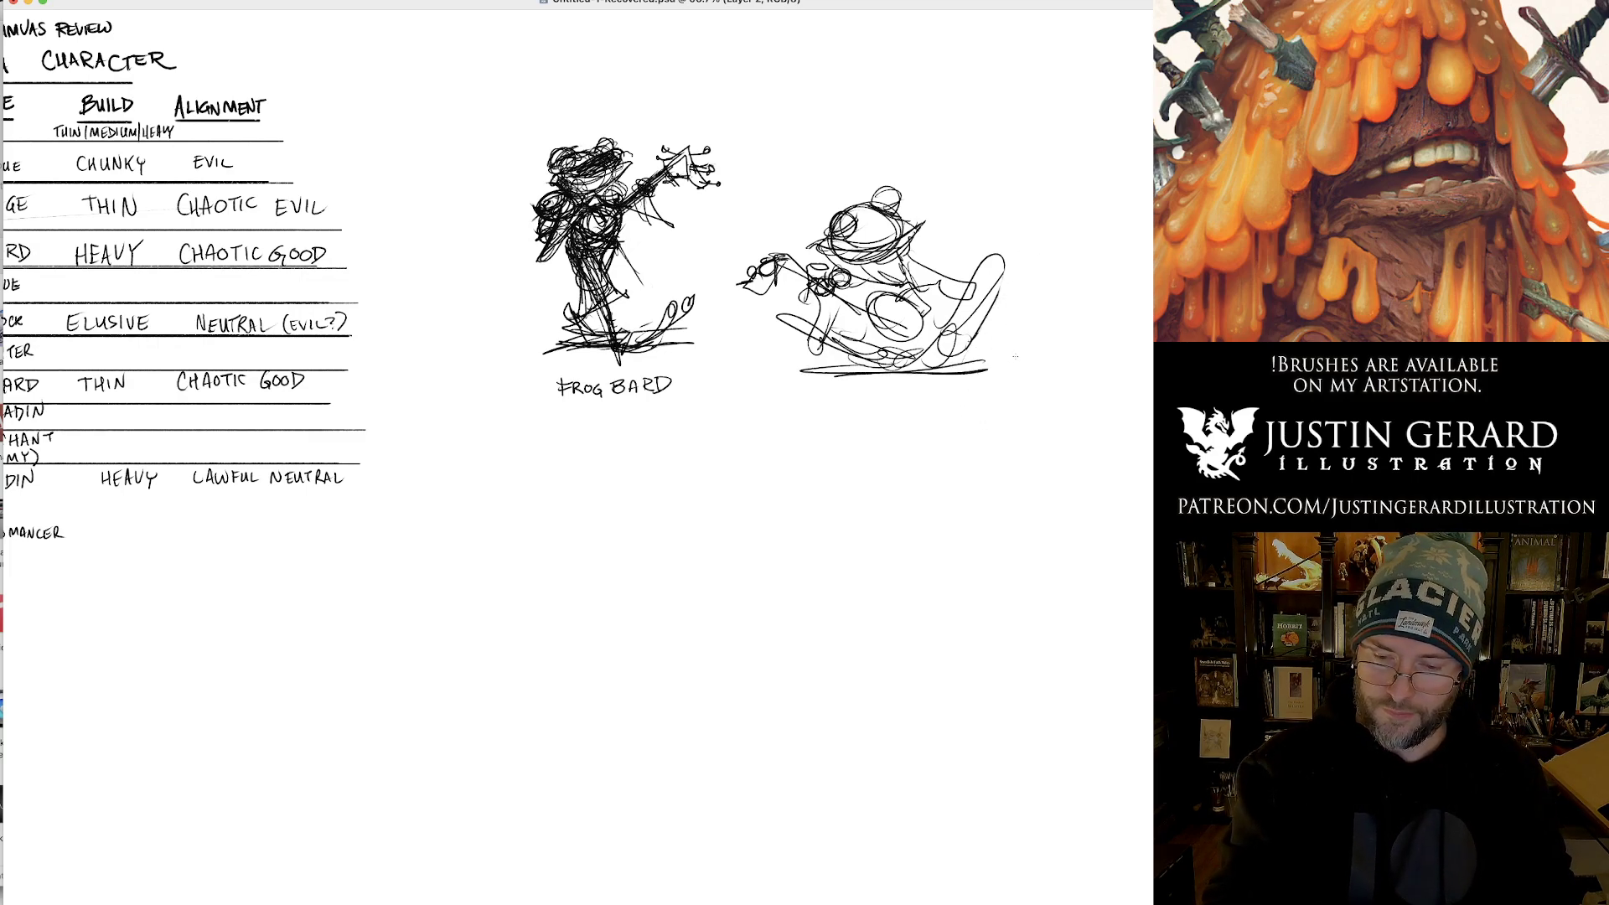
pyautogui.moveTo(850, 317)
pyautogui.mouseDown()
pyautogui.moveTo(884, 359)
pyautogui.moveTo(922, 316)
pyautogui.moveTo(945, 406)
pyautogui.mouseUp()
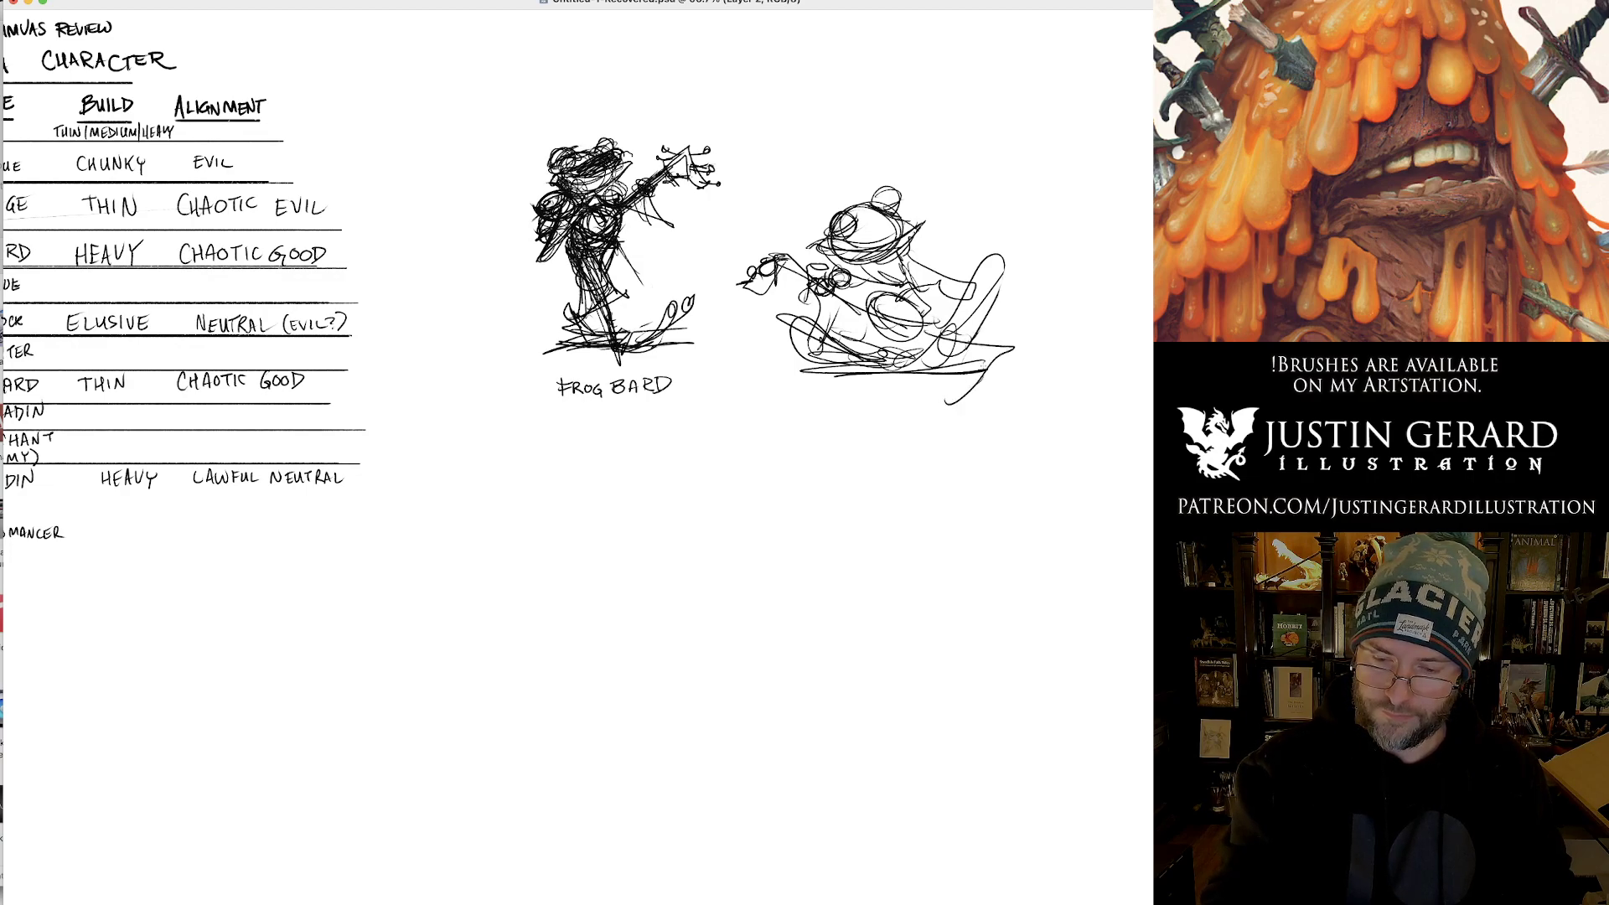
pyautogui.moveTo(929, 343)
pyautogui.mouseDown()
pyautogui.moveTo(988, 359)
pyautogui.moveTo(991, 258)
pyautogui.moveTo(1002, 359)
pyautogui.moveTo(921, 421)
pyautogui.mouseUp()
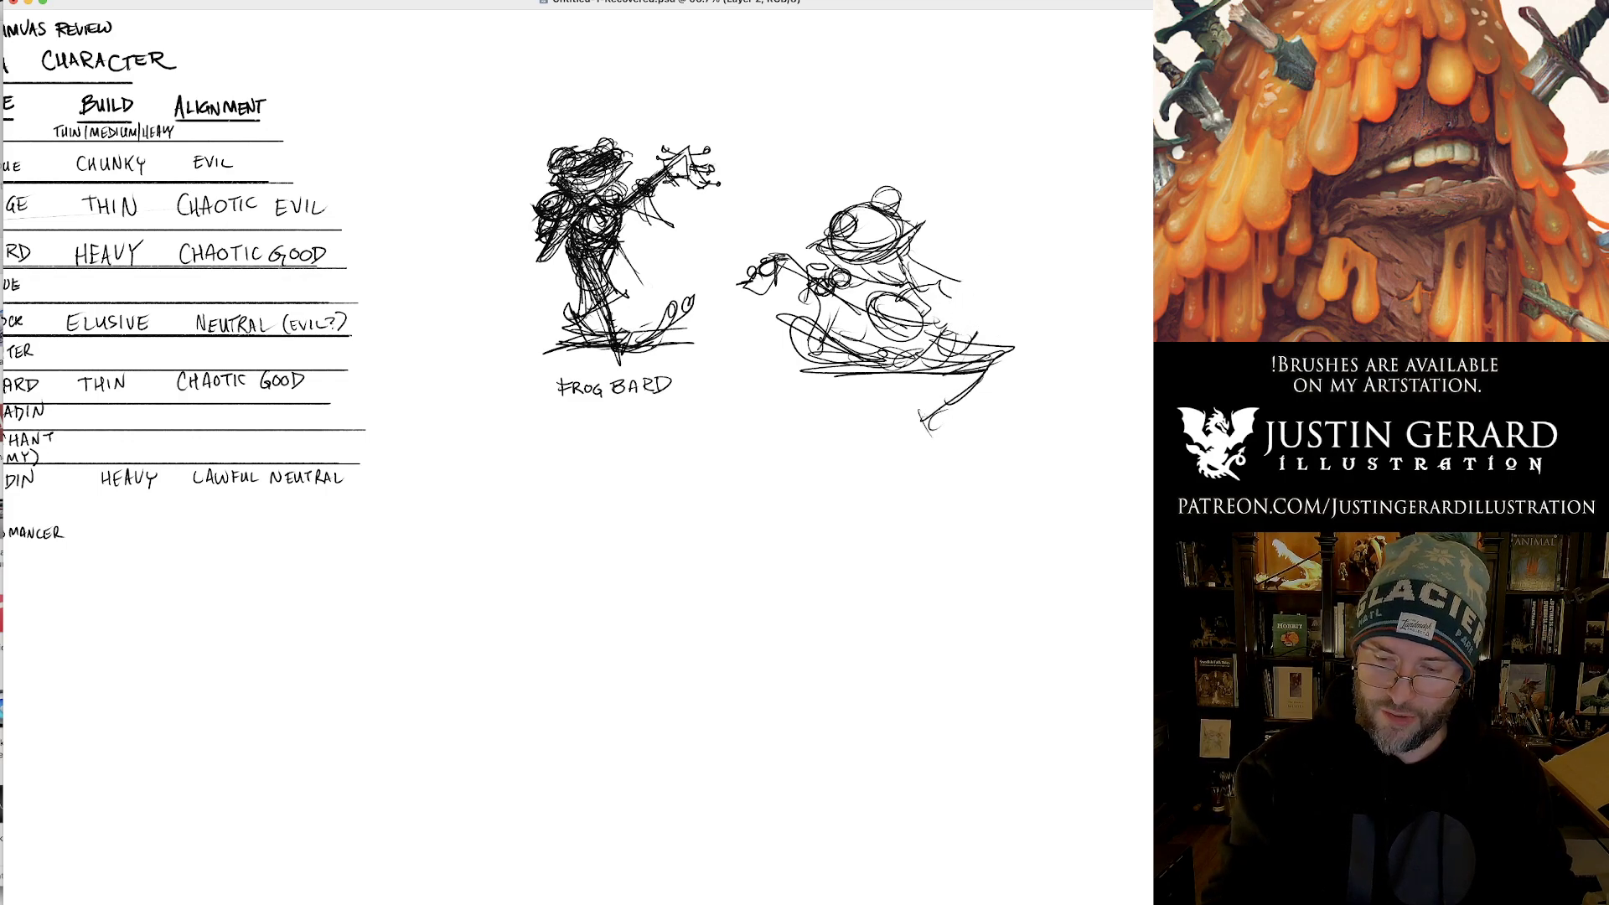
# Outline a large barrel lying on its side beneath the second frog, and draw the frog's boot hanging over it.
pyautogui.moveTo(828, 373)
pyautogui.mouseDown()
pyautogui.moveTo(943, 371)
pyautogui.moveTo(824, 424)
pyautogui.mouseUp()
pyautogui.moveTo(846, 367)
pyautogui.mouseDown()
pyautogui.moveTo(800, 459)
pyautogui.moveTo(955, 457)
pyautogui.mouseUp()
pyautogui.moveTo(981, 365)
pyautogui.mouseDown()
pyautogui.moveTo(960, 452)
pyautogui.moveTo(989, 457)
pyautogui.mouseUp()
pyautogui.moveTo(930, 406); pyautogui.dragTo(997, 439)
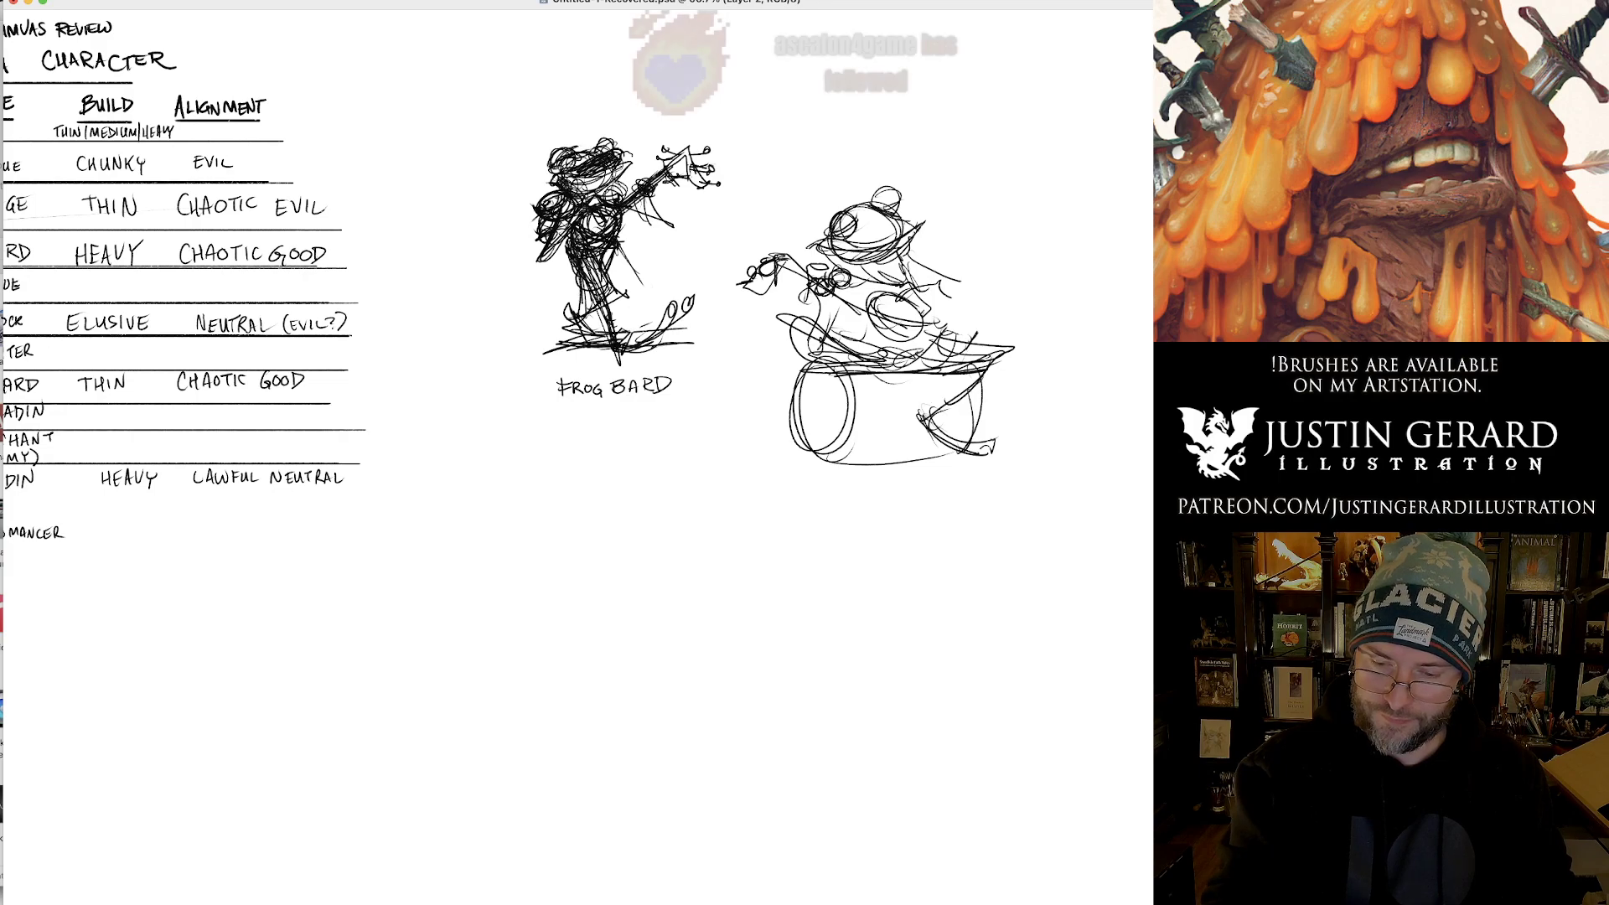
pyautogui.moveTo(879, 362); pyautogui.dragTo(988, 318)
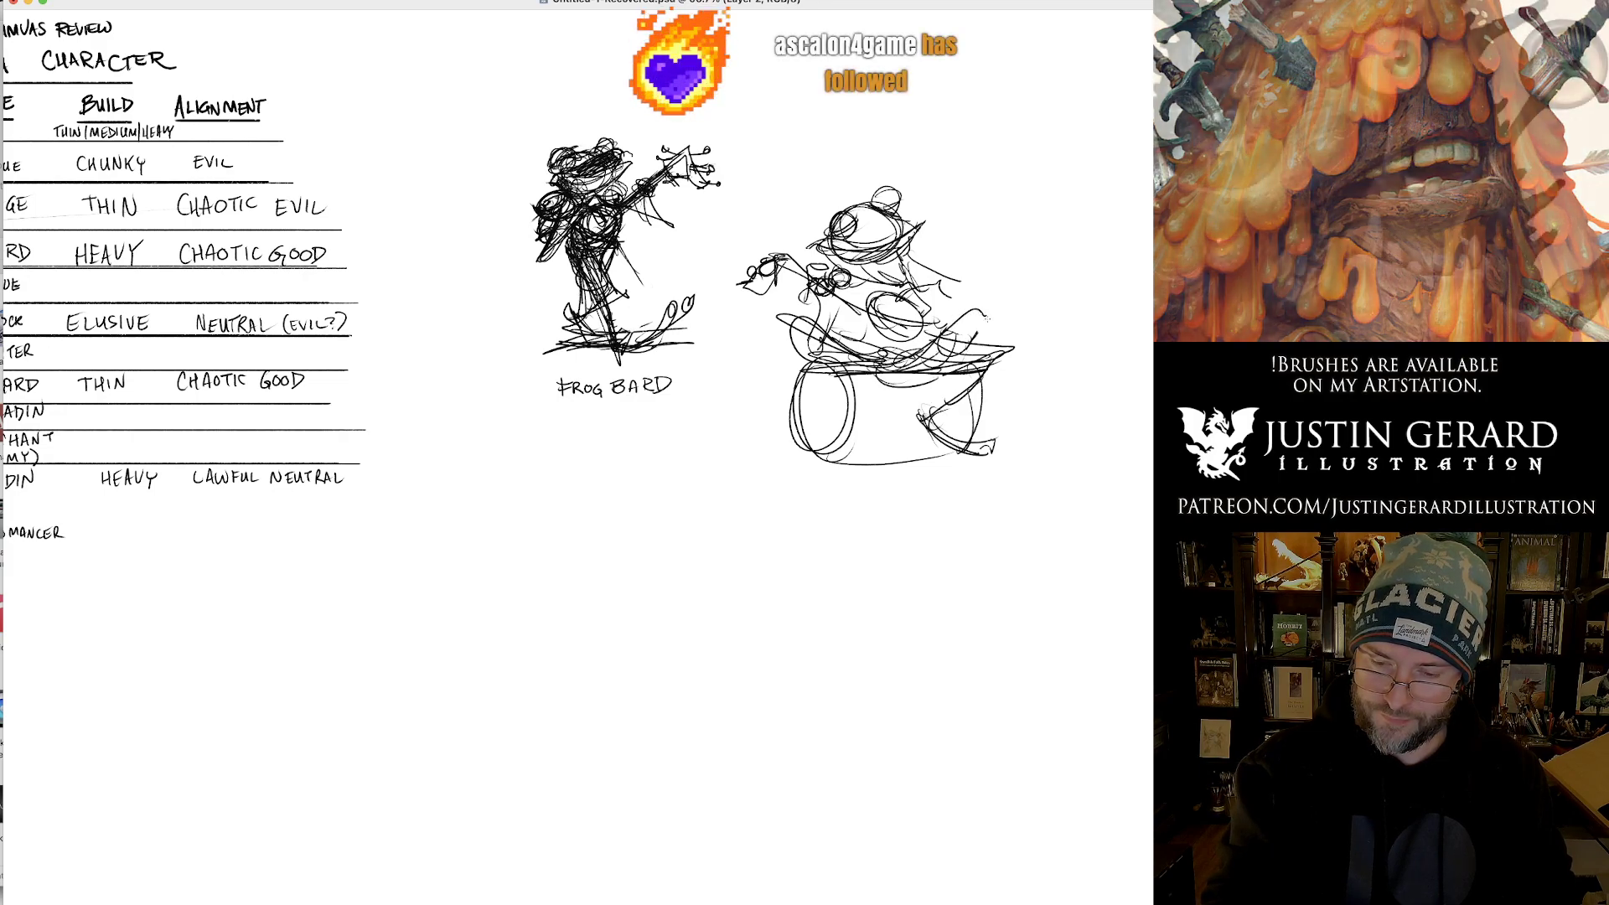
pyautogui.press('super+z')
pyautogui.moveTo(885, 361)
pyautogui.mouseDown()
pyautogui.moveTo(975, 329)
pyautogui.moveTo(950, 387)
pyautogui.moveTo(884, 391)
pyautogui.moveTo(919, 382)
pyautogui.moveTo(924, 461)
pyautogui.mouseUp()
pyautogui.moveTo(933, 426)
pyautogui.mouseDown()
pyautogui.moveTo(922, 461)
pyautogui.moveTo(1003, 450)
pyautogui.mouseUp()
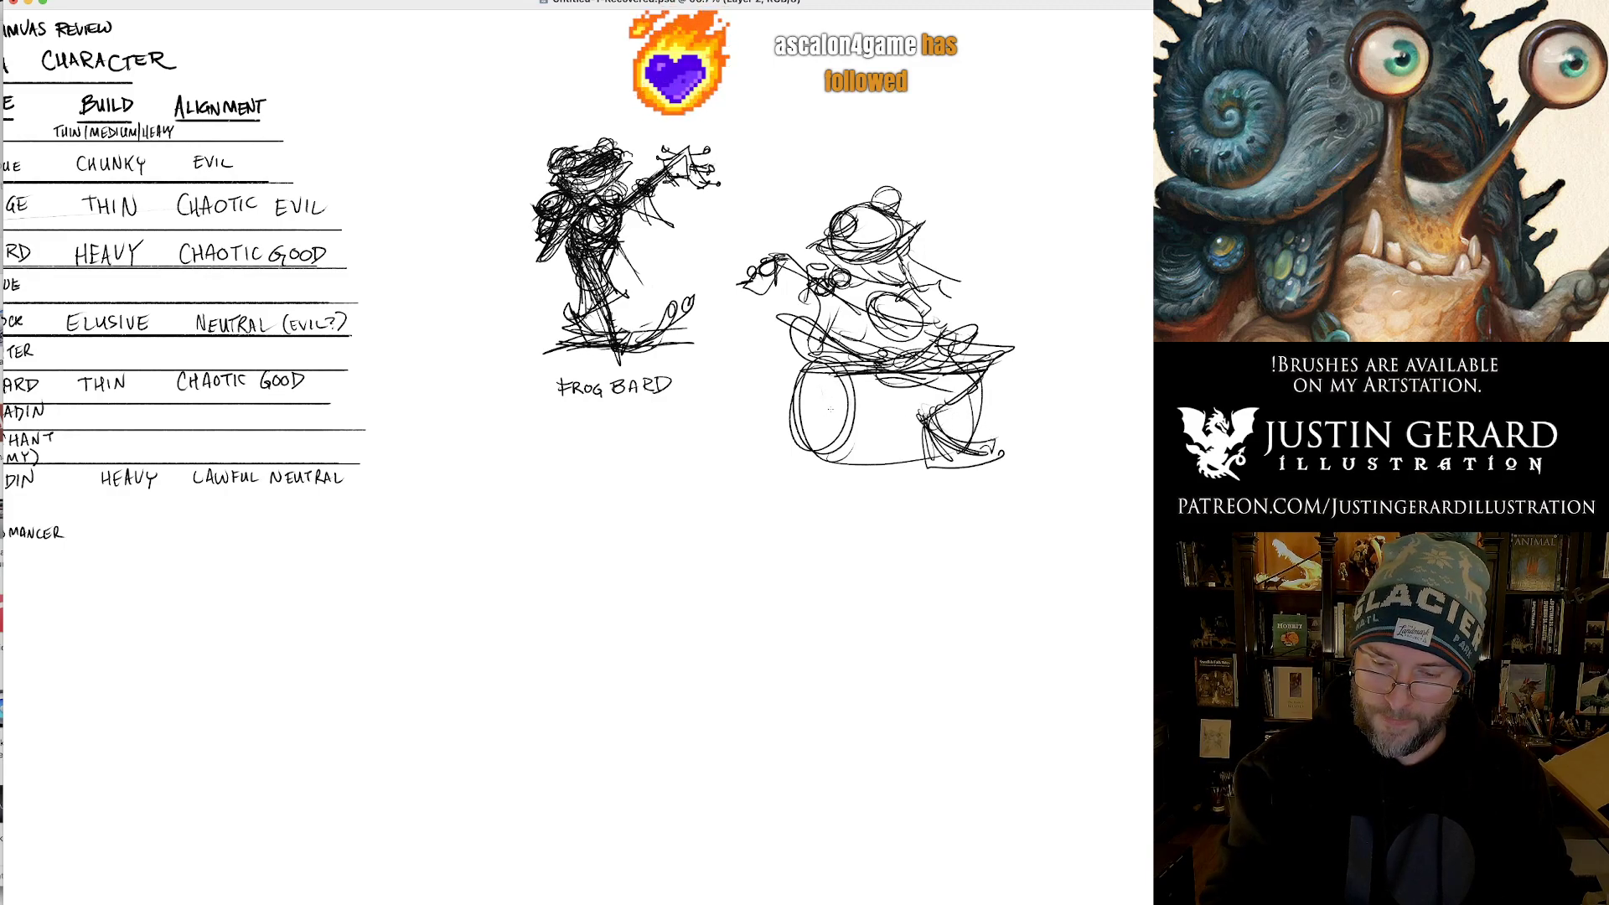
# Detail the barrel with an inner rim, a bung hole, and curved bands, and letter "TNT" on its side.
pyautogui.moveTo(809, 377); pyautogui.dragTo(833, 460)
pyautogui.moveTo(824, 365); pyautogui.dragTo(844, 448)
pyautogui.moveTo(820, 392); pyautogui.dragTo(851, 429)
pyautogui.moveTo(828, 382); pyautogui.dragTo(826, 384)
pyautogui.moveTo(830, 464); pyautogui.dragTo(818, 476)
pyautogui.moveTo(879, 374)
pyautogui.mouseDown()
pyautogui.moveTo(857, 470)
pyautogui.moveTo(962, 454)
pyautogui.mouseUp()
pyautogui.moveTo(985, 388); pyautogui.dragTo(976, 442)
pyautogui.moveTo(836, 418); pyautogui.dragTo(806, 477)
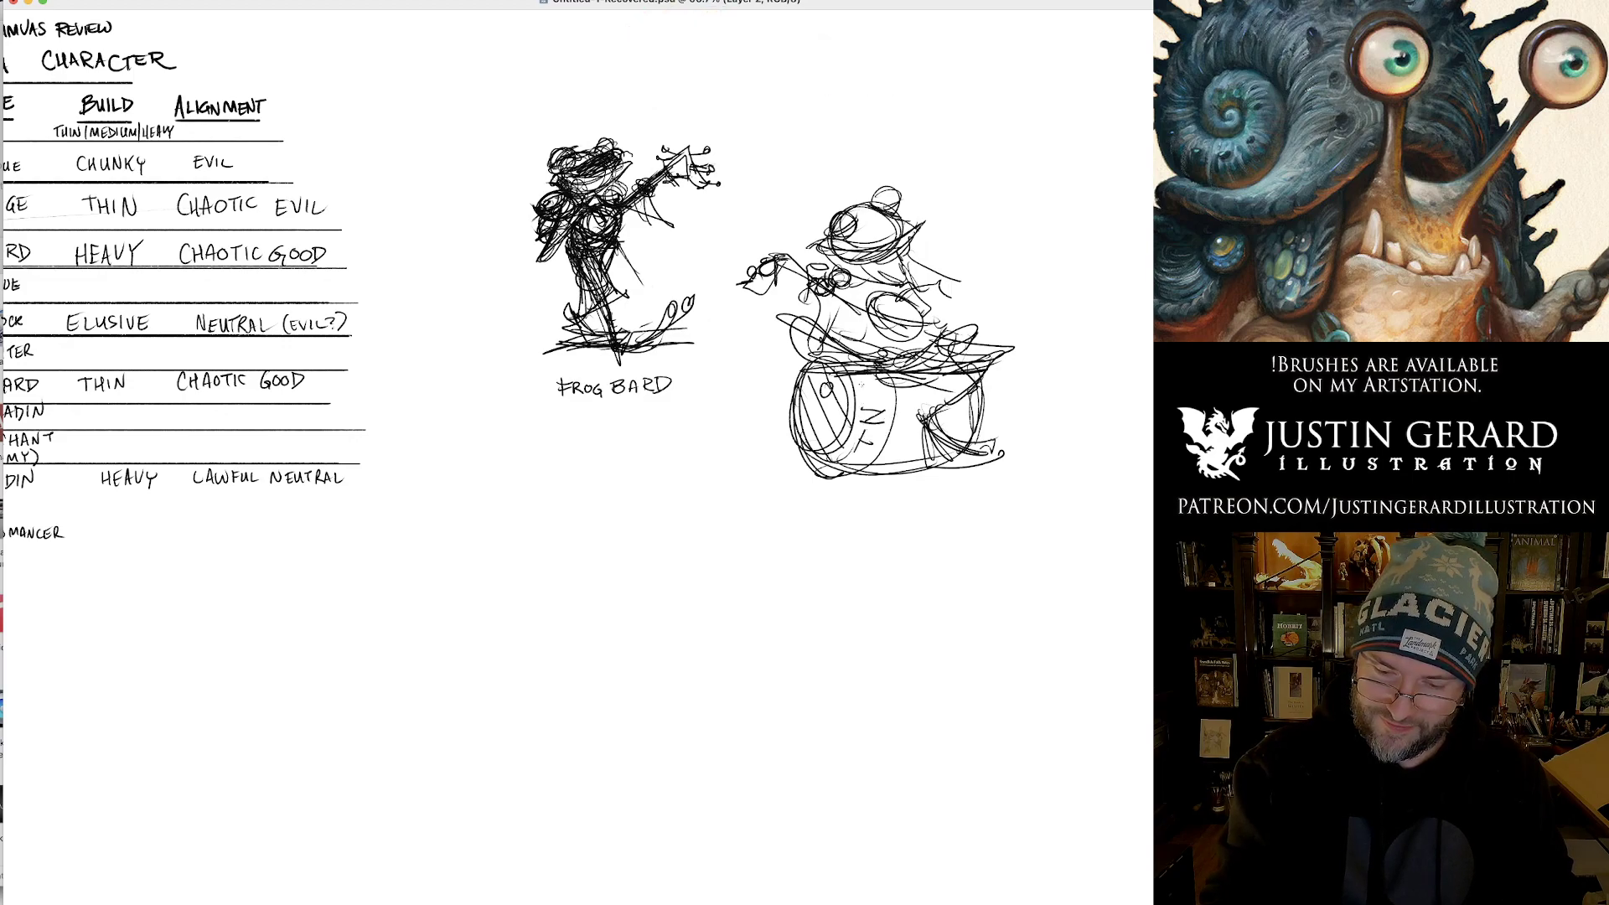
pyautogui.moveTo(906, 382); pyautogui.dragTo(876, 472)
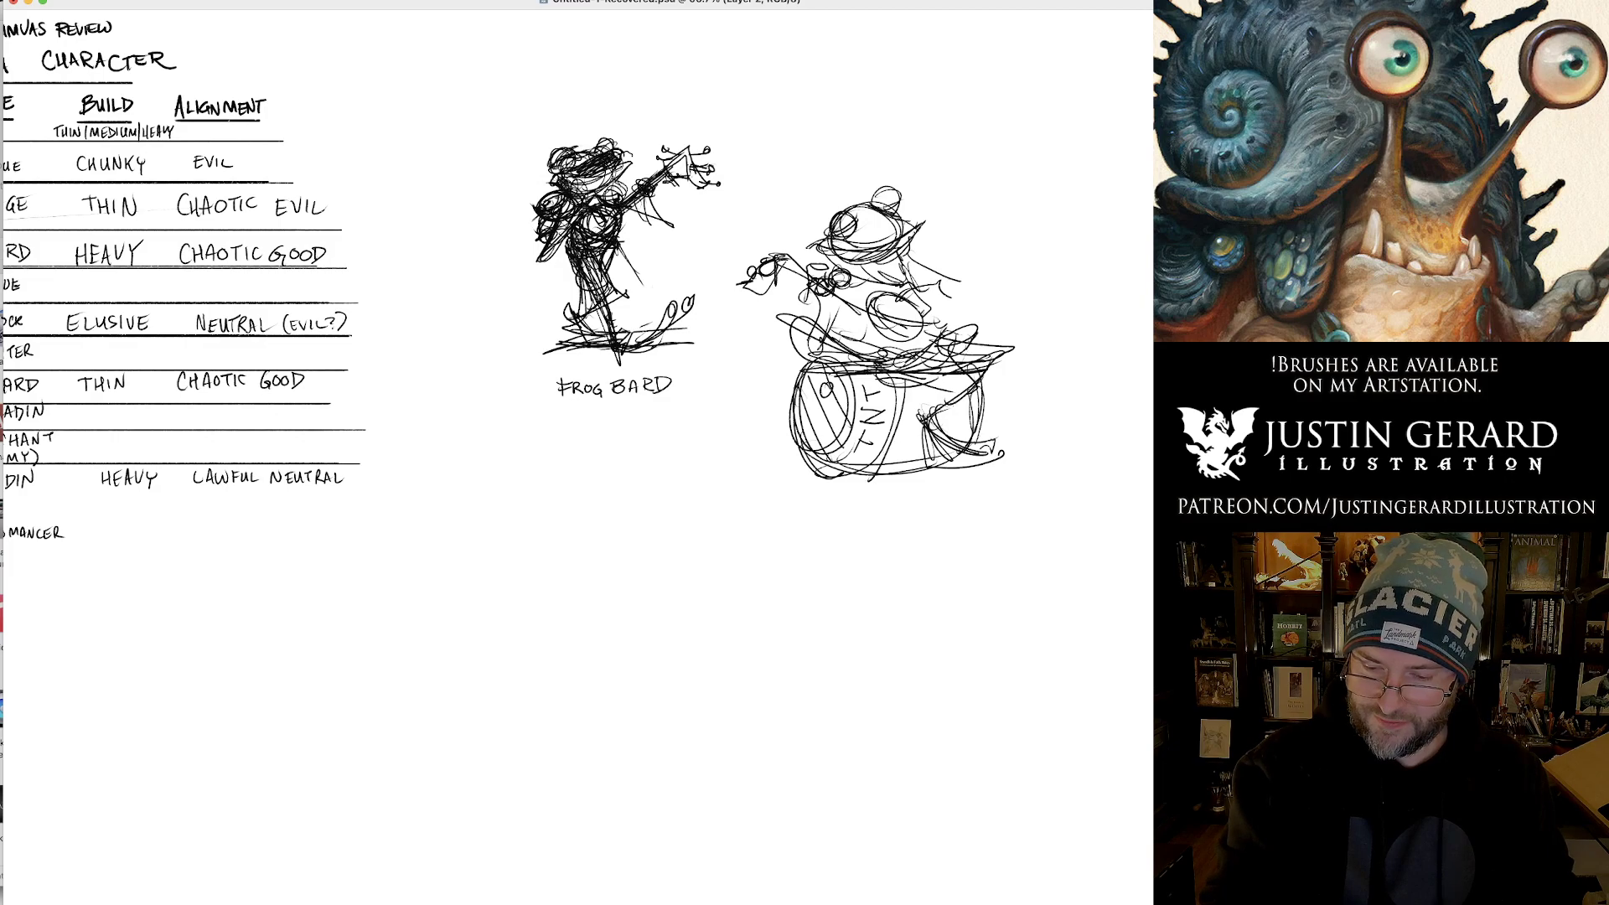
pyautogui.moveTo(961, 374); pyautogui.dragTo(948, 458)
pyautogui.moveTo(828, 379)
pyautogui.mouseDown()
pyautogui.moveTo(764, 430)
pyautogui.moveTo(780, 491)
pyautogui.moveTo(733, 468)
pyautogui.moveTo(968, 461)
pyautogui.mouseUp()
# Add ground lines and a curling line at the barrel, redraw the frog's outstretched arm and hand, and get ready to erase.
pyautogui.moveTo(776, 501); pyautogui.dragTo(1026, 471)
pyautogui.moveTo(792, 261)
pyautogui.mouseDown()
pyautogui.moveTo(730, 225)
pyautogui.moveTo(766, 249)
pyautogui.moveTo(772, 281)
pyautogui.moveTo(790, 249)
pyautogui.mouseUp()
pyautogui.press('e')
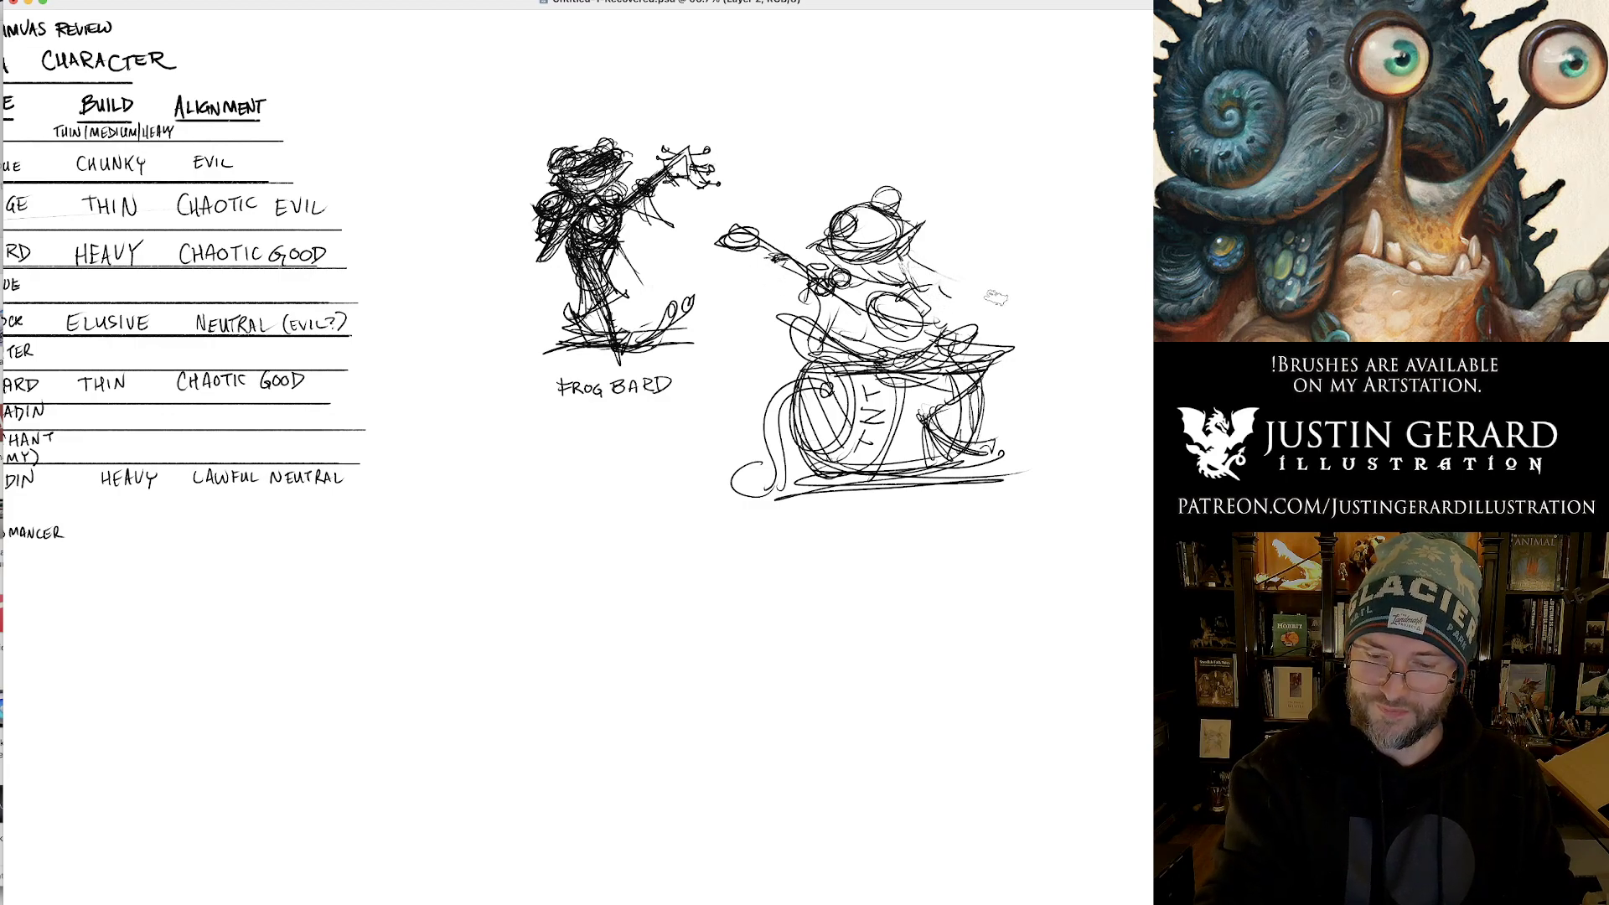
# Draw a jagged contour down the second frog's back and try reworking its head.
pyautogui.moveTo(918, 260); pyautogui.dragTo(993, 316)
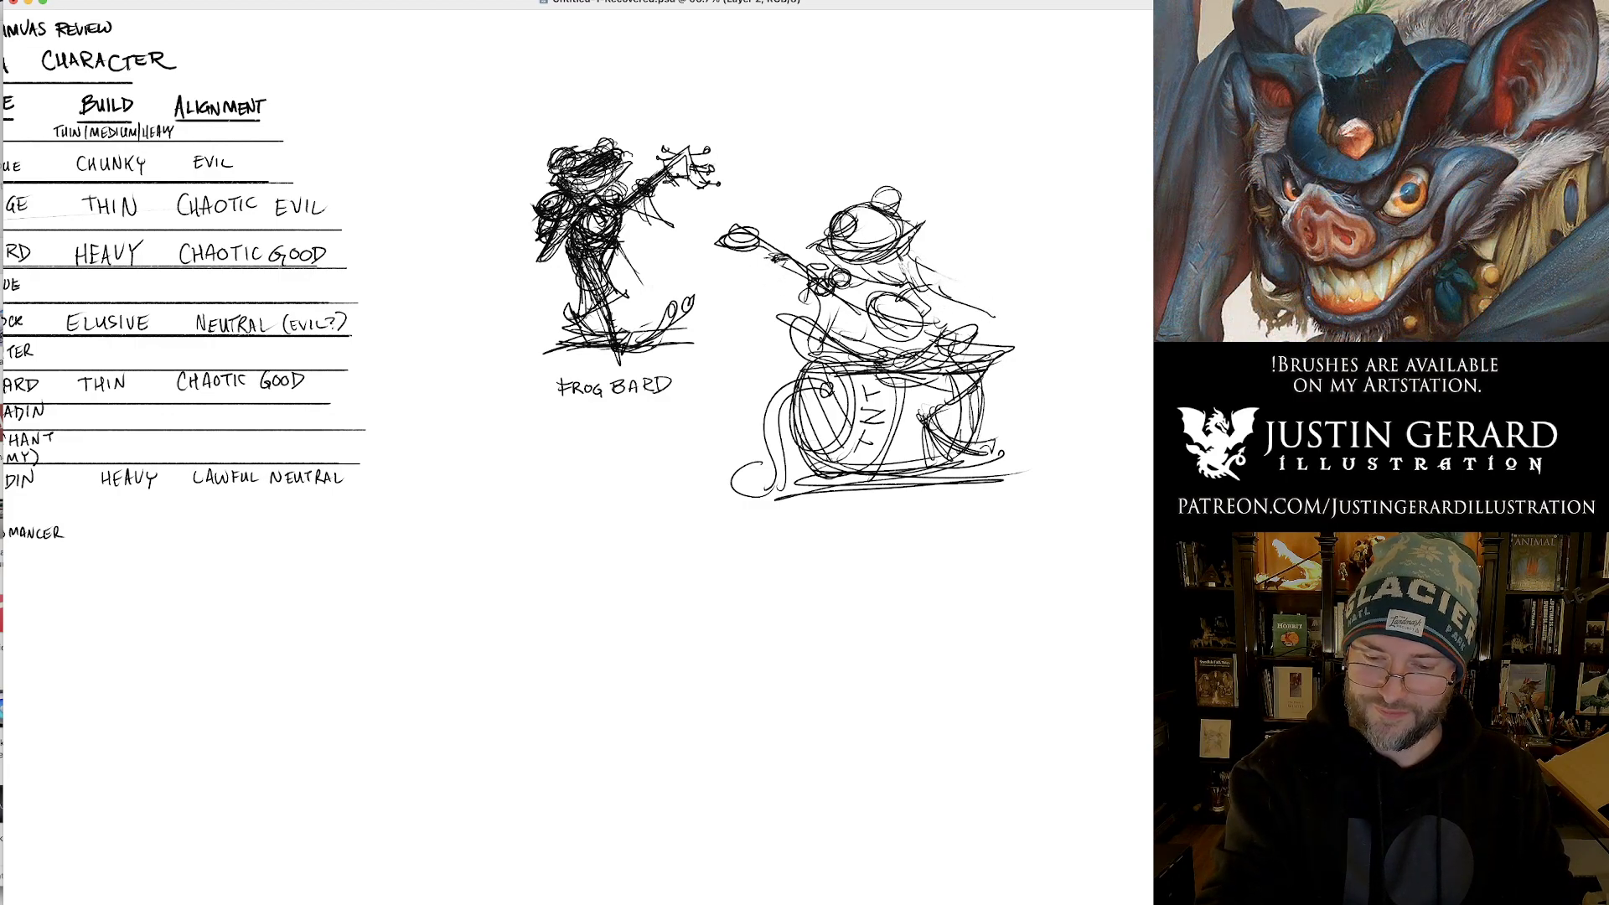
pyautogui.moveTo(838, 246); pyautogui.dragTo(939, 182)
pyautogui.press('super+z')
pyautogui.moveTo(842, 247)
pyautogui.mouseDown()
pyautogui.moveTo(921, 210)
pyautogui.moveTo(812, 238)
pyautogui.moveTo(903, 206)
pyautogui.moveTo(884, 167)
pyautogui.moveTo(942, 165)
pyautogui.mouseUp()
pyautogui.press('super+z')
pyautogui.press('super+z')
# Select the second frog's hat and snout, shift them up from the body, and clear the selection.
pyautogui.press('l')
pyautogui.press('super+t')
pyautogui.press('Return')
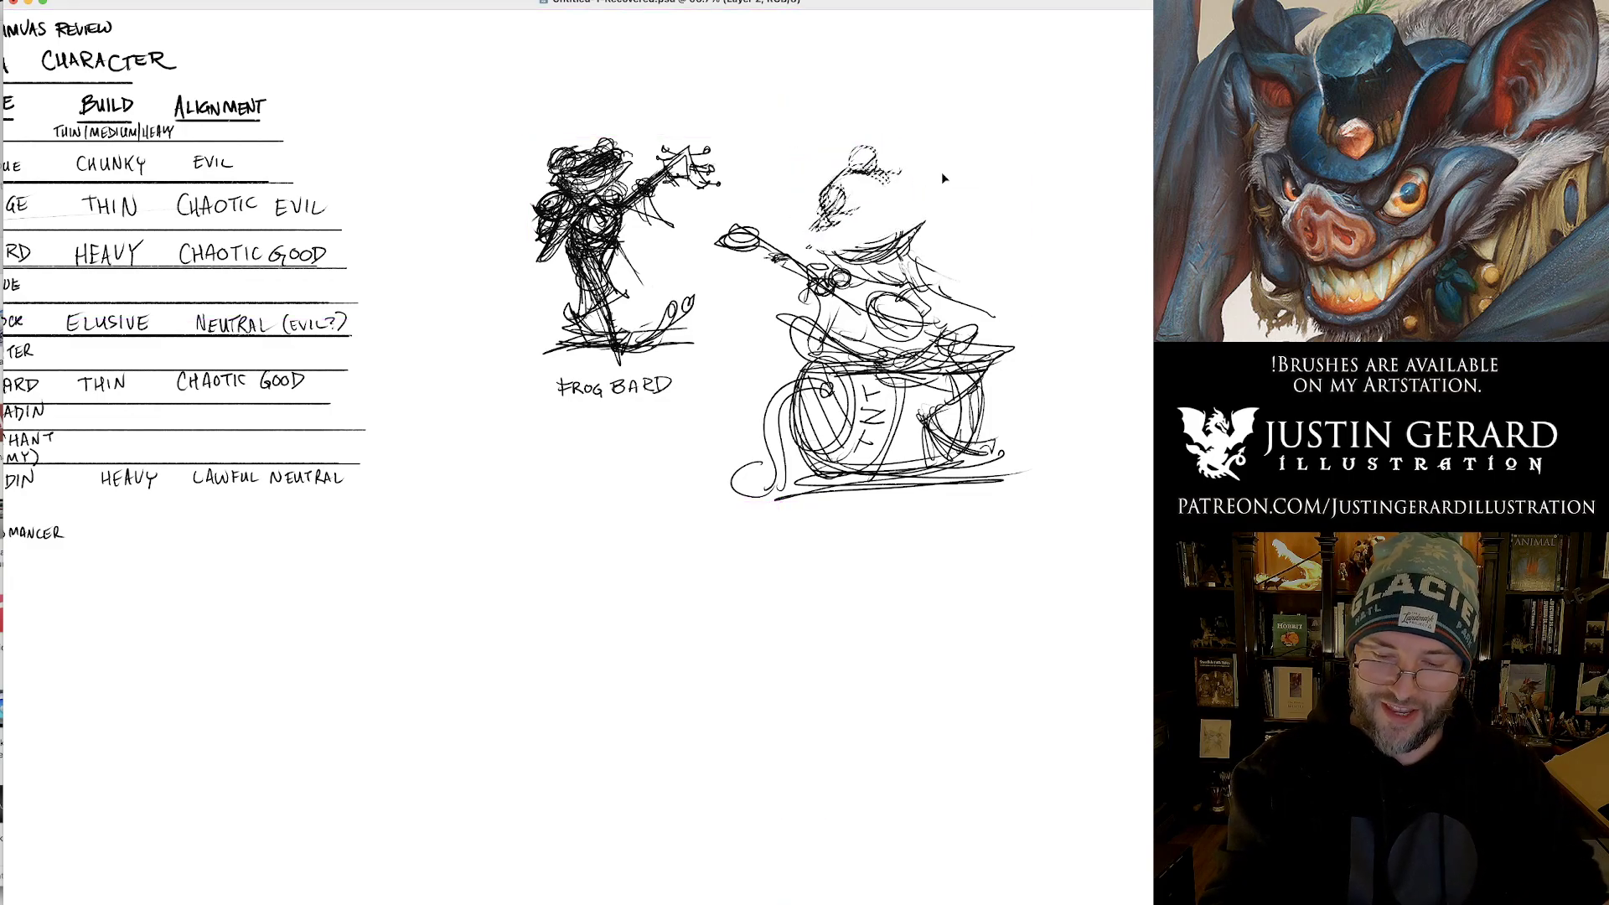
pyautogui.press('super+d')
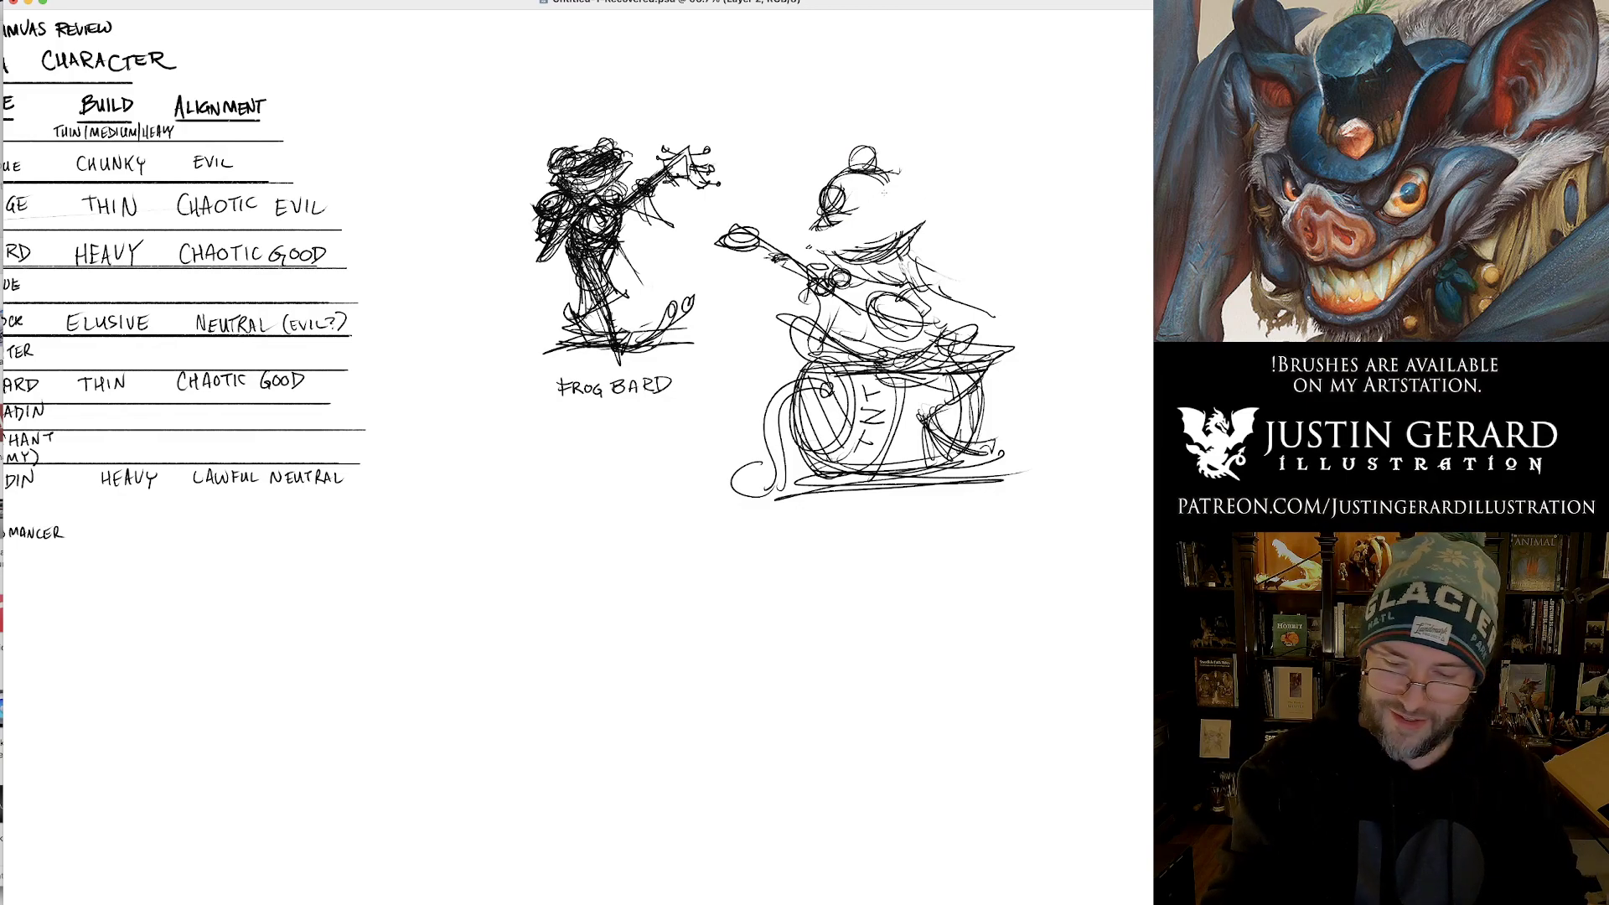
# Redraw the second frog's head beneath the hat with a full jaw, a broad collar and a snout line.
pyautogui.moveTo(822, 232); pyautogui.dragTo(872, 261)
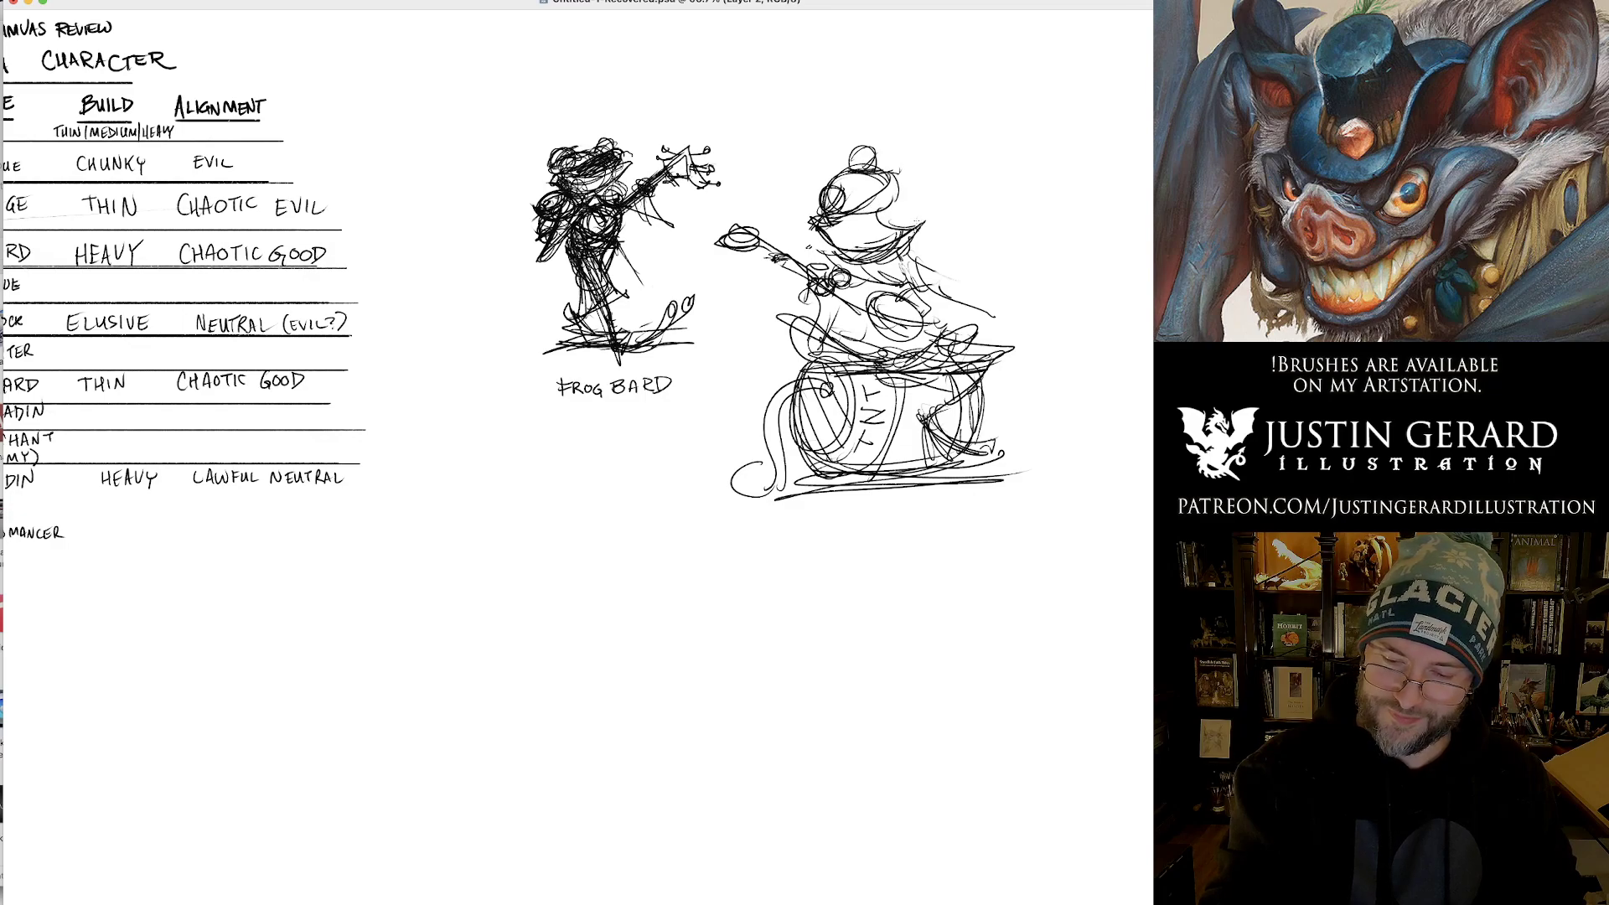
pyautogui.moveTo(826, 238); pyautogui.dragTo(907, 270)
pyautogui.moveTo(825, 209); pyautogui.dragTo(803, 225)
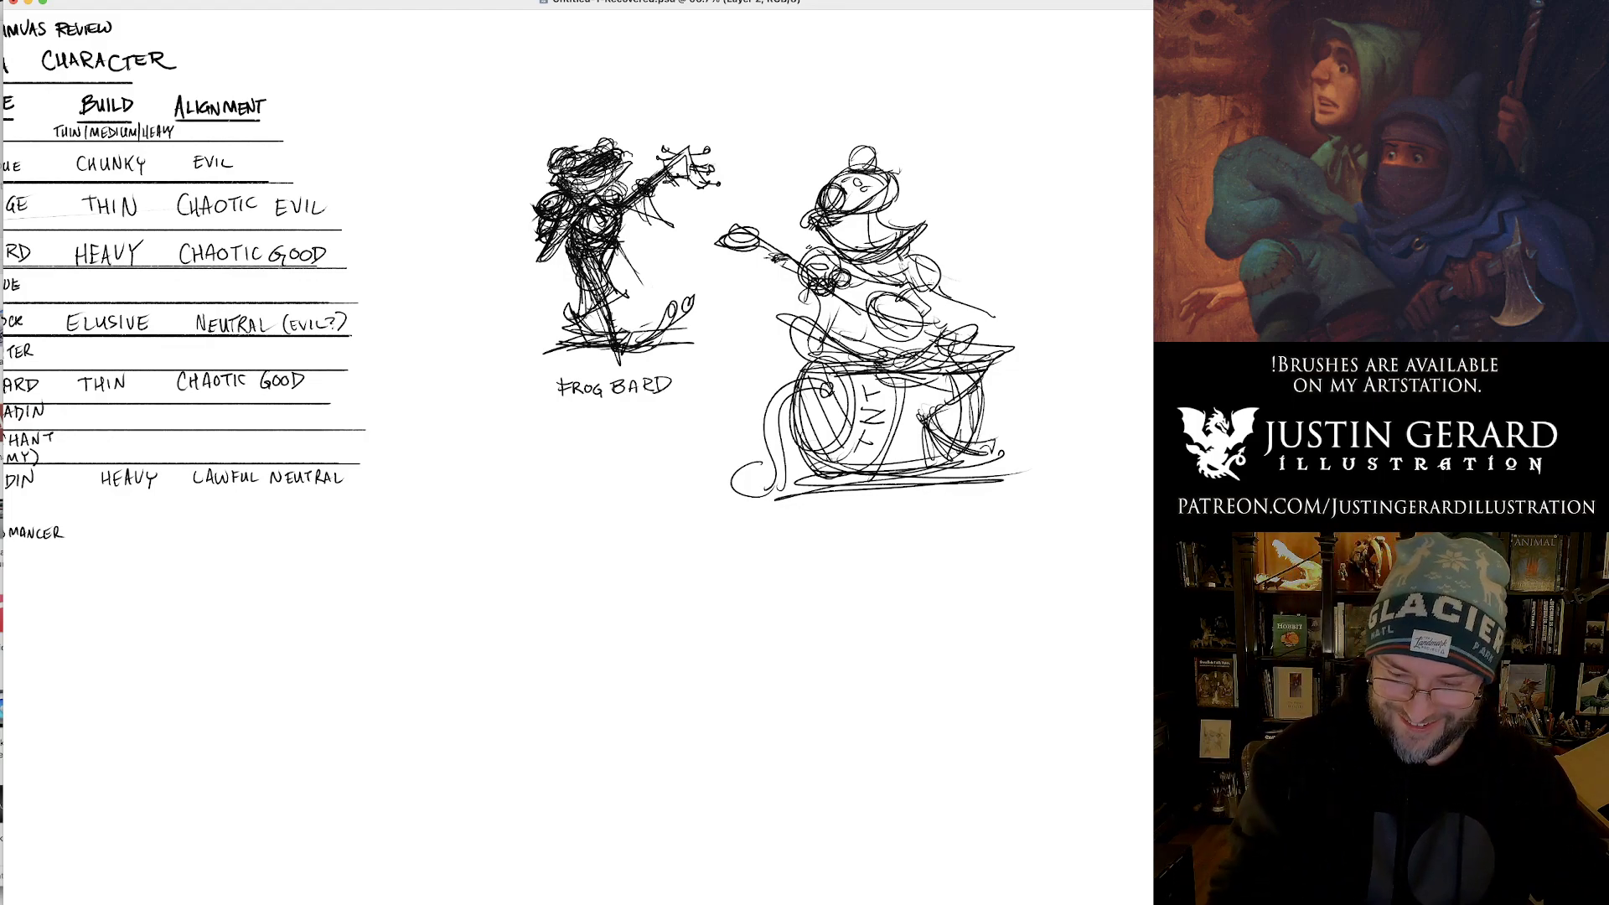
# Select the whole barrel-riding frog, scale it down, move it close beside the first frog, and deselect it.
pyautogui.moveTo(849, 129)
pyautogui.mouseDown()
pyautogui.moveTo(767, 205)
pyautogui.moveTo(717, 394)
pyautogui.moveTo(1029, 457)
pyautogui.moveTo(972, 143)
pyautogui.mouseUp()
pyautogui.press('super+t')
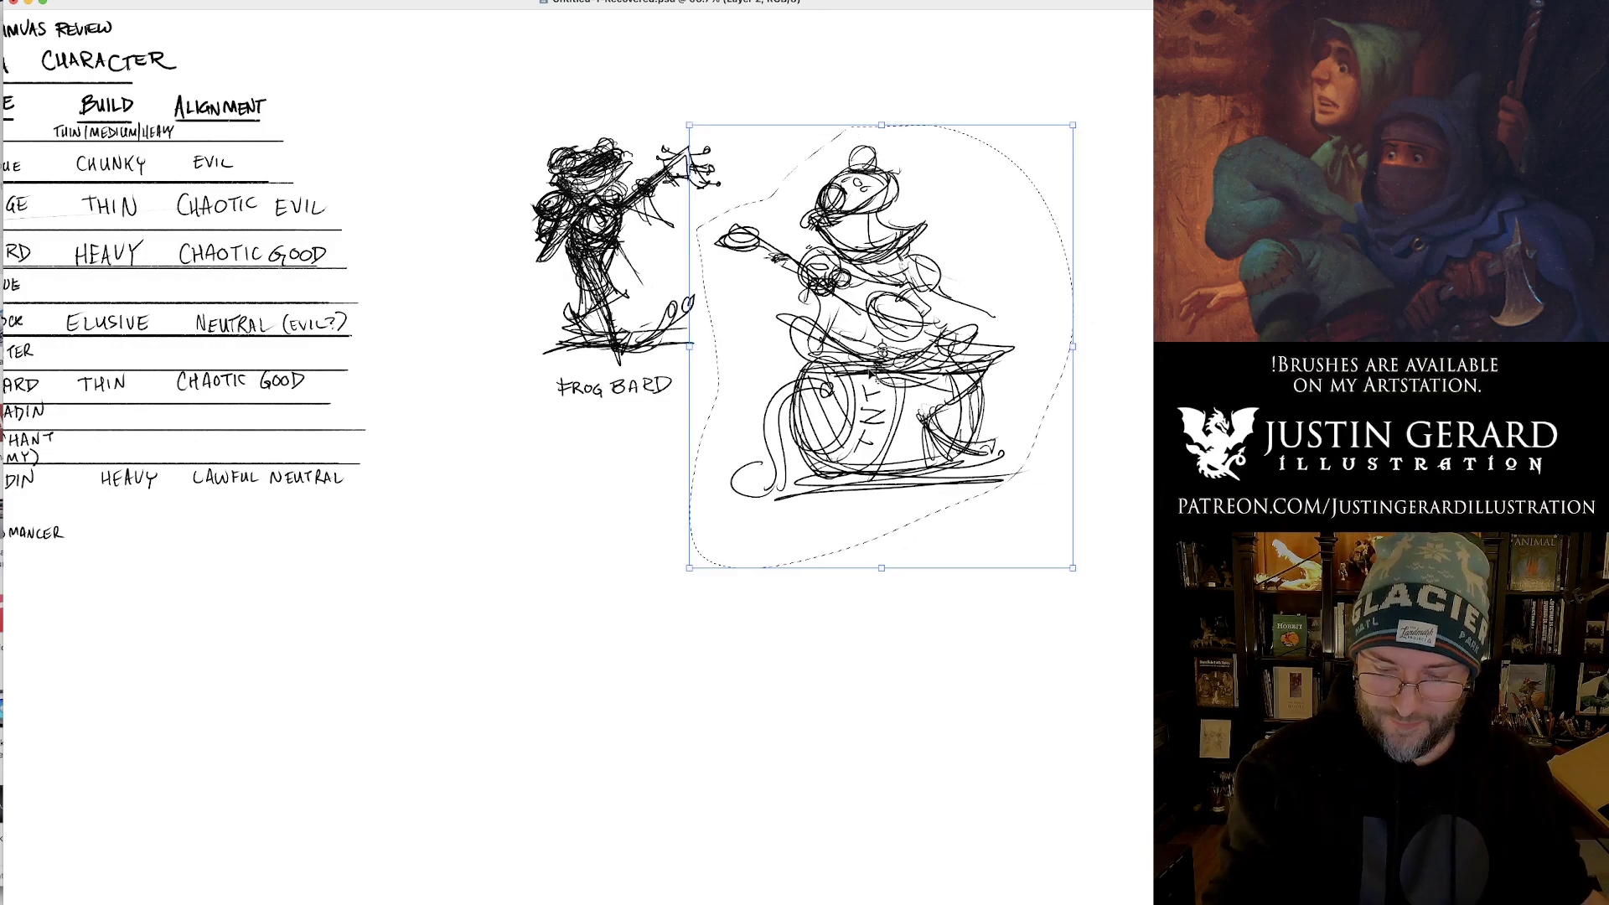
pyautogui.moveTo(687, 570); pyautogui.dragTo(866, 394)
pyautogui.press('Return')
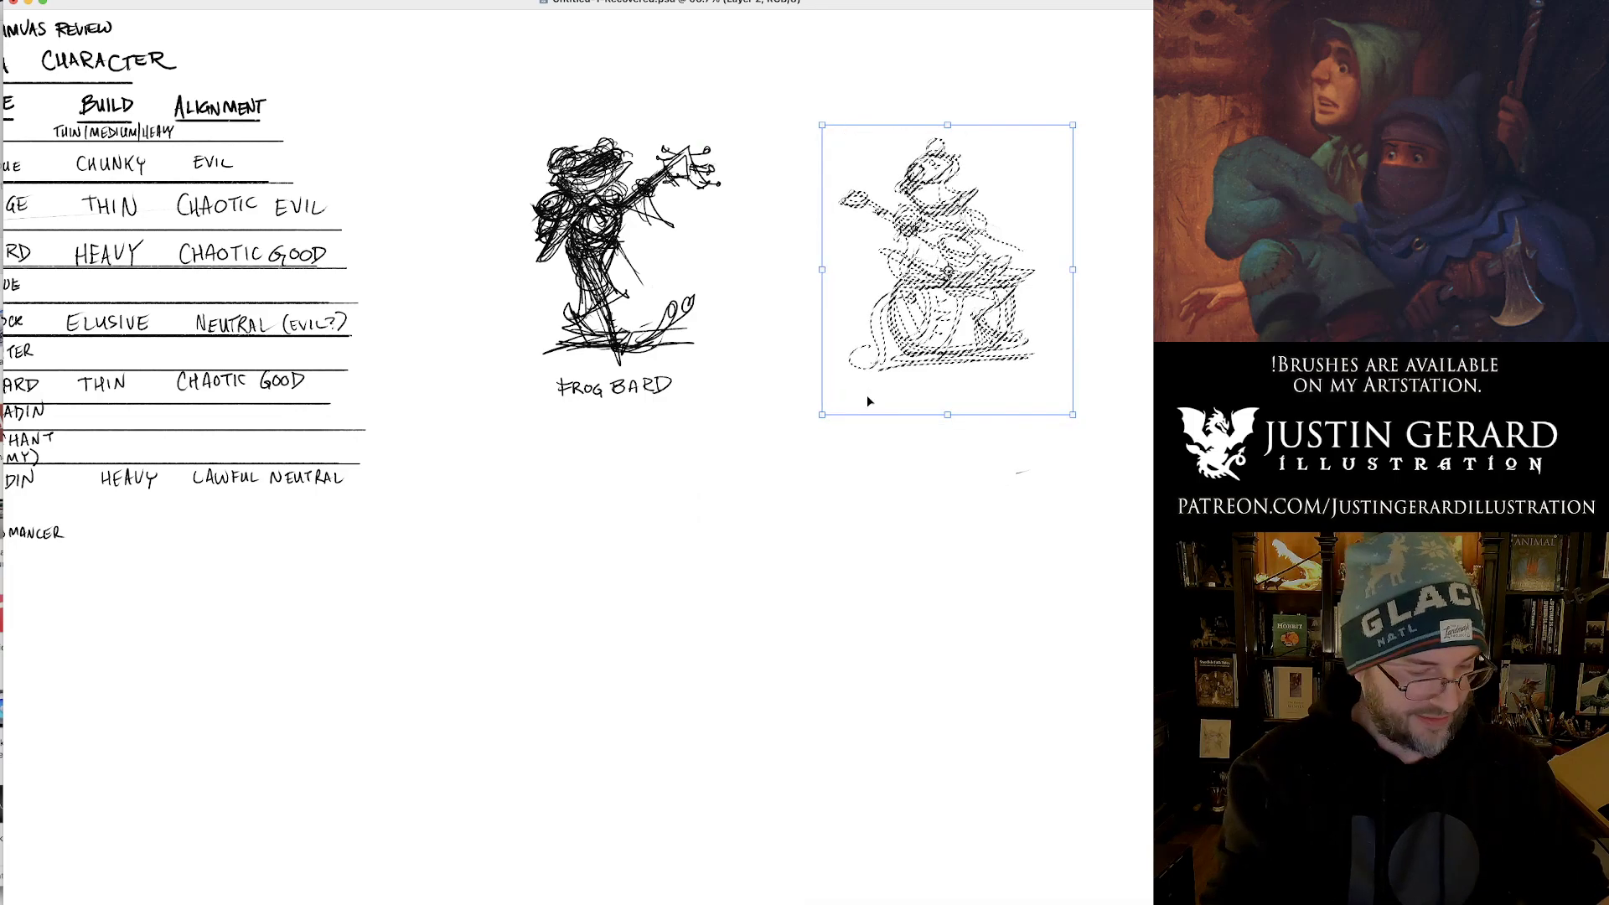
pyautogui.moveTo(960, 293)
pyautogui.mouseDown()
pyautogui.moveTo(838, 511)
pyautogui.moveTo(817, 318)
pyautogui.moveTo(798, 328)
pyautogui.mouseUp()
pyautogui.press('super+t')
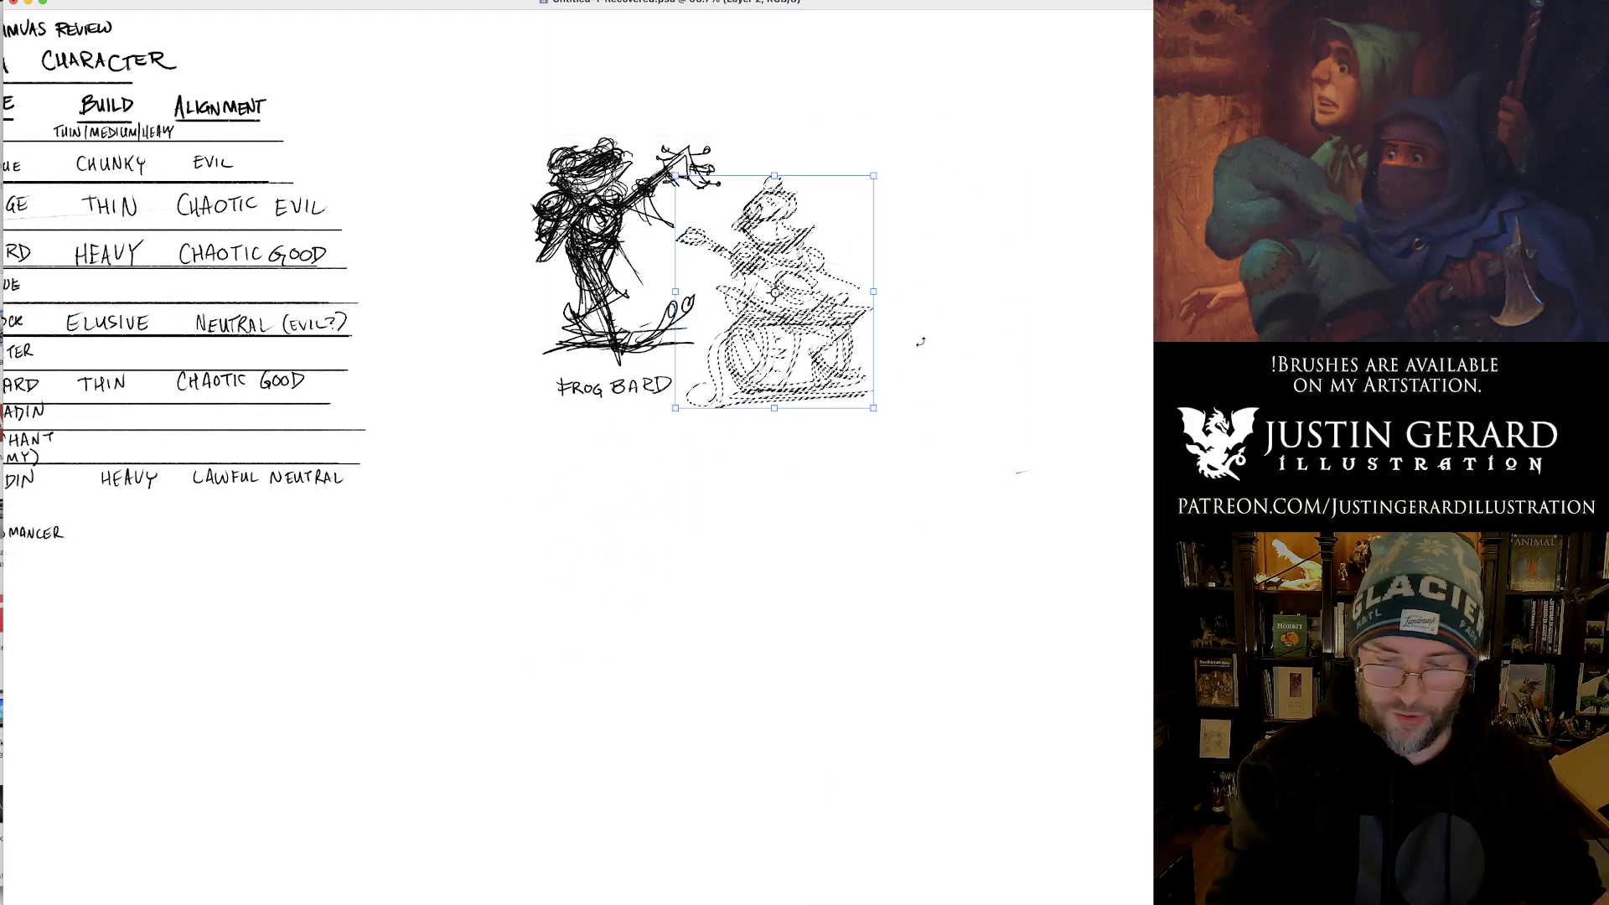
pyautogui.moveTo(920, 344); pyautogui.dragTo(930, 357)
pyautogui.press('Return')
pyautogui.press('super+d')
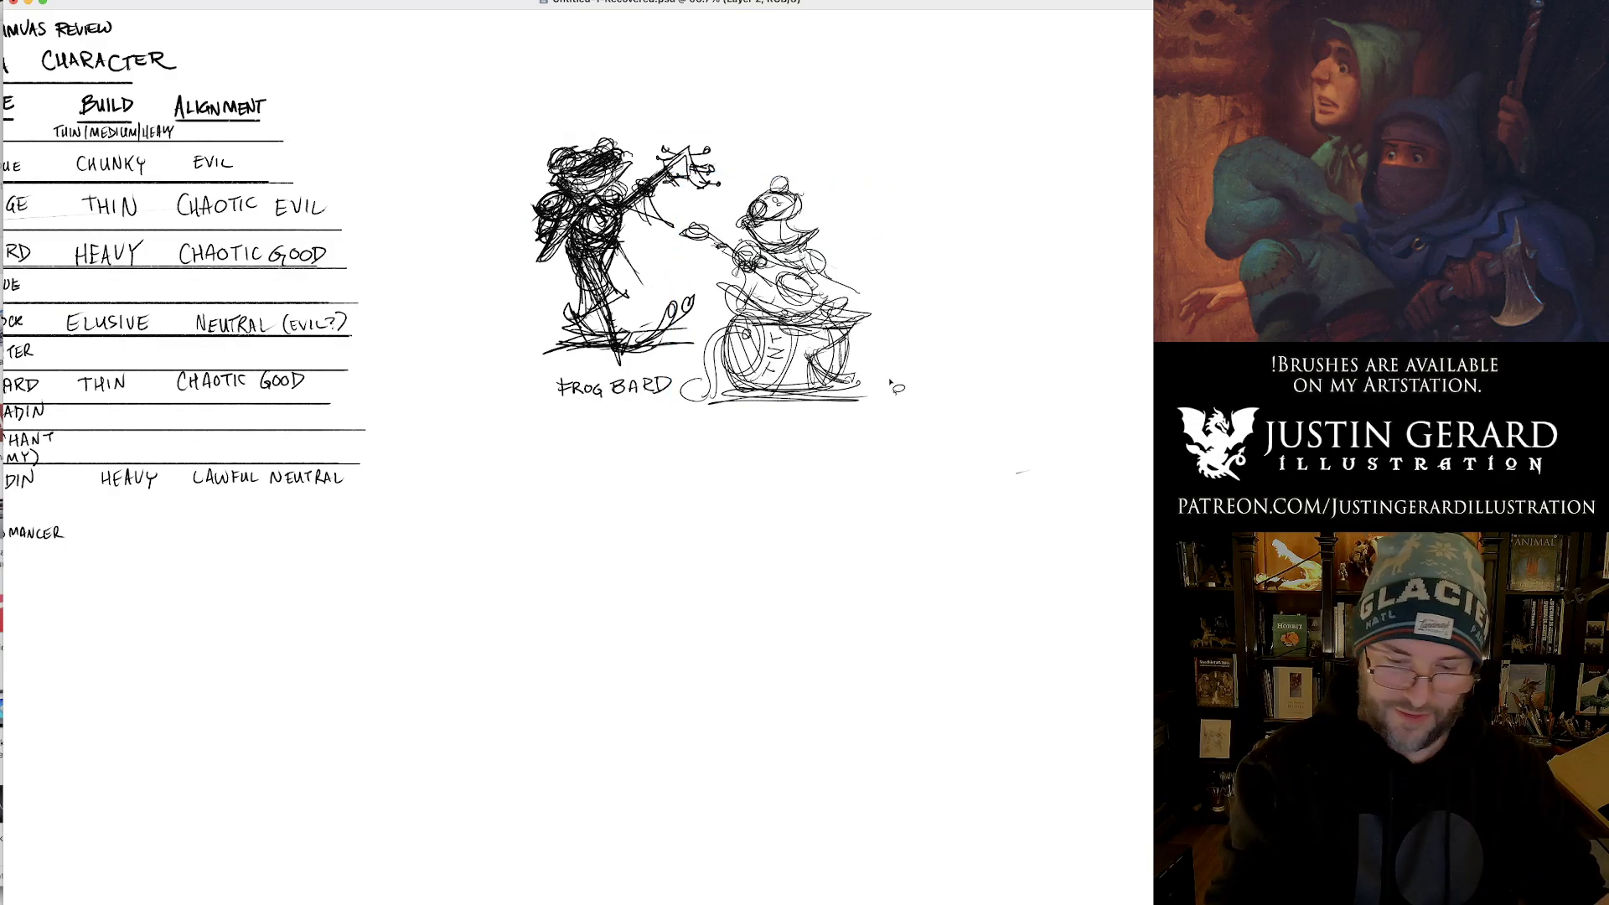
# Complete the final letter S of "FROGTOPUS" in the animal column.
pyautogui.moveTo(807, 447); pyautogui.dragTo(1069, 495)
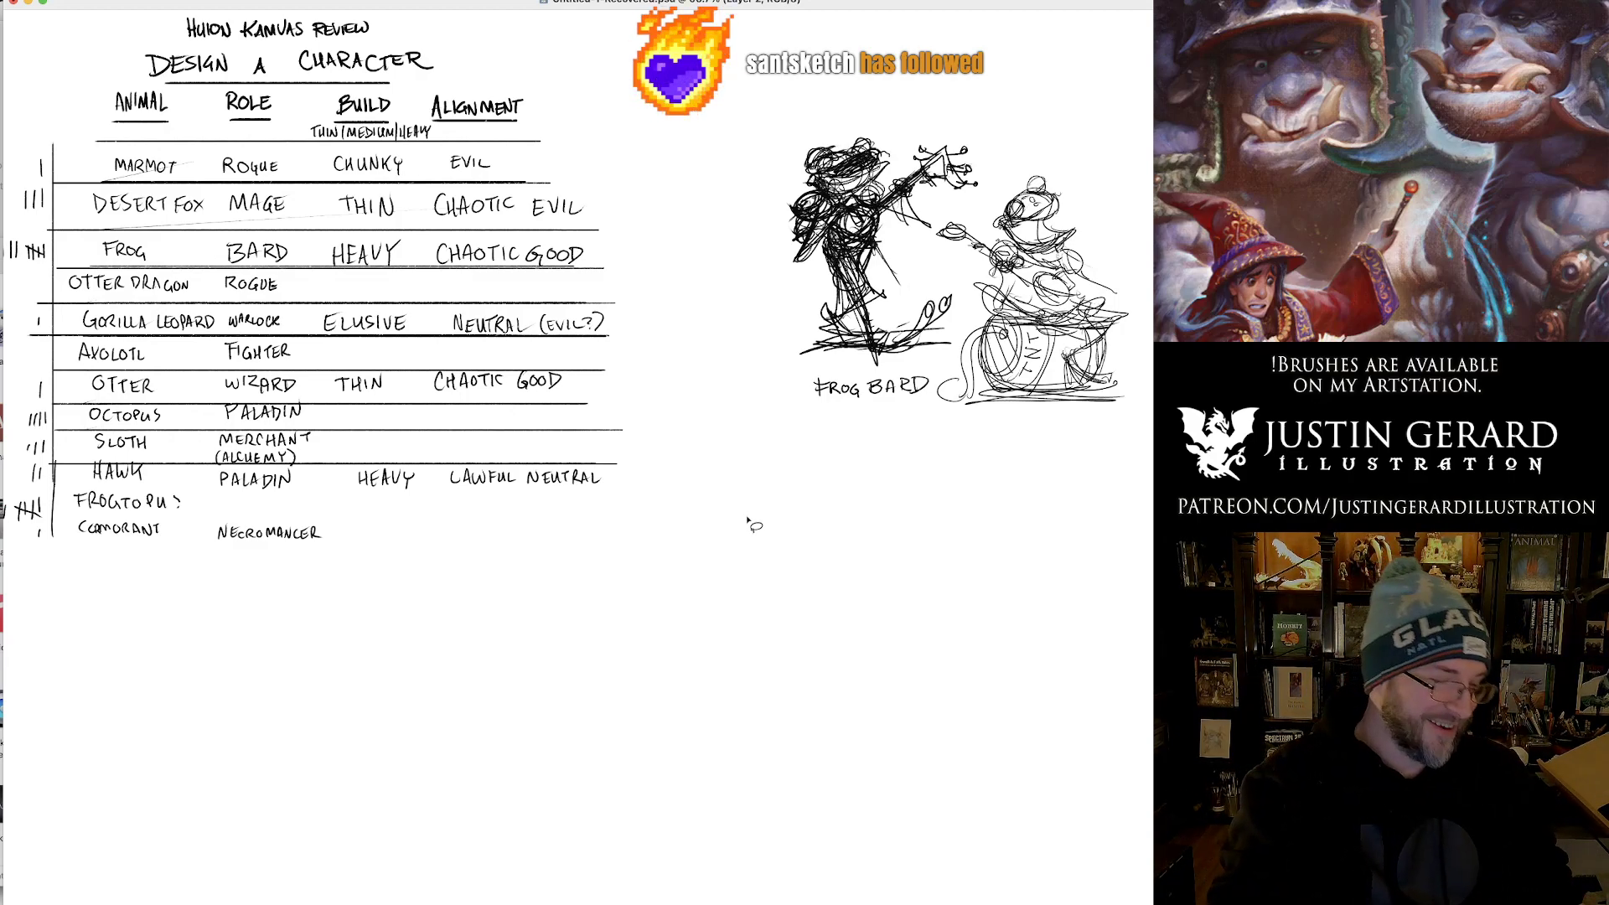
pyautogui.moveTo(719, 579); pyautogui.dragTo(763, 569)
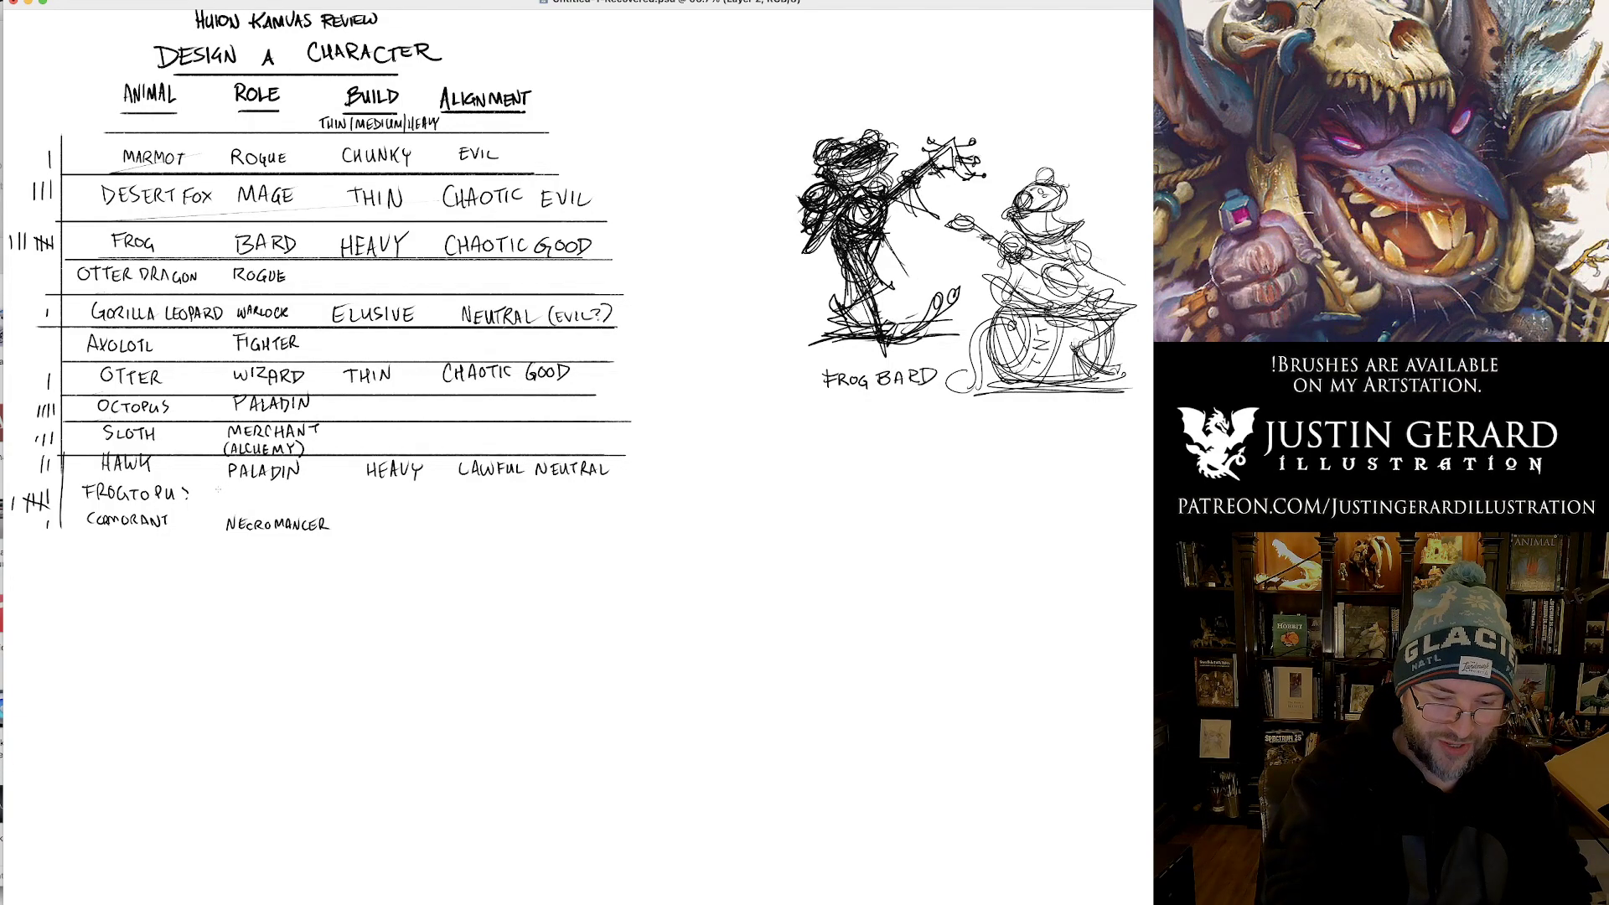
pyautogui.moveTo(192, 485); pyautogui.dragTo(183, 500)
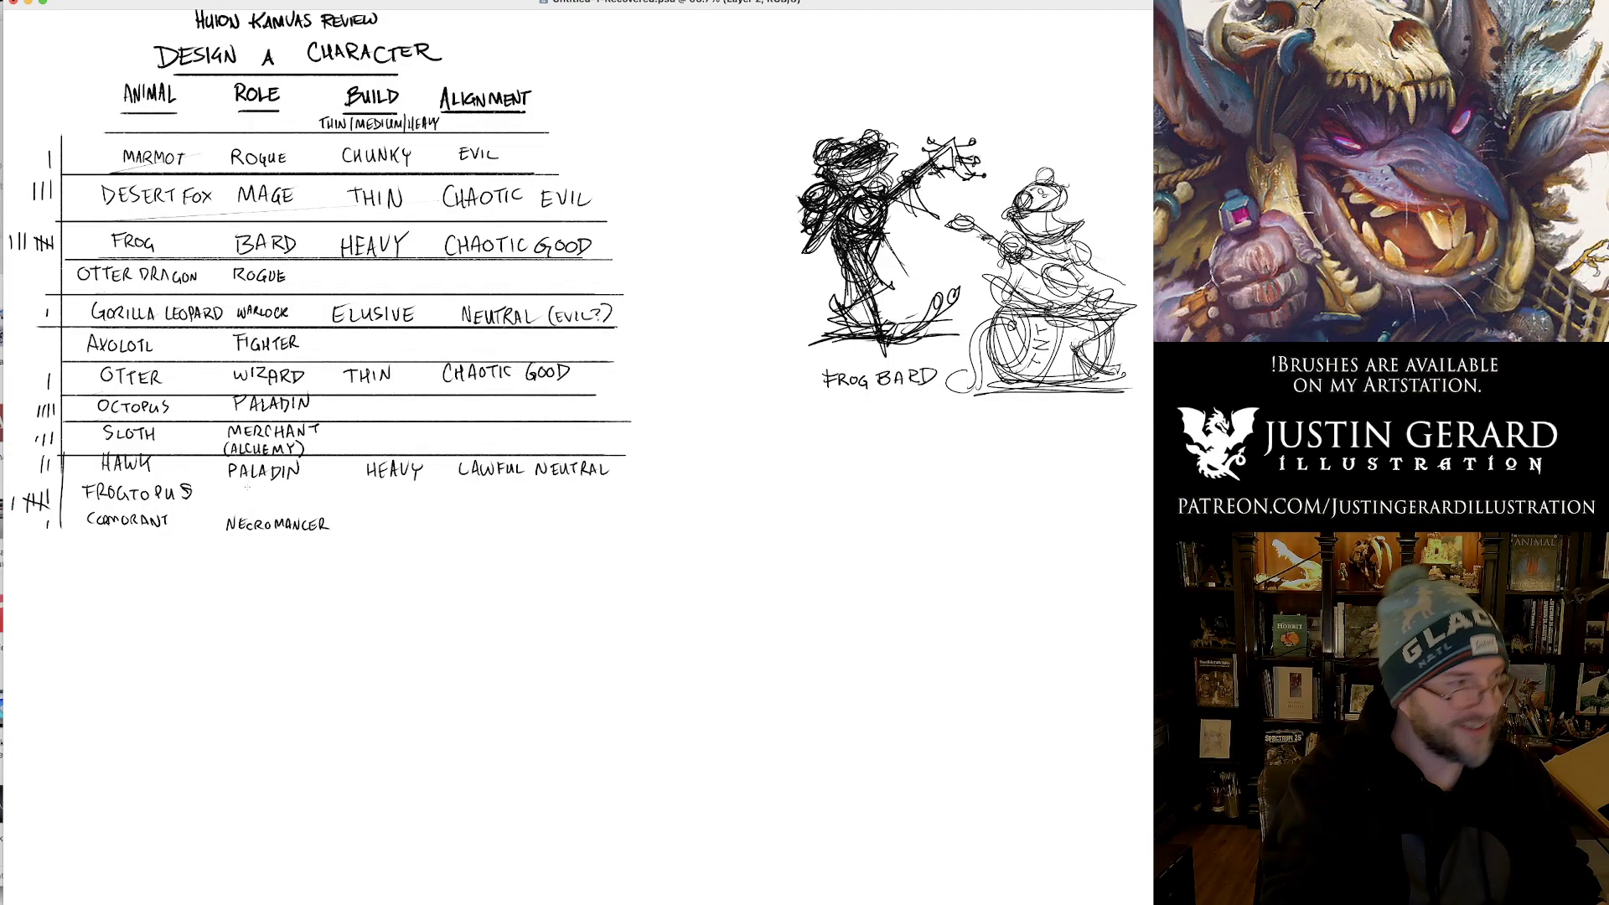
# Letter "KEY KEEPER" in the role column of the Frogtopus row, under the hawk's "PALADIN".
pyautogui.click(243, 490)
pyautogui.click(243, 490)
pyautogui.moveTo(212, 462)
pyautogui.mouseDown()
pyautogui.moveTo(233, 484)
pyautogui.moveTo(289, 492)
pyautogui.mouseUp()
pyautogui.moveTo(311, 470)
pyautogui.mouseDown()
pyautogui.moveTo(293, 483)
pyautogui.moveTo(310, 493)
pyautogui.mouseUp()
pyautogui.moveTo(315, 476); pyautogui.dragTo(334, 494)
pyautogui.moveTo(316, 469)
pyautogui.mouseDown()
pyautogui.moveTo(359, 491)
pyautogui.moveTo(362, 467)
pyautogui.mouseUp()
pyautogui.moveTo(342, 480); pyautogui.dragTo(363, 488)
pyautogui.moveTo(364, 466); pyautogui.dragTo(394, 491)
pyautogui.moveTo(391, 475)
pyautogui.mouseDown()
pyautogui.moveTo(409, 491)
pyautogui.moveTo(424, 462)
pyautogui.mouseUp()
pyautogui.moveTo(409, 465); pyautogui.dragTo(440, 487)
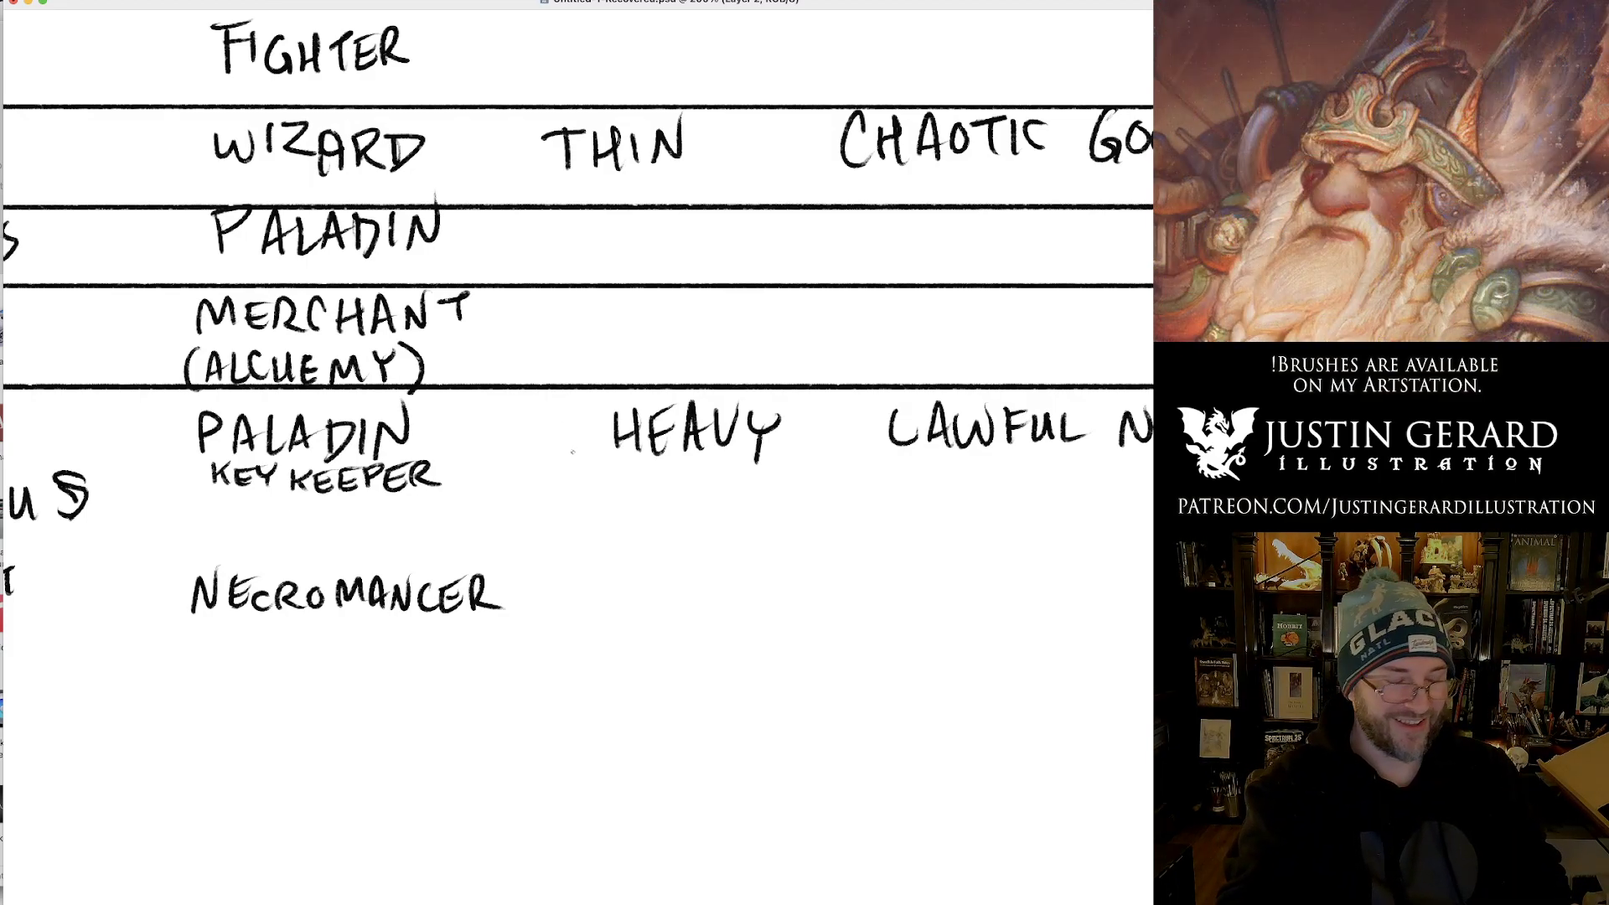
# Sketch a rounded frog head with an eye and mouth on a wide body in the empty area below the "FROG BARD" label.
pyautogui.moveTo(679, 489)
pyautogui.mouseDown()
pyautogui.moveTo(655, 502)
pyautogui.moveTo(657, 483)
pyautogui.mouseUp()
pyautogui.moveTo(977, 490); pyautogui.dragTo(913, 612)
pyautogui.scroll(-1, 901, 591)
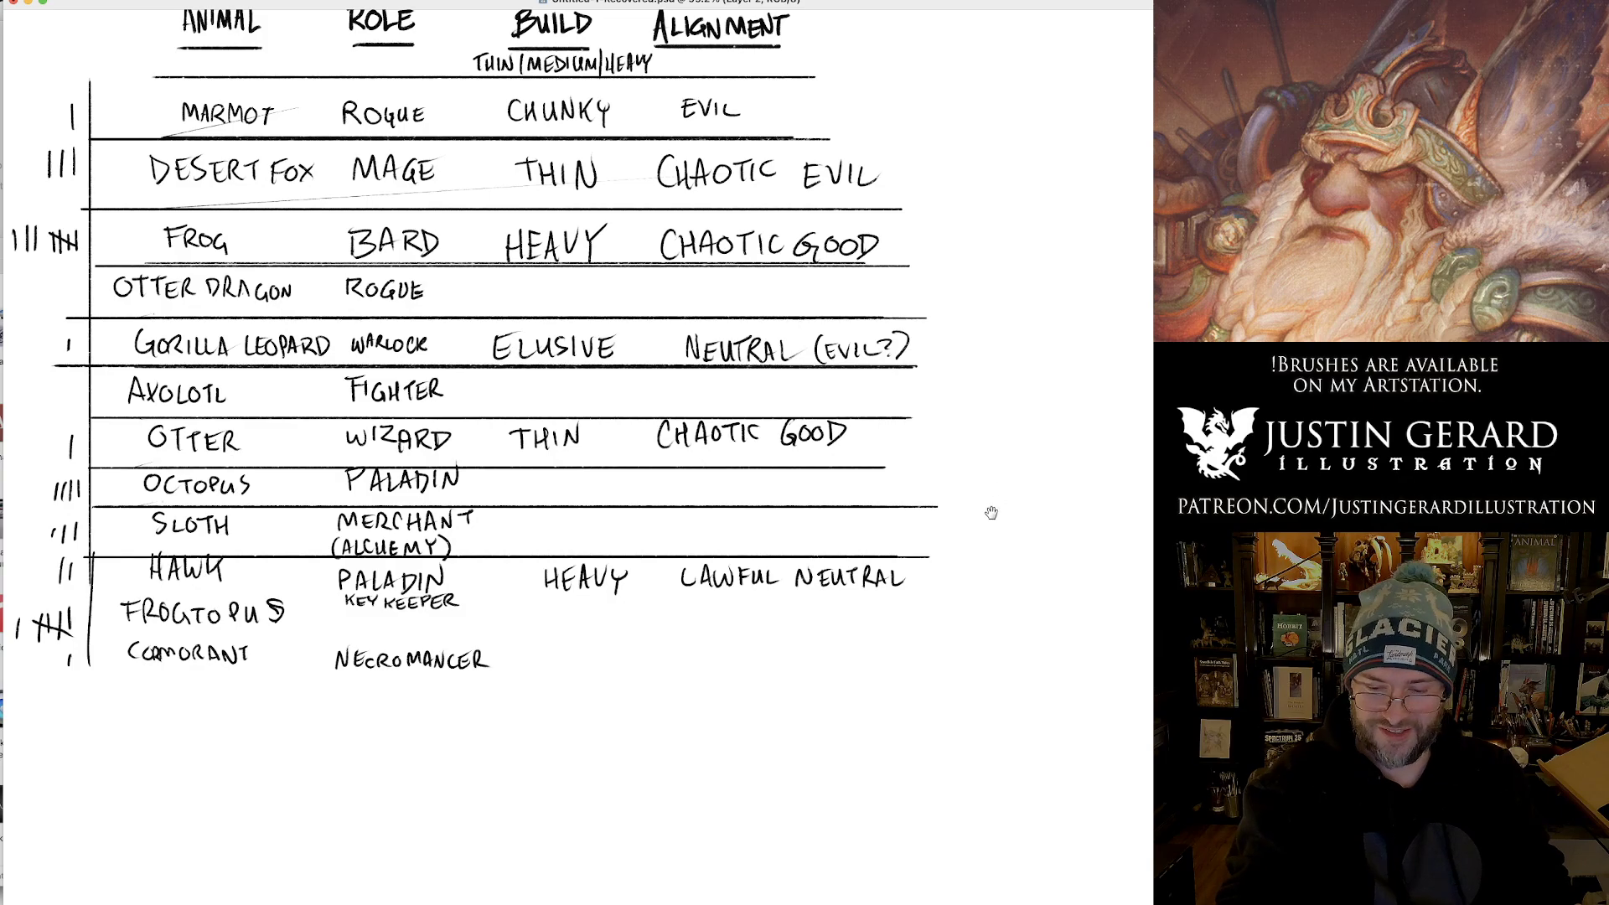
pyautogui.moveTo(993, 511); pyautogui.dragTo(546, 554)
pyautogui.moveTo(871, 575)
pyautogui.mouseDown()
pyautogui.moveTo(762, 525)
pyautogui.moveTo(679, 391)
pyautogui.mouseUp()
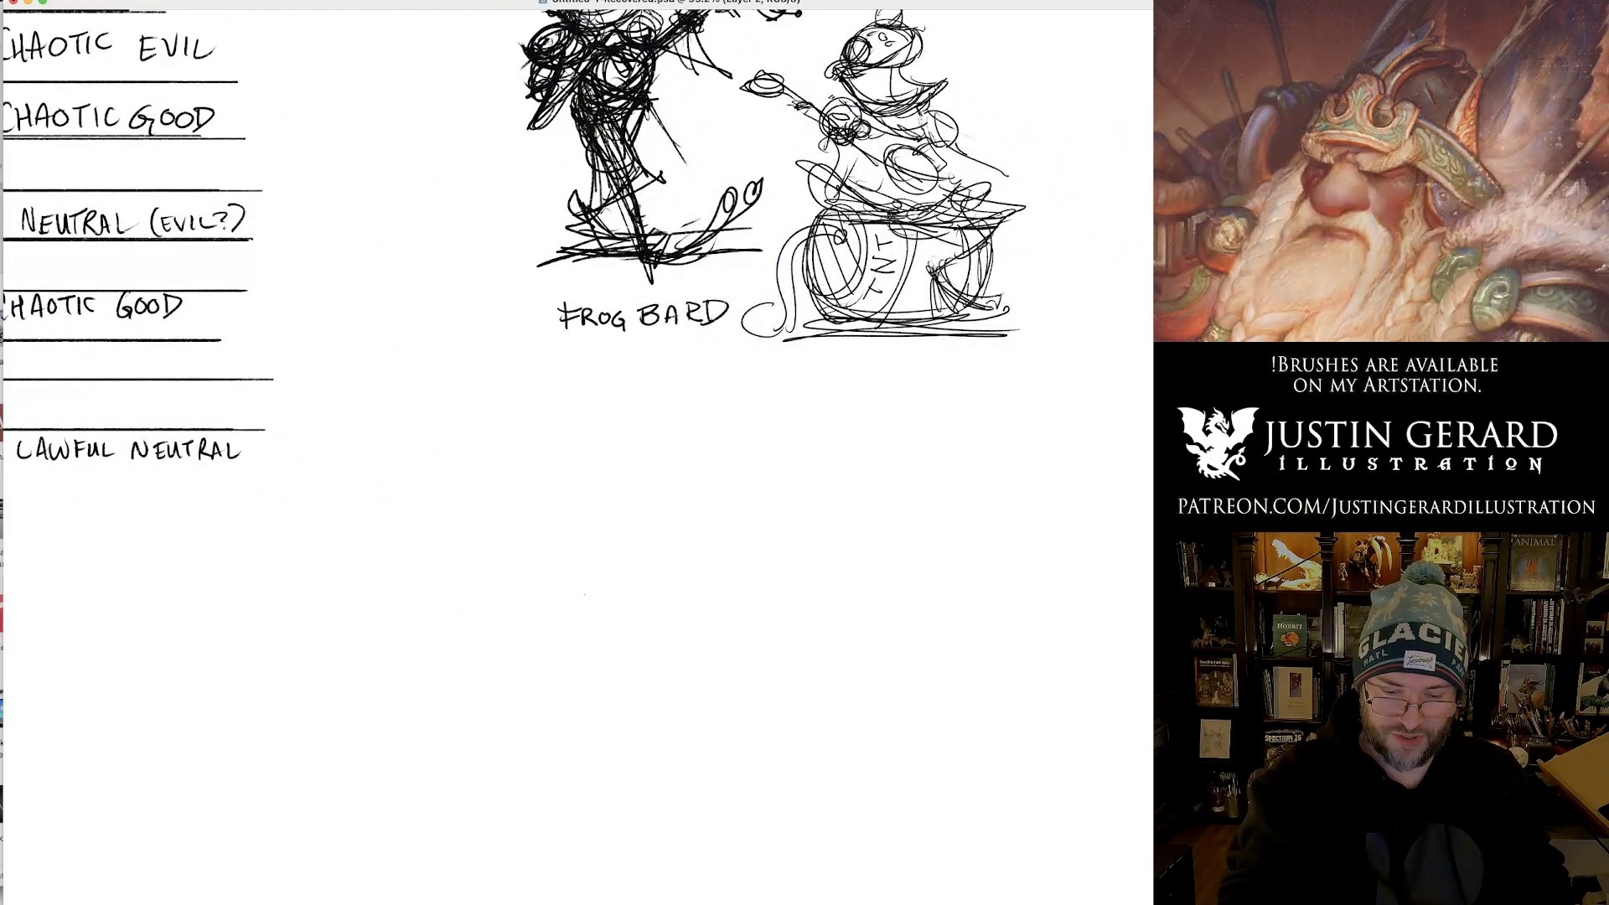
pyautogui.moveTo(585, 571); pyautogui.dragTo(601, 608)
pyautogui.moveTo(629, 530)
pyautogui.mouseDown()
pyautogui.moveTo(631, 595)
pyautogui.moveTo(624, 529)
pyautogui.moveTo(662, 574)
pyautogui.moveTo(622, 558)
pyautogui.moveTo(675, 553)
pyautogui.moveTo(654, 574)
pyautogui.moveTo(688, 570)
pyautogui.mouseUp()
pyautogui.press('super+z')
pyautogui.moveTo(591, 577)
pyautogui.mouseDown()
pyautogui.moveTo(697, 575)
pyautogui.moveTo(675, 549)
pyautogui.moveTo(571, 577)
pyautogui.moveTo(677, 600)
pyautogui.moveTo(689, 578)
pyautogui.moveTo(559, 605)
pyautogui.moveTo(553, 636)
pyautogui.moveTo(677, 658)
pyautogui.moveTo(694, 580)
pyautogui.mouseUp()
pyautogui.press('super+z')
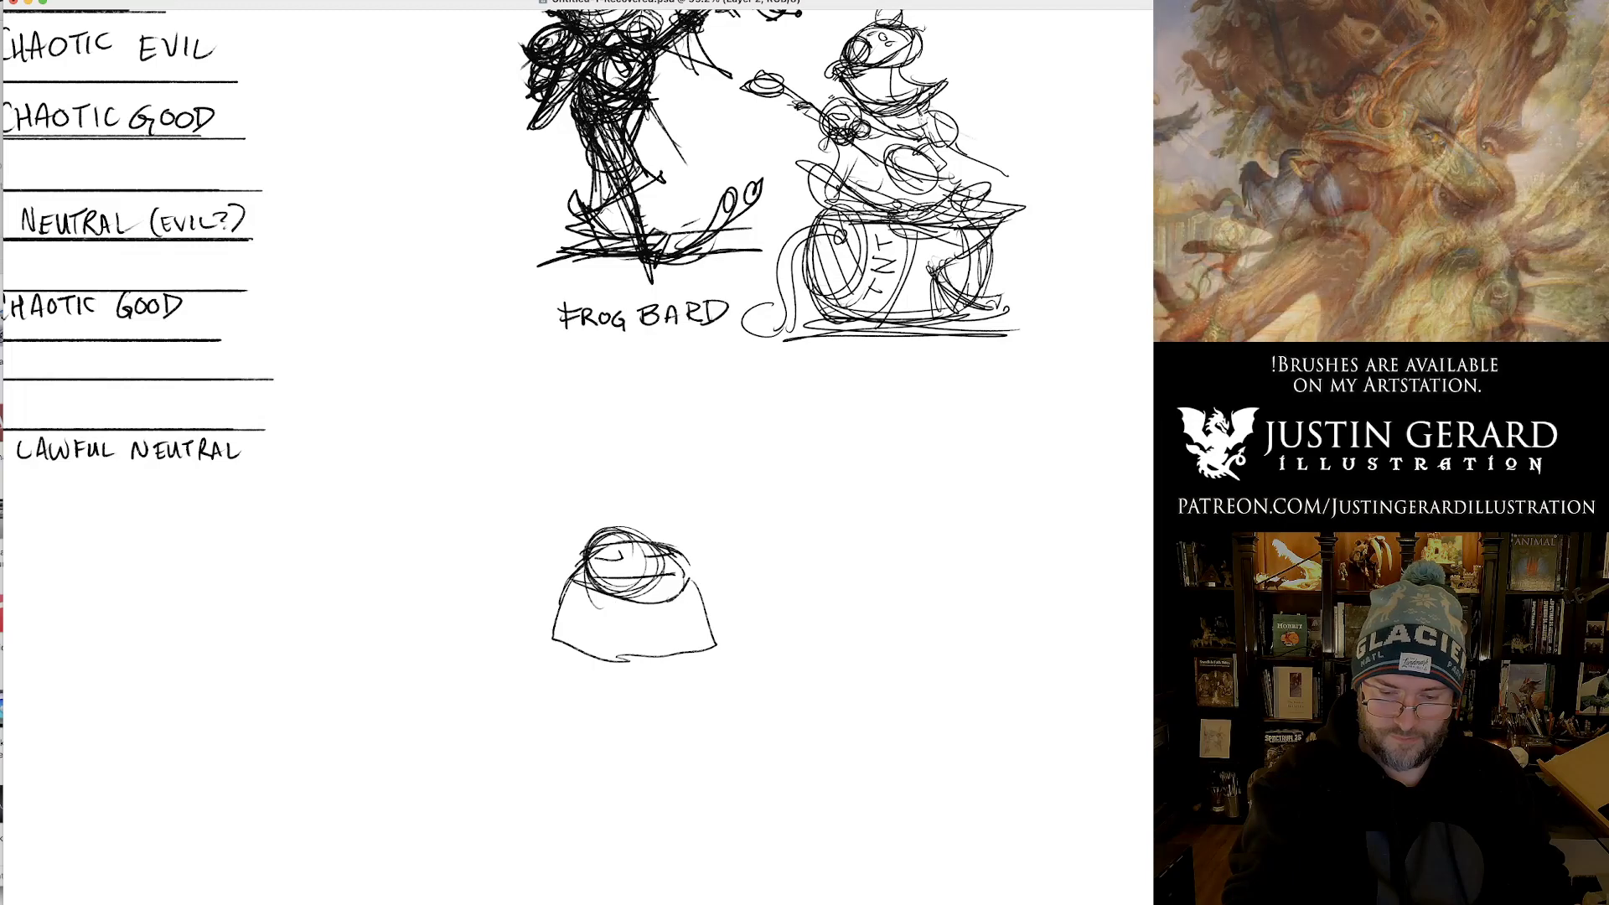
# Draw drooping side shapes and splayed feet on the body below the new frog's head.
pyautogui.moveTo(577, 590)
pyautogui.mouseDown()
pyautogui.moveTo(555, 674)
pyautogui.moveTo(642, 635)
pyautogui.moveTo(623, 637)
pyautogui.moveTo(647, 611)
pyautogui.moveTo(641, 660)
pyautogui.moveTo(657, 661)
pyautogui.mouseUp()
pyautogui.press('super+z')
pyautogui.moveTo(656, 605)
pyautogui.mouseDown()
pyautogui.moveTo(655, 652)
pyautogui.moveTo(665, 635)
pyautogui.moveTo(690, 666)
pyautogui.moveTo(733, 659)
pyautogui.mouseUp()
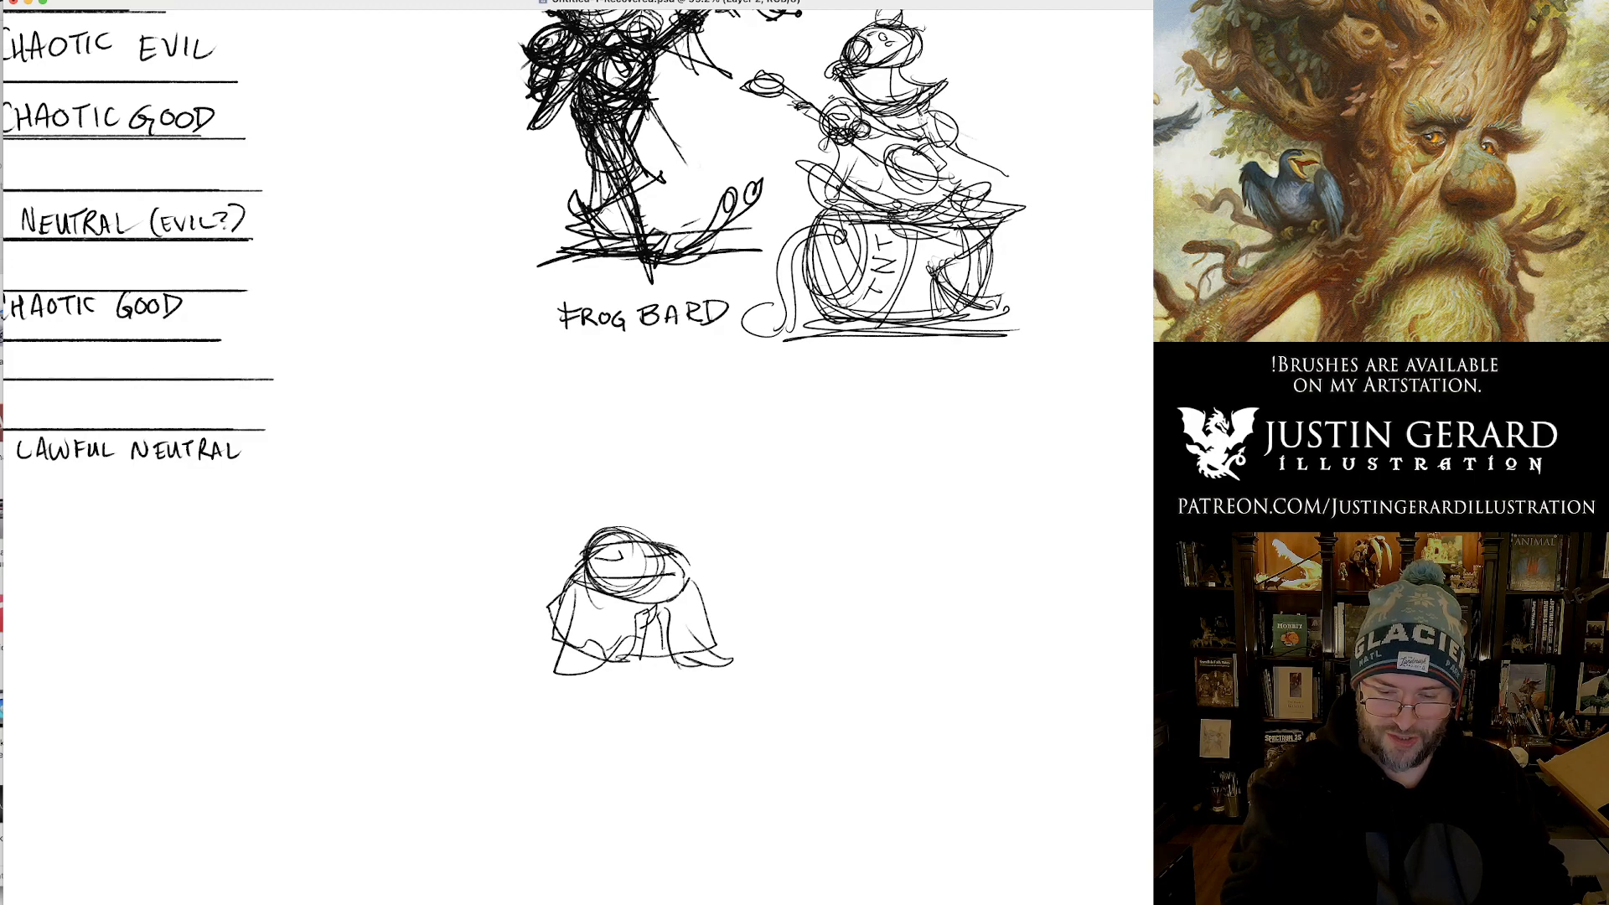
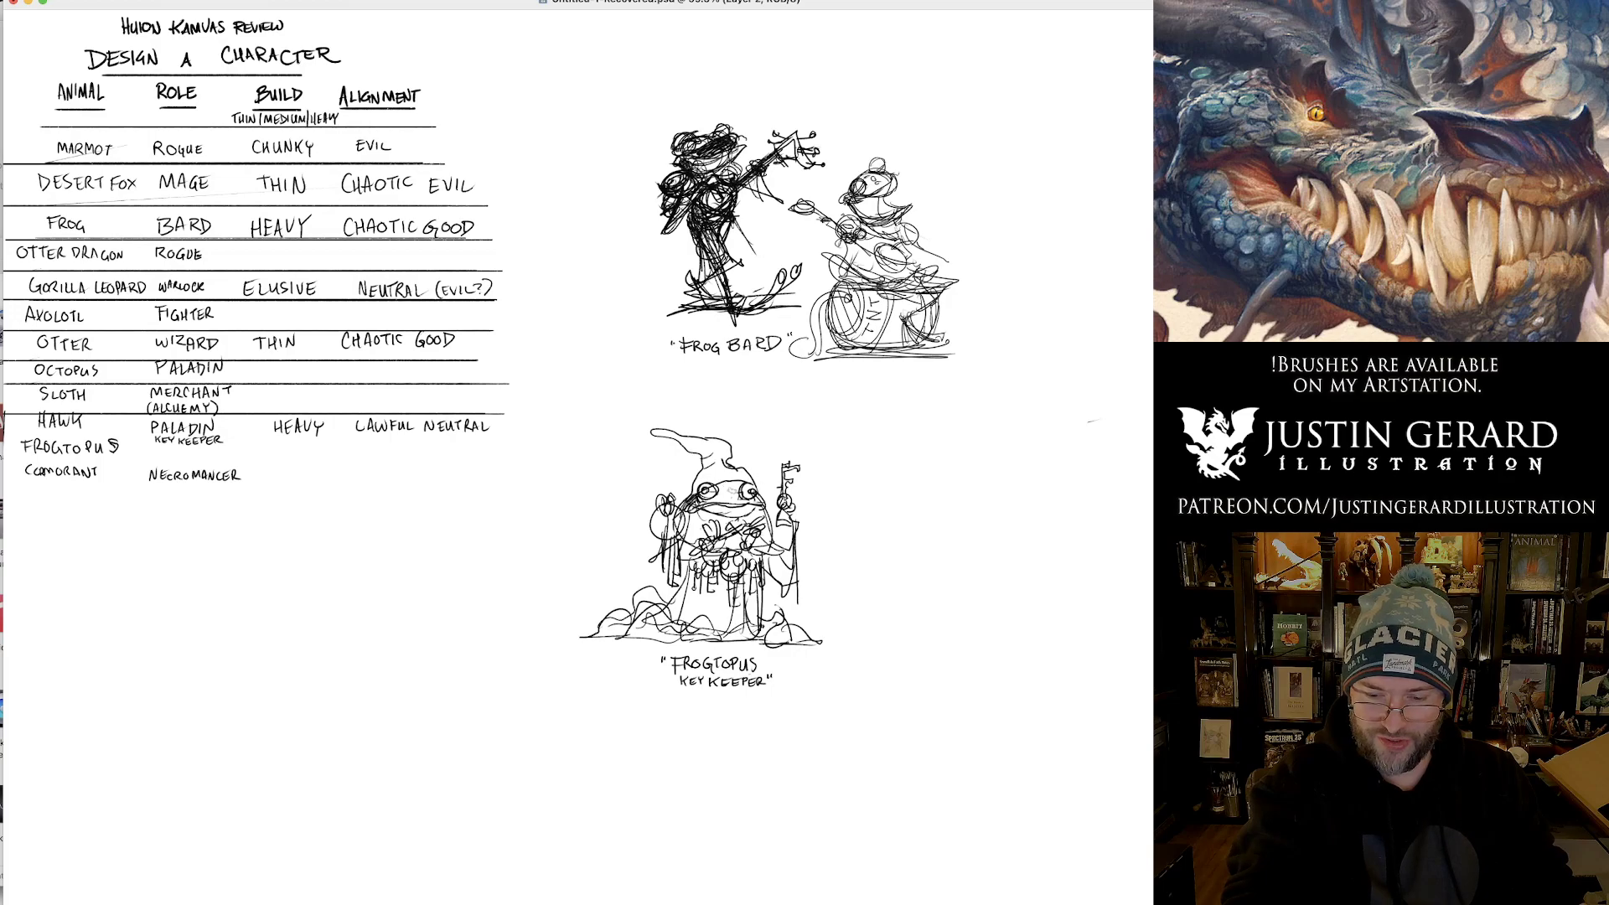
# Redraw the Frogtopus Key Keeper's bulging eyes with dark pupils and reshape the drooping tip of its pointed hat.
pyautogui.moveTo(757, 490); pyautogui.dragTo(749, 485)
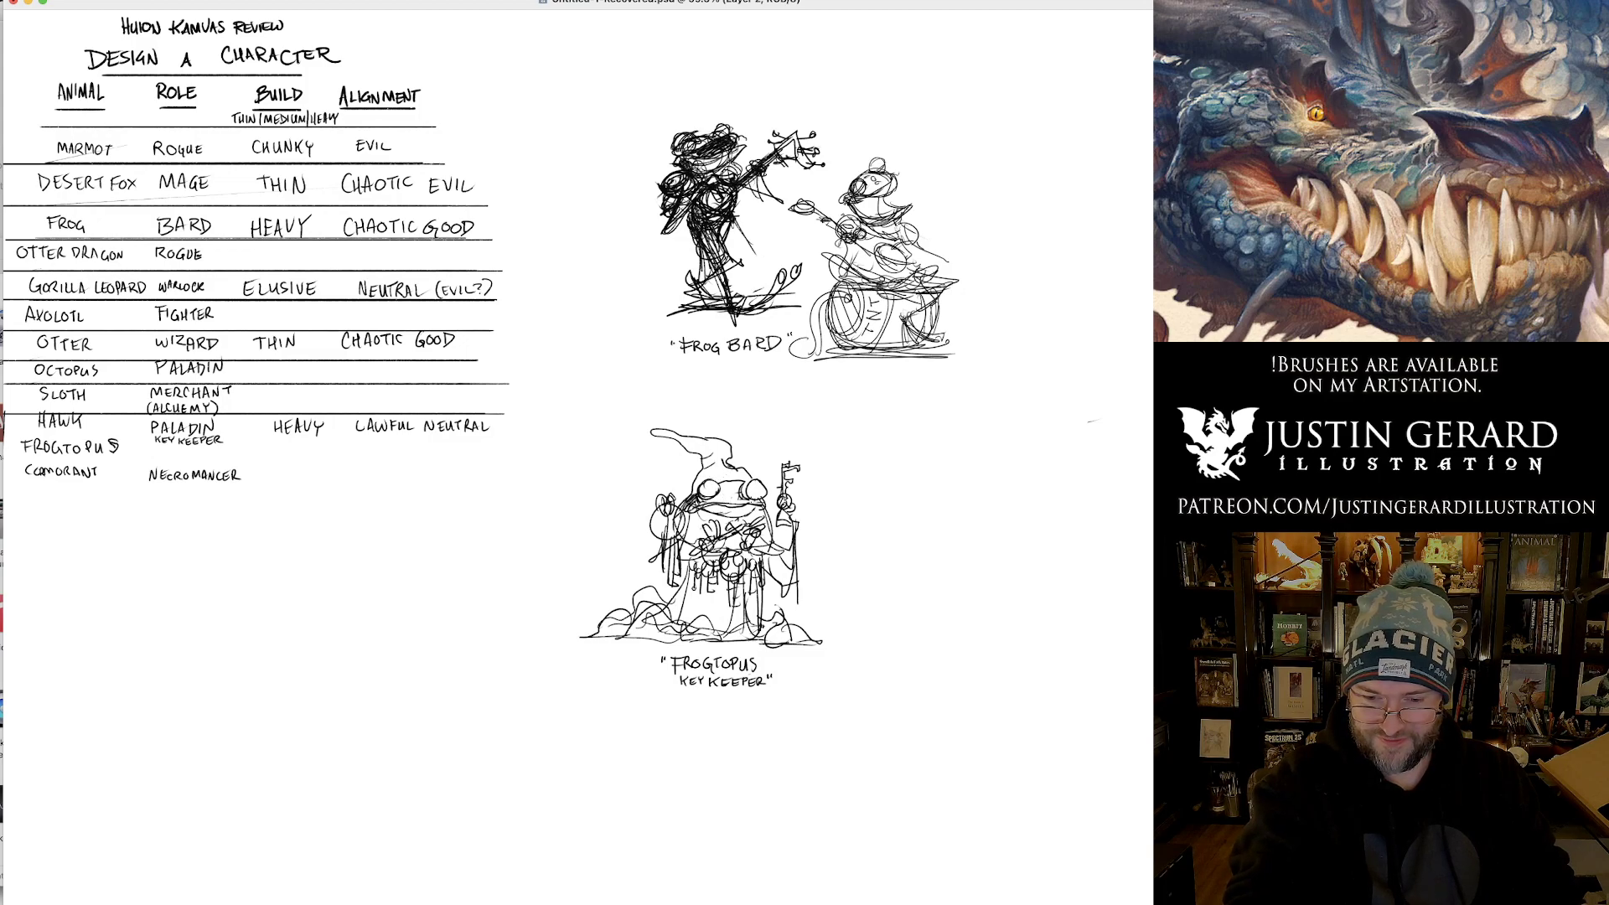
pyautogui.press('super+z')
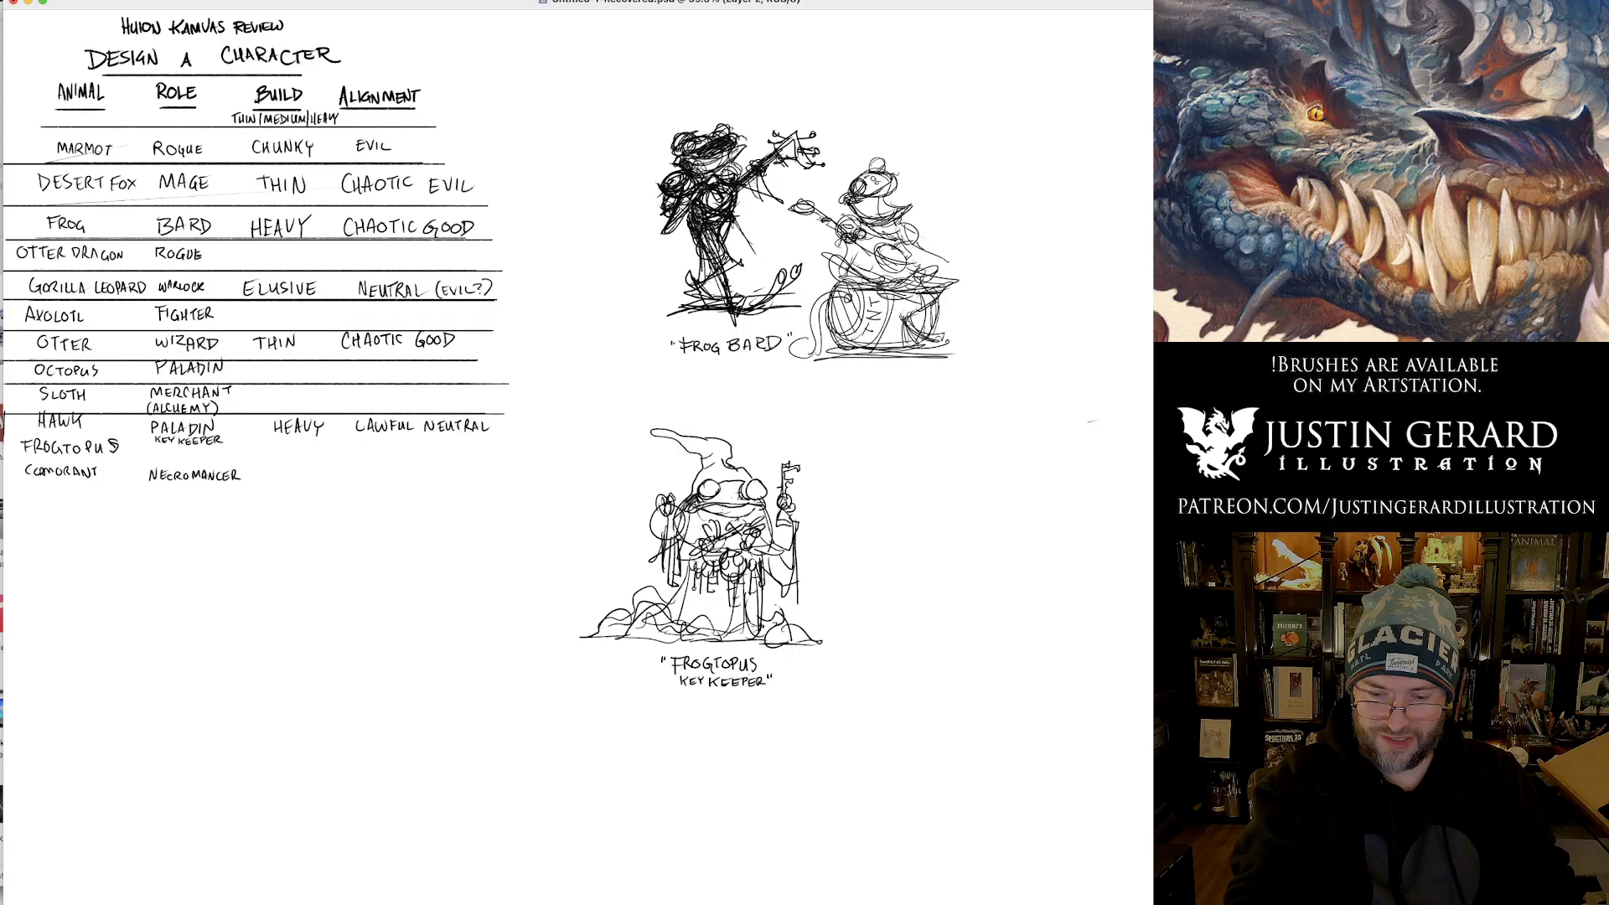
pyautogui.moveTo(709, 514); pyautogui.dragTo(757, 510)
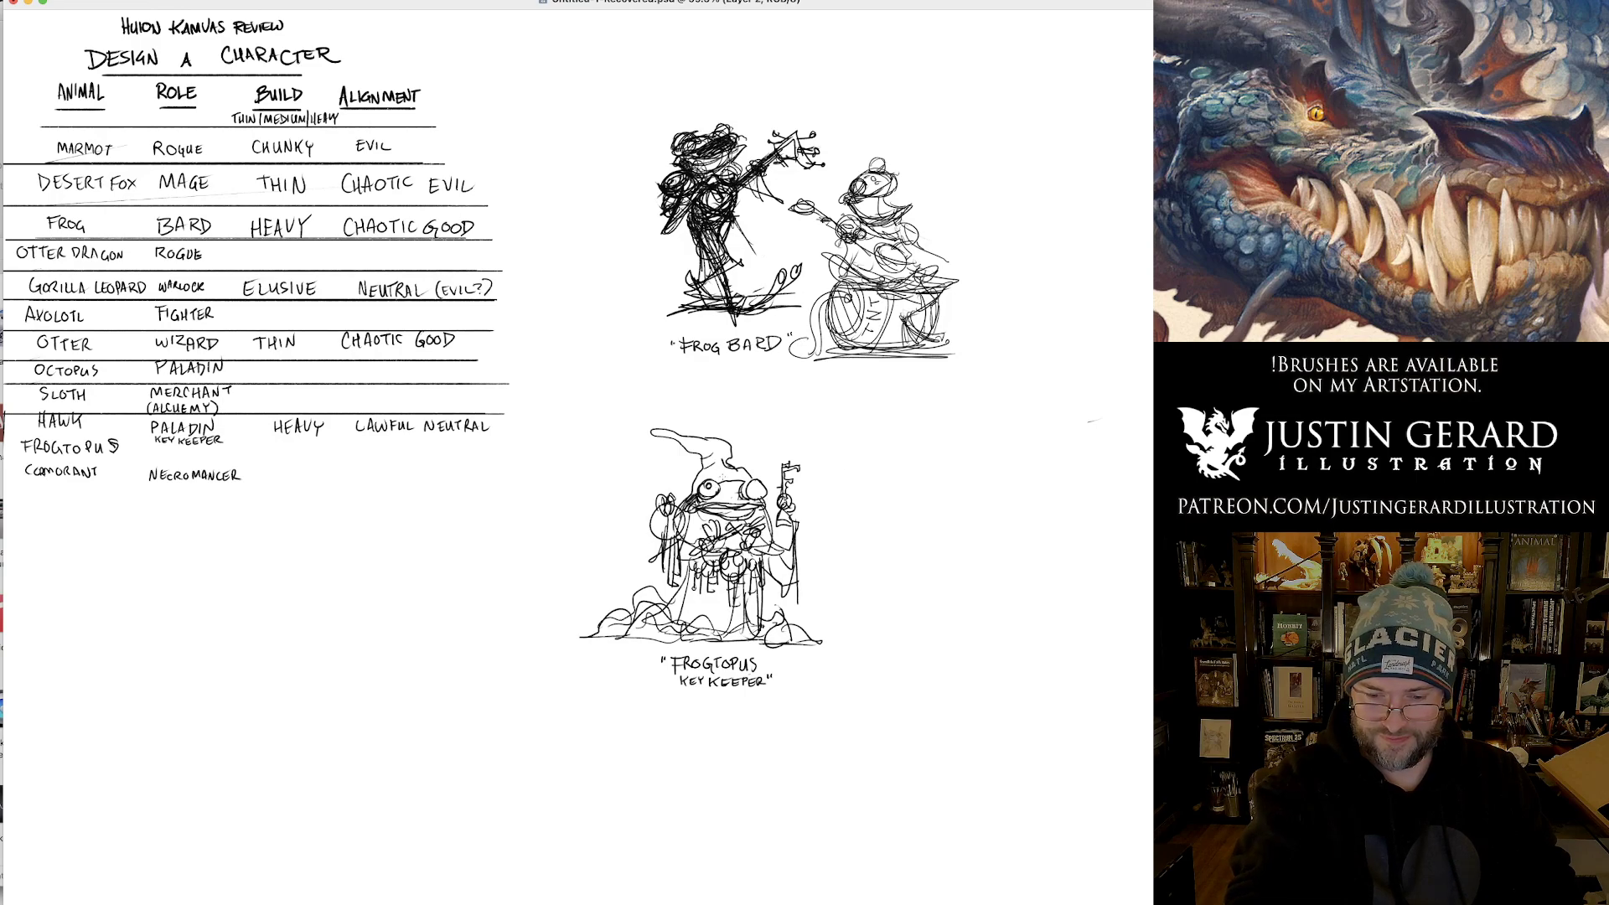
pyautogui.press('super+z')
pyautogui.press('super+z')
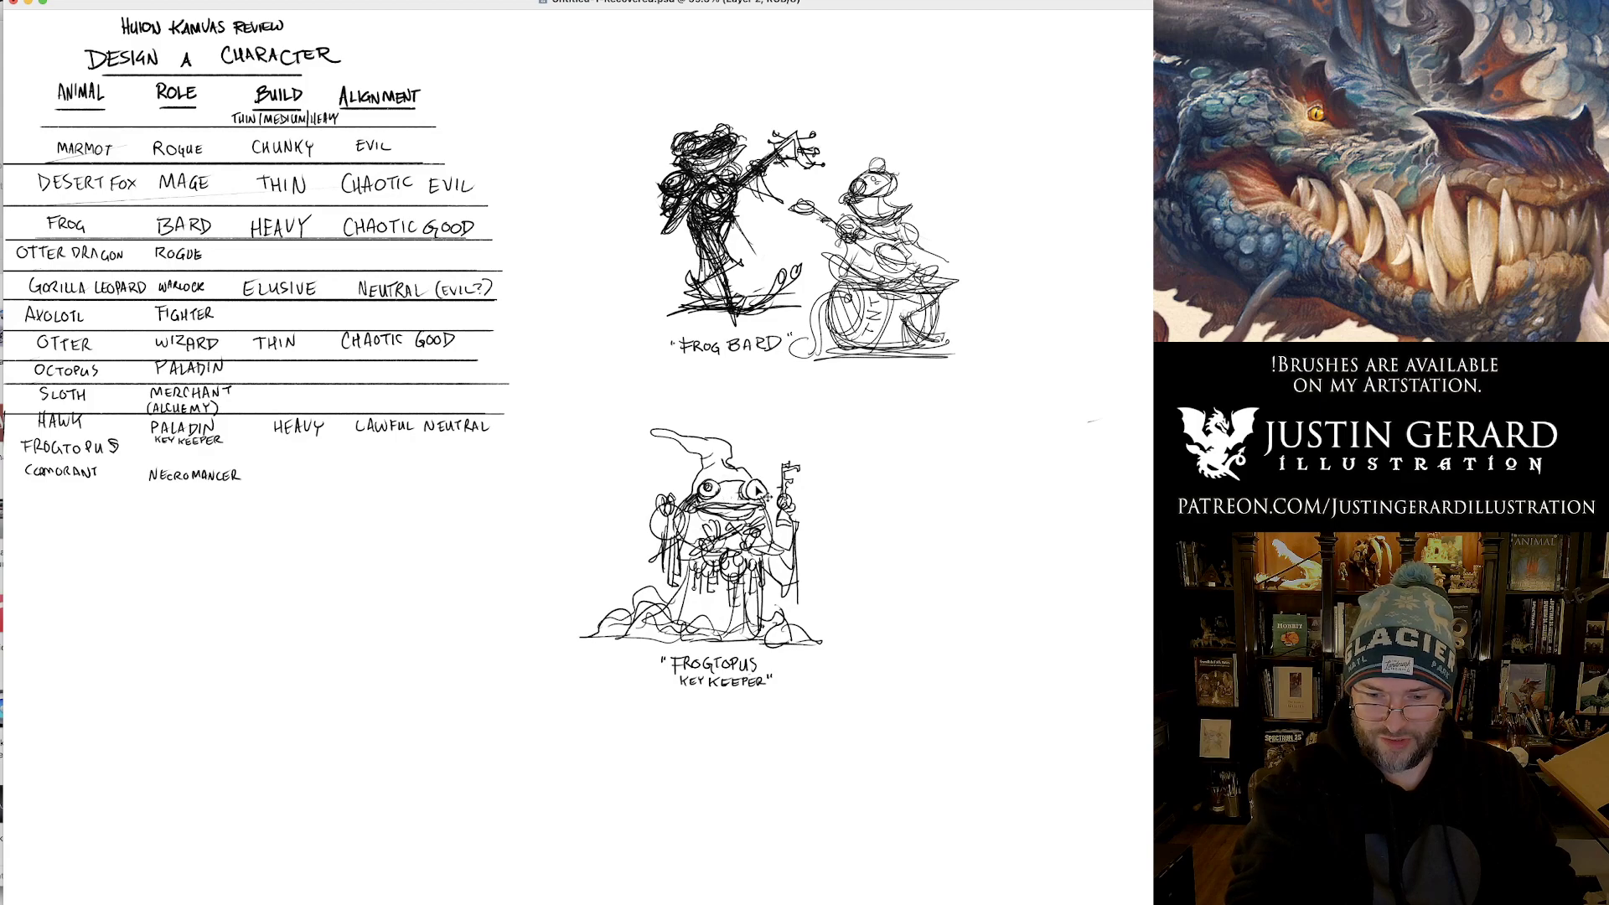
pyautogui.press('super+z')
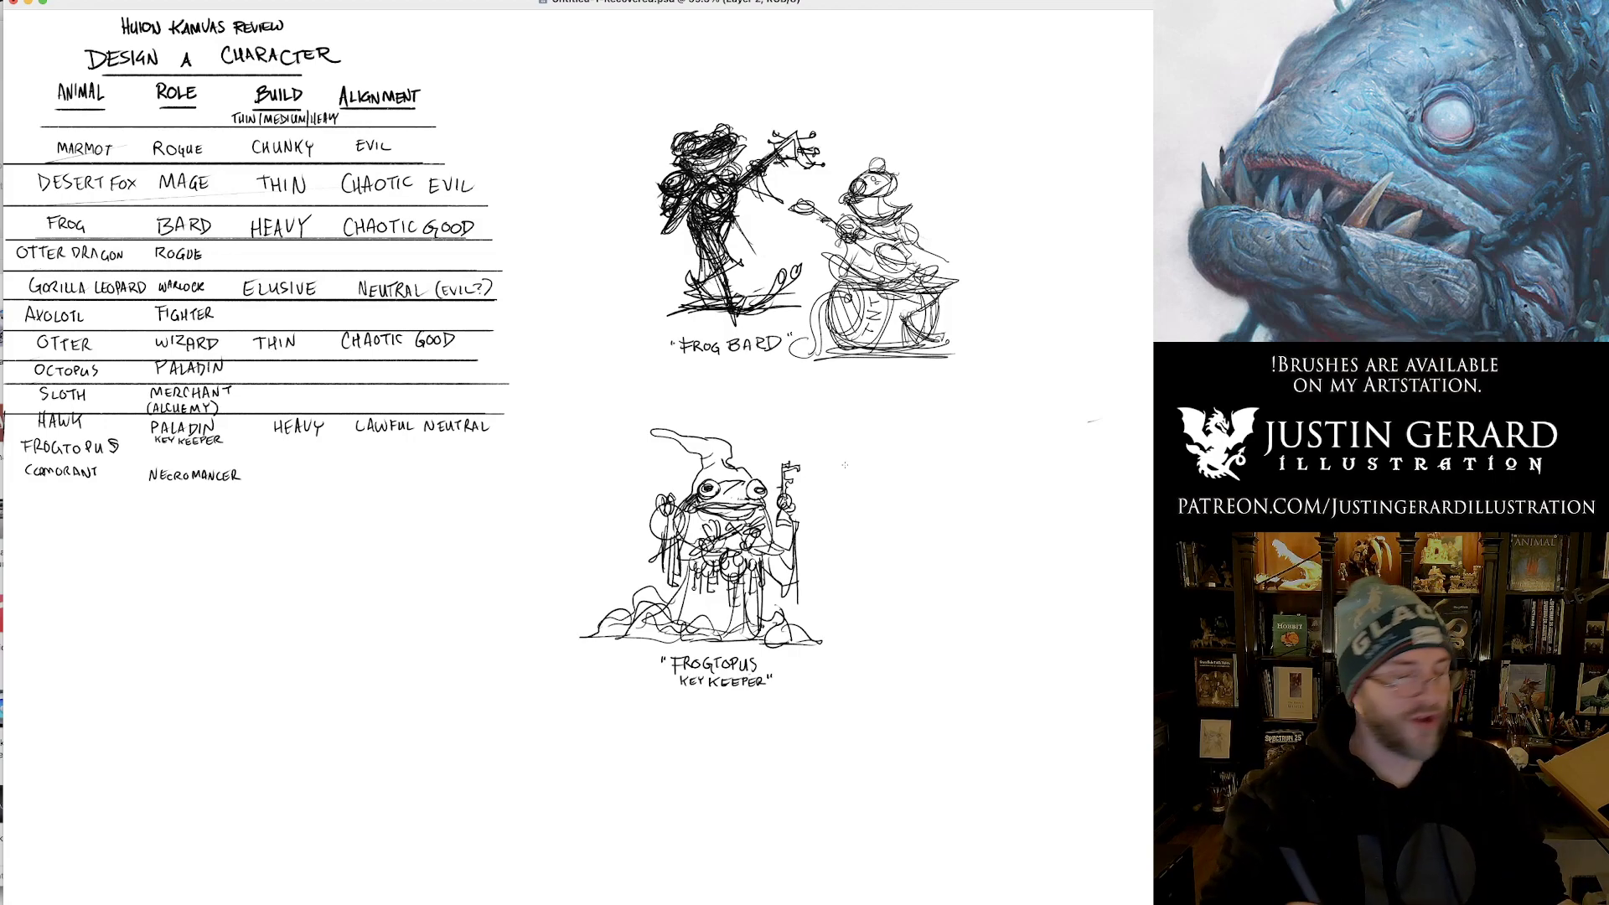
pyautogui.moveTo(648, 426)
pyautogui.mouseDown()
pyautogui.moveTo(656, 466)
pyautogui.moveTo(645, 437)
pyautogui.mouseUp()
pyautogui.press('super+z')
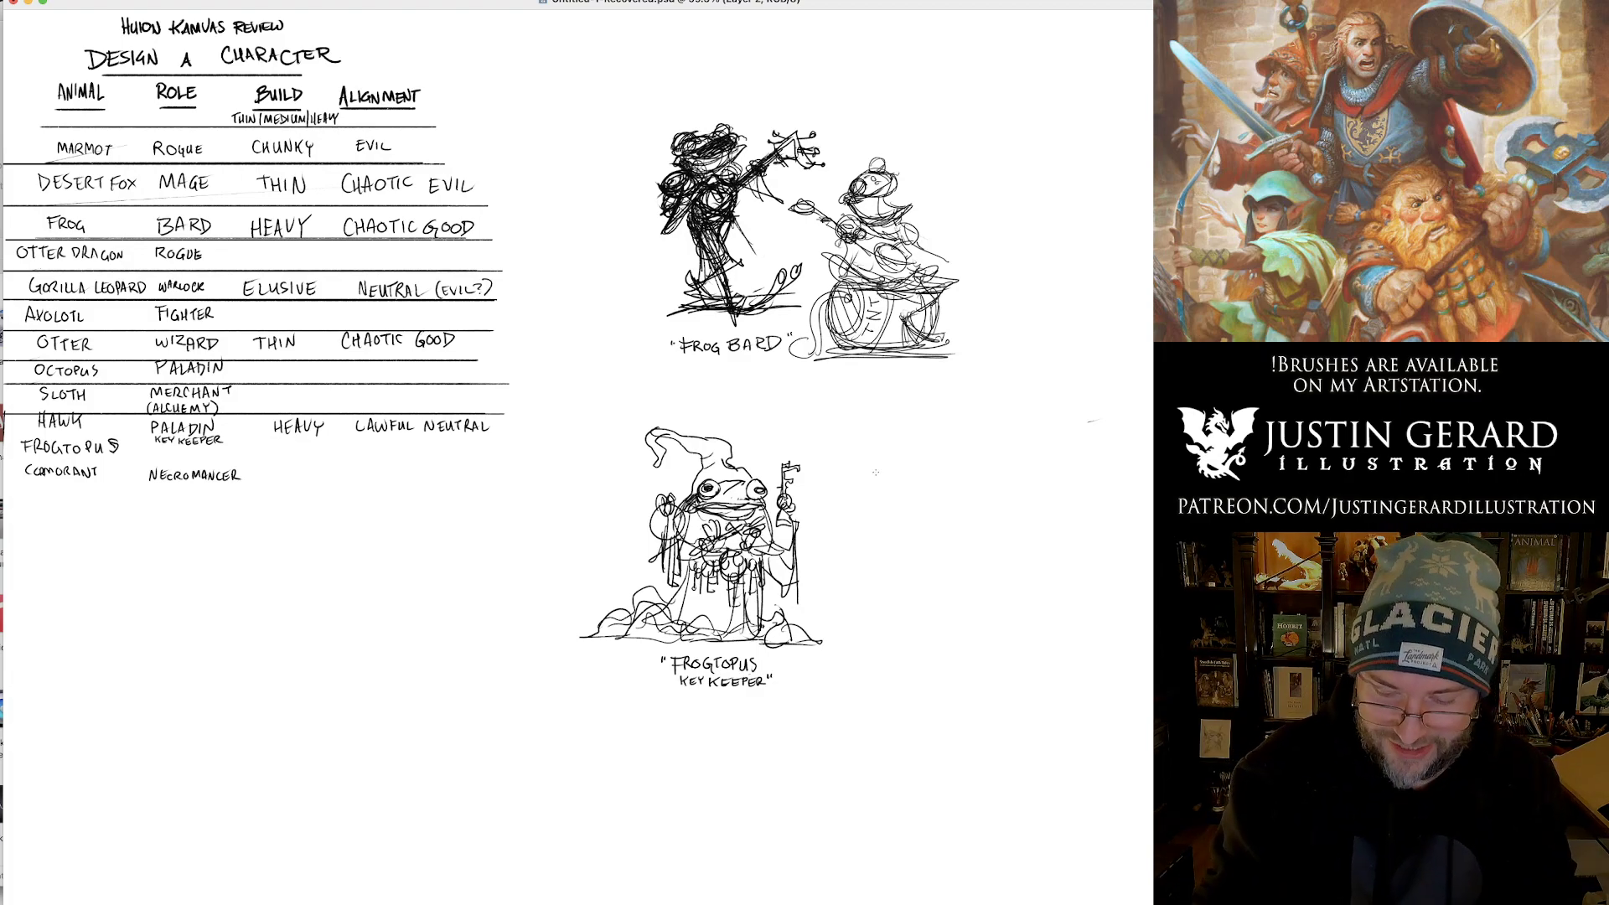
# Duplicate the barrel-riding frog, place the copy beside the Frogtopus Key Keeper, and merge it into the layer below.
pyautogui.hscroll(3, 876, 473)
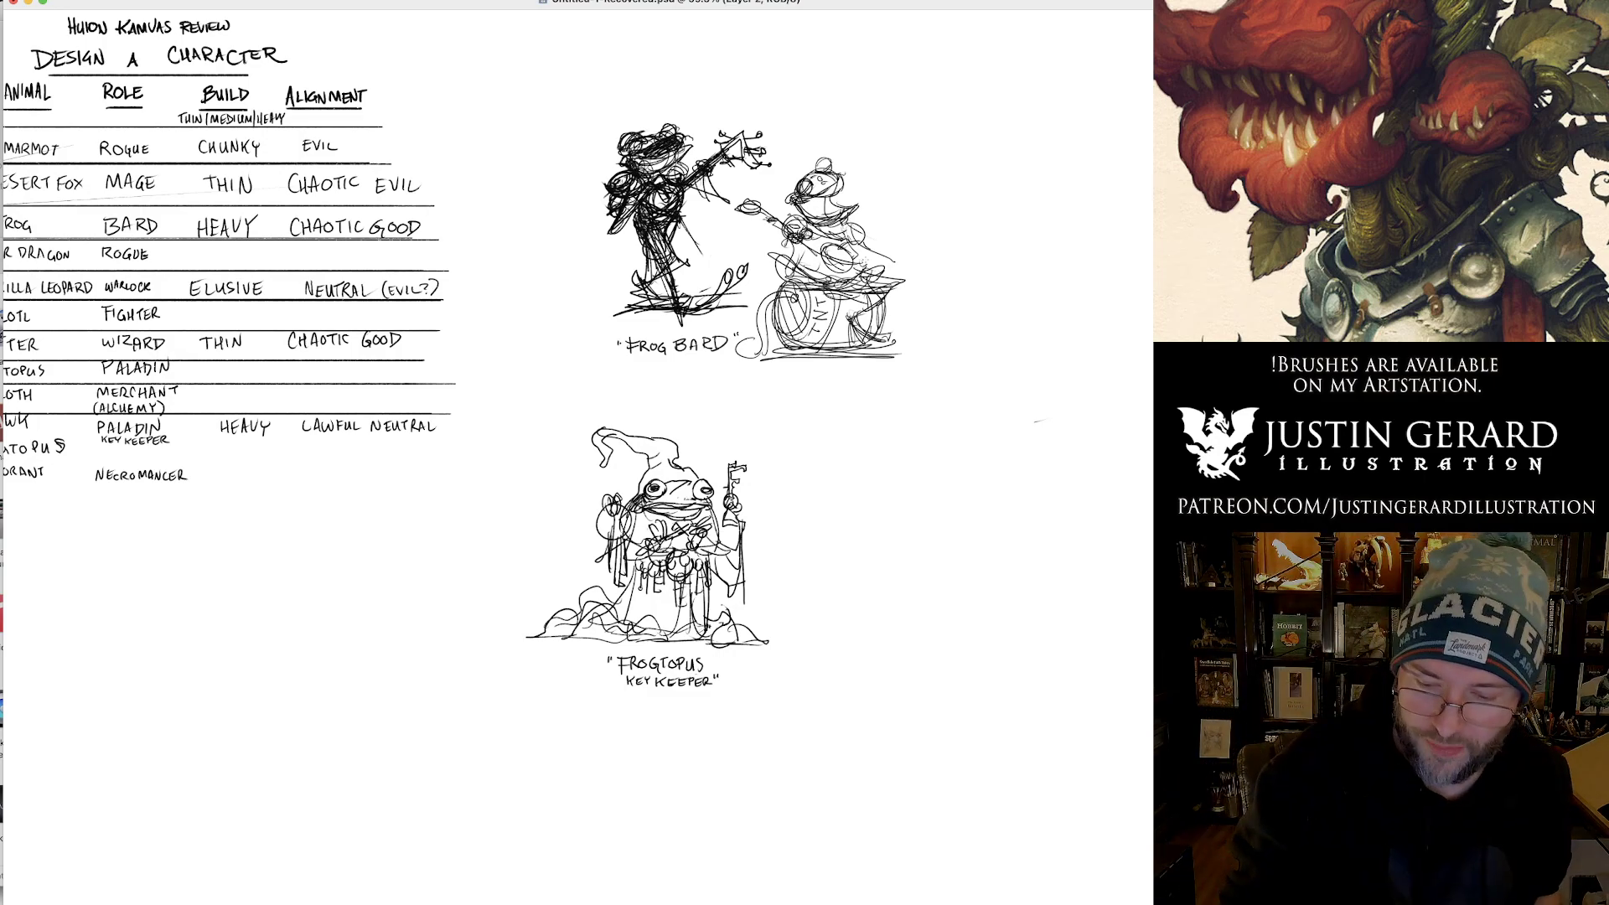
pyautogui.scroll(1, 875, 266)
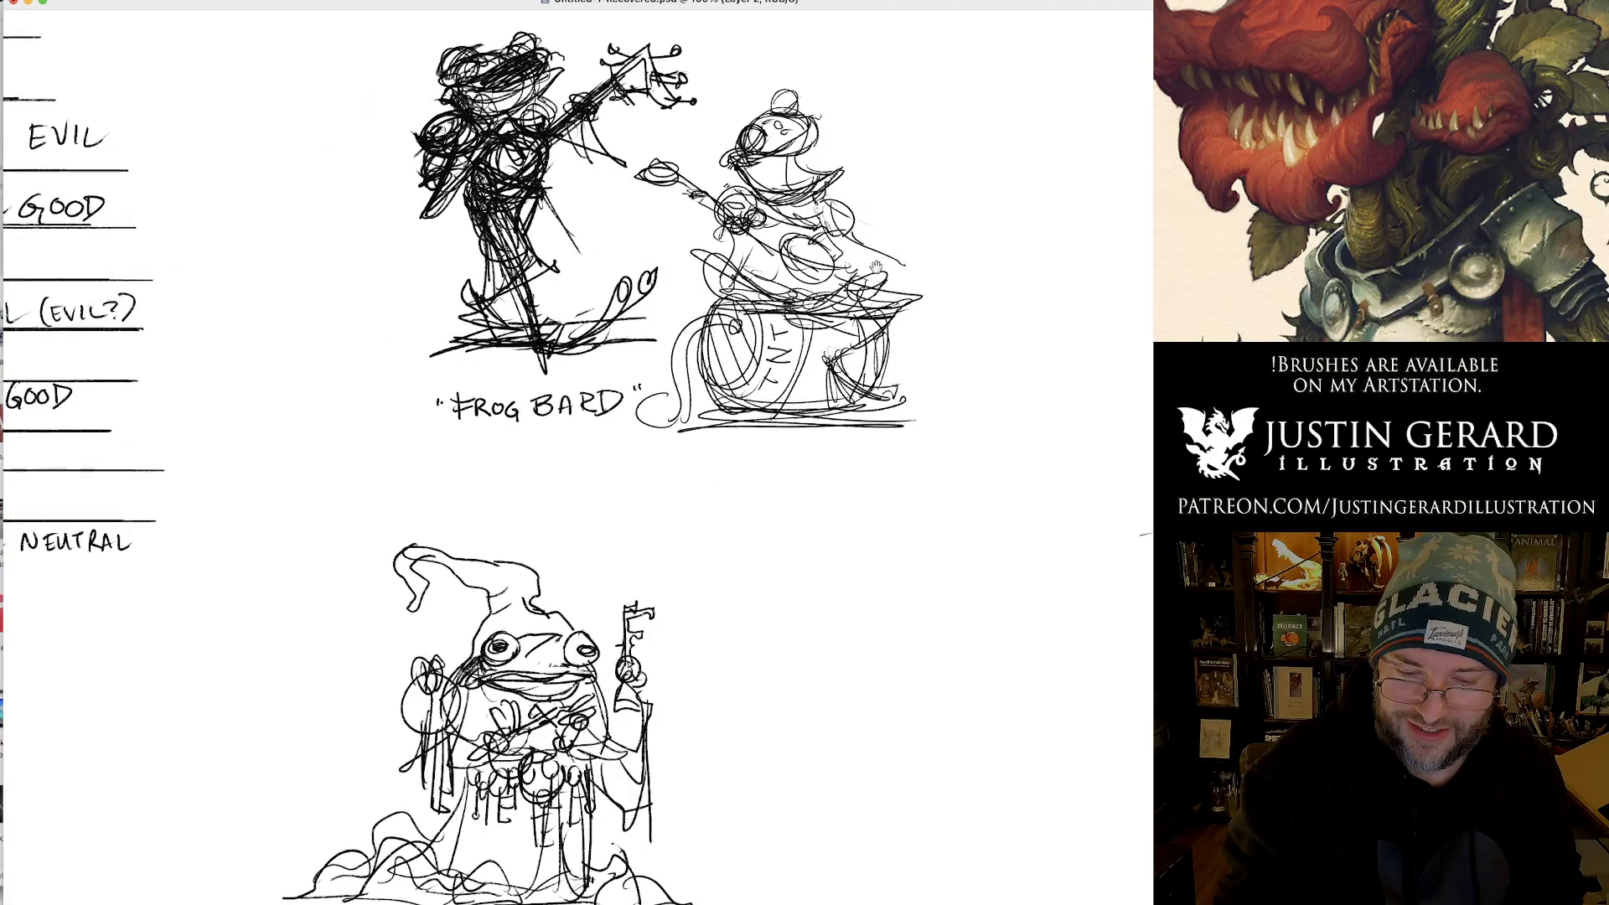
pyautogui.scroll(3, 876, 266)
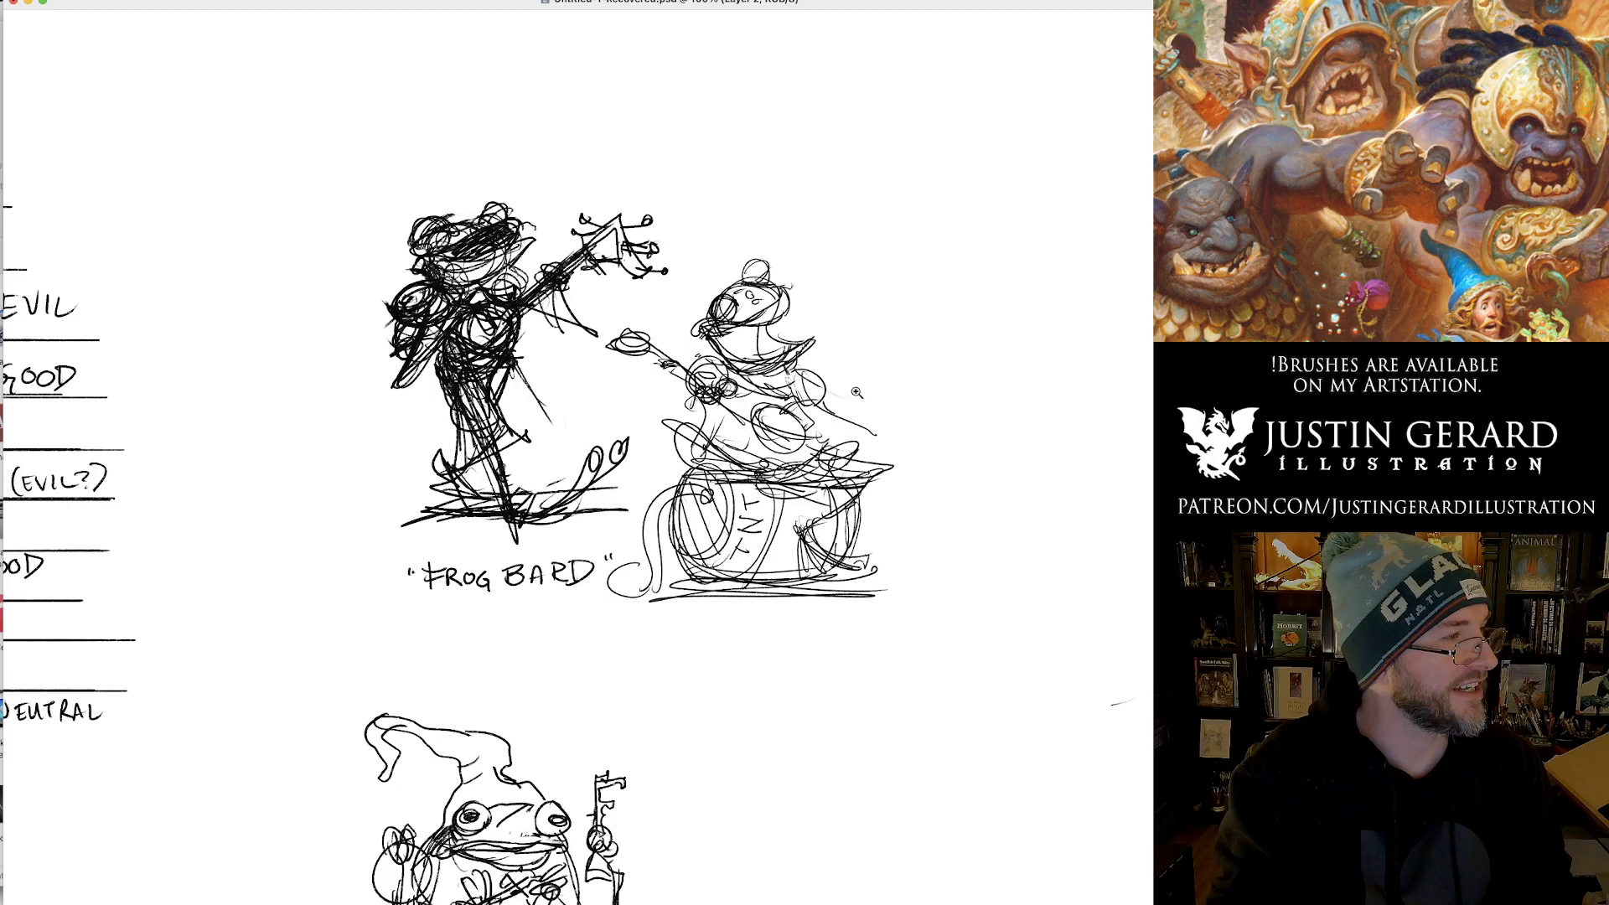
pyautogui.click(852, 393)
pyautogui.moveTo(854, 388); pyautogui.dragTo(803, 375)
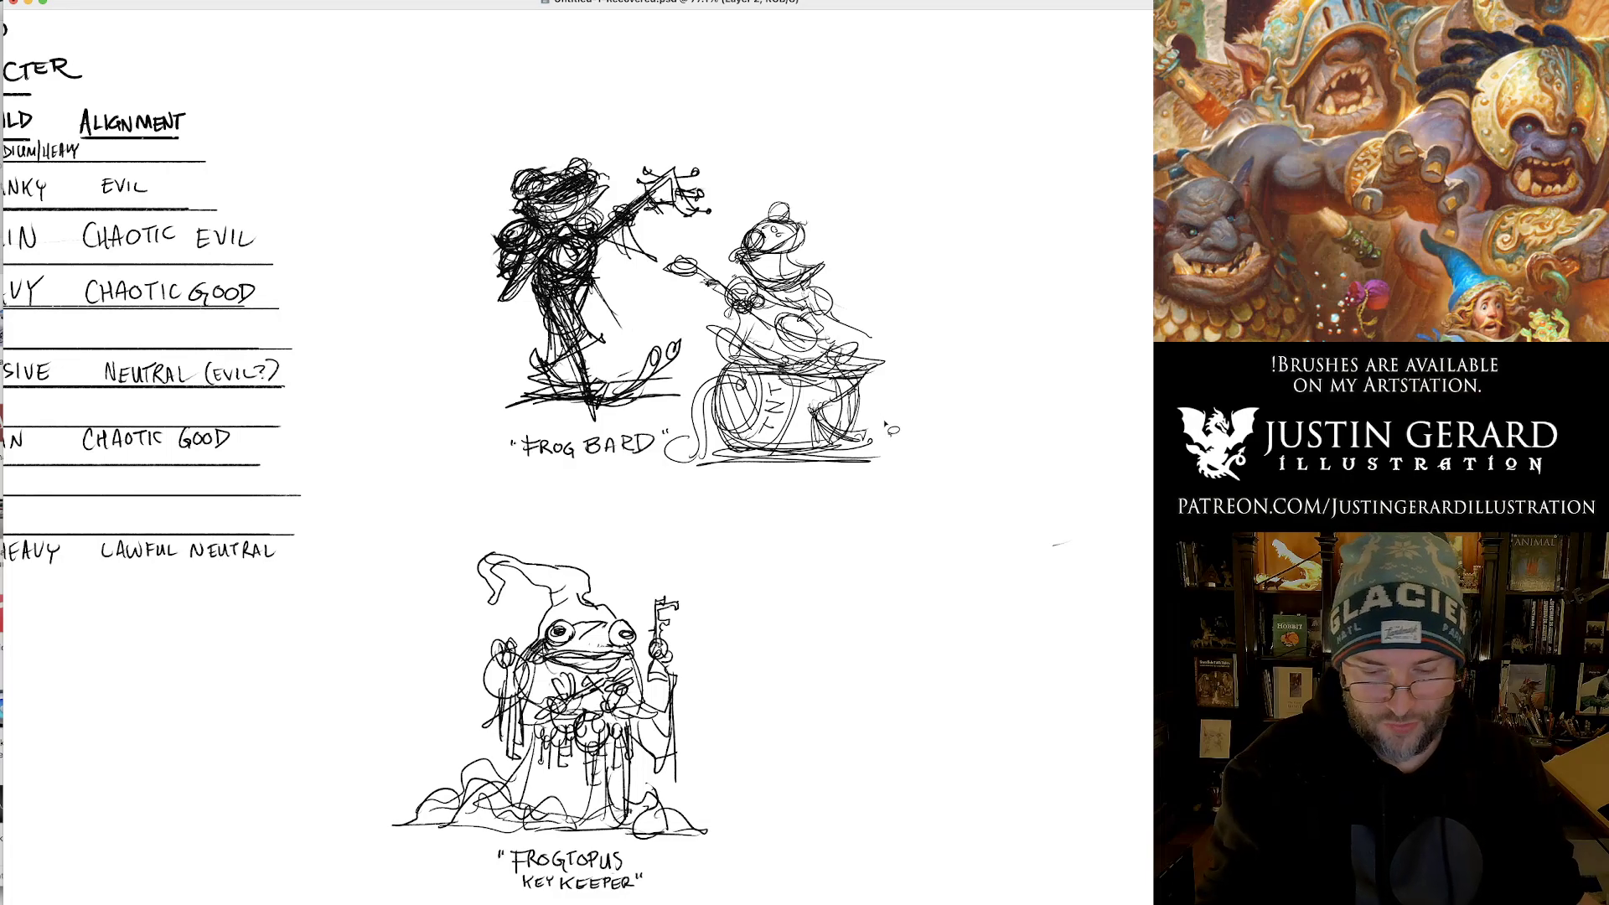
pyautogui.moveTo(891, 428); pyautogui.dragTo(864, 424)
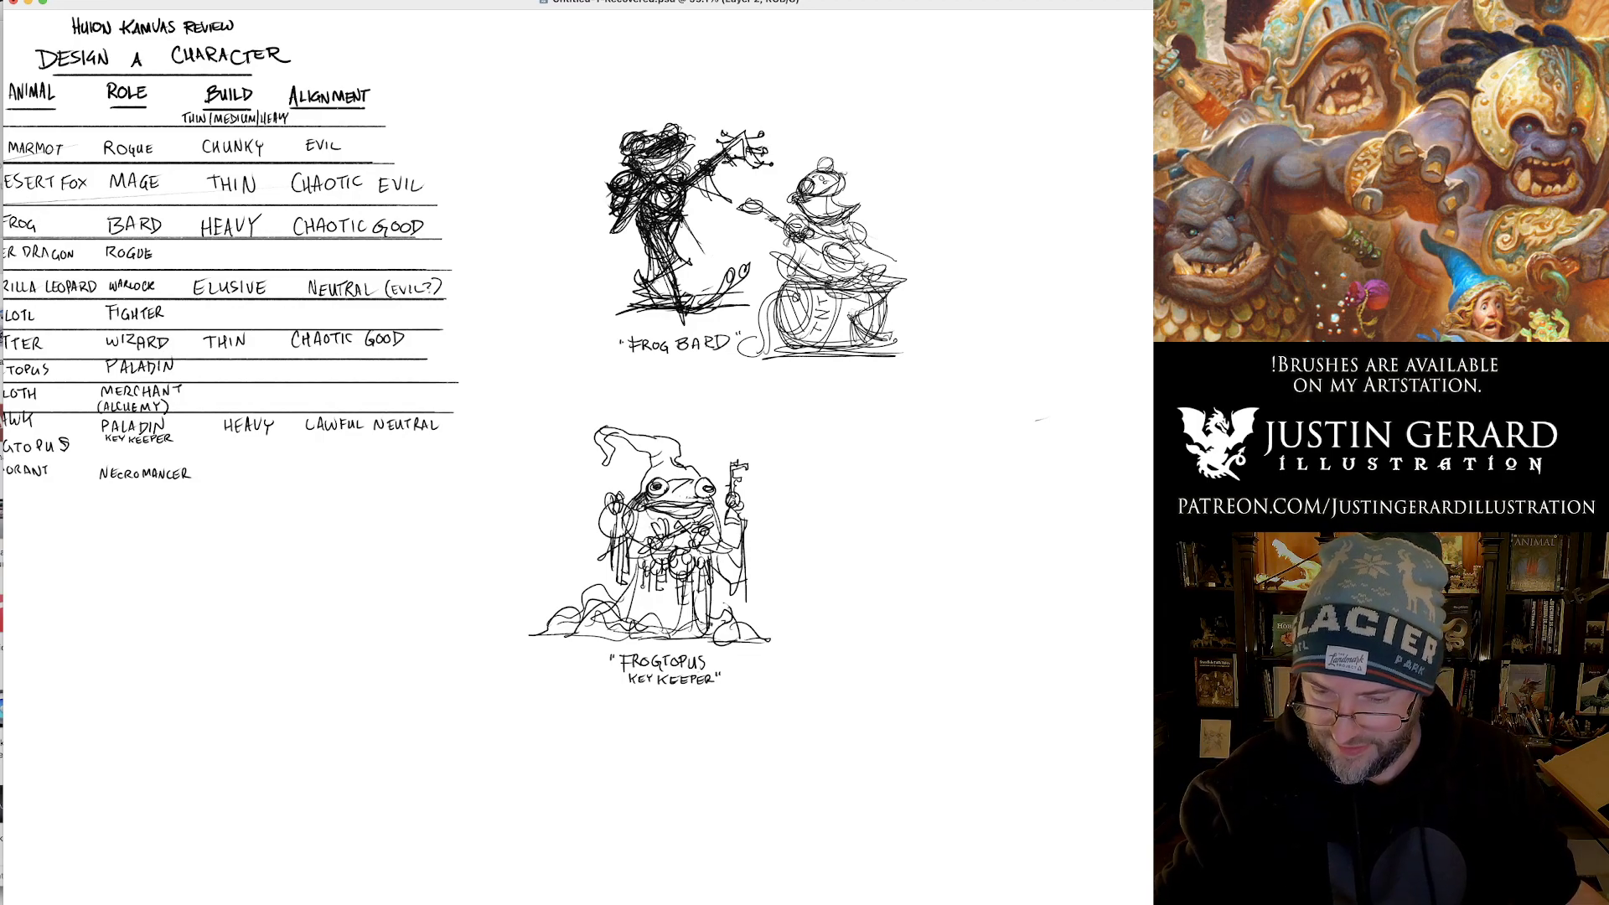
pyautogui.moveTo(830, 150)
pyautogui.mouseDown()
pyautogui.moveTo(767, 193)
pyautogui.moveTo(741, 239)
pyautogui.moveTo(771, 306)
pyautogui.moveTo(750, 337)
pyautogui.moveTo(880, 392)
pyautogui.moveTo(909, 164)
pyautogui.moveTo(855, 130)
pyautogui.mouseUp()
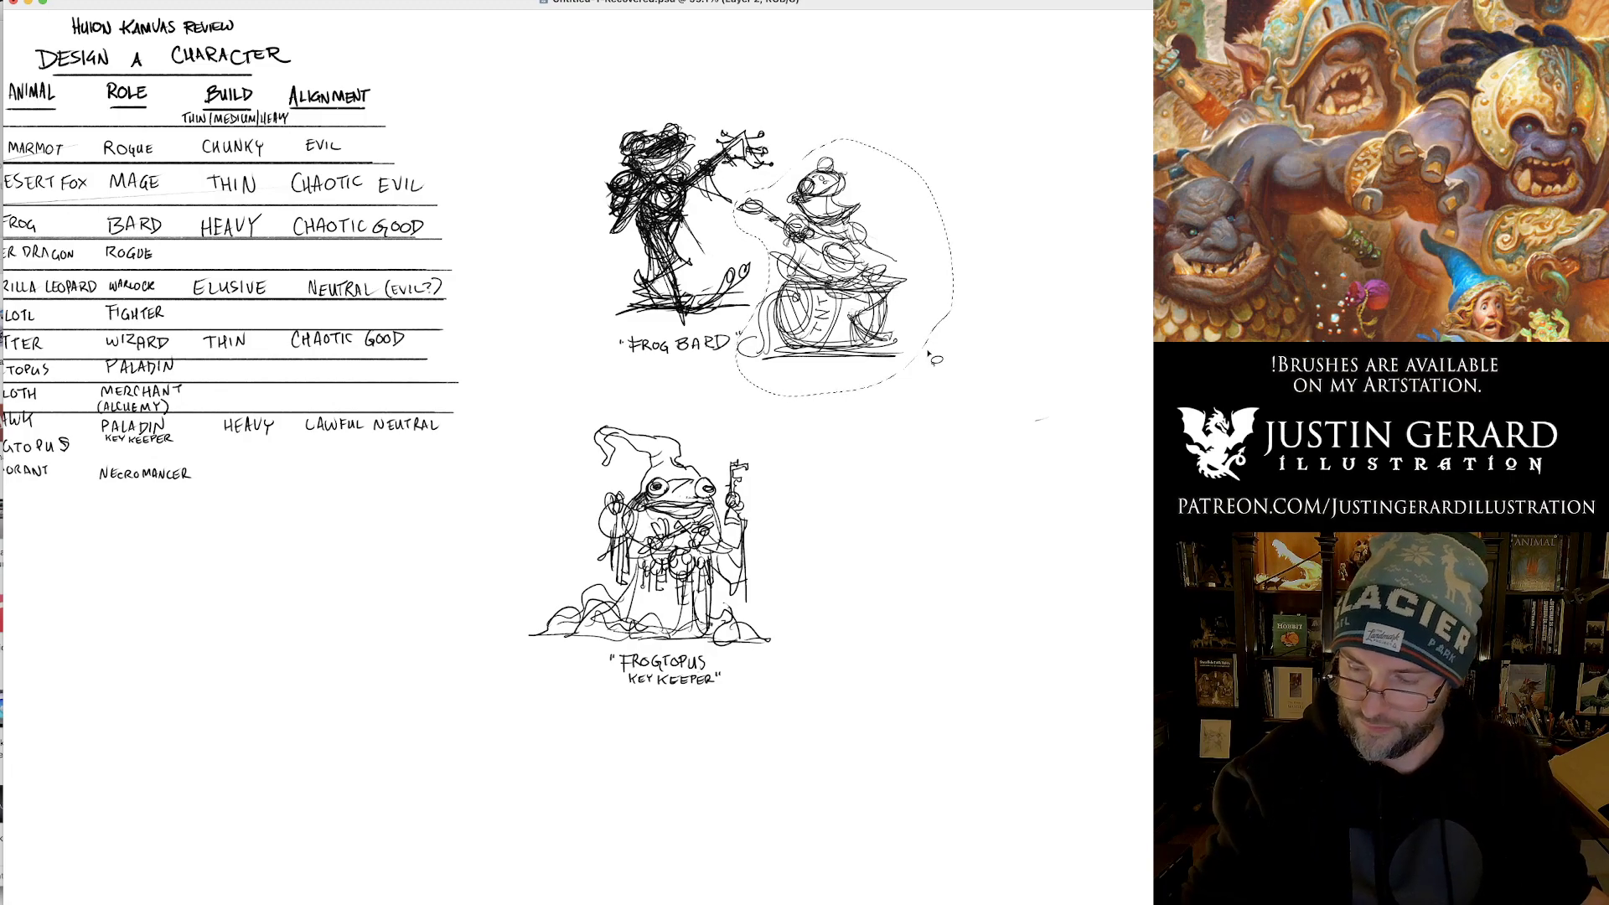
pyautogui.click(879, 450)
pyautogui.press('super+v')
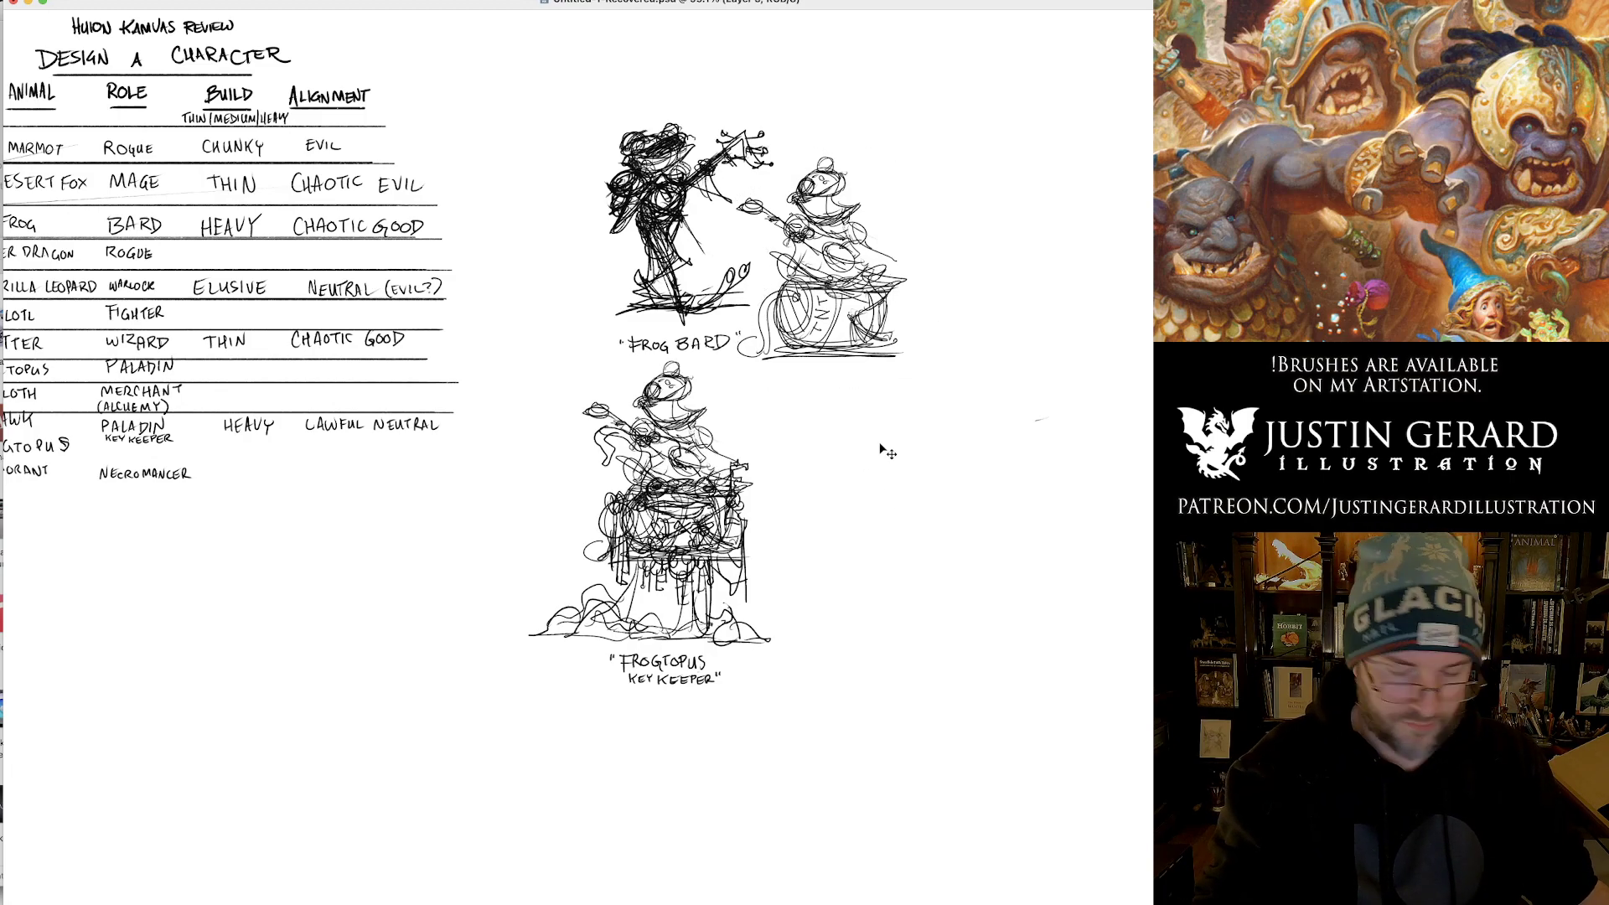
pyautogui.moveTo(660, 427); pyautogui.dragTo(939, 464)
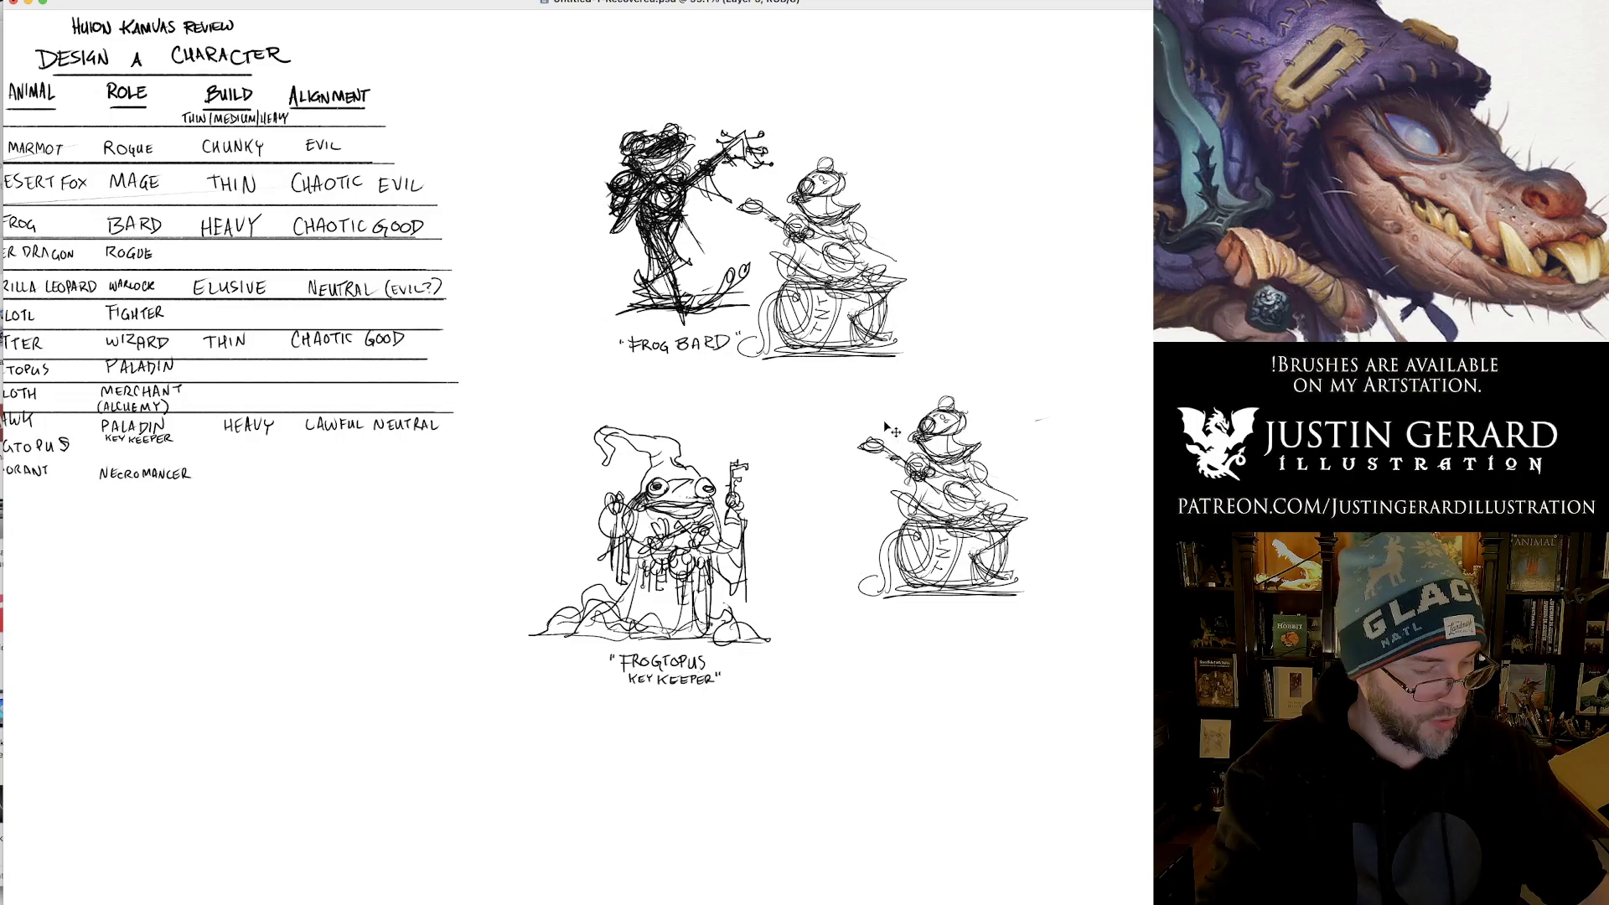
pyautogui.press('super+e')
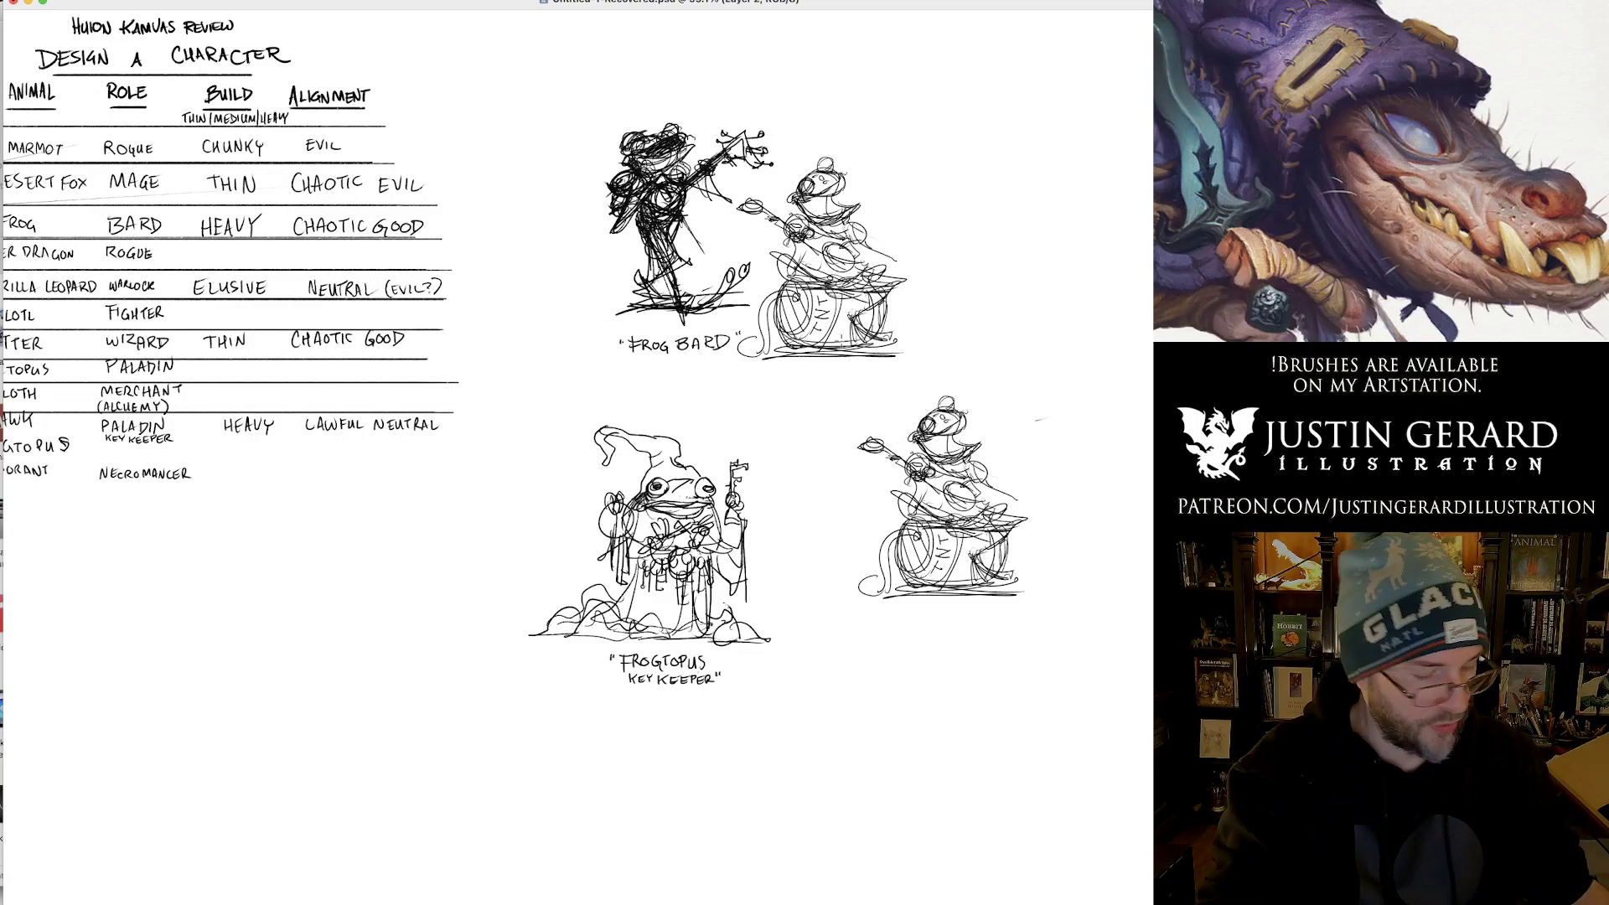
pyautogui.moveTo(888, 331); pyautogui.dragTo(677, 540)
pyautogui.press('super+z')
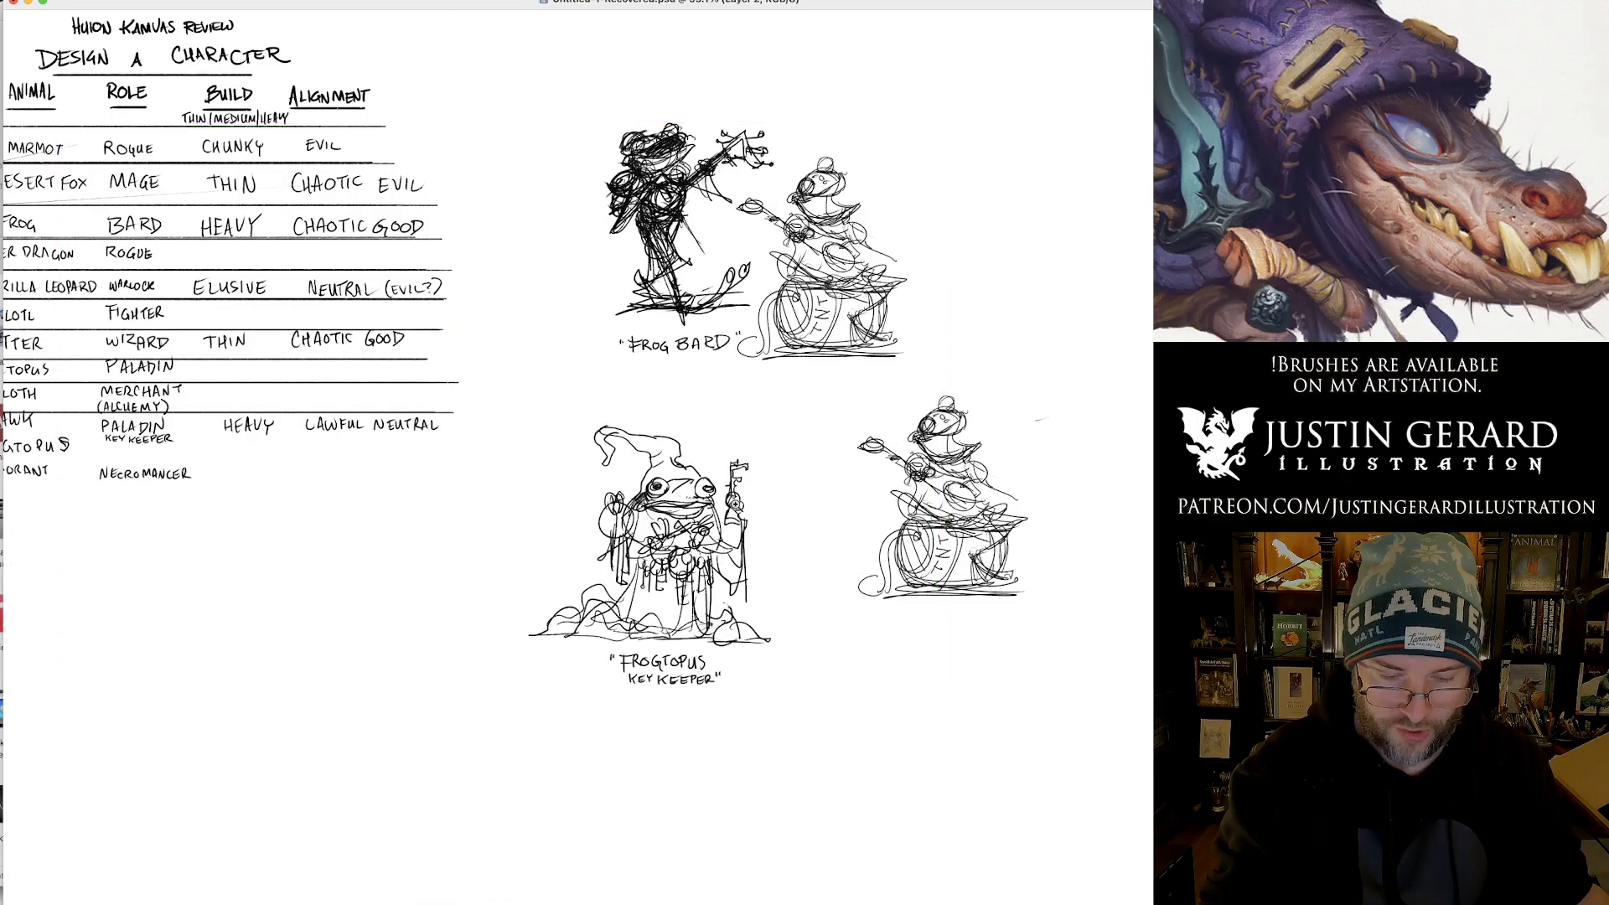
pyautogui.scroll(-3, 799, 463)
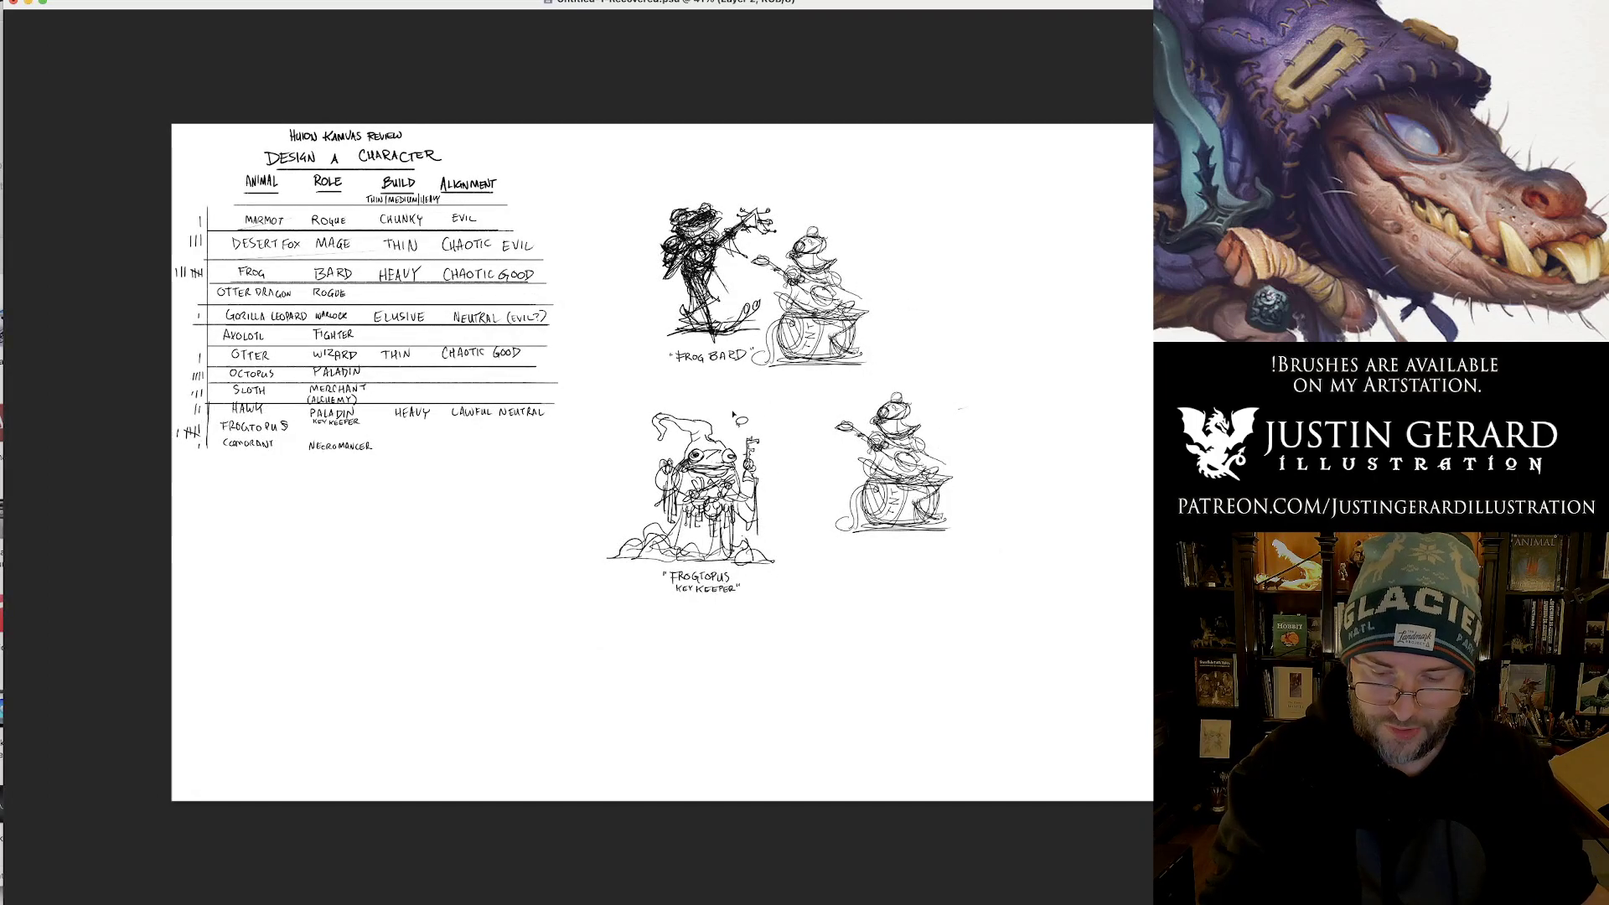
# Move the Frogtopus Key Keeper and Frog Bard thumbnails with their labels side by side beneath the handwritten table.
pyautogui.moveTo(740, 419)
pyautogui.mouseDown()
pyautogui.moveTo(642, 422)
pyautogui.moveTo(777, 614)
pyautogui.moveTo(762, 406)
pyautogui.moveTo(519, 465)
pyautogui.moveTo(351, 459)
pyautogui.mouseUp()
pyautogui.moveTo(323, 548); pyautogui.dragTo(324, 546)
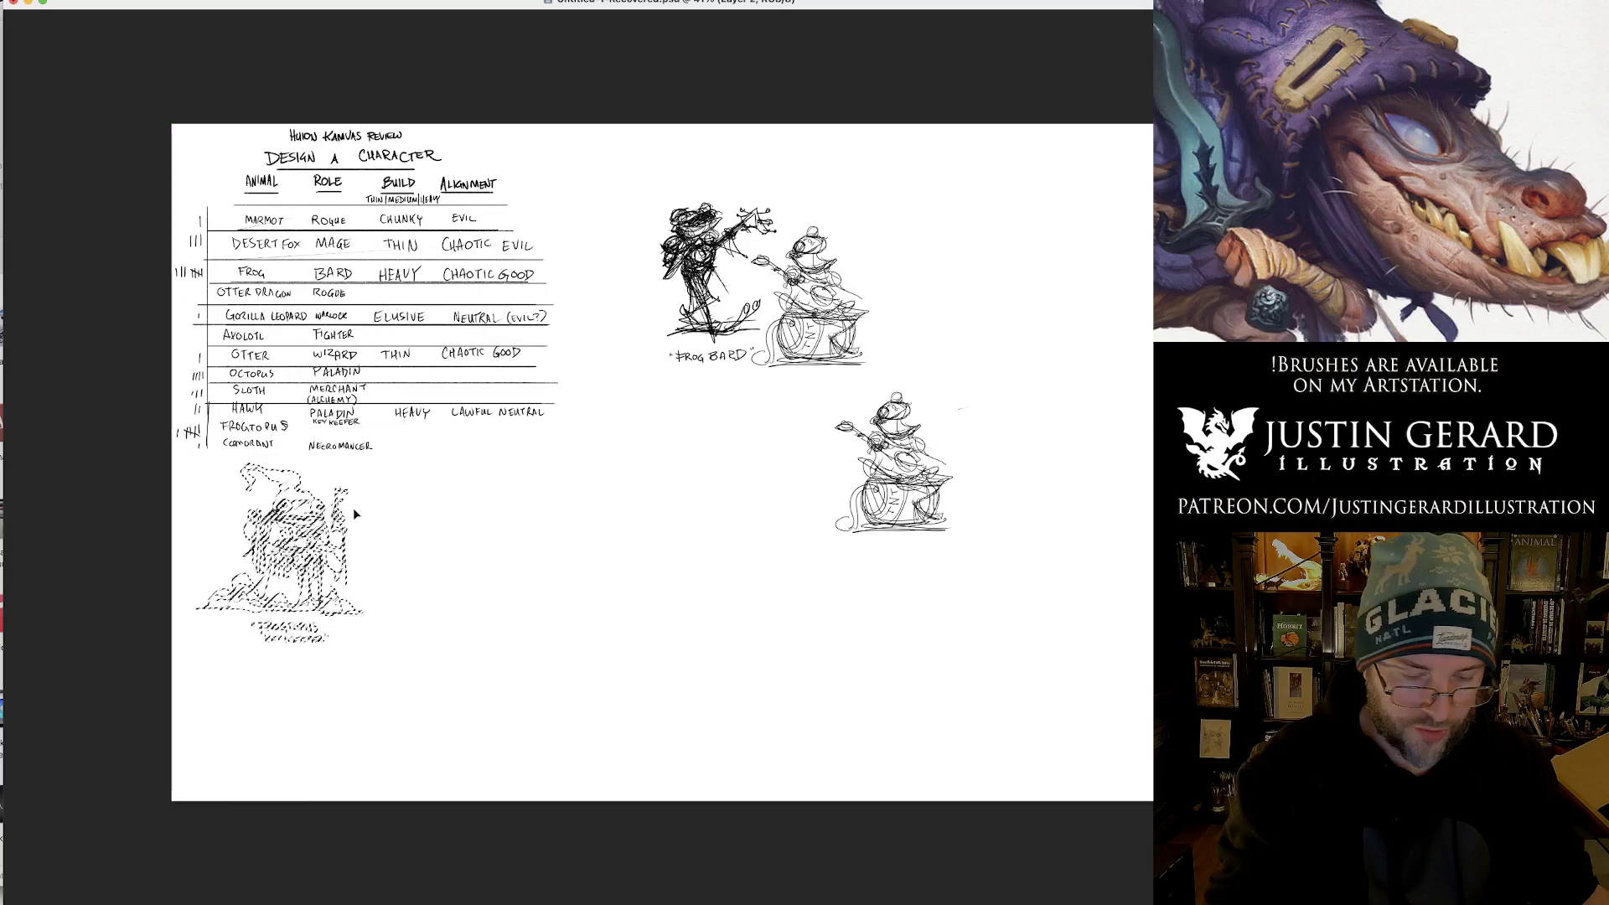
pyautogui.moveTo(788, 186)
pyautogui.mouseDown()
pyautogui.moveTo(682, 198)
pyautogui.moveTo(645, 320)
pyautogui.moveTo(737, 385)
pyautogui.moveTo(896, 361)
pyautogui.moveTo(847, 189)
pyautogui.mouseUp()
pyautogui.moveTo(813, 248)
pyautogui.mouseDown()
pyautogui.moveTo(776, 356)
pyautogui.moveTo(535, 585)
pyautogui.moveTo(533, 524)
pyautogui.mouseUp()
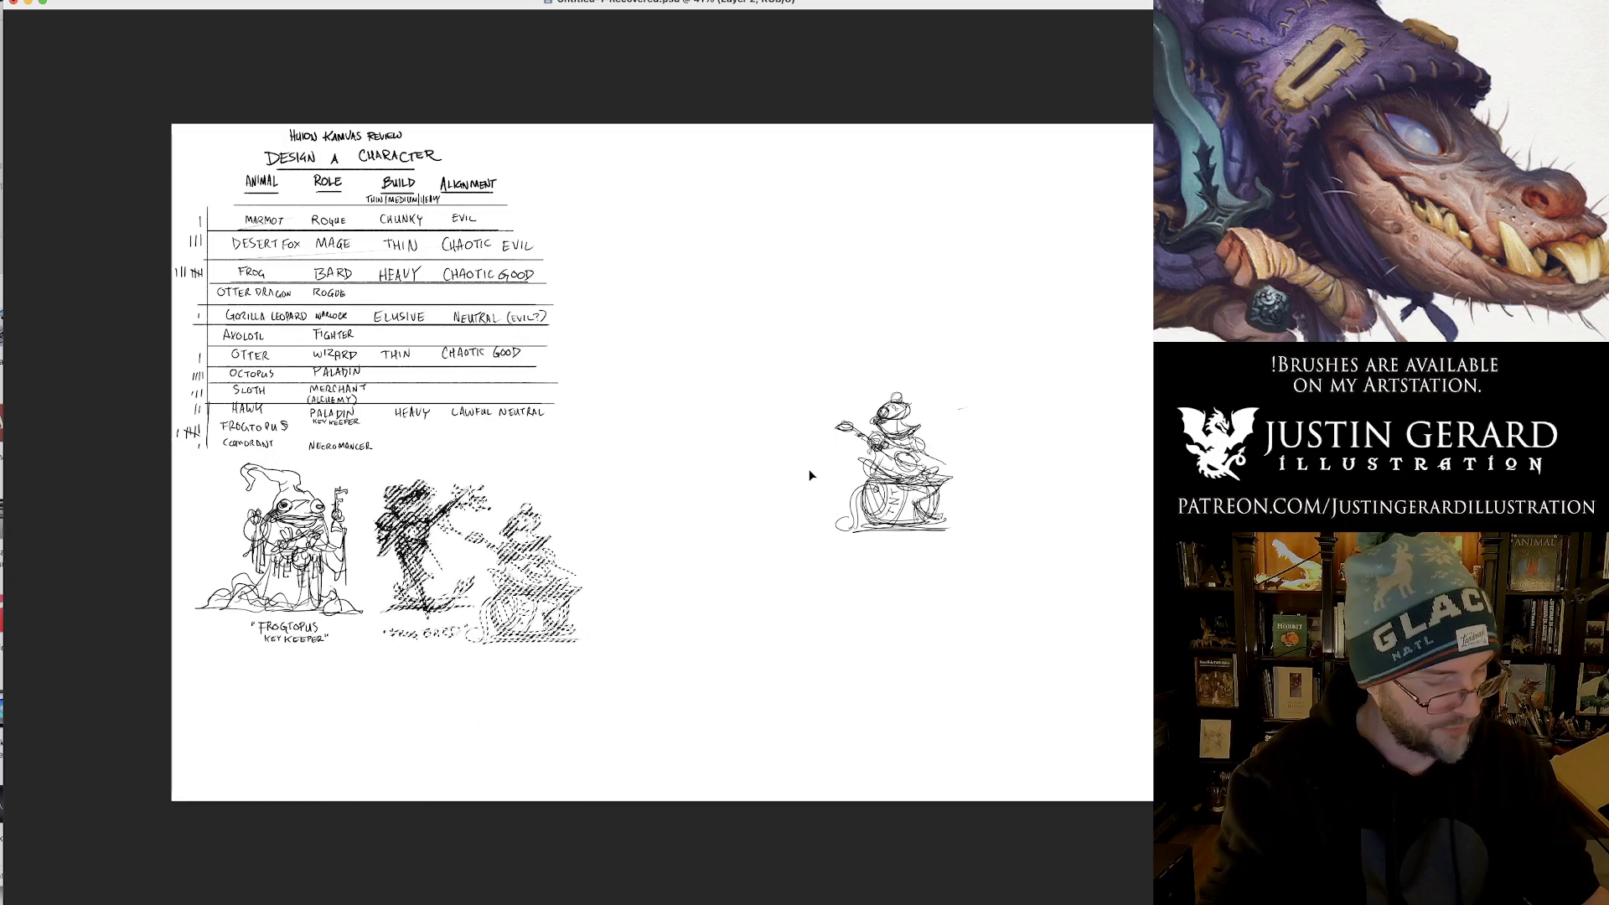
pyautogui.hotkey('ctrl', 'd')
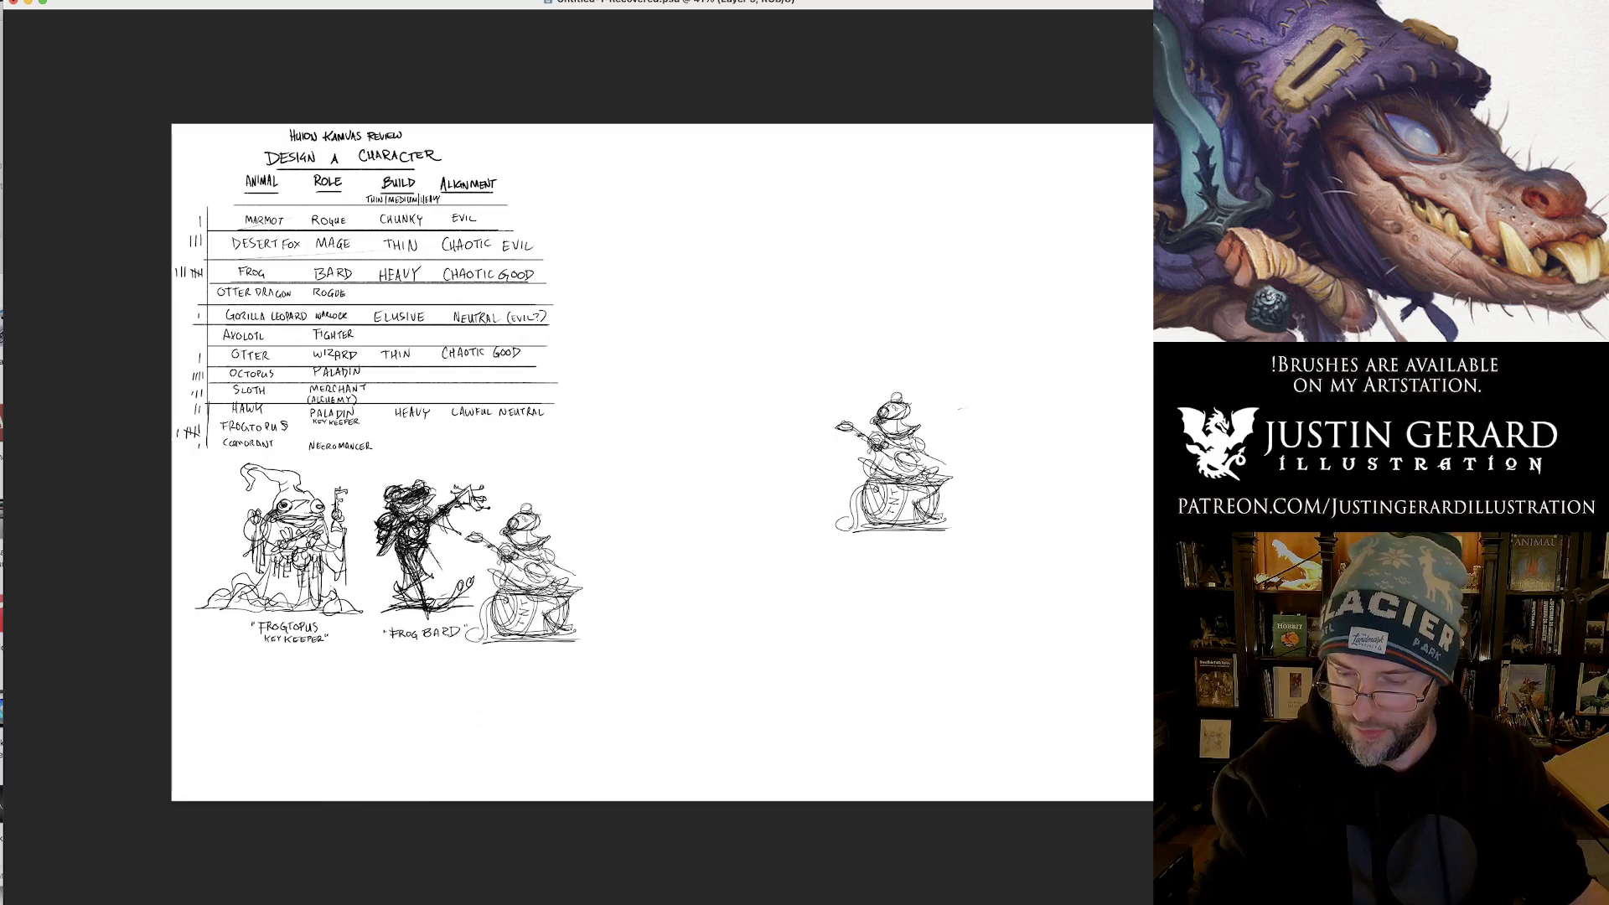
# Enlarge the remaining barrel-riding frog copy to fill most of the empty area beside the table.
pyautogui.hotkey('ctrl', 't')
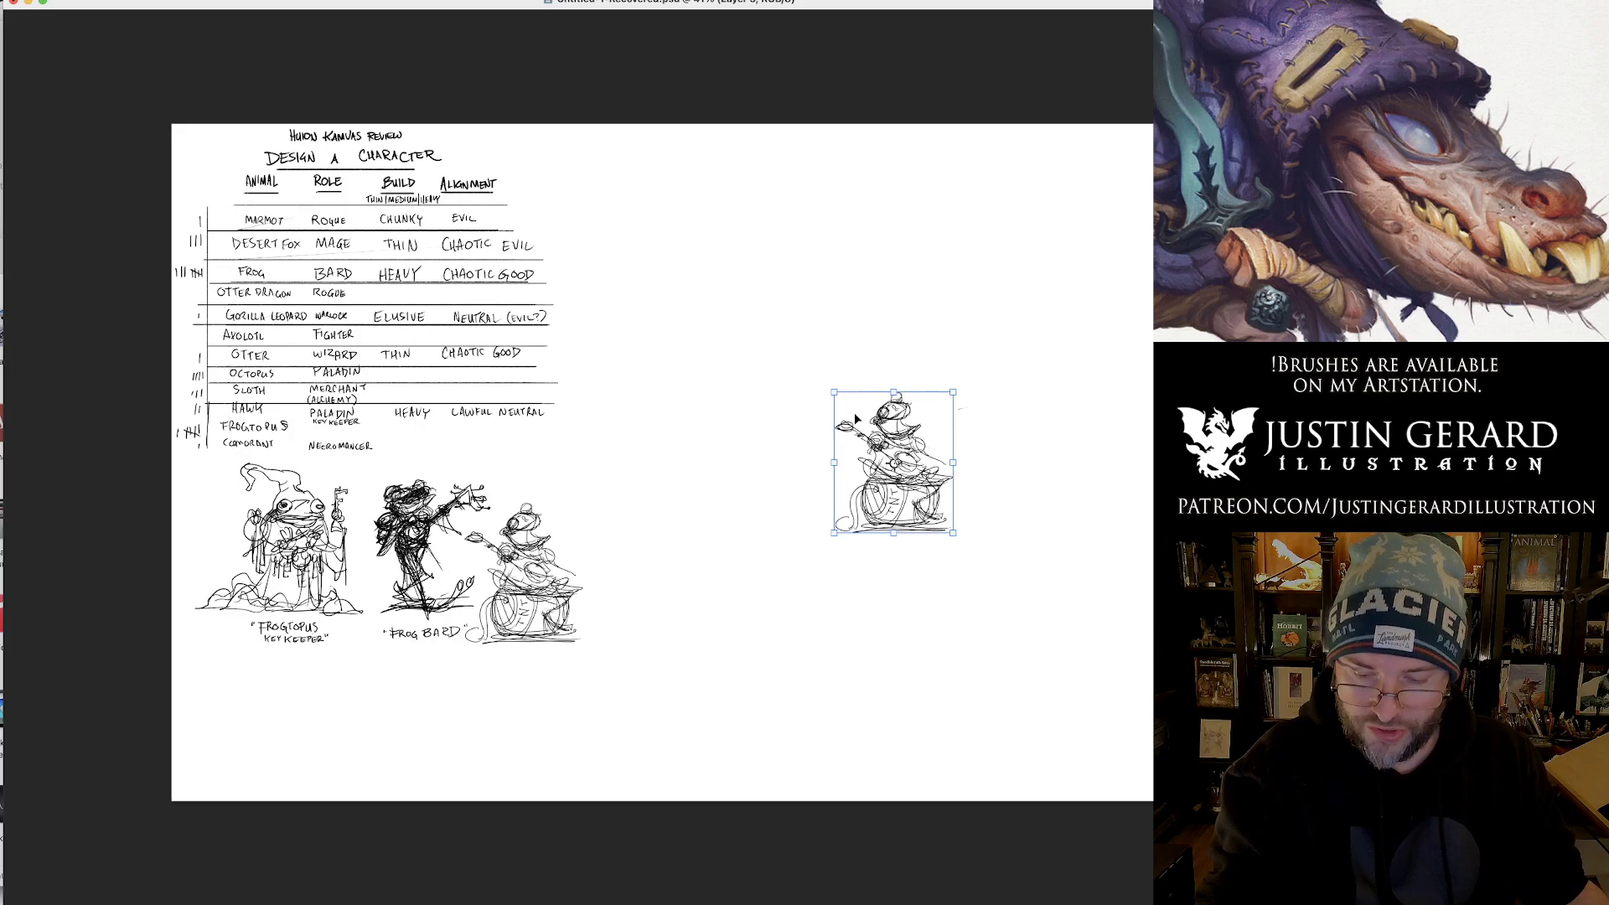
pyautogui.moveTo(831, 390); pyautogui.dragTo(653, 180)
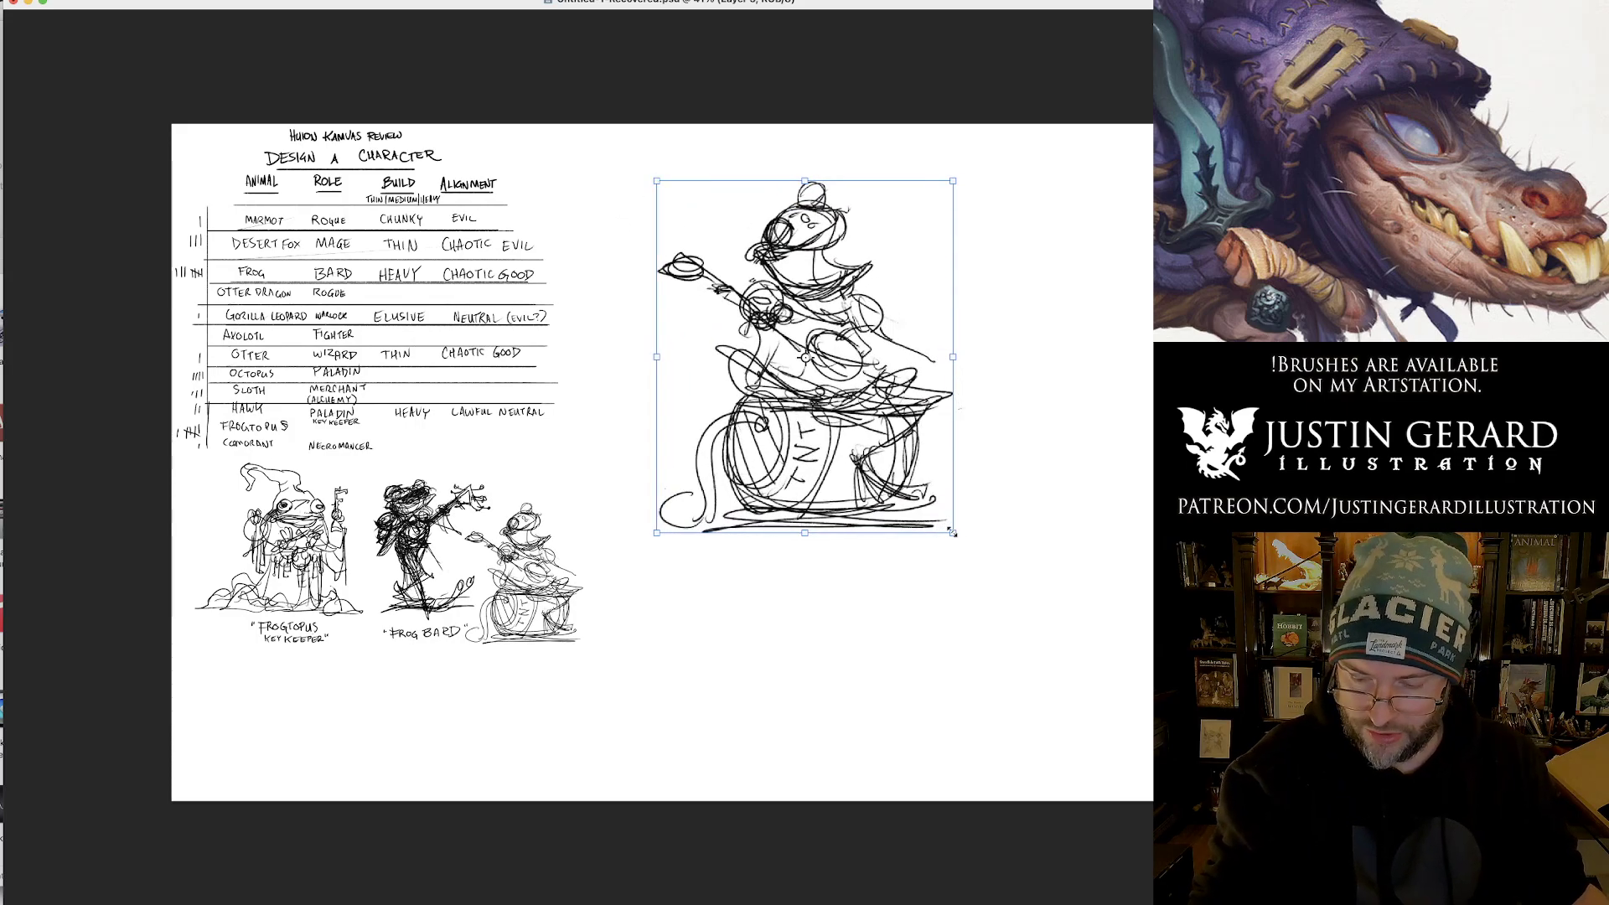
pyautogui.moveTo(953, 533); pyautogui.dragTo(1110, 686)
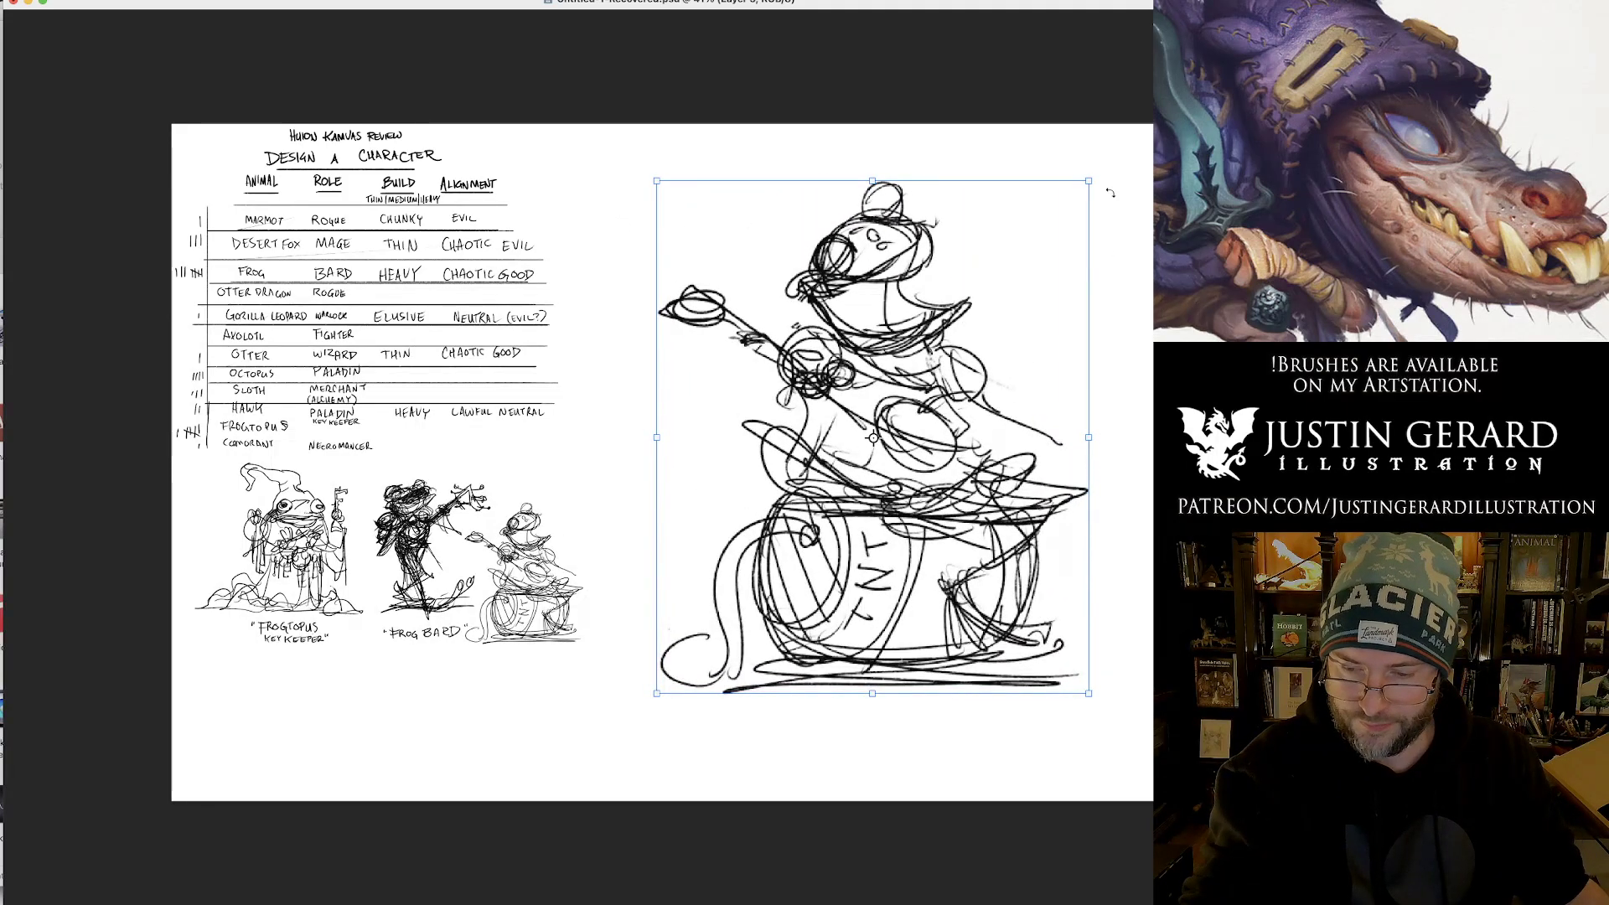
pyautogui.moveTo(1088, 180); pyautogui.dragTo(1005, 280)
pyautogui.moveTo(915, 416); pyautogui.dragTo(883, 353)
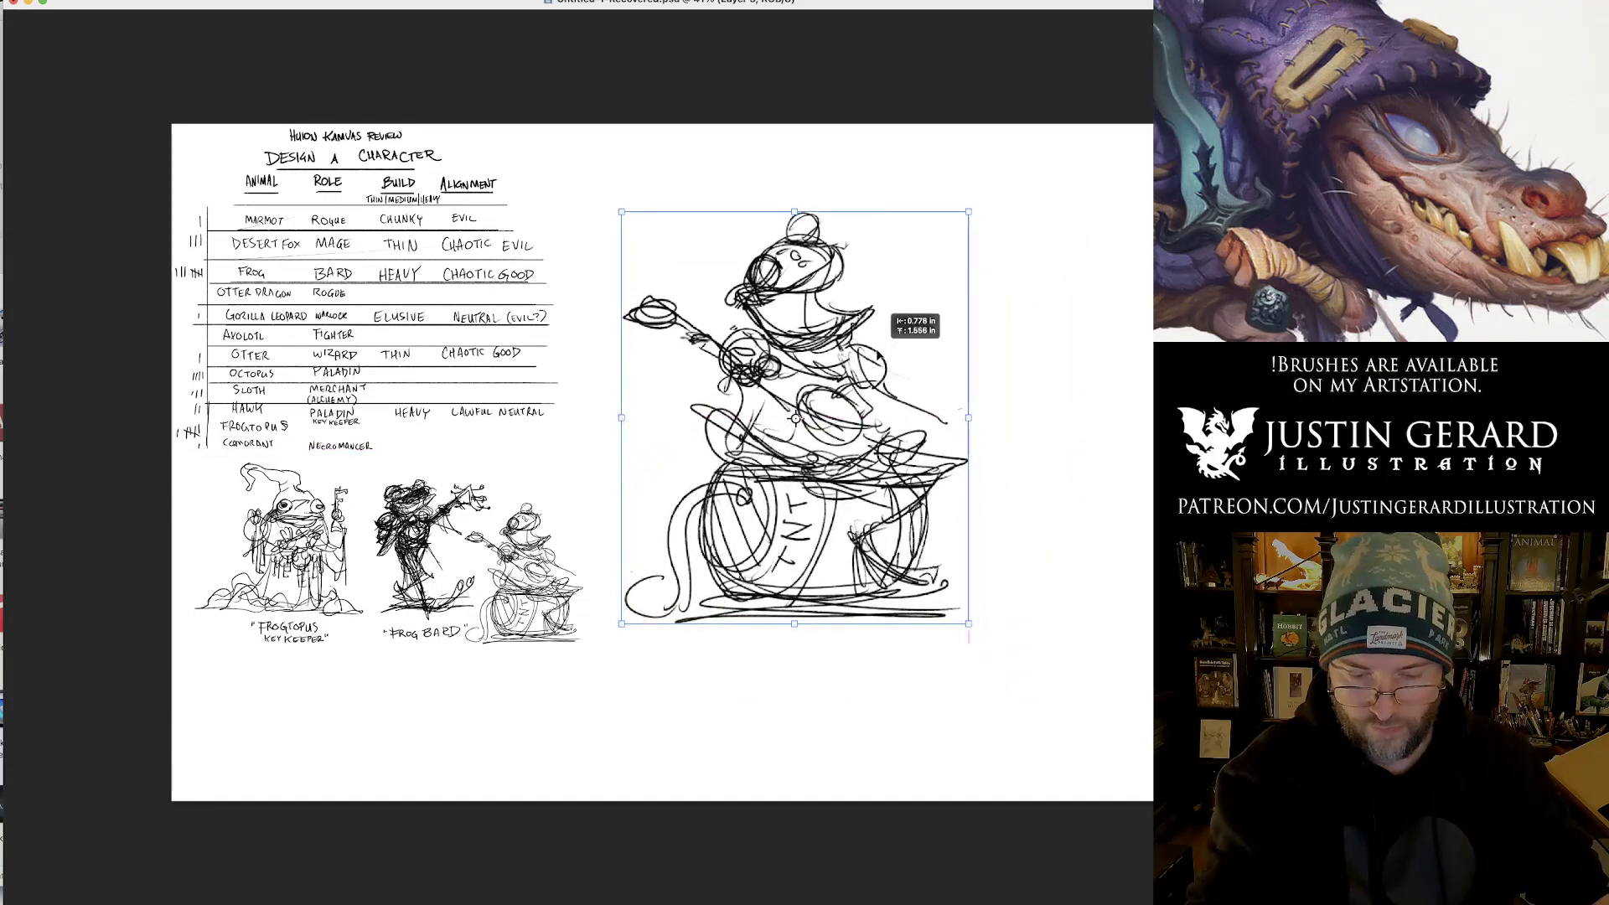
pyautogui.press('Return')
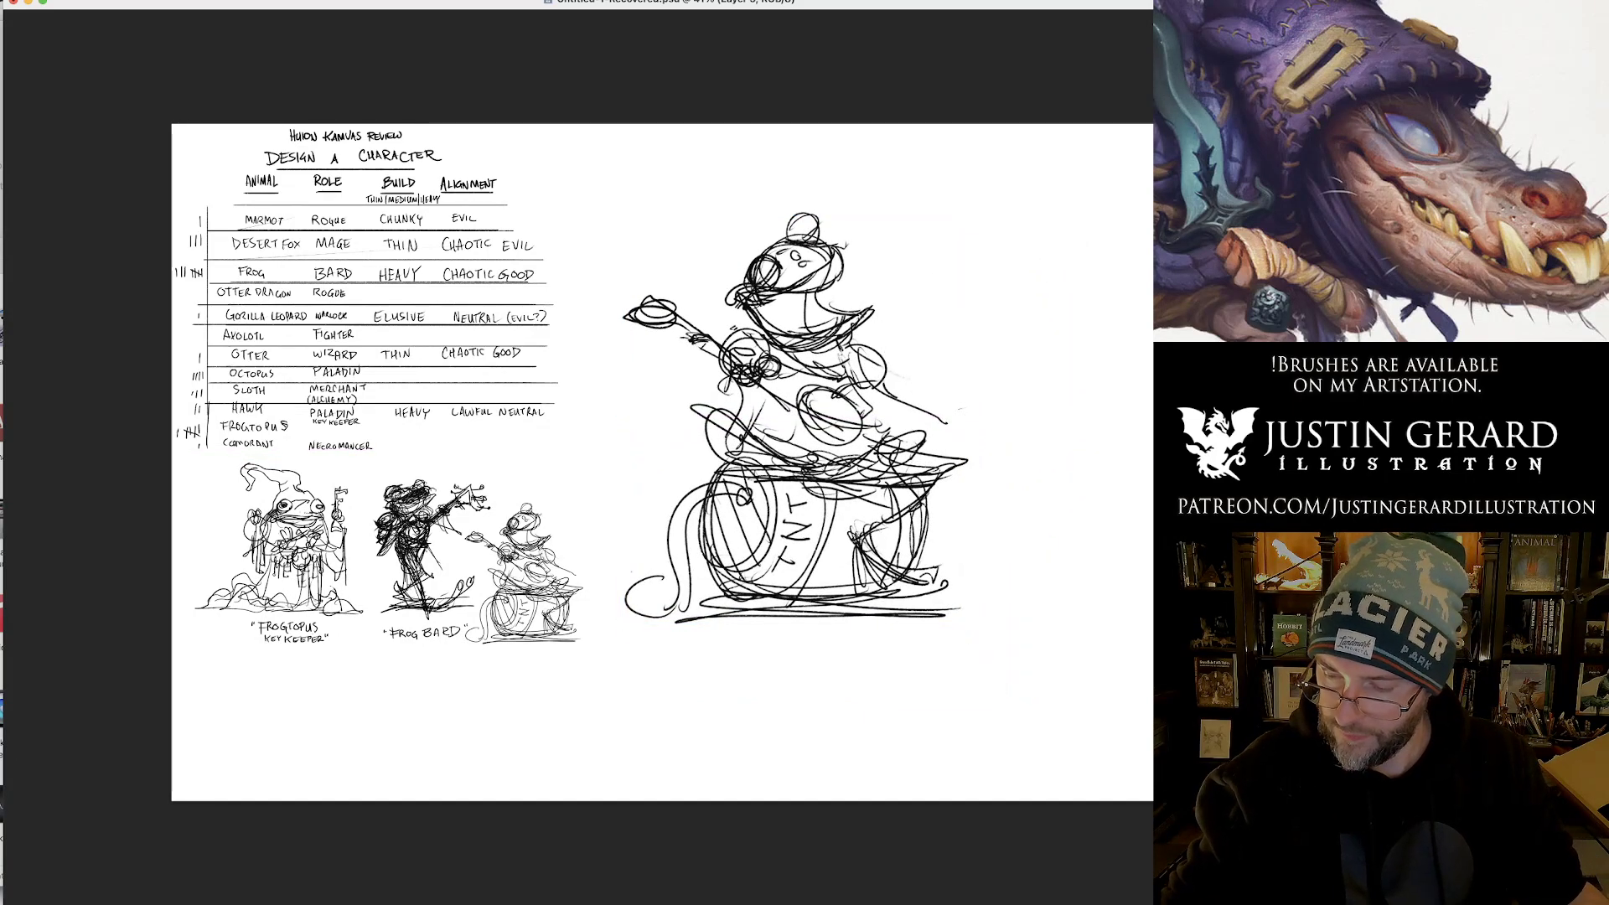
# Fade the enlarged frog sketch to 20% opacity and add a new layer for the refined line work.
pyautogui.press('2')
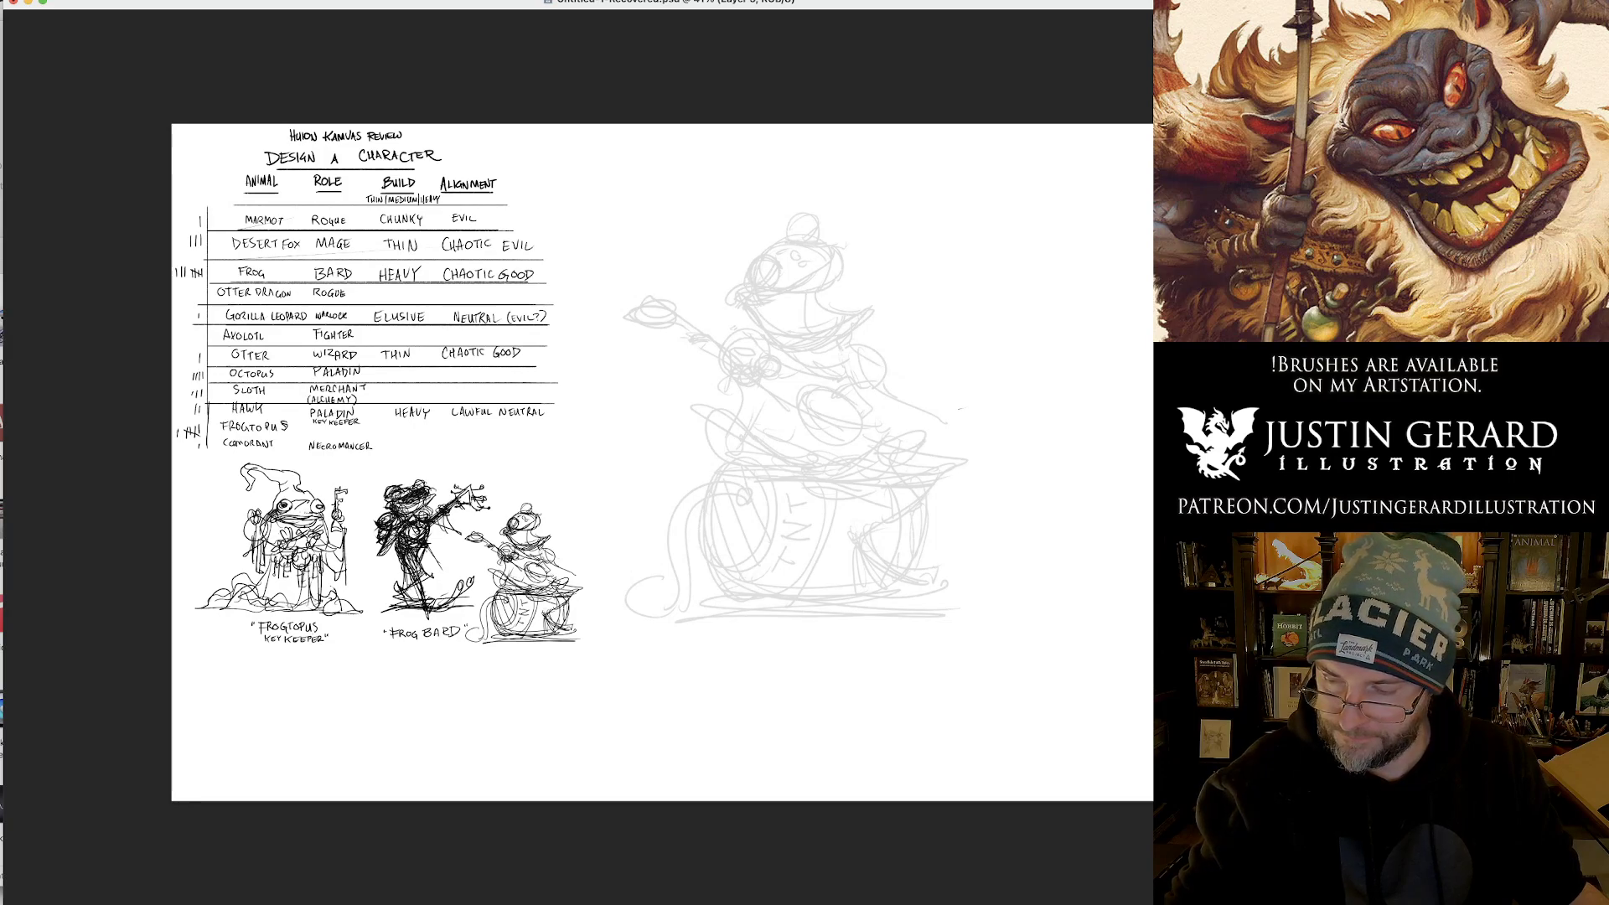
pyautogui.press('super+shift+alt+n')
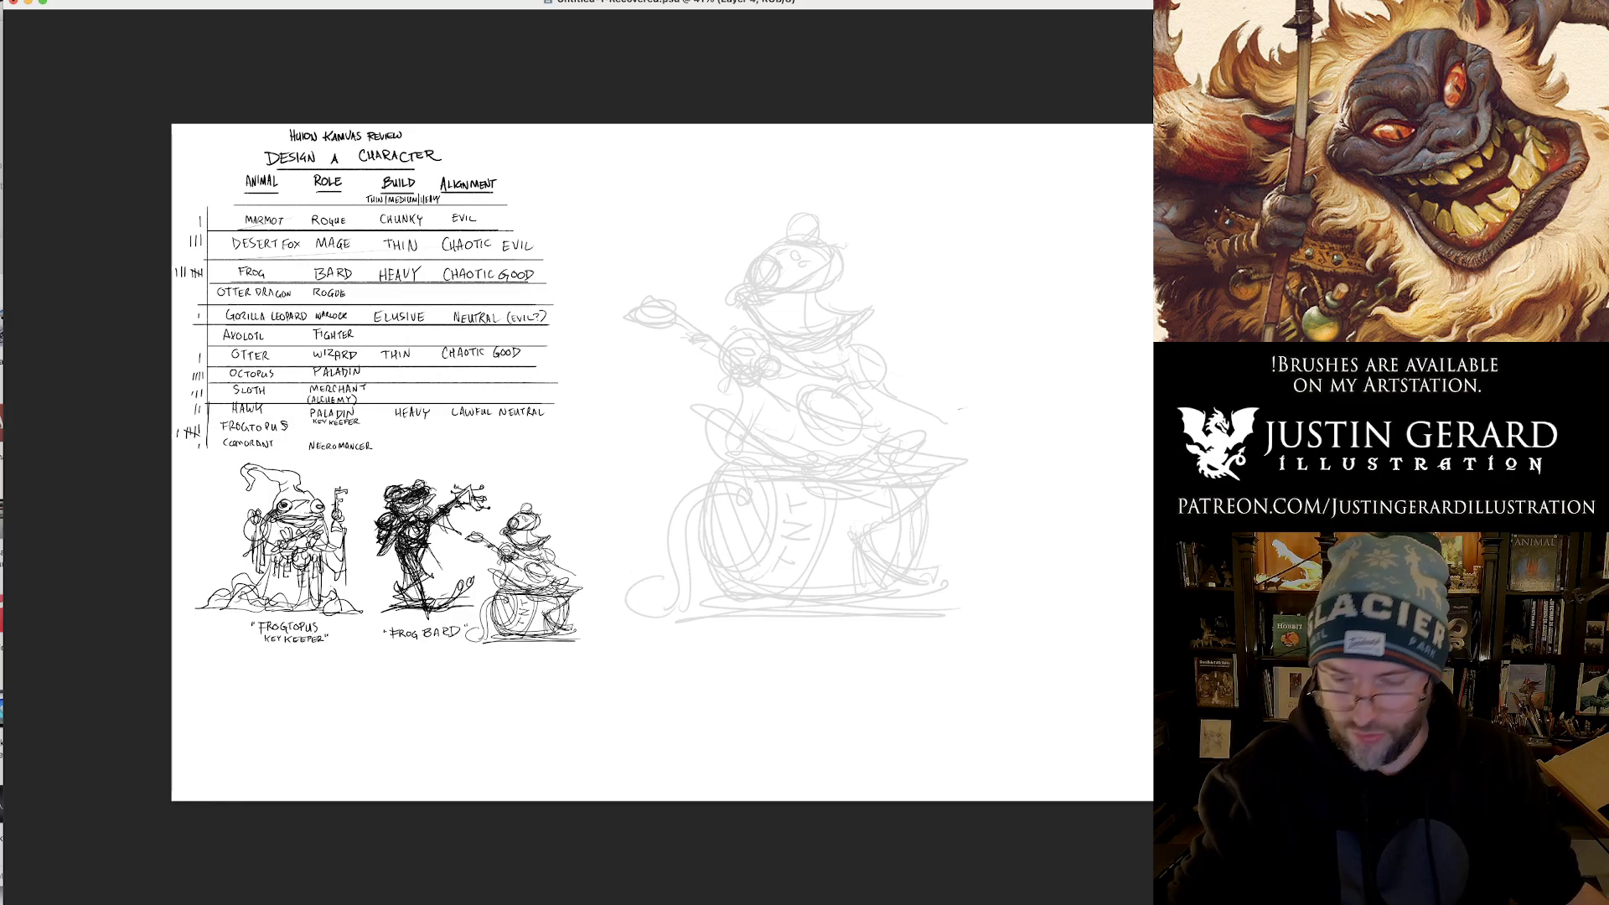
pyautogui.press('z')
pyautogui.click(854, 331)
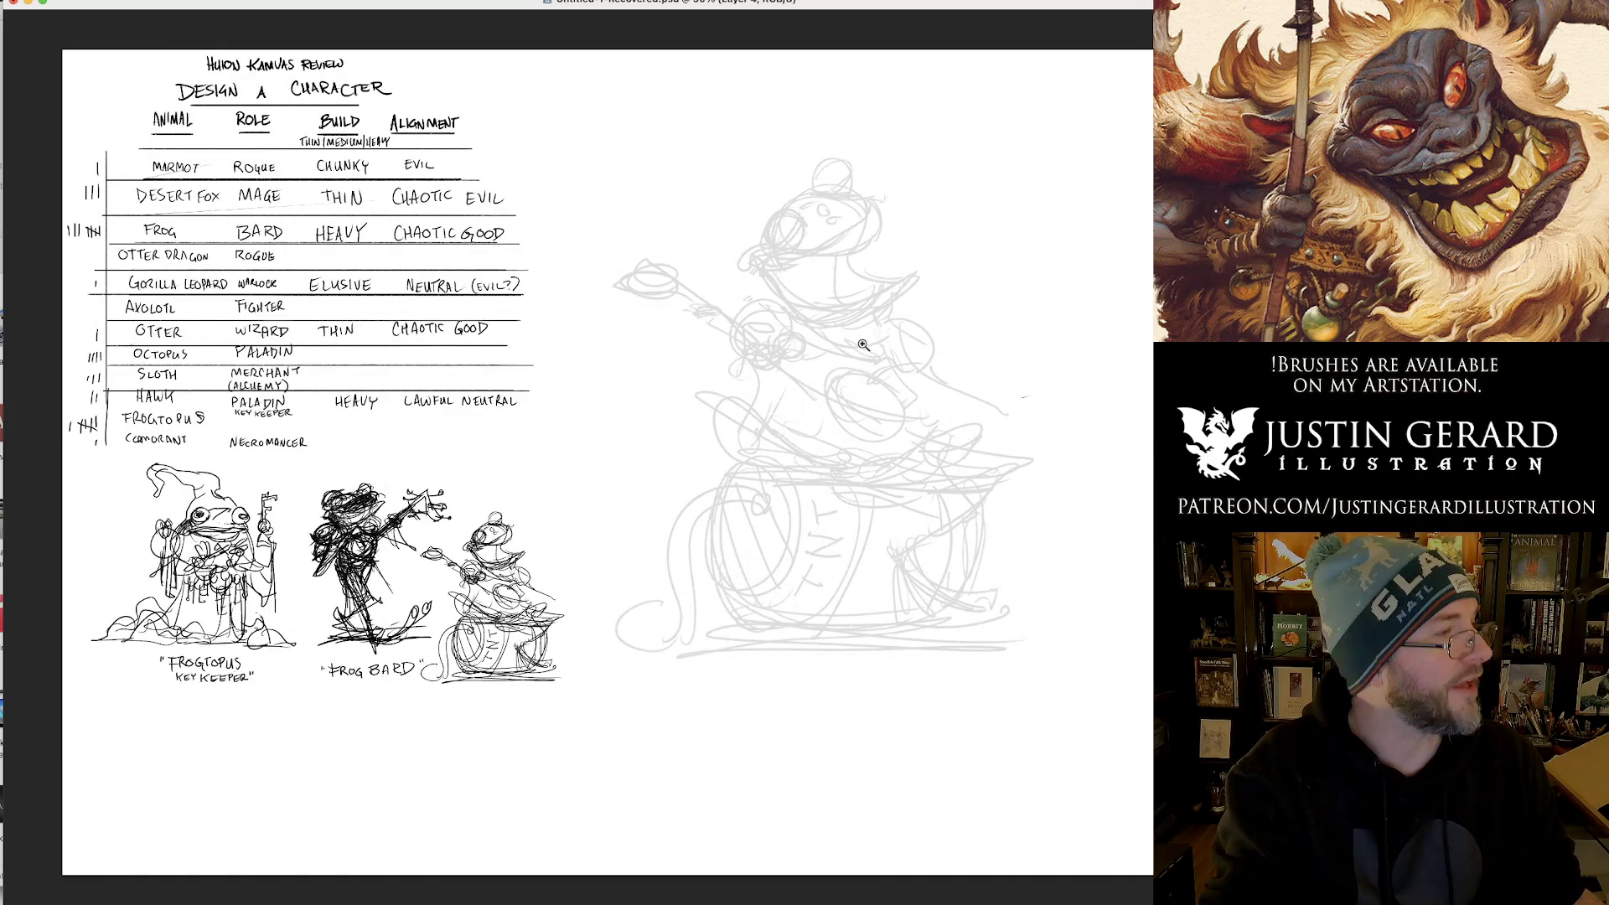
pyautogui.click(864, 345)
pyautogui.moveTo(863, 346); pyautogui.dragTo(794, 321)
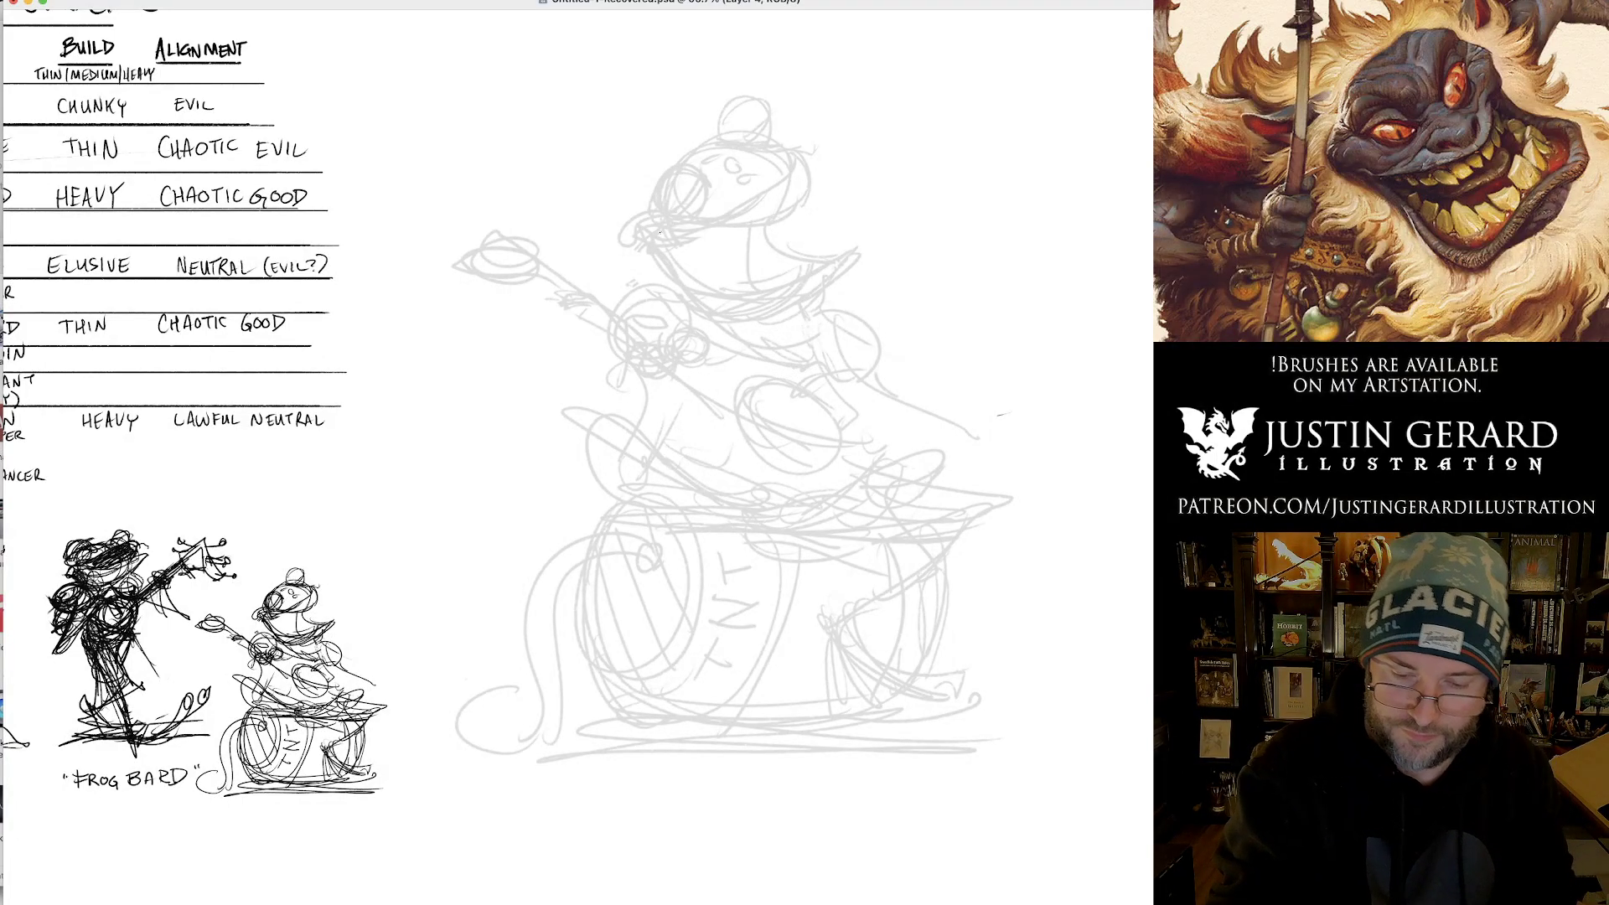
# Trace the frog's upper lip, snout and the back of its head over the faded sketch.
pyautogui.moveTo(650, 234); pyautogui.dragTo(664, 230)
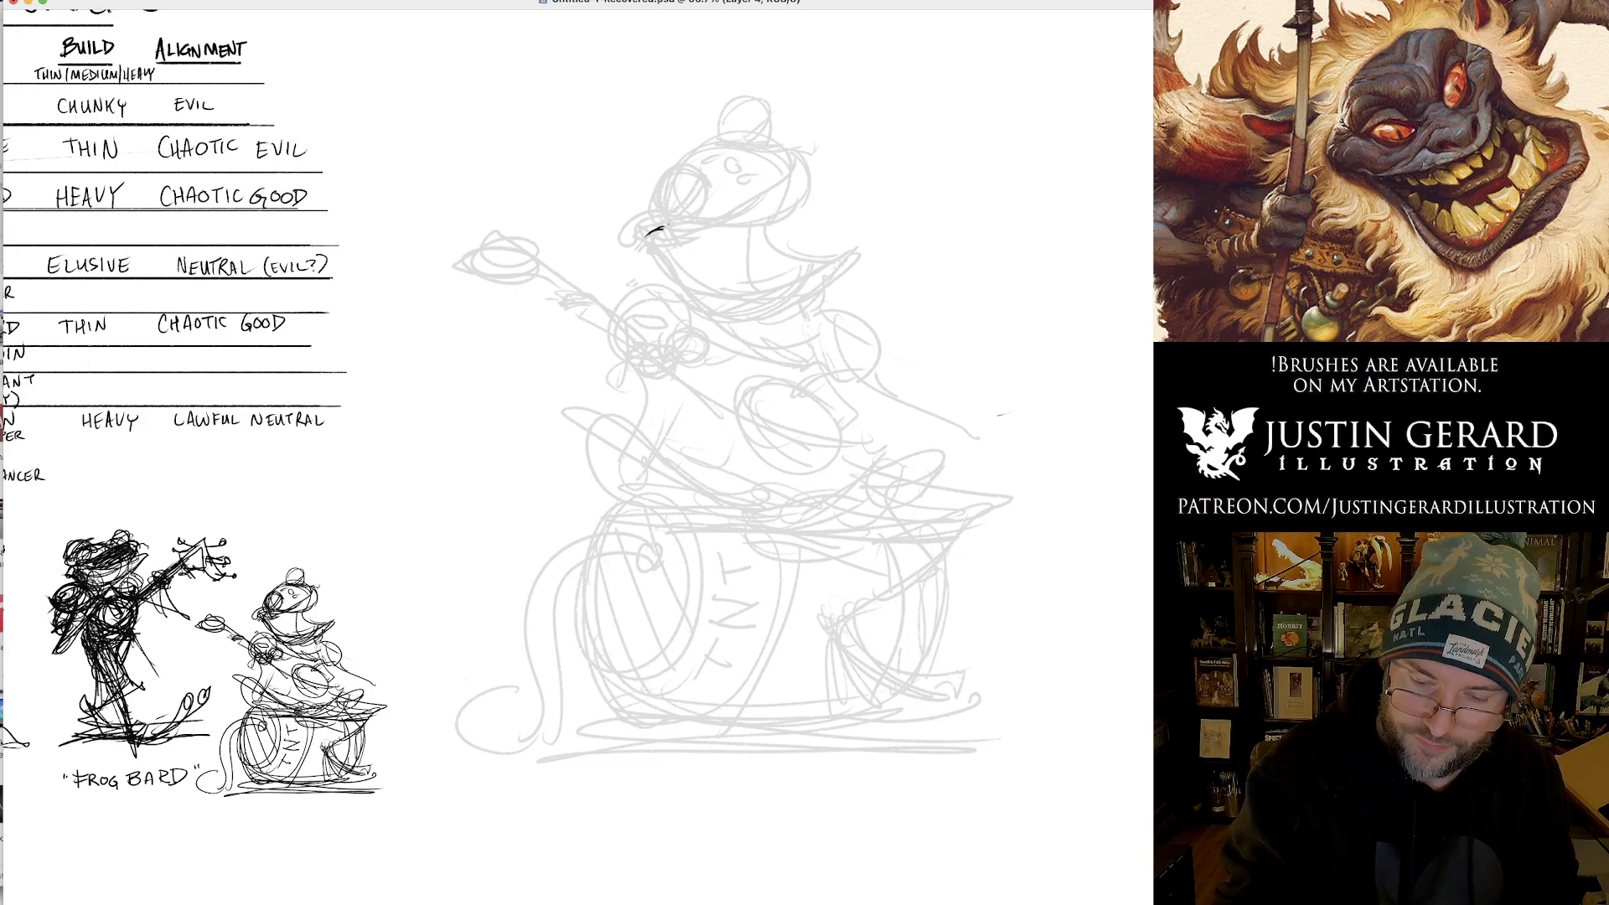
pyautogui.moveTo(674, 229)
pyautogui.mouseDown()
pyautogui.moveTo(764, 233)
pyautogui.moveTo(796, 214)
pyautogui.moveTo(801, 140)
pyautogui.moveTo(809, 152)
pyautogui.moveTo(788, 144)
pyautogui.mouseUp()
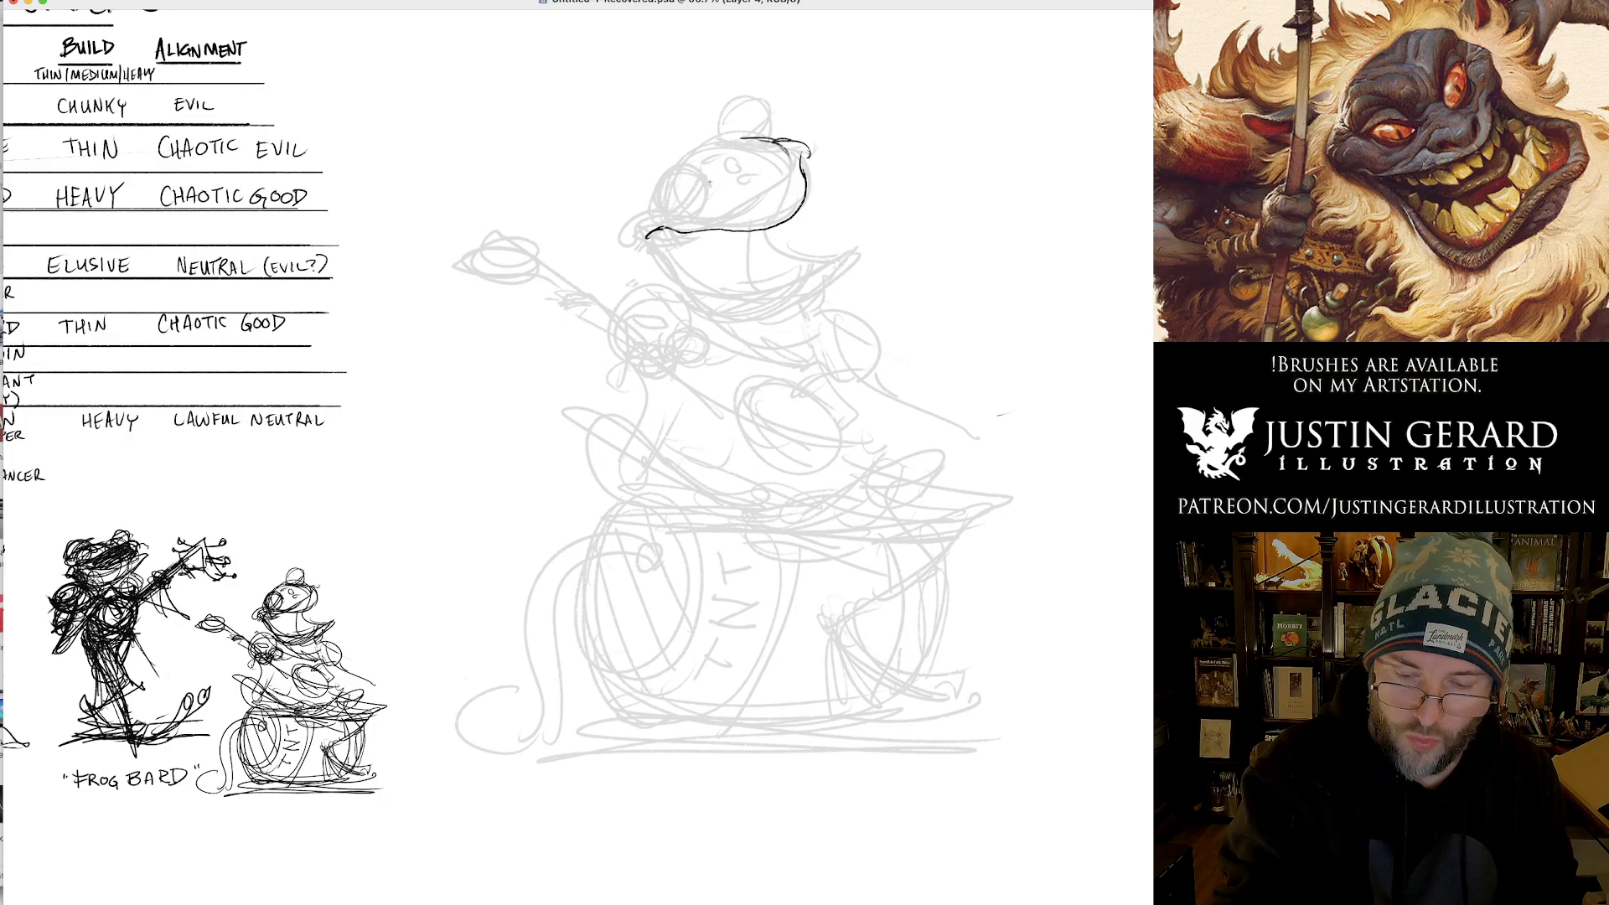
pyautogui.moveTo(707, 209)
pyautogui.mouseDown()
pyautogui.moveTo(627, 233)
pyautogui.moveTo(633, 249)
pyautogui.moveTo(673, 249)
pyautogui.moveTo(664, 262)
pyautogui.moveTo(668, 237)
pyautogui.moveTo(701, 282)
pyautogui.mouseUp()
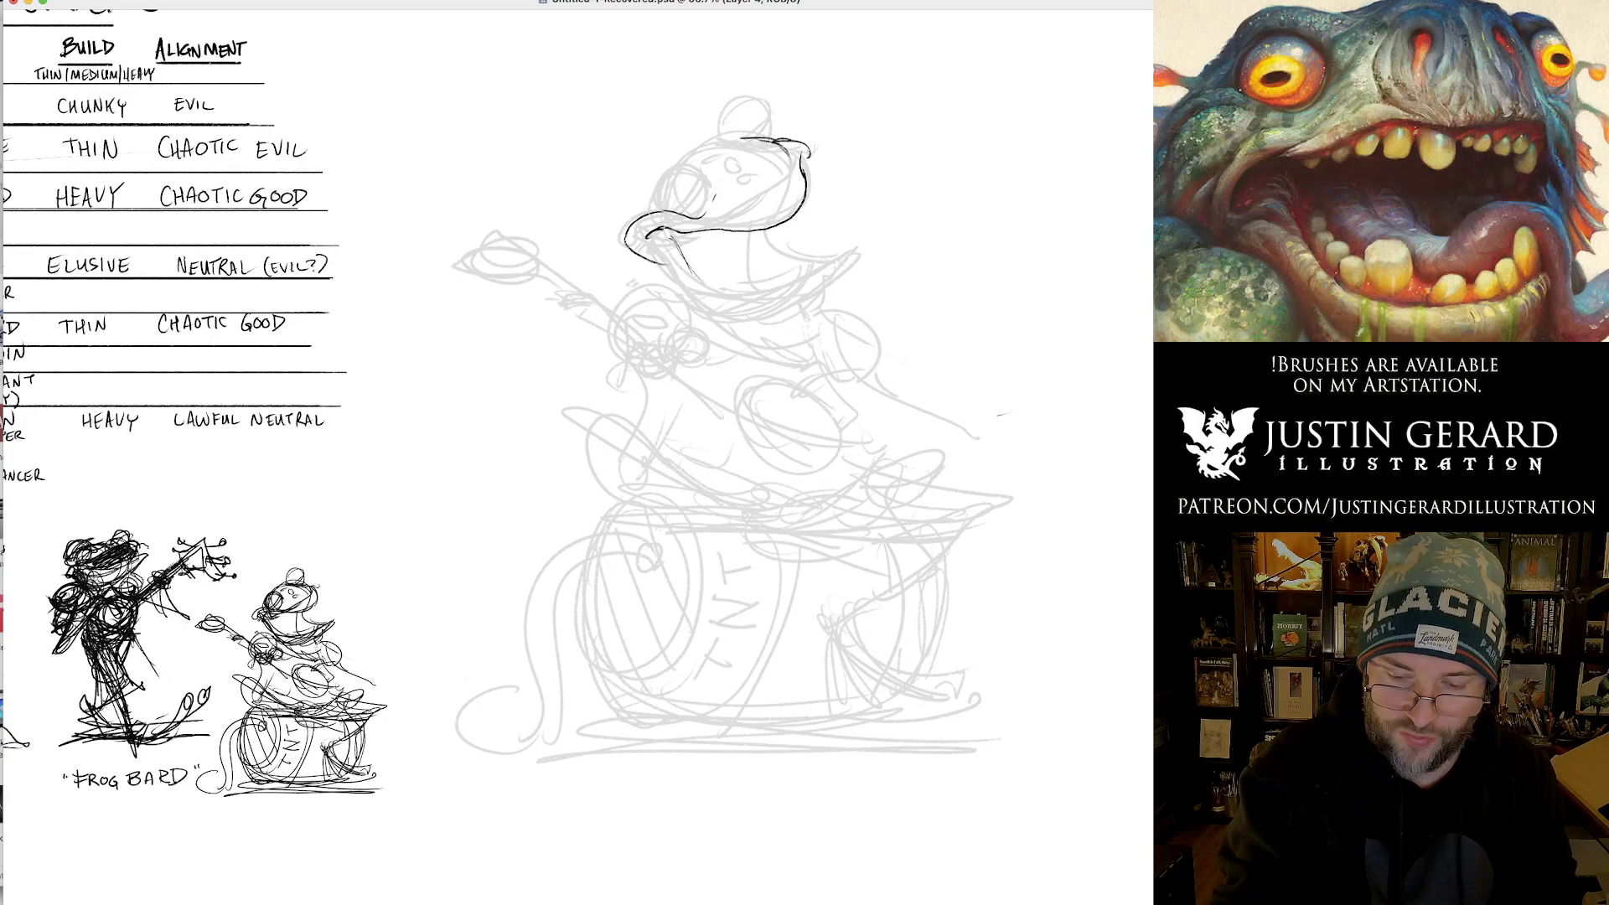
pyautogui.moveTo(789, 225); pyautogui.dragTo(800, 259)
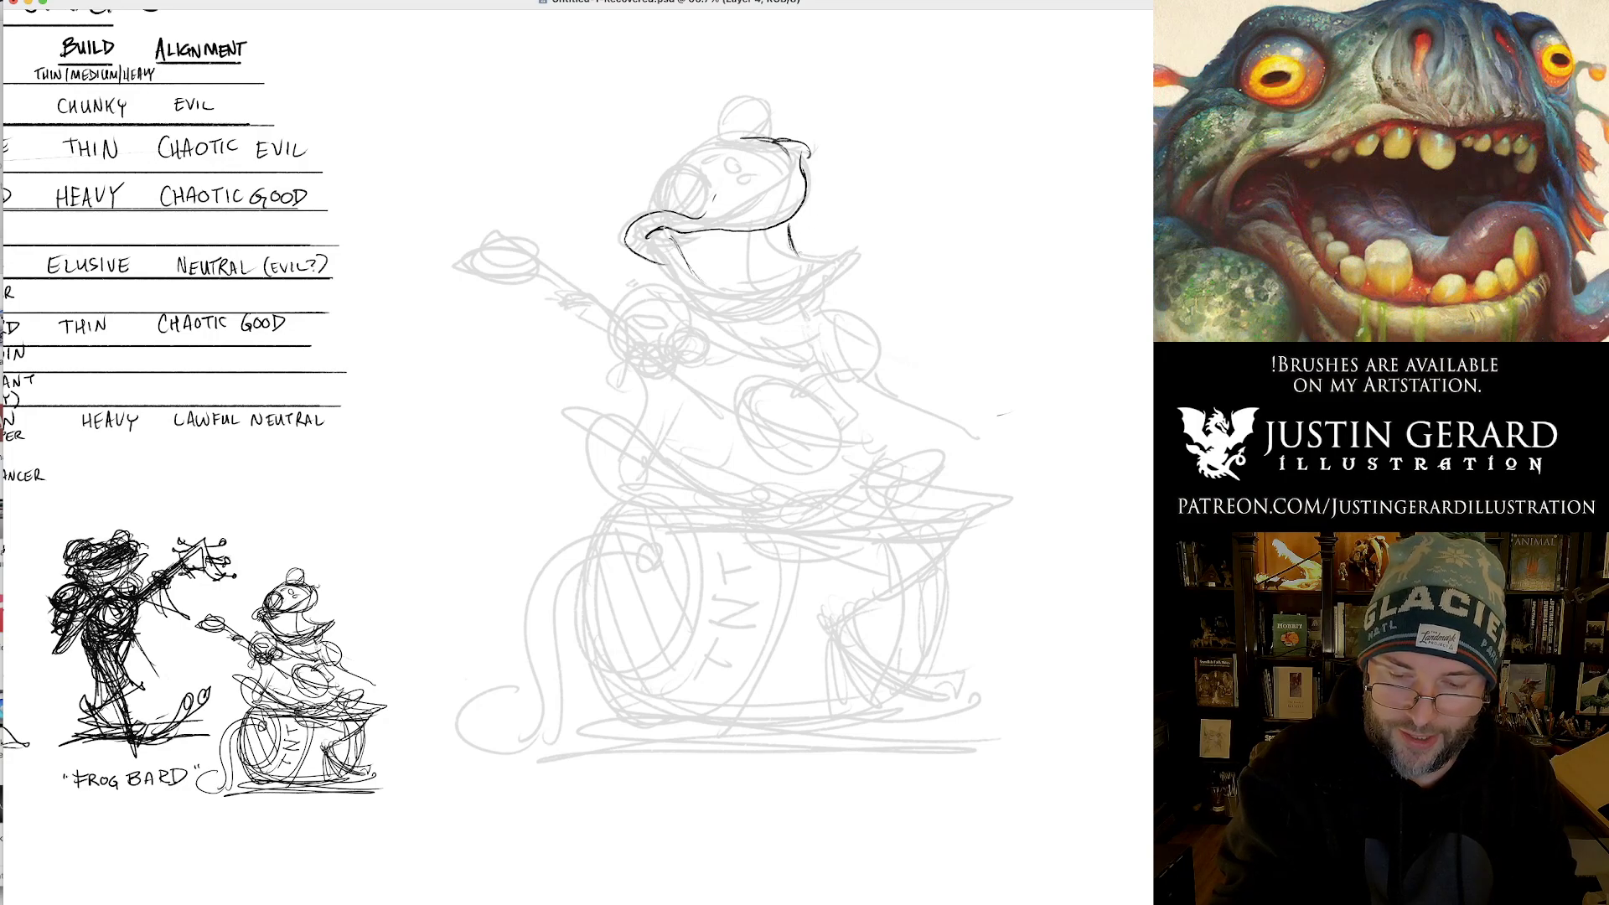
pyautogui.press('super+z')
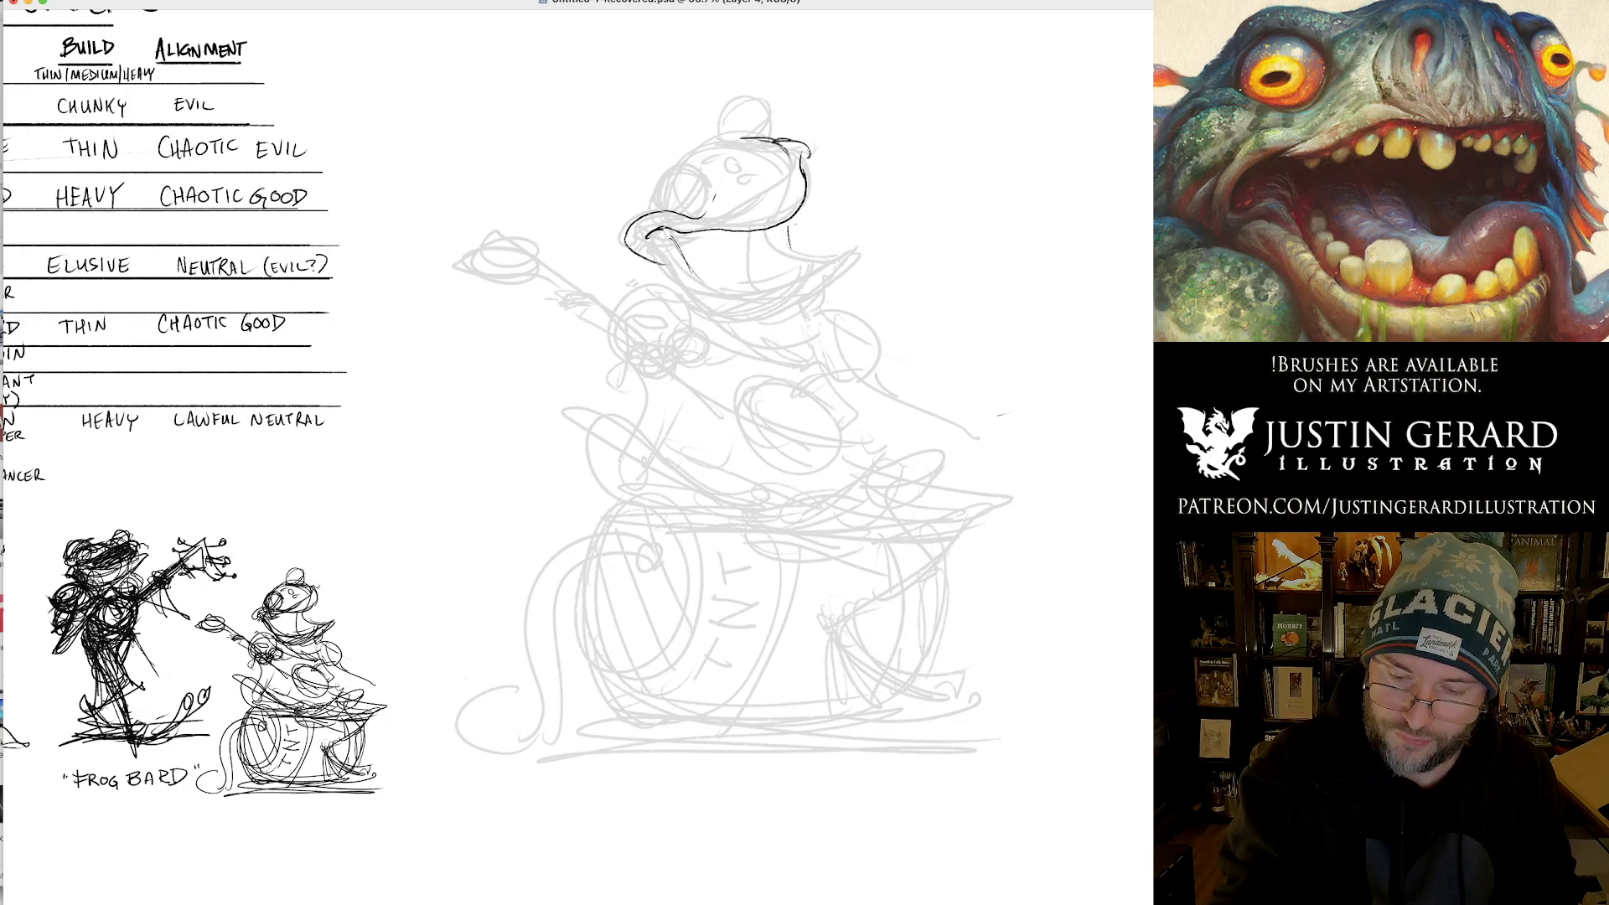
pyautogui.moveTo(802, 179)
pyautogui.mouseDown()
pyautogui.moveTo(815, 260)
pyautogui.moveTo(833, 272)
pyautogui.mouseUp()
pyautogui.press('super+z')
pyautogui.press('super+z')
pyautogui.press('super+z')
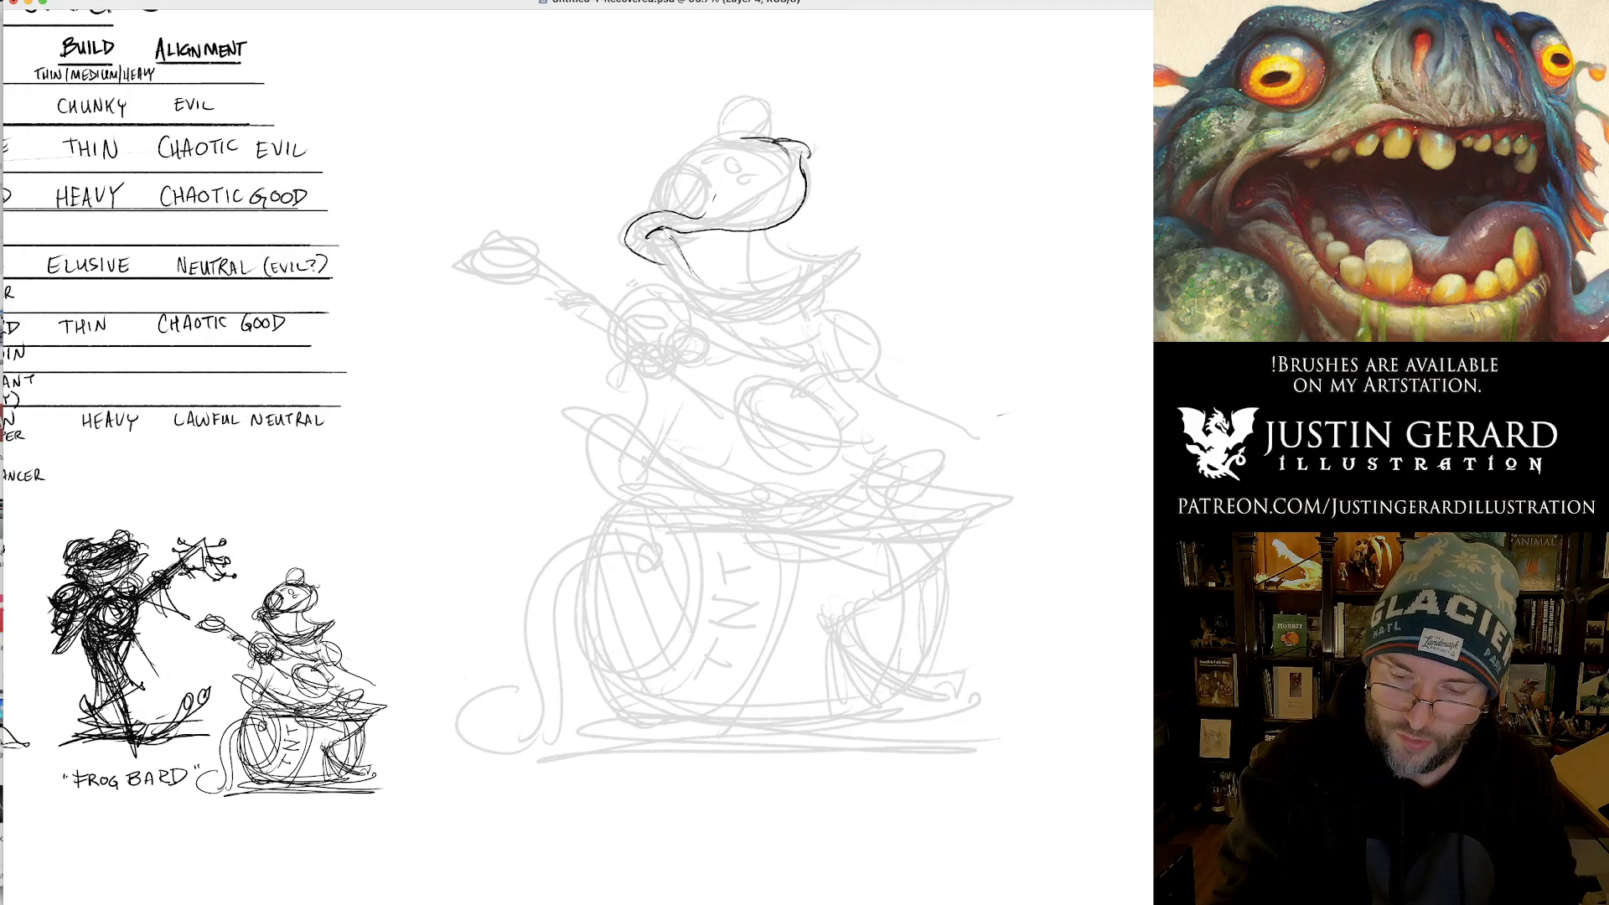
# Draw the frog's wide open grin with the mouth corner, lower lip and rounded lower jaw.
pyautogui.moveTo(795, 220); pyautogui.dragTo(815, 256)
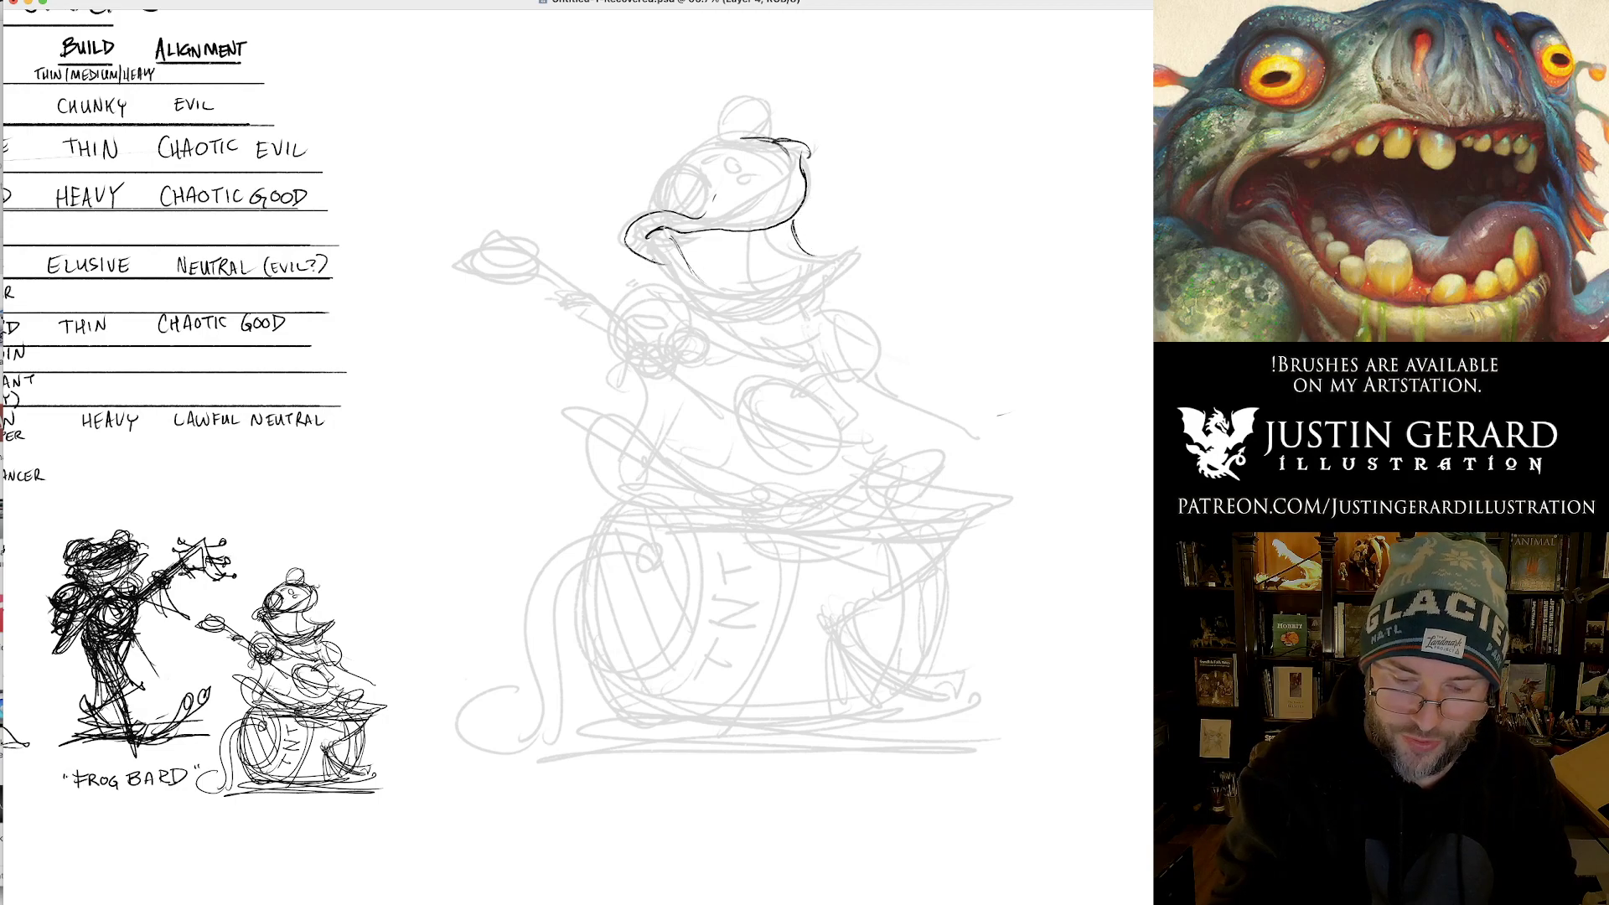
pyautogui.moveTo(651, 260)
pyautogui.mouseDown()
pyautogui.moveTo(754, 317)
pyautogui.moveTo(788, 300)
pyautogui.moveTo(769, 300)
pyautogui.mouseUp()
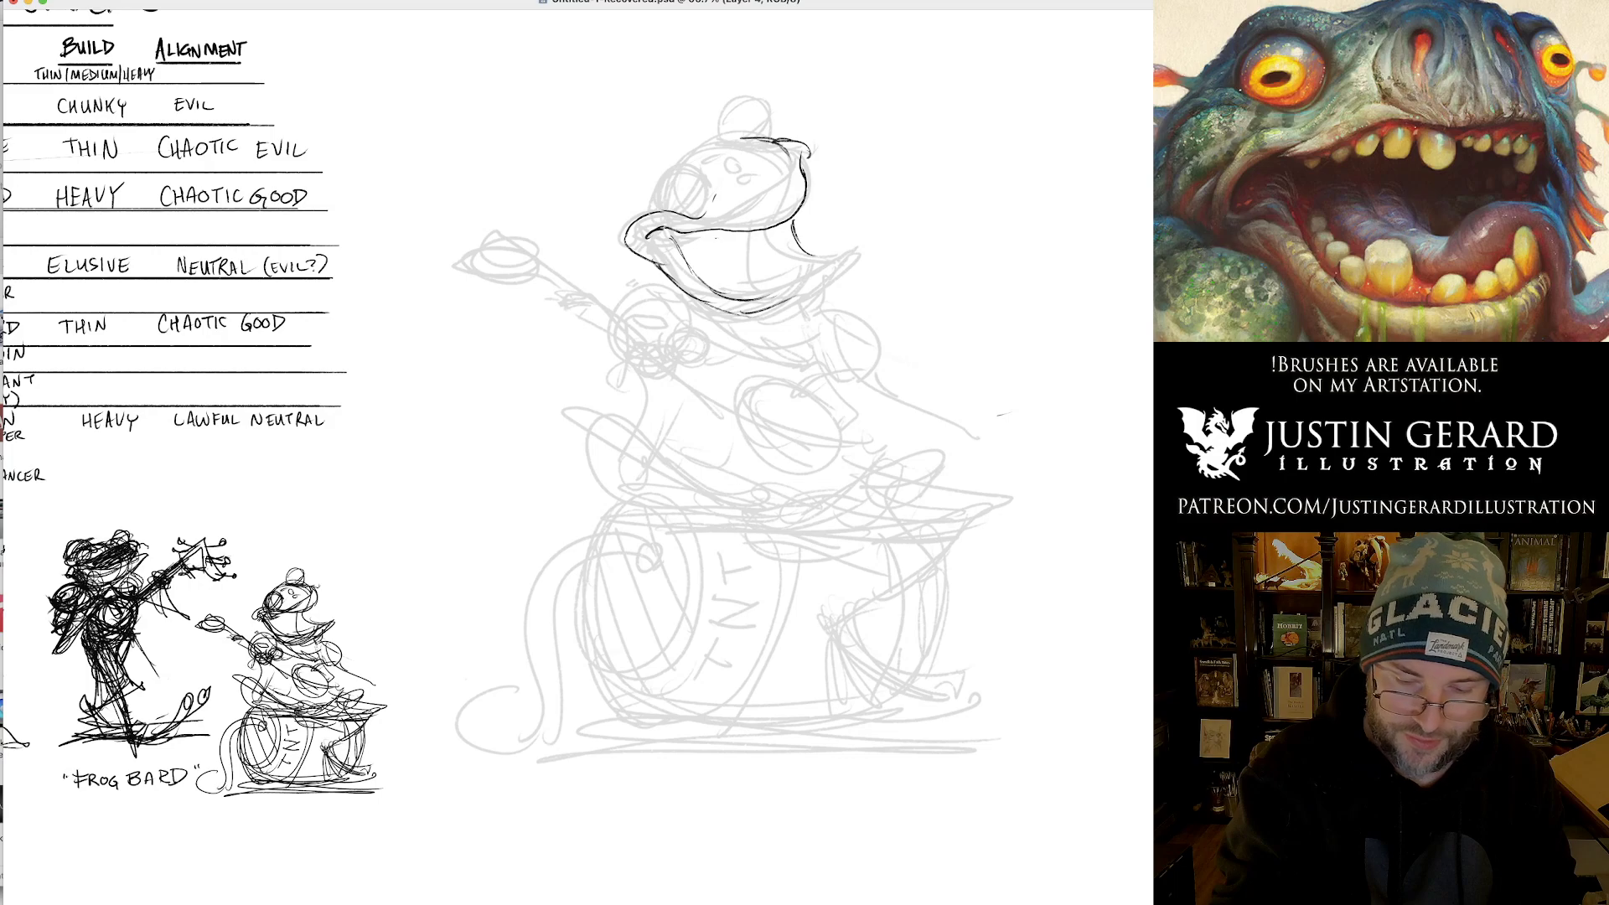
pyautogui.moveTo(674, 241)
pyautogui.mouseDown()
pyautogui.moveTo(726, 262)
pyautogui.moveTo(836, 233)
pyautogui.moveTo(821, 256)
pyautogui.mouseUp()
pyautogui.moveTo(809, 185)
pyautogui.mouseDown()
pyautogui.moveTo(841, 236)
pyautogui.moveTo(836, 266)
pyautogui.moveTo(791, 319)
pyautogui.moveTo(762, 321)
pyautogui.mouseUp()
pyautogui.moveTo(810, 210)
pyautogui.mouseDown()
pyautogui.moveTo(807, 227)
pyautogui.moveTo(838, 233)
pyautogui.moveTo(827, 253)
pyautogui.mouseUp()
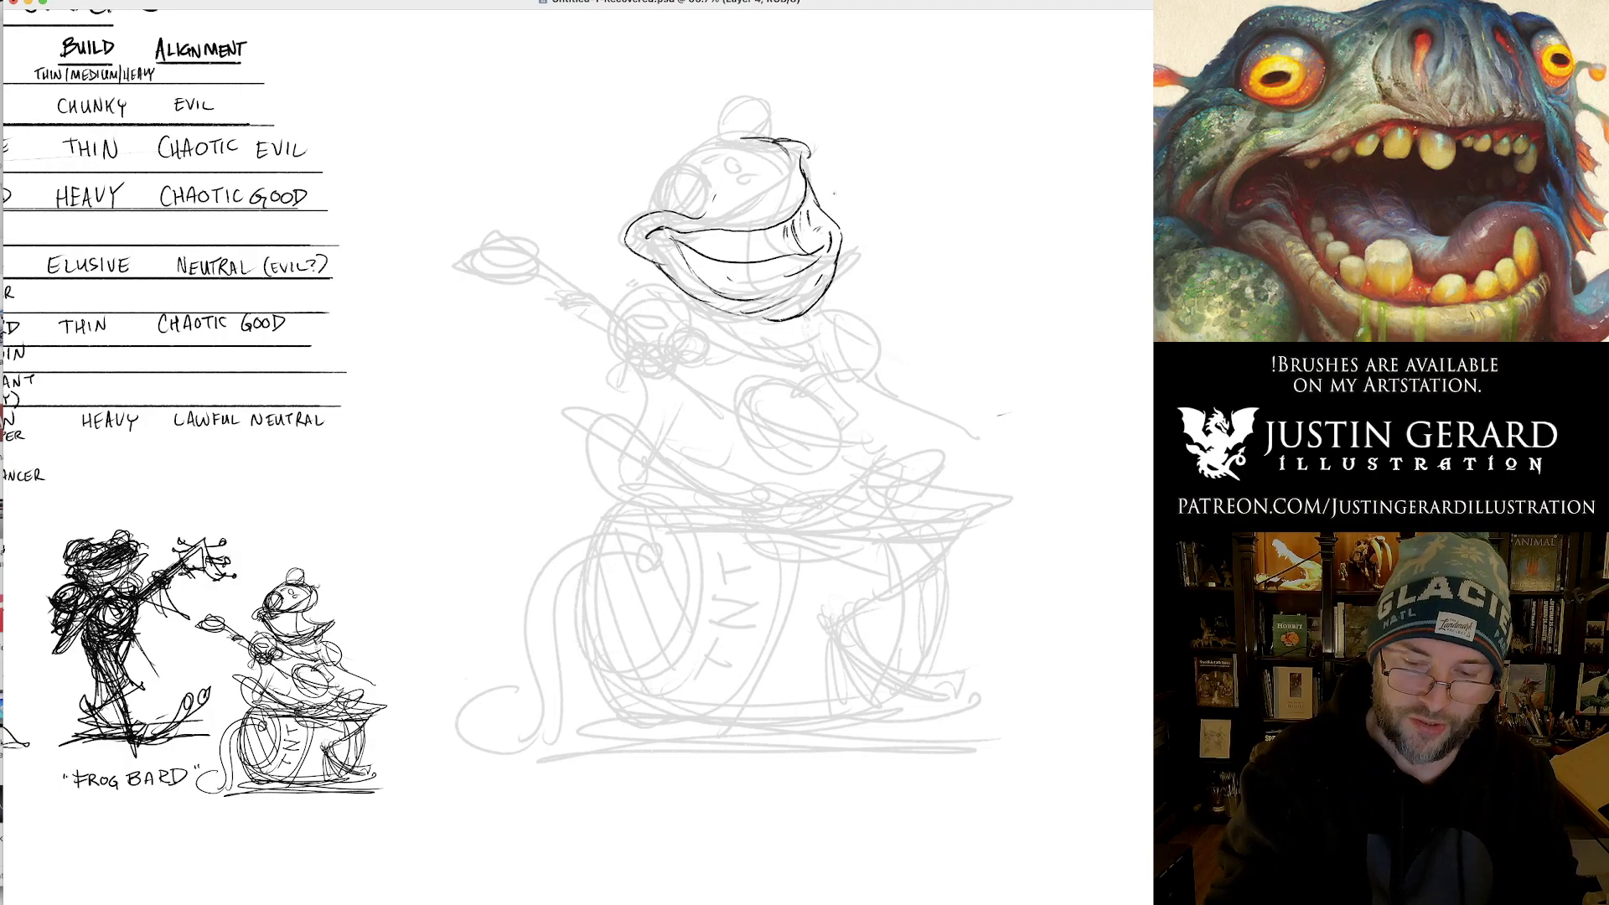
# Draw the frog's two bulging eyes with closed lids, and add nostrils and small spots on the snout.
pyautogui.moveTo(670, 203)
pyautogui.mouseDown()
pyautogui.moveTo(775, 123)
pyautogui.moveTo(784, 136)
pyautogui.moveTo(736, 99)
pyautogui.moveTo(721, 133)
pyautogui.moveTo(777, 138)
pyautogui.mouseUp()
pyautogui.press('super+z')
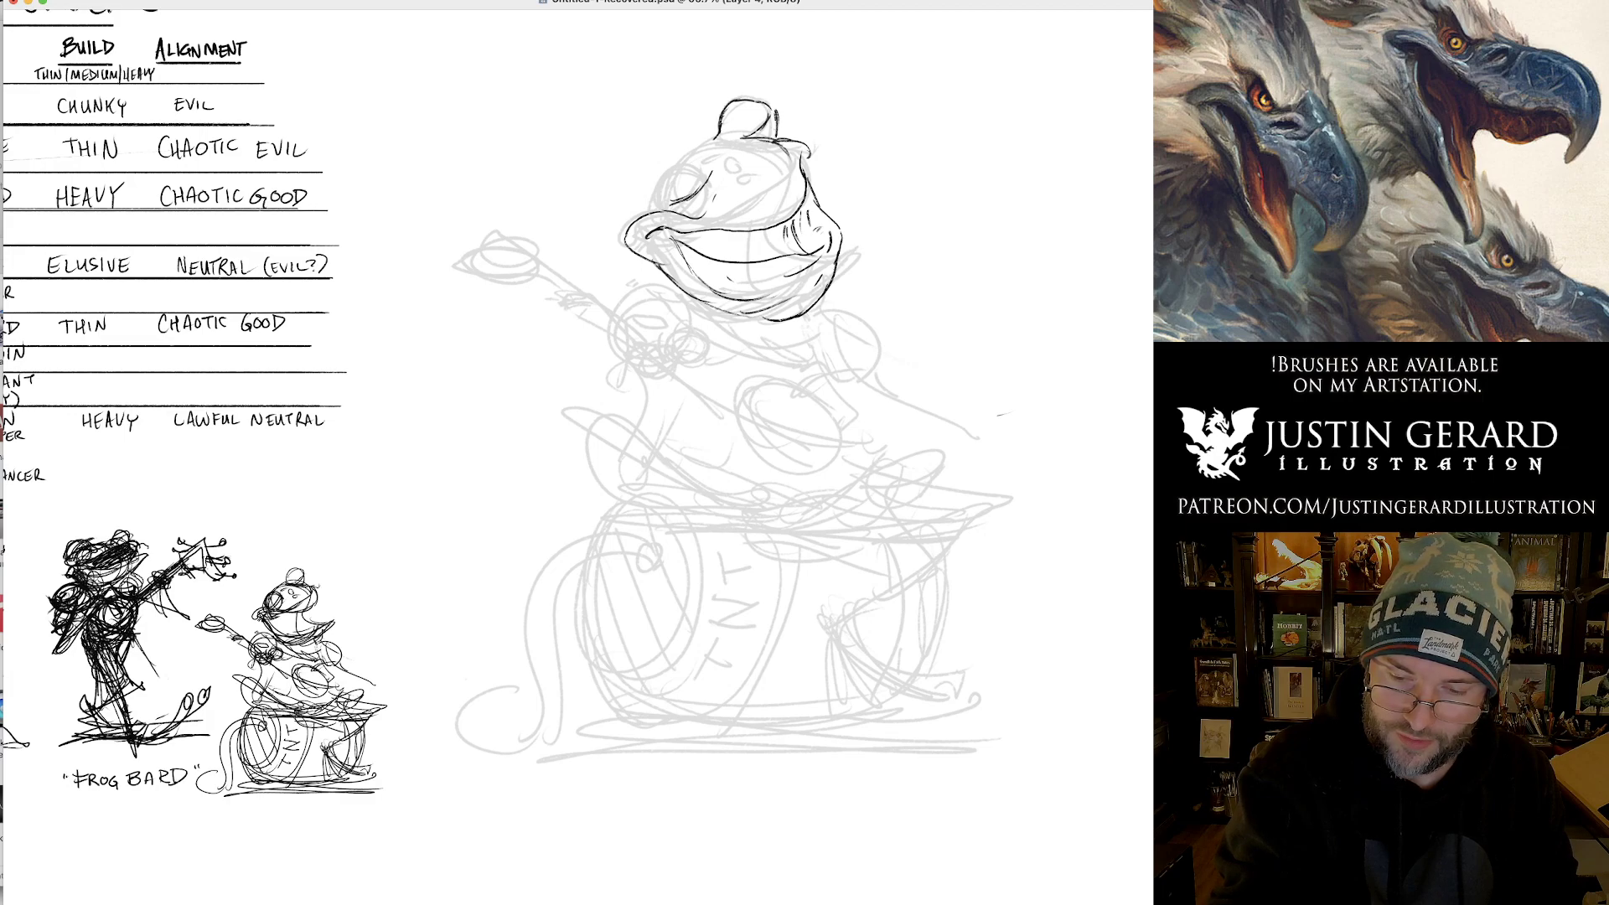
pyautogui.press('super+z')
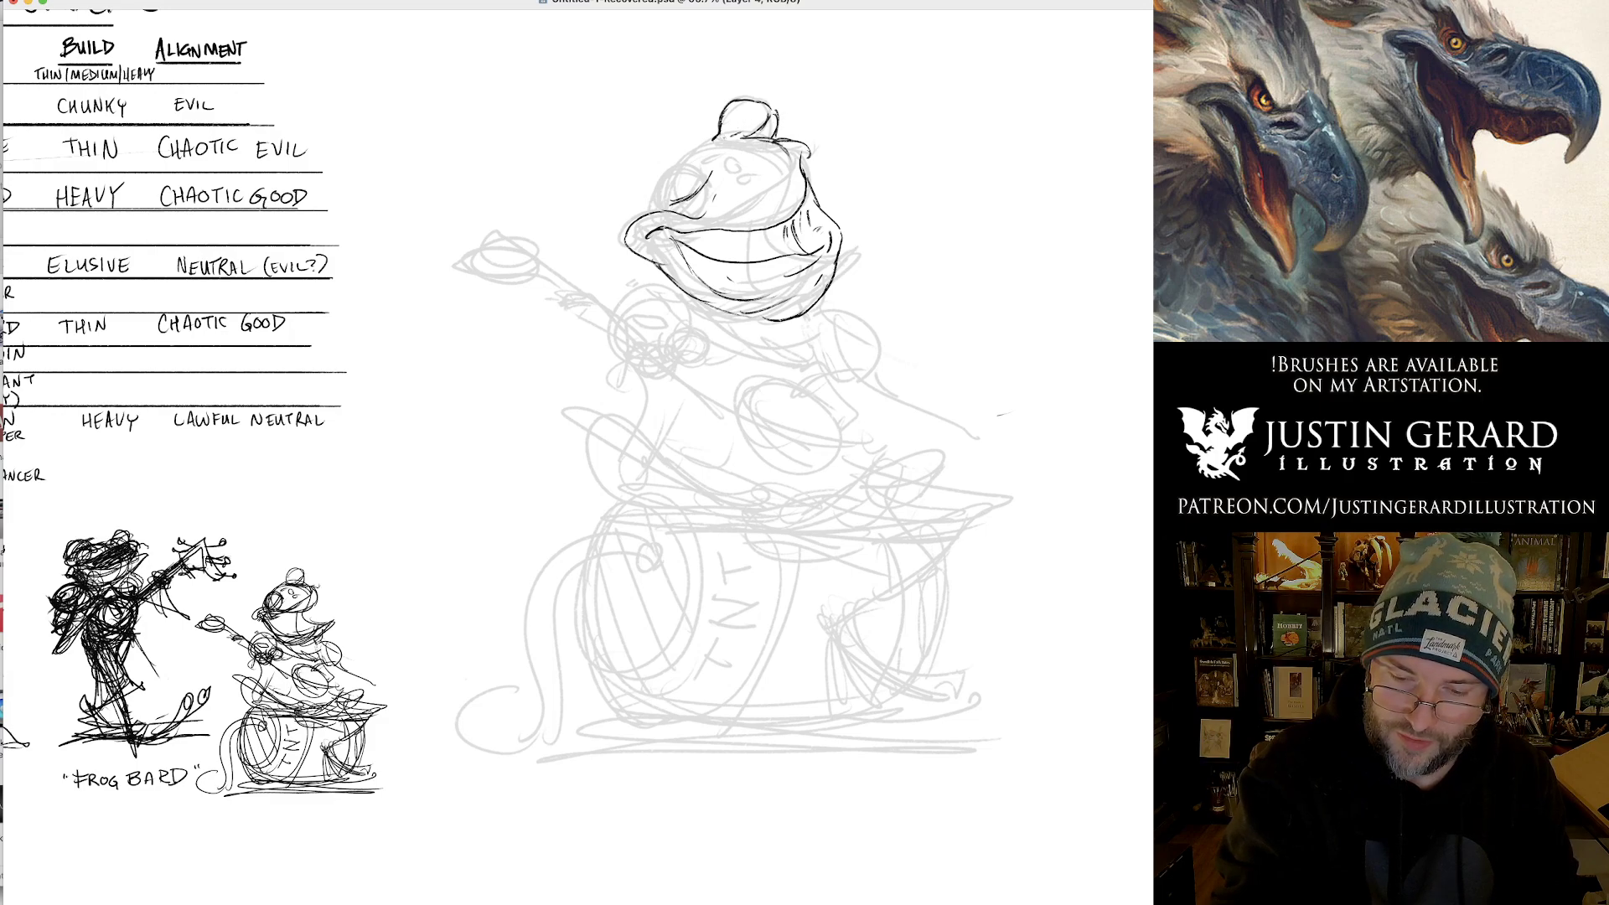
pyautogui.moveTo(738, 139)
pyautogui.mouseDown()
pyautogui.moveTo(671, 156)
pyautogui.moveTo(654, 208)
pyautogui.mouseUp()
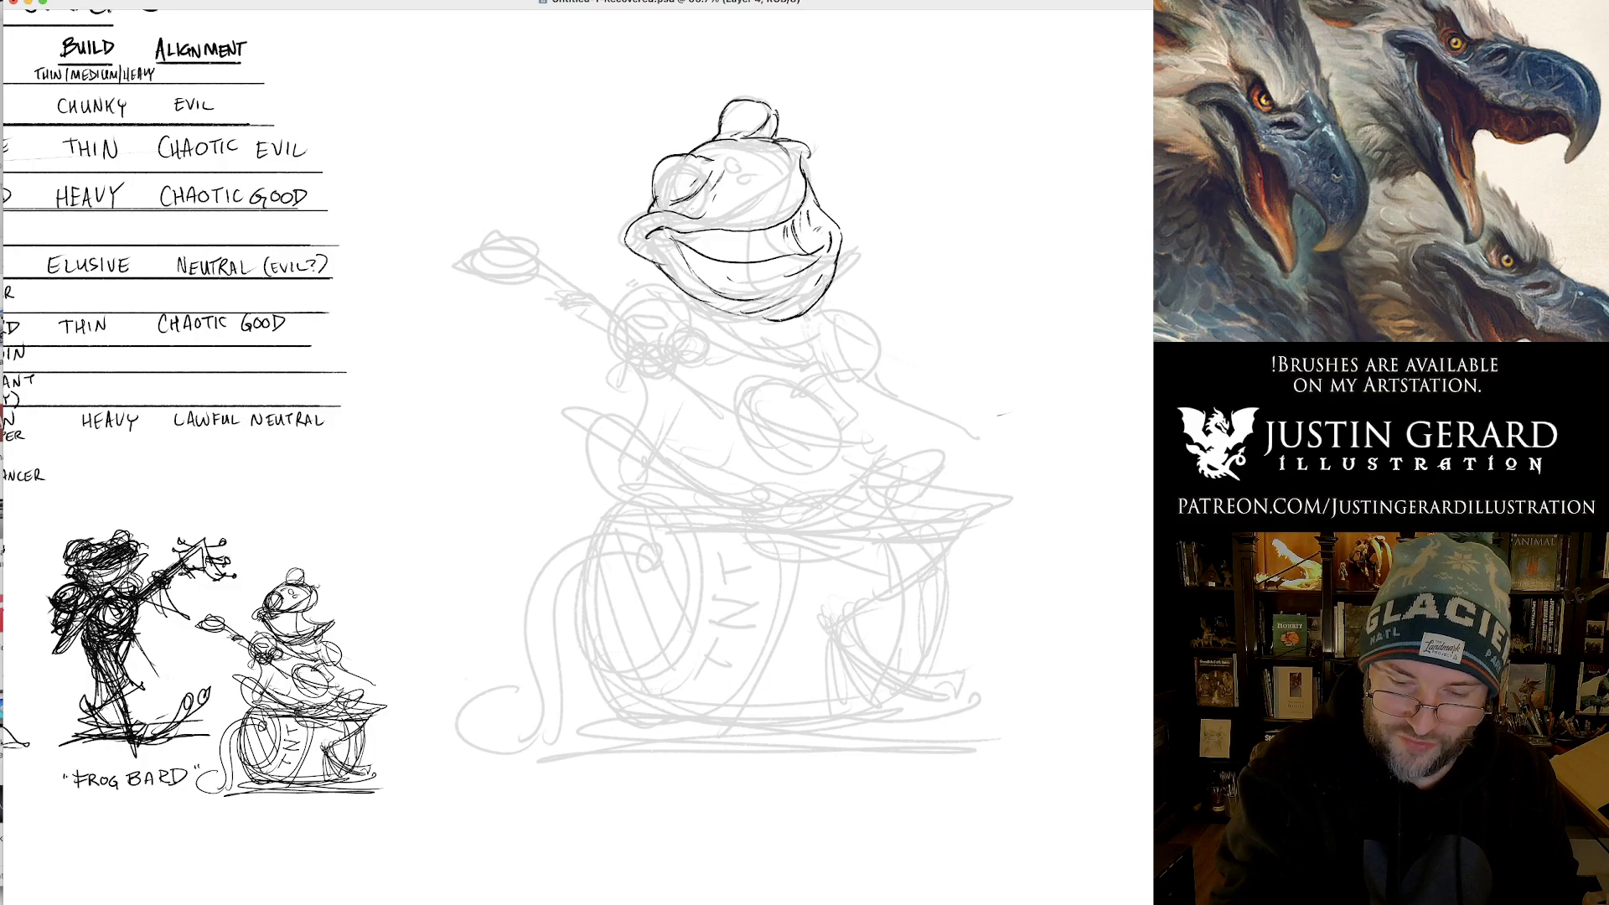
pyautogui.moveTo(667, 210); pyautogui.dragTo(703, 203)
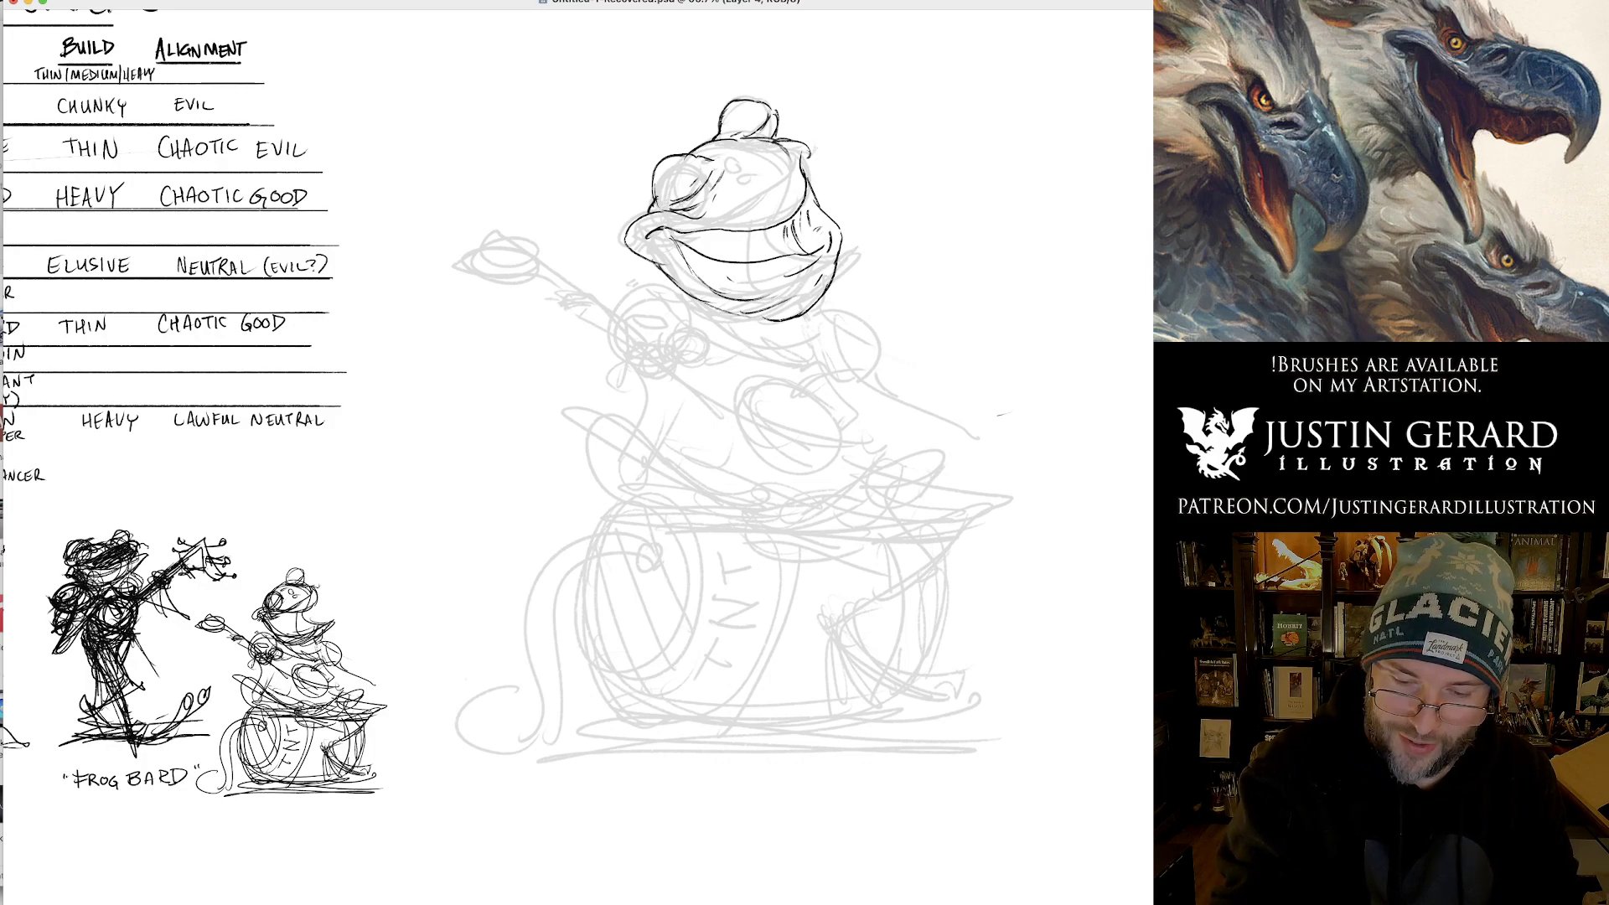
pyautogui.moveTo(715, 179); pyautogui.dragTo(697, 200)
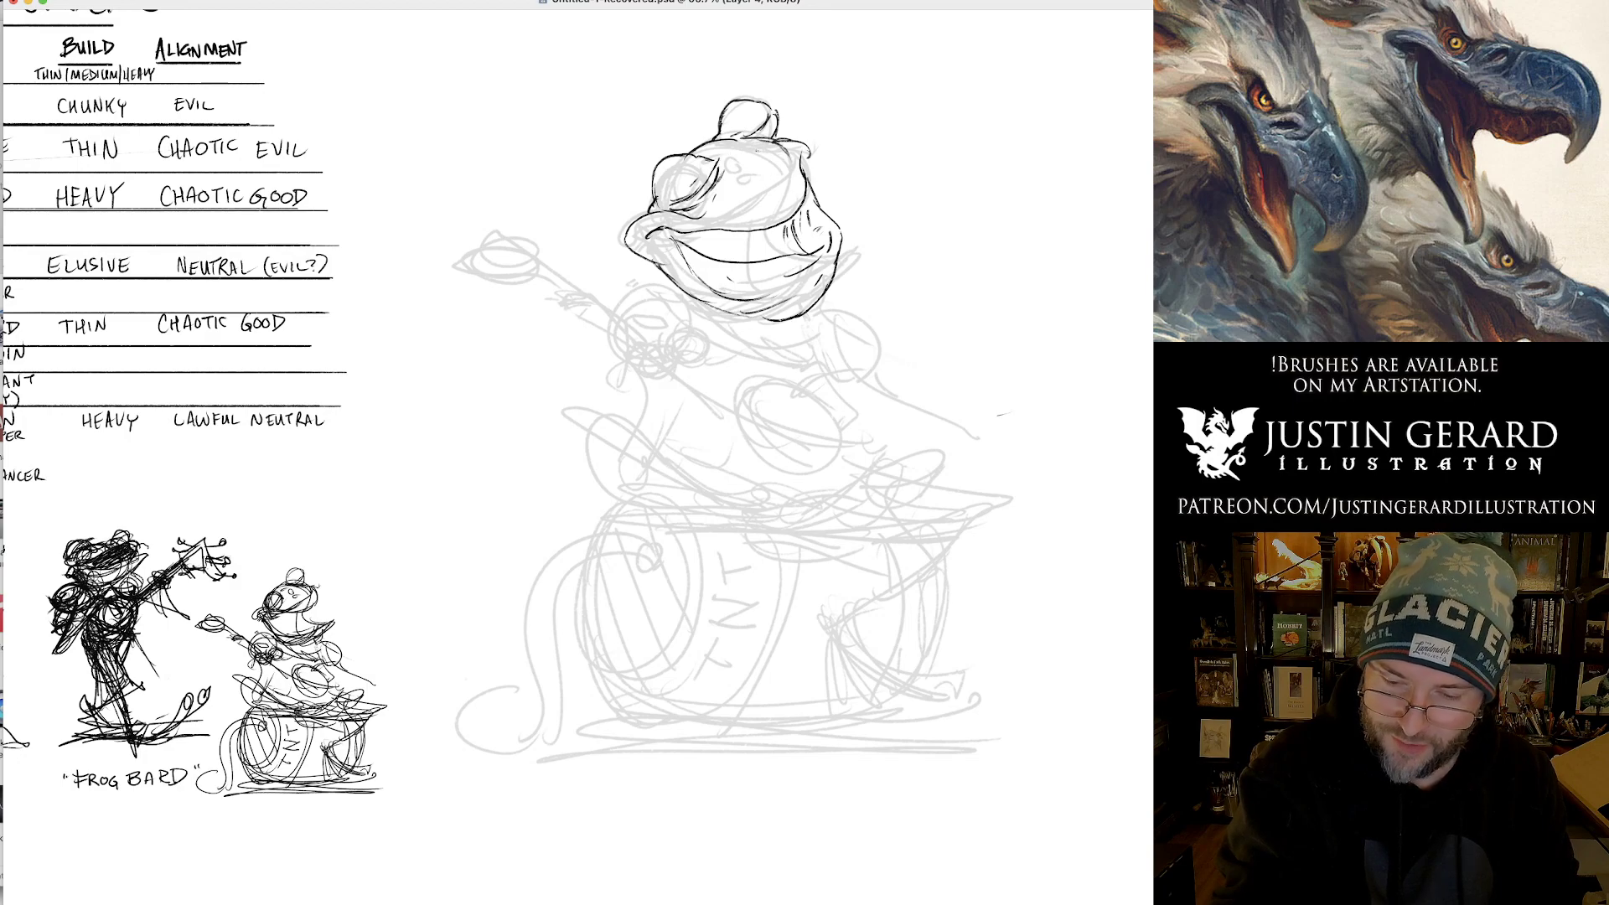
pyautogui.moveTo(761, 151); pyautogui.dragTo(791, 158)
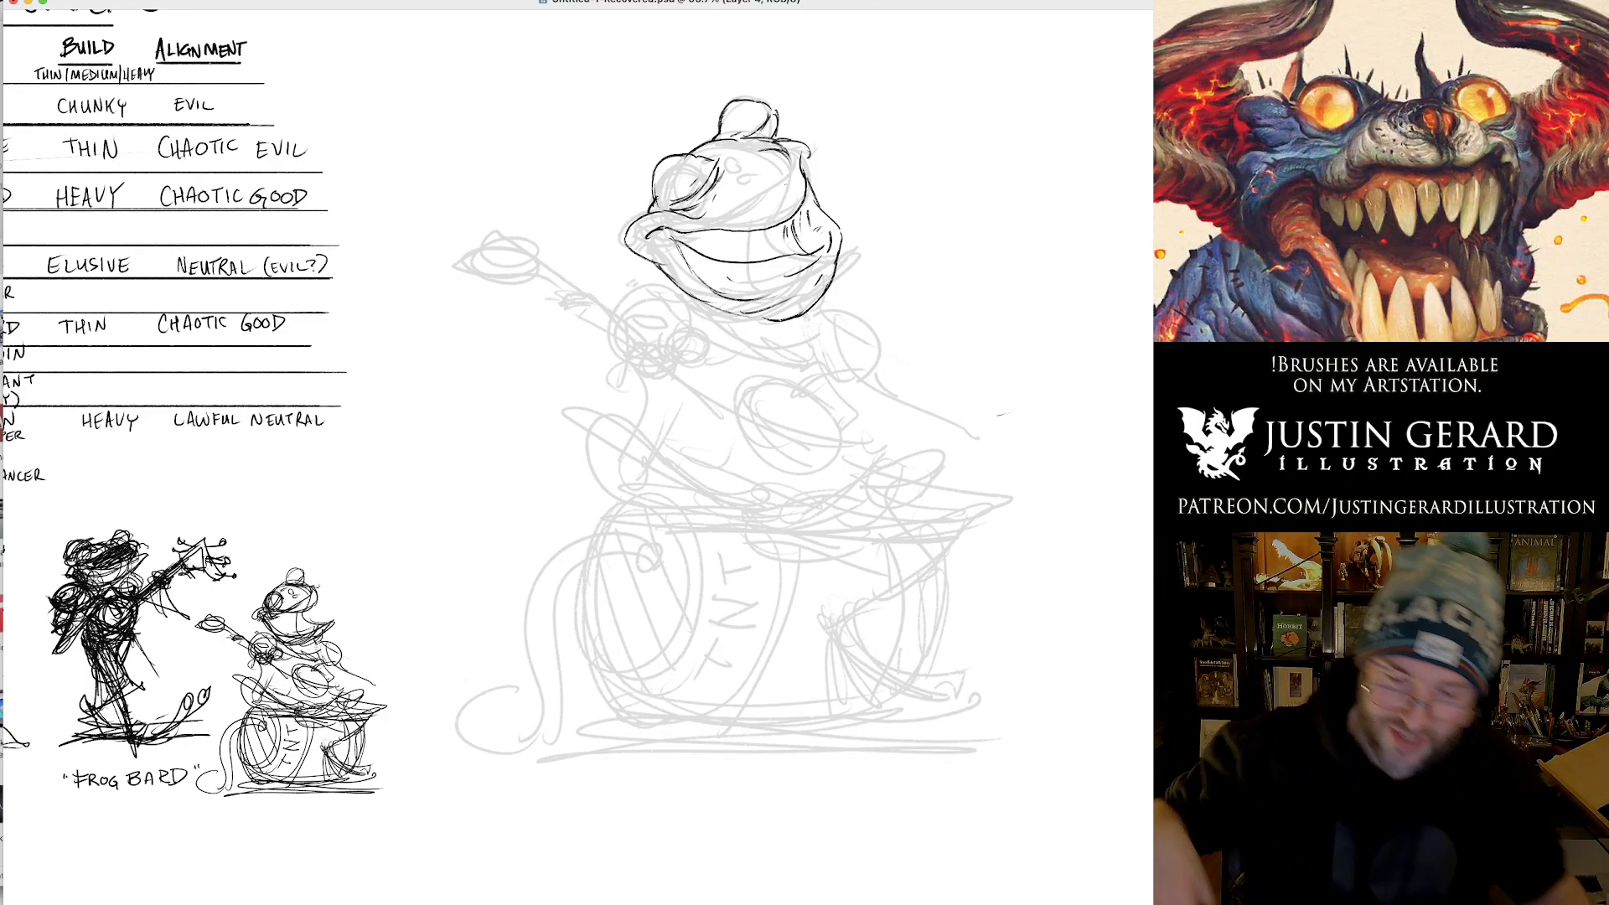
pyautogui.moveTo(741, 160); pyautogui.dragTo(743, 152)
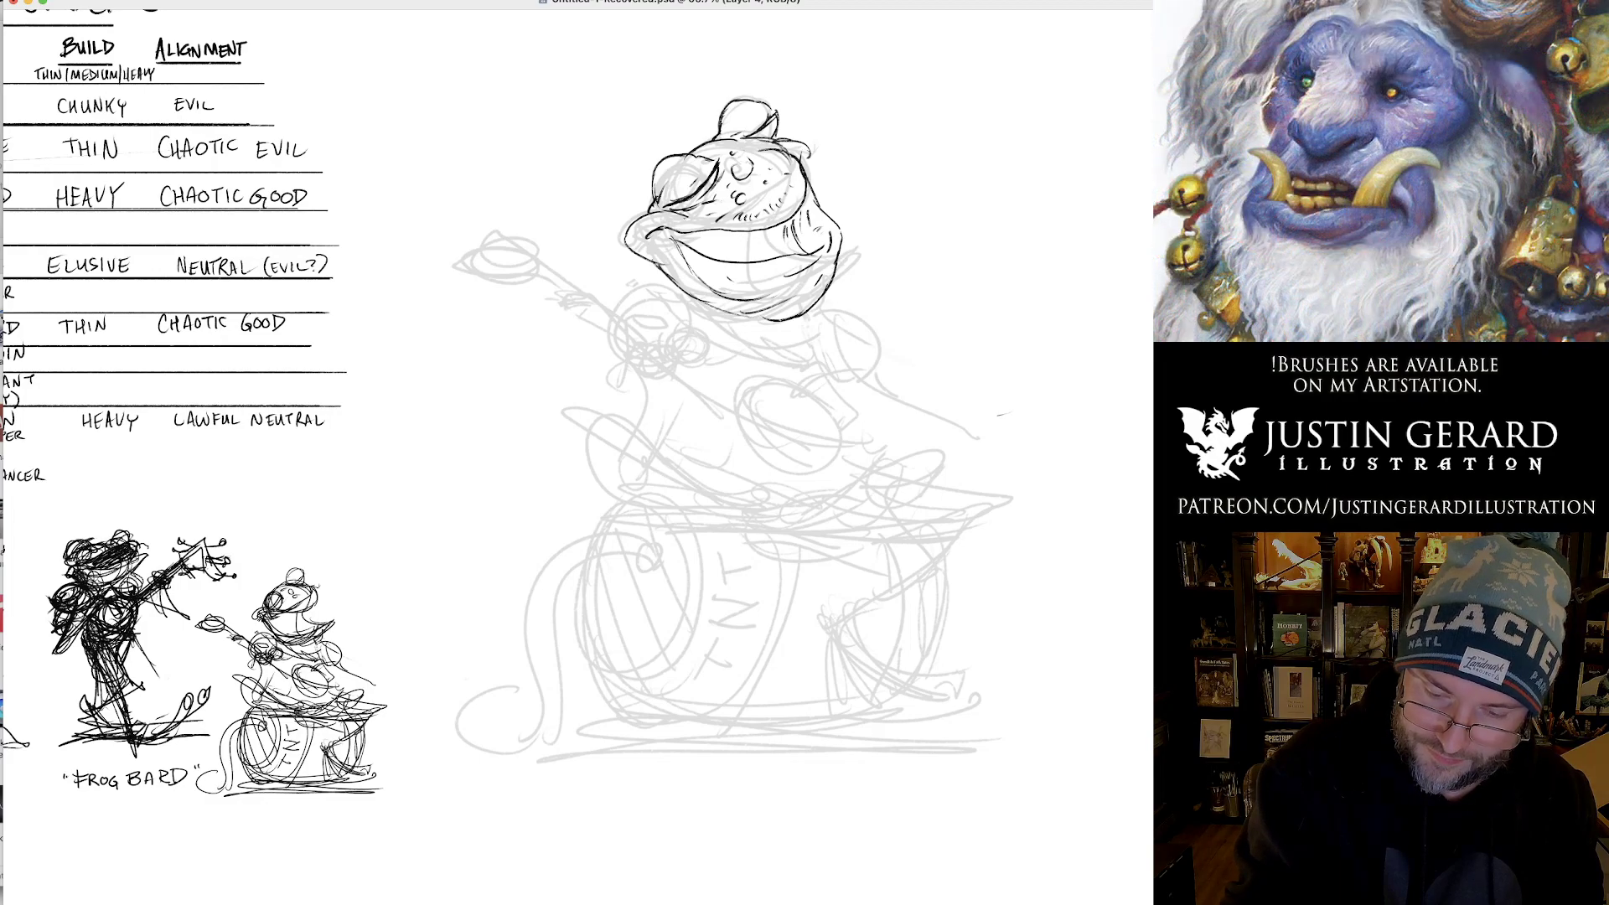
# Refine the frog's throat, lips and mouth corner with contour and hatching lines, and outline the round form below the chin.
pyautogui.moveTo(678, 213)
pyautogui.mouseDown()
pyautogui.moveTo(638, 216)
pyautogui.moveTo(679, 308)
pyautogui.mouseUp()
pyautogui.moveTo(674, 252); pyautogui.dragTo(699, 274)
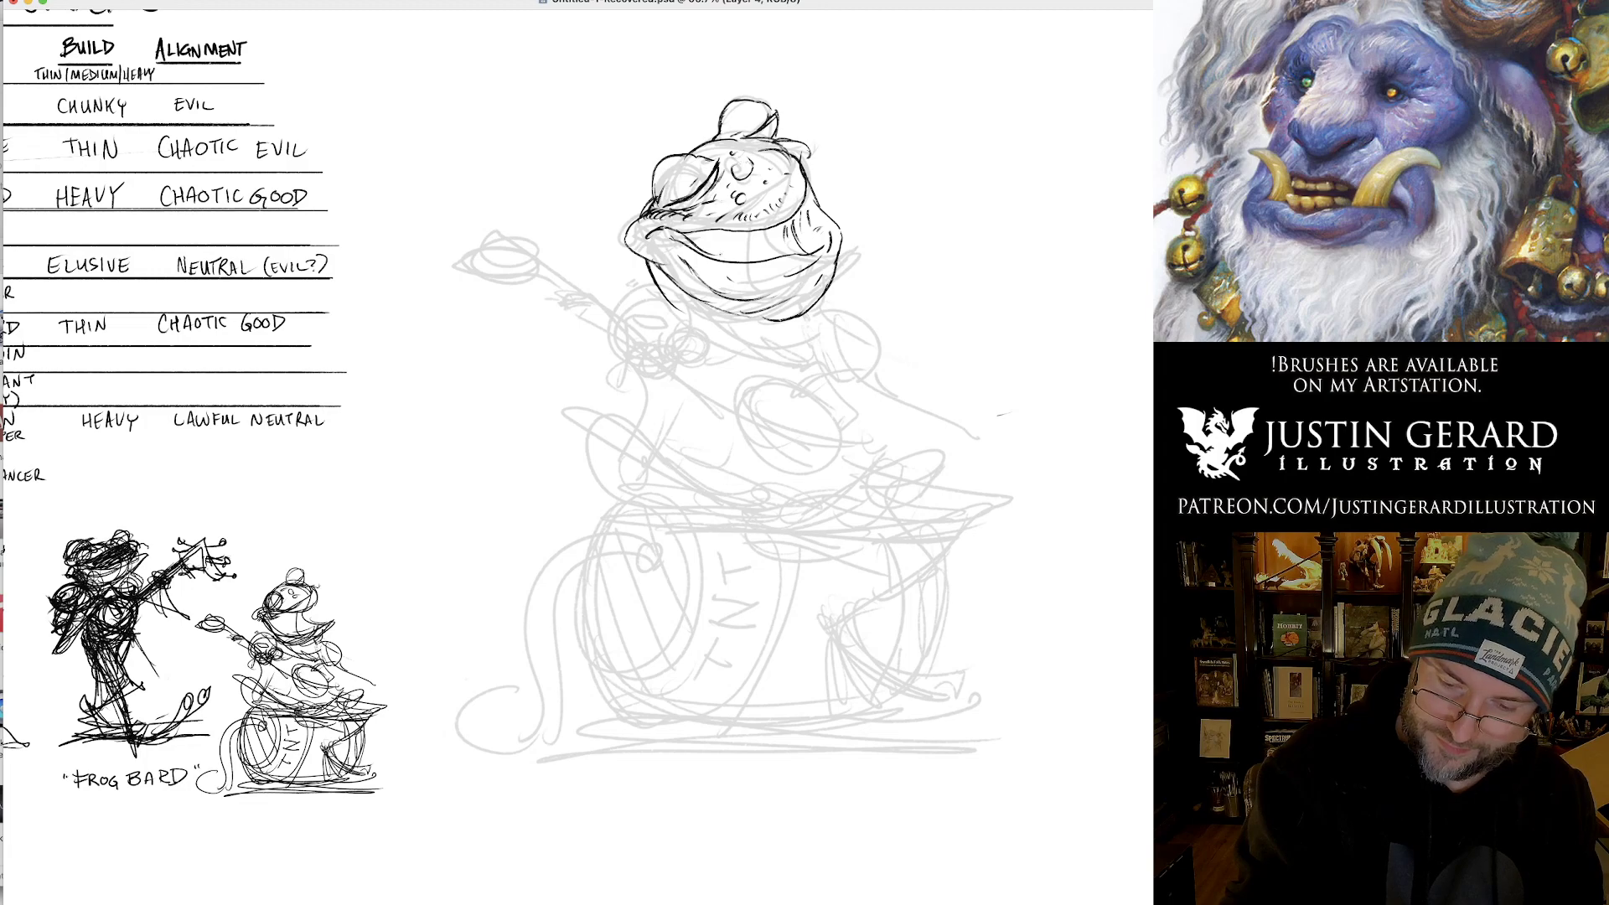
pyautogui.moveTo(770, 230); pyautogui.dragTo(774, 252)
pyautogui.moveTo(778, 230)
pyautogui.mouseDown()
pyautogui.moveTo(778, 254)
pyautogui.moveTo(811, 255)
pyautogui.mouseUp()
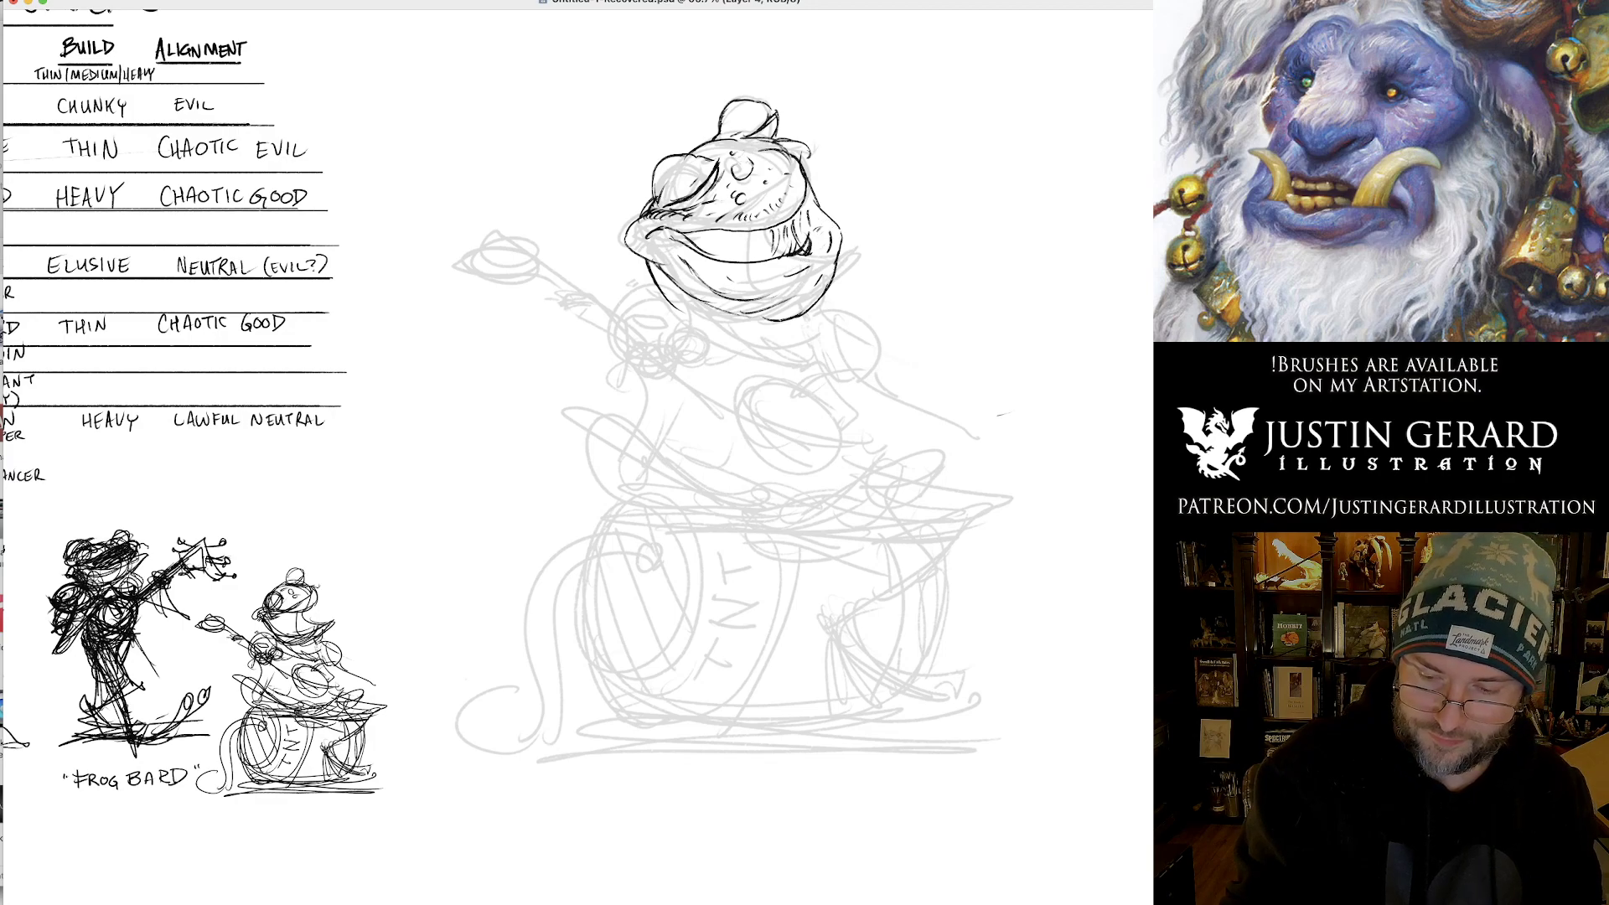
pyautogui.moveTo(810, 220); pyautogui.dragTo(804, 252)
pyautogui.moveTo(806, 172)
pyautogui.mouseDown()
pyautogui.moveTo(808, 211)
pyautogui.moveTo(808, 174)
pyautogui.mouseUp()
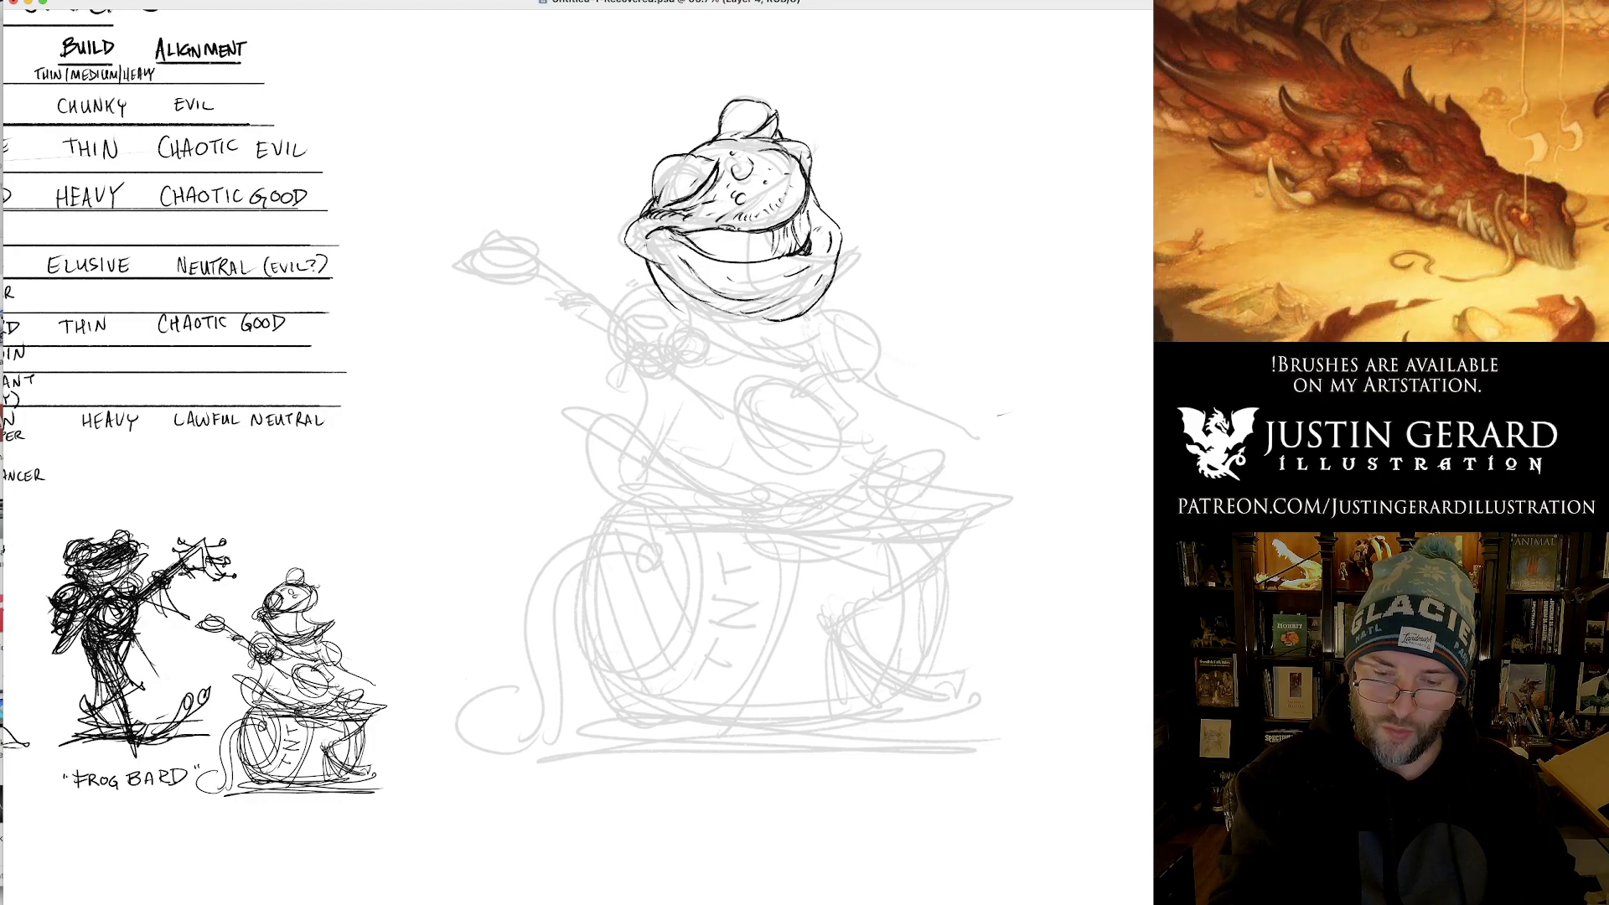
pyautogui.moveTo(632, 241)
pyautogui.mouseDown()
pyautogui.moveTo(666, 267)
pyautogui.moveTo(627, 229)
pyautogui.mouseUp()
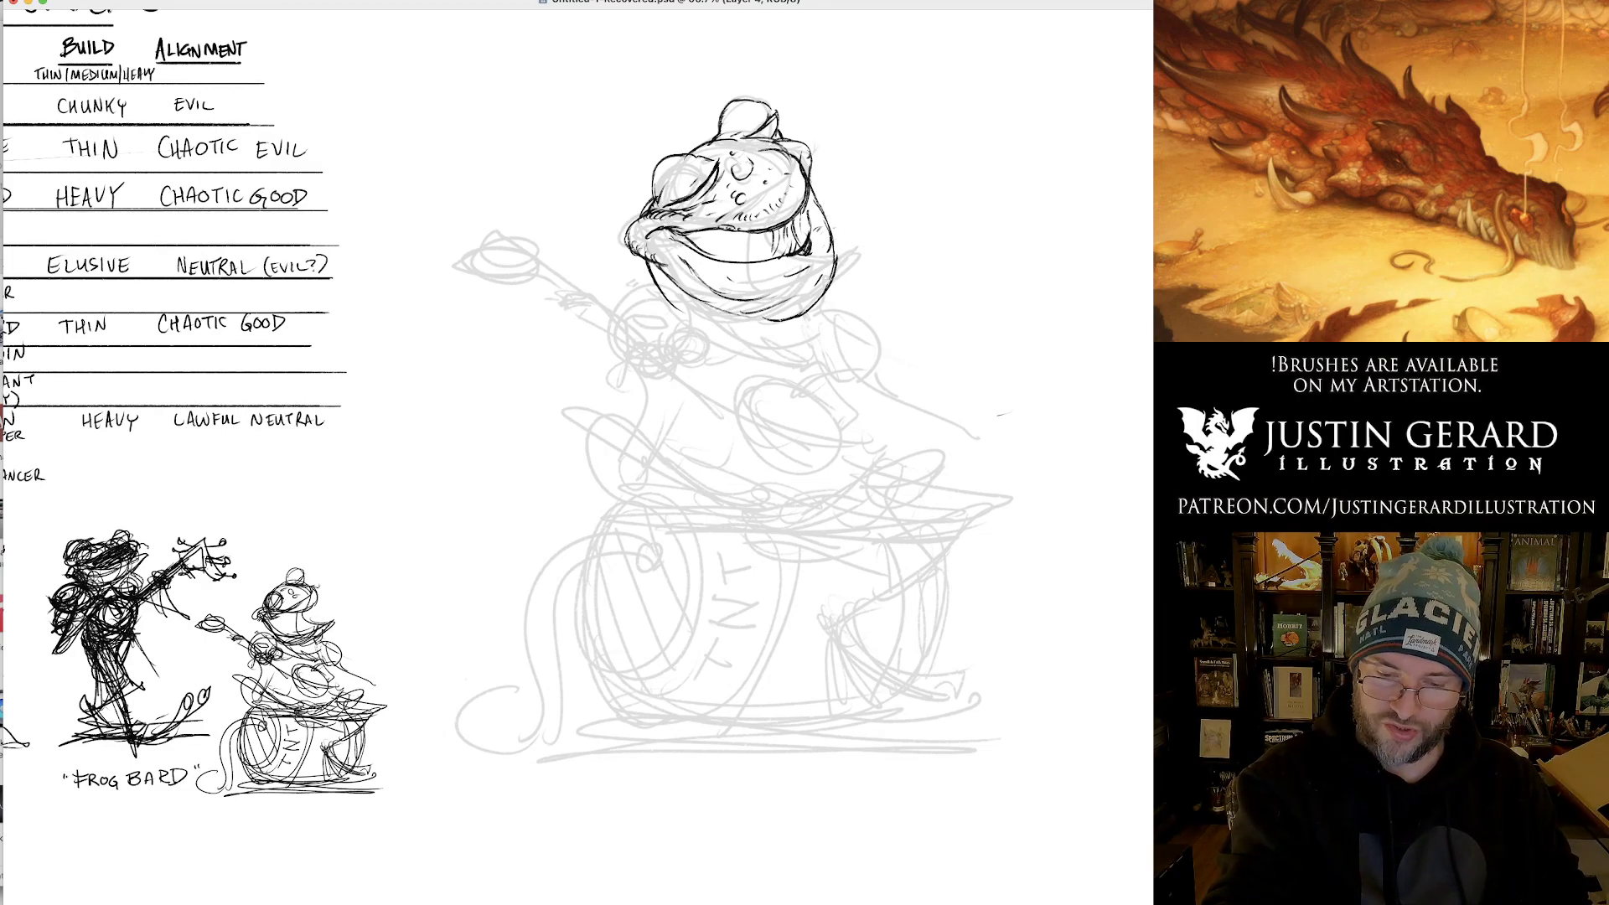
pyautogui.moveTo(663, 296)
pyautogui.mouseDown()
pyautogui.moveTo(684, 314)
pyautogui.moveTo(652, 285)
pyautogui.moveTo(616, 307)
pyautogui.moveTo(617, 368)
pyautogui.moveTo(642, 384)
pyautogui.moveTo(692, 295)
pyautogui.moveTo(714, 318)
pyautogui.mouseUp()
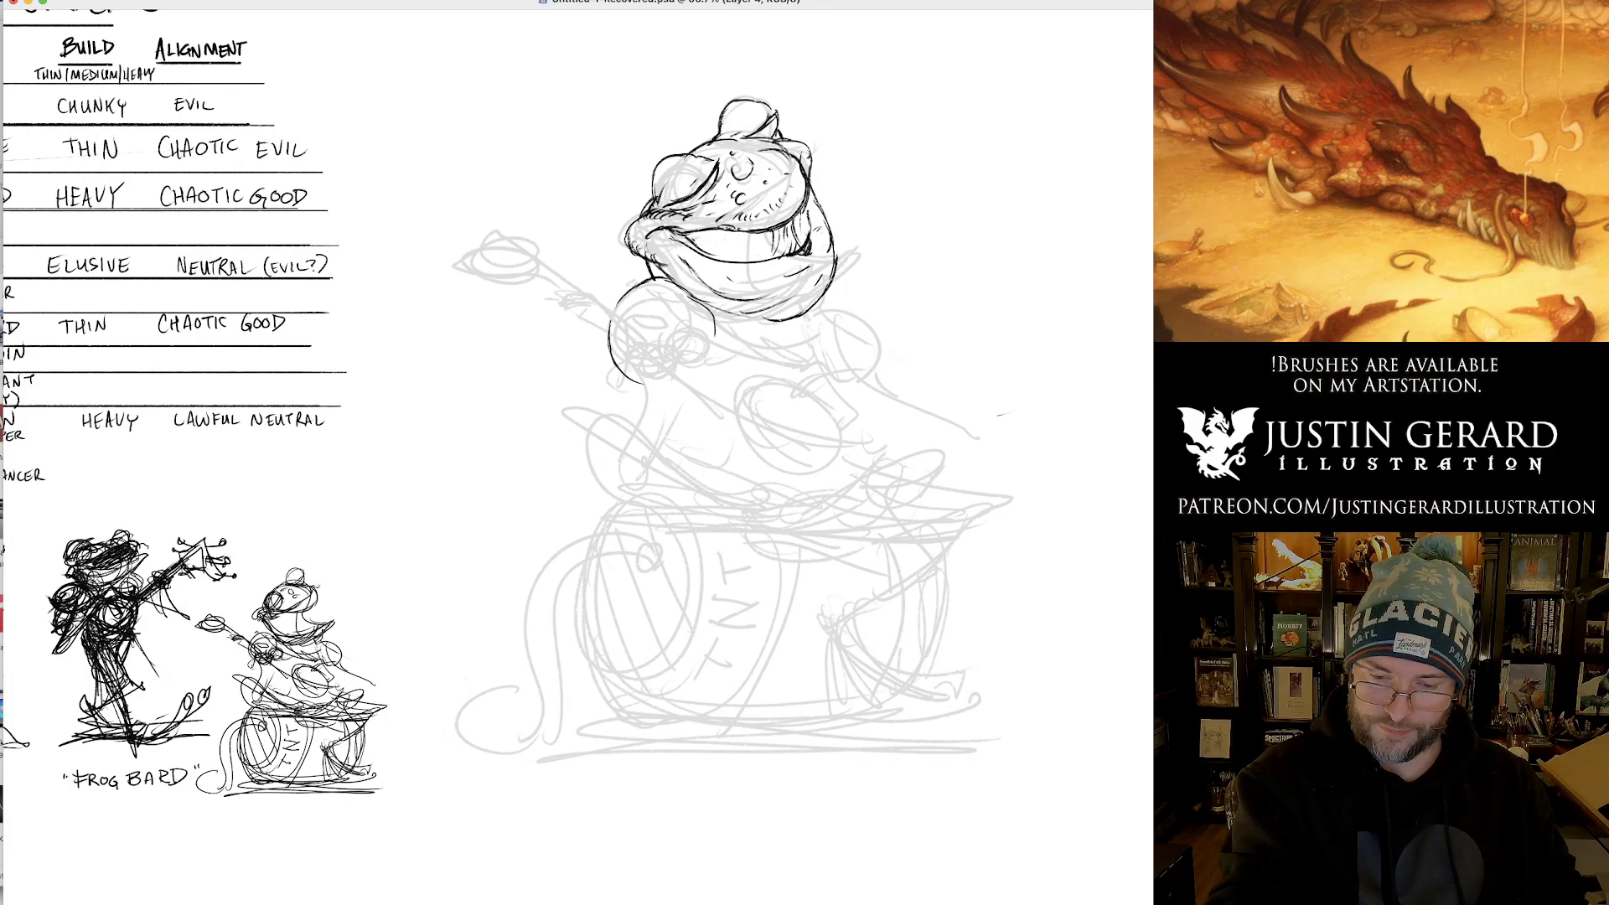
# Fill the inside of the frog's open mouth with dense dark hatching.
pyautogui.moveTo(693, 251)
pyautogui.mouseDown()
pyautogui.moveTo(711, 234)
pyautogui.moveTo(829, 219)
pyautogui.mouseUp()
pyautogui.moveTo(692, 286); pyautogui.dragTo(732, 277)
pyautogui.moveTo(700, 287)
pyautogui.mouseDown()
pyautogui.moveTo(741, 277)
pyautogui.moveTo(781, 237)
pyautogui.mouseUp()
pyautogui.moveTo(762, 246)
pyautogui.mouseDown()
pyautogui.moveTo(777, 237)
pyautogui.moveTo(779, 253)
pyautogui.moveTo(810, 219)
pyautogui.mouseUp()
pyautogui.moveTo(803, 275); pyautogui.dragTo(817, 215)
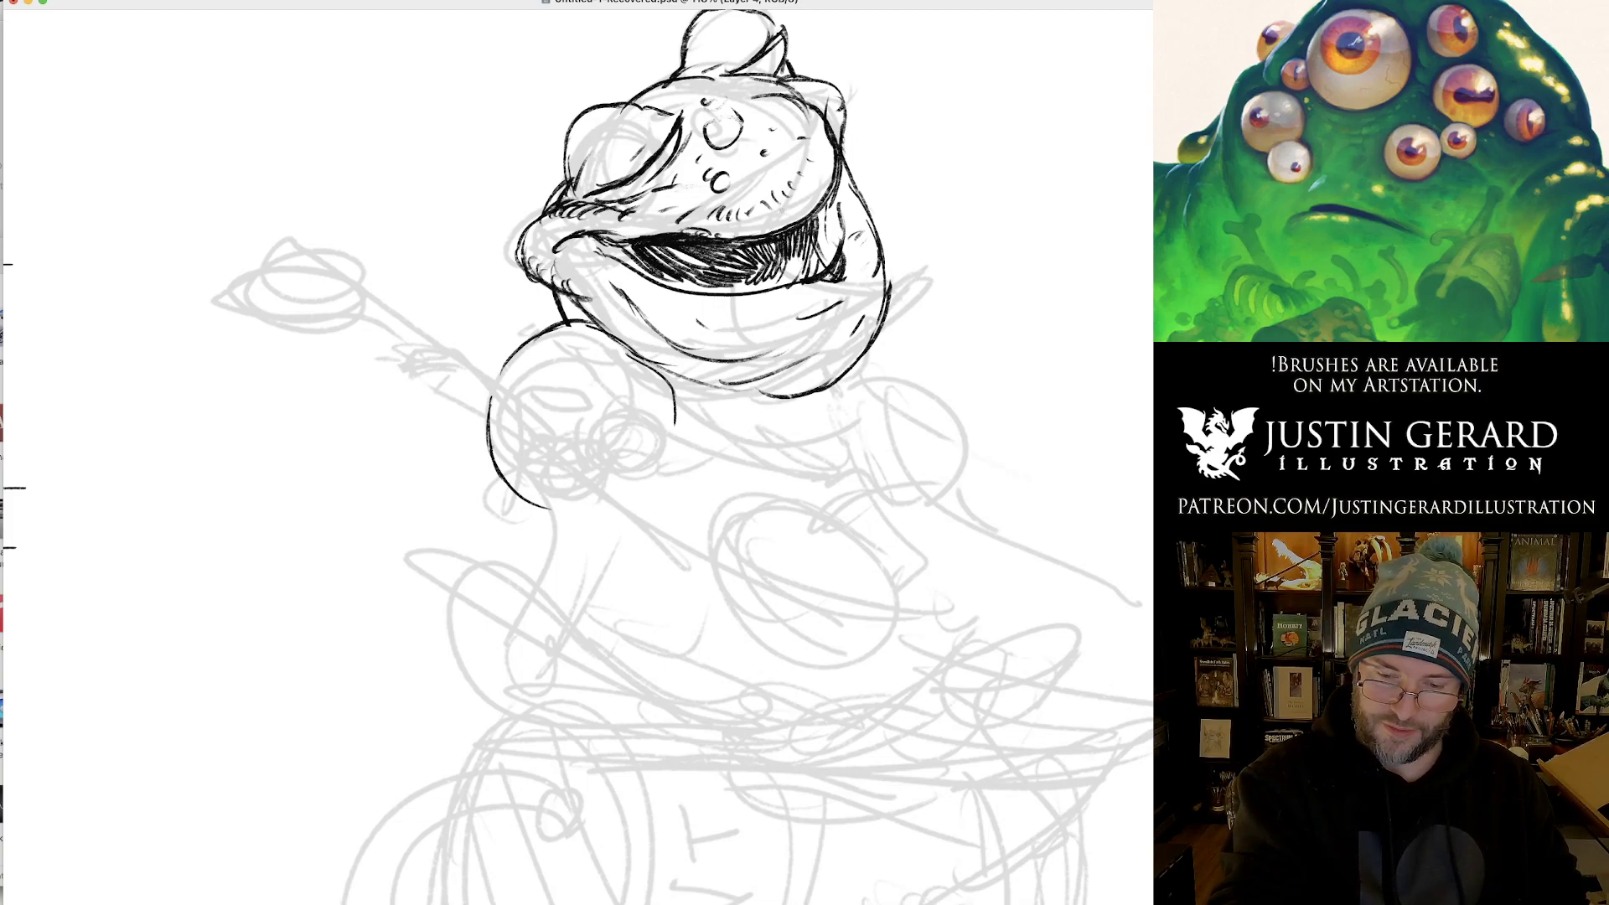
pyautogui.moveTo(721, 250); pyautogui.dragTo(765, 235)
pyautogui.moveTo(623, 260)
pyautogui.mouseDown()
pyautogui.moveTo(639, 242)
pyautogui.moveTo(612, 237)
pyautogui.mouseUp()
pyautogui.moveTo(582, 248)
pyautogui.mouseDown()
pyautogui.moveTo(615, 234)
pyautogui.moveTo(702, 254)
pyautogui.mouseUp()
pyautogui.moveTo(649, 295)
pyautogui.mouseDown()
pyautogui.moveTo(723, 263)
pyautogui.moveTo(736, 288)
pyautogui.moveTo(698, 250)
pyautogui.mouseUp()
pyautogui.moveTo(666, 283); pyautogui.dragTo(714, 252)
pyautogui.moveTo(677, 284)
pyautogui.mouseDown()
pyautogui.moveTo(734, 241)
pyautogui.moveTo(759, 284)
pyautogui.mouseUp()
pyautogui.moveTo(716, 297)
pyautogui.mouseDown()
pyautogui.moveTo(765, 286)
pyautogui.moveTo(749, 281)
pyautogui.mouseUp()
pyautogui.moveTo(737, 289); pyautogui.dragTo(774, 267)
pyautogui.moveTo(737, 264)
pyautogui.mouseDown()
pyautogui.moveTo(747, 248)
pyautogui.moveTo(782, 249)
pyautogui.mouseUp()
pyautogui.moveTo(765, 289); pyautogui.dragTo(792, 244)
pyautogui.moveTo(772, 282); pyautogui.dragTo(802, 246)
pyautogui.moveTo(797, 269)
pyautogui.mouseDown()
pyautogui.moveTo(807, 252)
pyautogui.moveTo(778, 281)
pyautogui.mouseUp()
pyautogui.moveTo(761, 292); pyautogui.dragTo(800, 257)
# Add short hatch marks from the mouth corner up along the edge of the frog's upper head.
pyautogui.moveTo(791, 284); pyautogui.dragTo(828, 208)
pyautogui.moveTo(807, 234); pyautogui.dragTo(840, 193)
pyautogui.moveTo(837, 233); pyautogui.dragTo(825, 173)
pyautogui.moveTo(809, 178); pyautogui.dragTo(835, 159)
pyautogui.moveTo(812, 151); pyautogui.dragTo(825, 131)
pyautogui.moveTo(804, 138); pyautogui.dragTo(817, 108)
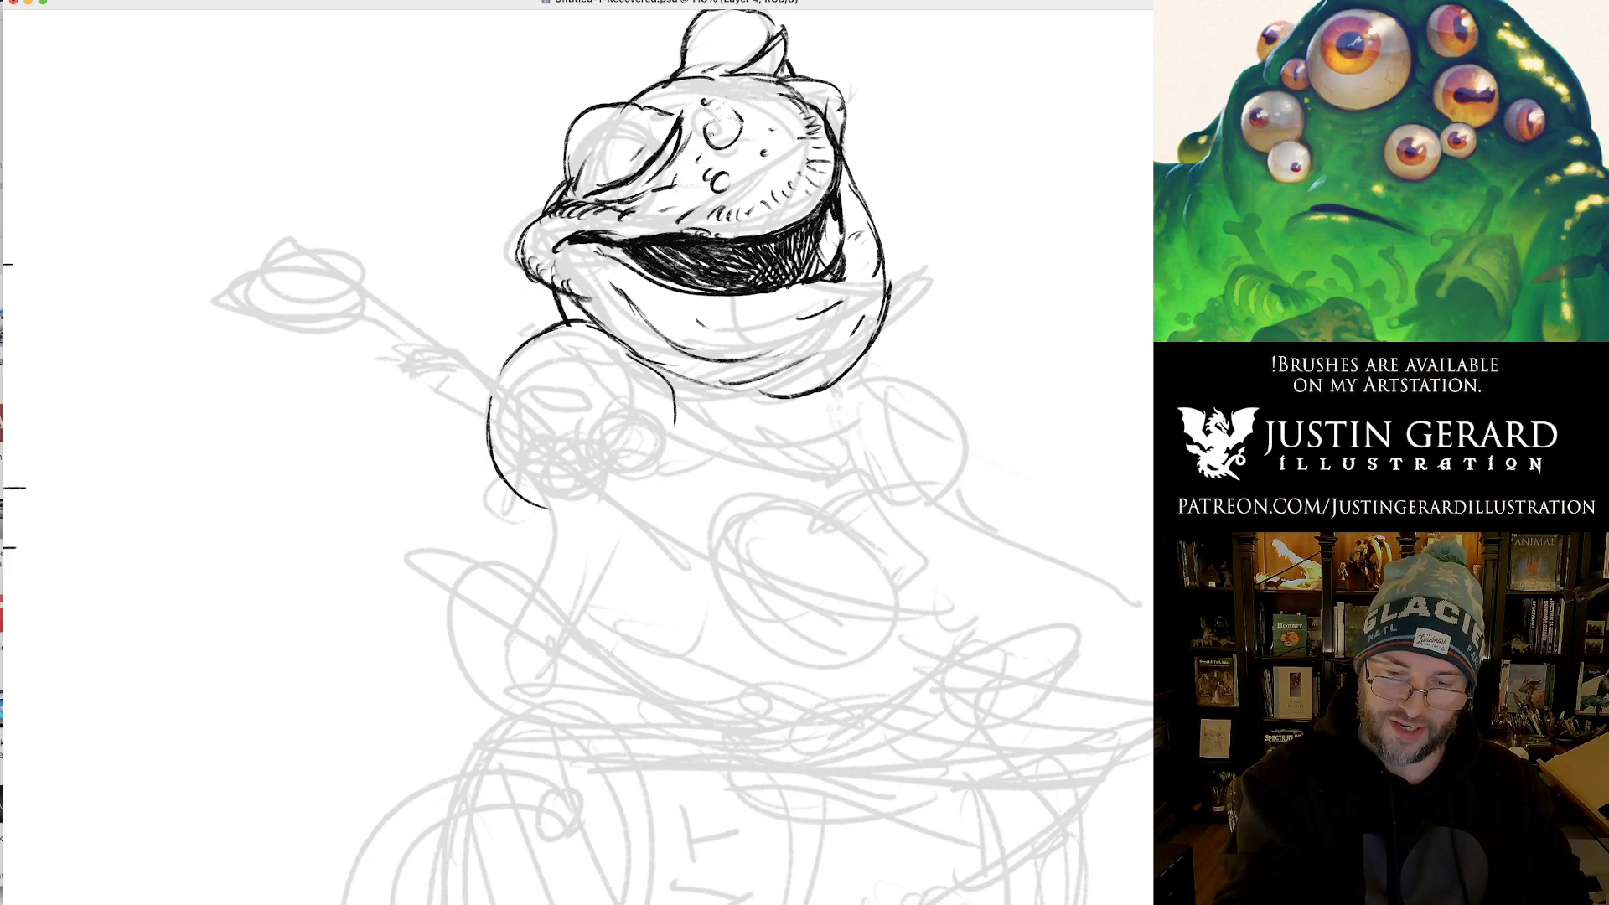
# Darken the frog's nostril and add small texture marks to the snout, the cheek and the mouth corner.
pyautogui.moveTo(708, 134)
pyautogui.mouseDown()
pyautogui.moveTo(742, 145)
pyautogui.moveTo(714, 179)
pyautogui.mouseUp()
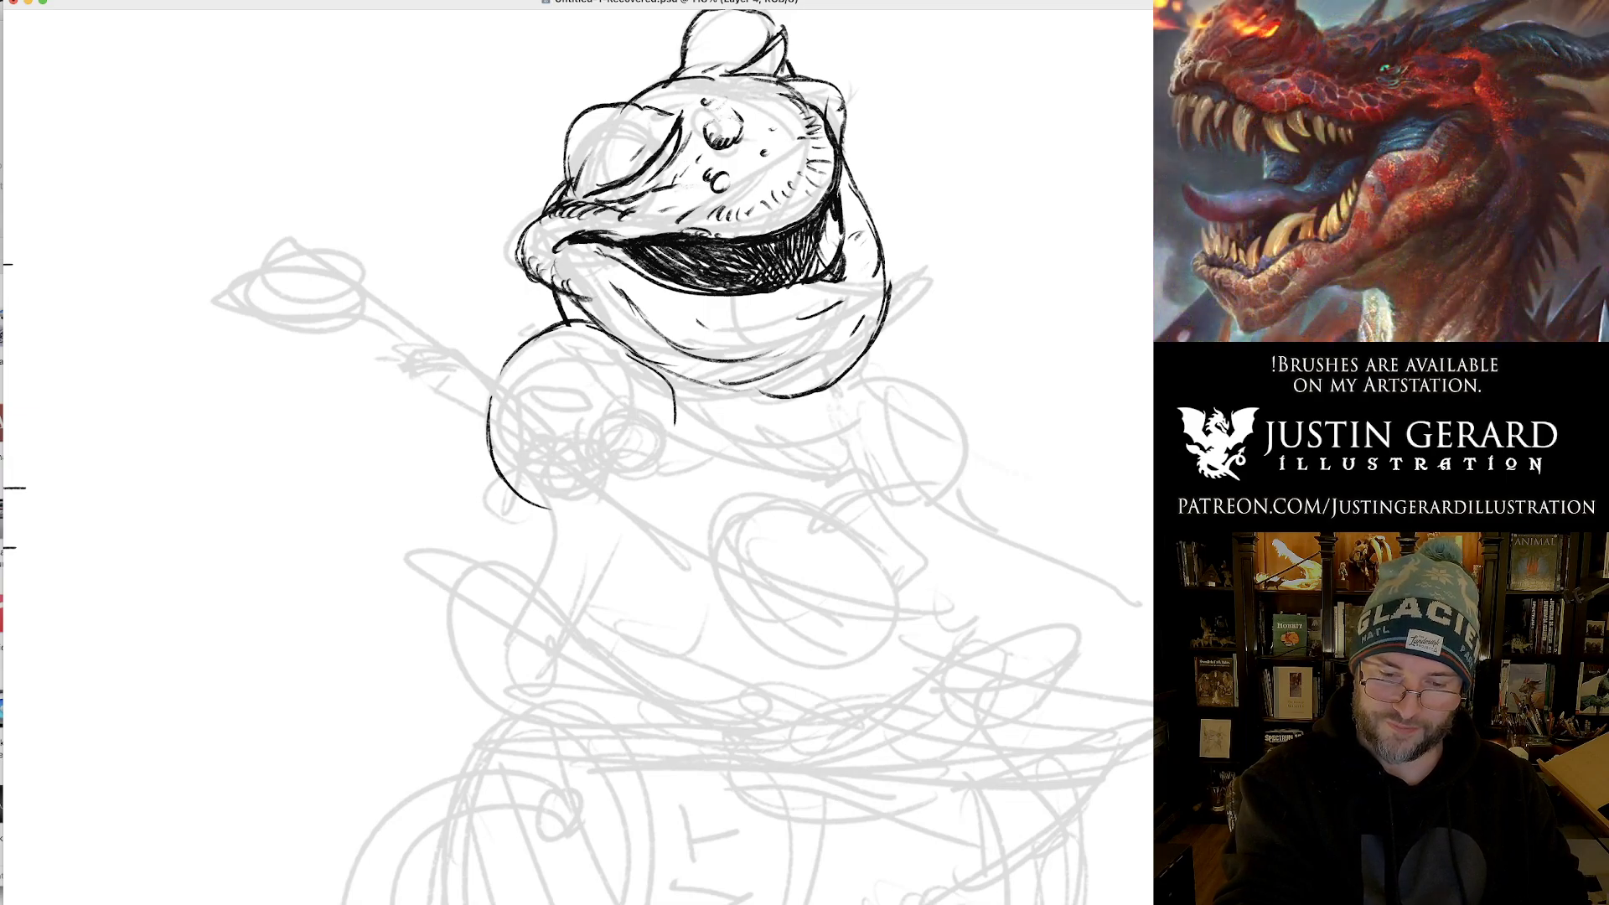
pyautogui.moveTo(573, 200)
pyautogui.mouseDown()
pyautogui.moveTo(610, 173)
pyautogui.moveTo(586, 183)
pyautogui.mouseUp()
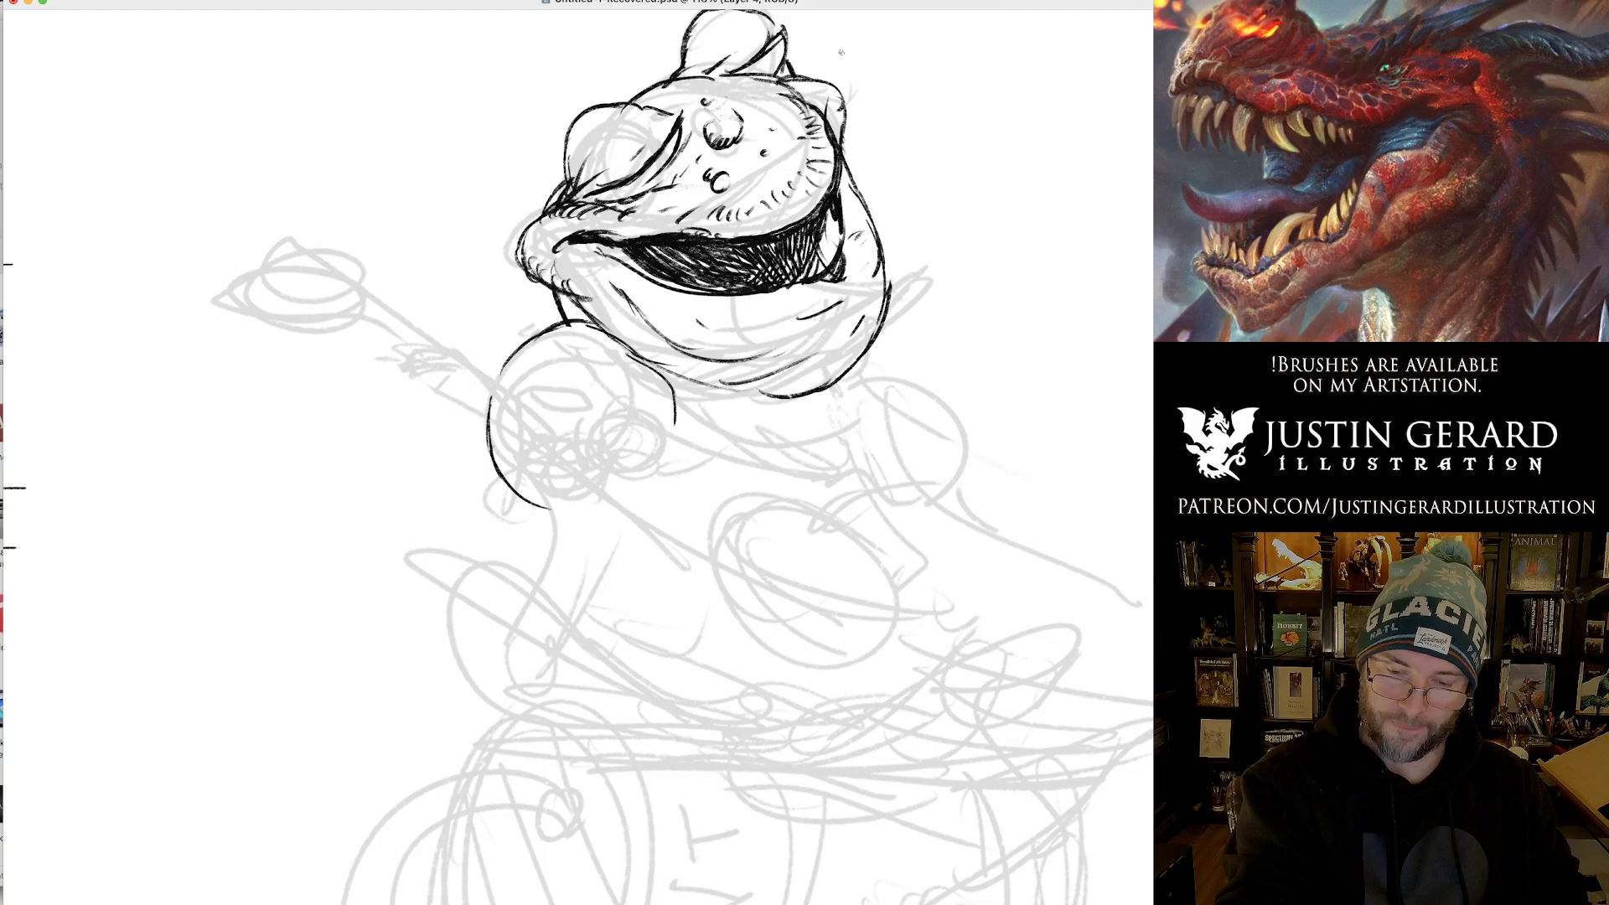
pyautogui.moveTo(771, 174); pyautogui.dragTo(802, 159)
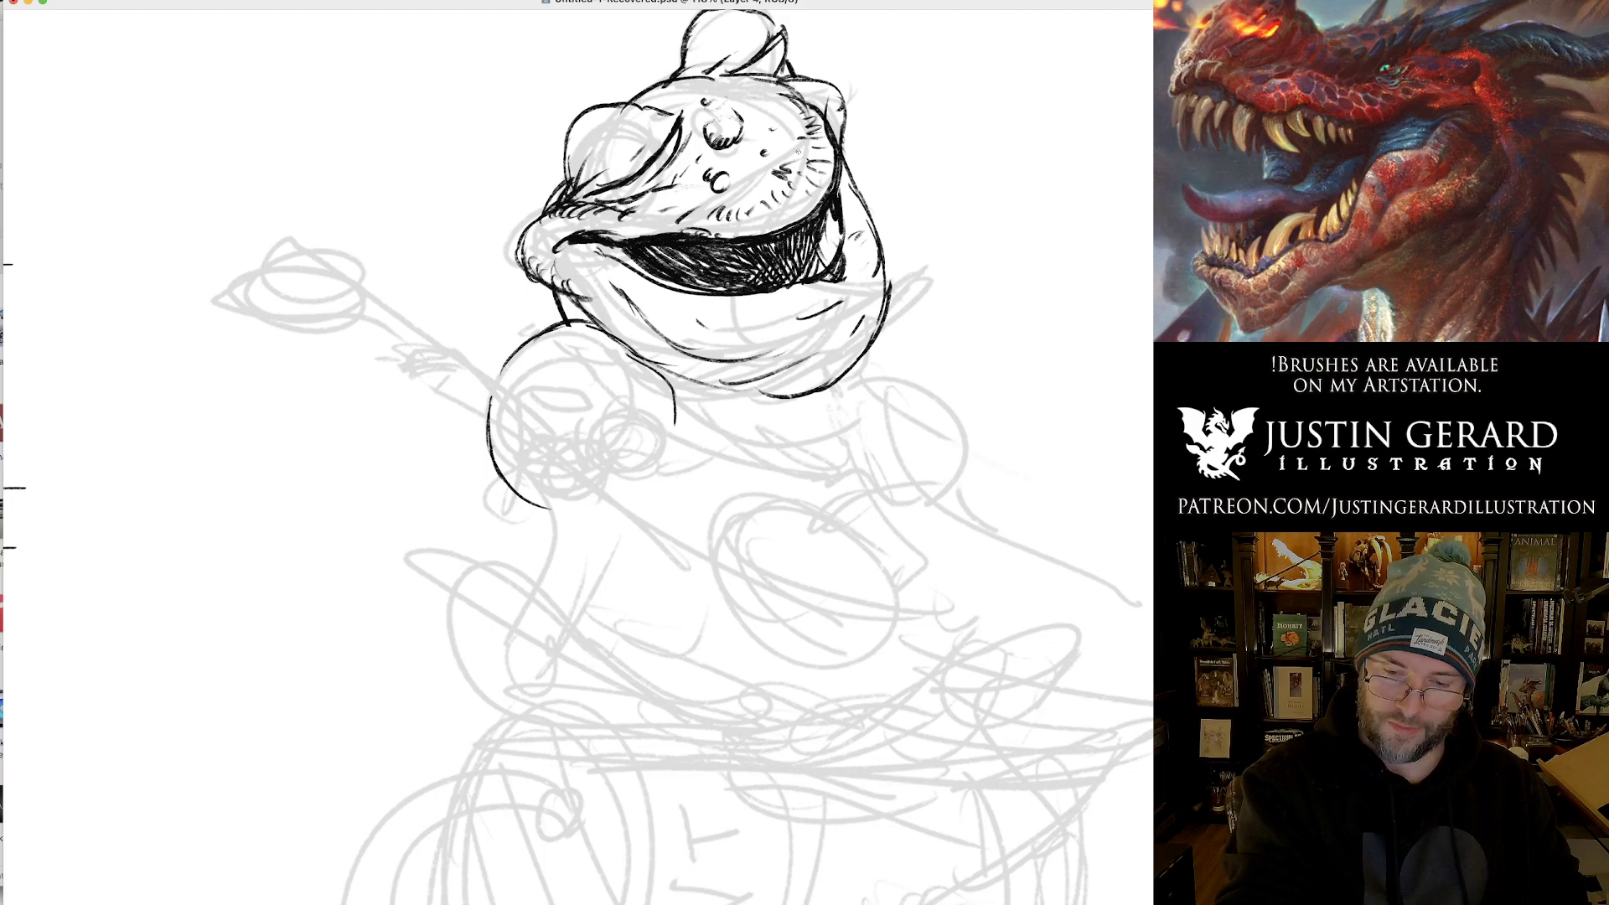
pyautogui.press('super+z')
pyautogui.moveTo(761, 107)
pyautogui.mouseDown()
pyautogui.moveTo(782, 96)
pyautogui.moveTo(757, 105)
pyautogui.mouseUp()
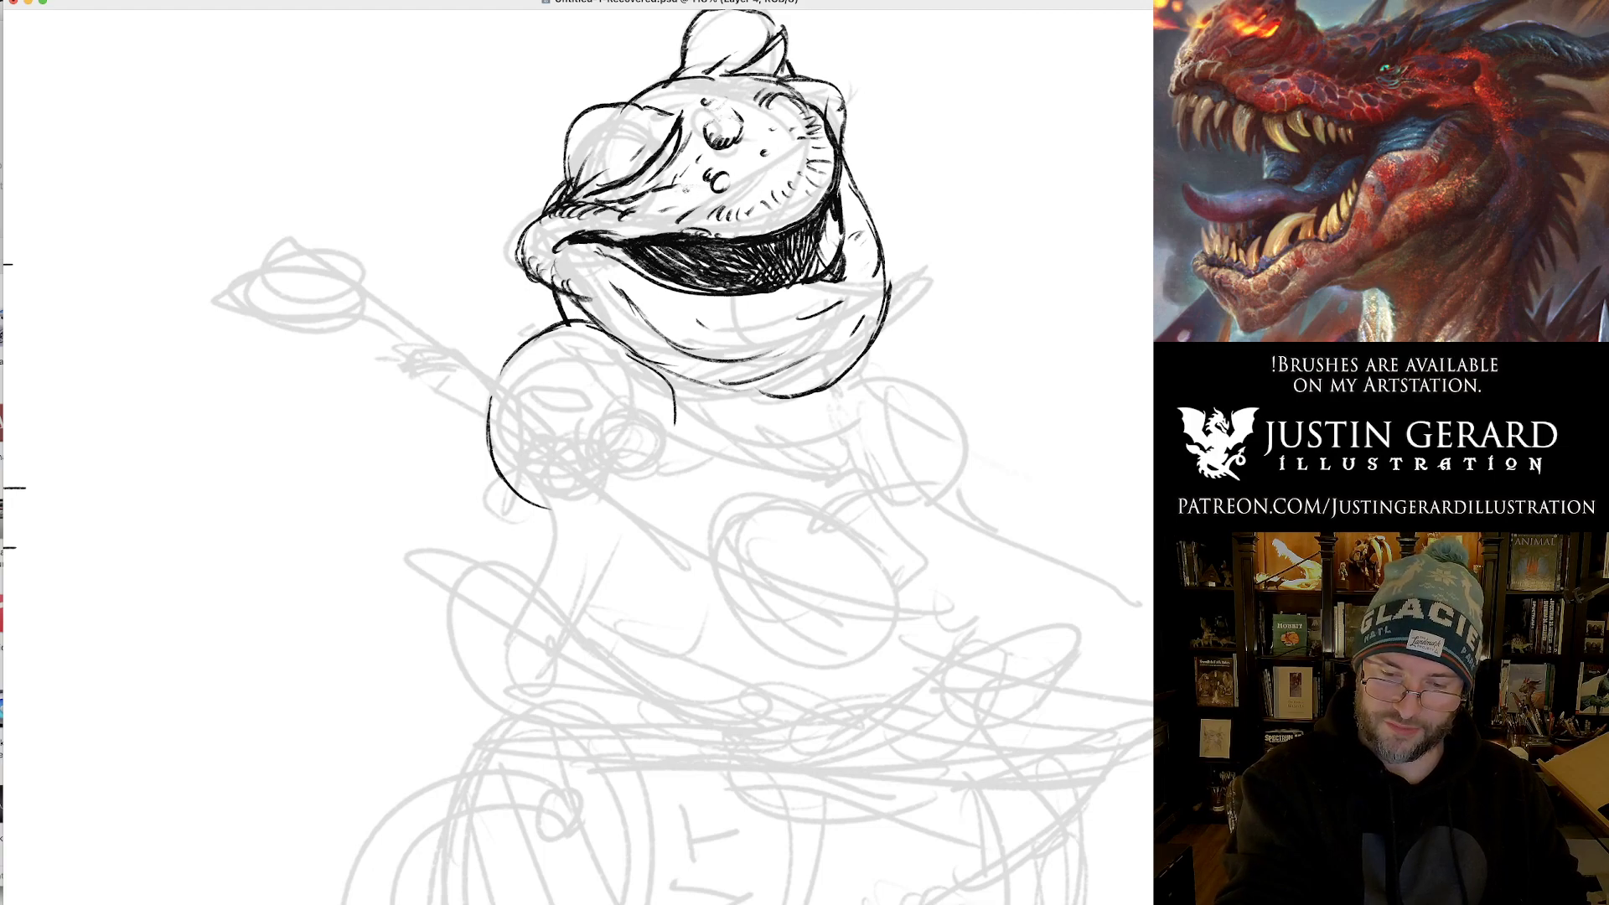
pyautogui.moveTo(698, 188)
pyautogui.mouseDown()
pyautogui.moveTo(640, 213)
pyautogui.moveTo(566, 210)
pyautogui.mouseUp()
pyautogui.moveTo(557, 213); pyautogui.dragTo(520, 251)
pyautogui.moveTo(526, 231); pyautogui.dragTo(529, 264)
# Draw the back of the frog's hand and its first long fingers below the mouth corner, over the faint circular guide.
pyautogui.press('z')
pyautogui.moveTo(897, 220); pyautogui.dragTo(806, 220)
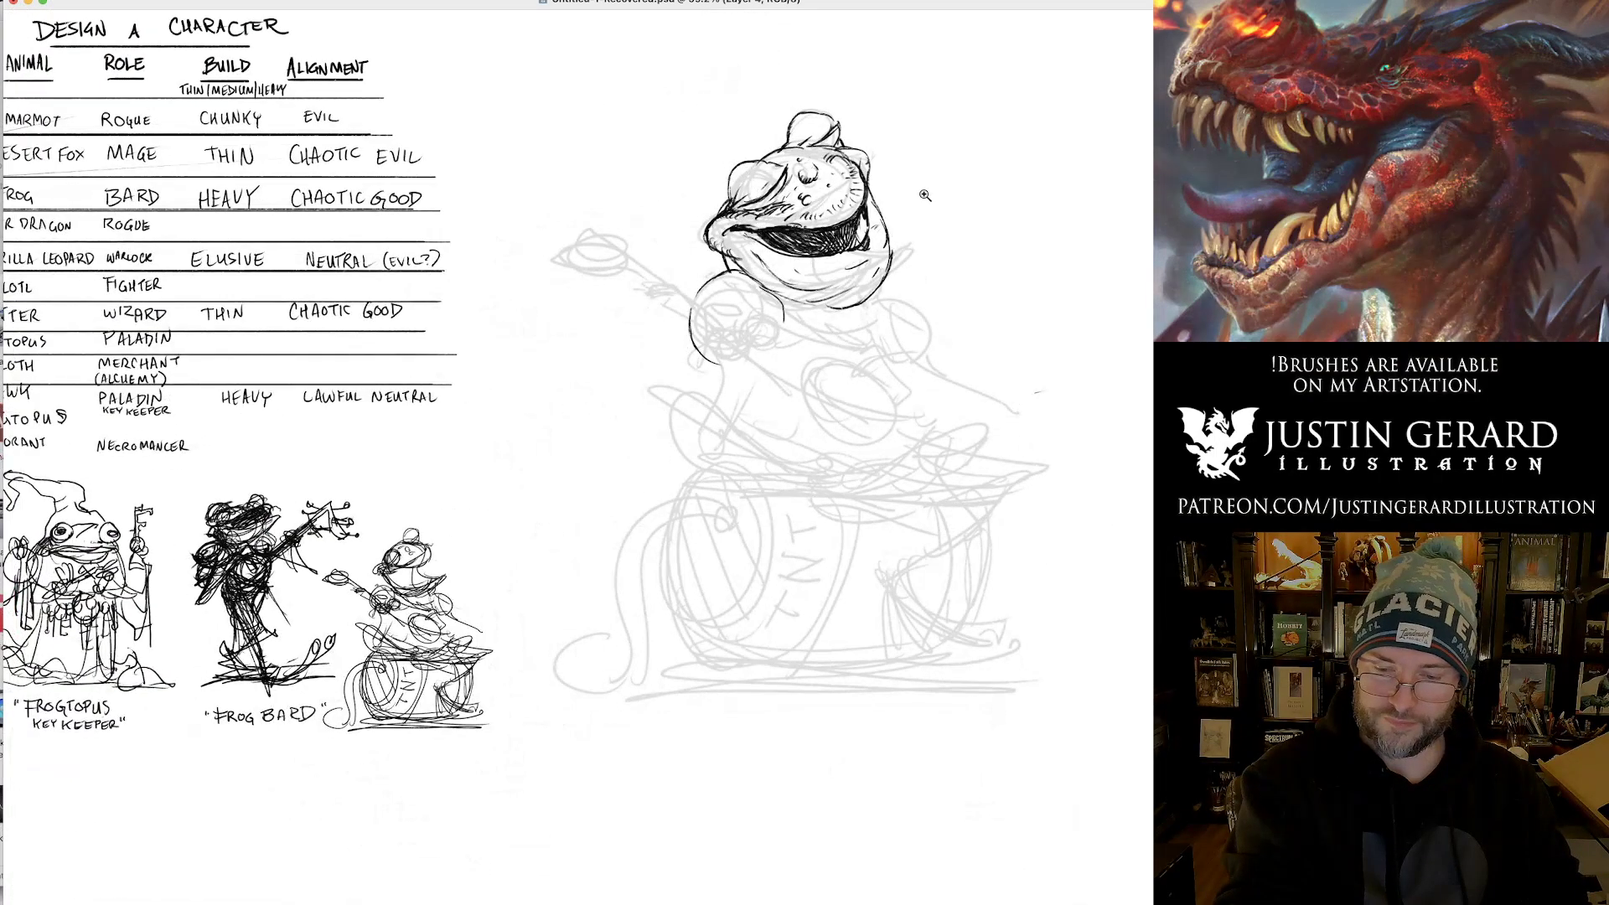
pyautogui.scroll(-2, 903, 217)
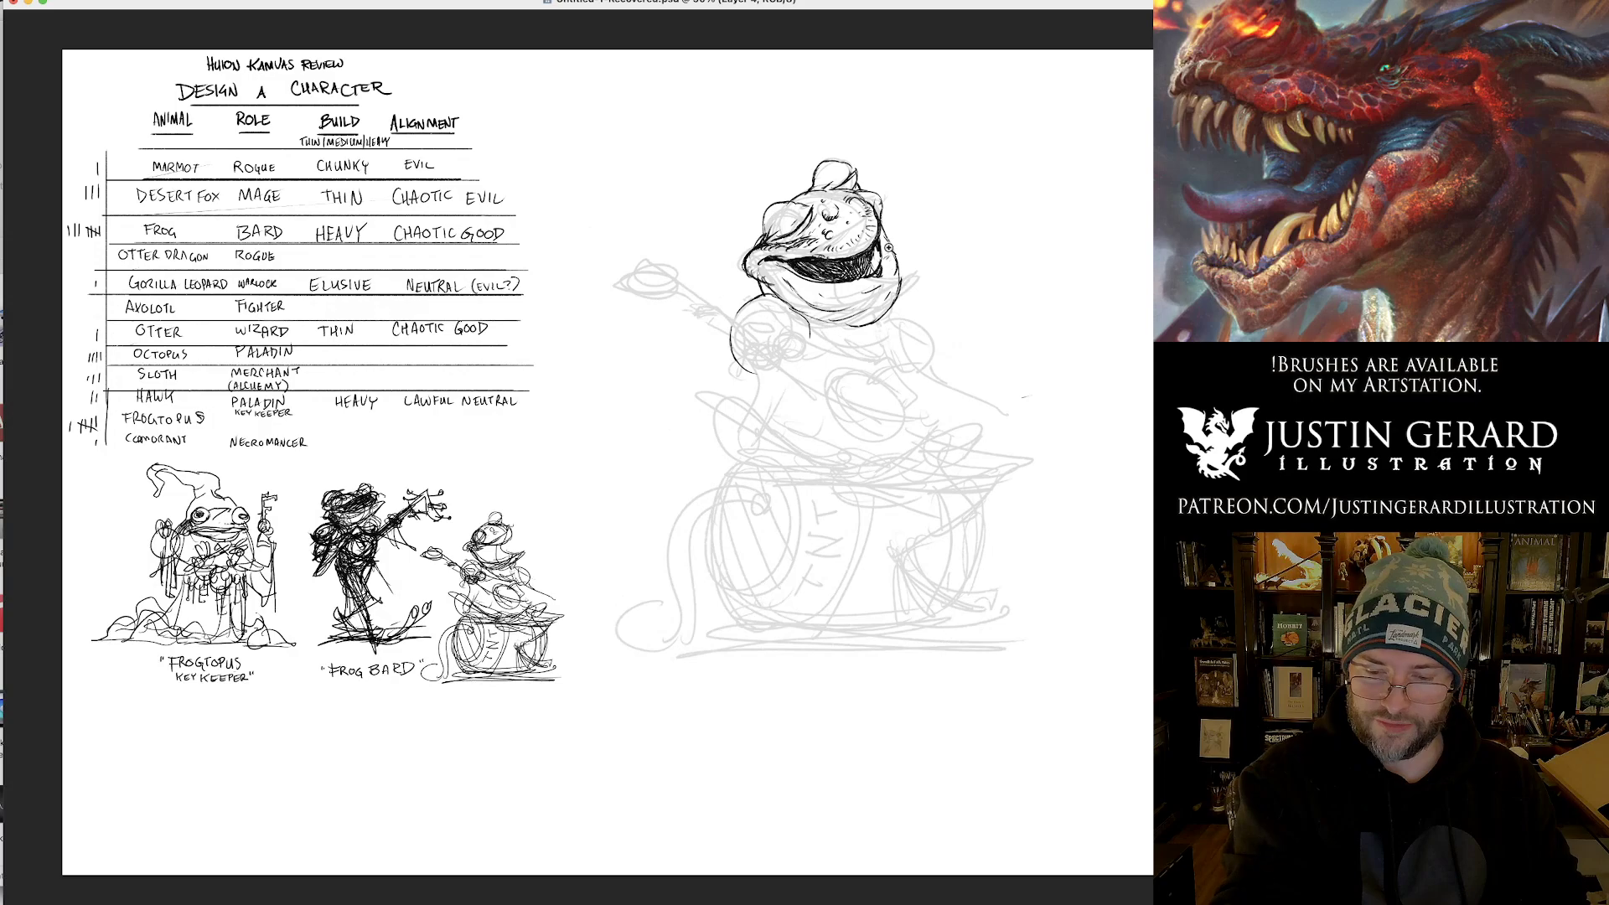
pyautogui.scroll(2, 890, 249)
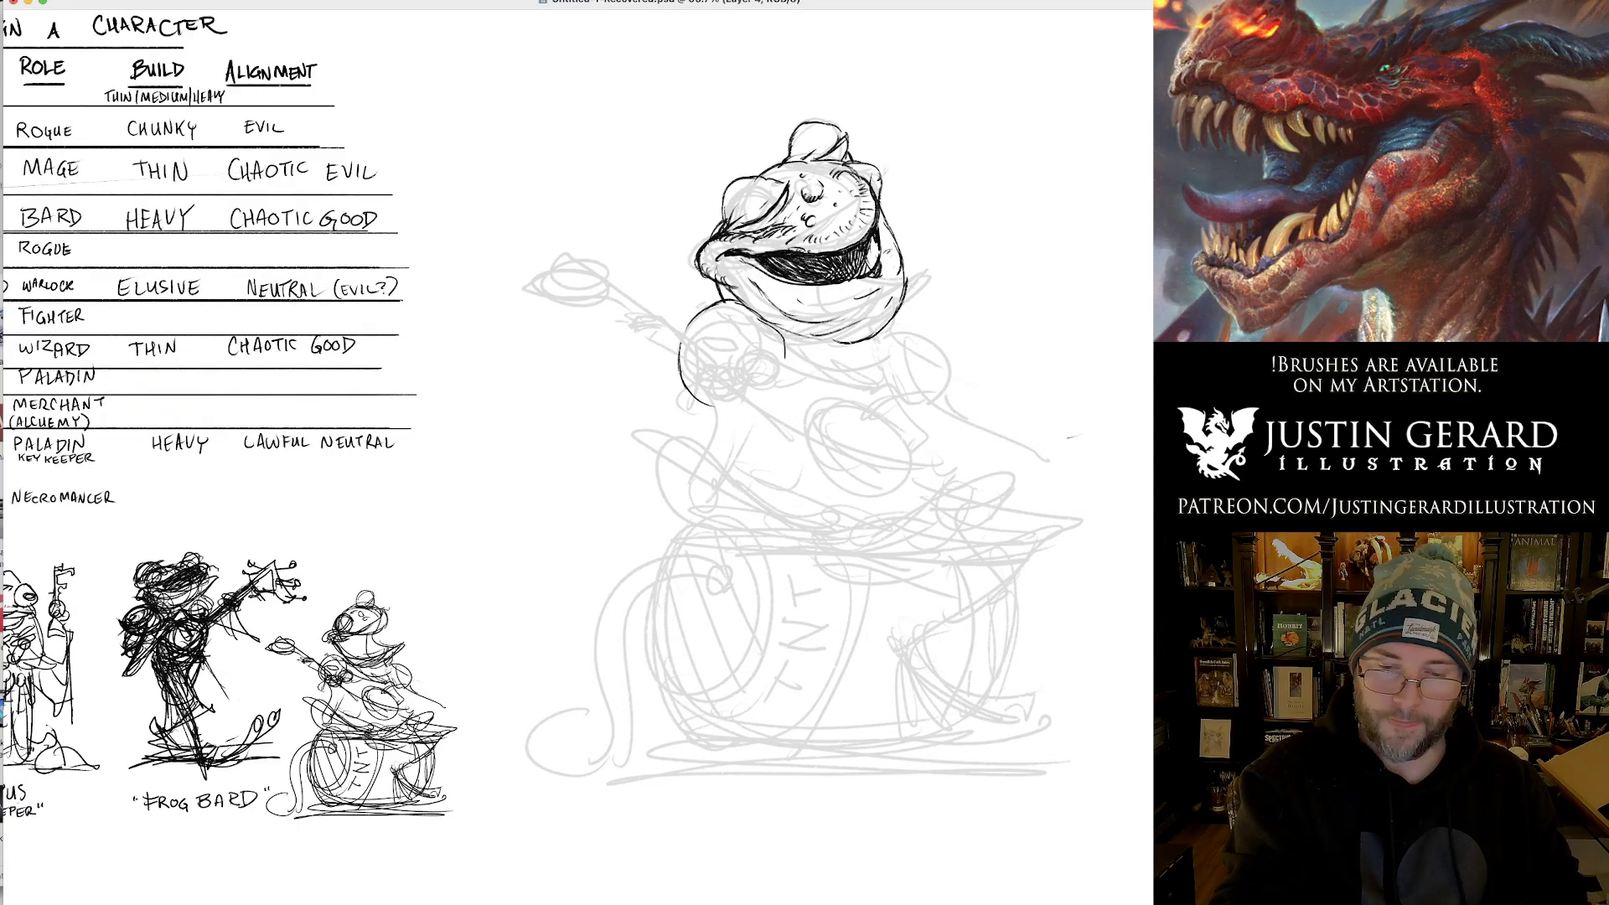
pyautogui.moveTo(891, 272); pyautogui.dragTo(840, 268)
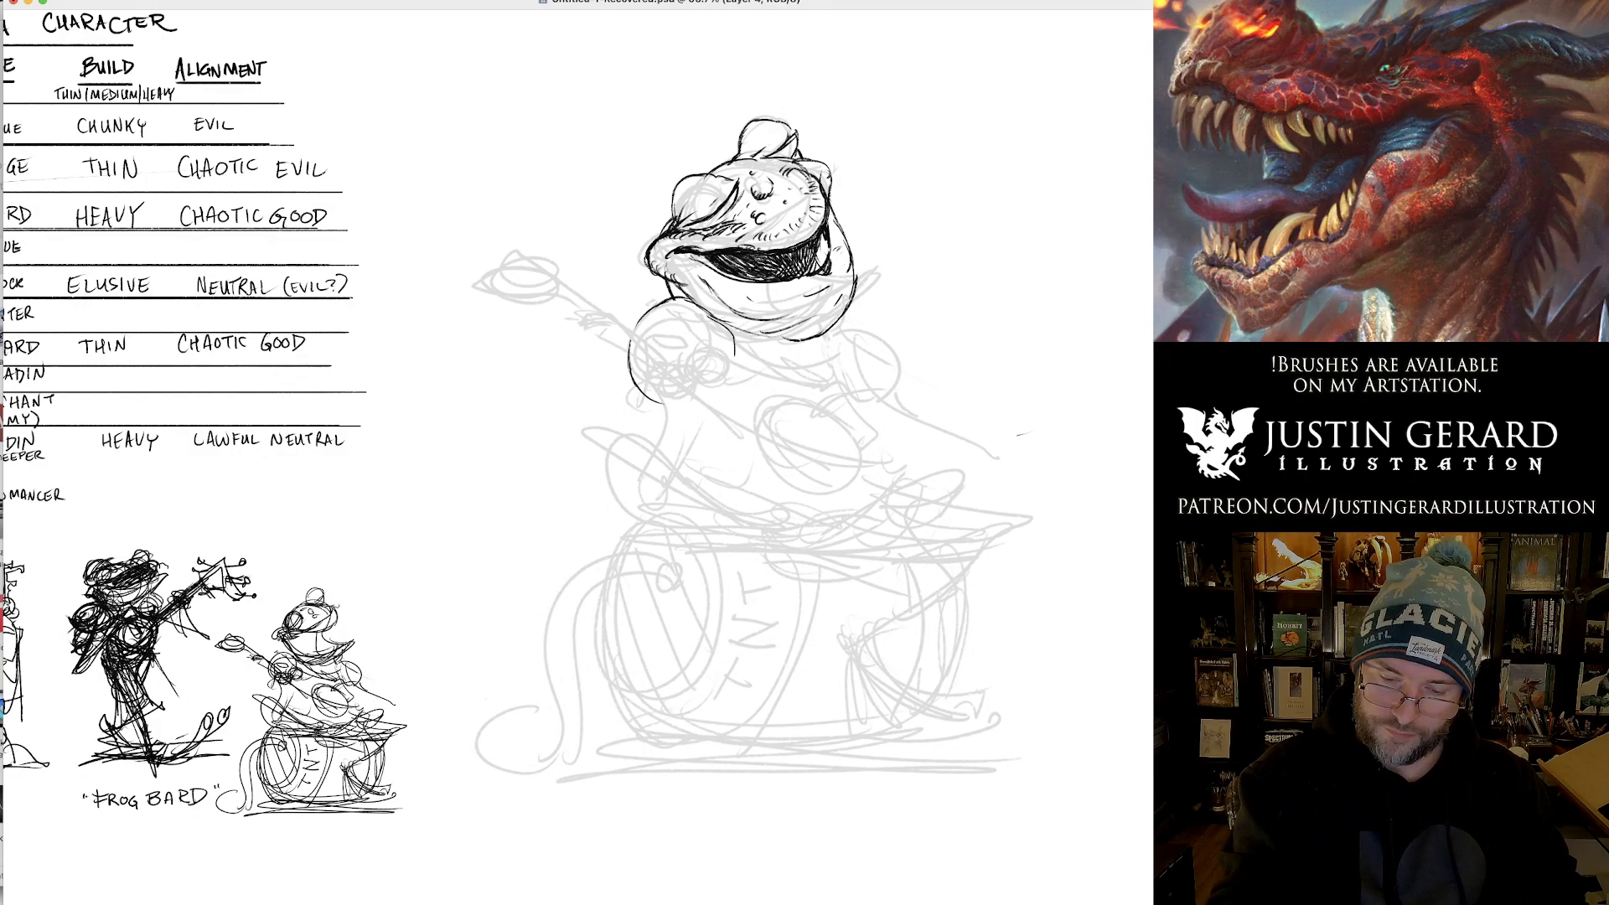
pyautogui.moveTo(639, 347)
pyautogui.mouseDown()
pyautogui.moveTo(641, 411)
pyautogui.moveTo(646, 334)
pyautogui.moveTo(672, 326)
pyautogui.moveTo(649, 347)
pyautogui.moveTo(651, 387)
pyautogui.moveTo(671, 367)
pyautogui.moveTo(657, 409)
pyautogui.mouseUp()
pyautogui.moveTo(656, 385); pyautogui.dragTo(645, 414)
pyautogui.moveTo(645, 414)
pyautogui.mouseDown()
pyautogui.moveTo(678, 406)
pyautogui.moveTo(666, 422)
pyautogui.moveTo(672, 404)
pyautogui.mouseUp()
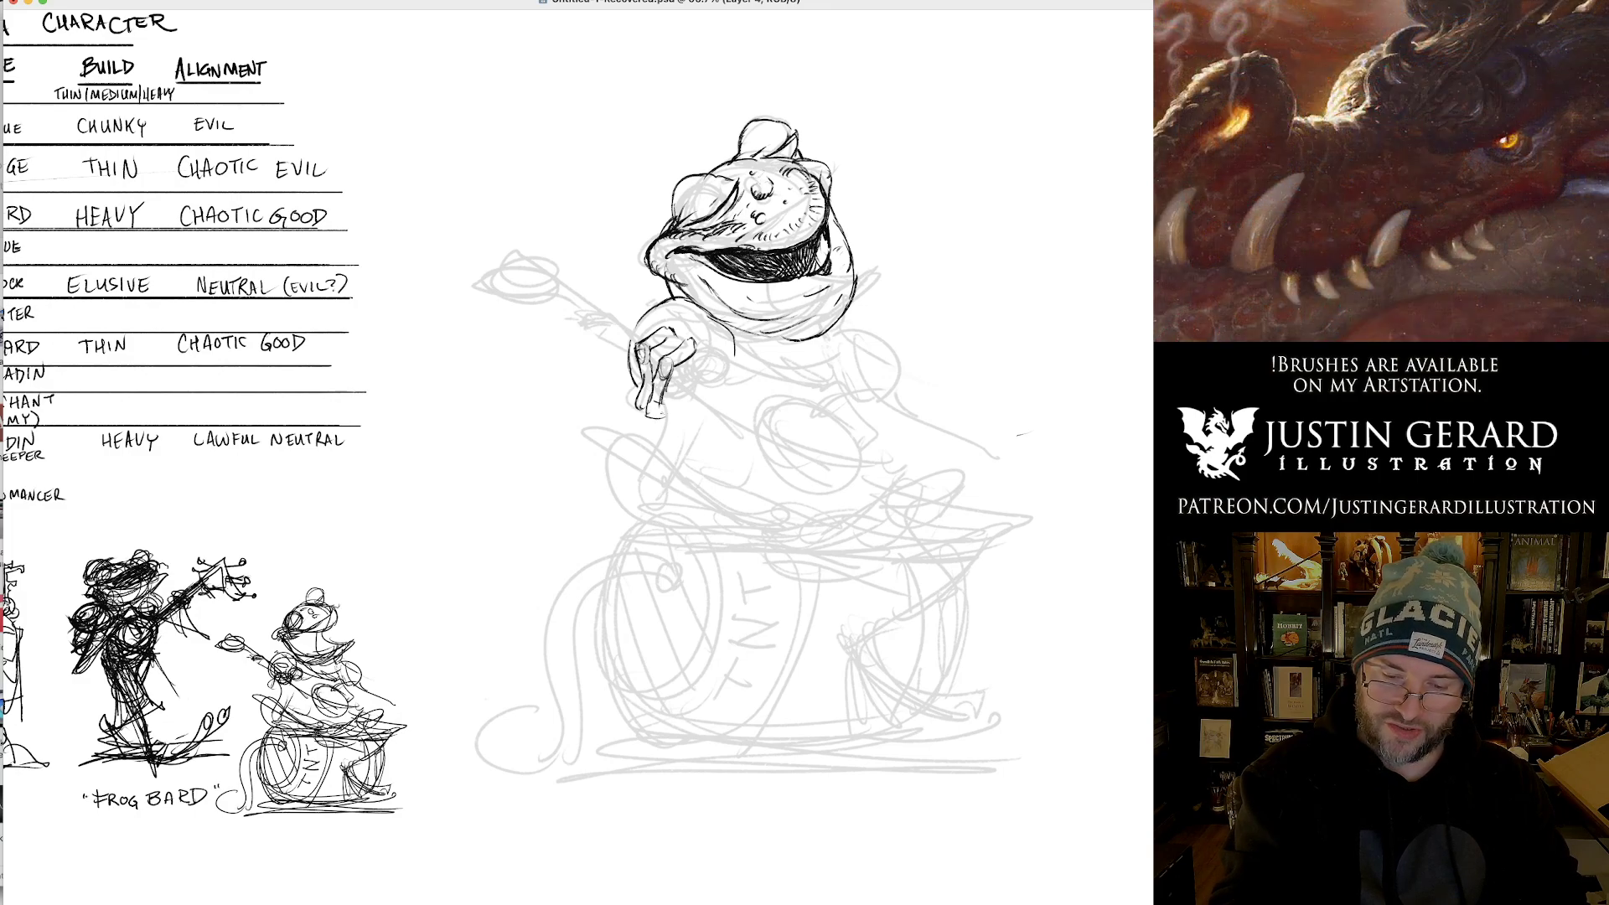
# Draw the hand's remaining fingers curling around the instrument's neck, and add knuckle and contour lines.
pyautogui.moveTo(698, 378)
pyautogui.mouseDown()
pyautogui.moveTo(682, 386)
pyautogui.moveTo(702, 339)
pyautogui.moveTo(717, 341)
pyautogui.mouseUp()
pyautogui.moveTo(716, 333); pyautogui.dragTo(683, 404)
pyautogui.moveTo(687, 395)
pyautogui.mouseDown()
pyautogui.moveTo(683, 429)
pyautogui.moveTo(714, 411)
pyautogui.mouseUp()
pyautogui.moveTo(672, 333); pyautogui.dragTo(688, 344)
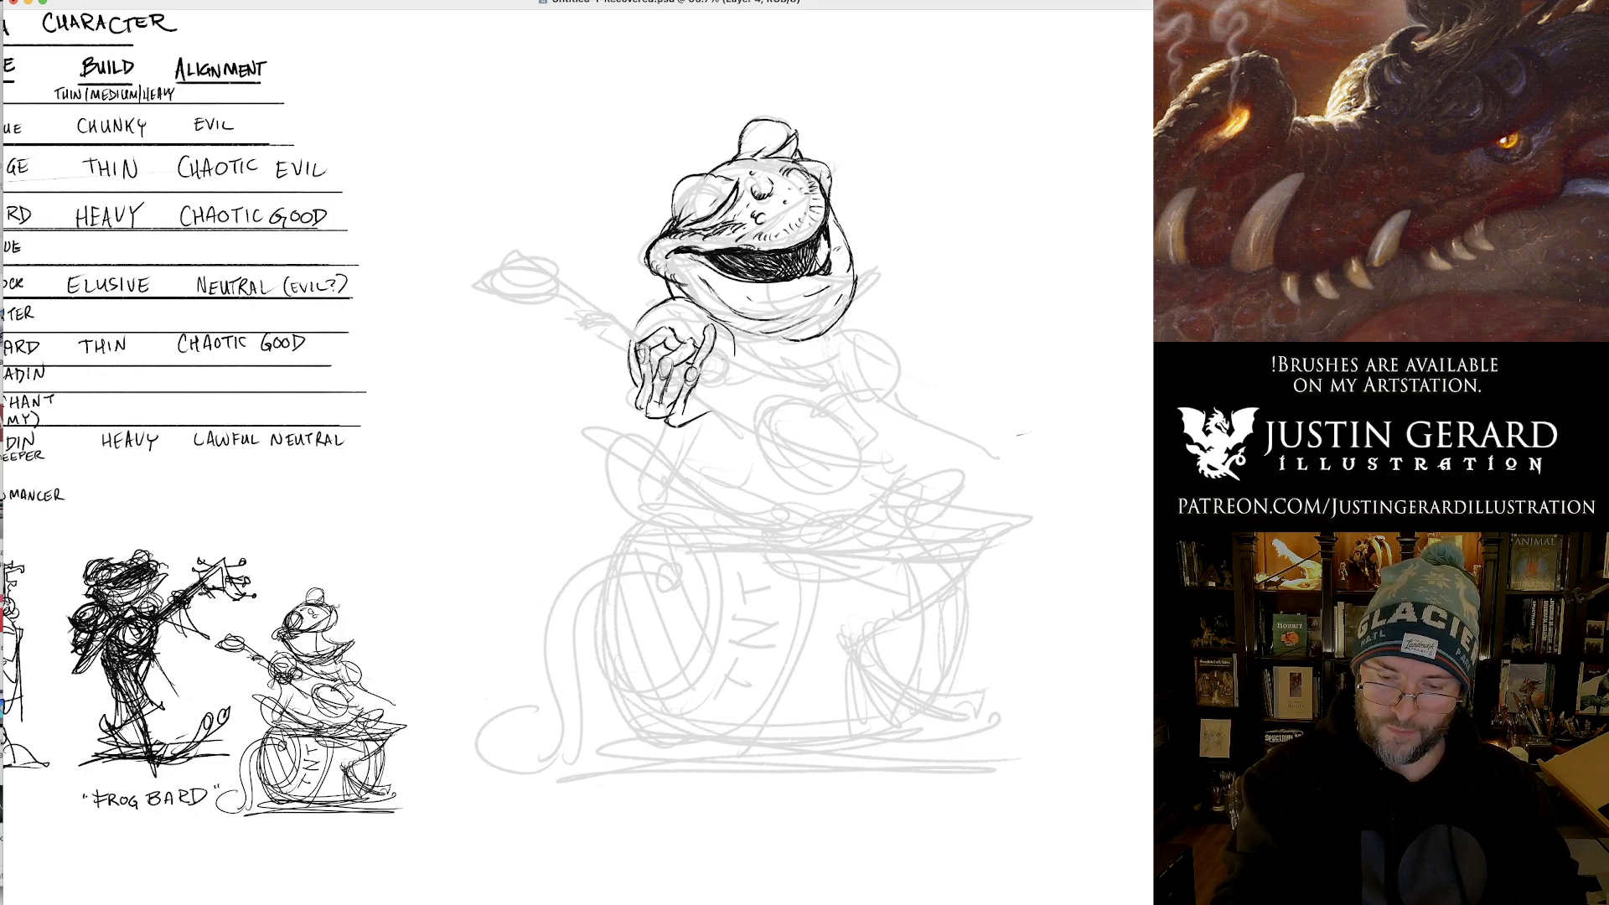
pyautogui.moveTo(711, 358)
pyautogui.mouseDown()
pyautogui.moveTo(730, 384)
pyautogui.moveTo(701, 376)
pyautogui.moveTo(685, 416)
pyautogui.mouseUp()
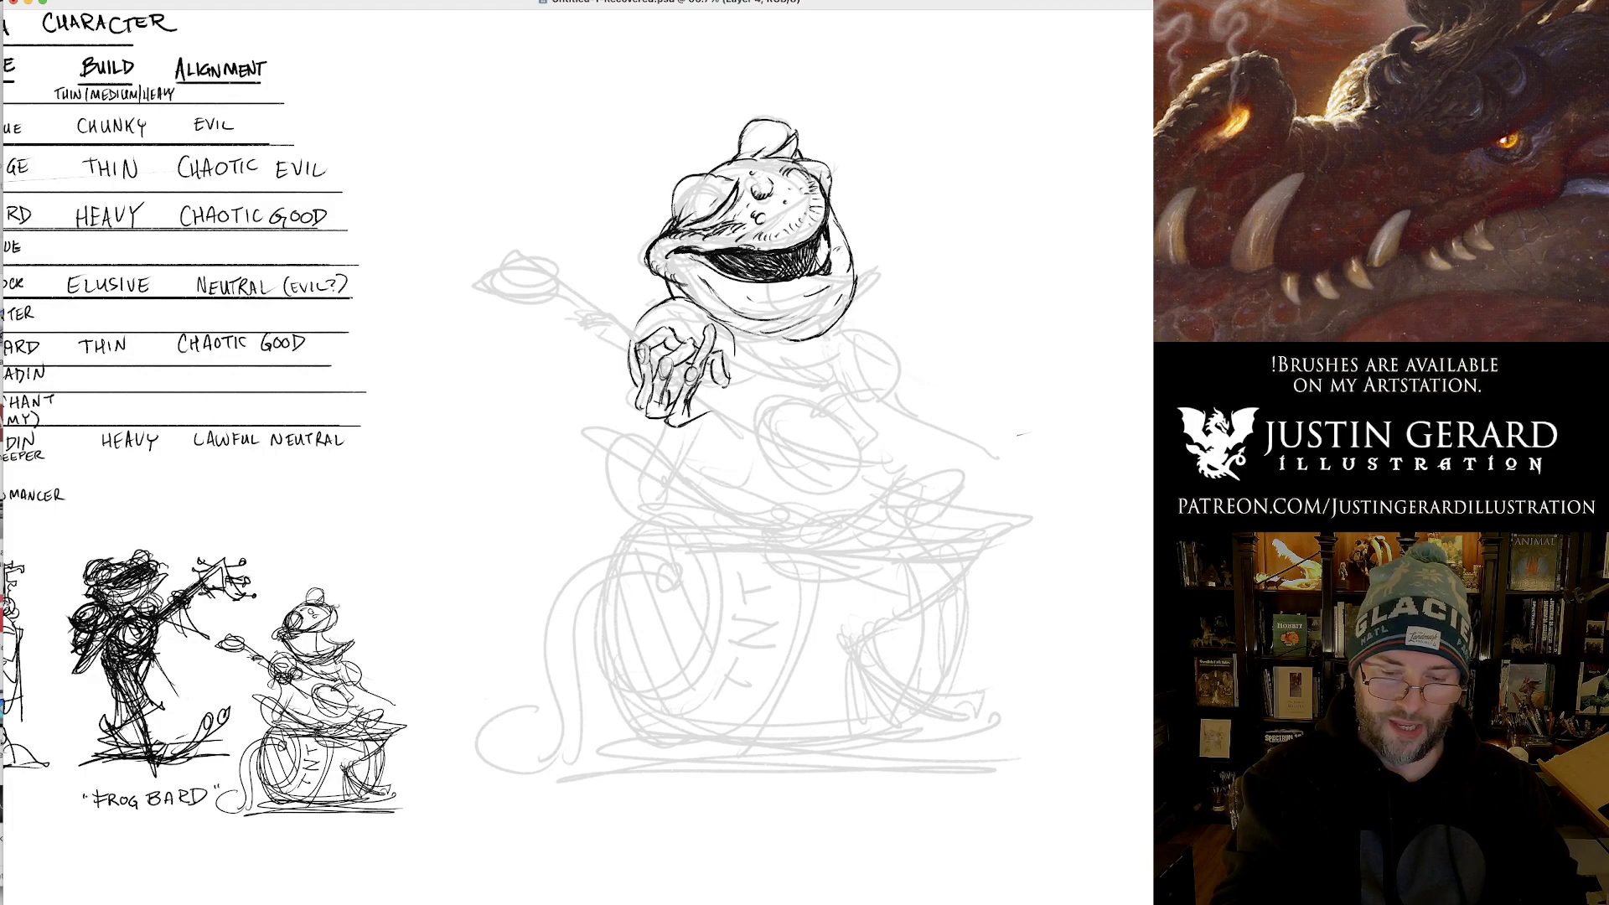
pyautogui.moveTo(660, 379); pyautogui.dragTo(648, 403)
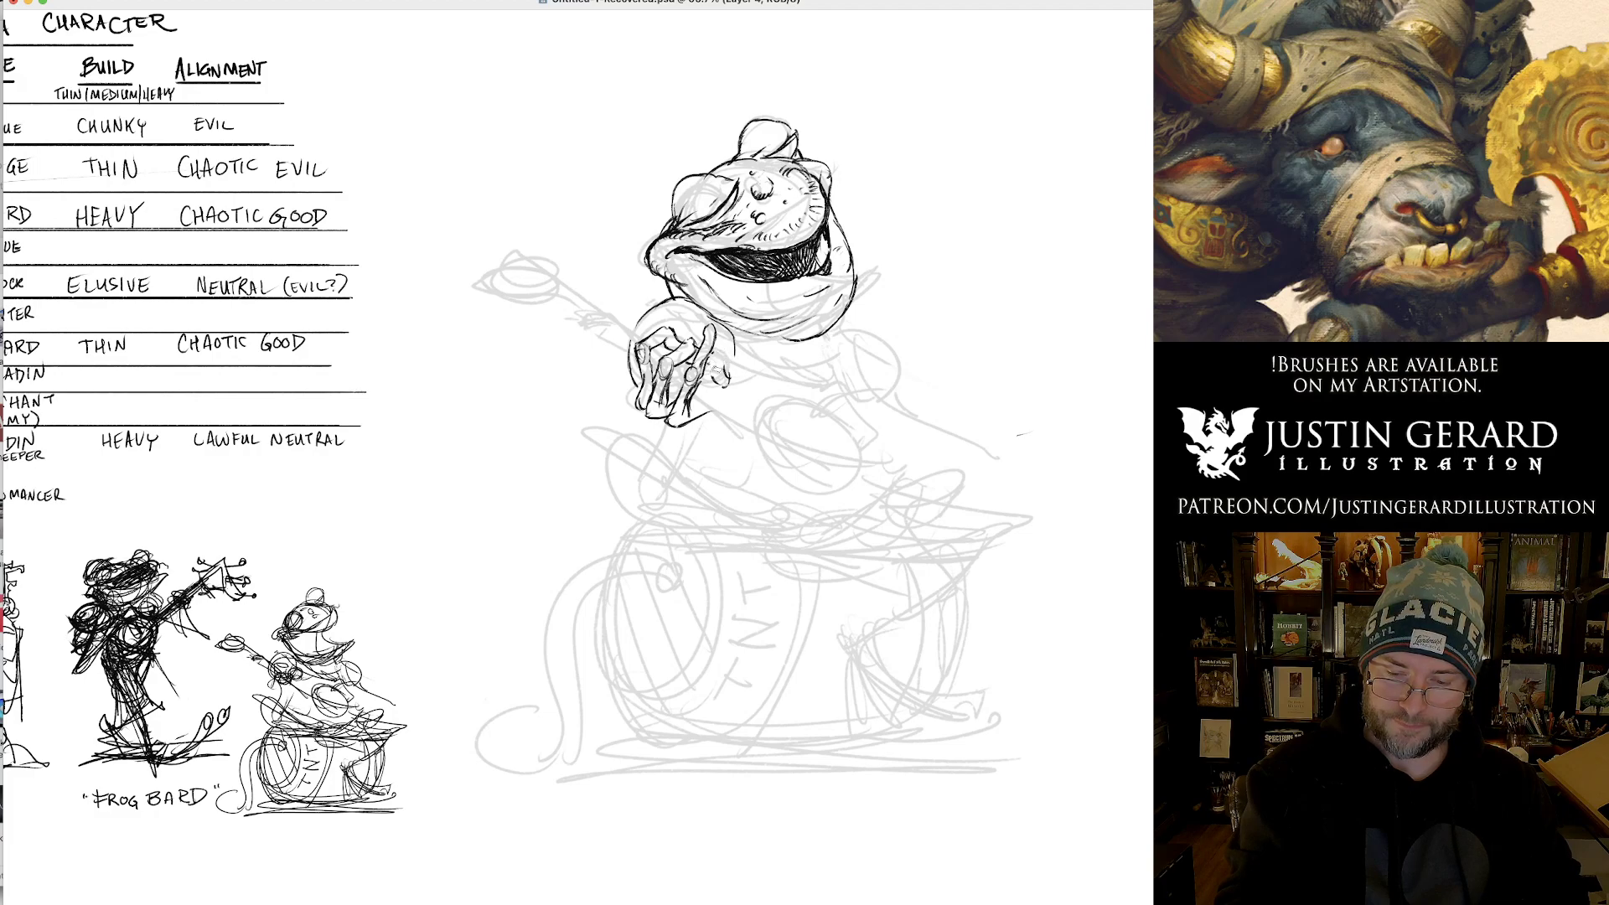
pyautogui.moveTo(677, 323); pyautogui.dragTo(694, 340)
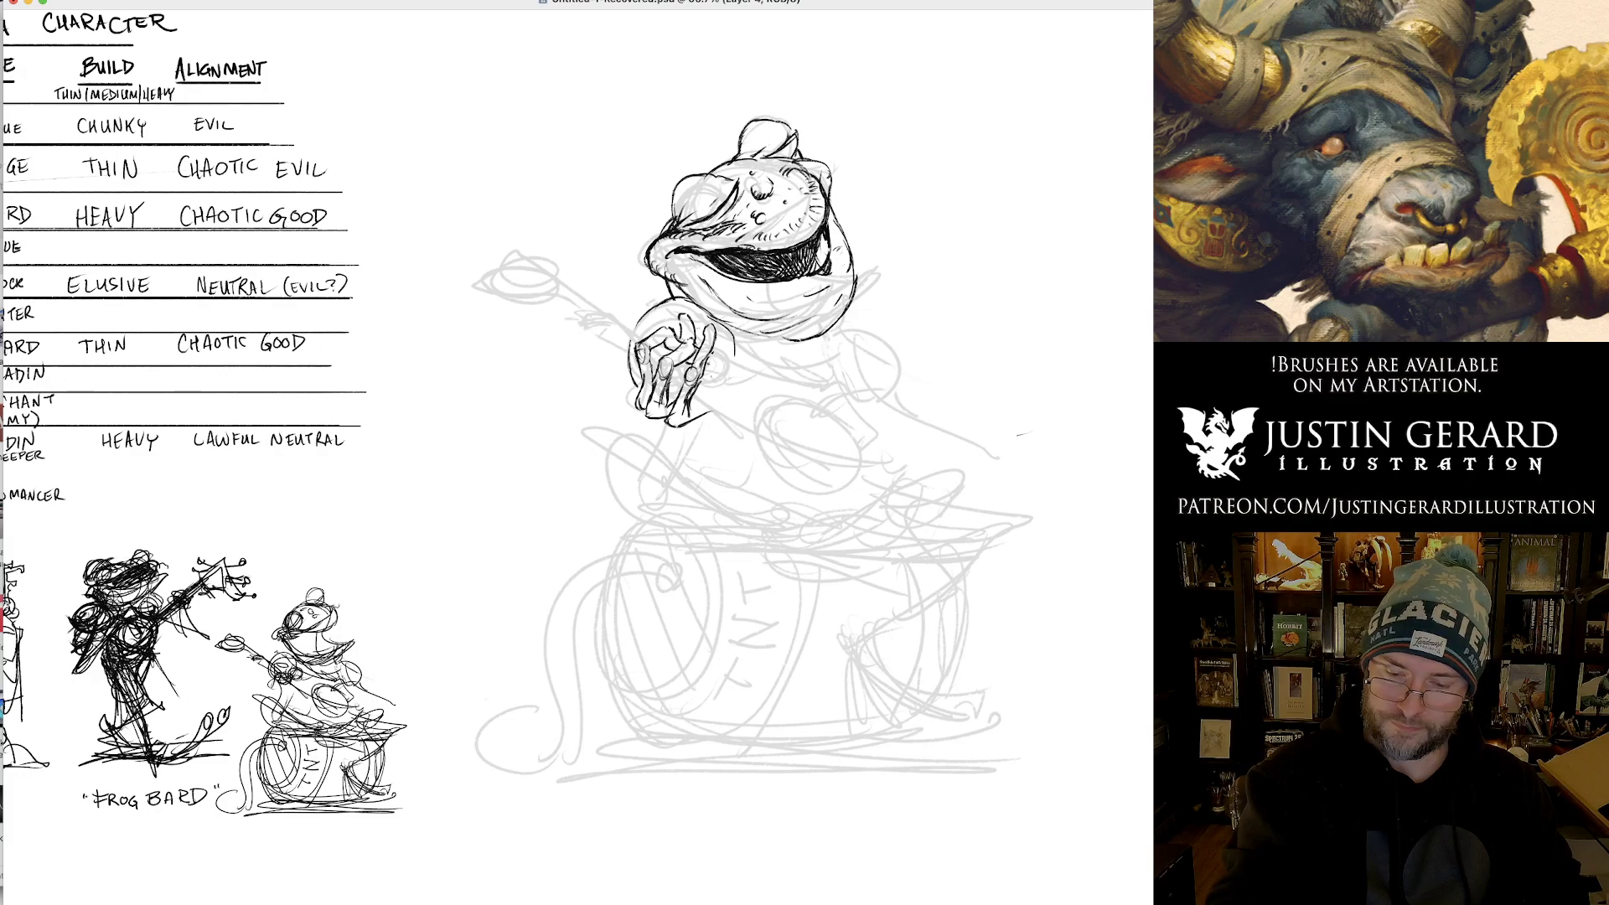
# Outline the instrument's neck and knobby end extending from the frog's hand, undoing the extra line hanging below it.
pyautogui.moveTo(630, 361)
pyautogui.mouseDown()
pyautogui.moveTo(551, 332)
pyautogui.moveTo(603, 305)
pyautogui.moveTo(637, 341)
pyautogui.moveTo(545, 334)
pyautogui.moveTo(563, 336)
pyautogui.mouseUp()
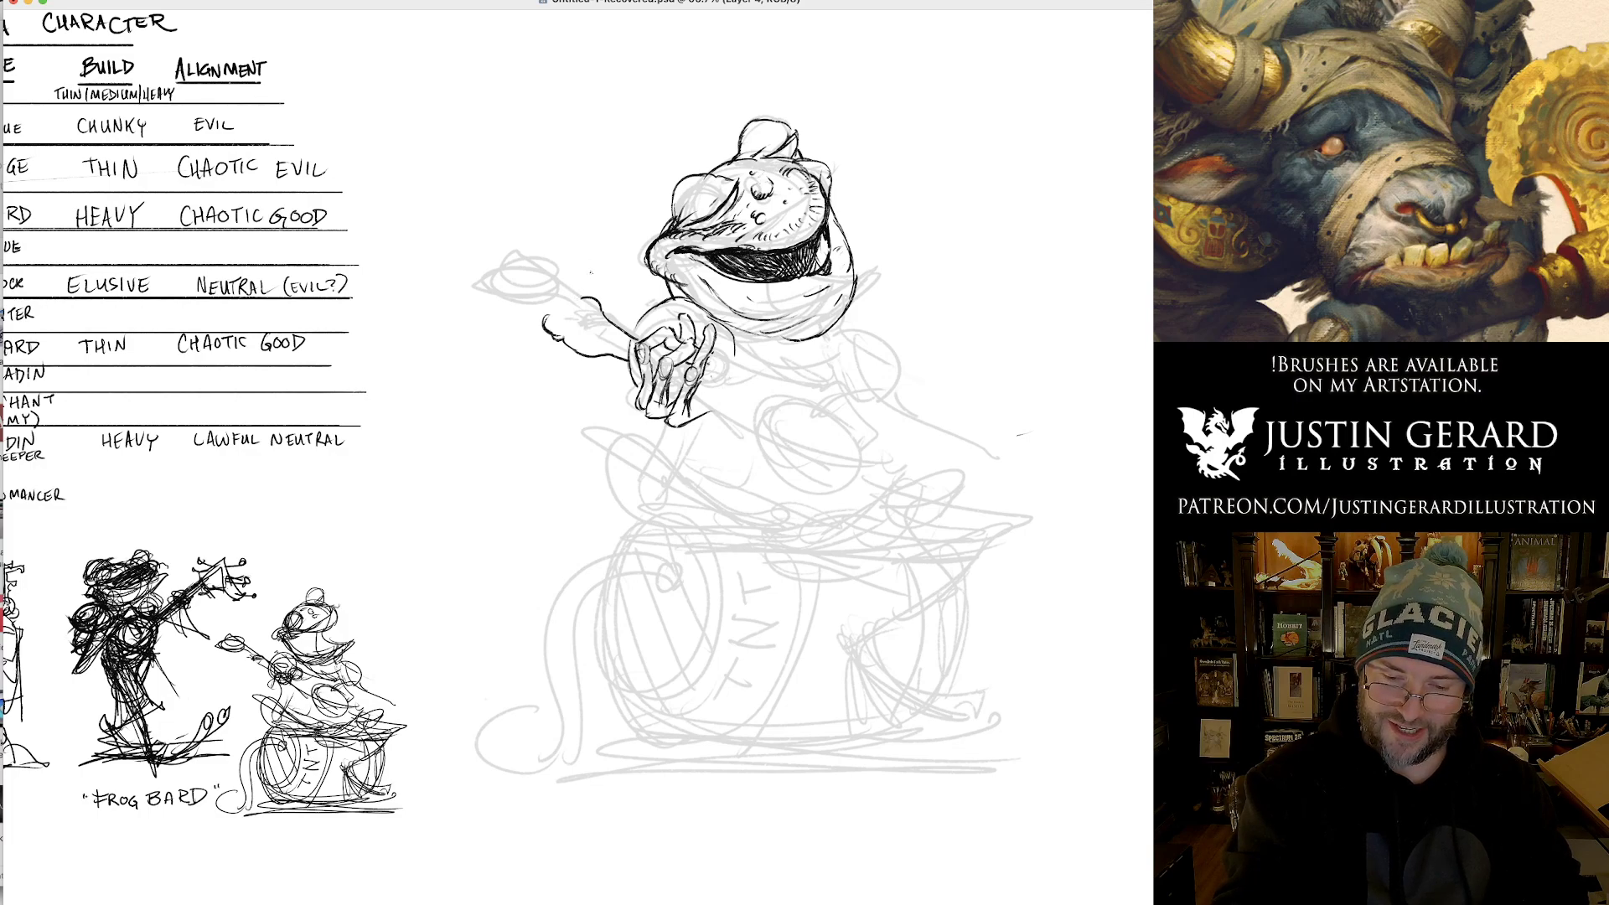
pyautogui.moveTo(544, 314); pyautogui.dragTo(585, 305)
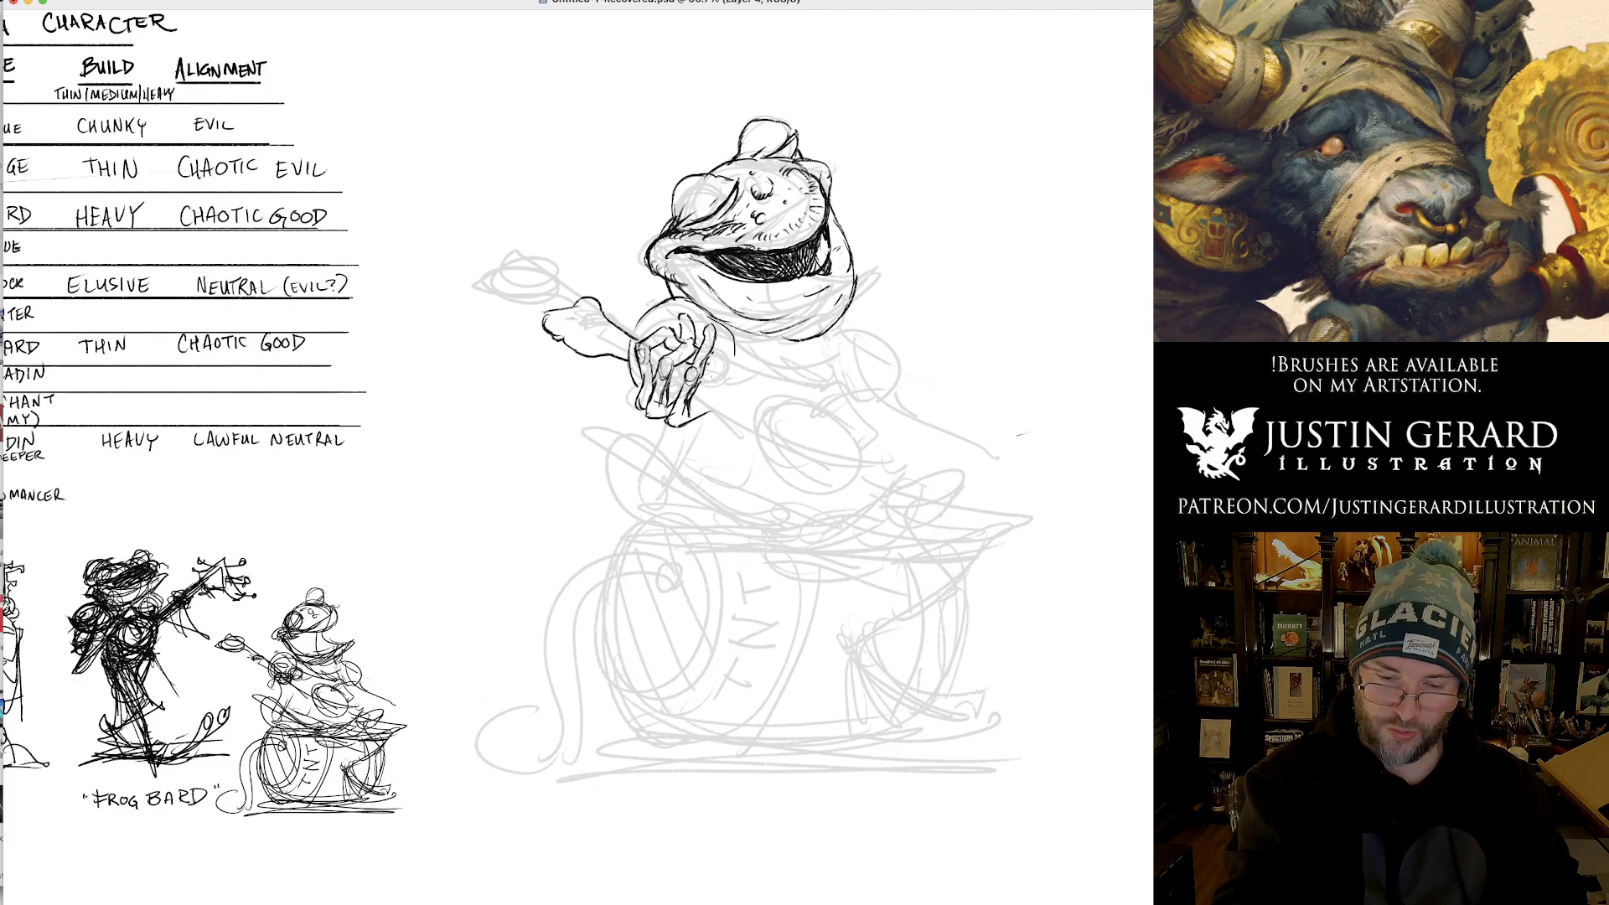
pyautogui.moveTo(544, 317)
pyautogui.mouseDown()
pyautogui.moveTo(503, 374)
pyautogui.moveTo(532, 382)
pyautogui.mouseUp()
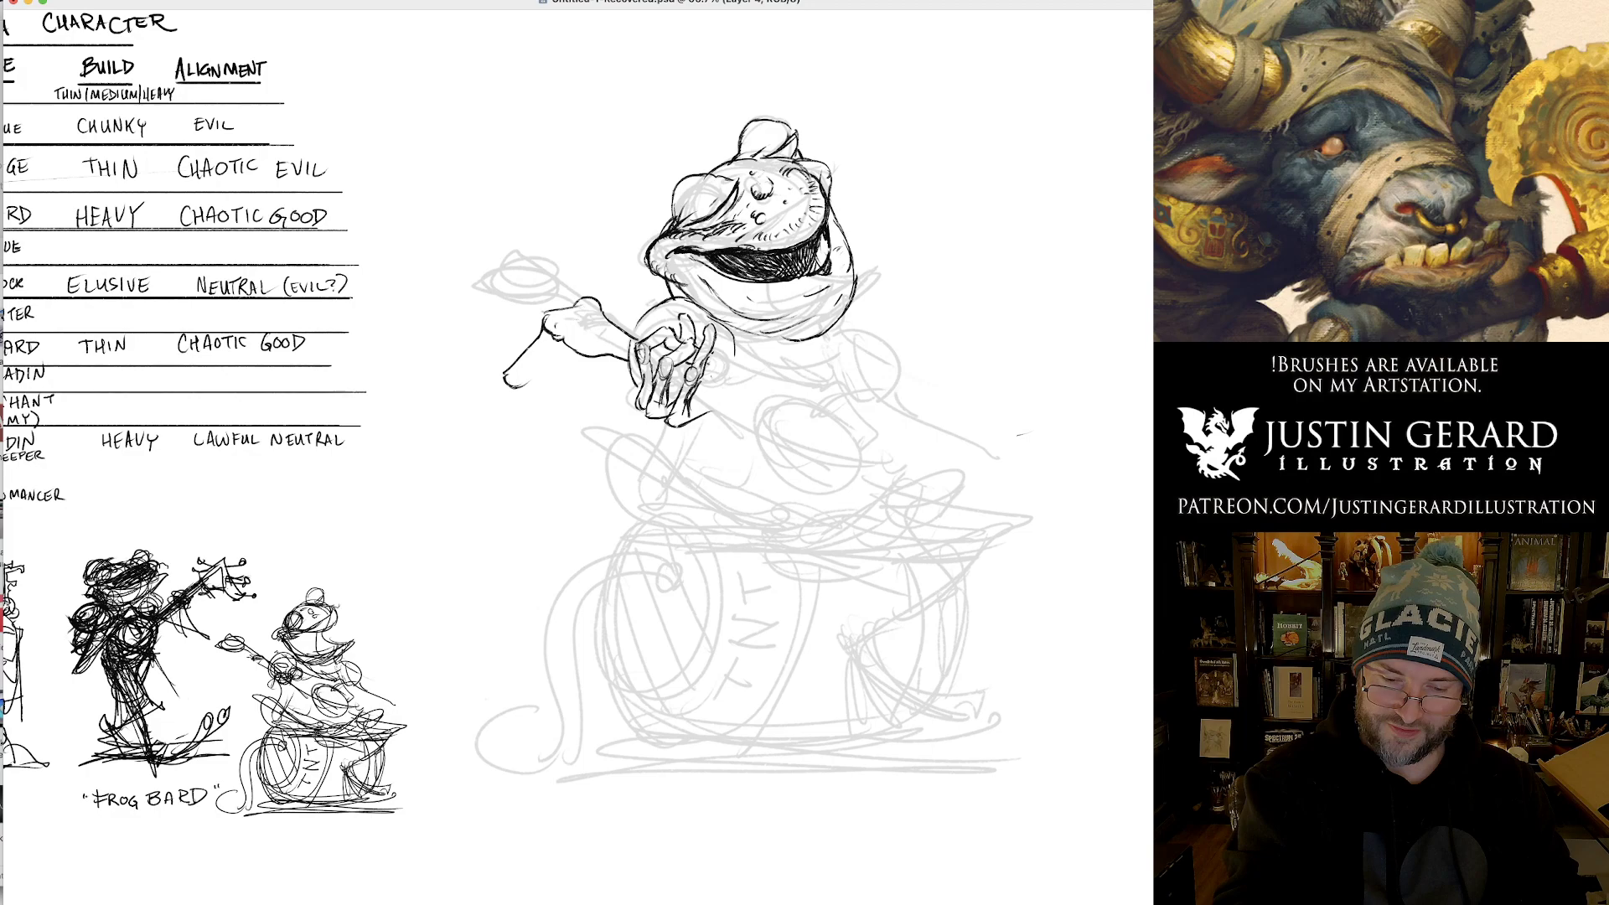
pyautogui.press('super+z')
pyautogui.press('super+z')
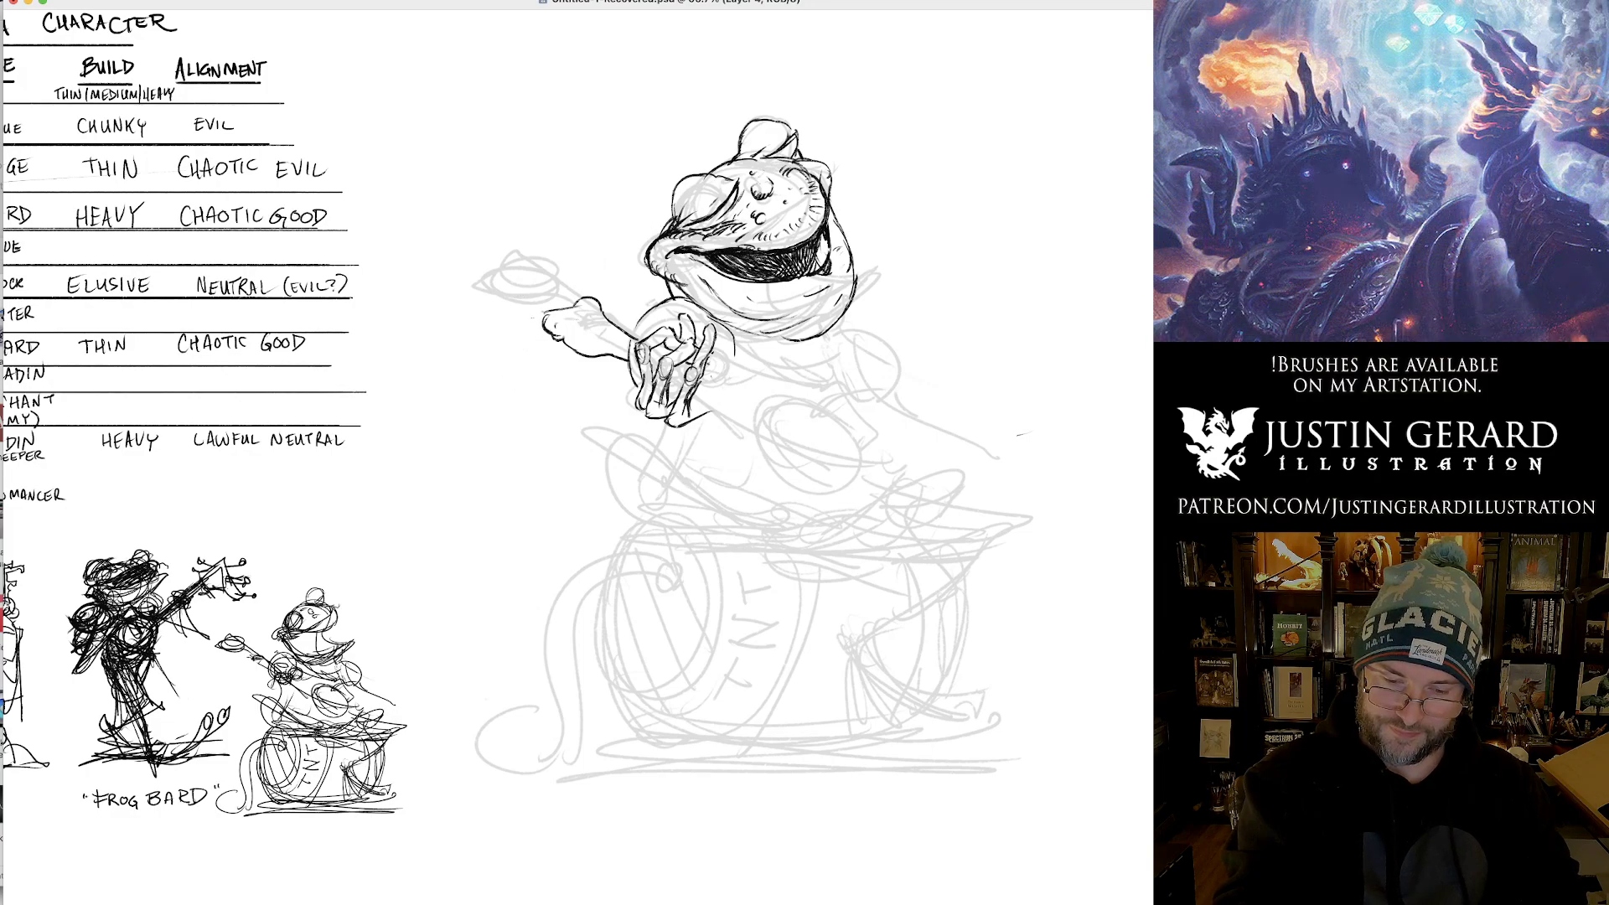
# Extend the instrument's end into a jagged headstock, draw string lines along the neck, and hatch the headstock's lower edge.
pyautogui.moveTo(530, 318)
pyautogui.mouseDown()
pyautogui.moveTo(527, 277)
pyautogui.moveTo(564, 271)
pyautogui.moveTo(591, 293)
pyautogui.moveTo(545, 302)
pyautogui.moveTo(627, 355)
pyautogui.moveTo(597, 318)
pyautogui.mouseUp()
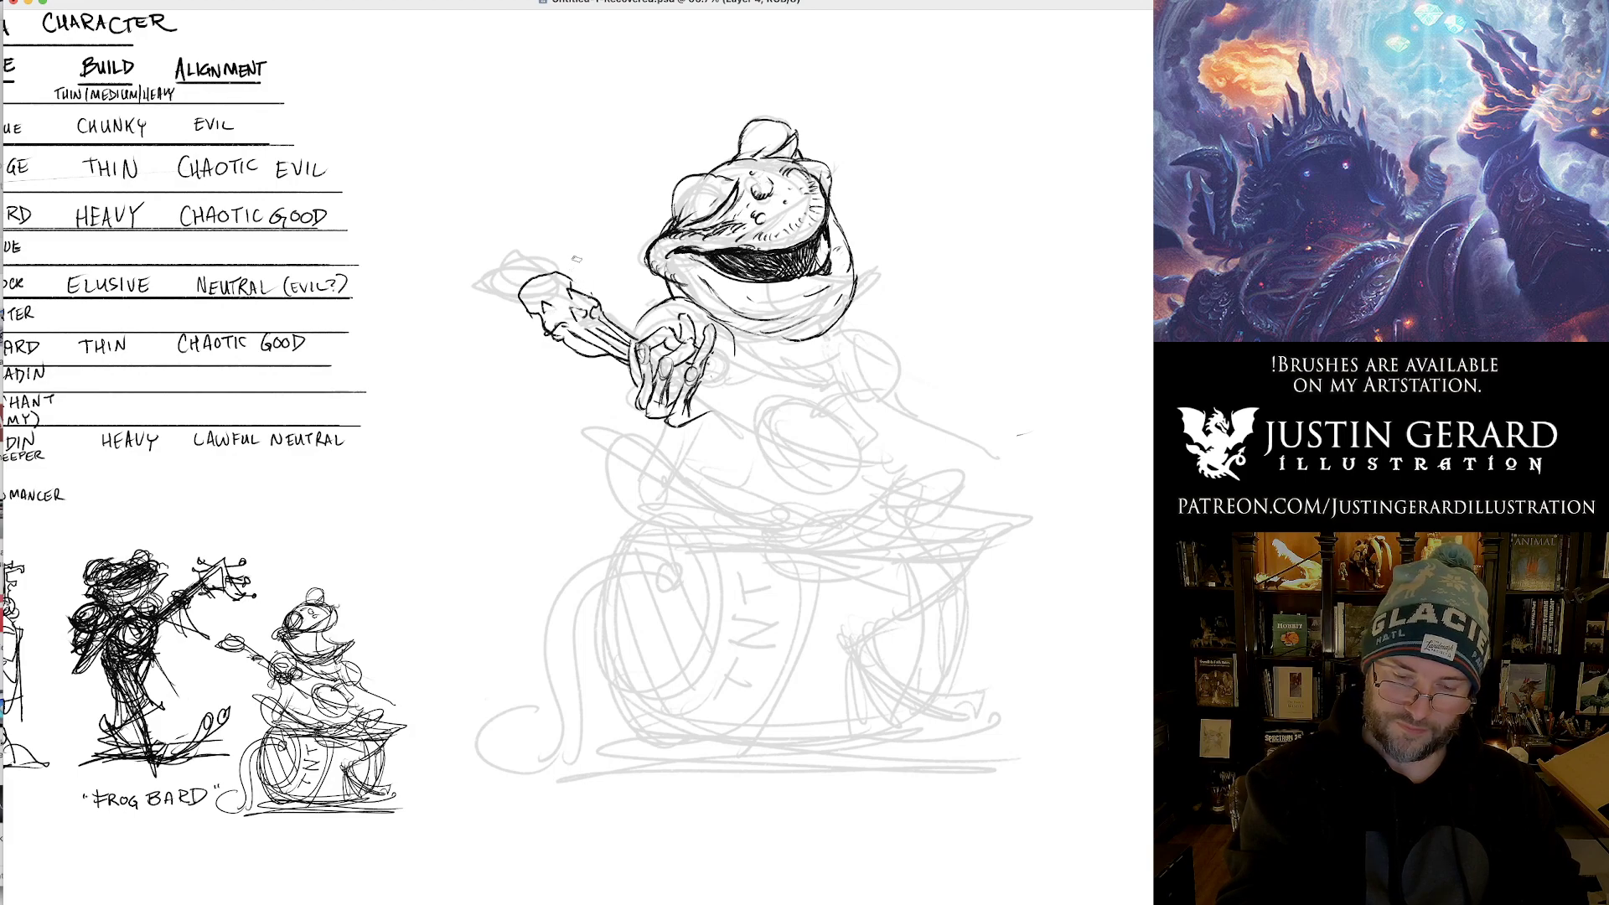
pyautogui.moveTo(576, 337); pyautogui.dragTo(591, 357)
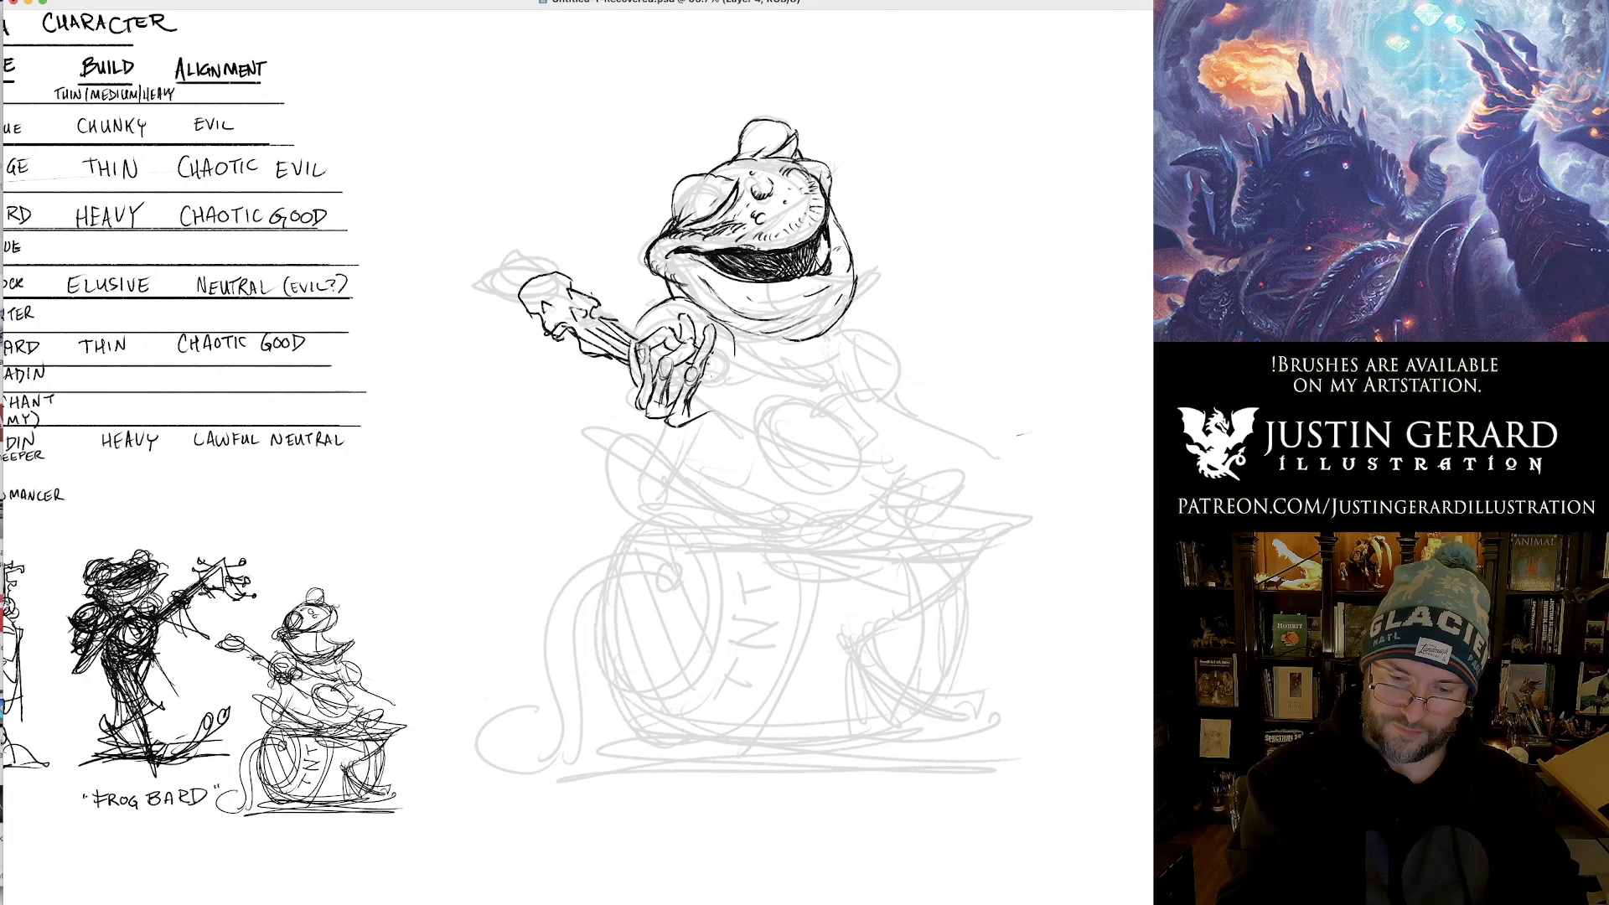
pyautogui.moveTo(520, 299)
pyautogui.mouseDown()
pyautogui.moveTo(520, 317)
pyautogui.moveTo(580, 350)
pyautogui.mouseUp()
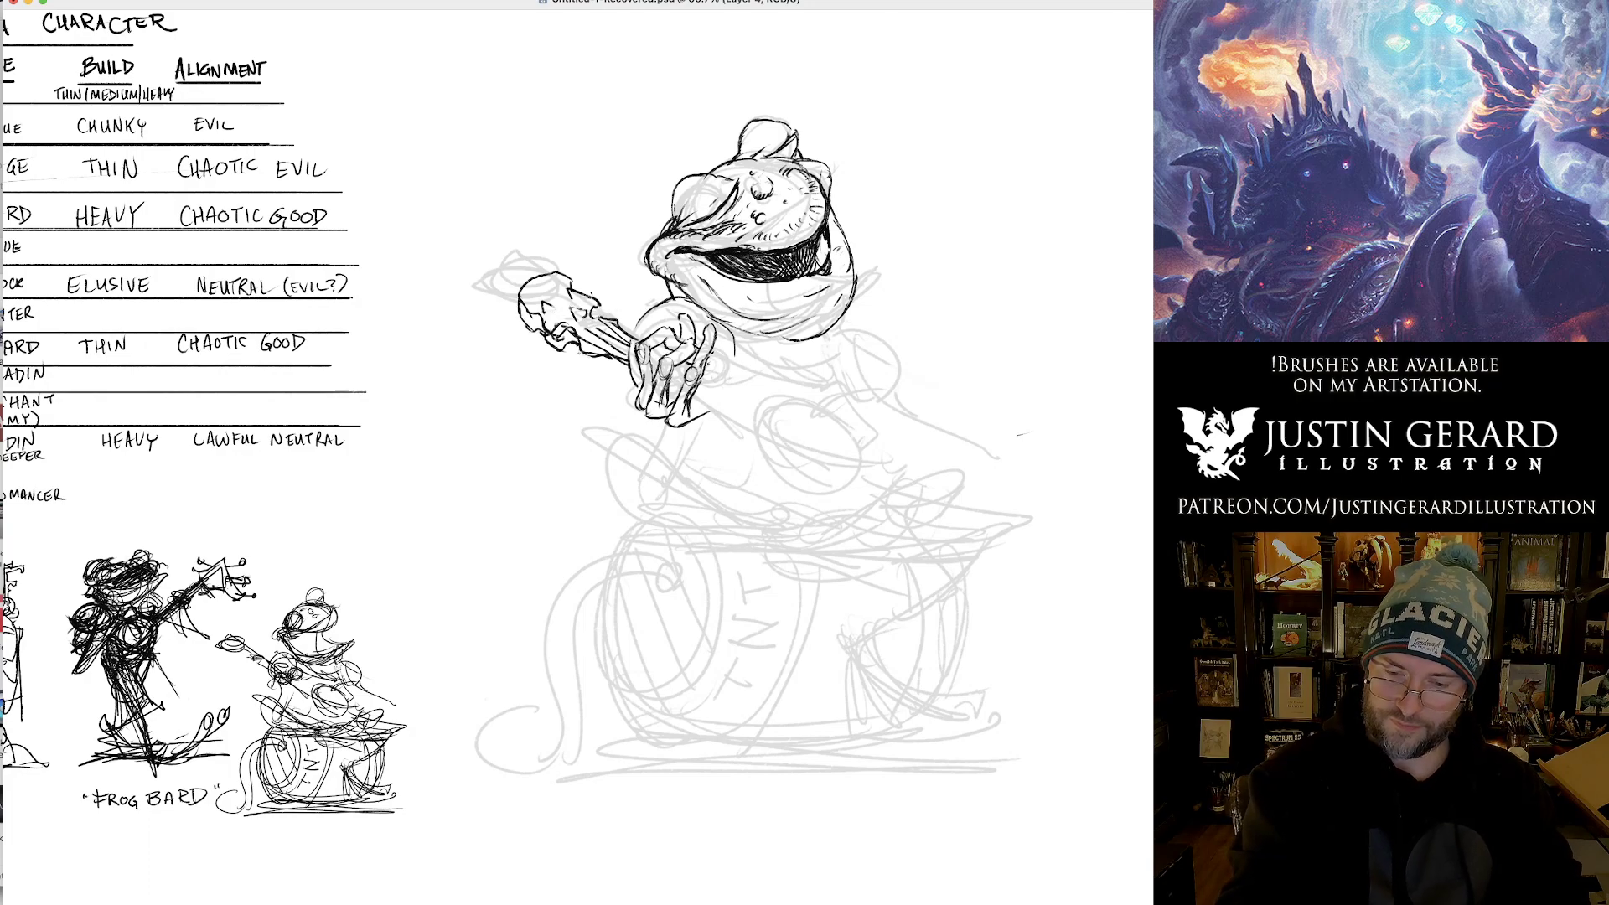
pyautogui.moveTo(528, 283); pyautogui.dragTo(510, 295)
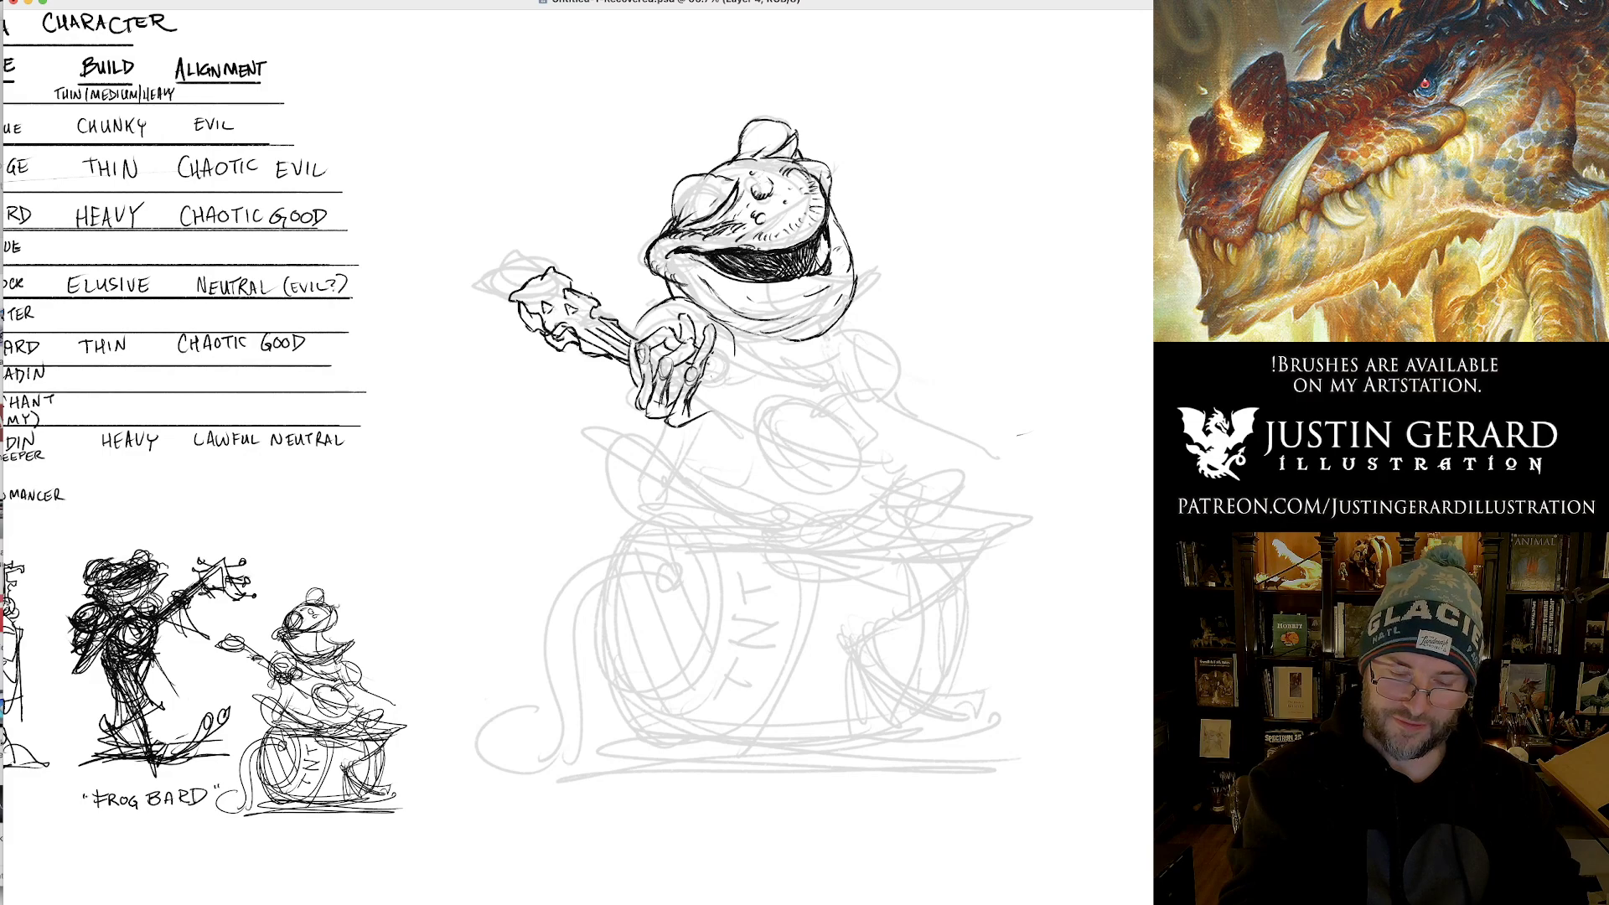
# Add bone-like tuning pegs to the headstock and darken the instrument's neck with dense lines up to the hand.
pyautogui.moveTo(544, 305)
pyautogui.mouseDown()
pyautogui.moveTo(576, 315)
pyautogui.moveTo(502, 343)
pyautogui.moveTo(531, 319)
pyautogui.moveTo(517, 354)
pyautogui.moveTo(550, 368)
pyautogui.mouseUp()
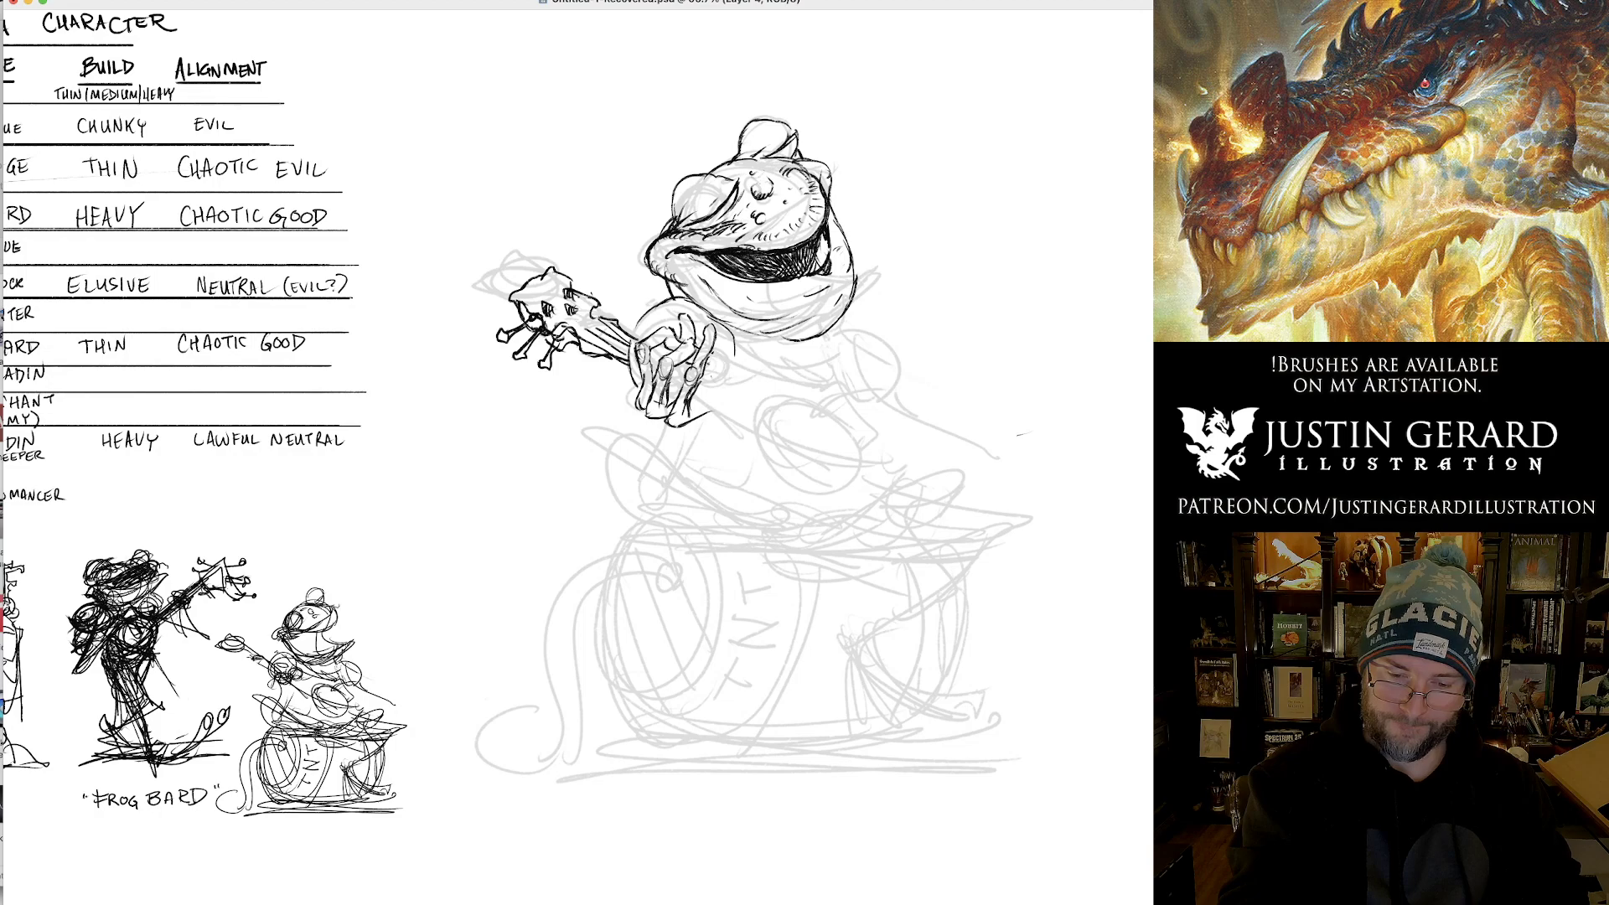
pyautogui.moveTo(516, 306)
pyautogui.mouseDown()
pyautogui.moveTo(562, 348)
pyautogui.moveTo(627, 365)
pyautogui.mouseUp()
pyautogui.moveTo(598, 308); pyautogui.dragTo(613, 320)
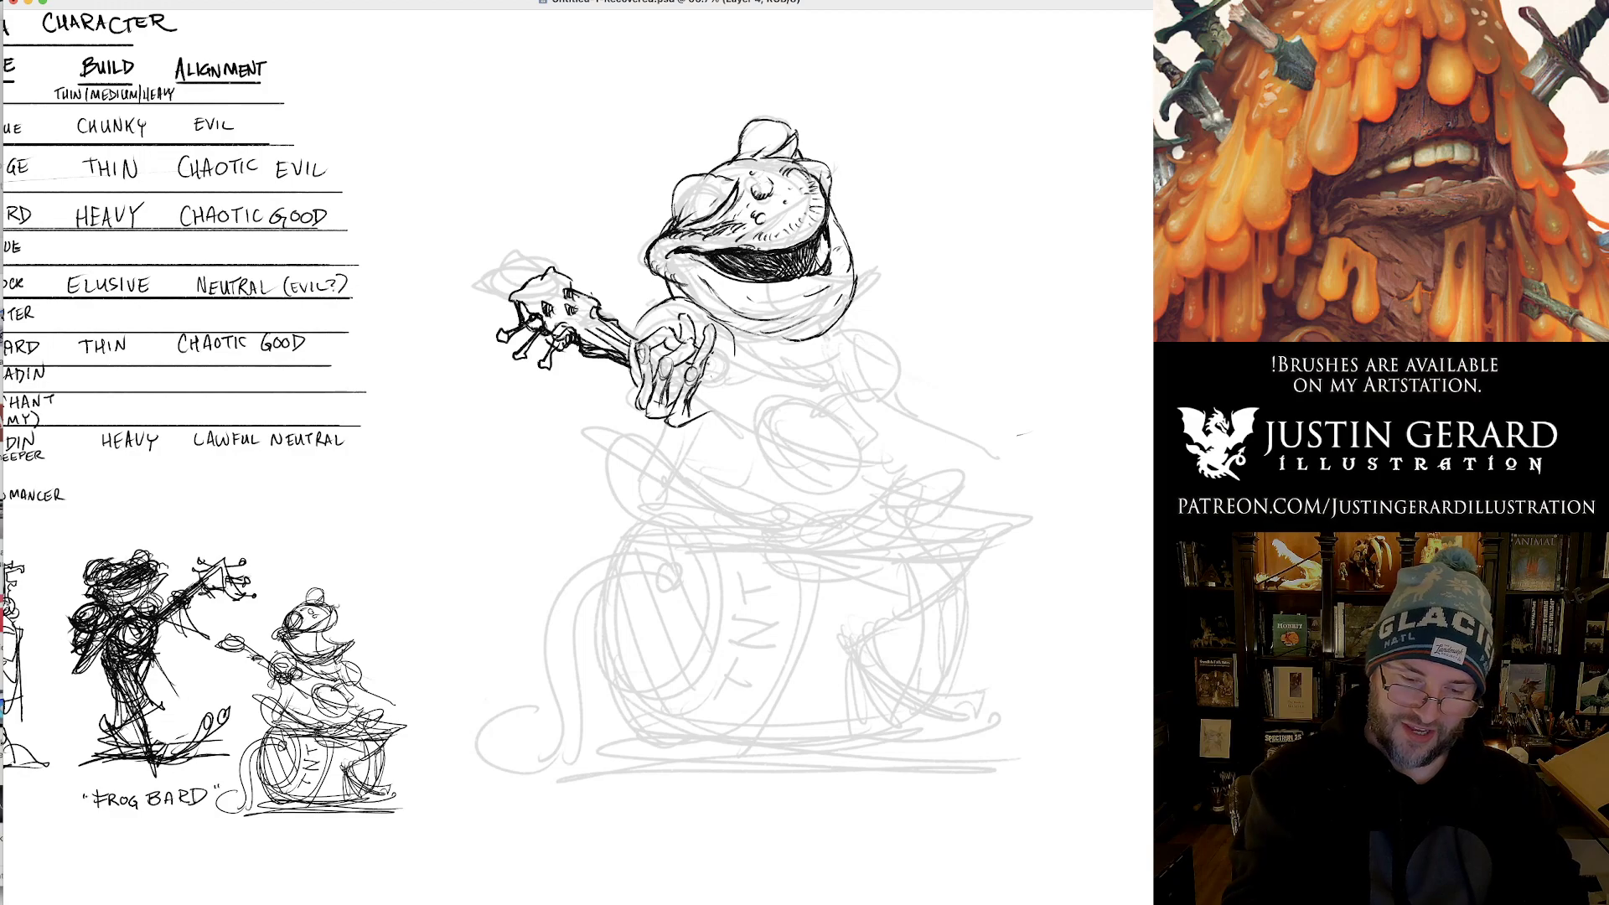
pyautogui.moveTo(508, 302)
pyautogui.mouseDown()
pyautogui.moveTo(518, 321)
pyautogui.moveTo(515, 305)
pyautogui.mouseUp()
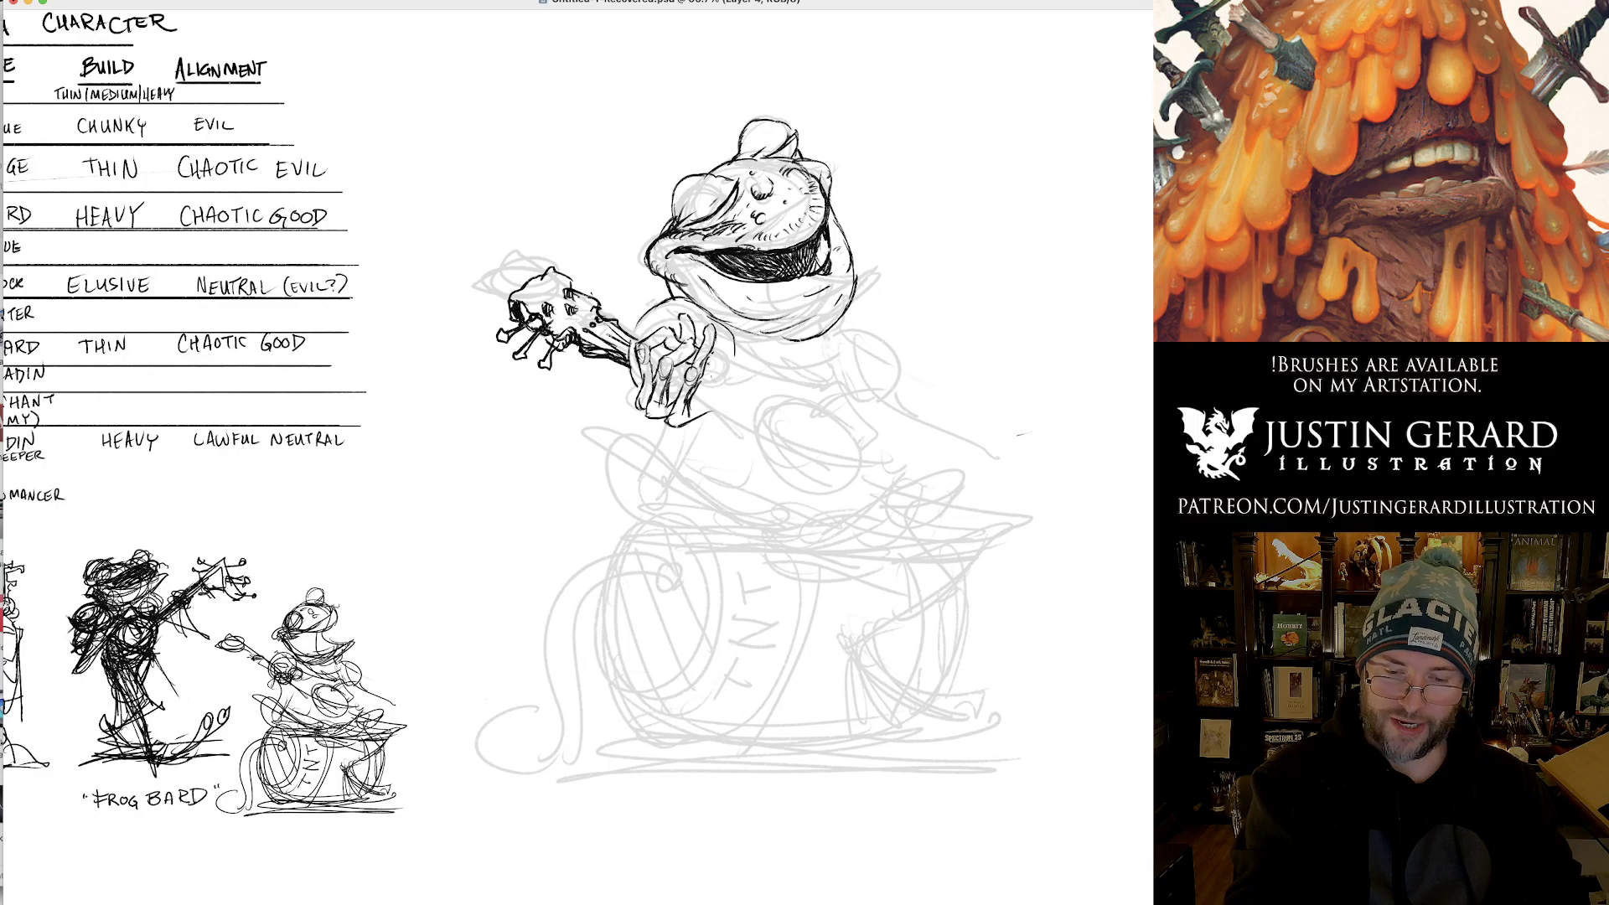
pyautogui.moveTo(597, 325); pyautogui.dragTo(627, 349)
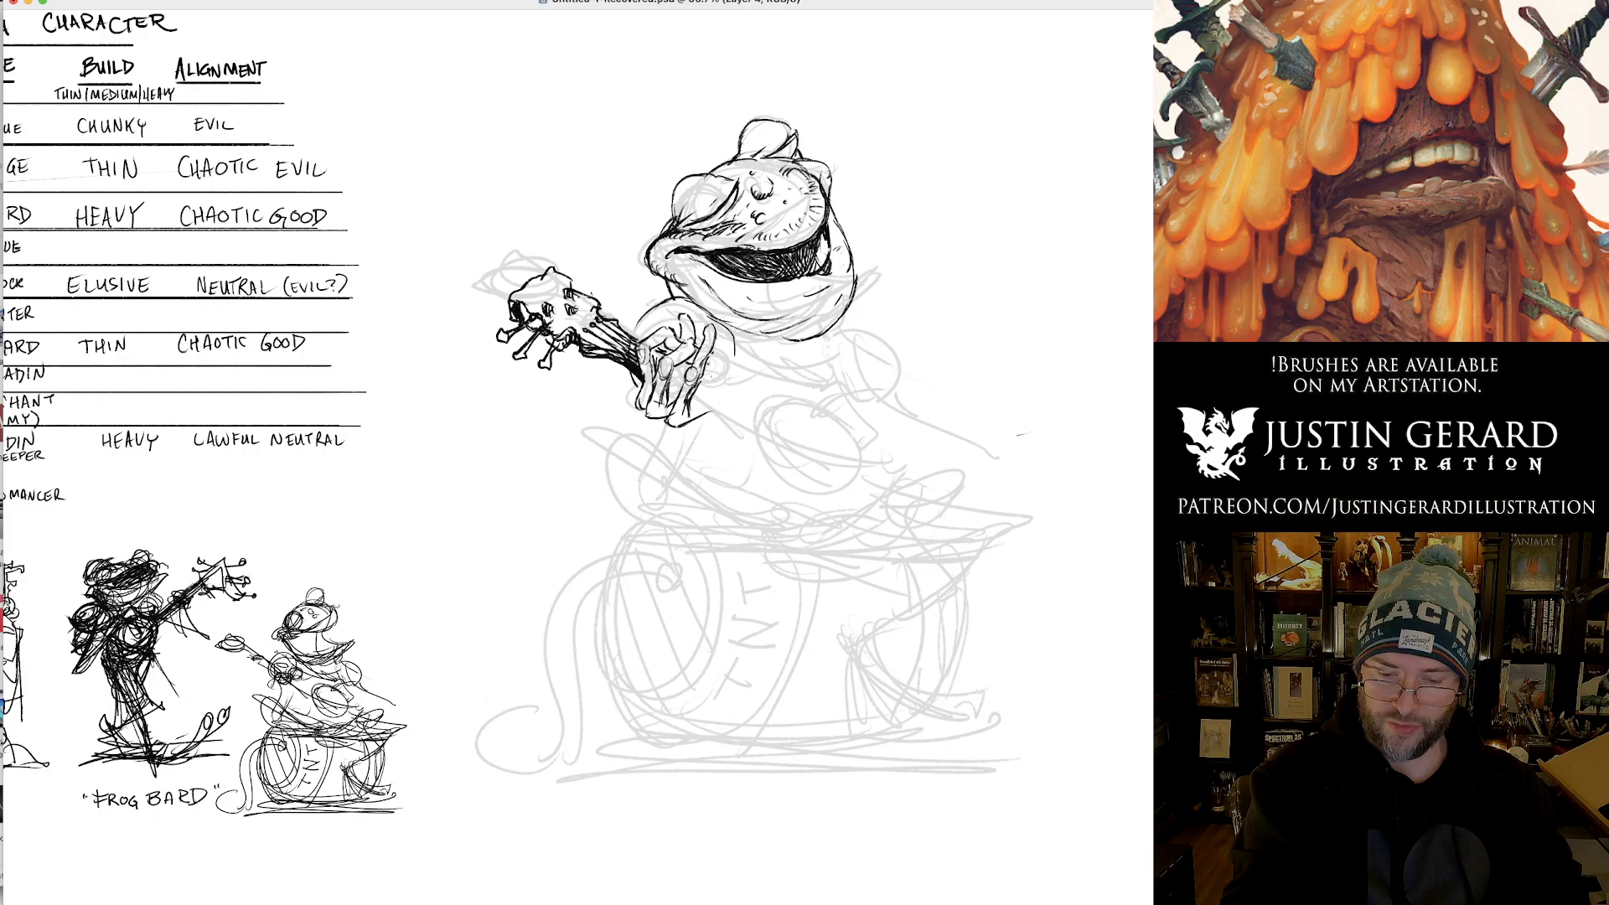
# Shade the gaps between the frog's fingers and darken the contours of the fingertips.
pyautogui.moveTo(653, 350); pyautogui.dragTo(651, 380)
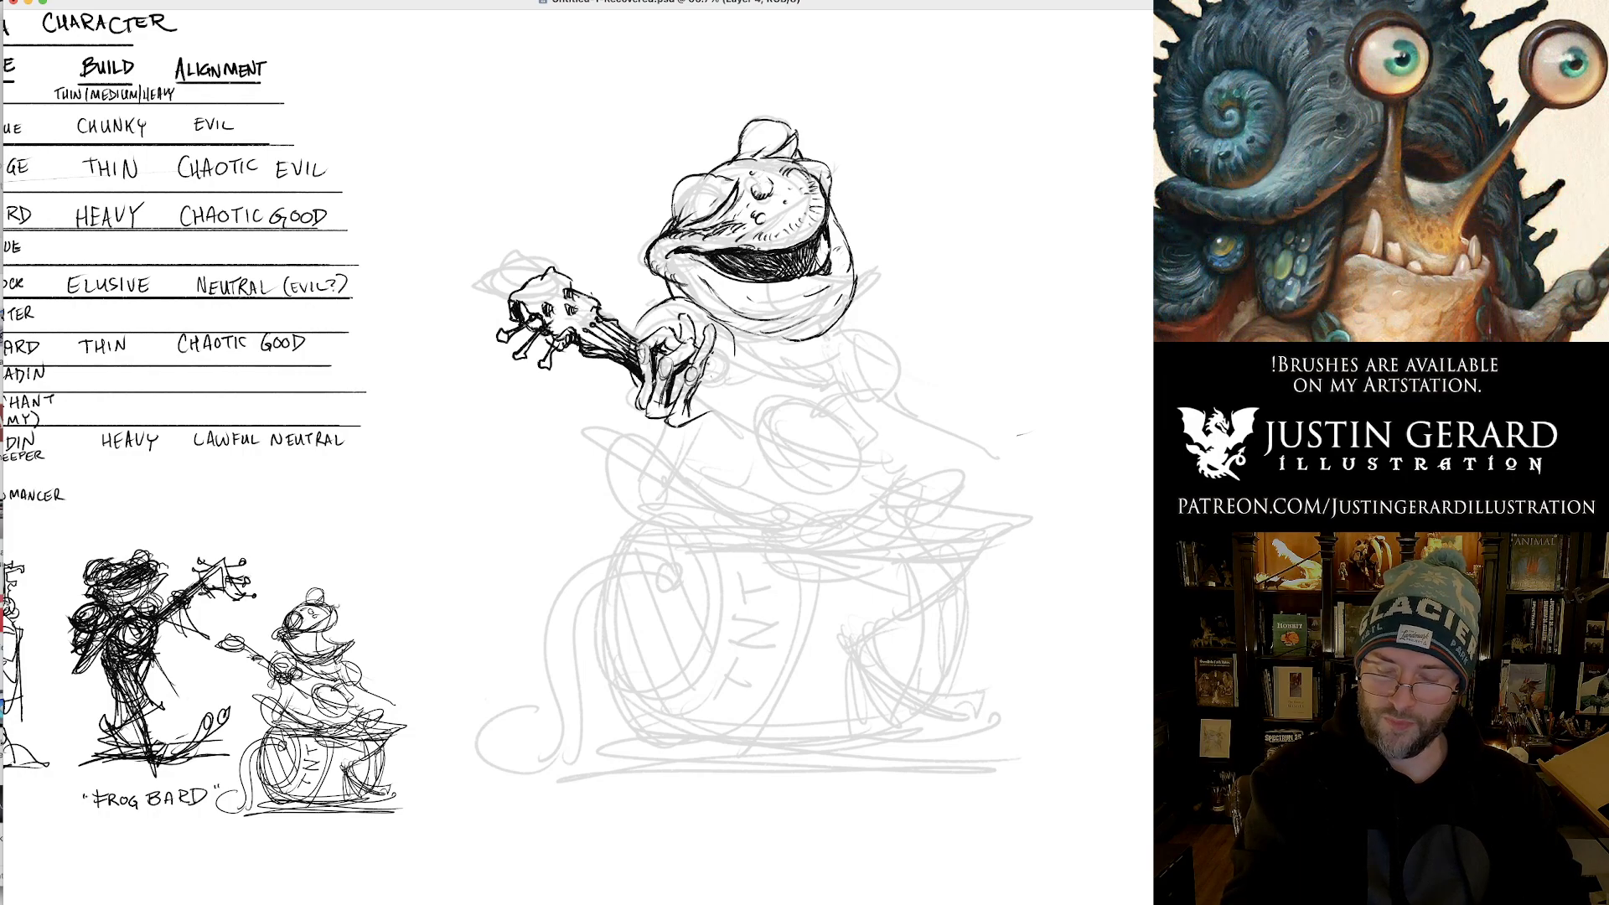
pyautogui.moveTo(686, 356); pyautogui.dragTo(694, 374)
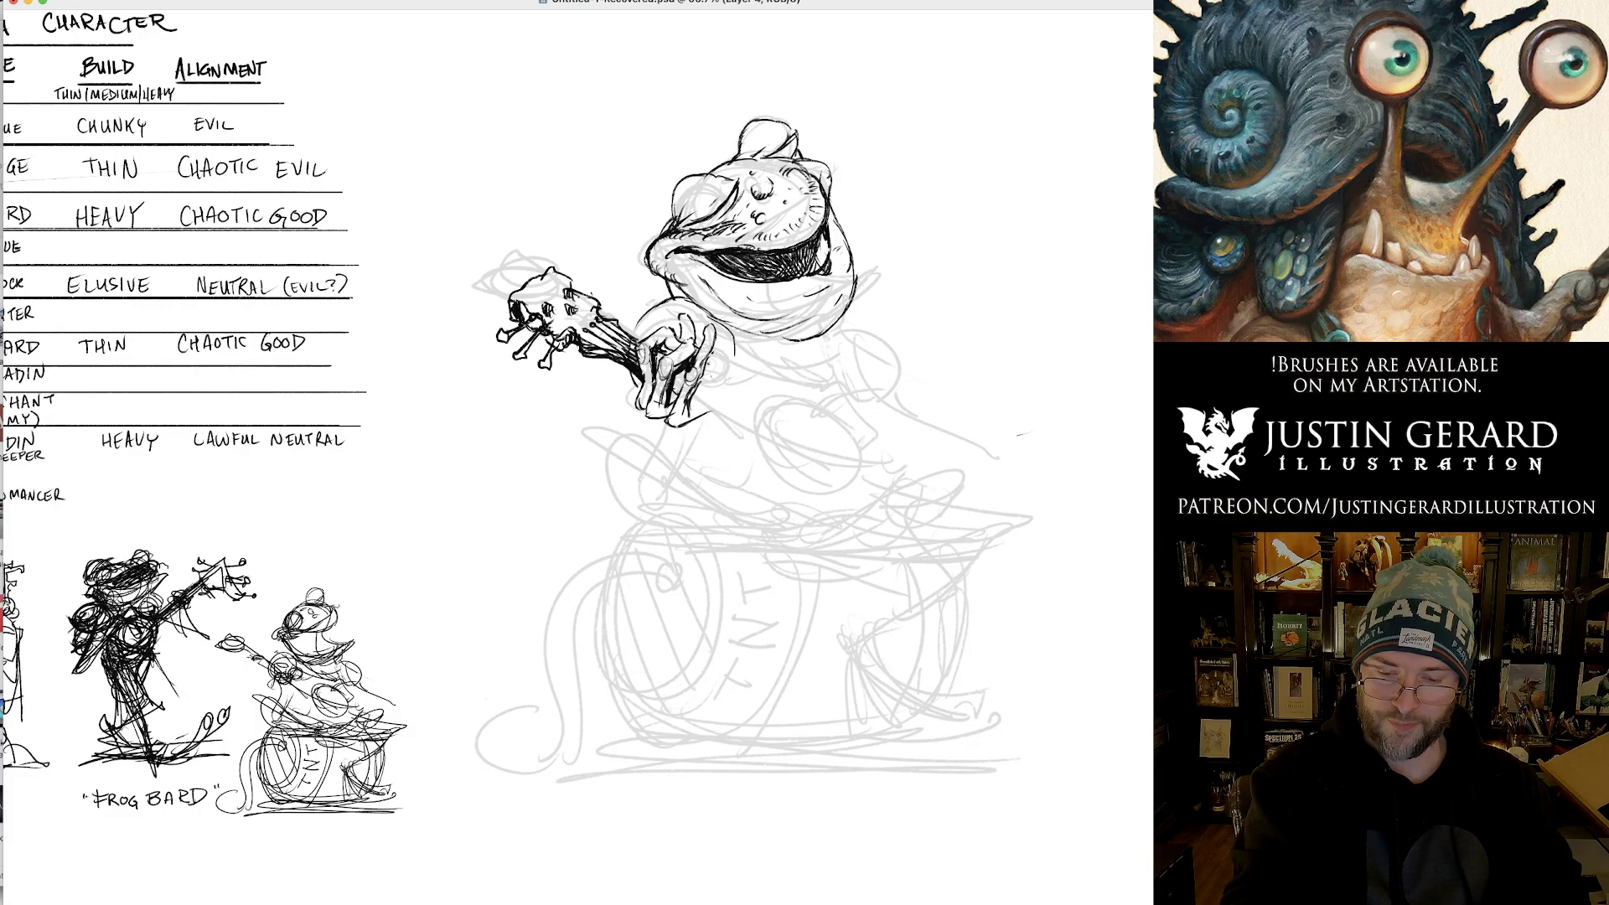
pyautogui.moveTo(653, 391)
pyautogui.mouseDown()
pyautogui.moveTo(647, 409)
pyautogui.moveTo(670, 422)
pyautogui.mouseUp()
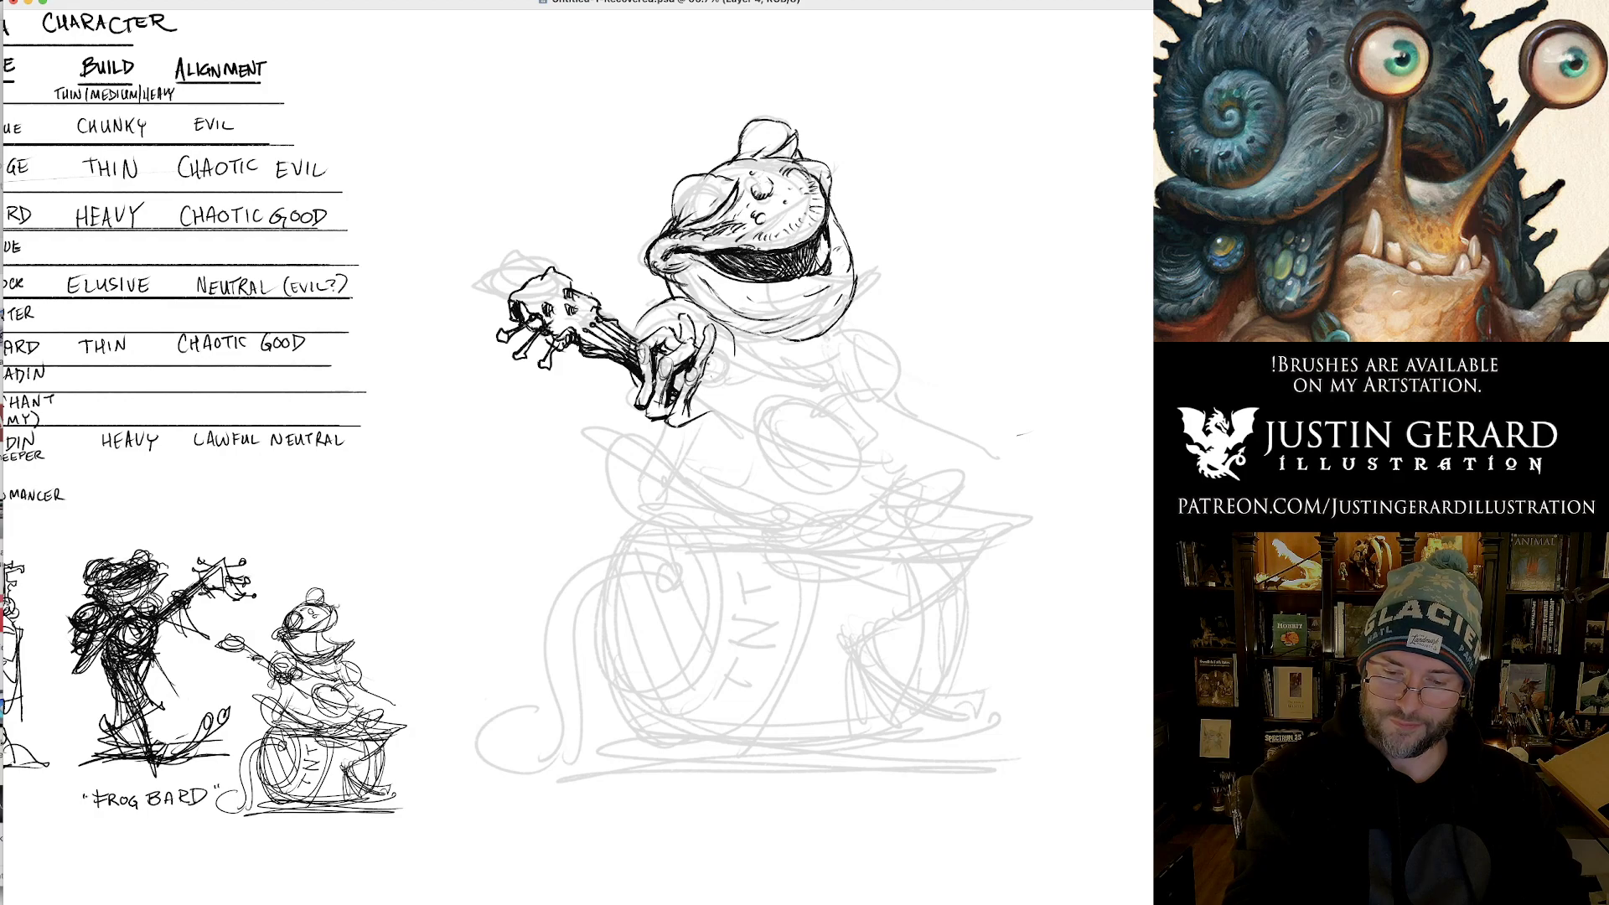
# Hatch the frog's mouth corner and lower jaw, and shade around the back of the hand beneath the chin.
pyautogui.moveTo(660, 254)
pyautogui.mouseDown()
pyautogui.moveTo(684, 246)
pyautogui.moveTo(652, 258)
pyautogui.moveTo(667, 269)
pyautogui.moveTo(687, 240)
pyautogui.moveTo(713, 245)
pyautogui.mouseUp()
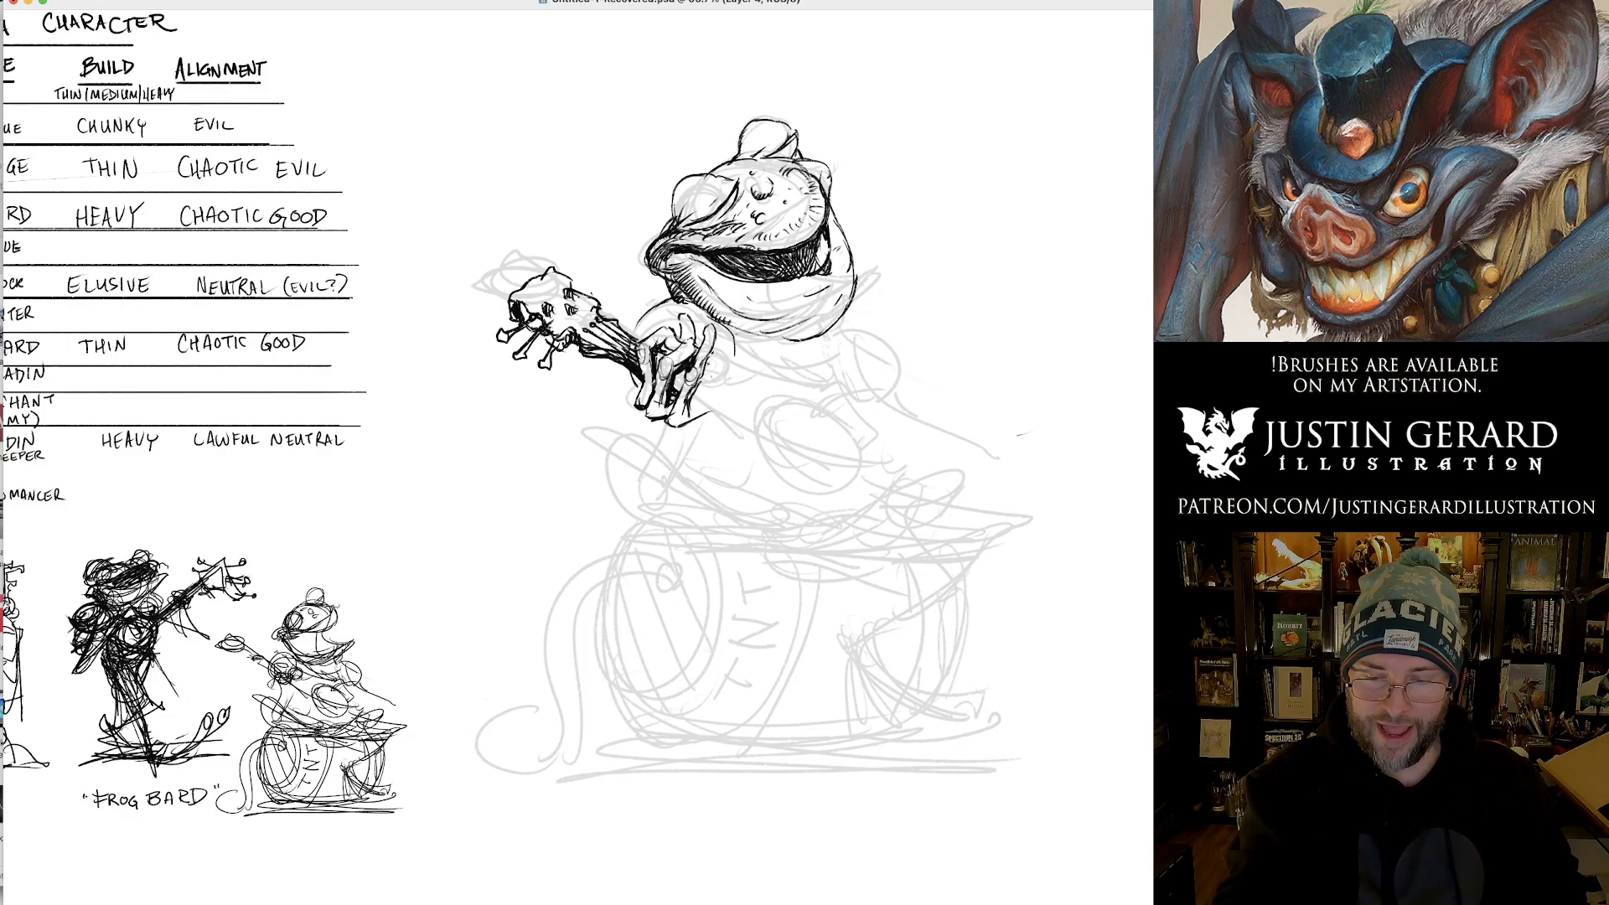
pyautogui.moveTo(642, 365); pyautogui.dragTo(627, 396)
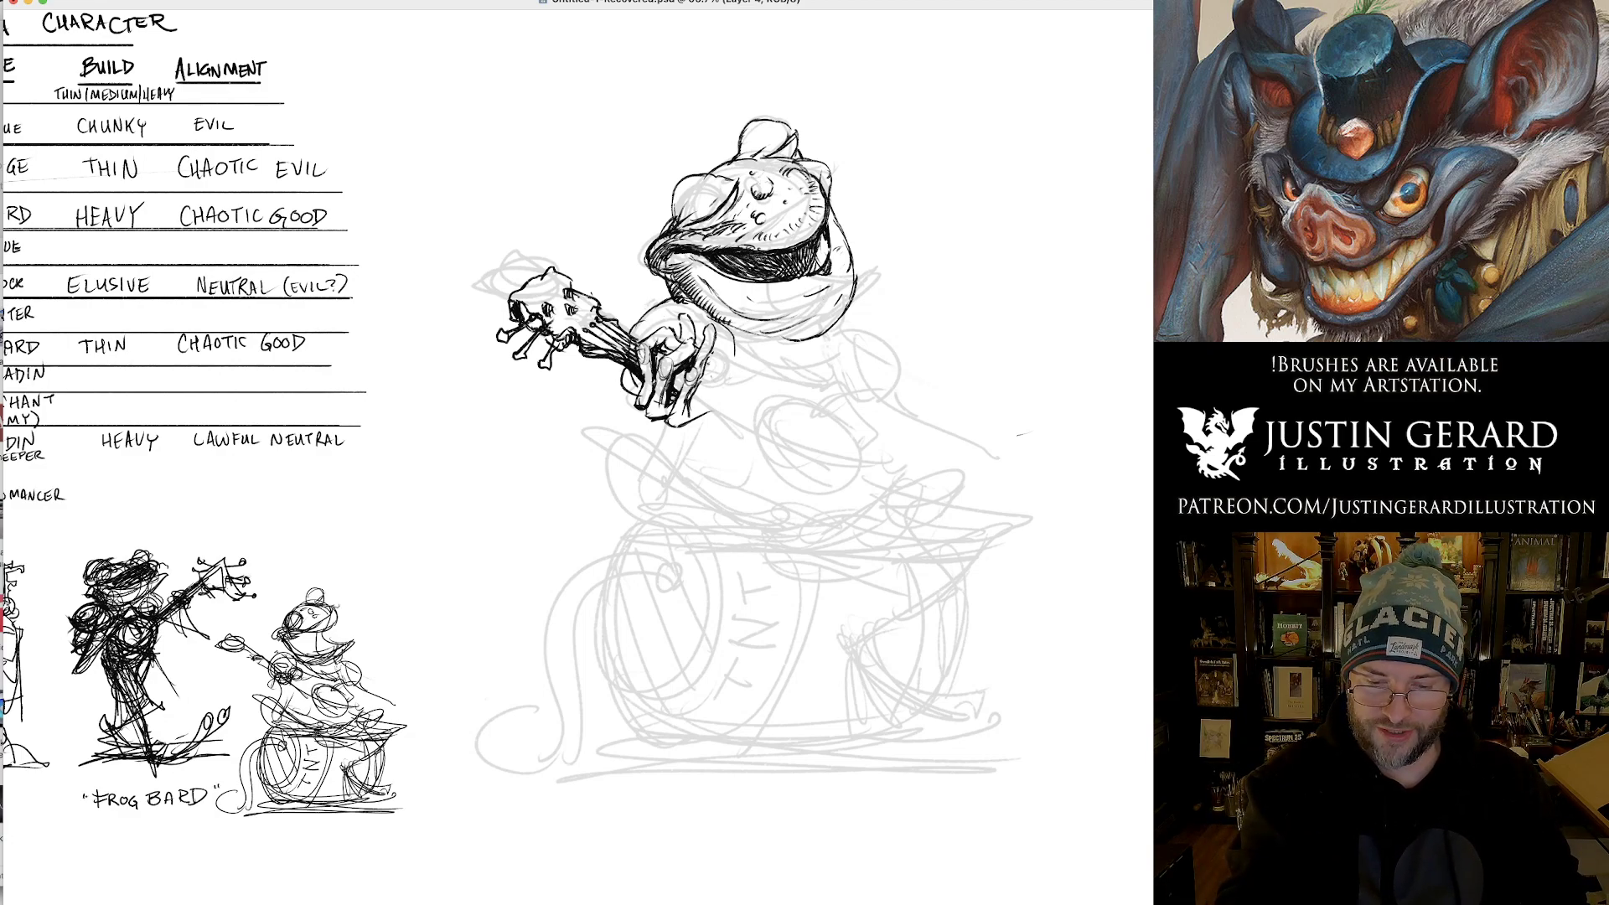
pyautogui.moveTo(660, 311)
pyautogui.mouseDown()
pyautogui.moveTo(648, 330)
pyautogui.moveTo(695, 324)
pyautogui.moveTo(661, 329)
pyautogui.moveTo(694, 323)
pyautogui.moveTo(698, 303)
pyautogui.moveTo(677, 298)
pyautogui.mouseUp()
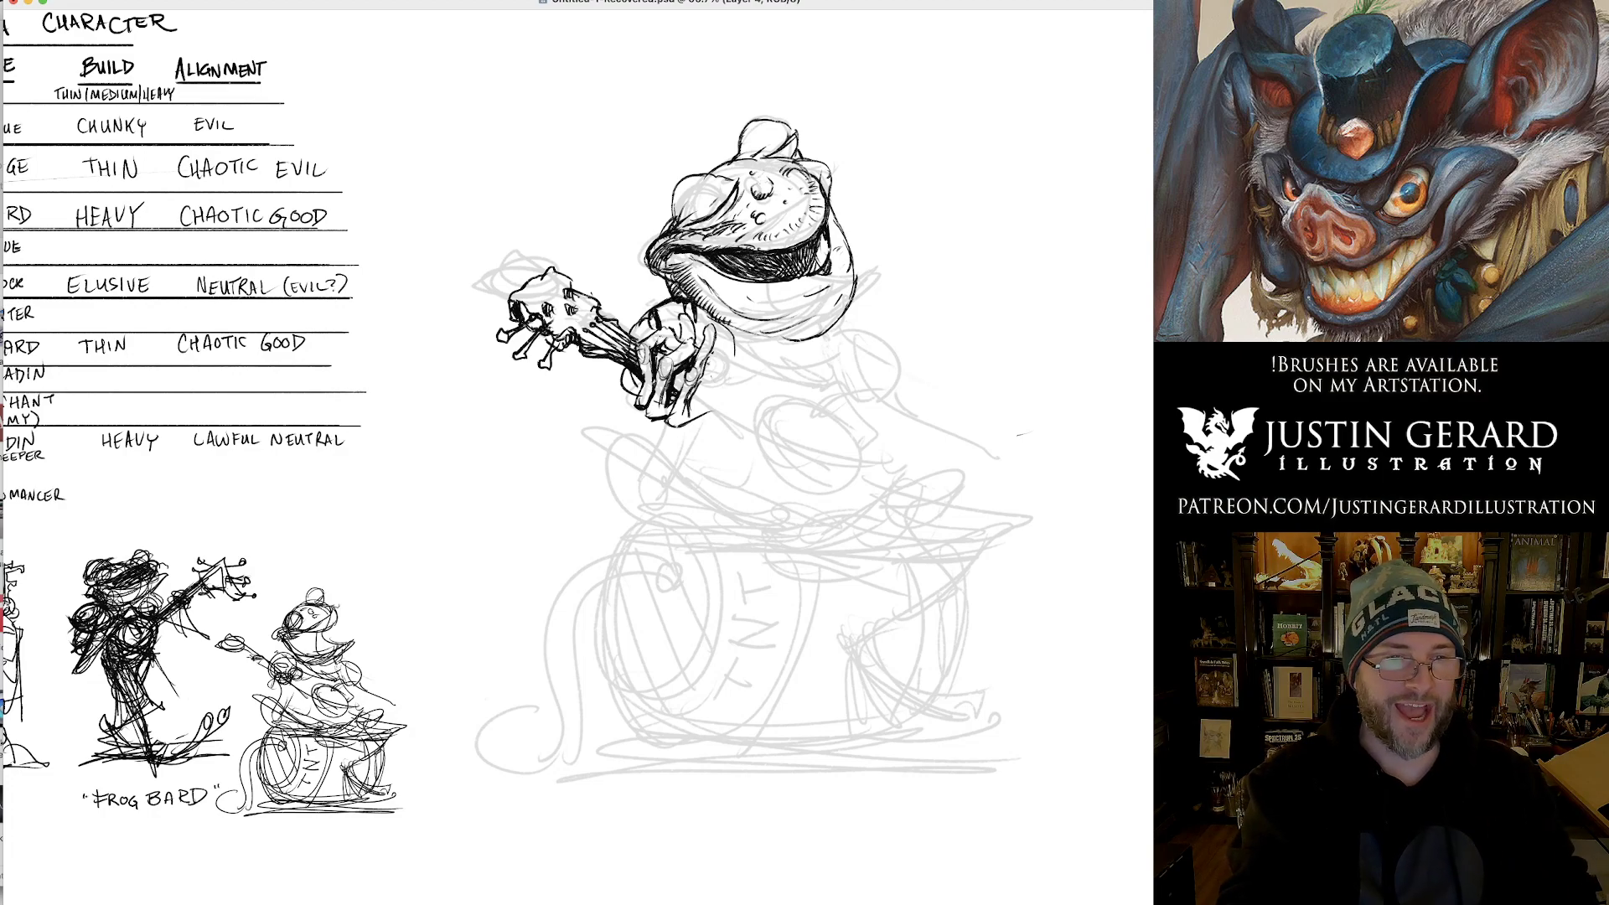
pyautogui.moveTo(702, 310)
pyautogui.mouseDown()
pyautogui.moveTo(736, 334)
pyautogui.moveTo(683, 343)
pyautogui.mouseUp()
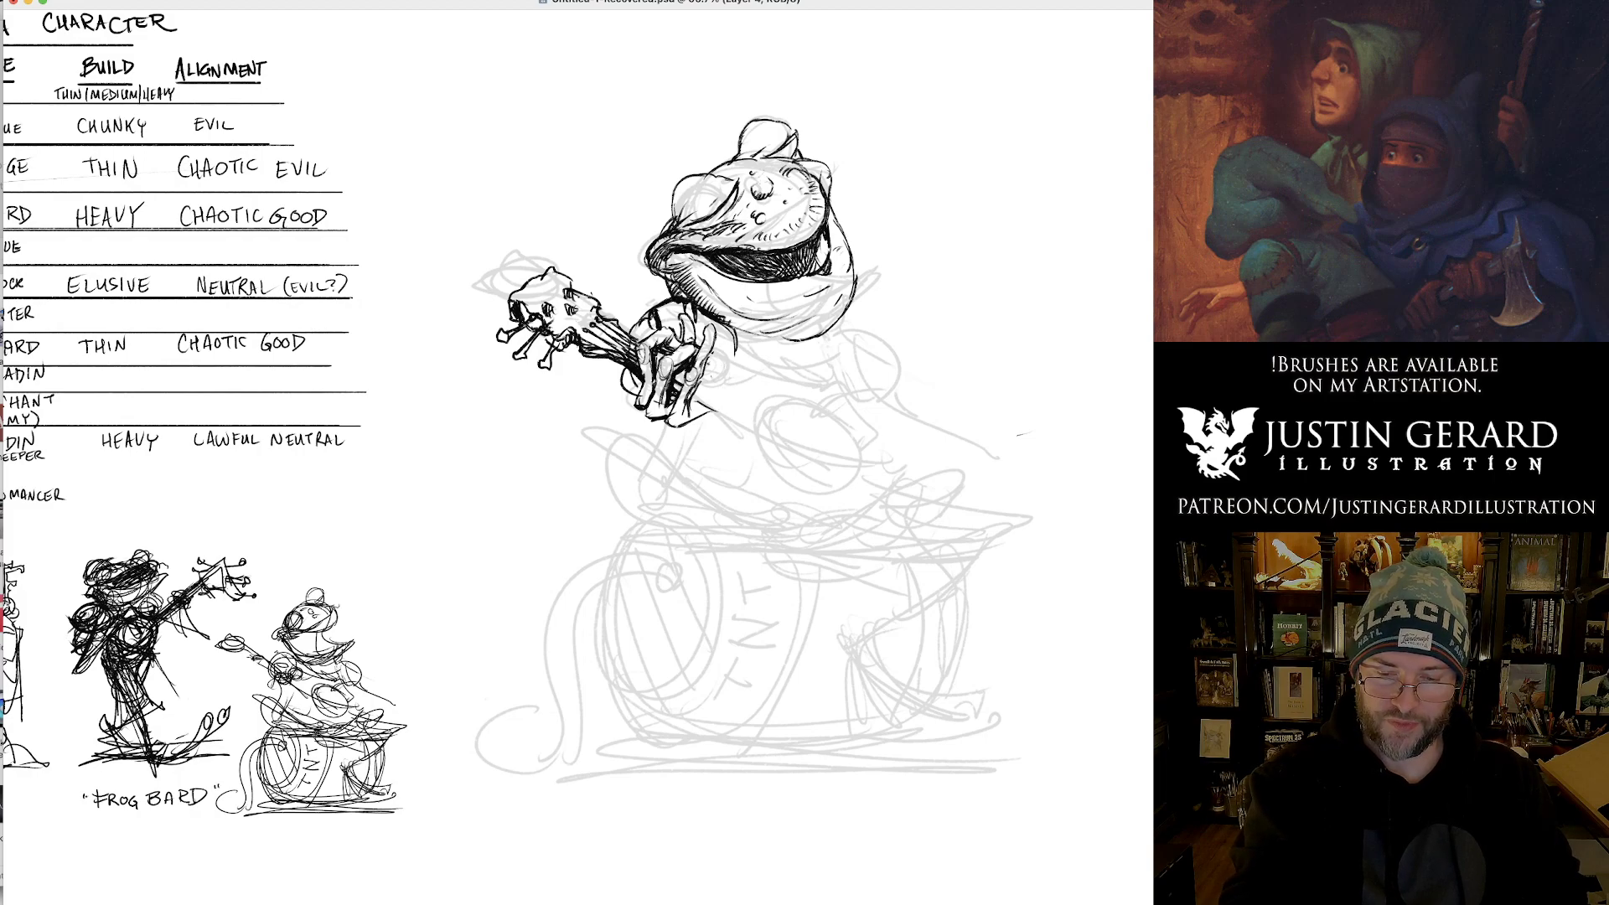
# Draw the frog's chest line beneath the chin and a short curve descending from the fretting hand.
pyautogui.moveTo(694, 403)
pyautogui.mouseDown()
pyautogui.moveTo(731, 421)
pyautogui.moveTo(743, 376)
pyautogui.moveTo(813, 373)
pyautogui.mouseUp()
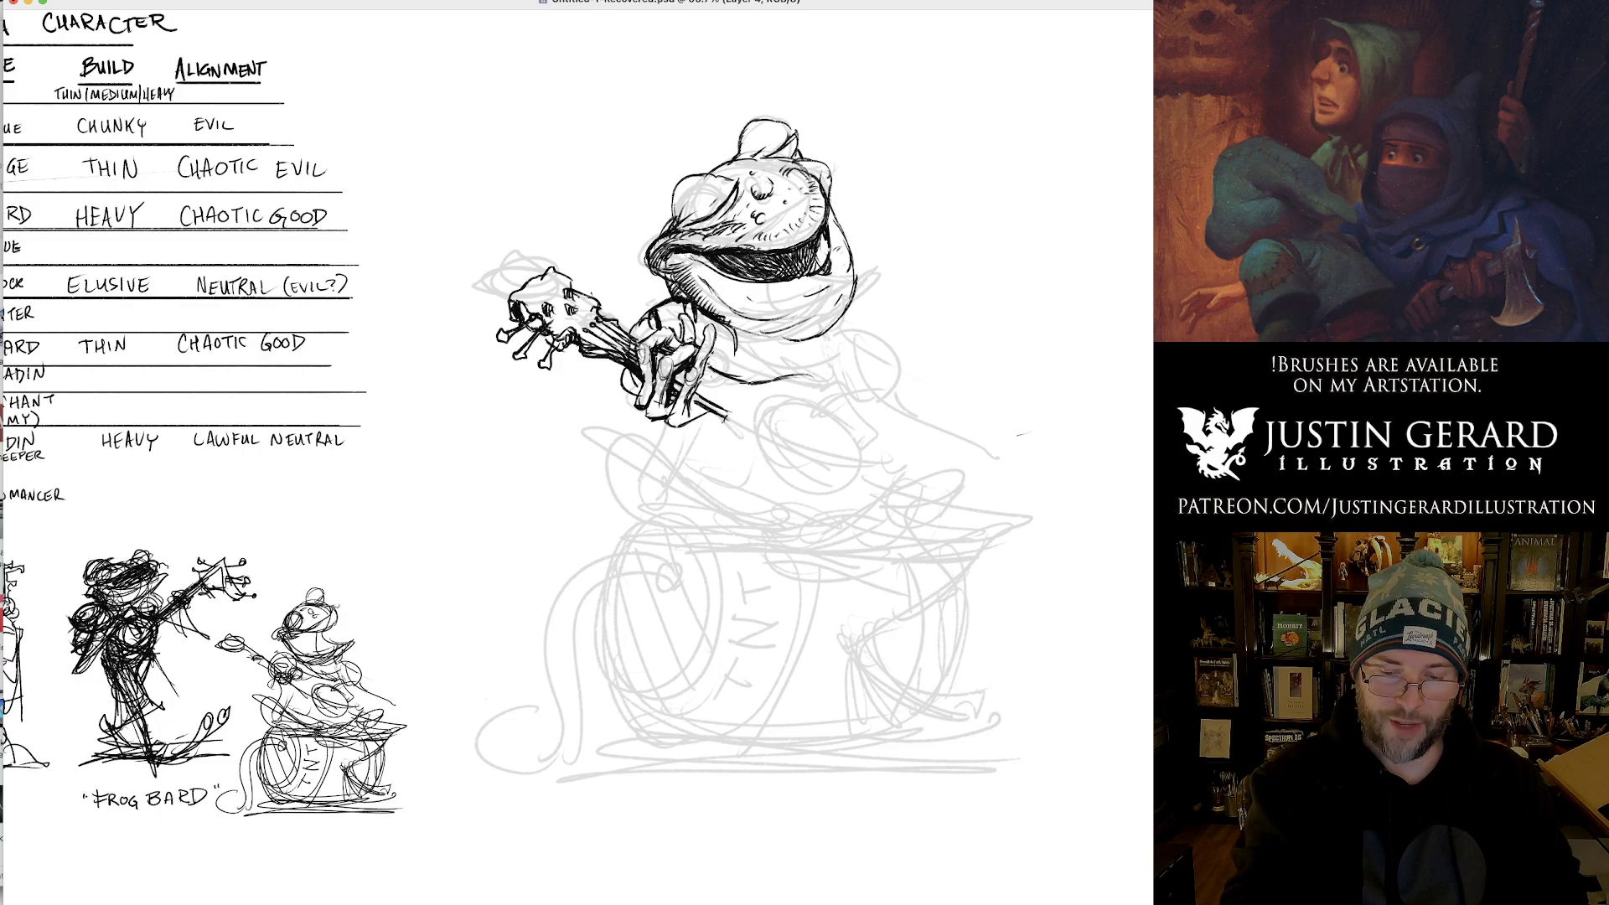
pyautogui.moveTo(726, 419); pyautogui.dragTo(741, 473)
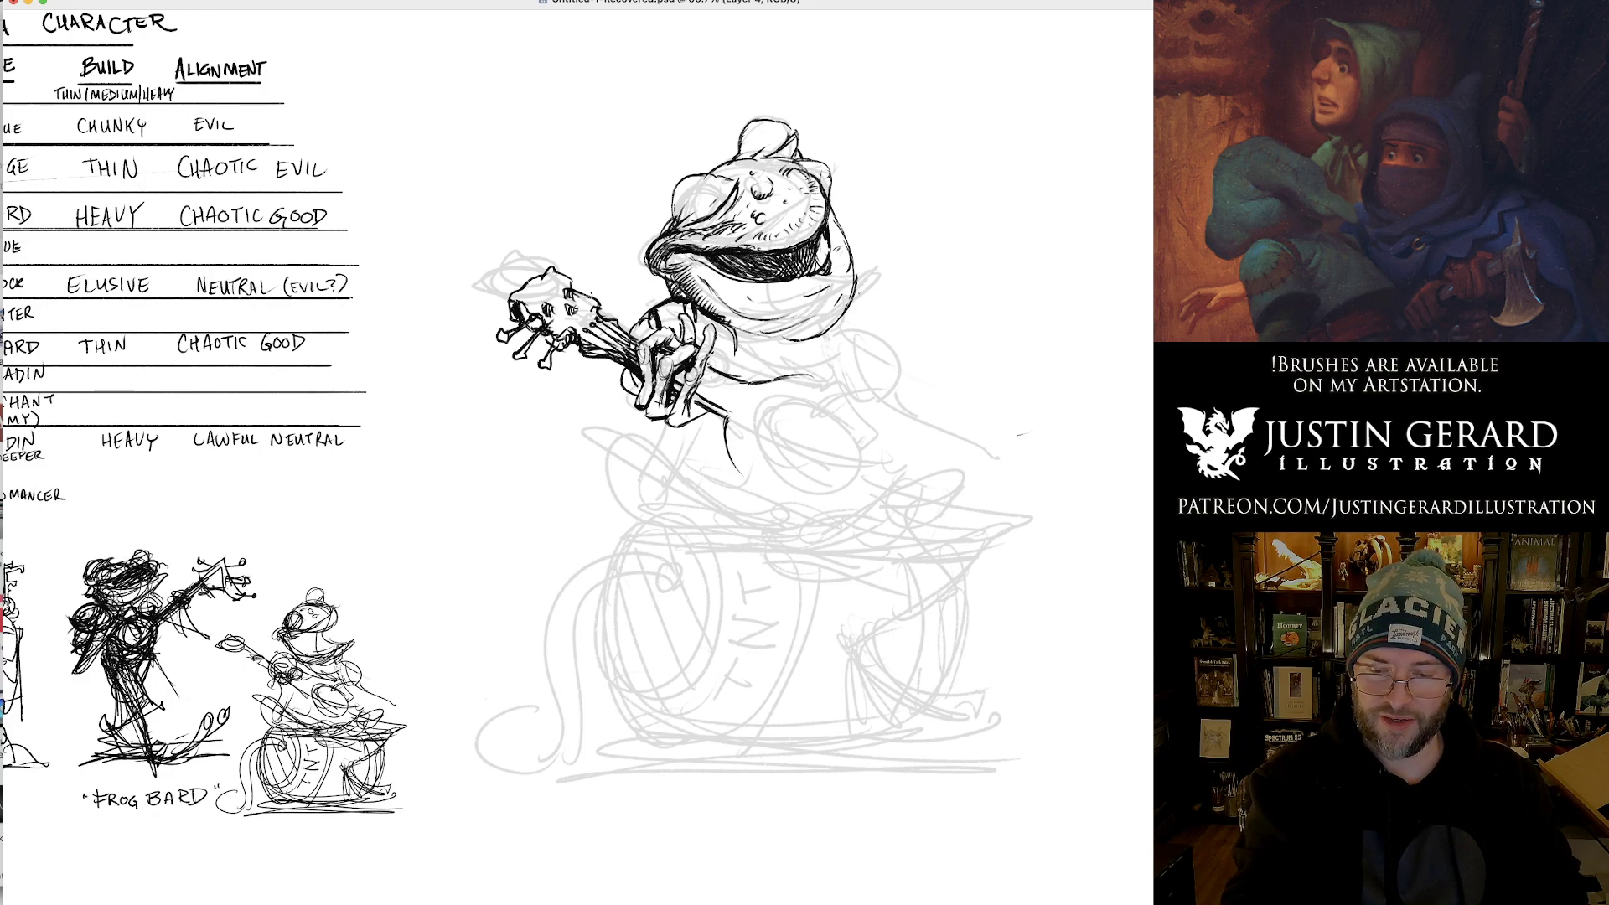
pyautogui.moveTo(853, 261)
pyautogui.mouseDown()
pyautogui.moveTo(914, 282)
pyautogui.moveTo(901, 334)
pyautogui.moveTo(878, 344)
pyautogui.mouseUp()
pyautogui.press('super+z')
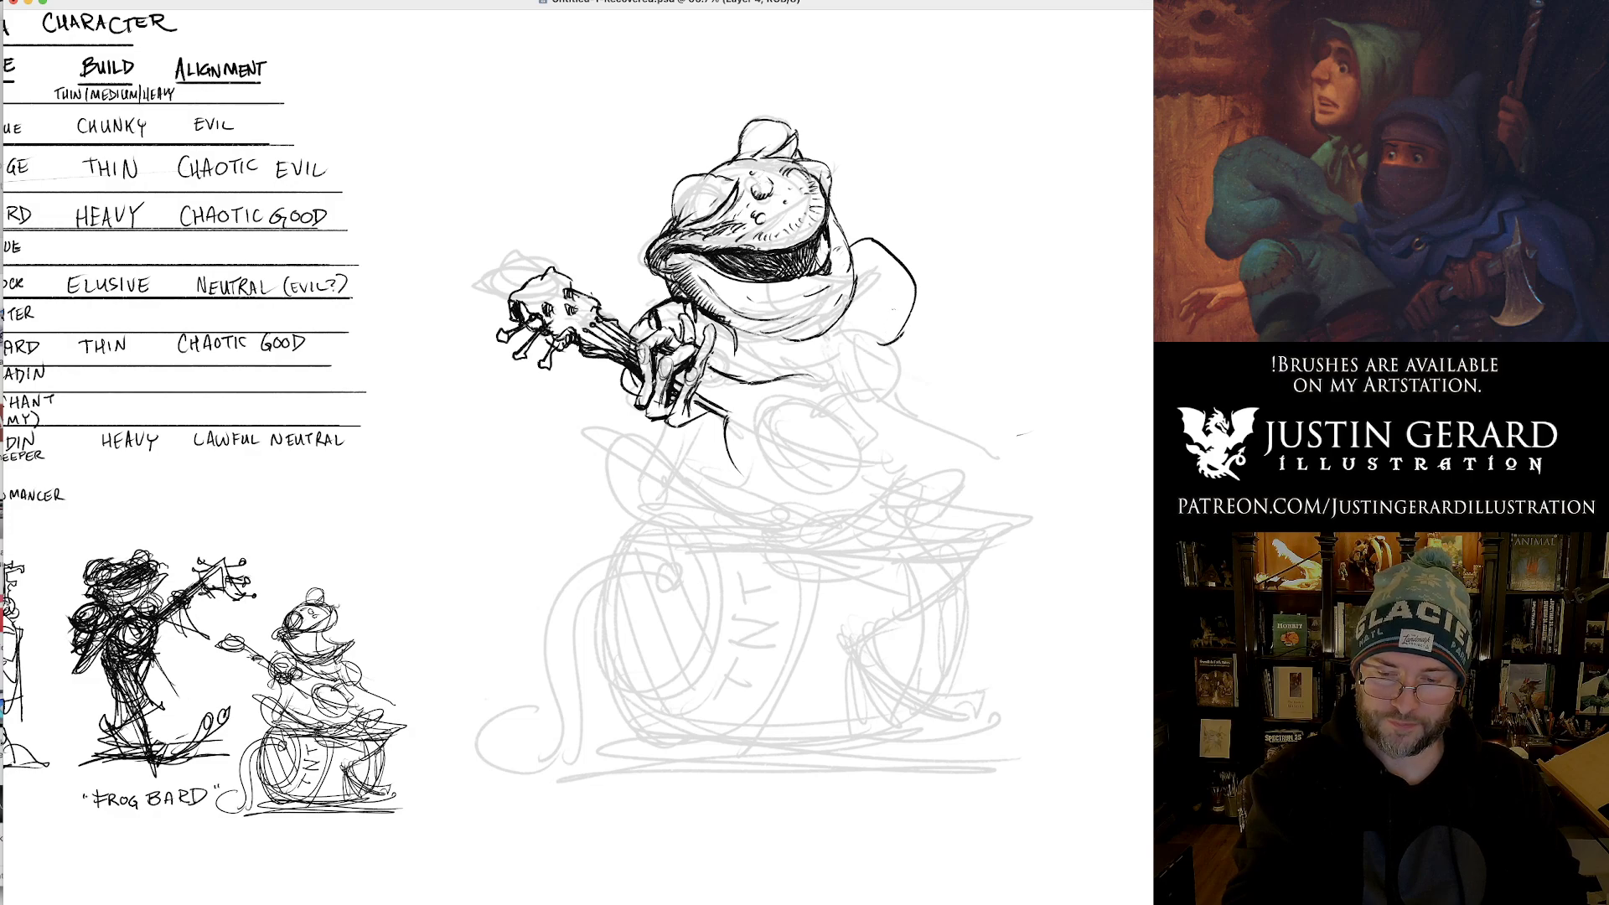
pyautogui.press('super+z')
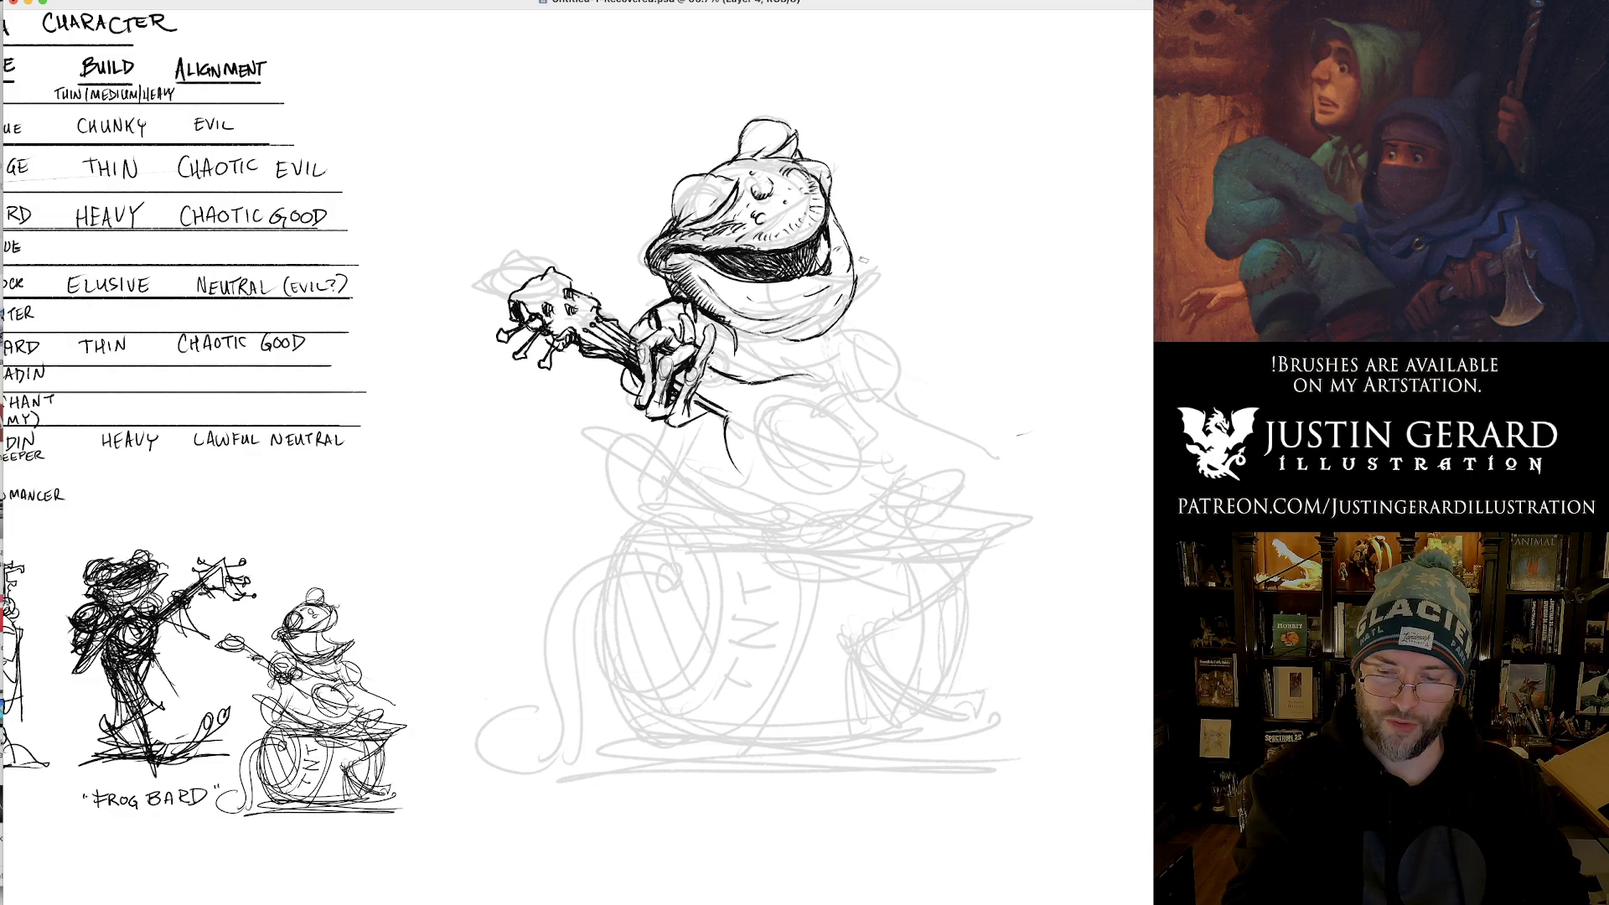
# Draw a puffed, banded sleeve with a cuff on the far shoulder, and rough in the forearm beneath the fretting hand.
pyautogui.moveTo(846, 261)
pyautogui.mouseDown()
pyautogui.moveTo(915, 285)
pyautogui.moveTo(890, 342)
pyautogui.mouseUp()
pyautogui.moveTo(845, 240)
pyautogui.mouseDown()
pyautogui.moveTo(832, 322)
pyautogui.moveTo(832, 241)
pyautogui.moveTo(821, 269)
pyautogui.mouseUp()
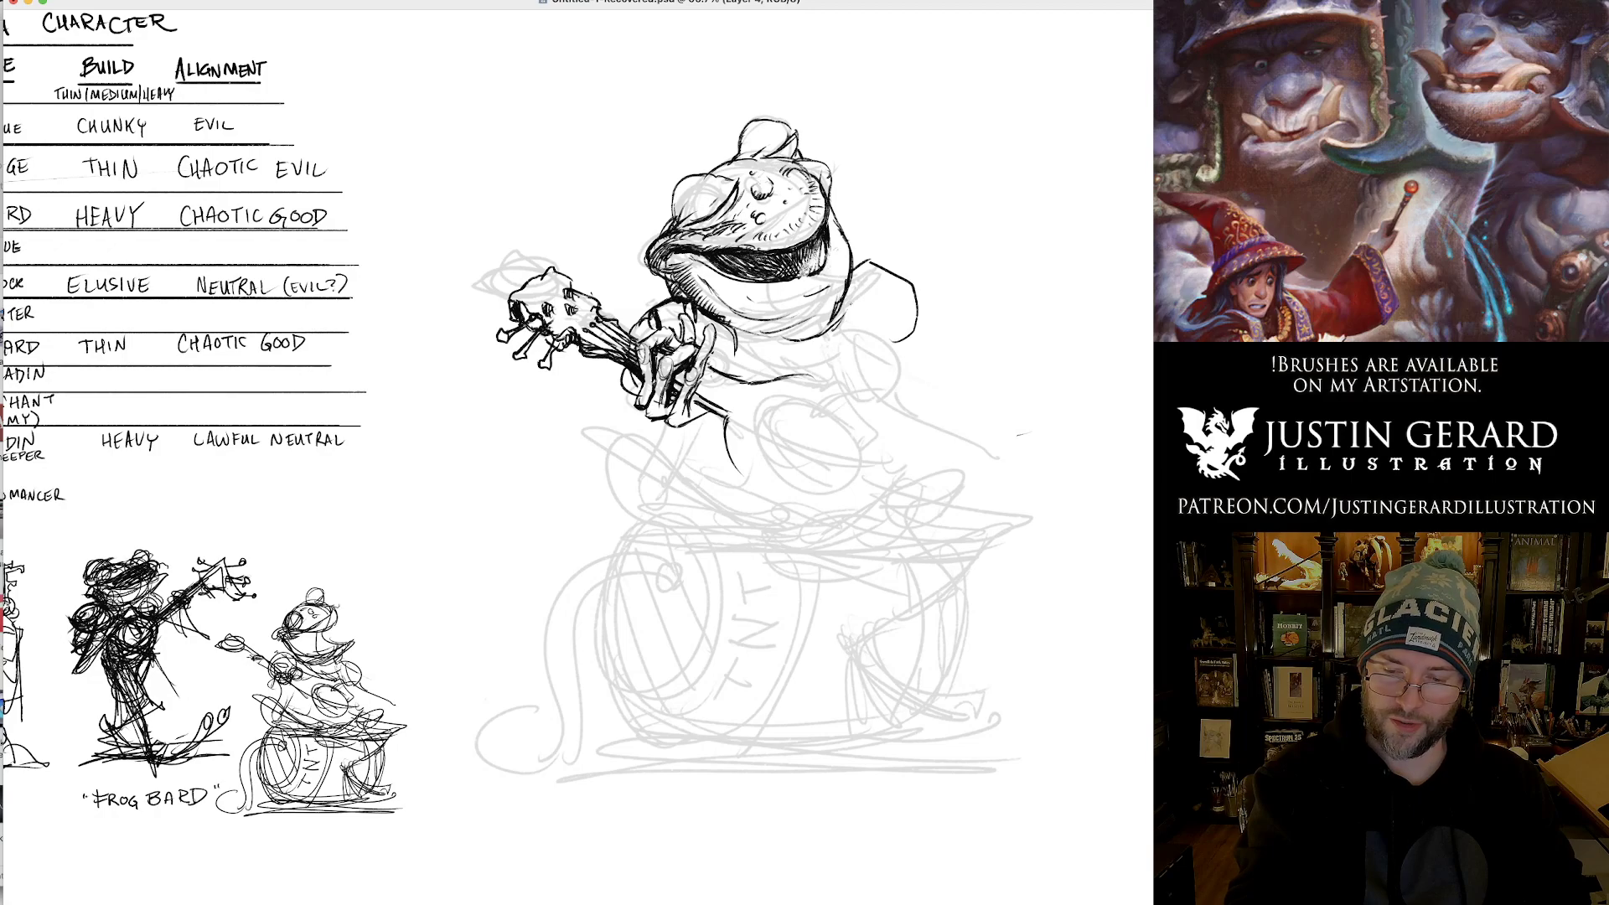
pyautogui.moveTo(908, 344)
pyautogui.mouseDown()
pyautogui.moveTo(862, 336)
pyautogui.moveTo(866, 282)
pyautogui.moveTo(895, 337)
pyautogui.mouseUp()
pyautogui.moveTo(893, 280); pyautogui.dragTo(917, 338)
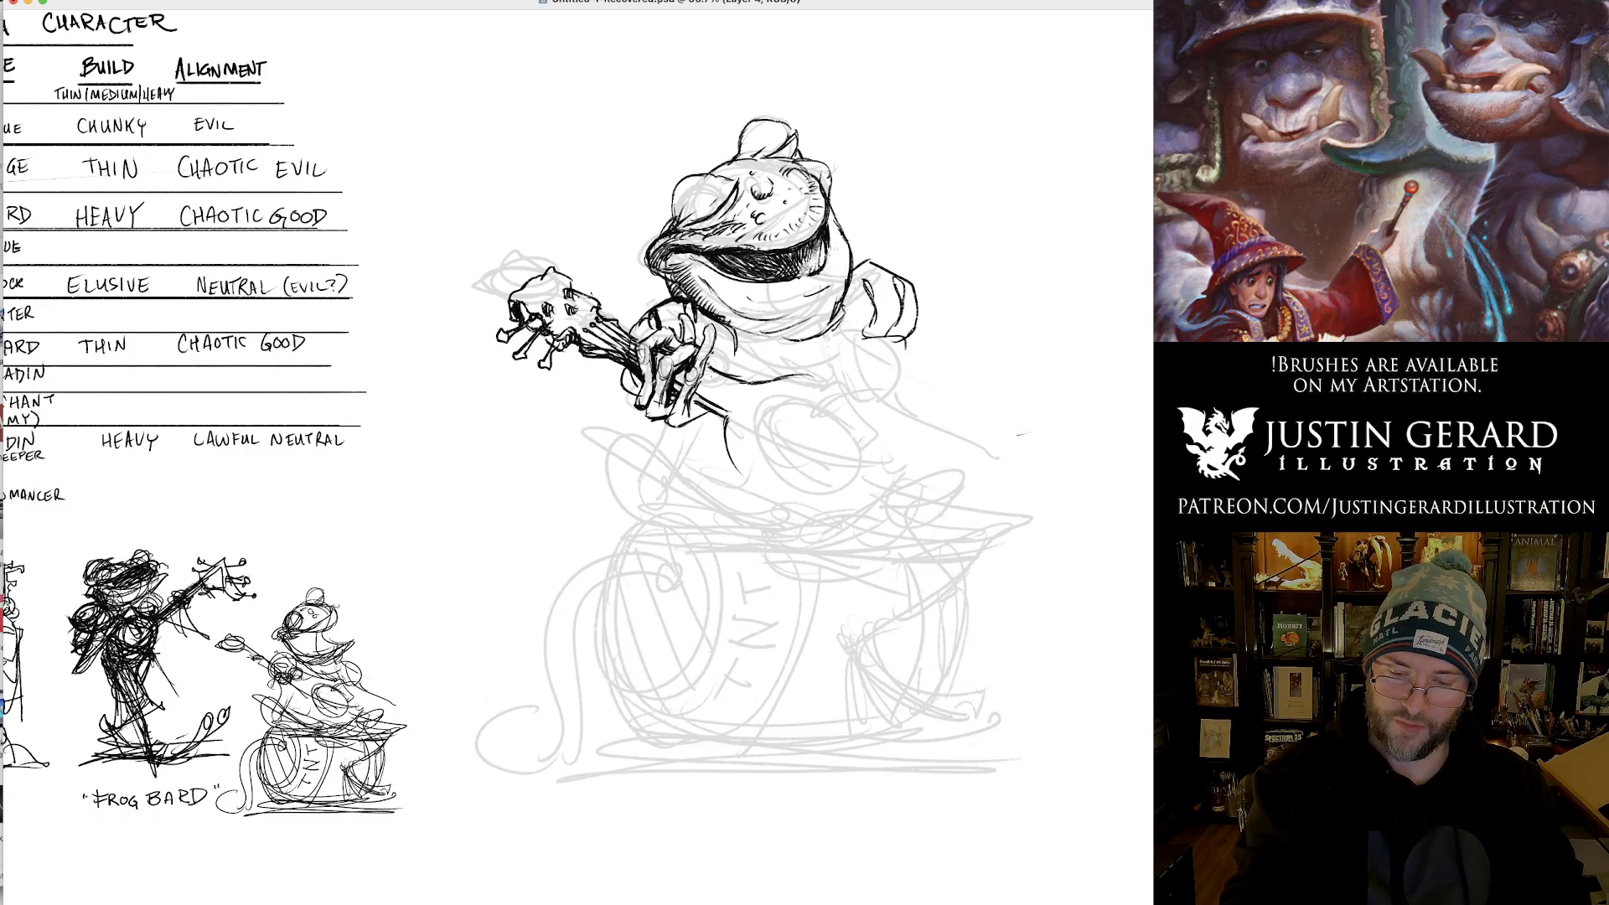
pyautogui.moveTo(653, 421)
pyautogui.mouseDown()
pyautogui.moveTo(679, 452)
pyautogui.moveTo(721, 452)
pyautogui.moveTo(666, 435)
pyautogui.moveTo(709, 434)
pyautogui.moveTo(625, 503)
pyautogui.moveTo(642, 516)
pyautogui.moveTo(689, 466)
pyautogui.mouseUp()
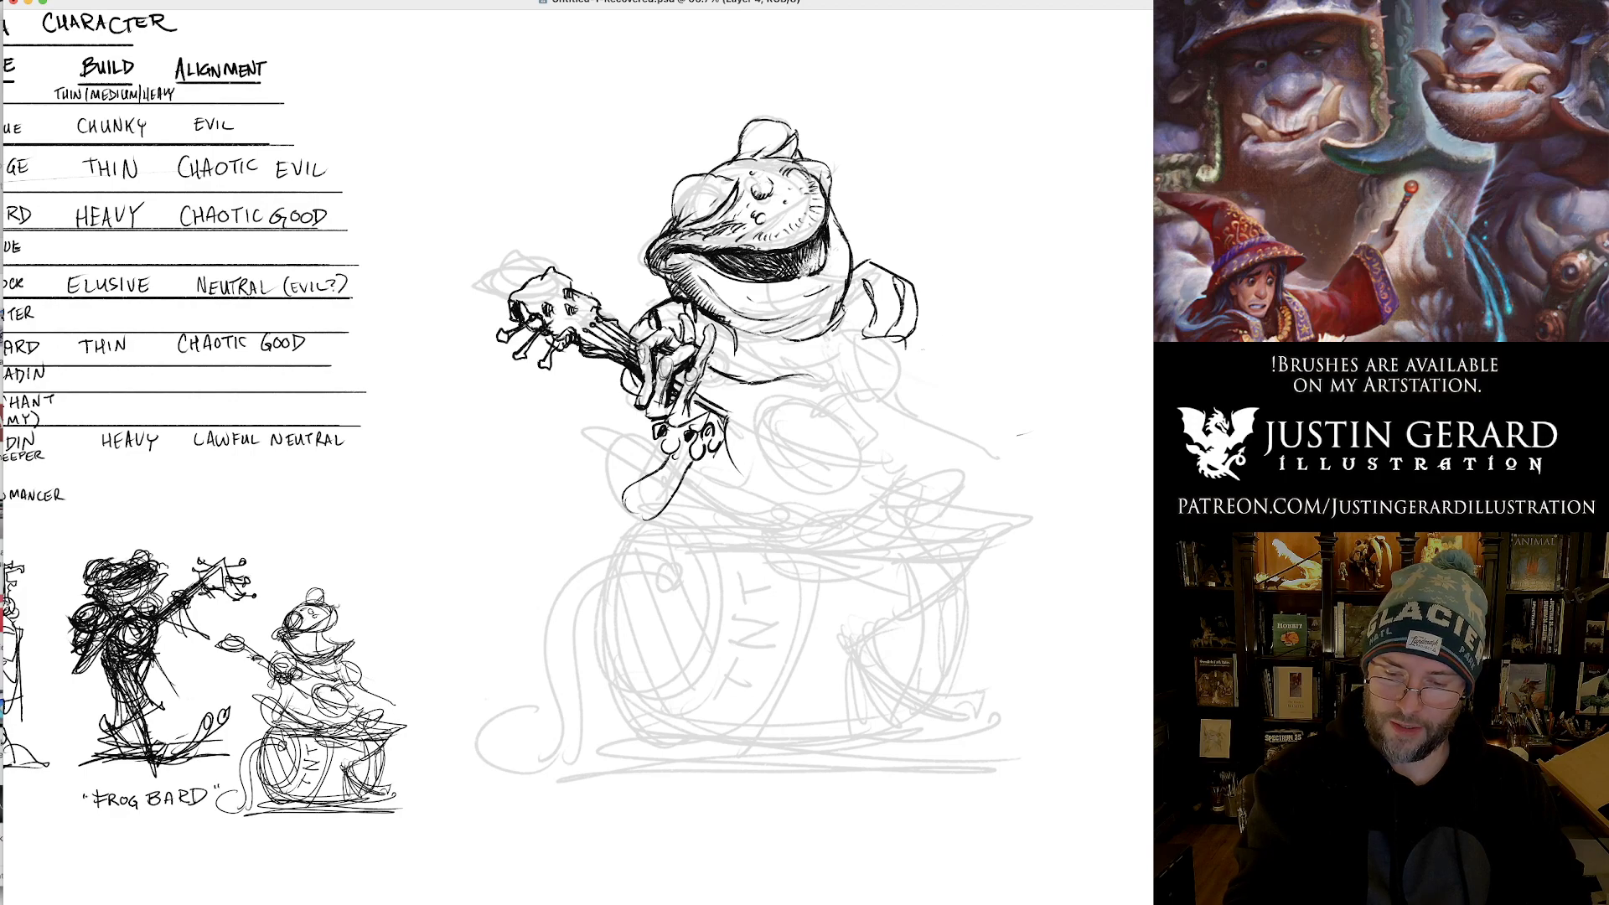
pyautogui.moveTo(862, 336); pyautogui.dragTo(915, 348)
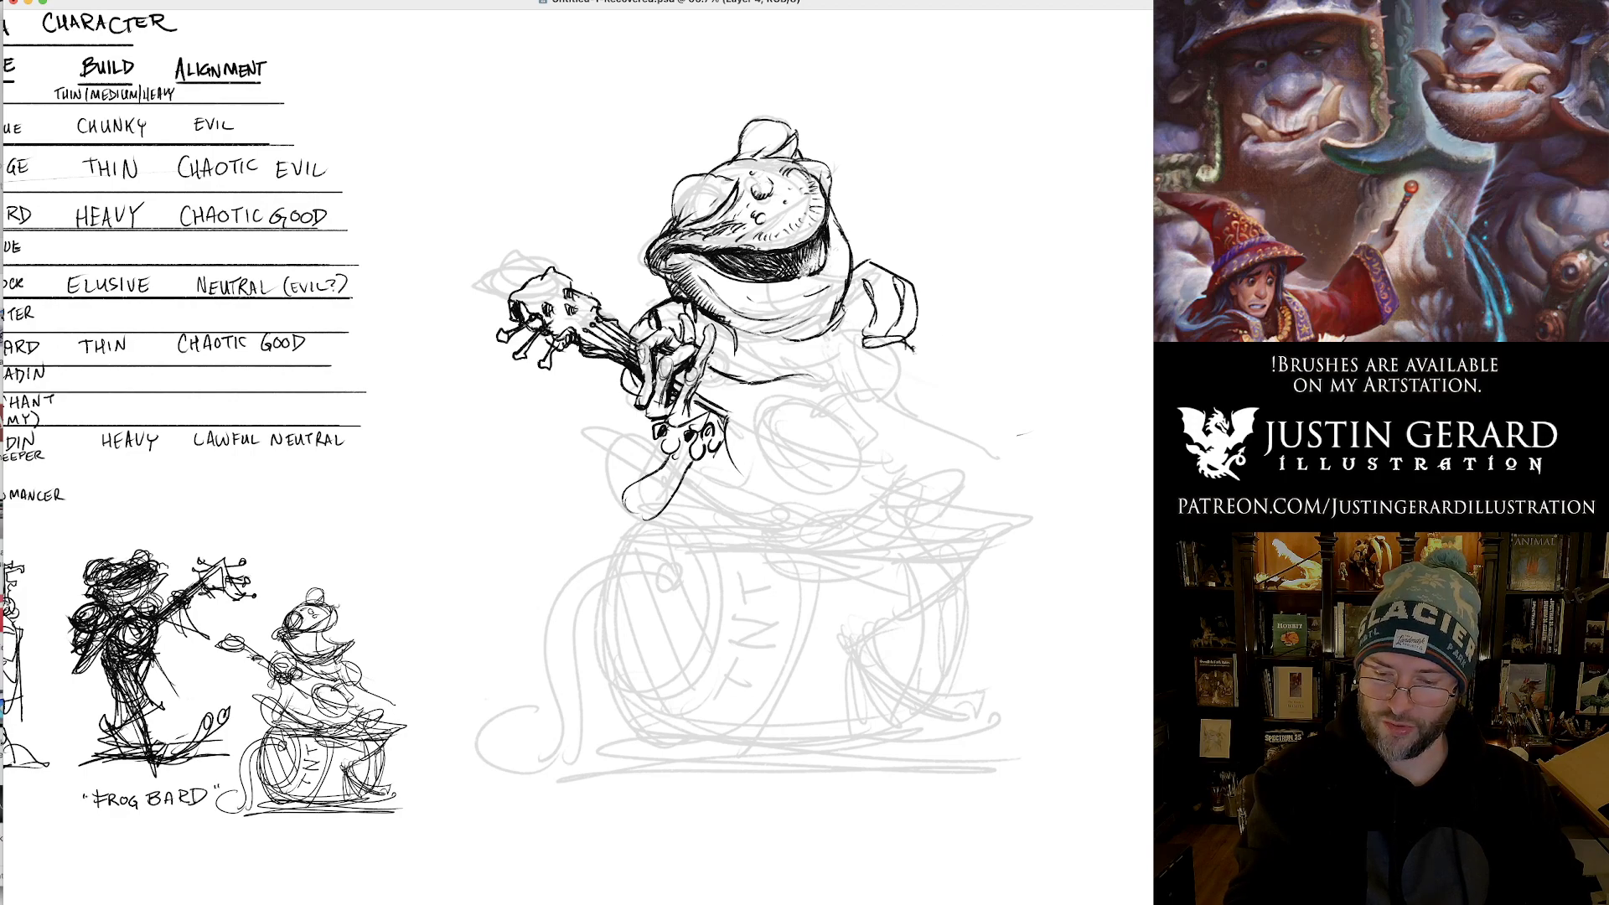
# Curve the edge of the instrument's body and draw the spread strumming hand with a forearm ending in a rounded elbow.
pyautogui.moveTo(746, 413)
pyautogui.mouseDown()
pyautogui.moveTo(768, 478)
pyautogui.moveTo(841, 501)
pyautogui.mouseUp()
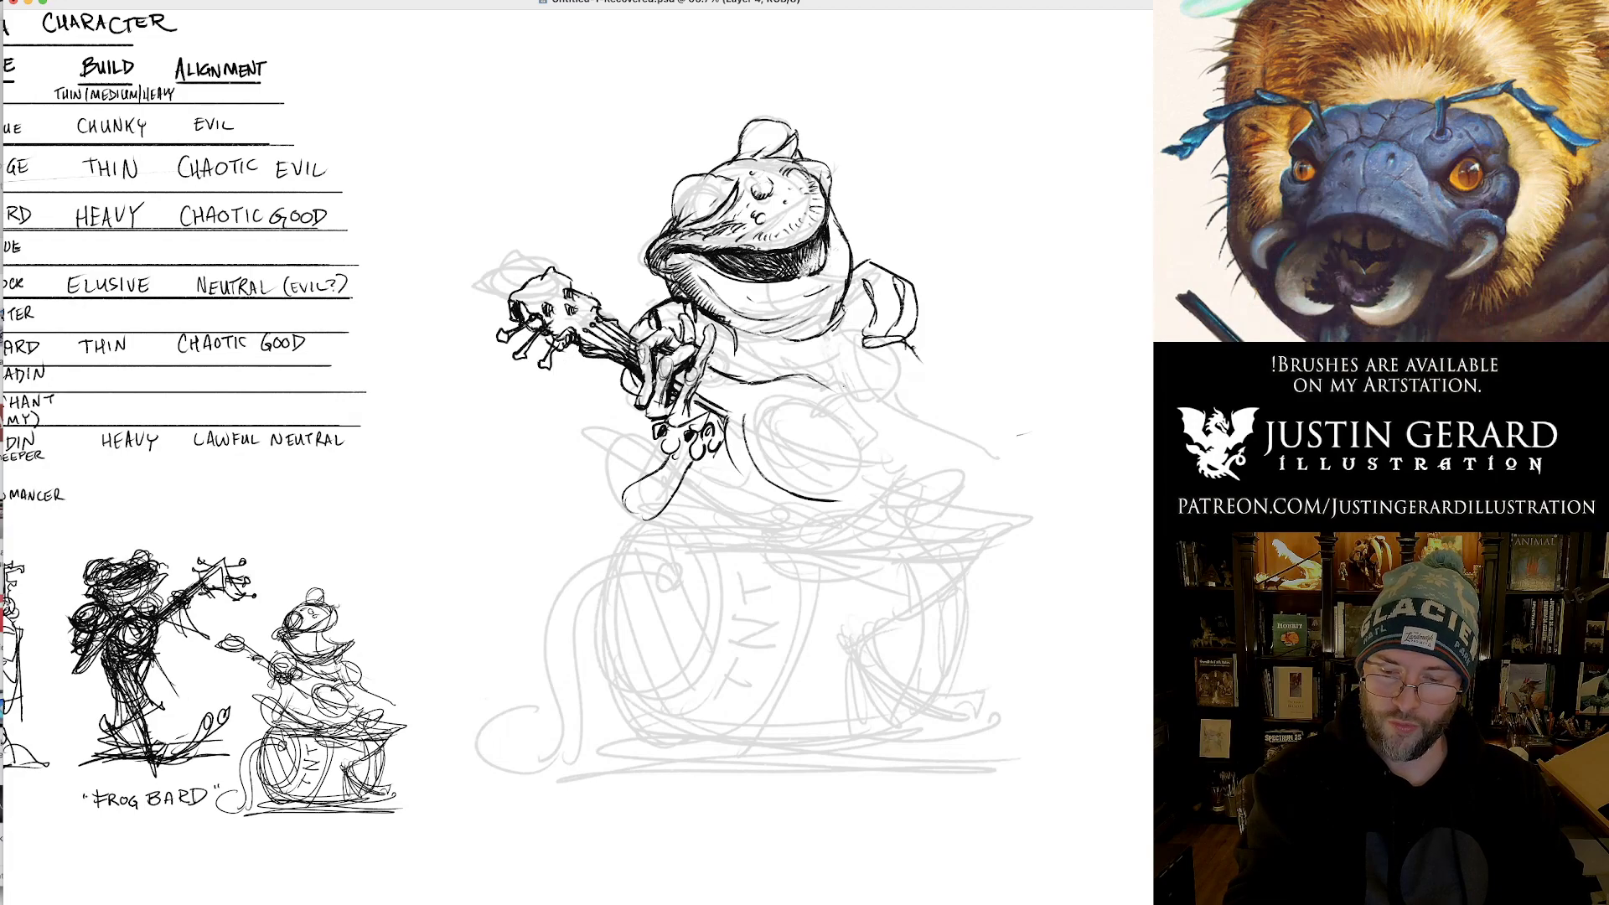
pyautogui.moveTo(853, 371)
pyautogui.mouseDown()
pyautogui.moveTo(792, 429)
pyautogui.moveTo(838, 402)
pyautogui.moveTo(834, 441)
pyautogui.mouseUp()
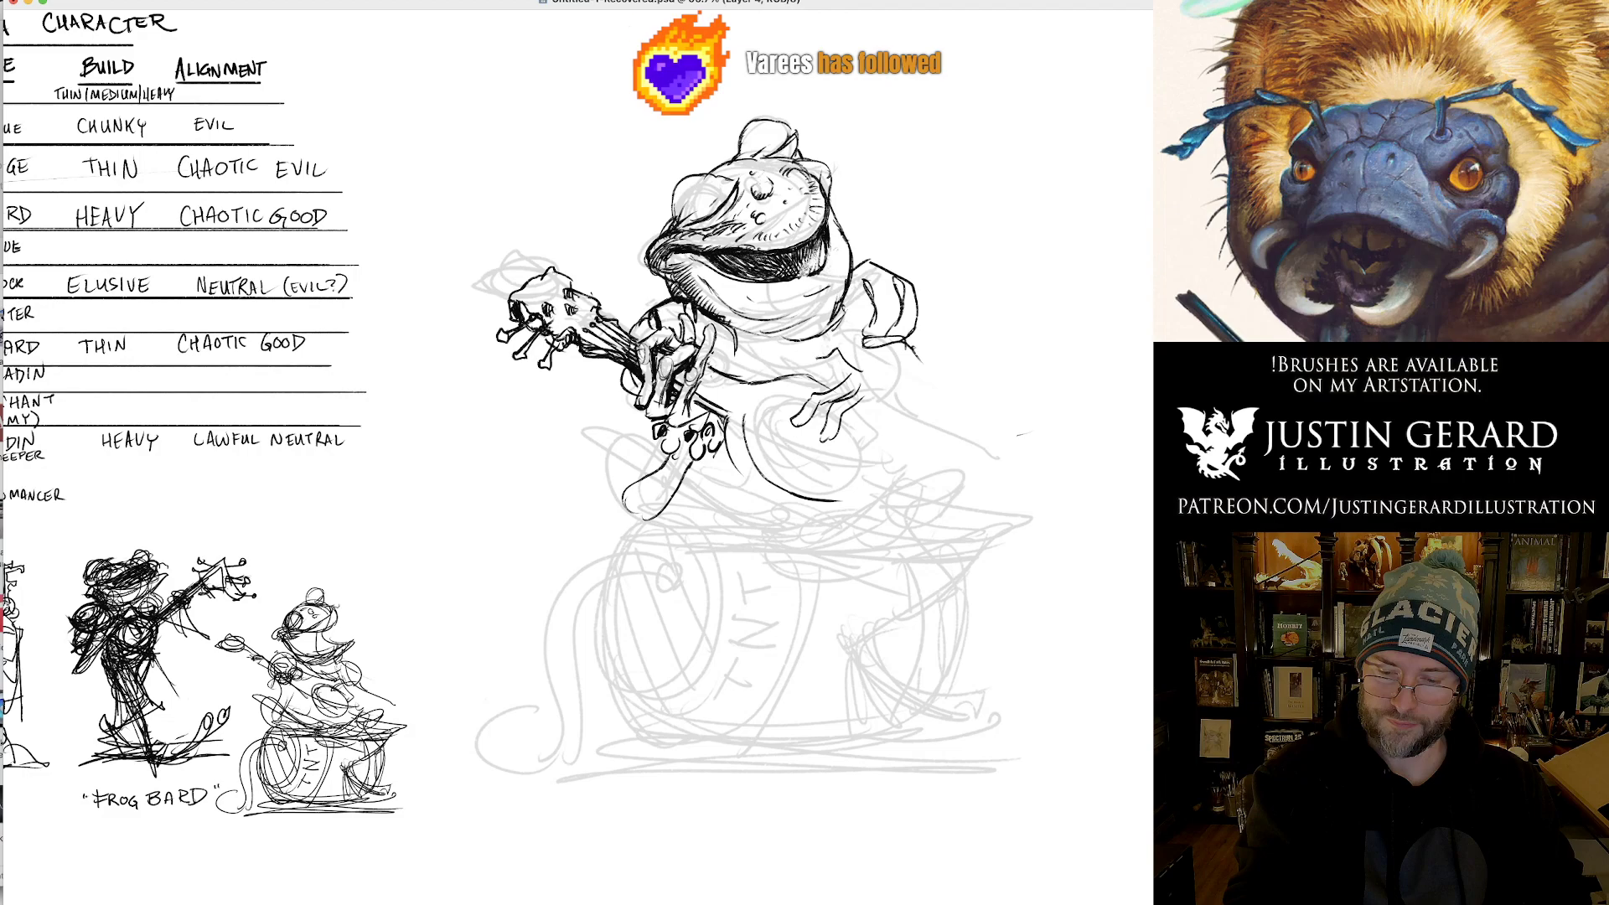
pyautogui.moveTo(808, 361)
pyautogui.mouseDown()
pyautogui.moveTo(800, 372)
pyautogui.moveTo(831, 364)
pyautogui.moveTo(890, 411)
pyautogui.moveTo(923, 397)
pyautogui.mouseUp()
pyautogui.moveTo(796, 365)
pyautogui.mouseDown()
pyautogui.moveTo(799, 396)
pyautogui.moveTo(851, 441)
pyautogui.mouseUp()
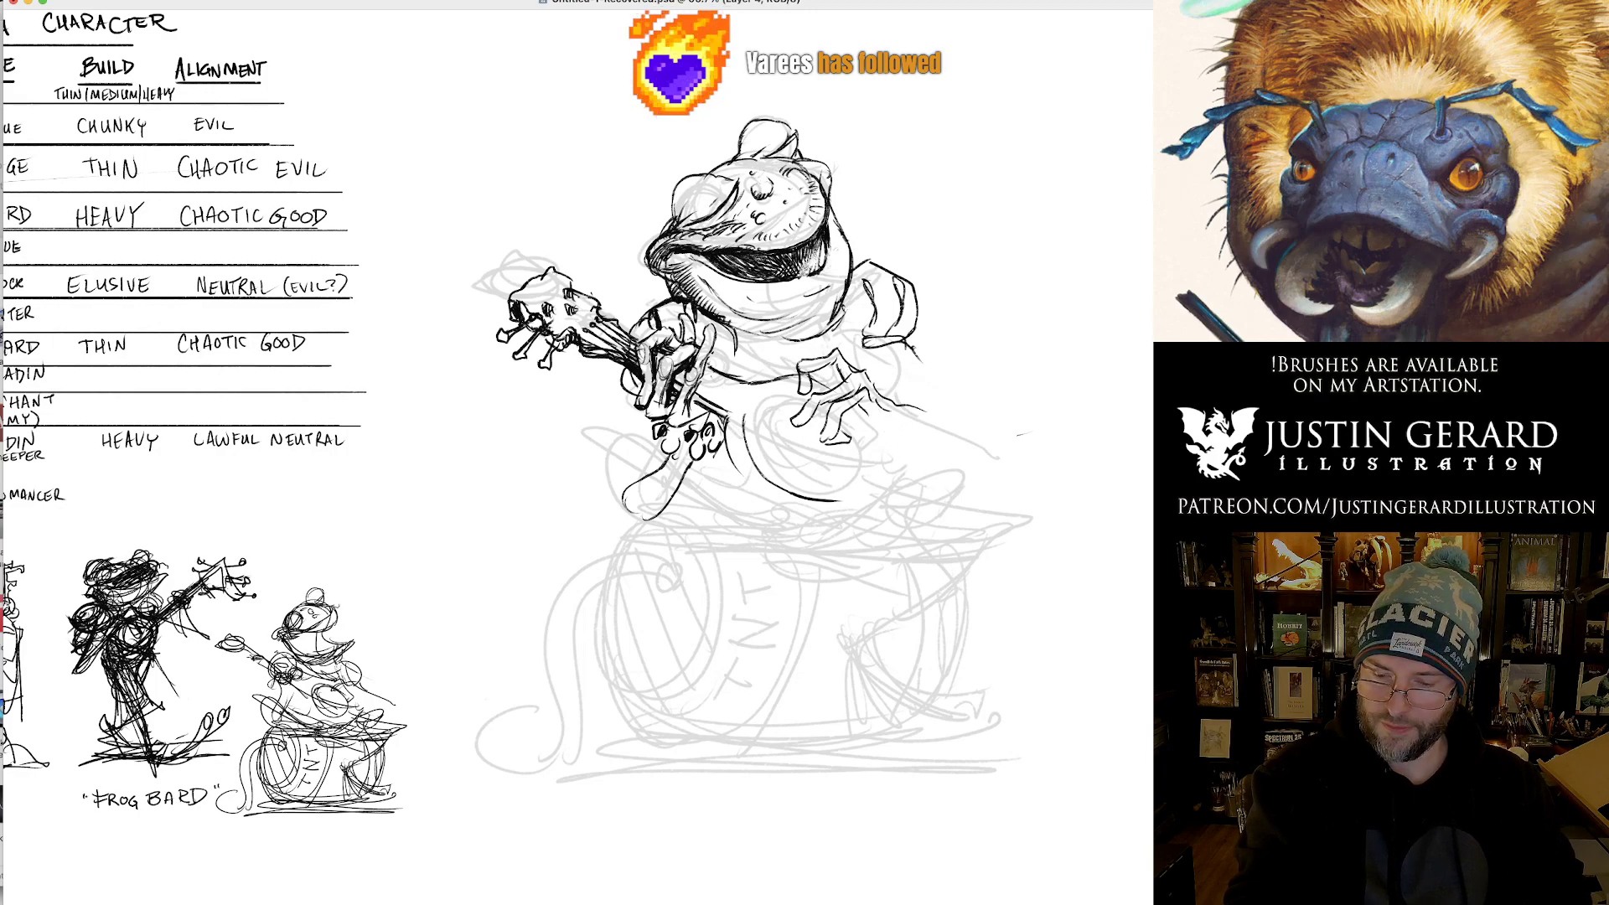
pyautogui.moveTo(862, 408)
pyautogui.mouseDown()
pyautogui.moveTo(885, 449)
pyautogui.moveTo(899, 441)
pyautogui.mouseUp()
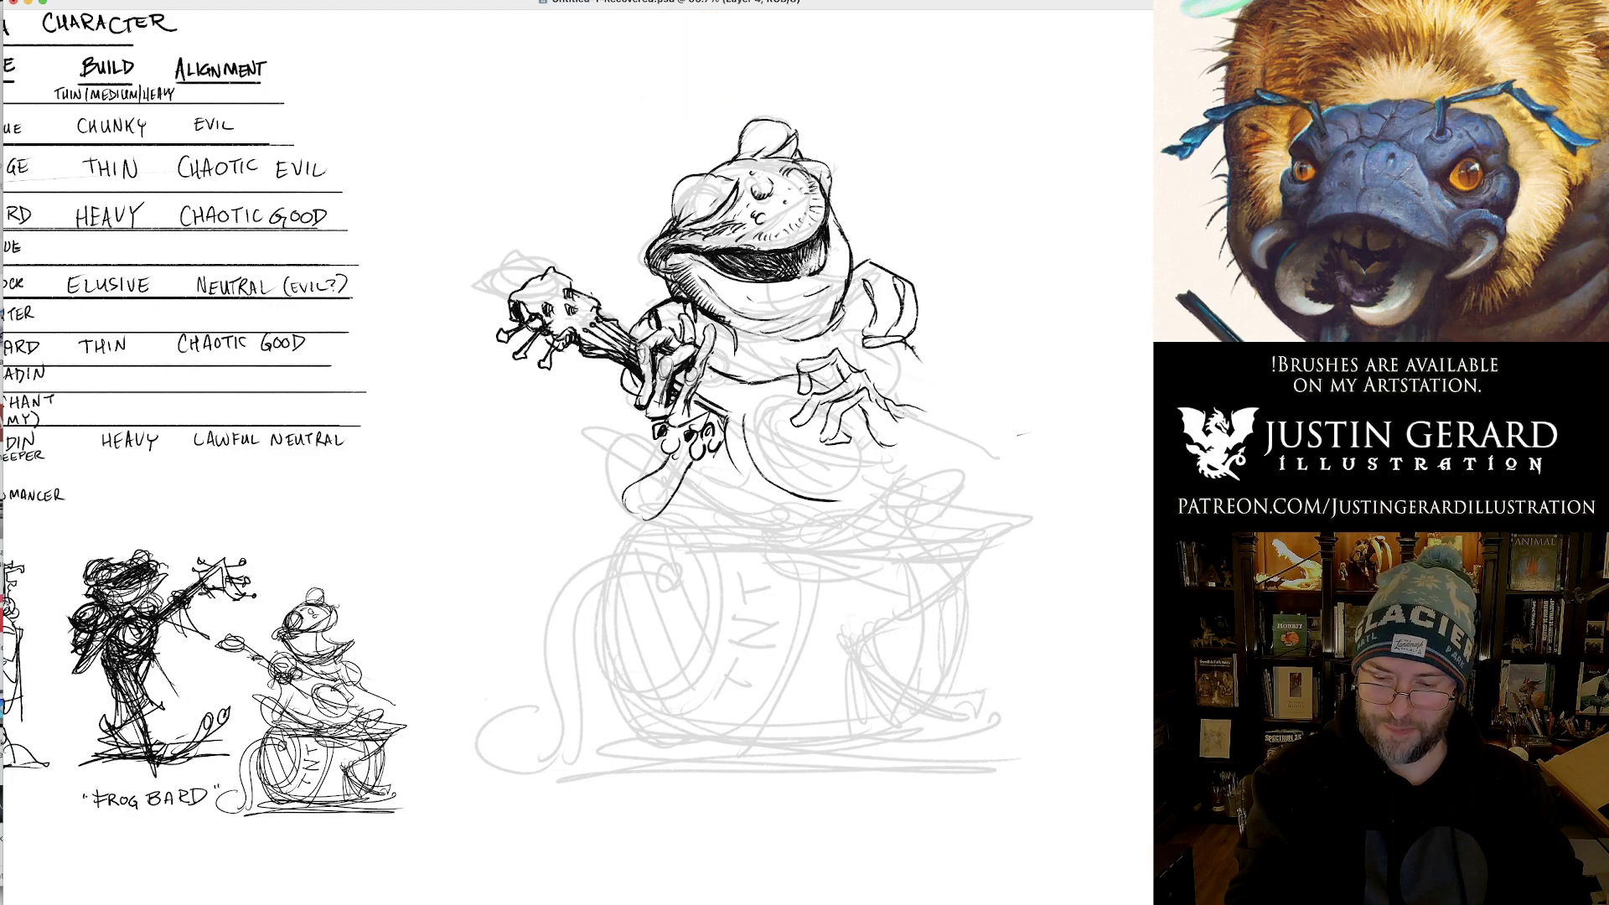
pyautogui.press('super+z')
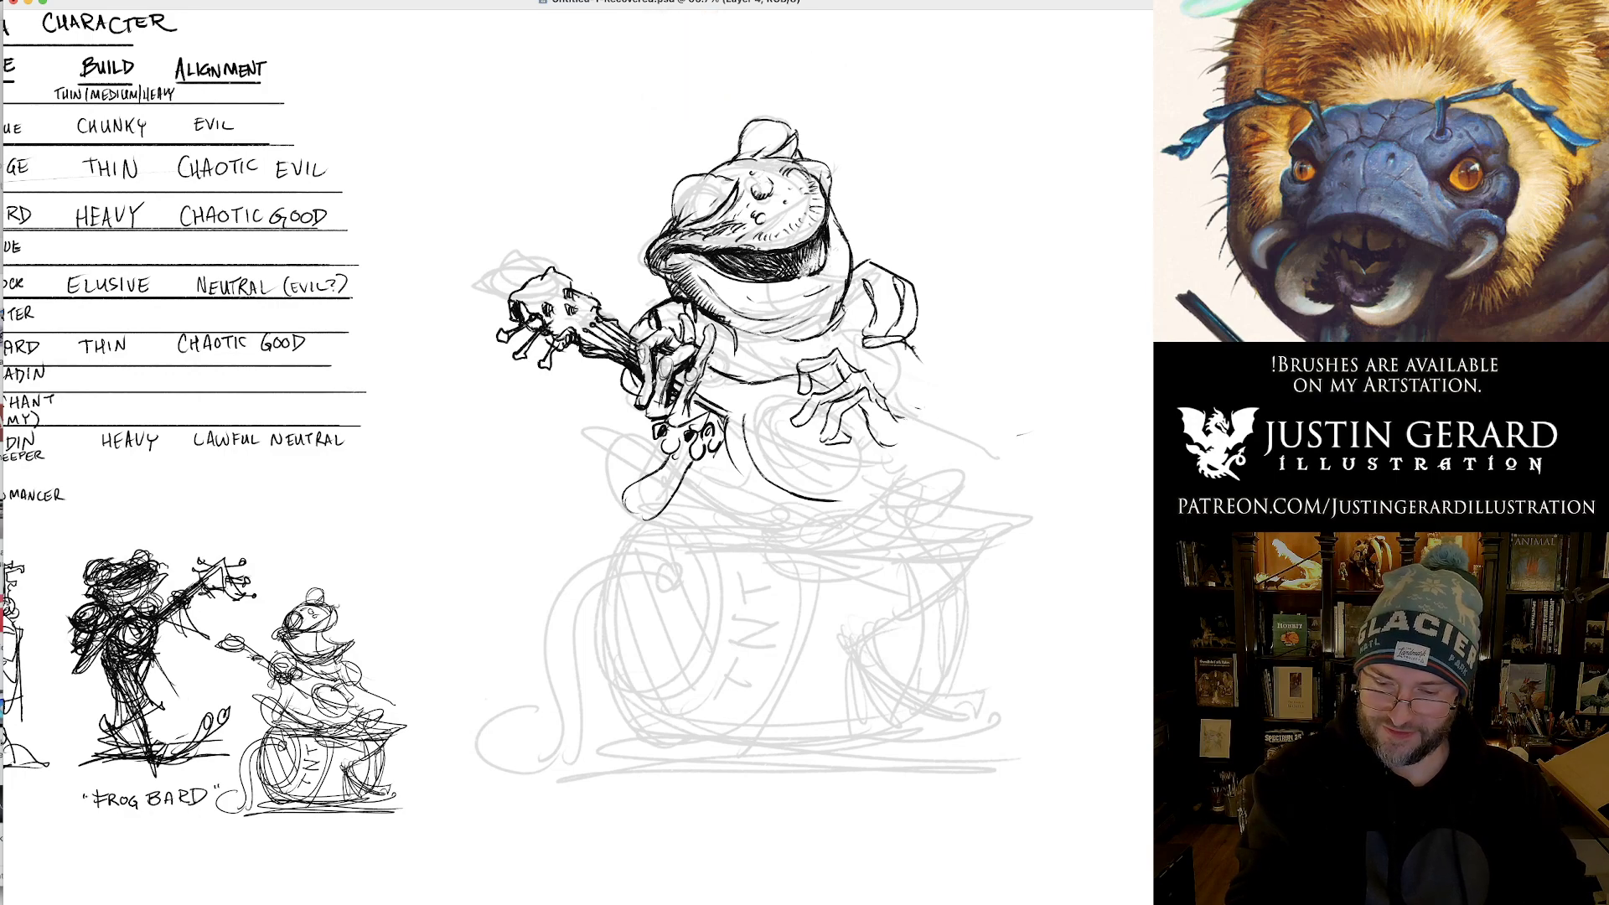
pyautogui.moveTo(896, 414)
pyautogui.mouseDown()
pyautogui.moveTo(990, 370)
pyautogui.moveTo(1008, 389)
pyautogui.moveTo(900, 436)
pyautogui.mouseUp()
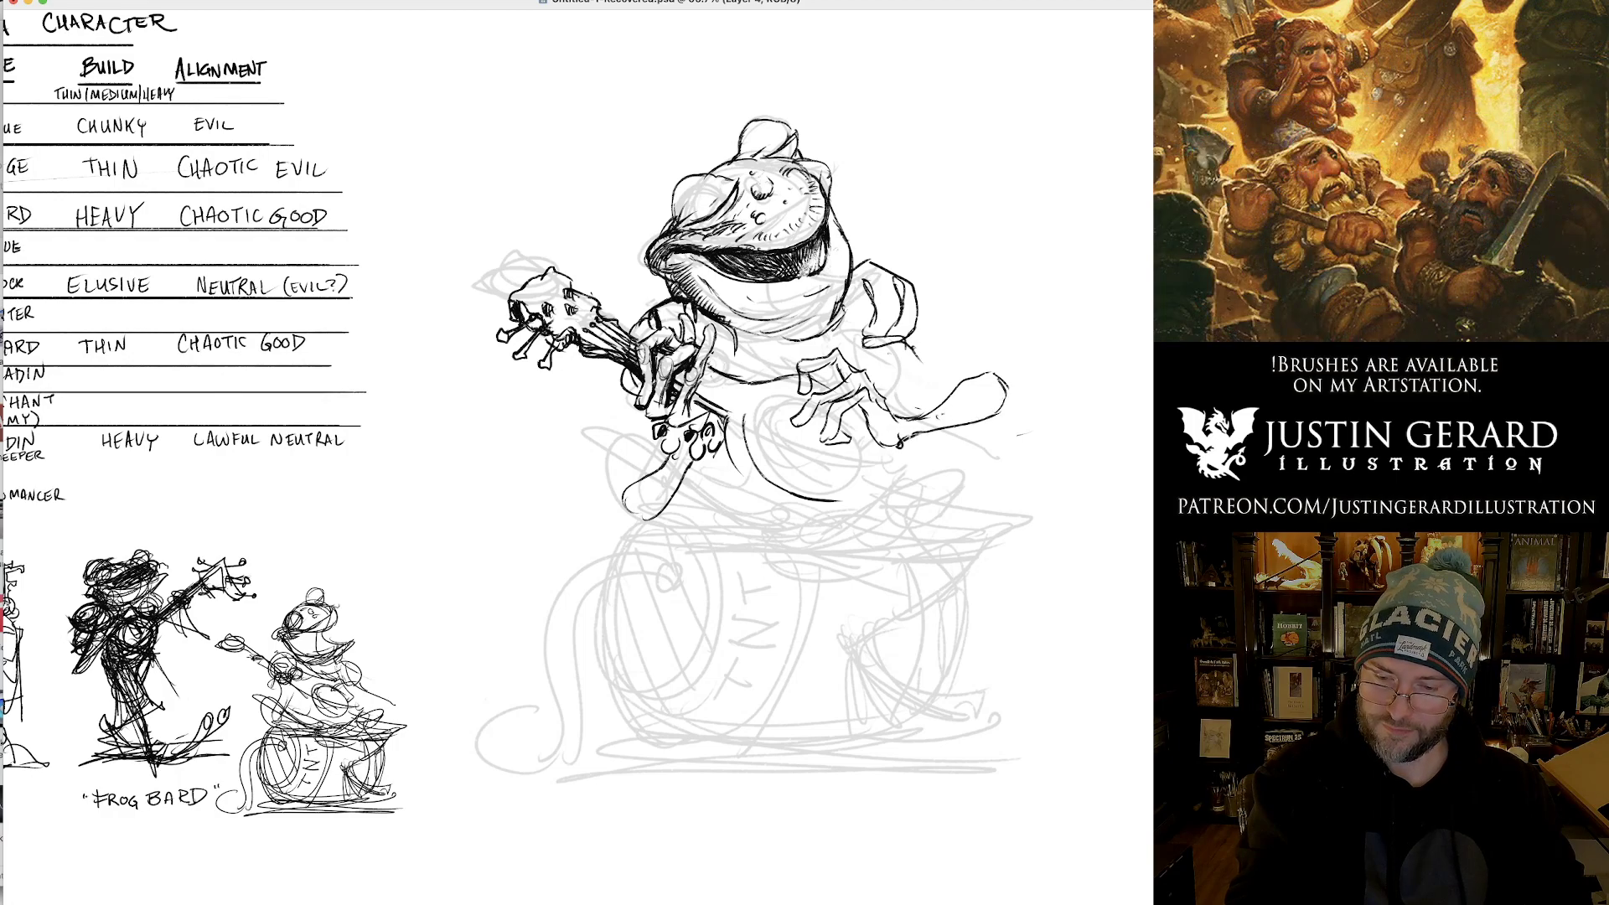
# Connect the upper arm to the strumming forearm and rework both forearms with lobed, frilled ends at the elbows.
pyautogui.moveTo(876, 344)
pyautogui.mouseDown()
pyautogui.moveTo(888, 368)
pyautogui.moveTo(929, 356)
pyautogui.moveTo(955, 382)
pyautogui.moveTo(936, 406)
pyautogui.moveTo(951, 354)
pyautogui.moveTo(997, 379)
pyautogui.mouseUp()
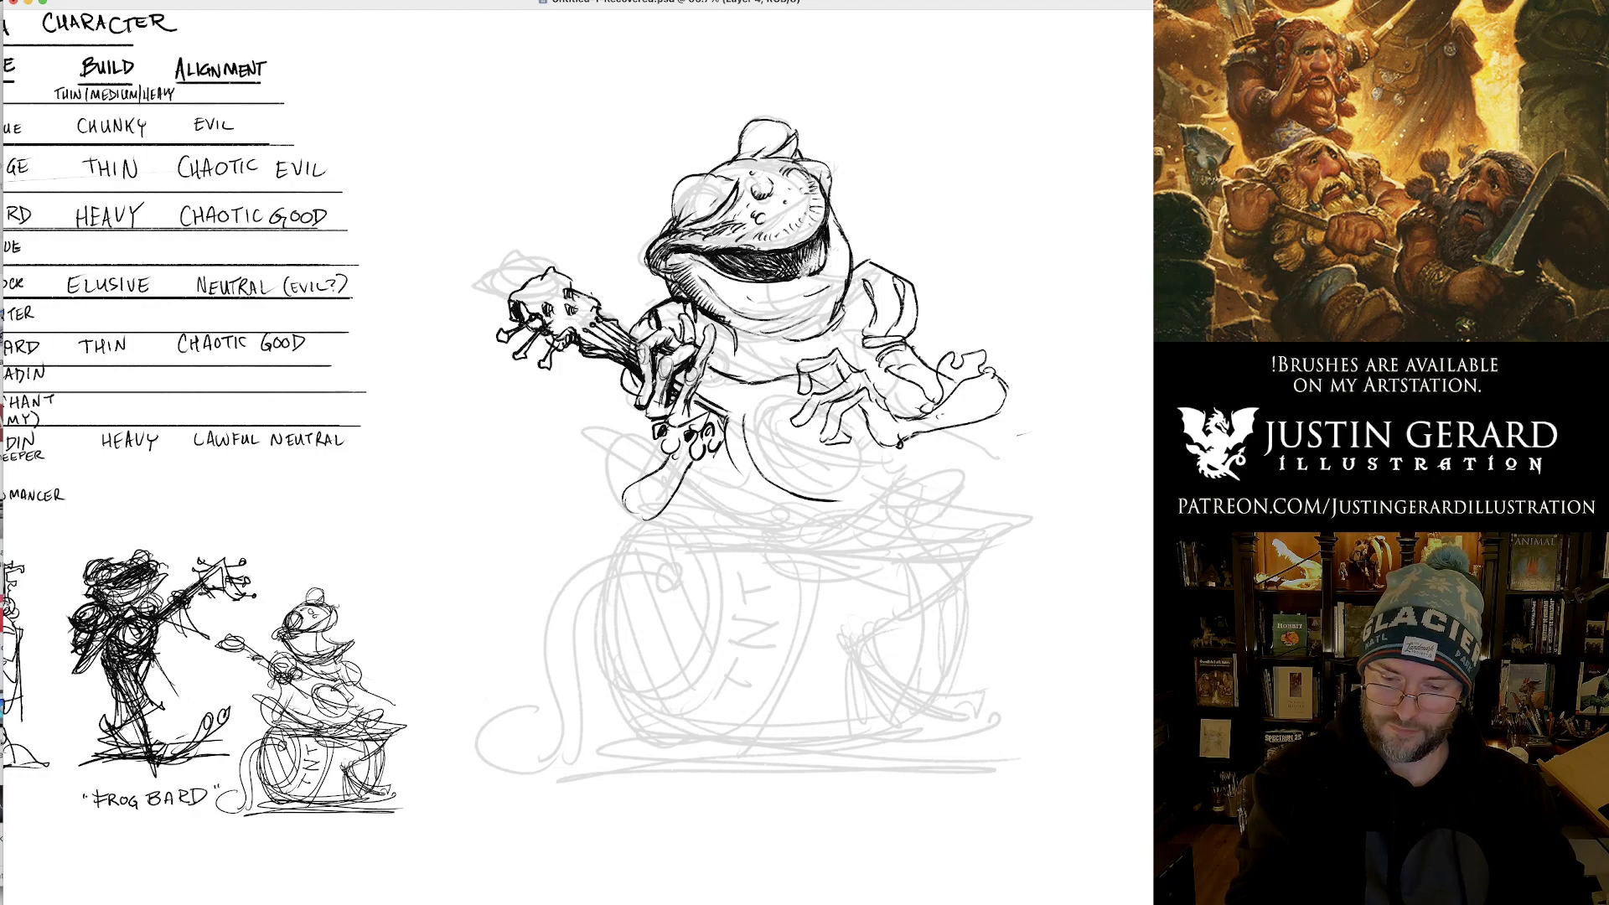
pyautogui.moveTo(646, 463)
pyautogui.mouseDown()
pyautogui.moveTo(610, 497)
pyautogui.moveTo(641, 529)
pyautogui.moveTo(667, 503)
pyautogui.moveTo(649, 409)
pyautogui.moveTo(664, 440)
pyautogui.moveTo(708, 427)
pyautogui.moveTo(716, 453)
pyautogui.moveTo(719, 429)
pyautogui.moveTo(663, 471)
pyautogui.moveTo(711, 431)
pyautogui.mouseUp()
pyautogui.moveTo(705, 446); pyautogui.dragTo(718, 416)
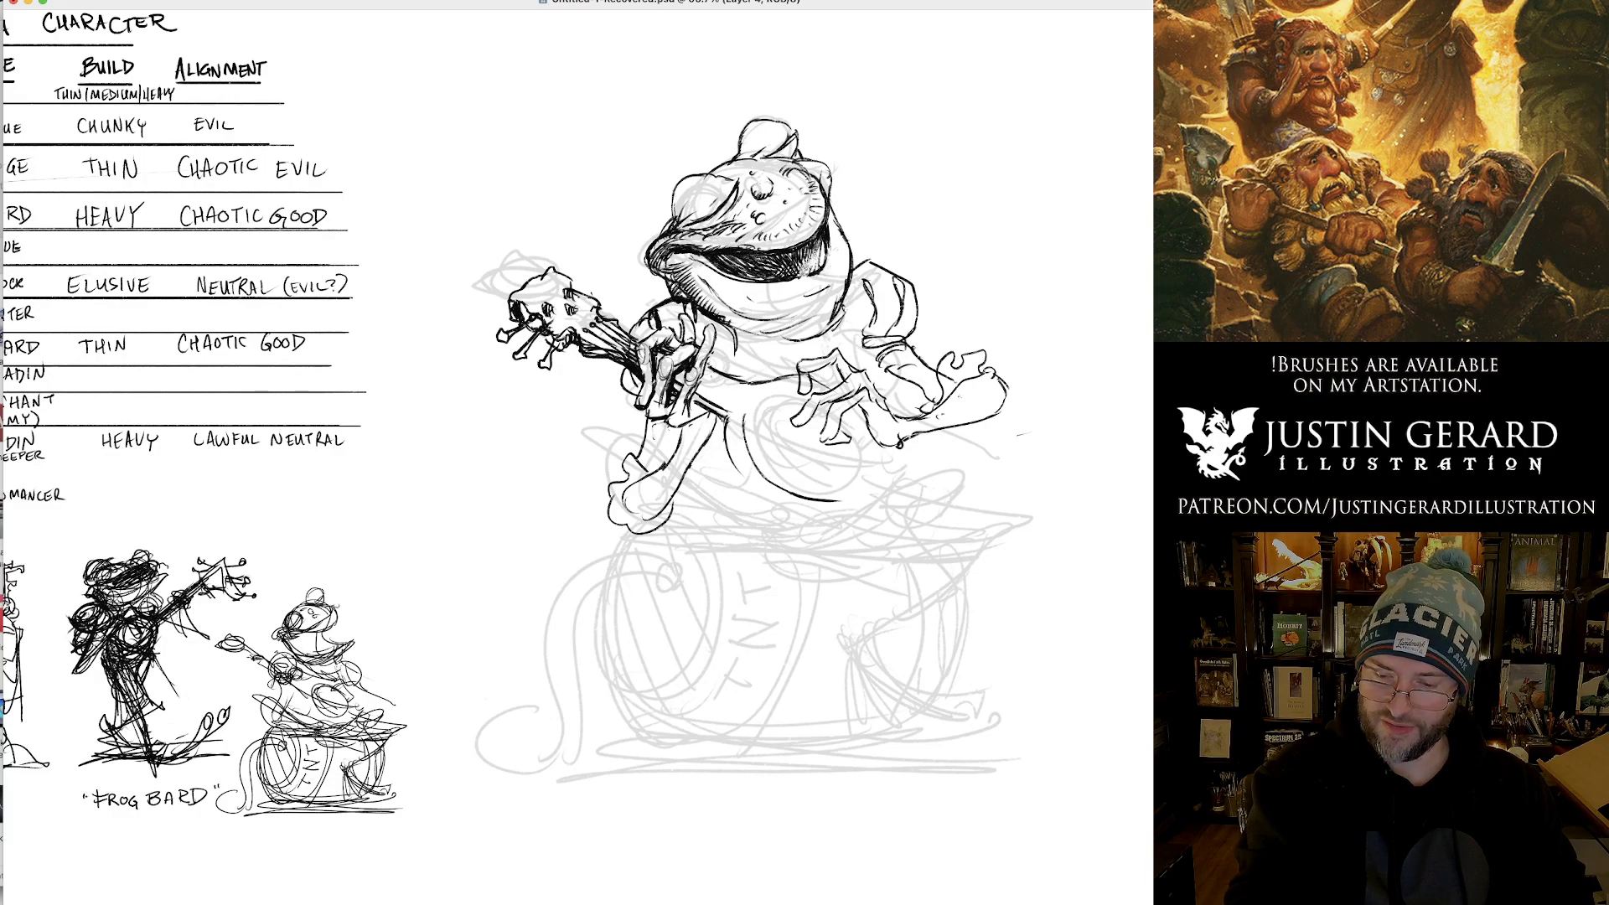
pyautogui.moveTo(942, 377)
pyautogui.mouseDown()
pyautogui.moveTo(926, 406)
pyautogui.moveTo(987, 371)
pyautogui.moveTo(976, 355)
pyautogui.moveTo(994, 343)
pyautogui.mouseUp()
pyautogui.moveTo(990, 361)
pyautogui.mouseDown()
pyautogui.moveTo(1001, 383)
pyautogui.moveTo(936, 394)
pyautogui.moveTo(974, 371)
pyautogui.mouseUp()
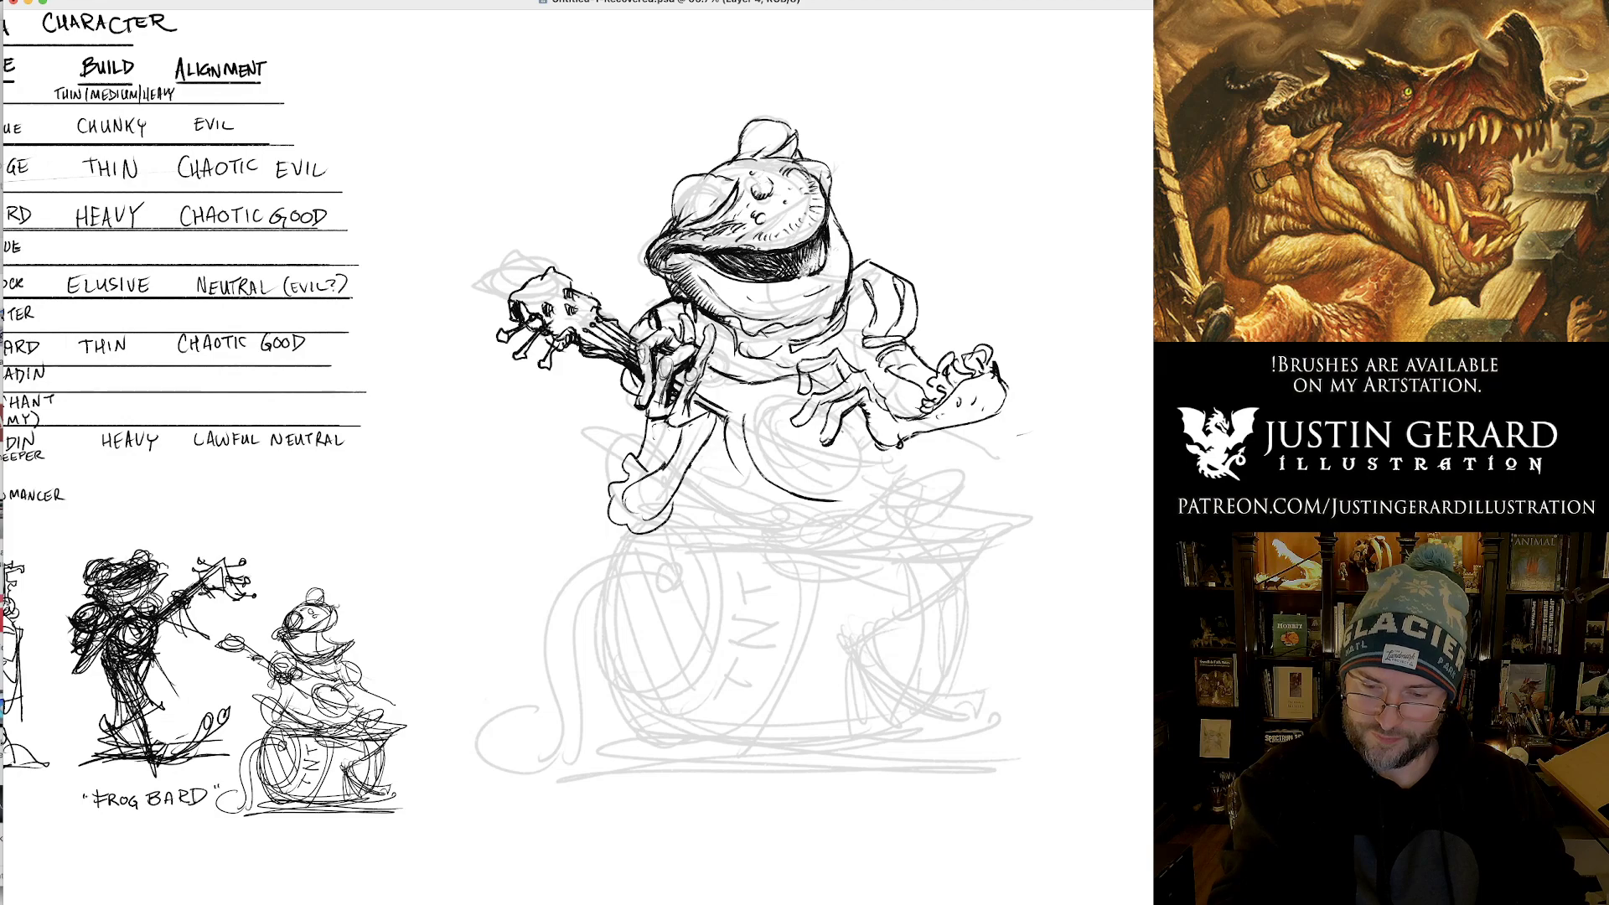
# Add a fold line beneath the collar and hatch the shadowed forearm just below the fretting hand.
pyautogui.moveTo(723, 326); pyautogui.dragTo(738, 378)
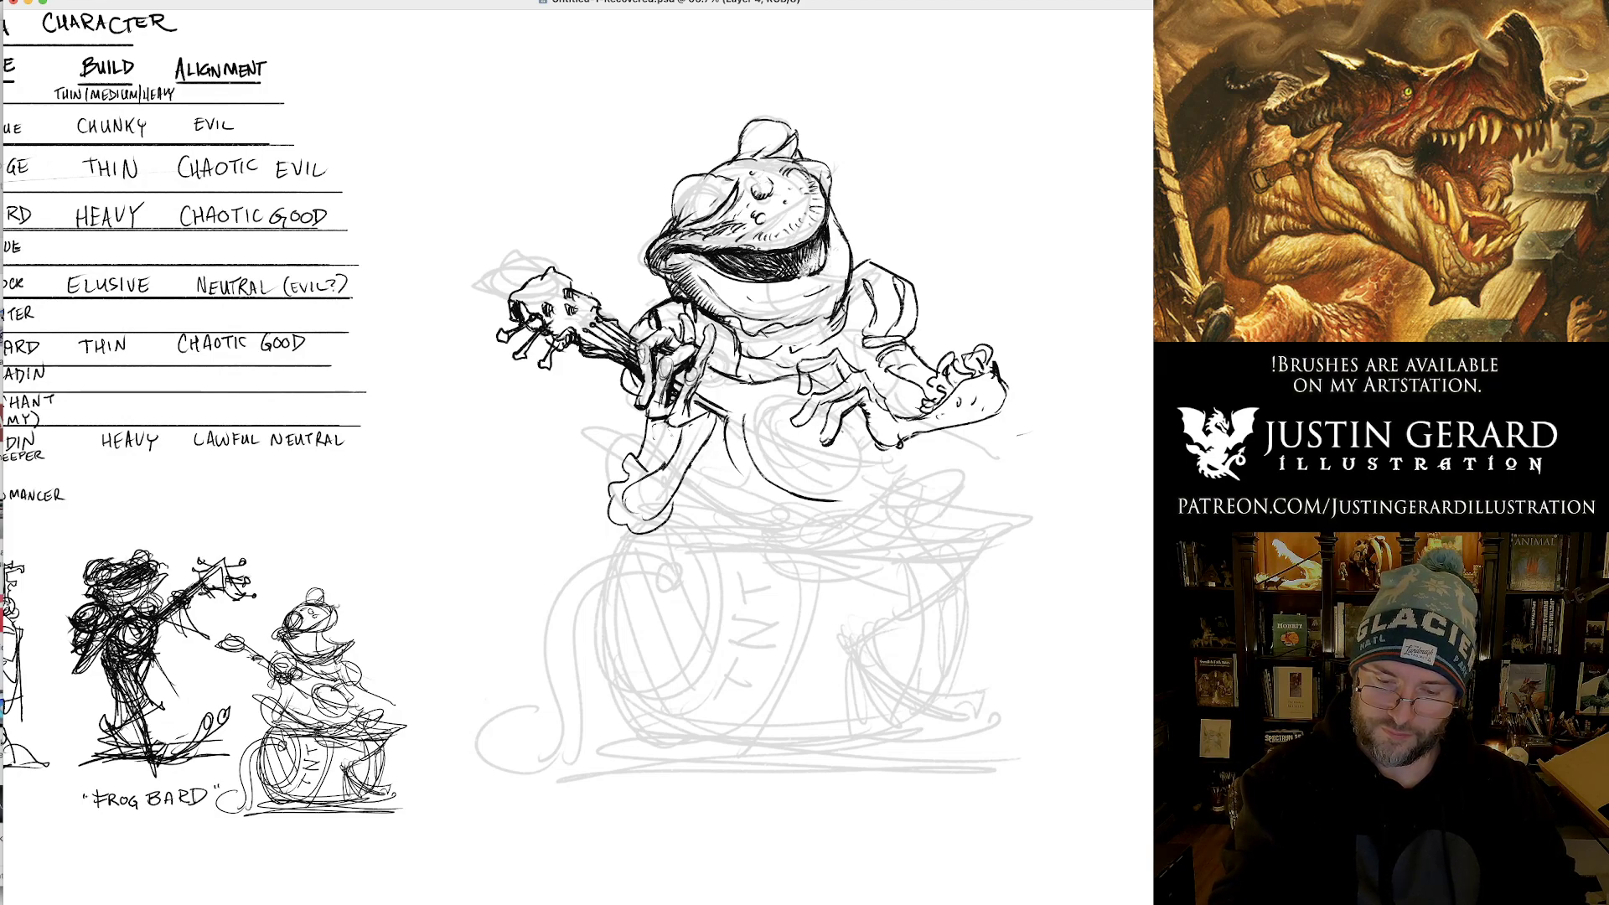
pyautogui.moveTo(672, 437)
pyautogui.mouseDown()
pyautogui.moveTo(641, 458)
pyautogui.moveTo(685, 439)
pyautogui.mouseUp()
pyautogui.moveTo(701, 421); pyautogui.dragTo(698, 444)
pyautogui.moveTo(709, 419); pyautogui.dragTo(704, 439)
pyautogui.moveTo(719, 413)
pyautogui.mouseDown()
pyautogui.moveTo(710, 431)
pyautogui.moveTo(695, 421)
pyautogui.mouseUp()
pyautogui.moveTo(709, 408); pyautogui.dragTo(697, 422)
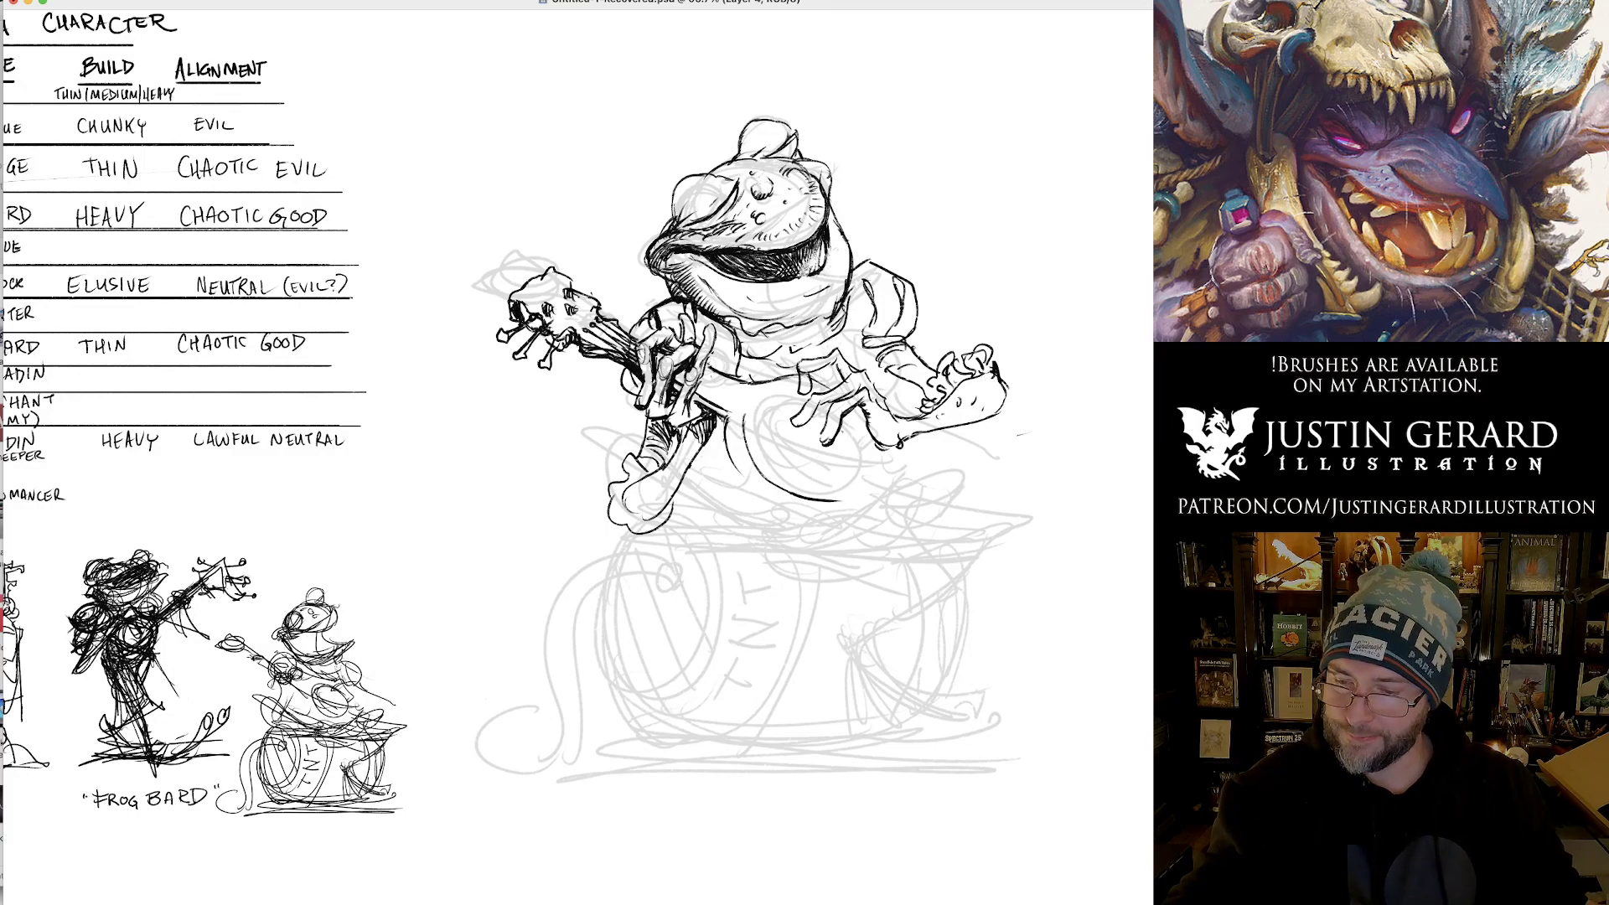
# Set the brush's minimum flow in the Transfer settings to 60%.
pyautogui.press('F5')
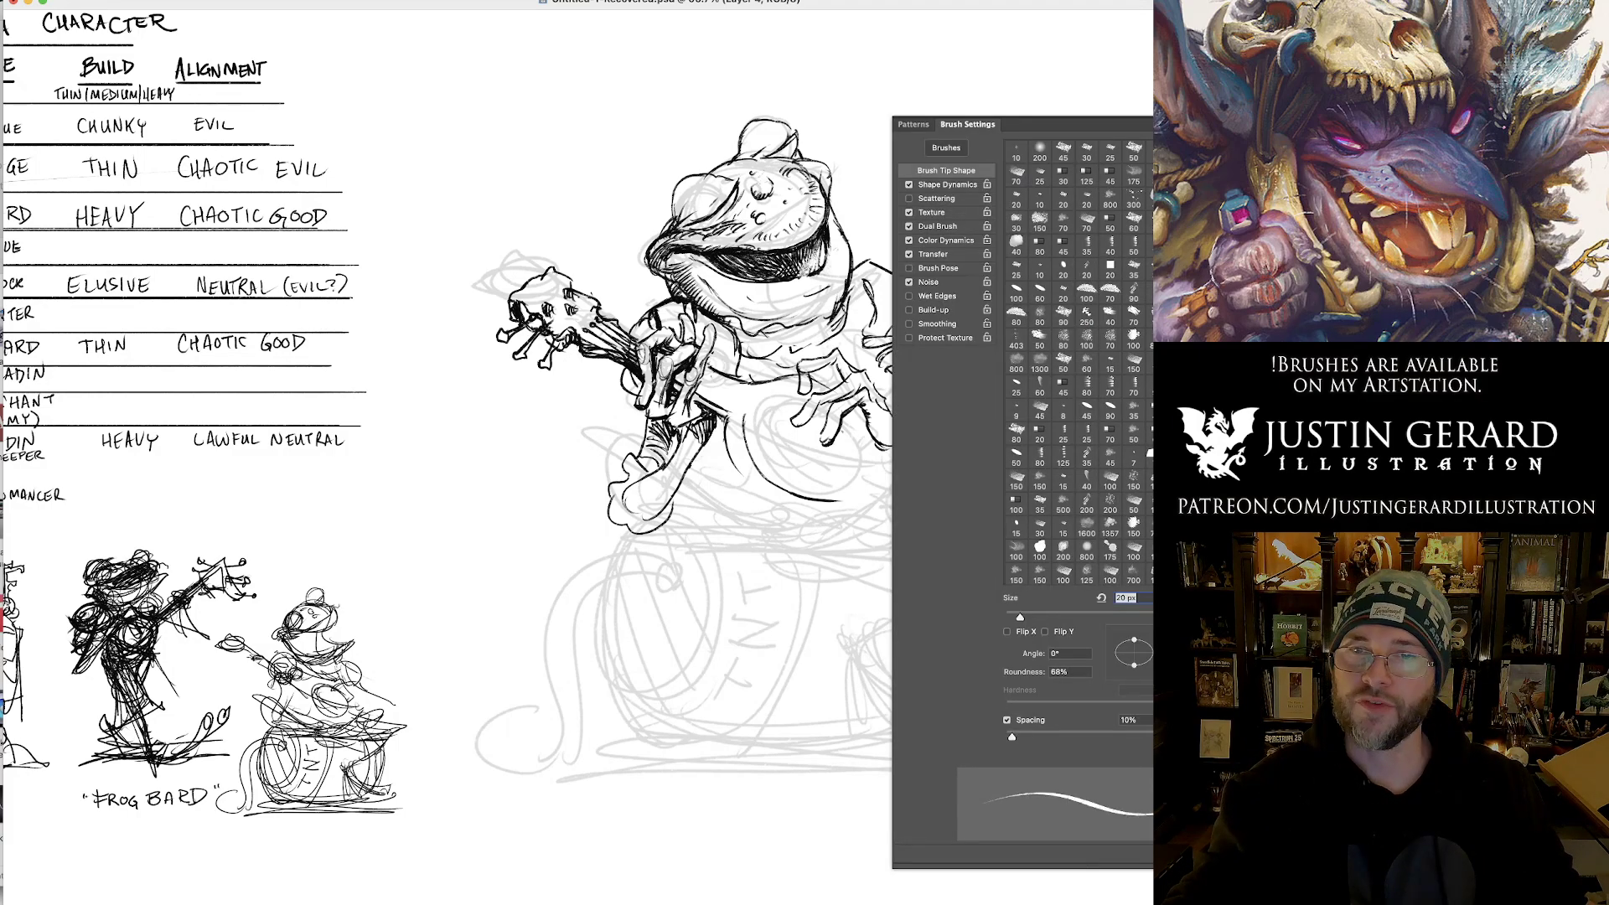
pyautogui.click(938, 253)
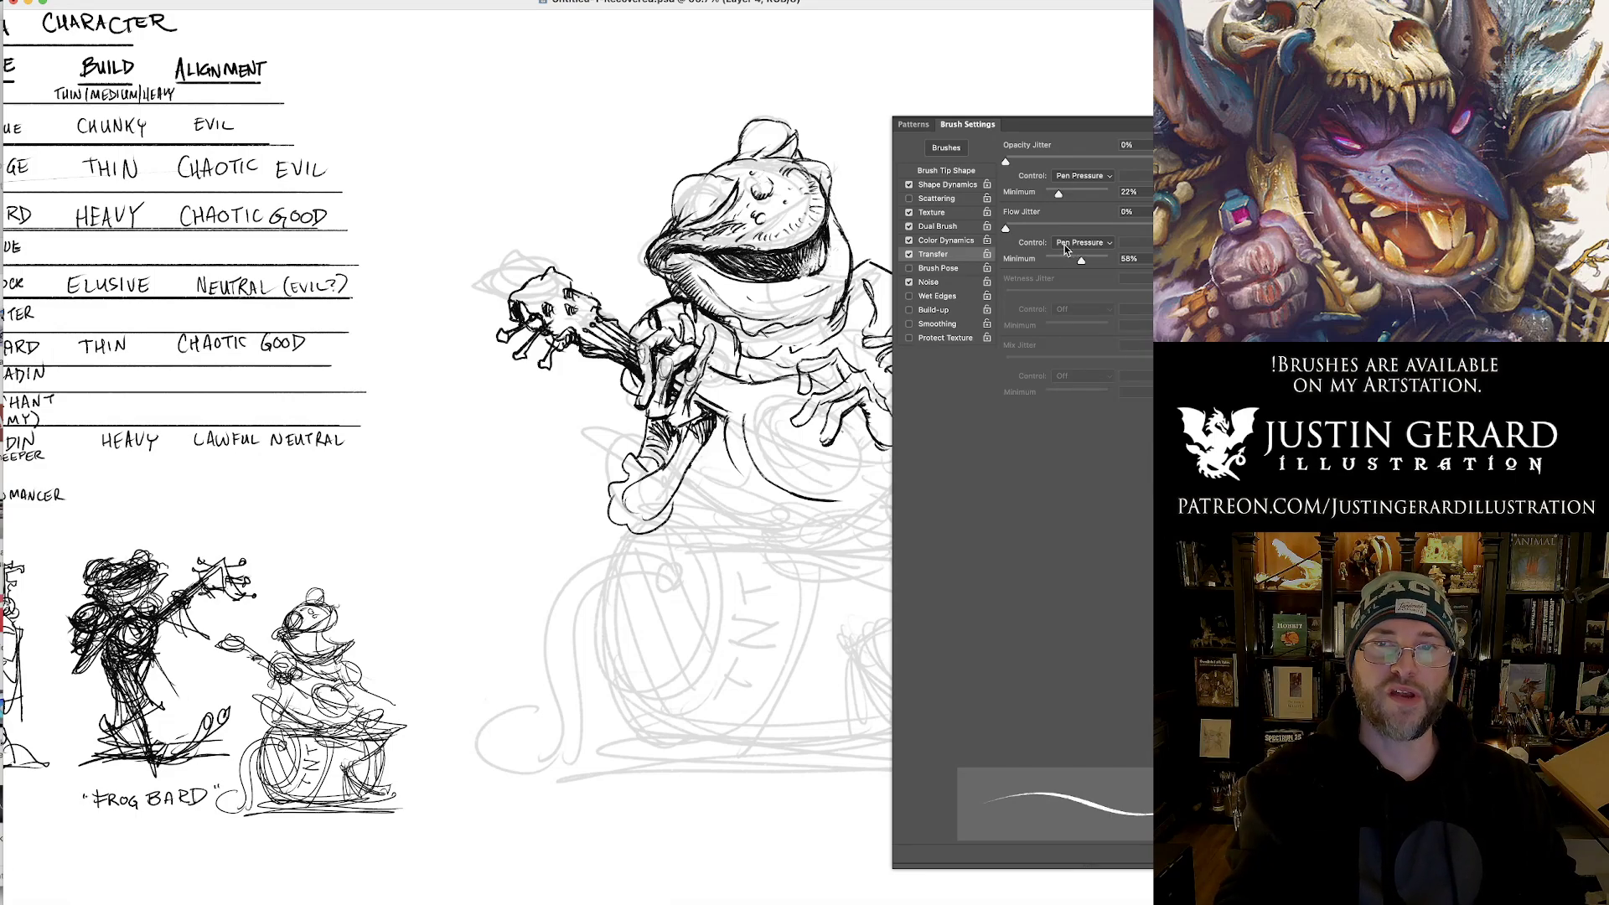
pyautogui.moveTo(1069, 260)
pyautogui.mouseDown()
pyautogui.moveTo(1044, 263)
pyautogui.moveTo(1083, 260)
pyautogui.mouseUp()
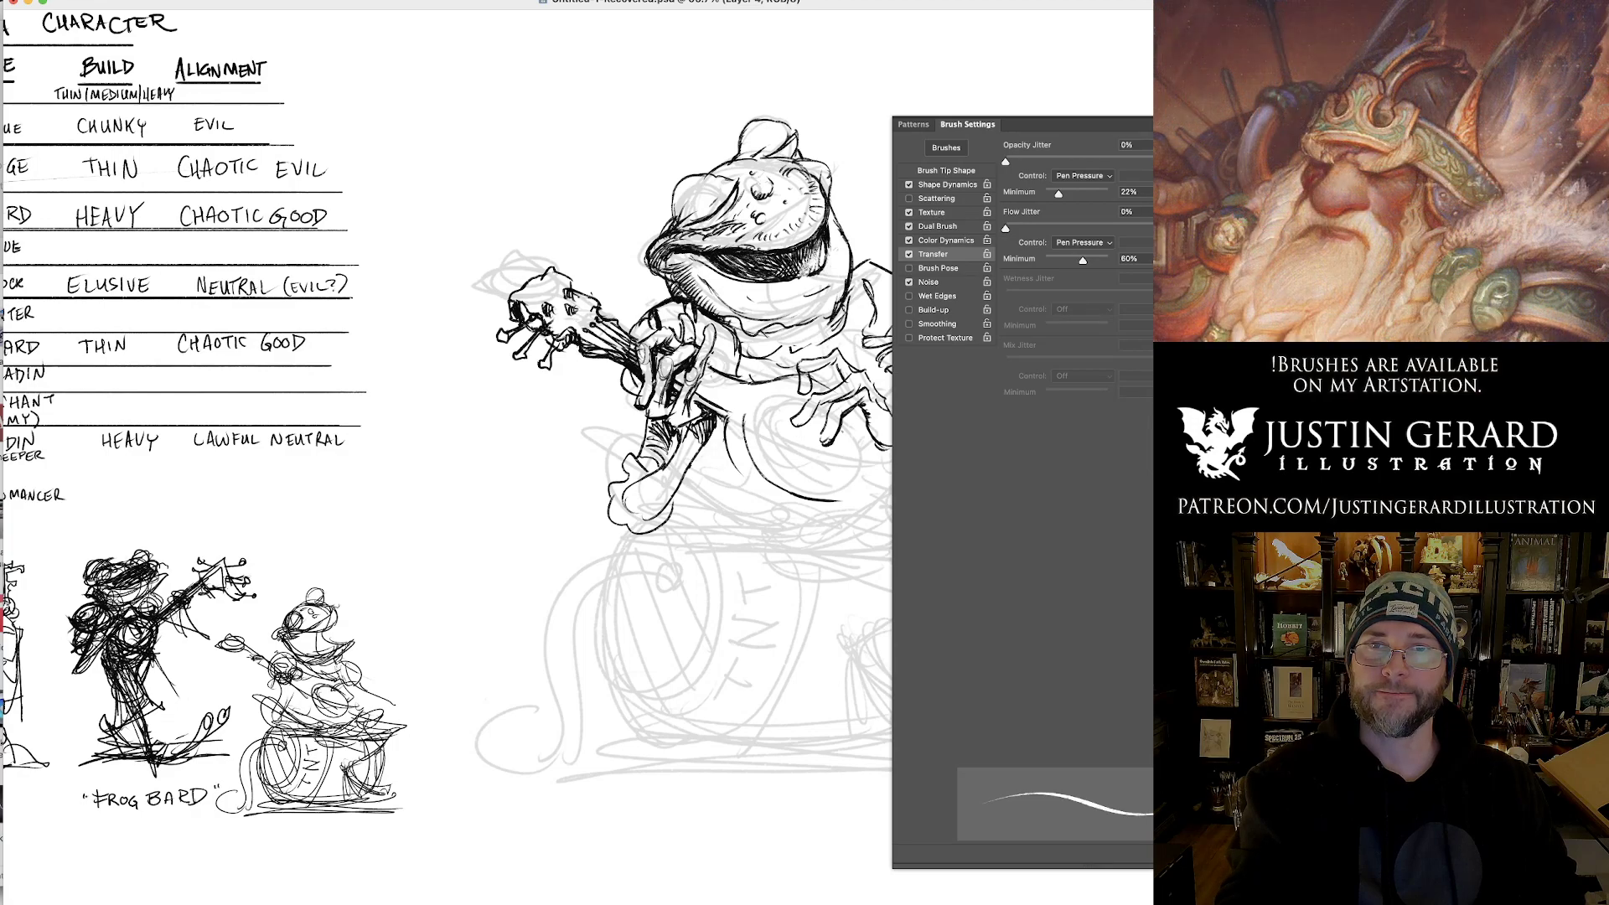
pyautogui.press('F5')
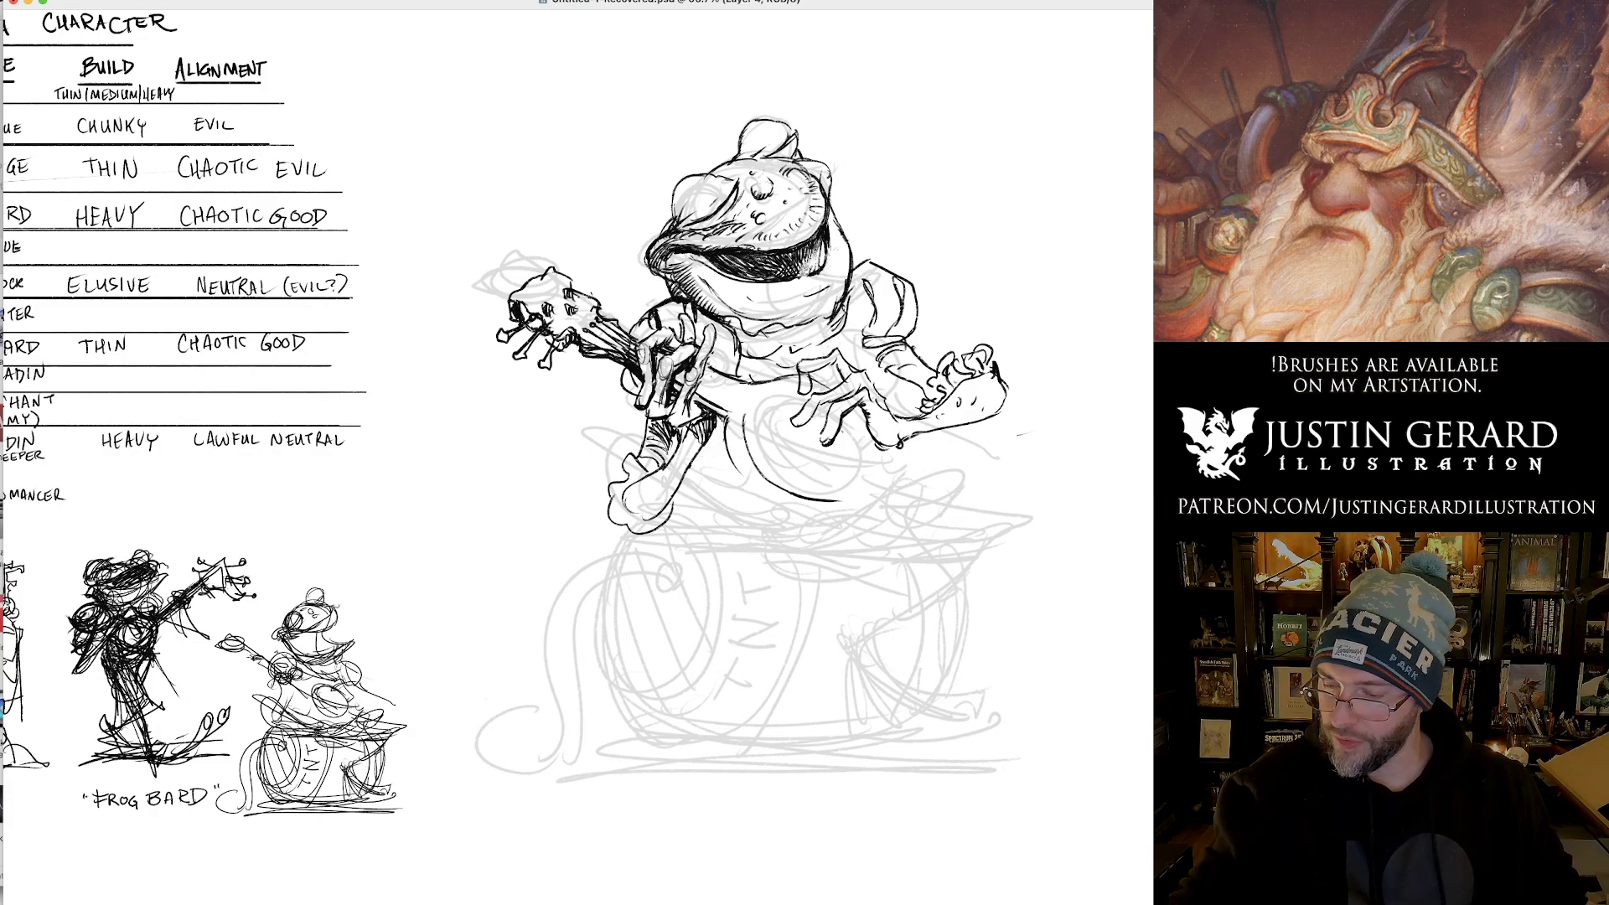
pyautogui.press('5')
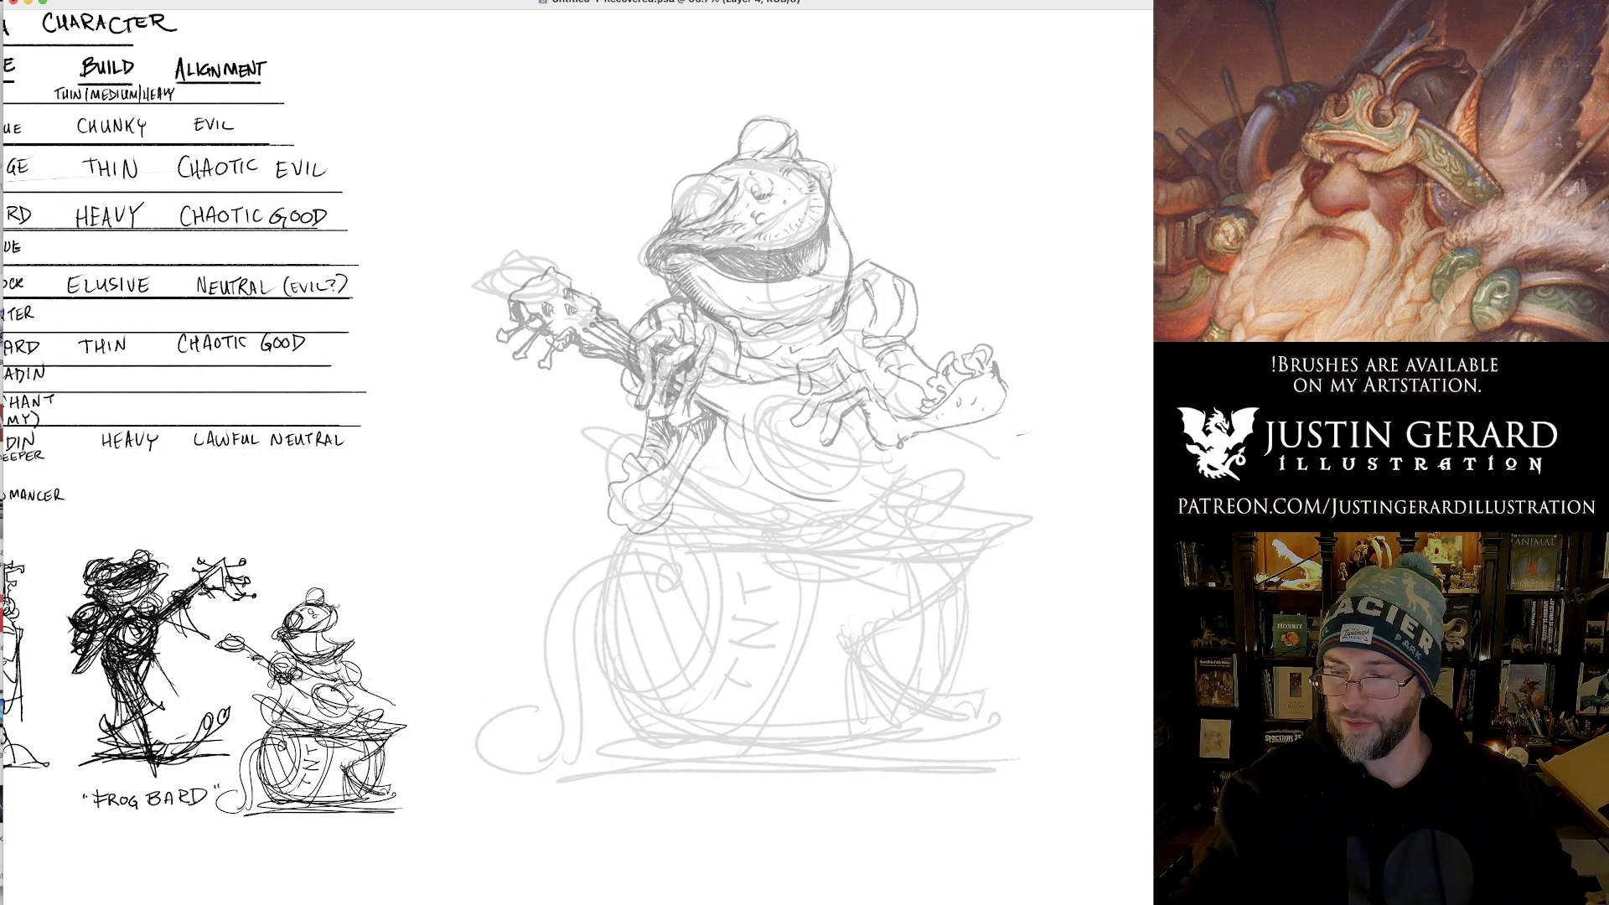
pyautogui.press('6')
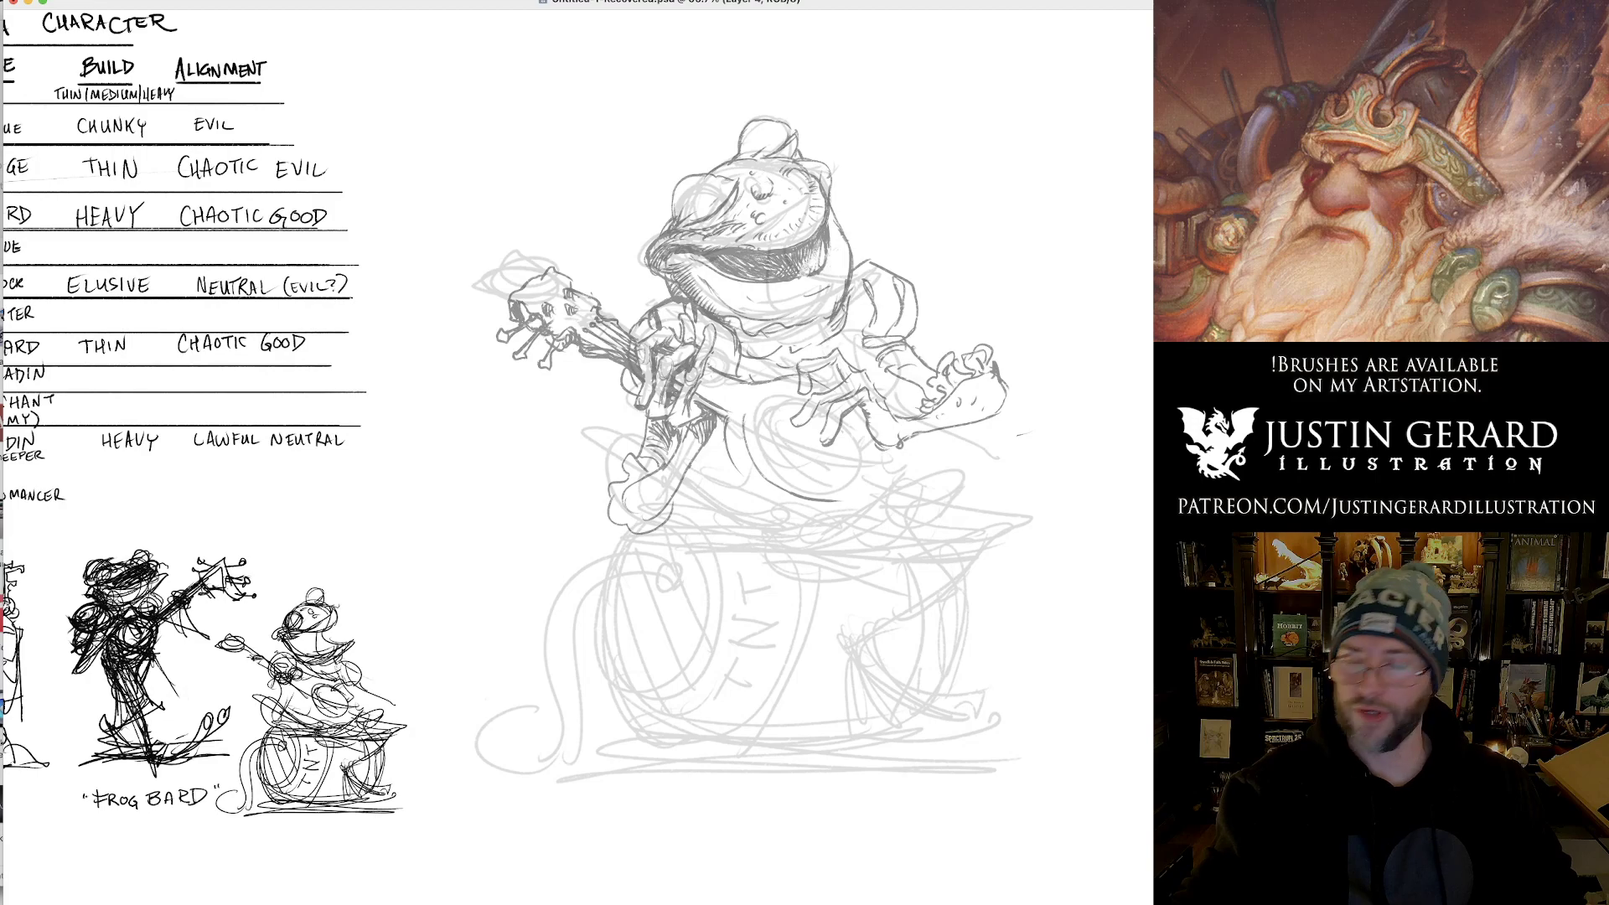
pyautogui.press('0')
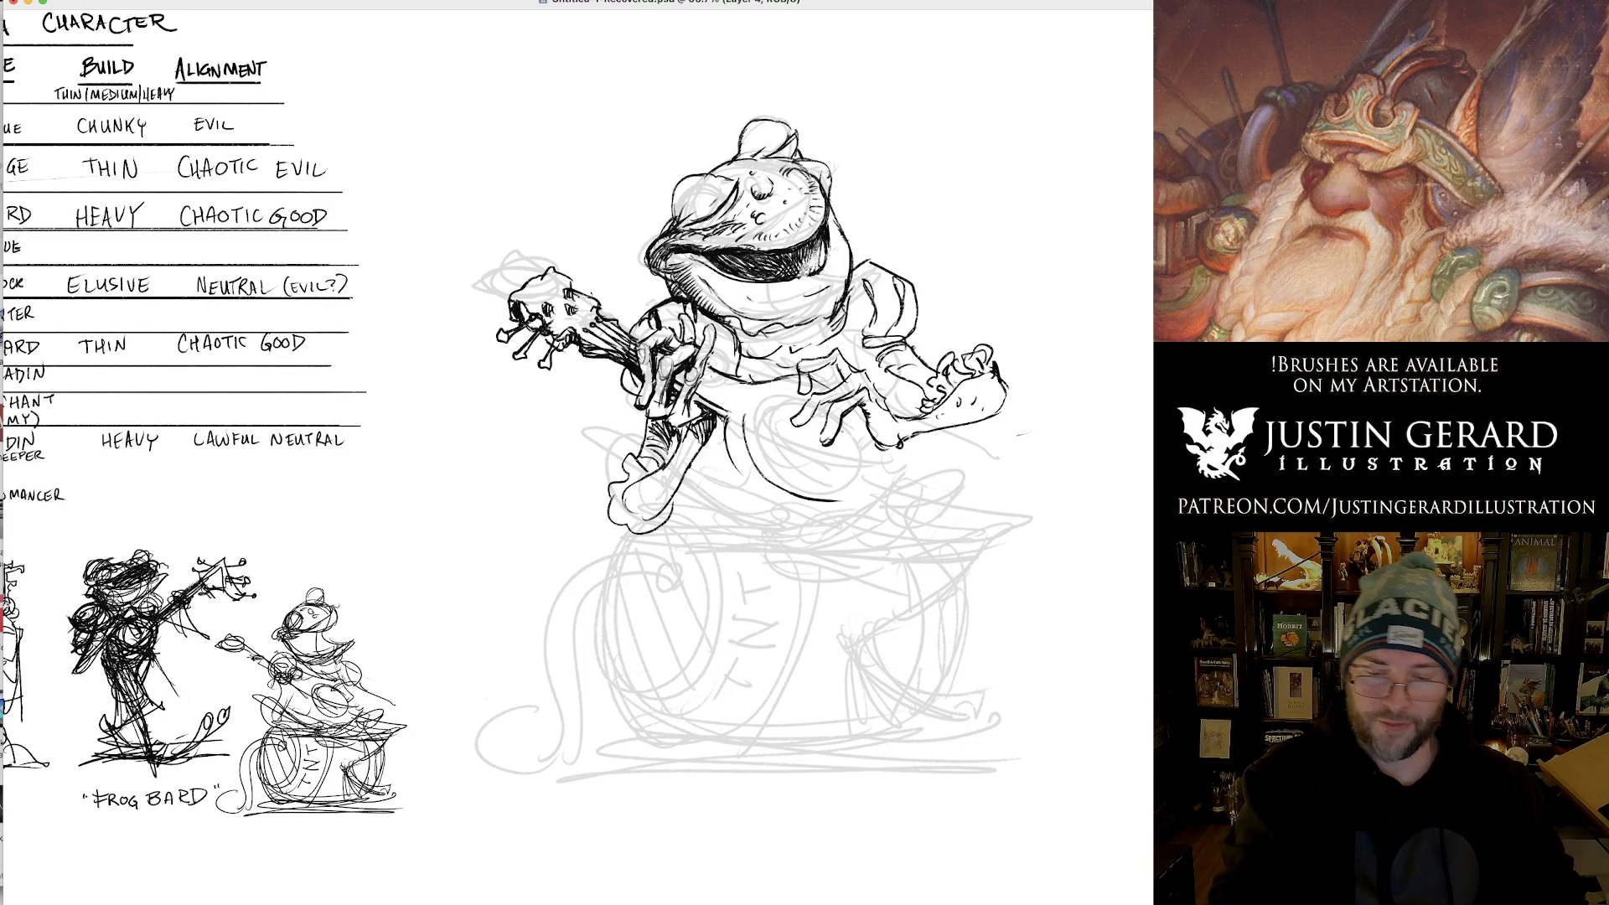
# Darken the shadow beside the near forearm and outline the rounded knee and leg behind and beneath it.
pyautogui.moveTo(709, 444); pyautogui.dragTo(717, 484)
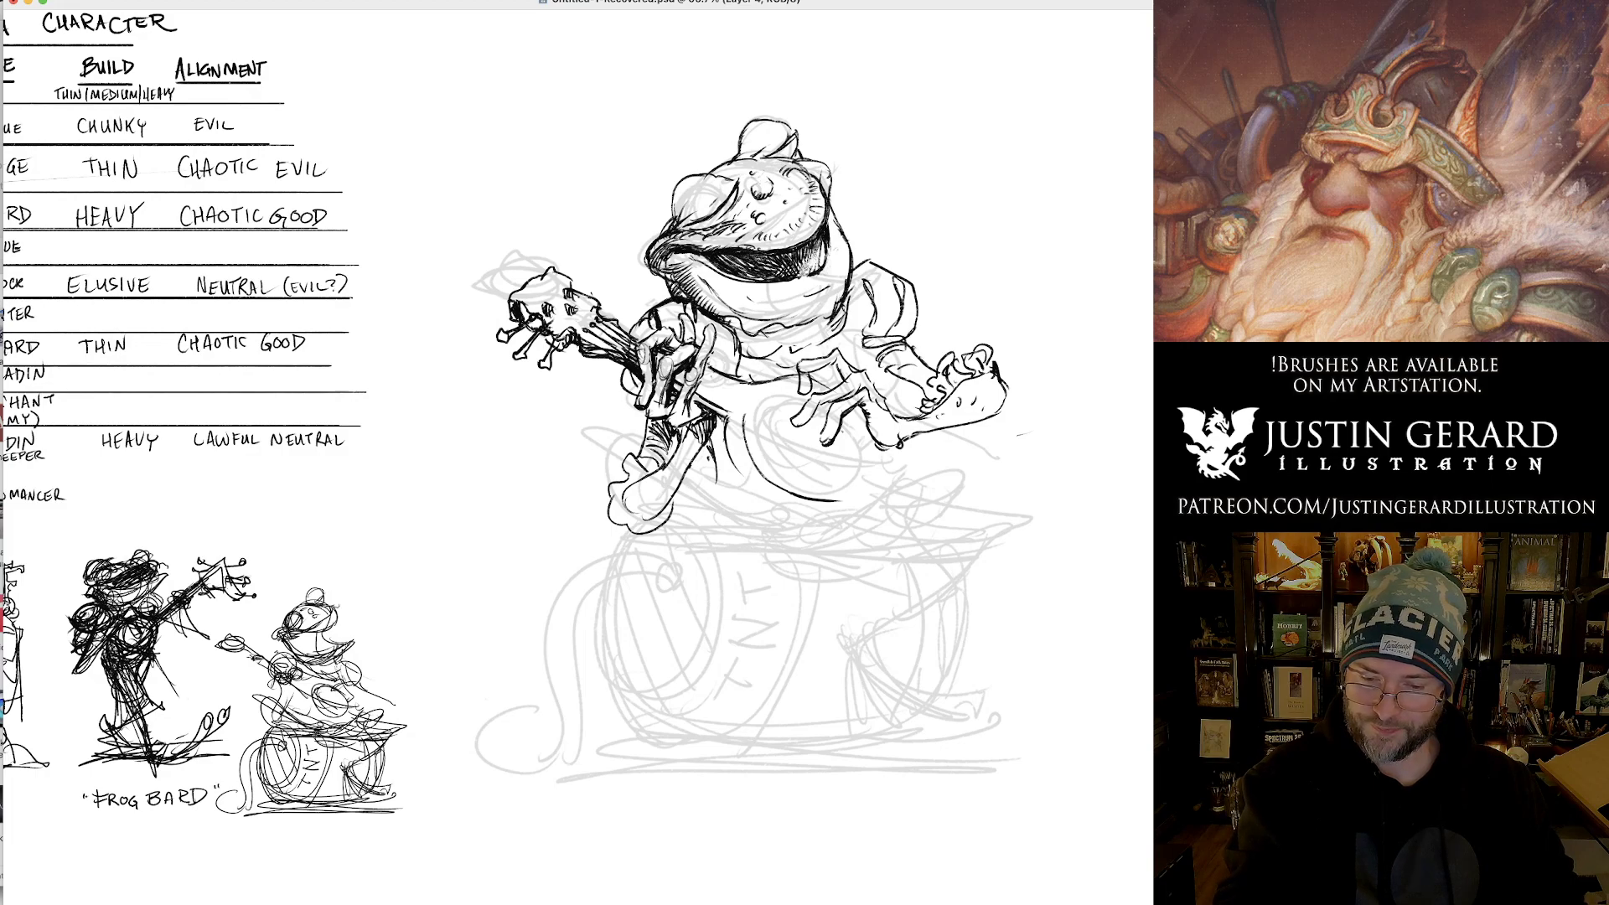
pyautogui.moveTo(641, 424)
pyautogui.mouseDown()
pyautogui.moveTo(591, 403)
pyautogui.moveTo(560, 429)
pyautogui.moveTo(601, 473)
pyautogui.moveTo(713, 485)
pyautogui.moveTo(773, 519)
pyautogui.mouseUp()
pyautogui.moveTo(672, 507); pyautogui.dragTo(770, 544)
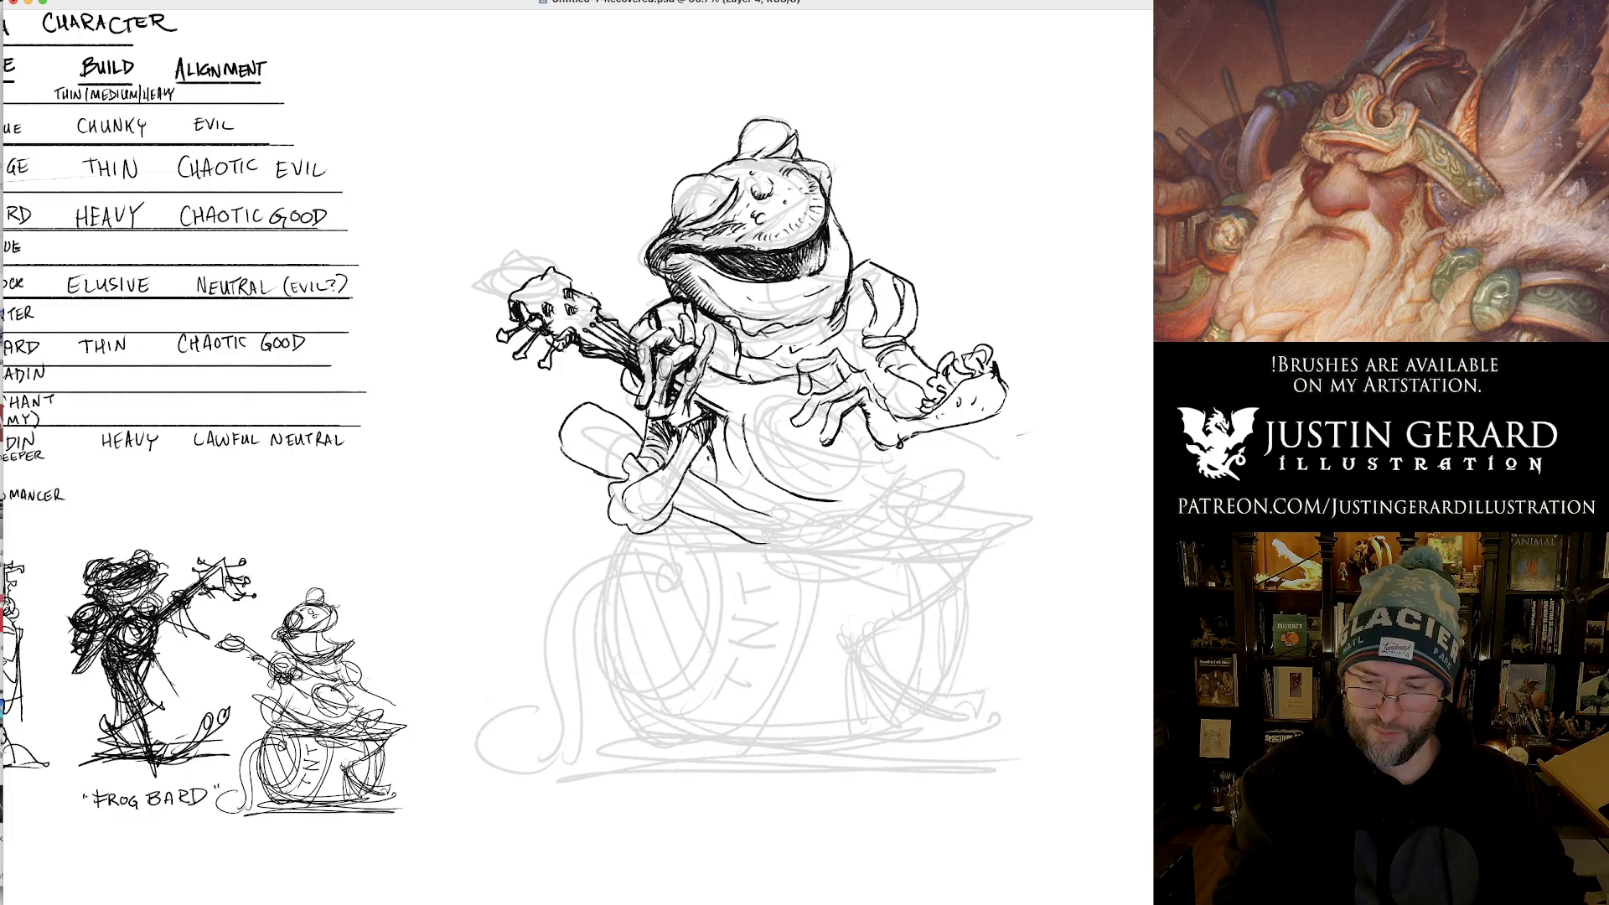
# Close the instrument's body with a squared, scroll-ornamented end and add curved horns to the headstock.
pyautogui.moveTo(886, 451)
pyautogui.mouseDown()
pyautogui.moveTo(863, 505)
pyautogui.moveTo(826, 501)
pyautogui.mouseUp()
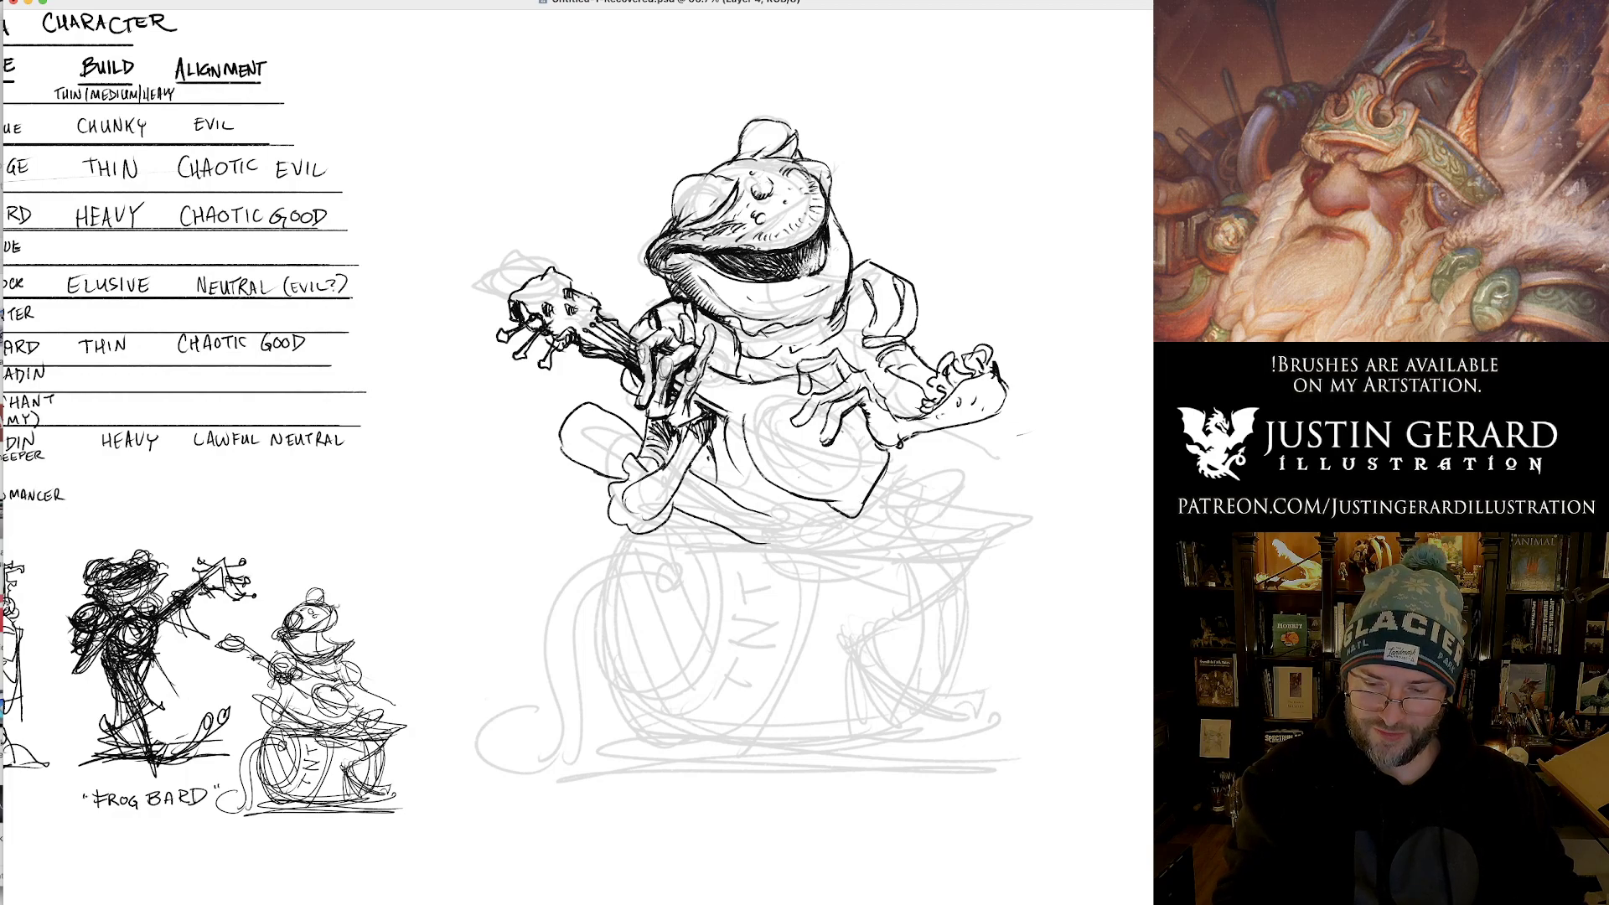
pyautogui.moveTo(722, 435)
pyautogui.mouseDown()
pyautogui.moveTo(734, 467)
pyautogui.moveTo(857, 526)
pyautogui.moveTo(889, 445)
pyautogui.mouseUp()
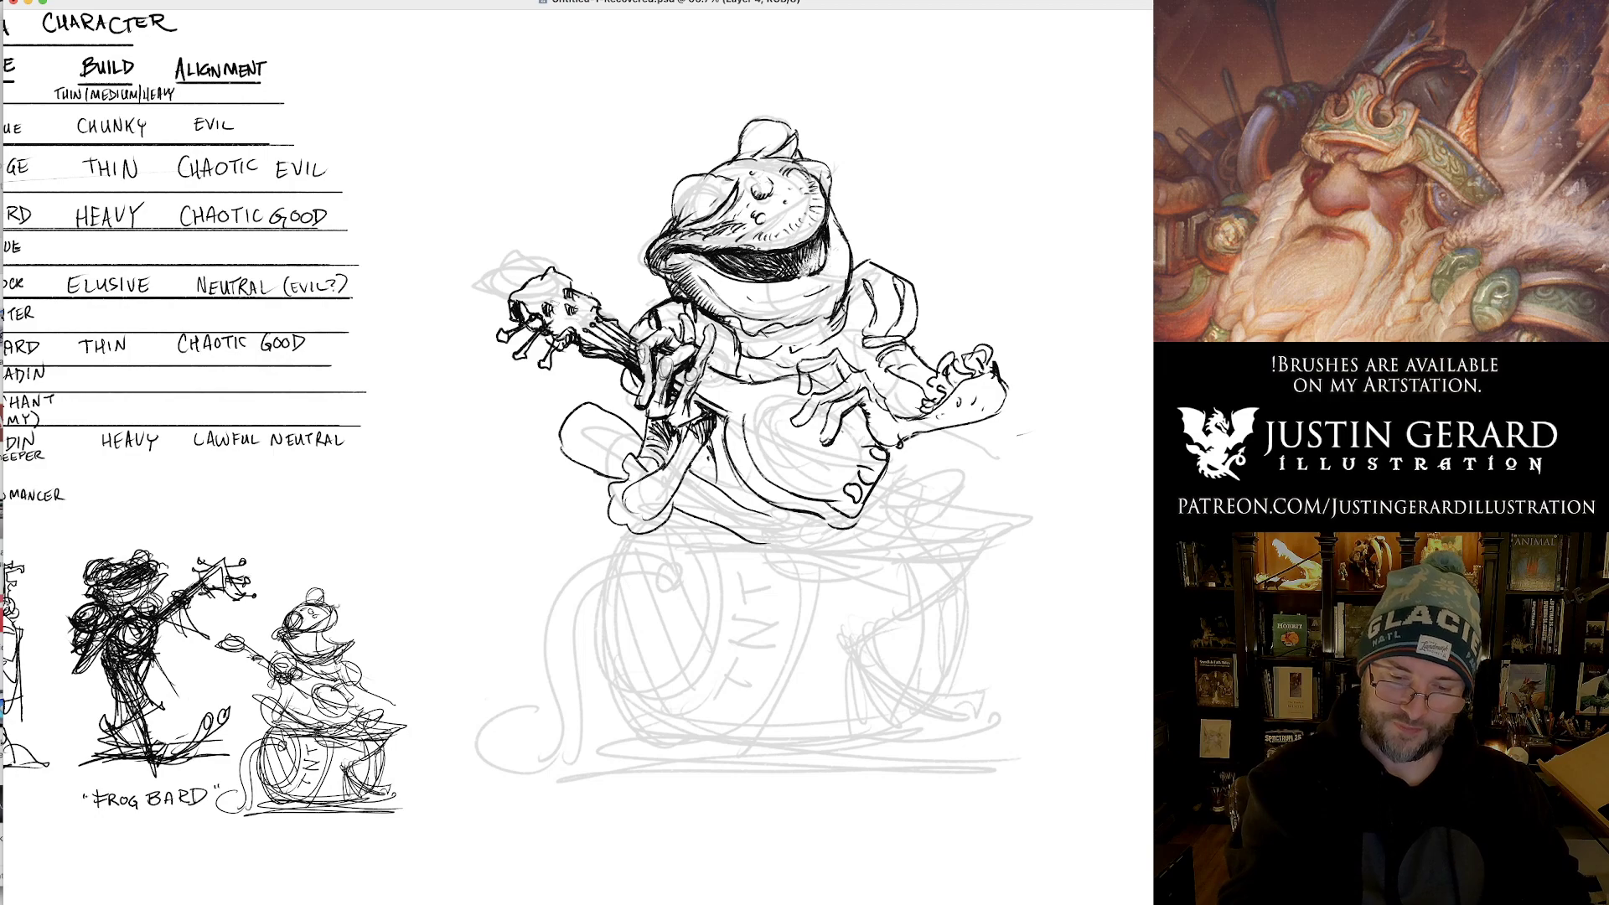
pyautogui.moveTo(576, 316)
pyautogui.mouseDown()
pyautogui.moveTo(552, 271)
pyautogui.moveTo(484, 323)
pyautogui.moveTo(487, 291)
pyautogui.moveTo(574, 245)
pyautogui.moveTo(548, 304)
pyautogui.moveTo(590, 314)
pyautogui.moveTo(591, 335)
pyautogui.moveTo(565, 319)
pyautogui.mouseUp()
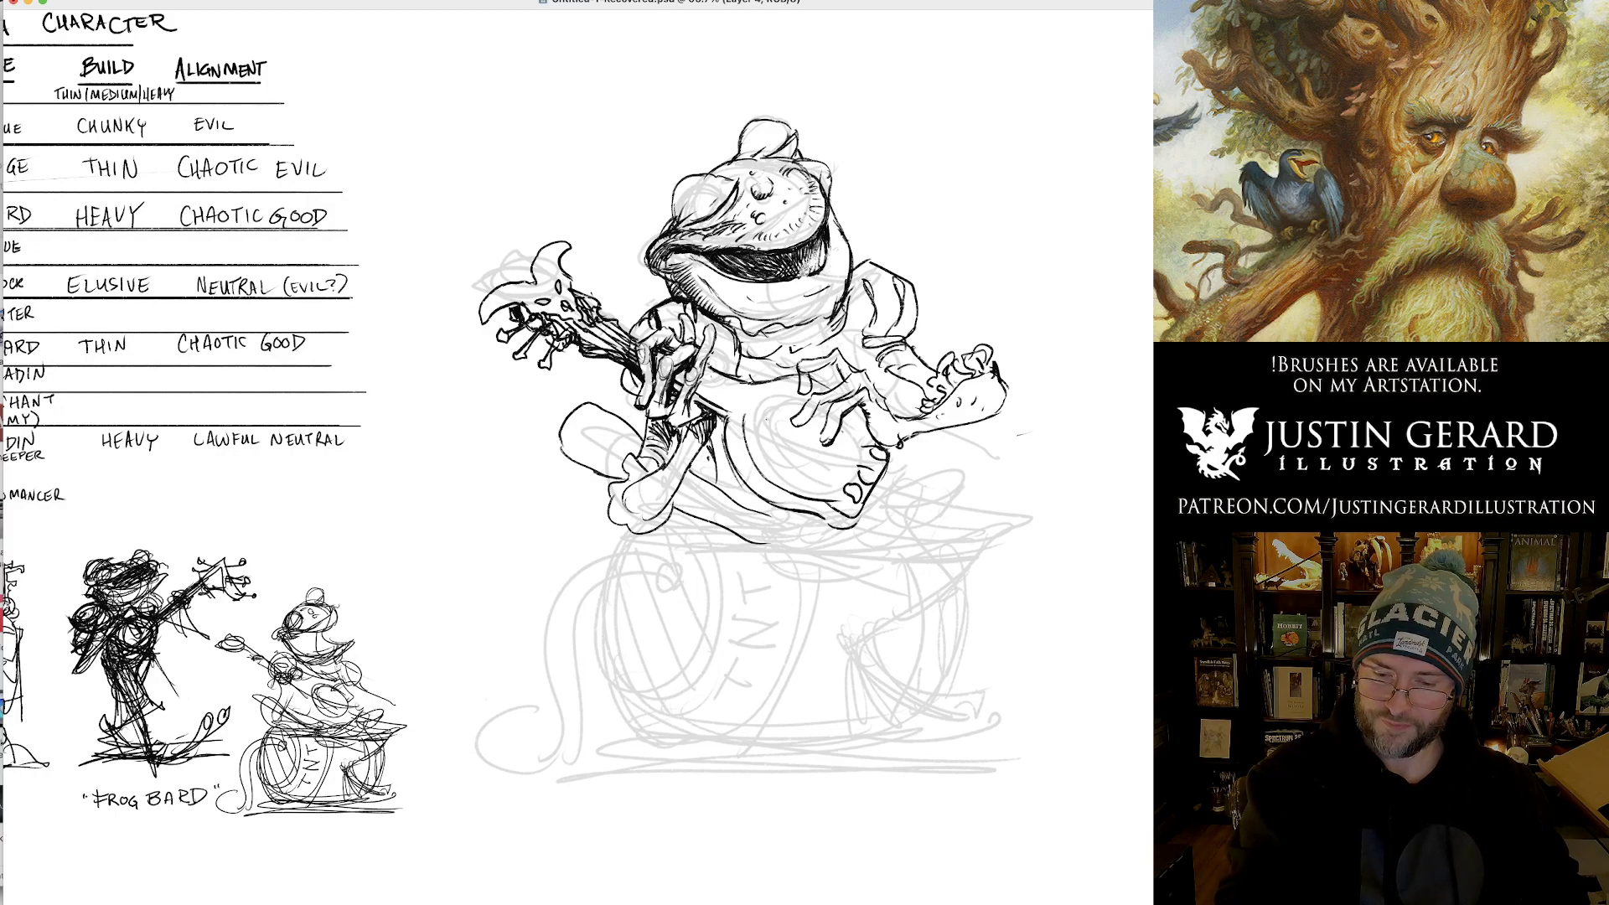
# Decorate the instrument's lower body edge with an ornamental border and add a darkened teardrop sound hole beside the strumming hand.
pyautogui.moveTo(704, 387)
pyautogui.mouseDown()
pyautogui.moveTo(737, 393)
pyautogui.moveTo(763, 497)
pyautogui.mouseUp()
pyautogui.moveTo(763, 484)
pyautogui.mouseDown()
pyautogui.moveTo(801, 499)
pyautogui.moveTo(743, 476)
pyautogui.moveTo(762, 506)
pyautogui.moveTo(855, 535)
pyautogui.mouseUp()
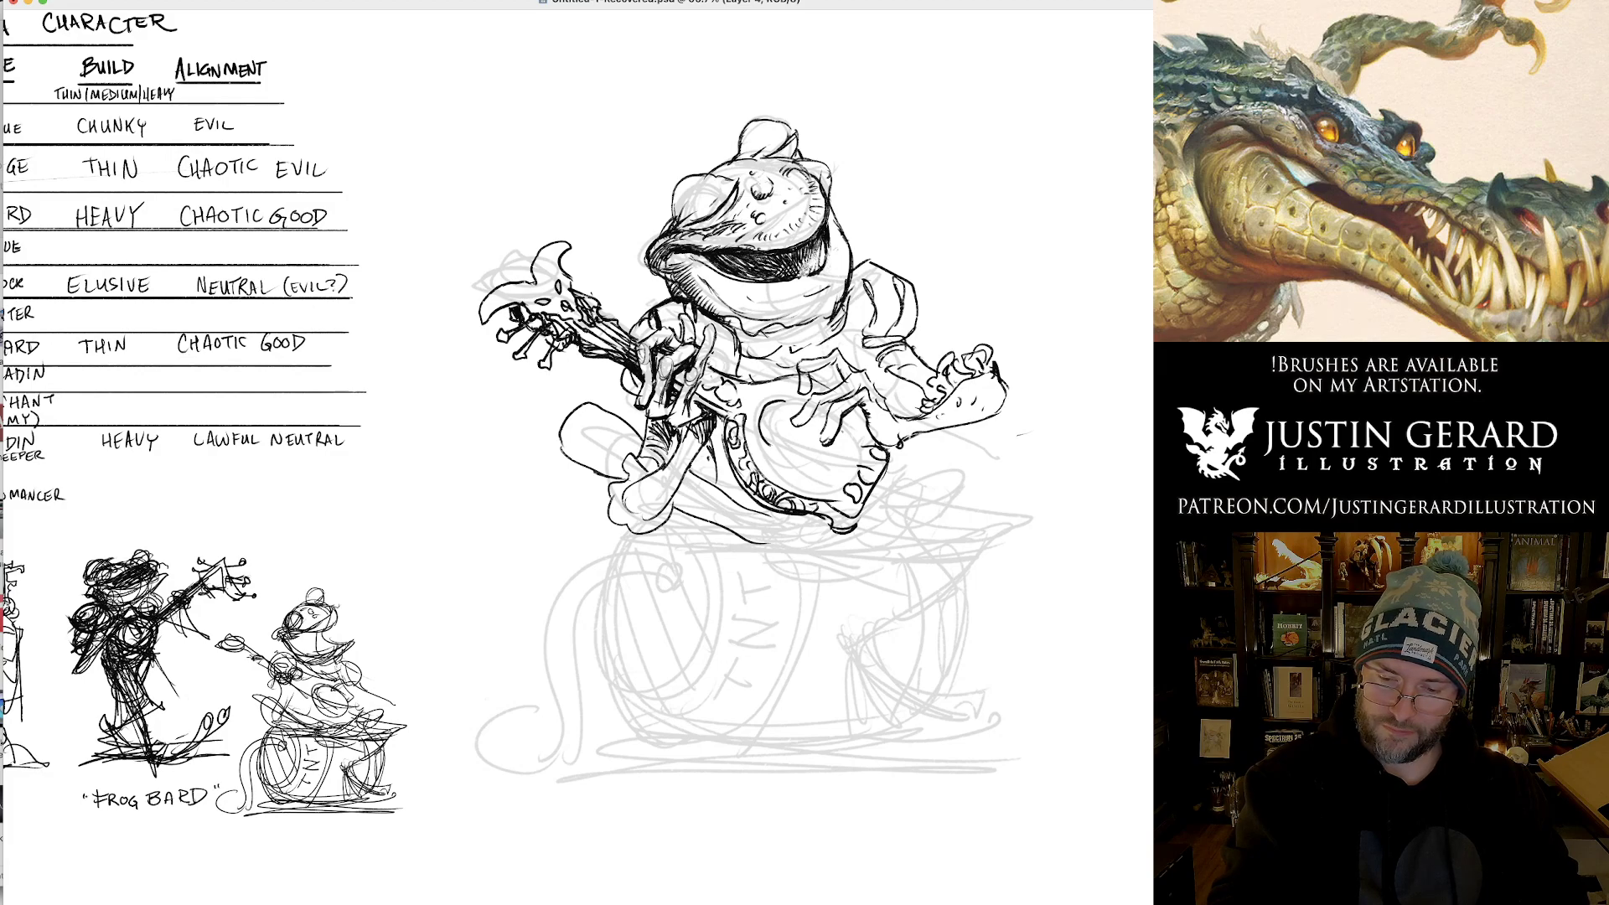
pyautogui.moveTo(773, 446); pyautogui.dragTo(790, 409)
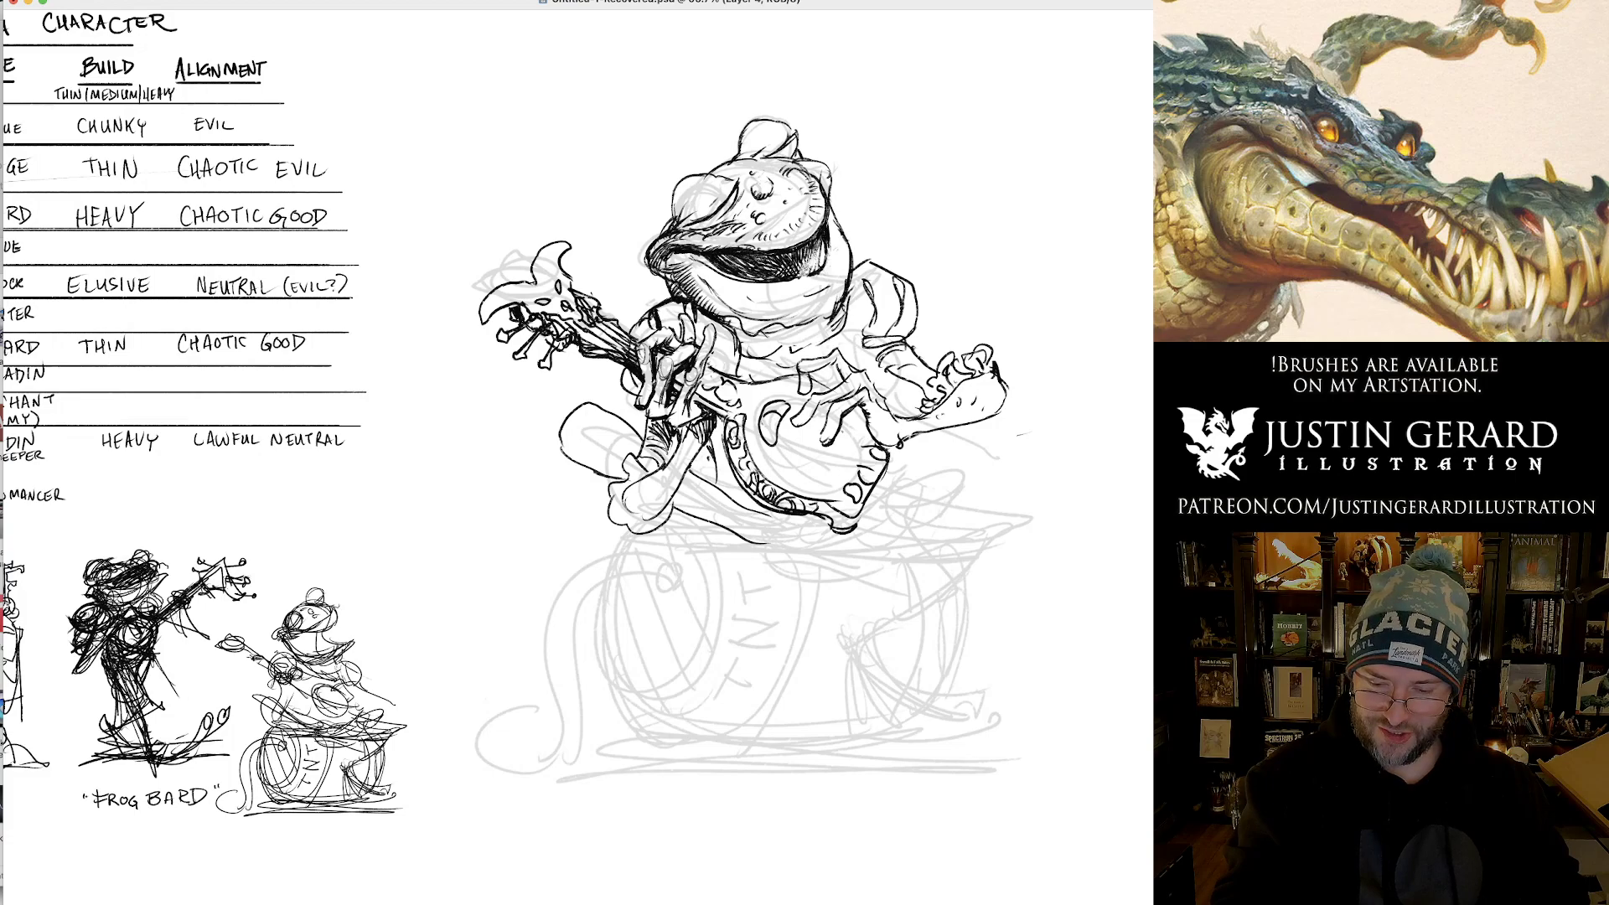
pyautogui.moveTo(763, 444); pyautogui.dragTo(767, 417)
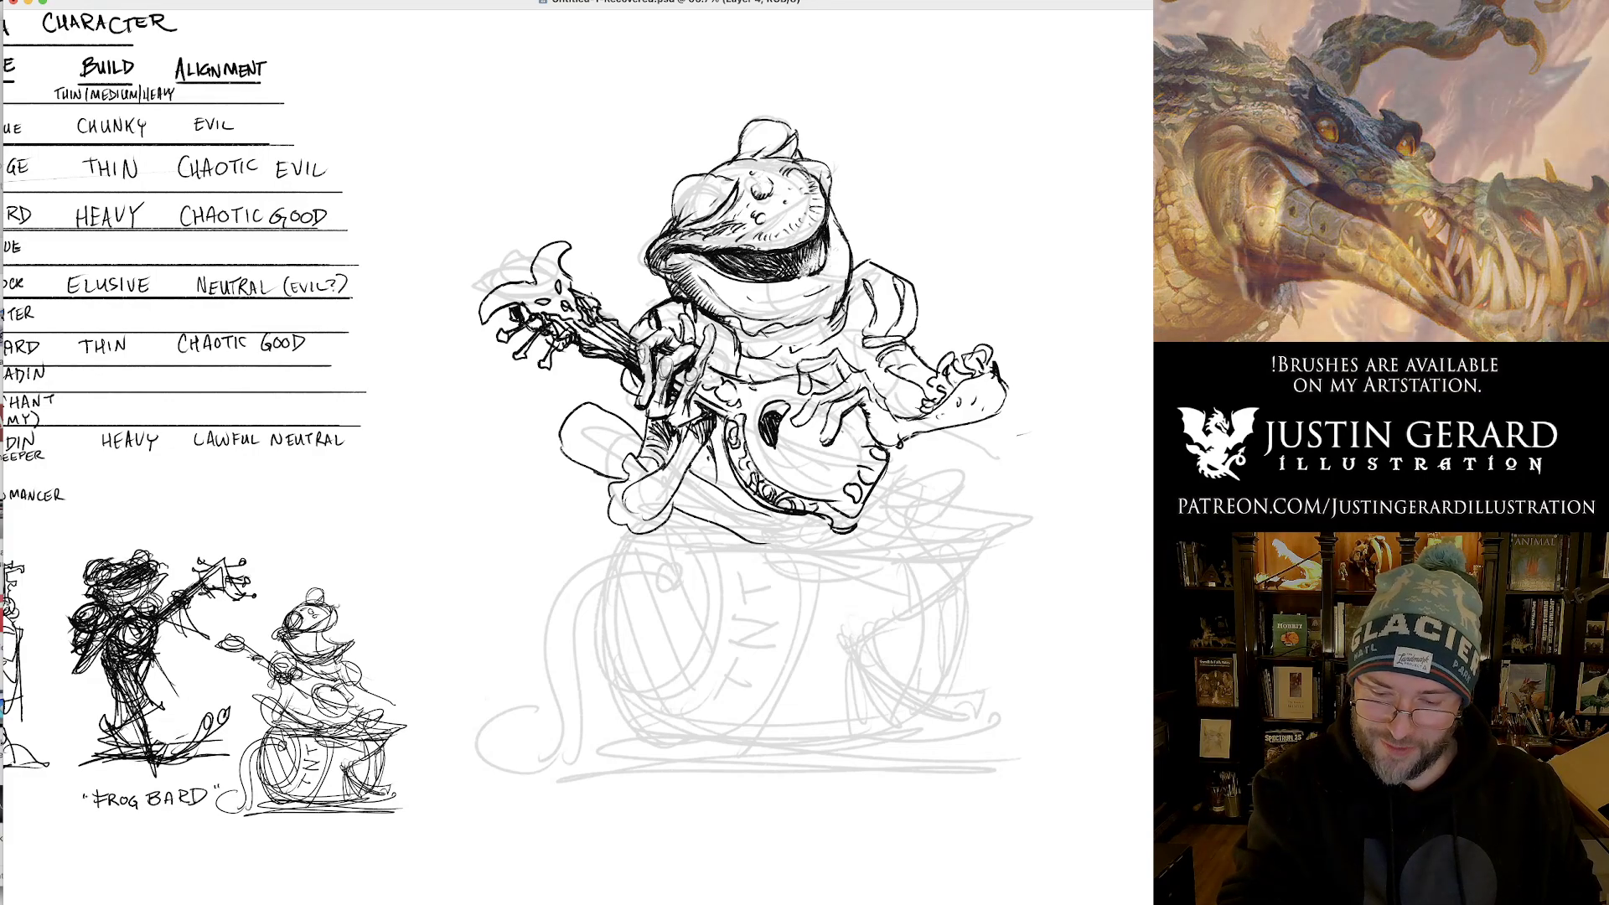
pyautogui.moveTo(765, 386); pyautogui.dragTo(798, 379)
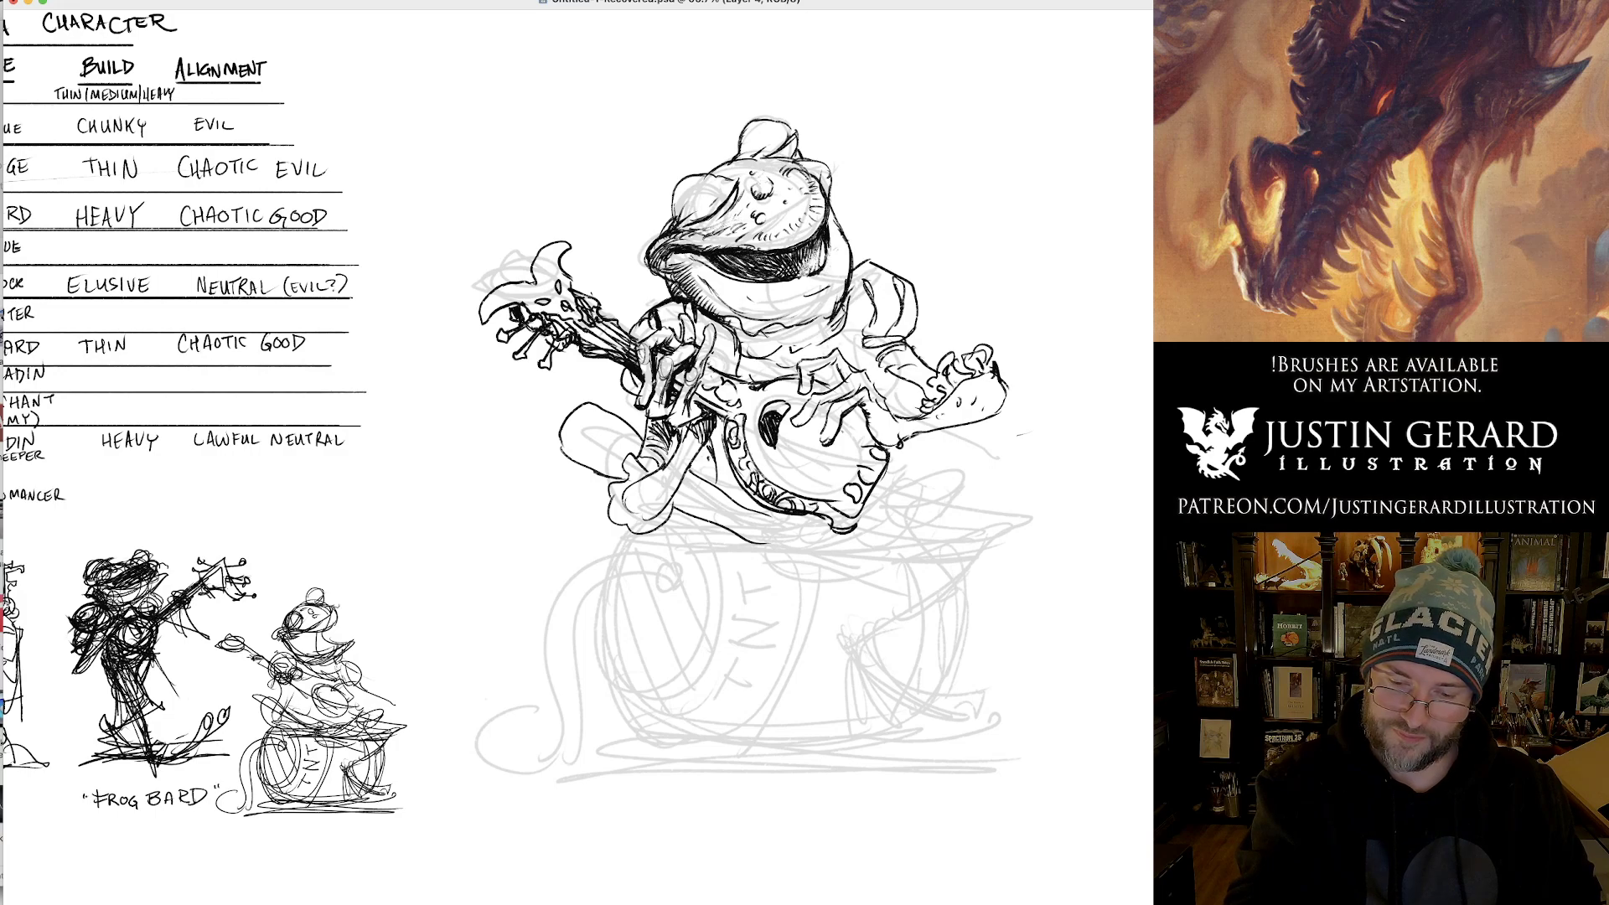
# Shade the frog's eye bulge and hatch the side of the small round cap on its head.
pyautogui.moveTo(687, 184)
pyautogui.mouseDown()
pyautogui.moveTo(673, 214)
pyautogui.moveTo(680, 189)
pyautogui.moveTo(677, 211)
pyautogui.moveTo(695, 197)
pyautogui.mouseUp()
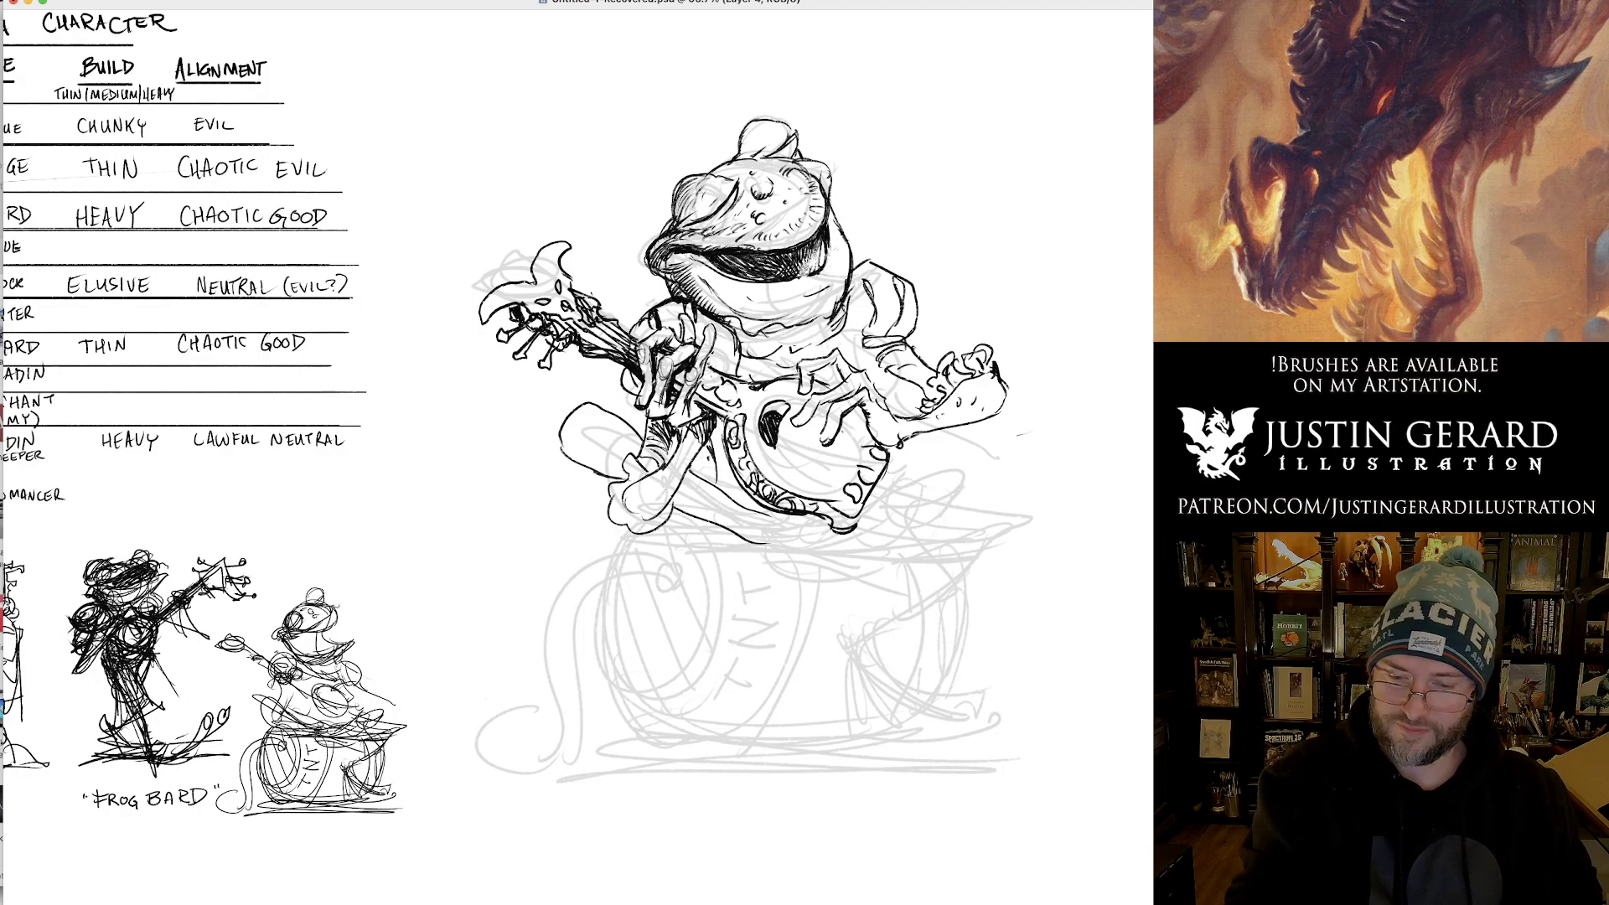
pyautogui.moveTo(752, 140); pyautogui.dragTo(748, 157)
pyautogui.moveTo(759, 139)
pyautogui.mouseDown()
pyautogui.moveTo(740, 159)
pyautogui.moveTo(753, 152)
pyautogui.mouseUp()
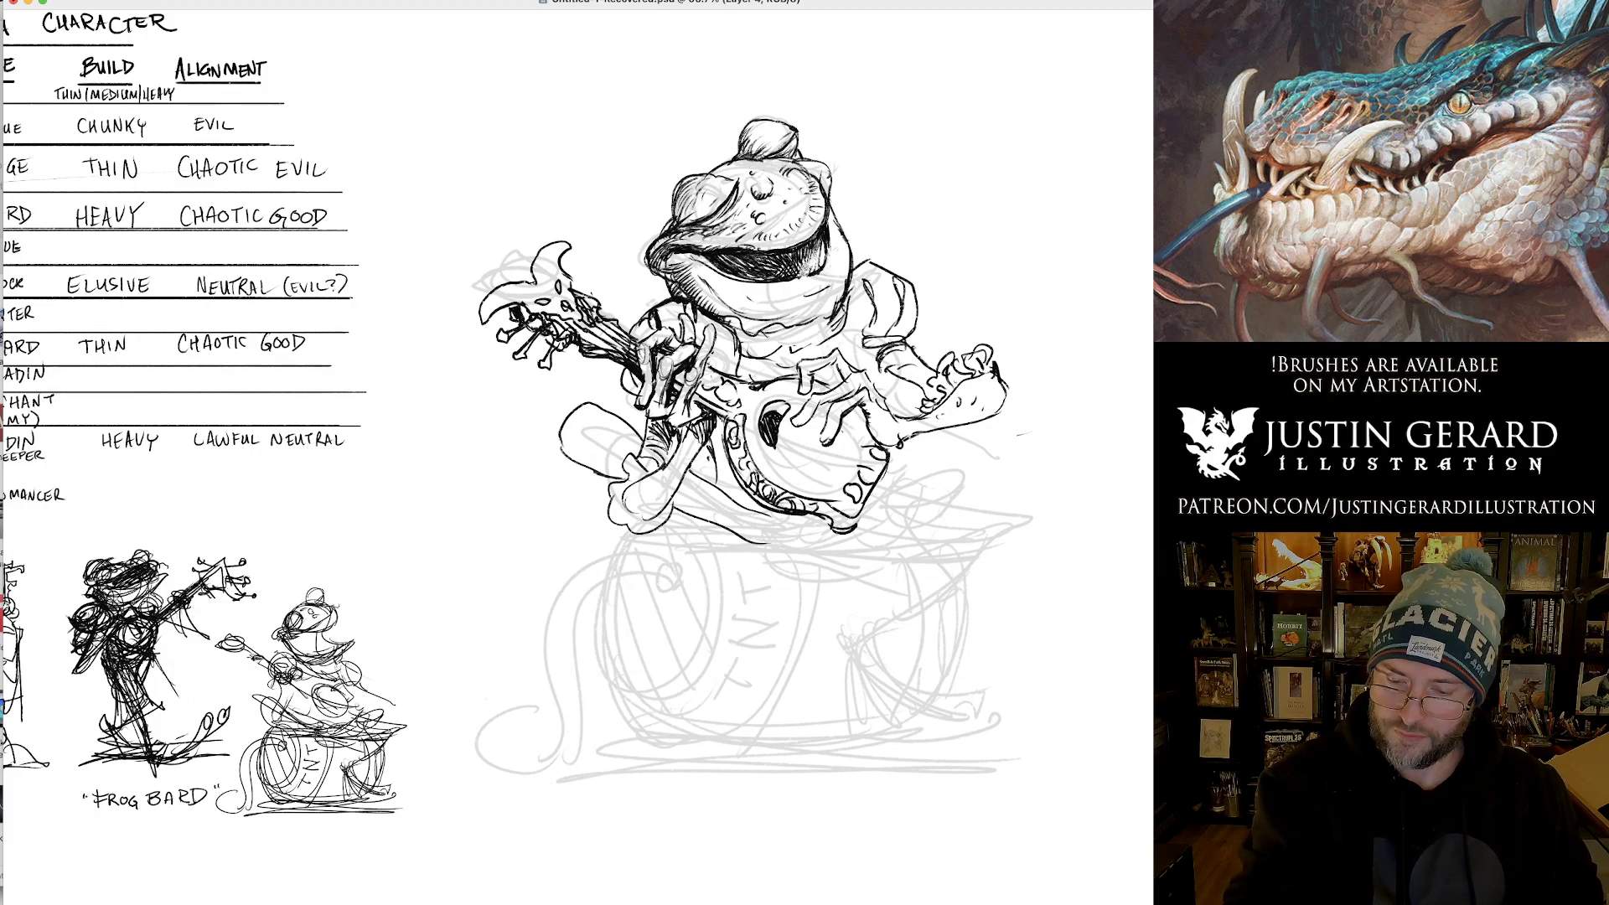
# Set the brush's minimum opacity and minimum flow in the Transfer settings to 0%.
pyautogui.press('F5')
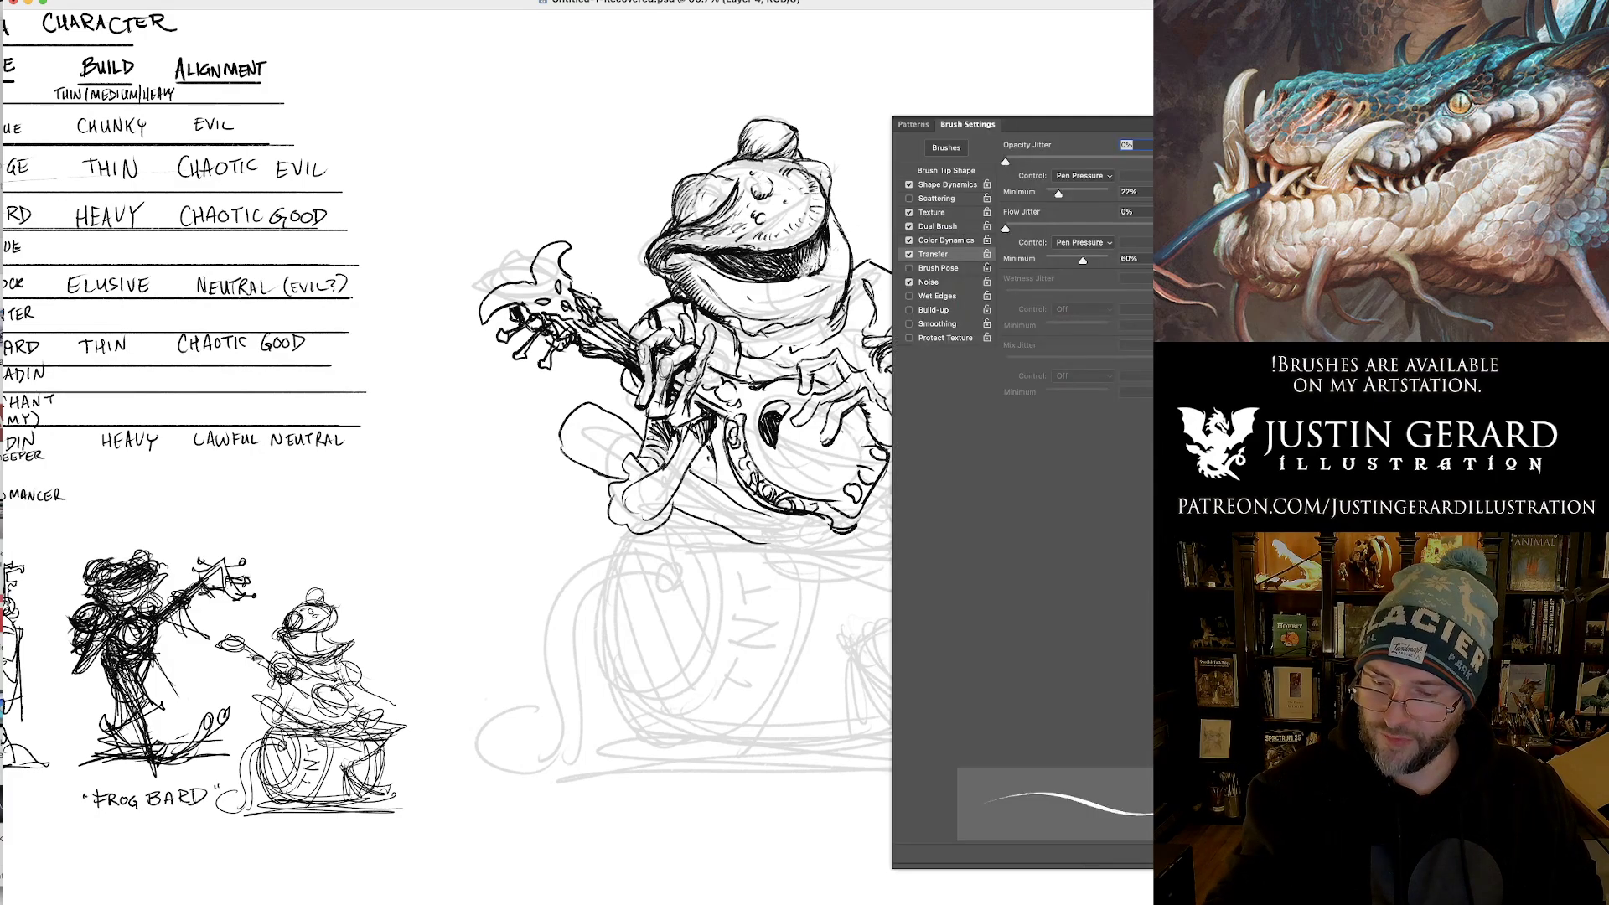
pyautogui.moveTo(1054, 196); pyautogui.dragTo(1043, 195)
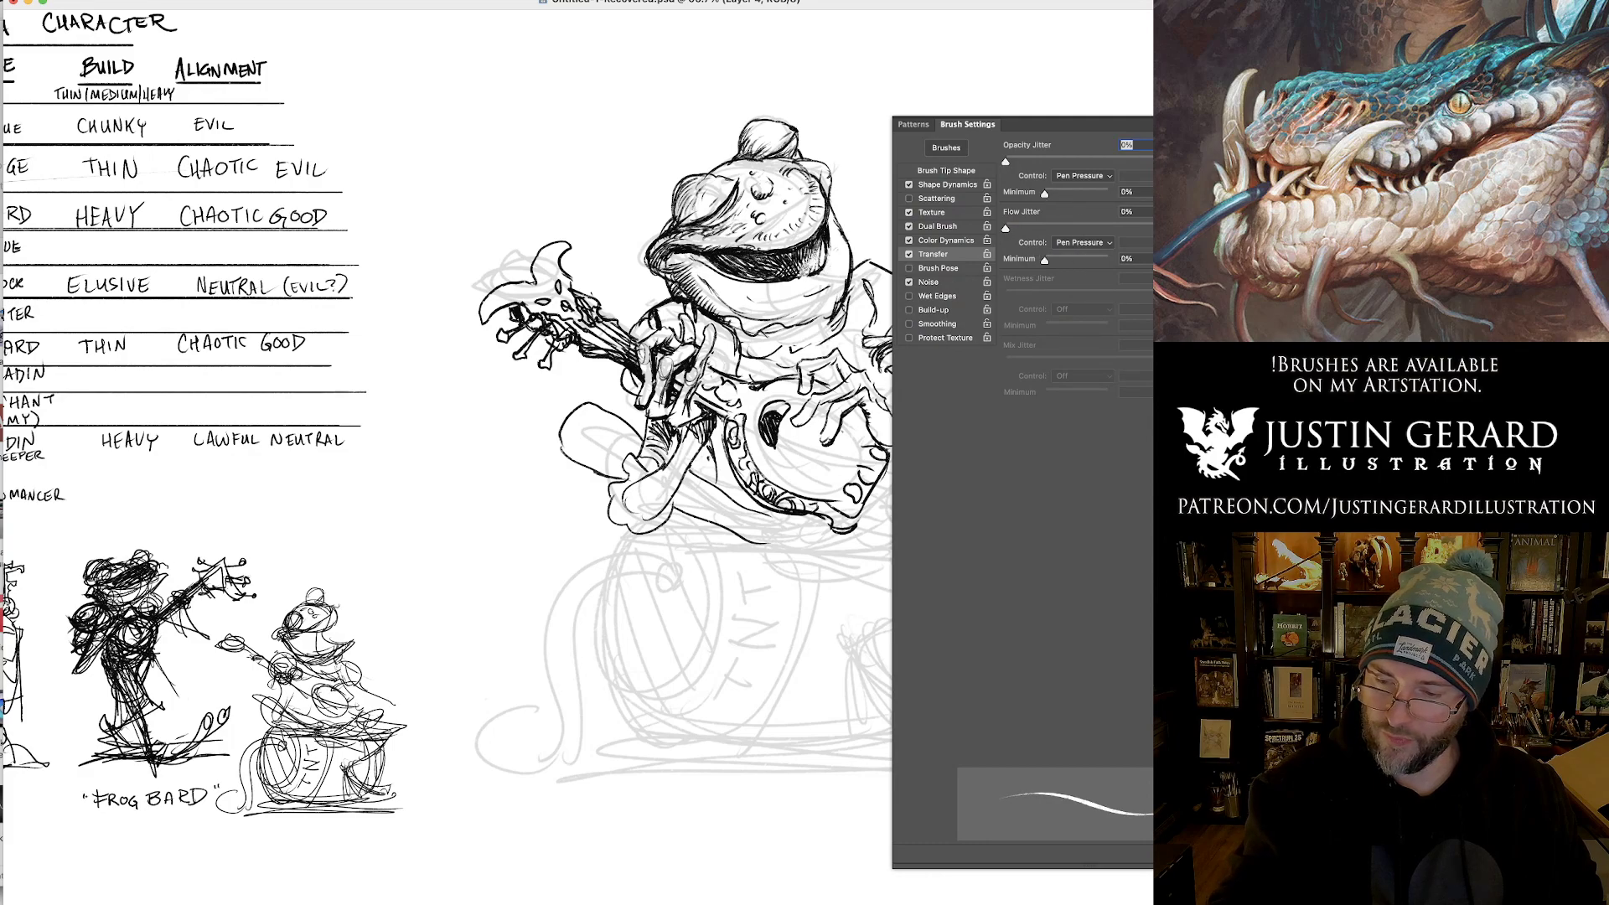
pyautogui.press('F5')
# Hatch the shadow between the frog's torso and the puffed sleeve of the strumming arm.
pyautogui.moveTo(856, 306); pyautogui.dragTo(849, 333)
pyautogui.moveTo(858, 303); pyautogui.dragTo(853, 341)
pyautogui.moveTo(865, 313); pyautogui.dragTo(857, 341)
pyautogui.moveTo(890, 277); pyautogui.dragTo(844, 336)
pyautogui.press('super+z')
pyautogui.press('super+z')
pyautogui.press('super+z')
pyautogui.moveTo(856, 306)
pyautogui.mouseDown()
pyautogui.moveTo(844, 339)
pyautogui.moveTo(868, 342)
pyautogui.mouseUp()
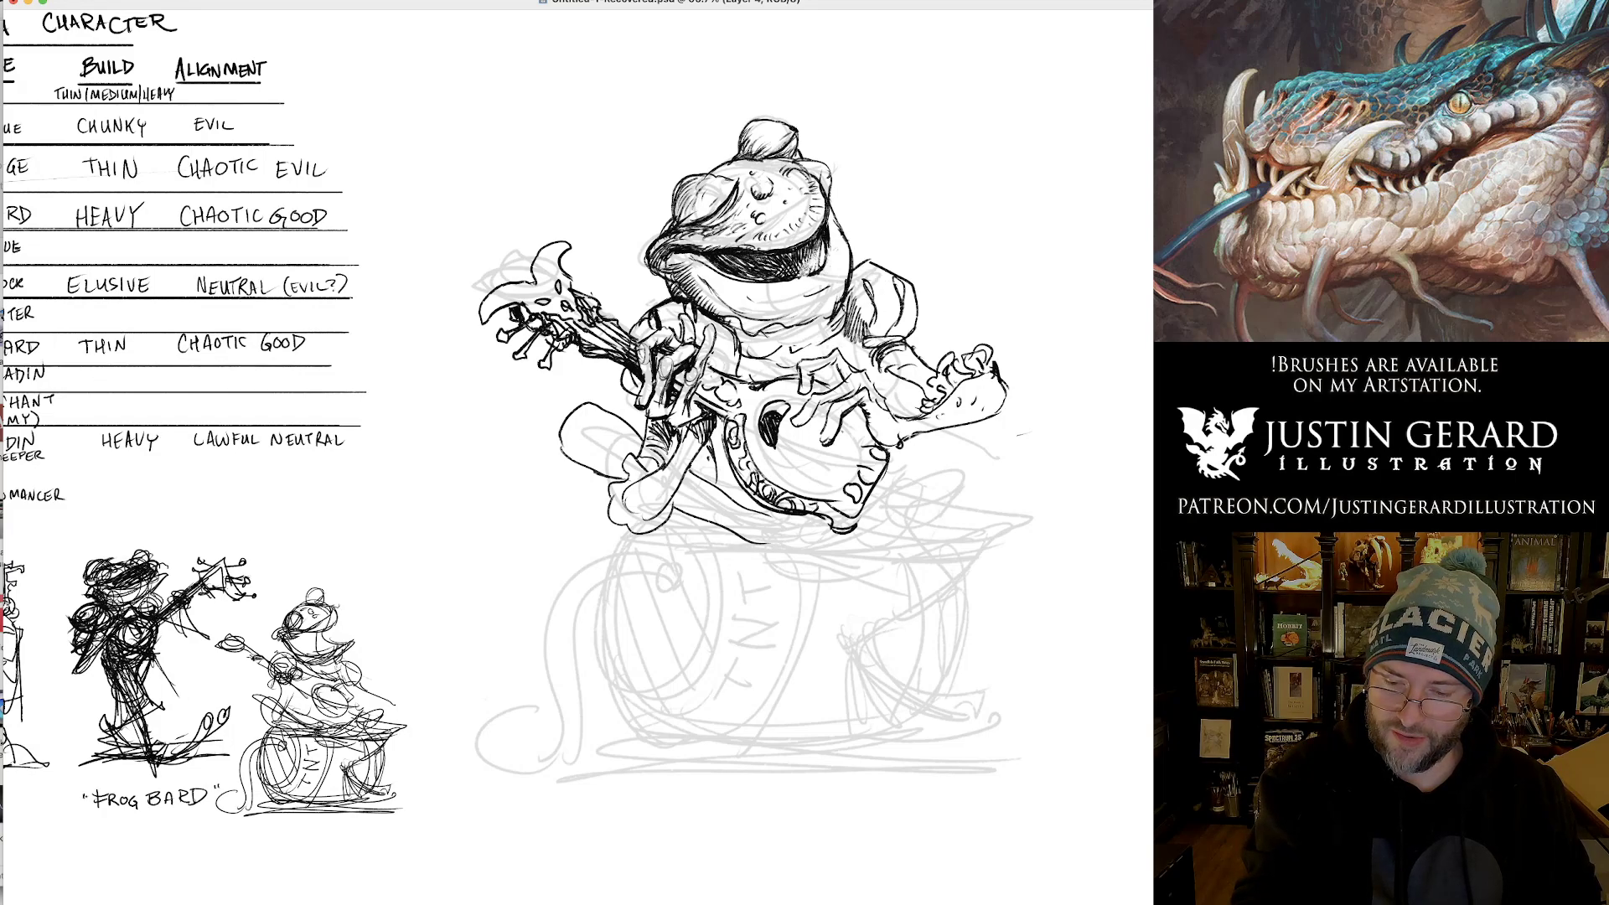
# Hatch the puffed sleeve's edge, the upper arm beneath it and the ruffled elbow of the strumming arm.
pyautogui.moveTo(849, 284)
pyautogui.mouseDown()
pyautogui.moveTo(838, 340)
pyautogui.moveTo(865, 339)
pyautogui.moveTo(881, 368)
pyautogui.mouseUp()
pyautogui.moveTo(902, 349); pyautogui.dragTo(891, 375)
pyautogui.moveTo(909, 364); pyautogui.dragTo(902, 378)
pyautogui.moveTo(916, 369); pyautogui.dragTo(905, 386)
pyautogui.moveTo(928, 377)
pyautogui.mouseDown()
pyautogui.moveTo(913, 395)
pyautogui.moveTo(943, 400)
pyautogui.moveTo(974, 376)
pyautogui.moveTo(967, 416)
pyautogui.moveTo(990, 408)
pyautogui.mouseUp()
pyautogui.moveTo(999, 385); pyautogui.dragTo(999, 405)
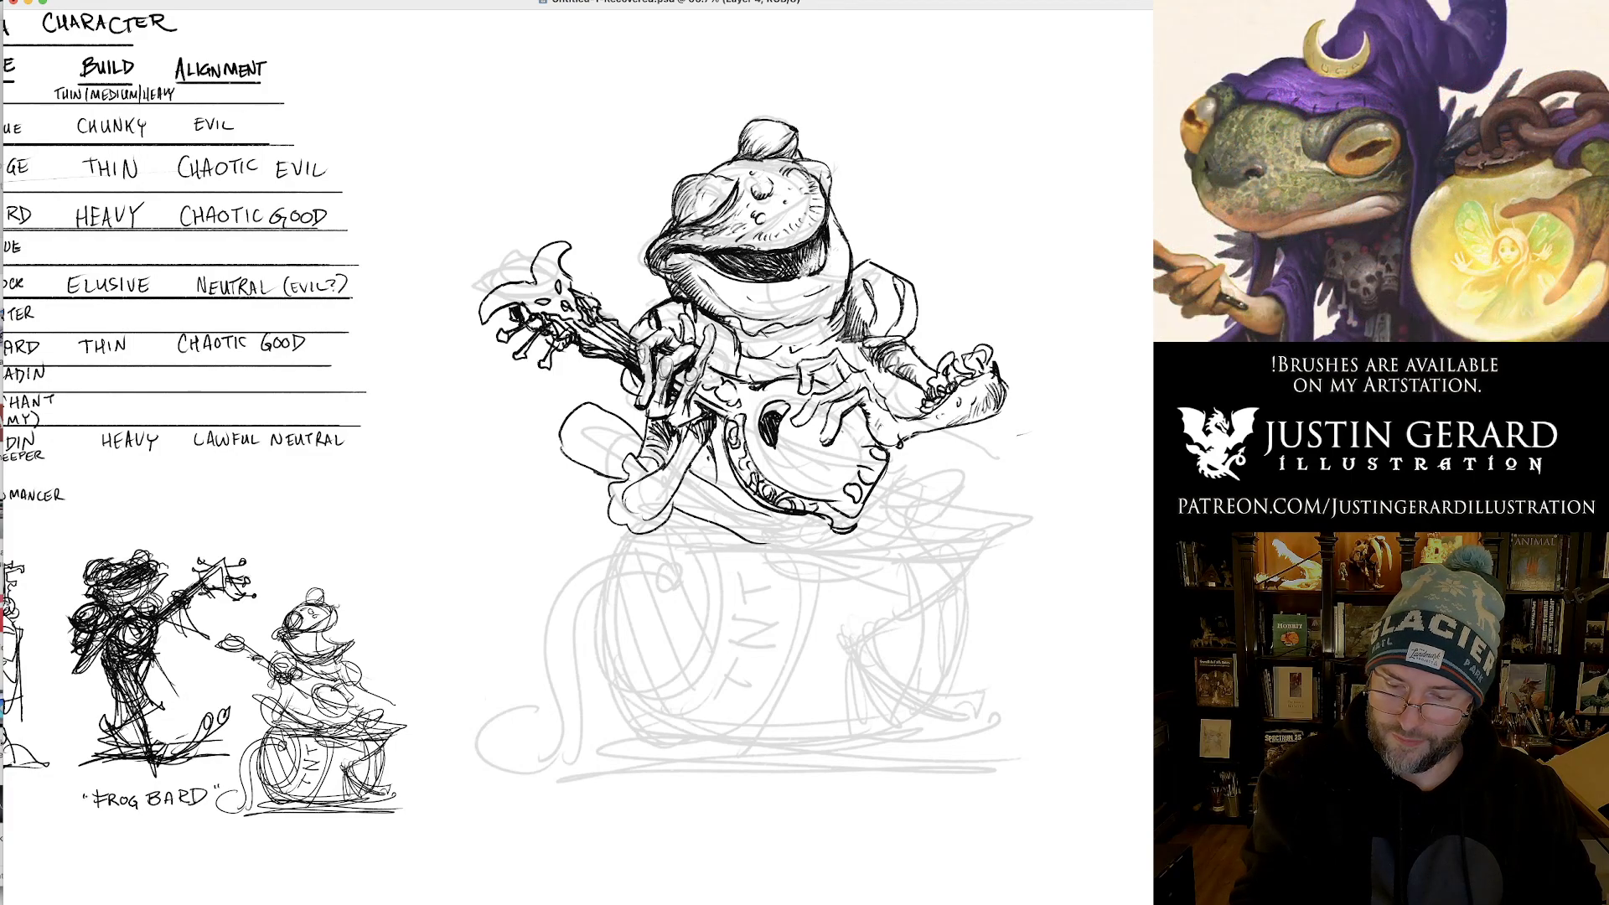
# Shade the strumming forearm, wrist and back of the hand with short contour strokes.
pyautogui.moveTo(881, 428)
pyautogui.mouseDown()
pyautogui.moveTo(889, 439)
pyautogui.moveTo(914, 418)
pyautogui.moveTo(886, 397)
pyautogui.mouseUp()
pyautogui.moveTo(872, 408)
pyautogui.mouseDown()
pyautogui.moveTo(884, 391)
pyautogui.moveTo(861, 383)
pyautogui.mouseUp()
pyautogui.moveTo(858, 394)
pyautogui.mouseDown()
pyautogui.moveTo(869, 383)
pyautogui.moveTo(844, 355)
pyautogui.mouseUp()
pyautogui.moveTo(839, 380); pyautogui.dragTo(849, 368)
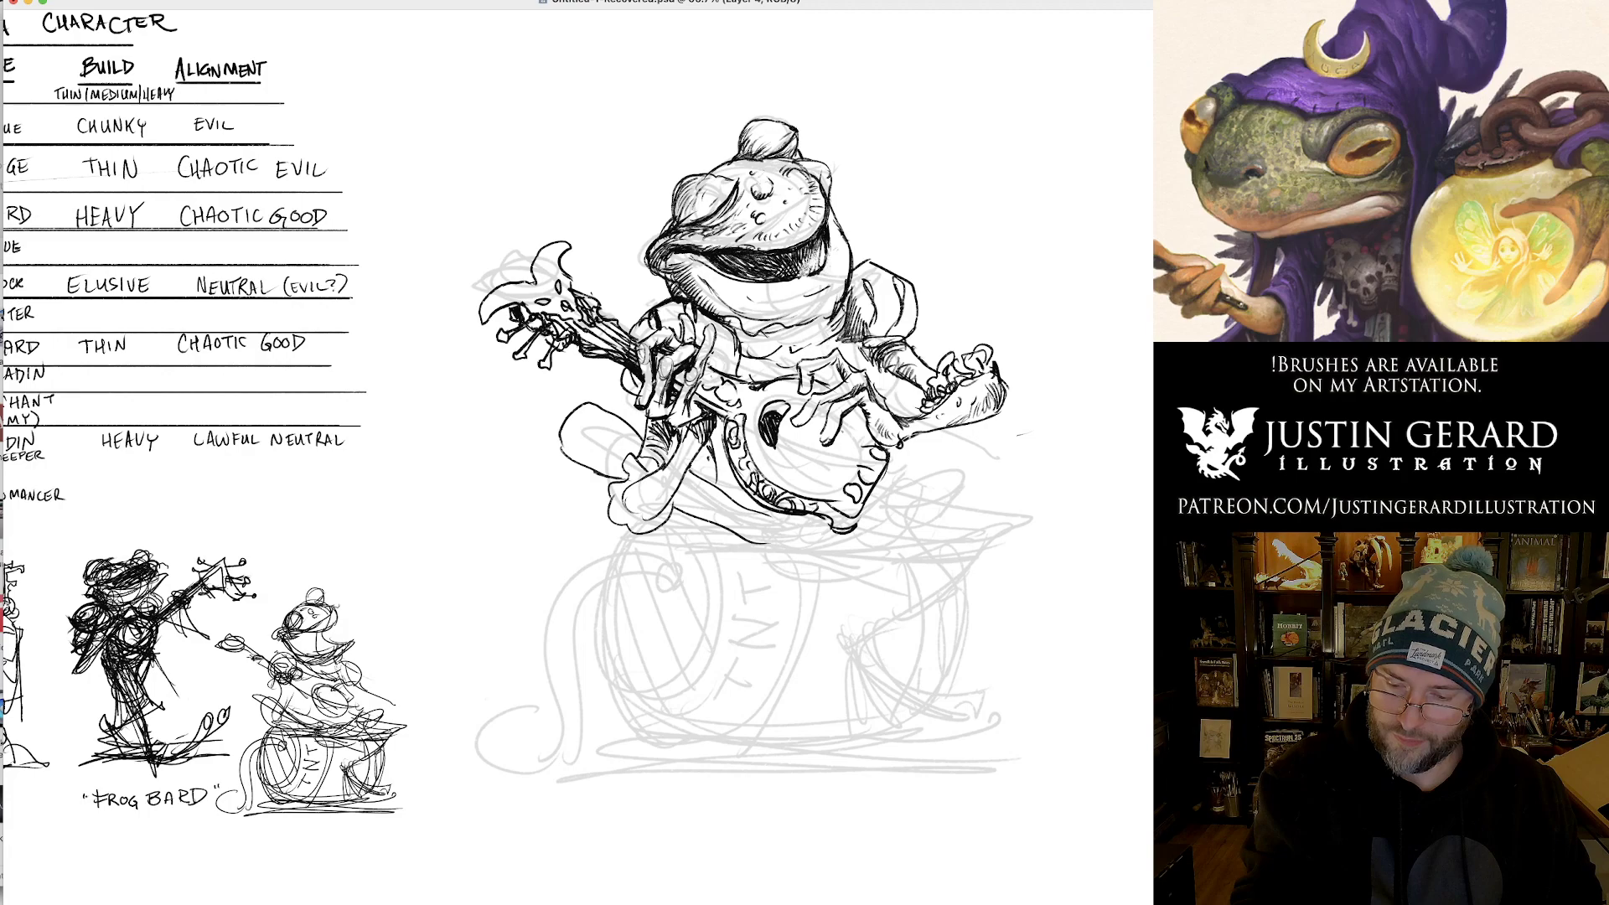
pyautogui.moveTo(851, 427); pyautogui.dragTo(864, 413)
pyautogui.moveTo(853, 429); pyautogui.dragTo(867, 417)
pyautogui.moveTo(857, 424); pyautogui.dragTo(866, 407)
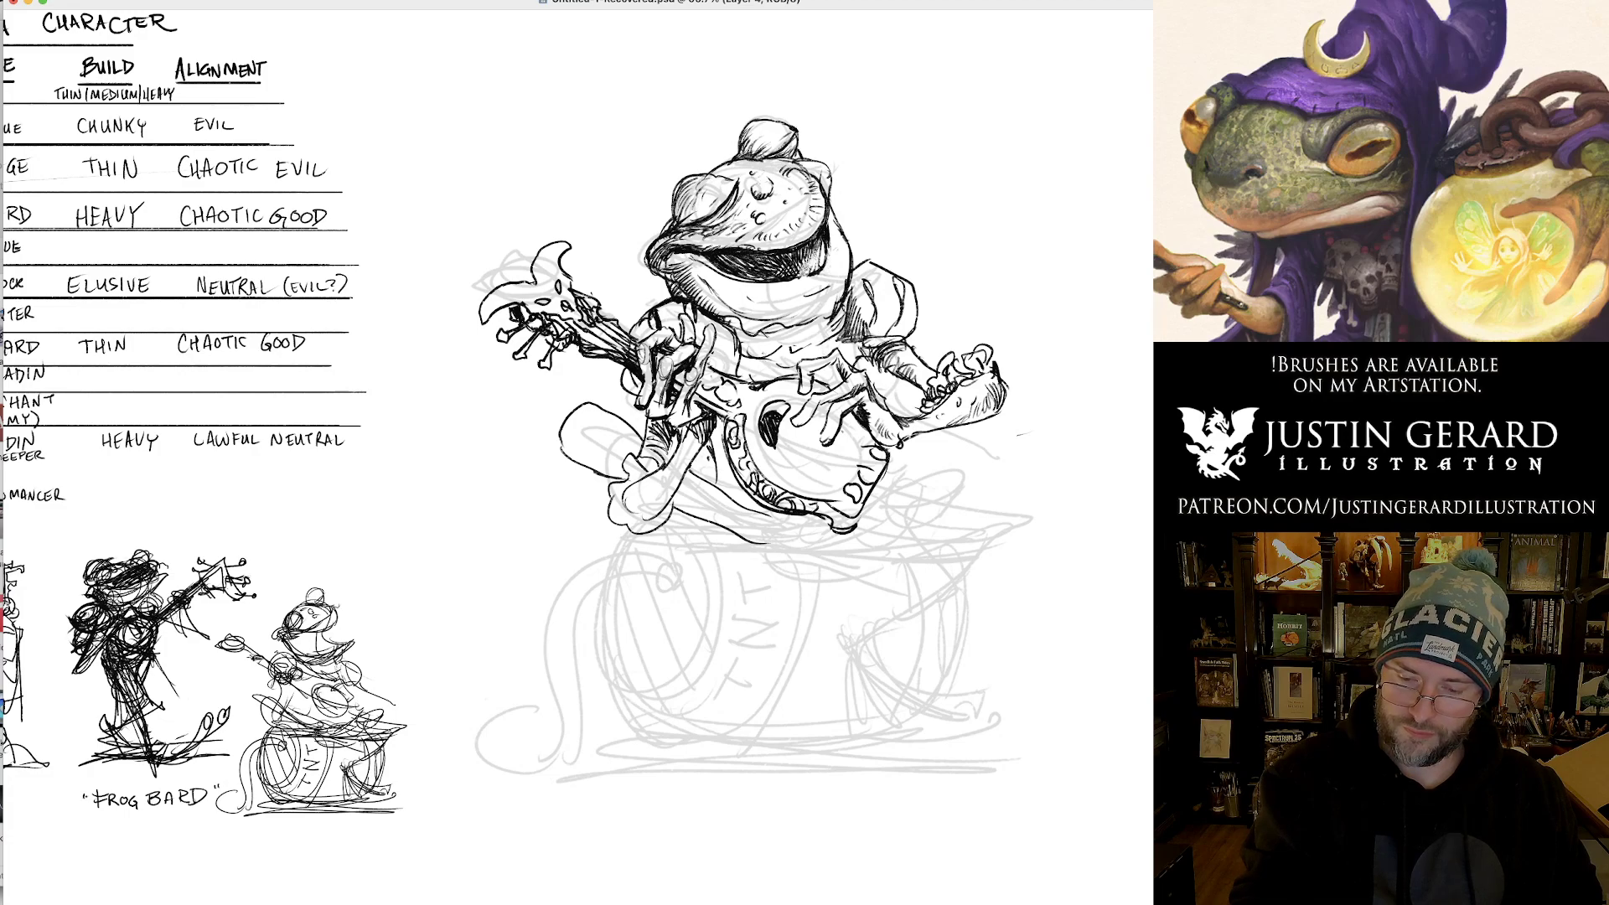
# Add a row of dark oval ornaments and a trim line across the frog's torso above the instrument.
pyautogui.moveTo(748, 360); pyautogui.dragTo(834, 331)
pyautogui.moveTo(839, 348); pyautogui.dragTo(851, 333)
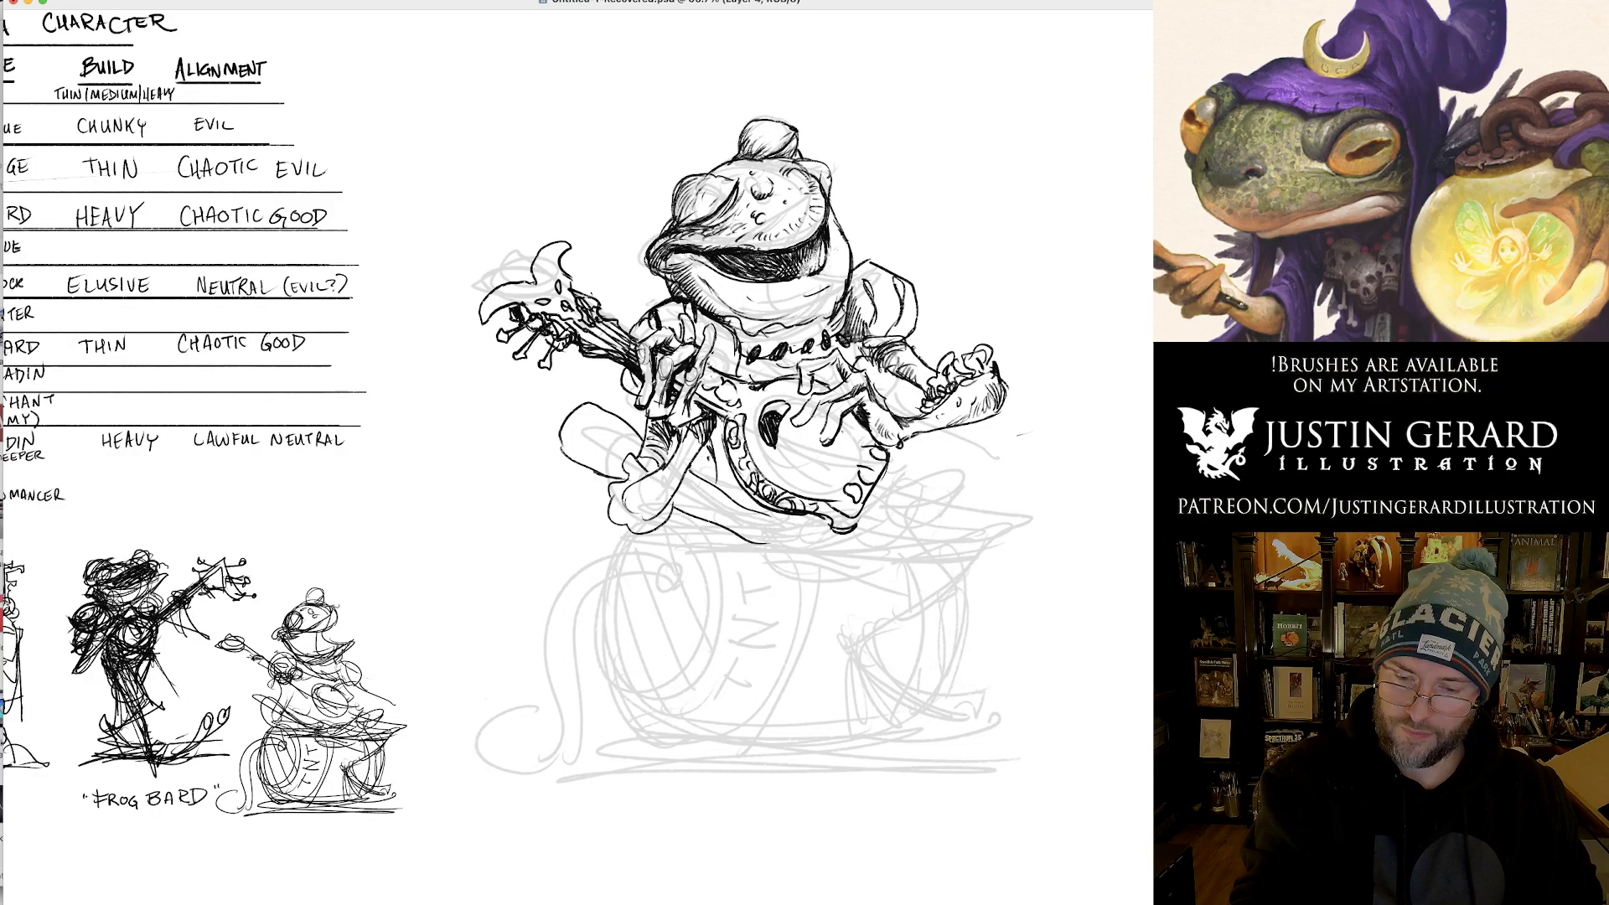
pyautogui.moveTo(741, 363)
pyautogui.mouseDown()
pyautogui.moveTo(746, 380)
pyautogui.moveTo(782, 378)
pyautogui.mouseUp()
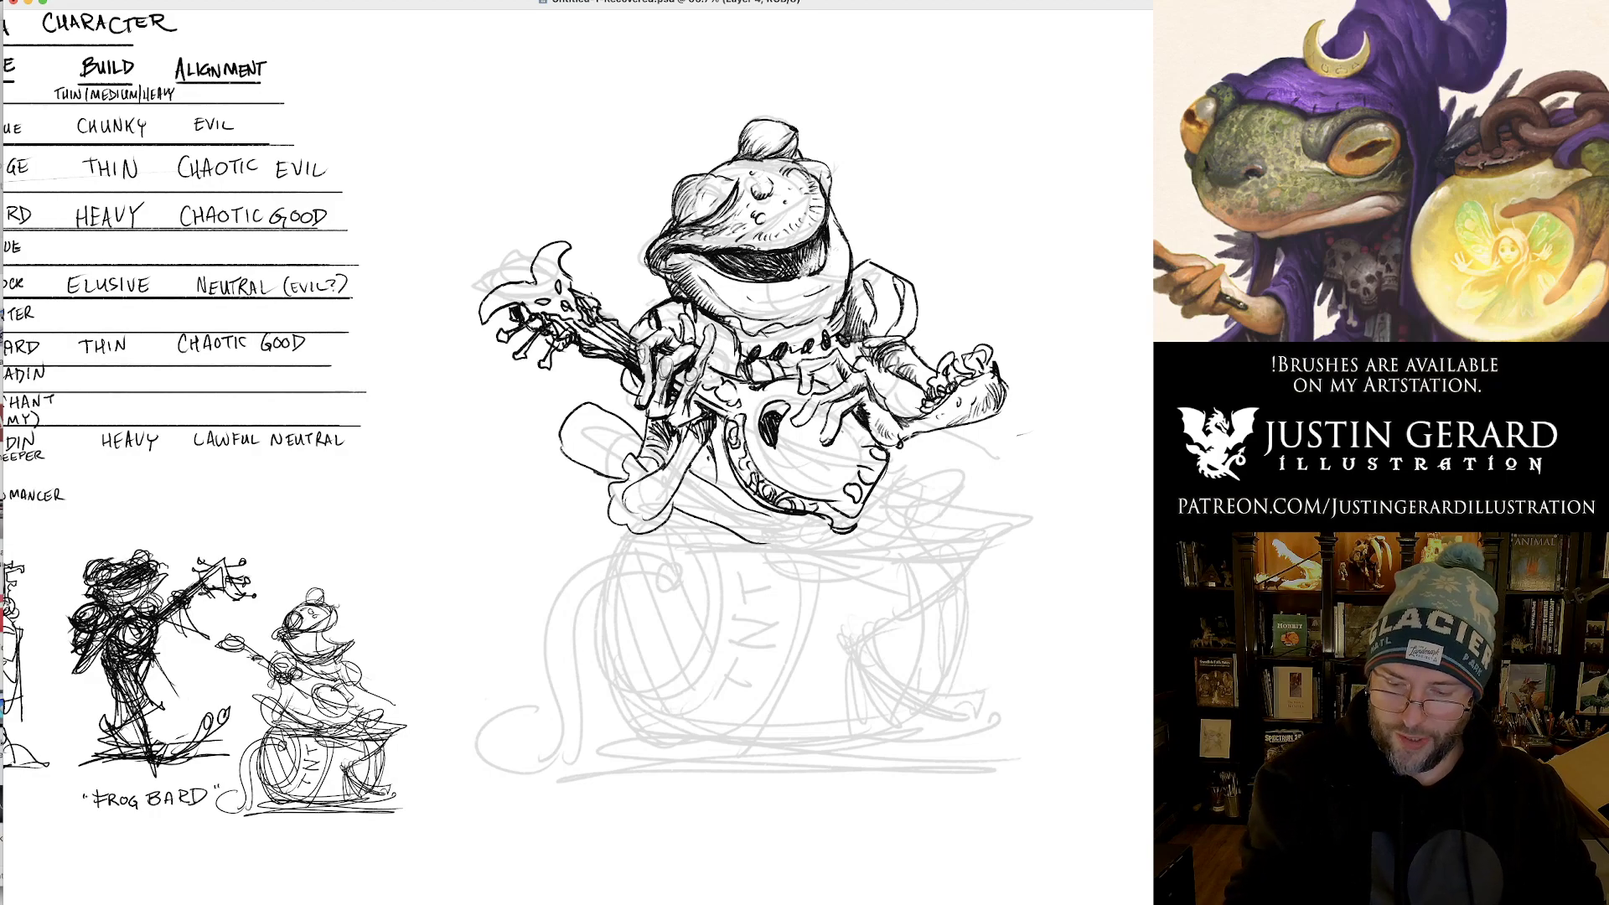
# Outline the far leg with its pointed raised knee, long thigh and shin angling down across the barrel.
pyautogui.moveTo(761, 508)
pyautogui.mouseDown()
pyautogui.moveTo(738, 545)
pyautogui.moveTo(767, 580)
pyautogui.mouseUp()
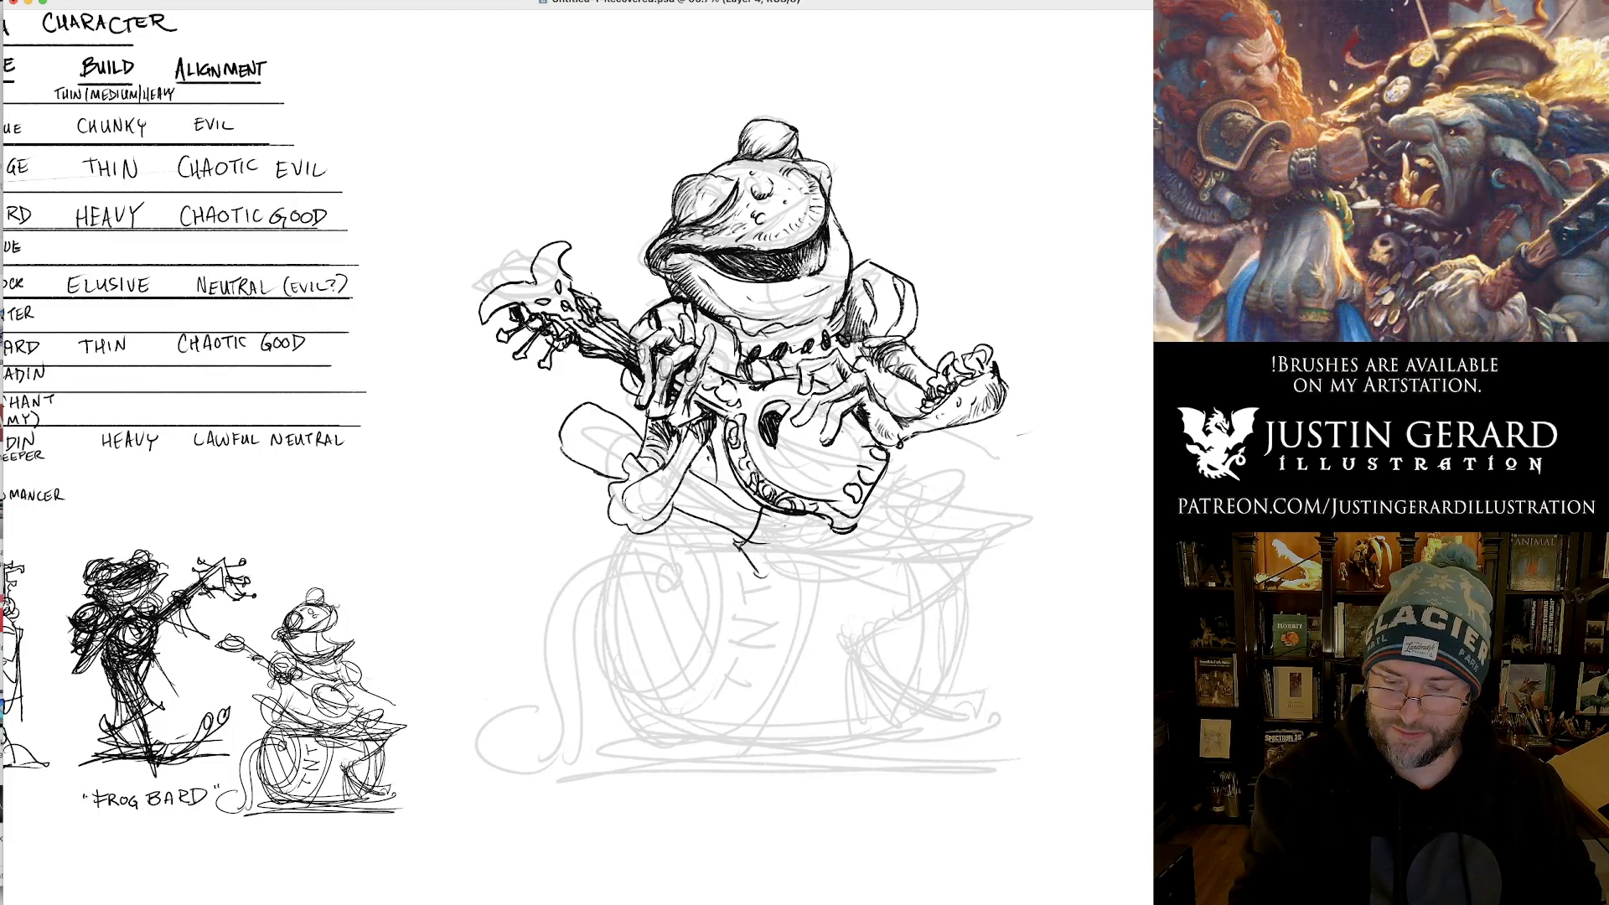
pyautogui.moveTo(921, 488)
pyautogui.mouseDown()
pyautogui.moveTo(1011, 421)
pyautogui.moveTo(1058, 419)
pyautogui.moveTo(1042, 470)
pyautogui.moveTo(901, 602)
pyautogui.mouseUp()
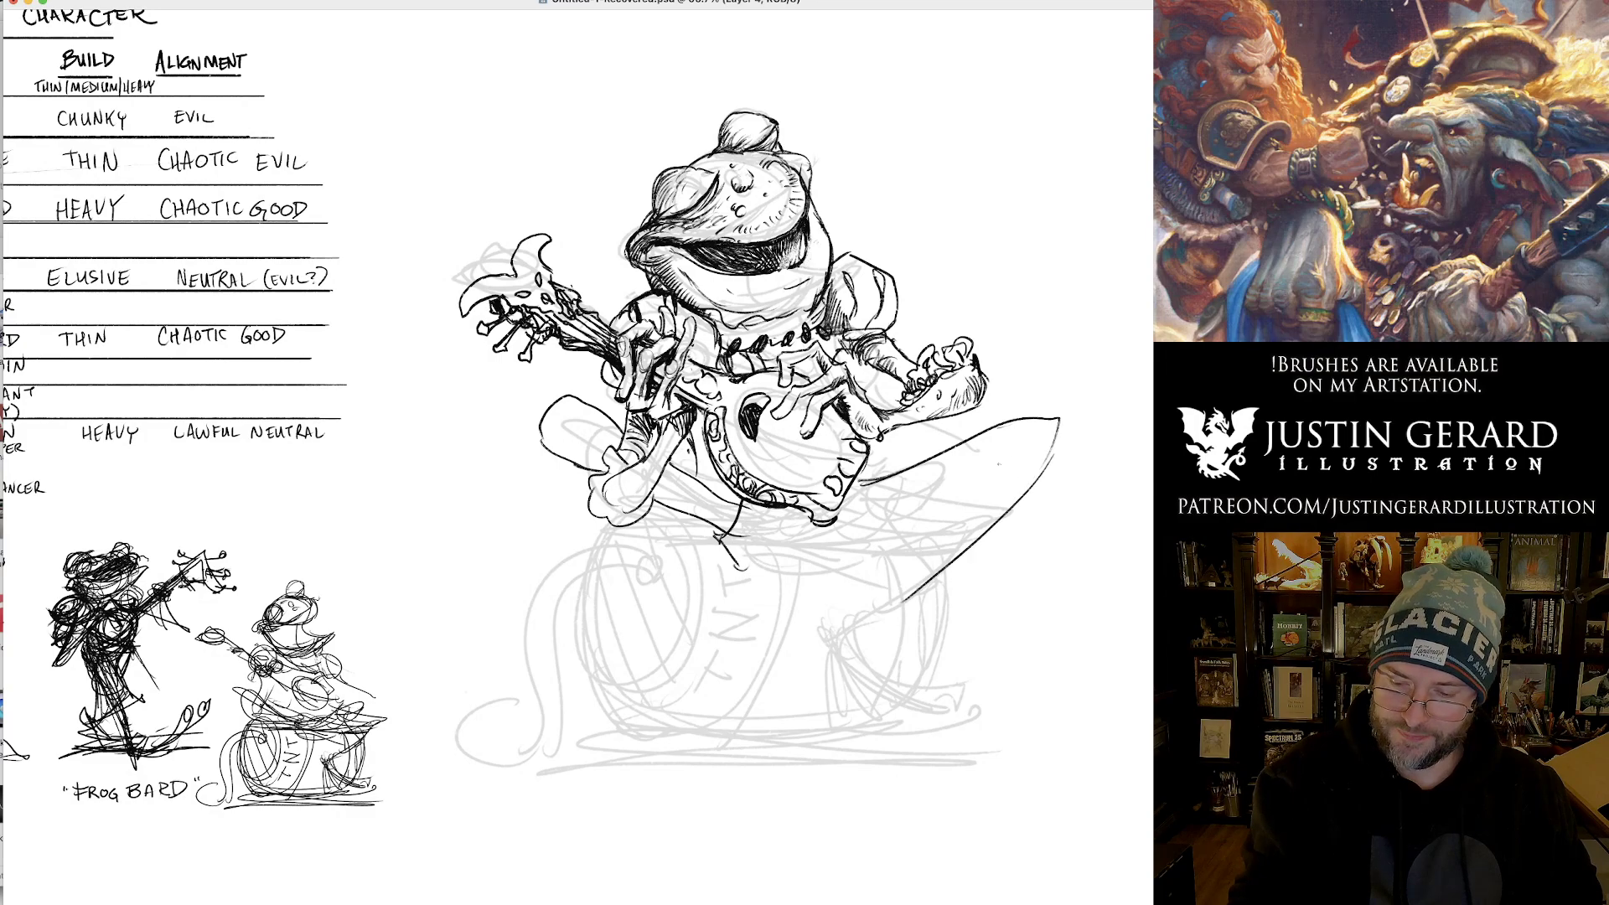
pyautogui.moveTo(1014, 436)
pyautogui.mouseDown()
pyautogui.moveTo(972, 495)
pyautogui.moveTo(811, 637)
pyautogui.mouseUp()
pyautogui.moveTo(904, 600); pyautogui.dragTo(853, 648)
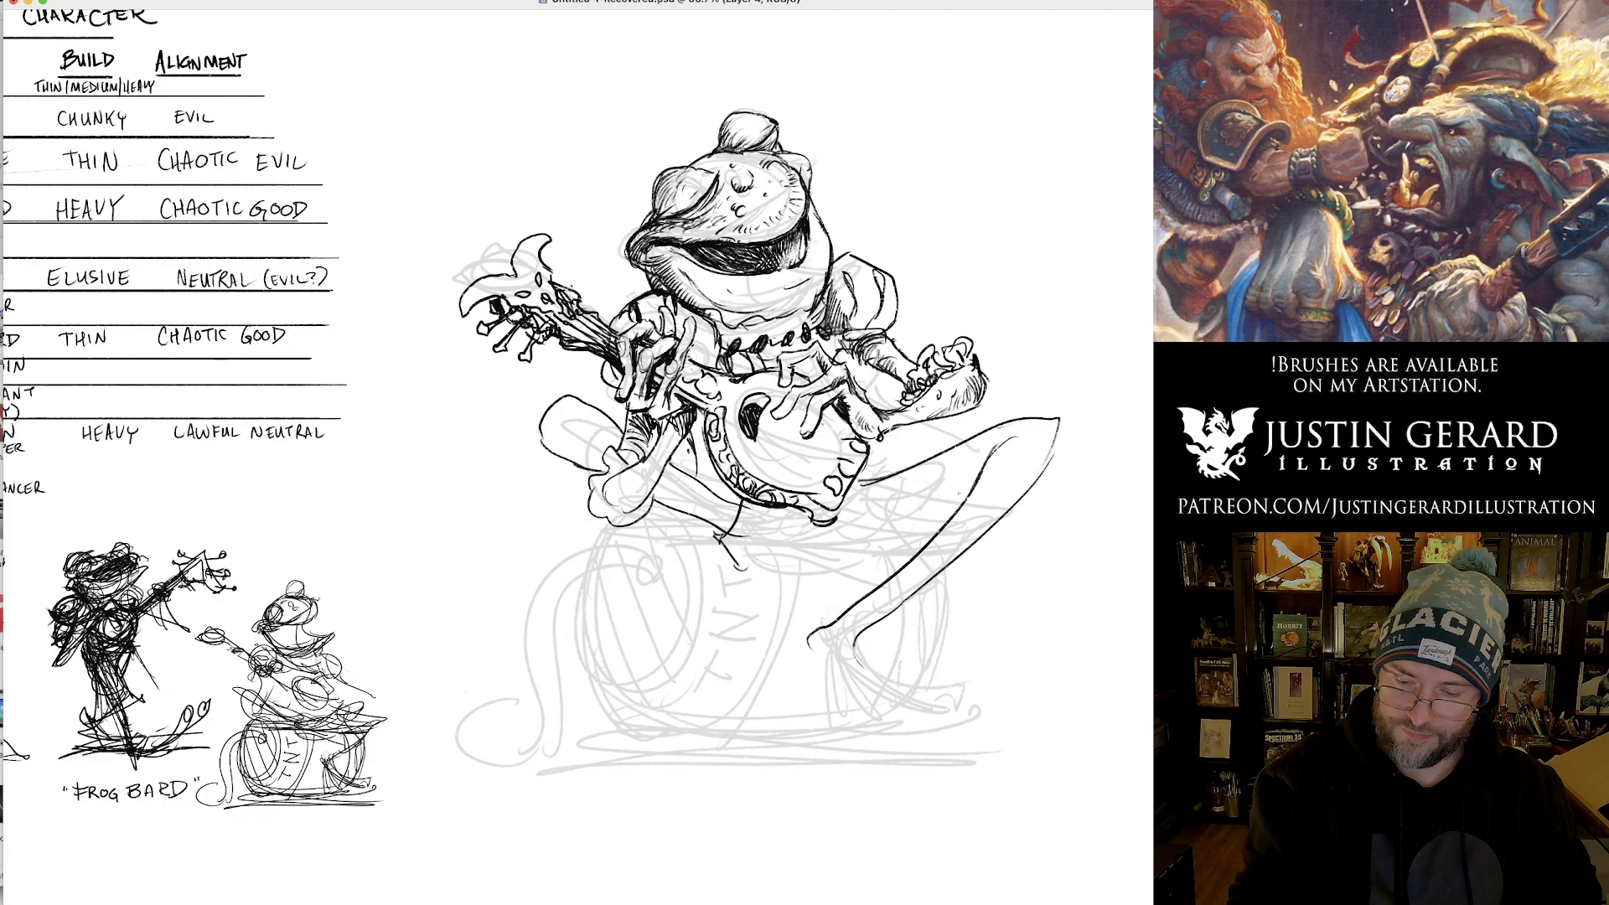
pyautogui.moveTo(884, 526); pyautogui.dragTo(982, 480)
pyautogui.hotkey('ctrl', 'z')
pyautogui.moveTo(835, 543); pyautogui.dragTo(965, 497)
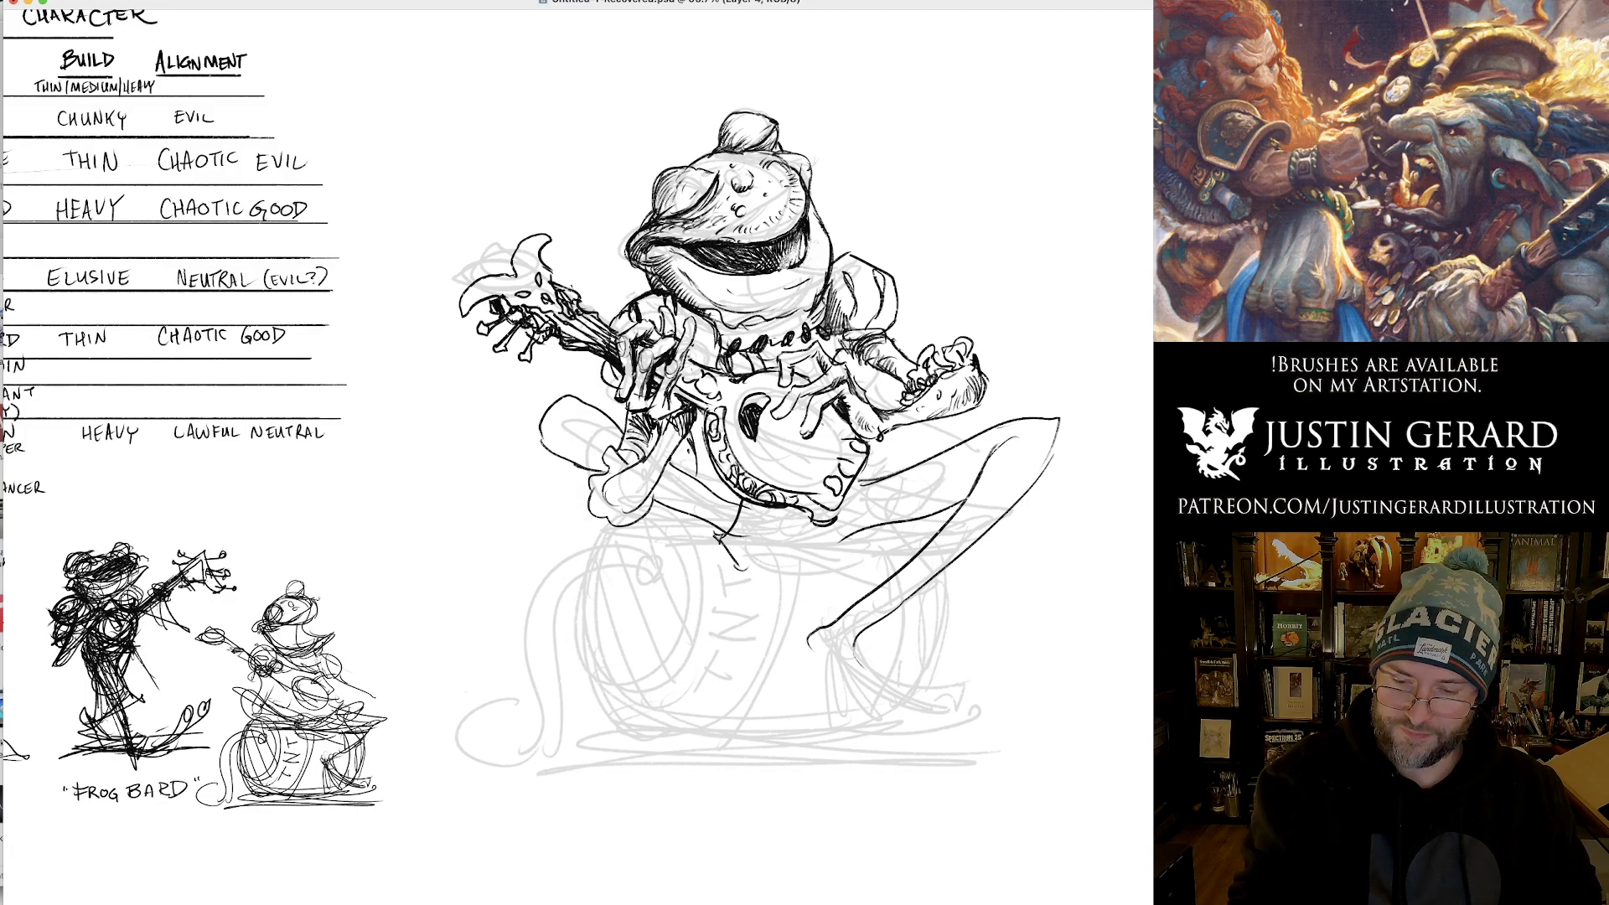
# Draw a jagged, ruffled cuff around the ankle of the far leg.
pyautogui.moveTo(864, 582)
pyautogui.mouseDown()
pyautogui.moveTo(901, 619)
pyautogui.moveTo(857, 637)
pyautogui.moveTo(874, 577)
pyautogui.moveTo(832, 612)
pyautogui.moveTo(854, 642)
pyautogui.moveTo(845, 627)
pyautogui.moveTo(880, 624)
pyautogui.moveTo(876, 664)
pyautogui.moveTo(907, 620)
pyautogui.moveTo(819, 586)
pyautogui.mouseUp()
pyautogui.press('super+z')
pyautogui.press('e')
pyautogui.press('b')
pyautogui.press('super+z')
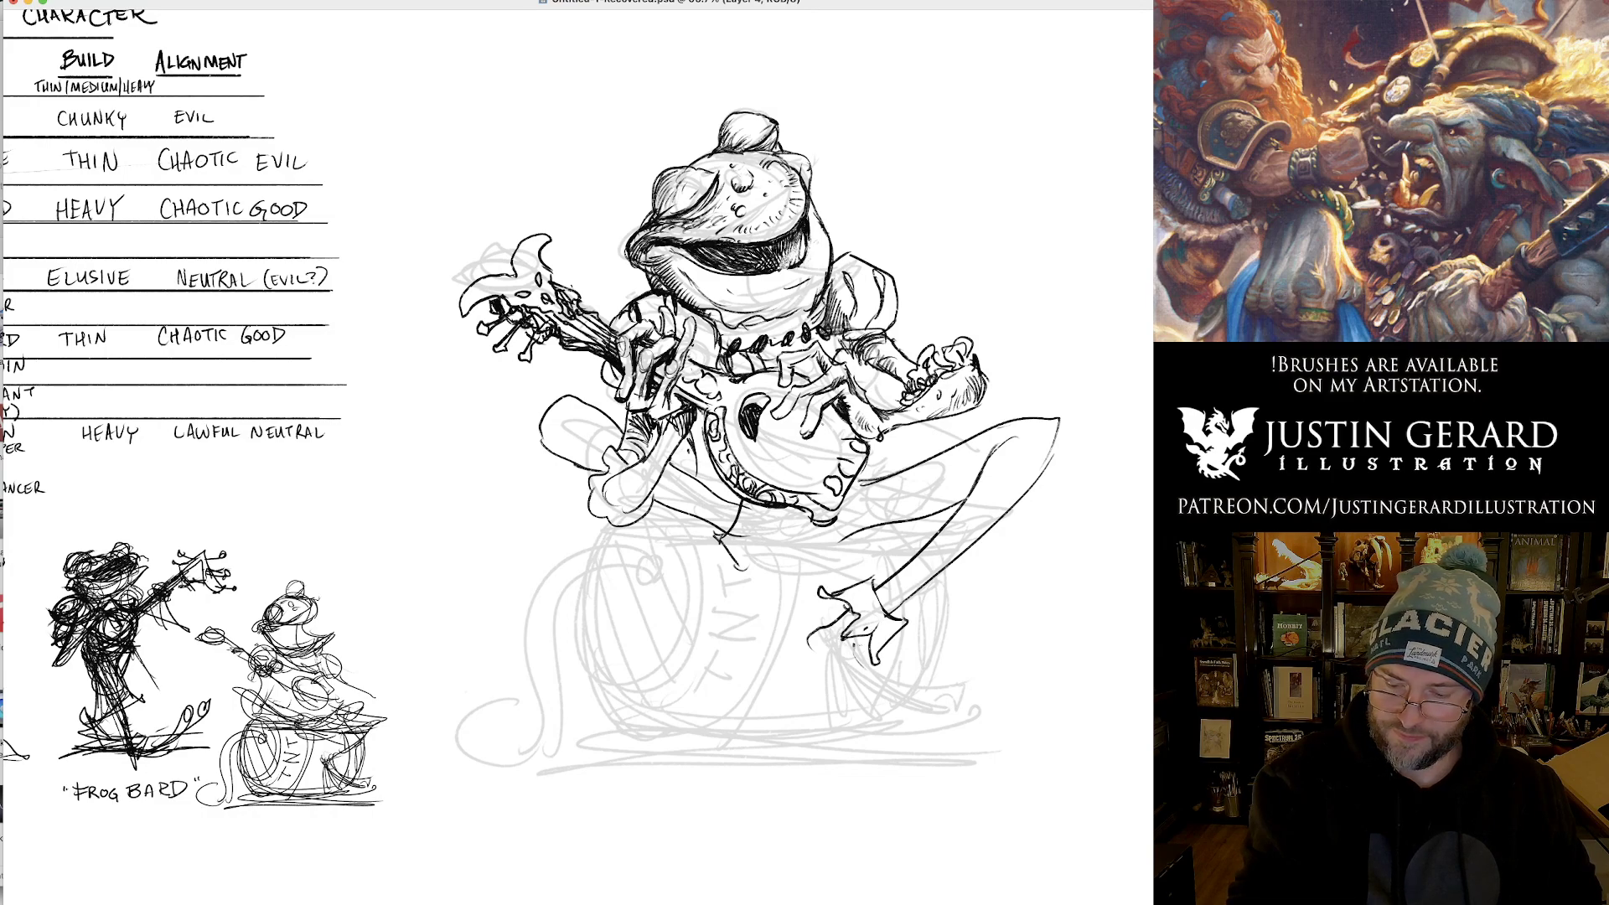
# Draw a long heeled boot with a curled, pointed toe below the far leg's cuff.
pyautogui.moveTo(867, 638)
pyautogui.mouseDown()
pyautogui.moveTo(840, 671)
pyautogui.moveTo(786, 671)
pyautogui.moveTo(822, 667)
pyautogui.moveTo(827, 699)
pyautogui.moveTo(891, 746)
pyautogui.mouseUp()
pyautogui.moveTo(844, 668)
pyautogui.mouseDown()
pyautogui.moveTo(850, 701)
pyautogui.moveTo(901, 754)
pyautogui.mouseUp()
pyautogui.moveTo(931, 753); pyautogui.dragTo(946, 744)
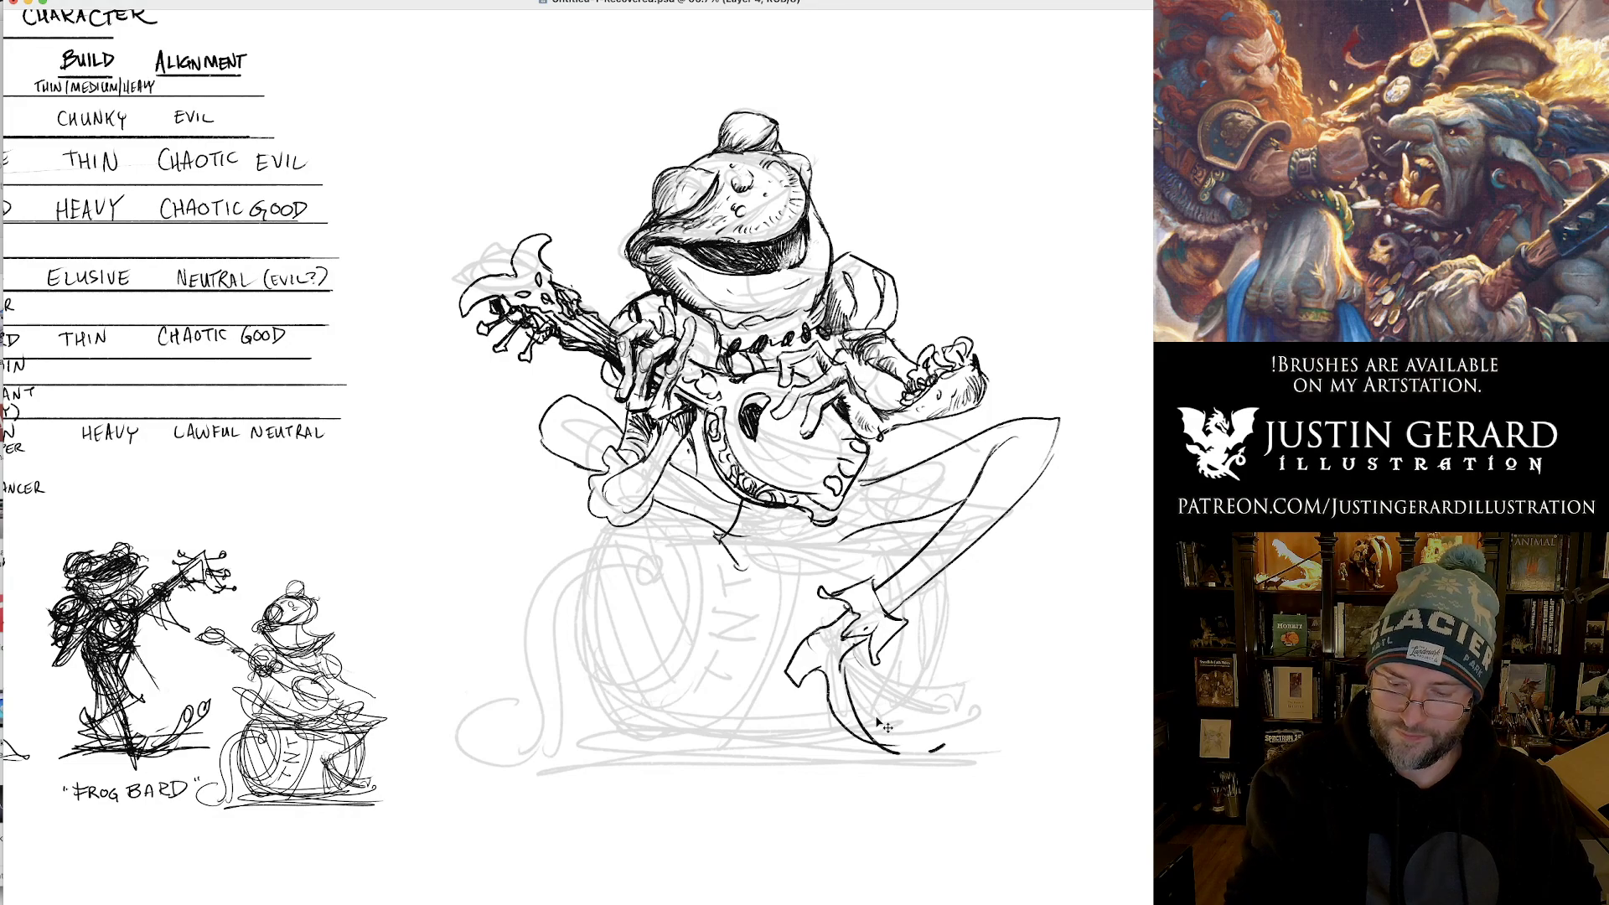
pyautogui.moveTo(845, 666)
pyautogui.mouseDown()
pyautogui.moveTo(851, 698)
pyautogui.moveTo(925, 748)
pyautogui.moveTo(943, 742)
pyautogui.moveTo(899, 757)
pyautogui.moveTo(875, 738)
pyautogui.mouseUp()
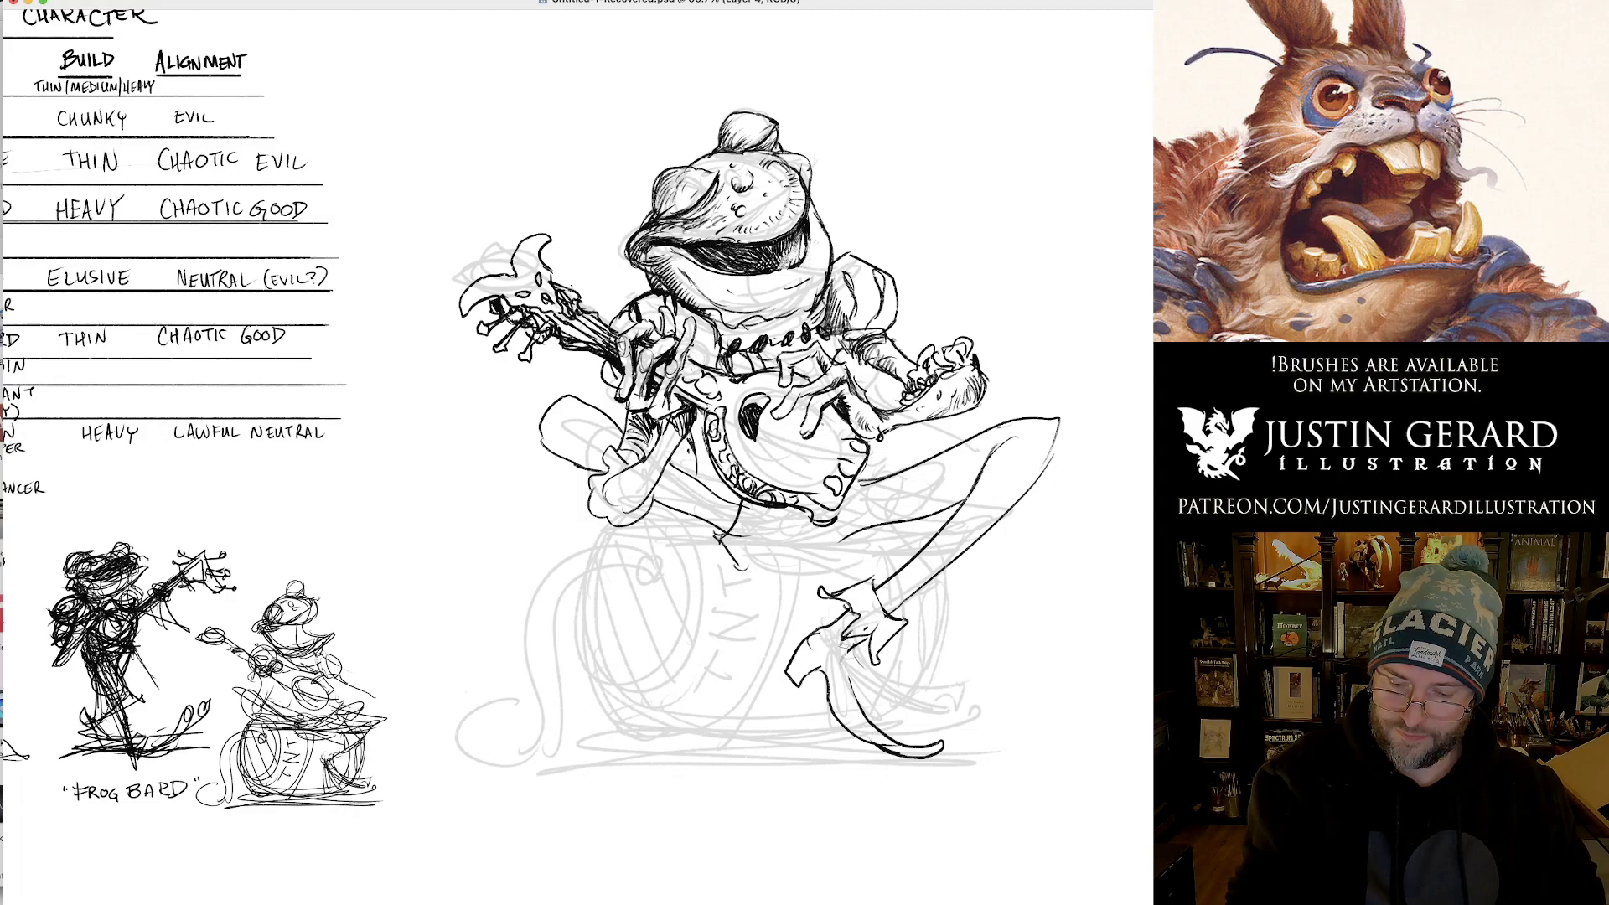
pyautogui.moveTo(856, 645)
pyautogui.mouseDown()
pyautogui.moveTo(849, 682)
pyautogui.moveTo(897, 746)
pyautogui.mouseUp()
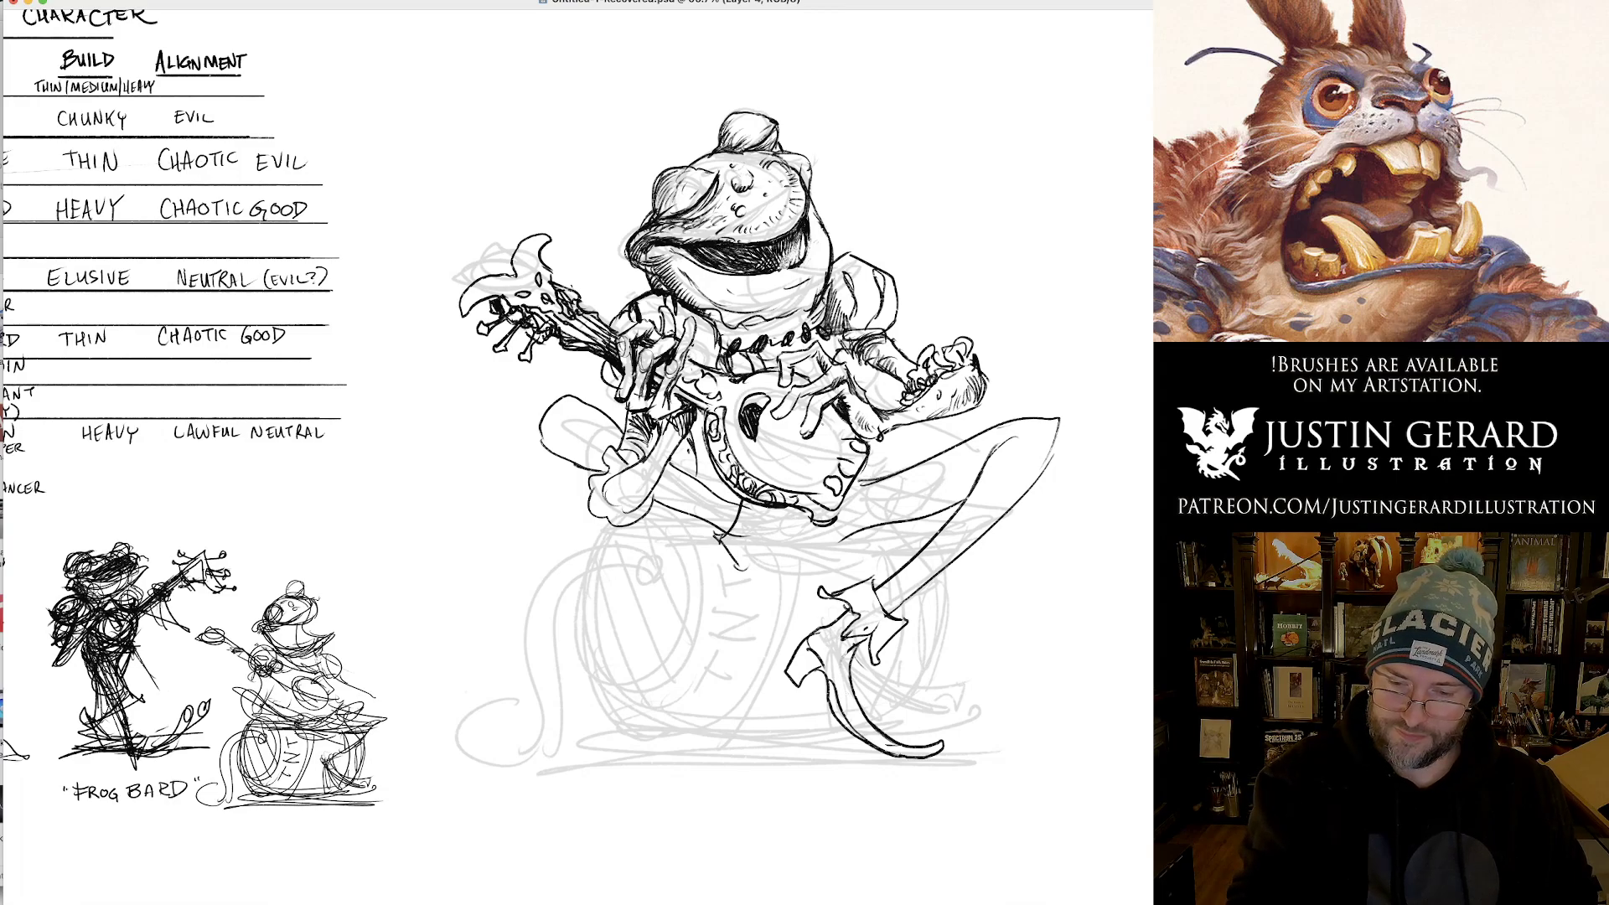
pyautogui.moveTo(757, 509)
pyautogui.mouseDown()
pyautogui.moveTo(810, 530)
pyautogui.moveTo(779, 549)
pyautogui.moveTo(802, 547)
pyautogui.moveTo(738, 667)
pyautogui.moveTo(777, 605)
pyautogui.moveTo(783, 546)
pyautogui.mouseUp()
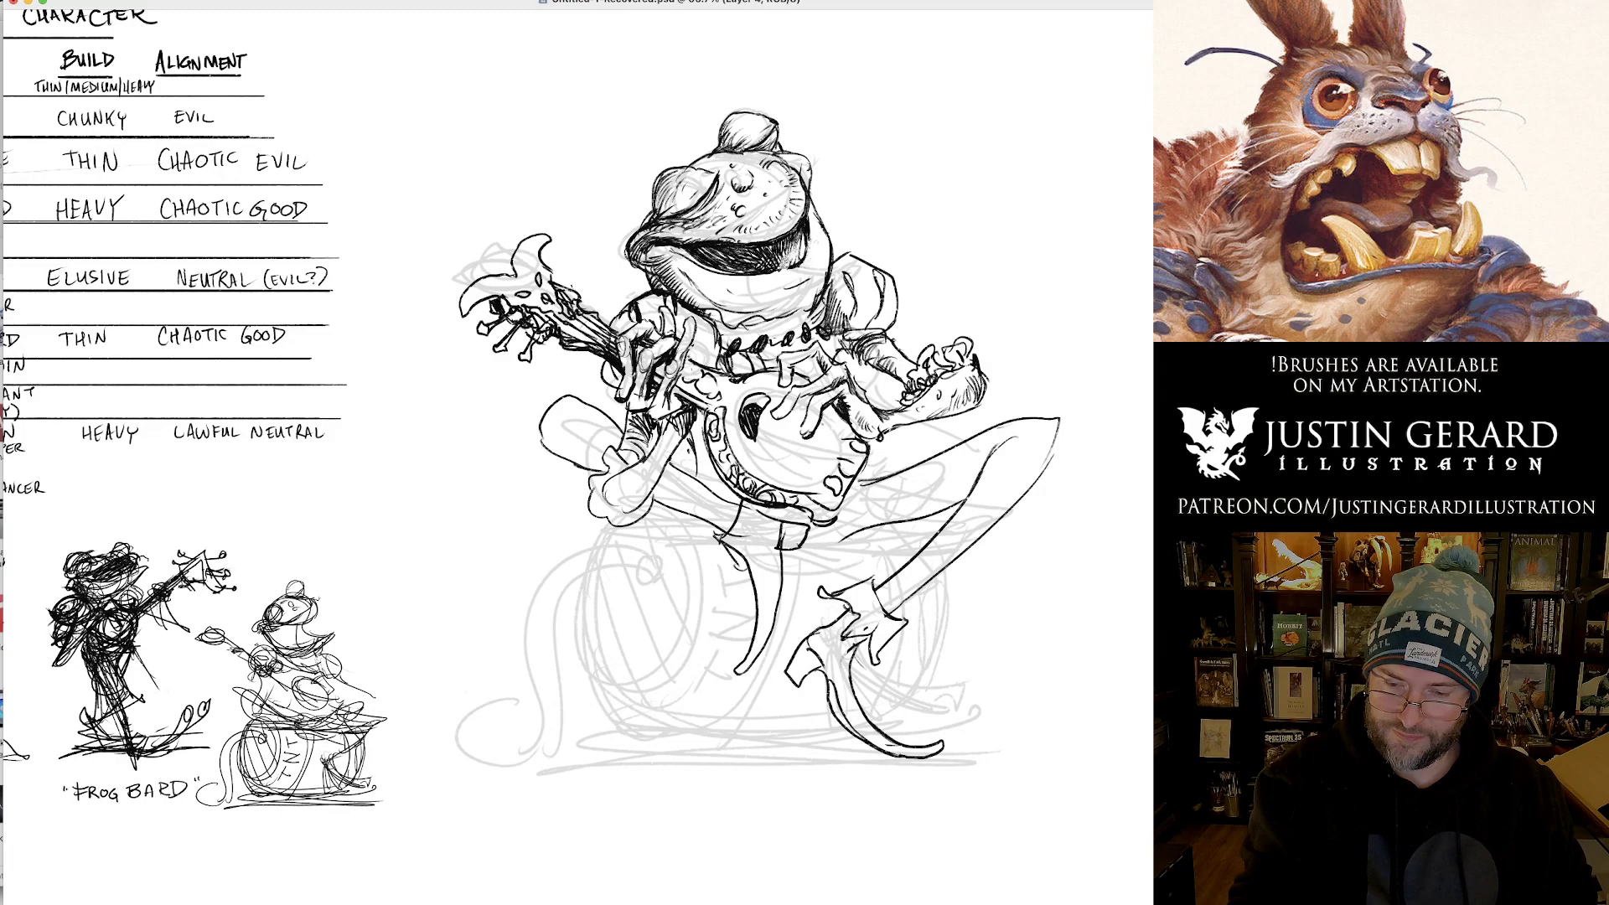
pyautogui.moveTo(756, 590)
pyautogui.mouseDown()
pyautogui.moveTo(711, 677)
pyautogui.moveTo(730, 687)
pyautogui.moveTo(759, 656)
pyautogui.mouseUp()
pyautogui.press('e')
pyautogui.press('b')
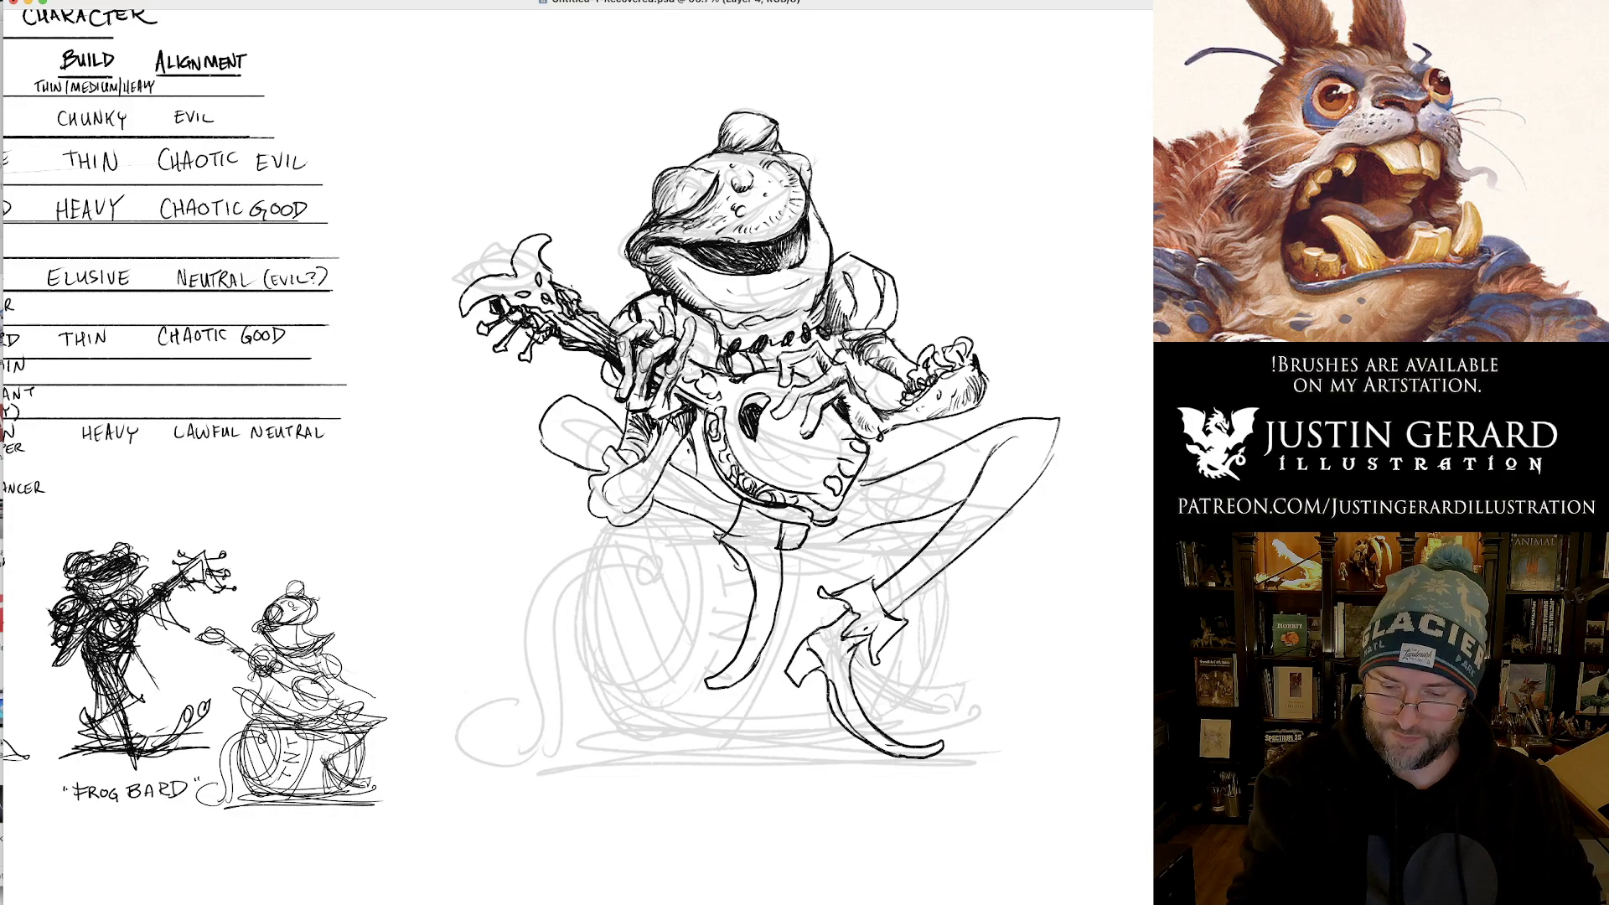
pyautogui.moveTo(777, 543); pyautogui.dragTo(785, 699)
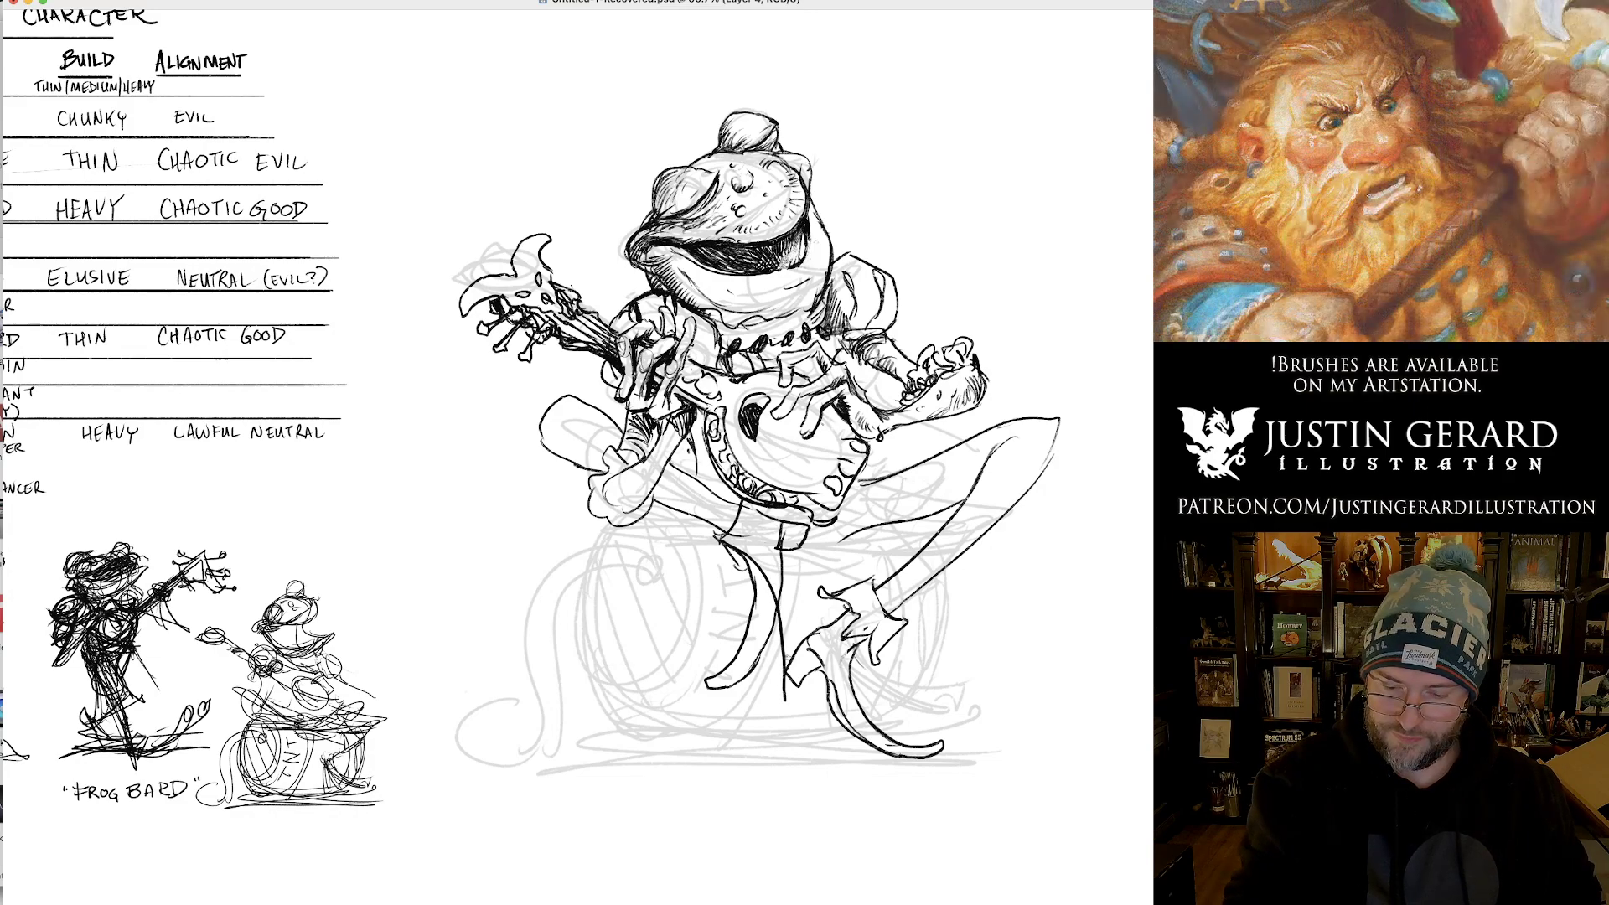
pyautogui.press('e')
pyautogui.moveTo(736, 580)
pyautogui.mouseDown()
pyautogui.moveTo(767, 562)
pyautogui.moveTo(739, 684)
pyautogui.moveTo(708, 656)
pyautogui.moveTo(729, 675)
pyautogui.moveTo(756, 563)
pyautogui.moveTo(794, 561)
pyautogui.moveTo(779, 652)
pyautogui.mouseUp()
pyautogui.moveTo(779, 536)
pyautogui.mouseDown()
pyautogui.moveTo(794, 549)
pyautogui.moveTo(805, 531)
pyautogui.moveTo(745, 567)
pyautogui.mouseUp()
# Draw the slender hanging lower leg below the instrument, ending in a pointed boot crossed behind the heeled one.
pyautogui.moveTo(745, 567)
pyautogui.mouseDown()
pyautogui.moveTo(738, 538)
pyautogui.moveTo(777, 529)
pyautogui.moveTo(753, 508)
pyautogui.moveTo(735, 521)
pyautogui.moveTo(769, 576)
pyautogui.moveTo(781, 720)
pyautogui.mouseUp()
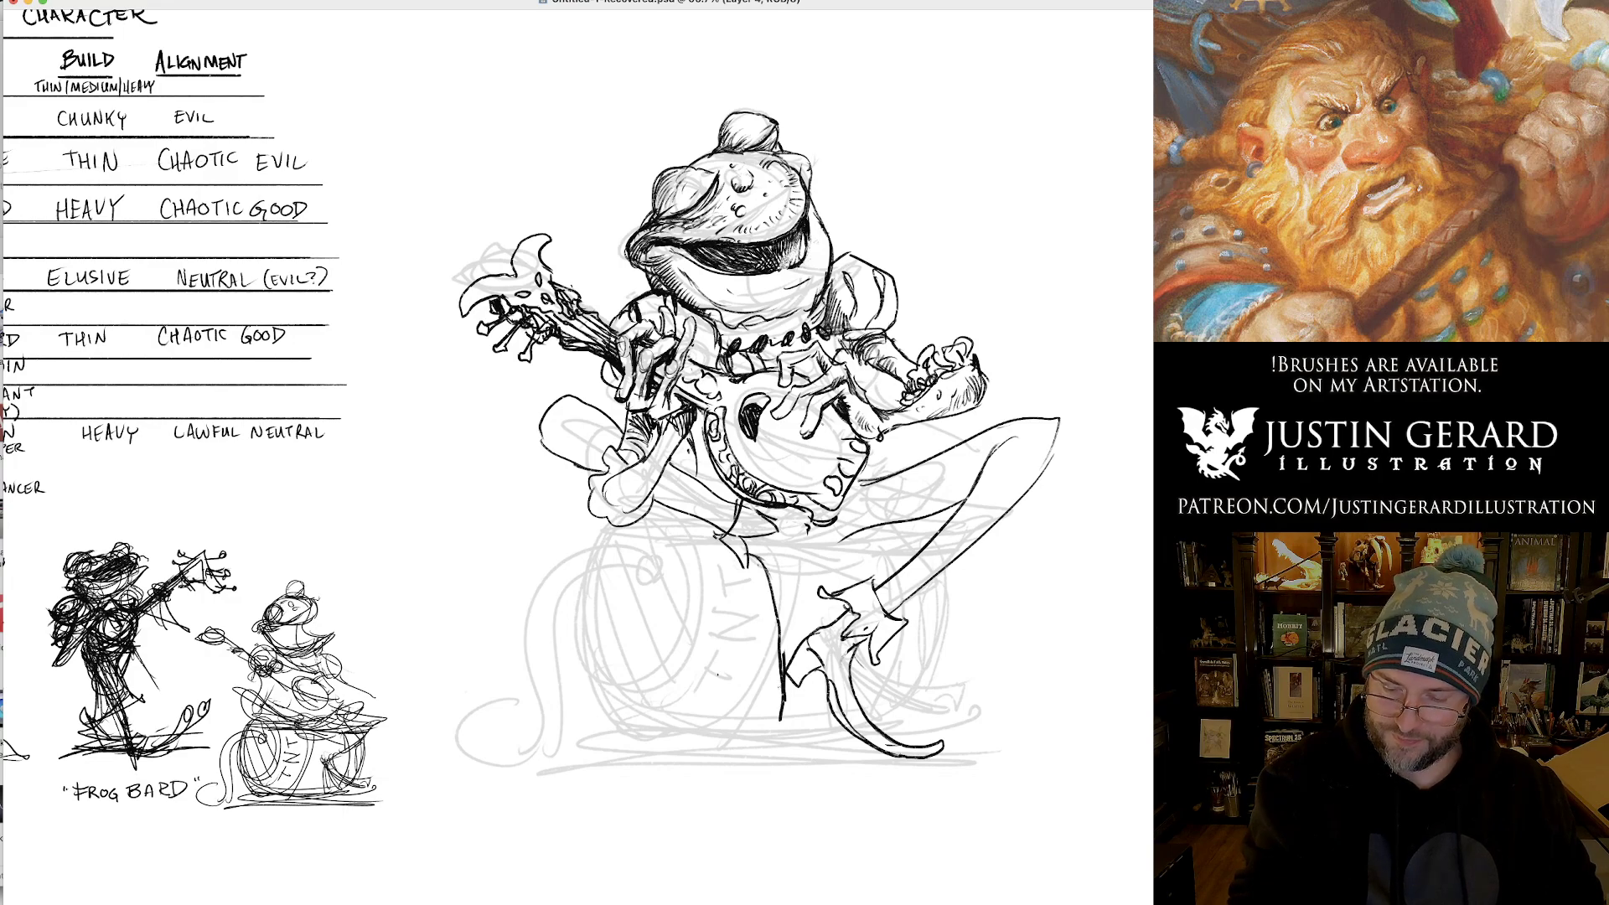
pyautogui.press('super+z')
pyautogui.moveTo(744, 548)
pyautogui.mouseDown()
pyautogui.moveTo(783, 637)
pyautogui.moveTo(767, 734)
pyautogui.moveTo(792, 711)
pyautogui.mouseUp()
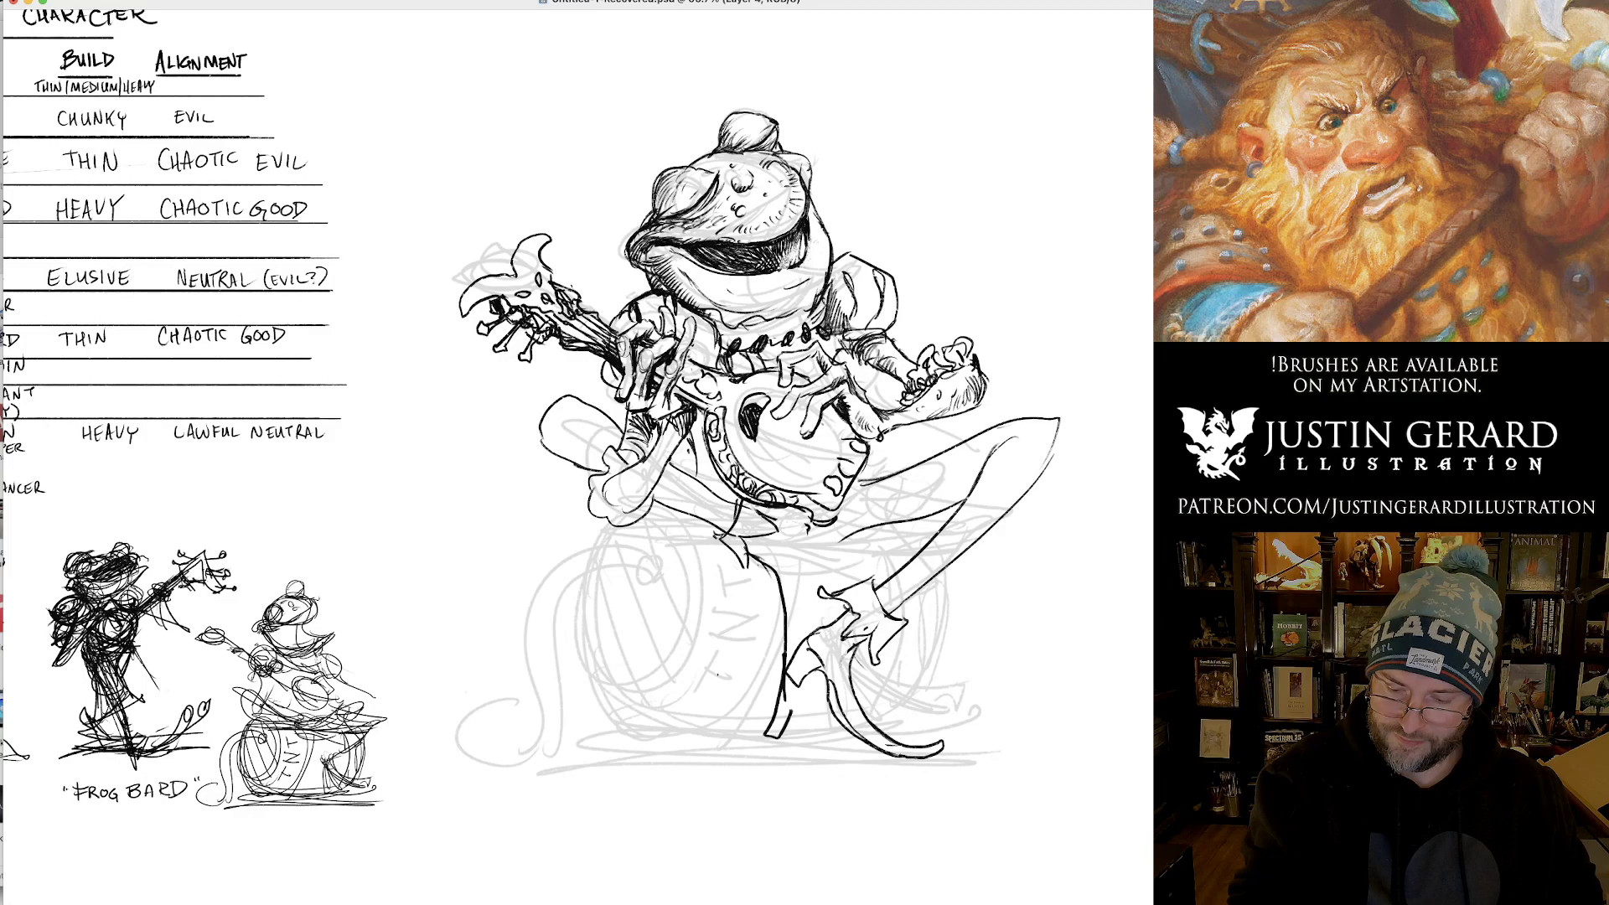
pyautogui.moveTo(772, 517)
pyautogui.mouseDown()
pyautogui.moveTo(817, 527)
pyautogui.moveTo(824, 564)
pyautogui.moveTo(794, 557)
pyautogui.moveTo(804, 641)
pyautogui.mouseUp()
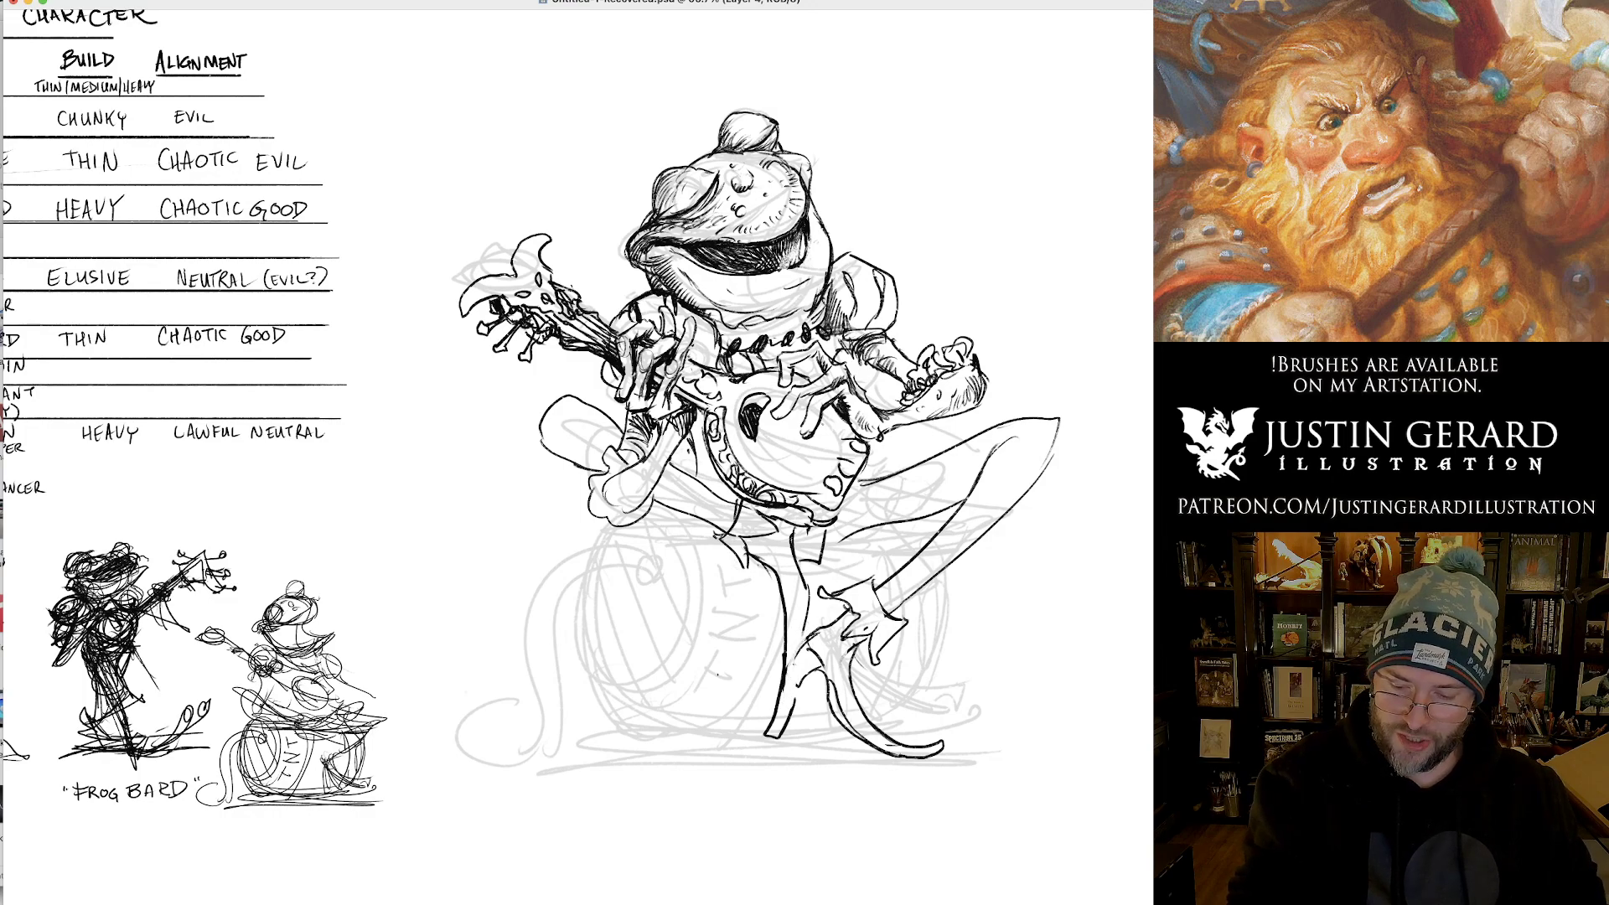
pyautogui.moveTo(803, 658)
pyautogui.mouseDown()
pyautogui.moveTo(789, 682)
pyautogui.moveTo(808, 565)
pyautogui.moveTo(779, 696)
pyautogui.moveTo(784, 658)
pyautogui.mouseUp()
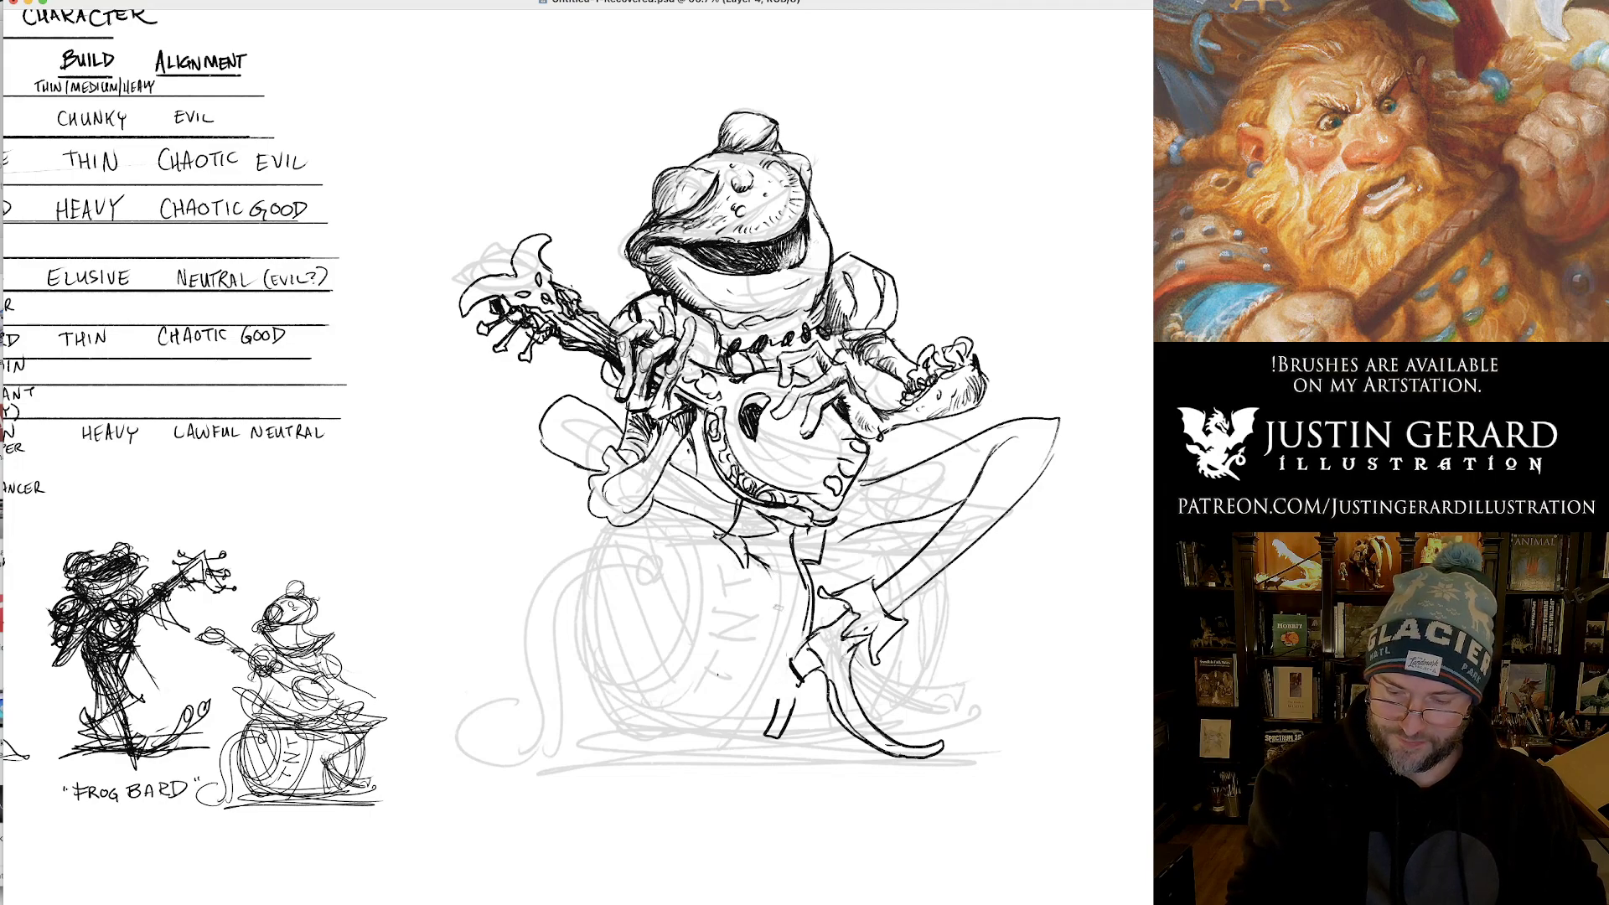
pyautogui.moveTo(767, 567)
pyautogui.mouseDown()
pyautogui.moveTo(777, 743)
pyautogui.moveTo(760, 740)
pyautogui.mouseUp()
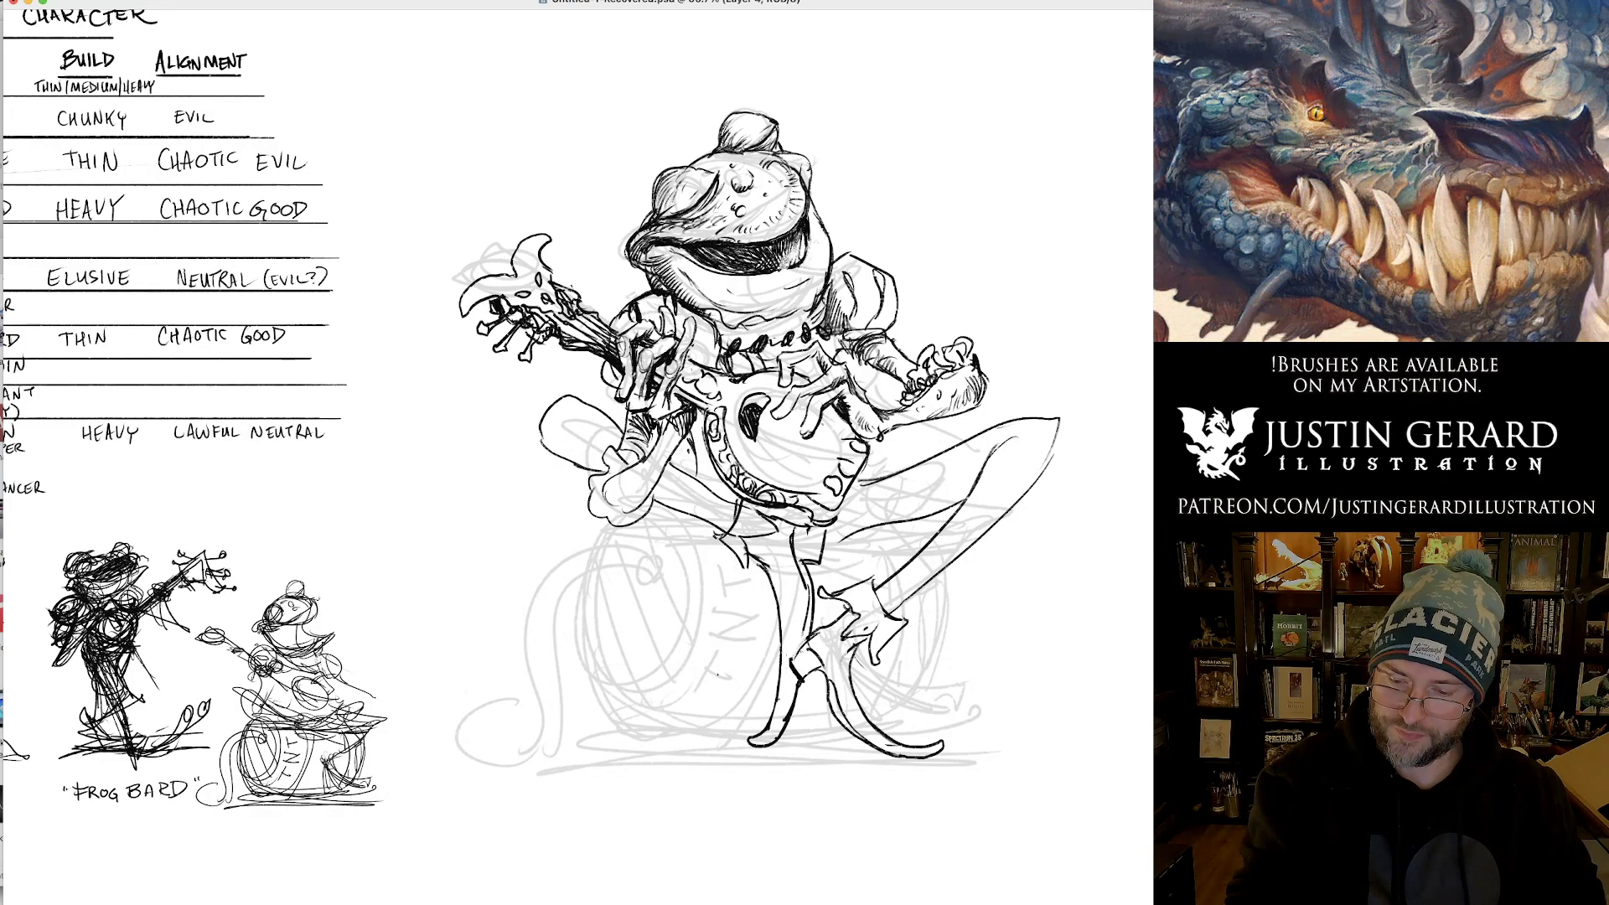
# Strengthen the underside of the far thigh and draw the garment folds where it meets the instrument.
pyautogui.moveTo(826, 545); pyautogui.dragTo(933, 510)
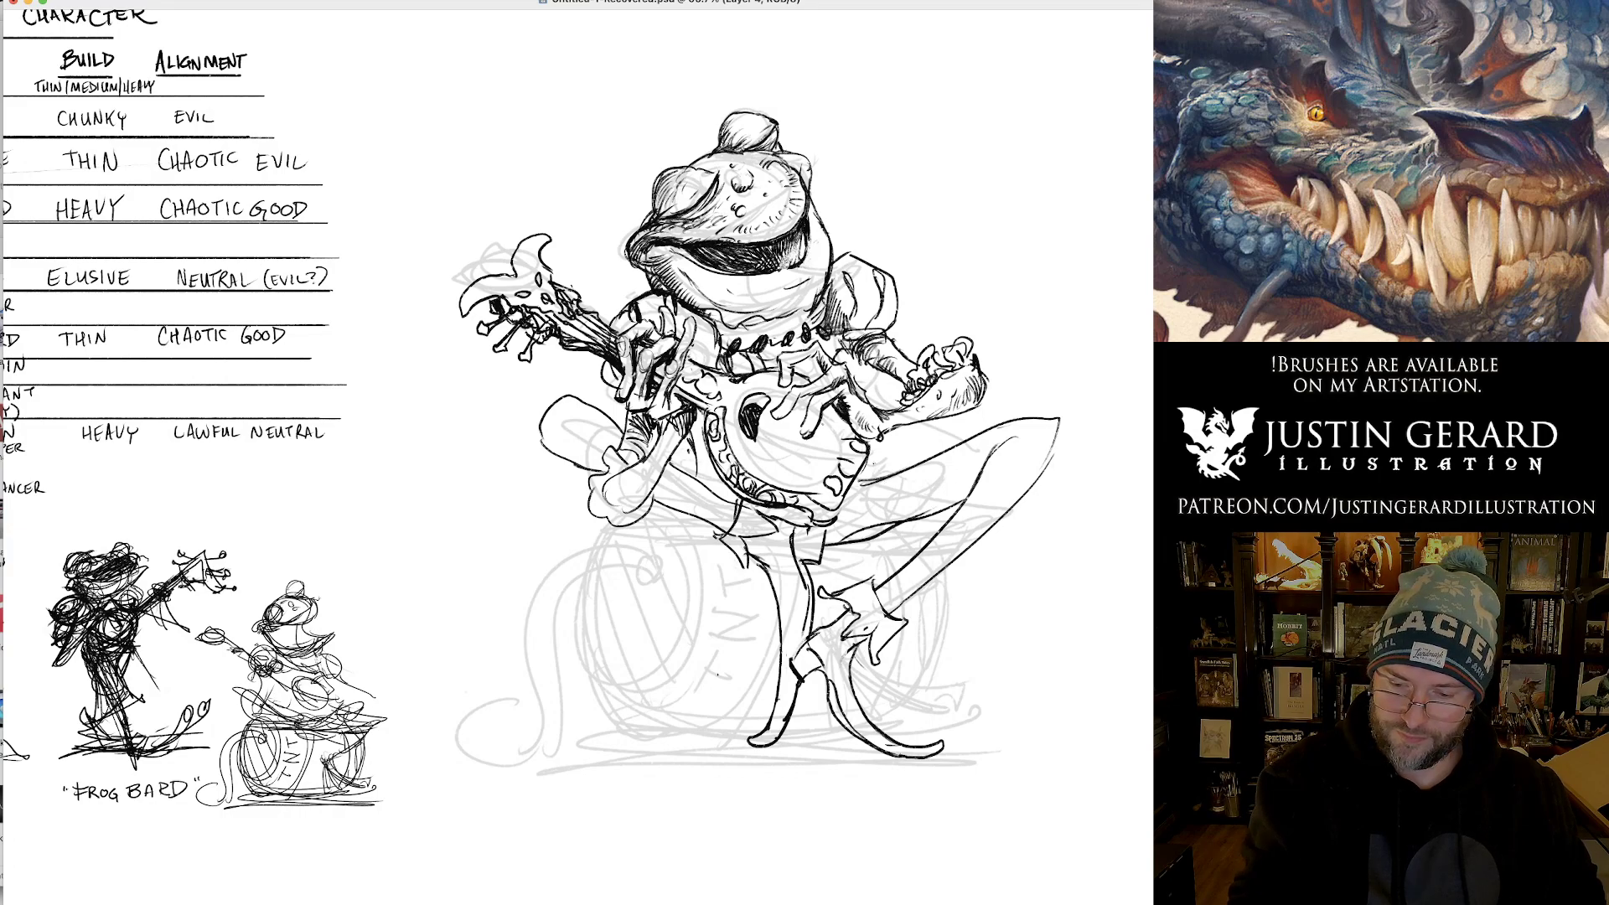
pyautogui.moveTo(868, 470)
pyautogui.mouseDown()
pyautogui.moveTo(868, 525)
pyautogui.moveTo(843, 545)
pyautogui.mouseUp()
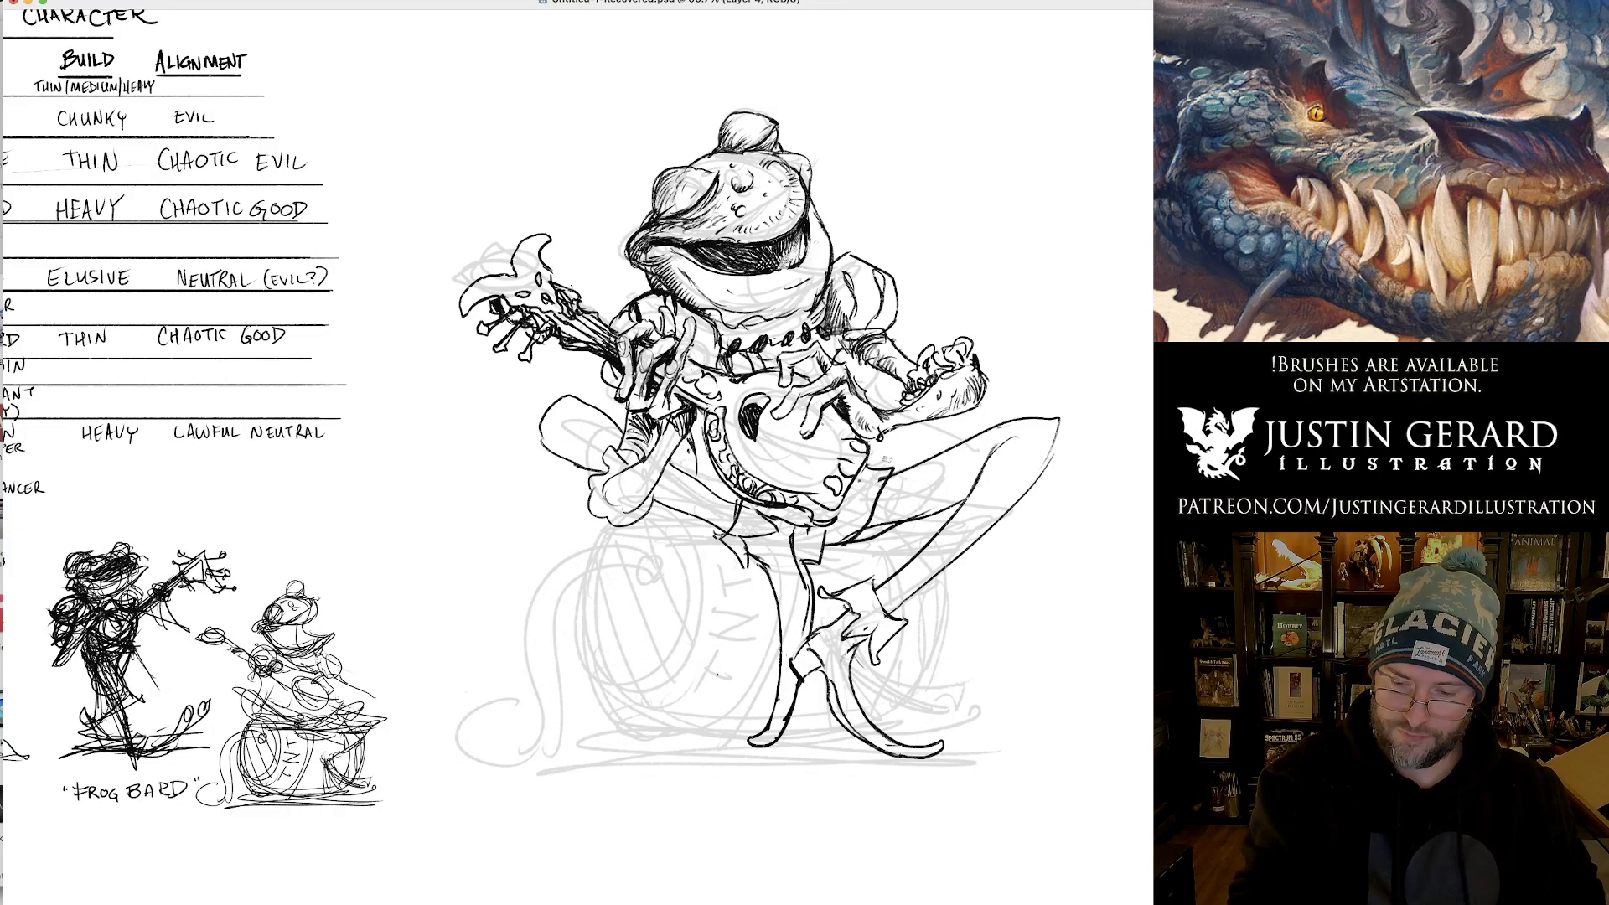
pyautogui.moveTo(870, 460); pyautogui.dragTo(910, 458)
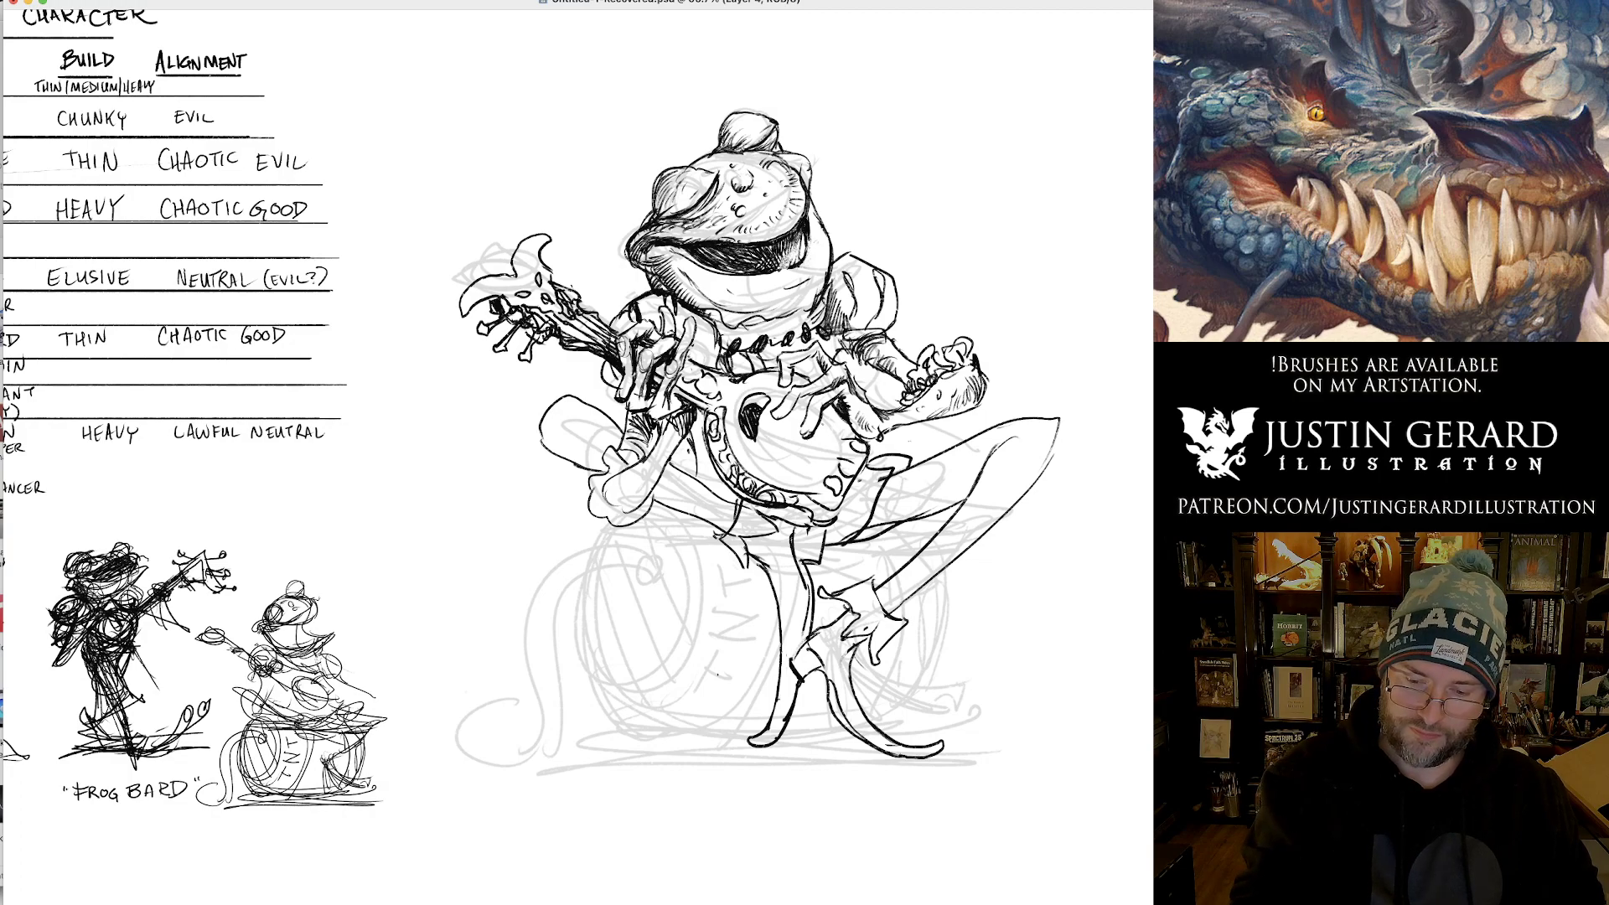
# Refine the contours of the near thigh and knee, and add fold lines to the garment at the far hip.
pyautogui.moveTo(671, 460)
pyautogui.mouseDown()
pyautogui.moveTo(726, 478)
pyautogui.moveTo(726, 501)
pyautogui.moveTo(682, 537)
pyautogui.mouseUp()
pyautogui.press('super+z')
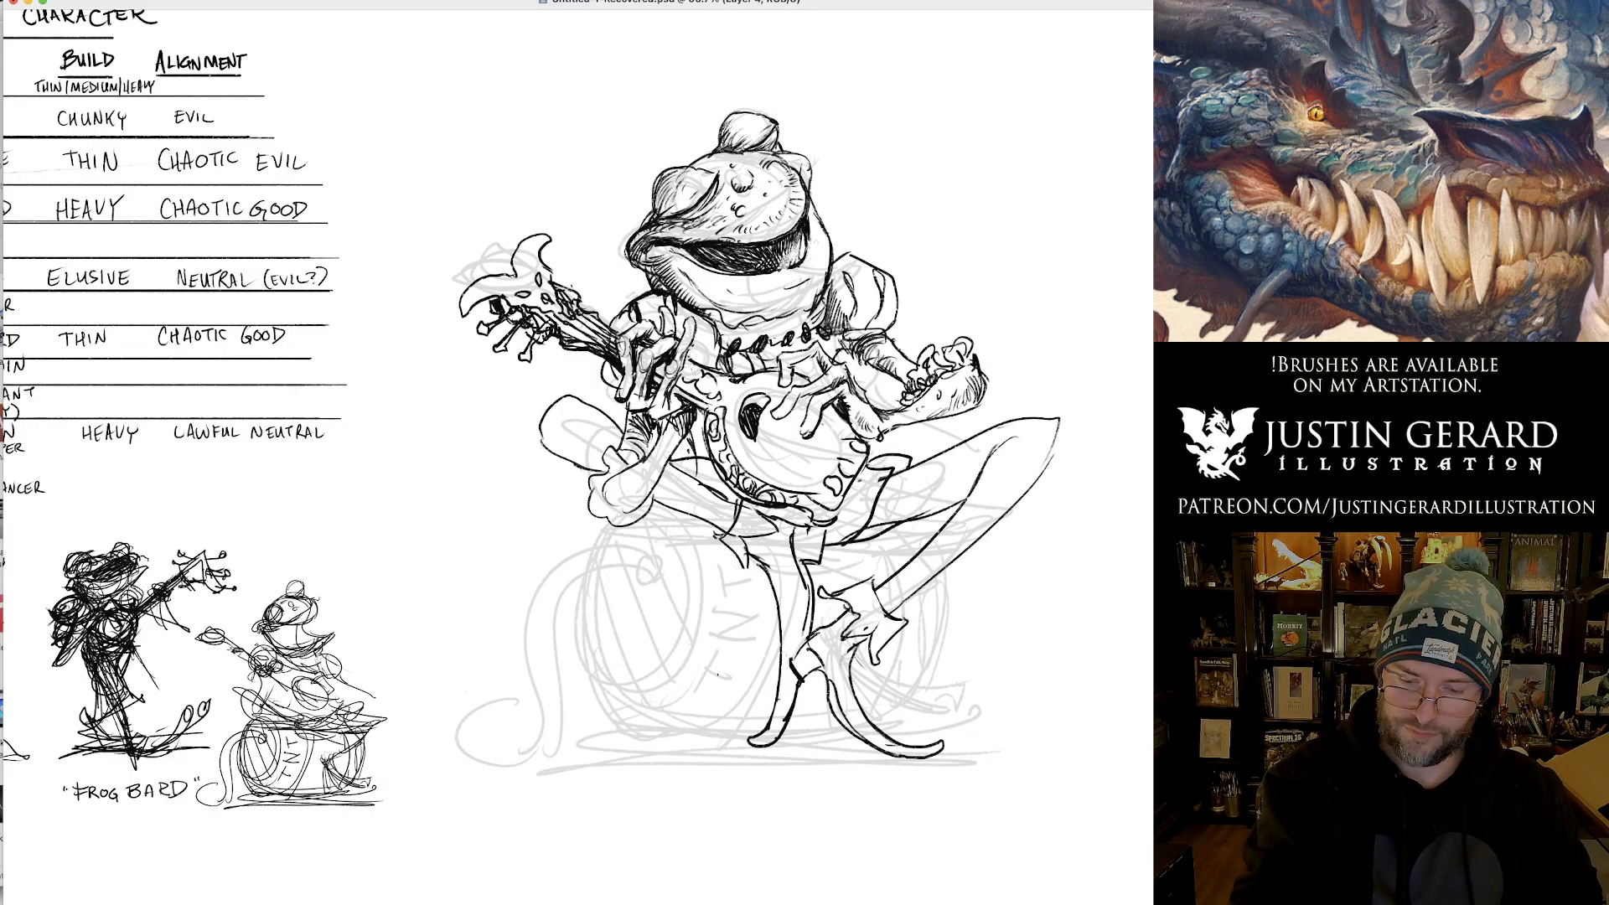
pyautogui.moveTo(560, 459); pyautogui.dragTo(588, 491)
pyautogui.press('super+z')
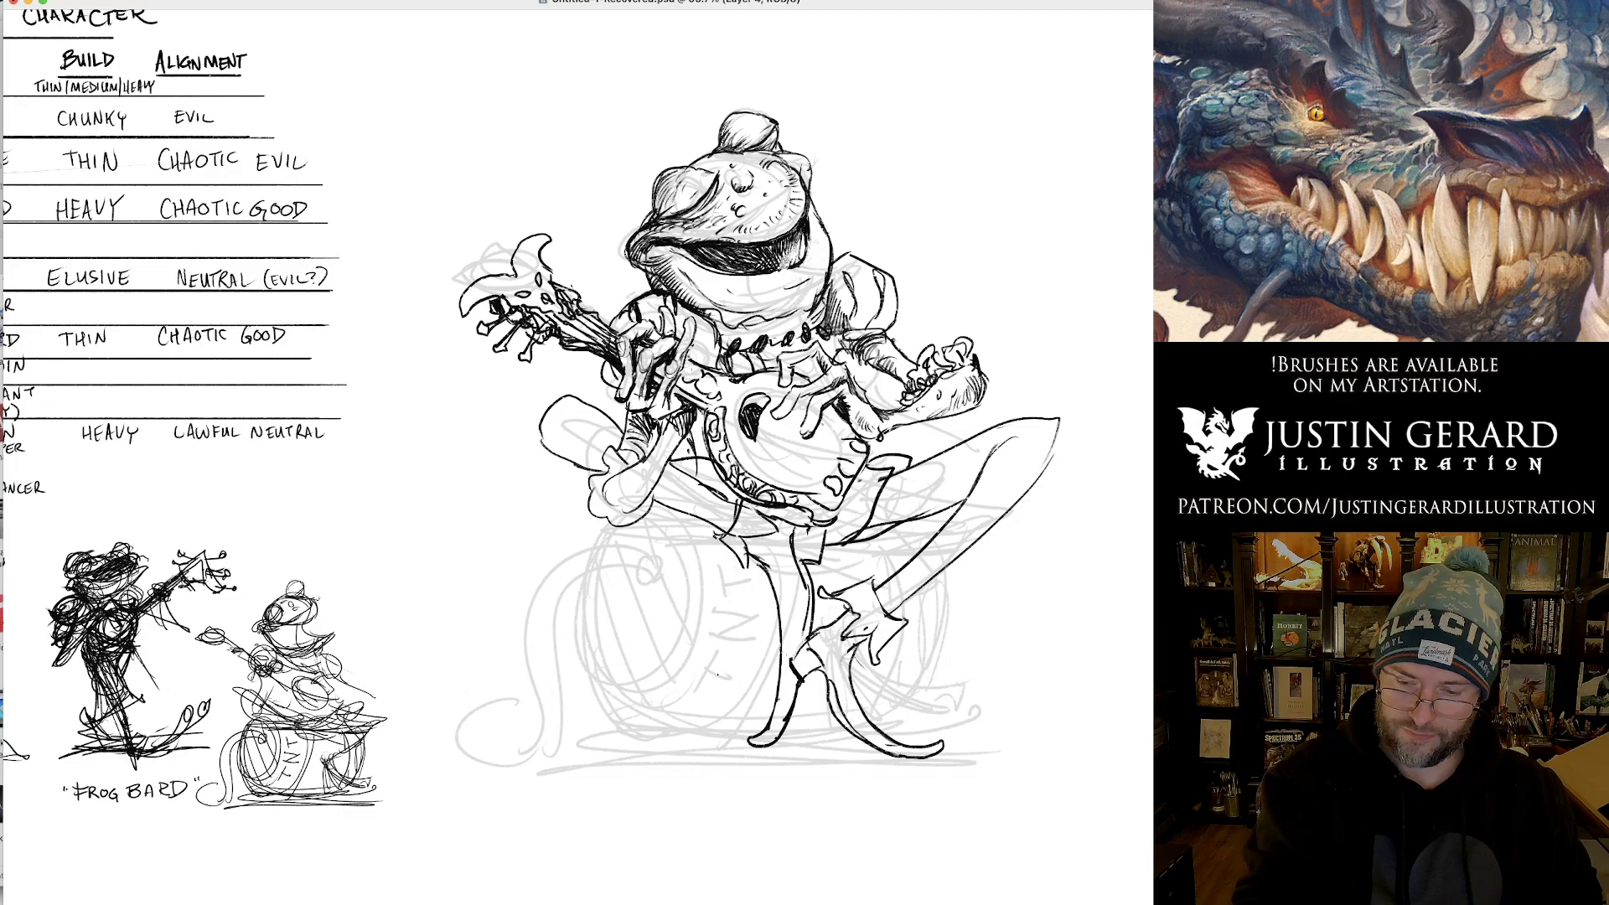
pyautogui.moveTo(619, 435); pyautogui.dragTo(560, 412)
pyautogui.moveTo(672, 471); pyautogui.dragTo(693, 481)
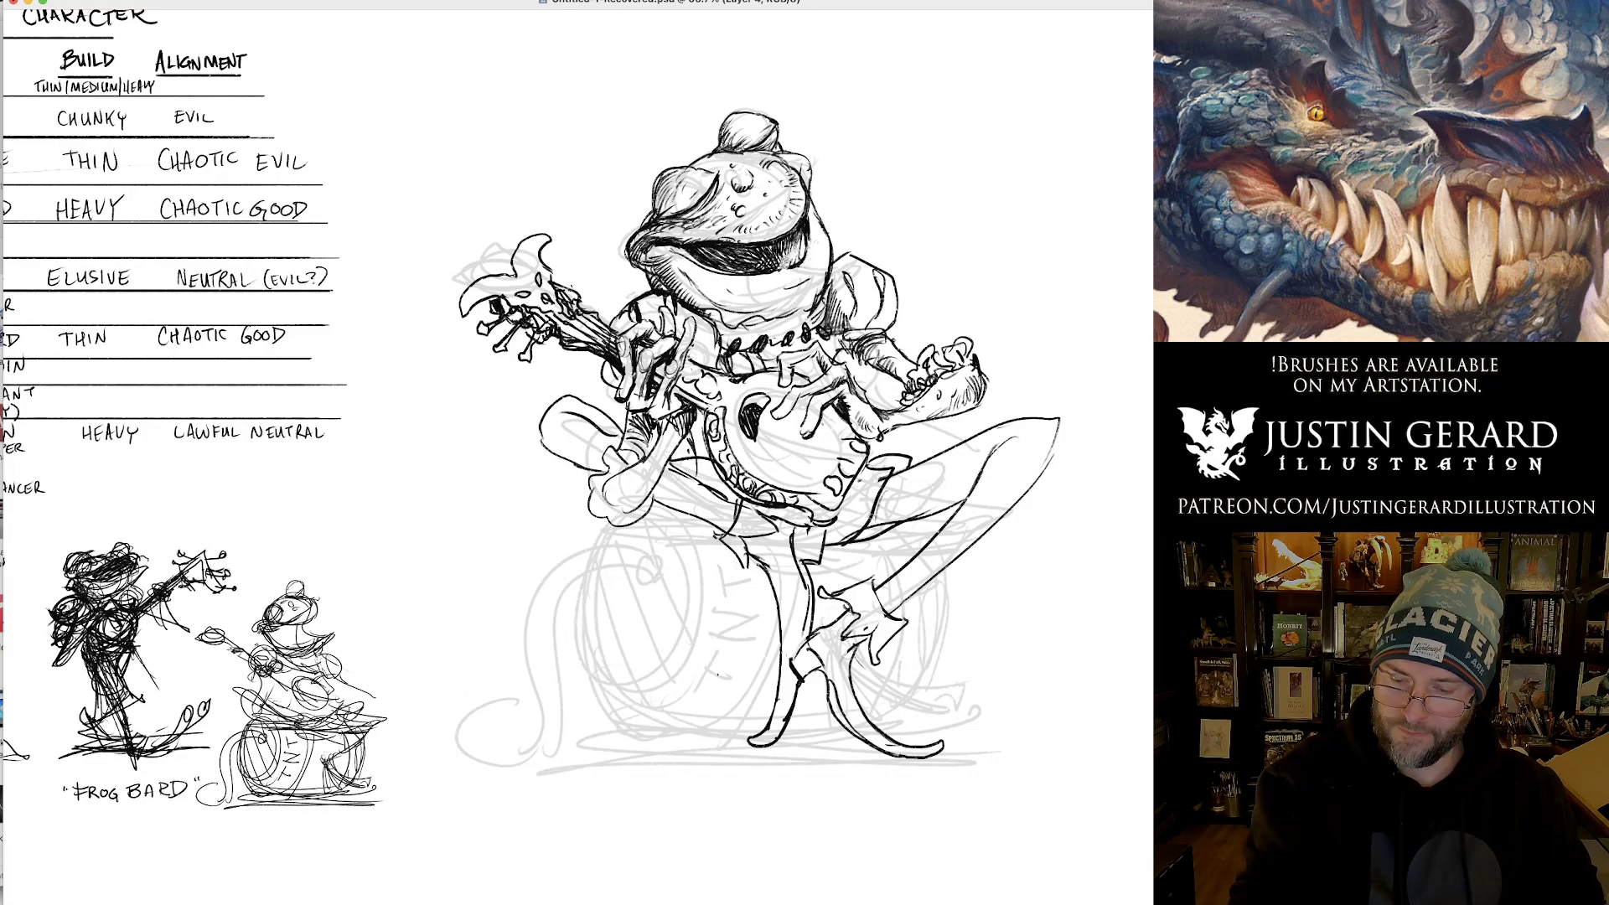
pyautogui.moveTo(885, 513)
pyautogui.mouseDown()
pyautogui.moveTo(847, 538)
pyautogui.moveTo(894, 464)
pyautogui.moveTo(869, 498)
pyautogui.mouseUp()
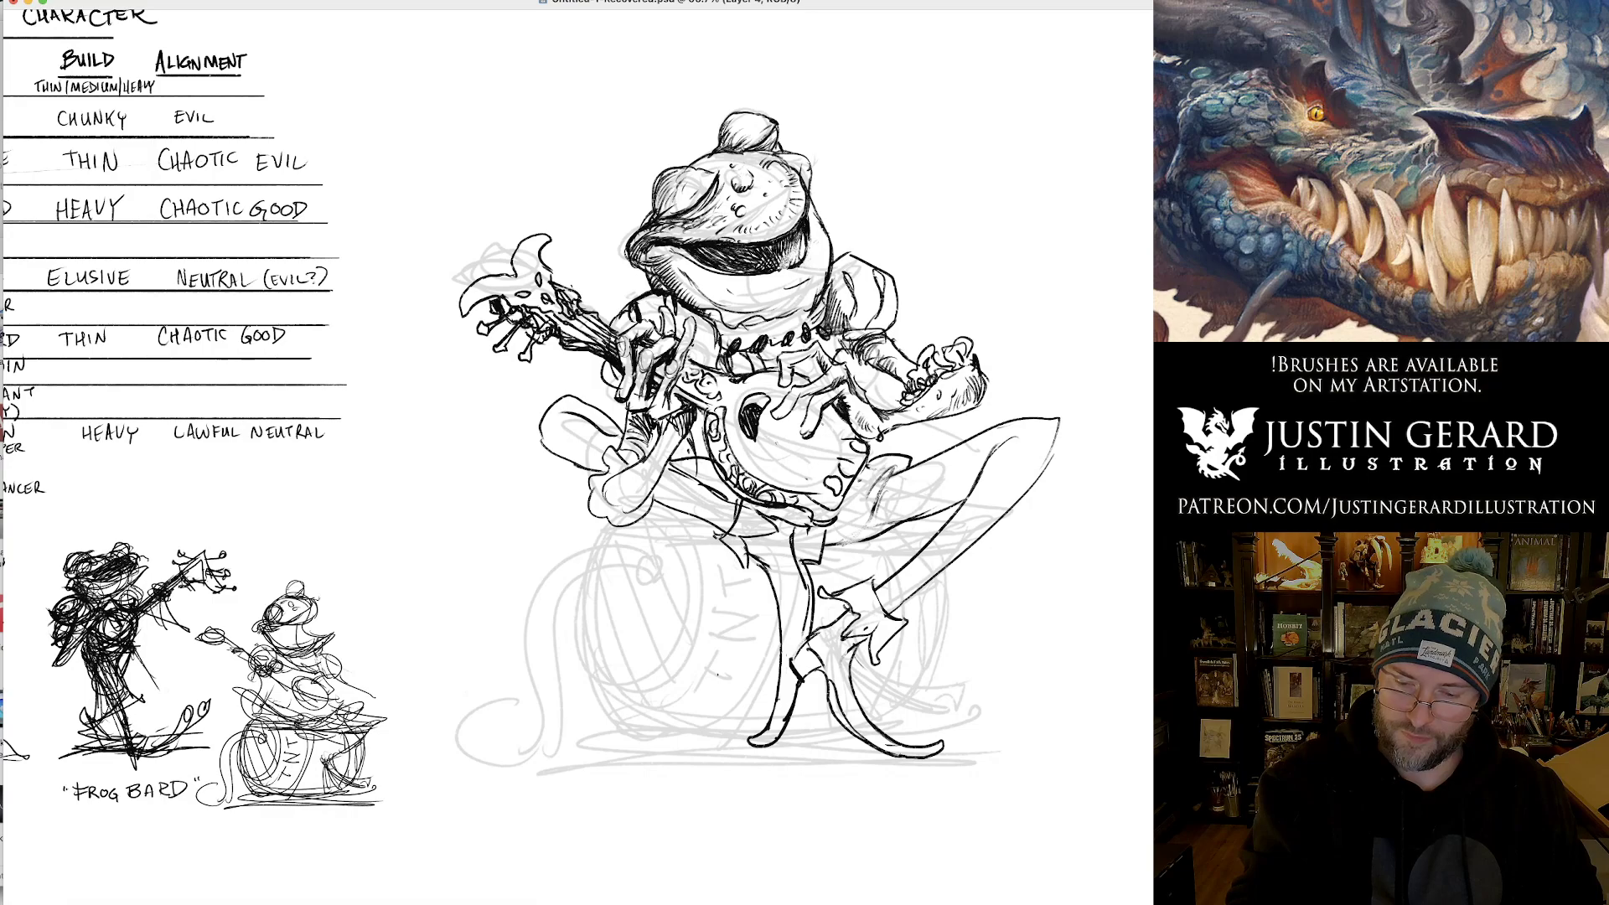
# Fill the instrument's front between the sound hole and the squared end with flowing ornamental line work.
pyautogui.moveTo(775, 436)
pyautogui.mouseDown()
pyautogui.moveTo(767, 485)
pyautogui.moveTo(815, 485)
pyautogui.moveTo(763, 436)
pyautogui.moveTo(793, 434)
pyautogui.mouseUp()
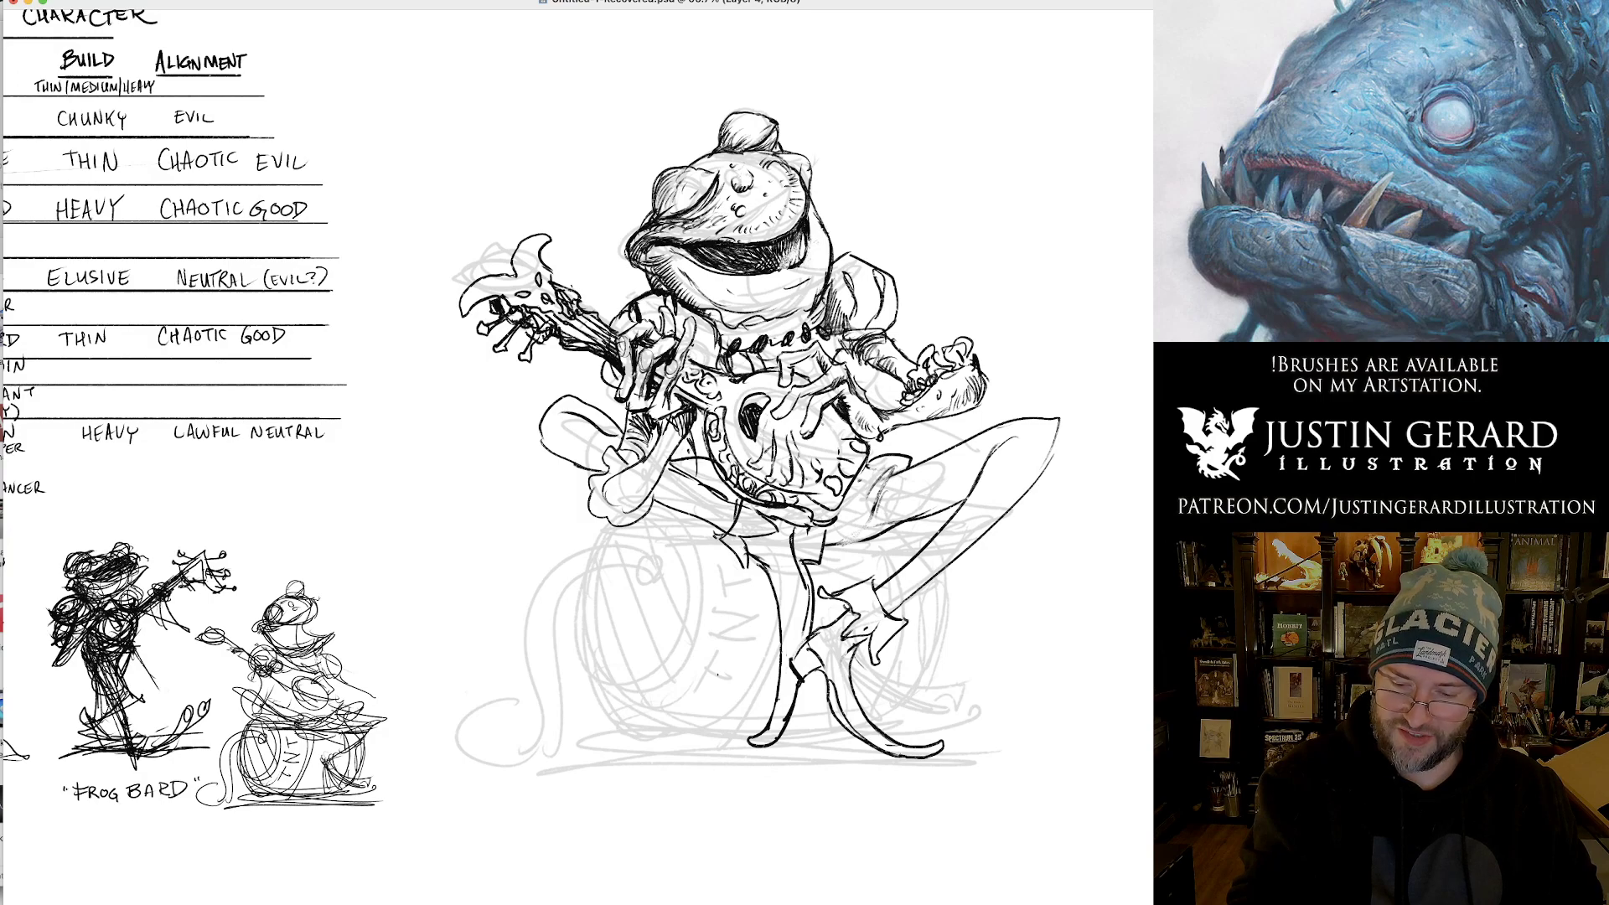
pyautogui.moveTo(797, 489); pyautogui.dragTo(817, 465)
pyautogui.moveTo(805, 466)
pyautogui.mouseDown()
pyautogui.moveTo(810, 451)
pyautogui.moveTo(756, 444)
pyautogui.moveTo(814, 466)
pyautogui.moveTo(828, 433)
pyautogui.mouseUp()
pyautogui.moveTo(829, 409); pyautogui.dragTo(816, 447)
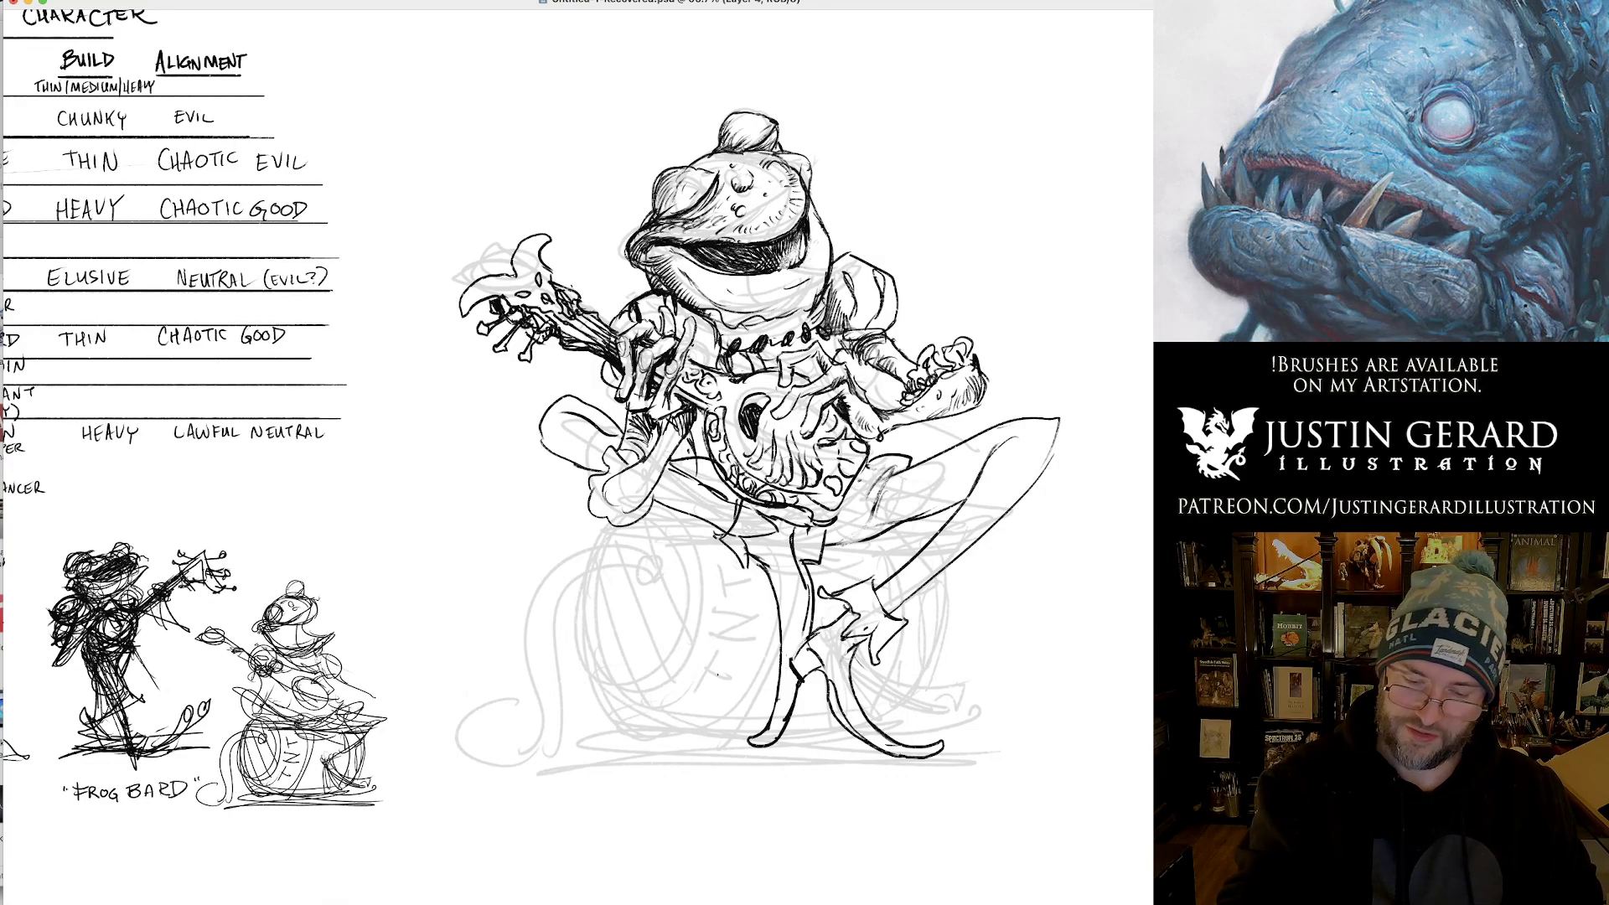
# Draw the strings running from the instrument's neck across the sound hole, and touch up the ornament near its squared end.
pyautogui.moveTo(681, 378)
pyautogui.mouseDown()
pyautogui.moveTo(777, 414)
pyautogui.moveTo(843, 469)
pyautogui.mouseUp()
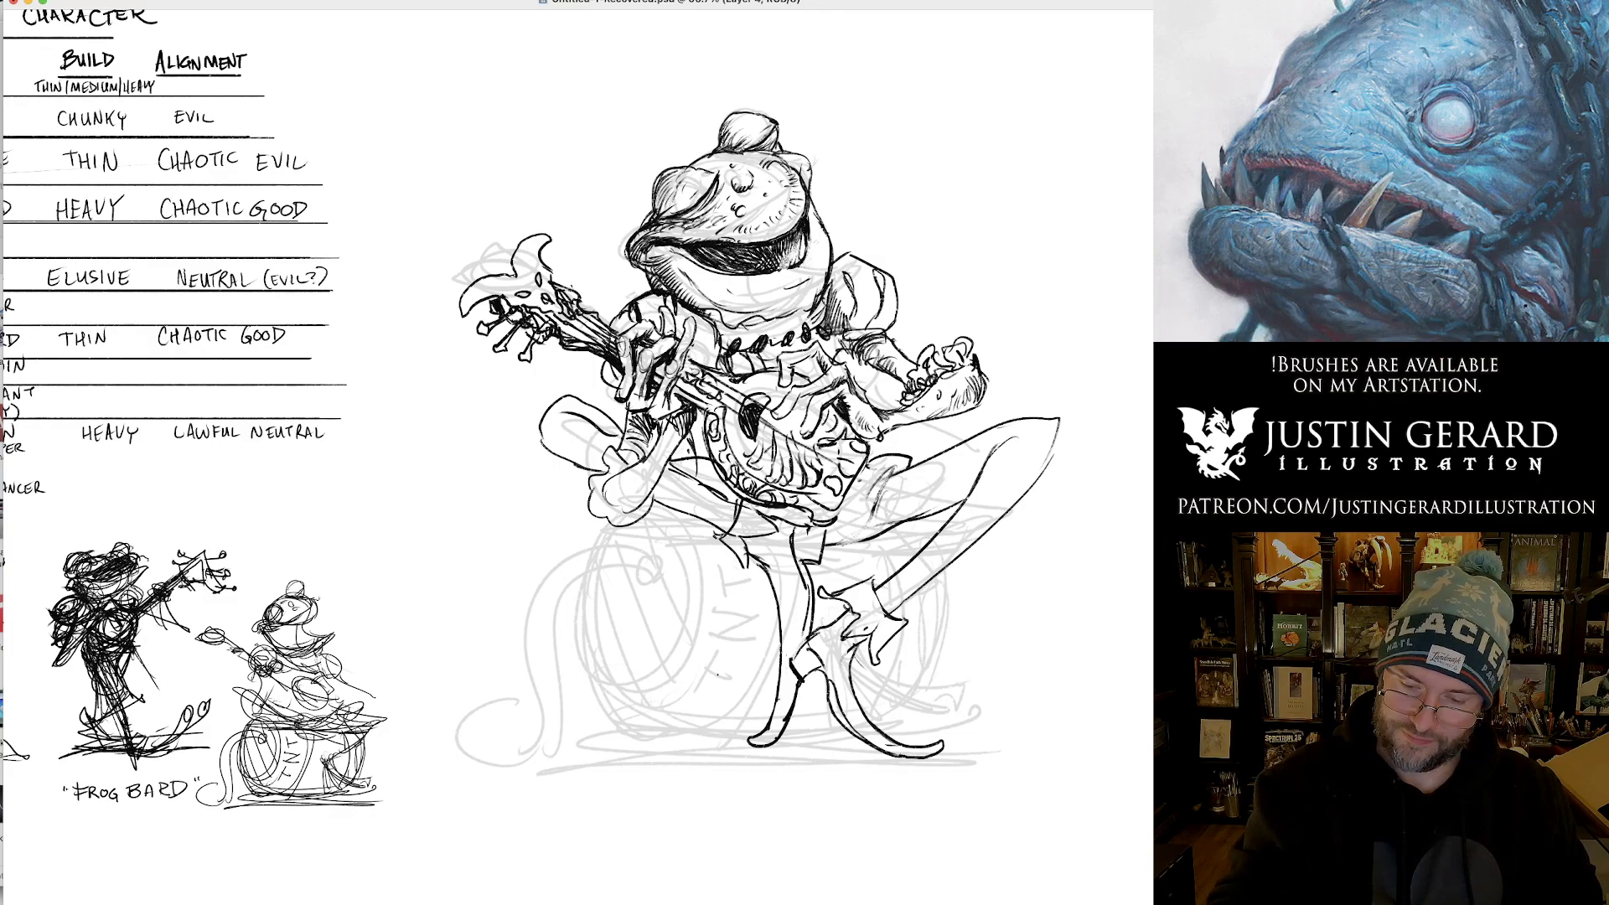
pyautogui.moveTo(807, 413); pyautogui.dragTo(768, 436)
pyautogui.moveTo(859, 446); pyautogui.dragTo(833, 473)
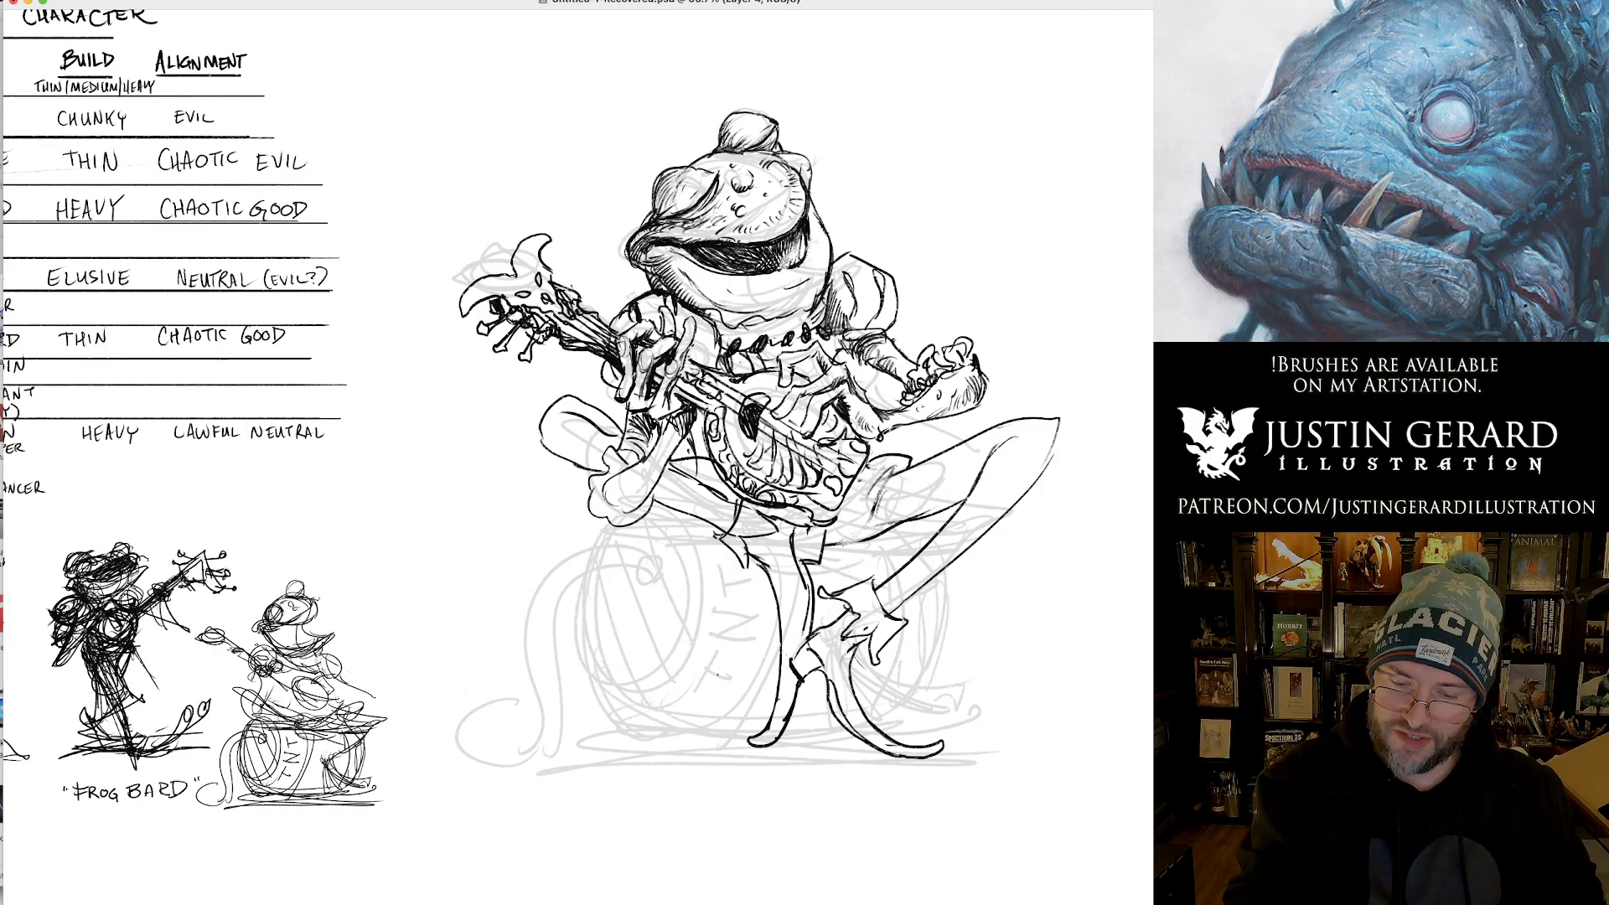
# Darken the row of folds in the frog's ruffled collar with short slanted strokes.
pyautogui.moveTo(765, 346)
pyautogui.mouseDown()
pyautogui.moveTo(772, 371)
pyautogui.moveTo(781, 358)
pyautogui.mouseUp()
pyautogui.moveTo(777, 345); pyautogui.dragTo(788, 355)
pyautogui.moveTo(789, 343); pyautogui.dragTo(798, 351)
pyautogui.moveTo(801, 343); pyautogui.dragTo(809, 349)
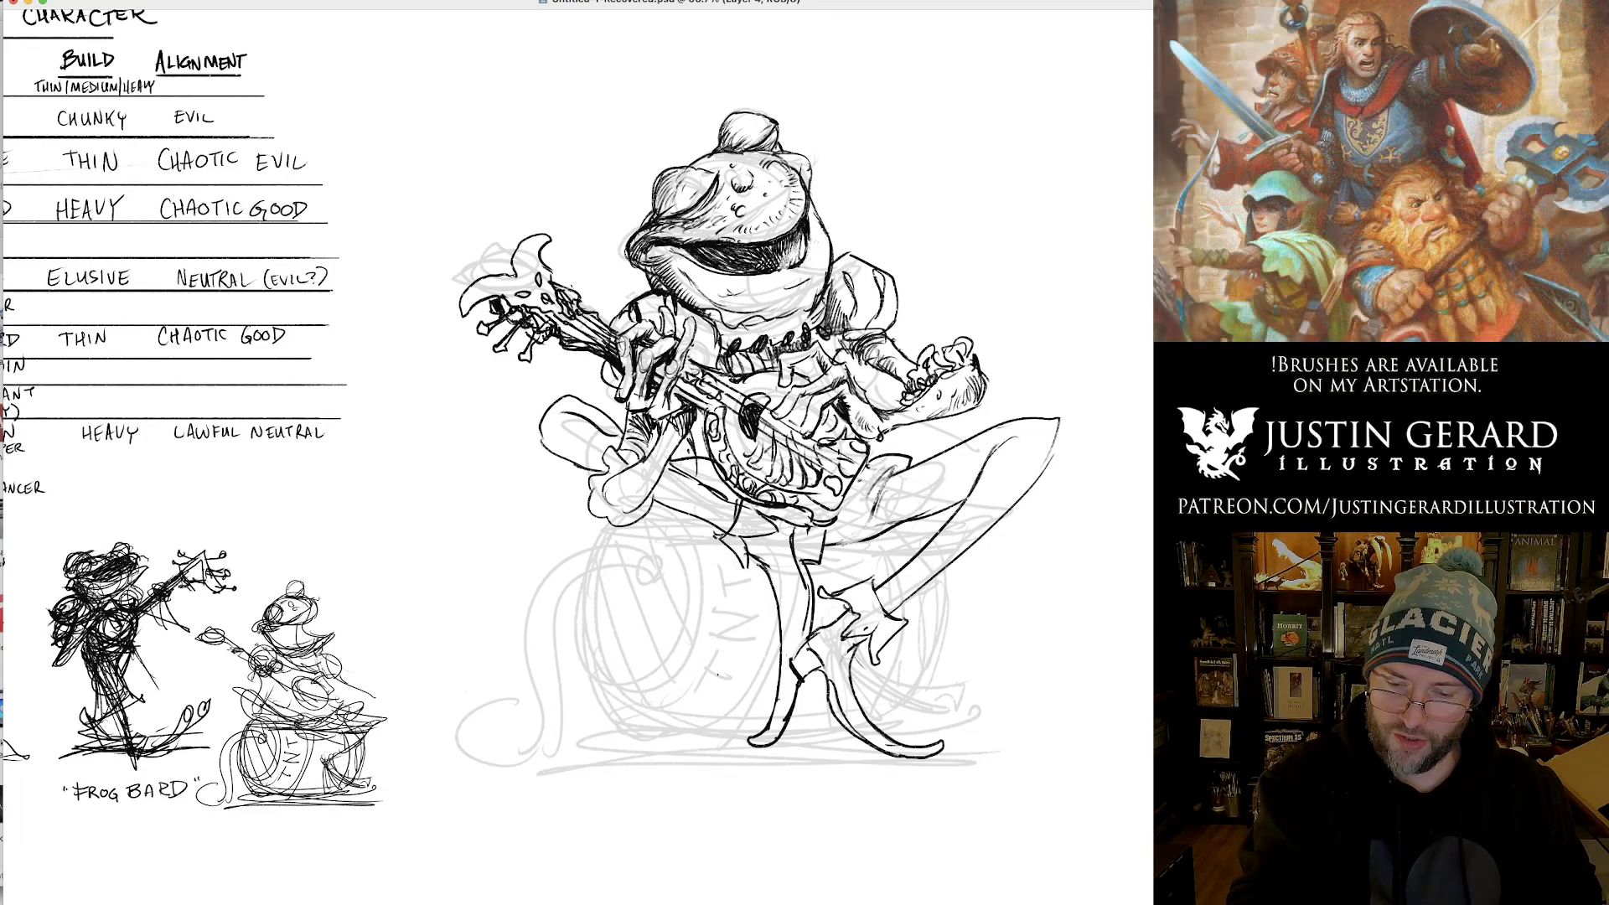
# Shade the underside of the frog's chin and throat with curved hatching above the collar.
pyautogui.moveTo(736, 297); pyautogui.dragTo(752, 288)
pyautogui.moveTo(750, 294); pyautogui.dragTo(792, 277)
pyautogui.moveTo(779, 294); pyautogui.dragTo(807, 271)
pyautogui.moveTo(798, 286); pyautogui.dragTo(824, 253)
pyautogui.moveTo(819, 268); pyautogui.dragTo(827, 245)
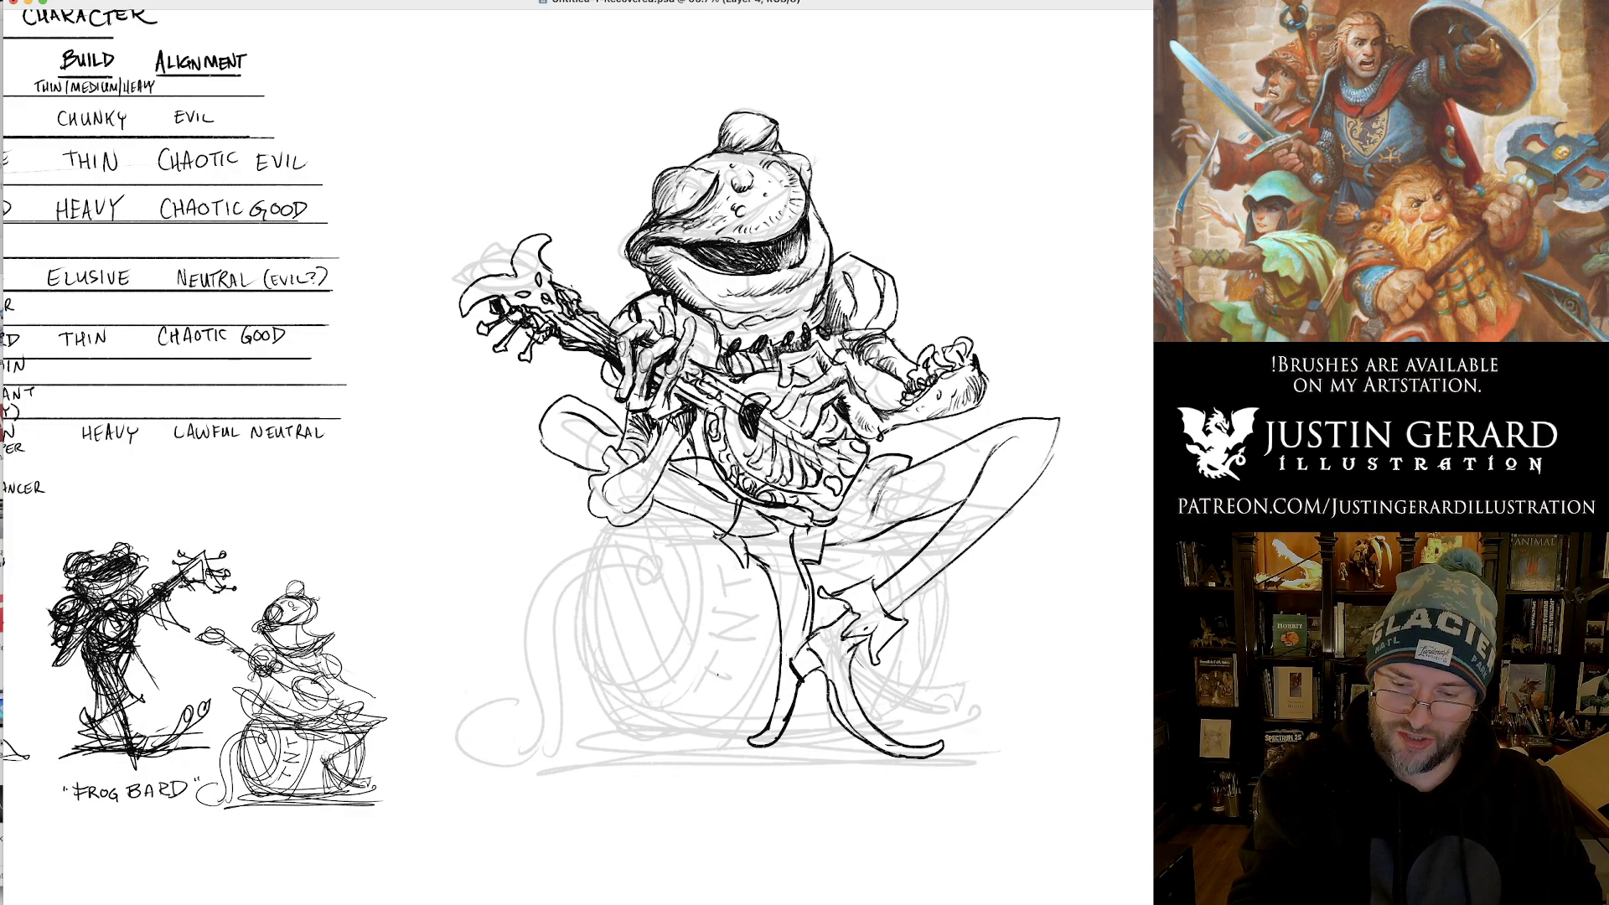
pyautogui.moveTo(765, 308)
pyautogui.mouseDown()
pyautogui.moveTo(823, 270)
pyautogui.moveTo(816, 299)
pyautogui.mouseUp()
pyautogui.moveTo(808, 311); pyautogui.dragTo(819, 298)
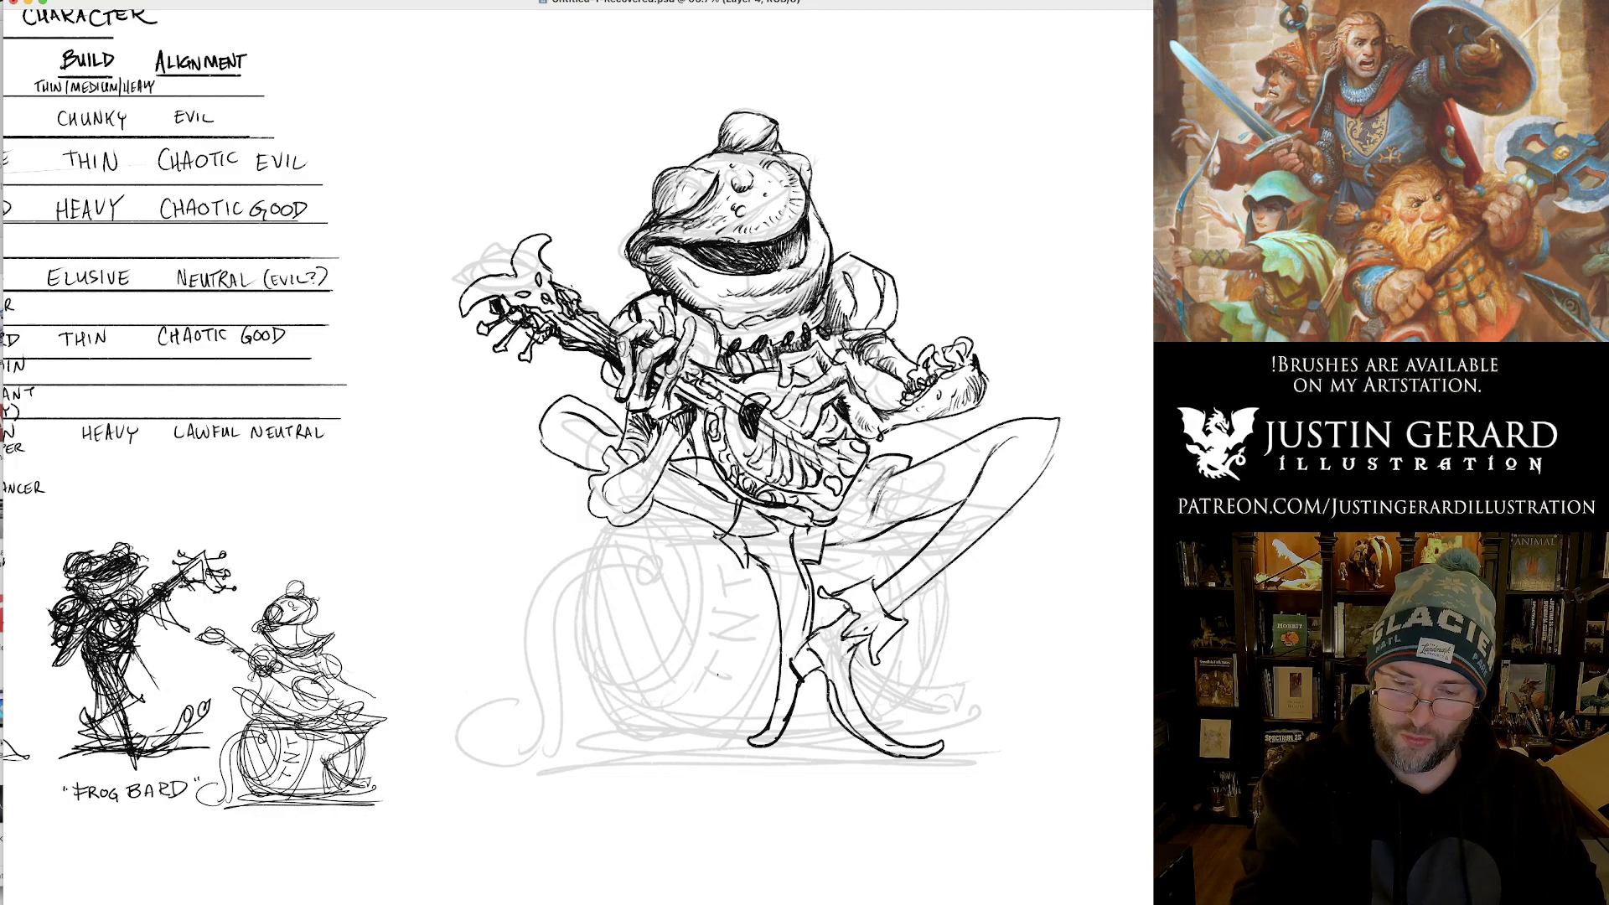
pyautogui.moveTo(689, 282); pyautogui.dragTo(742, 307)
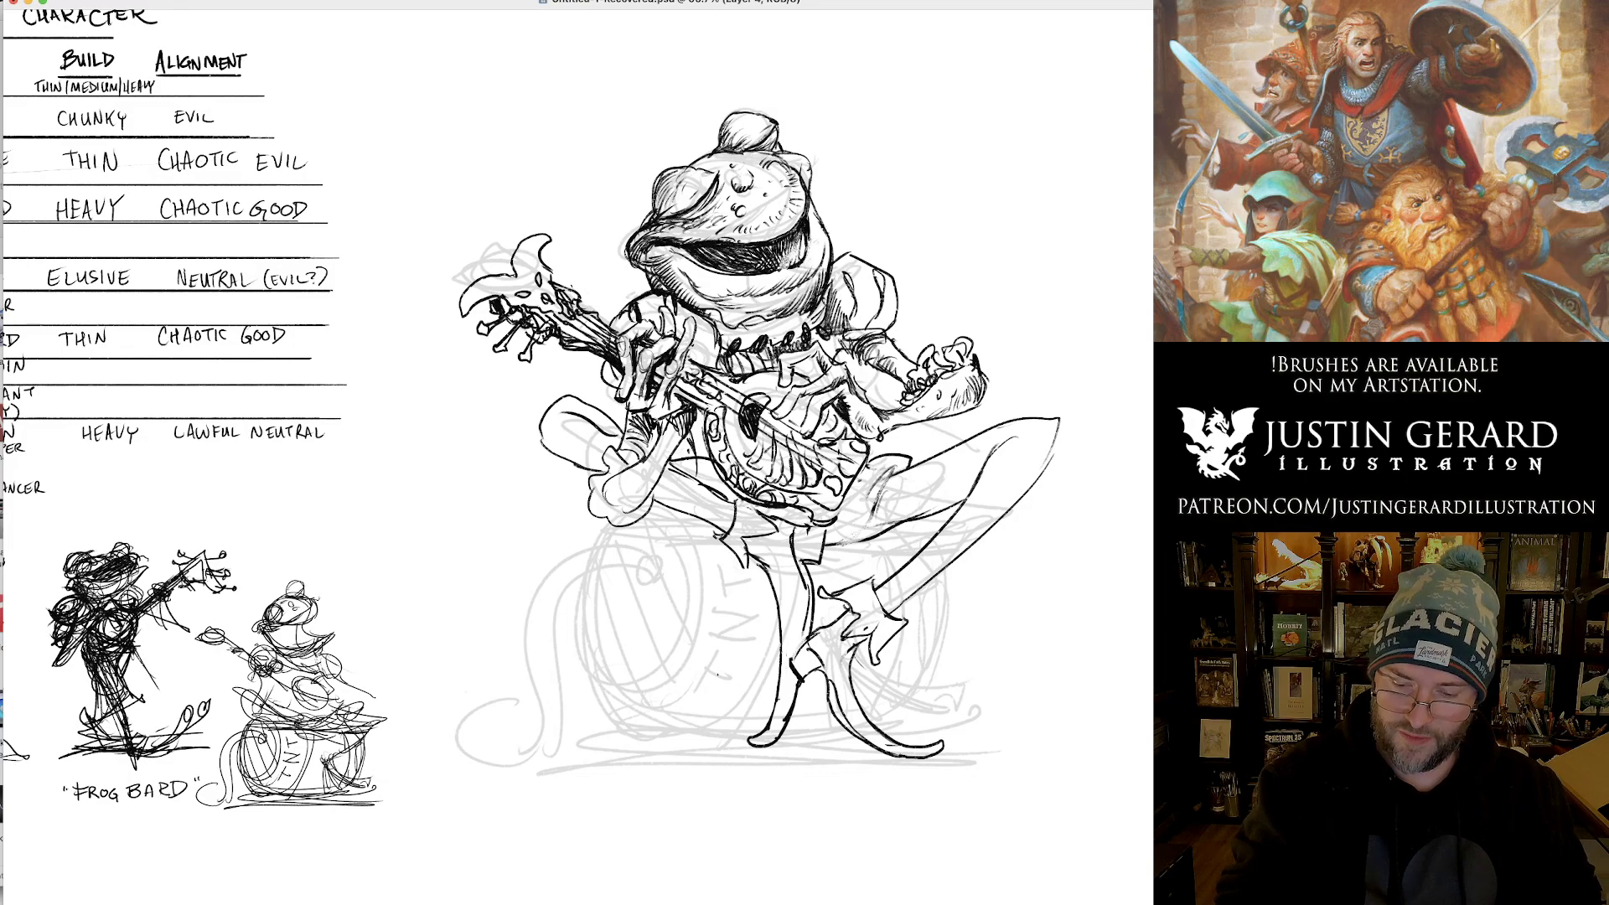
# Draw the pointed garment flaps hanging below the instrument and reinforce the folds along the adjoining thigh.
pyautogui.moveTo(735, 505); pyautogui.dragTo(718, 538)
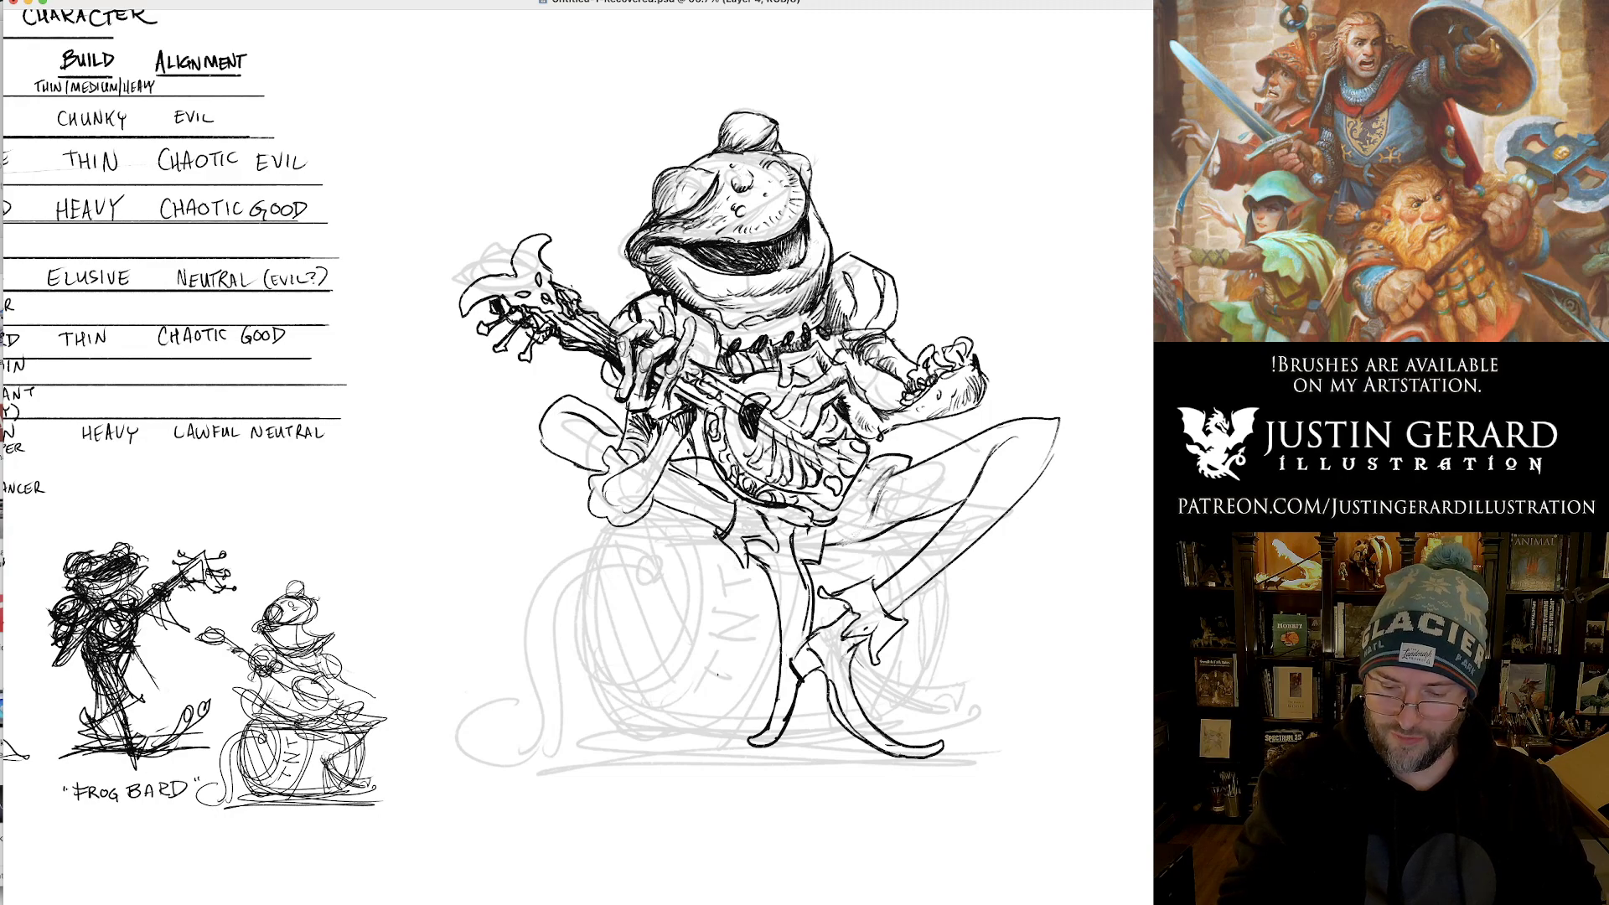
pyautogui.moveTo(736, 549); pyautogui.dragTo(747, 580)
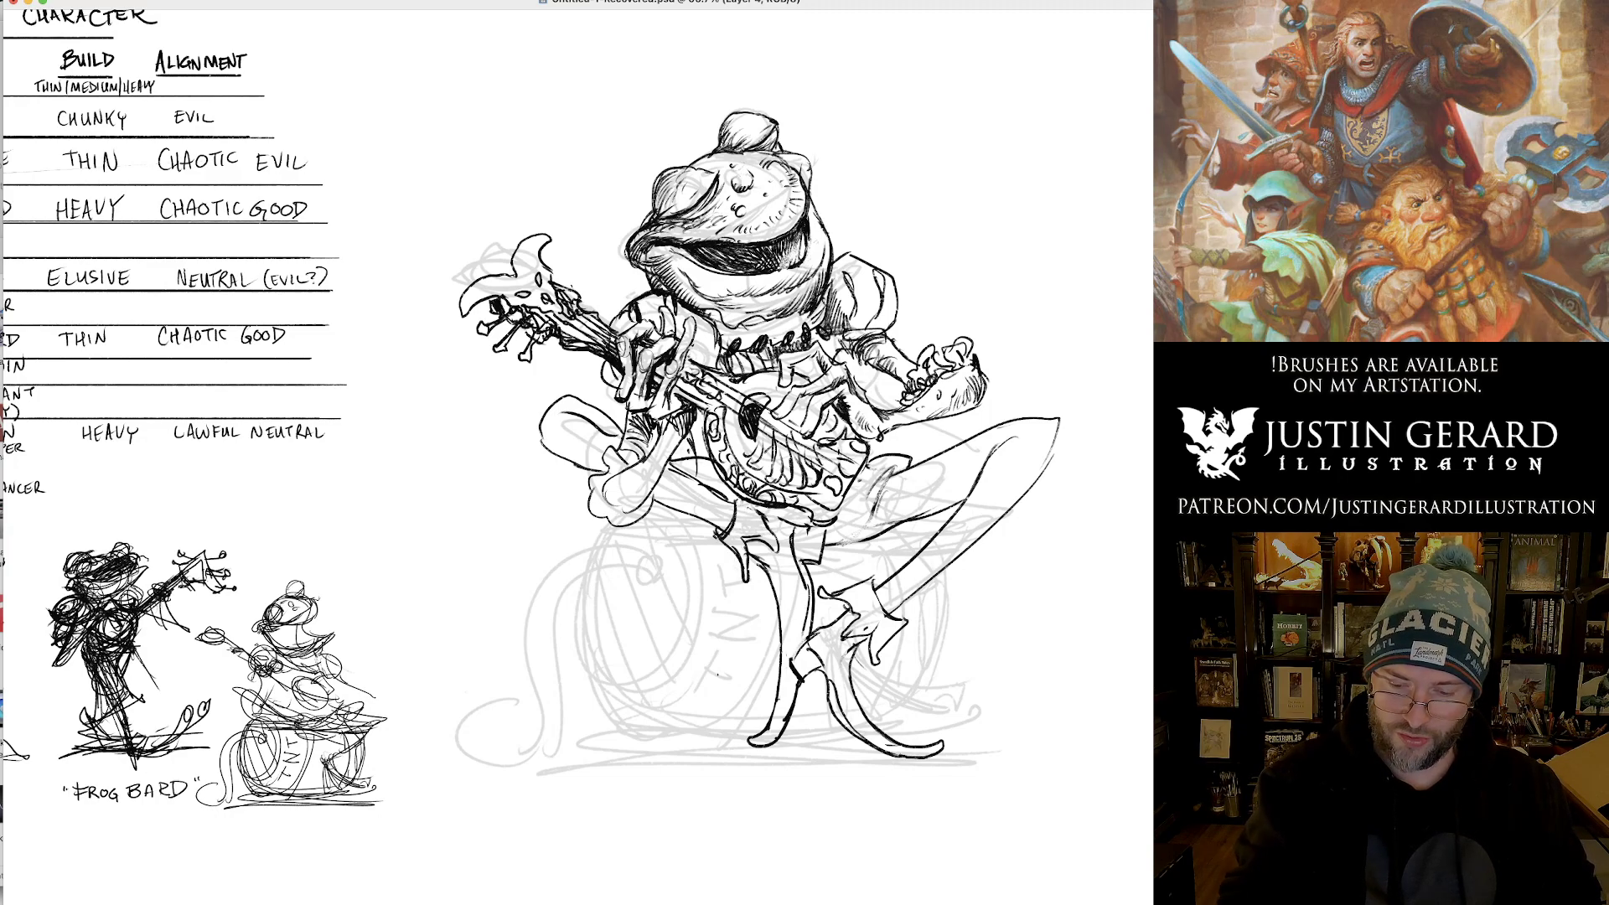
pyautogui.moveTo(656, 501)
pyautogui.mouseDown()
pyautogui.moveTo(709, 521)
pyautogui.moveTo(713, 496)
pyautogui.mouseUp()
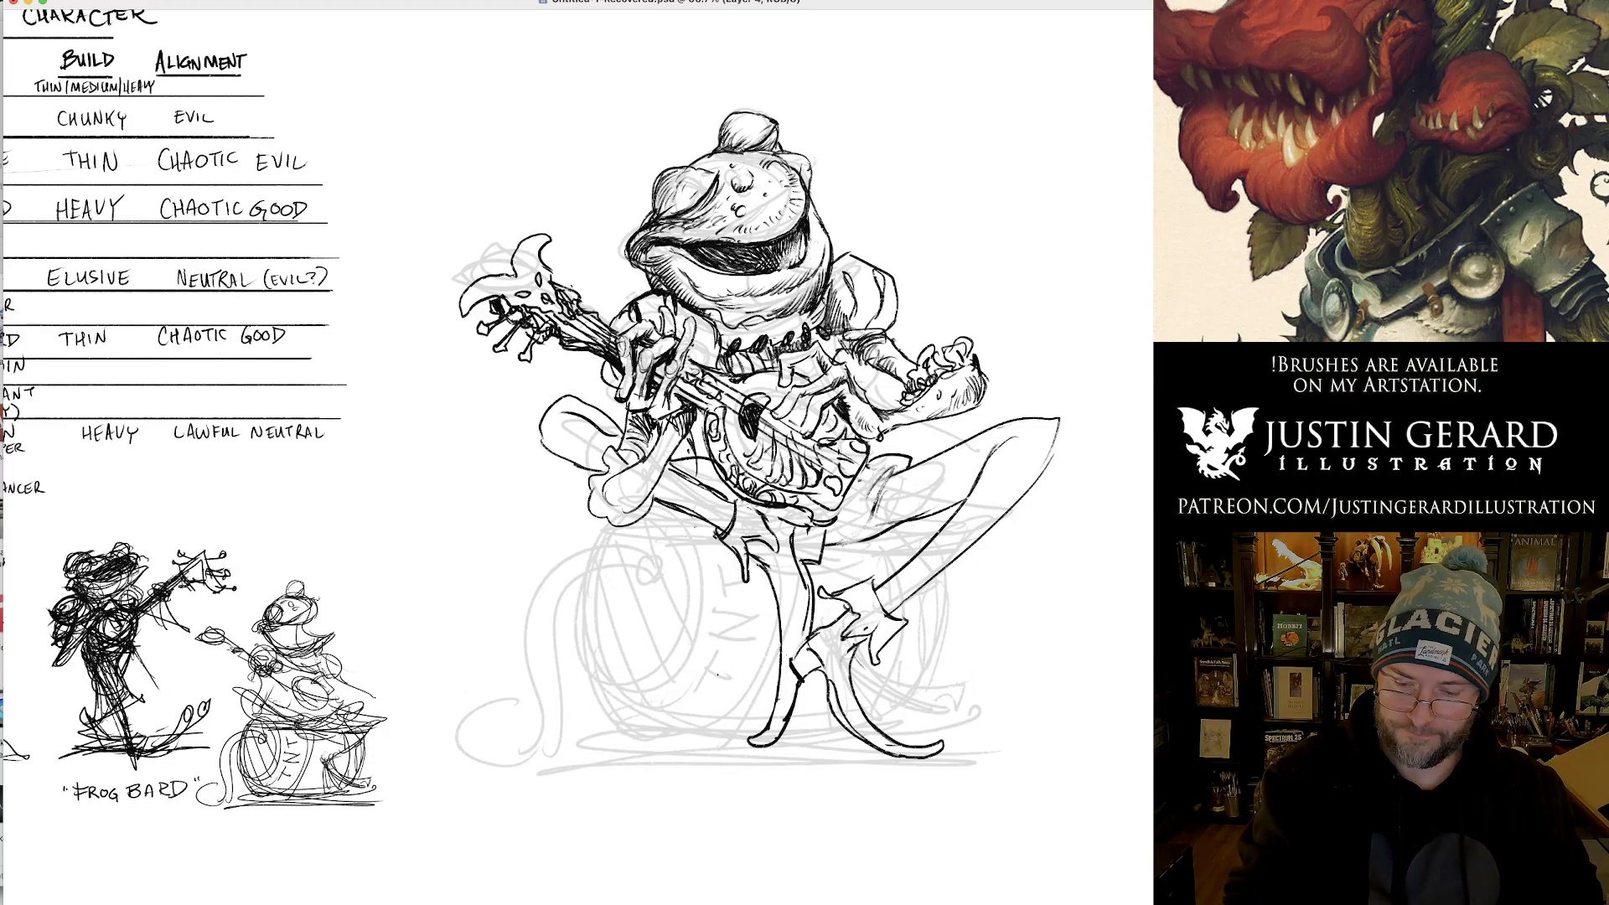
# Outline the barrel beneath the frog with an elliptical front end, a curved far end, and upper and lower side edges.
pyautogui.moveTo(621, 559)
pyautogui.mouseDown()
pyautogui.moveTo(597, 637)
pyautogui.moveTo(620, 742)
pyautogui.mouseUp()
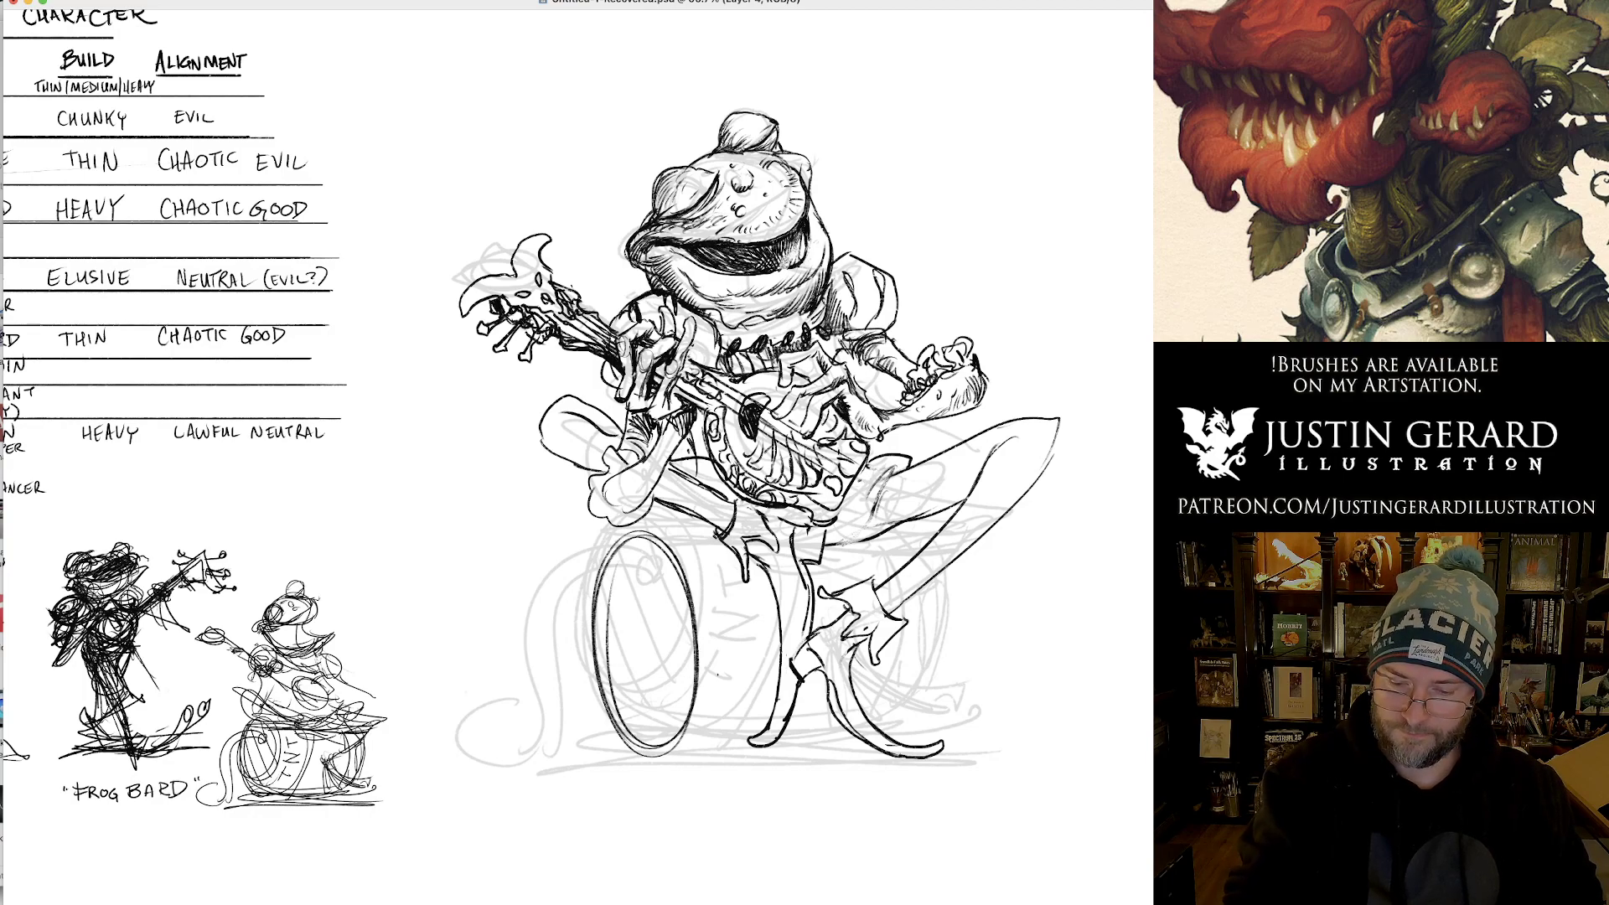
pyautogui.moveTo(633, 534); pyautogui.dragTo(702, 512)
pyautogui.moveTo(888, 530)
pyautogui.mouseDown()
pyautogui.moveTo(922, 549)
pyautogui.moveTo(929, 652)
pyautogui.moveTo(897, 735)
pyautogui.mouseUp()
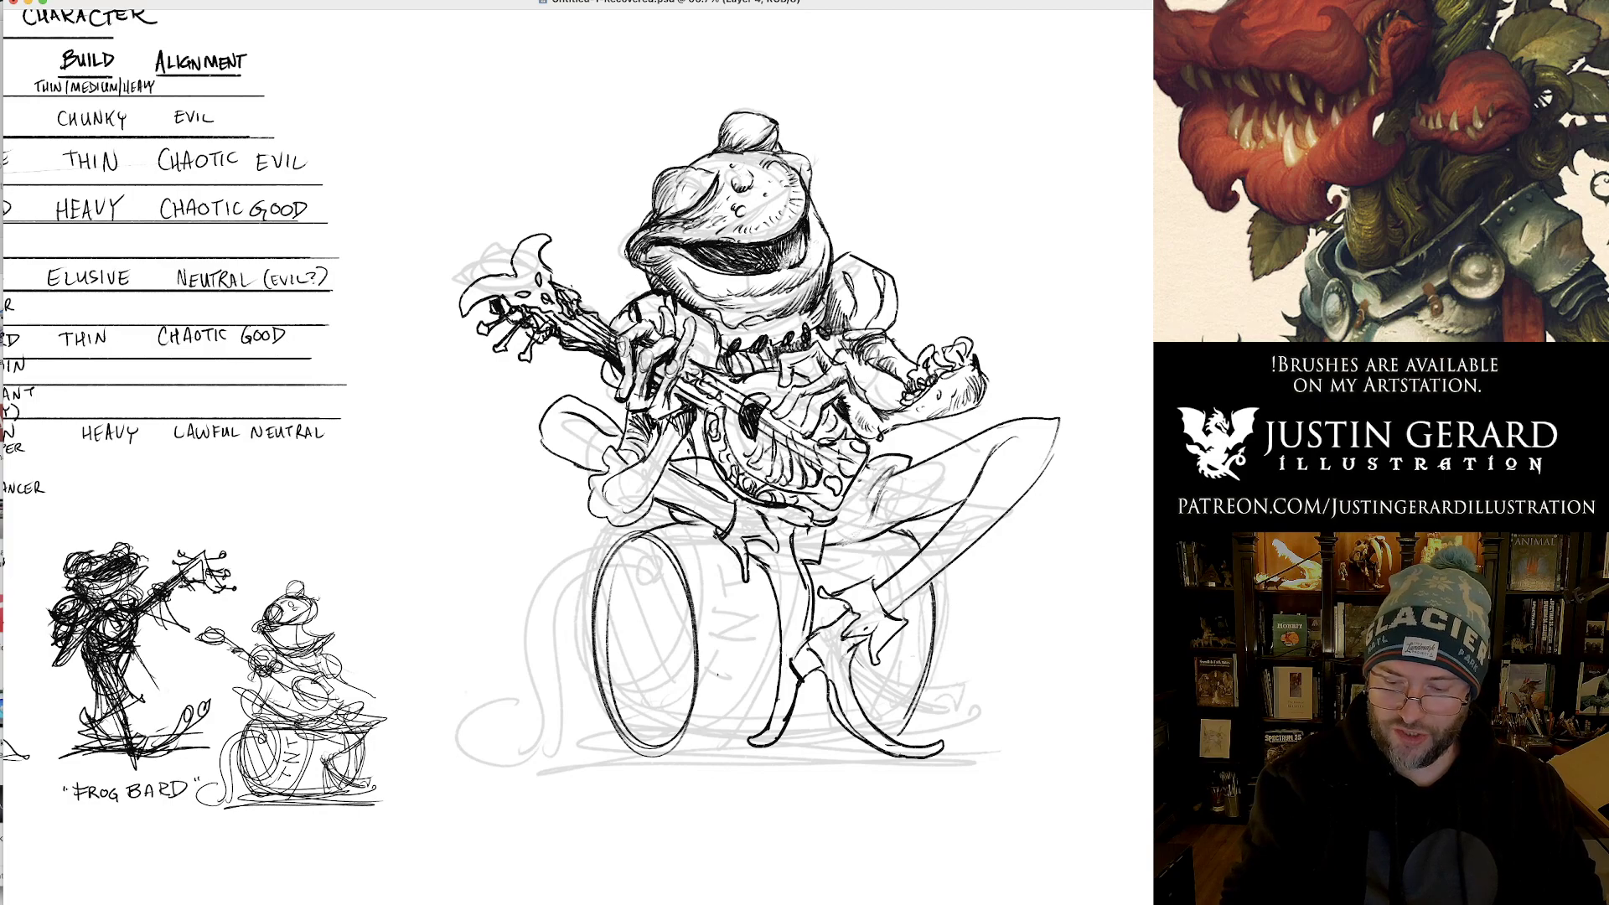
pyautogui.moveTo(641, 756); pyautogui.dragTo(870, 767)
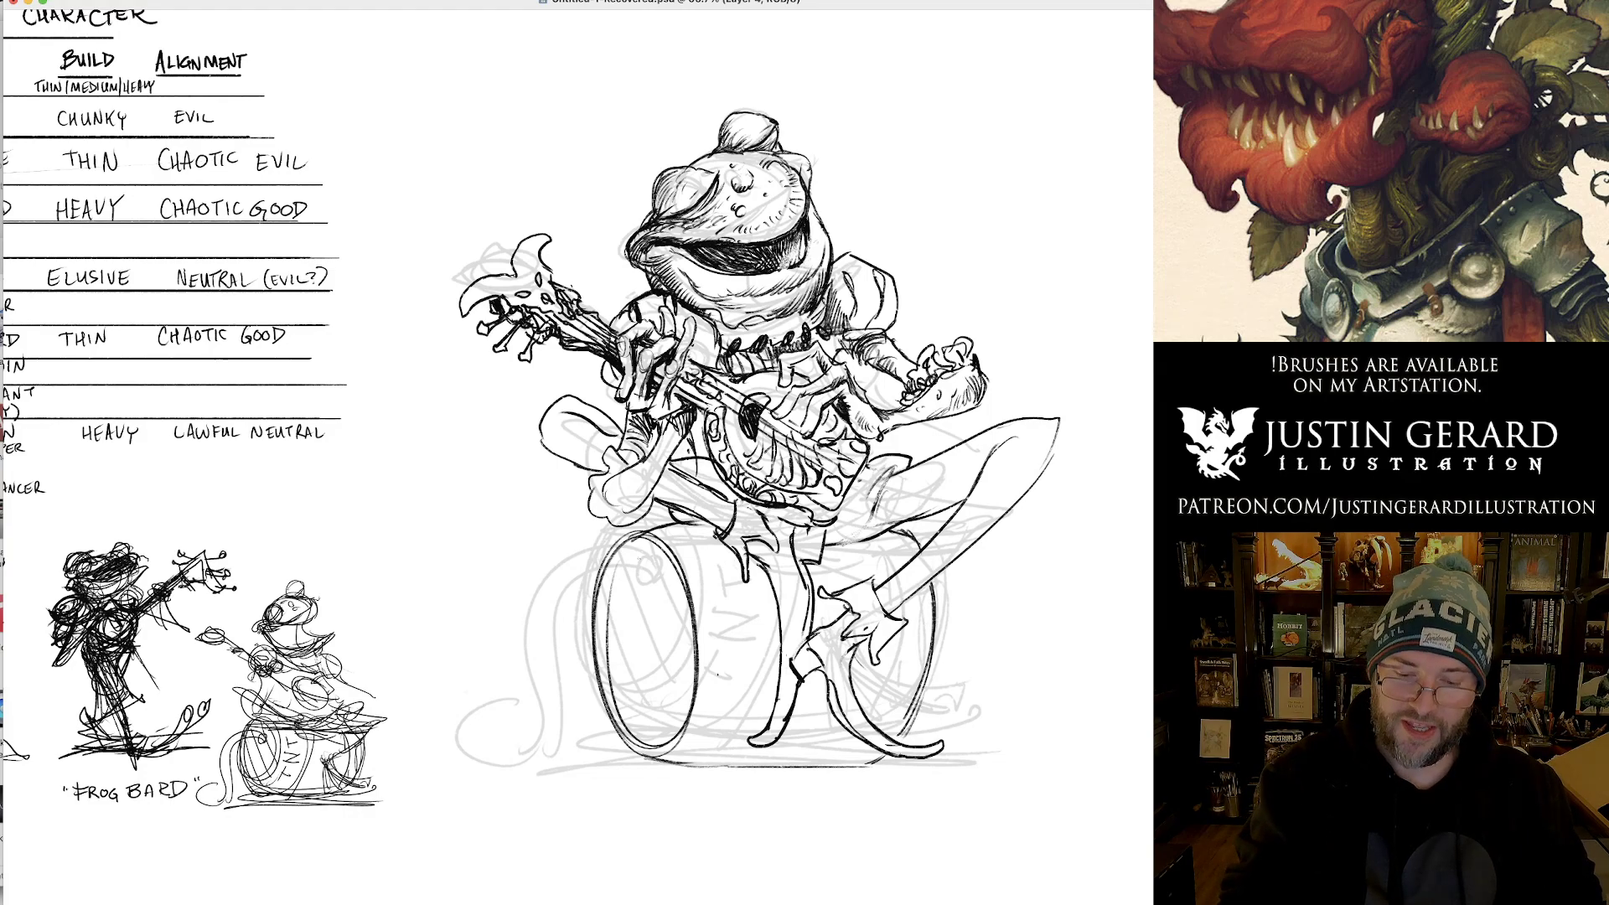
# Add an inner rim to the barrel's front end, divide it into stave segments, and draw plank lines across the lid.
pyautogui.moveTo(641, 555)
pyautogui.mouseDown()
pyautogui.moveTo(674, 619)
pyautogui.moveTo(669, 730)
pyautogui.moveTo(637, 741)
pyautogui.moveTo(608, 598)
pyautogui.moveTo(605, 640)
pyautogui.mouseUp()
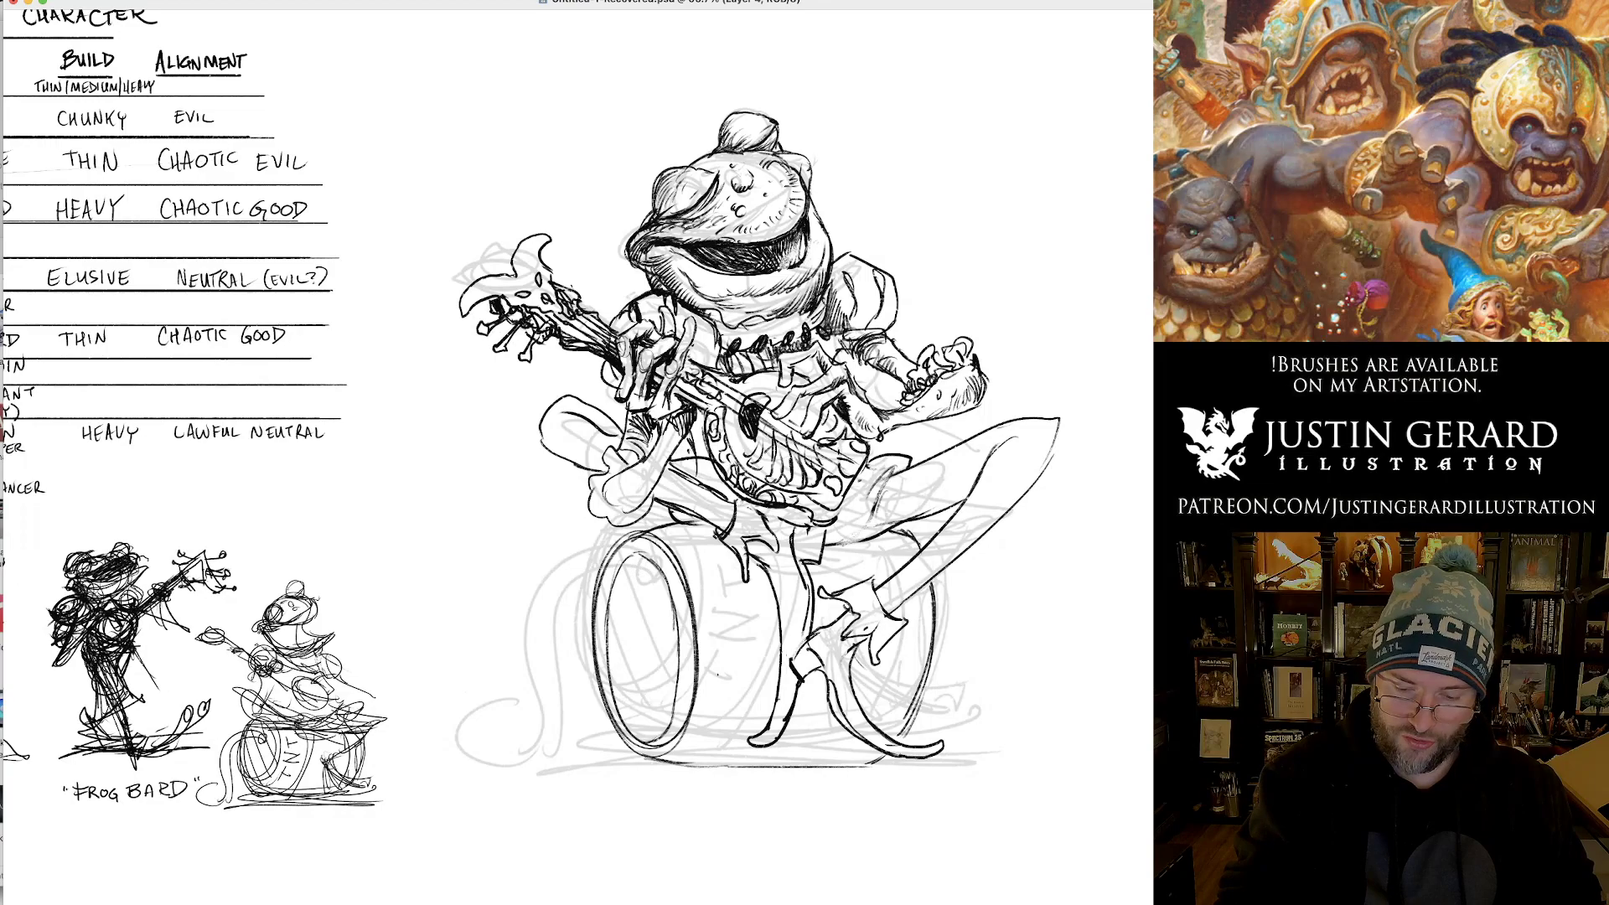
pyautogui.moveTo(614, 580); pyautogui.dragTo(603, 654)
pyautogui.moveTo(628, 545)
pyautogui.mouseDown()
pyautogui.moveTo(619, 562)
pyautogui.moveTo(666, 574)
pyautogui.moveTo(698, 634)
pyautogui.mouseUp()
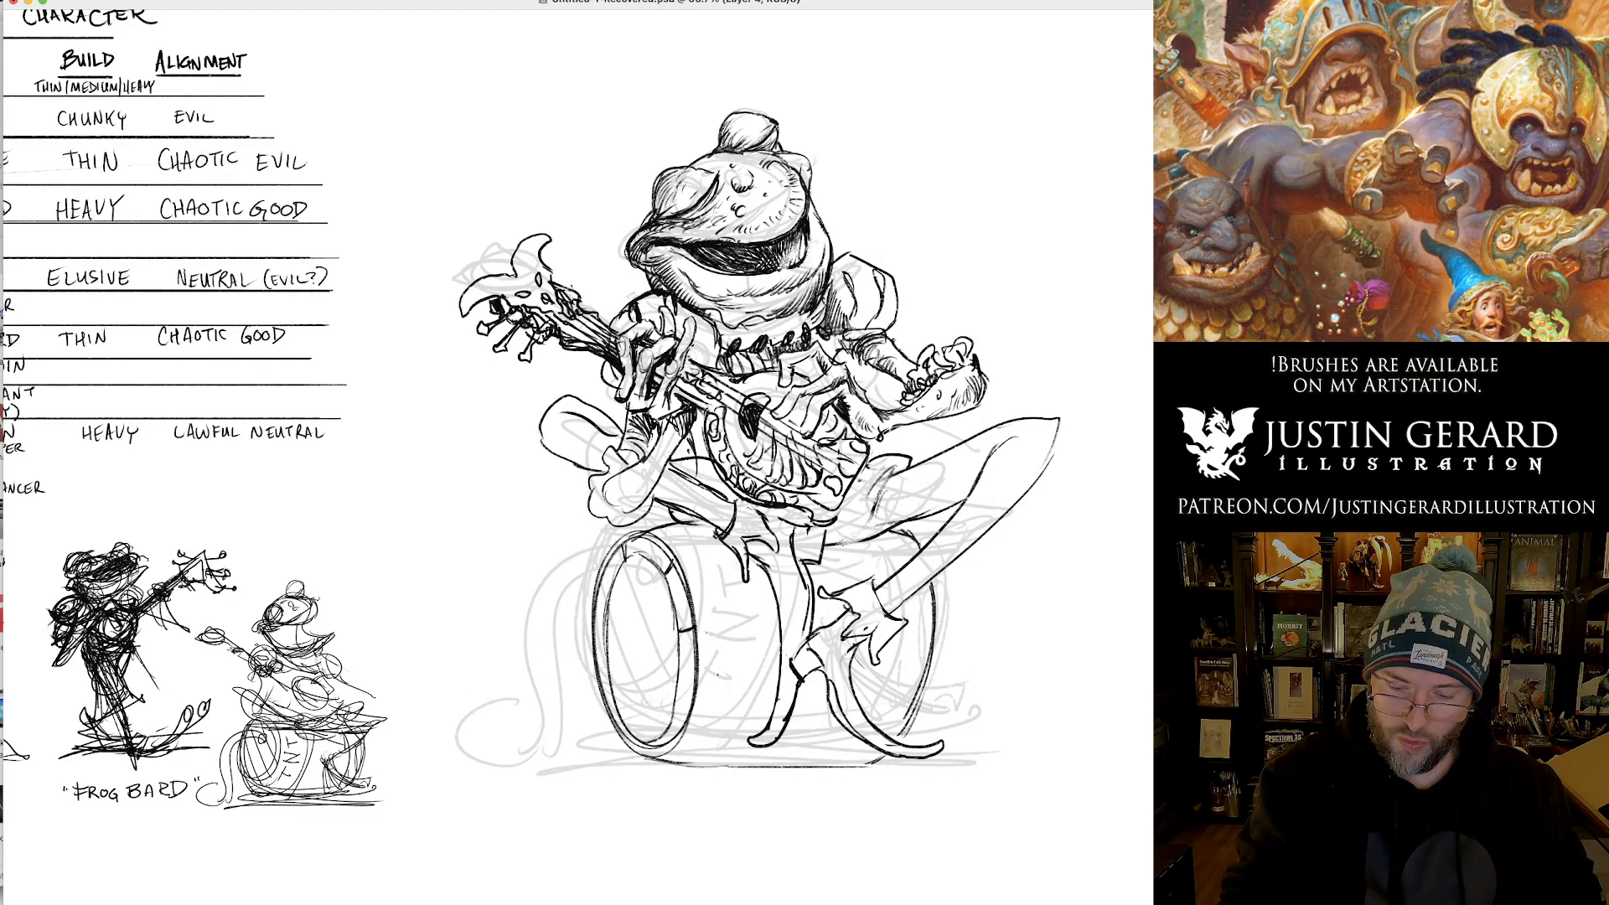
pyautogui.moveTo(692, 688); pyautogui.dragTo(663, 750)
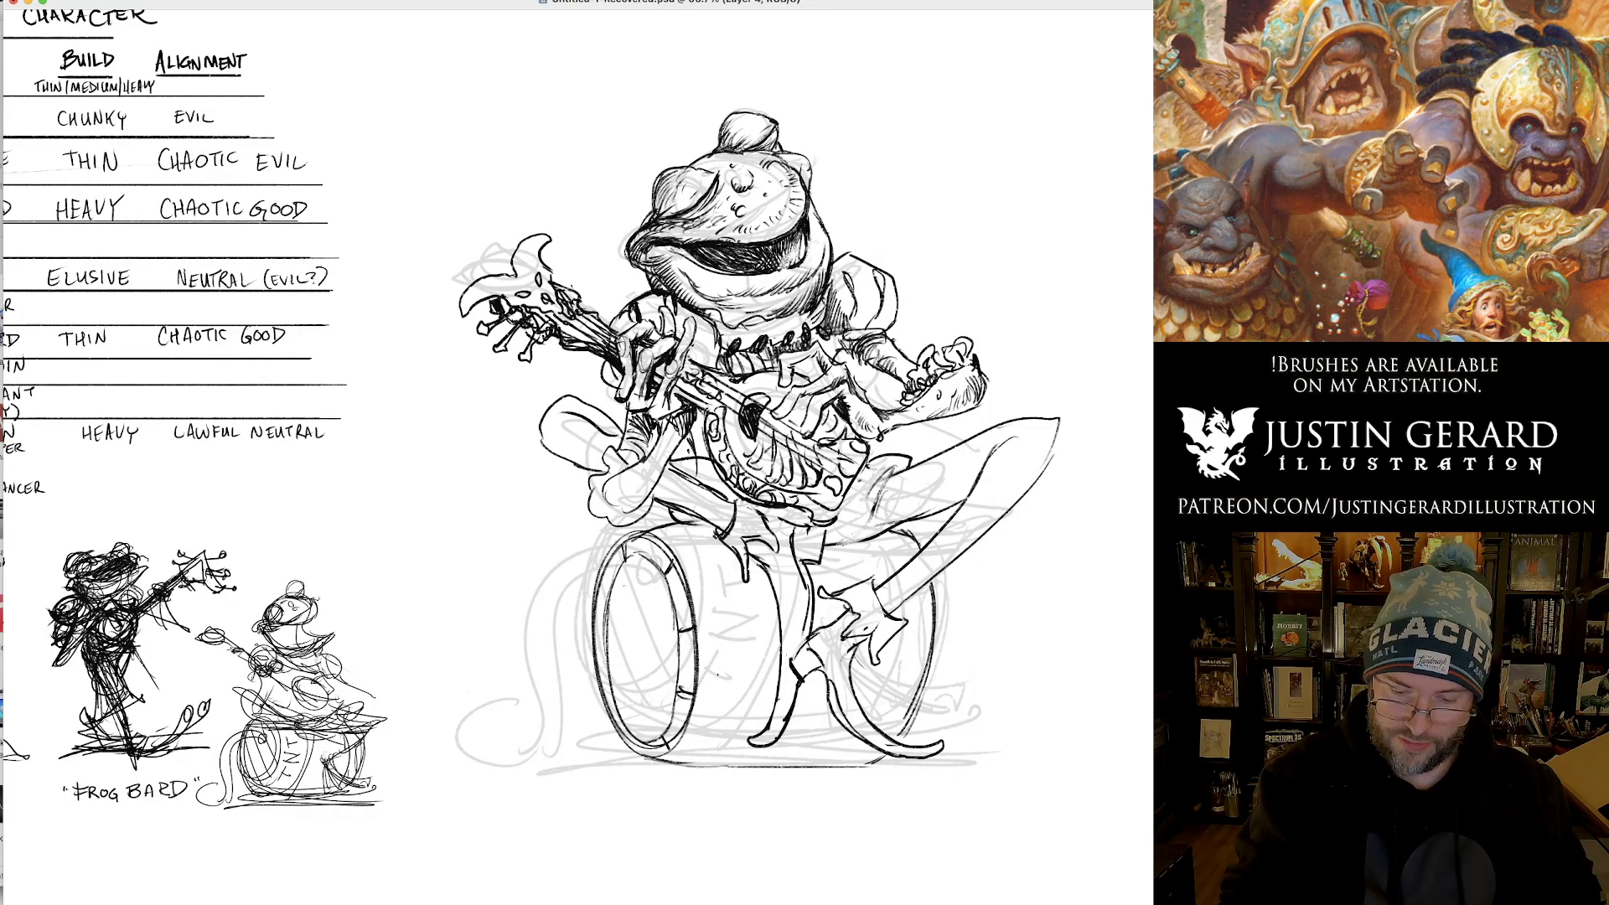
pyautogui.moveTo(627, 573)
pyautogui.mouseDown()
pyautogui.moveTo(618, 695)
pyautogui.moveTo(647, 743)
pyautogui.mouseUp()
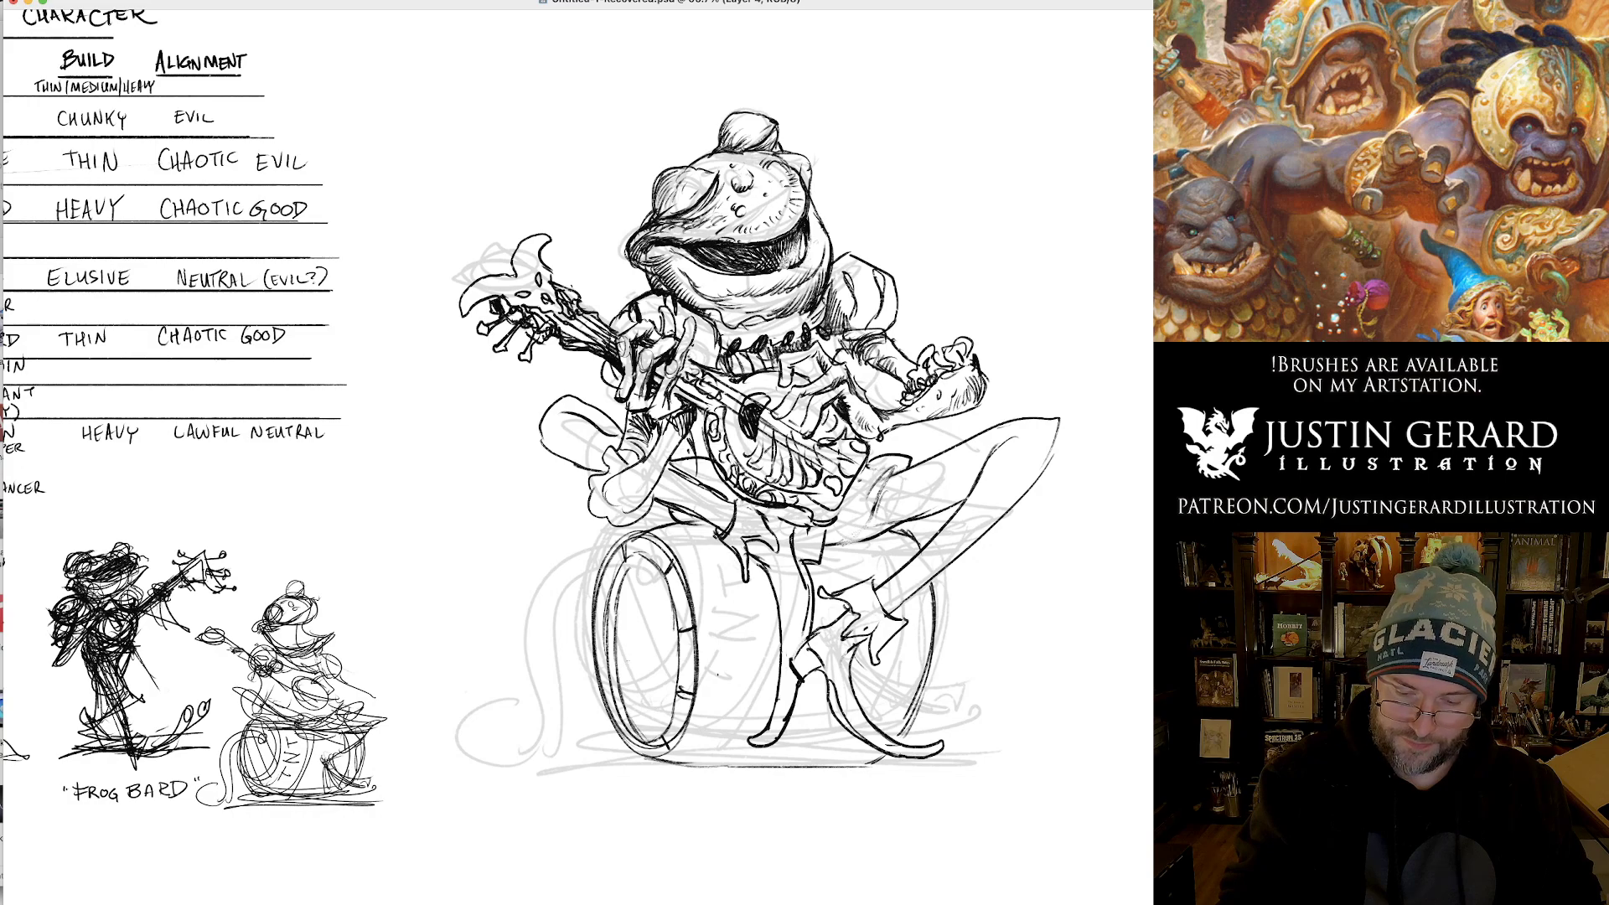
pyautogui.moveTo(616, 648); pyautogui.dragTo(653, 730)
pyautogui.moveTo(625, 606); pyautogui.dragTo(674, 715)
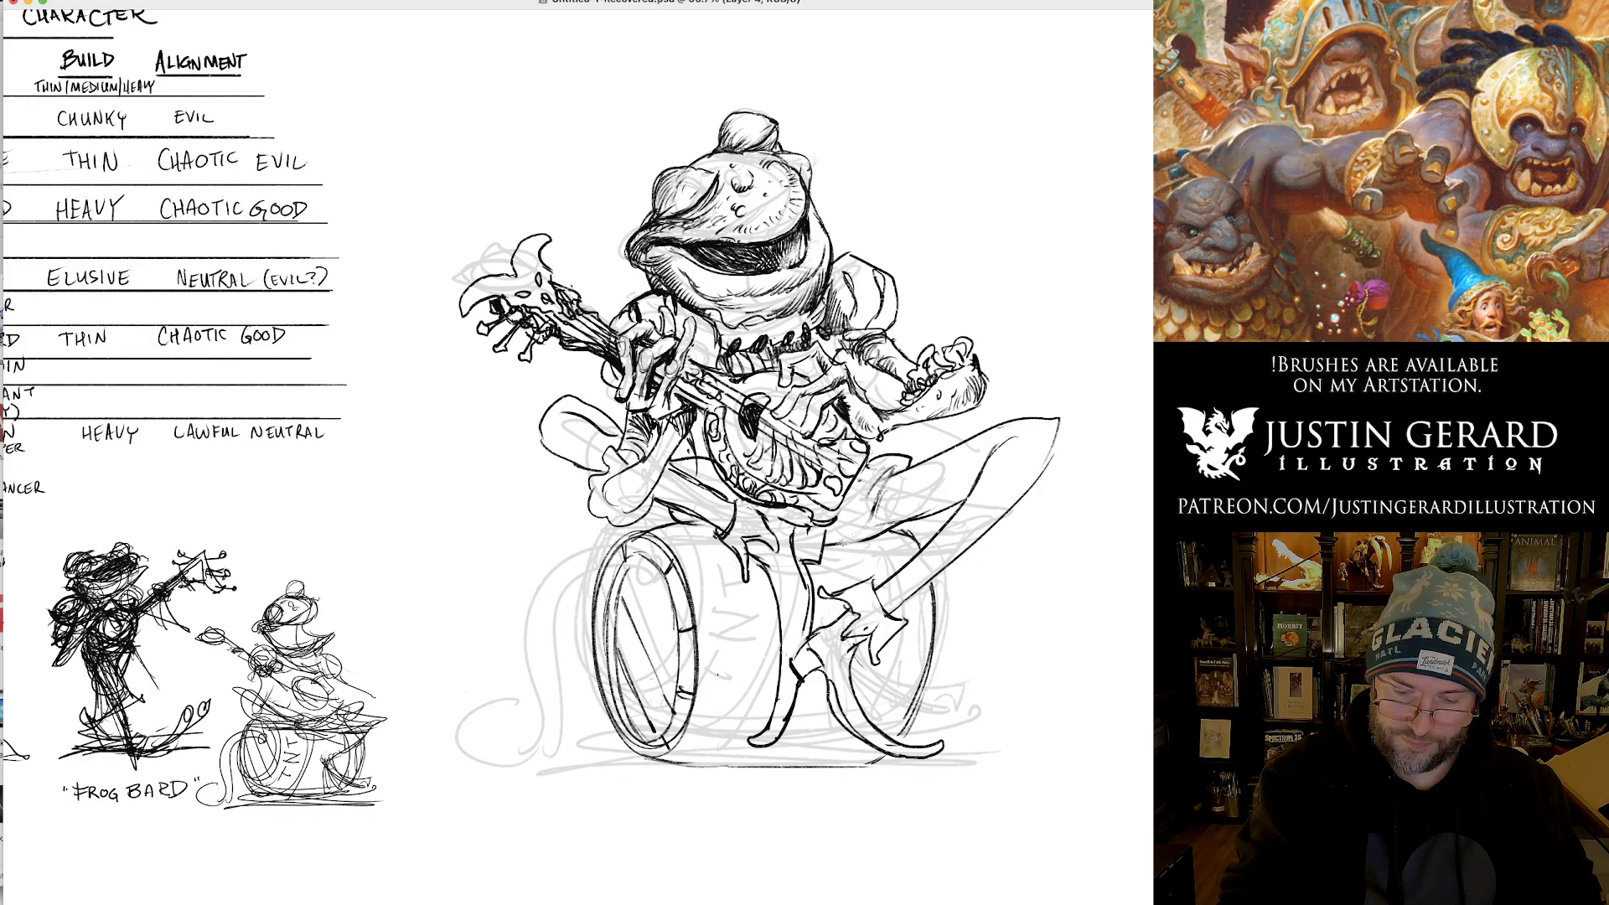
# Draw a looping rope fuse trailing from a hole in the barrel's lid to the ground, with thickness and twisted-strand marks.
pyautogui.moveTo(636, 582)
pyautogui.mouseDown()
pyautogui.moveTo(549, 558)
pyautogui.moveTo(493, 619)
pyautogui.moveTo(549, 652)
pyautogui.moveTo(512, 648)
pyautogui.moveTo(503, 737)
pyautogui.moveTo(457, 708)
pyautogui.mouseUp()
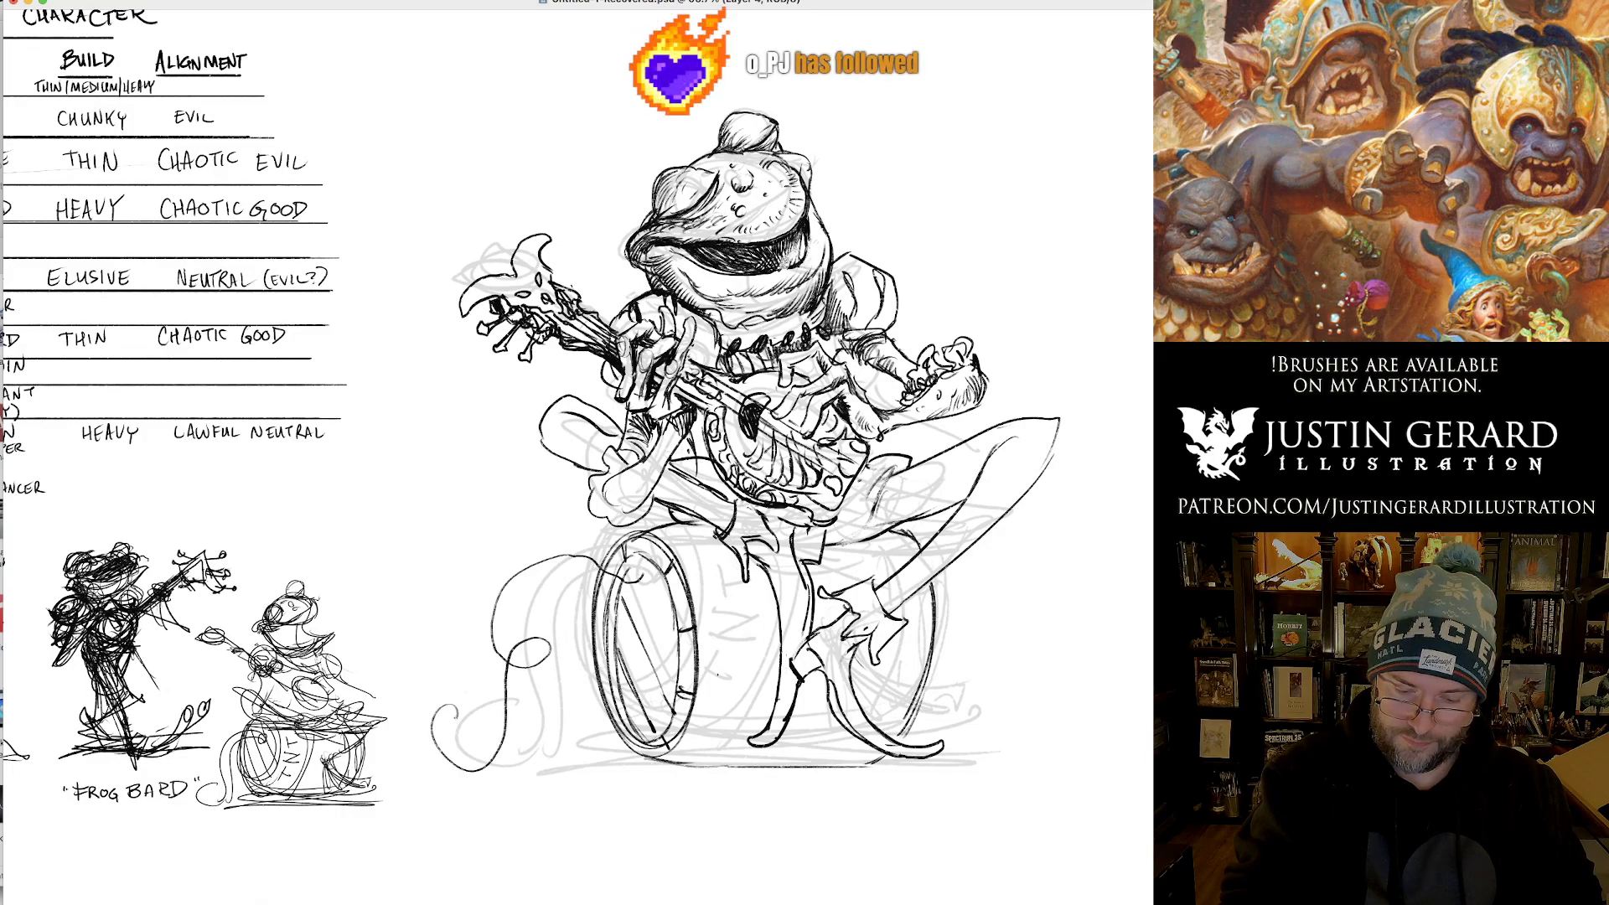
pyautogui.moveTo(508, 607)
pyautogui.mouseDown()
pyautogui.moveTo(572, 562)
pyautogui.moveTo(637, 592)
pyautogui.moveTo(651, 579)
pyautogui.mouseUp()
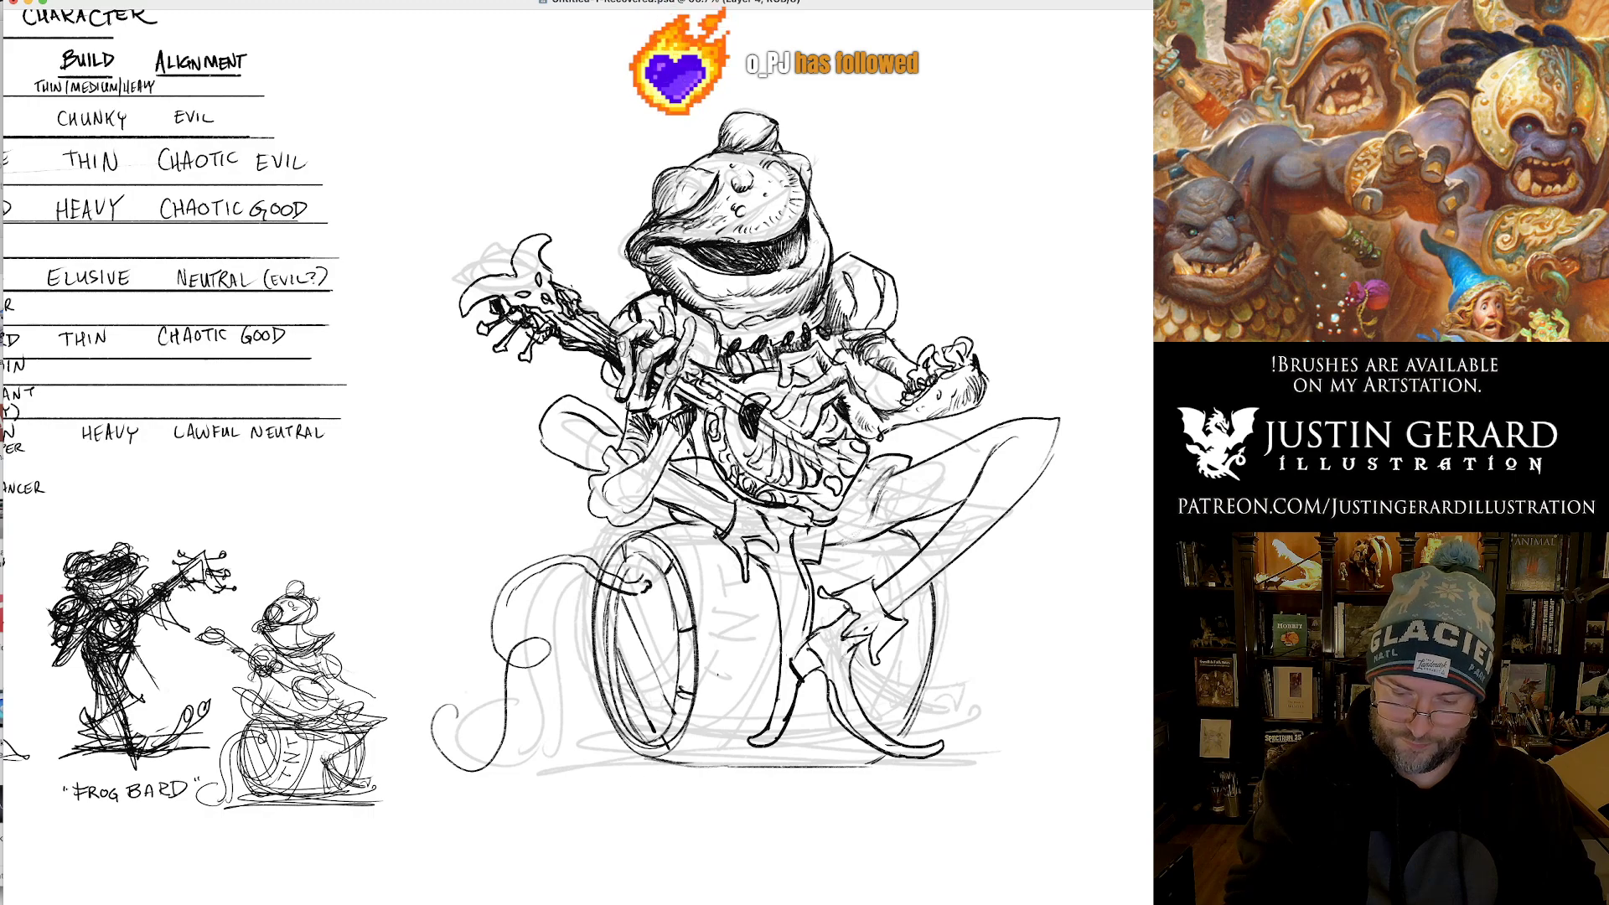
pyautogui.moveTo(504, 596)
pyautogui.mouseDown()
pyautogui.moveTo(512, 672)
pyautogui.moveTo(544, 662)
pyautogui.moveTo(488, 775)
pyautogui.moveTo(431, 733)
pyautogui.moveTo(451, 701)
pyautogui.moveTo(444, 752)
pyautogui.moveTo(439, 727)
pyautogui.moveTo(431, 746)
pyautogui.moveTo(452, 773)
pyautogui.moveTo(485, 779)
pyautogui.moveTo(496, 763)
pyautogui.mouseUp()
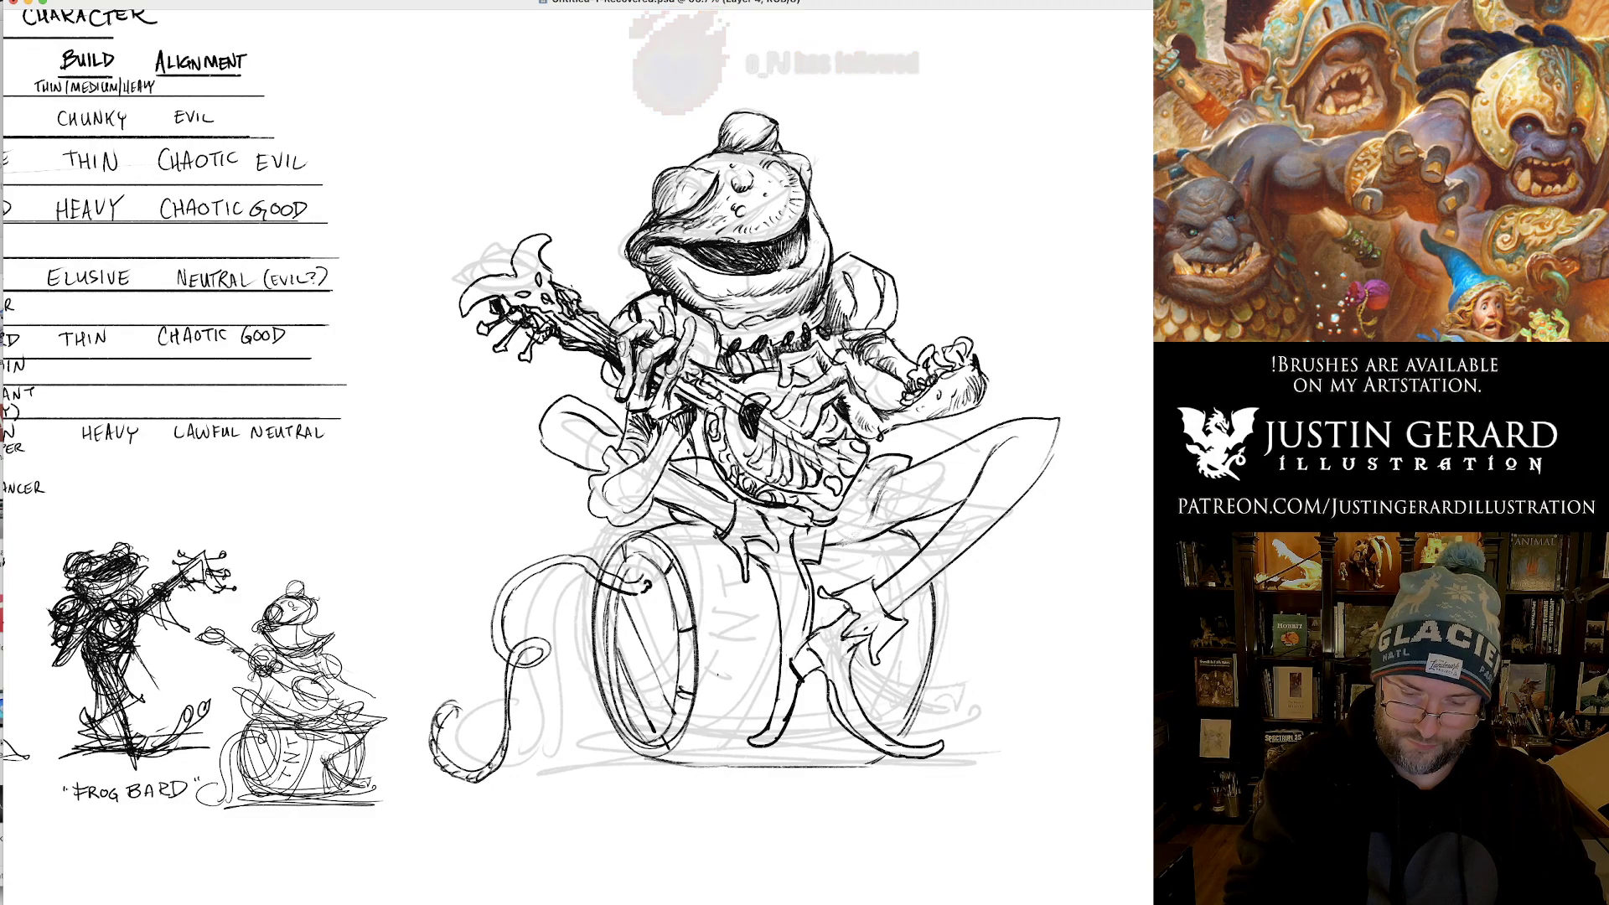
pyautogui.moveTo(506, 597)
pyautogui.mouseDown()
pyautogui.moveTo(505, 711)
pyautogui.moveTo(513, 662)
pyautogui.moveTo(528, 659)
pyautogui.moveTo(512, 676)
pyautogui.moveTo(547, 658)
pyautogui.moveTo(516, 582)
pyautogui.moveTo(538, 568)
pyautogui.moveTo(571, 555)
pyautogui.moveTo(632, 584)
pyautogui.moveTo(633, 558)
pyautogui.moveTo(654, 558)
pyautogui.moveTo(675, 624)
pyautogui.mouseUp()
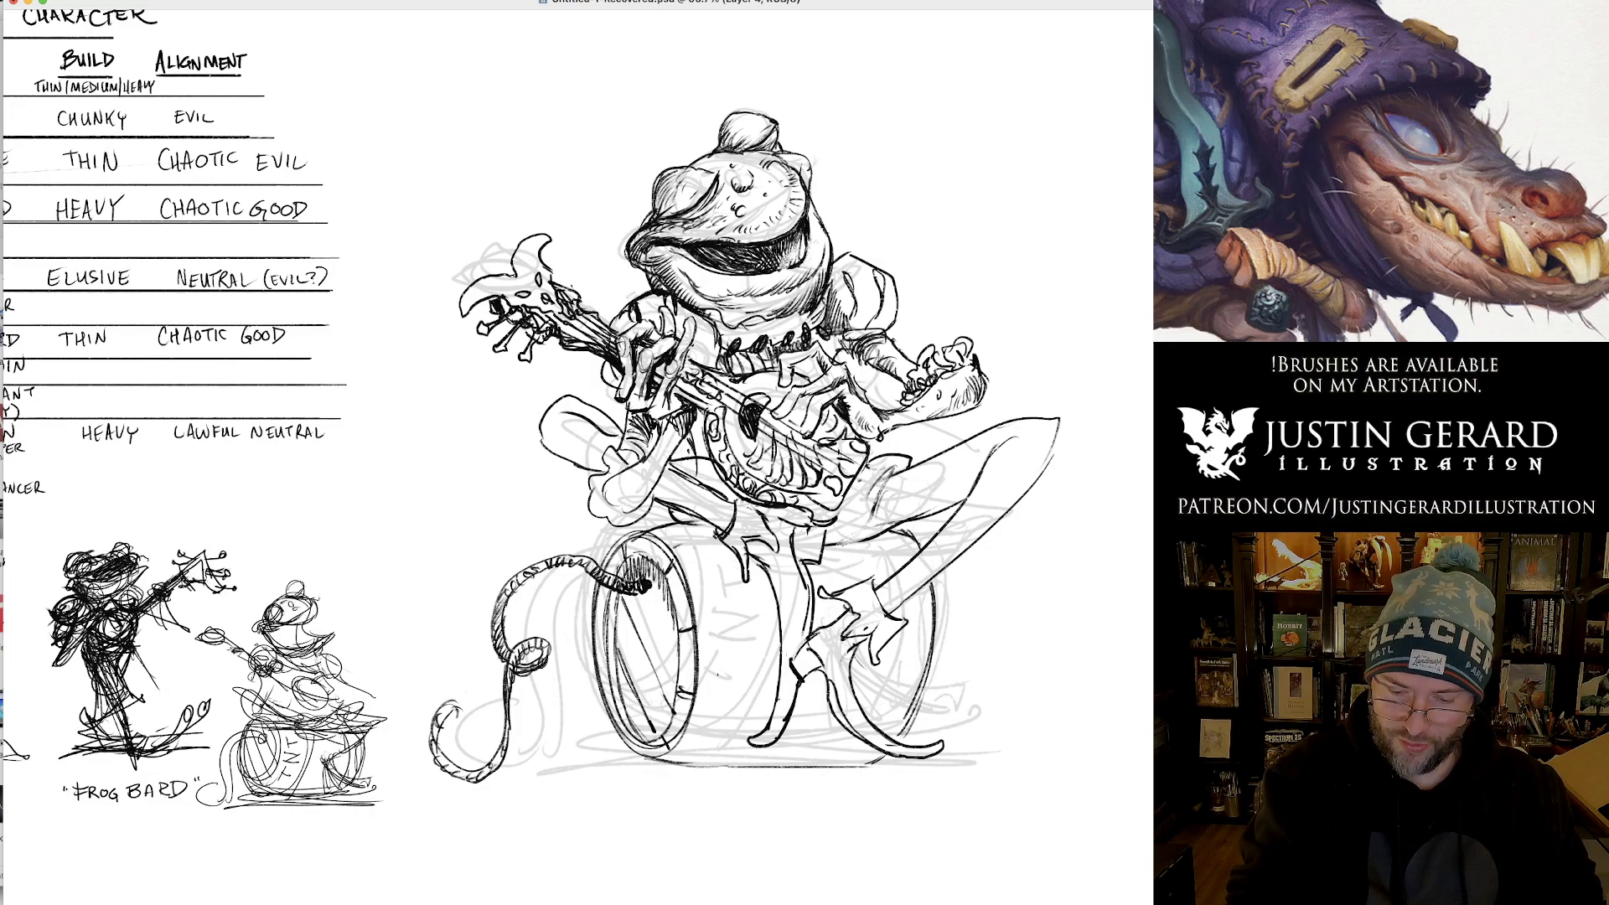
# Draw the stave lines along the barrel's side behind the front rim.
pyautogui.moveTo(676, 561)
pyautogui.mouseDown()
pyautogui.moveTo(729, 550)
pyautogui.moveTo(711, 534)
pyautogui.mouseUp()
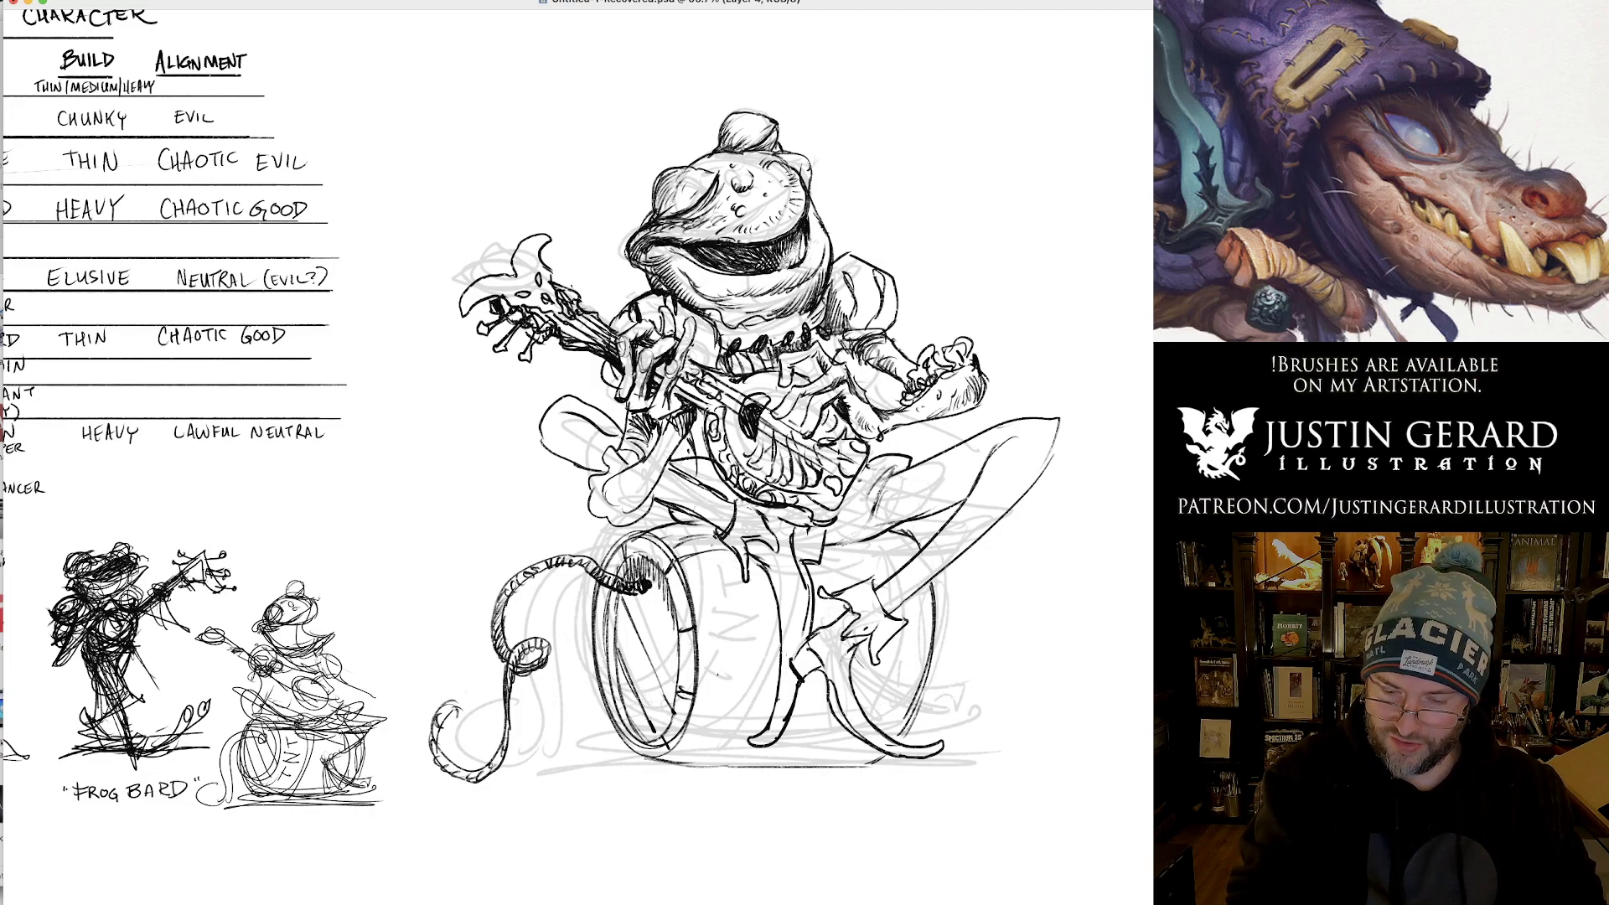
pyautogui.moveTo(700, 628); pyautogui.dragTo(764, 616)
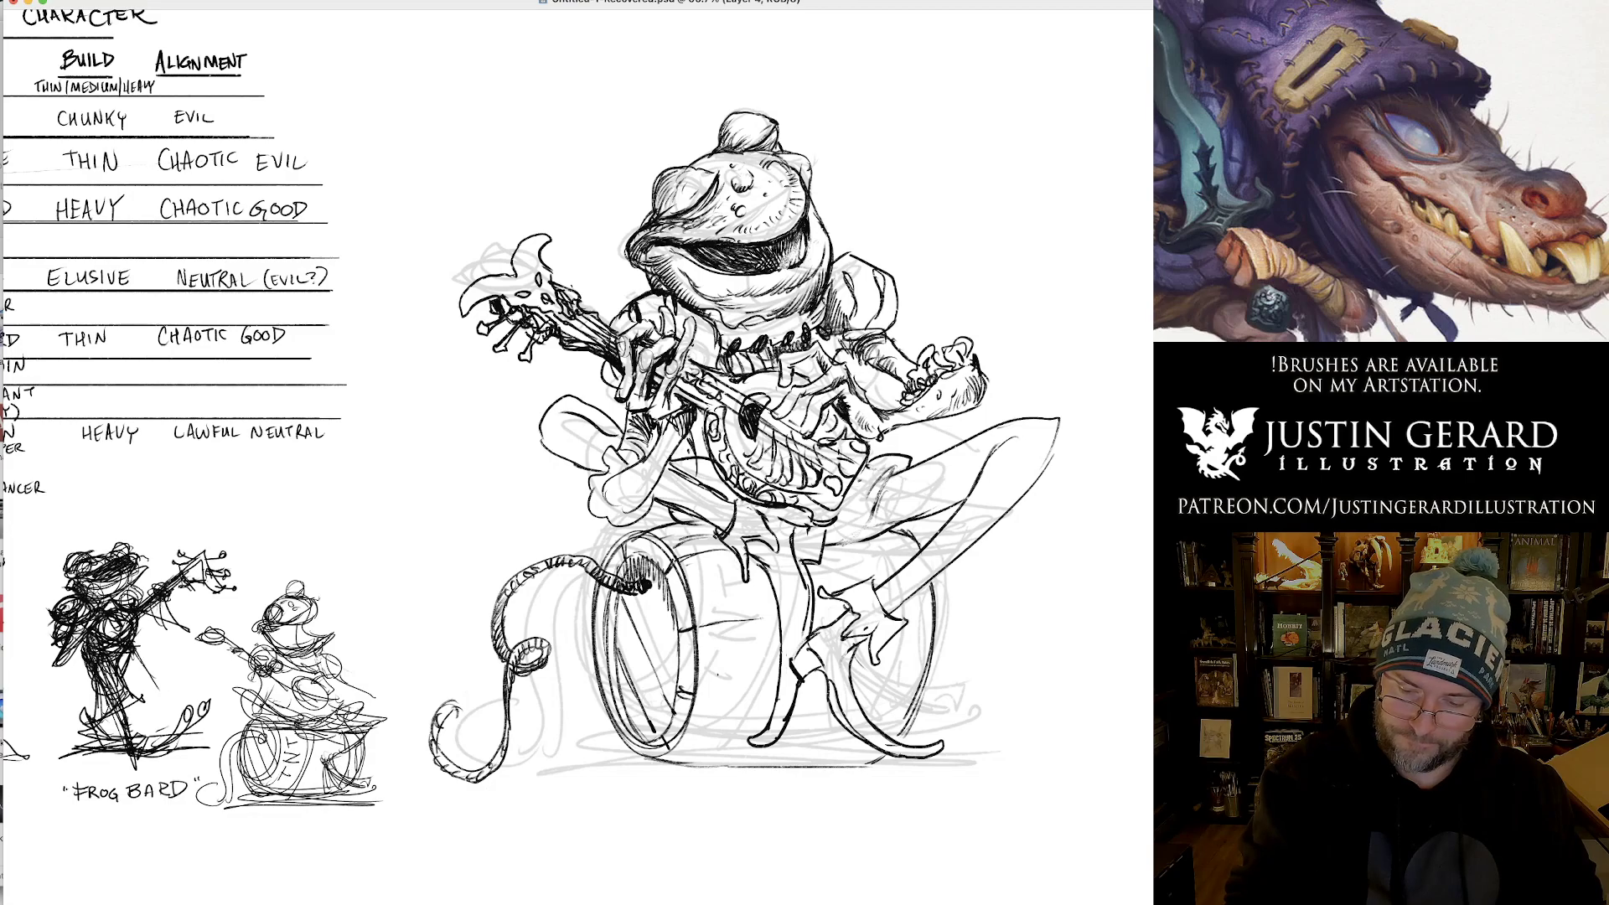
# Draw the stave lines and curved hoops on the near half of the barrel beneath the frog bard.
pyautogui.moveTo(702, 704); pyautogui.dragTo(759, 699)
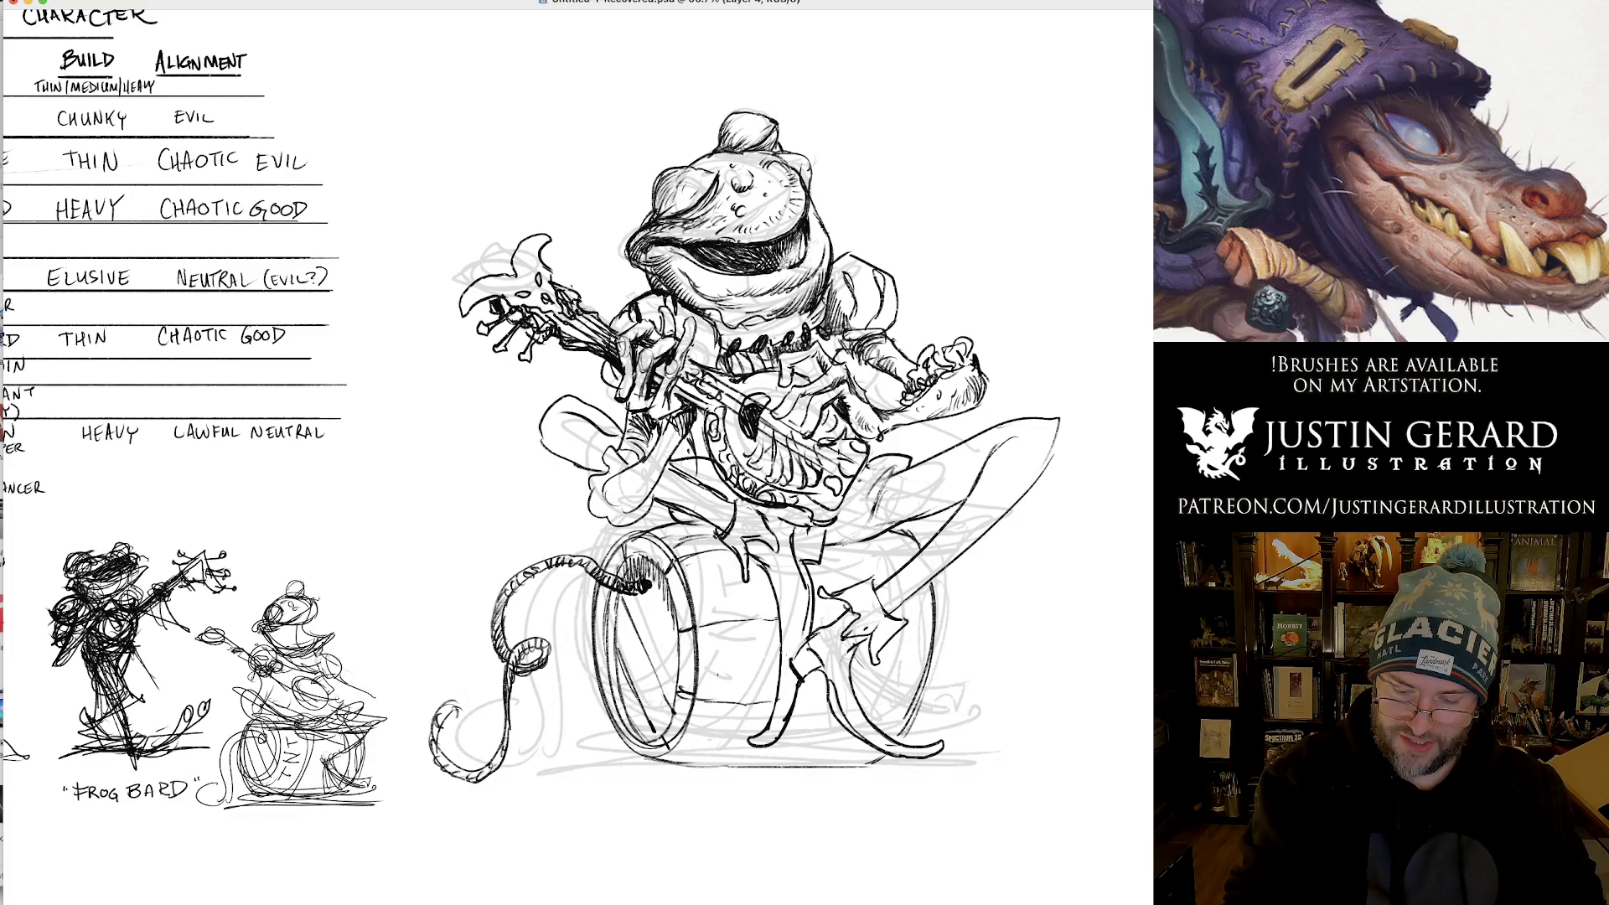
pyautogui.moveTo(682, 758); pyautogui.dragTo(727, 754)
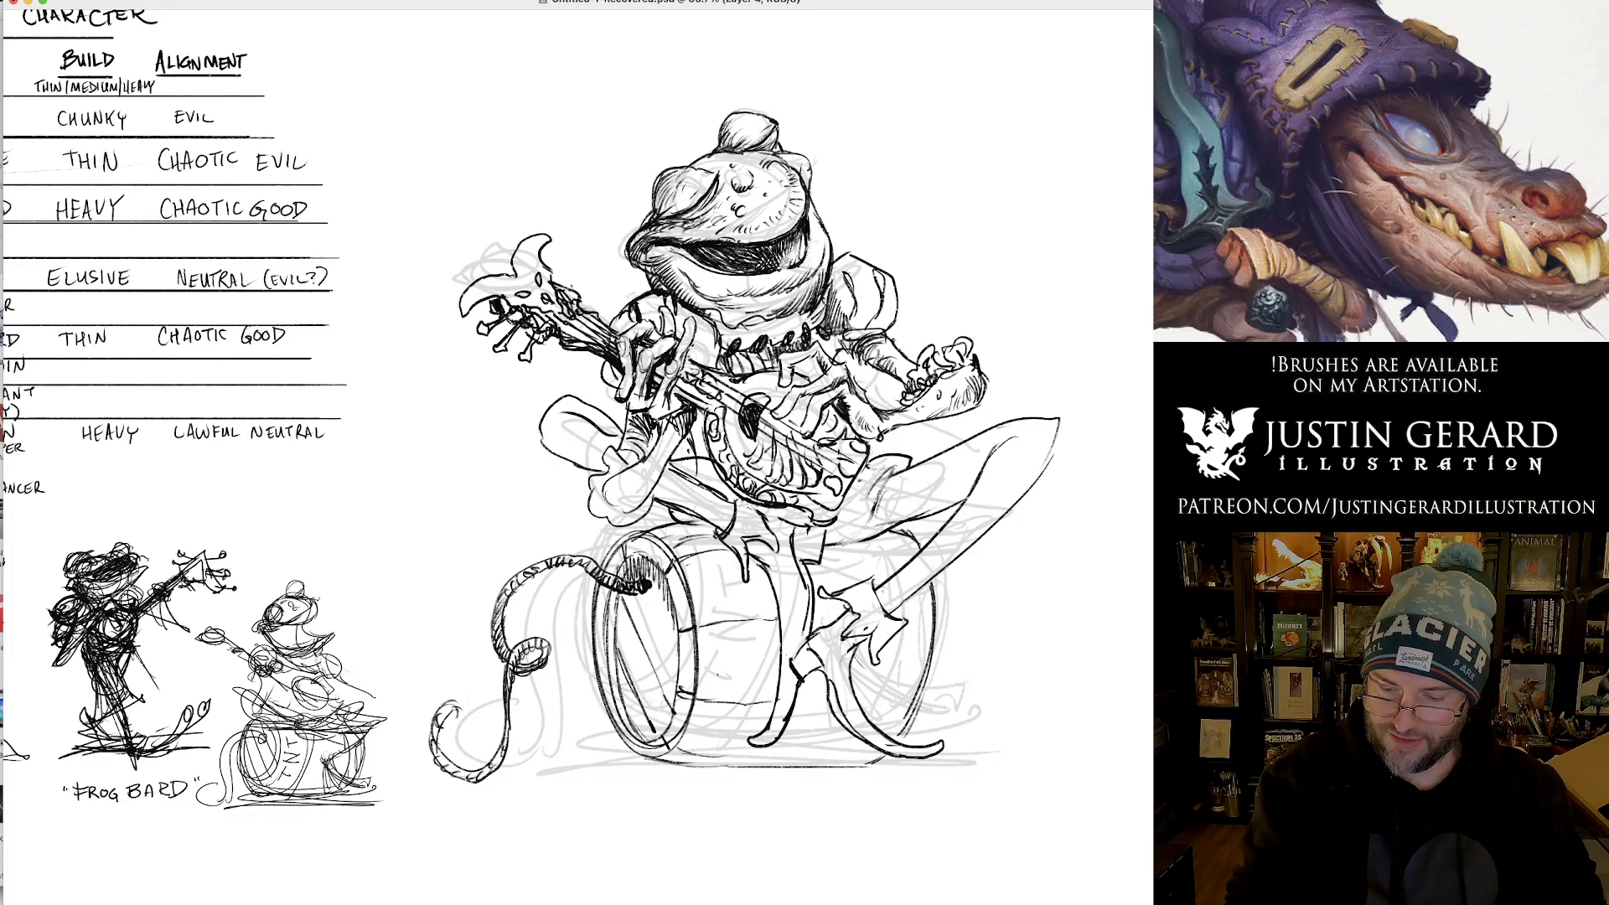
pyautogui.moveTo(817, 615); pyautogui.dragTo(846, 618)
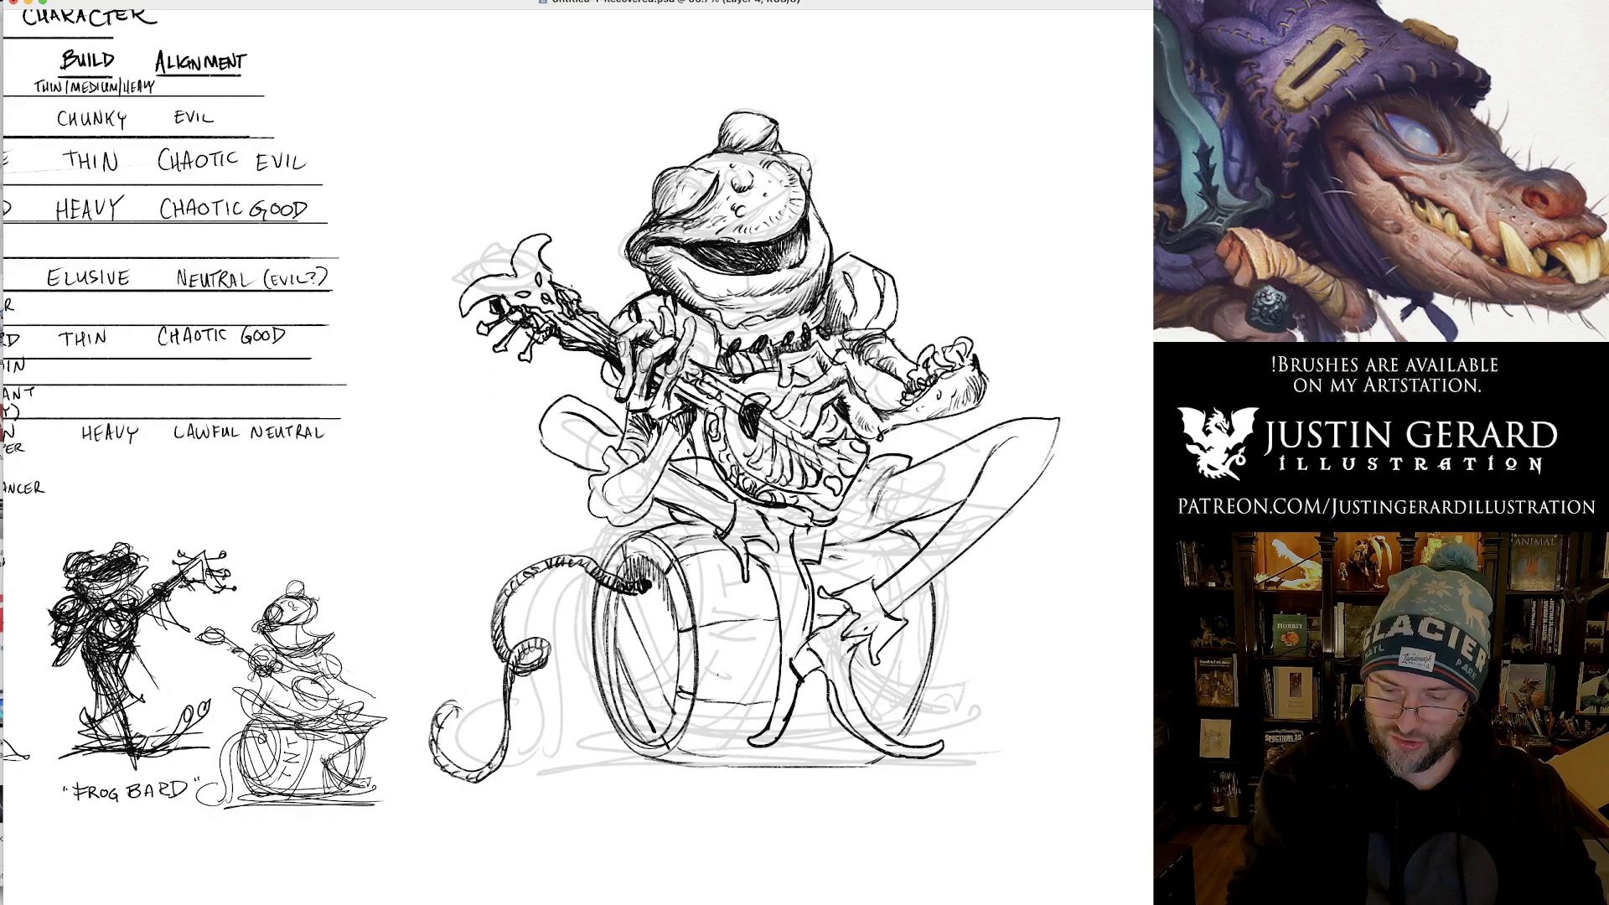
pyautogui.moveTo(841, 545)
pyautogui.mouseDown()
pyautogui.moveTo(852, 589)
pyautogui.moveTo(869, 570)
pyautogui.moveTo(873, 589)
pyautogui.mouseUp()
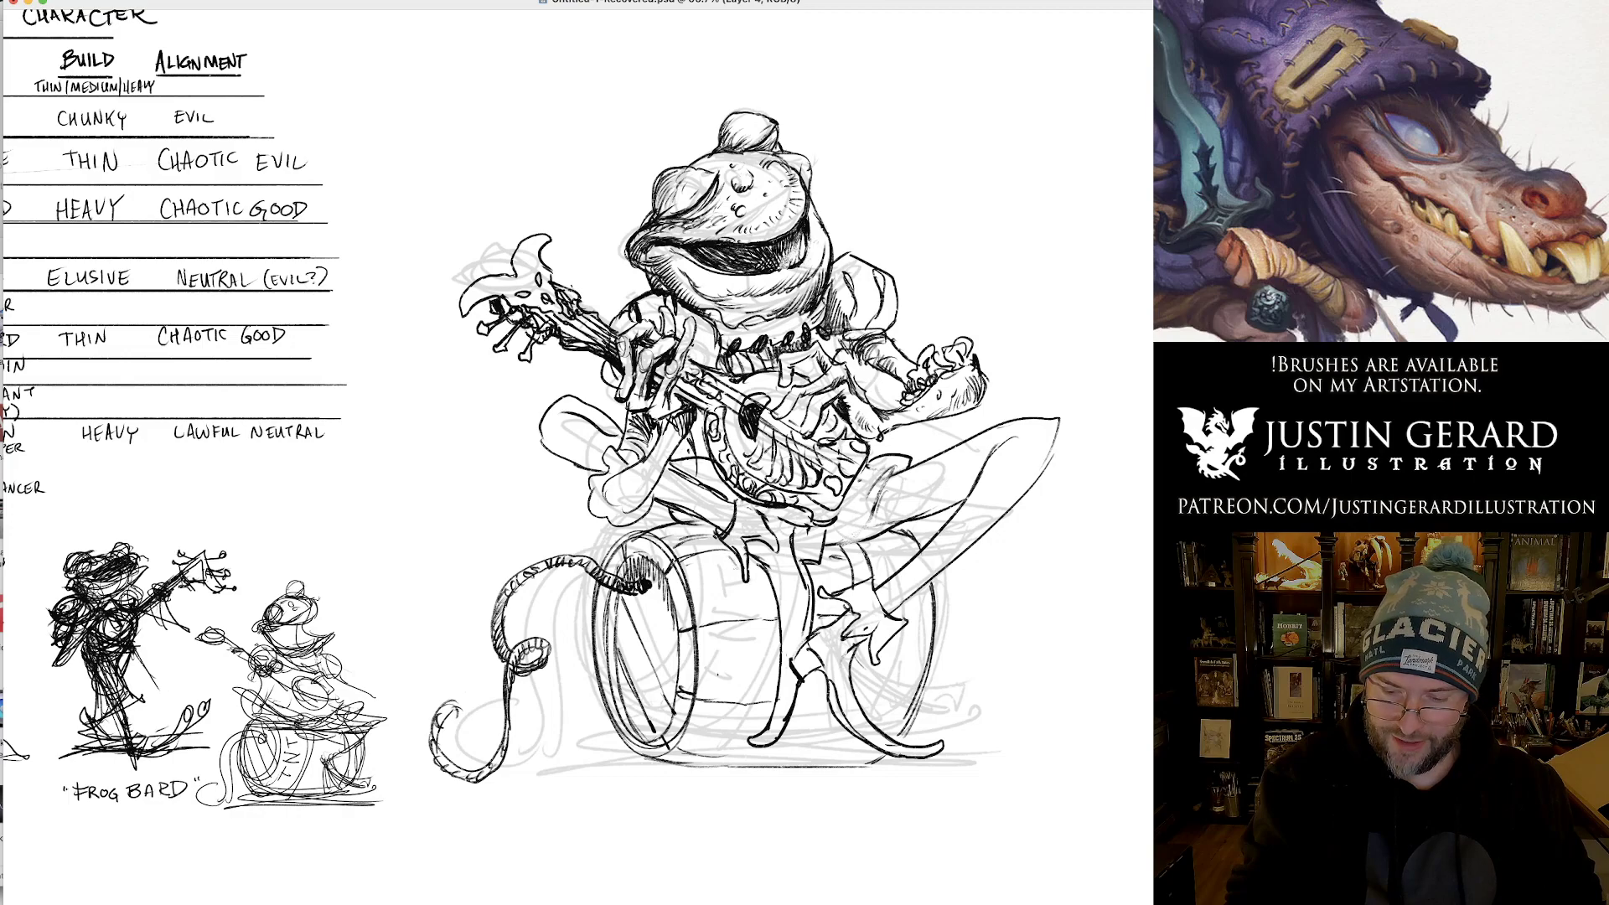
pyautogui.moveTo(737, 570)
pyautogui.mouseDown()
pyautogui.moveTo(756, 694)
pyautogui.moveTo(736, 743)
pyautogui.mouseUp()
pyautogui.moveTo(761, 620)
pyautogui.mouseDown()
pyautogui.moveTo(771, 609)
pyautogui.moveTo(761, 637)
pyautogui.mouseUp()
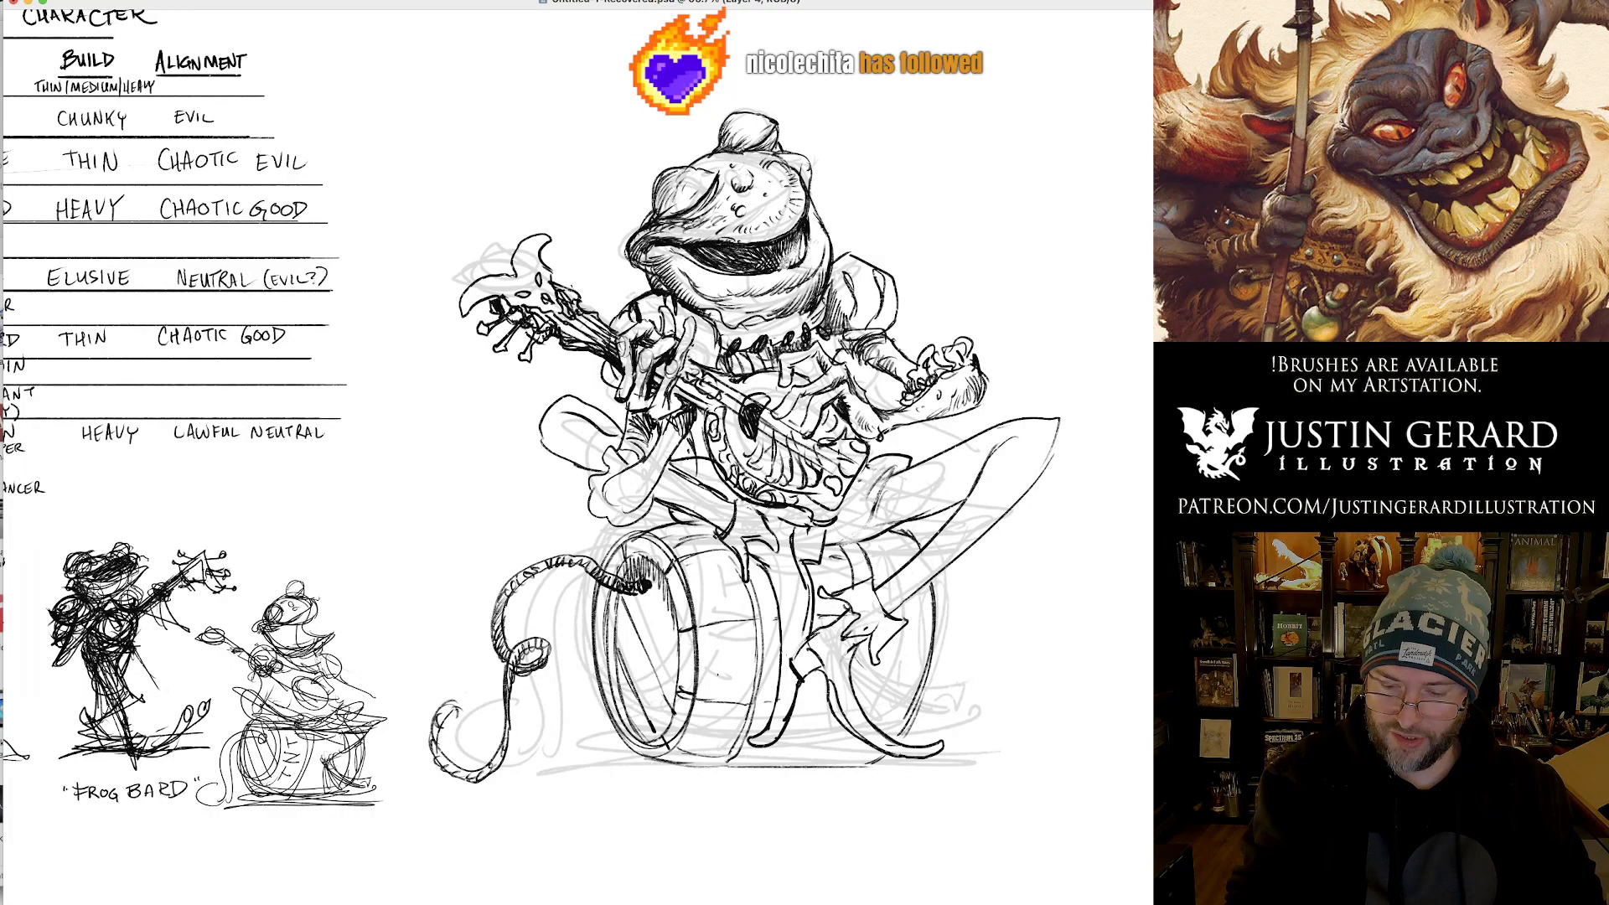
# Draw hoop and stave lines on the barrel's far half, and add hatching along its underside and the ground.
pyautogui.moveTo(848, 545); pyautogui.dragTo(862, 586)
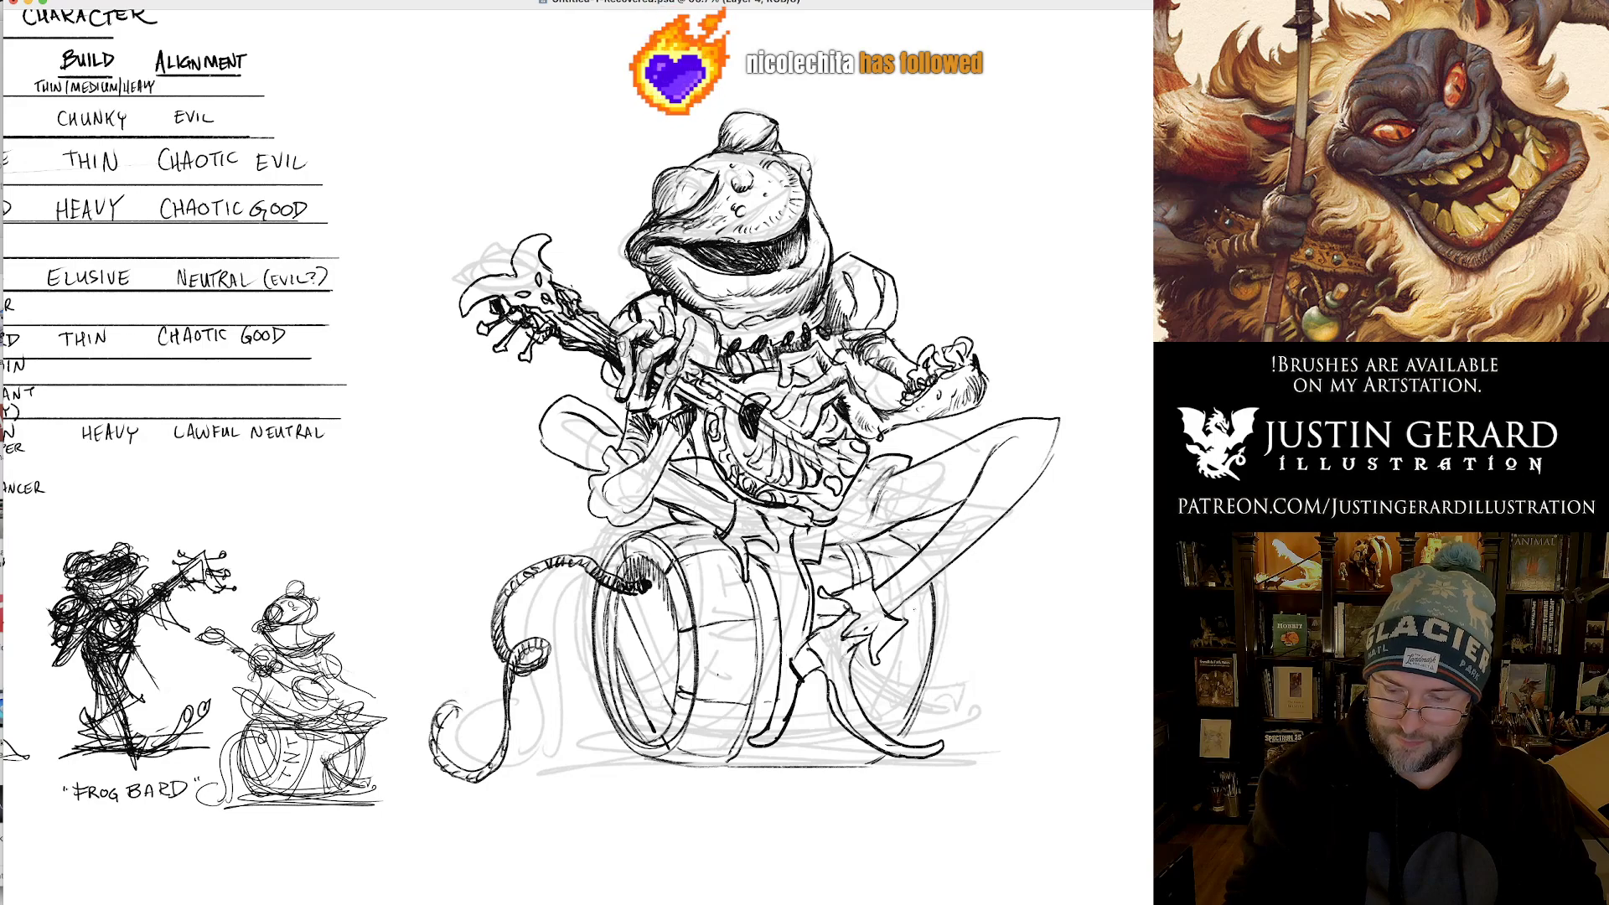
pyautogui.moveTo(870, 666); pyautogui.dragTo(862, 704)
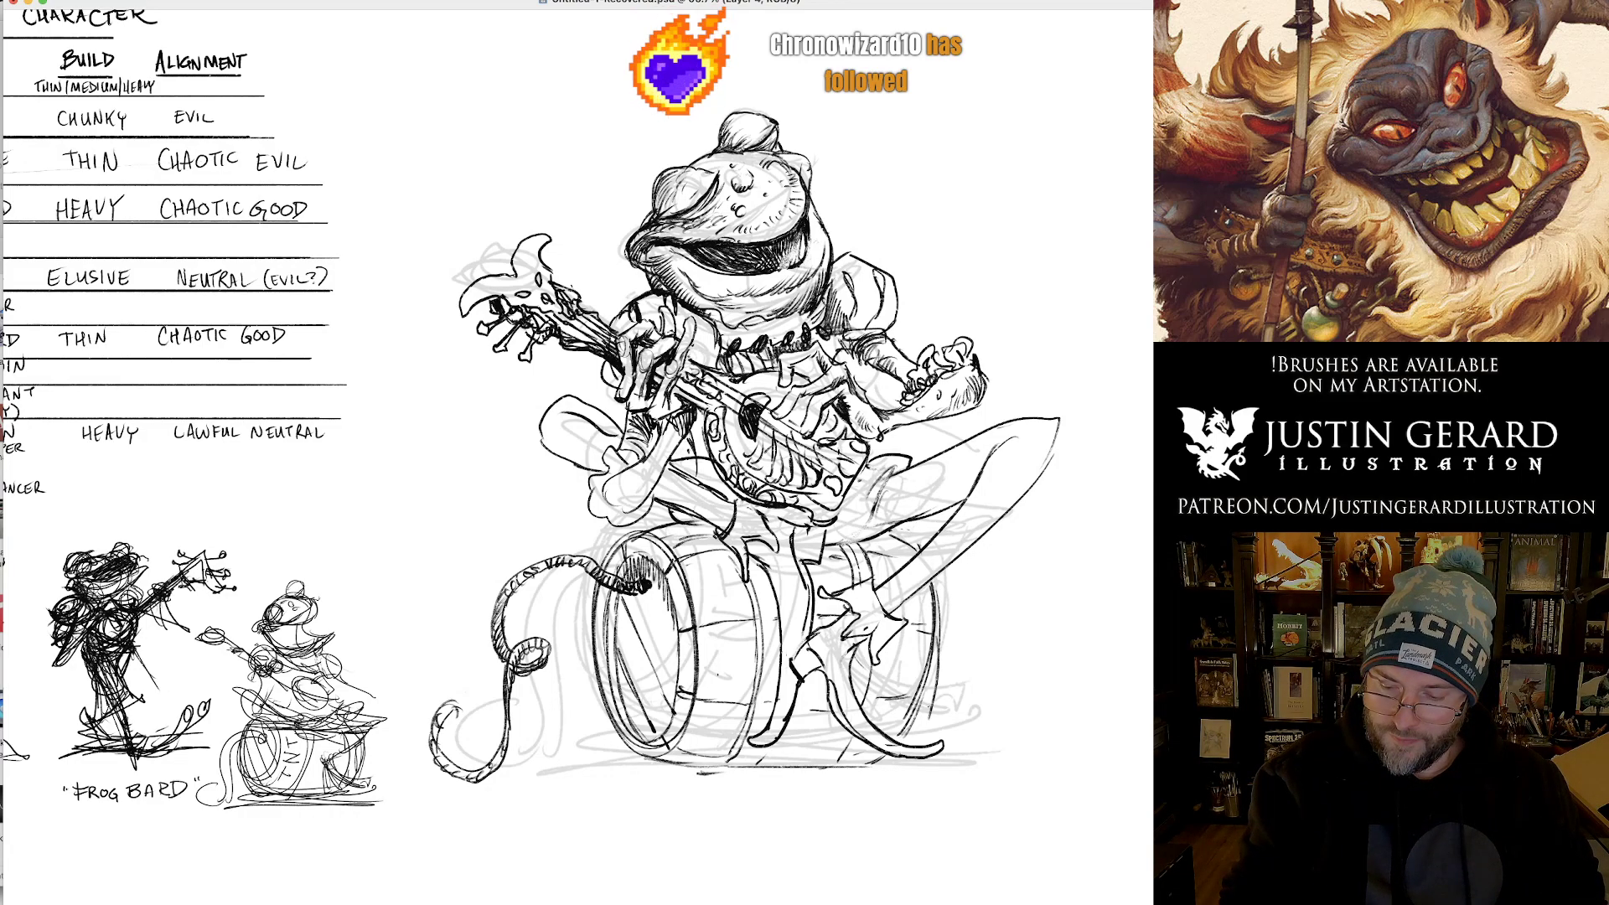
pyautogui.moveTo(937, 666); pyautogui.dragTo(919, 726)
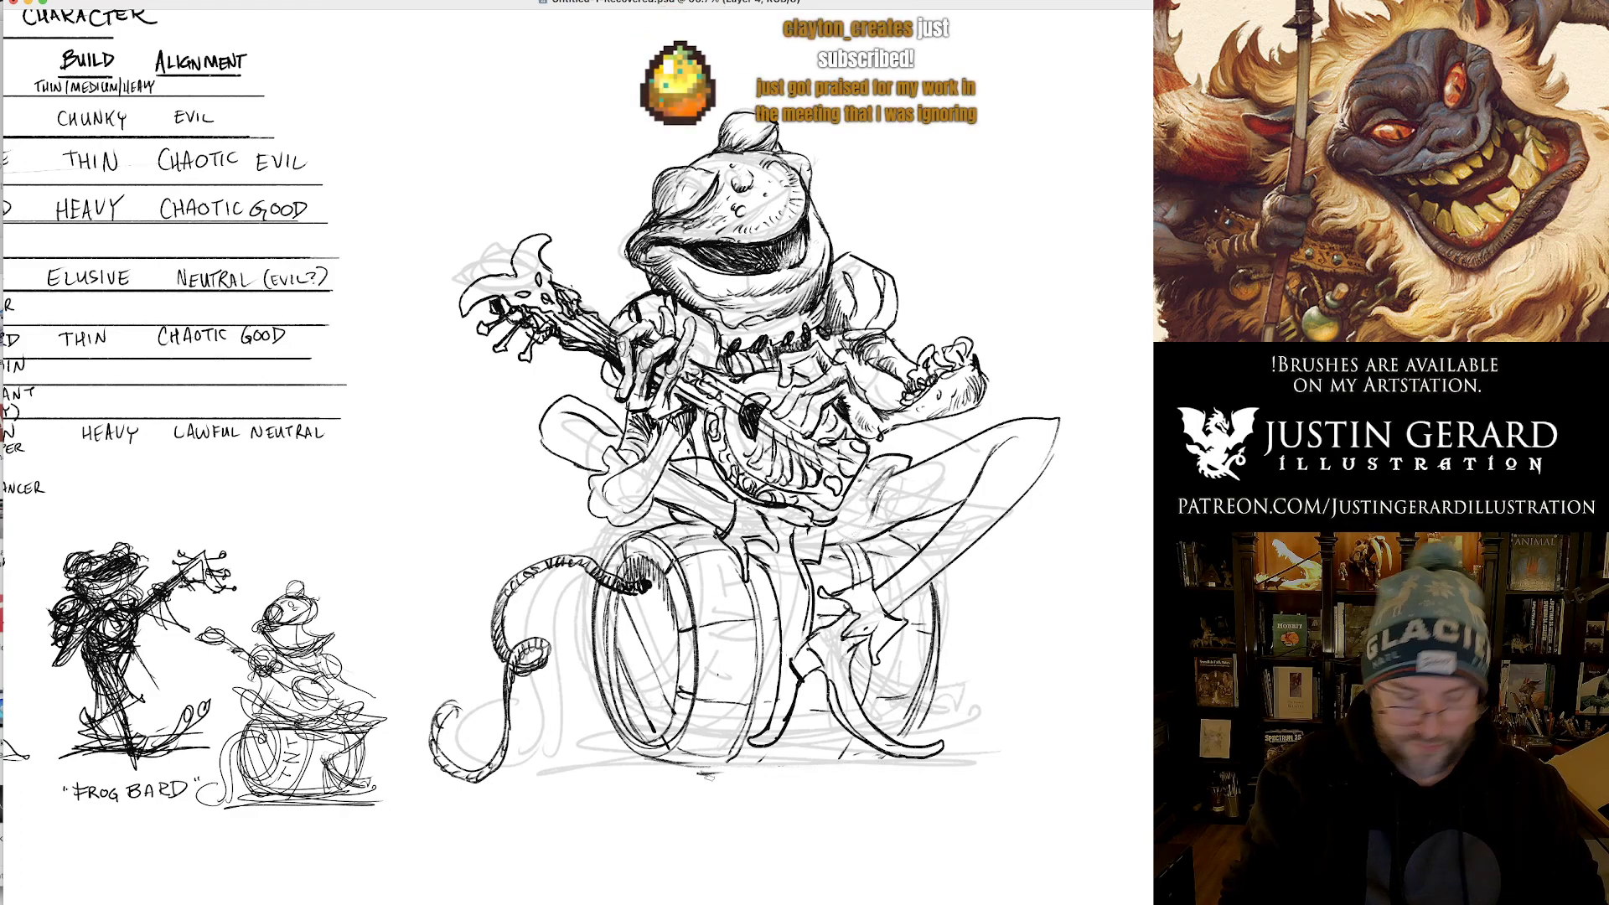
pyautogui.moveTo(612, 761)
pyautogui.mouseDown()
pyautogui.moveTo(702, 768)
pyautogui.moveTo(715, 732)
pyautogui.mouseUp()
pyautogui.moveTo(690, 737); pyautogui.dragTo(737, 724)
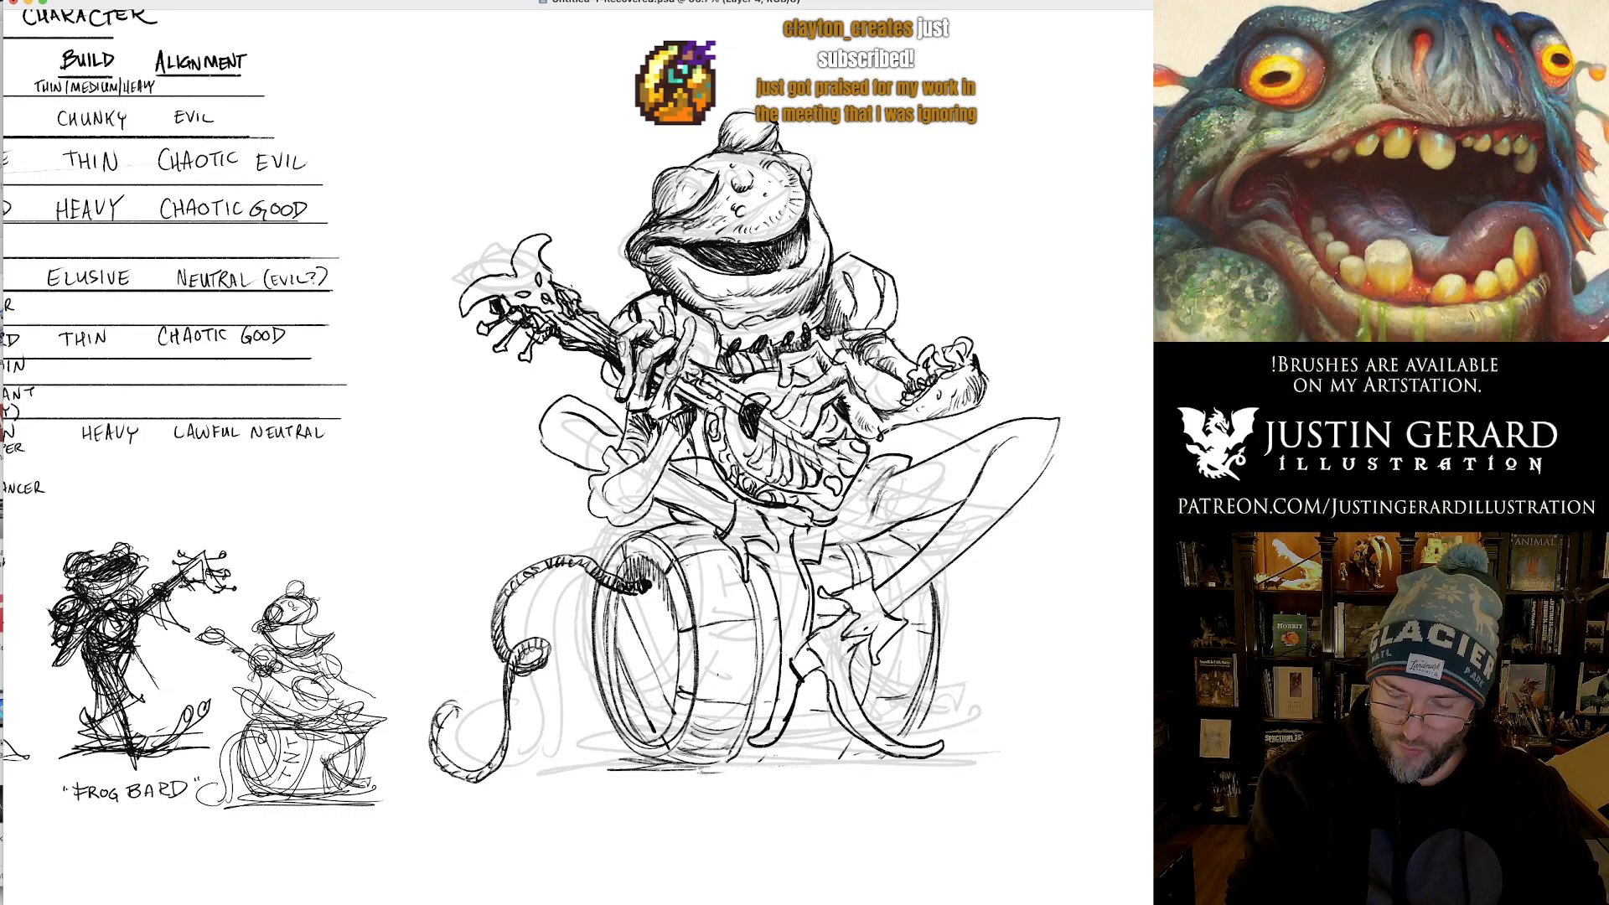
# Hatch dark shadows in the gap under the frog's boot and around the foot resting in front of the barrel.
pyautogui.moveTo(797, 704)
pyautogui.mouseDown()
pyautogui.moveTo(817, 670)
pyautogui.moveTo(831, 683)
pyautogui.mouseUp()
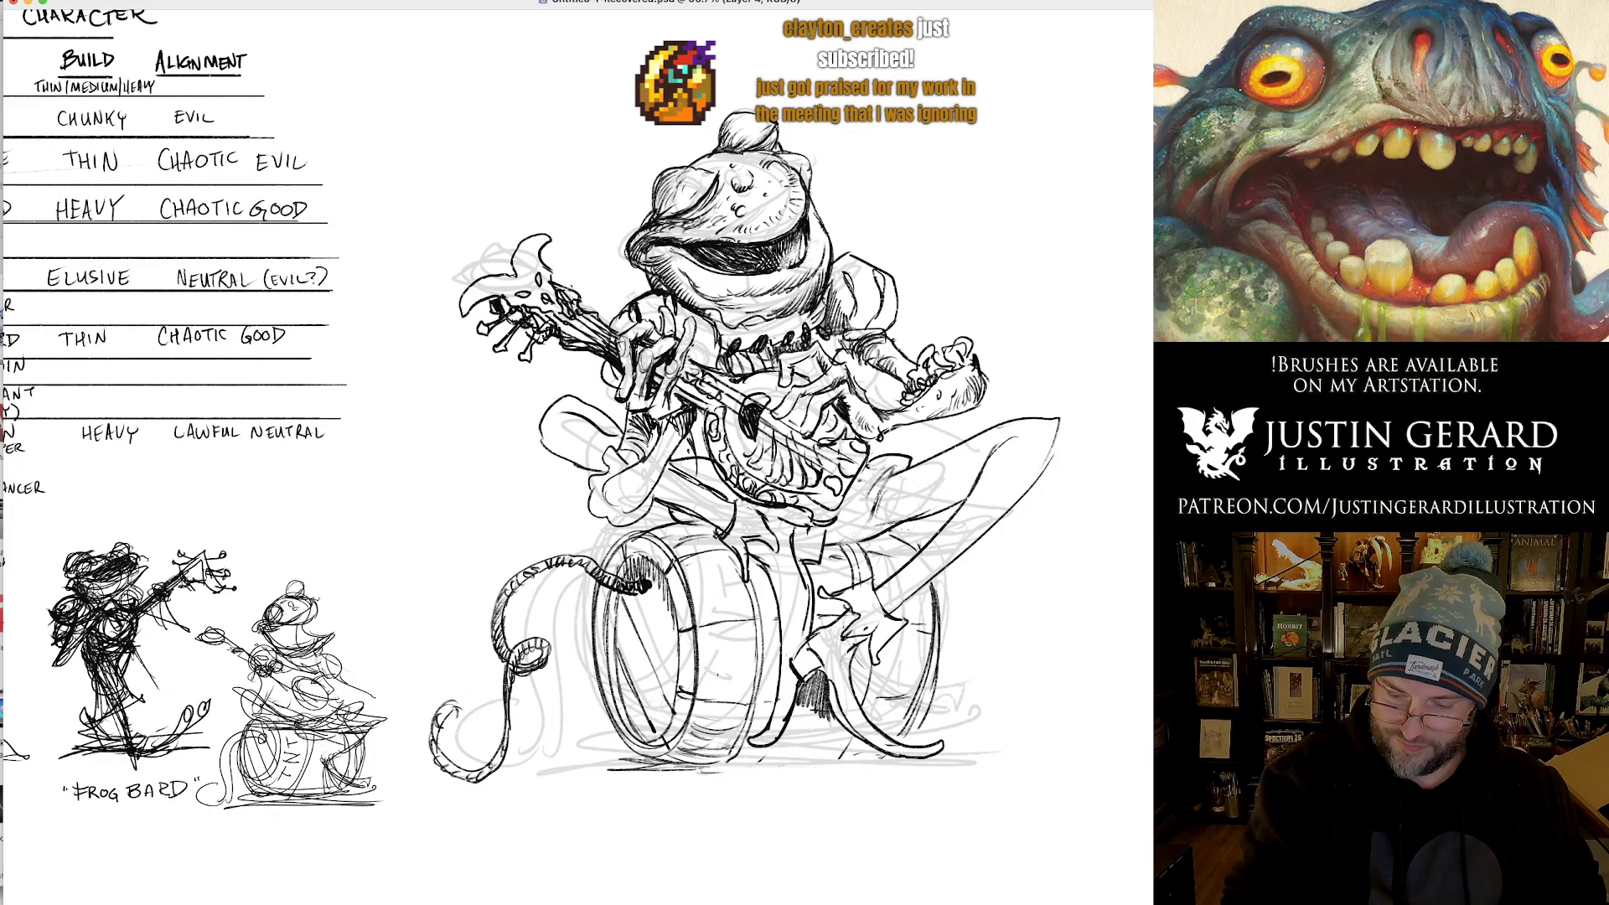
pyautogui.moveTo(845, 621)
pyautogui.mouseDown()
pyautogui.moveTo(856, 609)
pyautogui.moveTo(864, 644)
pyautogui.mouseUp()
pyautogui.moveTo(855, 690); pyautogui.dragTo(869, 651)
pyautogui.moveTo(866, 677); pyautogui.dragTo(872, 648)
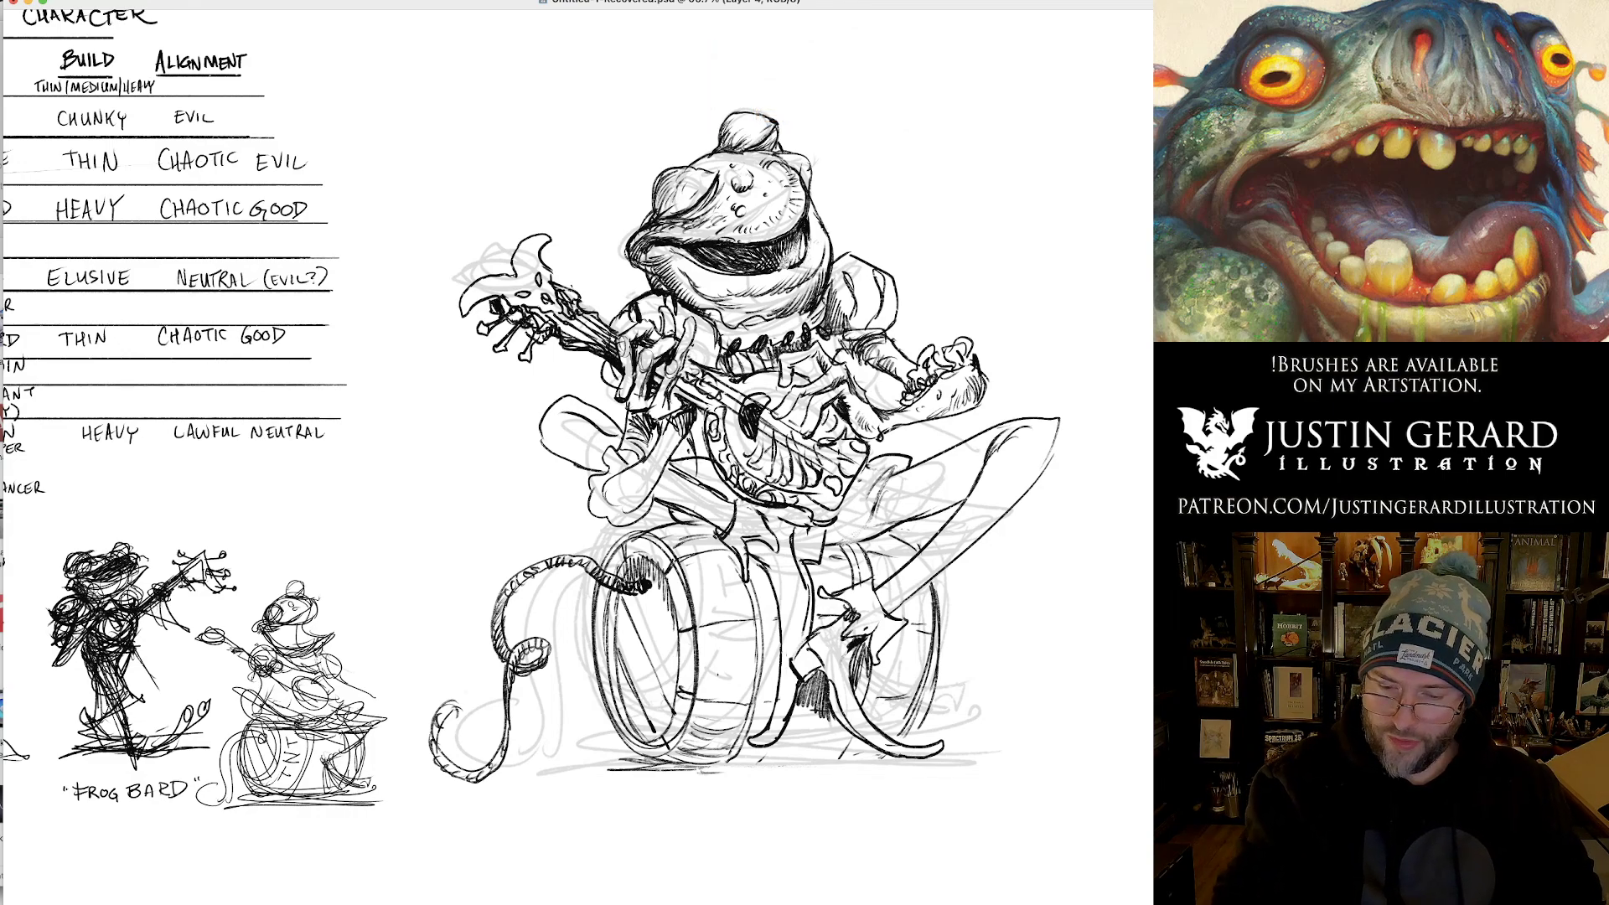
# Compare the ink drawing with the rough sketch by toggling the ink layer, and try new lower lip lines on the frog's mouth.
pyautogui.press('super+comma')
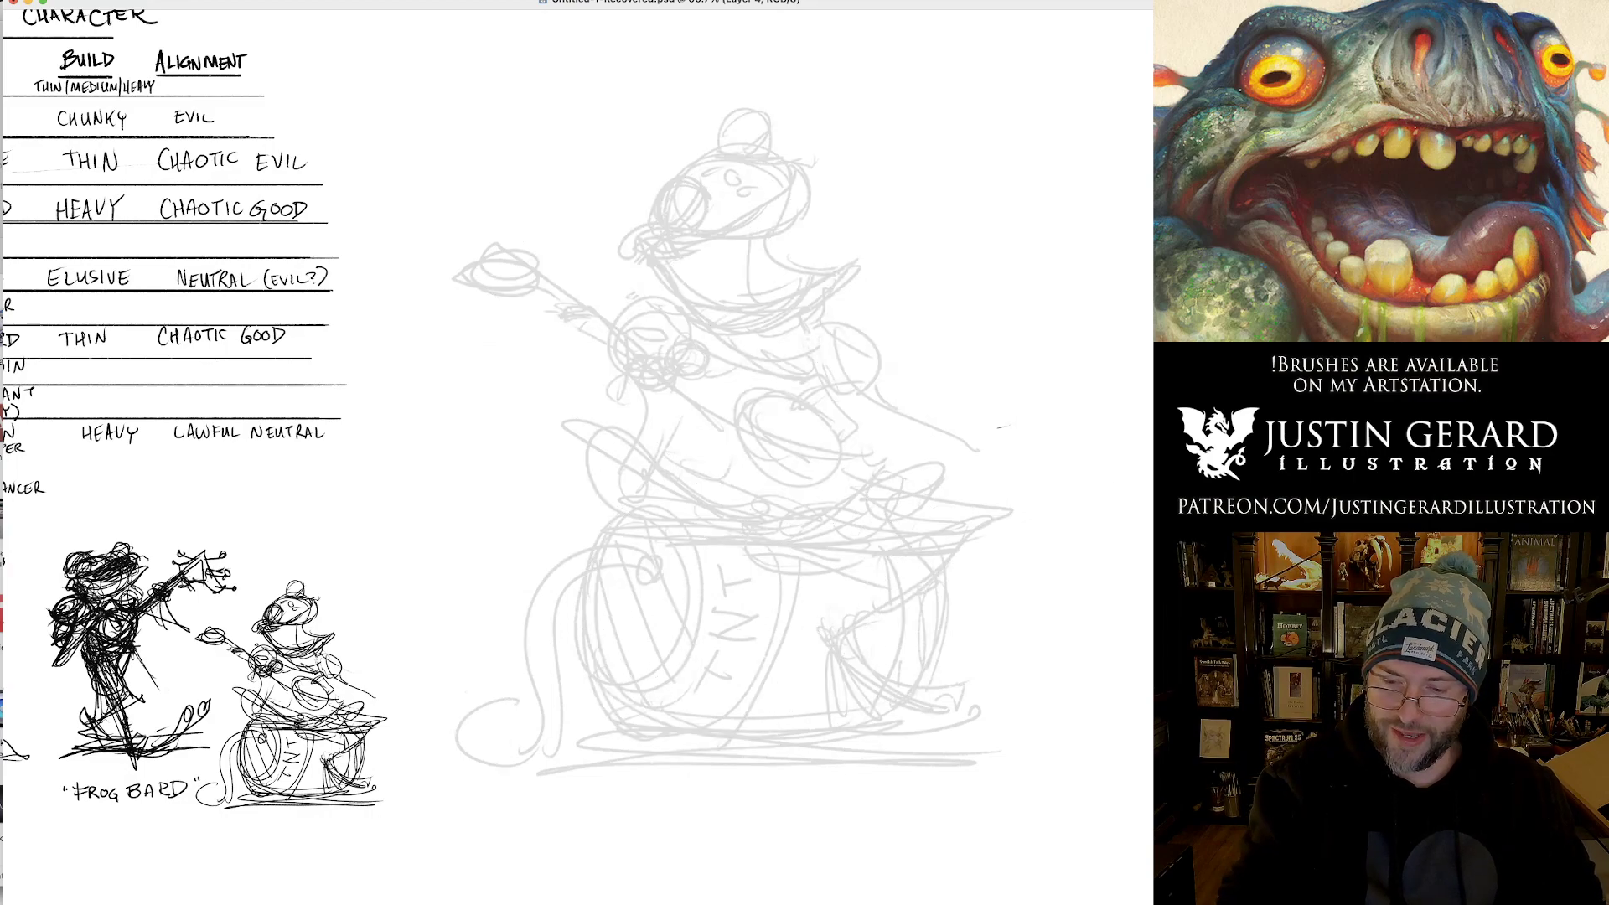
pyautogui.press('super+comma')
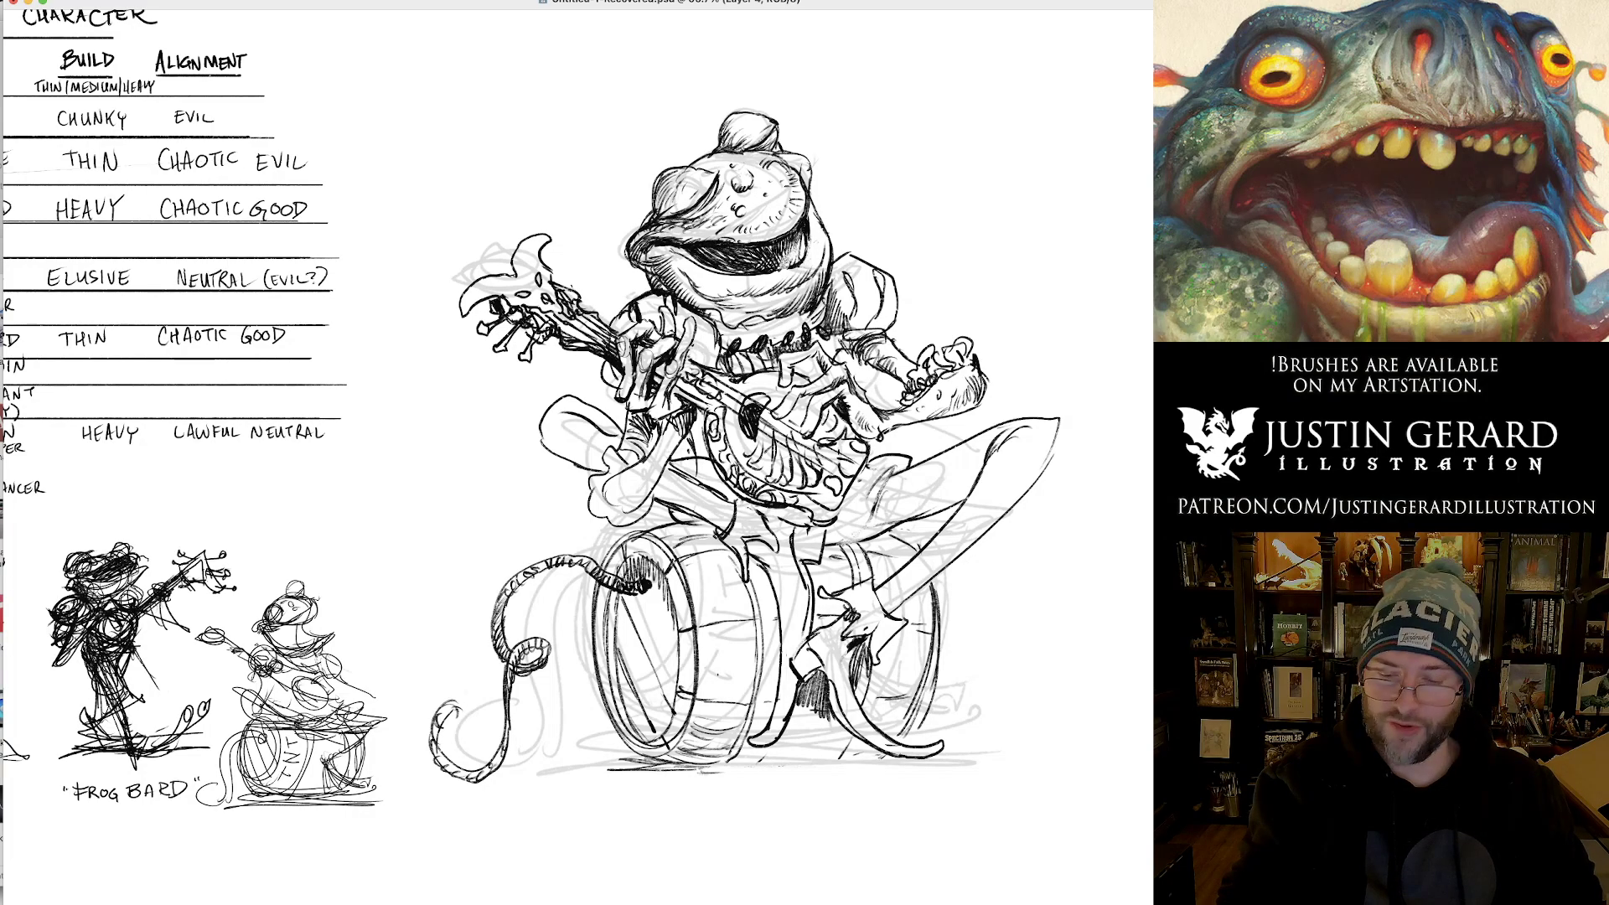
pyautogui.moveTo(669, 249)
pyautogui.mouseDown()
pyautogui.moveTo(717, 282)
pyautogui.moveTo(795, 287)
pyautogui.moveTo(807, 255)
pyautogui.mouseUp()
pyautogui.press('super+z')
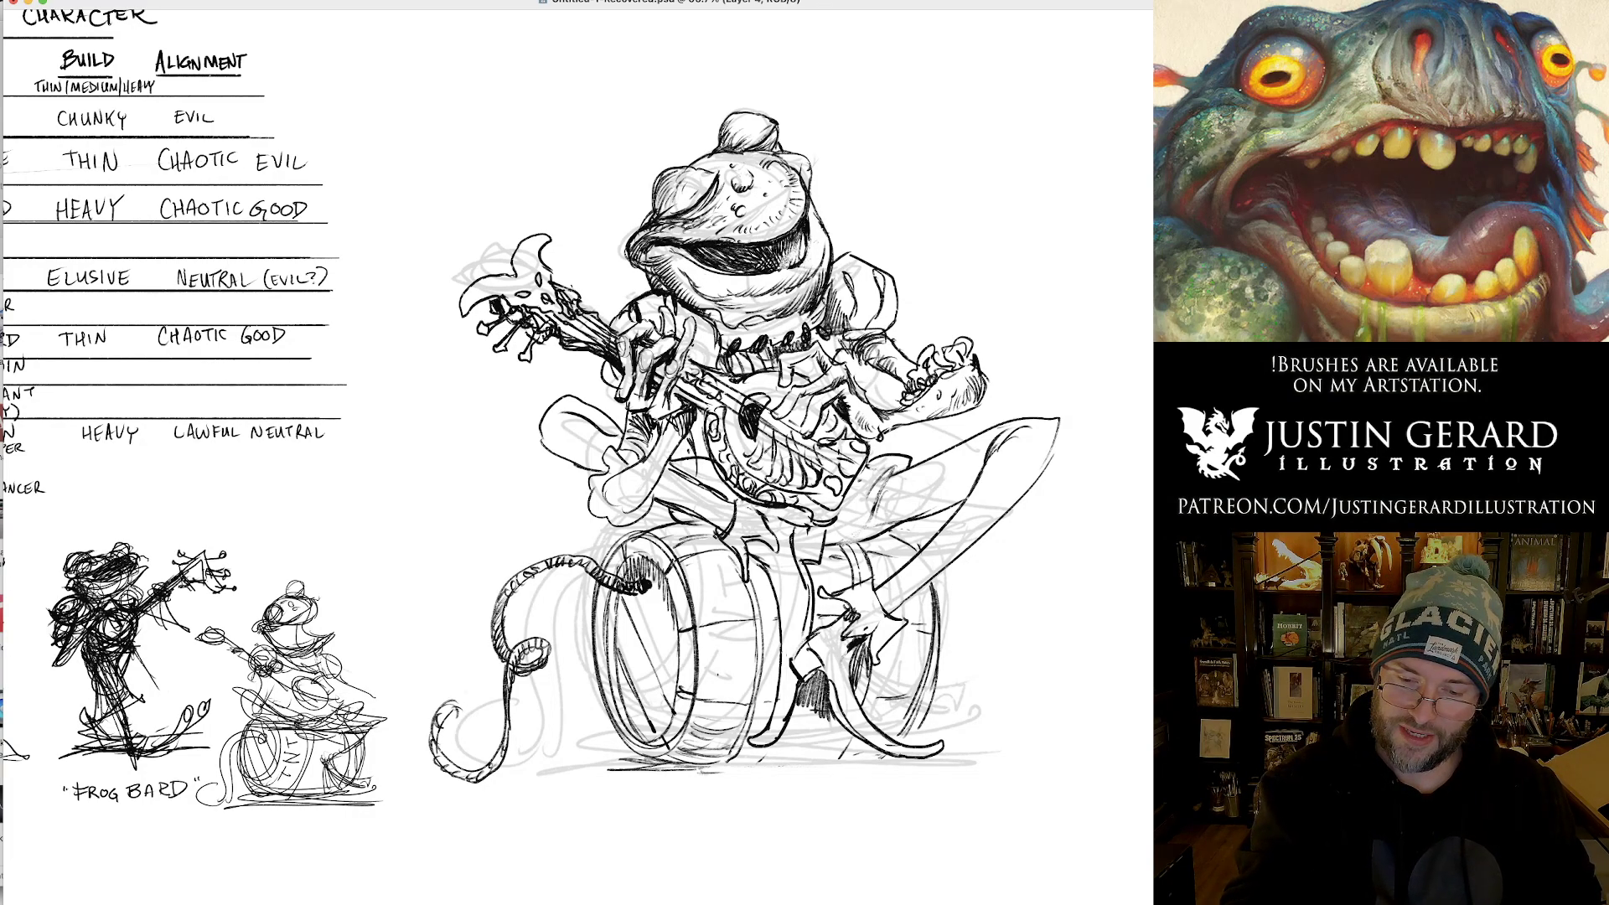
pyautogui.moveTo(704, 263)
pyautogui.mouseDown()
pyautogui.moveTo(772, 288)
pyautogui.moveTo(805, 265)
pyautogui.mouseUp()
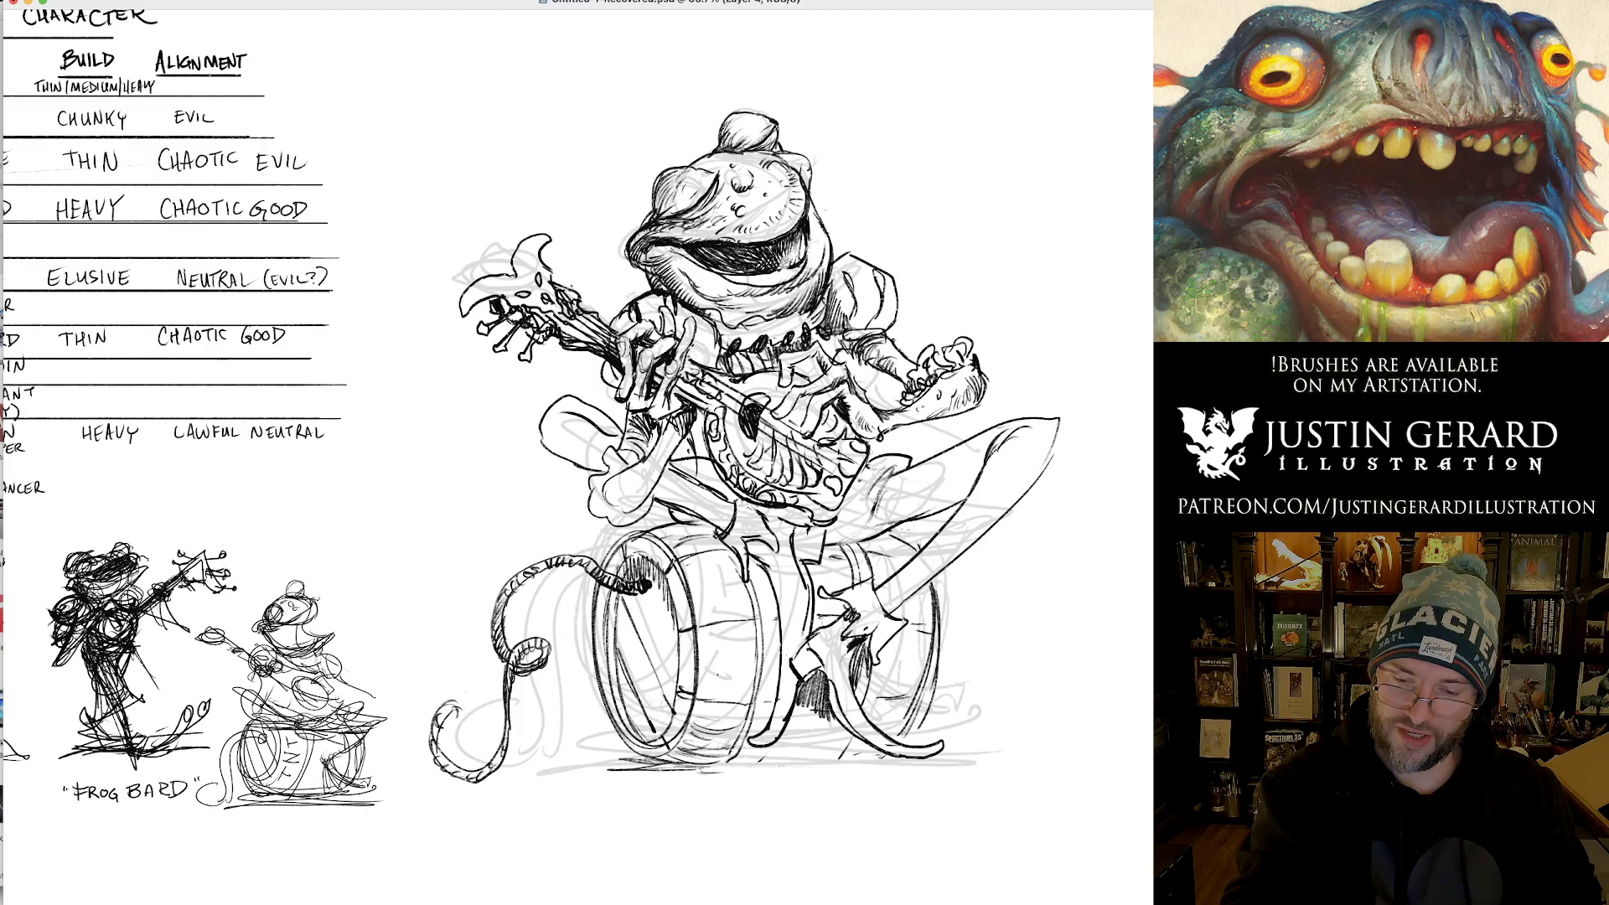
pyautogui.press('super+z')
pyautogui.moveTo(680, 252)
pyautogui.mouseDown()
pyautogui.moveTo(811, 288)
pyautogui.moveTo(803, 231)
pyautogui.mouseUp()
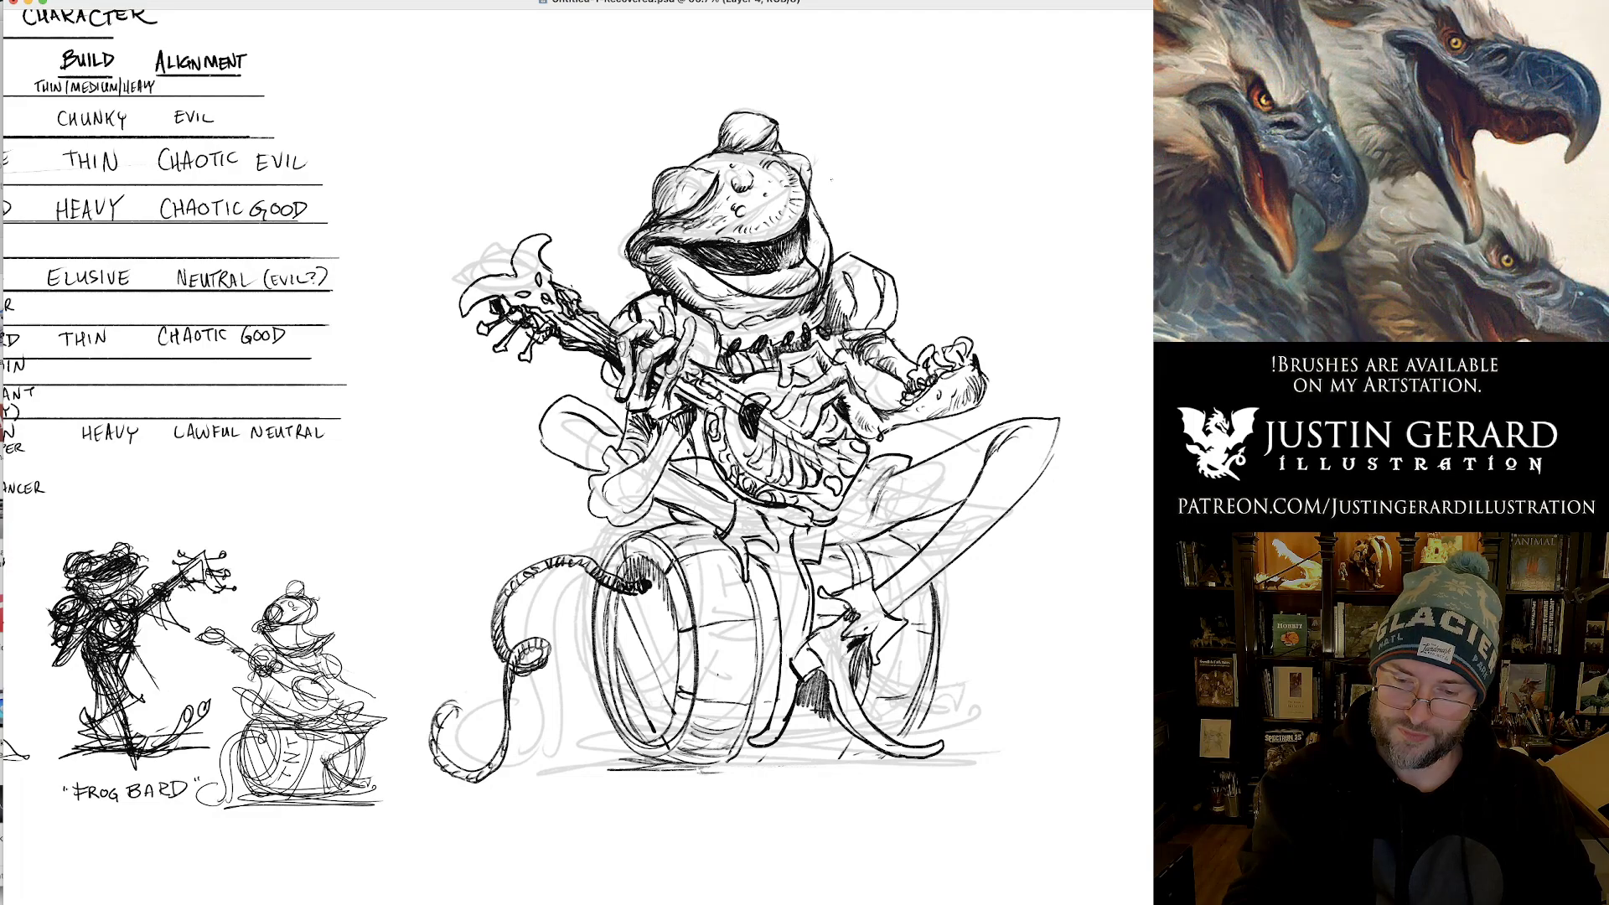
pyautogui.press('super+z')
pyautogui.press('super+shift+z')
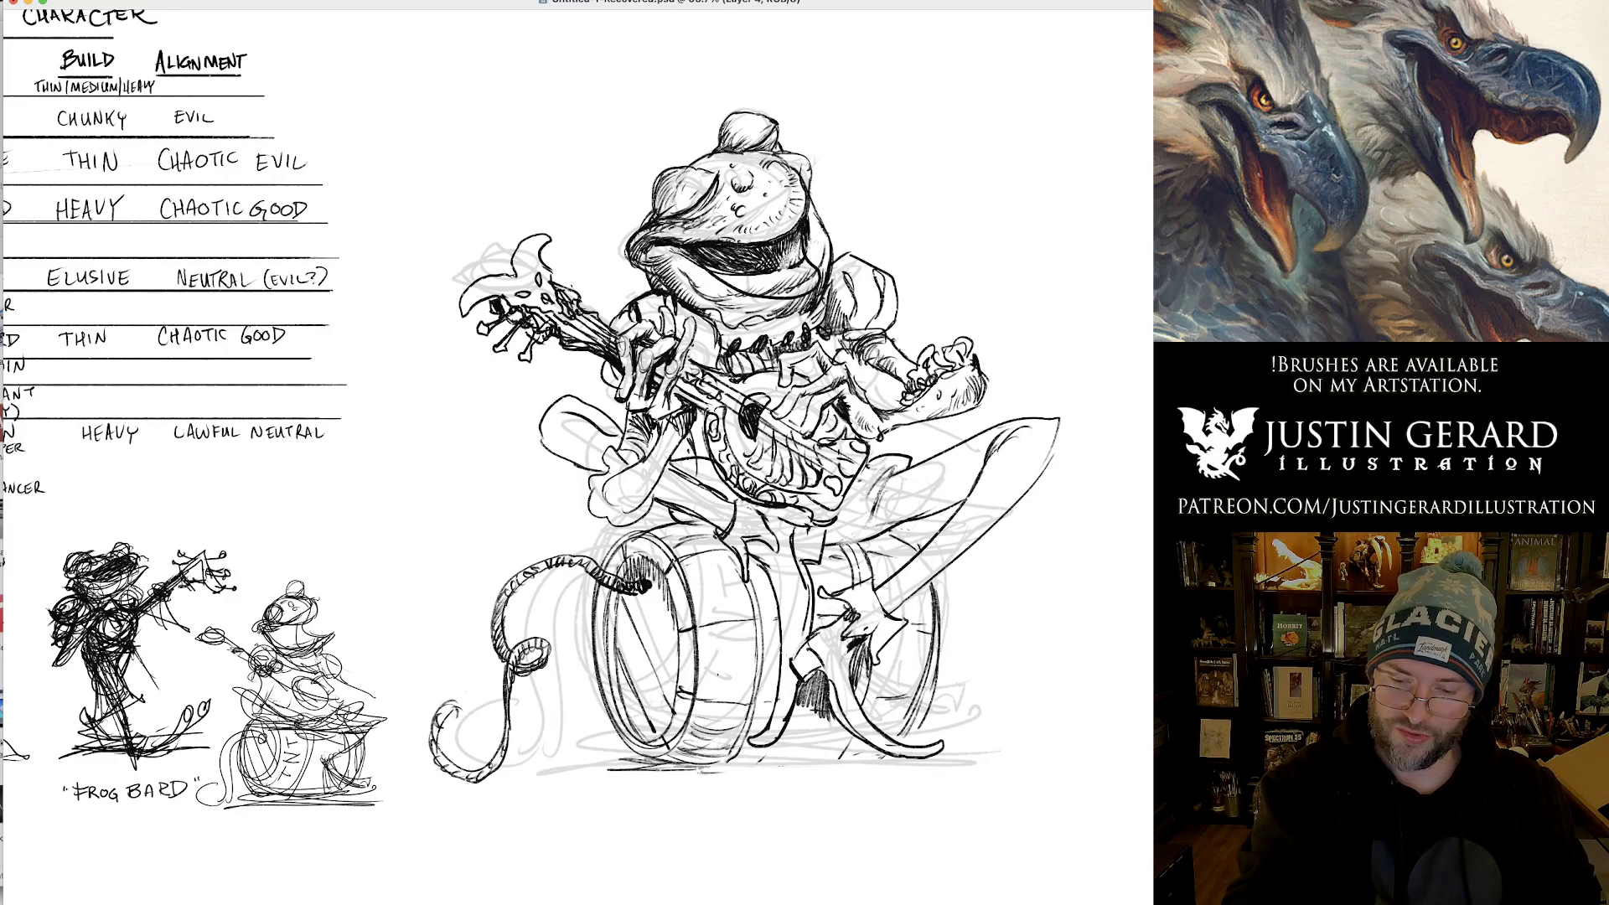
pyautogui.press('super+z')
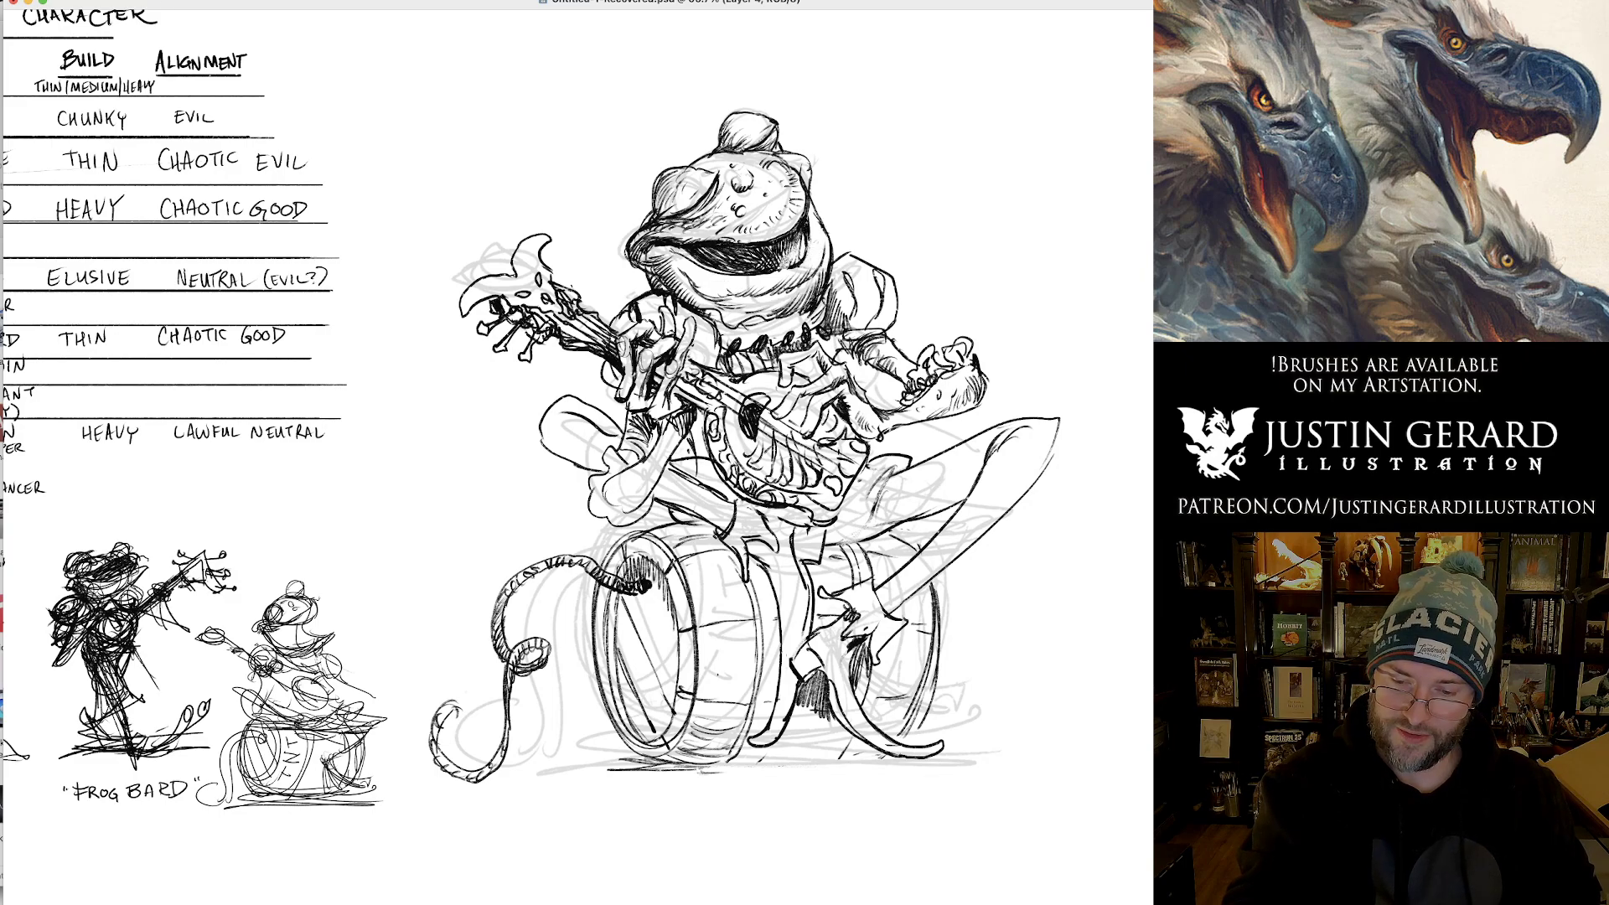
# Redraw the frog's open mouth wider with a deeper lower lip and hatched interior, undoing unwanted strokes.
pyautogui.moveTo(812, 235); pyautogui.dragTo(804, 284)
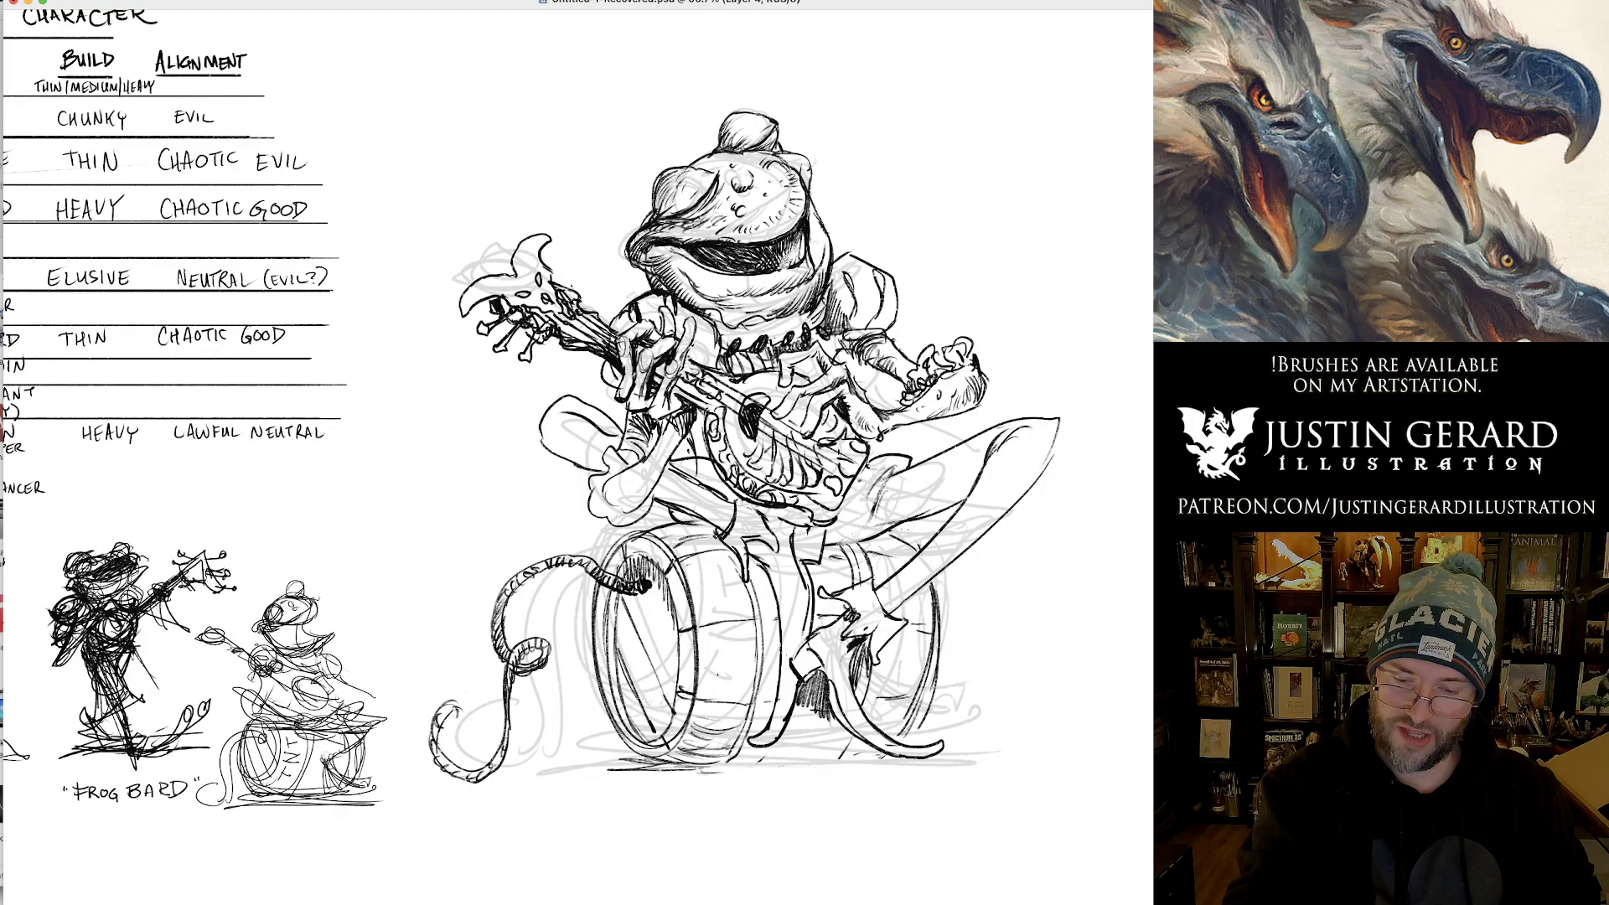
pyautogui.moveTo(689, 254)
pyautogui.mouseDown()
pyautogui.moveTo(778, 297)
pyautogui.moveTo(807, 290)
pyautogui.moveTo(818, 253)
pyautogui.moveTo(728, 275)
pyautogui.moveTo(797, 260)
pyautogui.moveTo(739, 289)
pyautogui.moveTo(724, 271)
pyautogui.moveTo(770, 272)
pyautogui.moveTo(795, 242)
pyautogui.moveTo(804, 293)
pyautogui.moveTo(797, 273)
pyautogui.mouseUp()
pyautogui.moveTo(798, 240)
pyautogui.mouseDown()
pyautogui.moveTo(768, 280)
pyautogui.moveTo(789, 304)
pyautogui.moveTo(761, 293)
pyautogui.moveTo(786, 293)
pyautogui.mouseUp()
pyautogui.hotkey('ctrl', 'z')
pyautogui.hotkey('ctrl', 'z')
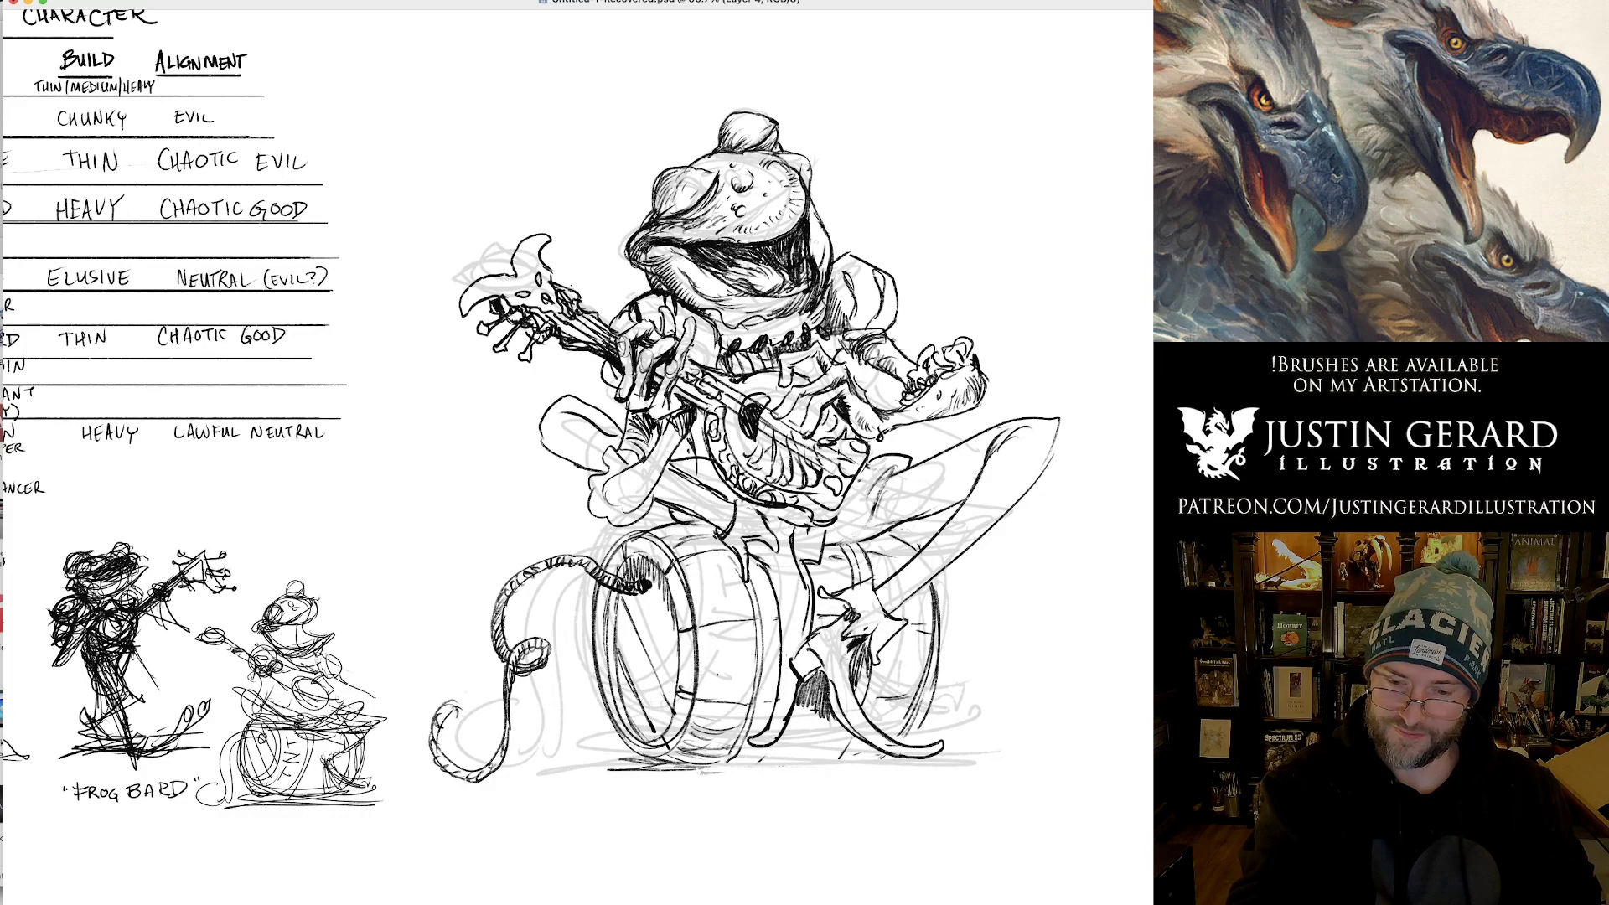
pyautogui.hotkey('ctrl', 'z')
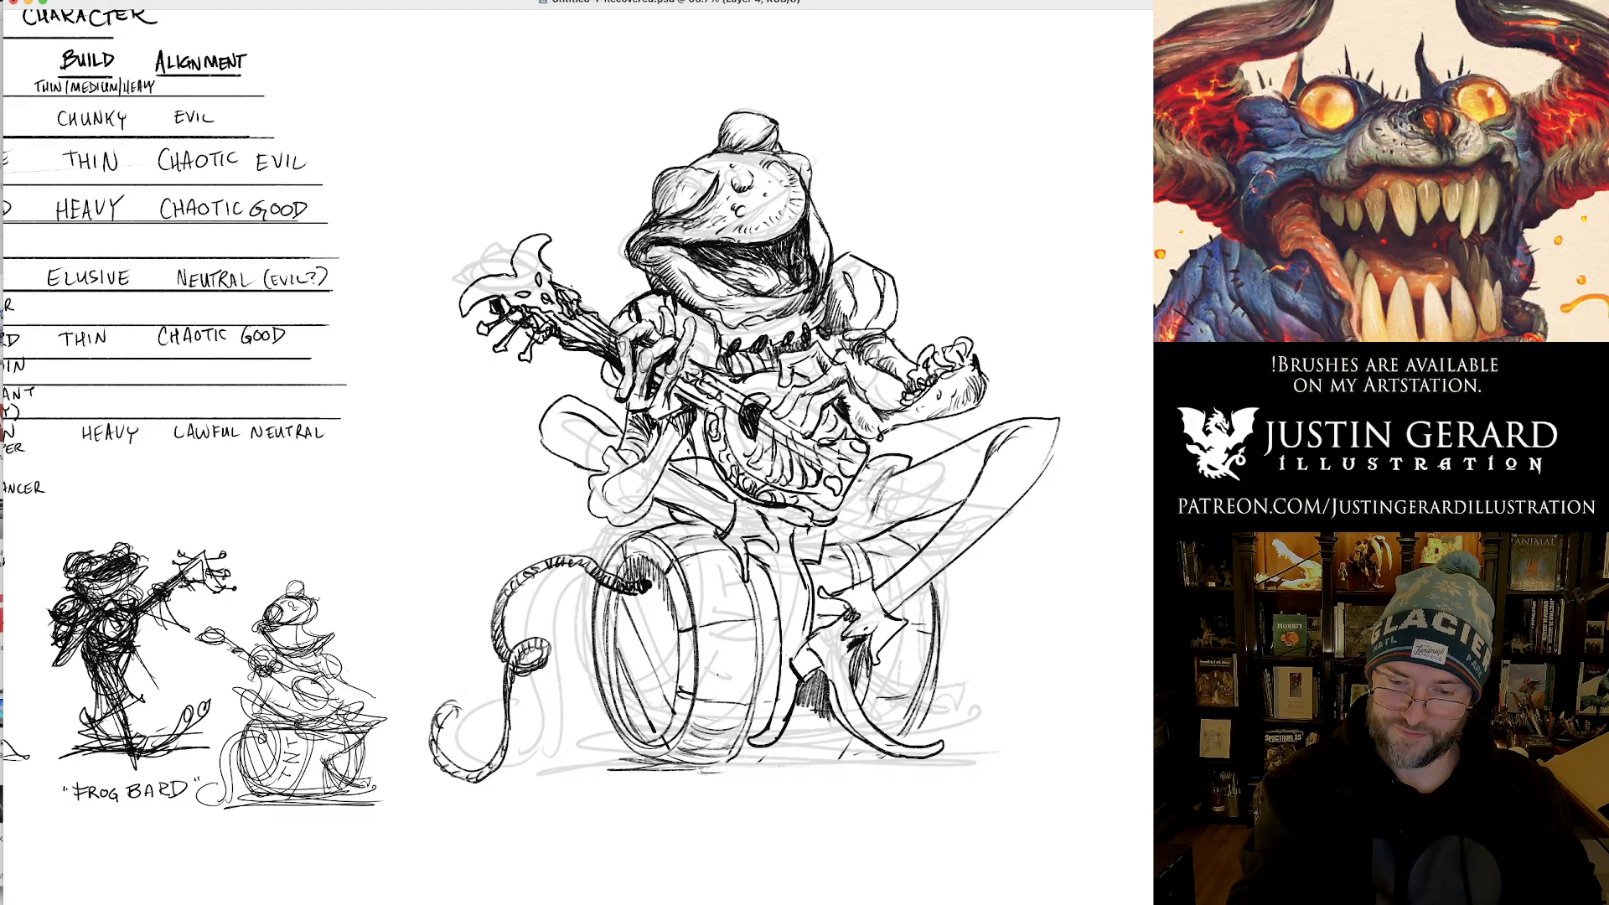
# Refine the corner of the frog's mouth, redraw the far cheek and jaw, and add the far eye bulge behind the head.
pyautogui.moveTo(794, 253)
pyautogui.mouseDown()
pyautogui.moveTo(803, 265)
pyautogui.moveTo(764, 268)
pyautogui.moveTo(792, 271)
pyautogui.mouseUp()
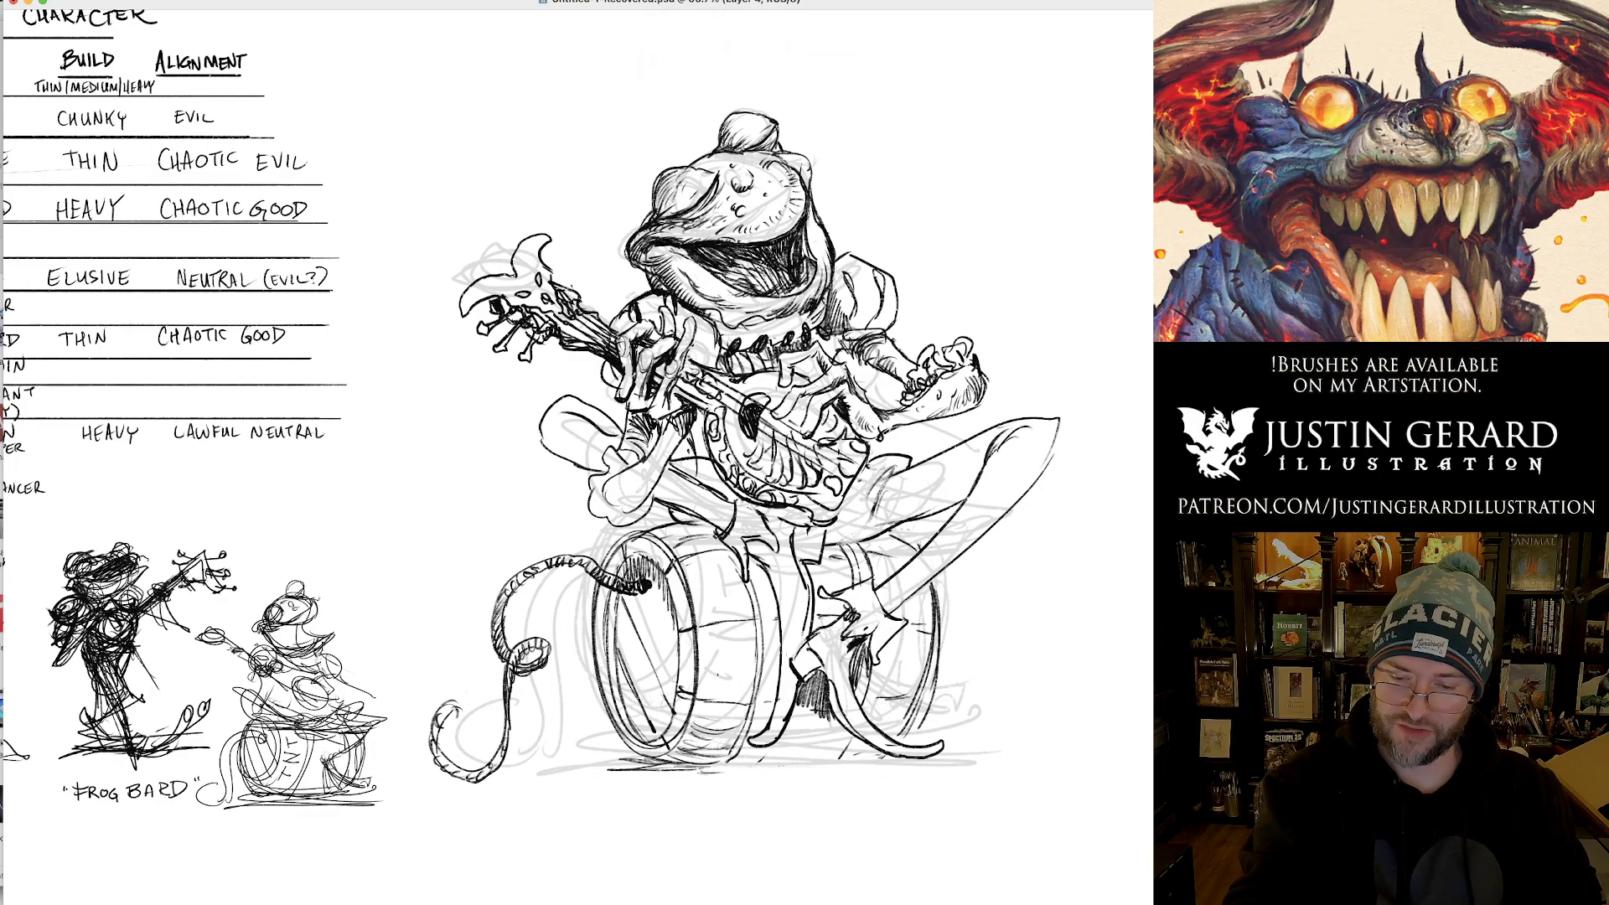
pyautogui.moveTo(812, 239); pyautogui.dragTo(807, 287)
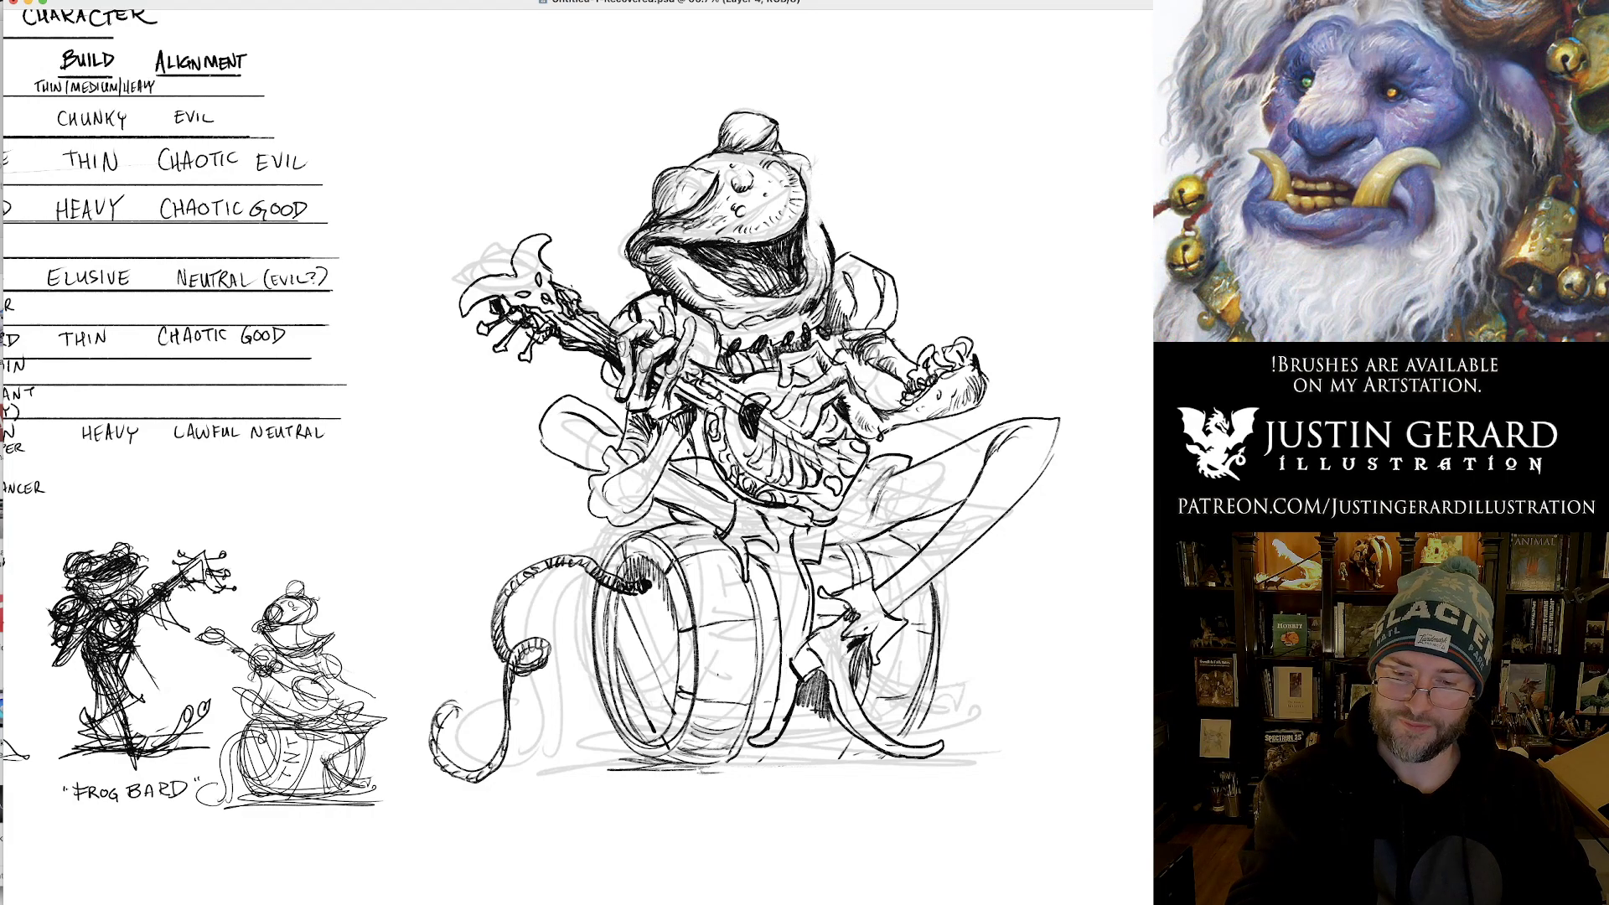
pyautogui.moveTo(809, 144); pyautogui.dragTo(826, 228)
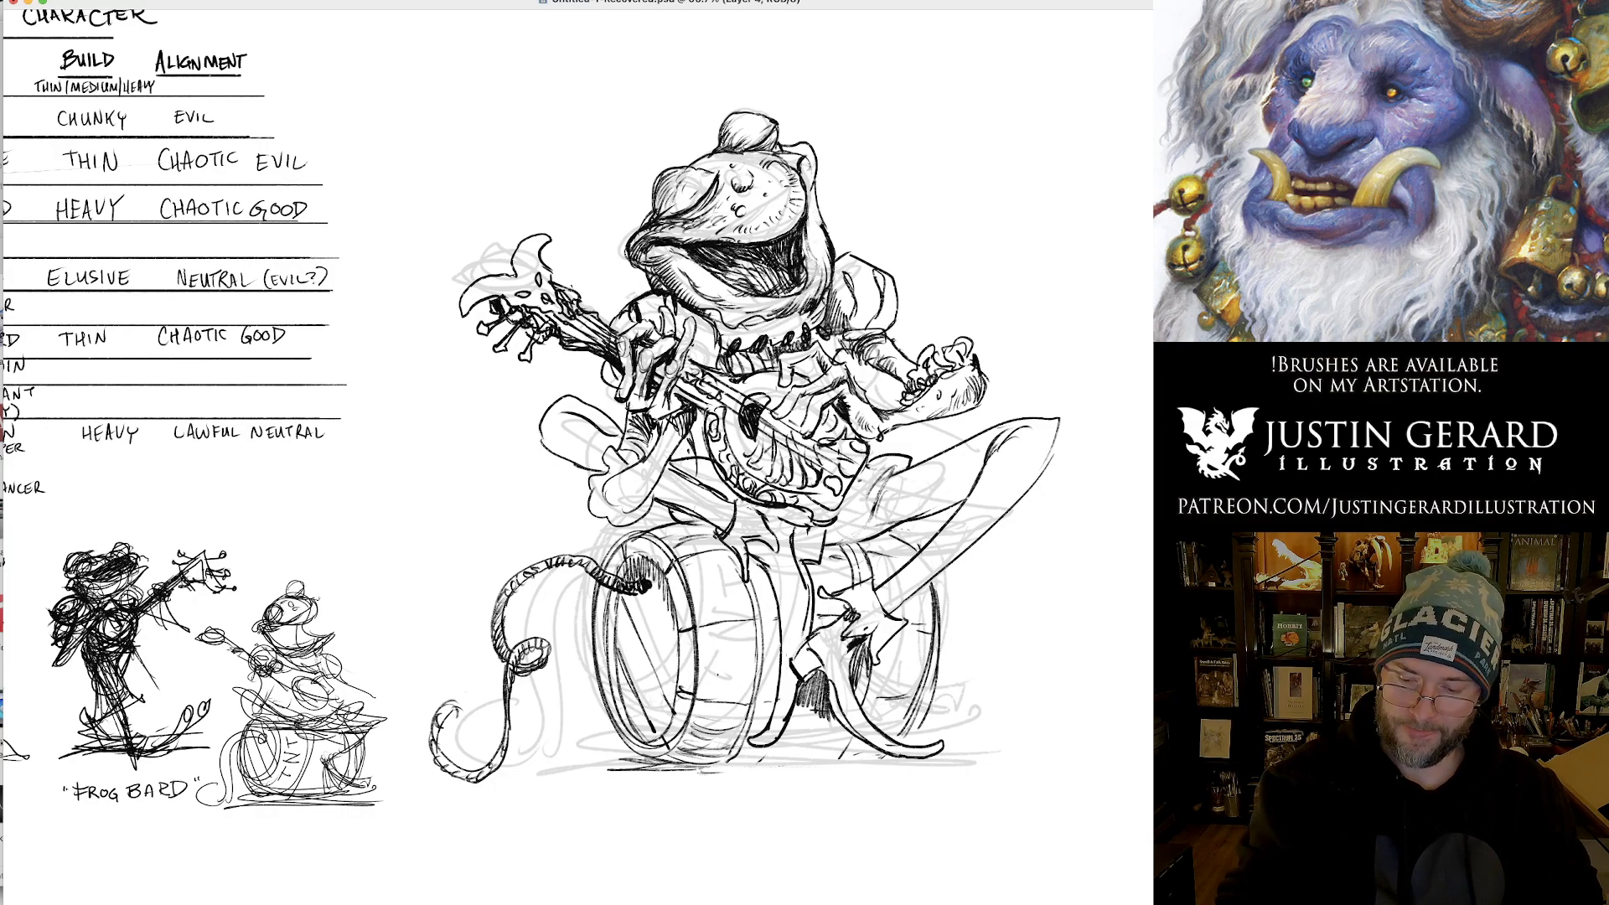
# Scribble a ground shadow under the barrel and boots, and hatch the barrel's open end and lower rim.
pyautogui.moveTo(847, 763)
pyautogui.mouseDown()
pyautogui.moveTo(574, 787)
pyautogui.moveTo(671, 775)
pyautogui.moveTo(538, 771)
pyautogui.moveTo(825, 770)
pyautogui.moveTo(755, 761)
pyautogui.moveTo(825, 746)
pyautogui.moveTo(801, 717)
pyautogui.moveTo(871, 767)
pyautogui.moveTo(943, 765)
pyautogui.moveTo(758, 784)
pyautogui.moveTo(888, 772)
pyautogui.moveTo(872, 749)
pyautogui.moveTo(896, 725)
pyautogui.moveTo(922, 736)
pyautogui.moveTo(926, 675)
pyautogui.mouseUp()
pyautogui.moveTo(616, 616)
pyautogui.mouseDown()
pyautogui.moveTo(652, 700)
pyautogui.moveTo(625, 600)
pyautogui.moveTo(647, 620)
pyautogui.mouseUp()
pyautogui.moveTo(646, 688); pyautogui.dragTo(662, 578)
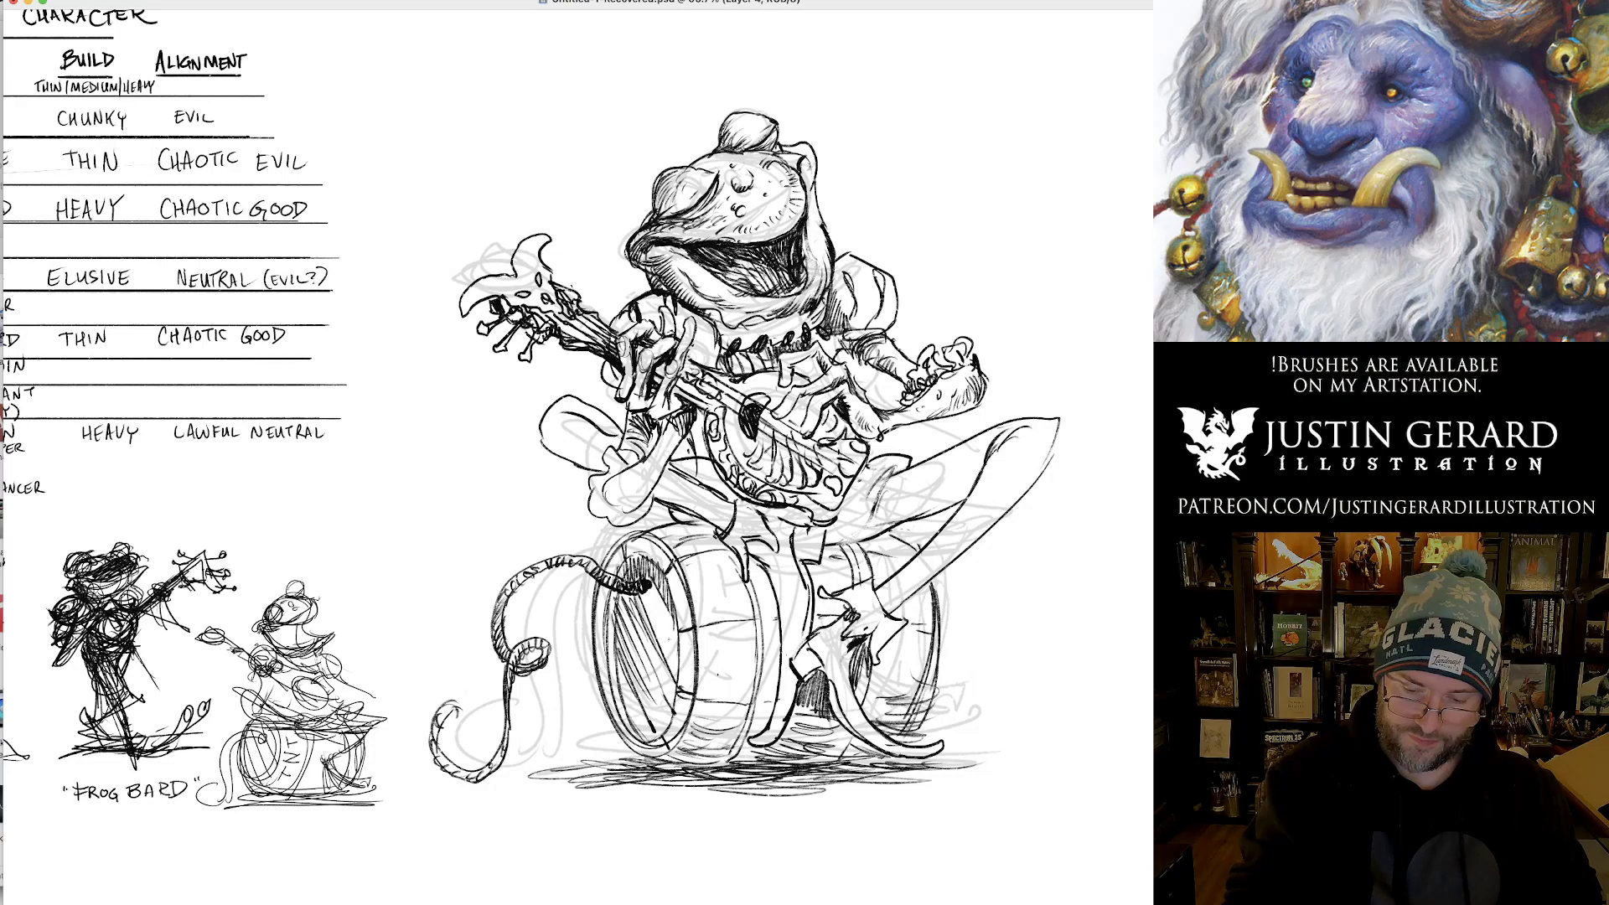
pyautogui.moveTo(601, 636)
pyautogui.mouseDown()
pyautogui.moveTo(624, 544)
pyautogui.moveTo(612, 670)
pyautogui.moveTo(662, 740)
pyautogui.mouseUp()
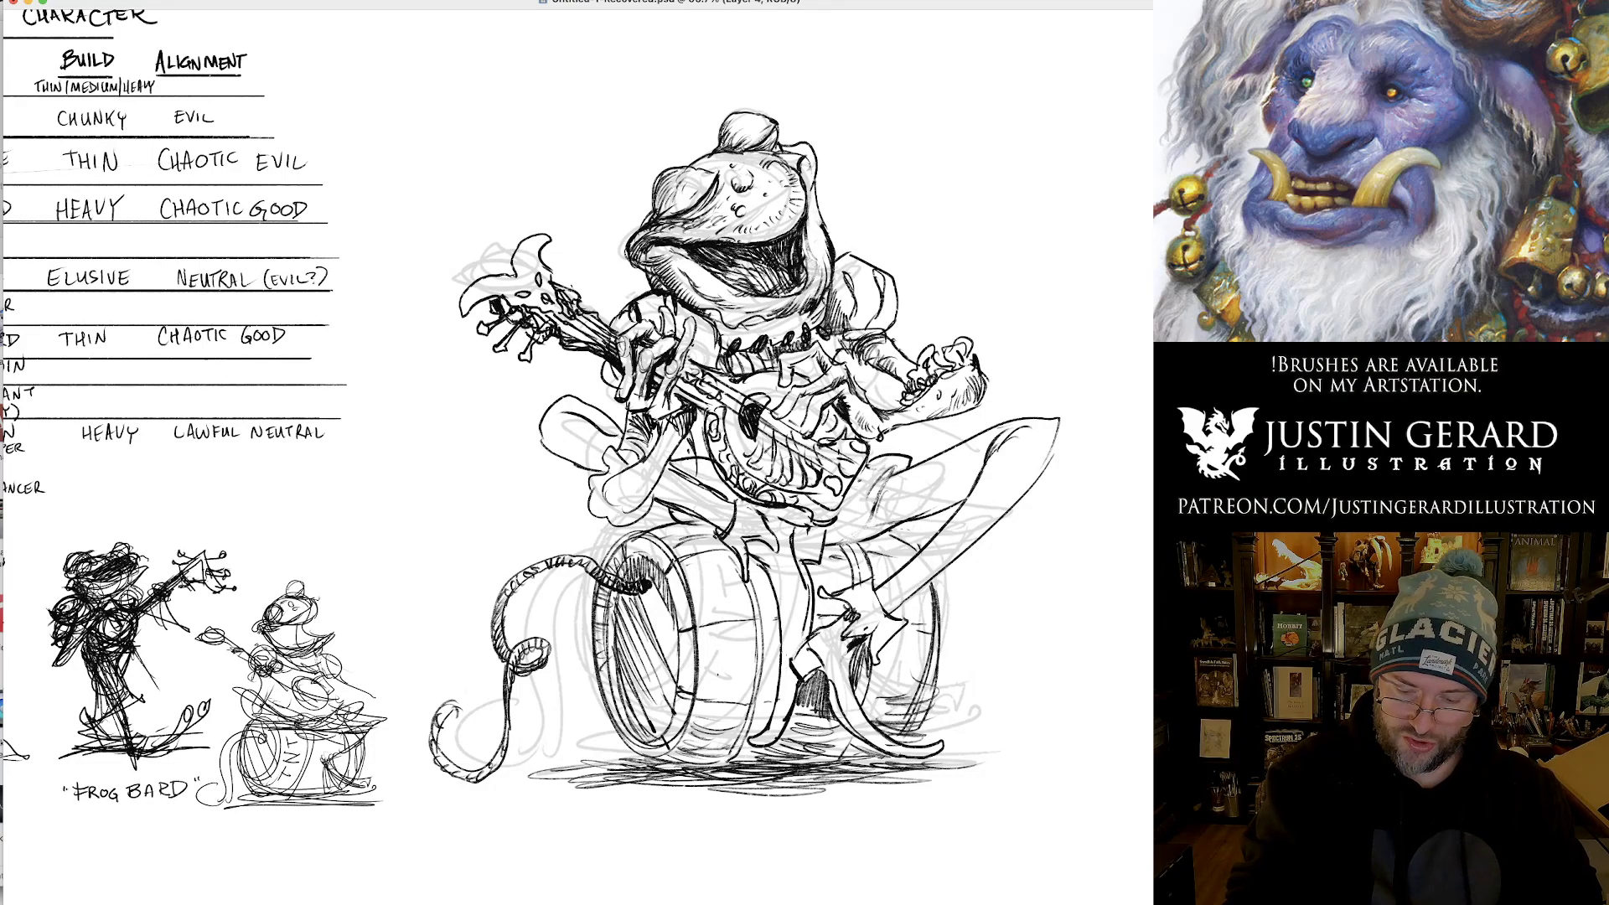
pyautogui.moveTo(618, 686); pyautogui.dragTo(652, 767)
pyautogui.moveTo(604, 697); pyautogui.dragTo(624, 746)
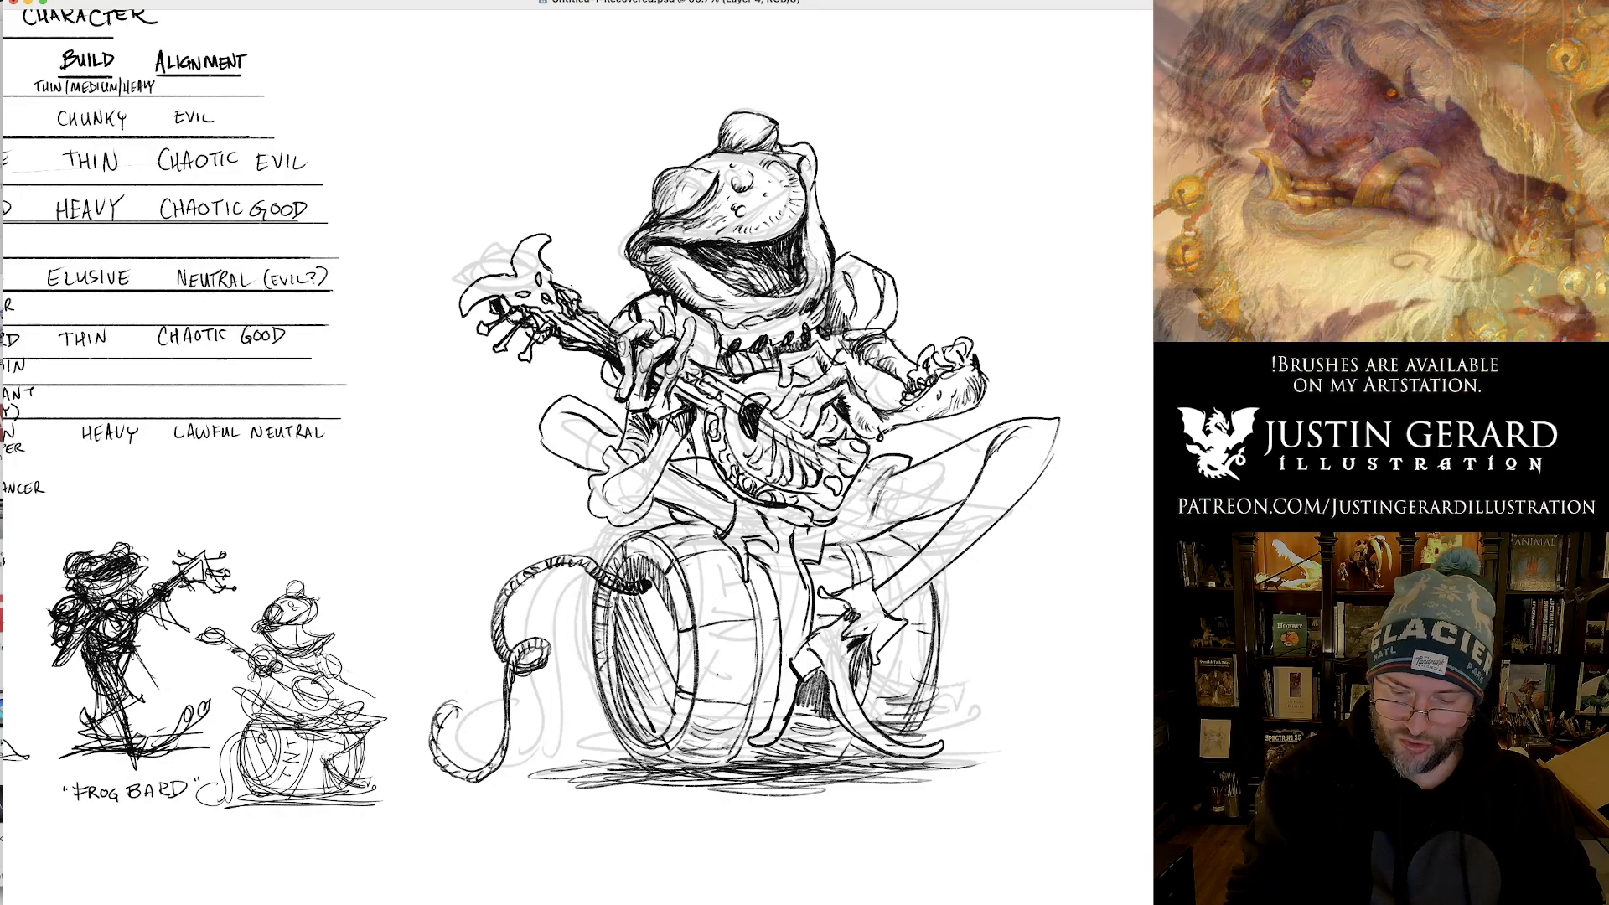
# Add stave lines across the barrel's side and dense vertical hatching where it meets the frog's hanging leg.
pyautogui.moveTo(699, 694); pyautogui.dragTo(759, 684)
pyautogui.moveTo(707, 666); pyautogui.dragTo(753, 658)
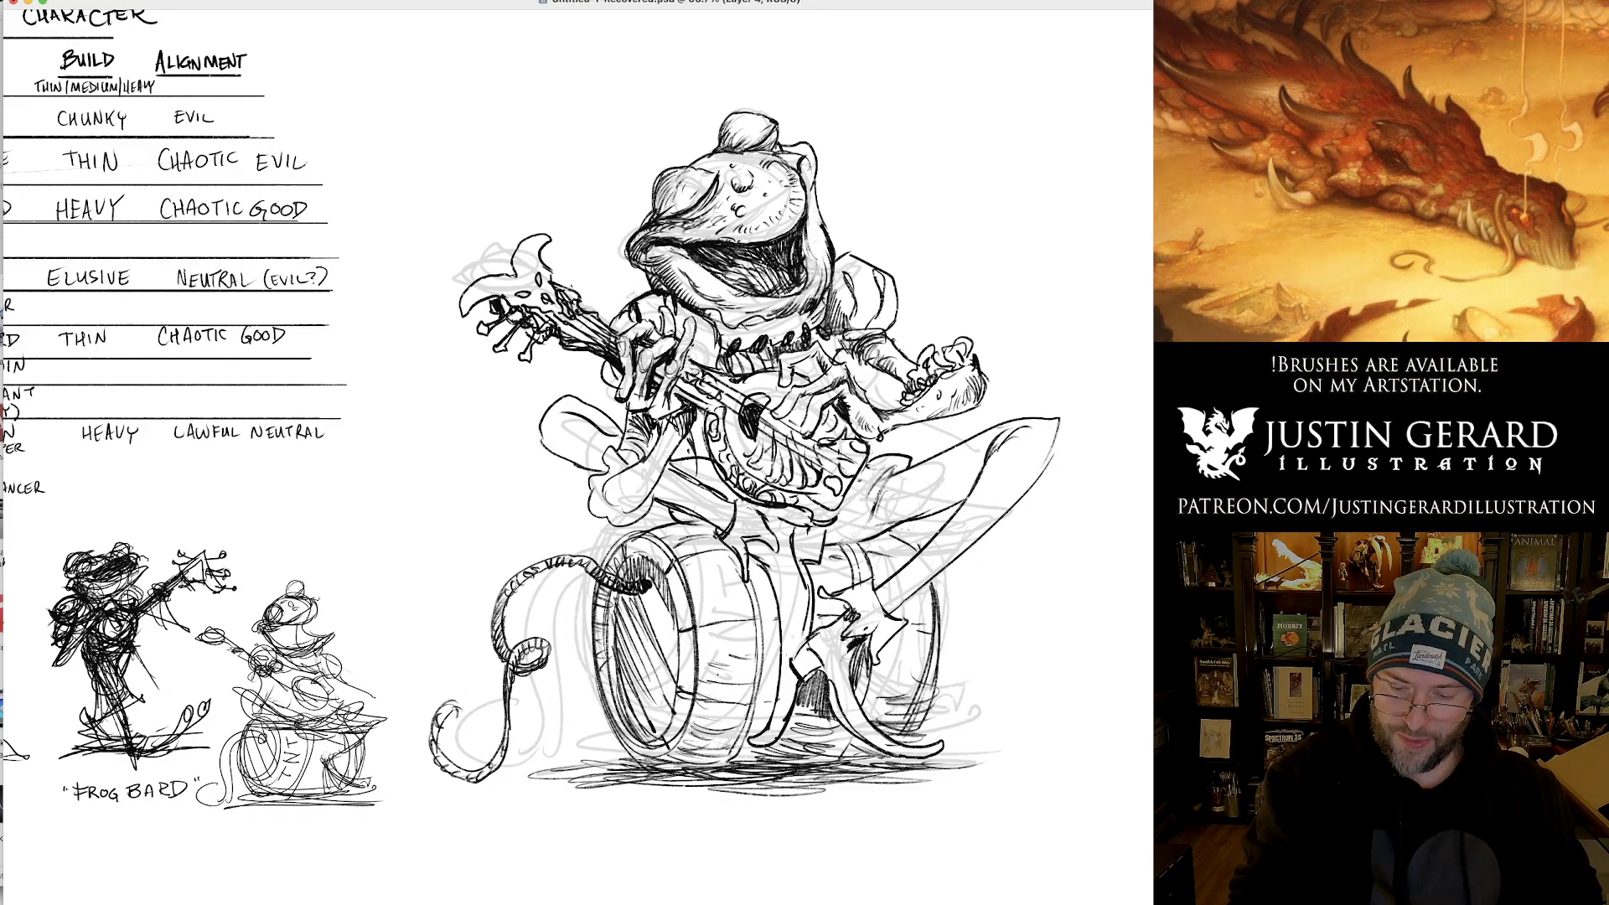
pyautogui.moveTo(752, 601); pyautogui.dragTo(757, 562)
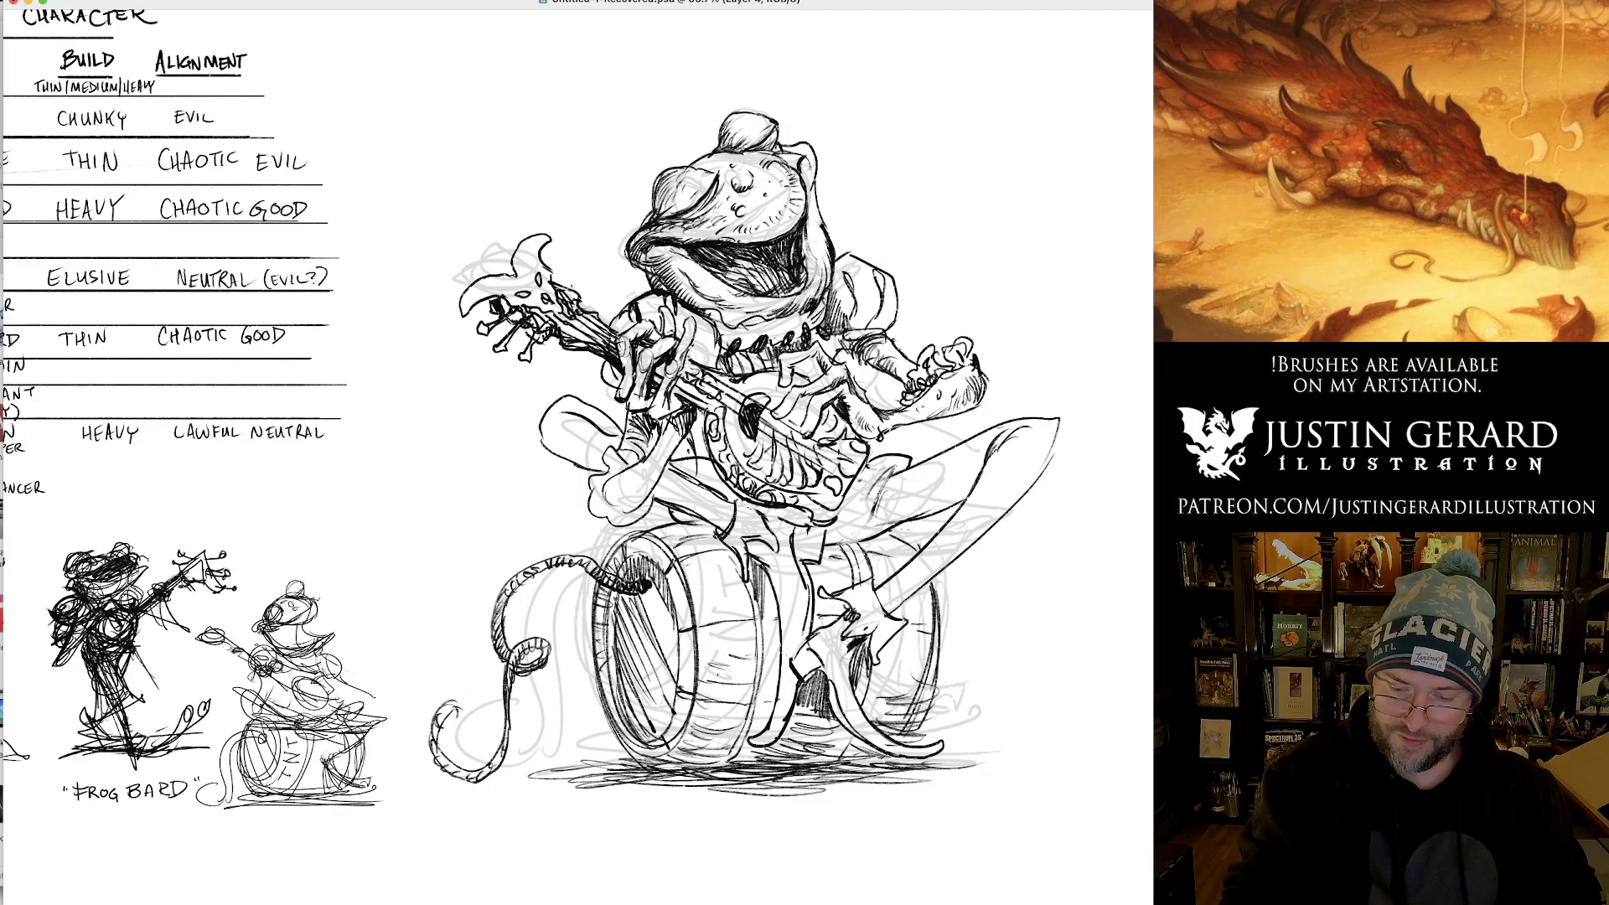
pyautogui.moveTo(771, 652); pyautogui.dragTo(768, 575)
pyautogui.moveTo(779, 681); pyautogui.dragTo(776, 620)
pyautogui.moveTo(775, 721); pyautogui.dragTo(768, 657)
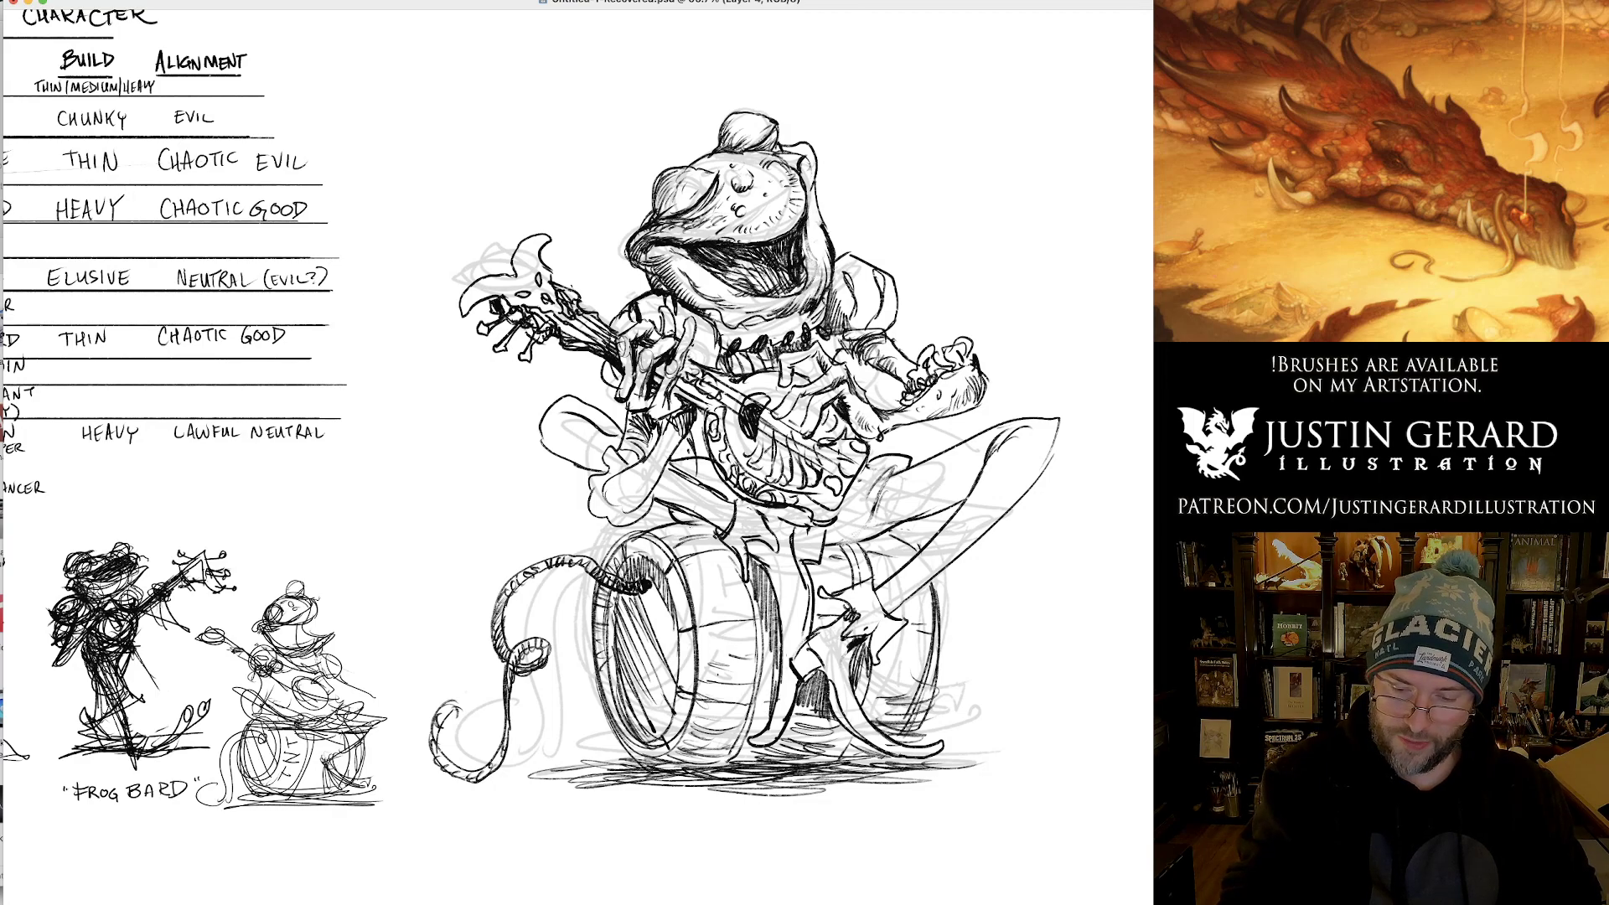
# Hatch a shadow across the top of the barrel beneath the frog's seat.
pyautogui.moveTo(705, 536); pyautogui.dragTo(688, 524)
pyautogui.moveTo(707, 535); pyautogui.dragTo(679, 525)
pyautogui.moveTo(711, 563); pyautogui.dragTo(700, 526)
pyautogui.moveTo(725, 580)
pyautogui.mouseDown()
pyautogui.moveTo(709, 527)
pyautogui.moveTo(720, 539)
pyautogui.mouseUp()
pyautogui.moveTo(740, 578); pyautogui.dragTo(728, 551)
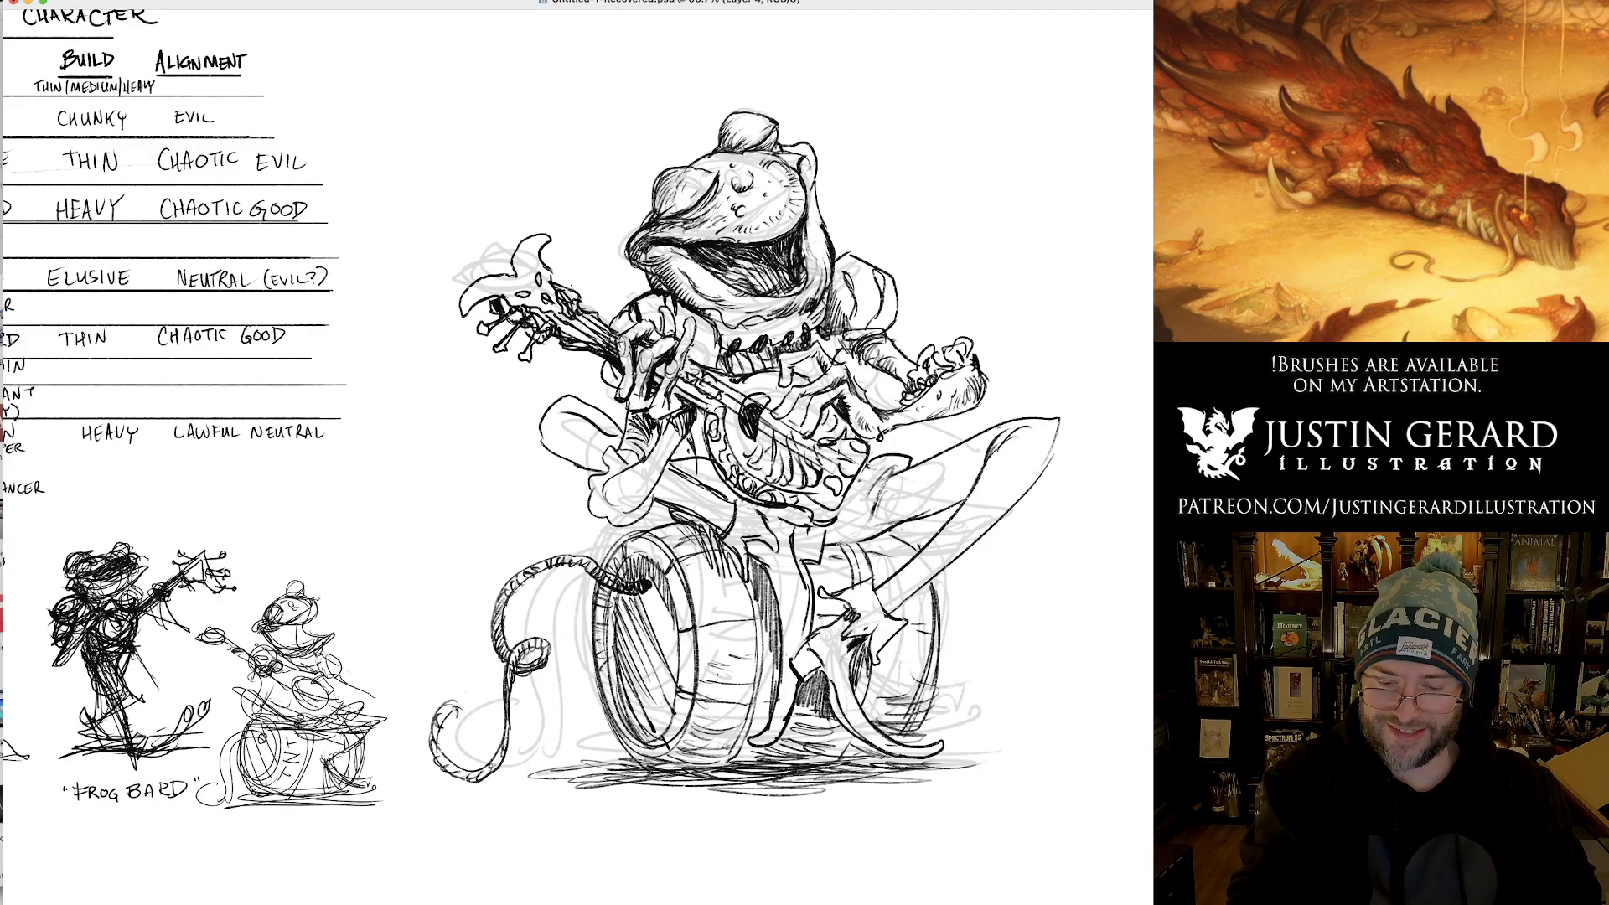
# Hatch a shadow on the frog's body between the forearm and the lower edge of the lute.
pyautogui.moveTo(704, 461); pyautogui.dragTo(697, 416)
pyautogui.moveTo(708, 481)
pyautogui.mouseDown()
pyautogui.moveTo(698, 427)
pyautogui.moveTo(703, 447)
pyautogui.mouseUp()
pyautogui.moveTo(715, 499)
pyautogui.mouseDown()
pyautogui.moveTo(708, 457)
pyautogui.moveTo(713, 470)
pyautogui.mouseUp()
pyautogui.moveTo(732, 503); pyautogui.dragTo(726, 487)
pyautogui.moveTo(743, 502); pyautogui.dragTo(736, 492)
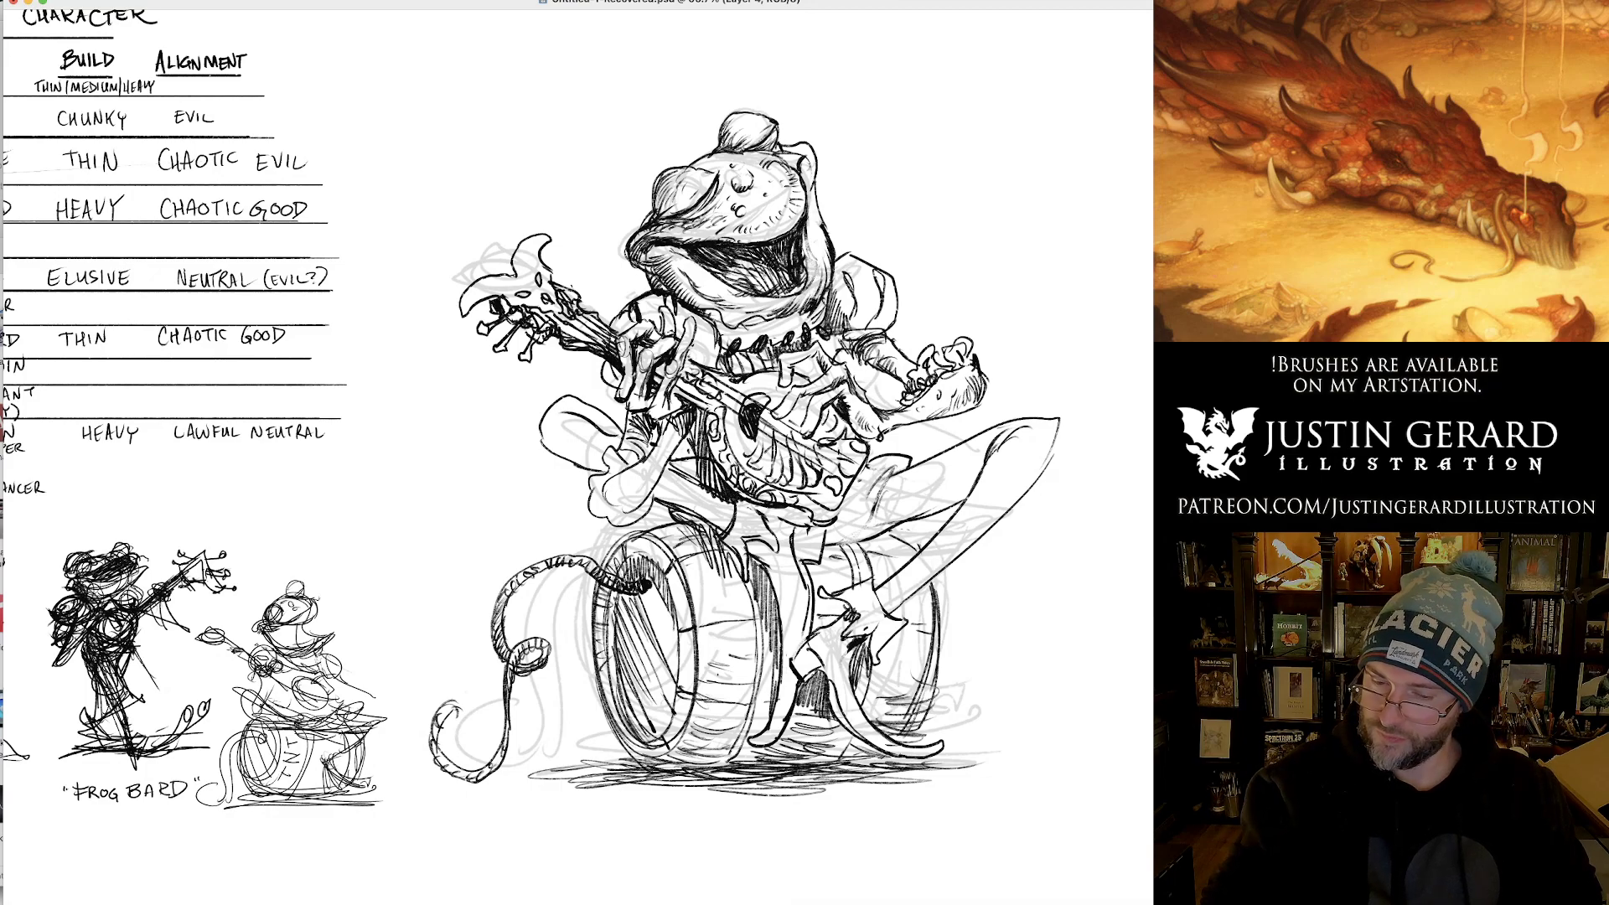
# Hide the rough sketch under the ink lines and ink the dark fold at the top of the frog's raised thigh.
pyautogui.press('5')
pyautogui.press('0')
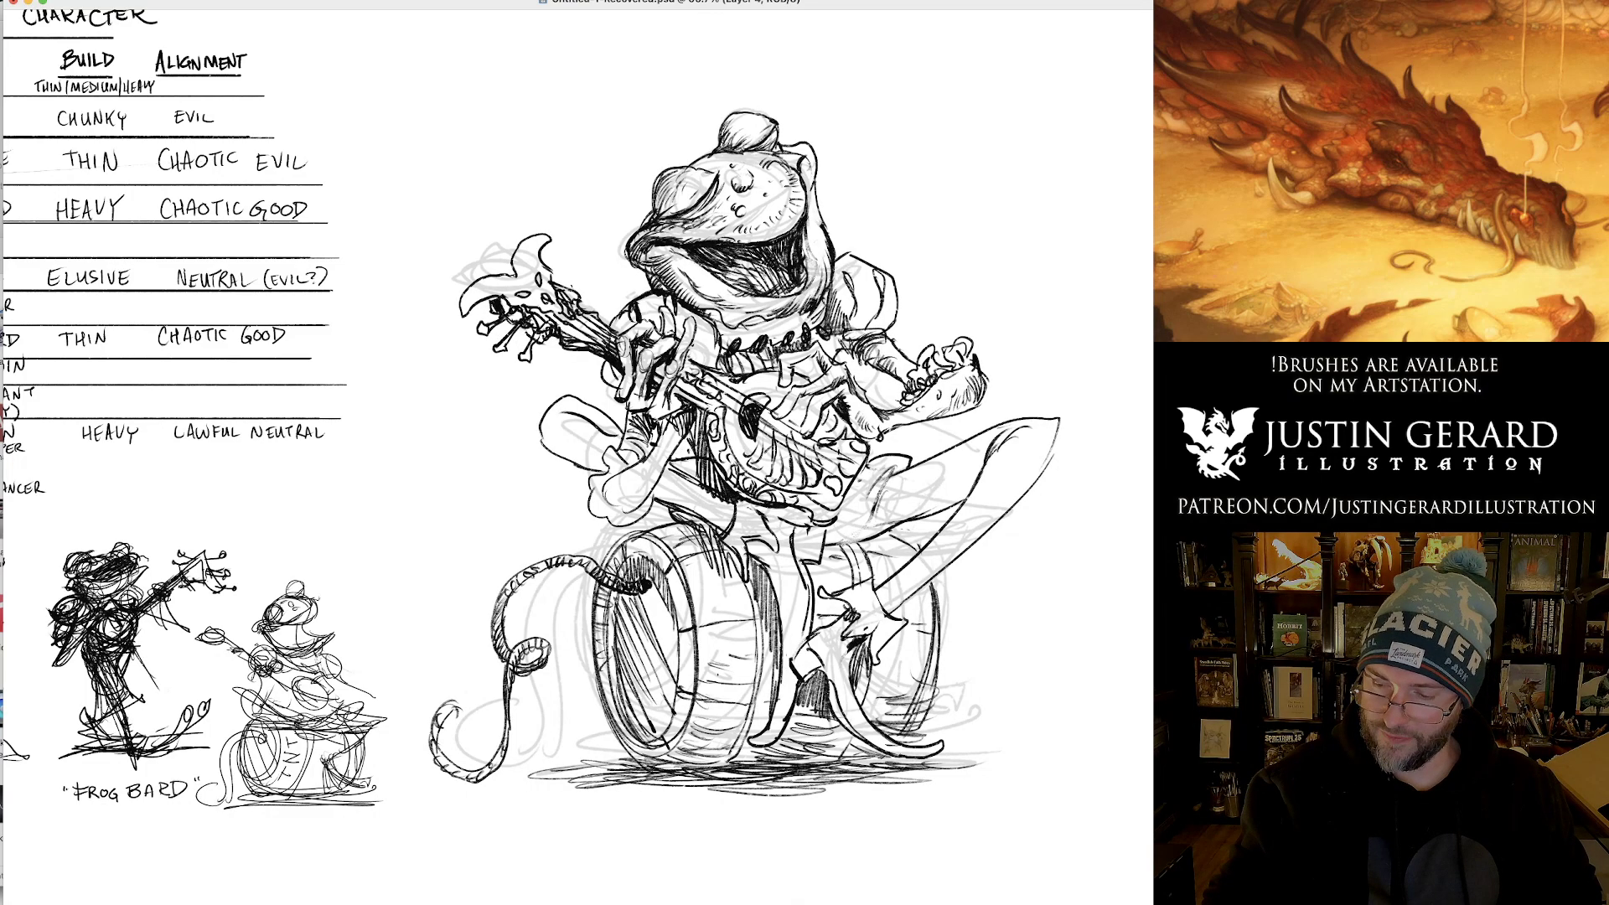
pyautogui.press('super+comma')
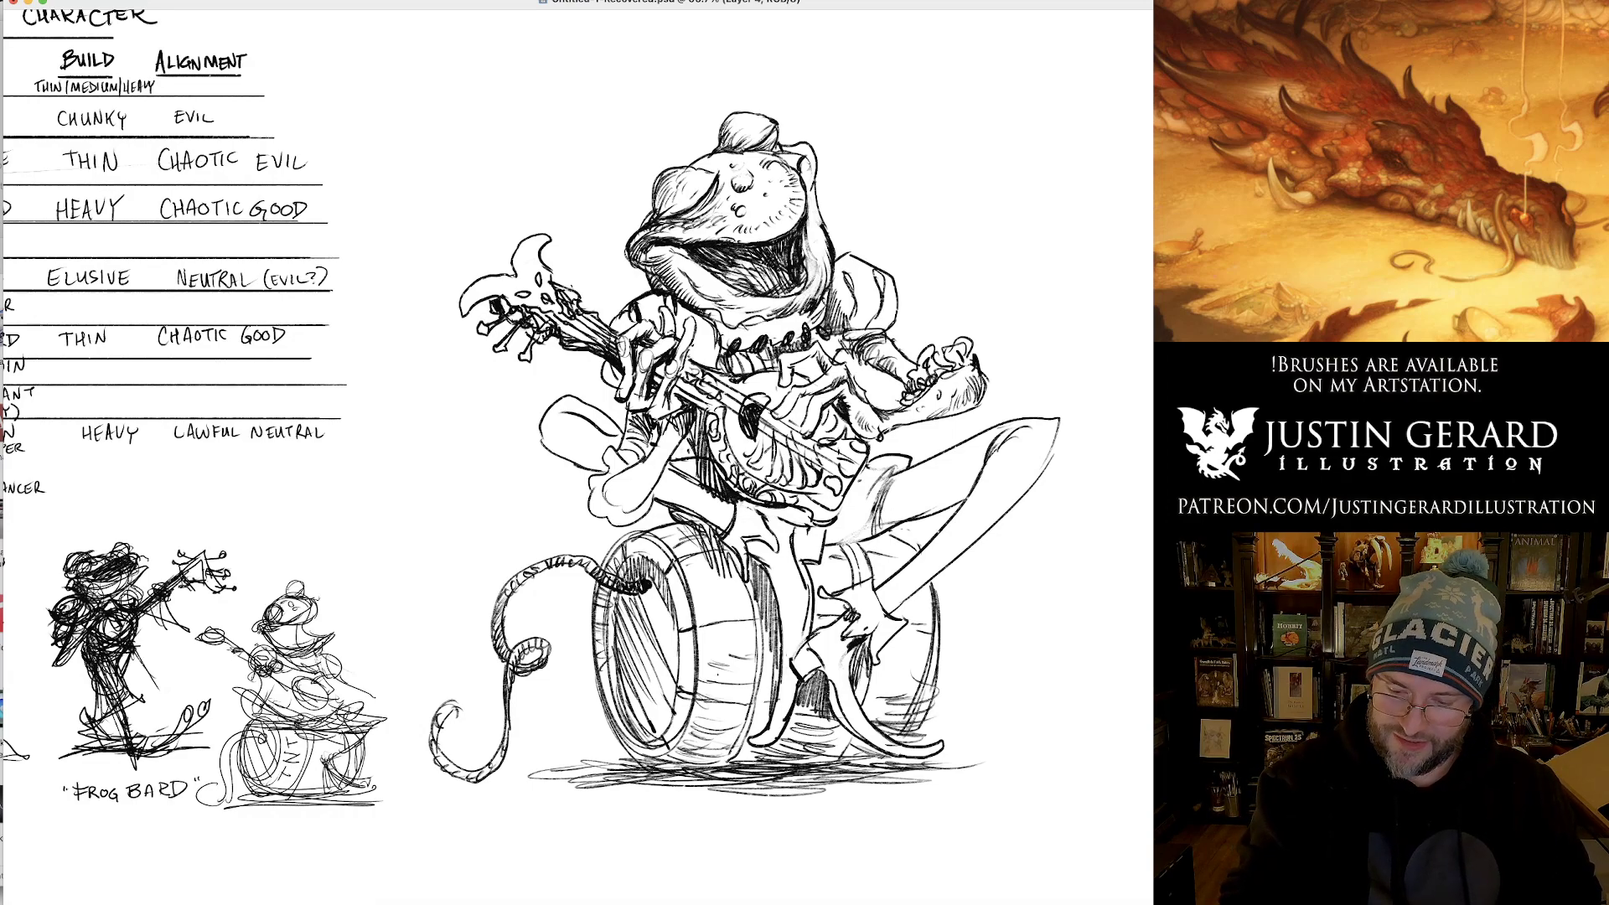
pyautogui.moveTo(864, 471)
pyautogui.mouseDown()
pyautogui.moveTo(891, 469)
pyautogui.moveTo(841, 541)
pyautogui.moveTo(887, 473)
pyautogui.moveTo(876, 516)
pyautogui.moveTo(891, 460)
pyautogui.moveTo(909, 461)
pyautogui.mouseUp()
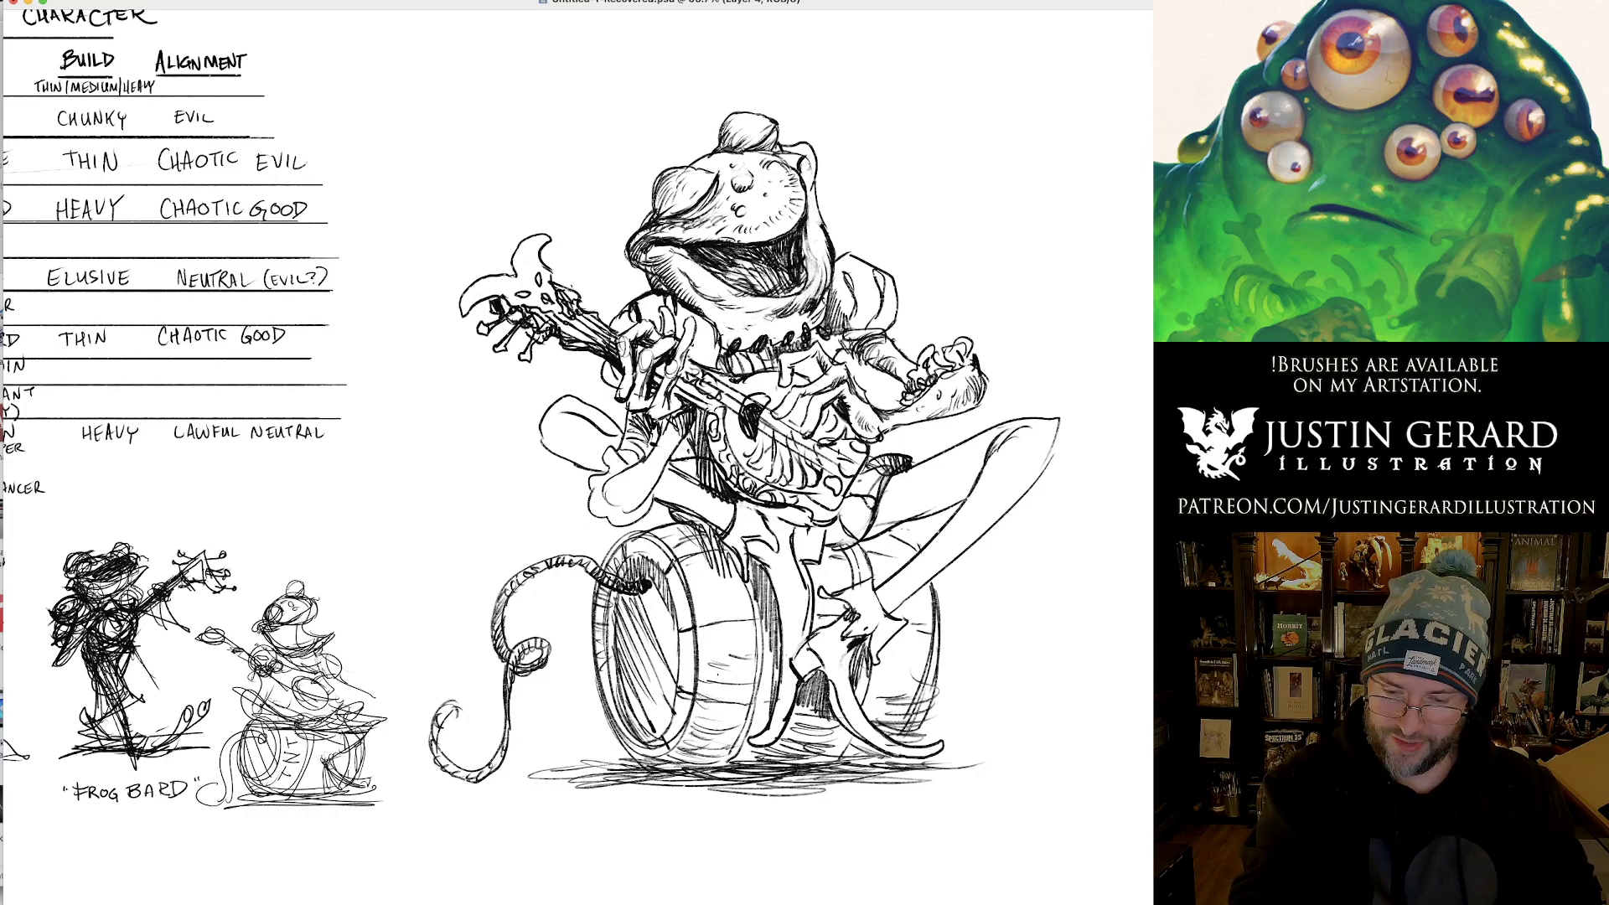
# Darken the shading lines along the frog's jaw and under its chin.
pyautogui.moveTo(817, 299); pyautogui.dragTo(825, 272)
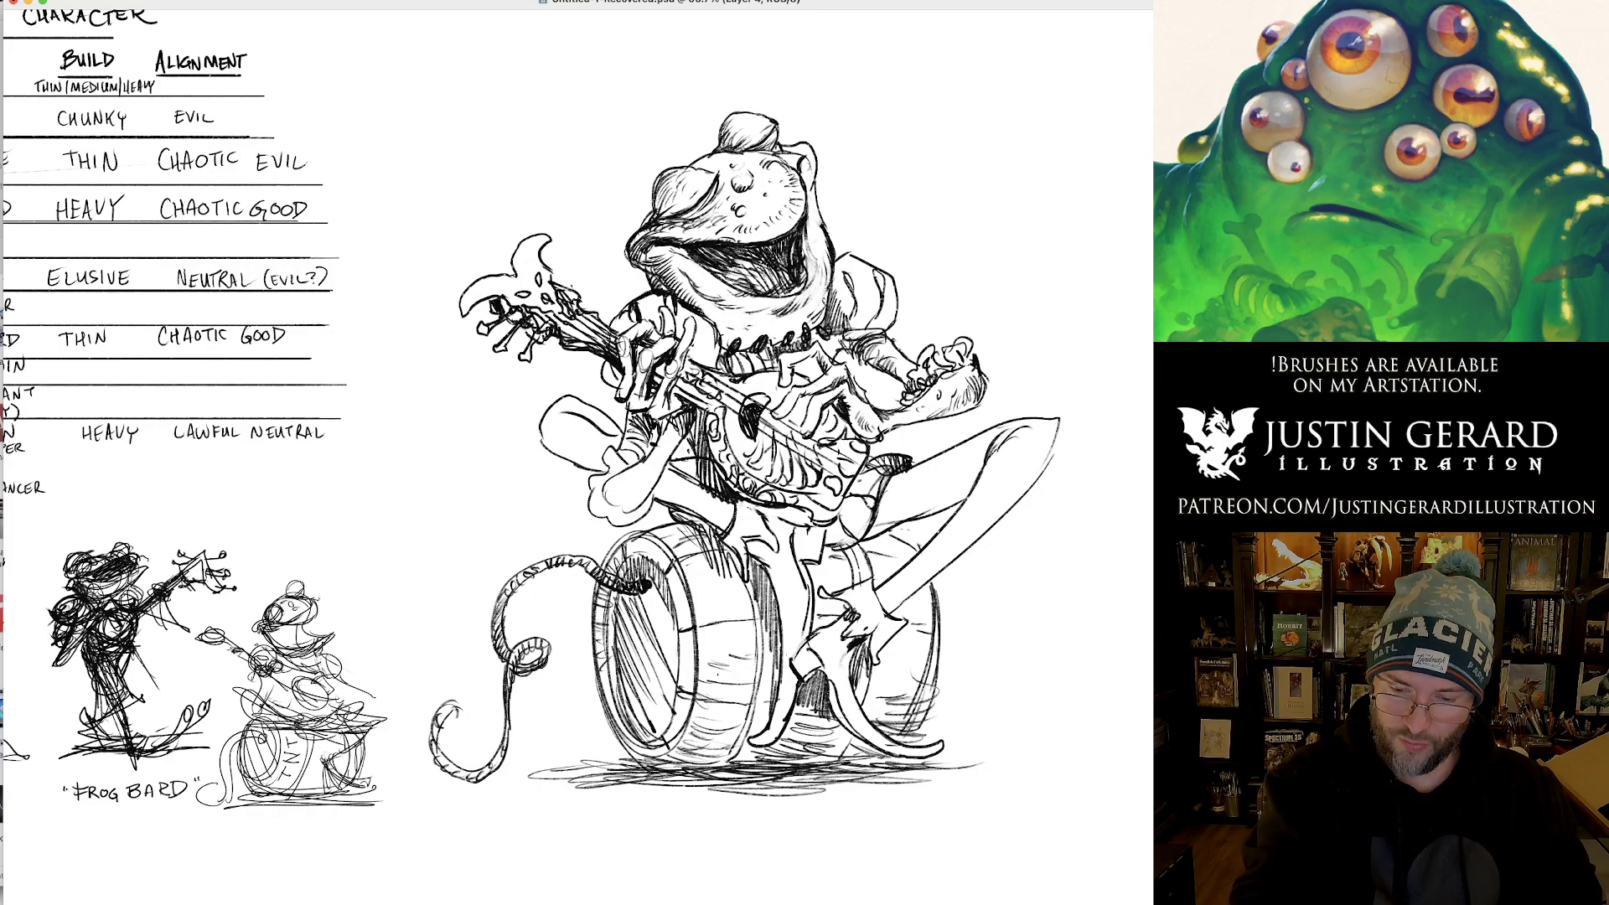
pyautogui.moveTo(712, 320); pyautogui.dragTo(773, 330)
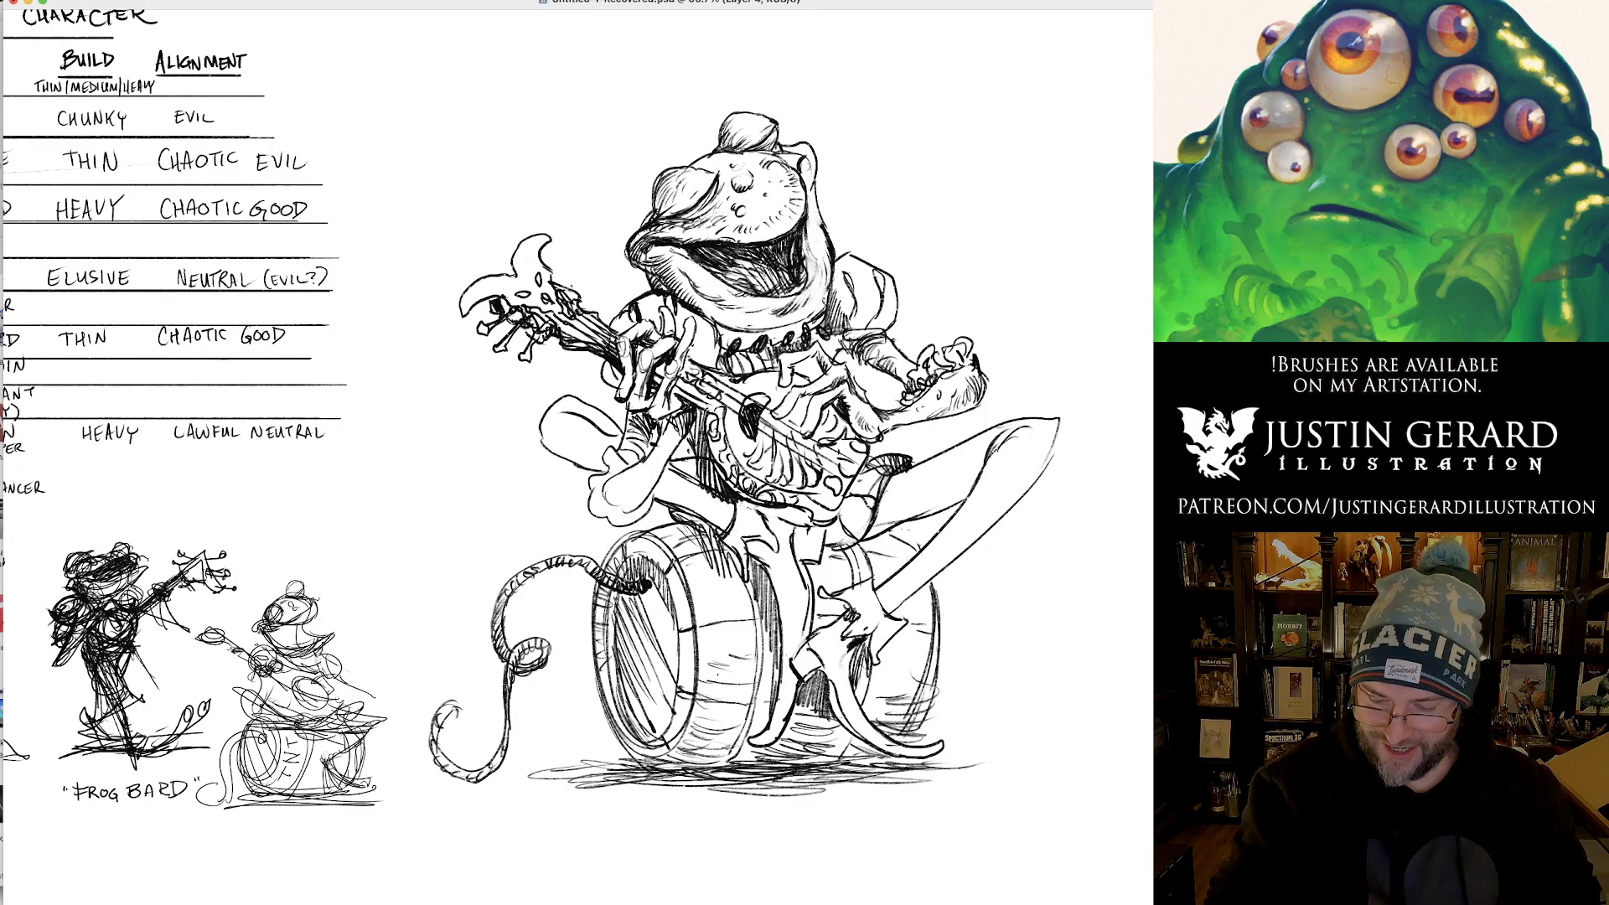
# Hatch a shadow on the far side of the barrel behind the frog's crossed foot and lower shin.
pyautogui.moveTo(844, 729)
pyautogui.mouseDown()
pyautogui.moveTo(851, 761)
pyautogui.moveTo(908, 764)
pyautogui.moveTo(895, 764)
pyautogui.mouseUp()
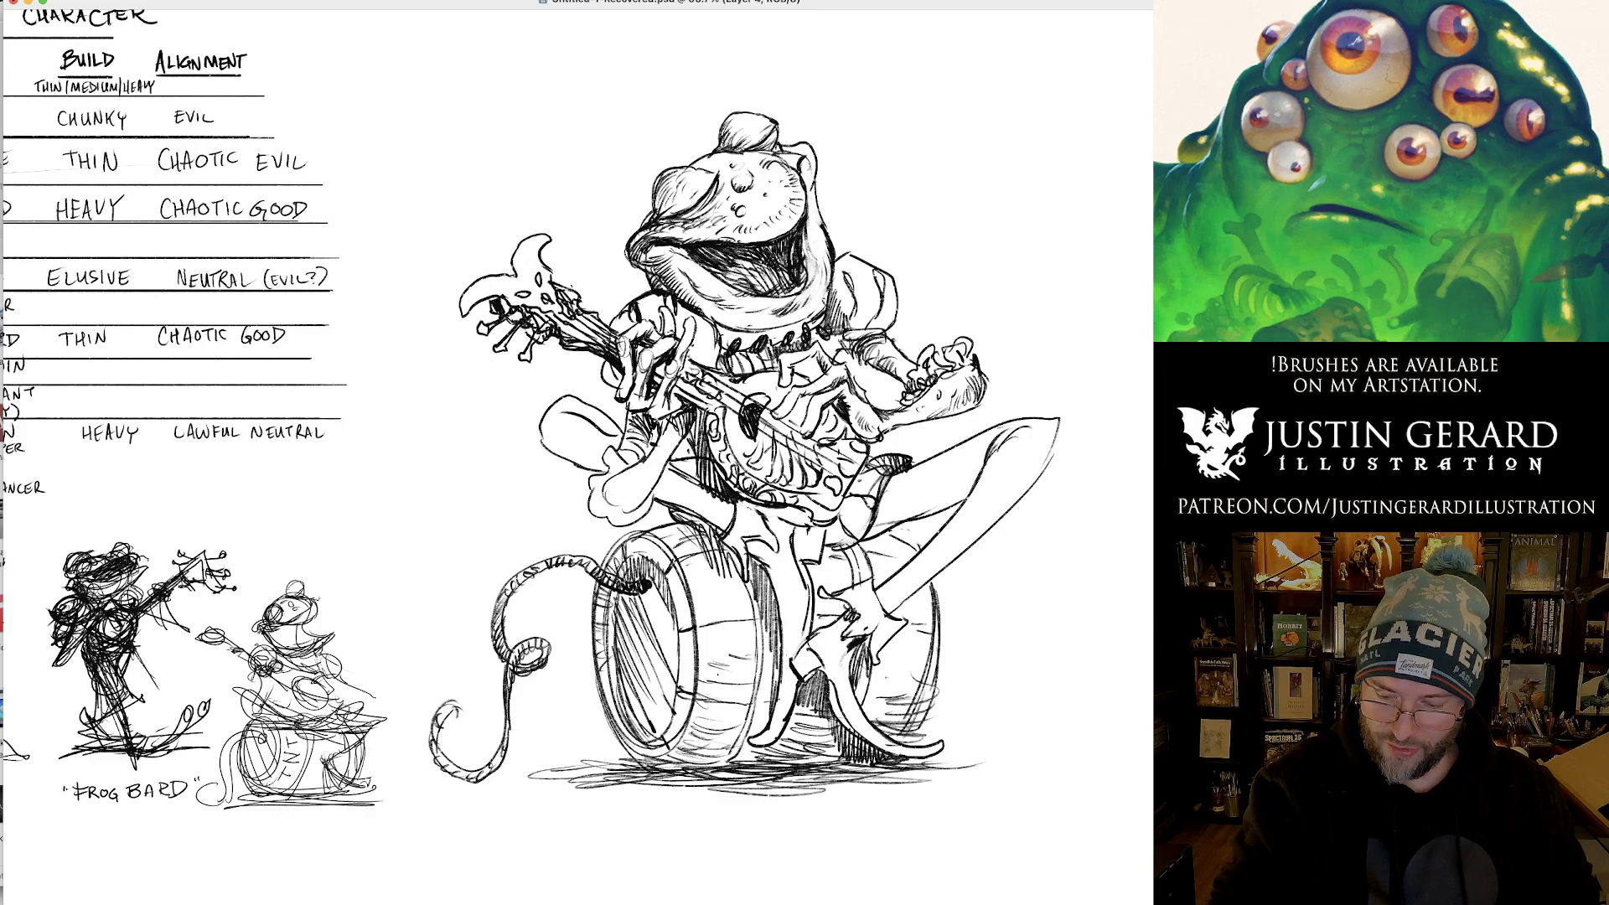
pyautogui.moveTo(871, 685); pyautogui.dragTo(919, 697)
pyautogui.moveTo(893, 677); pyautogui.dragTo(931, 606)
pyautogui.moveTo(902, 607); pyautogui.dragTo(932, 600)
pyautogui.moveTo(919, 598)
pyautogui.mouseDown()
pyautogui.moveTo(939, 595)
pyautogui.moveTo(902, 560)
pyautogui.mouseUp()
# Hatch the barrel's top beneath the raised thigh and shade the edge of the frog's crossed foot.
pyautogui.moveTo(866, 560); pyautogui.dragTo(910, 549)
pyautogui.moveTo(859, 548); pyautogui.dragTo(914, 549)
pyautogui.moveTo(878, 539)
pyautogui.mouseDown()
pyautogui.moveTo(917, 546)
pyautogui.moveTo(848, 549)
pyautogui.moveTo(869, 519)
pyautogui.mouseUp()
pyautogui.moveTo(825, 533)
pyautogui.mouseDown()
pyautogui.moveTo(823, 584)
pyautogui.moveTo(804, 555)
pyautogui.mouseUp()
pyautogui.moveTo(809, 533); pyautogui.dragTo(816, 556)
pyautogui.moveTo(820, 530); pyautogui.dragTo(821, 554)
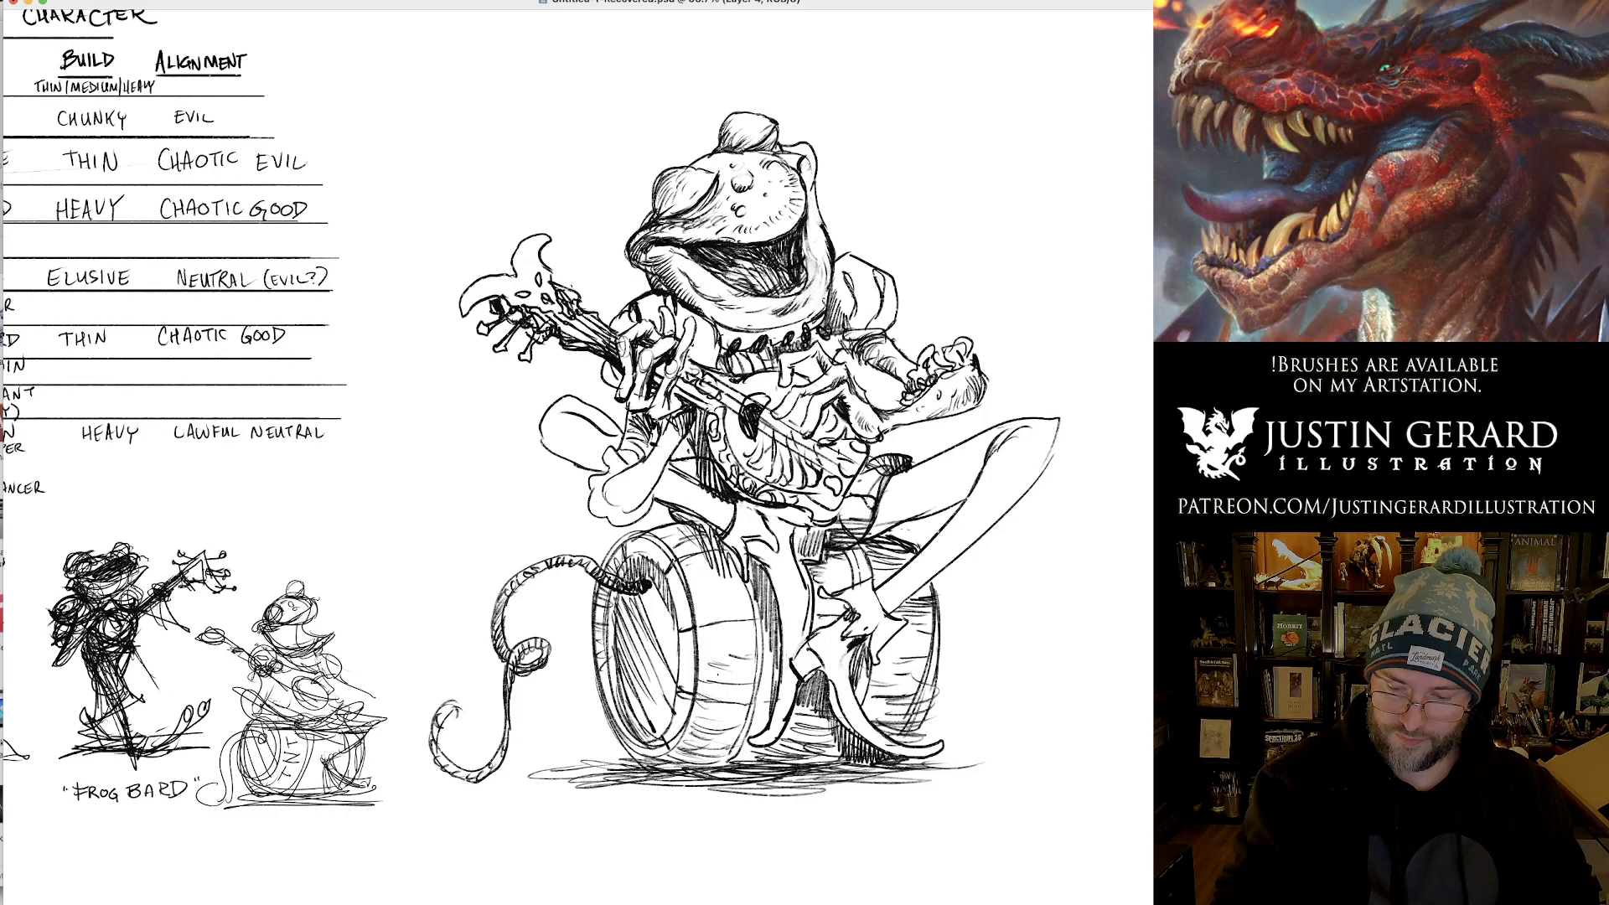
pyautogui.moveTo(796, 678); pyautogui.dragTo(805, 661)
pyautogui.moveTo(799, 672); pyautogui.dragTo(816, 650)
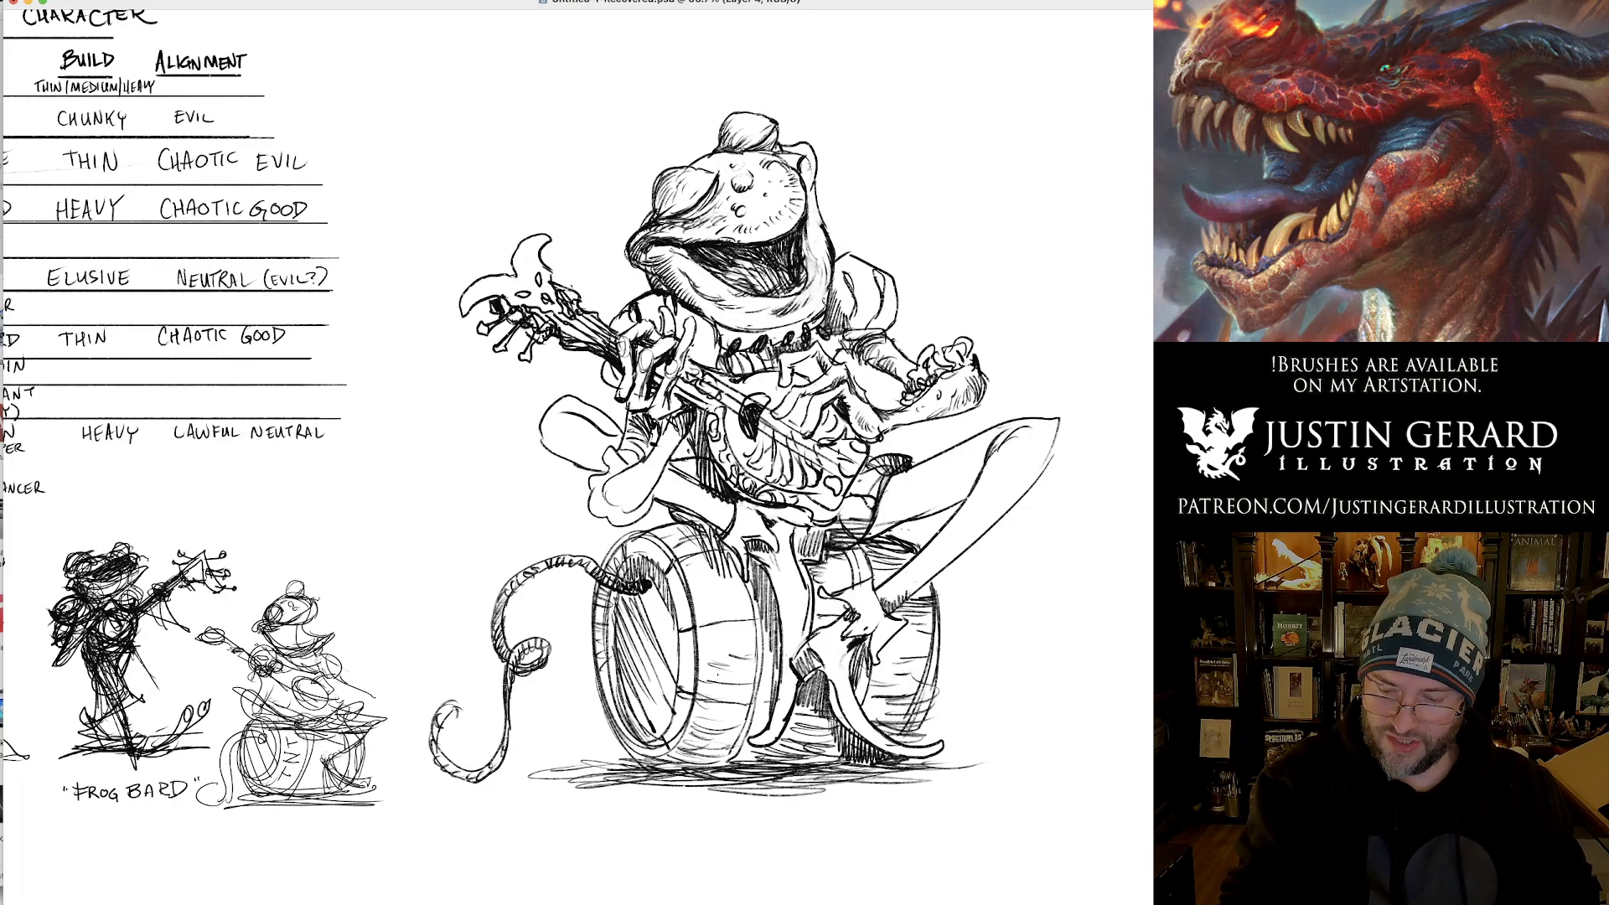
# Ink a stitched seam along the frog's raised shin and a short seam across the thigh above it.
pyautogui.moveTo(907, 594); pyautogui.dragTo(921, 580)
pyautogui.moveTo(909, 600)
pyautogui.mouseDown()
pyautogui.moveTo(928, 576)
pyautogui.moveTo(889, 486)
pyautogui.moveTo(976, 519)
pyautogui.mouseUp()
pyautogui.moveTo(961, 530); pyautogui.dragTo(985, 519)
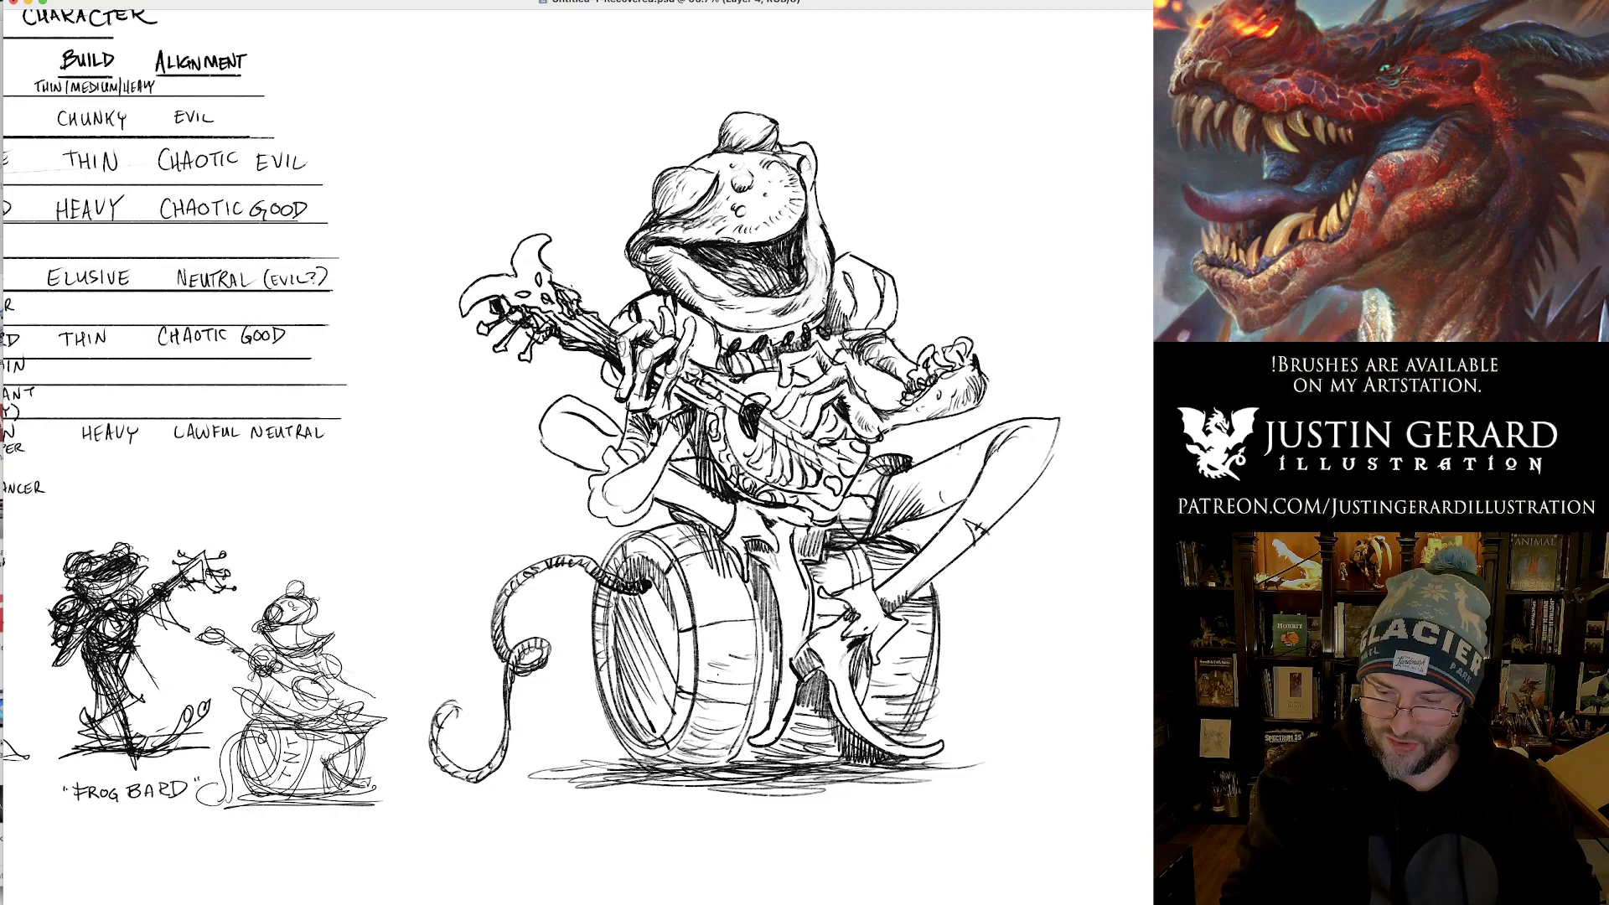
pyautogui.moveTo(960, 486); pyautogui.dragTo(976, 449)
pyautogui.moveTo(952, 469); pyautogui.dragTo(967, 456)
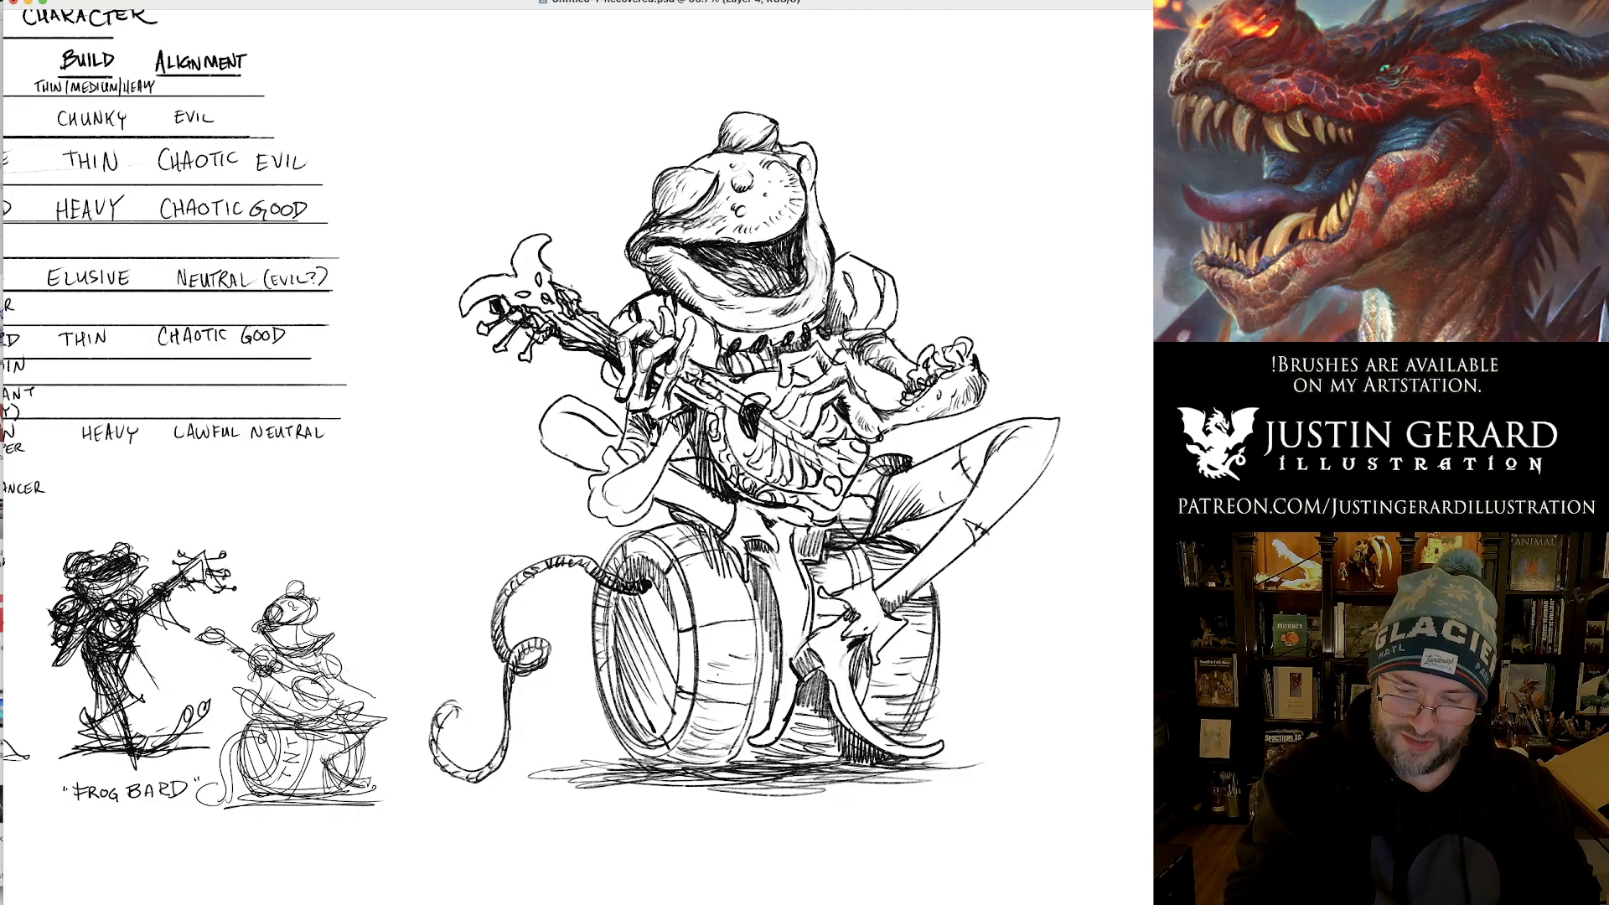
# Draw a stitched seam on the rounded shape behind the frog's bent elbow, undoing the first stroke.
pyautogui.moveTo(574, 431); pyautogui.dragTo(567, 457)
pyautogui.press('super+z')
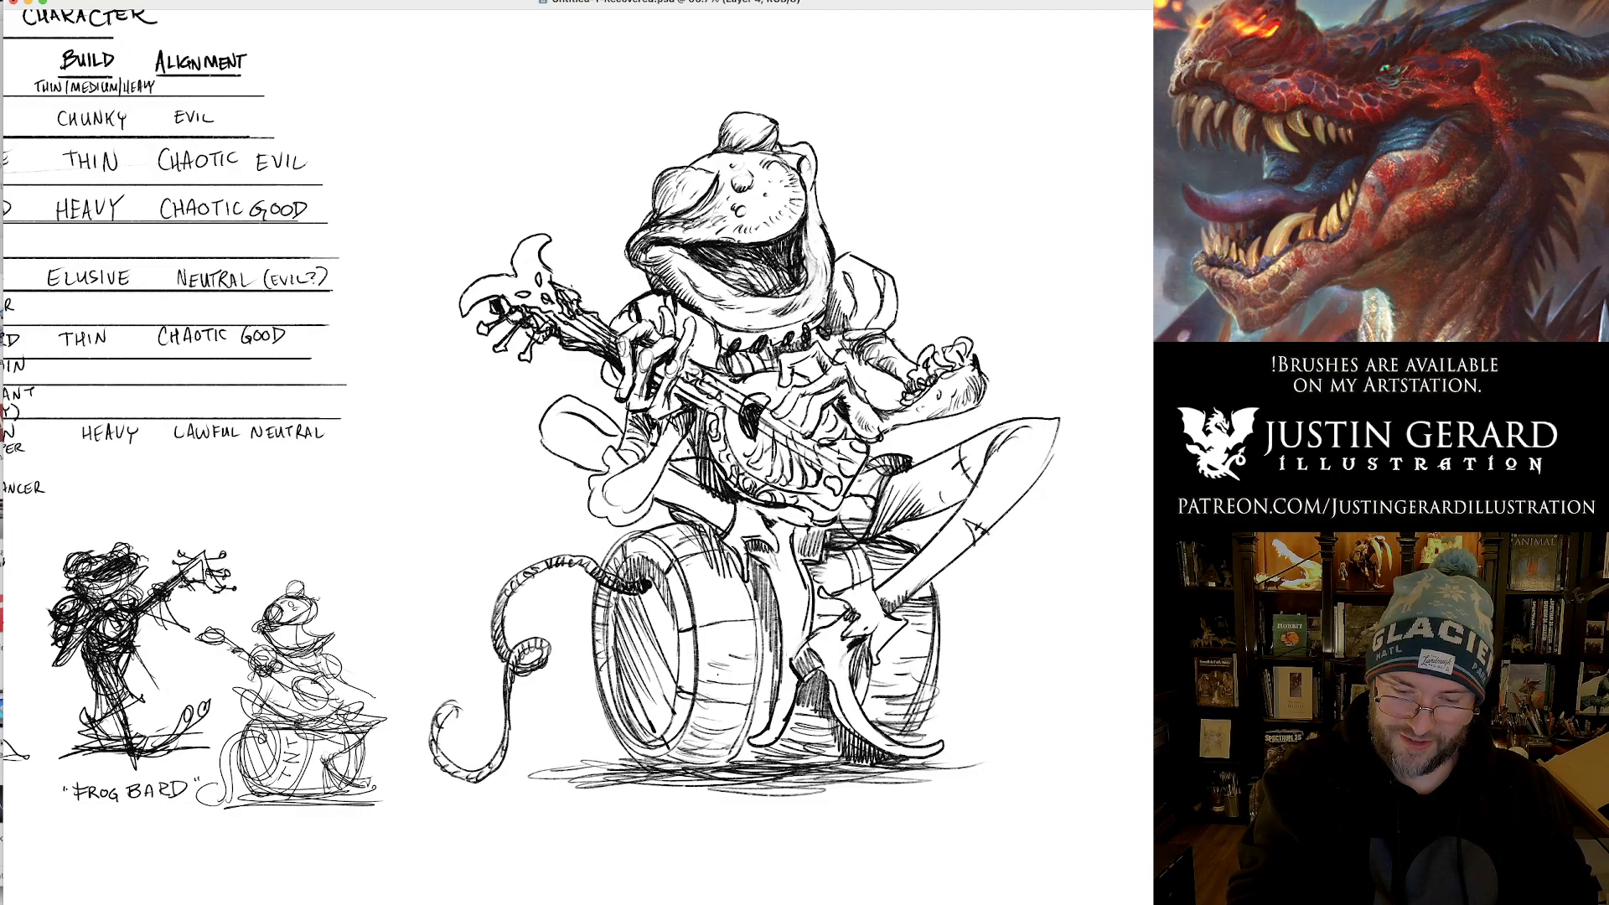
pyautogui.moveTo(600, 427); pyautogui.dragTo(585, 471)
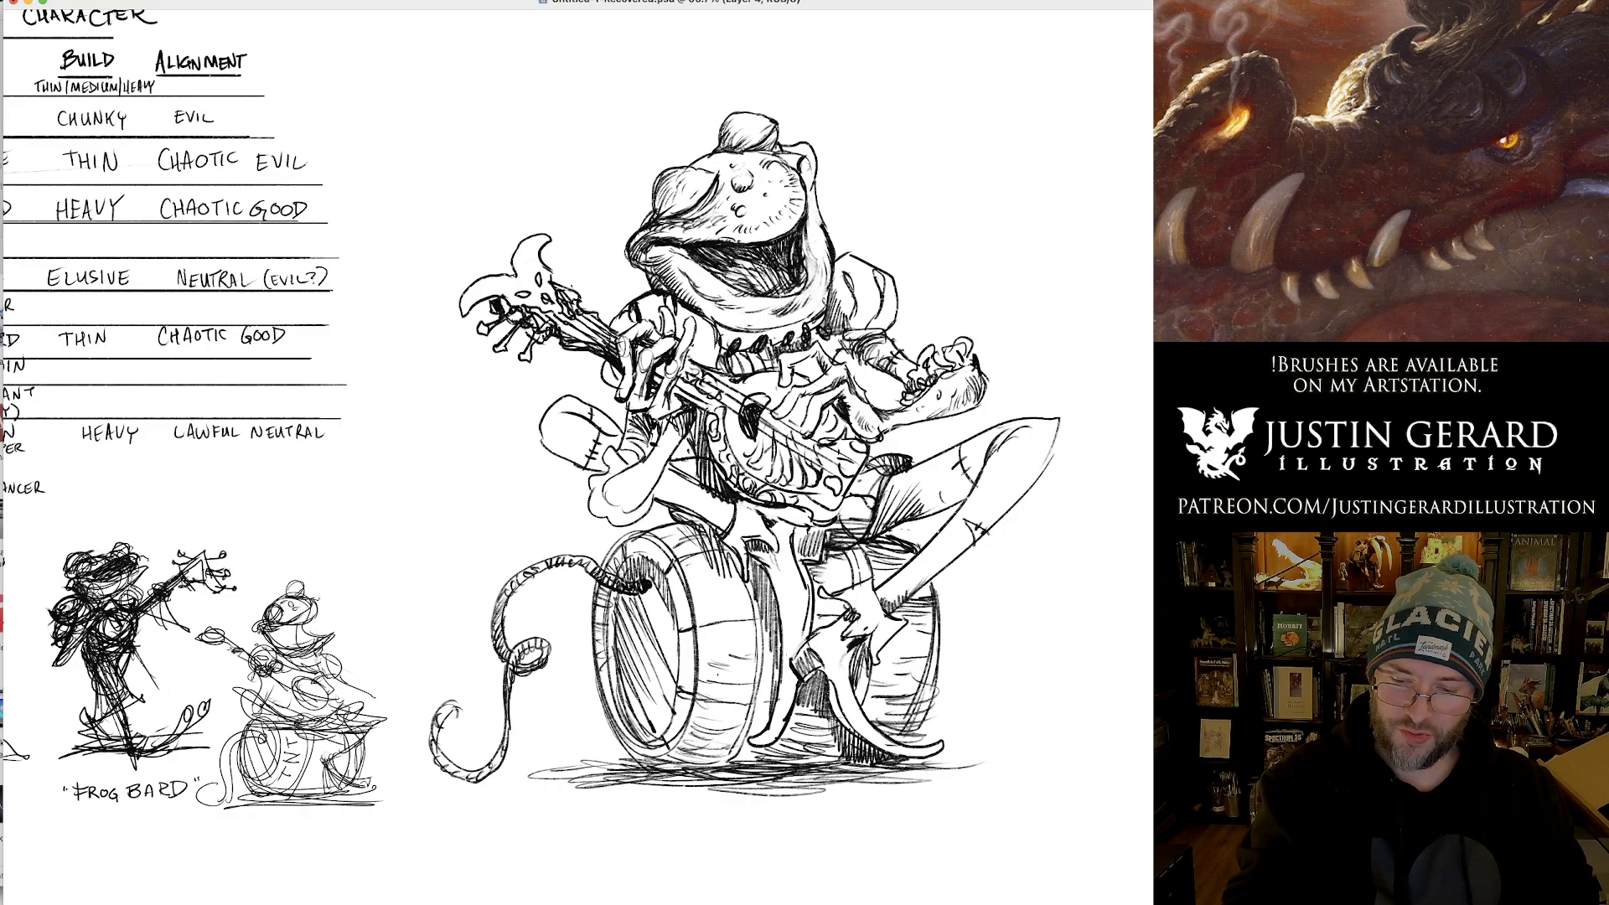
# Ink folds and dense hatching across the lower half of the puffed sleeve on the strumming arm's shoulder.
pyautogui.moveTo(875, 270)
pyautogui.mouseDown()
pyautogui.moveTo(887, 294)
pyautogui.moveTo(869, 311)
pyautogui.mouseUp()
pyautogui.moveTo(866, 290); pyautogui.dragTo(877, 319)
pyautogui.moveTo(856, 293); pyautogui.dragTo(863, 331)
pyautogui.moveTo(859, 311); pyautogui.dragTo(886, 330)
pyautogui.moveTo(879, 311); pyautogui.dragTo(894, 333)
pyautogui.moveTo(891, 295); pyautogui.dragTo(894, 311)
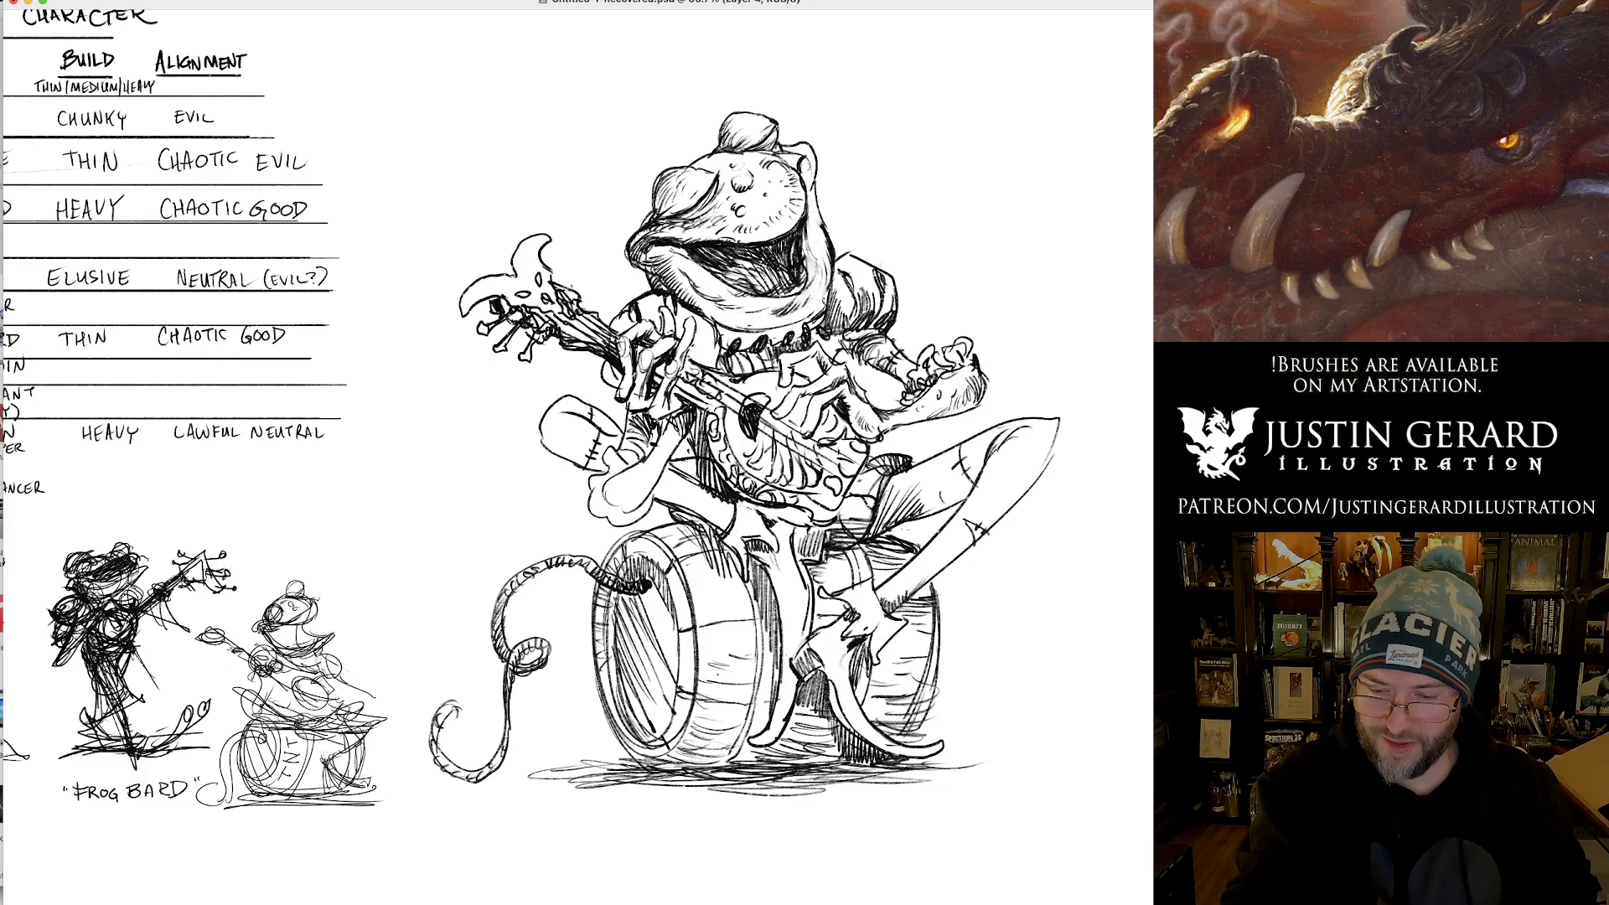
# Extend the puffed sleeve outward with a curved outline and a shaded outer edge.
pyautogui.moveTo(874, 258); pyautogui.dragTo(907, 288)
pyautogui.moveTo(904, 287); pyautogui.dragTo(889, 338)
pyautogui.moveTo(903, 313); pyautogui.dragTo(892, 335)
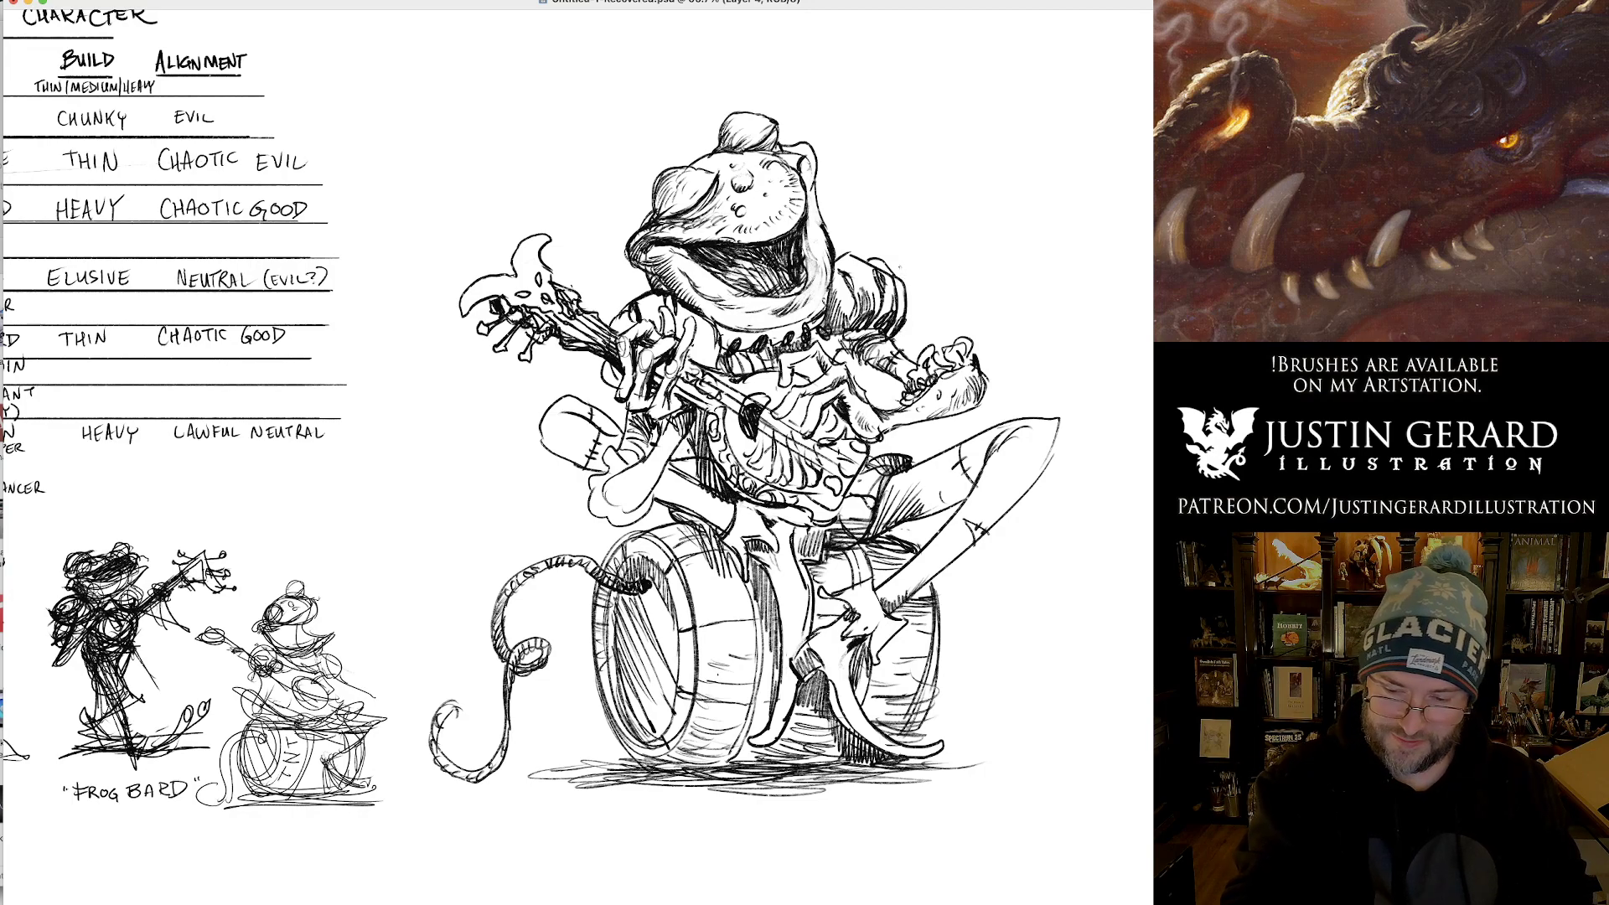
# Shade around the frog's fretting hand and deepen the hatching on the neck and collar beneath the chin.
pyautogui.moveTo(613, 364); pyautogui.dragTo(607, 390)
pyautogui.moveTo(606, 366); pyautogui.dragTo(618, 387)
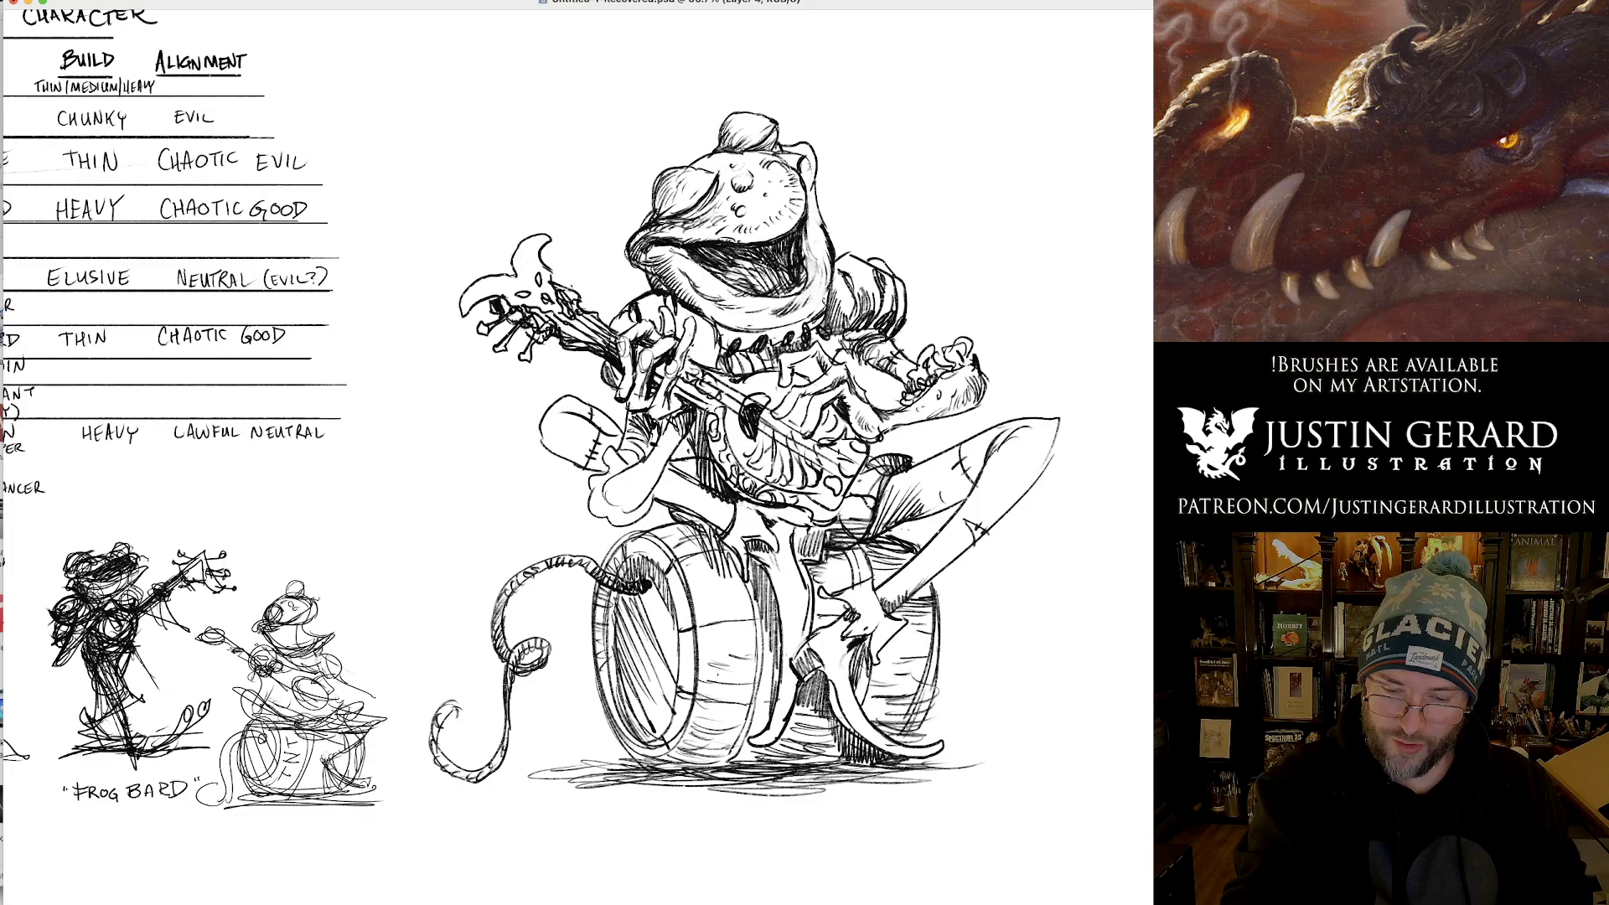
pyautogui.moveTo(701, 343); pyautogui.dragTo(699, 364)
pyautogui.moveTo(704, 343); pyautogui.dragTo(706, 366)
pyautogui.moveTo(711, 333); pyautogui.dragTo(714, 366)
pyautogui.moveTo(716, 327)
pyautogui.mouseDown()
pyautogui.moveTo(716, 353)
pyautogui.moveTo(735, 322)
pyautogui.mouseUp()
pyautogui.moveTo(706, 312); pyautogui.dragTo(763, 332)
pyautogui.moveTo(751, 332)
pyautogui.mouseDown()
pyautogui.moveTo(767, 324)
pyautogui.moveTo(717, 315)
pyautogui.mouseUp()
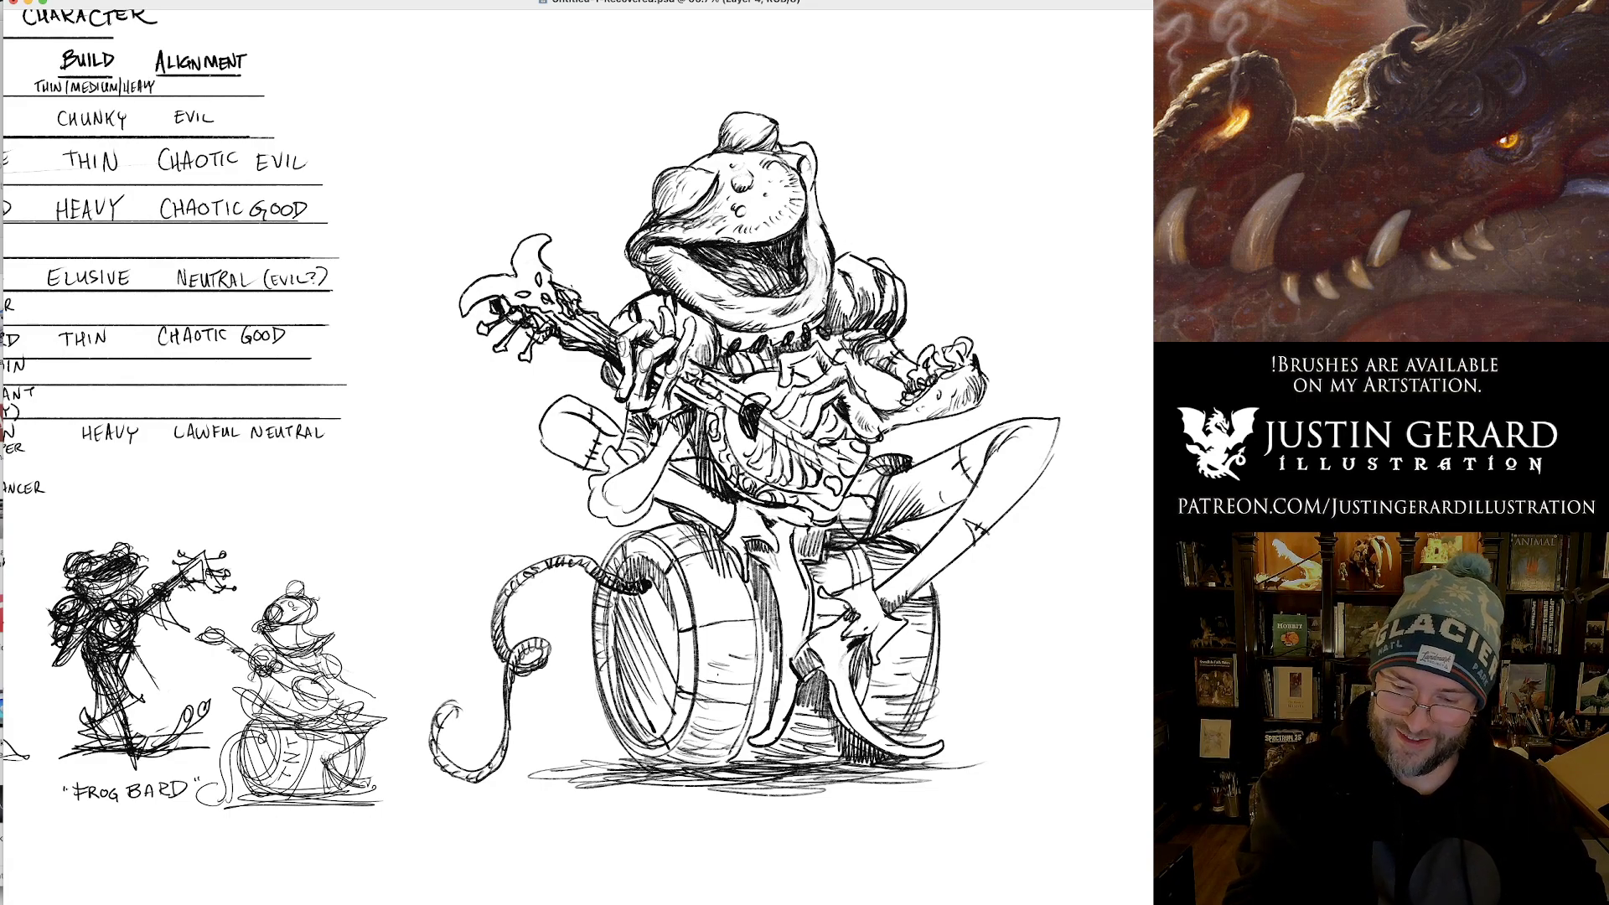
# Hatch along the frog's lower jaw beneath the mouth and undo the last stroke.
pyautogui.moveTo(659, 271); pyautogui.dragTo(702, 297)
pyautogui.moveTo(652, 262); pyautogui.dragTo(701, 290)
pyautogui.moveTo(696, 286); pyautogui.dragTo(708, 293)
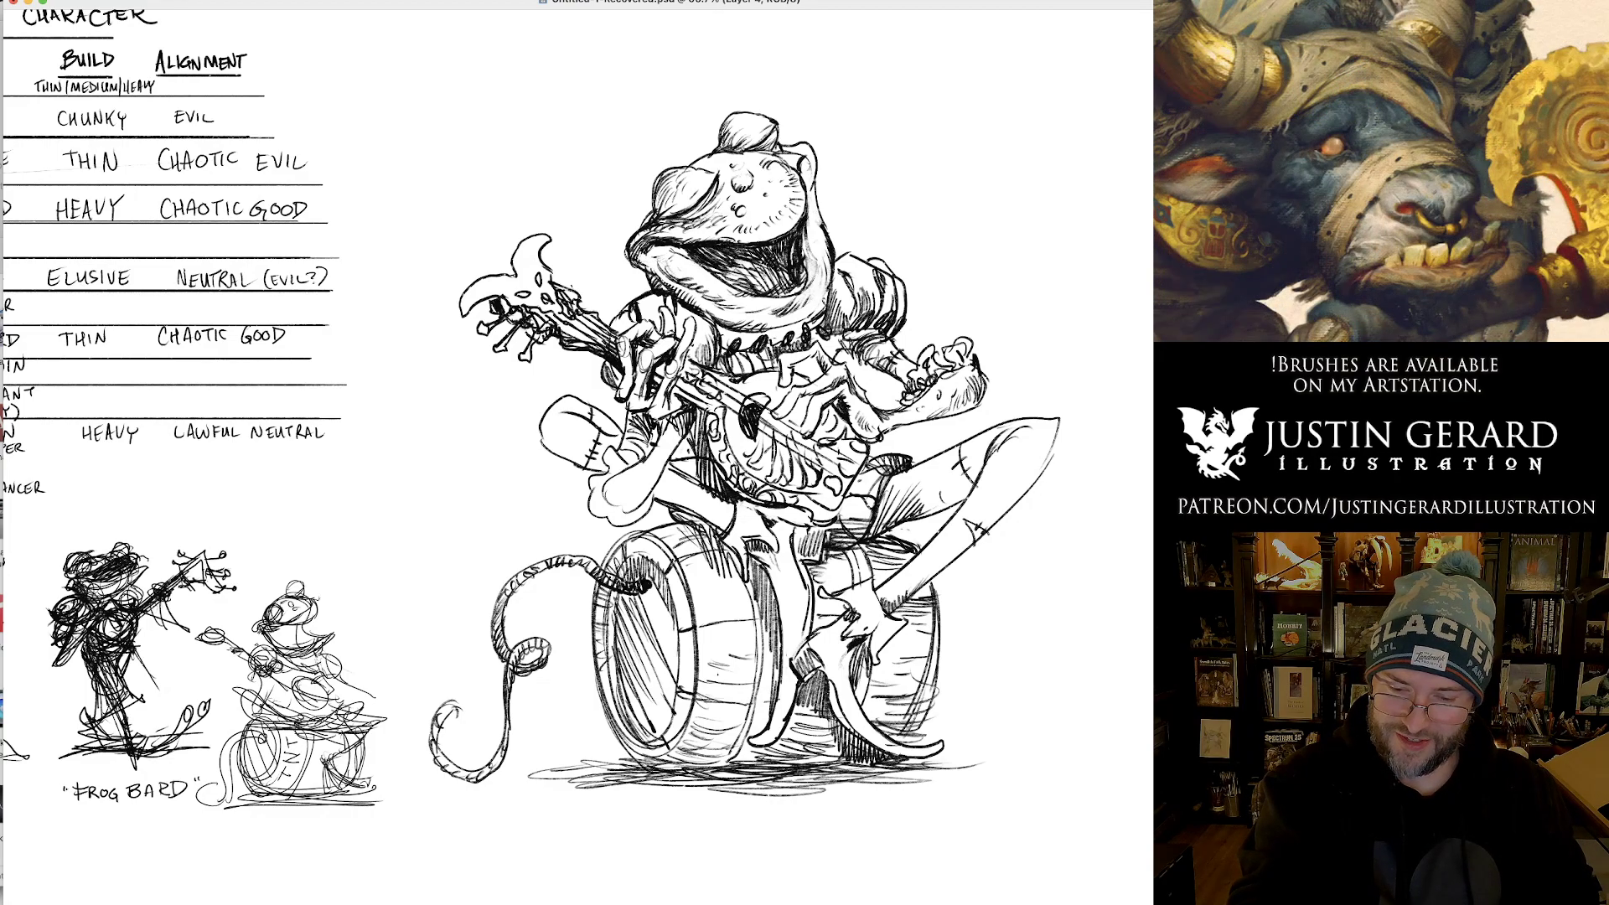
pyautogui.press('super+z')
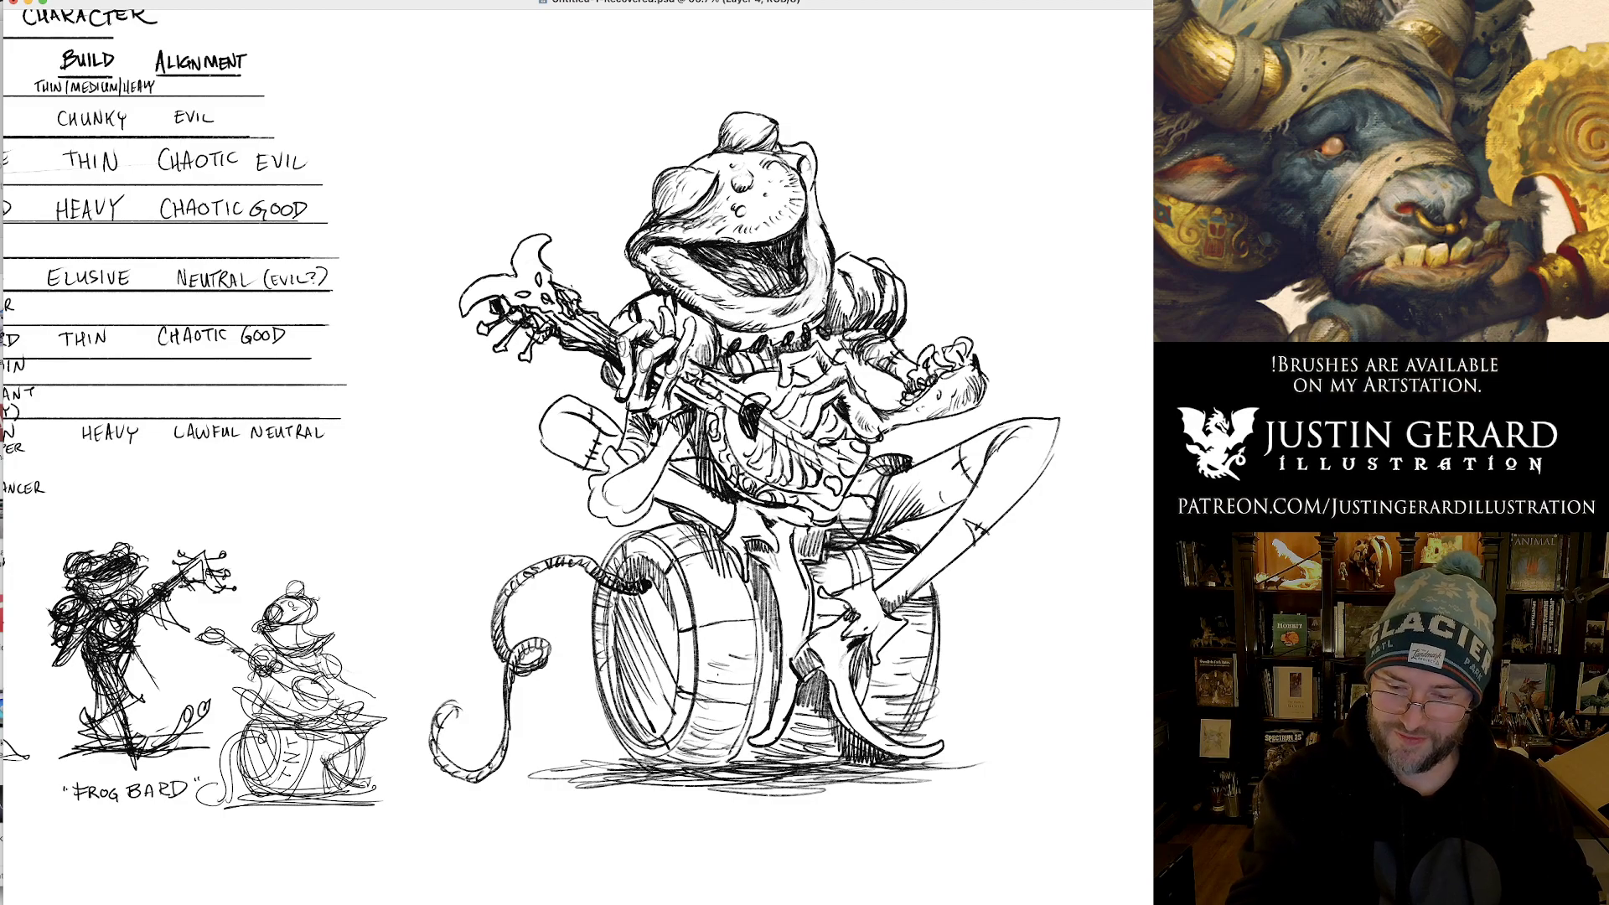
# Hatch the frog's cheek and throat fold beside the mouth corner, redoing one rejected stroke.
pyautogui.moveTo(818, 244)
pyautogui.mouseDown()
pyautogui.moveTo(814, 298)
pyautogui.moveTo(812, 258)
pyautogui.mouseUp()
pyautogui.moveTo(820, 233); pyautogui.dragTo(807, 312)
pyautogui.press('super+z')
pyautogui.moveTo(825, 266); pyautogui.dragTo(810, 314)
pyautogui.moveTo(830, 238)
pyautogui.mouseDown()
pyautogui.moveTo(818, 315)
pyautogui.moveTo(823, 303)
pyautogui.mouseUp()
pyautogui.moveTo(833, 268); pyautogui.dragTo(828, 302)
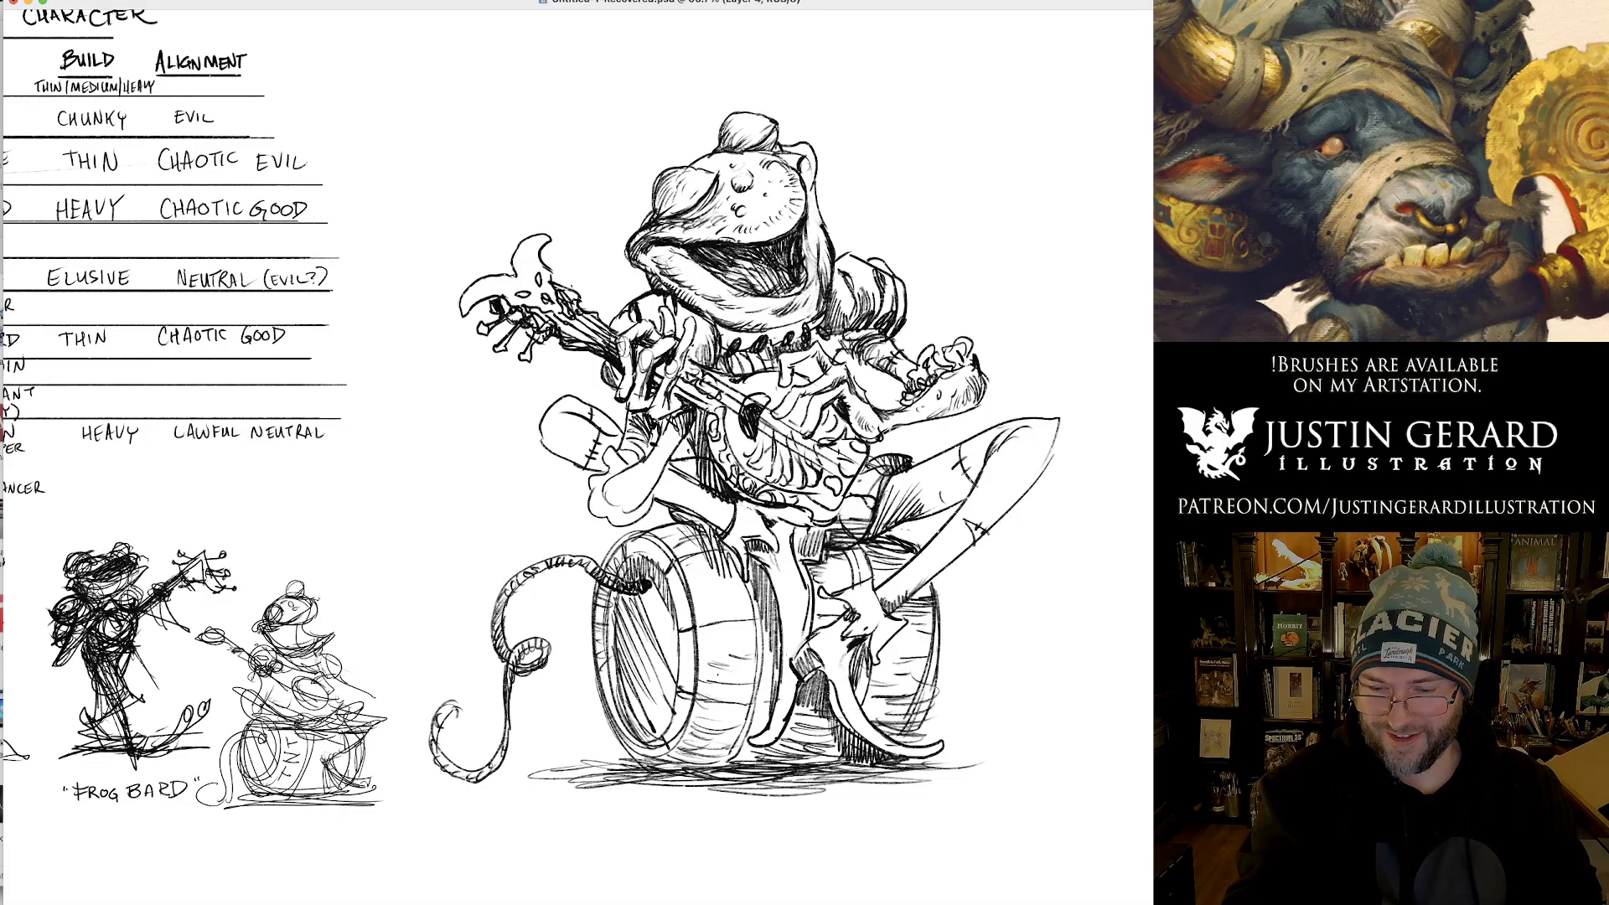
# Darken the back edge of the head behind the far eye and the shadows inside the open mouth.
pyautogui.moveTo(782, 153); pyautogui.dragTo(802, 146)
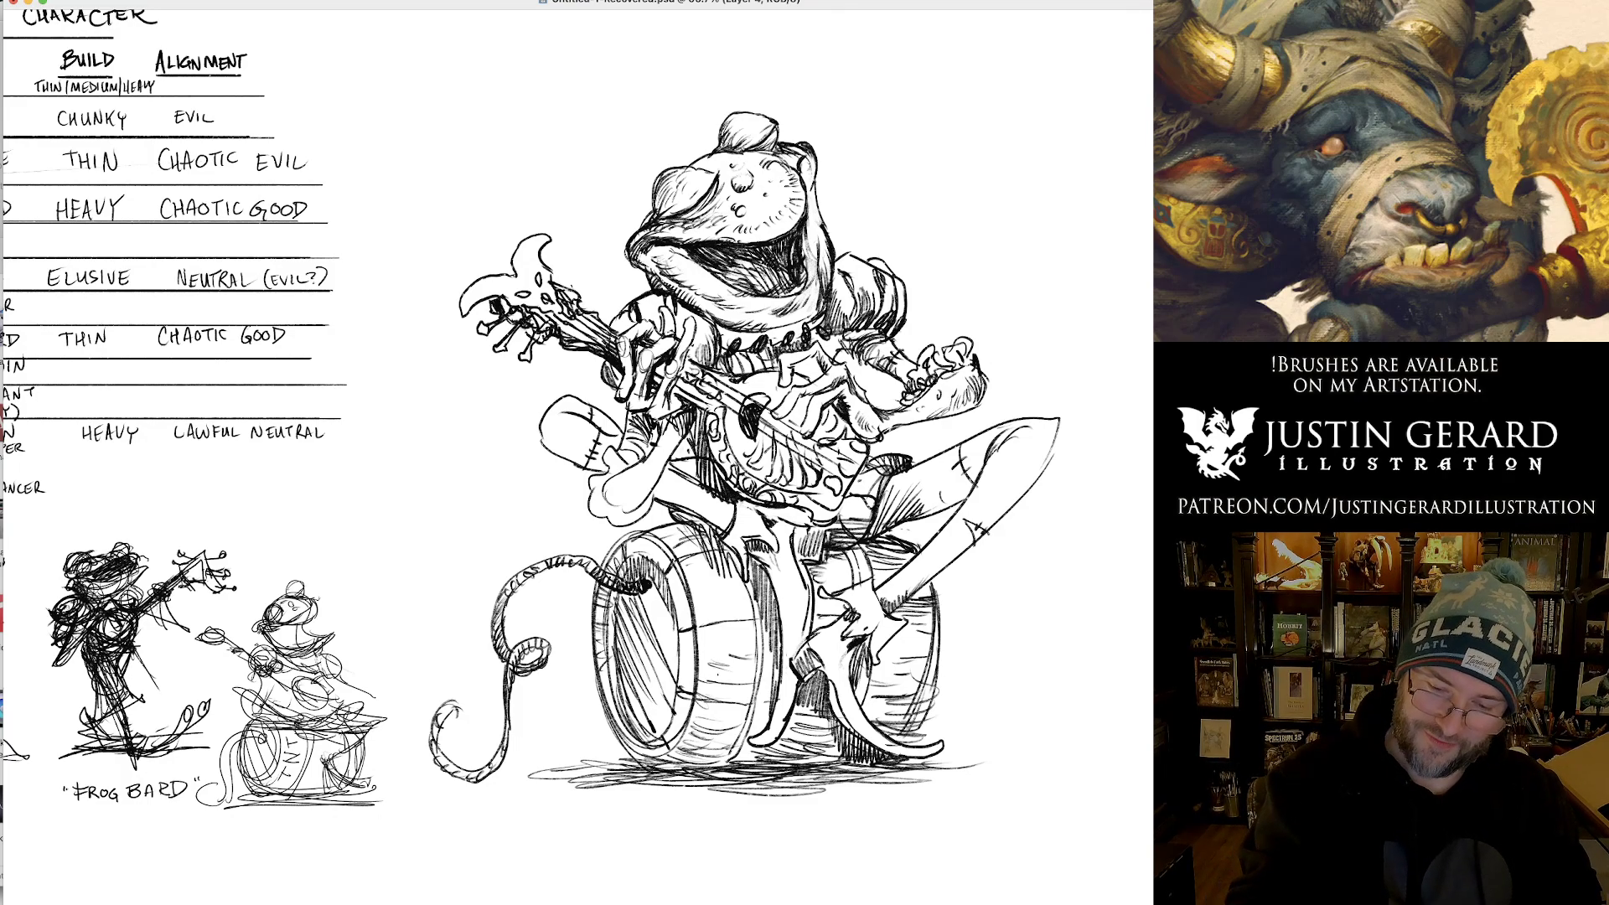
pyautogui.moveTo(728, 261)
pyautogui.mouseDown()
pyautogui.moveTo(755, 267)
pyautogui.moveTo(720, 290)
pyautogui.mouseUp()
pyautogui.moveTo(665, 245); pyautogui.dragTo(689, 262)
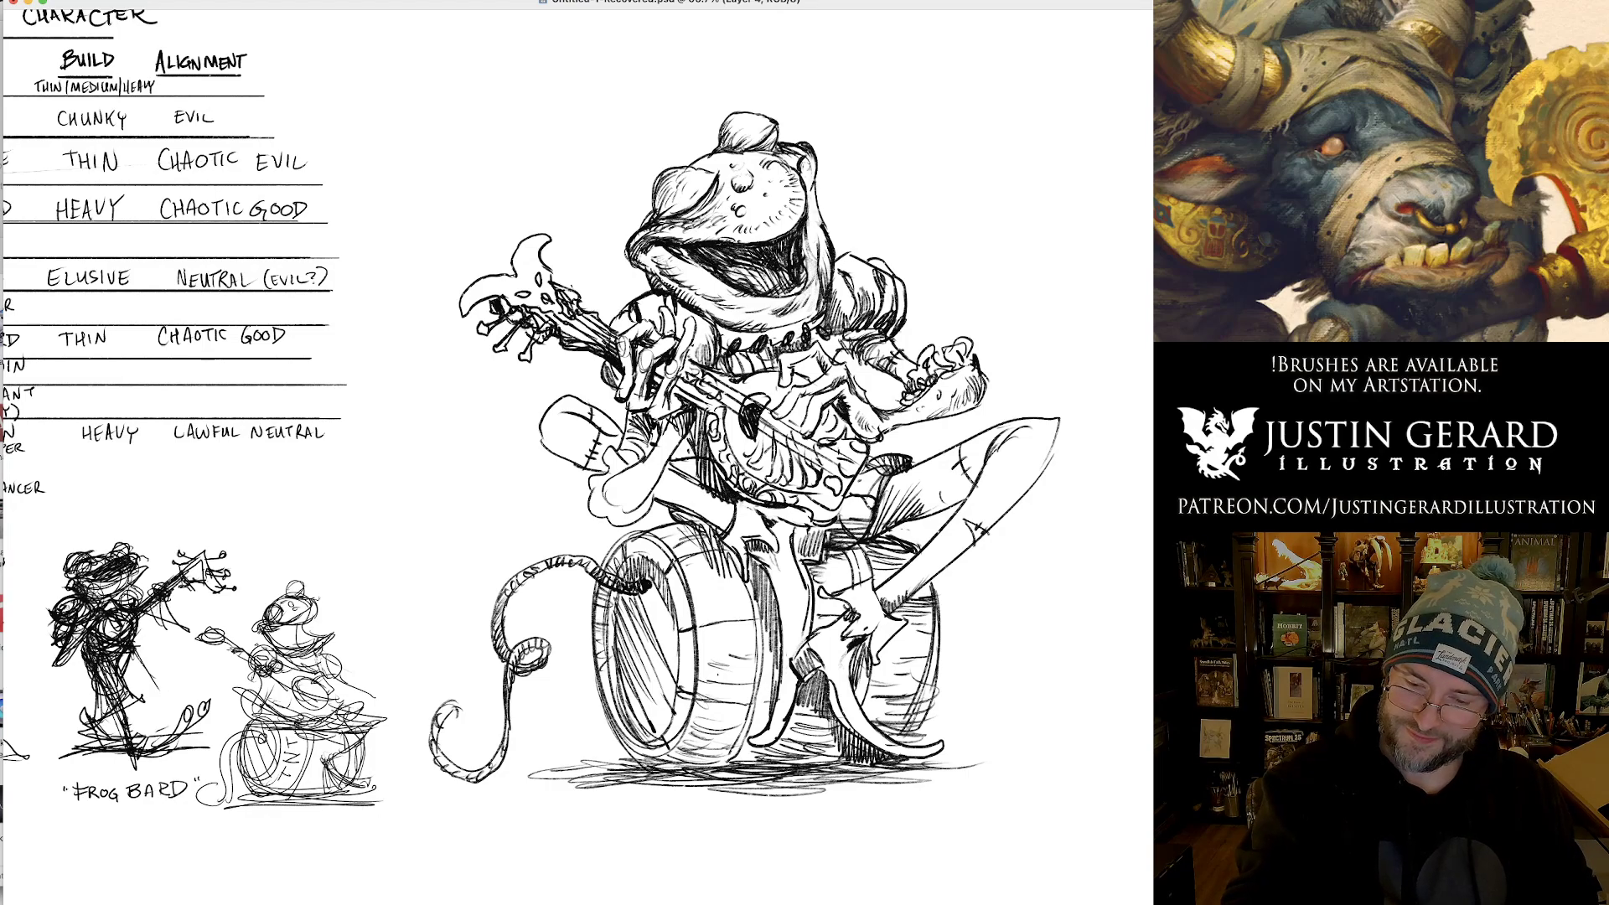
# Rework the eyelid creases and shading on both of the frog's bulging eyes, undoing rejected strokes.
pyautogui.moveTo(665, 215); pyautogui.dragTo(713, 180)
pyautogui.press('super+z')
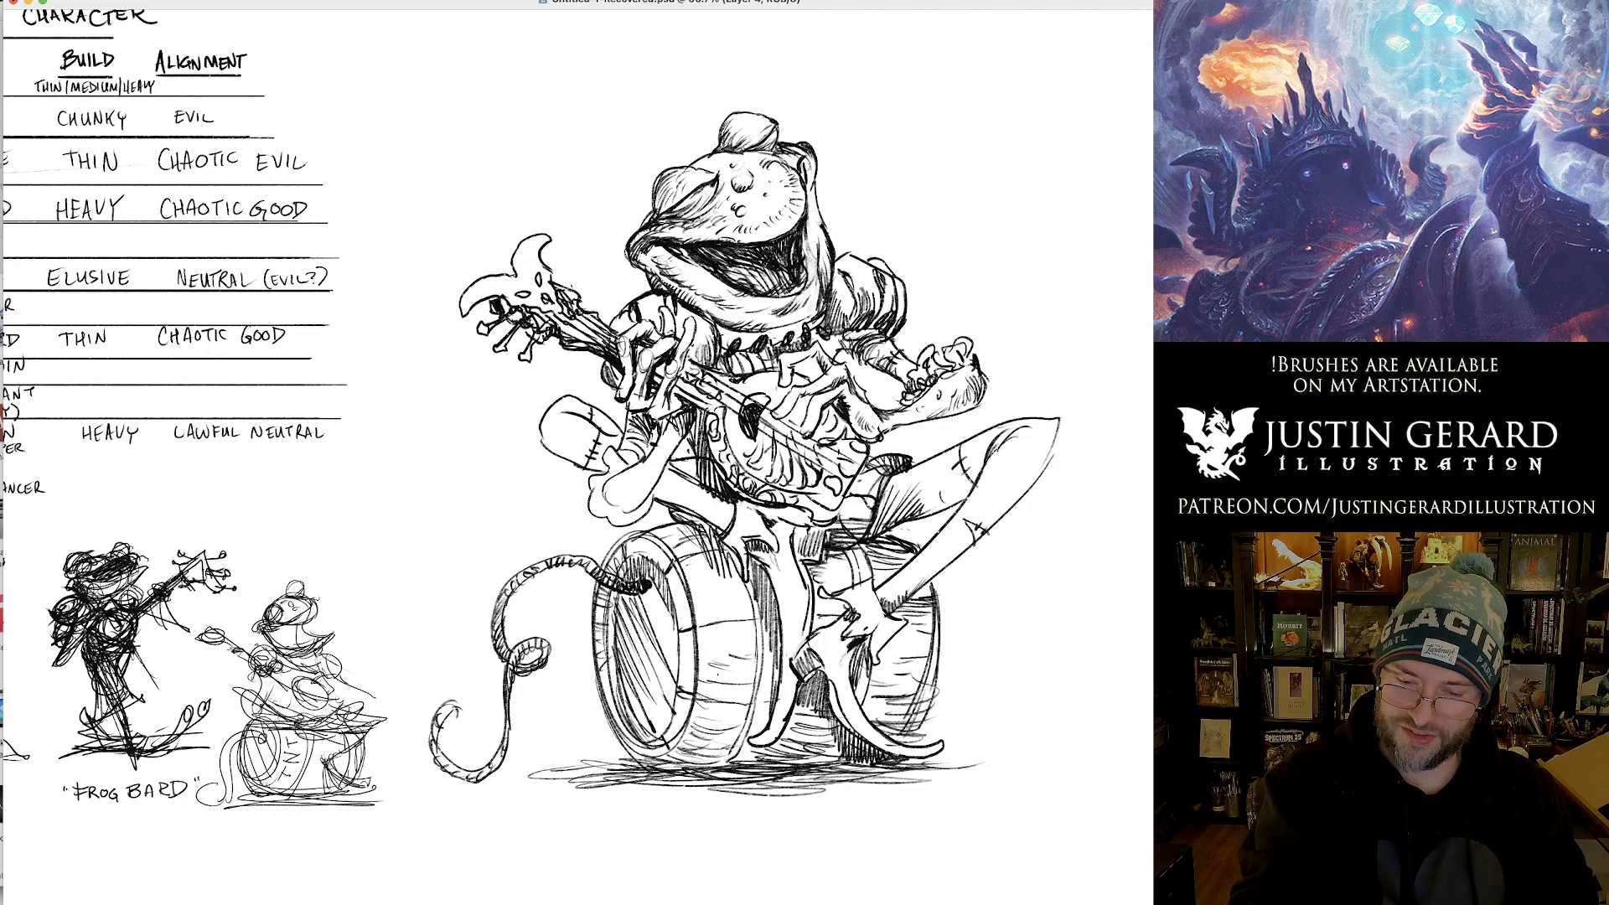
pyautogui.moveTo(754, 144)
pyautogui.mouseDown()
pyautogui.moveTo(796, 130)
pyautogui.moveTo(776, 133)
pyautogui.mouseUp()
pyautogui.press('super+z')
pyautogui.press('super+z')
pyautogui.press('super+z')
pyautogui.press('super+z')
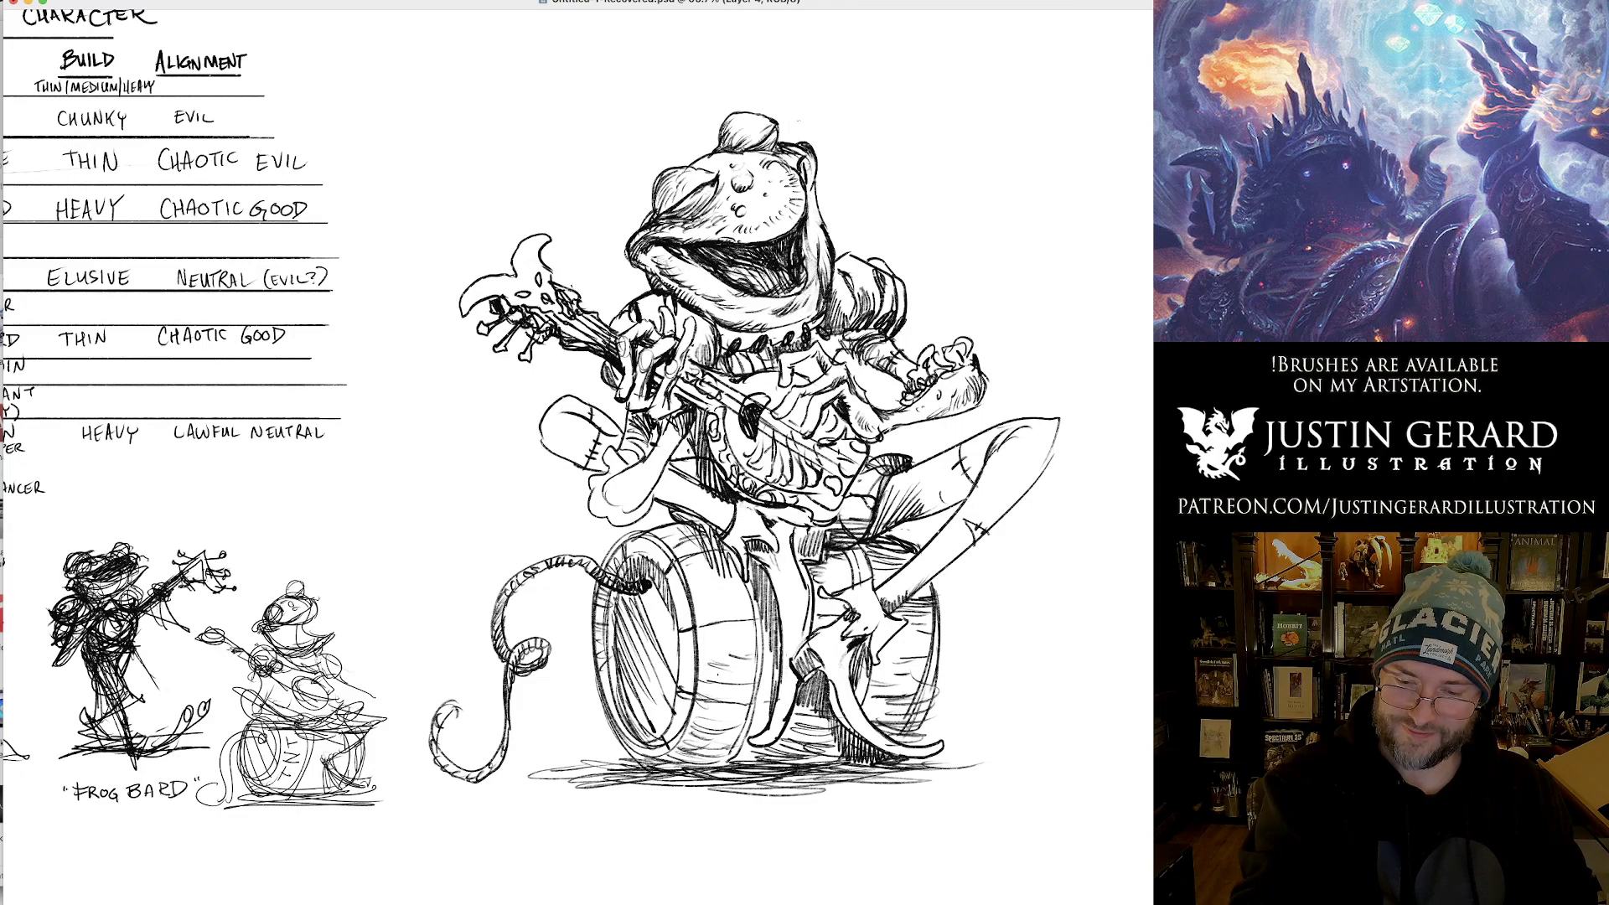
pyautogui.moveTo(755, 144); pyautogui.dragTo(778, 128)
pyautogui.moveTo(754, 145)
pyautogui.mouseDown()
pyautogui.moveTo(777, 130)
pyautogui.moveTo(759, 112)
pyautogui.moveTo(712, 156)
pyautogui.moveTo(761, 149)
pyautogui.mouseUp()
pyautogui.press('super+z')
pyautogui.press('super+z')
pyautogui.press('super+z')
pyautogui.press('super+z')
pyautogui.press('super+z')
pyautogui.press('super+z')
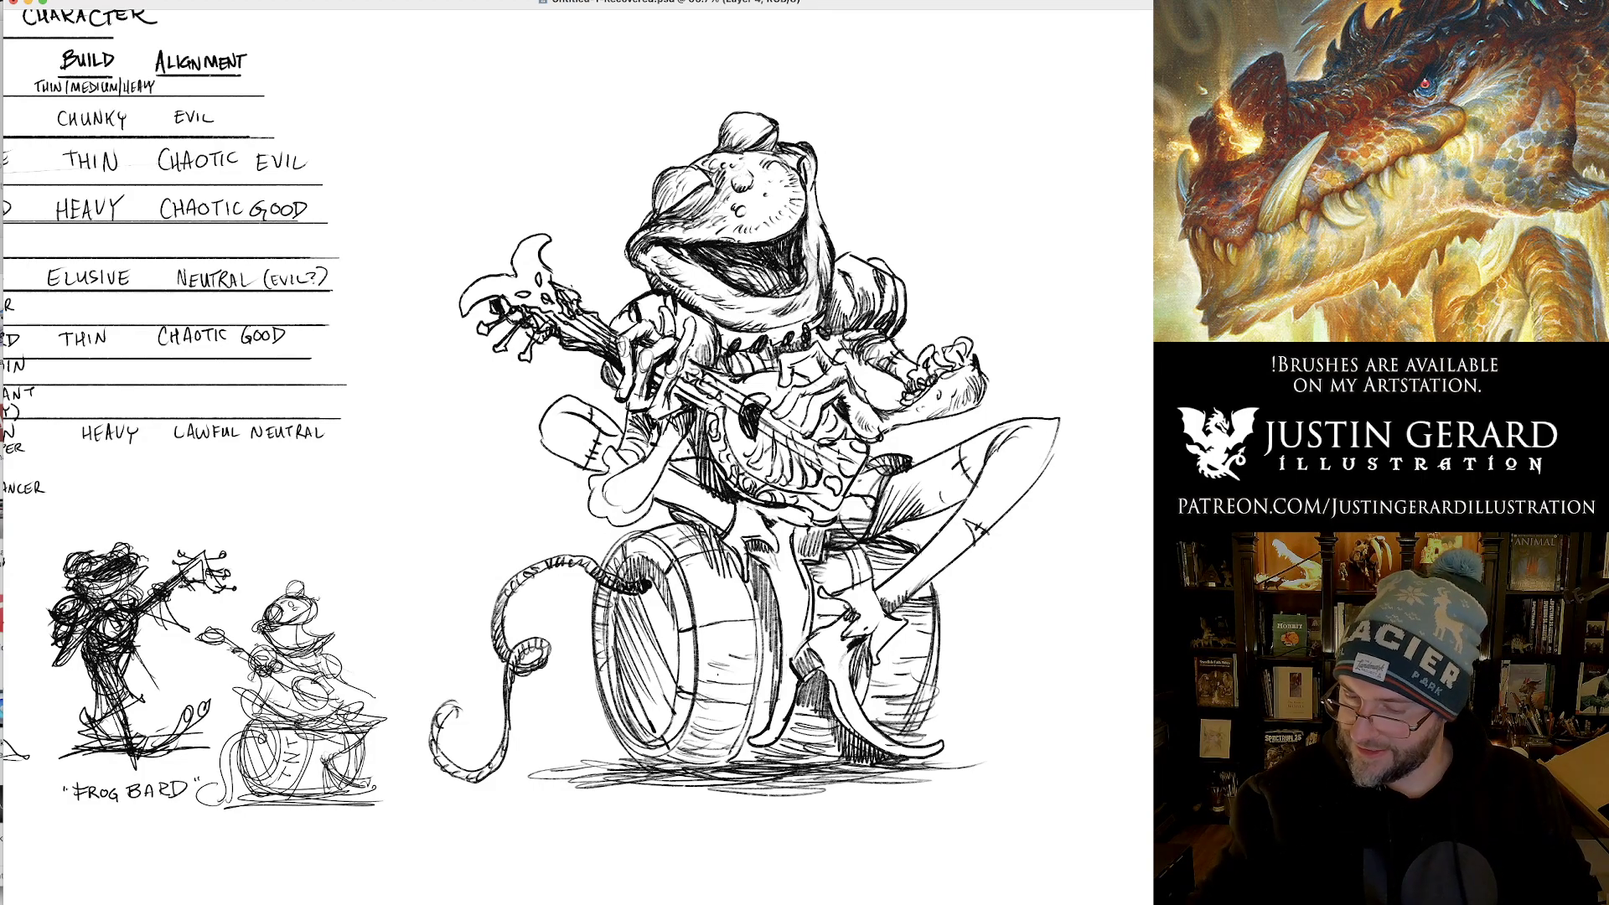
# Adjust the ink layer's opacity and strengthen the outline of the barrel's front rim on a new layer.
pyautogui.press('8')
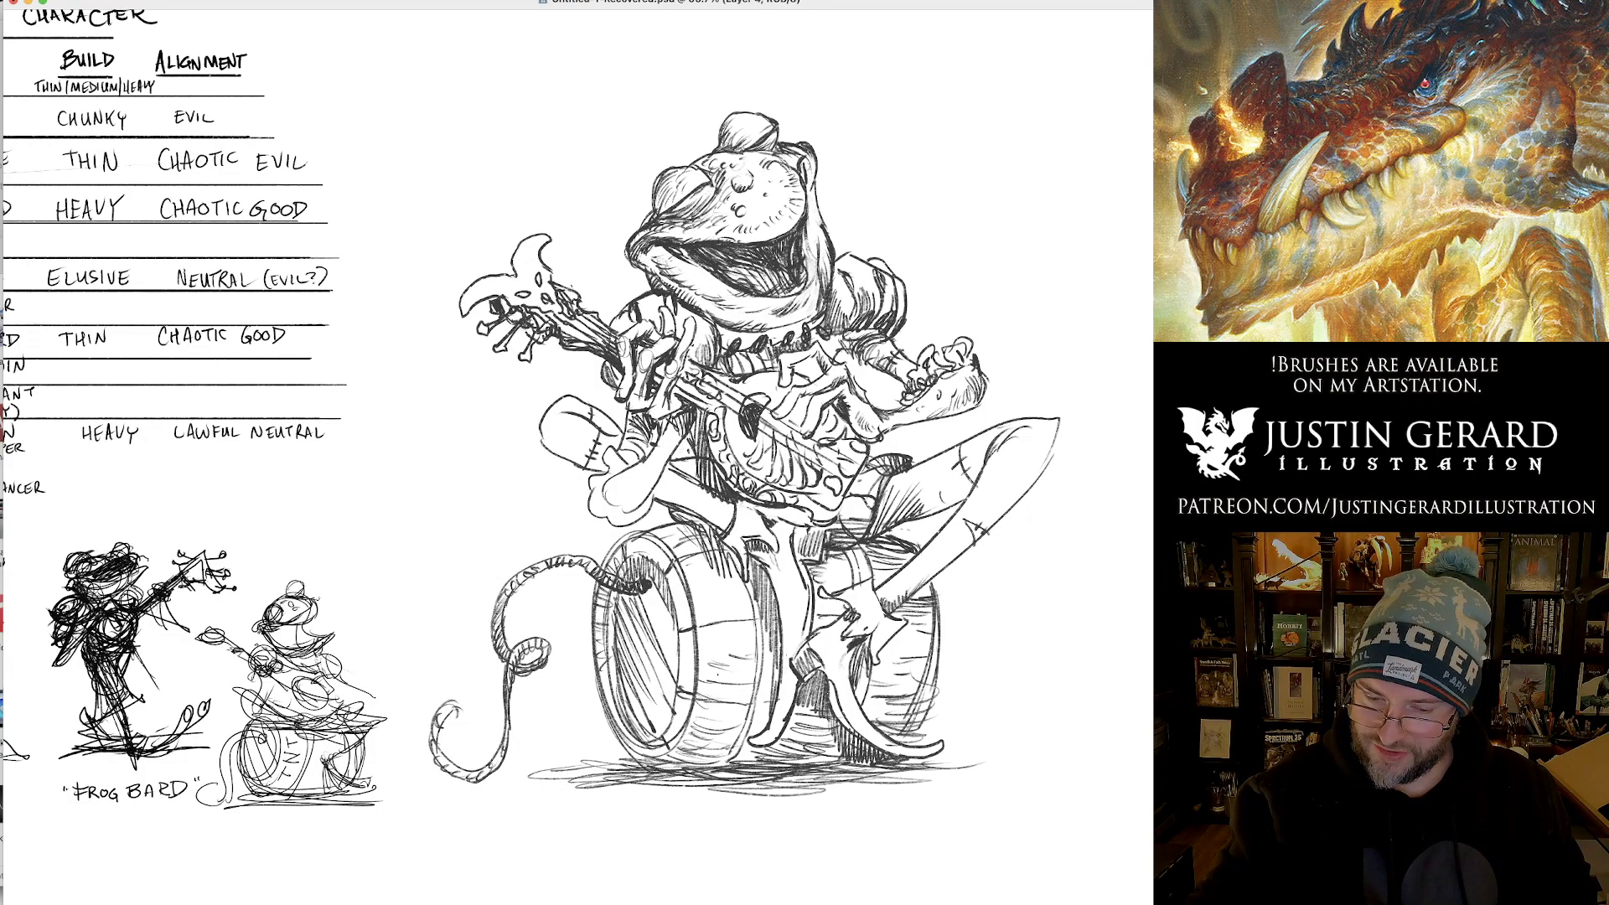
pyautogui.press('0')
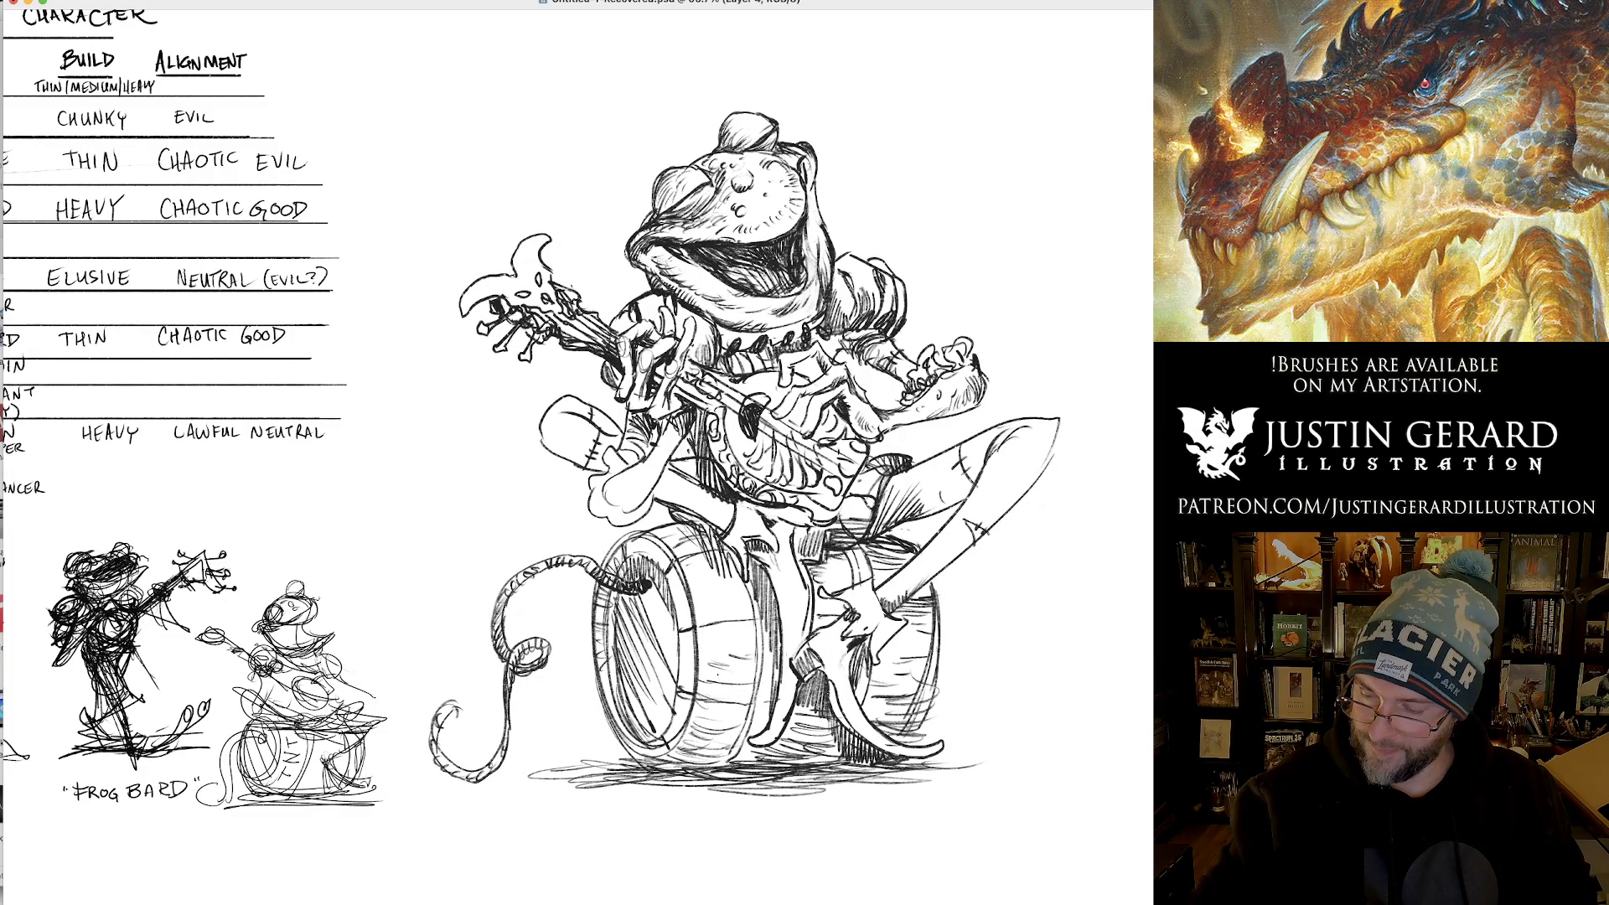
pyautogui.press('super+shift+alt+n')
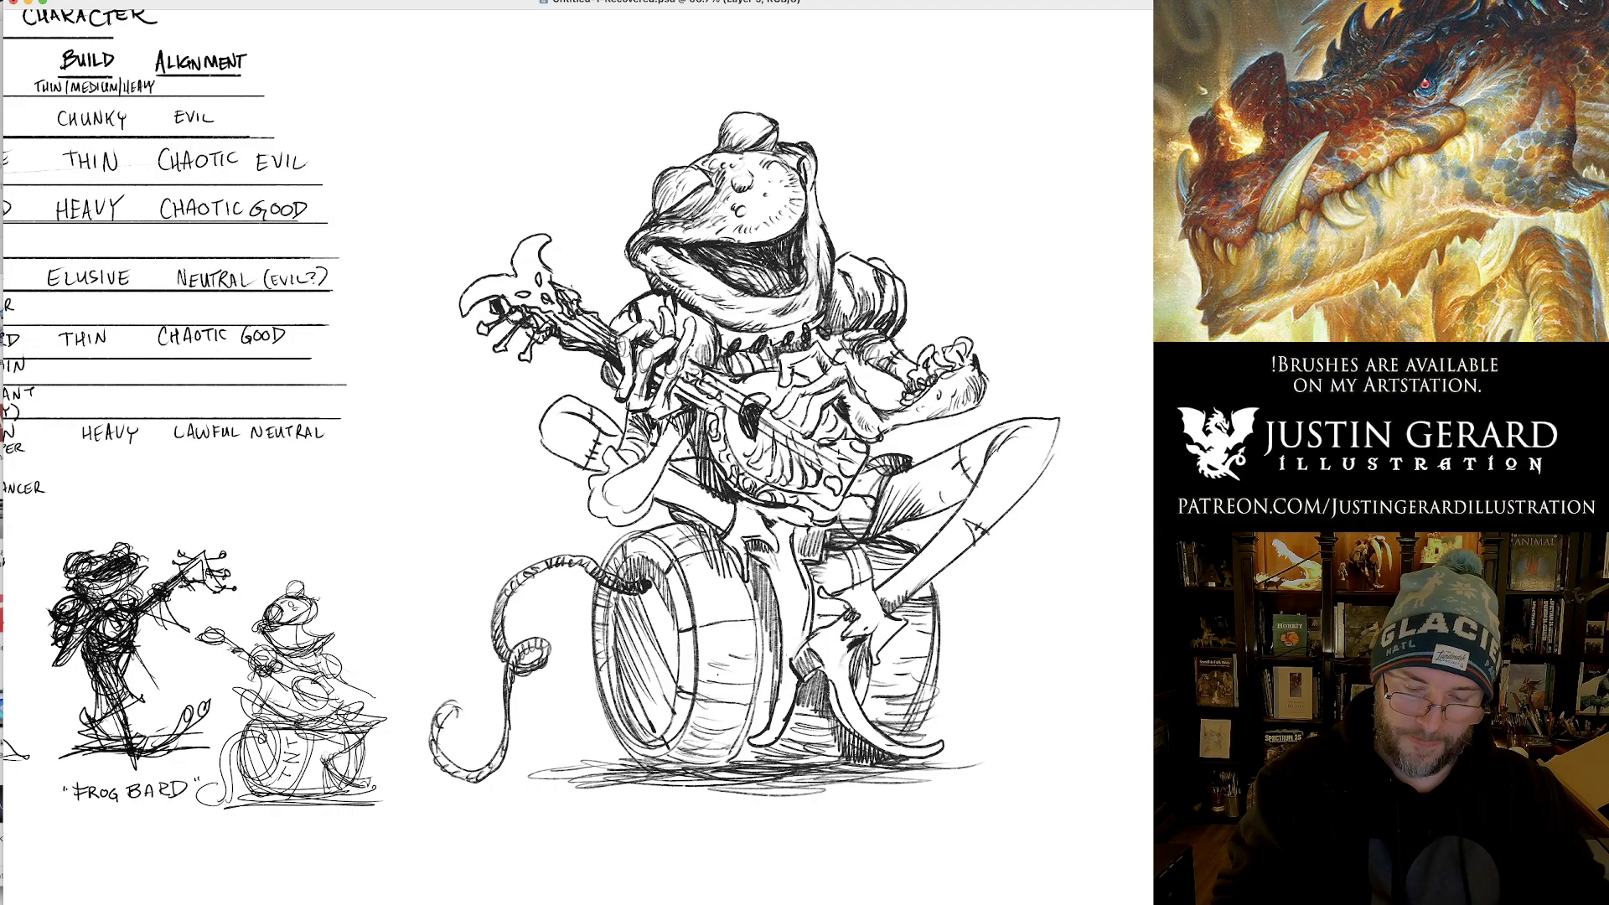
pyautogui.moveTo(599, 582); pyautogui.dragTo(601, 701)
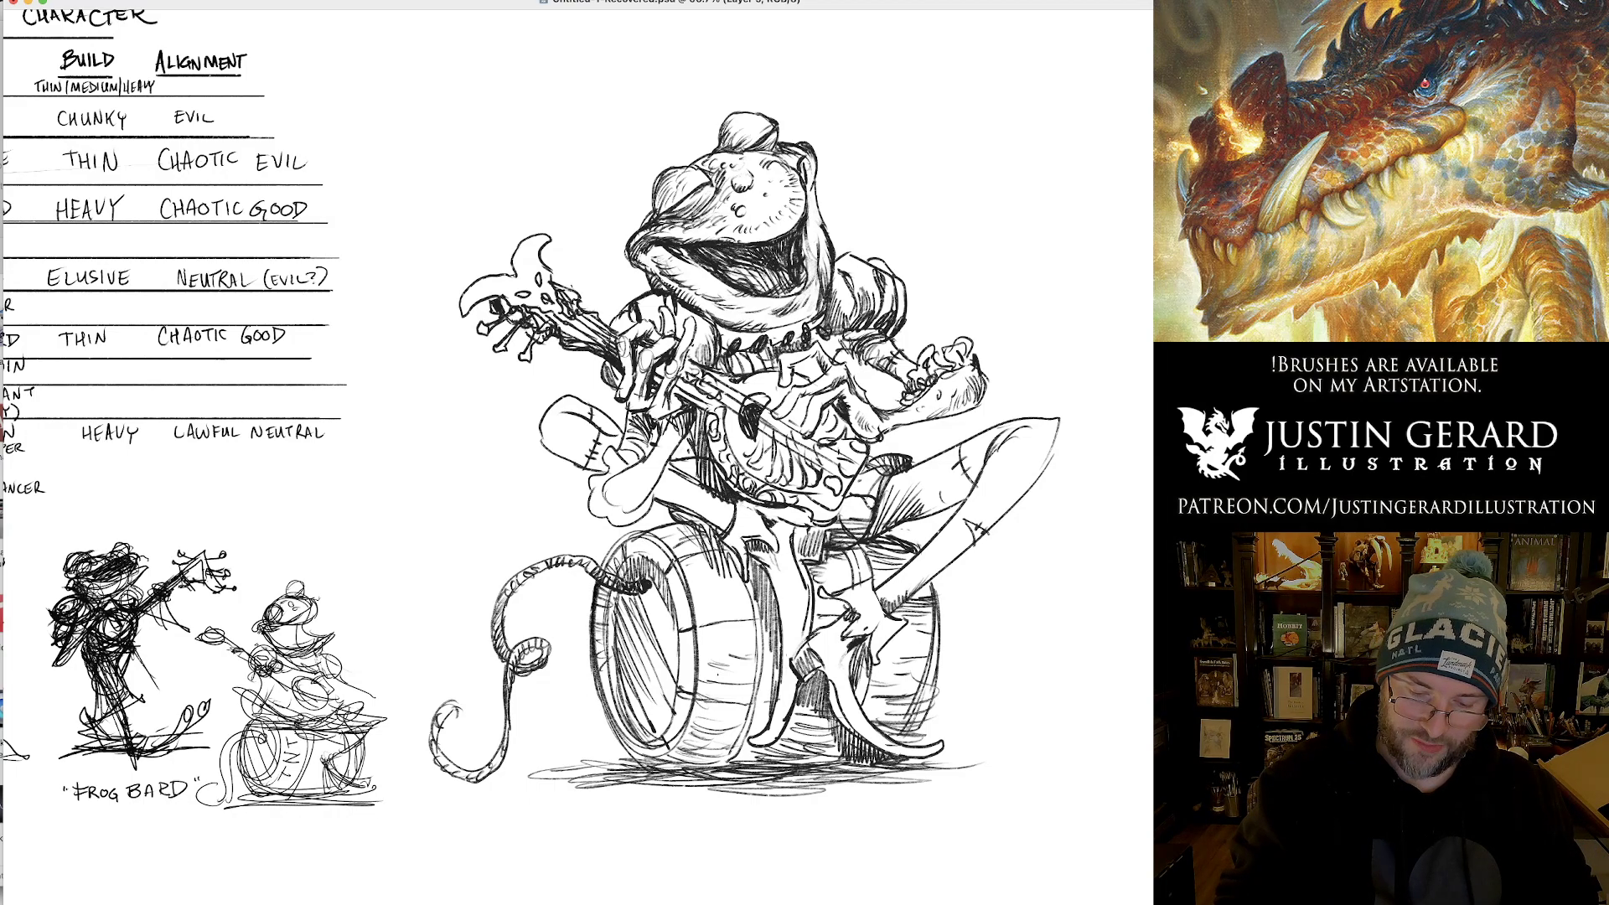
pyautogui.moveTo(596, 645)
pyautogui.mouseDown()
pyautogui.moveTo(611, 725)
pyautogui.moveTo(649, 768)
pyautogui.mouseUp()
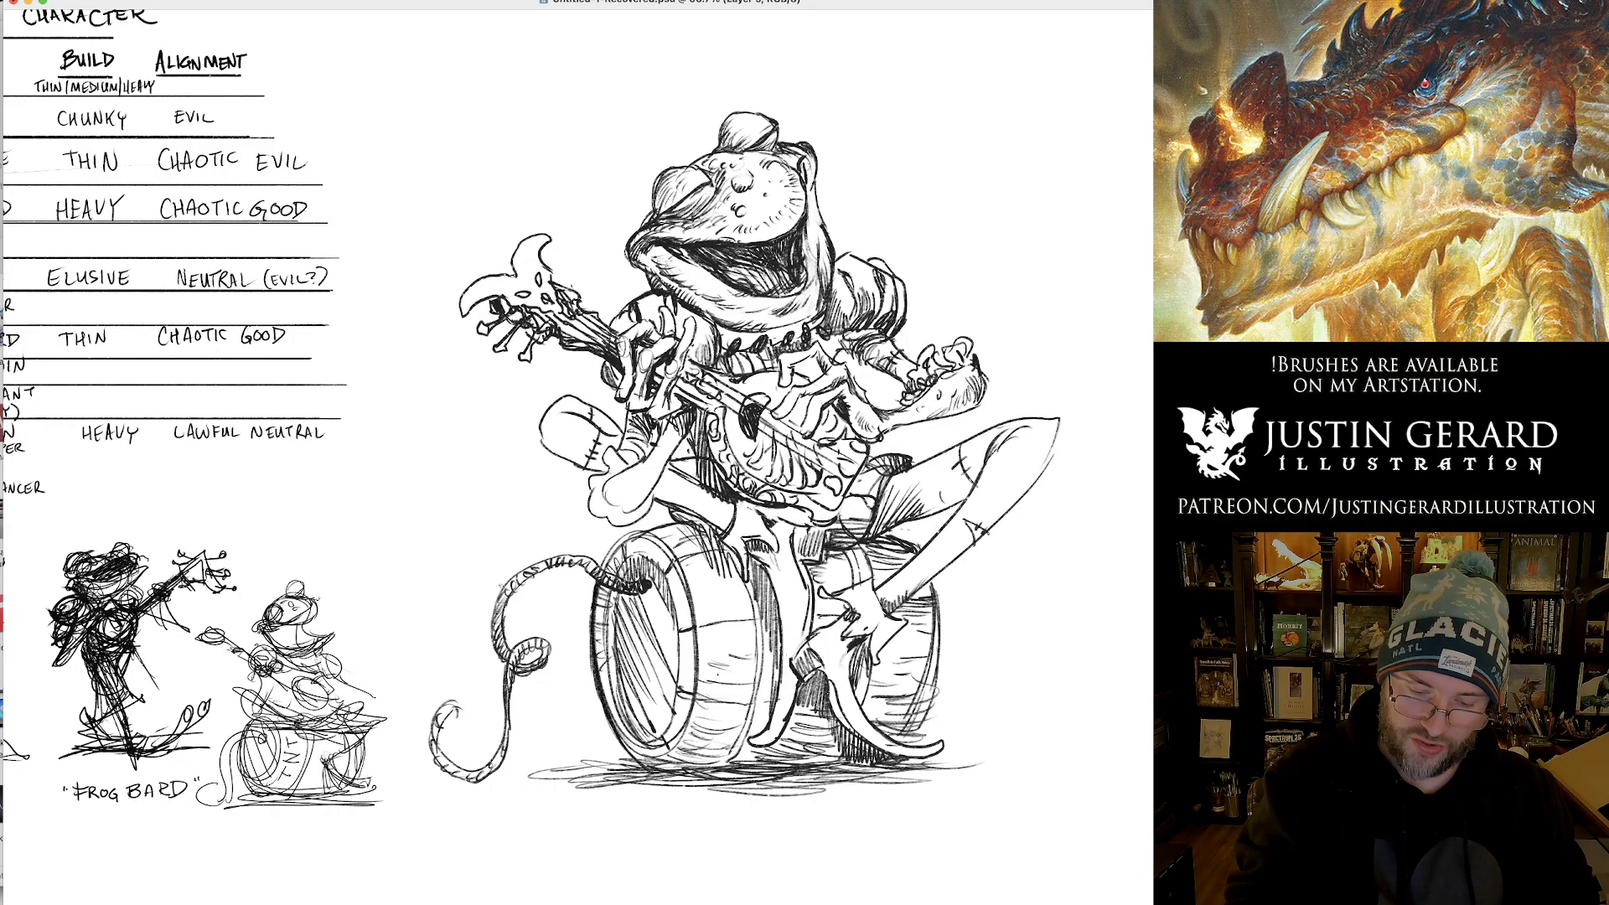
# Re-ink the rope from the barrel through its knot to the frayed end with darker, heavier lines.
pyautogui.moveTo(501, 666)
pyautogui.mouseDown()
pyautogui.moveTo(499, 587)
pyautogui.moveTo(520, 570)
pyautogui.moveTo(593, 555)
pyautogui.moveTo(653, 597)
pyautogui.mouseUp()
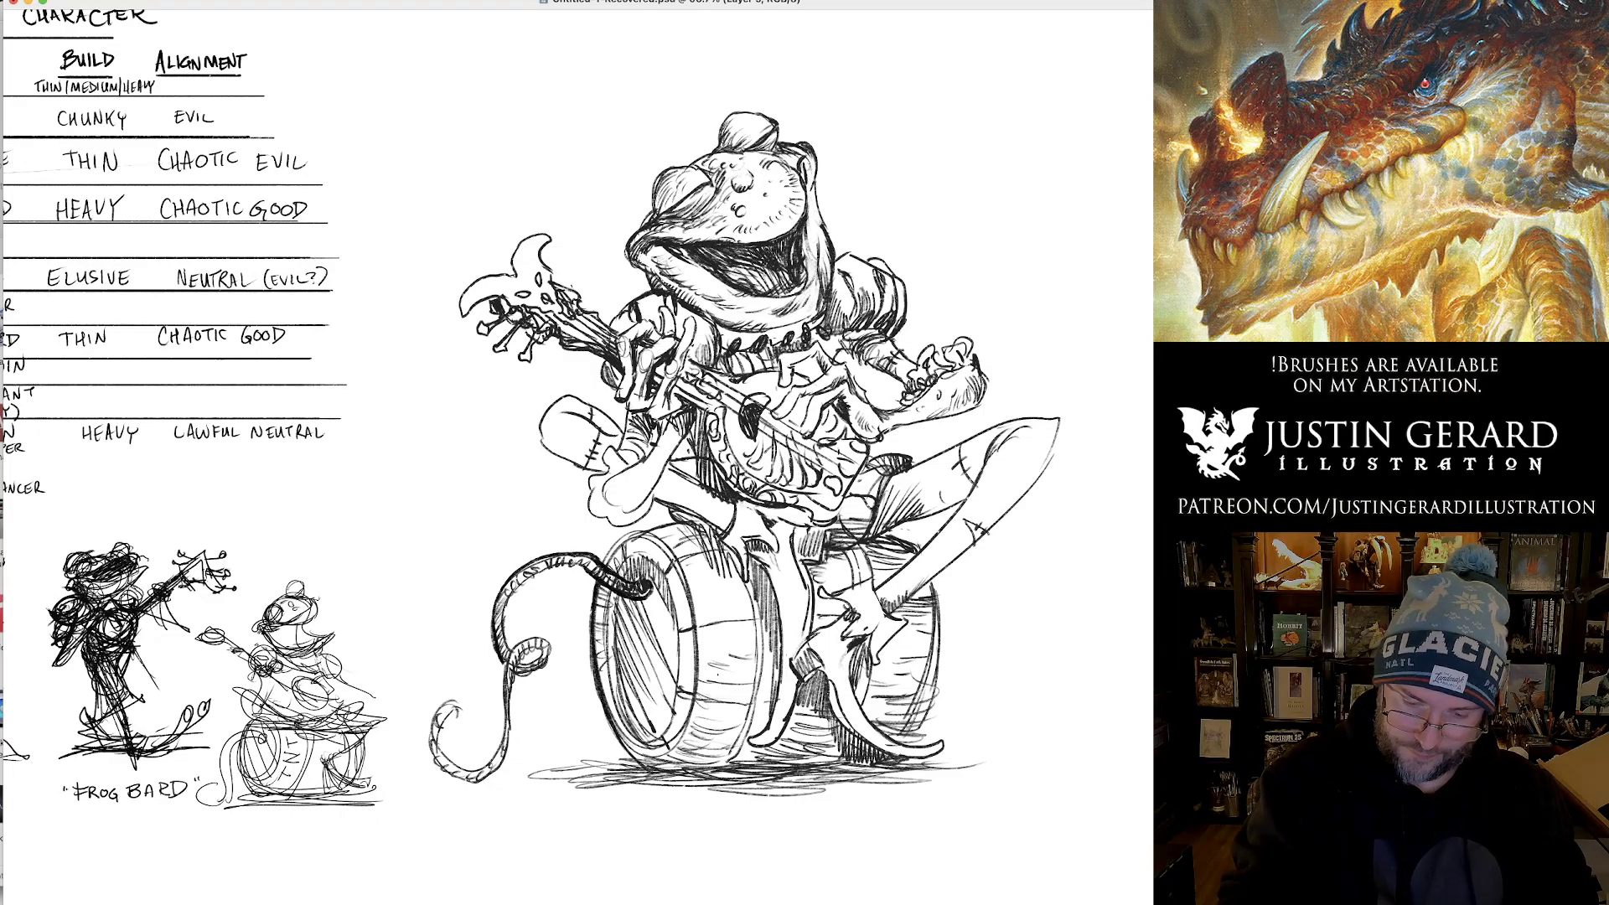
pyautogui.moveTo(524, 585)
pyautogui.mouseDown()
pyautogui.moveTo(558, 567)
pyautogui.moveTo(512, 594)
pyautogui.moveTo(502, 676)
pyautogui.moveTo(543, 638)
pyautogui.moveTo(554, 663)
pyautogui.moveTo(529, 679)
pyautogui.mouseUp()
pyautogui.moveTo(535, 678)
pyautogui.mouseDown()
pyautogui.moveTo(511, 683)
pyautogui.moveTo(547, 650)
pyautogui.moveTo(515, 665)
pyautogui.moveTo(545, 670)
pyautogui.moveTo(538, 640)
pyautogui.moveTo(515, 661)
pyautogui.moveTo(487, 771)
pyautogui.moveTo(442, 751)
pyautogui.moveTo(457, 711)
pyautogui.moveTo(441, 713)
pyautogui.moveTo(431, 737)
pyautogui.moveTo(451, 782)
pyautogui.moveTo(494, 776)
pyautogui.moveTo(513, 689)
pyautogui.mouseUp()
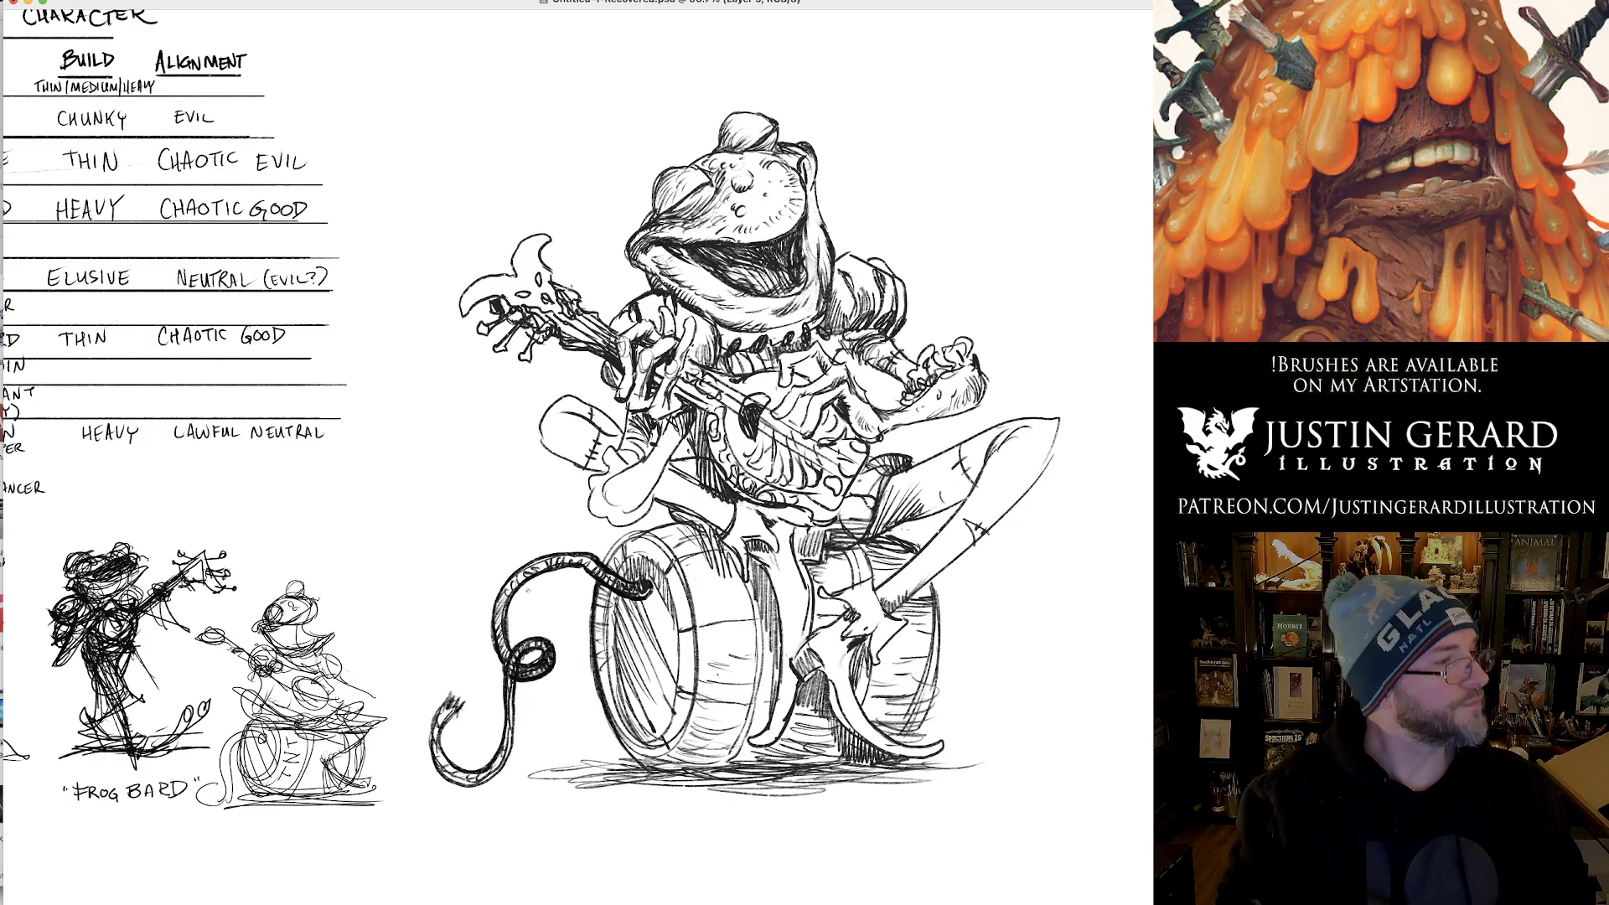
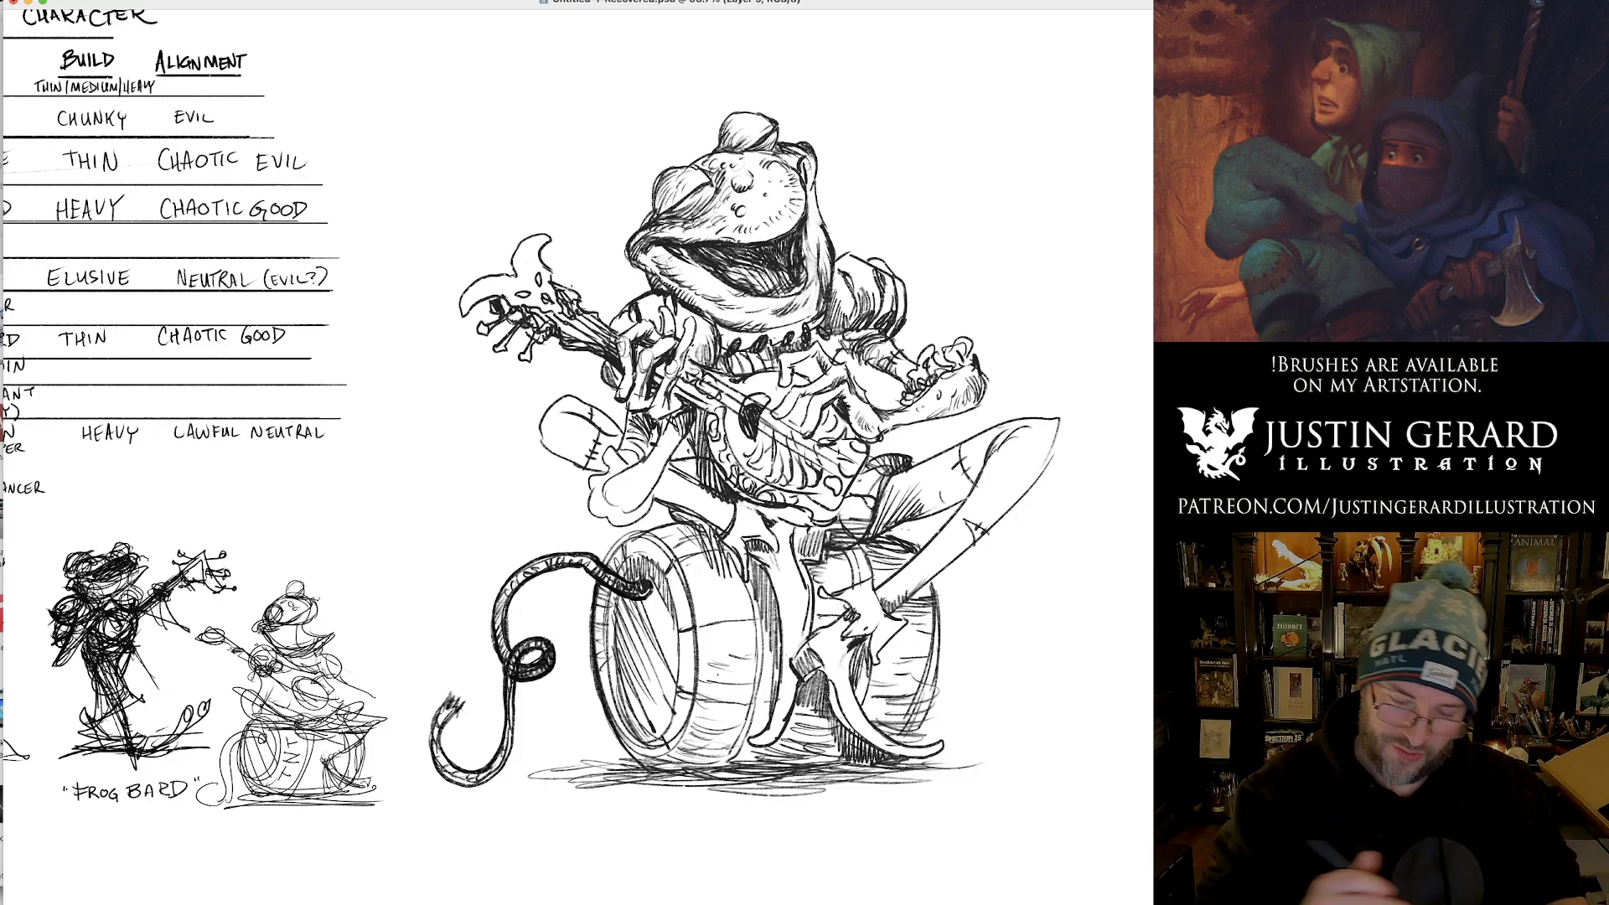
# Add small dark marks and inner rim hatching to the barrel's round lid, plus a dark spot beneath it.
pyautogui.moveTo(617, 780); pyautogui.dragTo(640, 776)
pyautogui.moveTo(642, 625); pyautogui.dragTo(645, 656)
pyautogui.moveTo(647, 716); pyautogui.dragTo(652, 726)
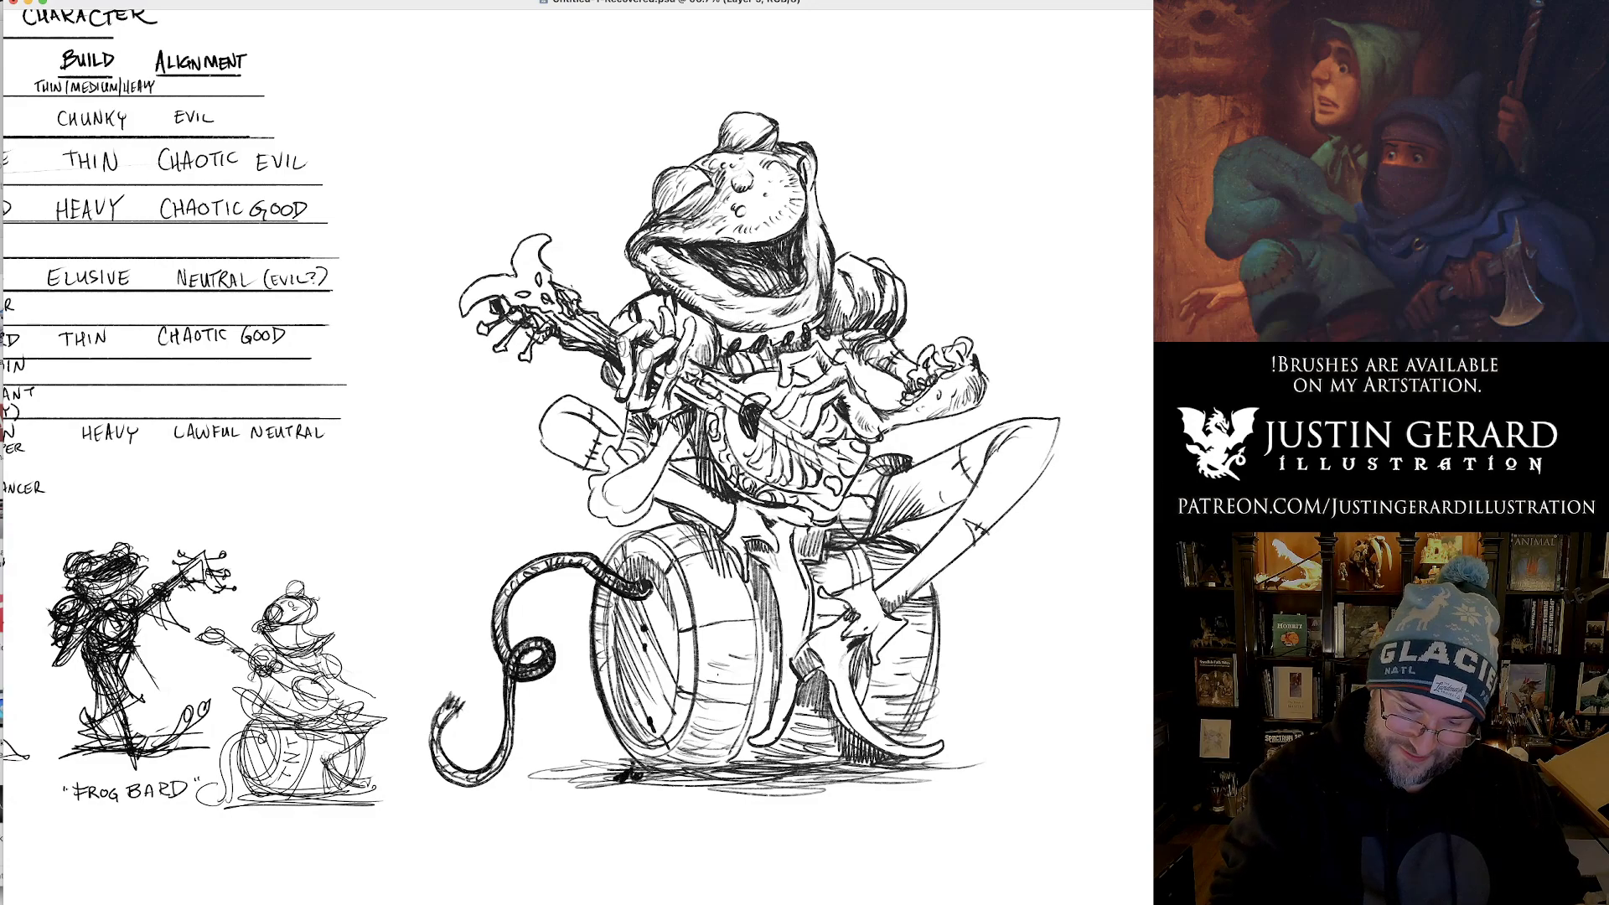
pyautogui.moveTo(611, 595); pyautogui.dragTo(634, 717)
pyautogui.moveTo(621, 661); pyautogui.dragTo(659, 737)
pyautogui.moveTo(638, 567); pyautogui.dragTo(629, 584)
pyautogui.moveTo(645, 563)
pyautogui.mouseDown()
pyautogui.moveTo(632, 579)
pyautogui.moveTo(670, 610)
pyautogui.mouseUp()
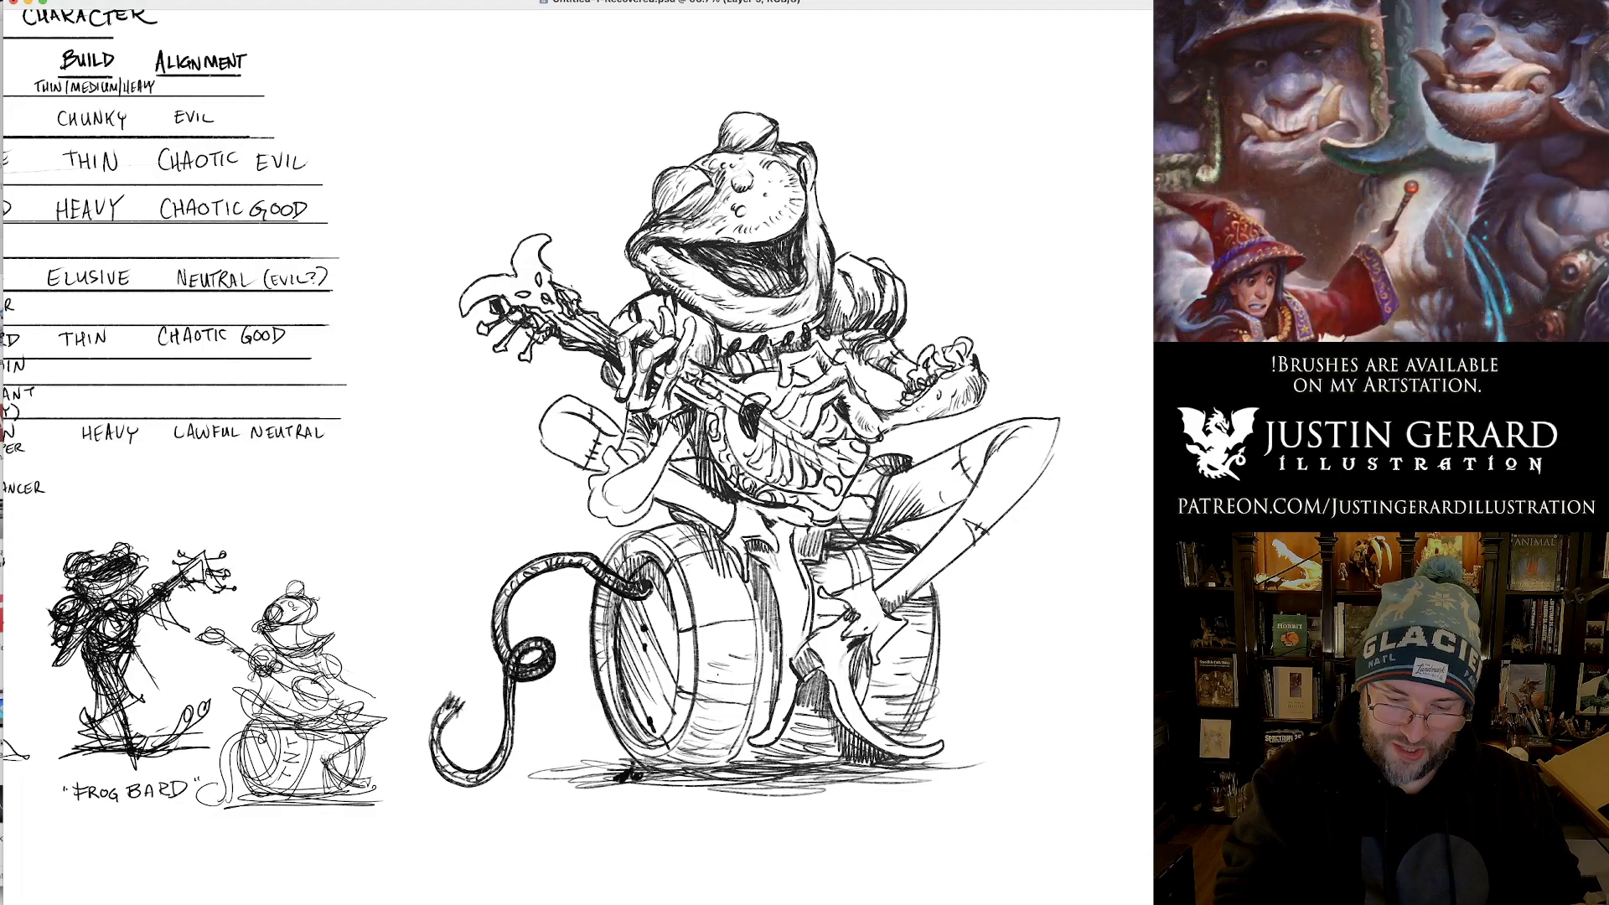
# Hatch a darker shadow over the barrel's top edge beneath the frog's seat and shade the underside of the thigh.
pyautogui.moveTo(630, 544)
pyautogui.mouseDown()
pyautogui.moveTo(608, 568)
pyautogui.moveTo(653, 524)
pyautogui.moveTo(703, 515)
pyautogui.moveTo(673, 532)
pyautogui.mouseUp()
pyautogui.moveTo(657, 548); pyautogui.dragTo(678, 530)
pyautogui.moveTo(667, 548); pyautogui.dragTo(687, 528)
pyautogui.moveTo(674, 548); pyautogui.dragTo(695, 525)
pyautogui.moveTo(678, 553); pyautogui.dragTo(710, 522)
pyautogui.moveTo(700, 549); pyautogui.dragTo(722, 512)
pyautogui.moveTo(693, 535)
pyautogui.mouseDown()
pyautogui.moveTo(720, 511)
pyautogui.moveTo(673, 496)
pyautogui.mouseUp()
pyautogui.moveTo(656, 499); pyautogui.dragTo(671, 492)
pyautogui.moveTo(669, 507); pyautogui.dragTo(699, 505)
pyautogui.moveTo(696, 524); pyautogui.dragTo(720, 517)
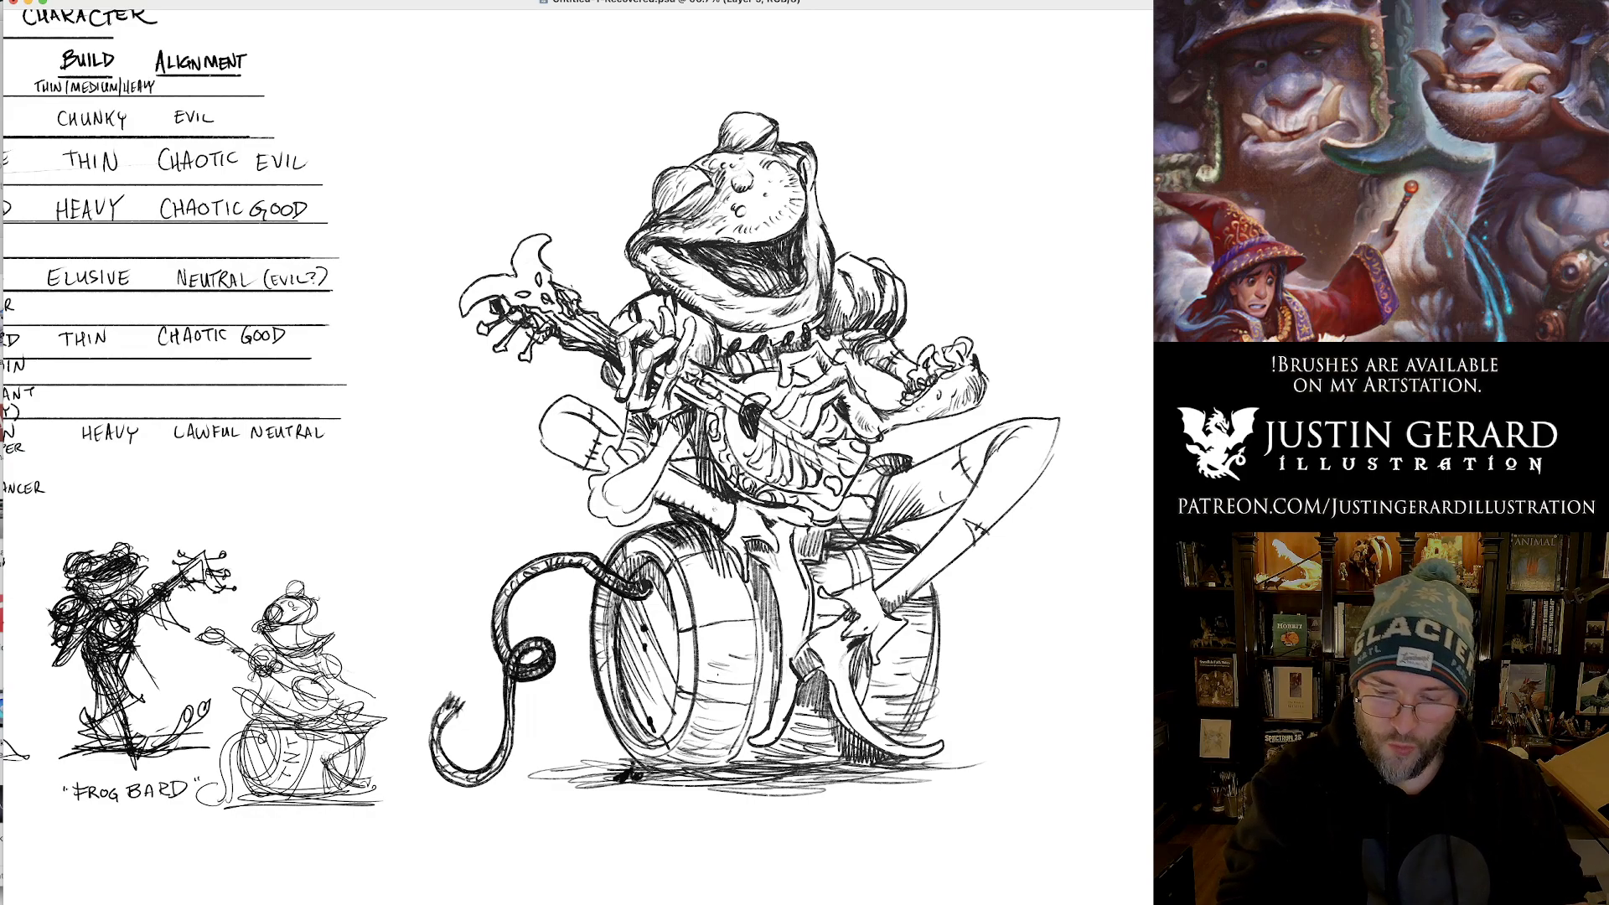
# Shade the underside of the frog's elbow and forearm and hatch the body beside the forearm.
pyautogui.moveTo(610, 510); pyautogui.dragTo(629, 502)
pyautogui.moveTo(616, 511); pyautogui.dragTo(637, 499)
pyautogui.moveTo(628, 510); pyautogui.dragTo(669, 467)
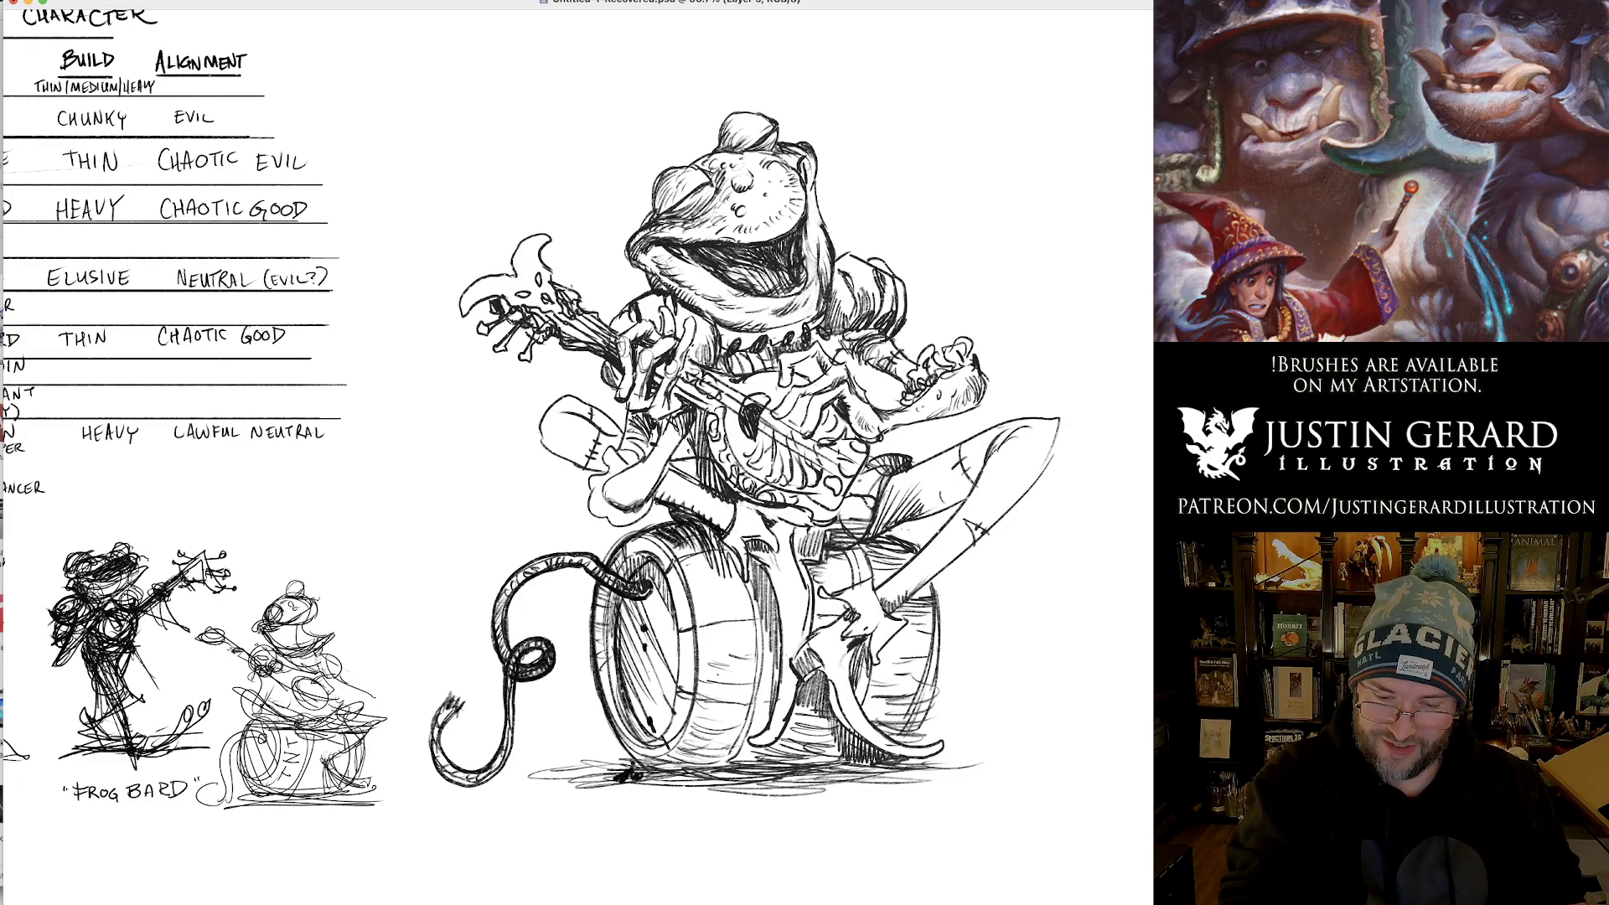
pyautogui.moveTo(630, 519)
pyautogui.mouseDown()
pyautogui.moveTo(693, 467)
pyautogui.moveTo(673, 463)
pyautogui.moveTo(683, 440)
pyautogui.mouseUp()
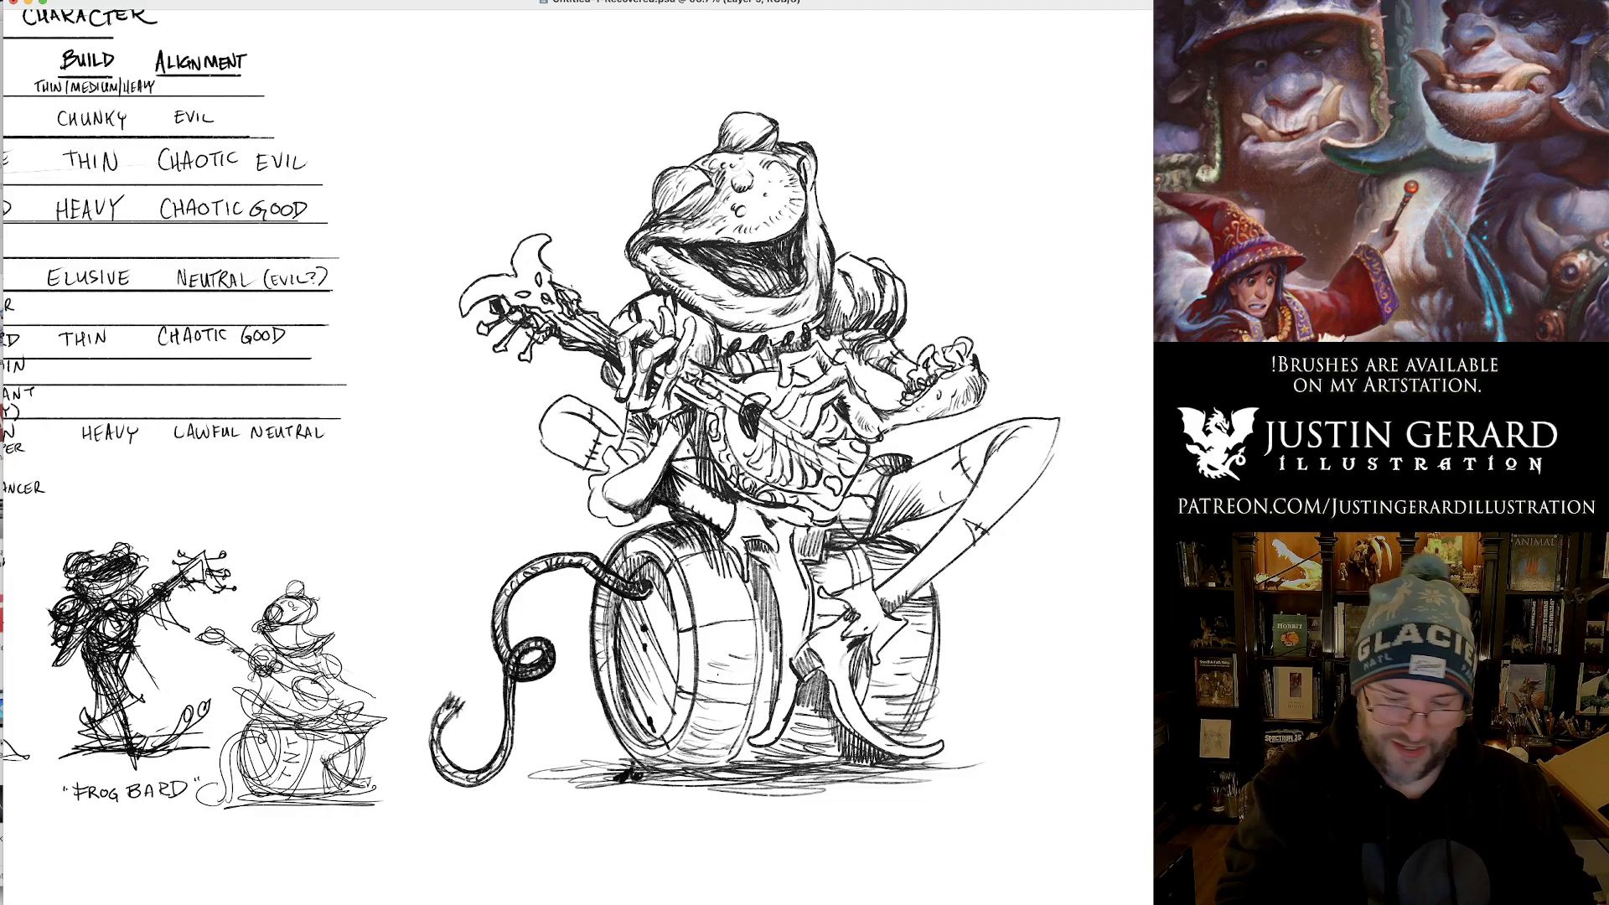
pyautogui.moveTo(681, 462); pyautogui.dragTo(684, 477)
pyautogui.moveTo(688, 462); pyautogui.dragTo(693, 481)
pyautogui.moveTo(697, 459); pyautogui.dragTo(699, 479)
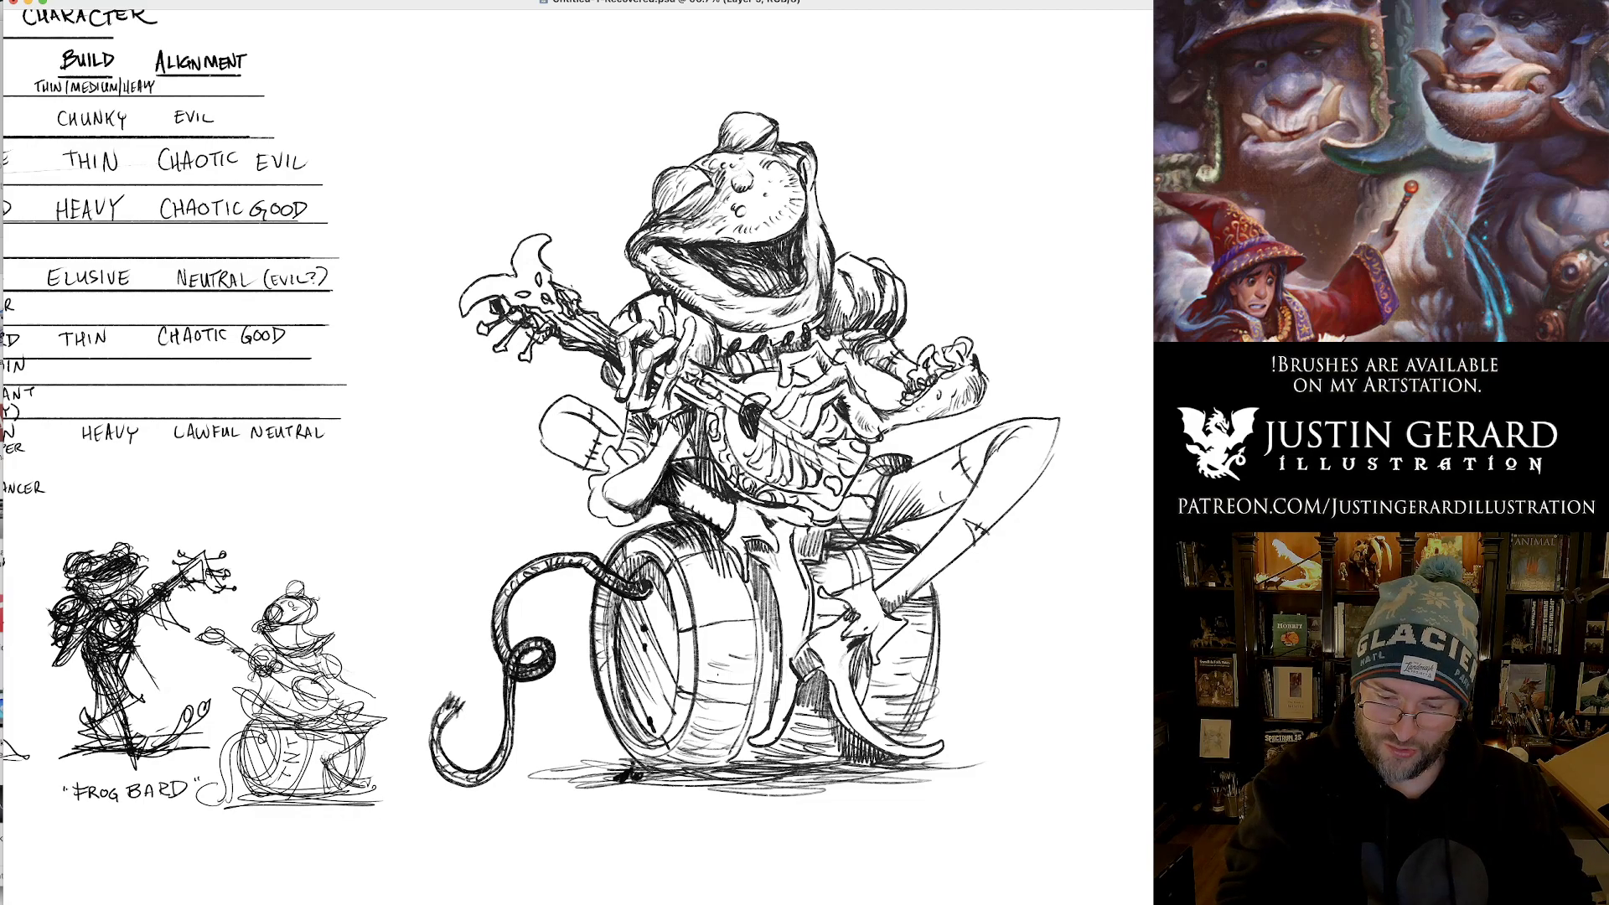
# Strengthen the outlines of the stitched rounded shape behind the frog's elbow and of the nearby forearm and upper arm.
pyautogui.moveTo(630, 410)
pyautogui.mouseDown()
pyautogui.moveTo(622, 453)
pyautogui.moveTo(648, 460)
pyautogui.mouseUp()
pyautogui.moveTo(544, 422)
pyautogui.mouseDown()
pyautogui.moveTo(541, 446)
pyautogui.moveTo(607, 476)
pyautogui.mouseUp()
pyautogui.moveTo(550, 411)
pyautogui.mouseDown()
pyautogui.moveTo(545, 423)
pyautogui.moveTo(624, 436)
pyautogui.moveTo(598, 511)
pyautogui.moveTo(611, 528)
pyautogui.moveTo(635, 517)
pyautogui.moveTo(590, 500)
pyautogui.moveTo(595, 484)
pyautogui.mouseUp()
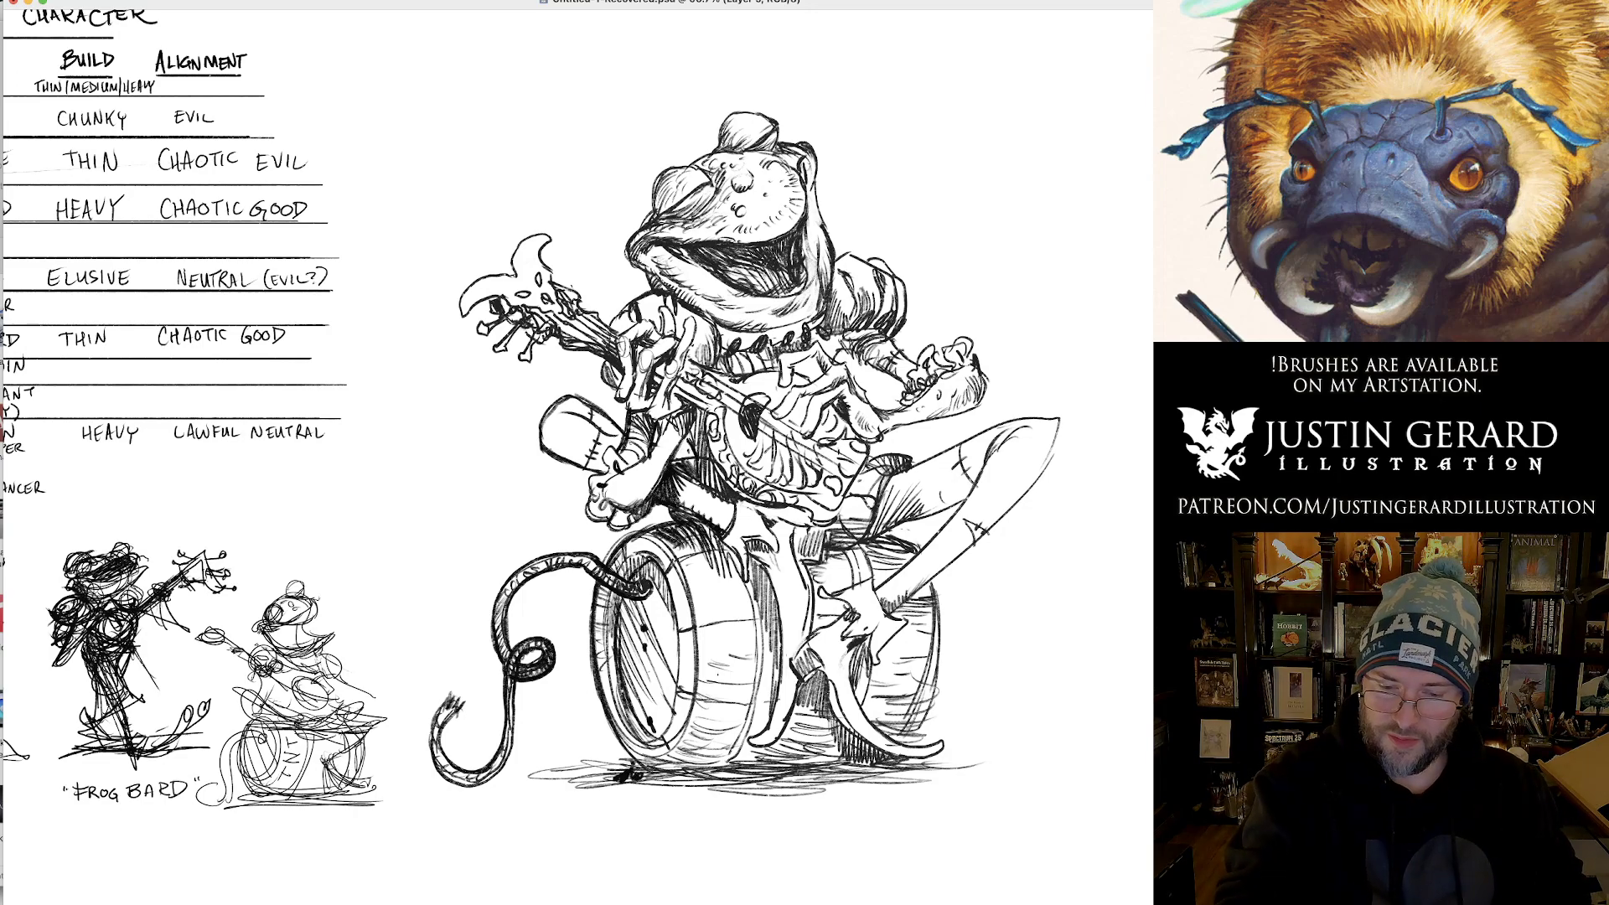
pyautogui.moveTo(604, 362); pyautogui.dragTo(619, 389)
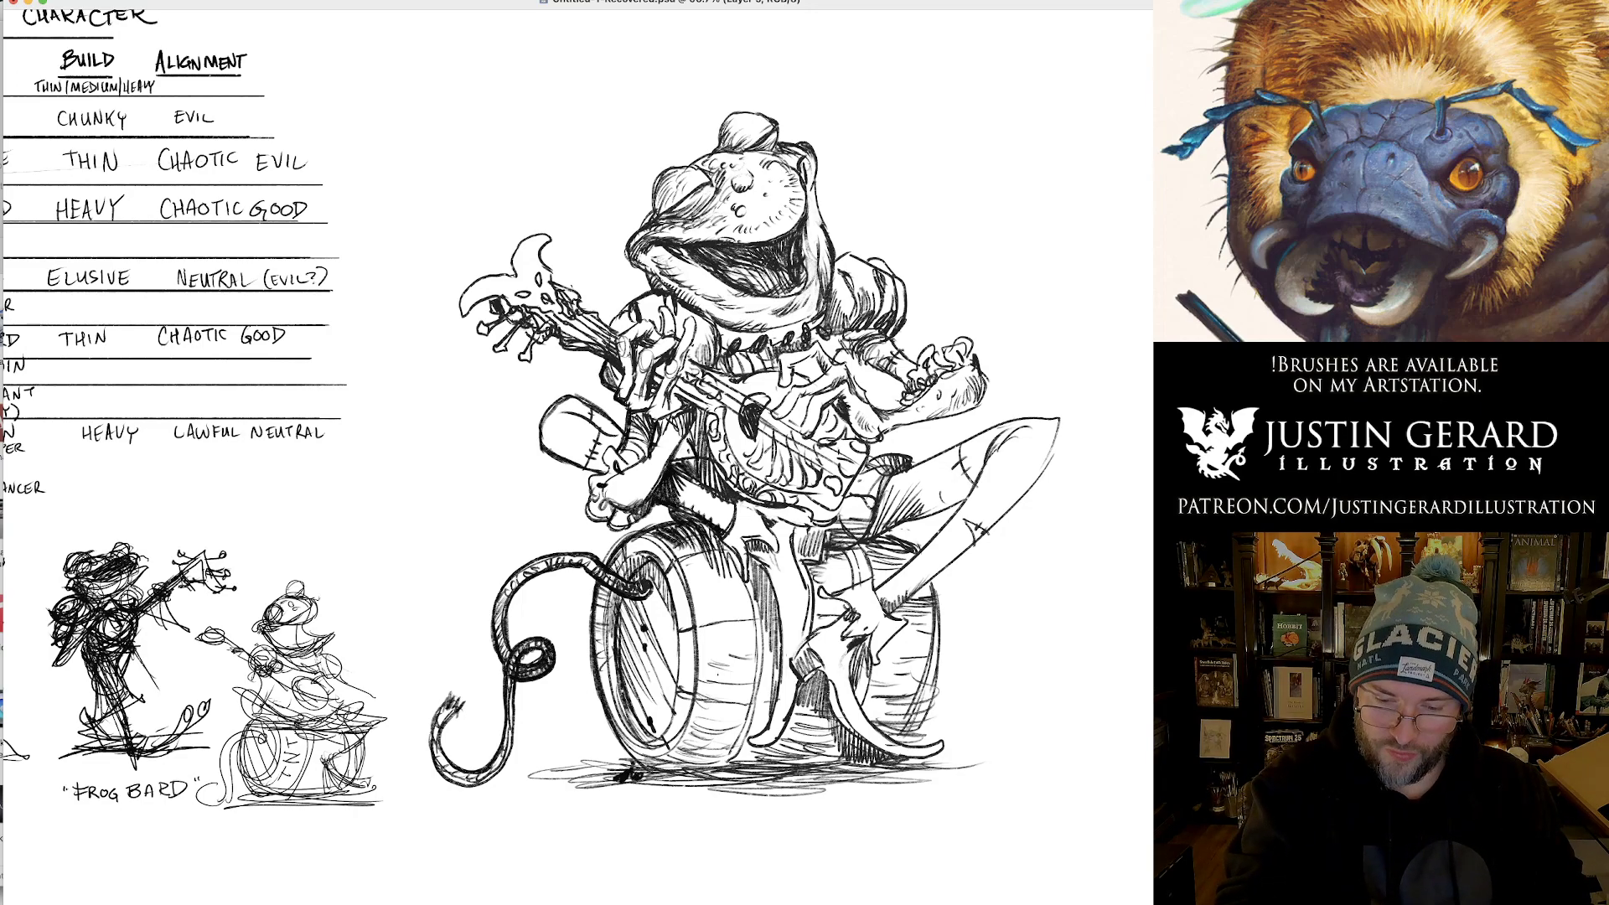
pyautogui.moveTo(611, 327); pyautogui.dragTo(629, 312)
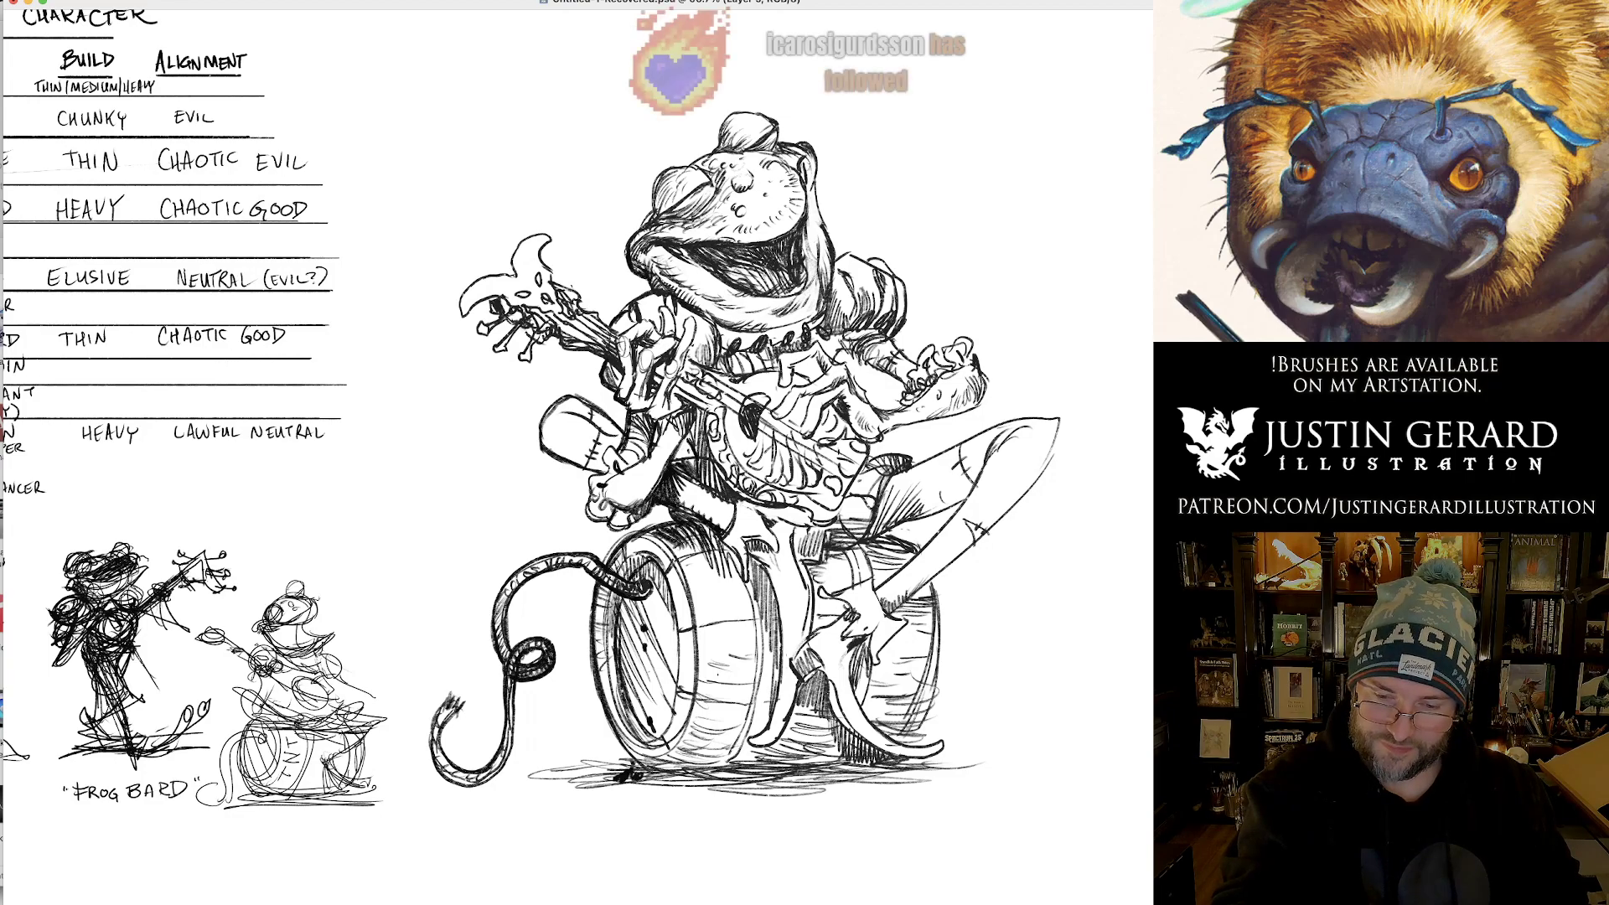
# Thicken the contours of the frog's head and far sleeve, and fill dark gaps between the strumming arm and body.
pyautogui.moveTo(656, 216)
pyautogui.mouseDown()
pyautogui.moveTo(656, 189)
pyautogui.moveTo(687, 165)
pyautogui.moveTo(710, 173)
pyautogui.mouseUp()
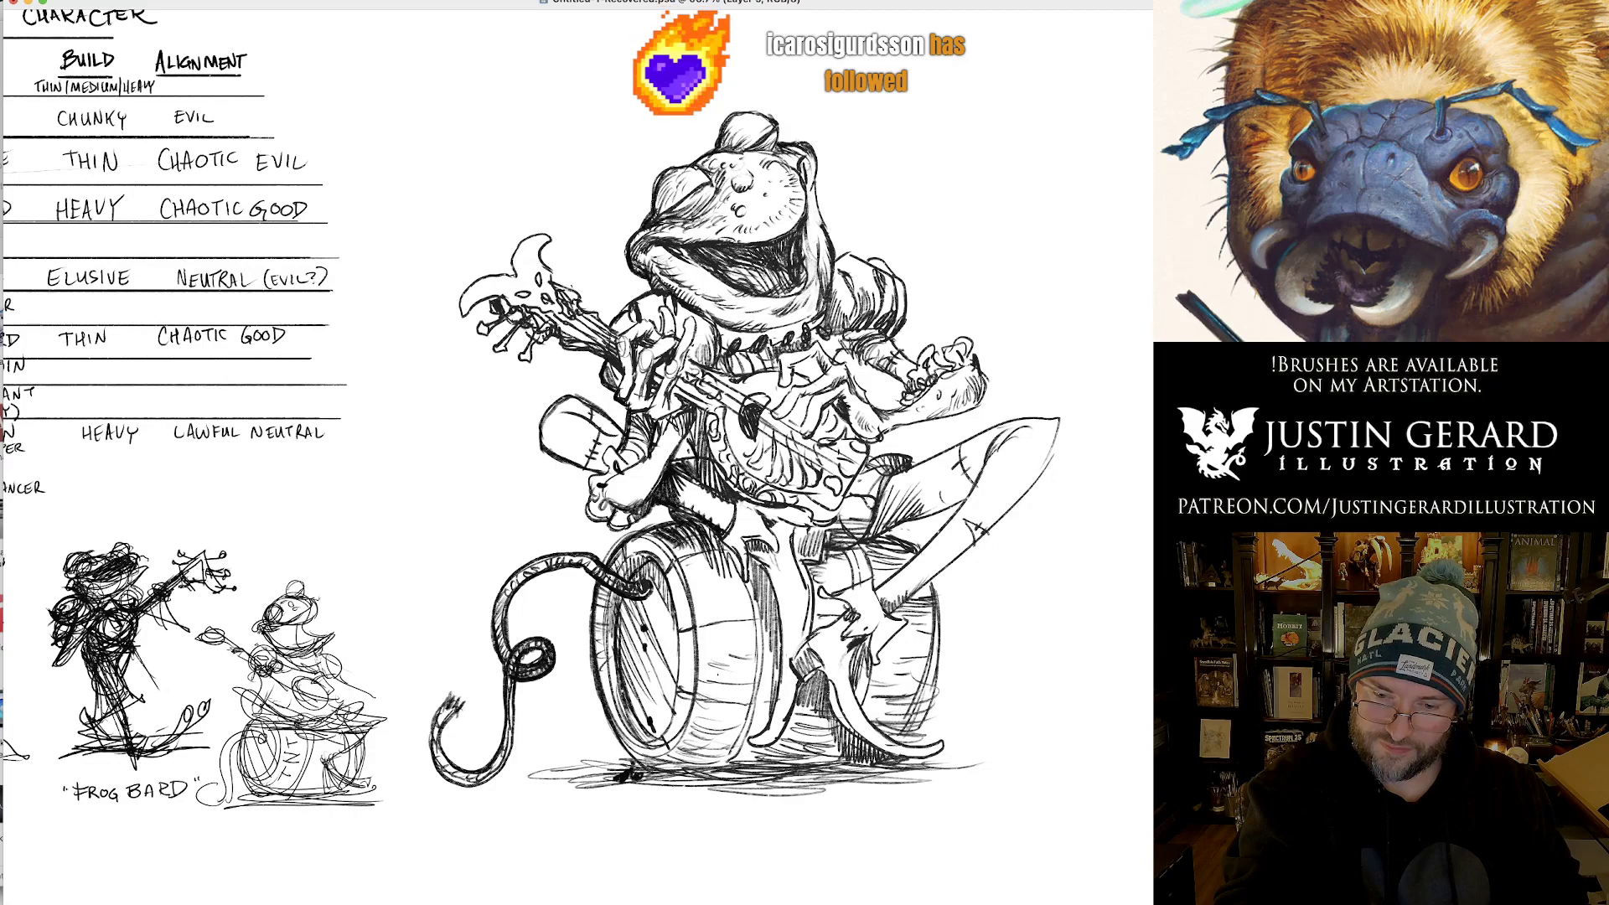
pyautogui.moveTo(796, 139)
pyautogui.mouseDown()
pyautogui.moveTo(820, 156)
pyautogui.moveTo(825, 317)
pyautogui.mouseUp()
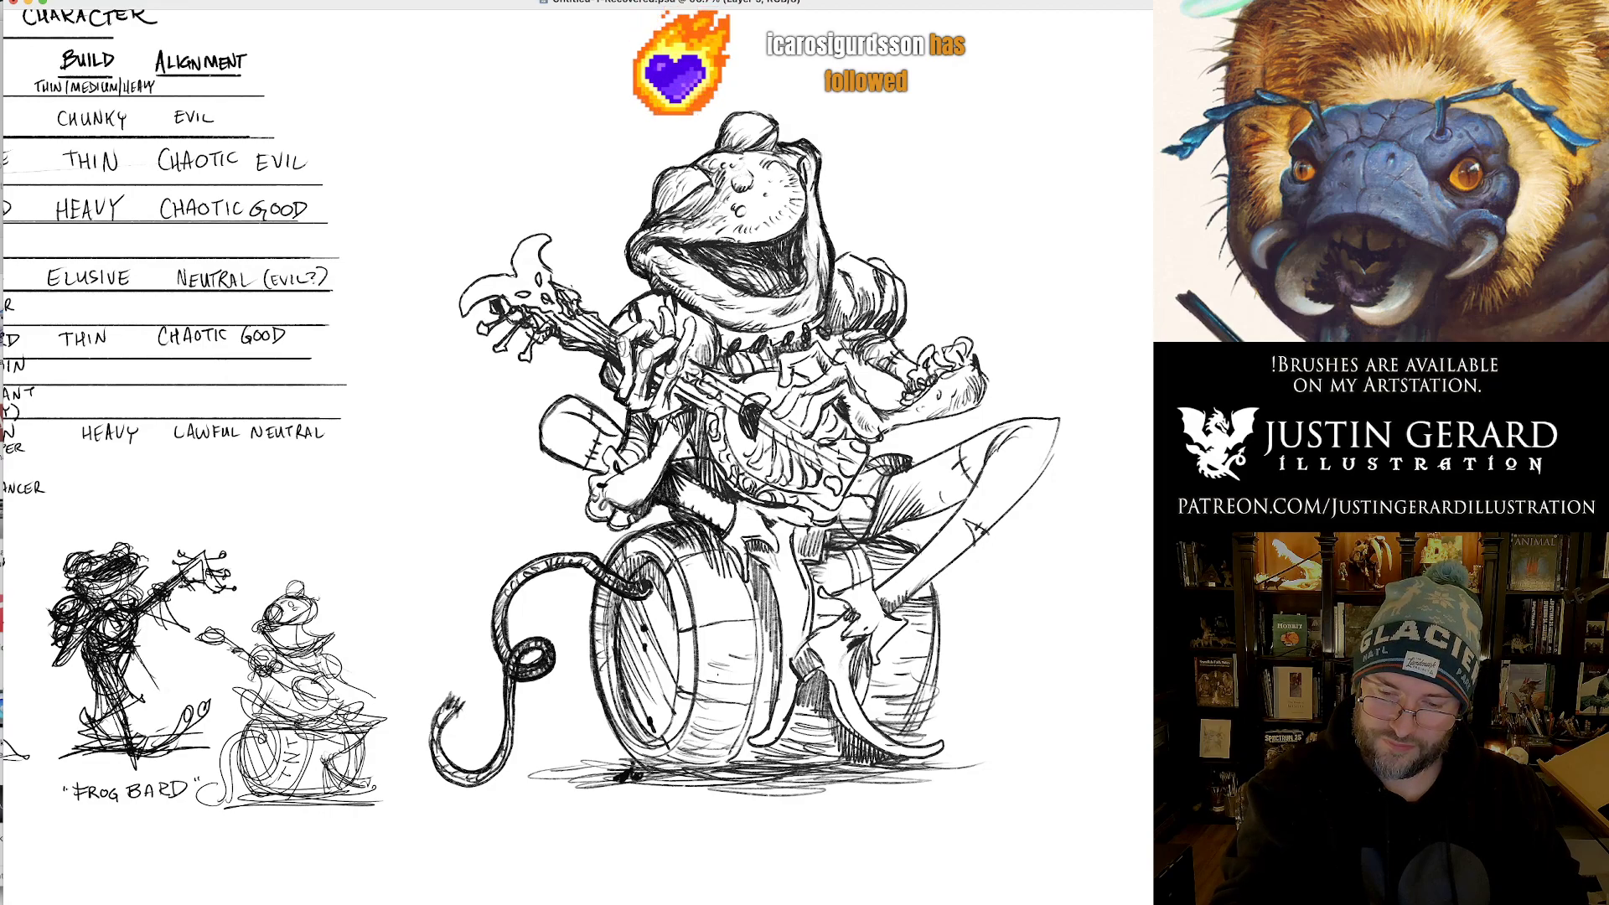
pyautogui.moveTo(834, 261)
pyautogui.mouseDown()
pyautogui.moveTo(898, 278)
pyautogui.moveTo(891, 335)
pyautogui.moveTo(918, 366)
pyautogui.moveTo(907, 394)
pyautogui.mouseUp()
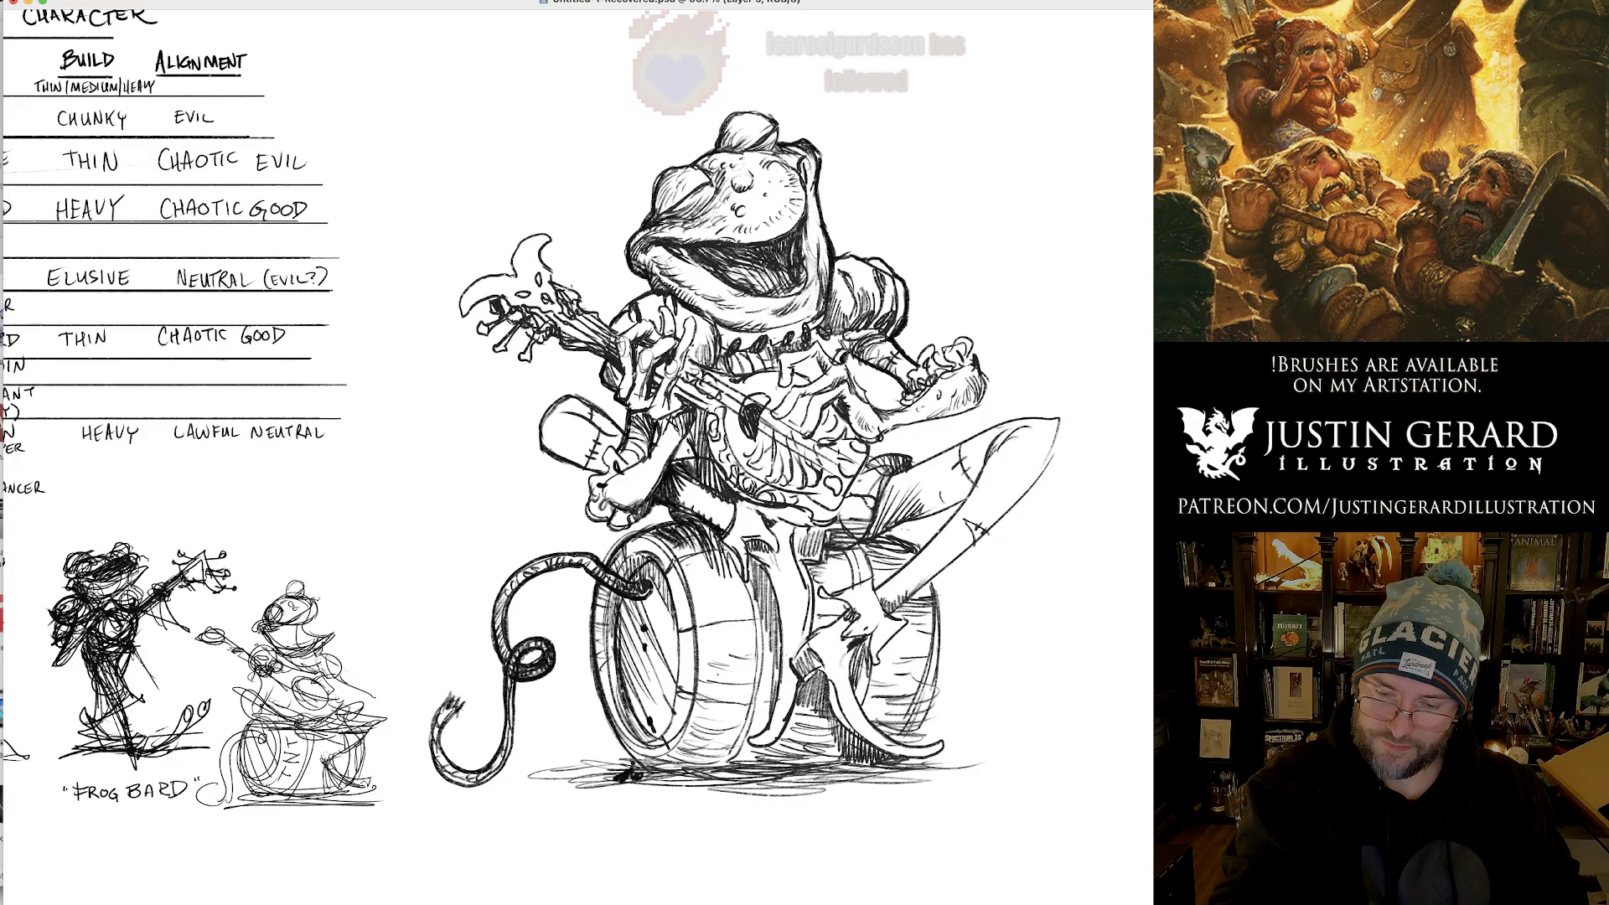
pyautogui.moveTo(812, 329)
pyautogui.mouseDown()
pyautogui.moveTo(826, 357)
pyautogui.moveTo(850, 355)
pyautogui.moveTo(808, 380)
pyautogui.moveTo(825, 362)
pyautogui.moveTo(812, 365)
pyautogui.moveTo(848, 371)
pyautogui.moveTo(878, 412)
pyautogui.moveTo(906, 406)
pyautogui.mouseUp()
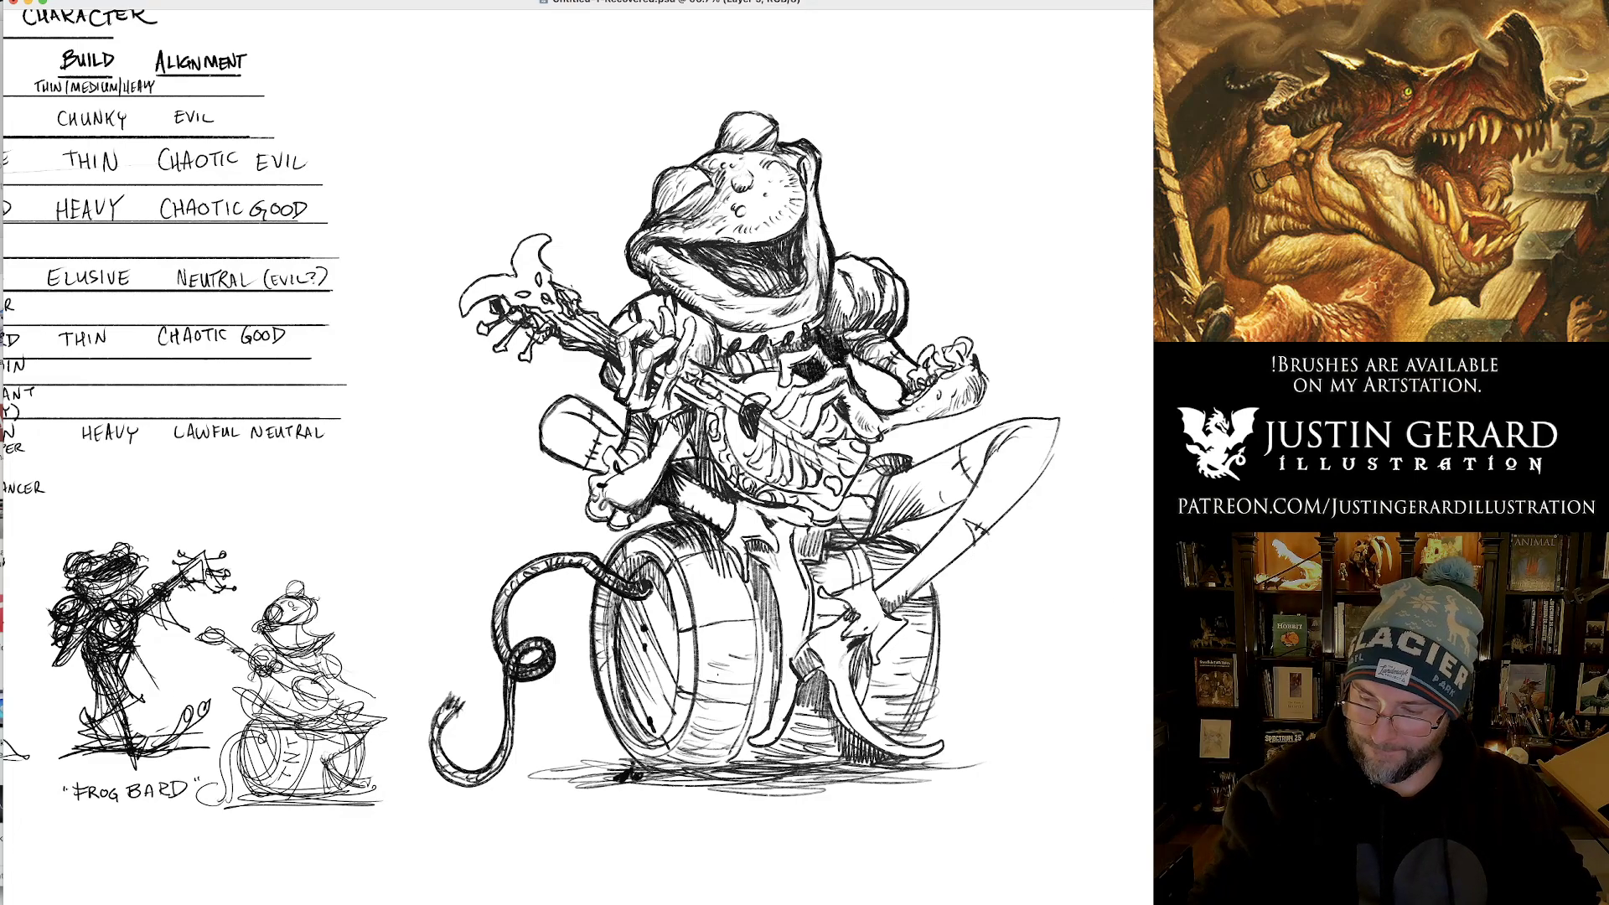
# Check the new ink with the base drawing hidden, then erase the near foot's long pointed toe and rework it shorter.
pyautogui.press('super+e')
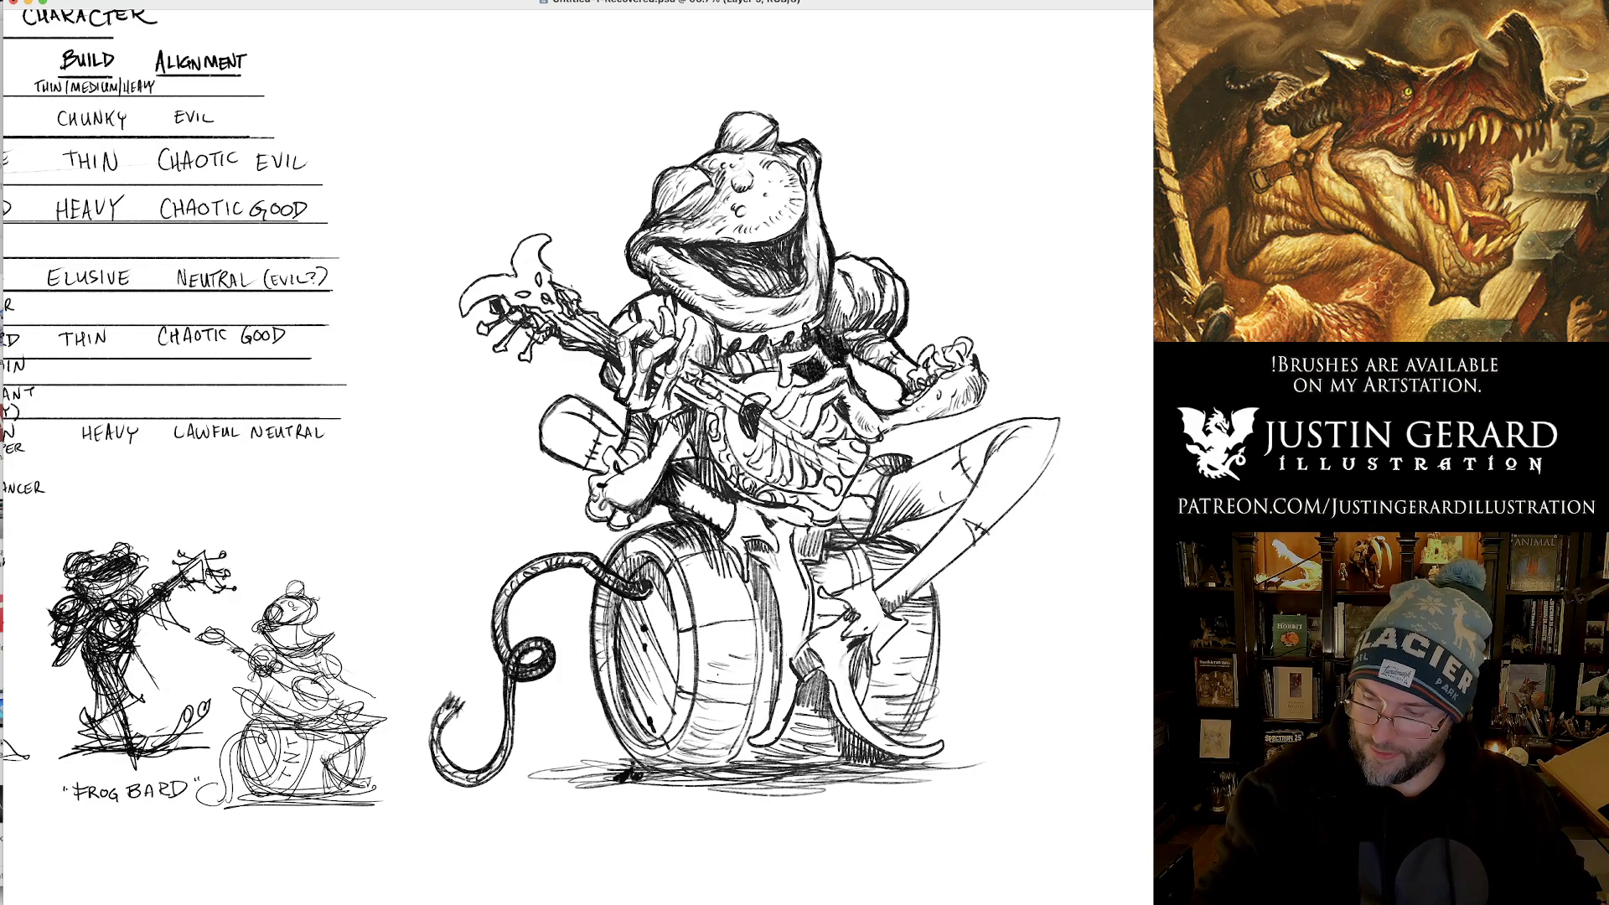
pyautogui.press('super+comma')
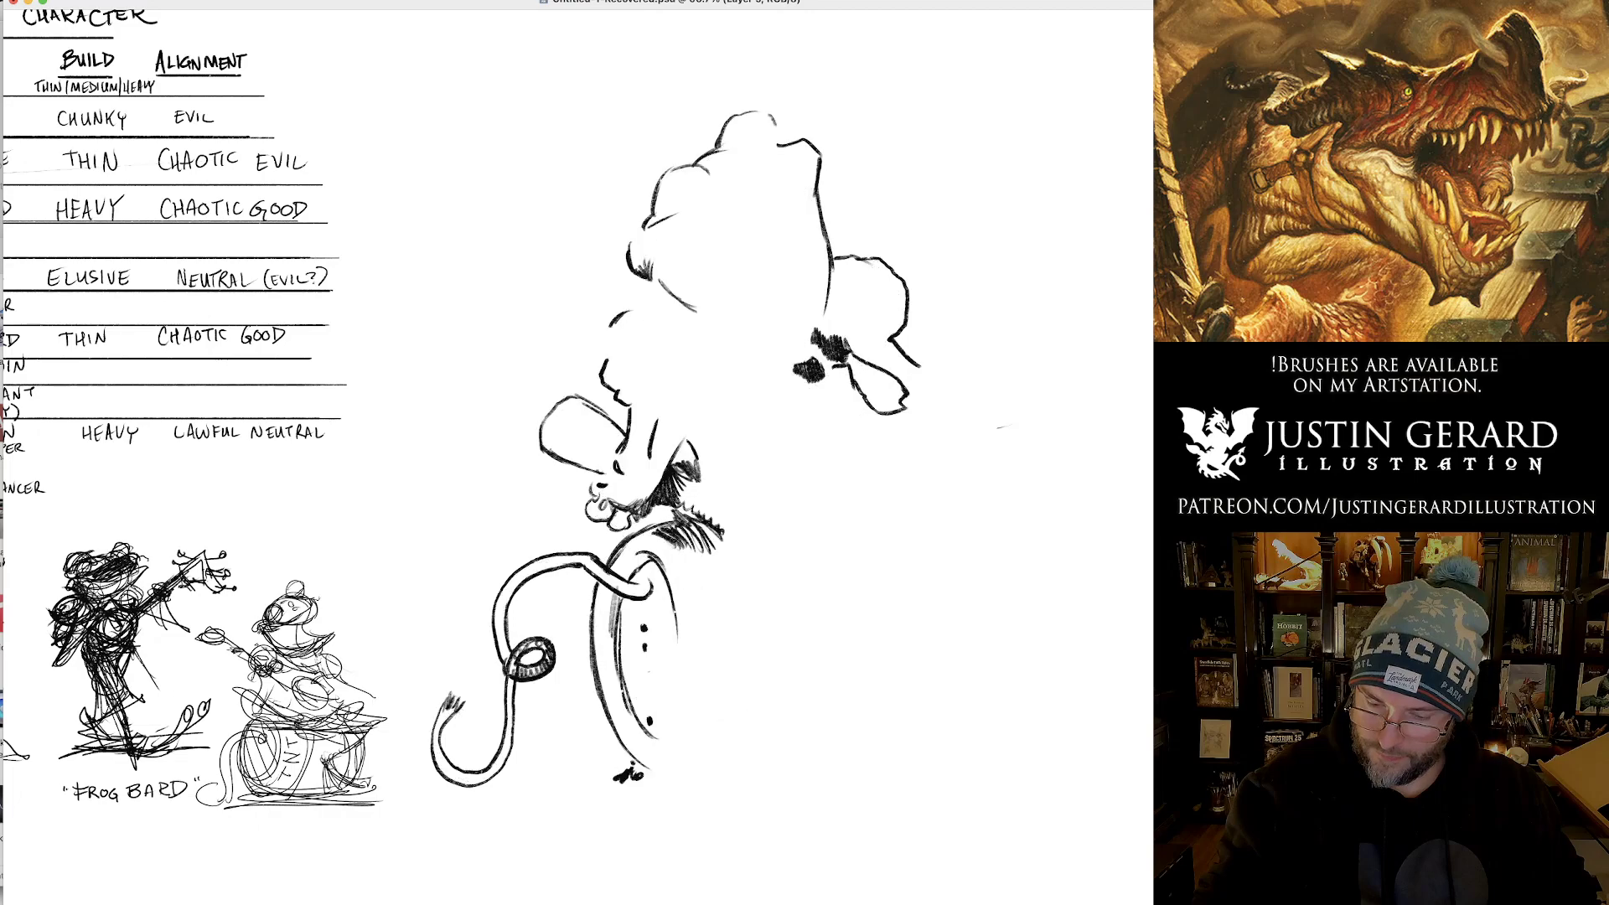
pyautogui.press('super+comma')
pyautogui.press('super+e')
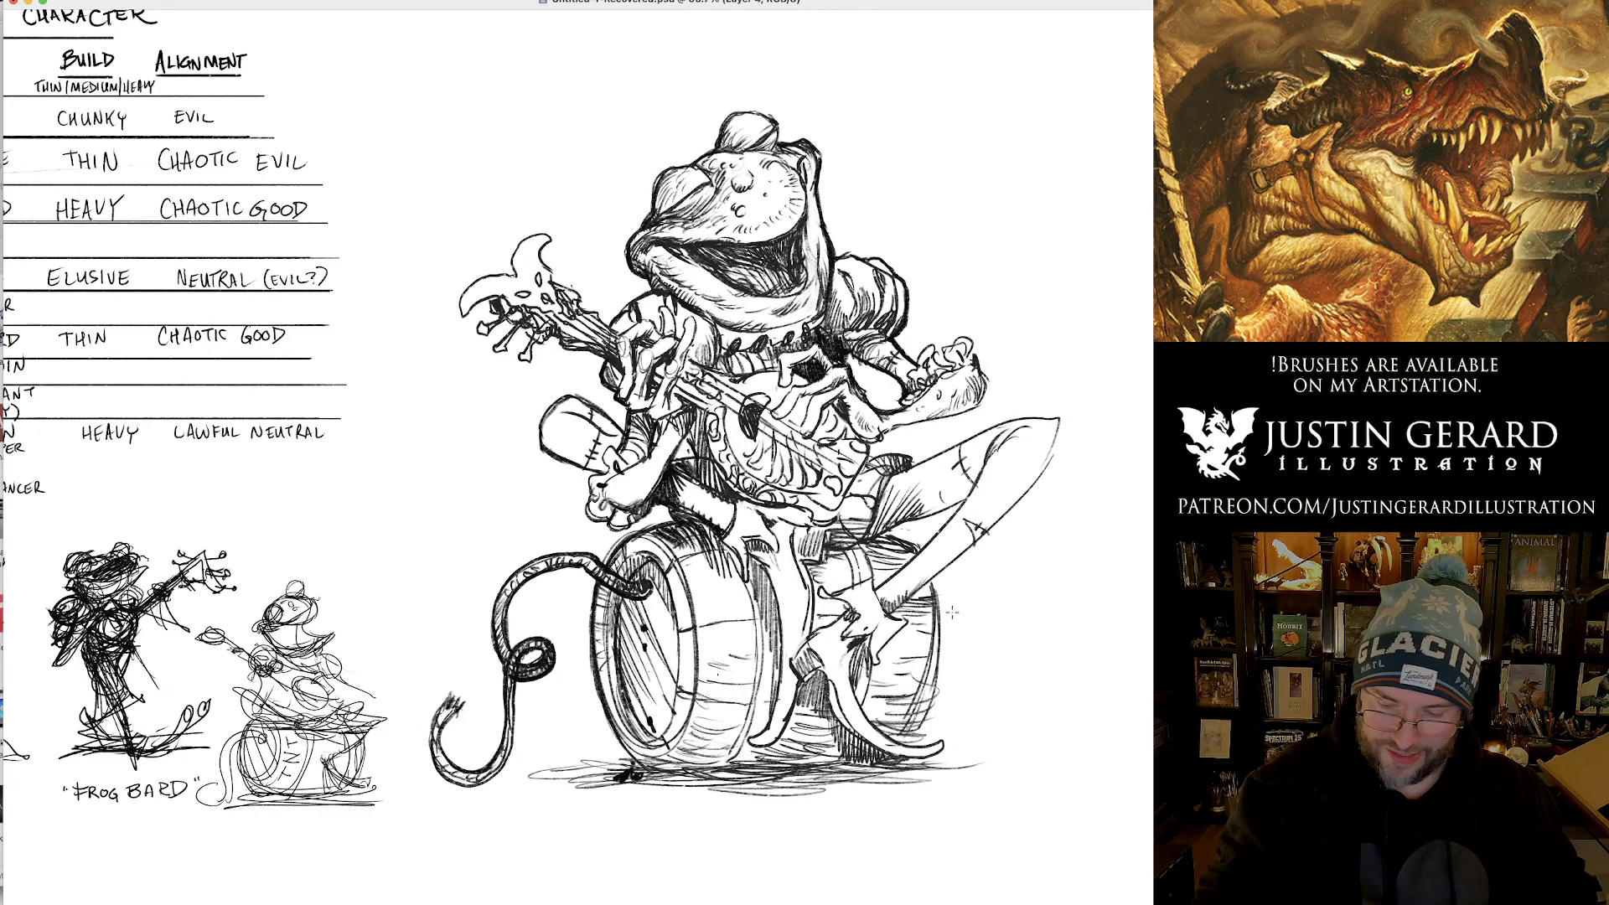
pyautogui.moveTo(777, 694); pyautogui.dragTo(781, 637)
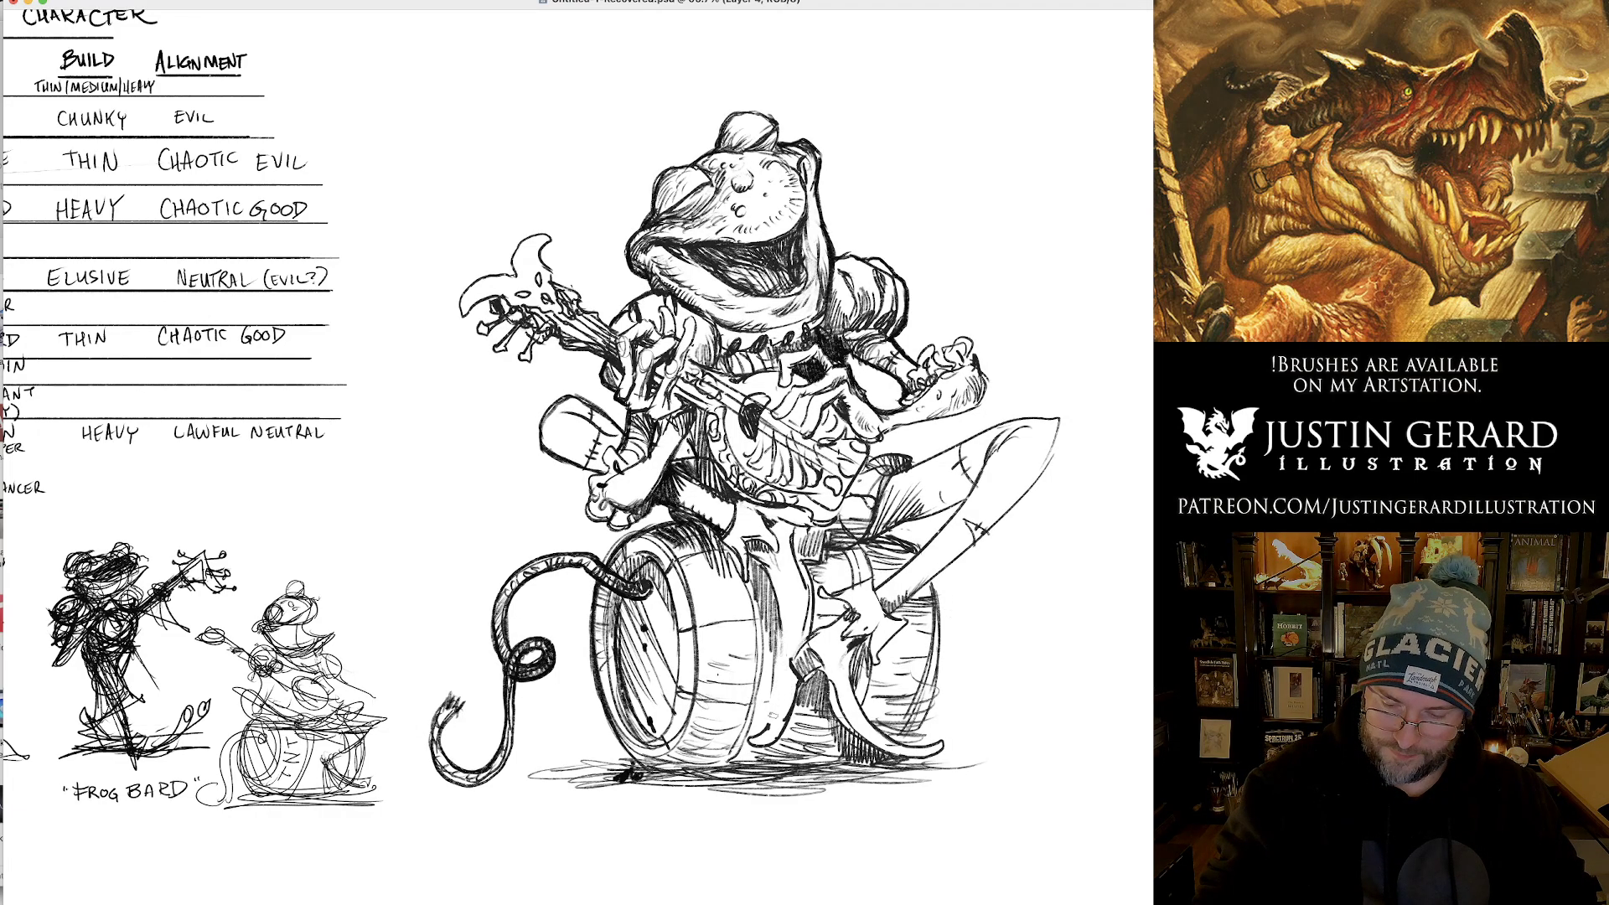
pyautogui.moveTo(769, 722)
pyautogui.mouseDown()
pyautogui.moveTo(754, 743)
pyautogui.moveTo(798, 686)
pyautogui.mouseUp()
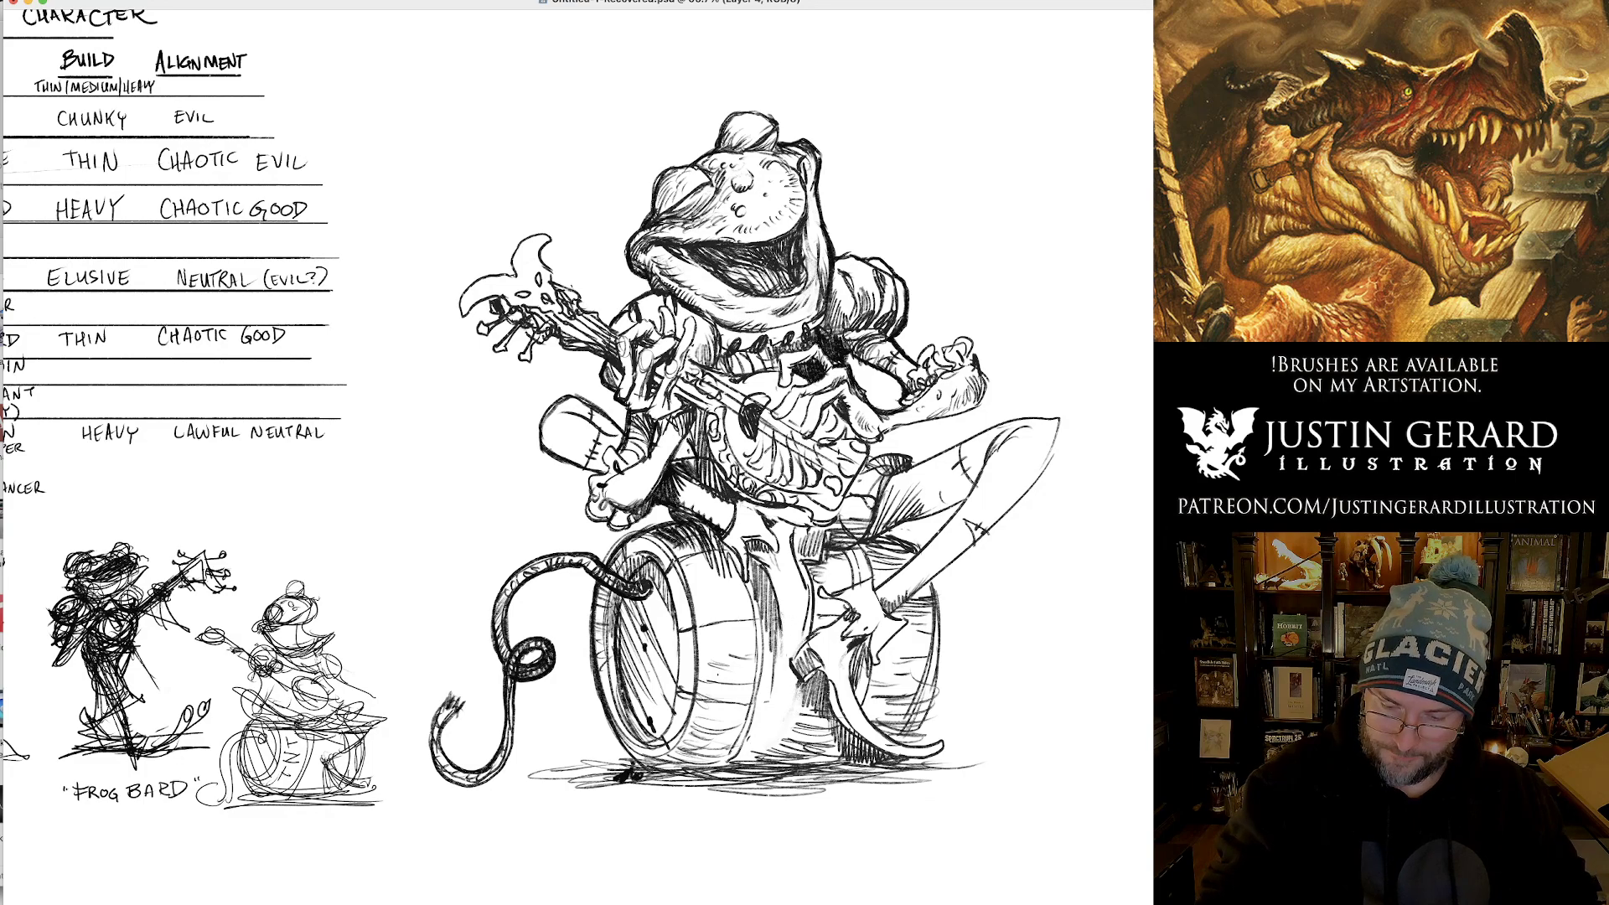
pyautogui.moveTo(783, 615)
pyautogui.mouseDown()
pyautogui.moveTo(767, 695)
pyautogui.moveTo(792, 674)
pyautogui.mouseUp()
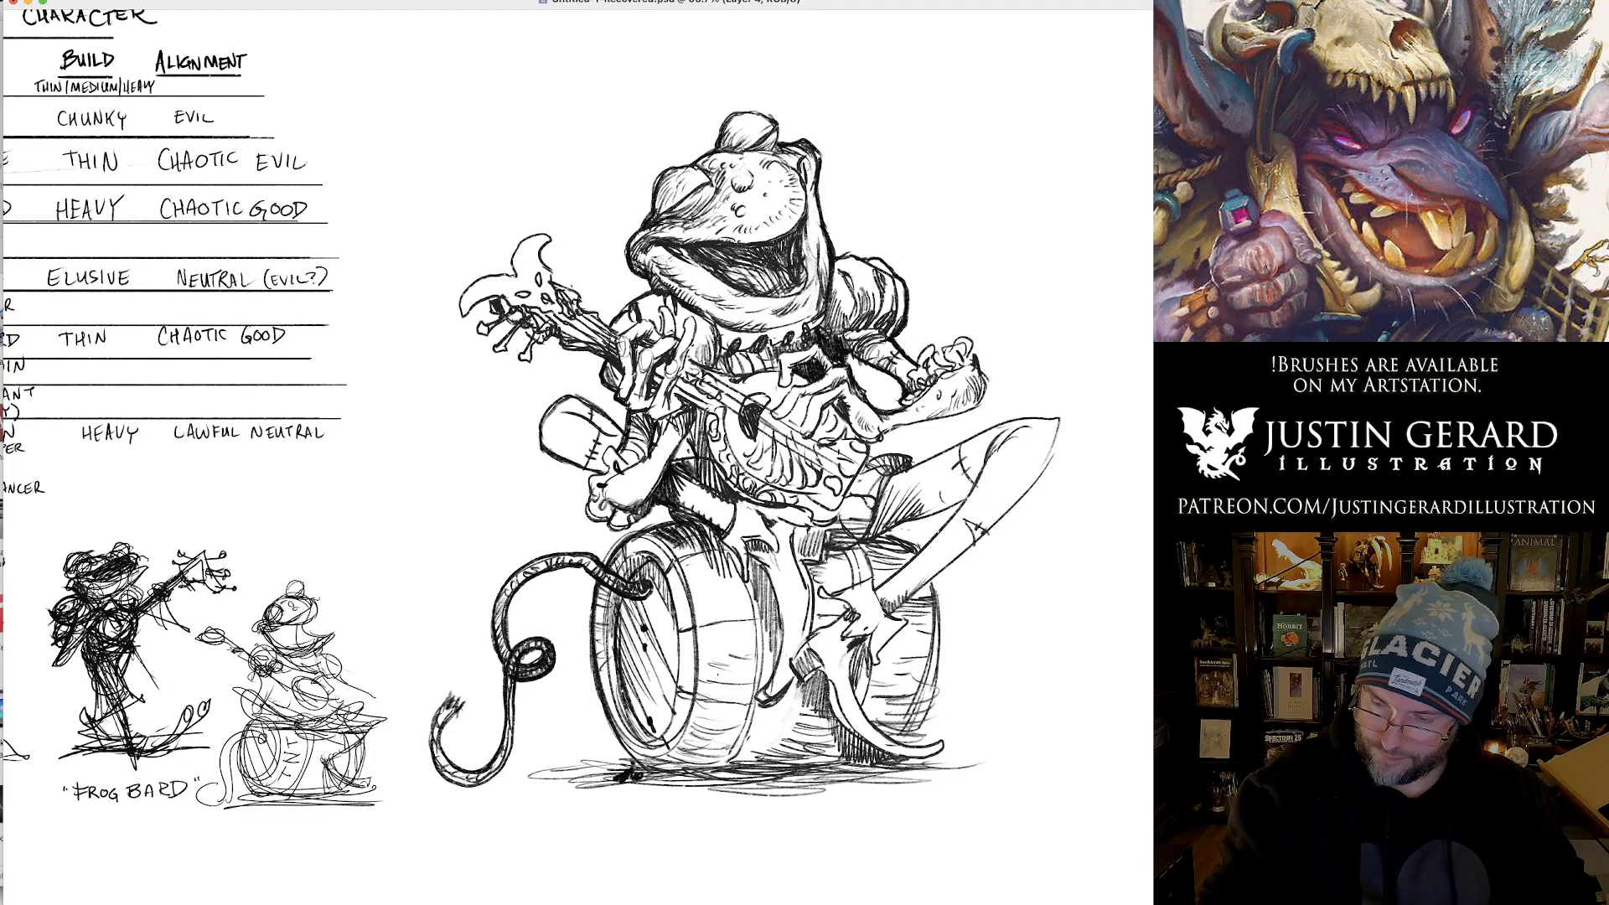
# Hatch dark shading beneath the shortened foot and along the underside of the other pointed shoe.
pyautogui.moveTo(788, 683)
pyautogui.mouseDown()
pyautogui.moveTo(785, 703)
pyautogui.moveTo(807, 701)
pyautogui.mouseUp()
pyautogui.moveTo(815, 676); pyautogui.dragTo(814, 708)
pyautogui.moveTo(823, 673); pyautogui.dragTo(820, 715)
pyautogui.moveTo(834, 691); pyautogui.dragTo(828, 715)
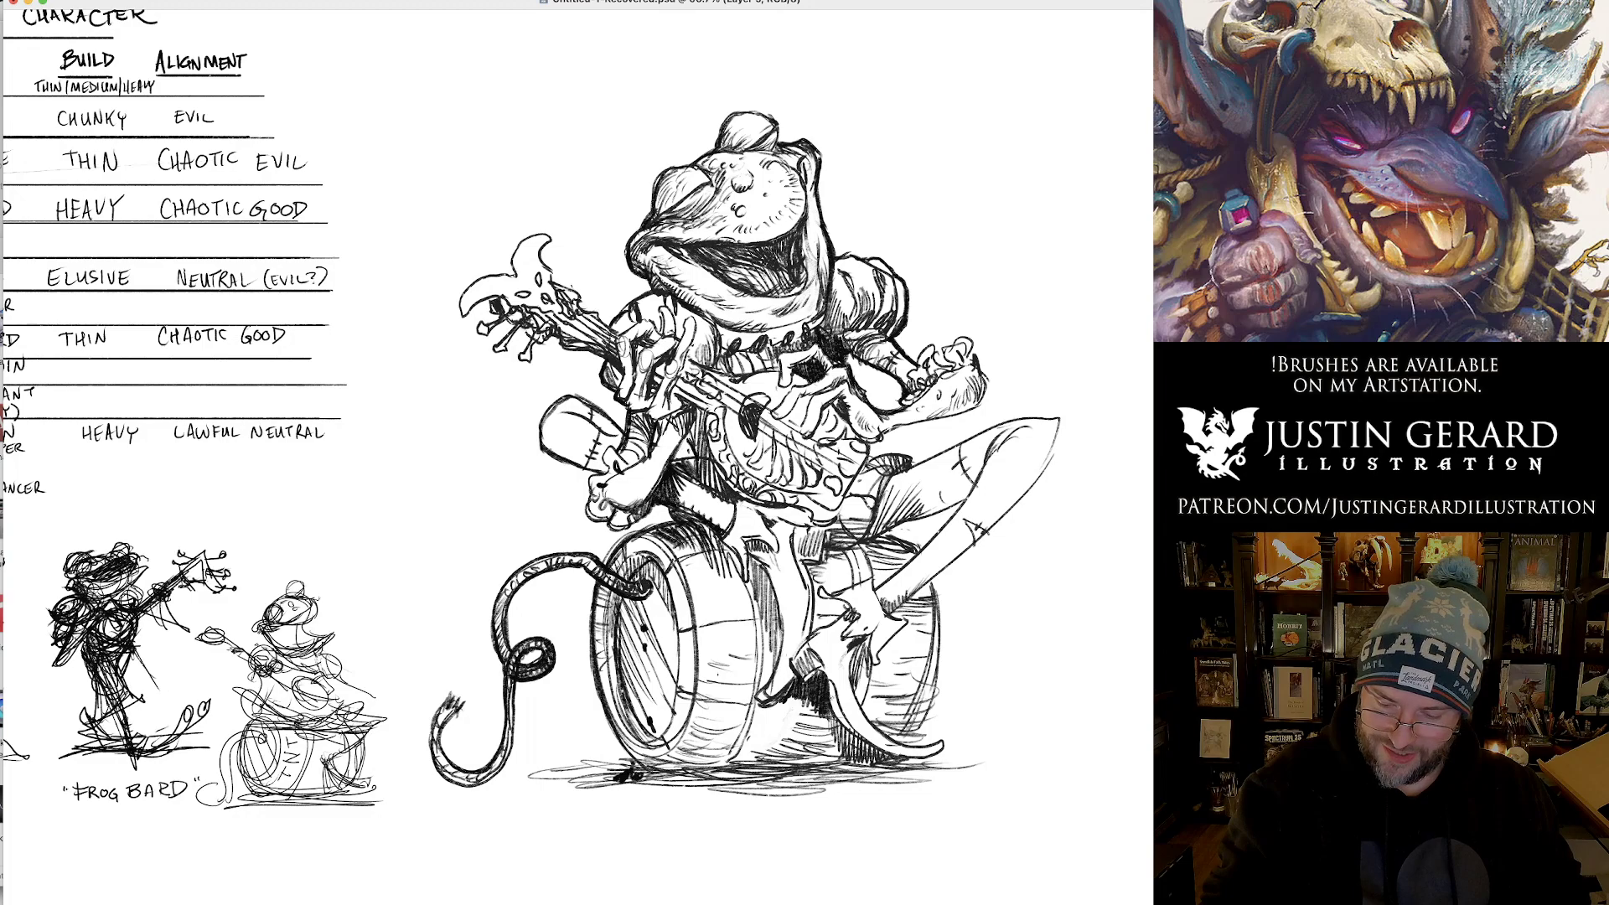
pyautogui.moveTo(840, 706); pyautogui.dragTo(848, 742)
pyautogui.moveTo(863, 743); pyautogui.dragTo(889, 755)
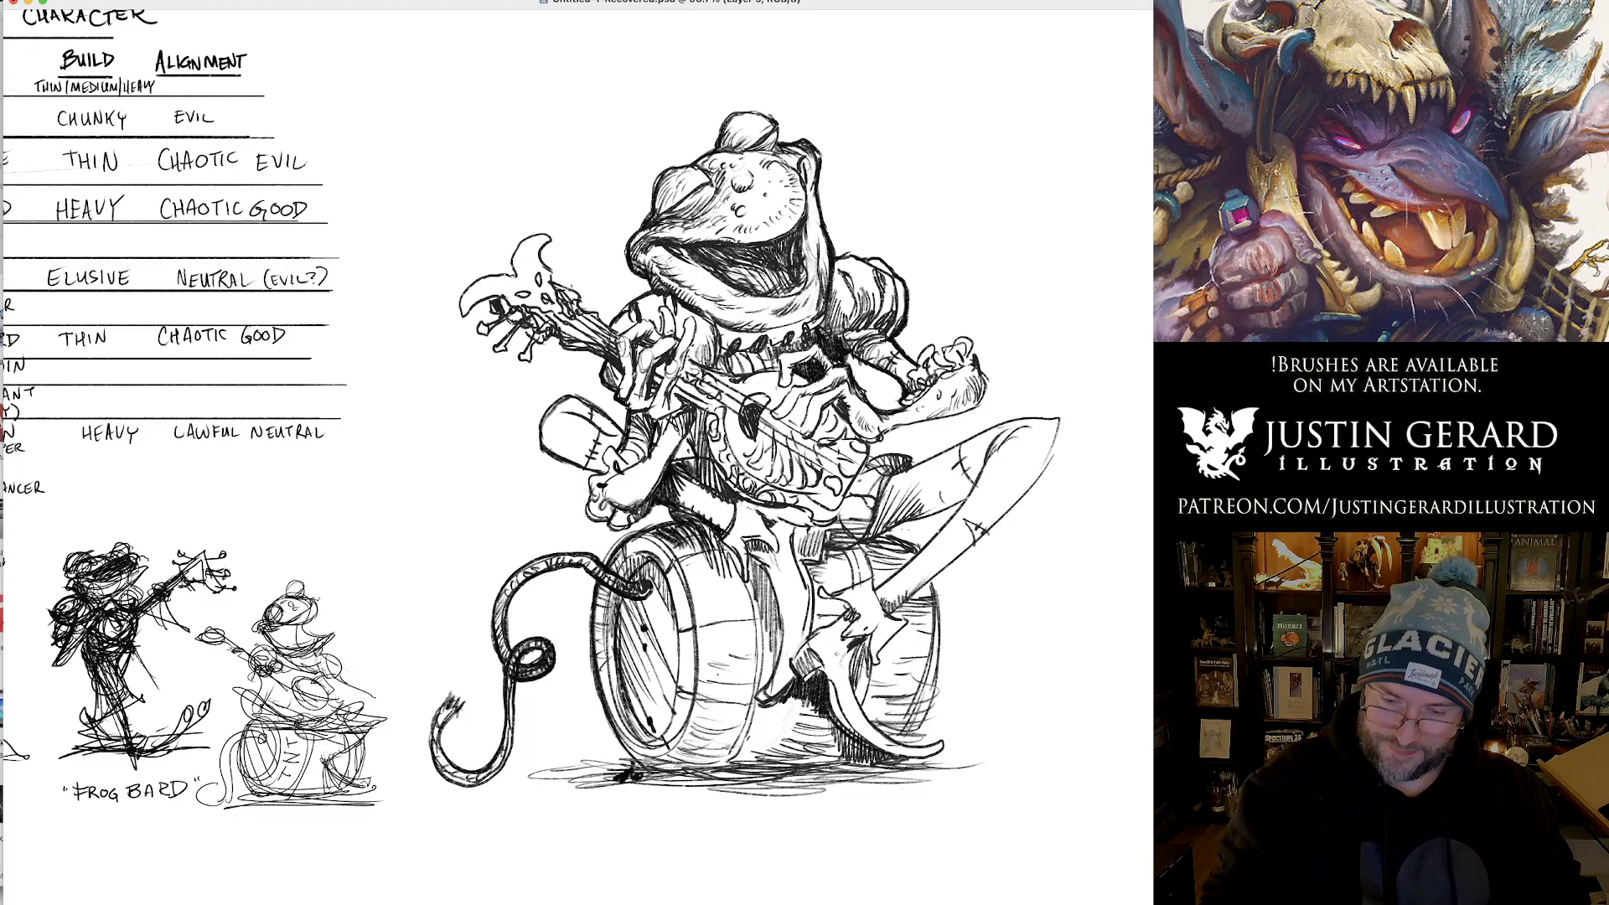
# Add dark accents behind the hanging leg, along the stitched shape's lower edge and under the raised thigh.
pyautogui.moveTo(803, 534); pyautogui.dragTo(807, 566)
pyautogui.moveTo(806, 530)
pyautogui.mouseDown()
pyautogui.moveTo(811, 551)
pyautogui.moveTo(828, 547)
pyautogui.mouseUp()
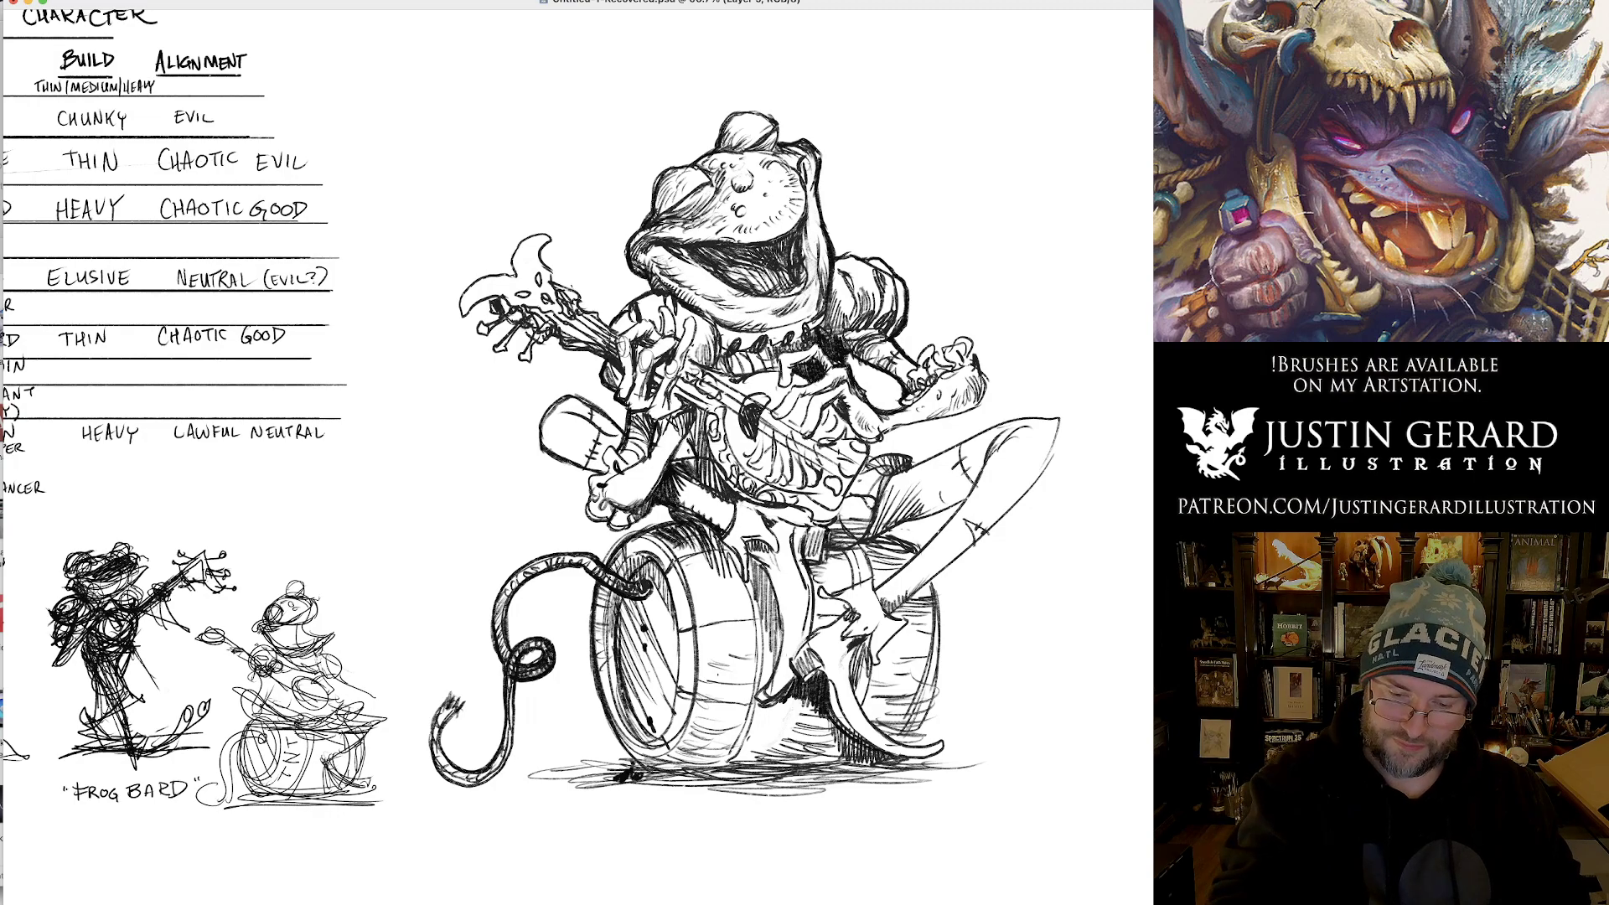
pyautogui.moveTo(568, 463); pyautogui.dragTo(591, 477)
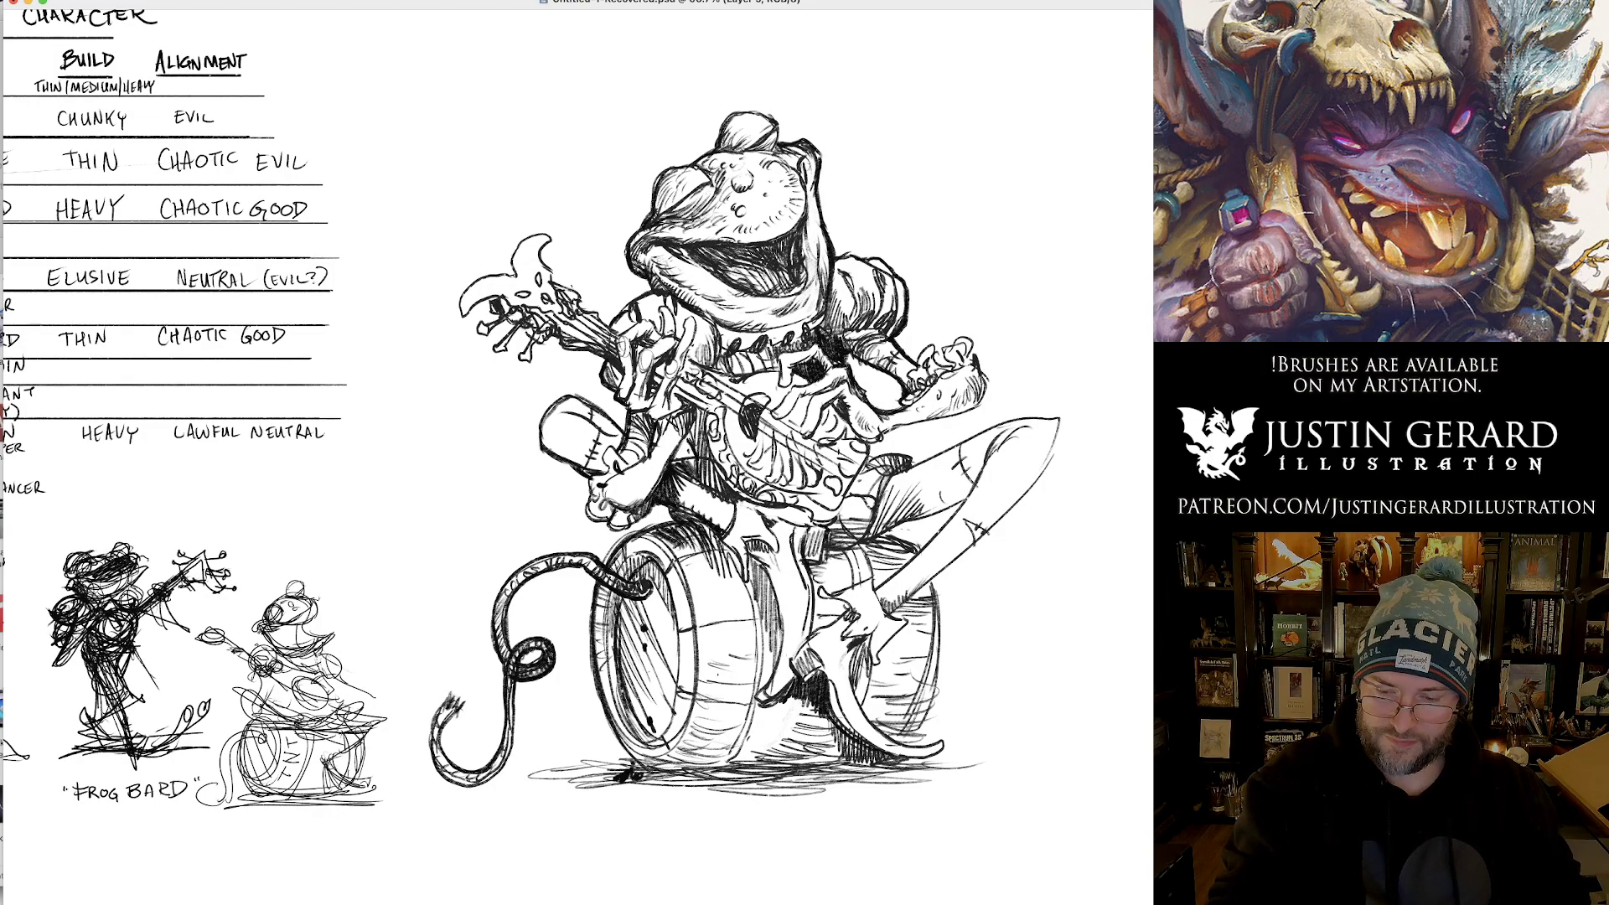
pyautogui.moveTo(890, 537)
pyautogui.mouseDown()
pyautogui.moveTo(966, 494)
pyautogui.moveTo(904, 538)
pyautogui.mouseUp()
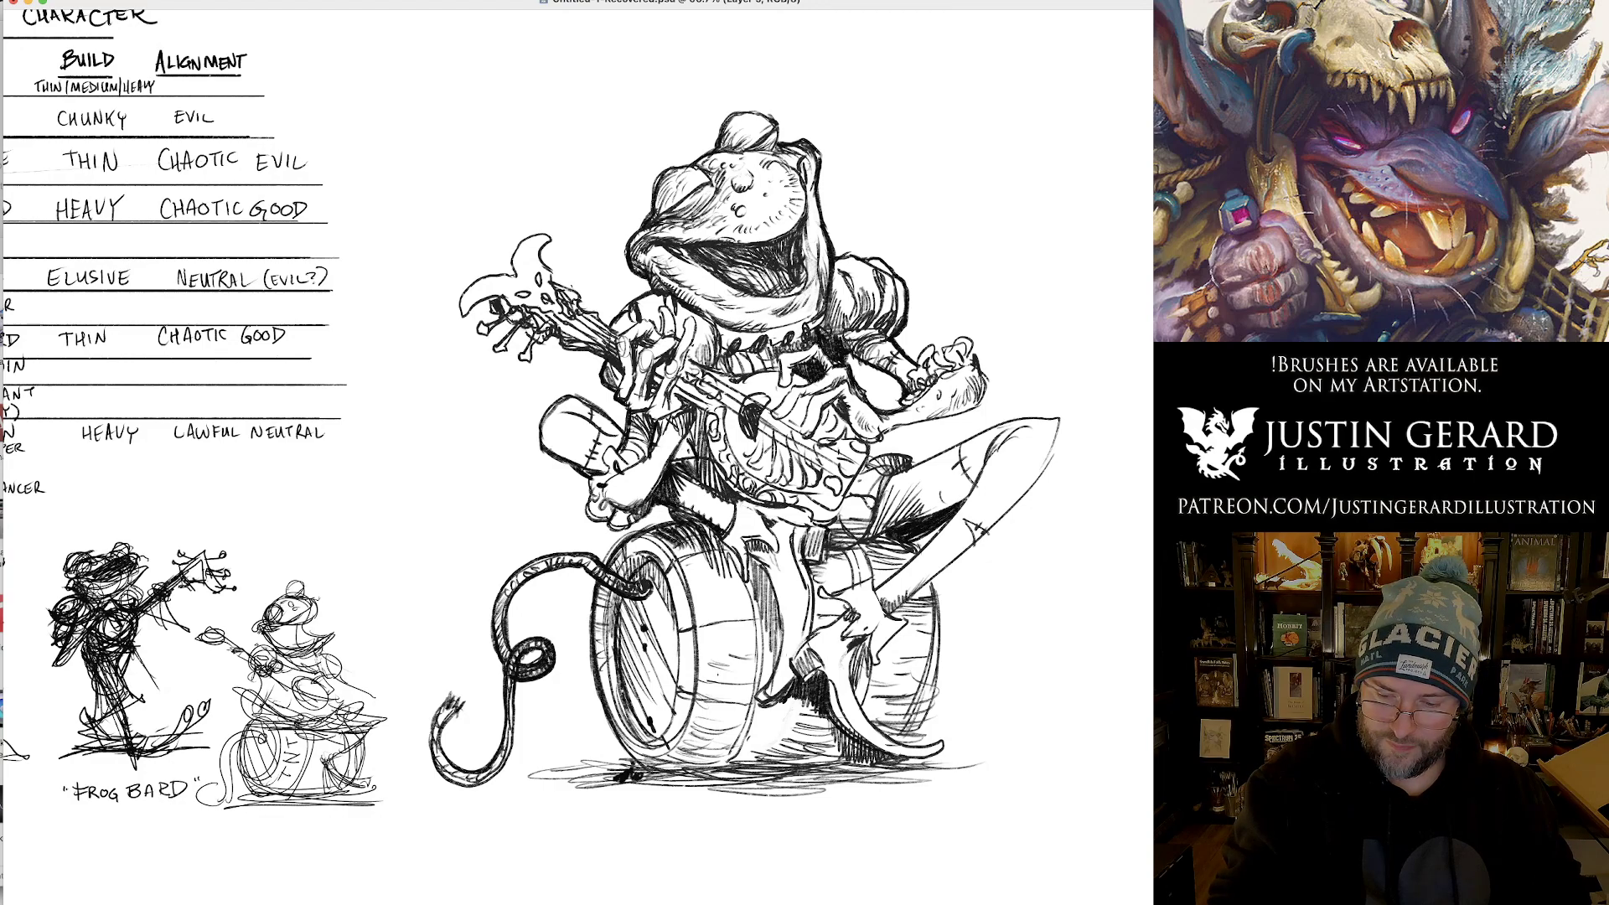
# Fill the underside of the raised thigh with dense dark hatching and ink a heavier outline around the knee.
pyautogui.moveTo(896, 482)
pyautogui.mouseDown()
pyautogui.moveTo(879, 540)
pyautogui.moveTo(959, 507)
pyautogui.moveTo(897, 490)
pyautogui.mouseUp()
pyautogui.moveTo(923, 470); pyautogui.dragTo(912, 491)
pyautogui.moveTo(938, 461); pyautogui.dragTo(932, 489)
pyautogui.moveTo(947, 455); pyautogui.dragTo(925, 487)
pyautogui.moveTo(922, 456); pyautogui.dragTo(890, 488)
pyautogui.moveTo(981, 436)
pyautogui.mouseDown()
pyautogui.moveTo(937, 458)
pyautogui.moveTo(994, 436)
pyautogui.mouseUp()
pyautogui.moveTo(1004, 432); pyautogui.dragTo(980, 471)
pyautogui.moveTo(1022, 429)
pyautogui.mouseDown()
pyautogui.moveTo(1007, 449)
pyautogui.moveTo(1057, 418)
pyautogui.moveTo(1064, 443)
pyautogui.moveTo(1027, 486)
pyautogui.mouseUp()
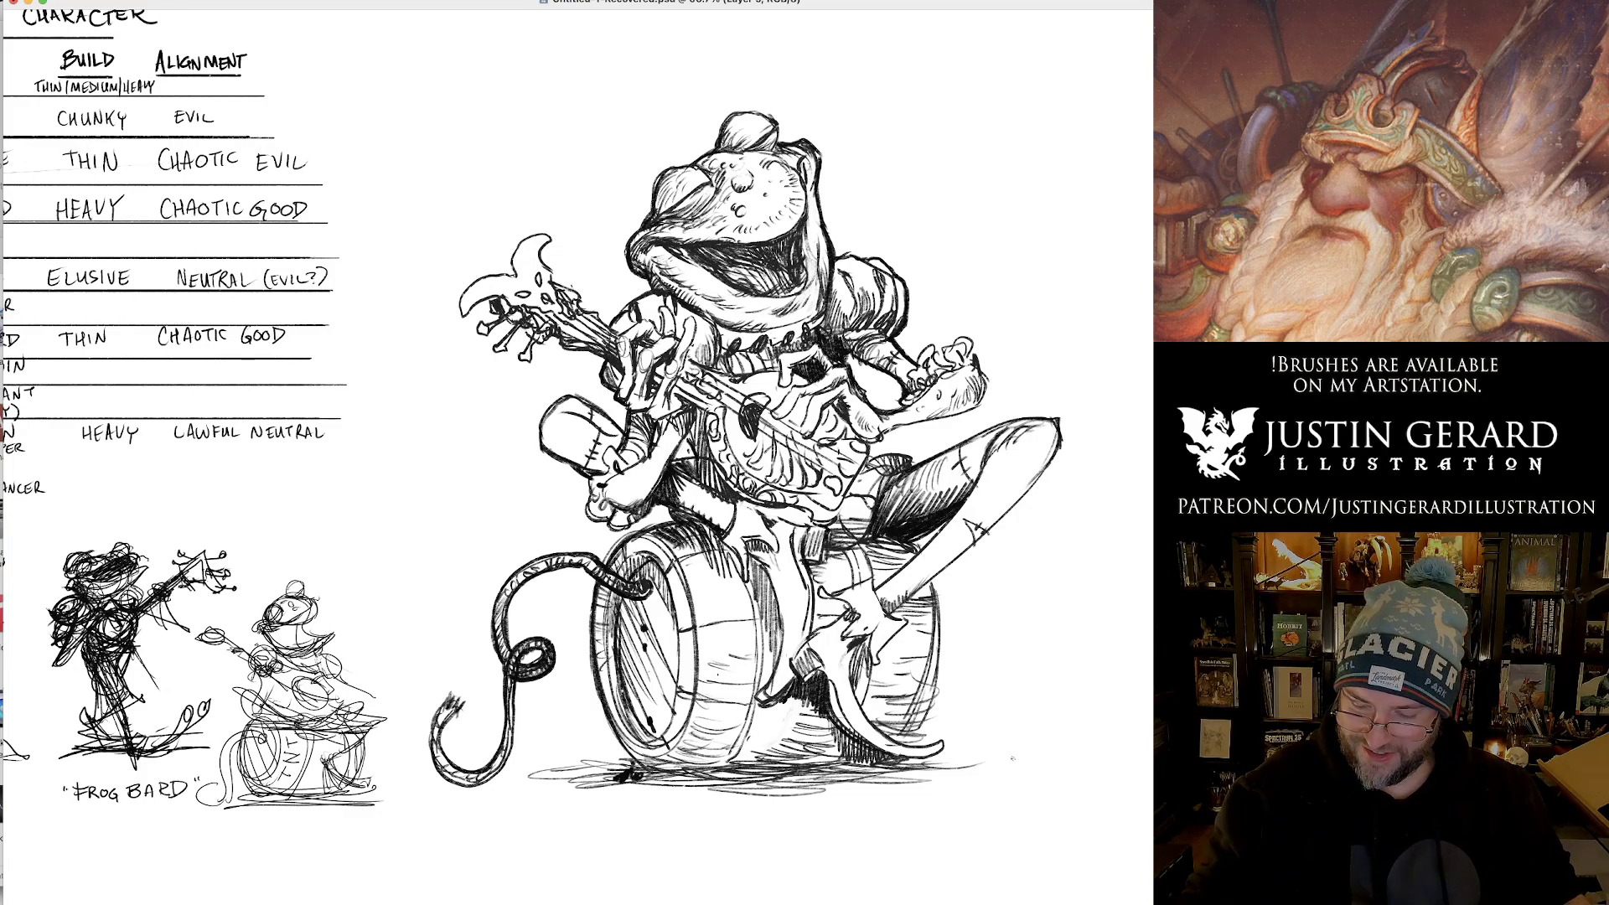
pyautogui.moveTo(1013, 759)
pyautogui.mouseDown()
pyautogui.moveTo(985, 753)
pyautogui.moveTo(970, 677)
pyautogui.moveTo(1018, 753)
pyautogui.moveTo(1063, 746)
pyautogui.mouseUp()
pyautogui.moveTo(978, 693); pyautogui.dragTo(1109, 683)
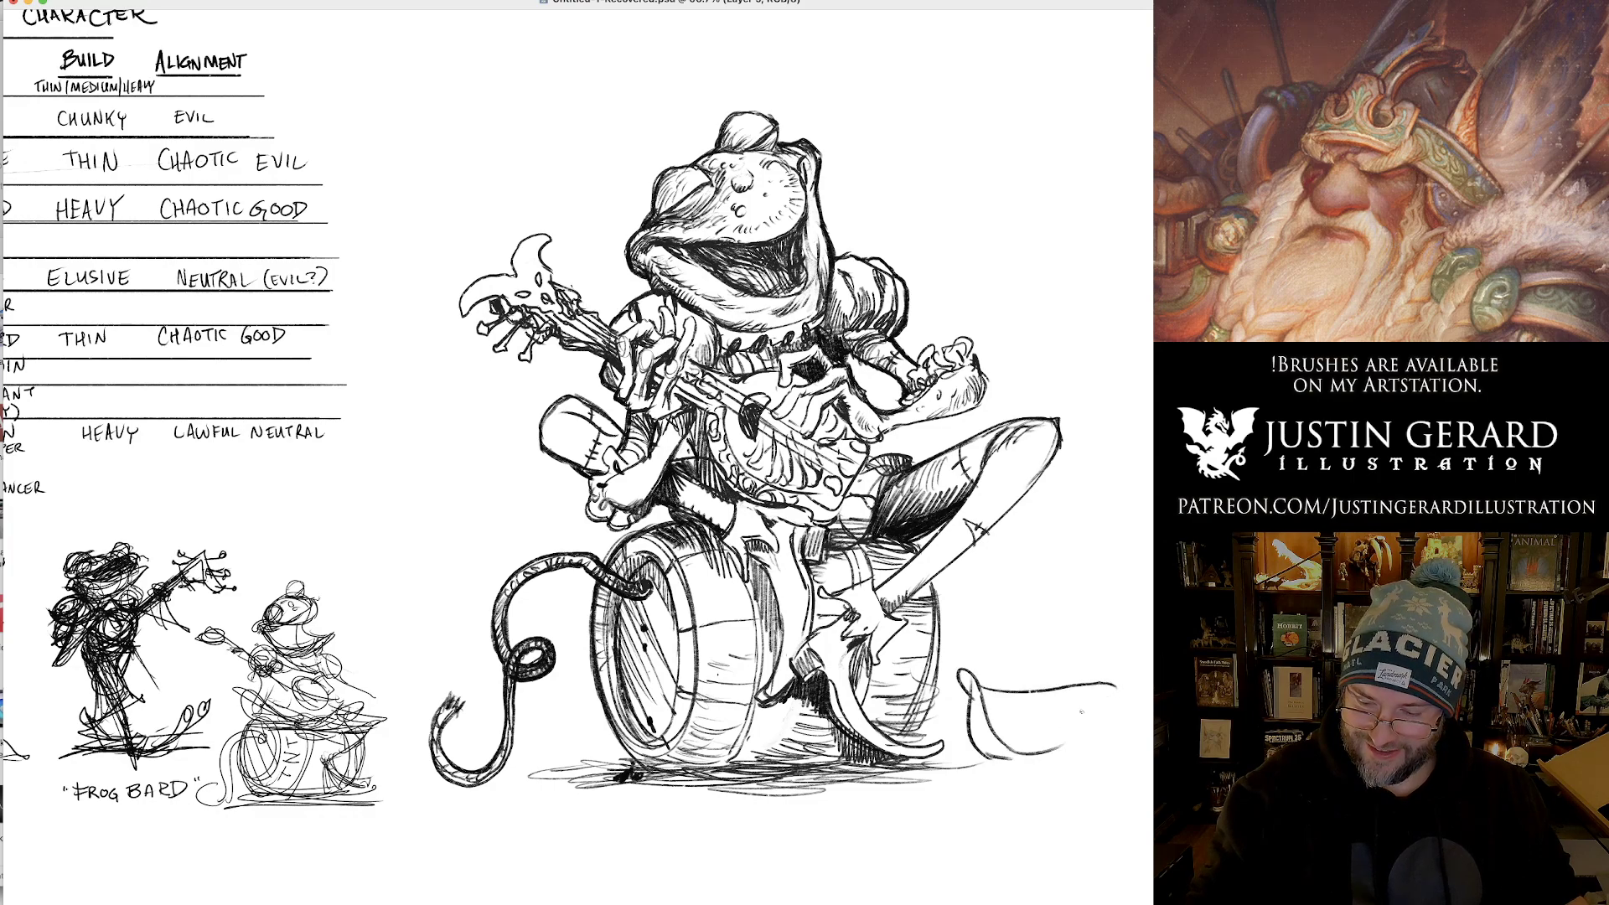
pyautogui.moveTo(997, 742)
pyautogui.mouseDown()
pyautogui.moveTo(1139, 683)
pyautogui.moveTo(1054, 752)
pyautogui.mouseUp()
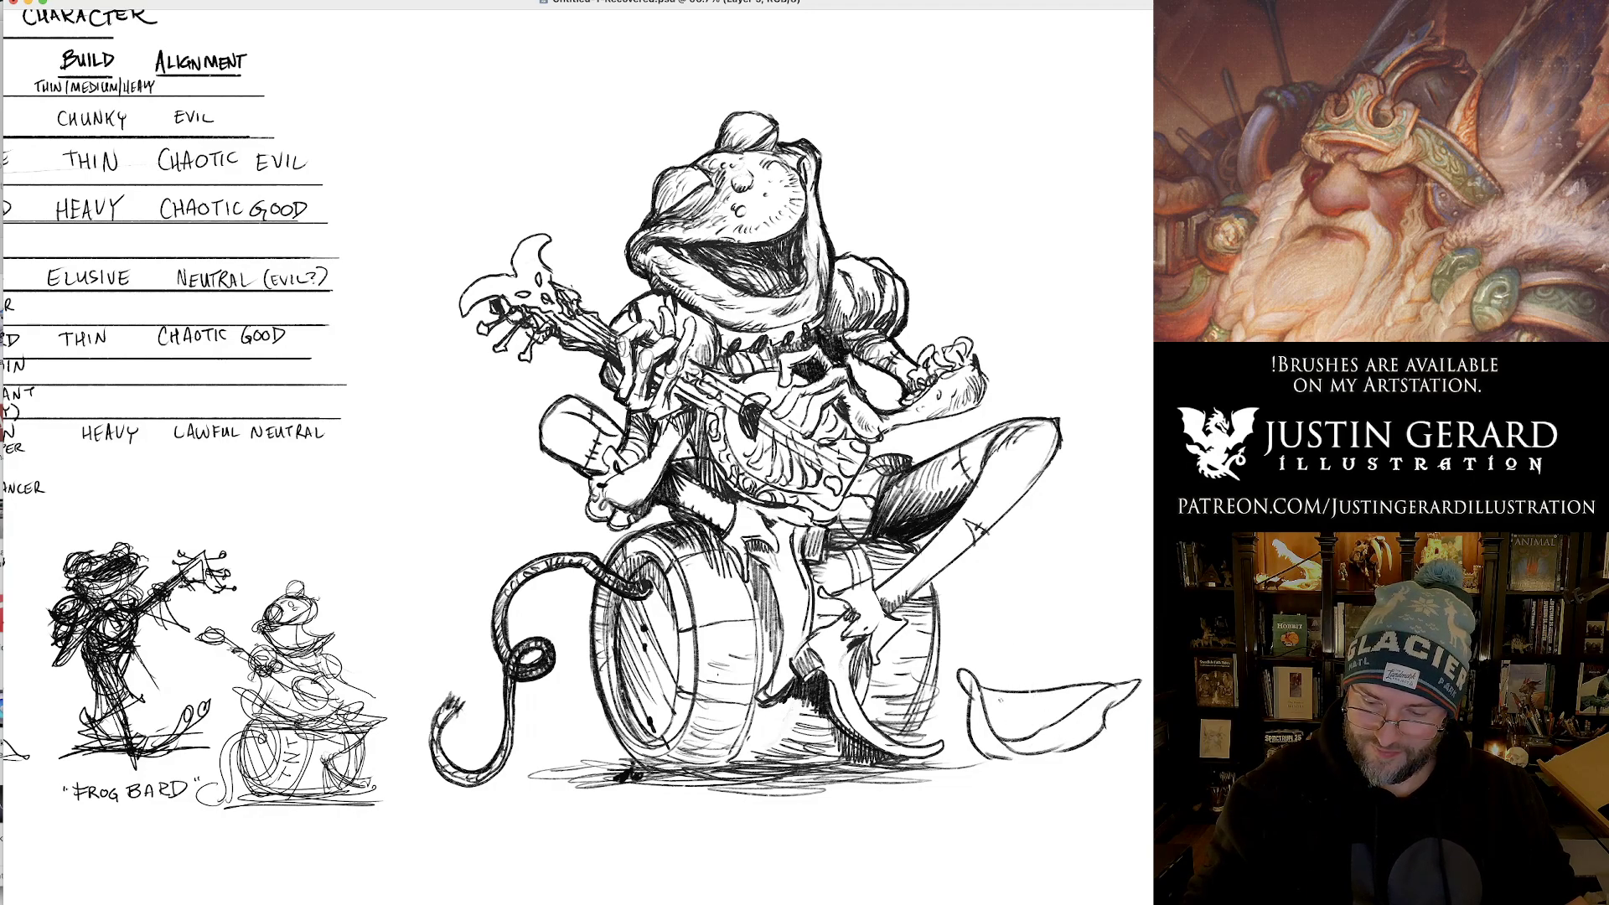
pyautogui.moveTo(955, 657)
pyautogui.mouseDown()
pyautogui.moveTo(986, 714)
pyautogui.moveTo(1054, 747)
pyautogui.mouseUp()
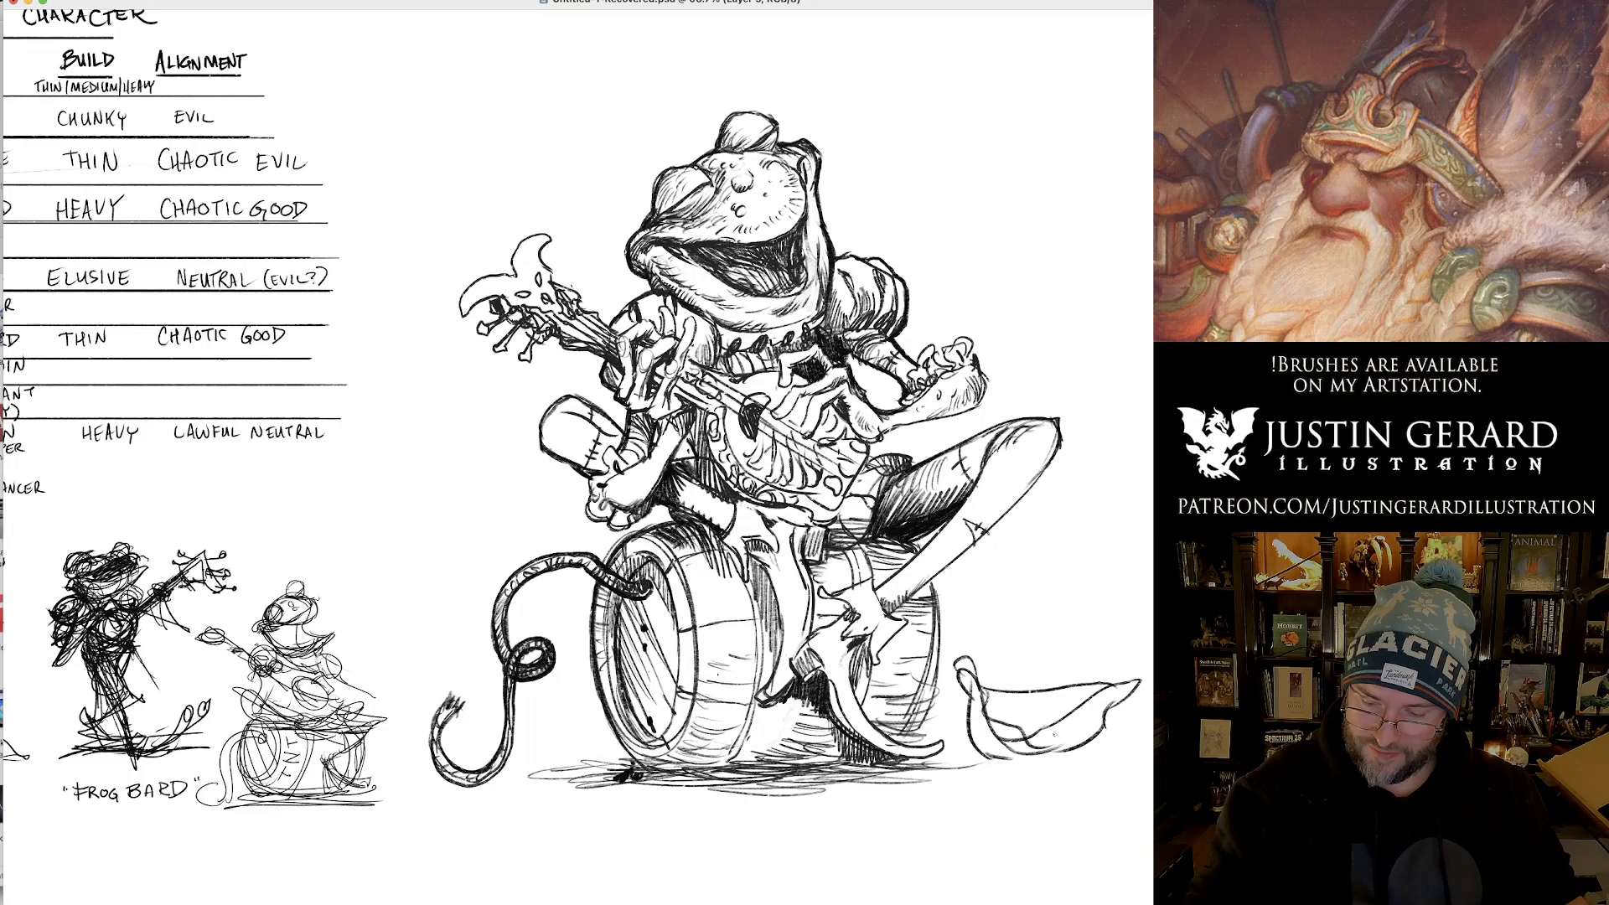
pyautogui.moveTo(954, 723)
pyautogui.mouseDown()
pyautogui.moveTo(1001, 762)
pyautogui.moveTo(1094, 744)
pyautogui.mouseUp()
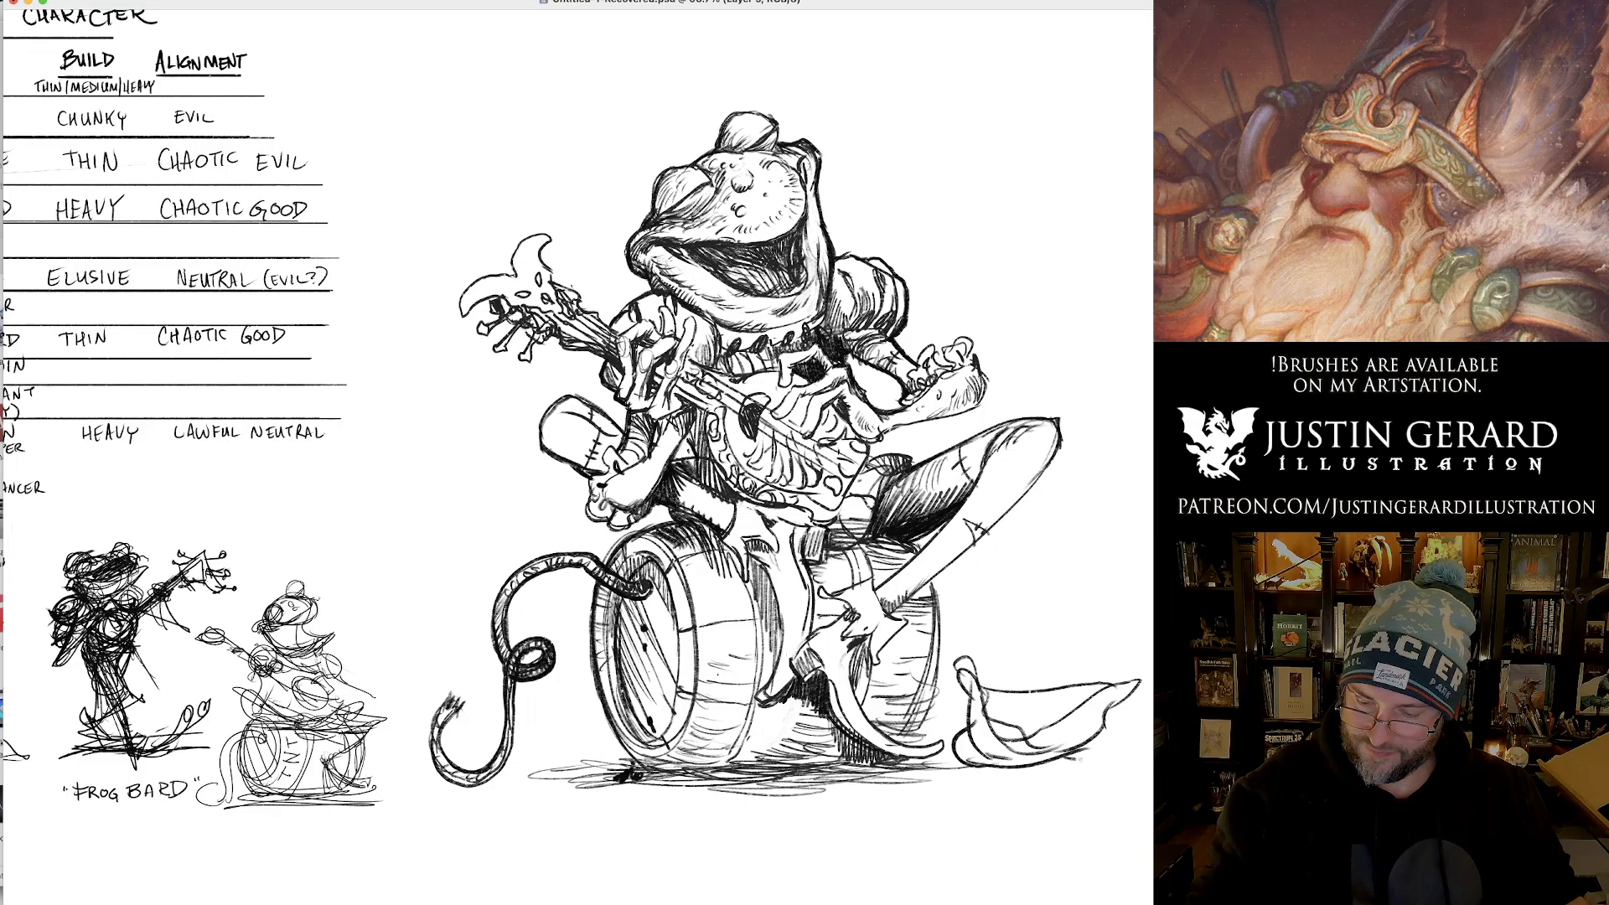
pyautogui.moveTo(991, 729); pyautogui.dragTo(1099, 702)
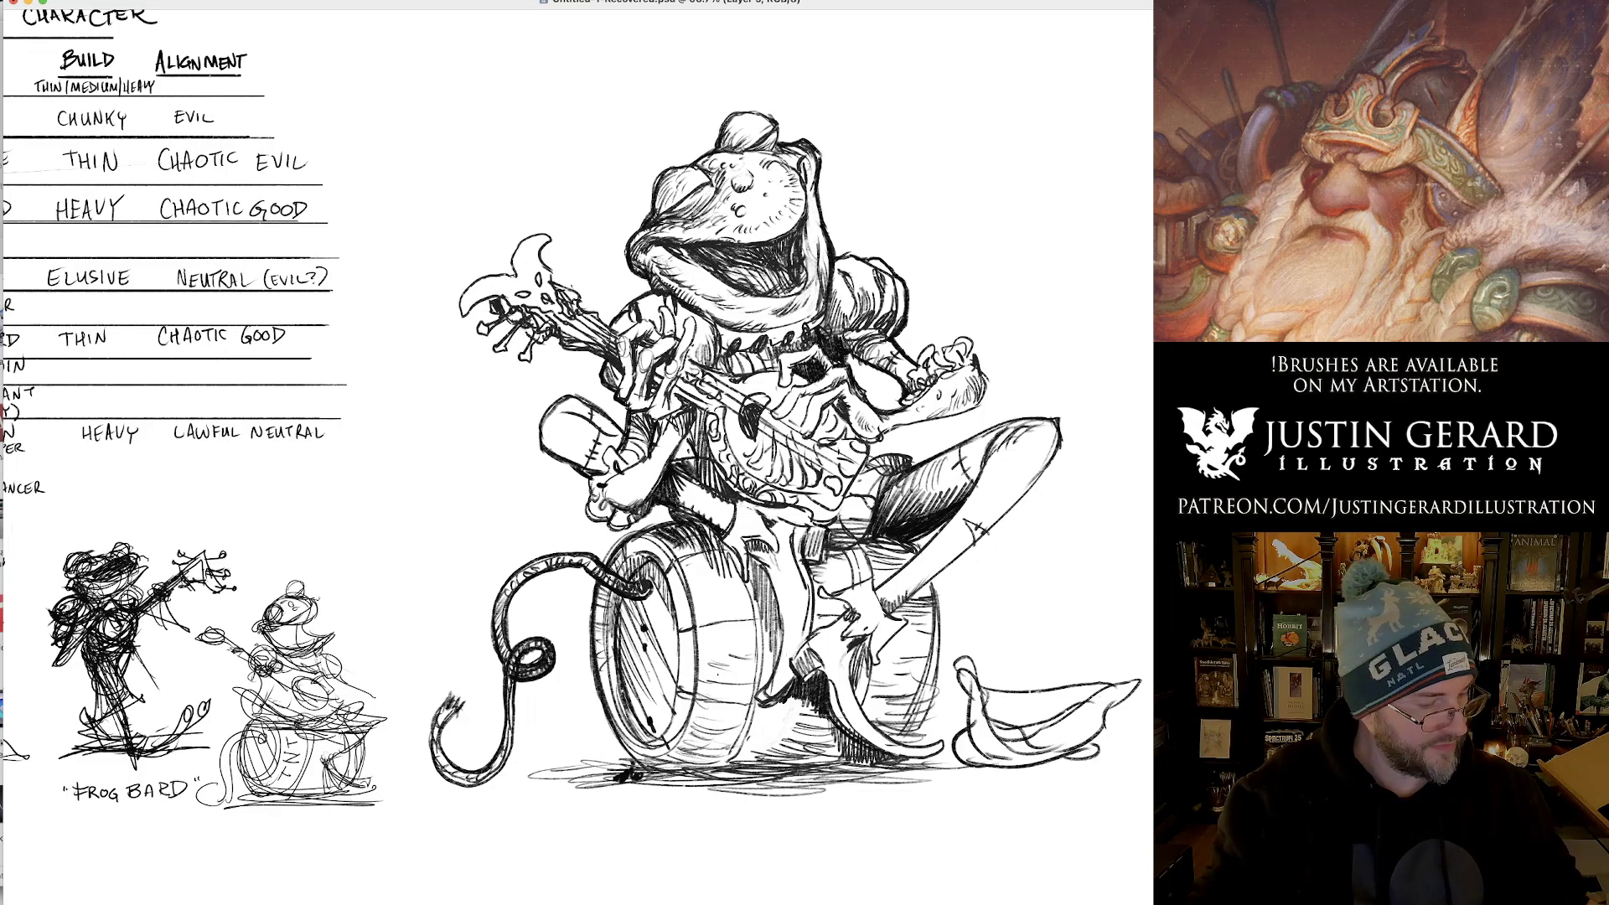
pyautogui.moveTo(972, 664)
pyautogui.mouseDown()
pyautogui.moveTo(987, 738)
pyautogui.moveTo(1039, 741)
pyautogui.mouseUp()
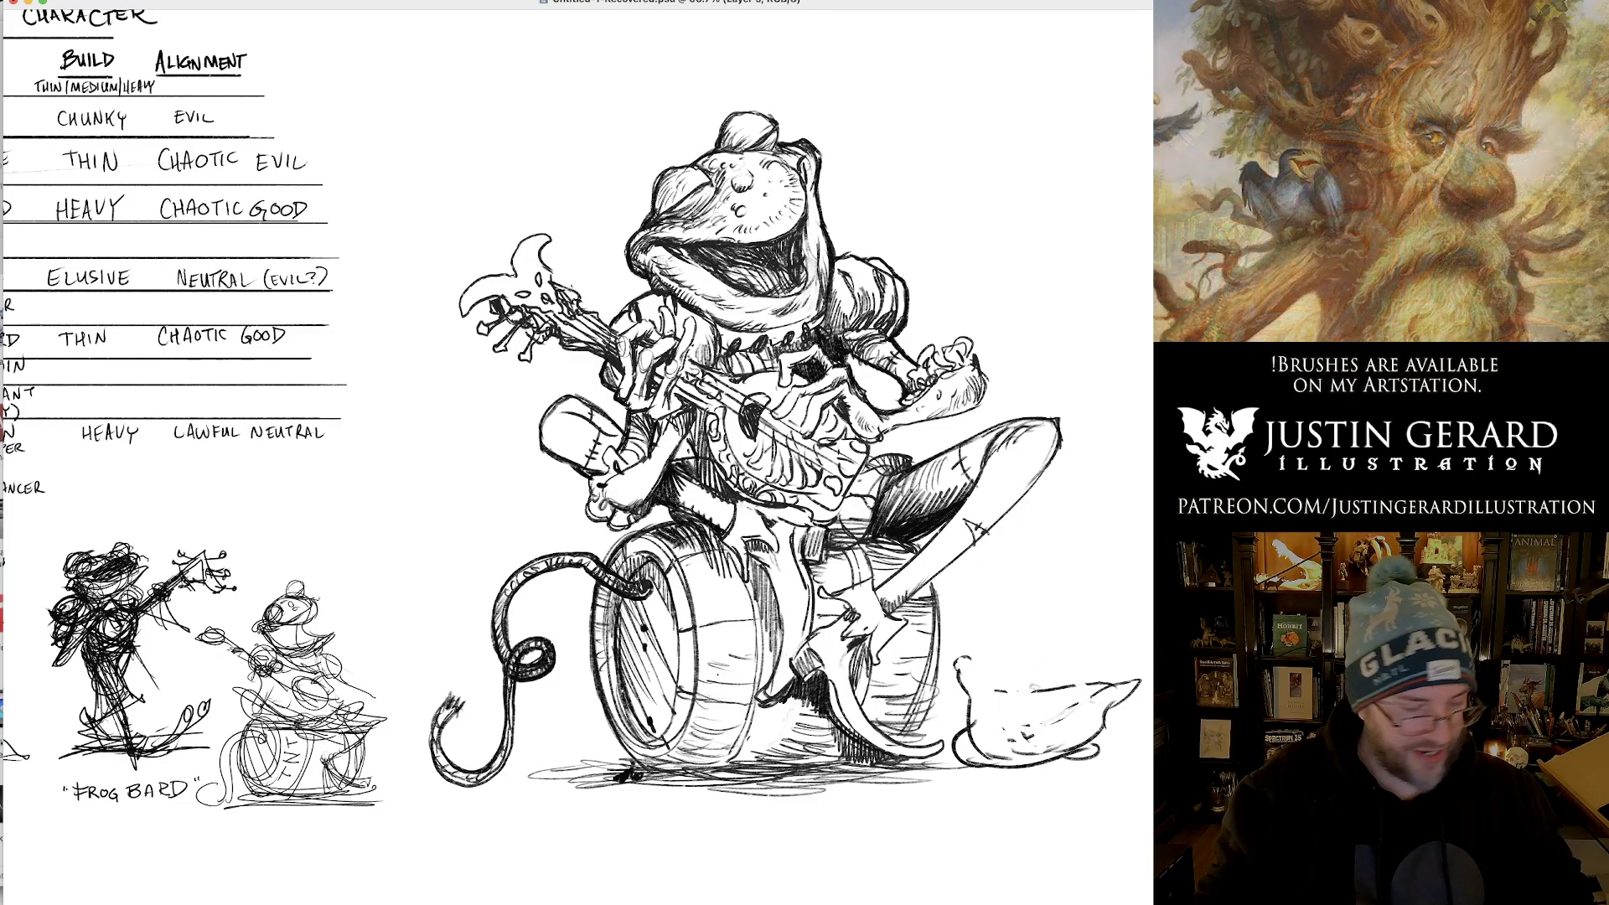
pyautogui.moveTo(992, 653)
pyautogui.mouseDown()
pyautogui.moveTo(956, 657)
pyautogui.moveTo(958, 734)
pyautogui.moveTo(1131, 782)
pyautogui.moveTo(1095, 620)
pyautogui.mouseUp()
pyautogui.press('Delete')
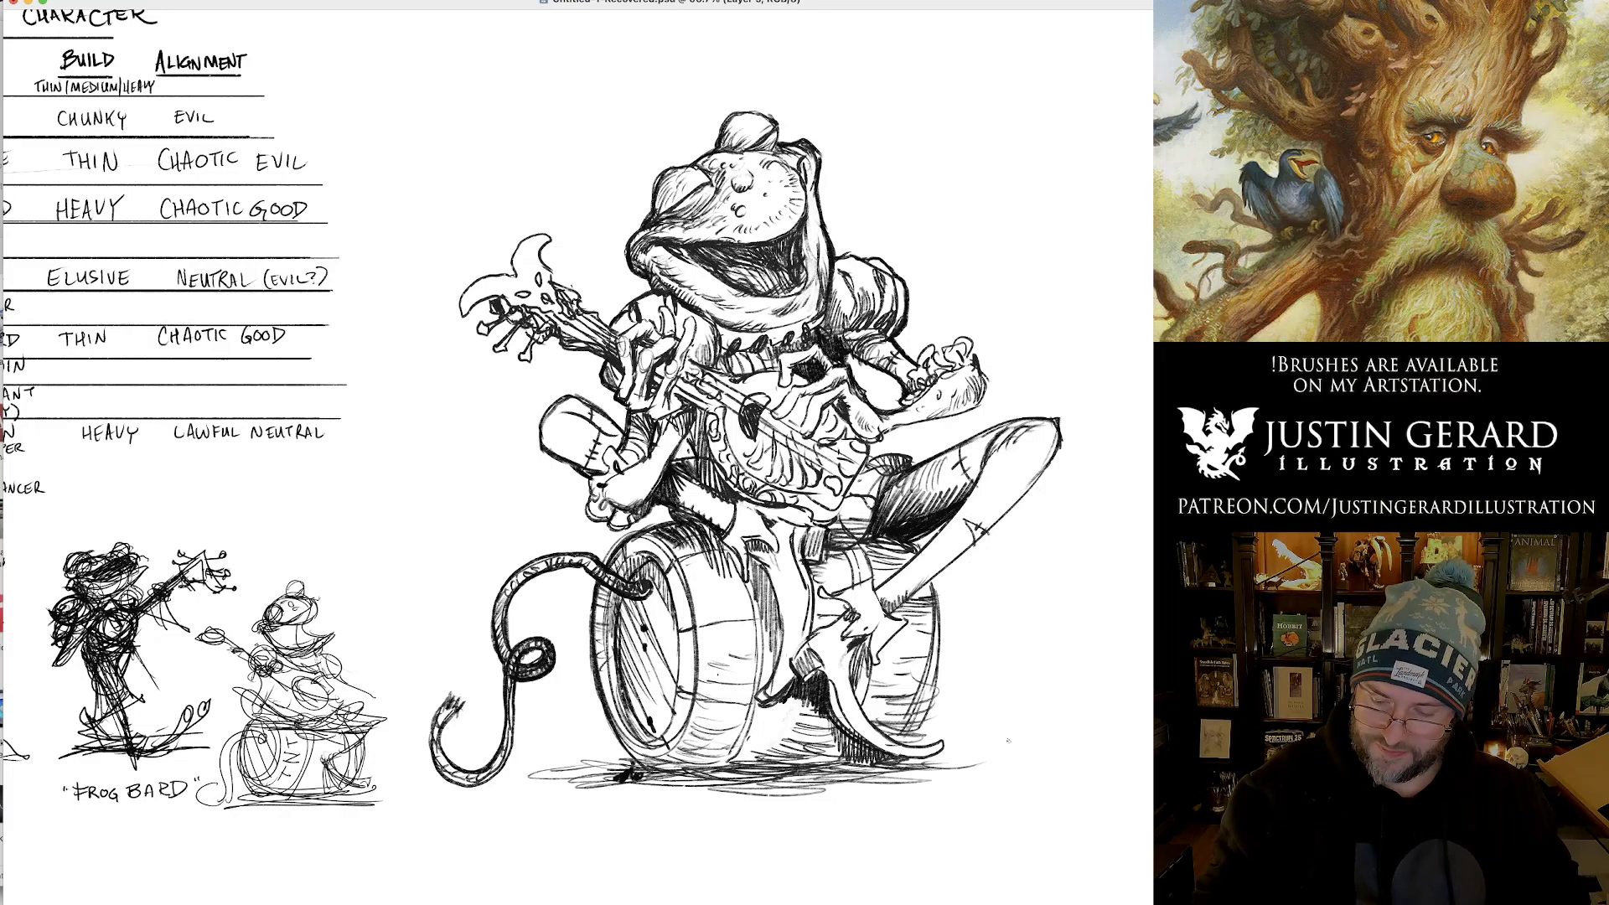
# Sketch a hat lying beside the barrel, with a folded brim and a round button at its tip, and move it slightly away from the barrel.
pyautogui.moveTo(995, 756)
pyautogui.mouseDown()
pyautogui.moveTo(967, 748)
pyautogui.moveTo(971, 714)
pyautogui.moveTo(1029, 723)
pyautogui.mouseUp()
pyautogui.press('super+z')
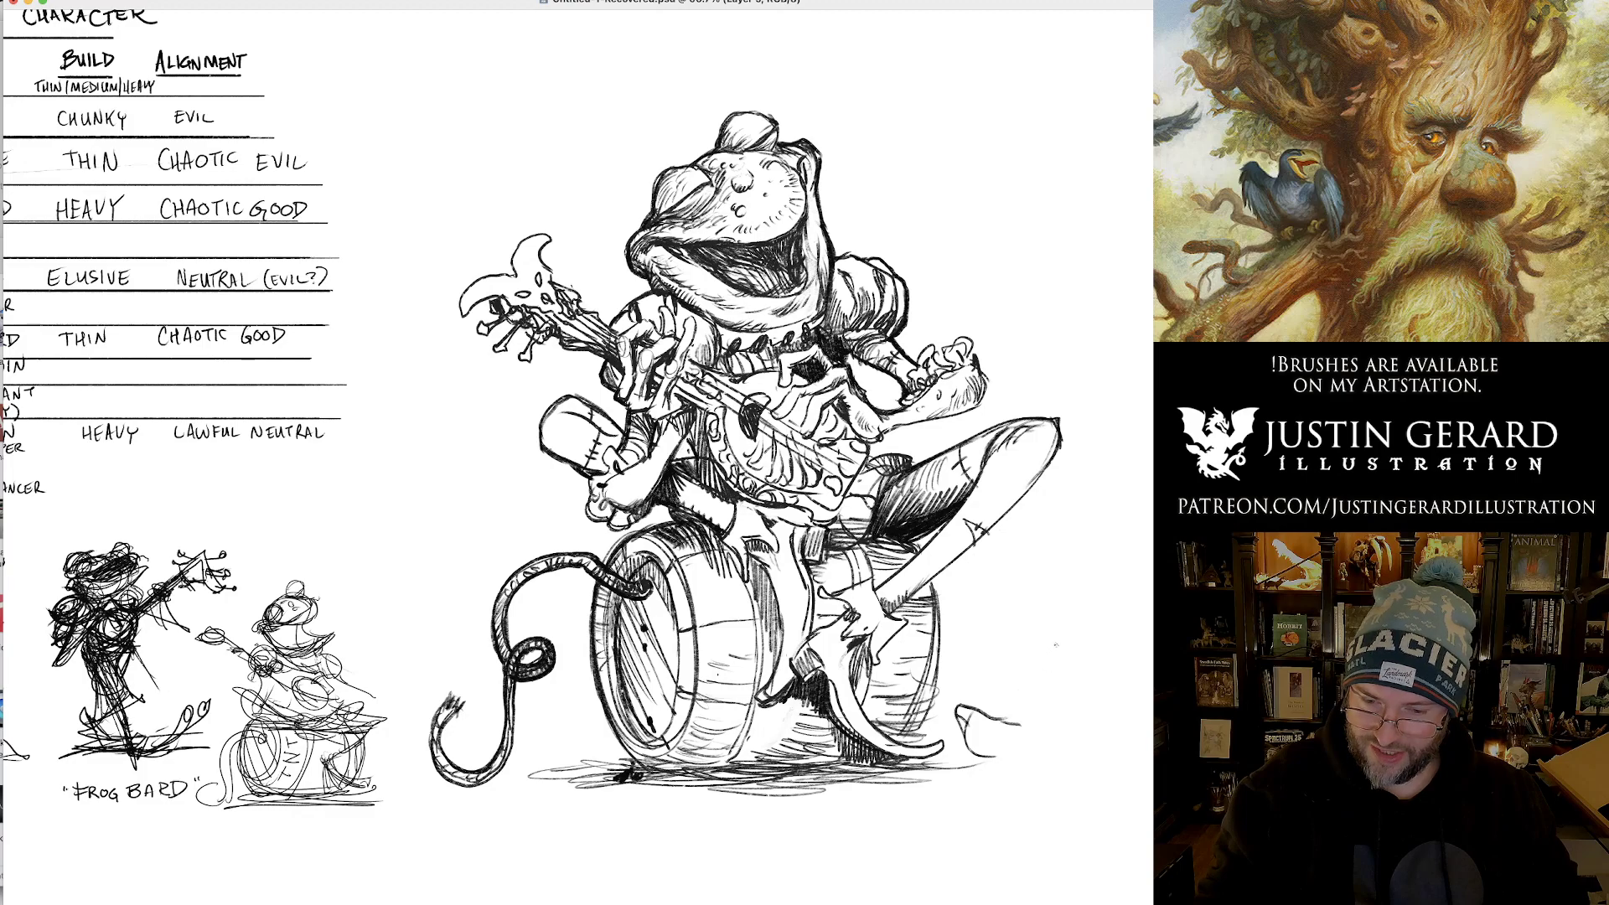
pyautogui.moveTo(962, 733)
pyautogui.mouseDown()
pyautogui.moveTo(979, 763)
pyautogui.moveTo(1020, 756)
pyautogui.moveTo(1057, 687)
pyautogui.moveTo(1153, 670)
pyautogui.moveTo(1085, 752)
pyautogui.moveTo(1002, 766)
pyautogui.mouseUp()
pyautogui.moveTo(1056, 692)
pyautogui.mouseDown()
pyautogui.moveTo(1081, 710)
pyautogui.moveTo(1035, 725)
pyautogui.moveTo(1065, 719)
pyautogui.moveTo(1058, 706)
pyautogui.mouseUp()
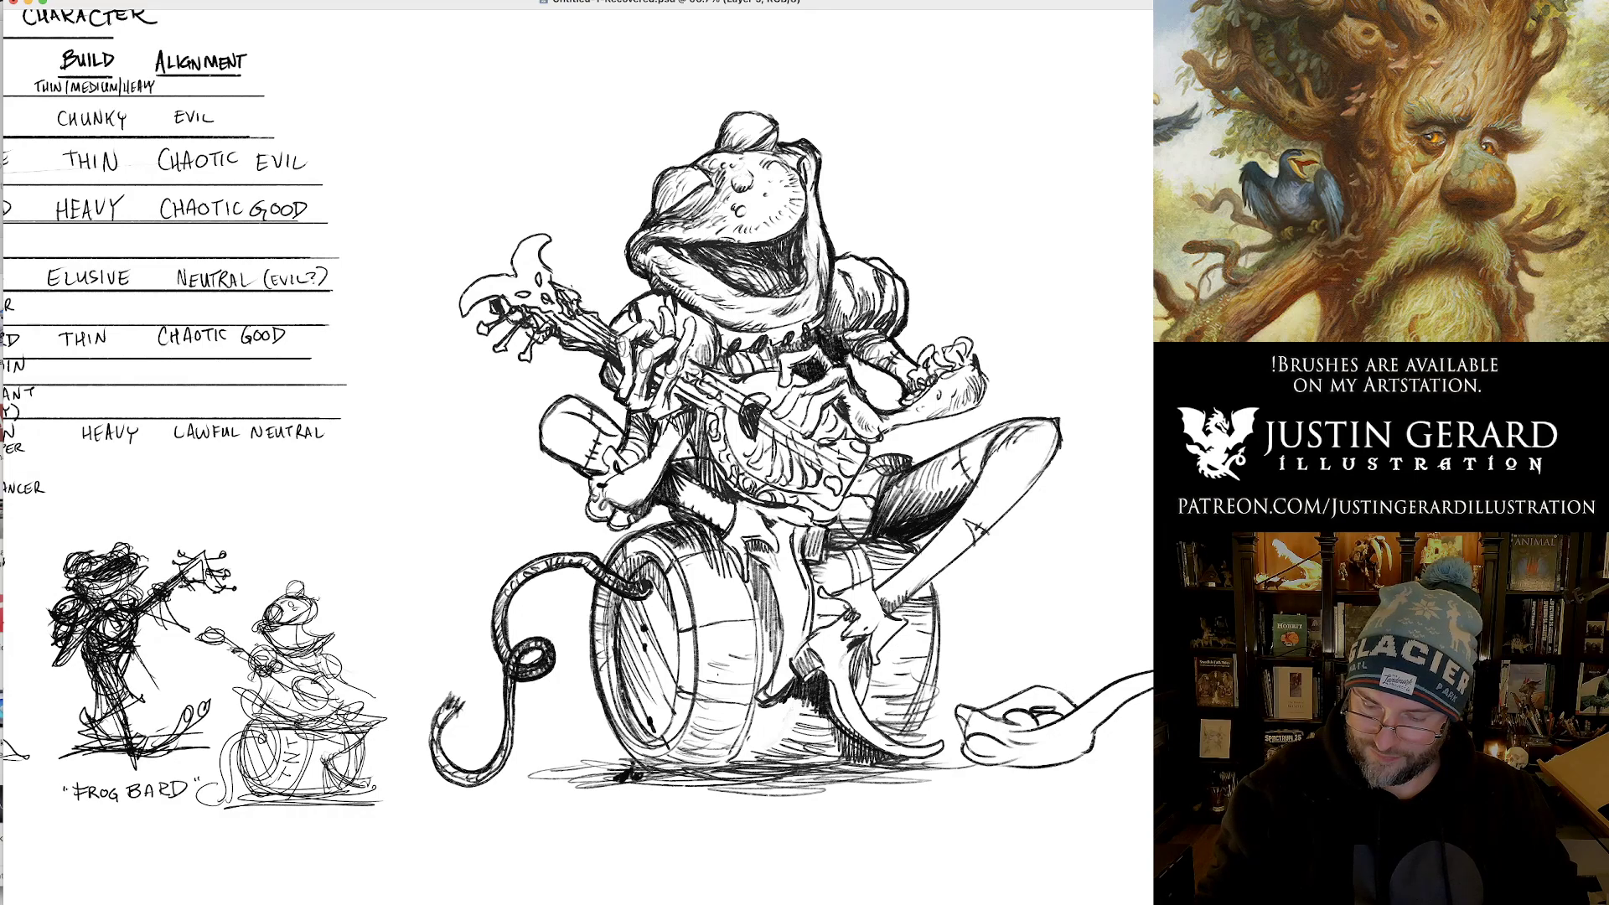
pyautogui.moveTo(959, 706)
pyautogui.mouseDown()
pyautogui.moveTo(1036, 672)
pyautogui.moveTo(1094, 695)
pyautogui.mouseUp()
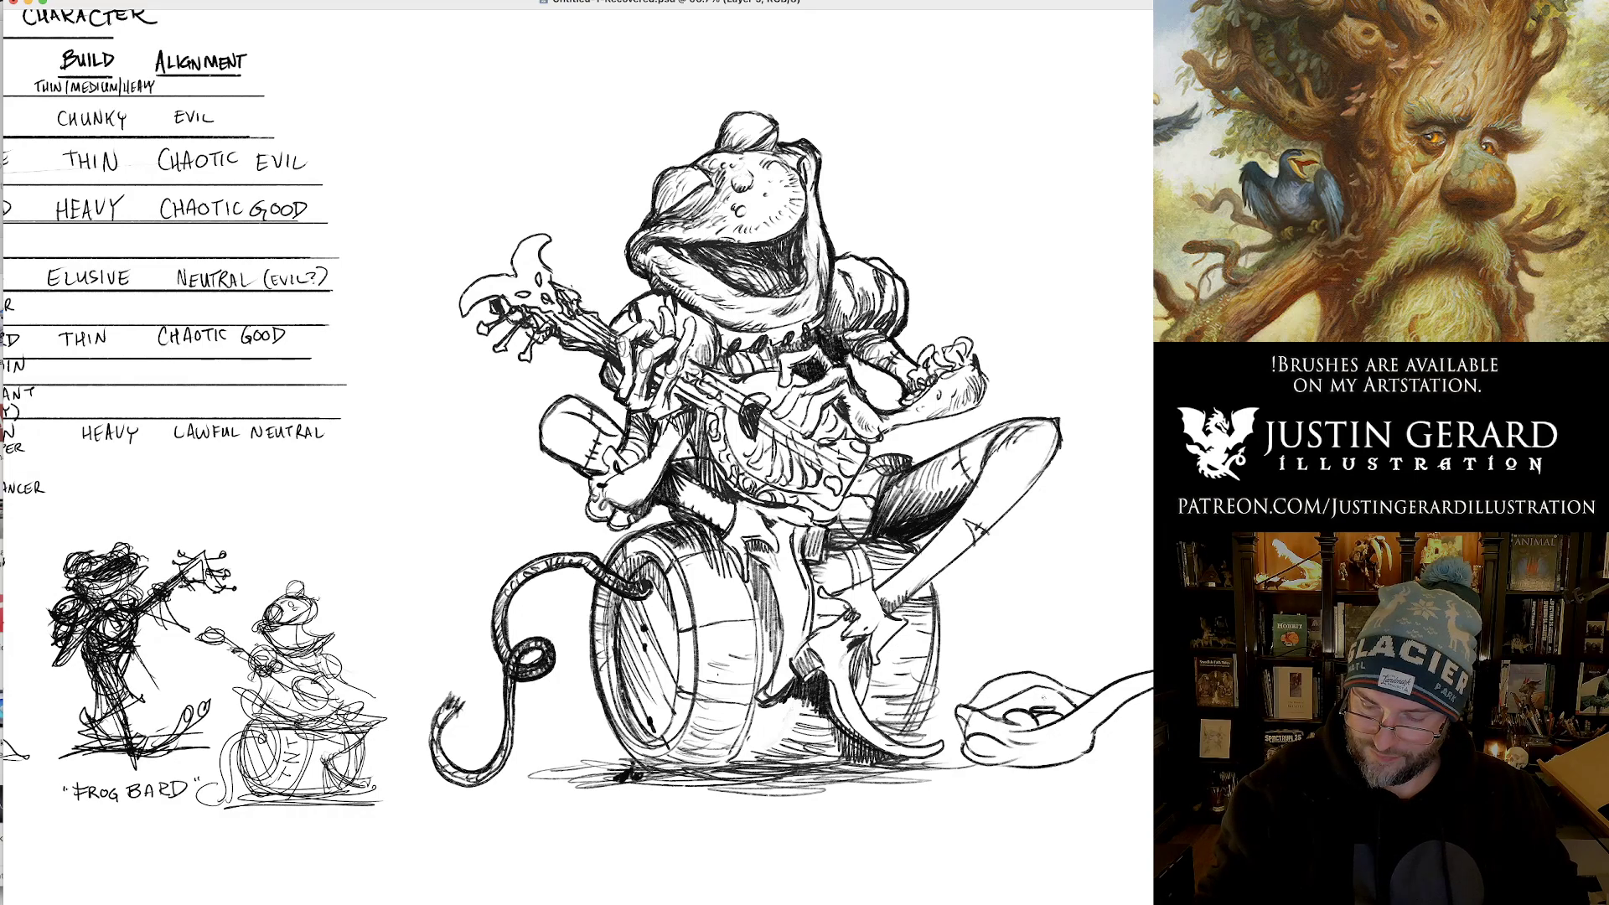
pyautogui.moveTo(947, 711)
pyautogui.mouseDown()
pyautogui.moveTo(1026, 752)
pyautogui.moveTo(962, 734)
pyautogui.moveTo(972, 722)
pyautogui.moveTo(958, 753)
pyautogui.moveTo(983, 746)
pyautogui.mouseUp()
pyautogui.press('super+z')
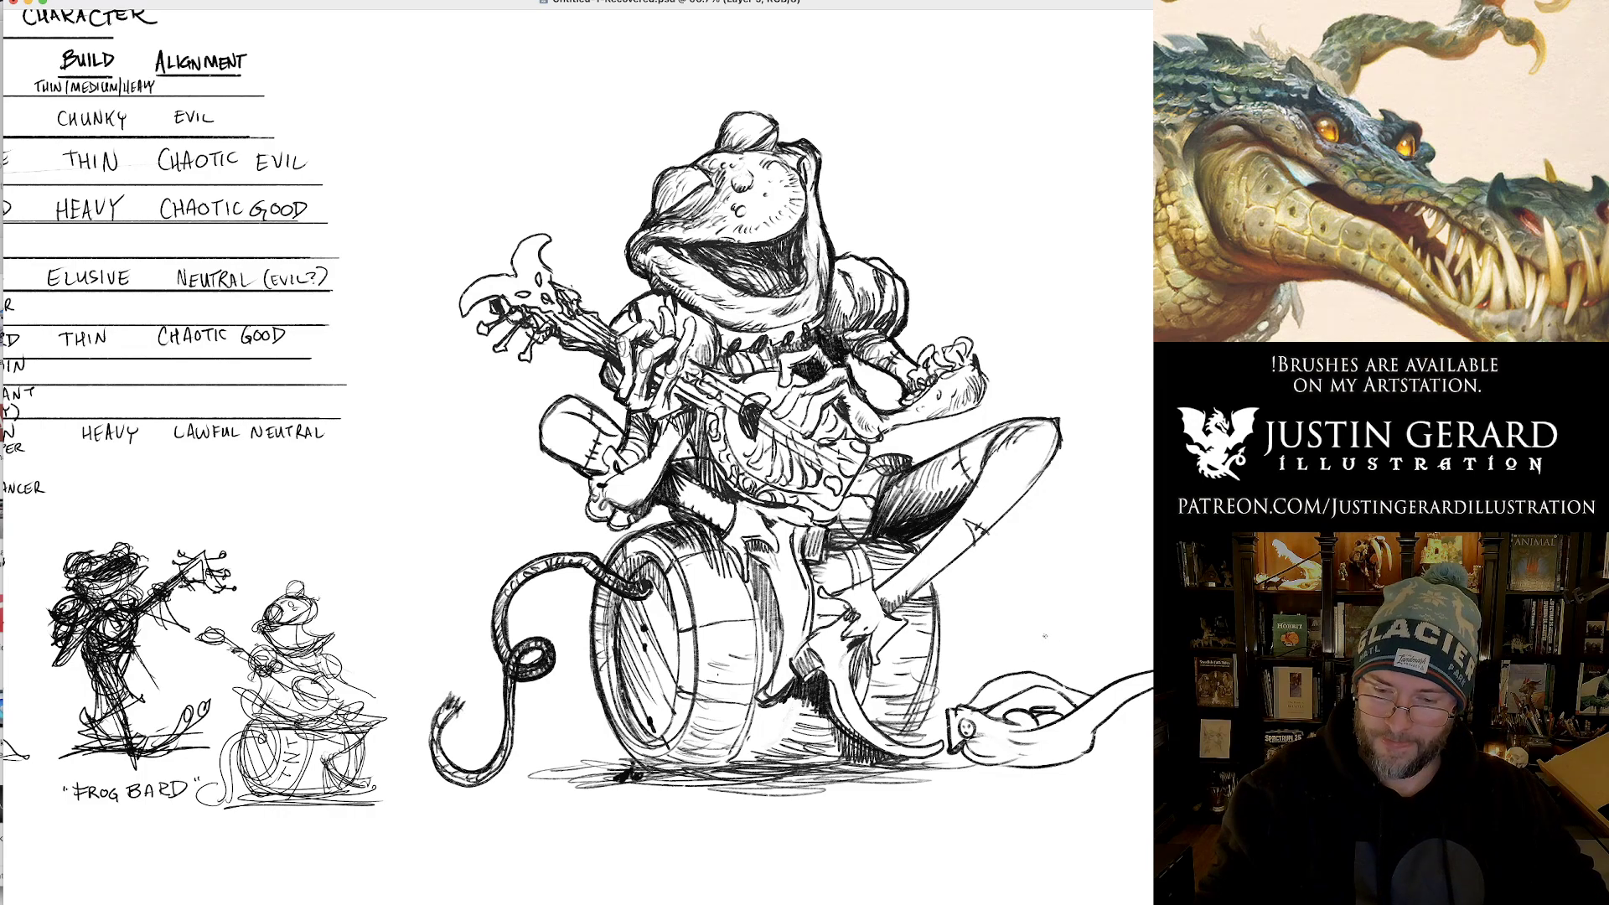
pyautogui.moveTo(1012, 661)
pyautogui.mouseDown()
pyautogui.moveTo(956, 696)
pyautogui.moveTo(950, 759)
pyautogui.moveTo(1016, 793)
pyautogui.moveTo(1150, 765)
pyautogui.moveTo(1004, 733)
pyautogui.moveTo(745, 750)
pyautogui.moveTo(1082, 768)
pyautogui.moveTo(1056, 769)
pyautogui.moveTo(1041, 714)
pyautogui.moveTo(1072, 752)
pyautogui.mouseUp()
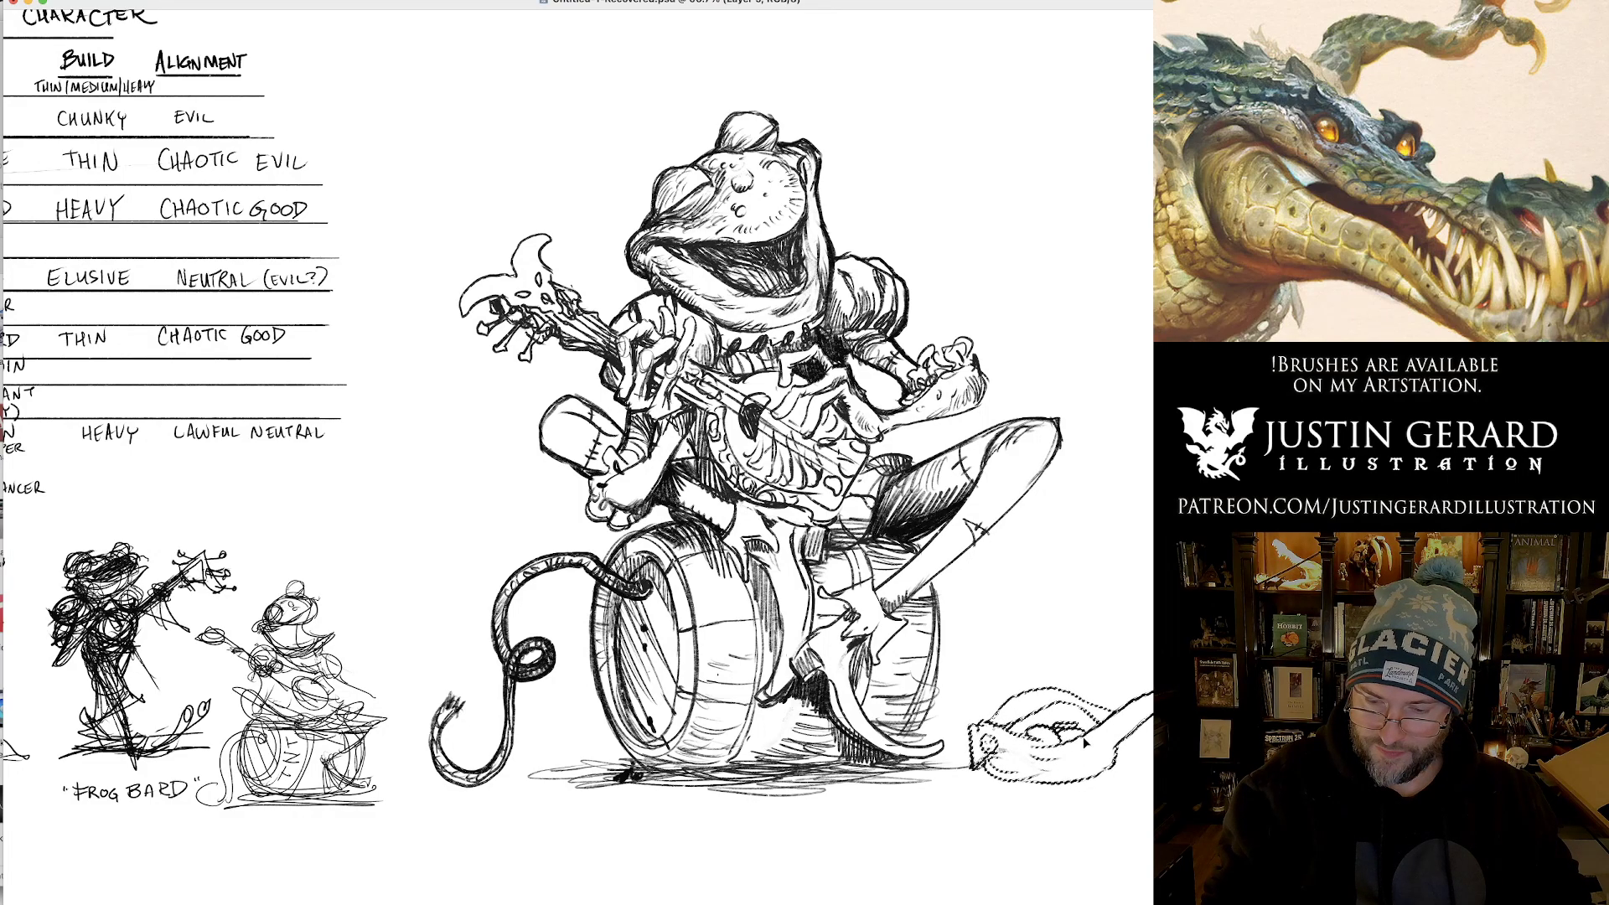
pyautogui.press('super+d')
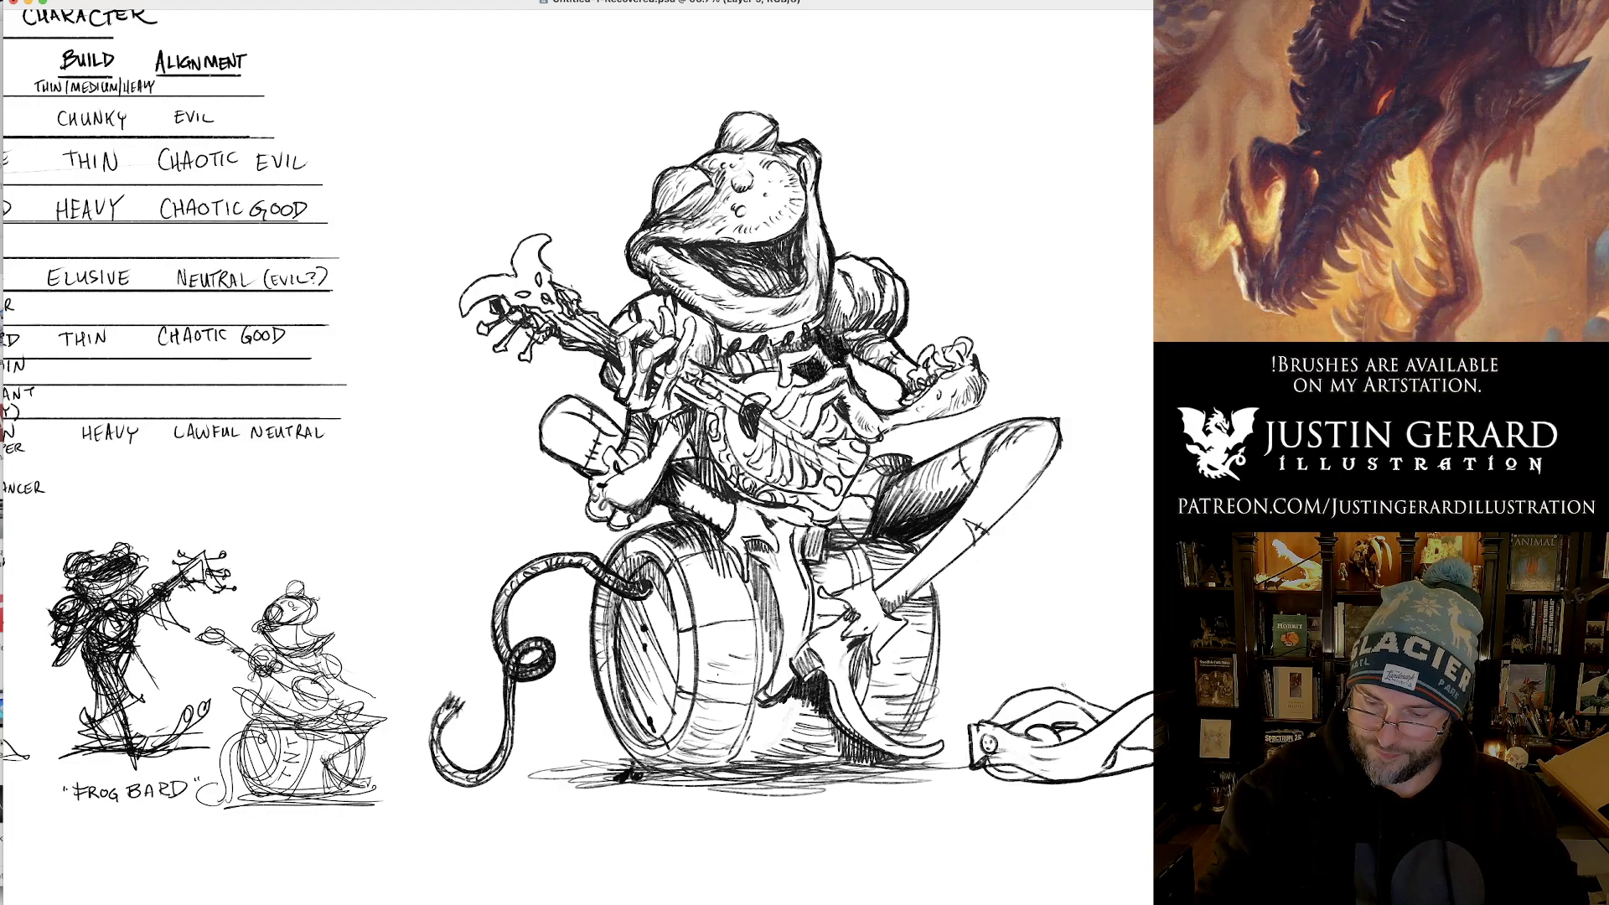
# Draw a long curved feather rising from the hat and add barb strokes along its length.
pyautogui.moveTo(1064, 685)
pyautogui.mouseDown()
pyautogui.moveTo(1002, 616)
pyautogui.moveTo(1050, 619)
pyautogui.moveTo(1080, 649)
pyautogui.moveTo(1091, 699)
pyautogui.mouseUp()
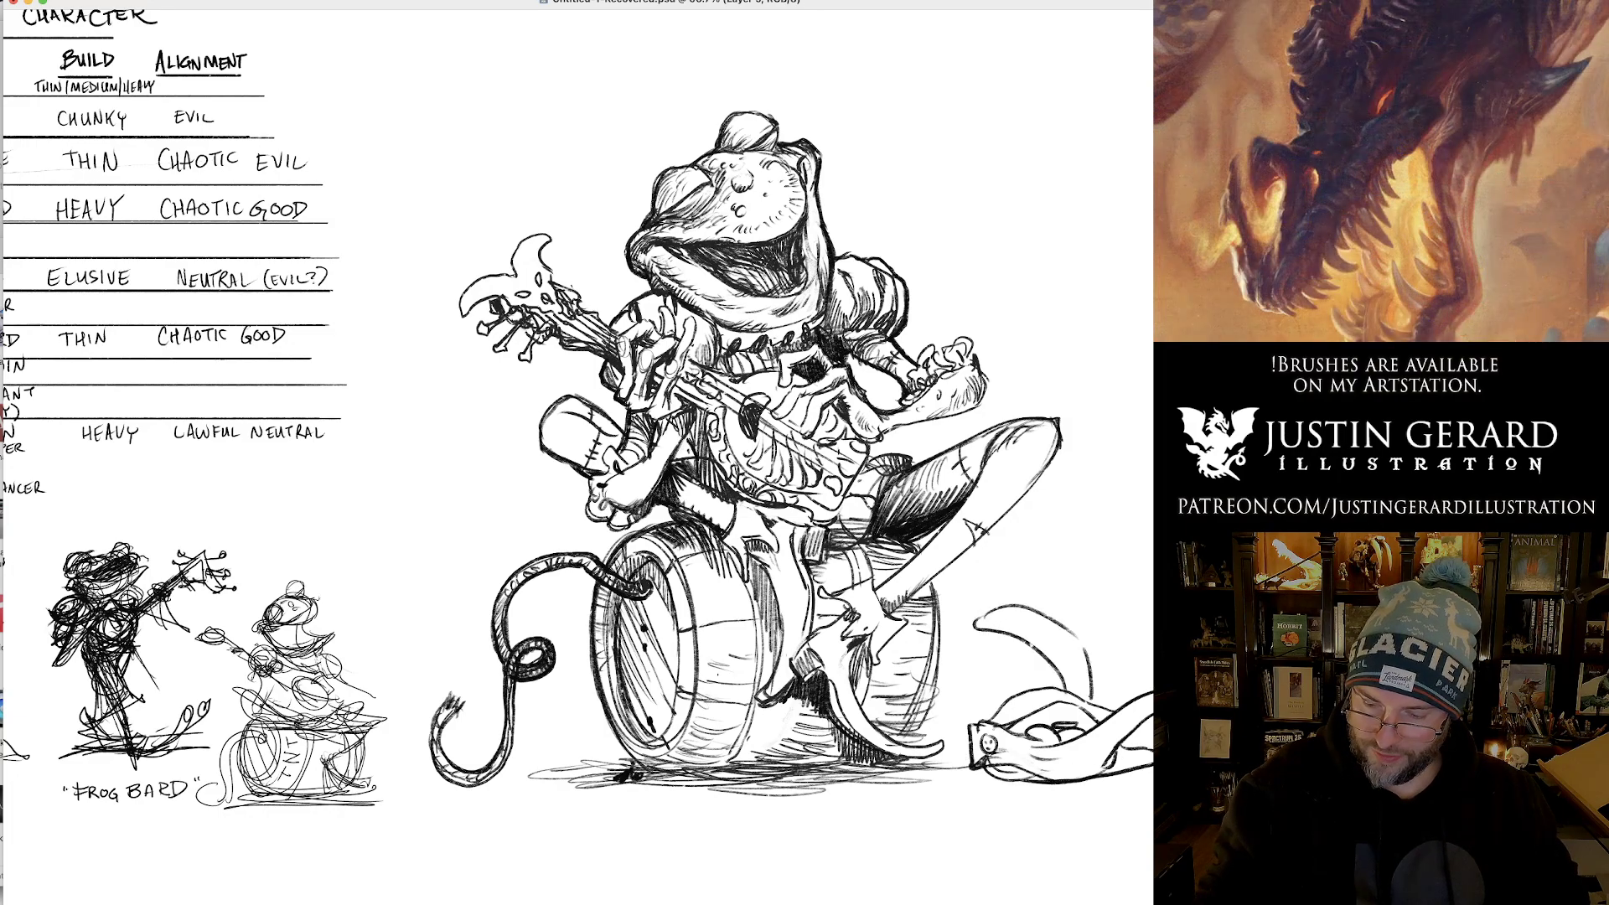
pyautogui.moveTo(1039, 623); pyautogui.dragTo(987, 632)
pyautogui.moveTo(994, 626)
pyautogui.mouseDown()
pyautogui.moveTo(1048, 630)
pyautogui.moveTo(1077, 673)
pyautogui.mouseUp()
pyautogui.moveTo(1060, 676); pyautogui.dragTo(1080, 702)
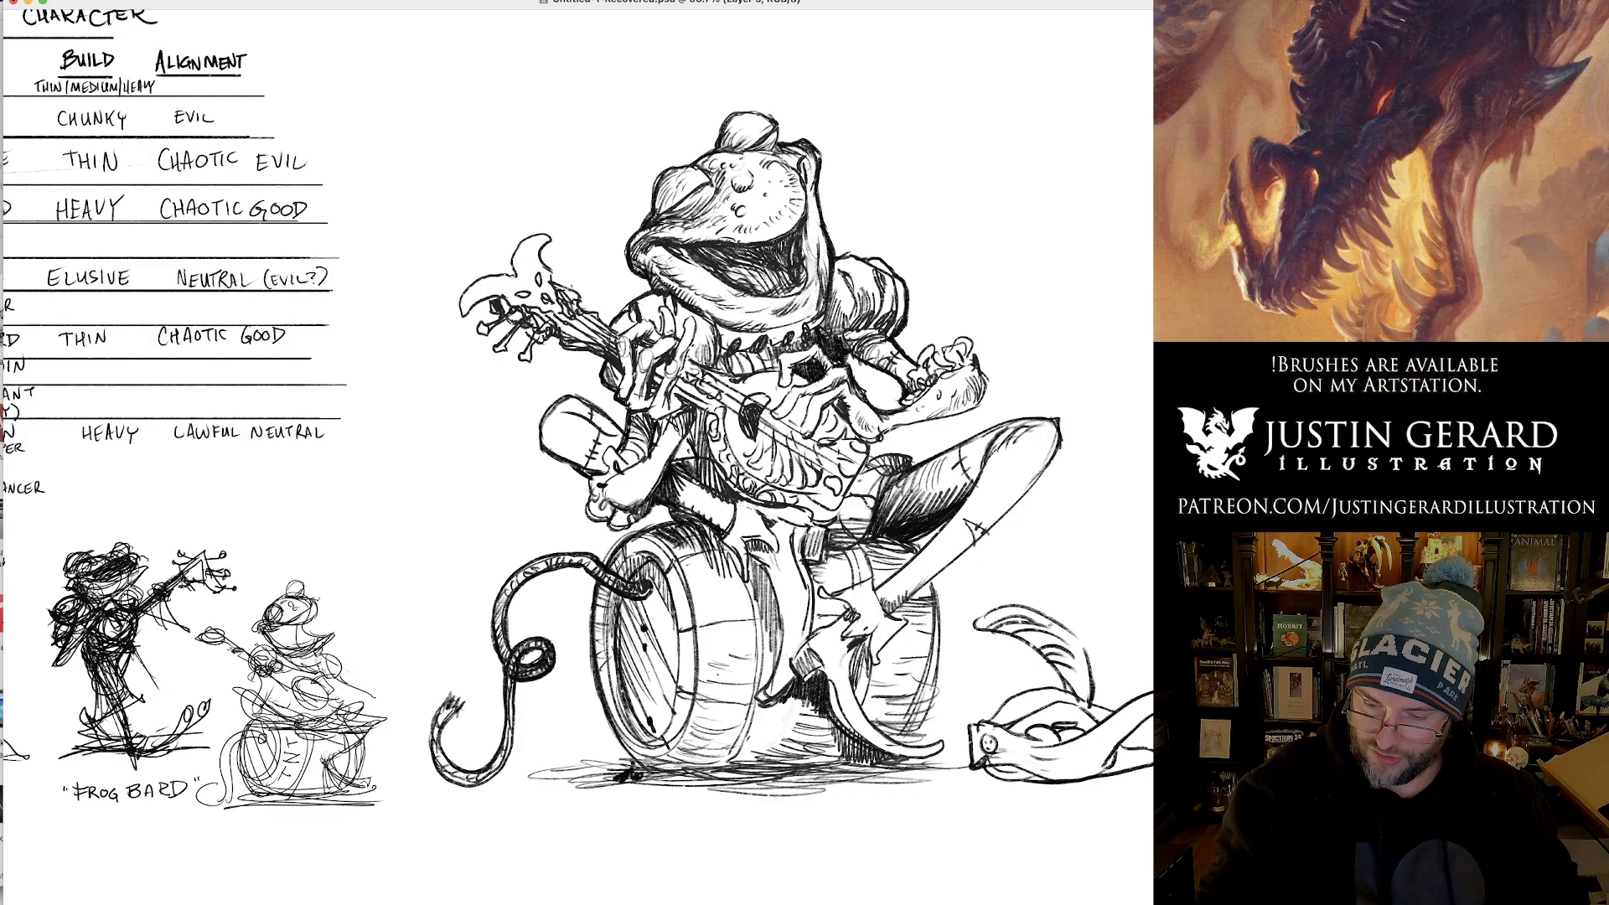
pyautogui.moveTo(1052, 624); pyautogui.dragTo(1092, 699)
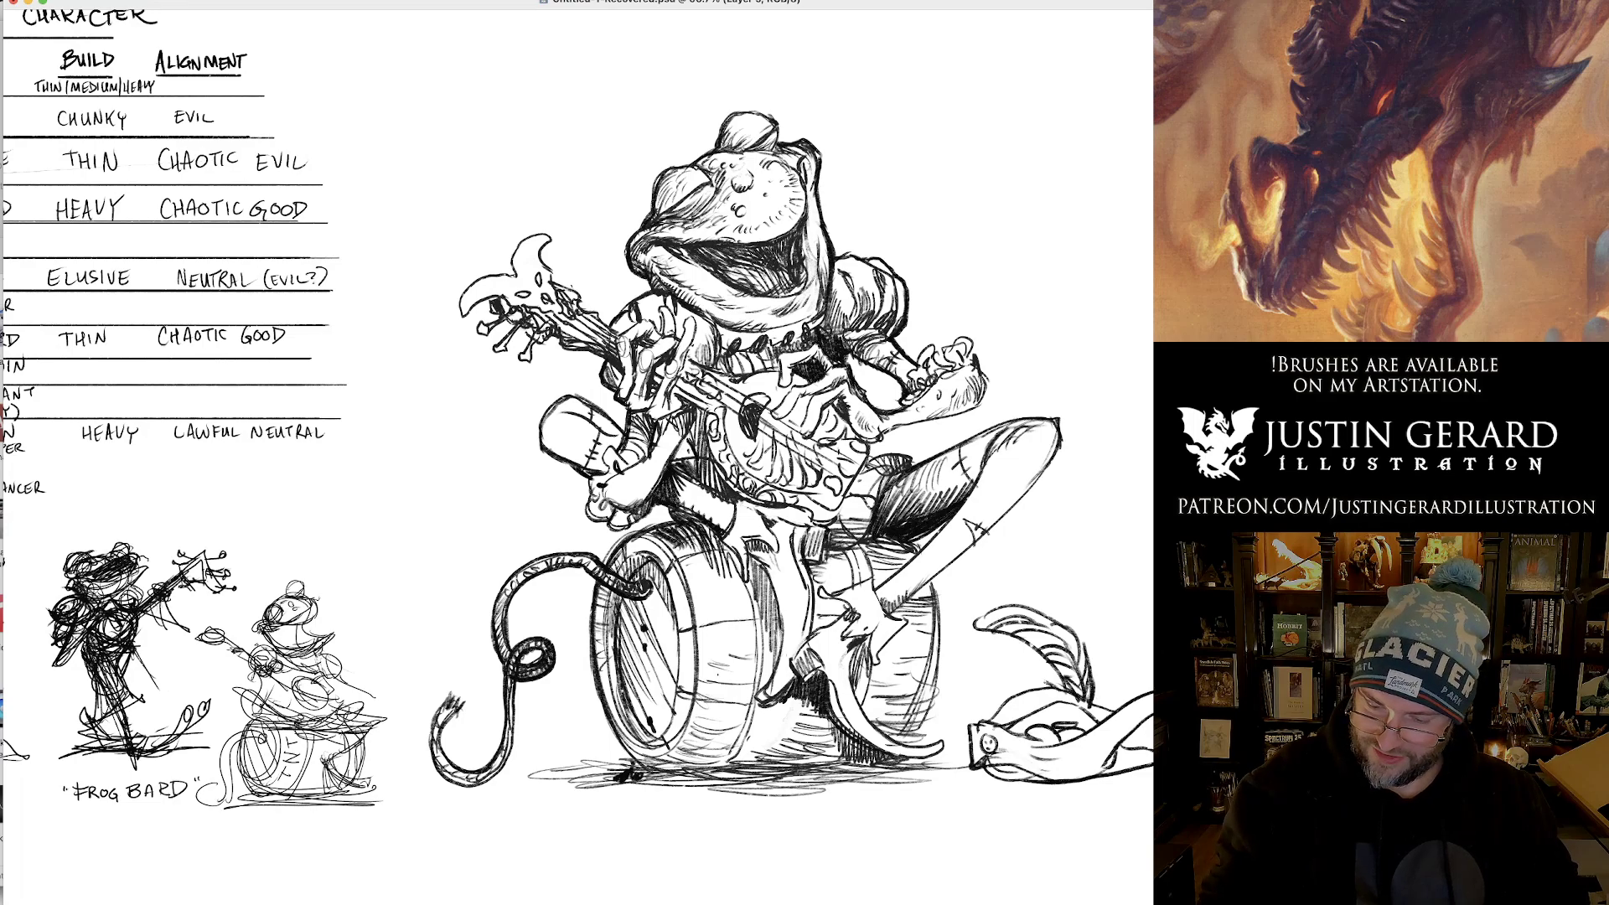
# Add more feather strands rising from the hat, shade its folded brim, and ground it with shadow lines underneath.
pyautogui.moveTo(1048, 673)
pyautogui.mouseDown()
pyautogui.moveTo(992, 683)
pyautogui.moveTo(1041, 713)
pyautogui.mouseUp()
pyautogui.moveTo(1040, 727); pyautogui.dragTo(1057, 706)
pyautogui.moveTo(1053, 727); pyautogui.dragTo(1070, 701)
pyautogui.moveTo(1065, 725); pyautogui.dragTo(1079, 706)
pyautogui.moveTo(1075, 733)
pyautogui.mouseDown()
pyautogui.moveTo(1090, 713)
pyautogui.moveTo(1152, 728)
pyautogui.moveTo(1092, 771)
pyautogui.moveTo(1144, 736)
pyautogui.mouseUp()
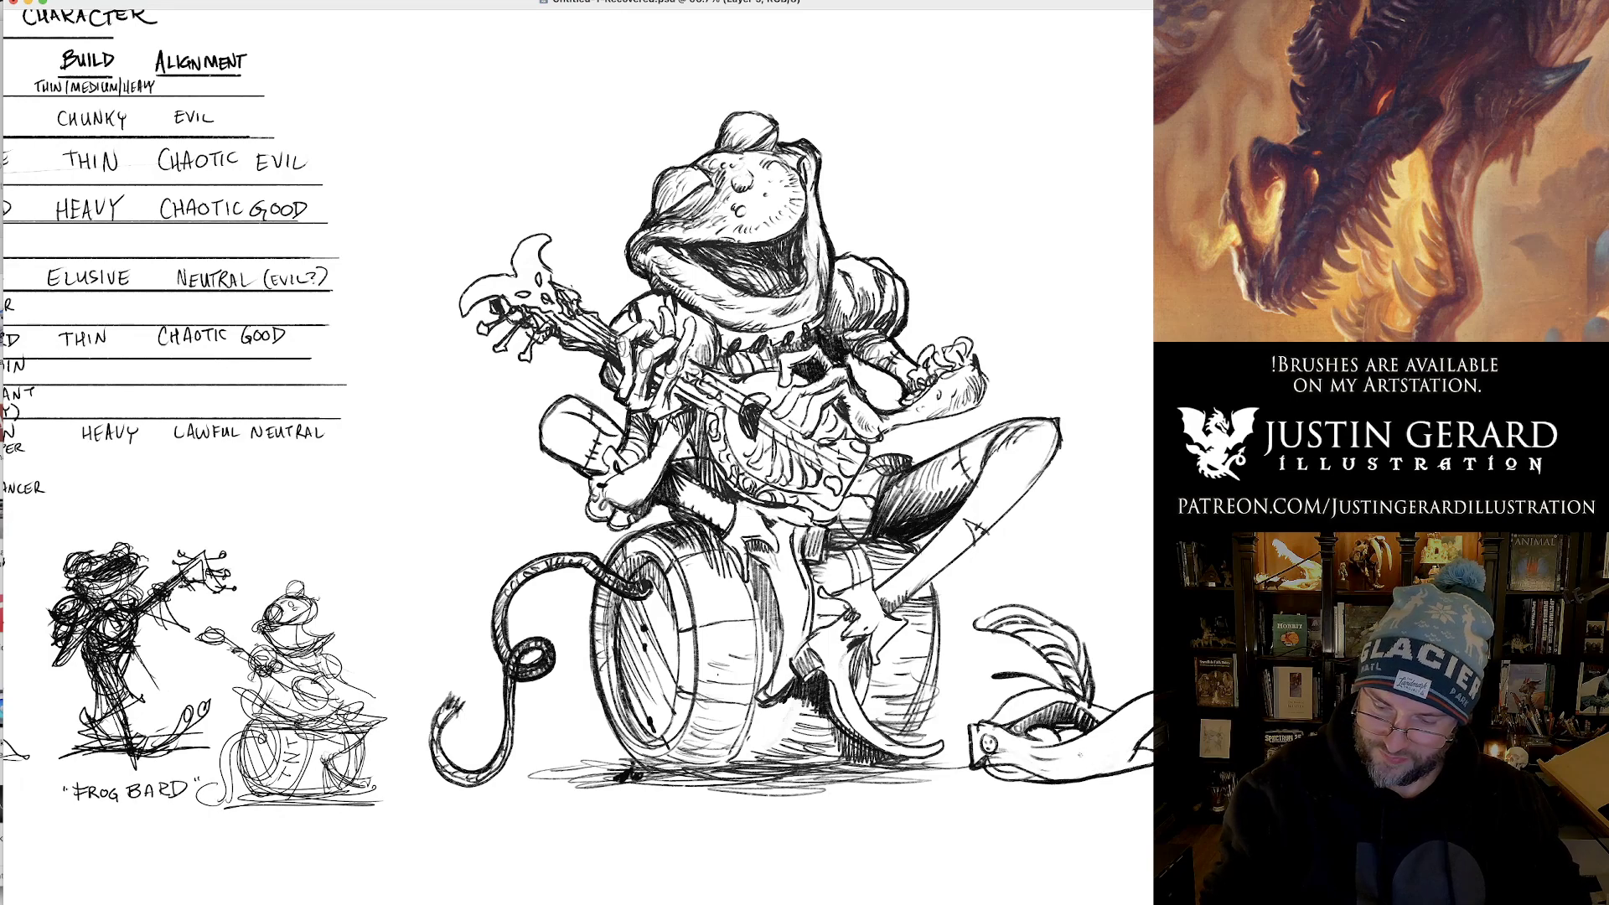
pyautogui.moveTo(968, 761); pyautogui.dragTo(1049, 779)
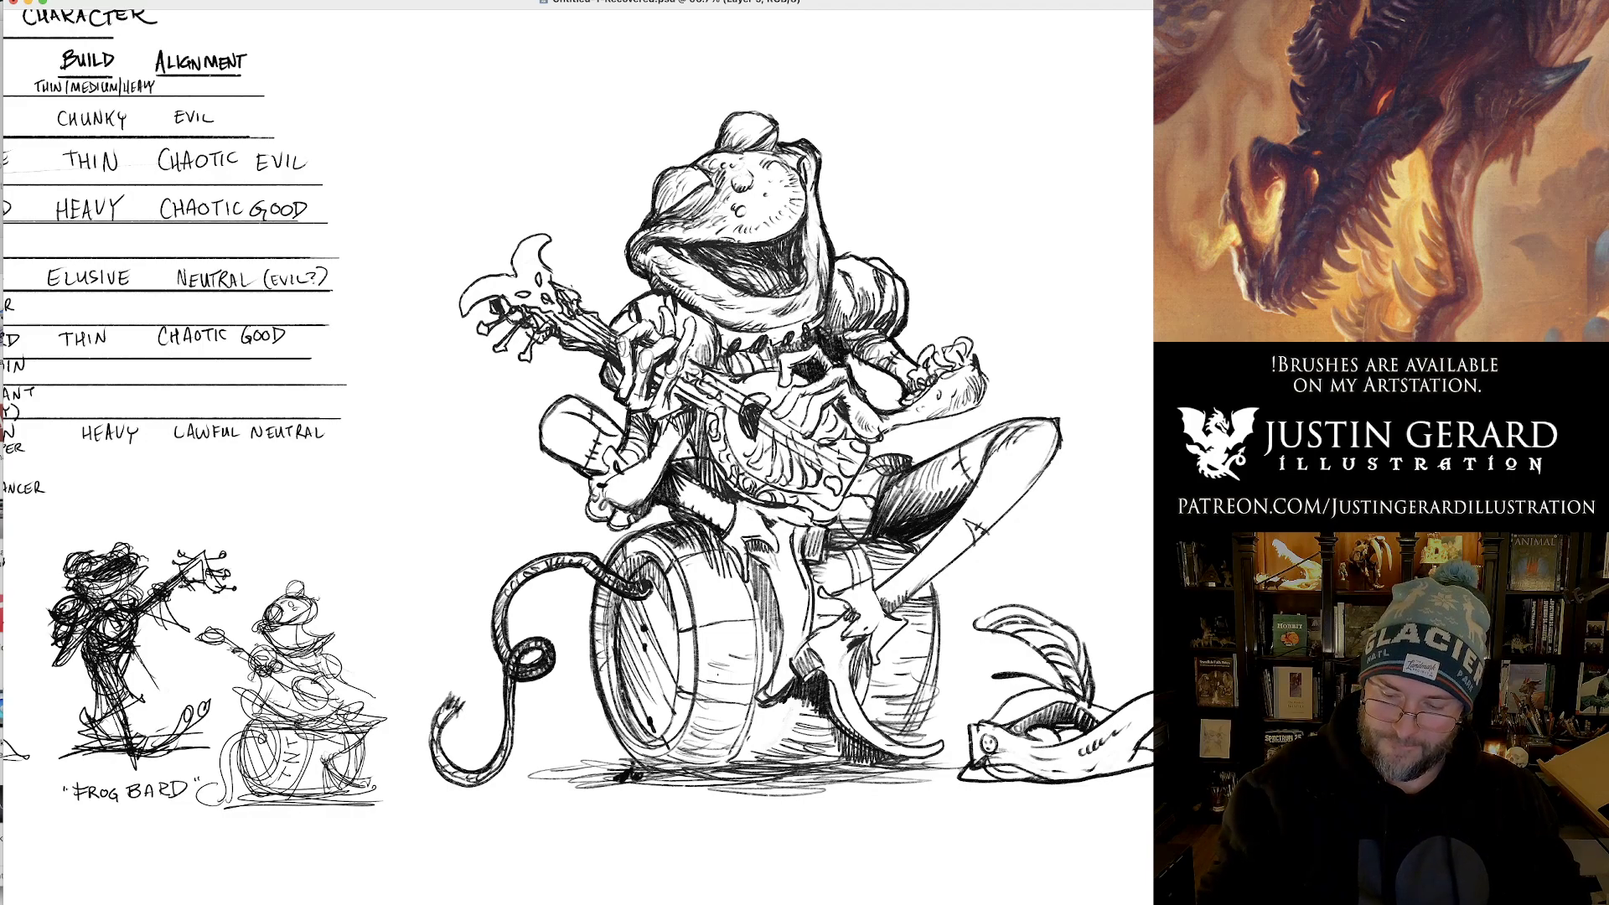
pyautogui.moveTo(884, 779)
pyautogui.mouseDown()
pyautogui.moveTo(1039, 778)
pyautogui.moveTo(1014, 777)
pyautogui.mouseUp()
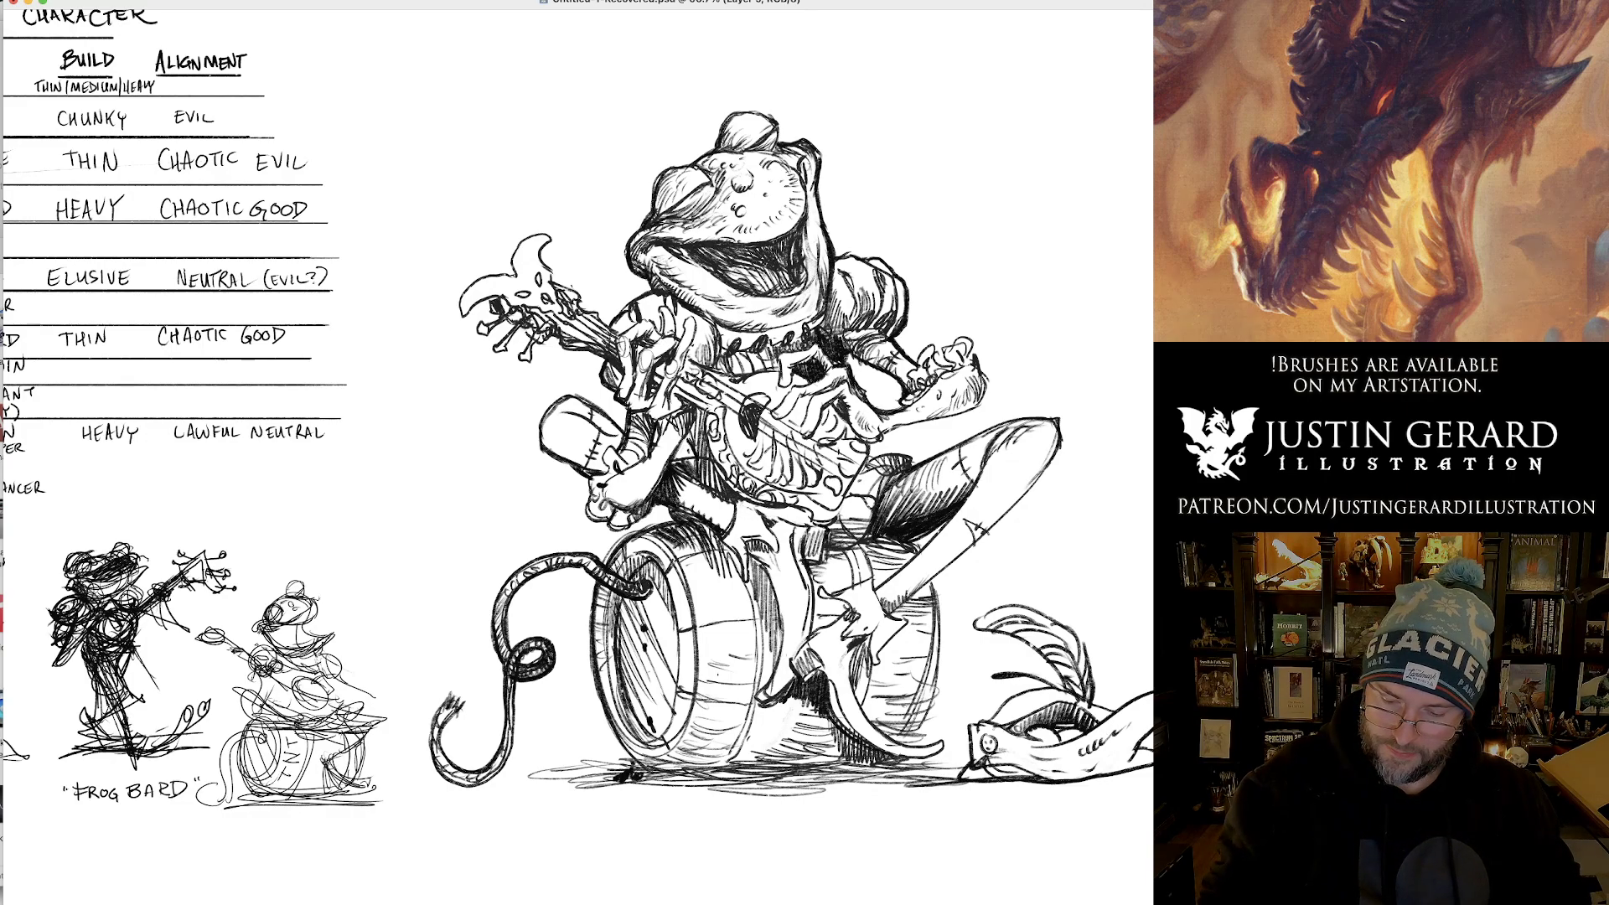
# Hatch the shaded side of the barrel behind the hanging foot.
pyautogui.moveTo(853, 671)
pyautogui.mouseDown()
pyautogui.moveTo(884, 719)
pyautogui.moveTo(909, 708)
pyautogui.moveTo(914, 673)
pyautogui.moveTo(931, 731)
pyautogui.mouseUp()
pyautogui.moveTo(938, 660); pyautogui.dragTo(908, 738)
pyautogui.moveTo(932, 611); pyautogui.dragTo(937, 704)
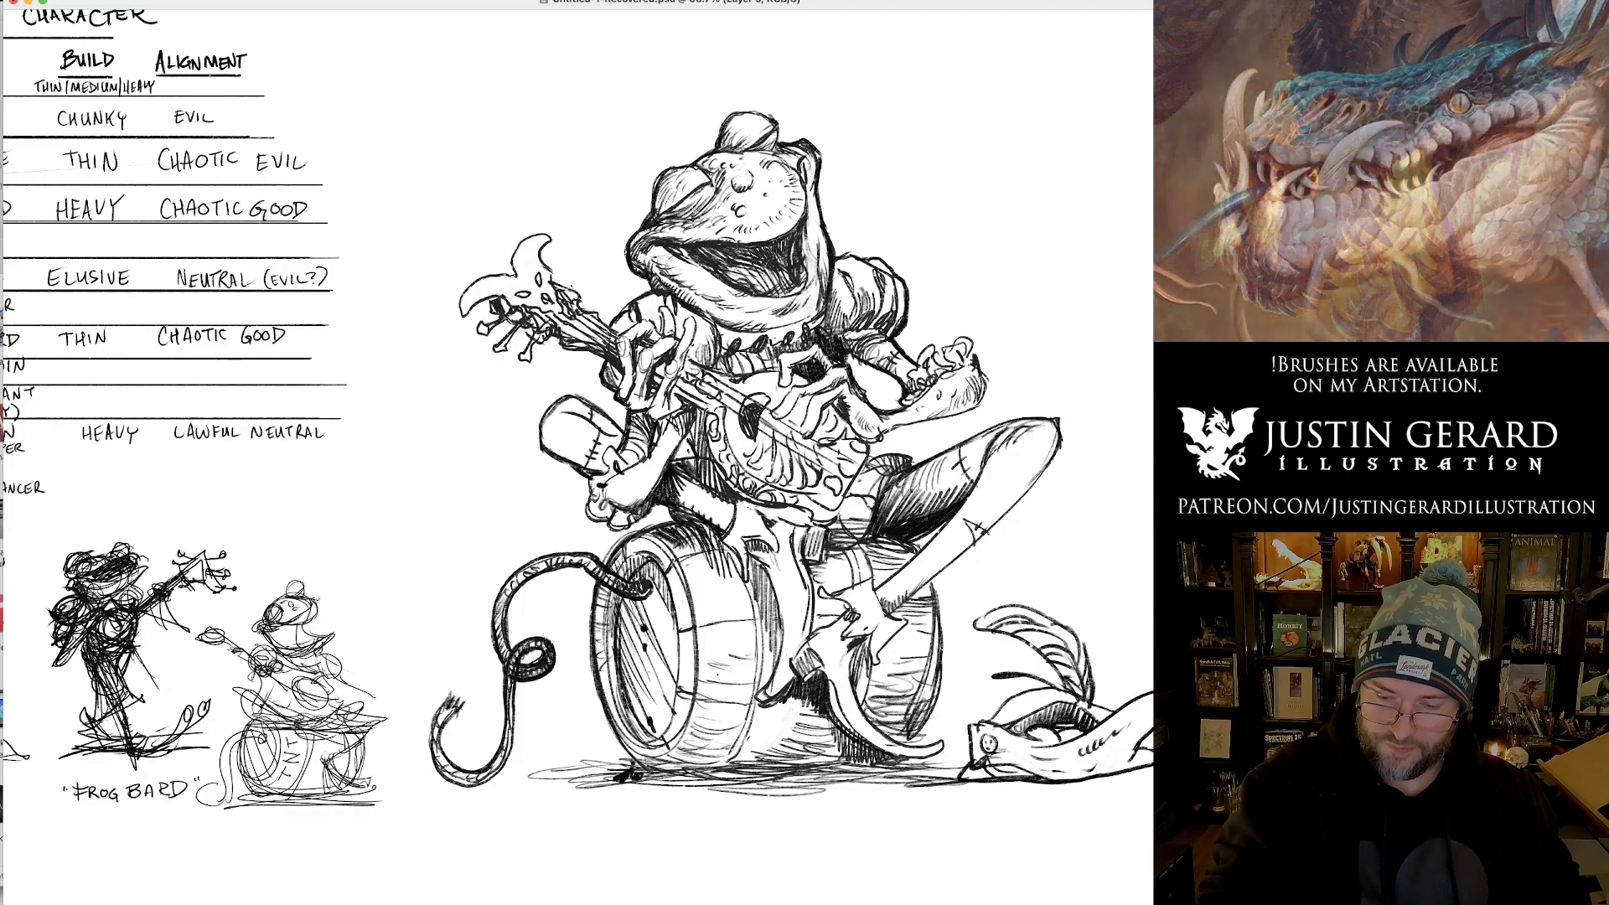
# Fill dark shadows beneath the lute body, at the raised thigh's folds and beside the near forearm.
pyautogui.moveTo(868, 463)
pyautogui.mouseDown()
pyautogui.moveTo(841, 525)
pyautogui.moveTo(859, 549)
pyautogui.moveTo(823, 558)
pyautogui.moveTo(822, 581)
pyautogui.moveTo(838, 582)
pyautogui.mouseUp()
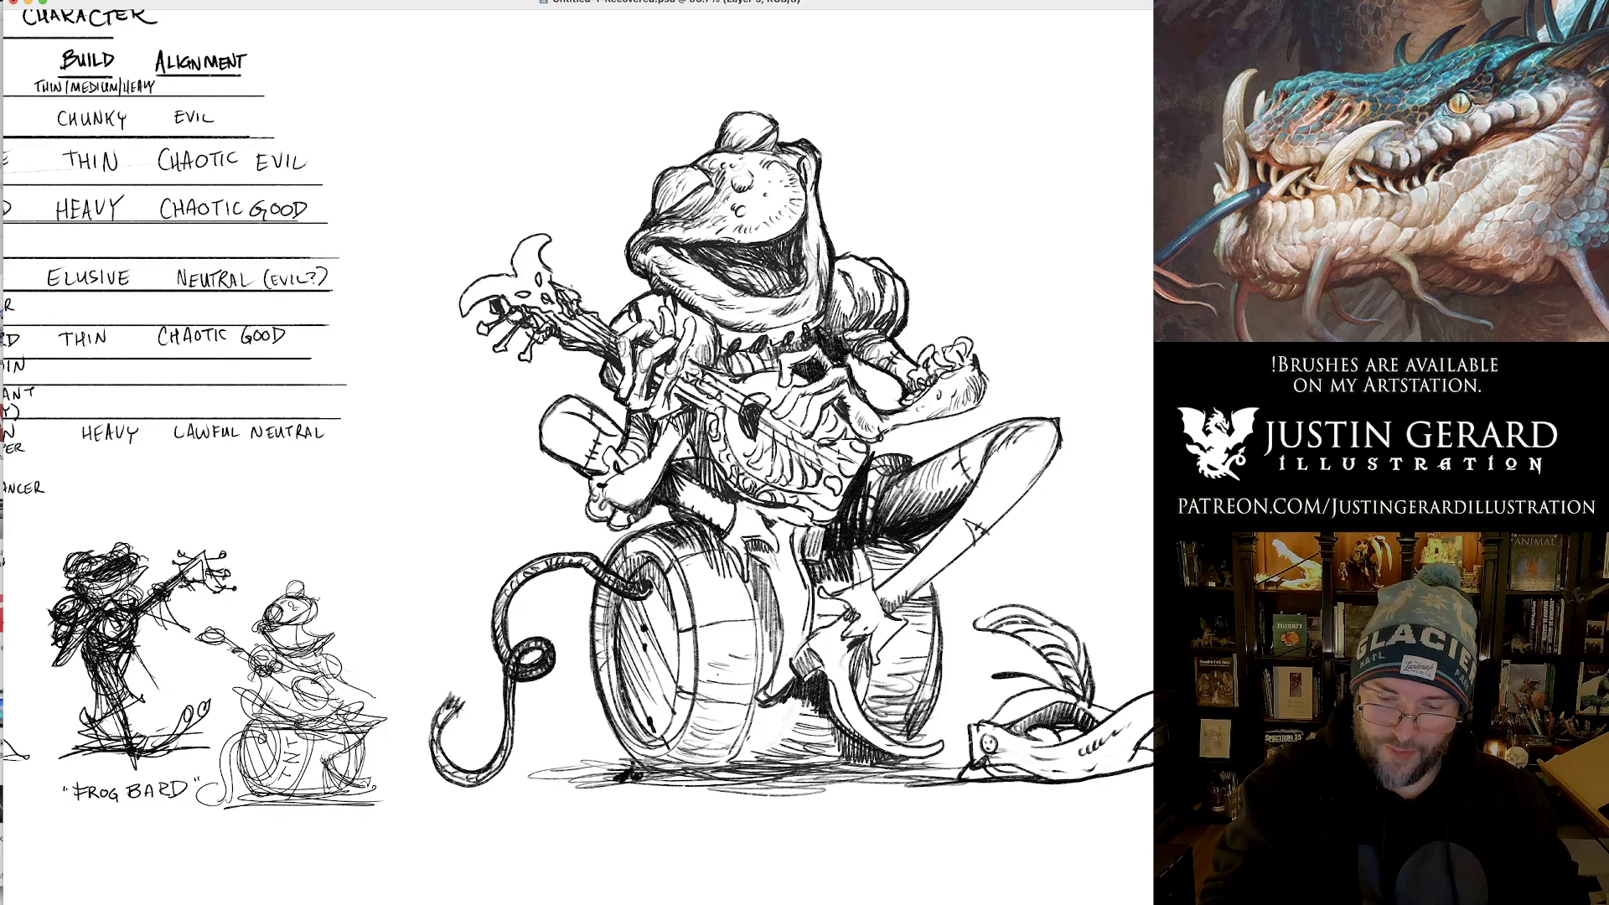
pyautogui.moveTo(697, 411)
pyautogui.mouseDown()
pyautogui.moveTo(686, 456)
pyautogui.moveTo(721, 504)
pyautogui.mouseUp()
pyautogui.moveTo(717, 437); pyautogui.dragTo(701, 471)
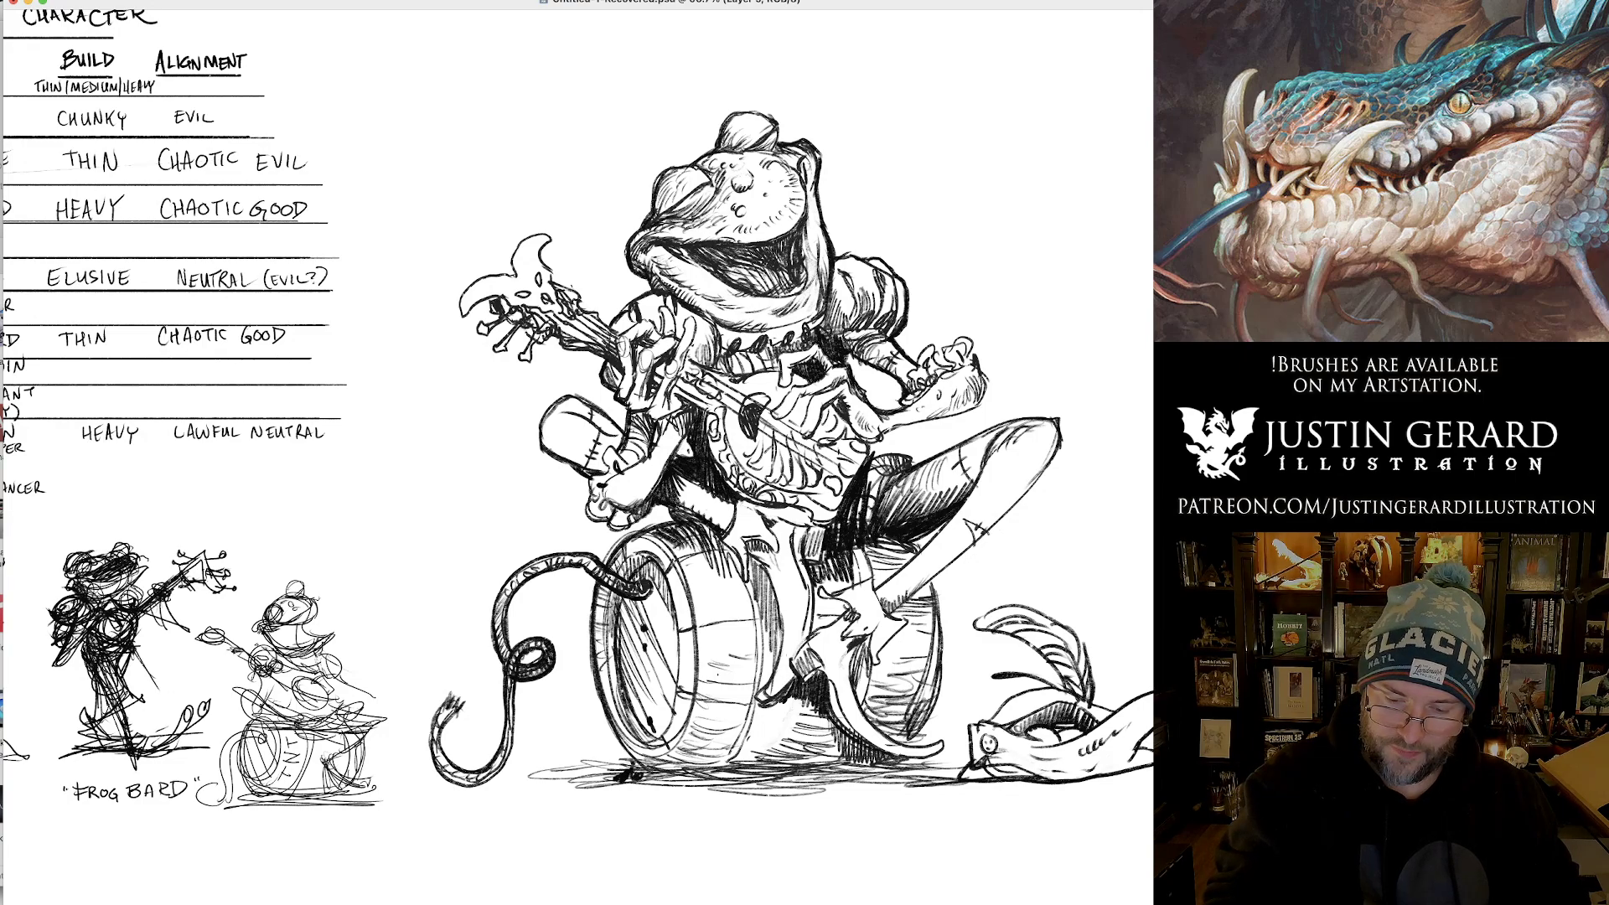
# Ink solid black cast shadows on top of the barrel below the folded leg and beside the hanging cloth.
pyautogui.moveTo(695, 507); pyautogui.dragTo(671, 529)
pyautogui.moveTo(708, 512)
pyautogui.mouseDown()
pyautogui.moveTo(686, 530)
pyautogui.moveTo(690, 561)
pyautogui.mouseUp()
pyautogui.moveTo(676, 526); pyautogui.dragTo(699, 560)
pyautogui.moveTo(690, 527); pyautogui.dragTo(708, 594)
pyautogui.moveTo(749, 579); pyautogui.dragTo(730, 602)
pyautogui.moveTo(737, 545)
pyautogui.mouseDown()
pyautogui.moveTo(717, 600)
pyautogui.moveTo(732, 599)
pyautogui.mouseUp()
pyautogui.moveTo(725, 535)
pyautogui.mouseDown()
pyautogui.moveTo(710, 569)
pyautogui.moveTo(767, 647)
pyautogui.moveTo(761, 607)
pyautogui.moveTo(779, 657)
pyautogui.mouseUp()
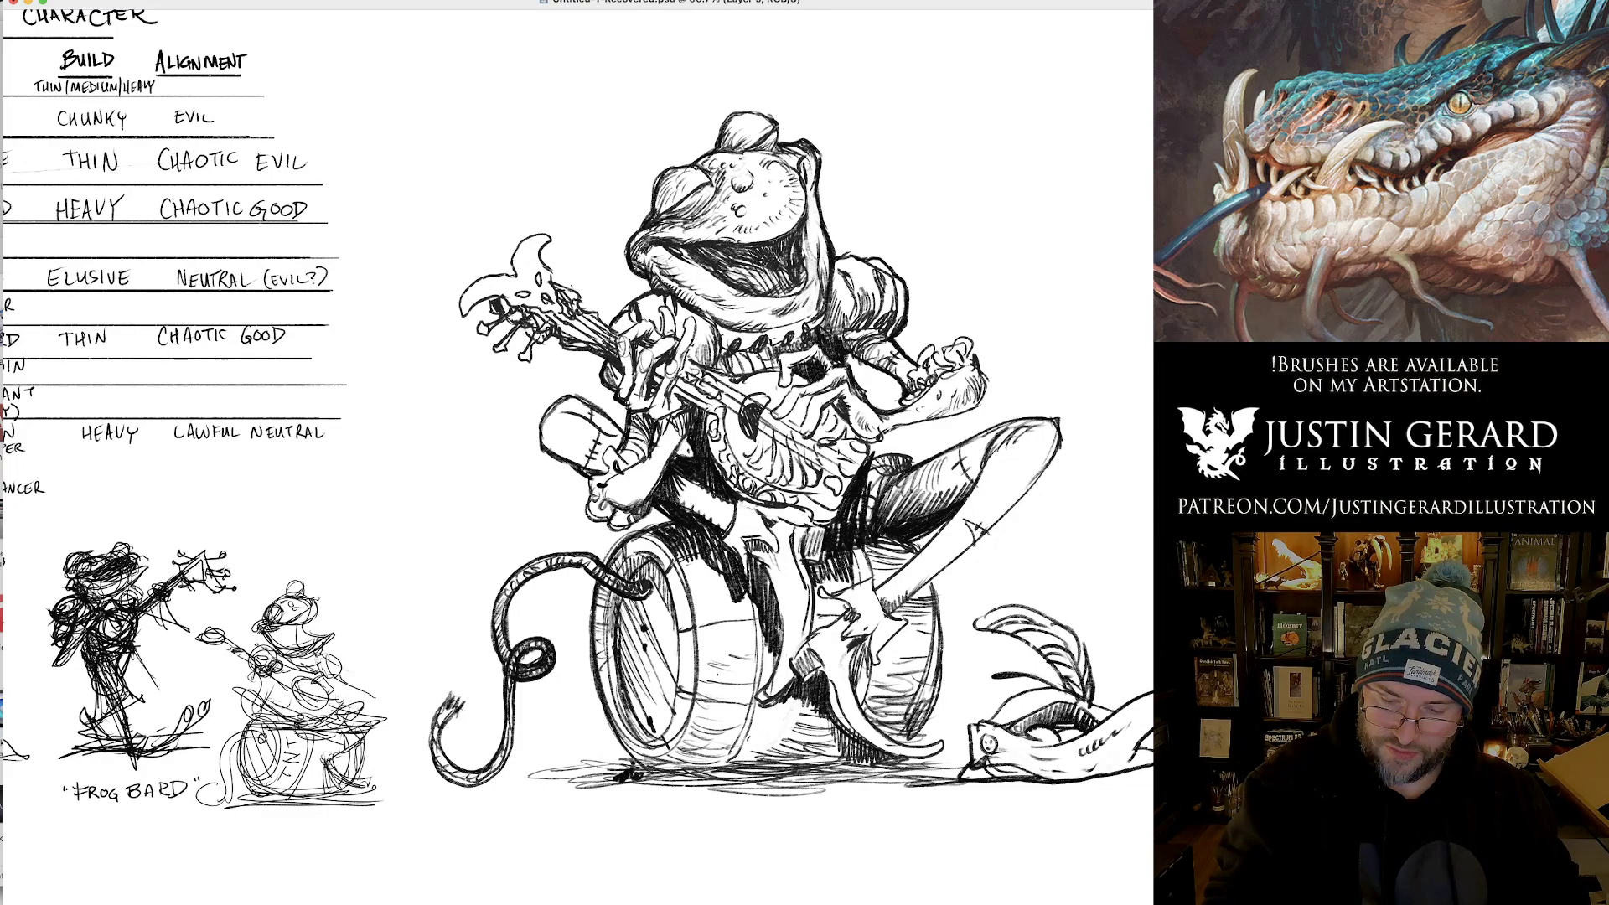
pyautogui.moveTo(778, 563); pyautogui.dragTo(759, 630)
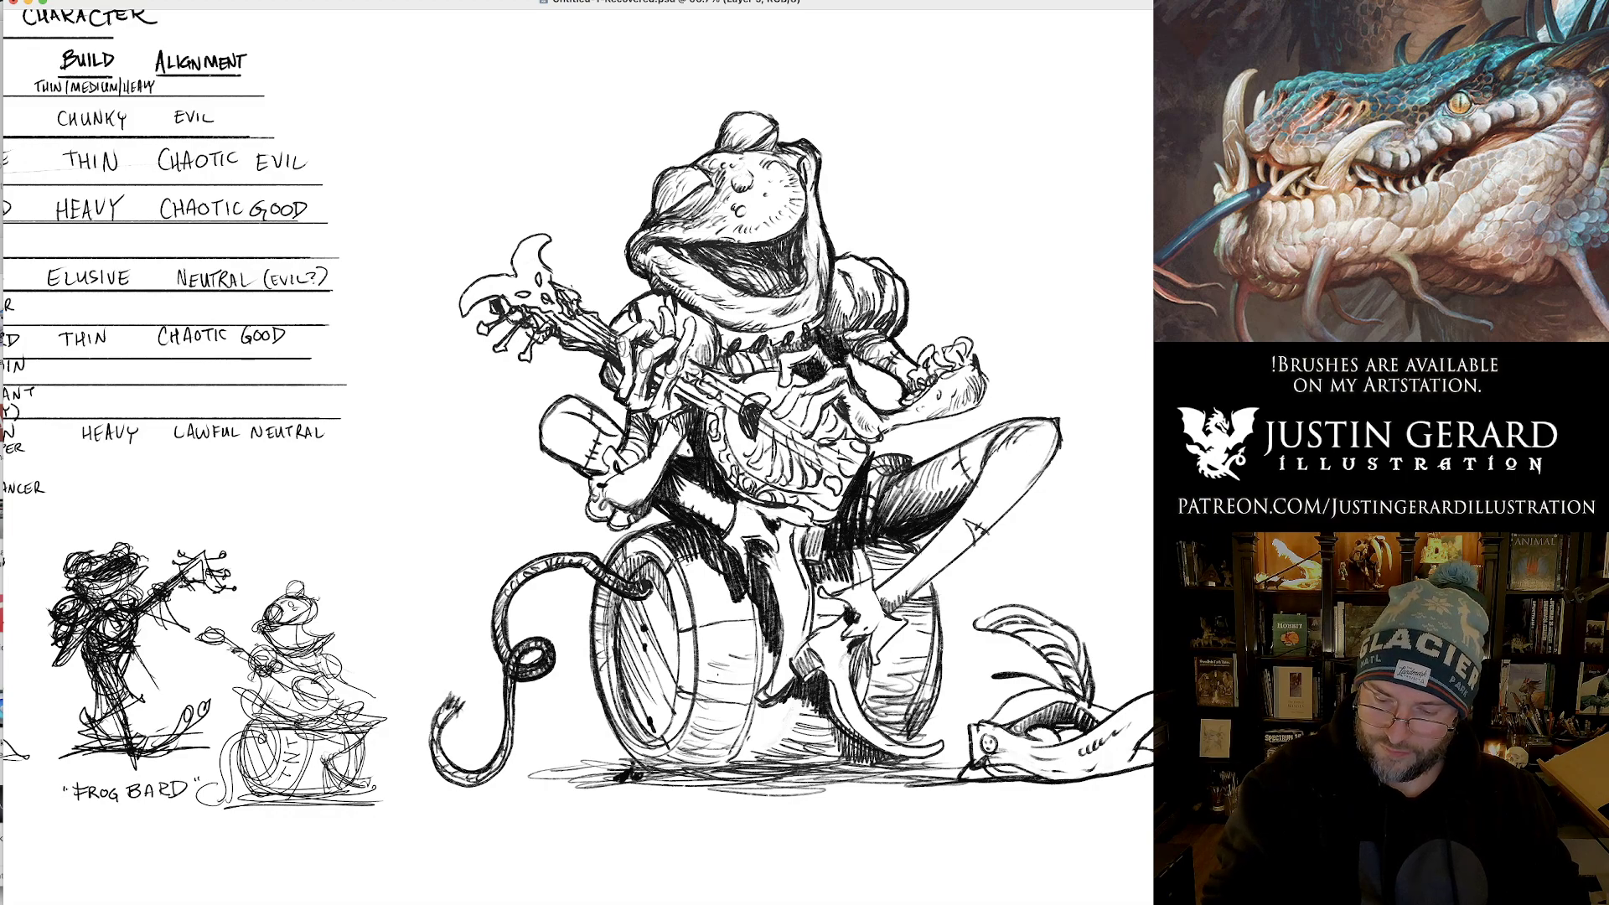
# Darken the barrel around the crossed foot with black accents and strengthen the outline along the raised shin.
pyautogui.moveTo(858, 640); pyautogui.dragTo(849, 666)
pyautogui.moveTo(865, 634); pyautogui.dragTo(859, 687)
pyautogui.moveTo(878, 659)
pyautogui.mouseDown()
pyautogui.moveTo(867, 683)
pyautogui.moveTo(877, 674)
pyautogui.mouseUp()
pyautogui.moveTo(893, 634); pyautogui.dragTo(887, 660)
pyautogui.moveTo(902, 632)
pyautogui.mouseDown()
pyautogui.moveTo(892, 657)
pyautogui.moveTo(890, 629)
pyautogui.mouseUp()
pyautogui.moveTo(913, 601)
pyautogui.mouseDown()
pyautogui.moveTo(900, 639)
pyautogui.moveTo(926, 639)
pyautogui.mouseUp()
pyautogui.moveTo(923, 589)
pyautogui.mouseDown()
pyautogui.moveTo(893, 618)
pyautogui.moveTo(1039, 482)
pyautogui.mouseUp()
pyautogui.moveTo(1021, 500); pyautogui.dragTo(1043, 478)
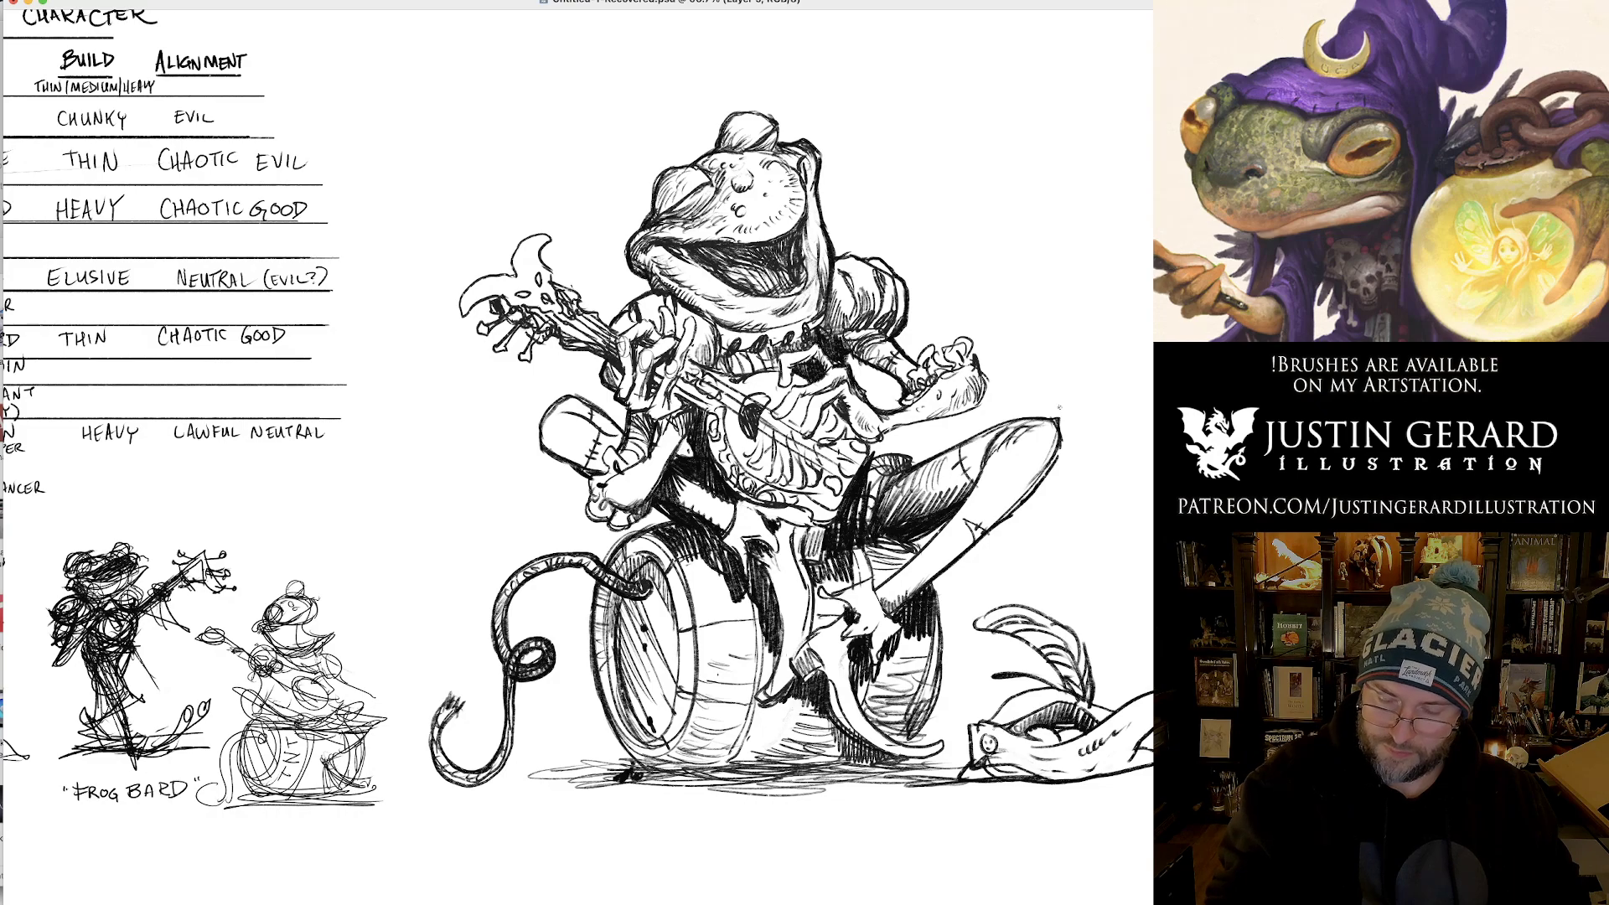
# Hatch the underside of the strumming forearm and shade the folded knee behind the other arm.
pyautogui.moveTo(923, 422); pyautogui.dragTo(943, 404)
pyautogui.moveTo(937, 414); pyautogui.dragTo(961, 402)
pyautogui.moveTo(958, 411); pyautogui.dragTo(979, 394)
pyautogui.moveTo(928, 420); pyautogui.dragTo(970, 405)
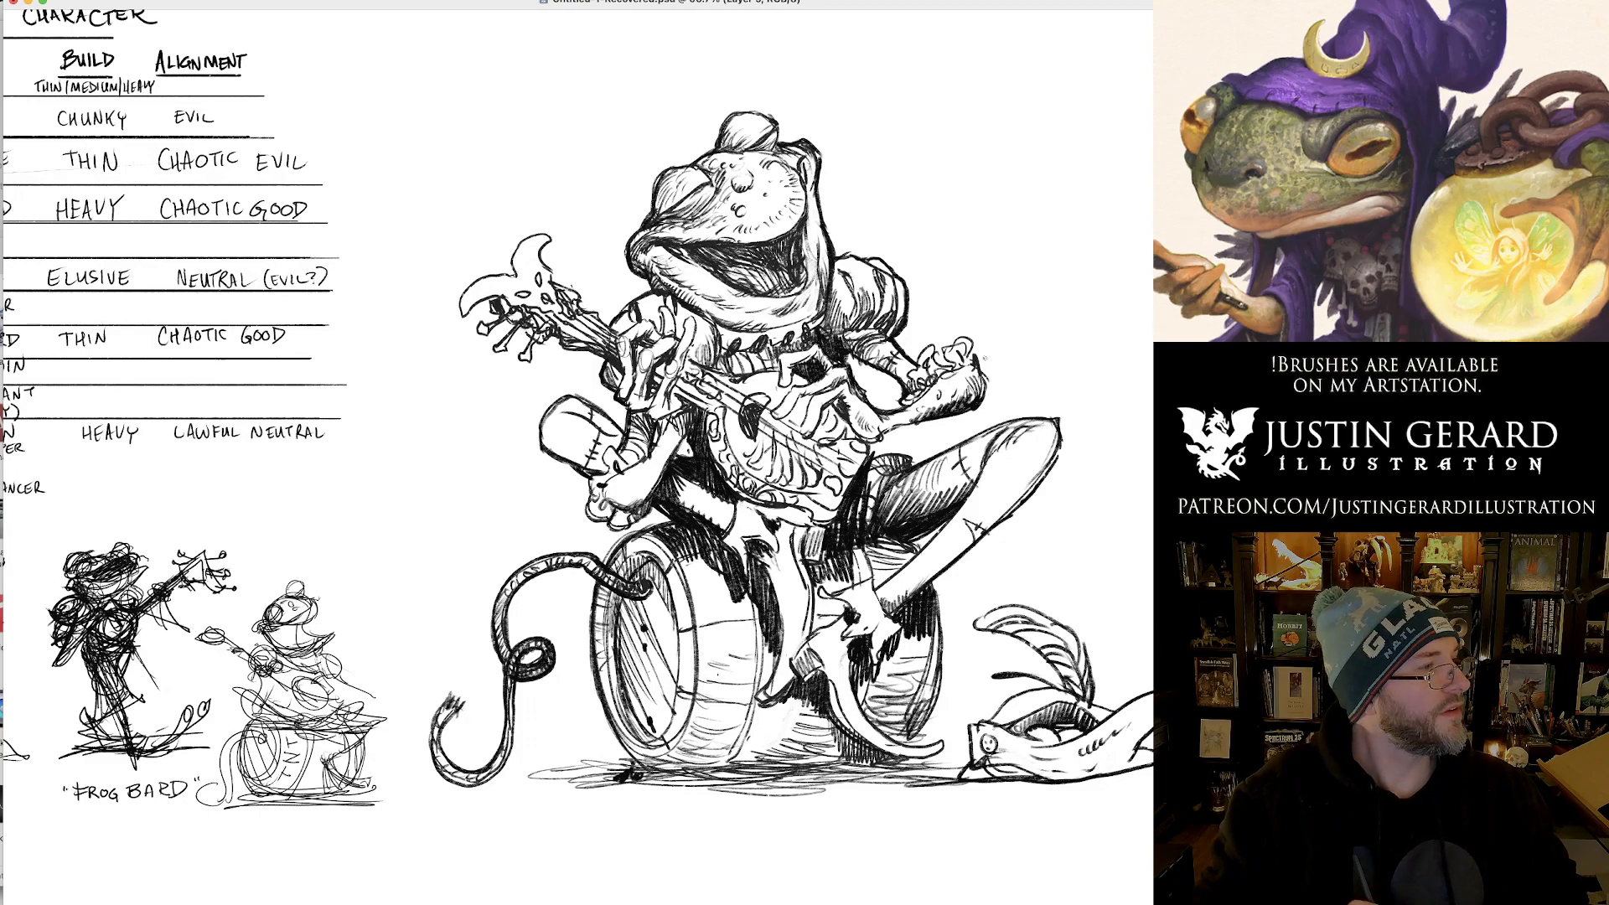
pyautogui.moveTo(547, 425); pyautogui.dragTo(545, 449)
pyautogui.moveTo(552, 424)
pyautogui.mouseDown()
pyautogui.moveTo(549, 449)
pyautogui.moveTo(604, 478)
pyautogui.mouseUp()
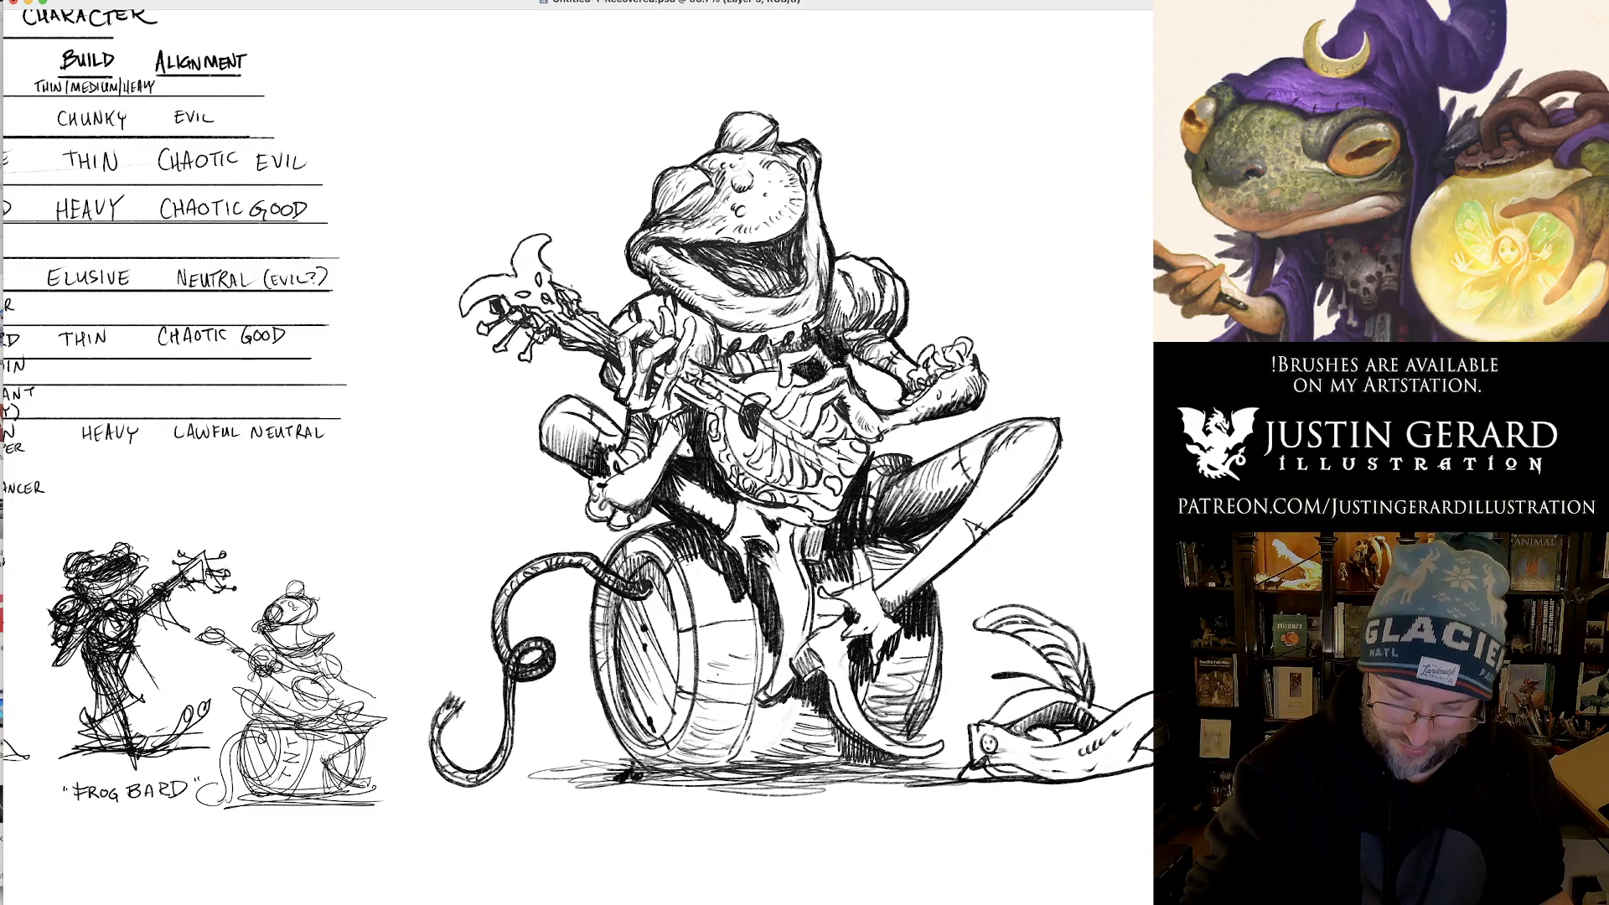
# Add wood-grain lines along the barrel staves and hatch a dark curved shadow down its side below the hanging leg.
pyautogui.moveTo(630, 755); pyautogui.dragTo(714, 768)
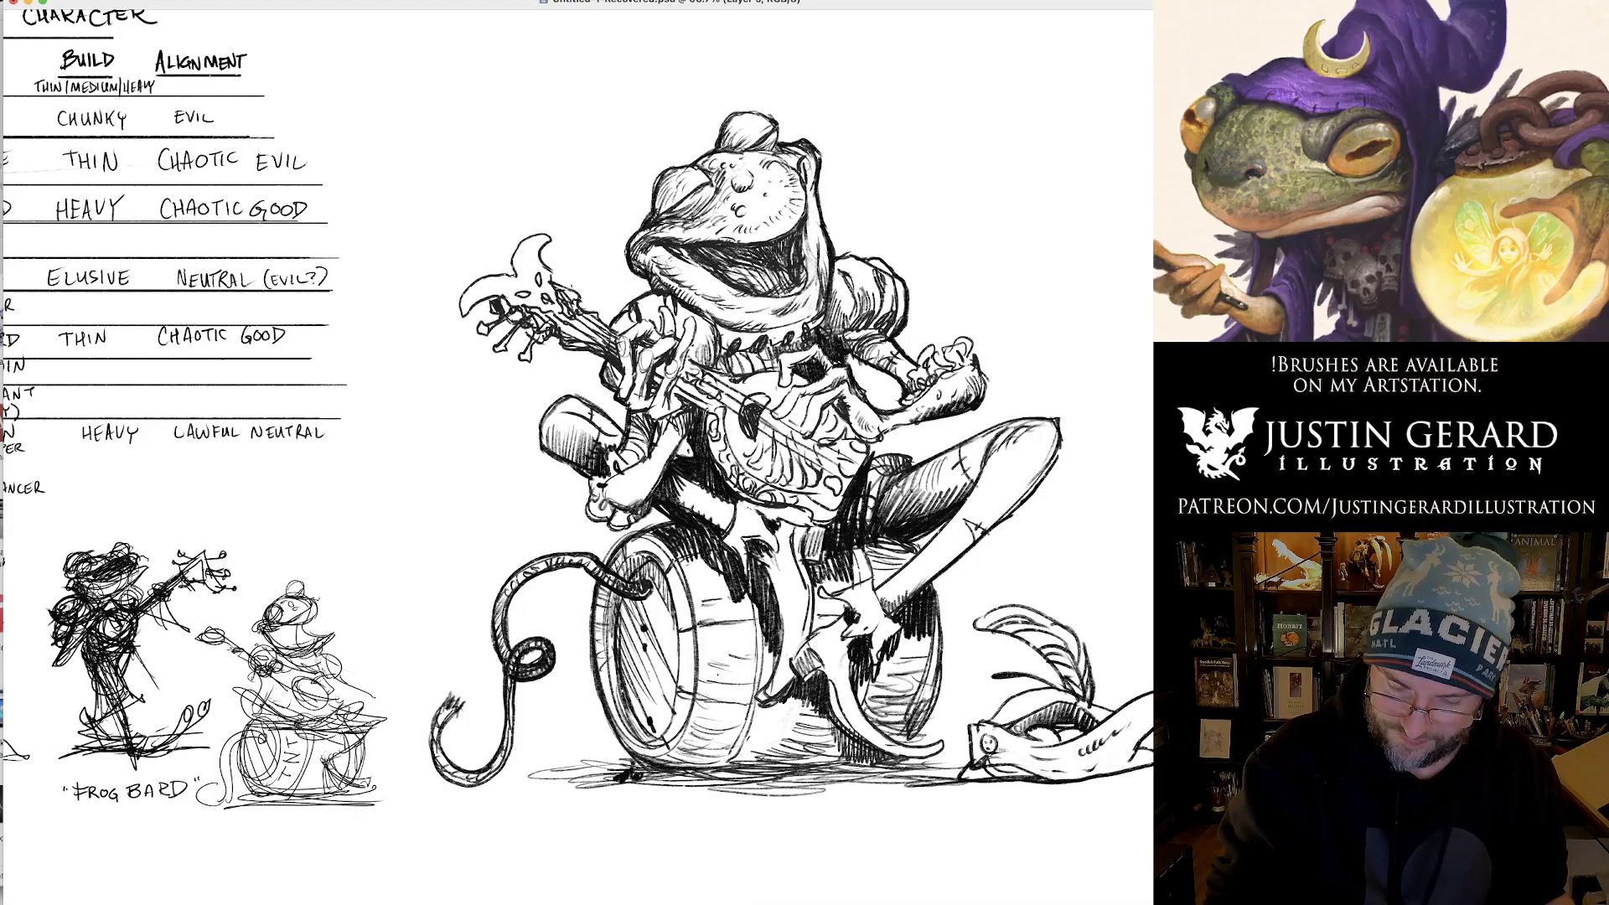
pyautogui.moveTo(701, 614); pyautogui.dragTo(754, 611)
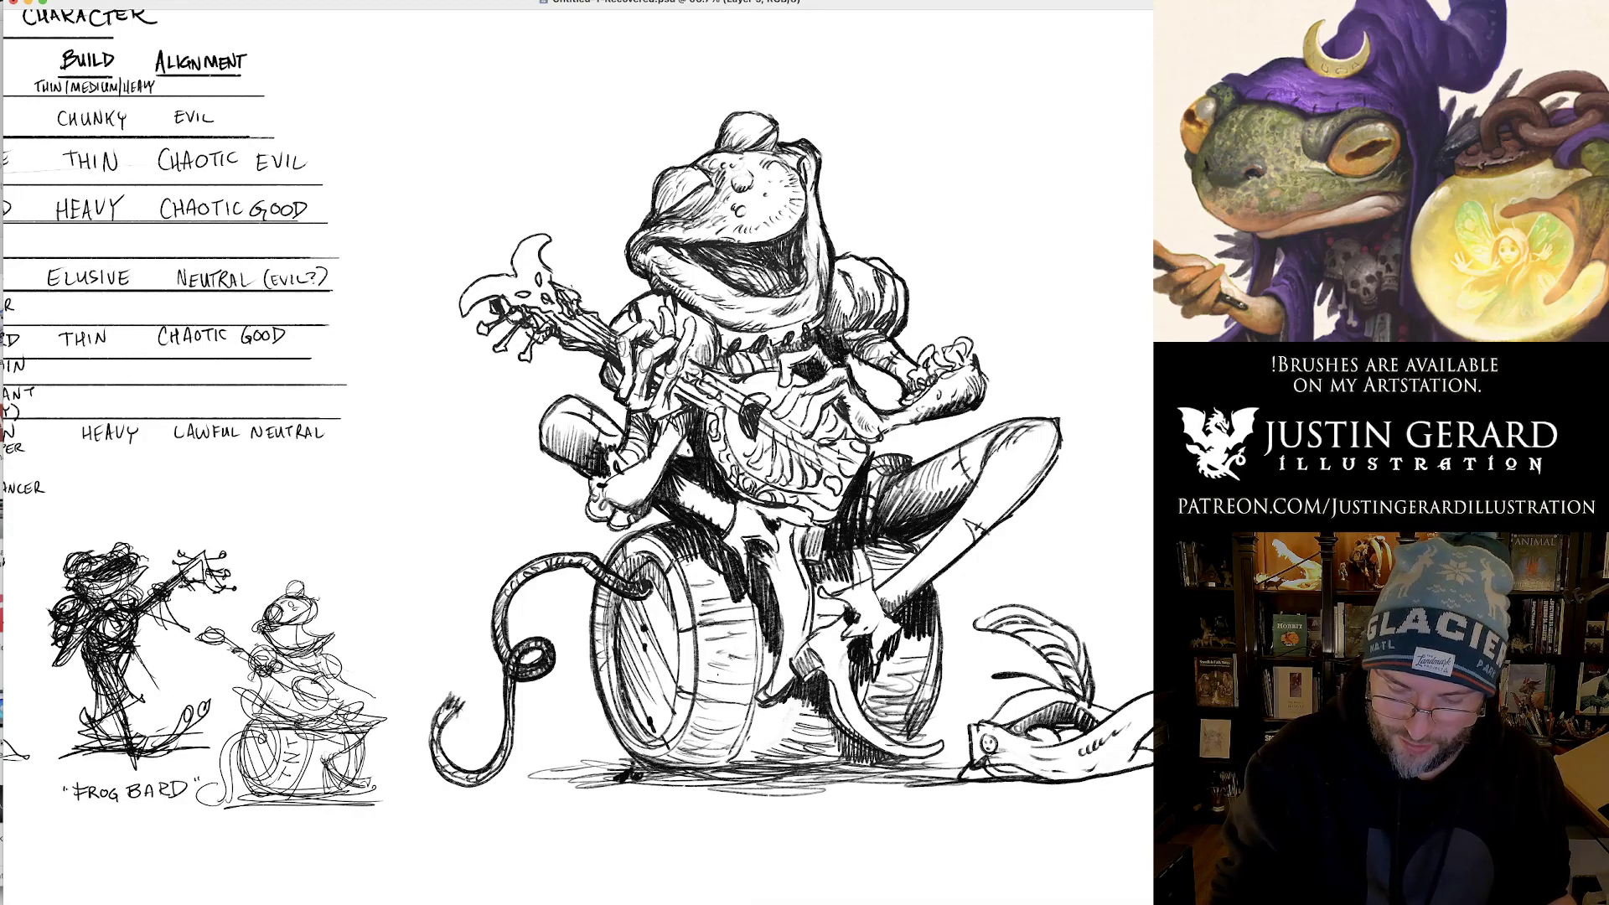
pyautogui.moveTo(694, 701); pyautogui.dragTo(744, 704)
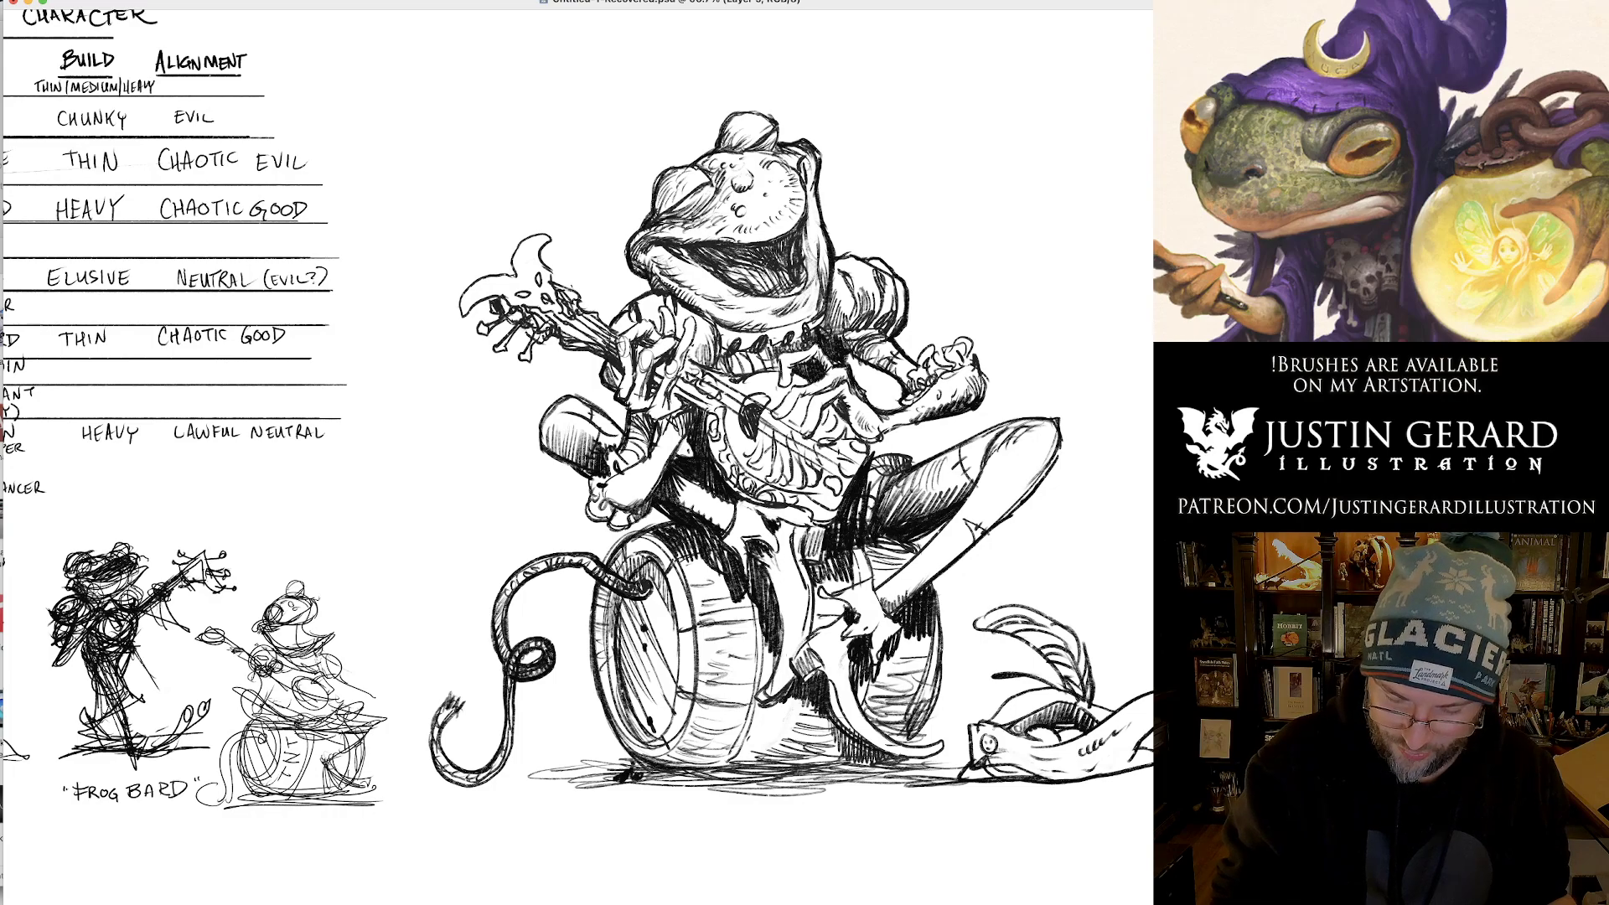
pyautogui.moveTo(696, 756)
pyautogui.mouseDown()
pyautogui.moveTo(734, 755)
pyautogui.moveTo(732, 721)
pyautogui.moveTo(757, 761)
pyautogui.mouseUp()
pyautogui.moveTo(758, 612); pyautogui.dragTo(730, 768)
pyautogui.moveTo(758, 708); pyautogui.dragTo(739, 759)
pyautogui.moveTo(775, 649); pyautogui.dragTo(762, 692)
pyautogui.moveTo(772, 652); pyautogui.dragTo(725, 765)
pyautogui.moveTo(737, 744)
pyautogui.mouseDown()
pyautogui.moveTo(709, 767)
pyautogui.moveTo(724, 767)
pyautogui.mouseUp()
pyautogui.moveTo(757, 710)
pyautogui.mouseDown()
pyautogui.moveTo(729, 769)
pyautogui.moveTo(736, 747)
pyautogui.mouseUp()
pyautogui.moveTo(762, 711); pyautogui.dragTo(744, 766)
pyautogui.moveTo(775, 702)
pyautogui.mouseDown()
pyautogui.moveTo(752, 759)
pyautogui.moveTo(762, 747)
pyautogui.mouseUp()
pyautogui.moveTo(787, 699); pyautogui.dragTo(772, 726)
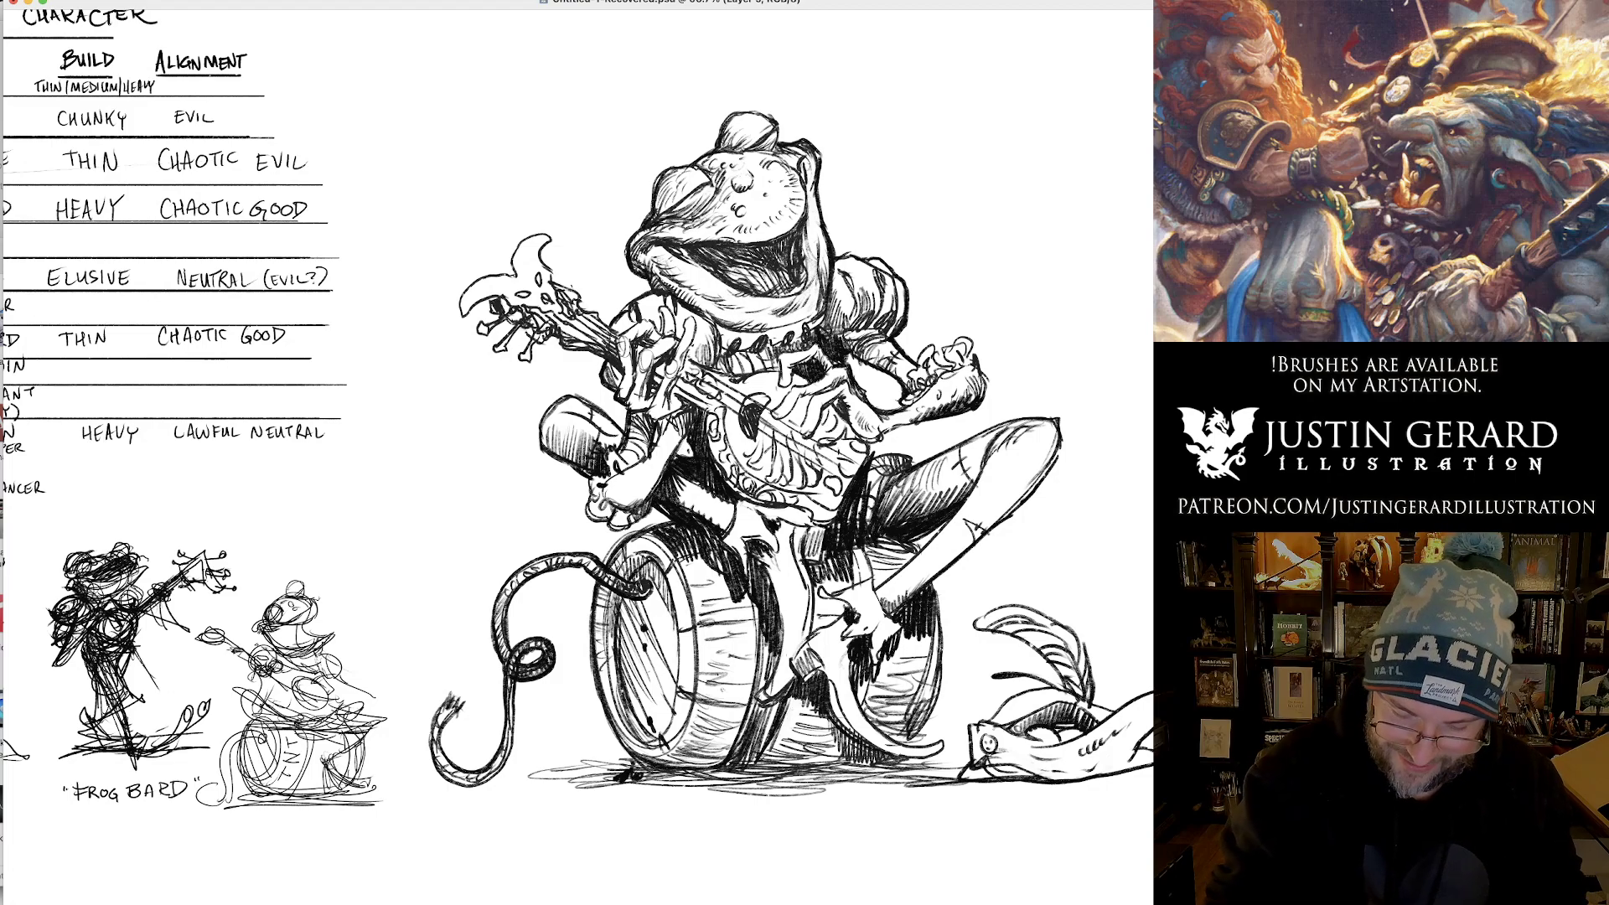
# Shade the barrel's front rim and lid with hatching and add grain lines near its top edge.
pyautogui.moveTo(694, 716); pyautogui.dragTo(724, 727)
pyautogui.moveTo(691, 714)
pyautogui.mouseDown()
pyautogui.moveTo(734, 725)
pyautogui.moveTo(663, 729)
pyautogui.mouseUp()
pyautogui.moveTo(684, 691); pyautogui.dragTo(654, 744)
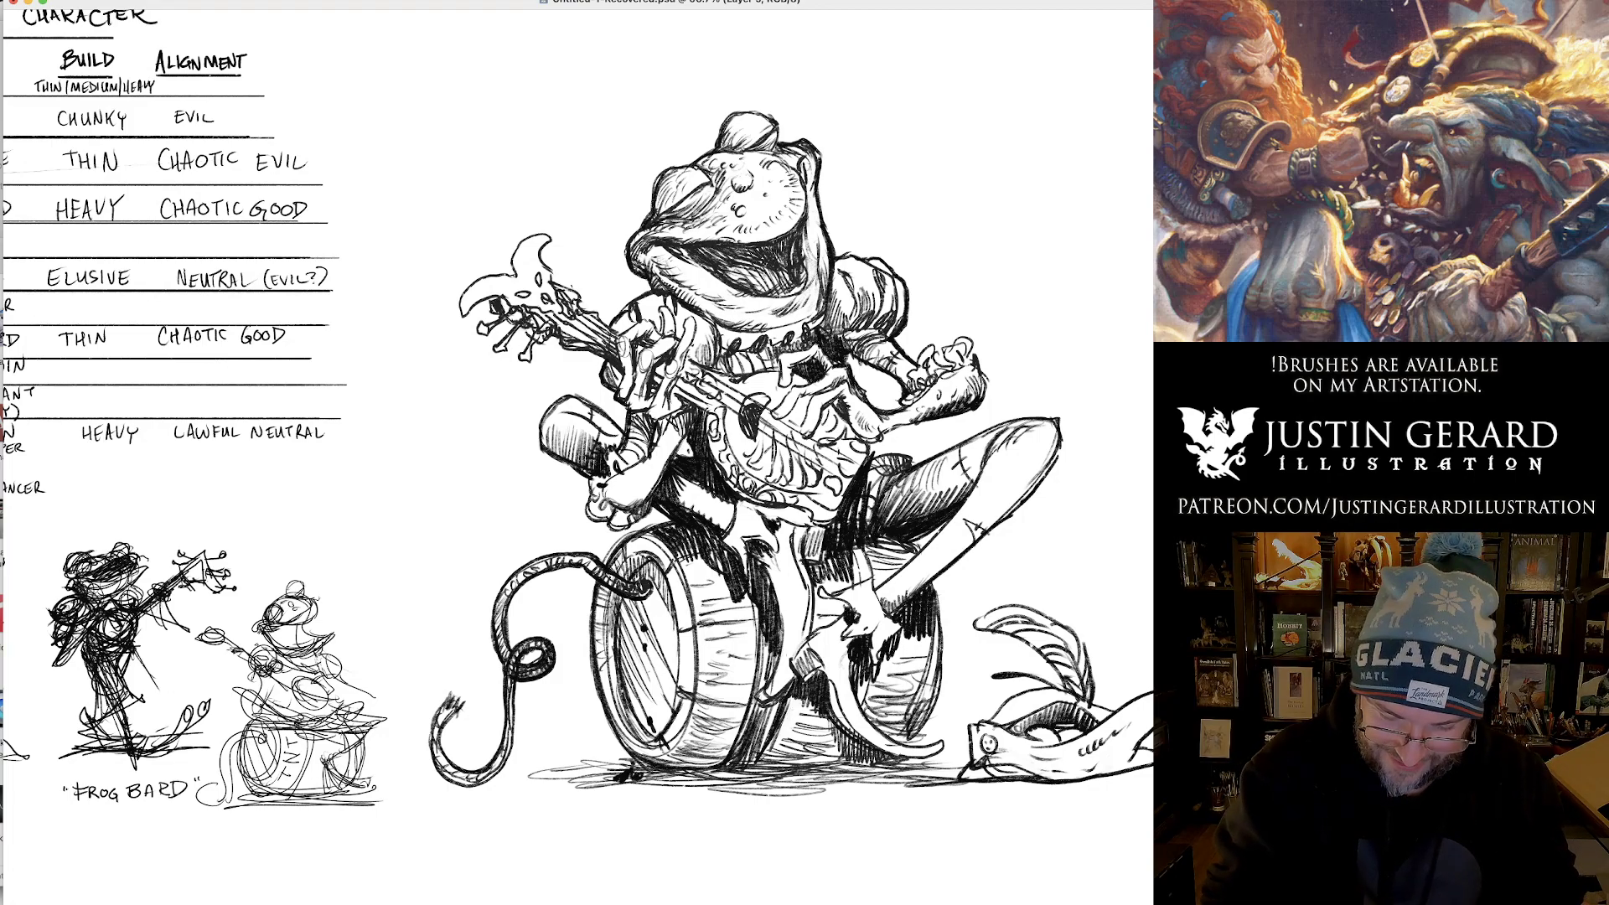
pyautogui.moveTo(686, 689)
pyautogui.mouseDown()
pyautogui.moveTo(674, 593)
pyautogui.moveTo(633, 555)
pyautogui.mouseUp()
pyautogui.moveTo(657, 534)
pyautogui.mouseDown()
pyautogui.moveTo(648, 550)
pyautogui.moveTo(712, 587)
pyautogui.mouseUp()
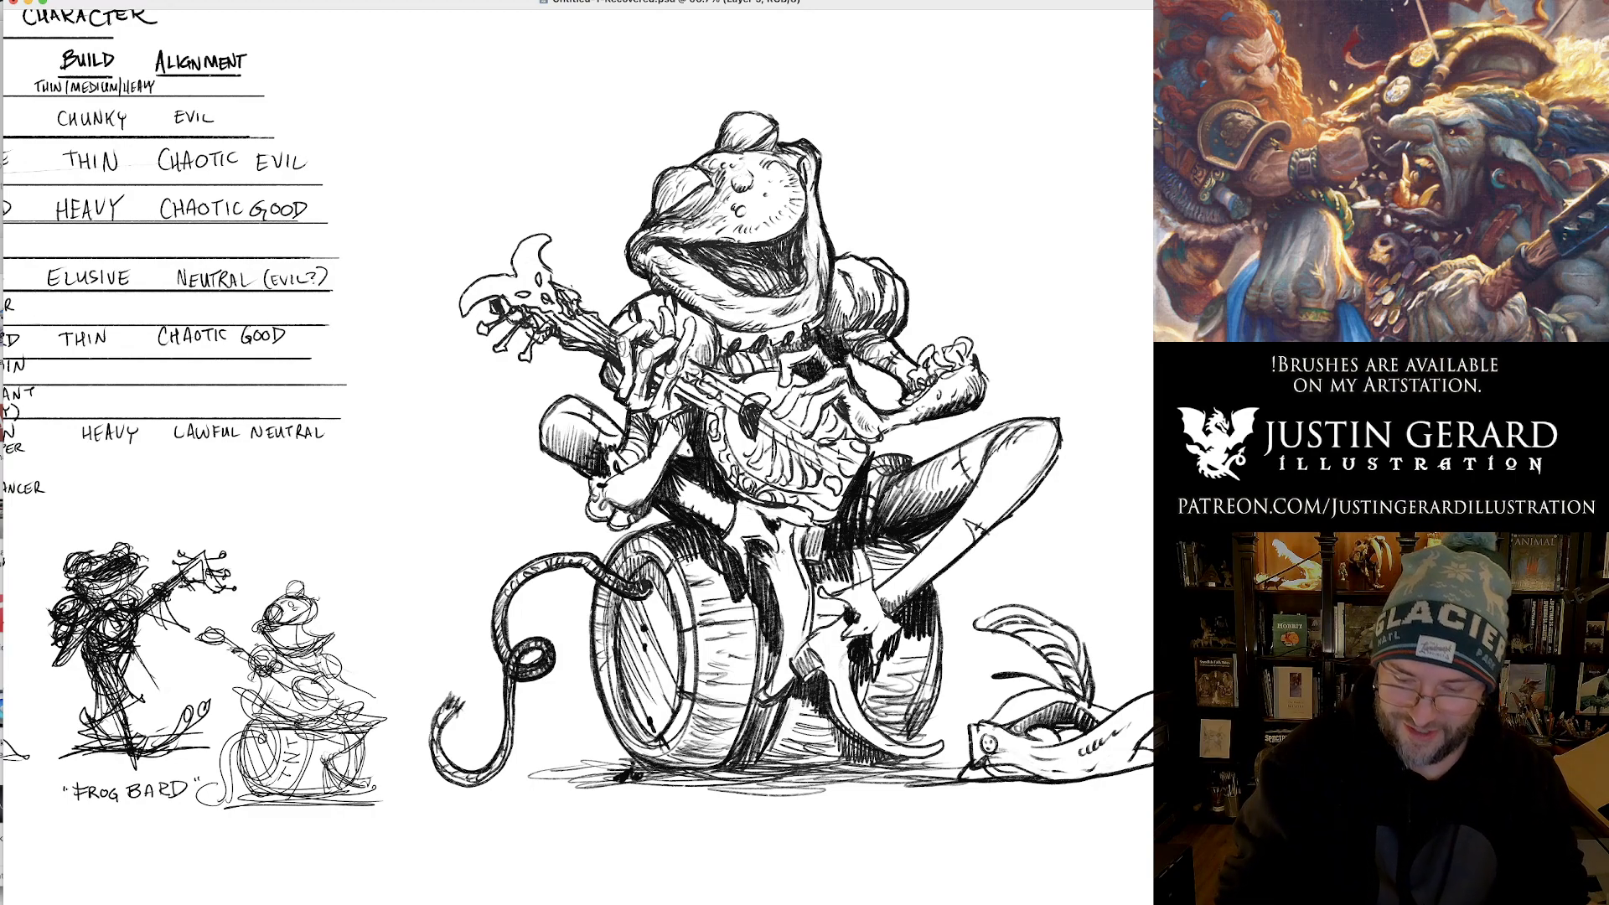
# Add fold hatching down the hanging leg and cloth in front of the barrel.
pyautogui.moveTo(792, 545); pyautogui.dragTo(781, 589)
pyautogui.moveTo(798, 578); pyautogui.dragTo(791, 610)
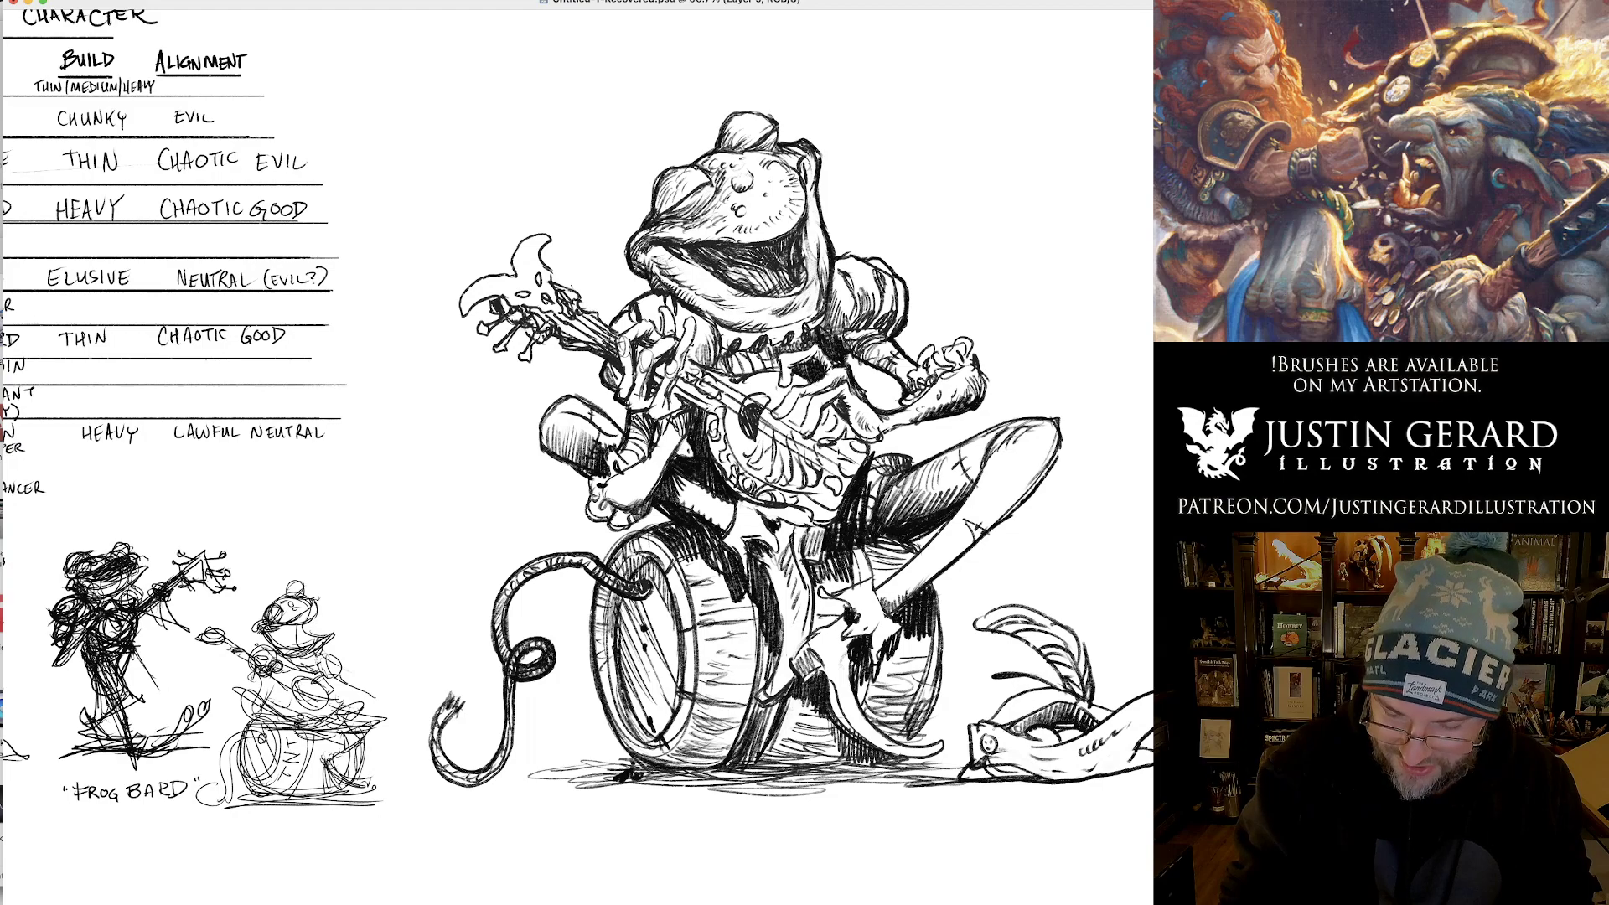
pyautogui.moveTo(781, 555); pyautogui.dragTo(776, 662)
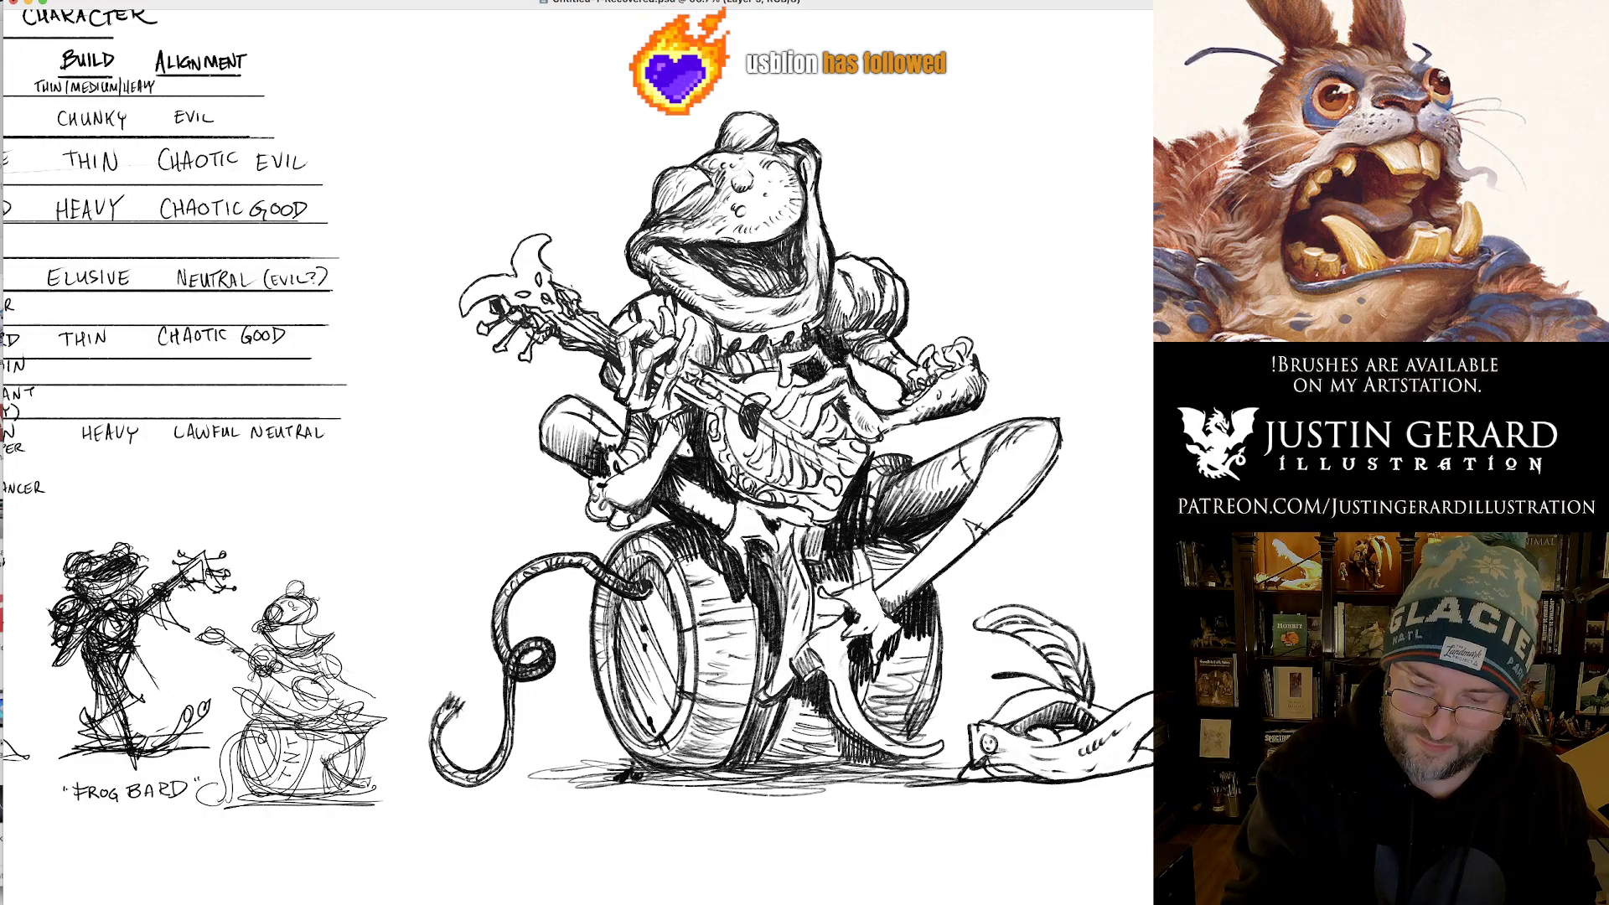
# Darken the inside of the frog's open mouth and reinforce the upper lip line.
pyautogui.moveTo(717, 251); pyautogui.dragTo(798, 245)
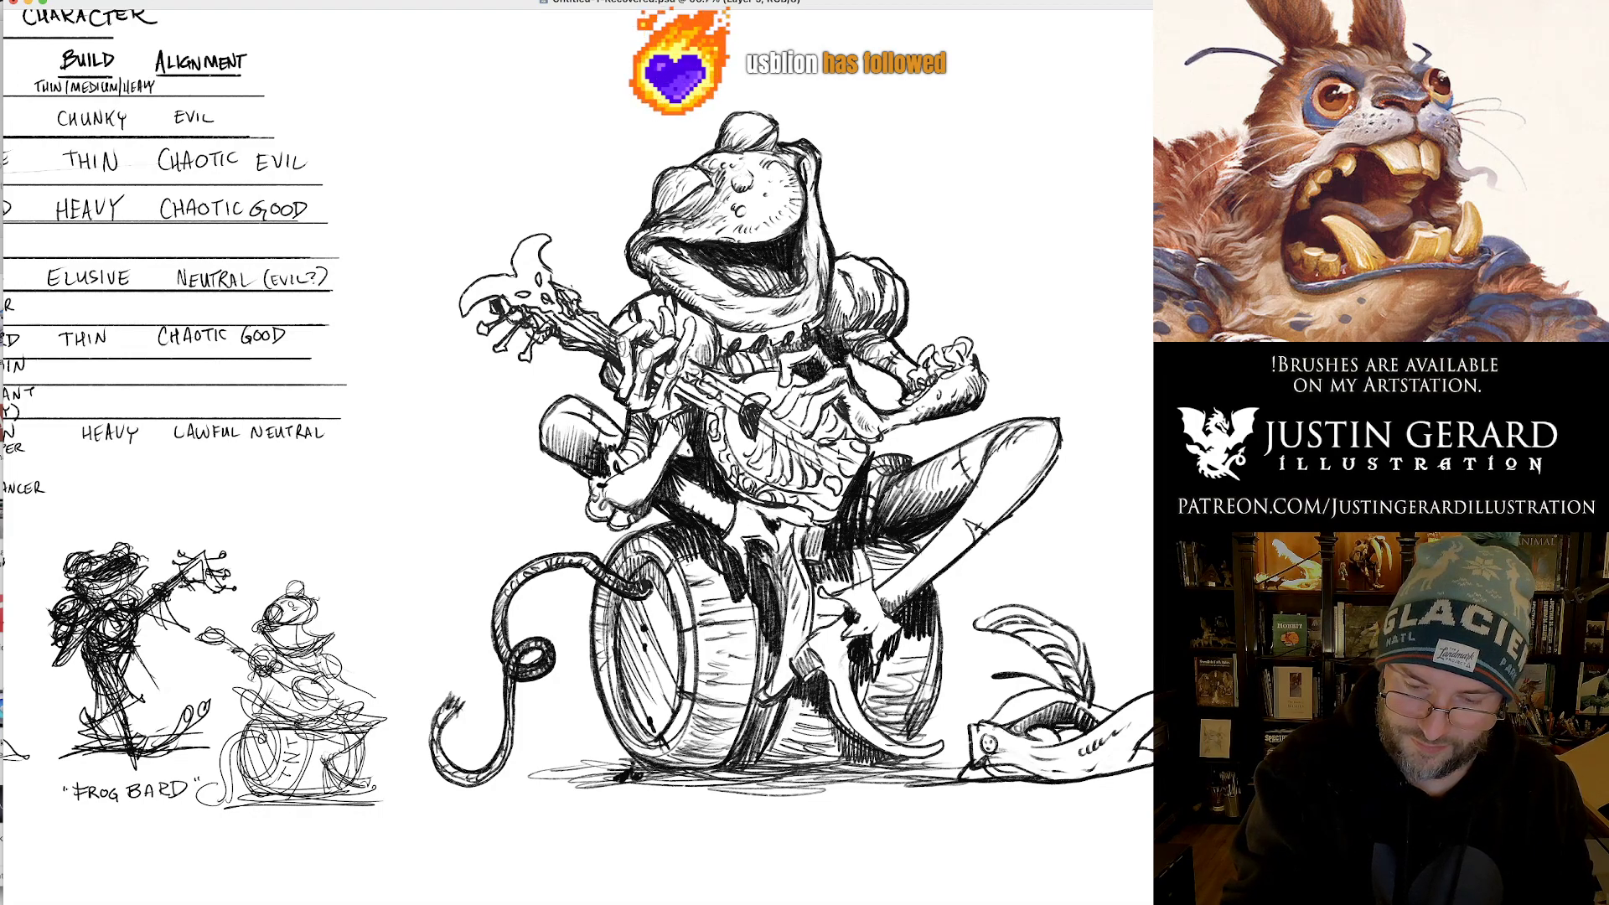
pyautogui.moveTo(637, 253); pyautogui.dragTo(704, 226)
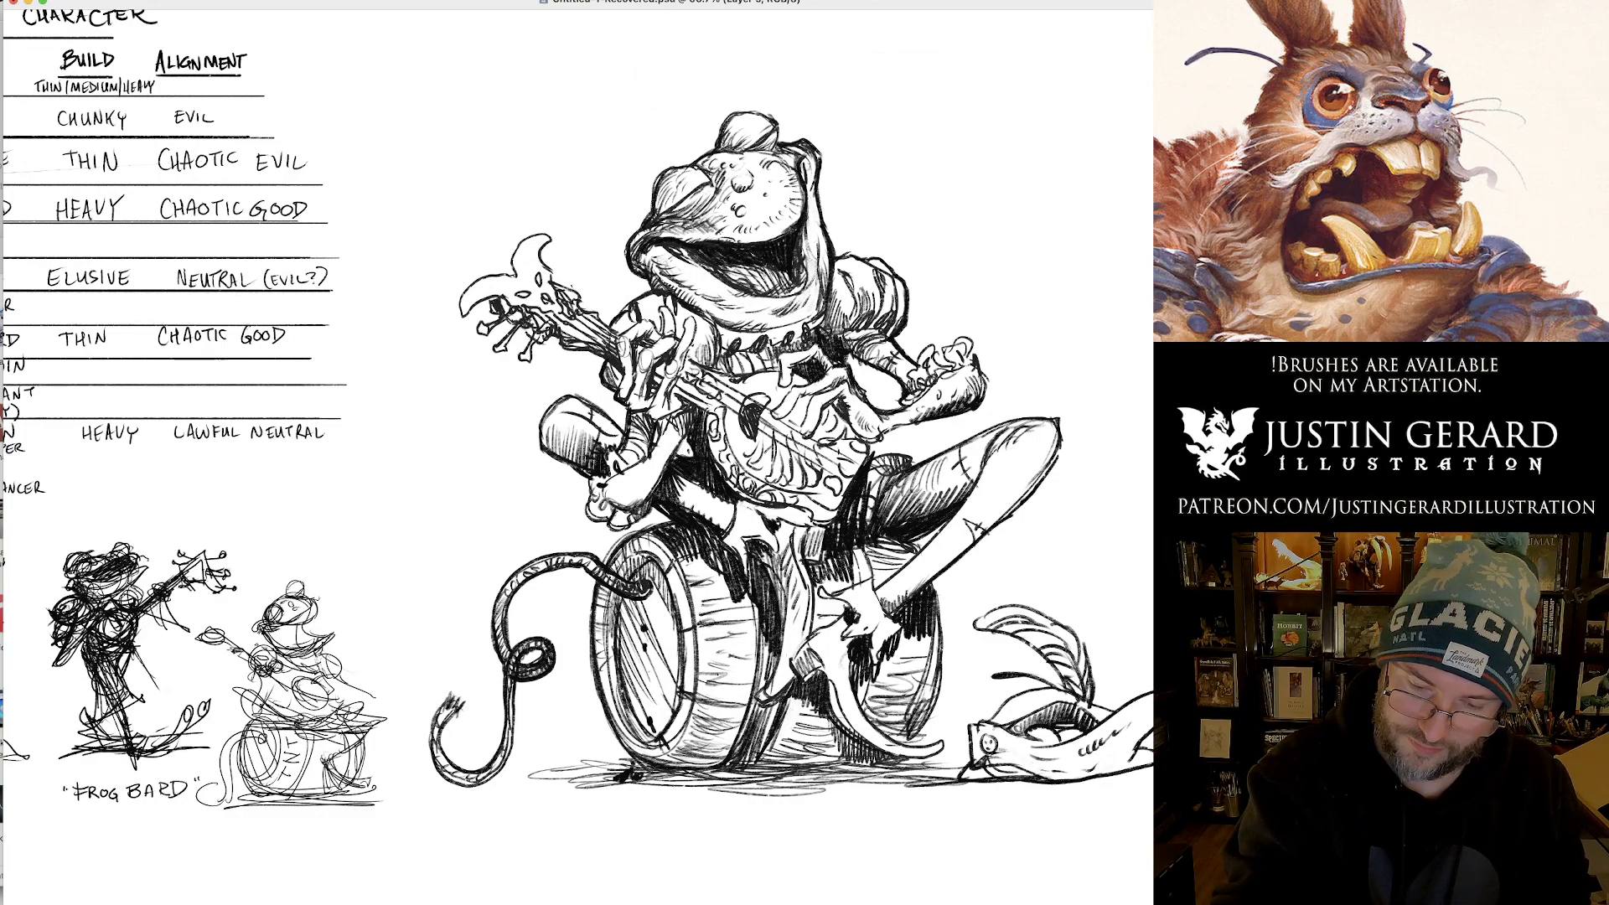
# Hatch the top of the frog's snout between the eyes and darken the brow at the back of the head.
pyautogui.scroll(2, 578, 432)
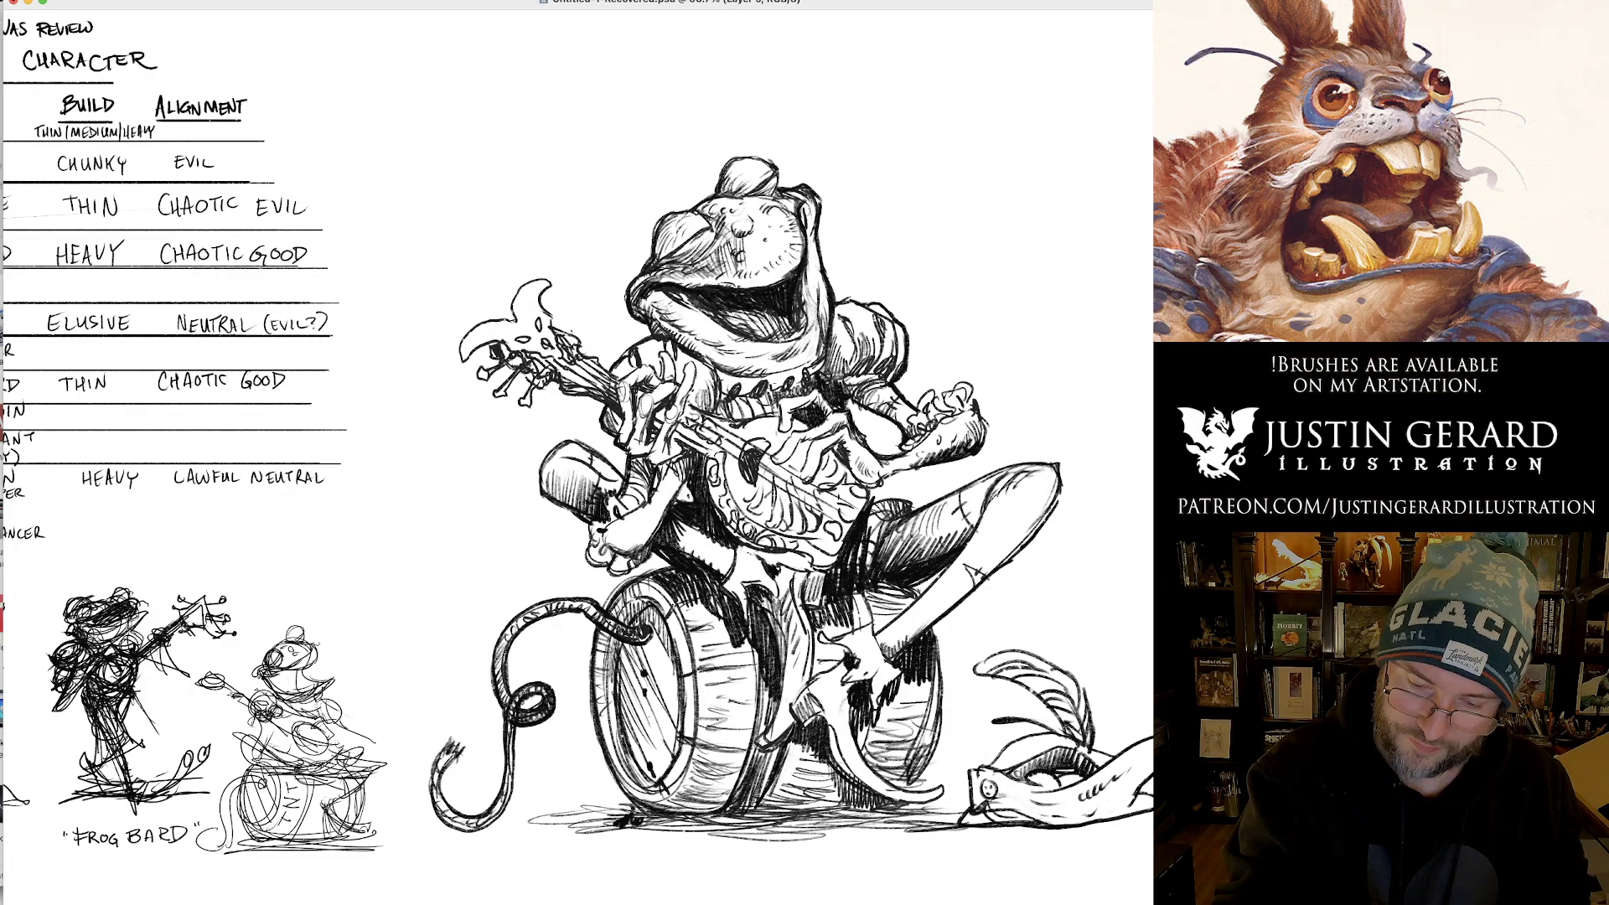
pyautogui.moveTo(729, 203); pyautogui.dragTo(744, 240)
pyautogui.moveTo(736, 197); pyautogui.dragTo(769, 243)
pyautogui.moveTo(770, 200); pyautogui.dragTo(776, 243)
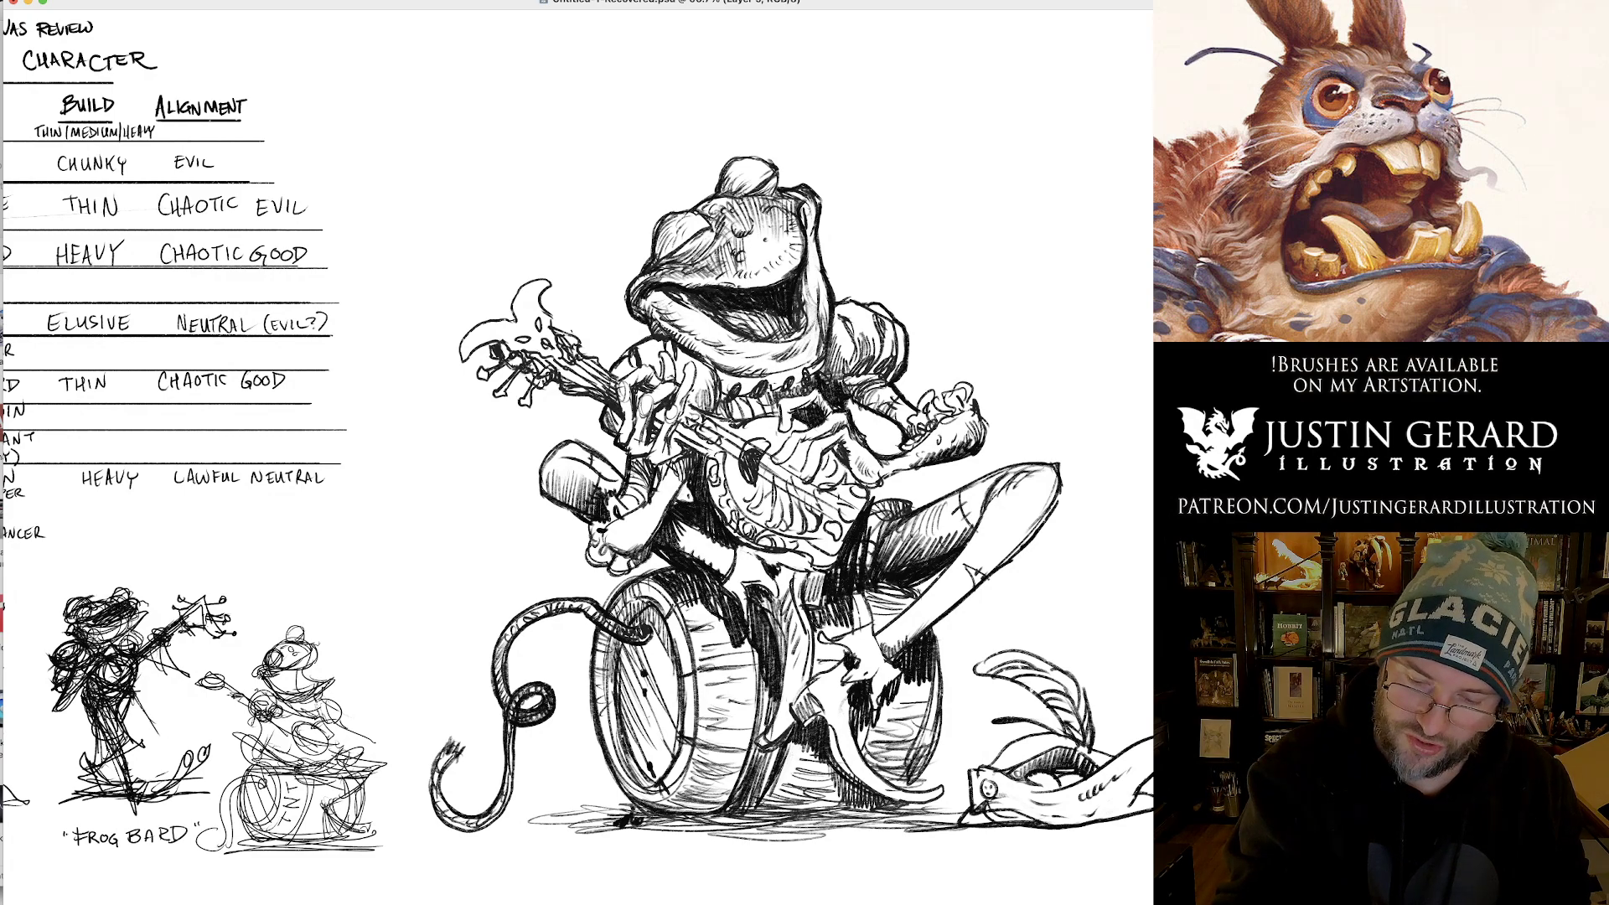
pyautogui.moveTo(798, 193)
pyautogui.mouseDown()
pyautogui.moveTo(807, 236)
pyautogui.moveTo(815, 226)
pyautogui.mouseUp()
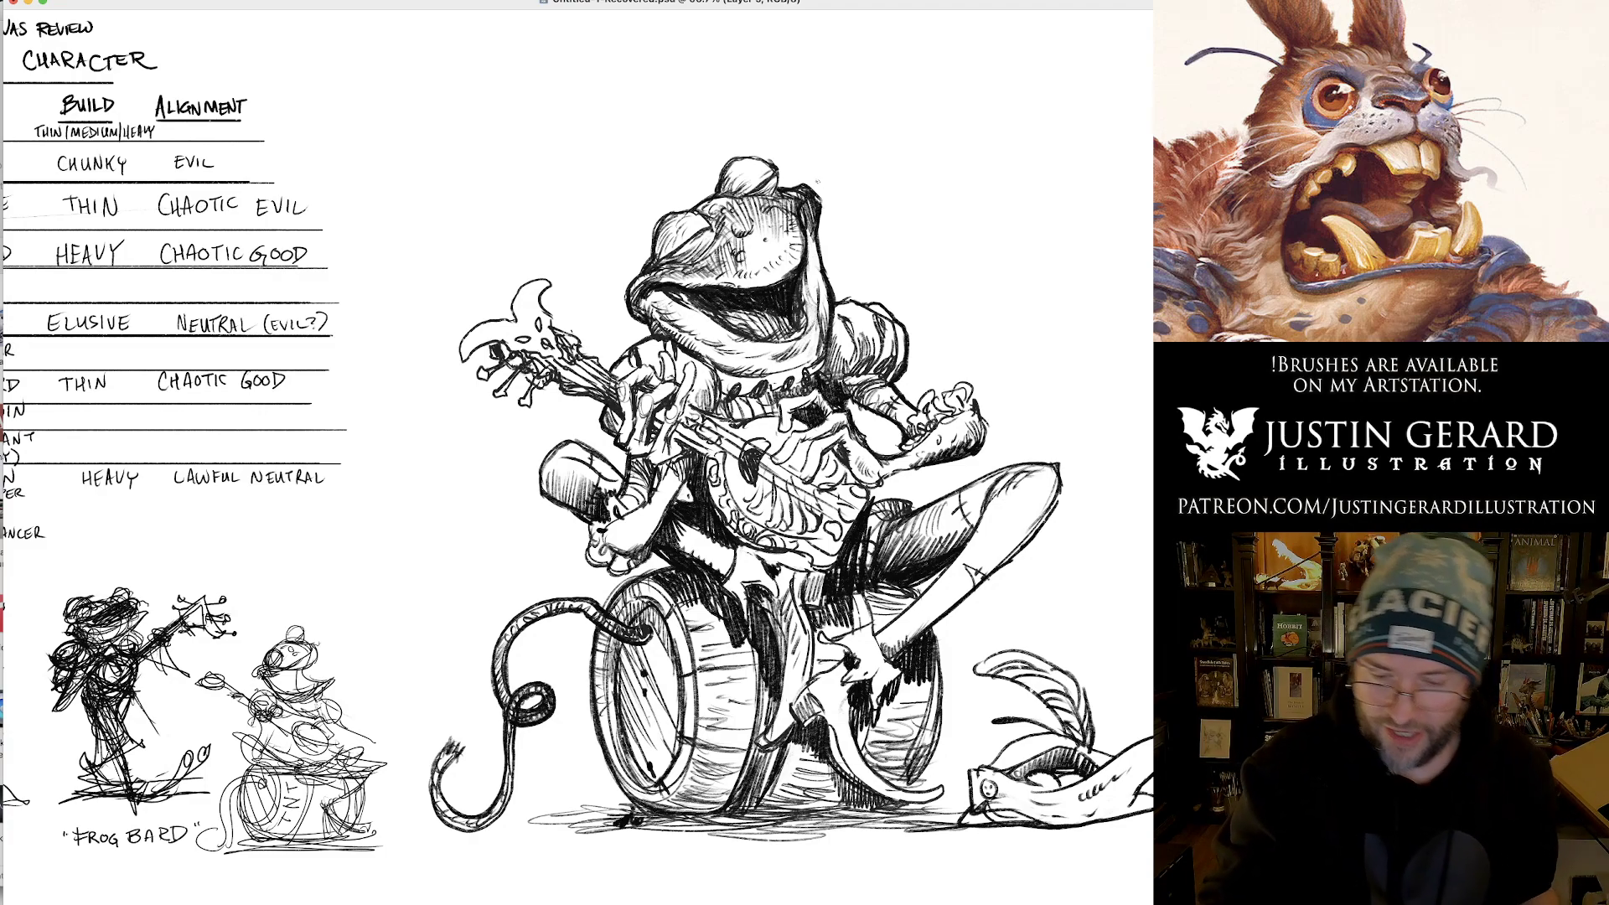
# Shade the frog's large near eyelid with downward hatching.
pyautogui.moveTo(665, 223); pyautogui.dragTo(656, 250)
pyautogui.moveTo(667, 231); pyautogui.dragTo(658, 255)
pyautogui.moveTo(682, 213); pyautogui.dragTo(668, 256)
pyautogui.moveTo(688, 216)
pyautogui.mouseDown()
pyautogui.moveTo(672, 258)
pyautogui.moveTo(685, 242)
pyautogui.mouseUp()
pyautogui.moveTo(699, 214); pyautogui.dragTo(696, 256)
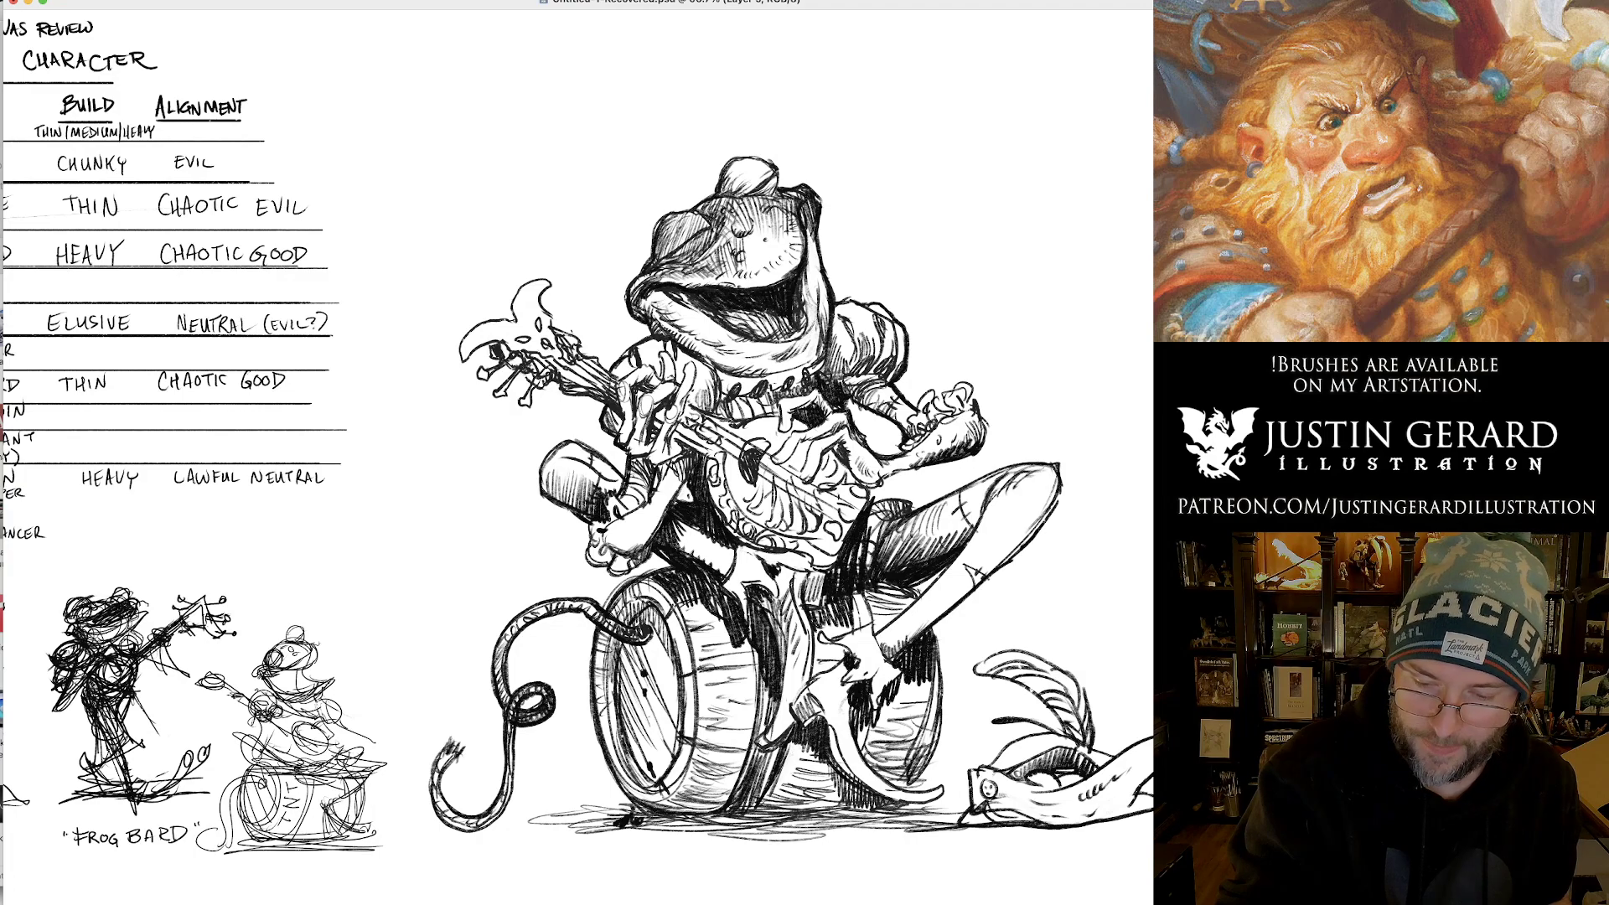
# Deepen the hatching across the forehead and upper snout with closely spaced vertical strokes.
pyautogui.moveTo(737, 211); pyautogui.dragTo(727, 254)
pyautogui.moveTo(739, 201)
pyautogui.mouseDown()
pyautogui.moveTo(728, 251)
pyautogui.moveTo(732, 231)
pyautogui.mouseUp()
pyautogui.moveTo(749, 198); pyautogui.dragTo(744, 254)
pyautogui.moveTo(757, 196); pyautogui.dragTo(745, 246)
pyautogui.moveTo(782, 194); pyautogui.dragTo(772, 239)
pyautogui.moveTo(787, 194); pyautogui.dragTo(782, 249)
pyautogui.moveTo(795, 188); pyautogui.dragTo(790, 241)
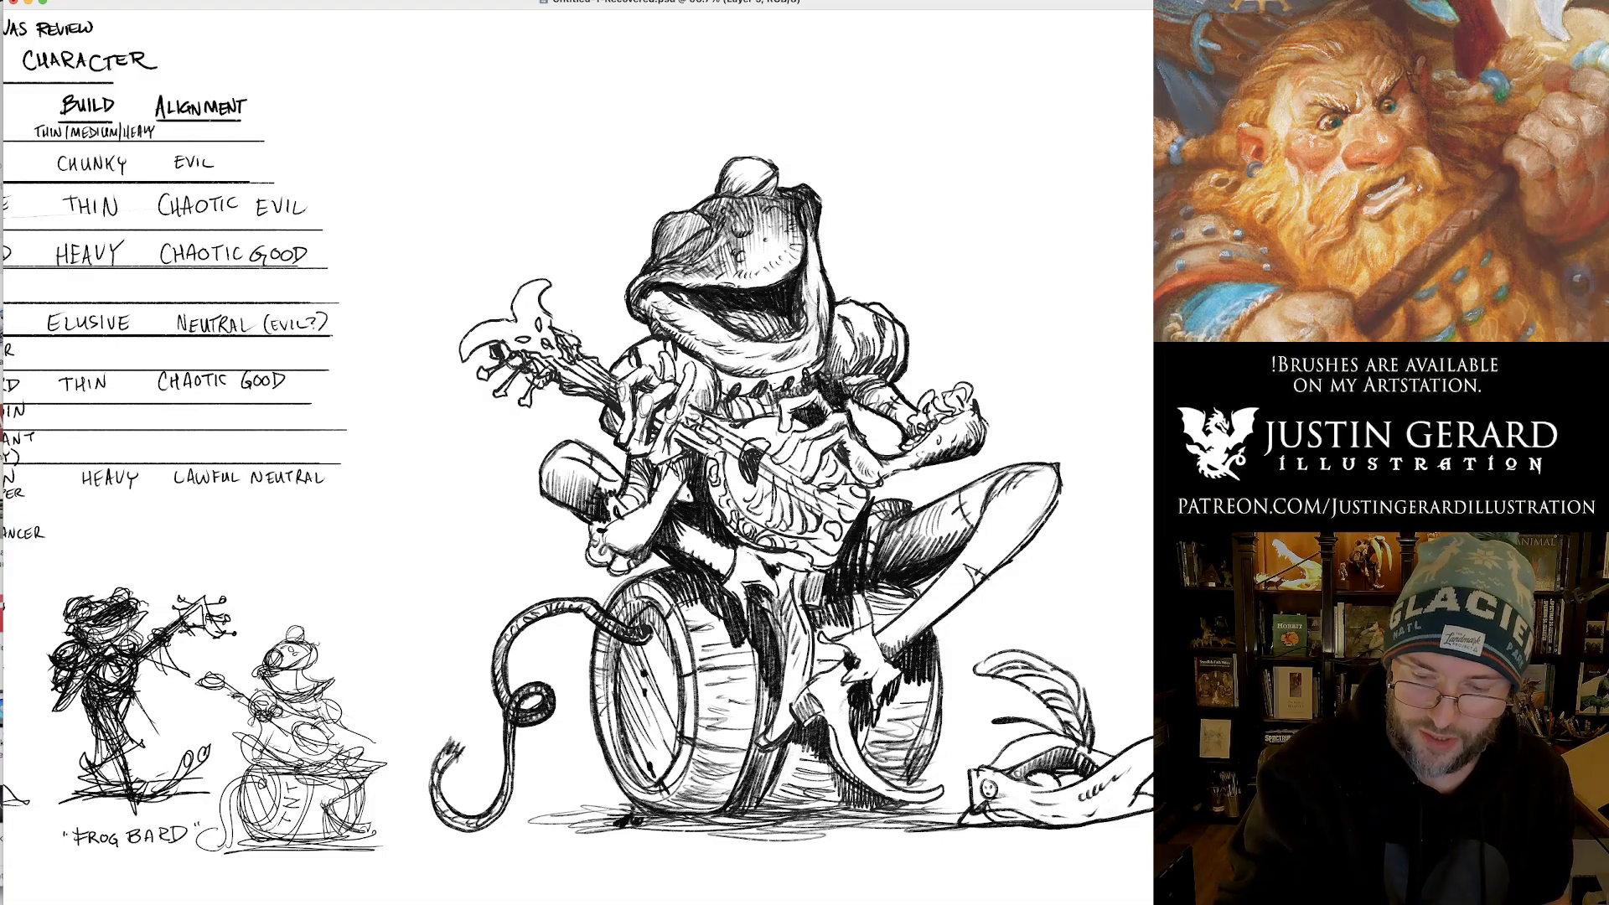
# Fill the bulging far eye on top of the frog's head with dense hatching.
pyautogui.moveTo(749, 158); pyautogui.dragTo(740, 202)
pyautogui.moveTo(754, 159); pyautogui.dragTo(747, 194)
pyautogui.moveTo(767, 156); pyautogui.dragTo(747, 191)
pyautogui.moveTo(754, 159); pyautogui.dragTo(735, 194)
pyautogui.moveTo(741, 163)
pyautogui.mouseDown()
pyautogui.moveTo(729, 194)
pyautogui.moveTo(759, 198)
pyautogui.mouseUp()
pyautogui.moveTo(776, 174); pyautogui.dragTo(764, 197)
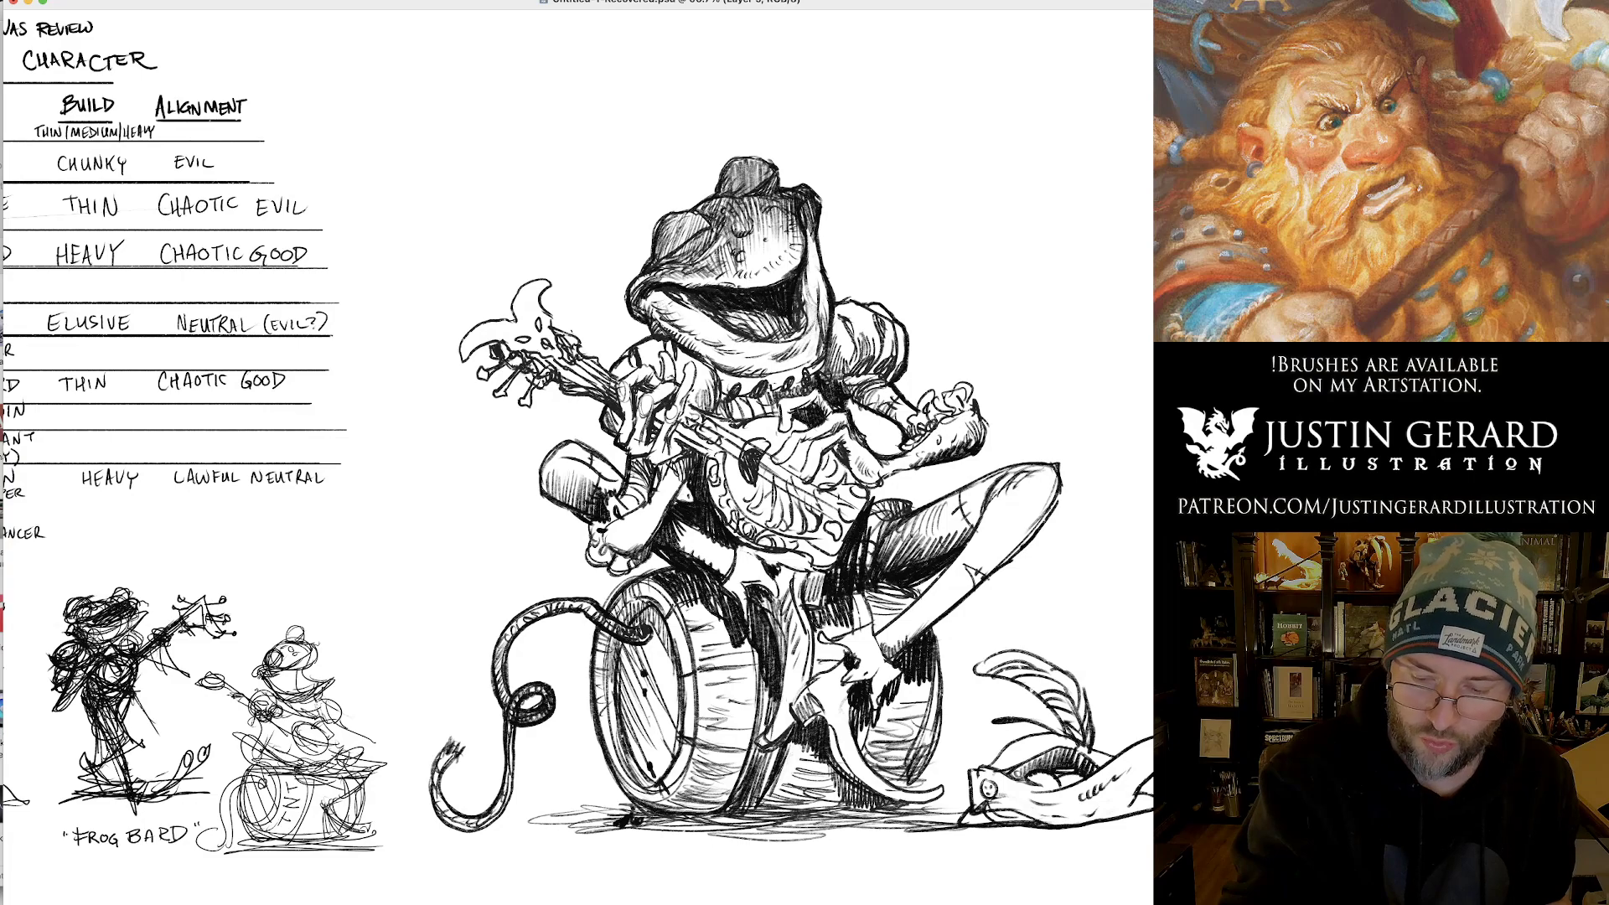
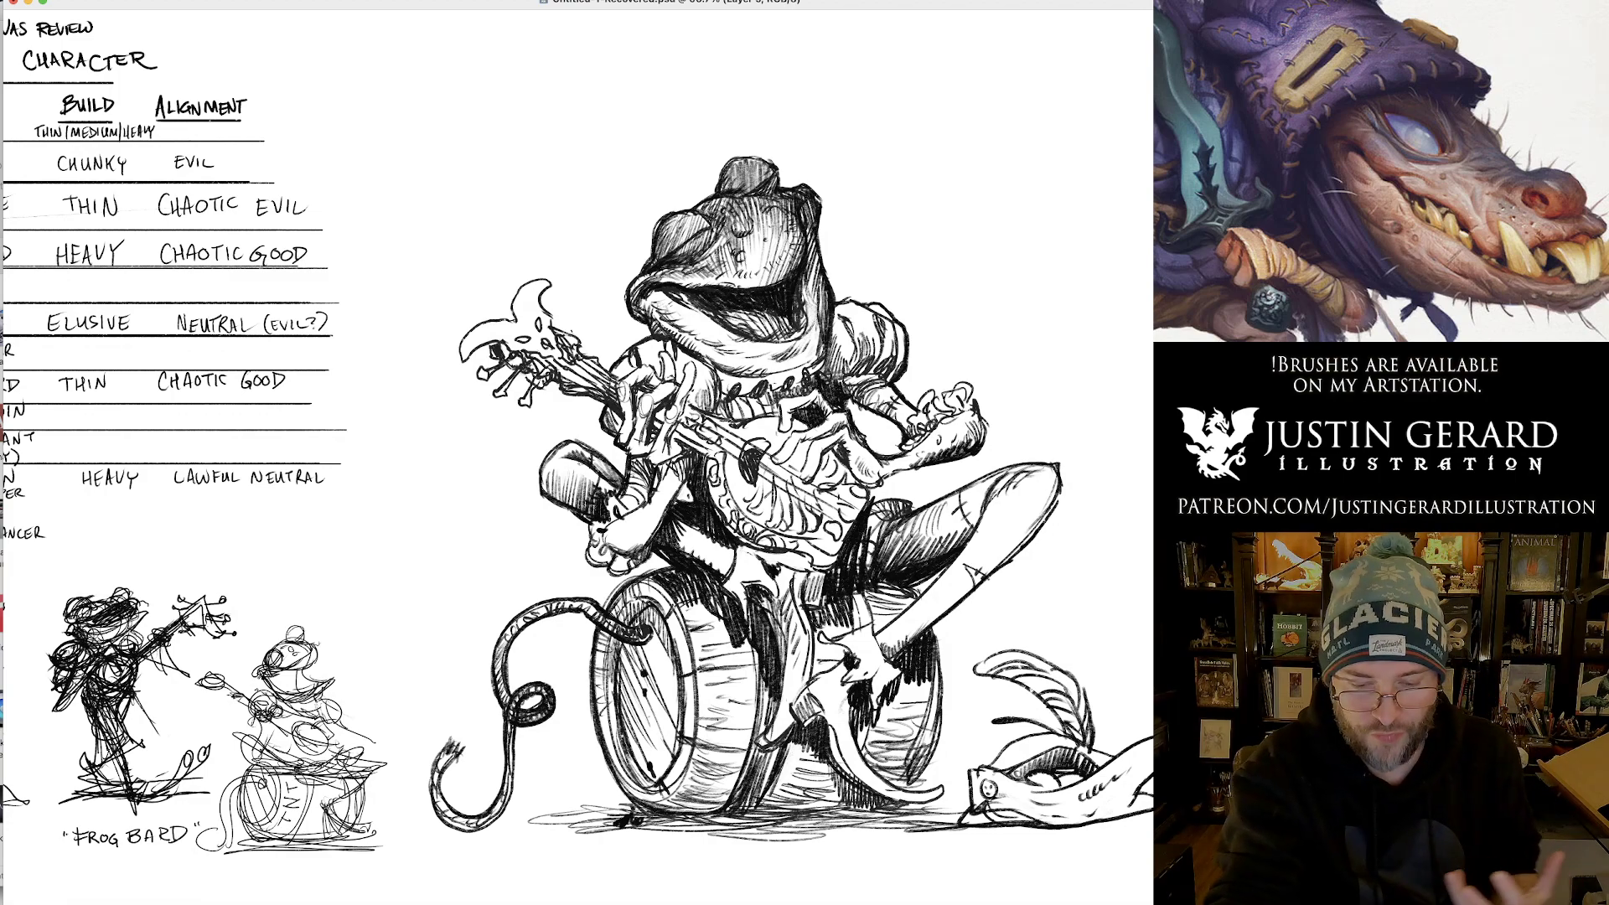
# Hatch the folded leg's knee and thigh and darken the arm beneath the hand on the lute neck.
pyautogui.moveTo(553, 479)
pyautogui.mouseDown()
pyautogui.moveTo(549, 495)
pyautogui.moveTo(575, 494)
pyautogui.mouseUp()
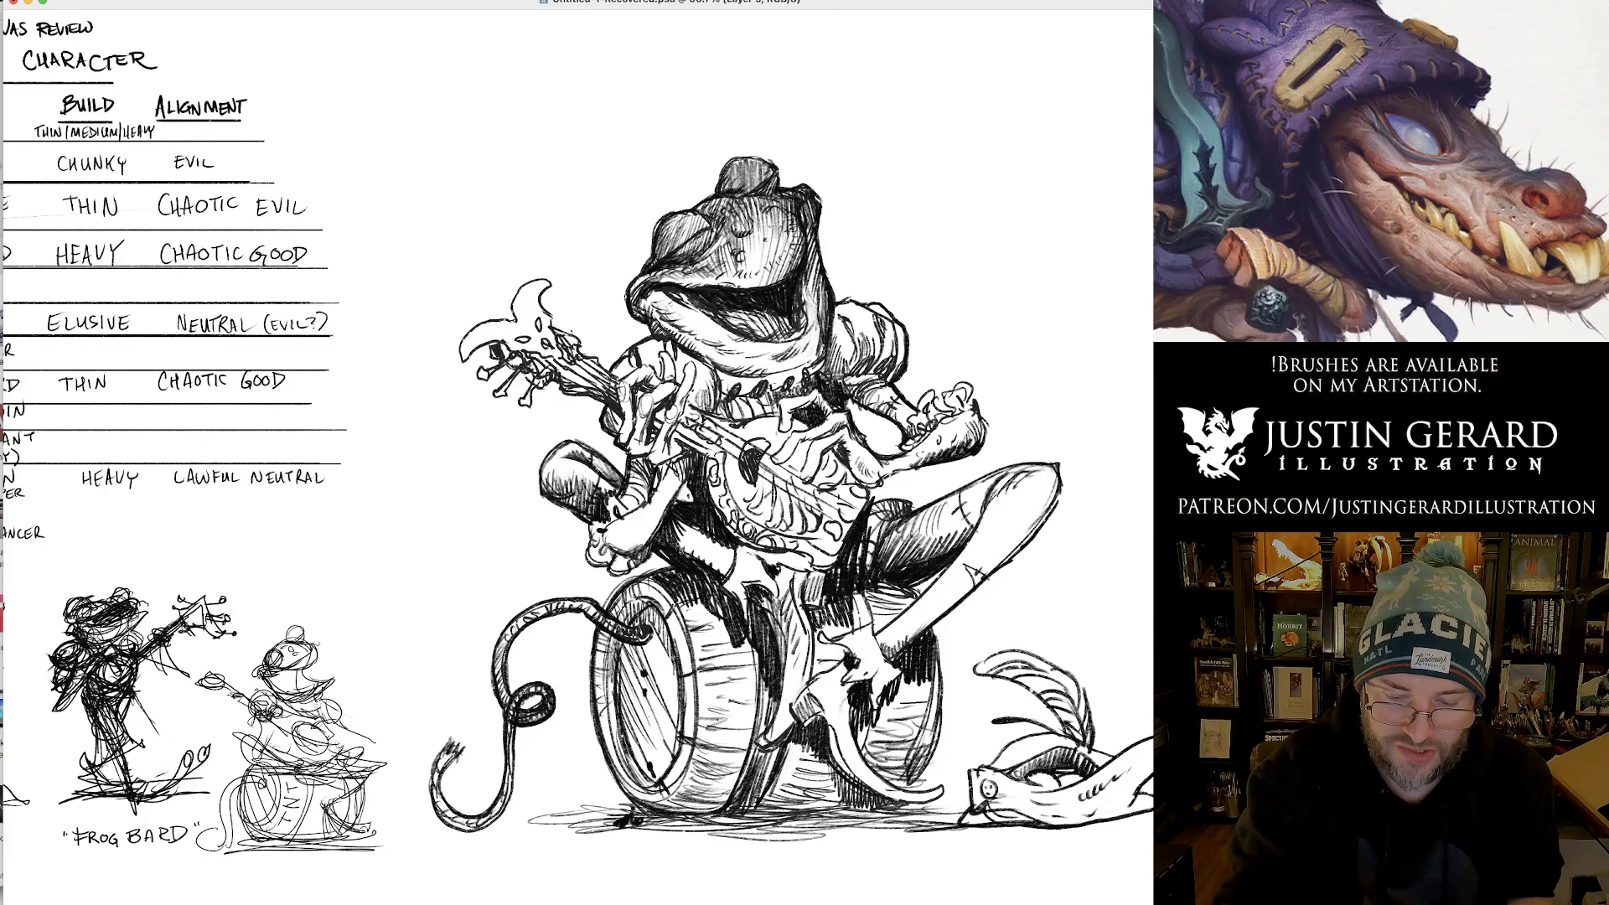
pyautogui.moveTo(681, 549)
pyautogui.mouseDown()
pyautogui.moveTo(710, 564)
pyautogui.moveTo(731, 552)
pyautogui.moveTo(706, 547)
pyautogui.mouseUp()
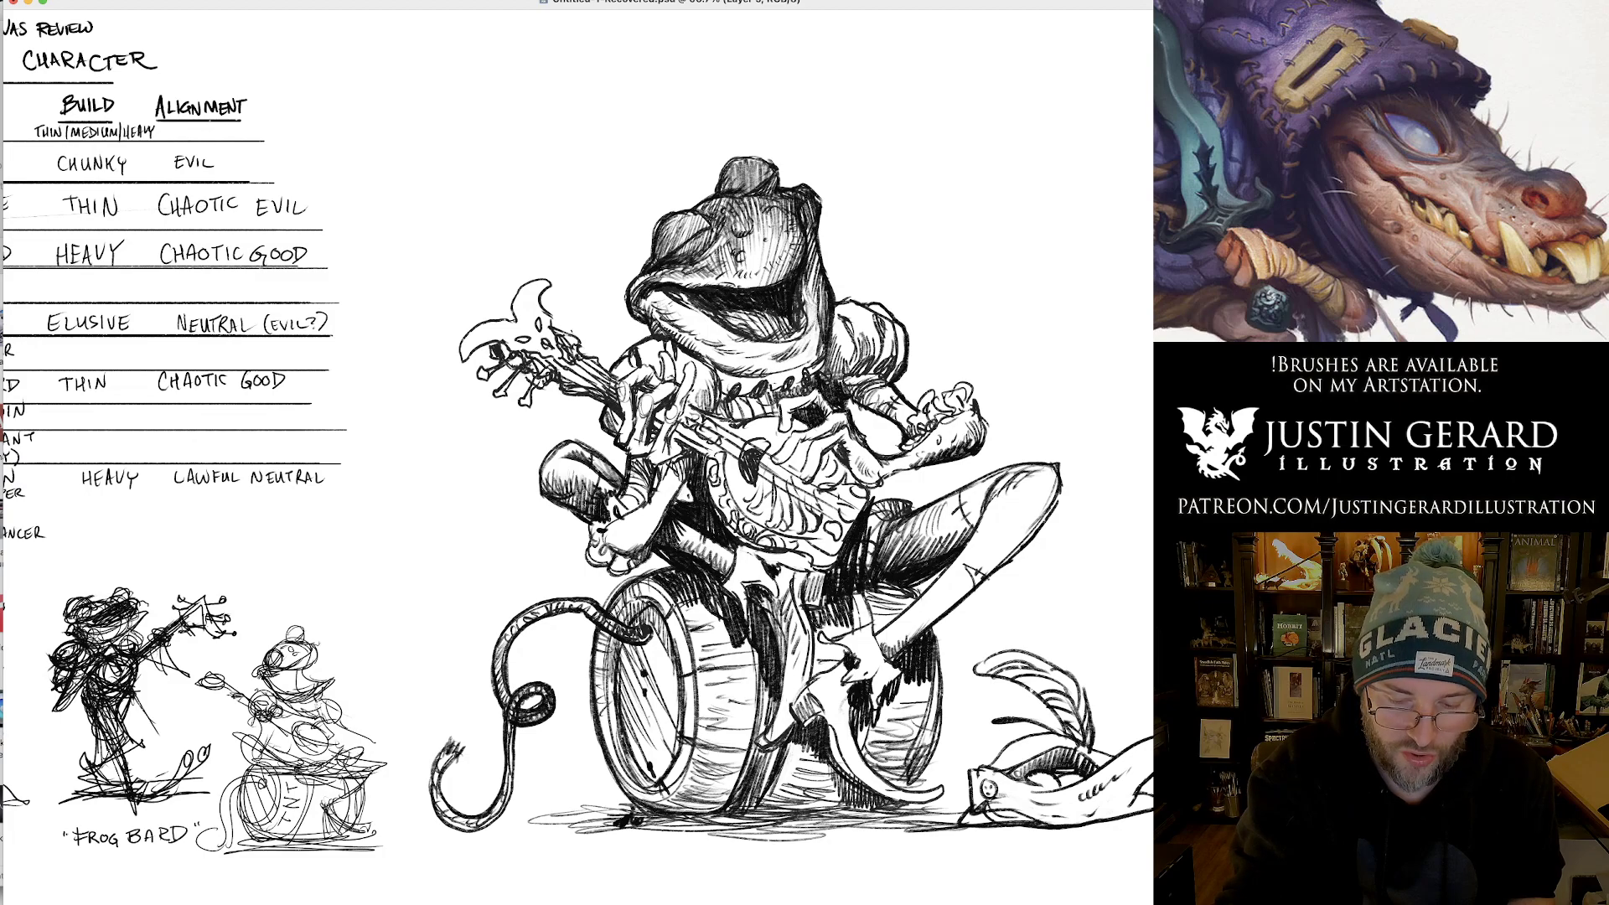
pyautogui.moveTo(688, 571); pyautogui.dragTo(738, 551)
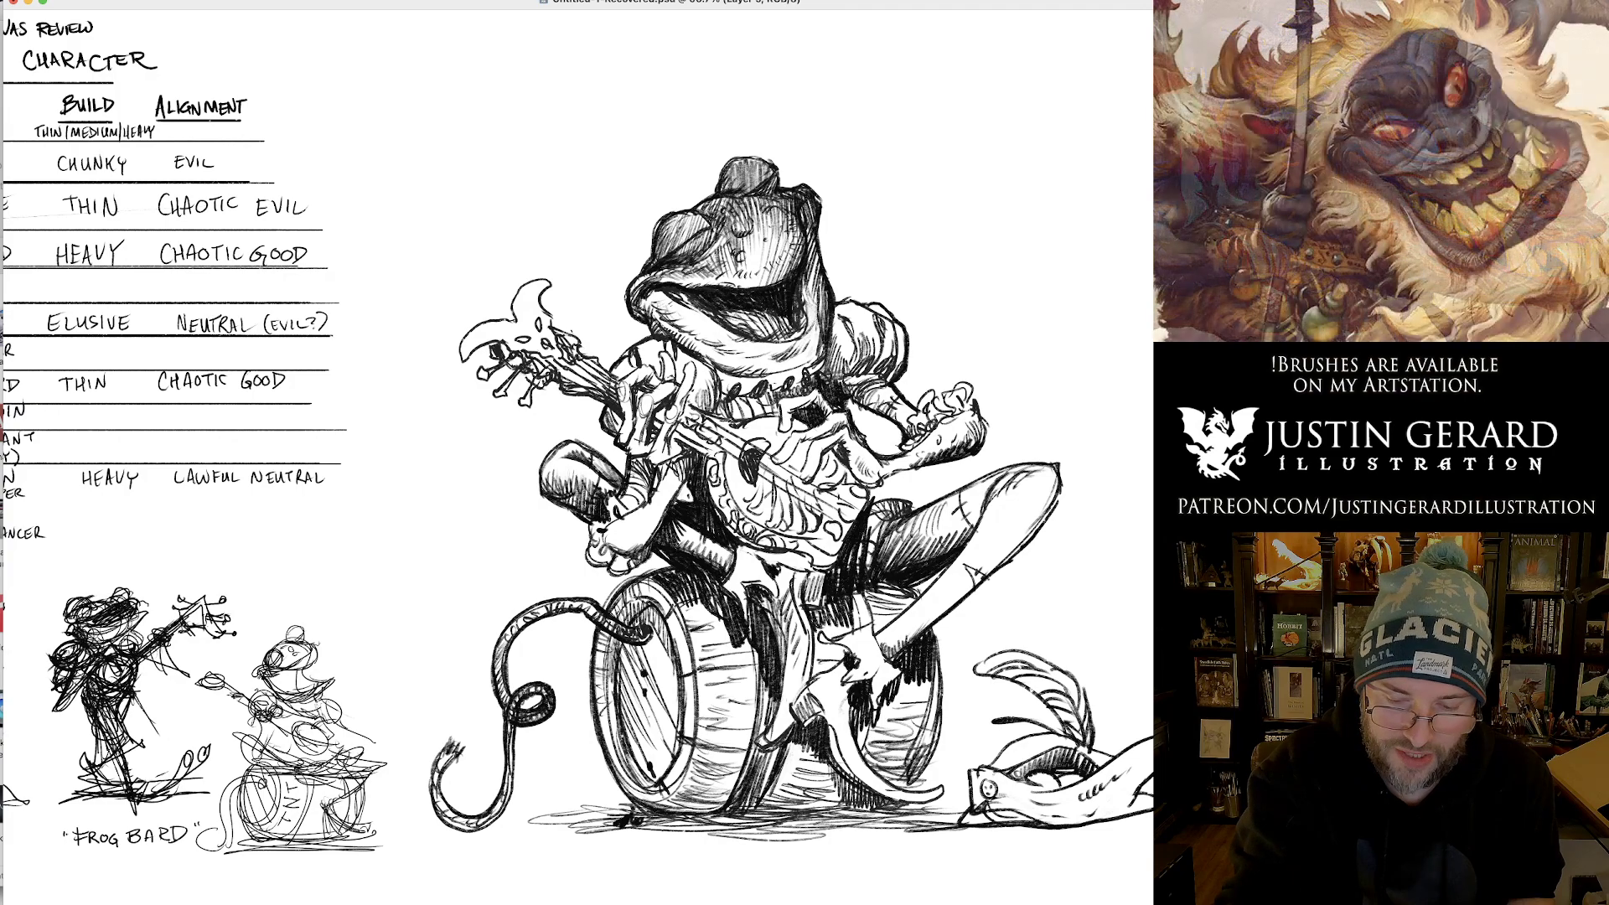
pyautogui.moveTo(659, 477)
pyautogui.mouseDown()
pyautogui.moveTo(688, 457)
pyautogui.moveTo(692, 472)
pyautogui.moveTo(665, 471)
pyautogui.moveTo(618, 524)
pyautogui.moveTo(686, 414)
pyautogui.mouseUp()
pyautogui.moveTo(679, 422); pyautogui.dragTo(688, 400)
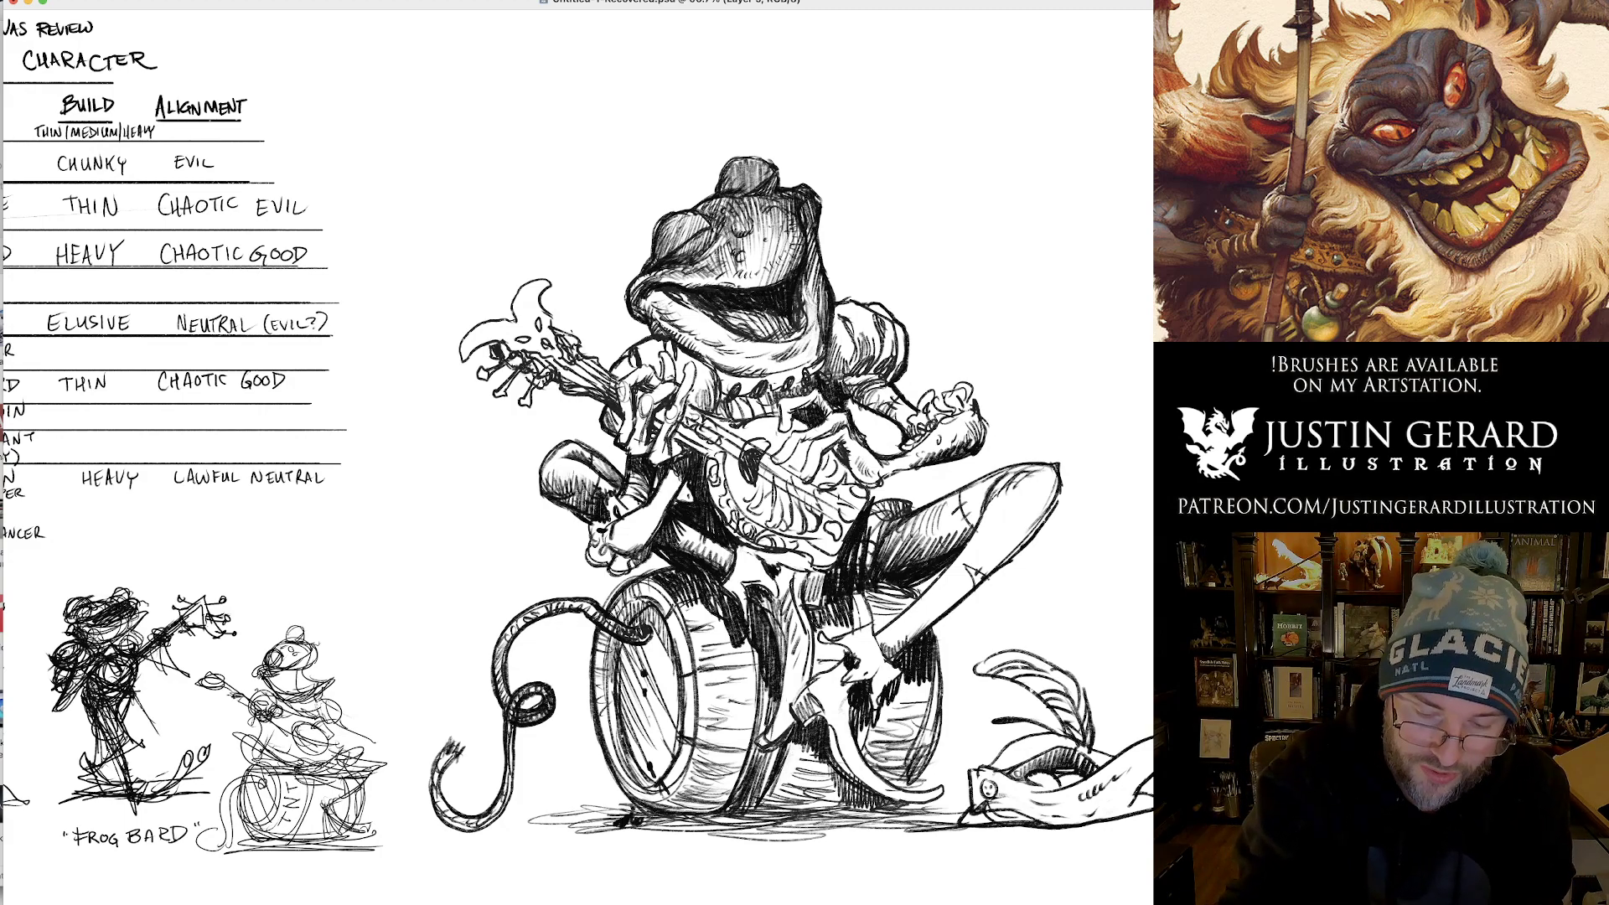
# Shade around the fingers gripping the lute neck, merge the inking layer down, and refine the fingertip below the chin.
pyautogui.moveTo(648, 416); pyautogui.dragTo(693, 393)
pyautogui.moveTo(687, 404); pyautogui.dragTo(699, 381)
pyautogui.moveTo(693, 391)
pyautogui.mouseDown()
pyautogui.moveTo(700, 367)
pyautogui.moveTo(678, 361)
pyautogui.moveTo(718, 363)
pyautogui.mouseUp()
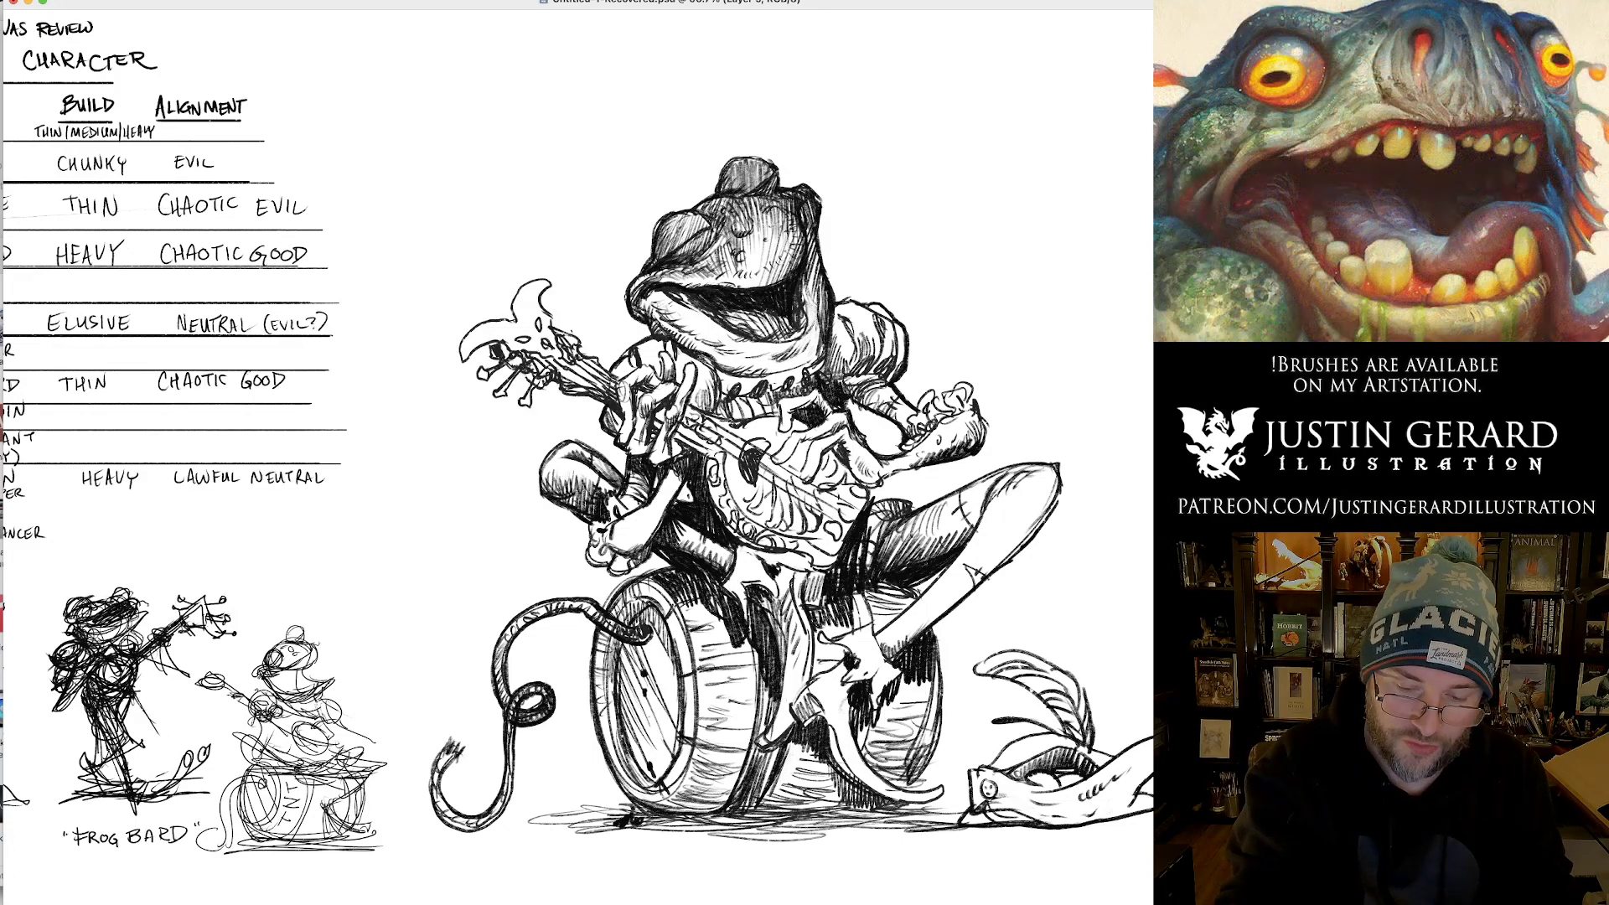
pyautogui.press('super+e')
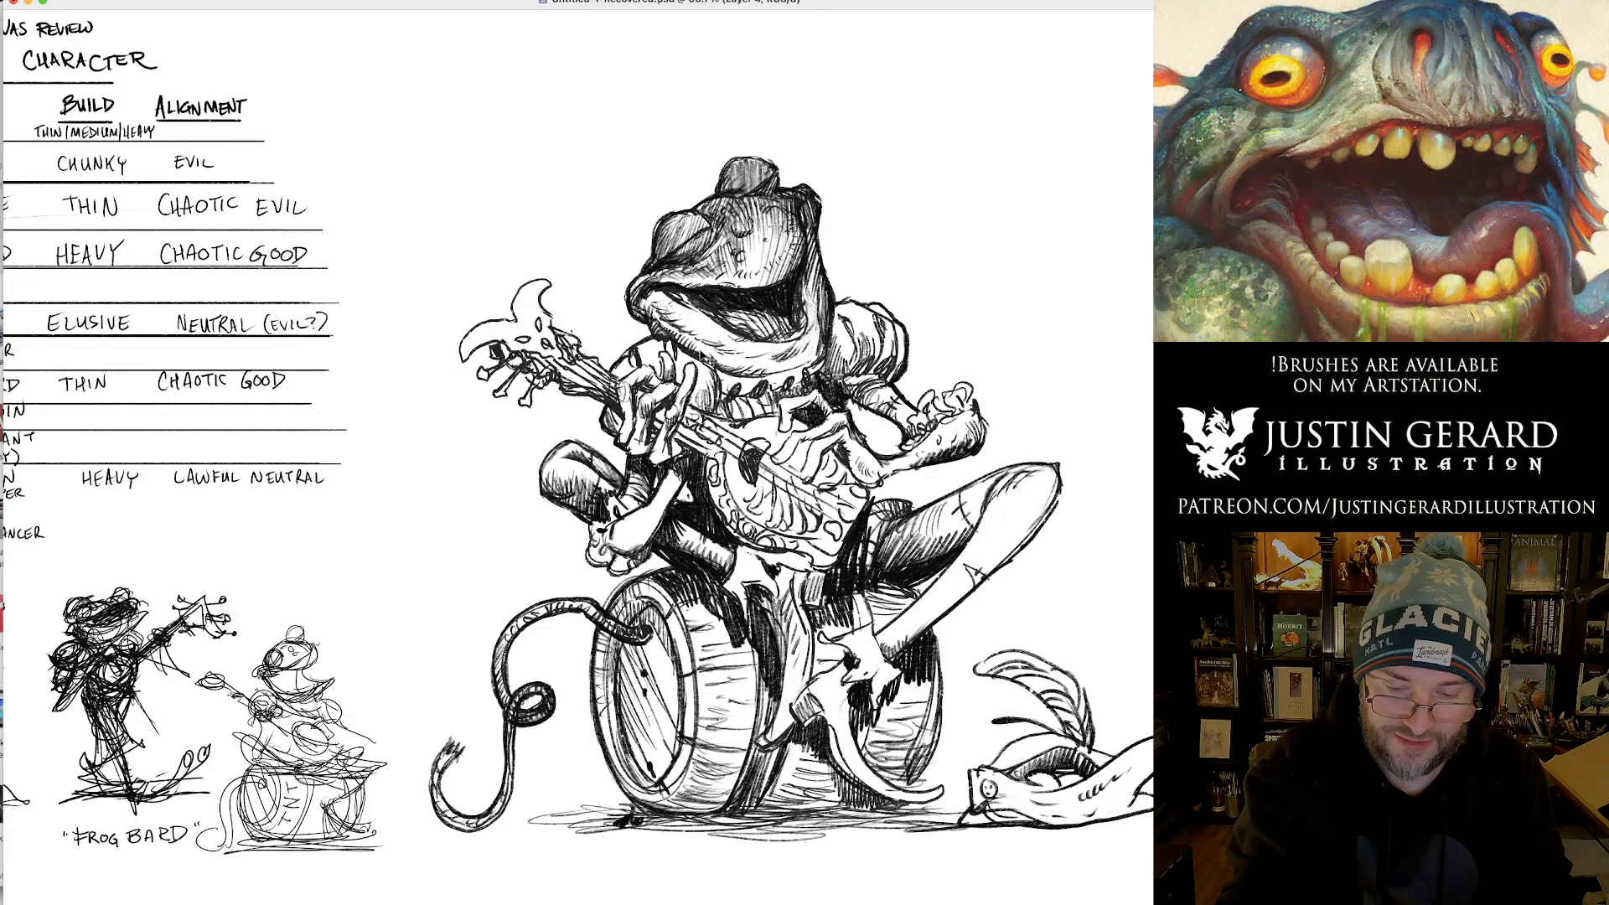
pyautogui.moveTo(684, 349); pyautogui.dragTo(701, 354)
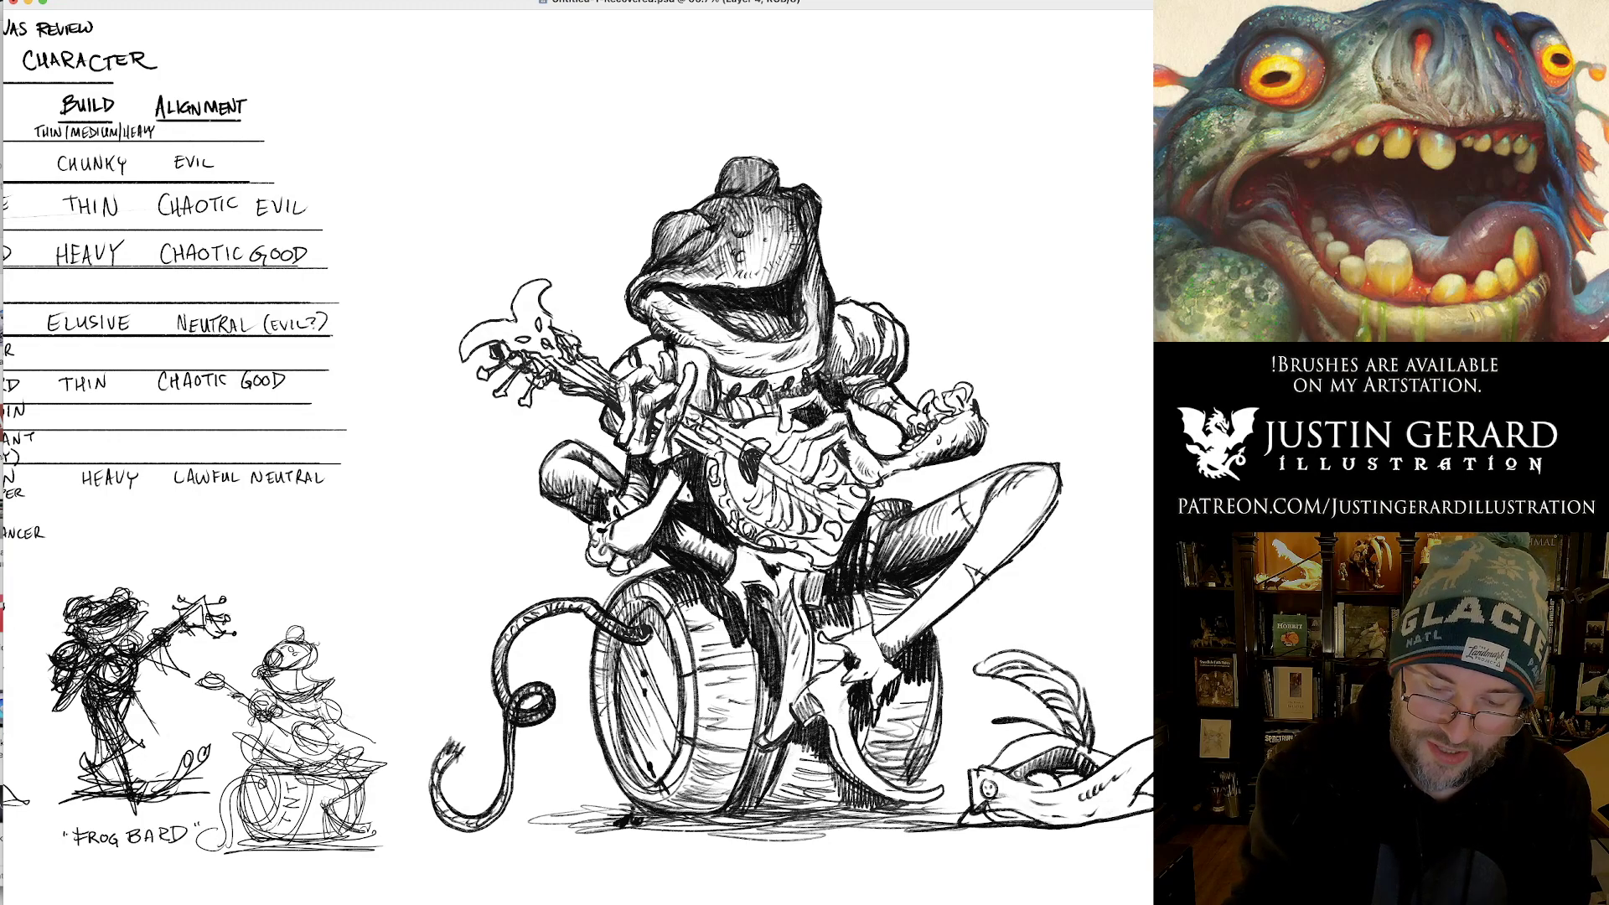
# Hatch the near eye bulge, cheek and upper lip of the frog's head and deepen the shading across its brow.
pyautogui.moveTo(674, 237); pyautogui.dragTo(660, 254)
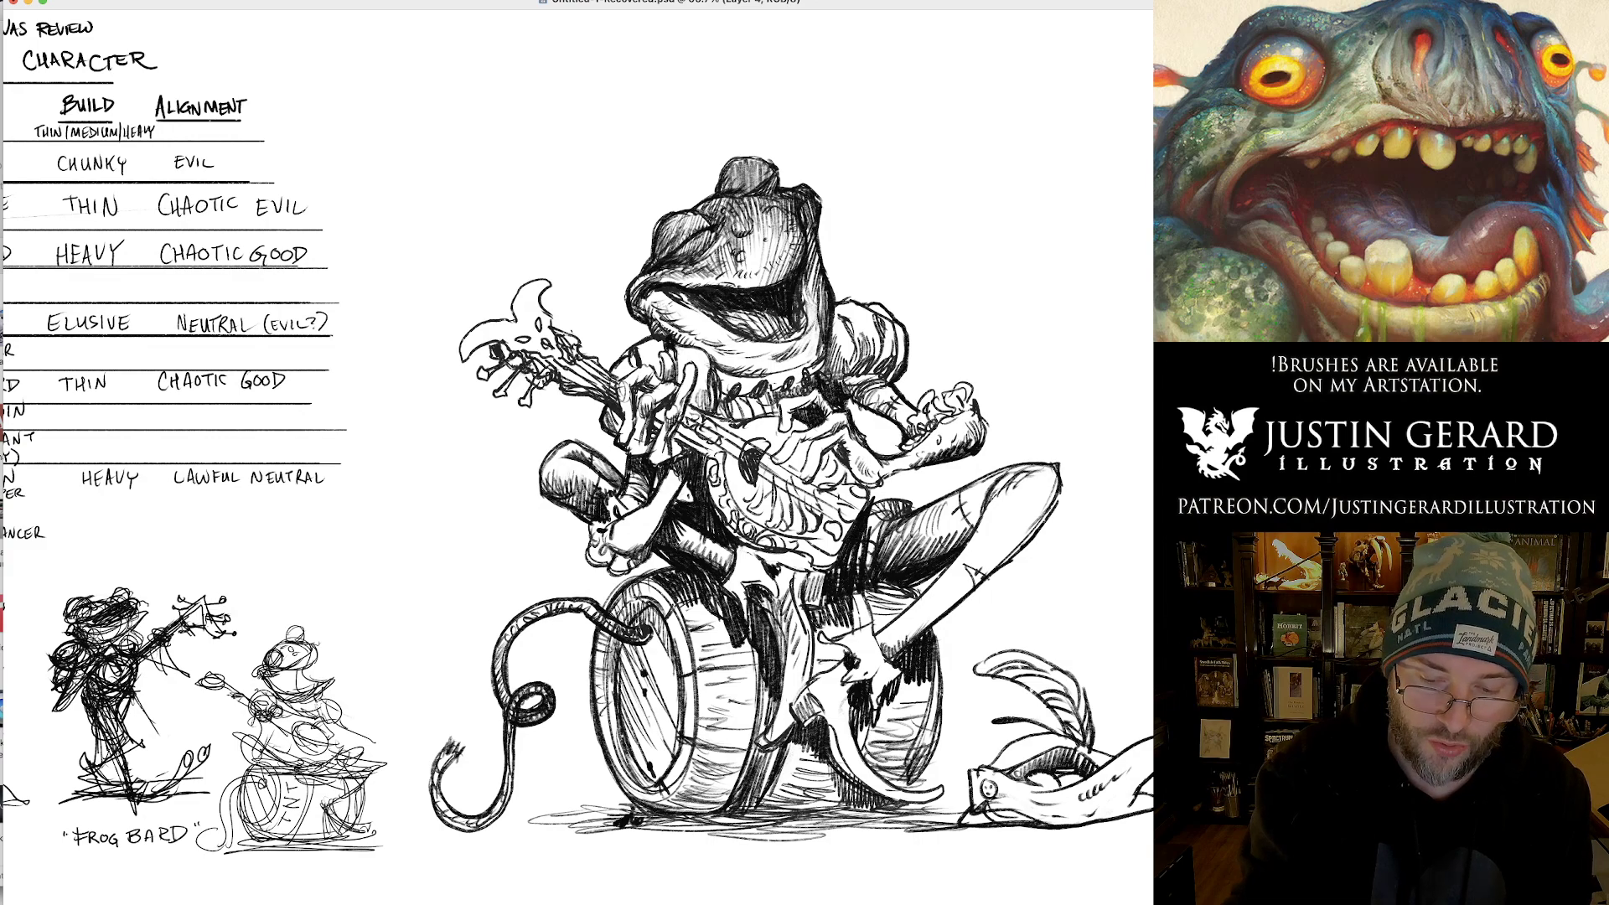
pyautogui.moveTo(669, 235); pyautogui.dragTo(654, 255)
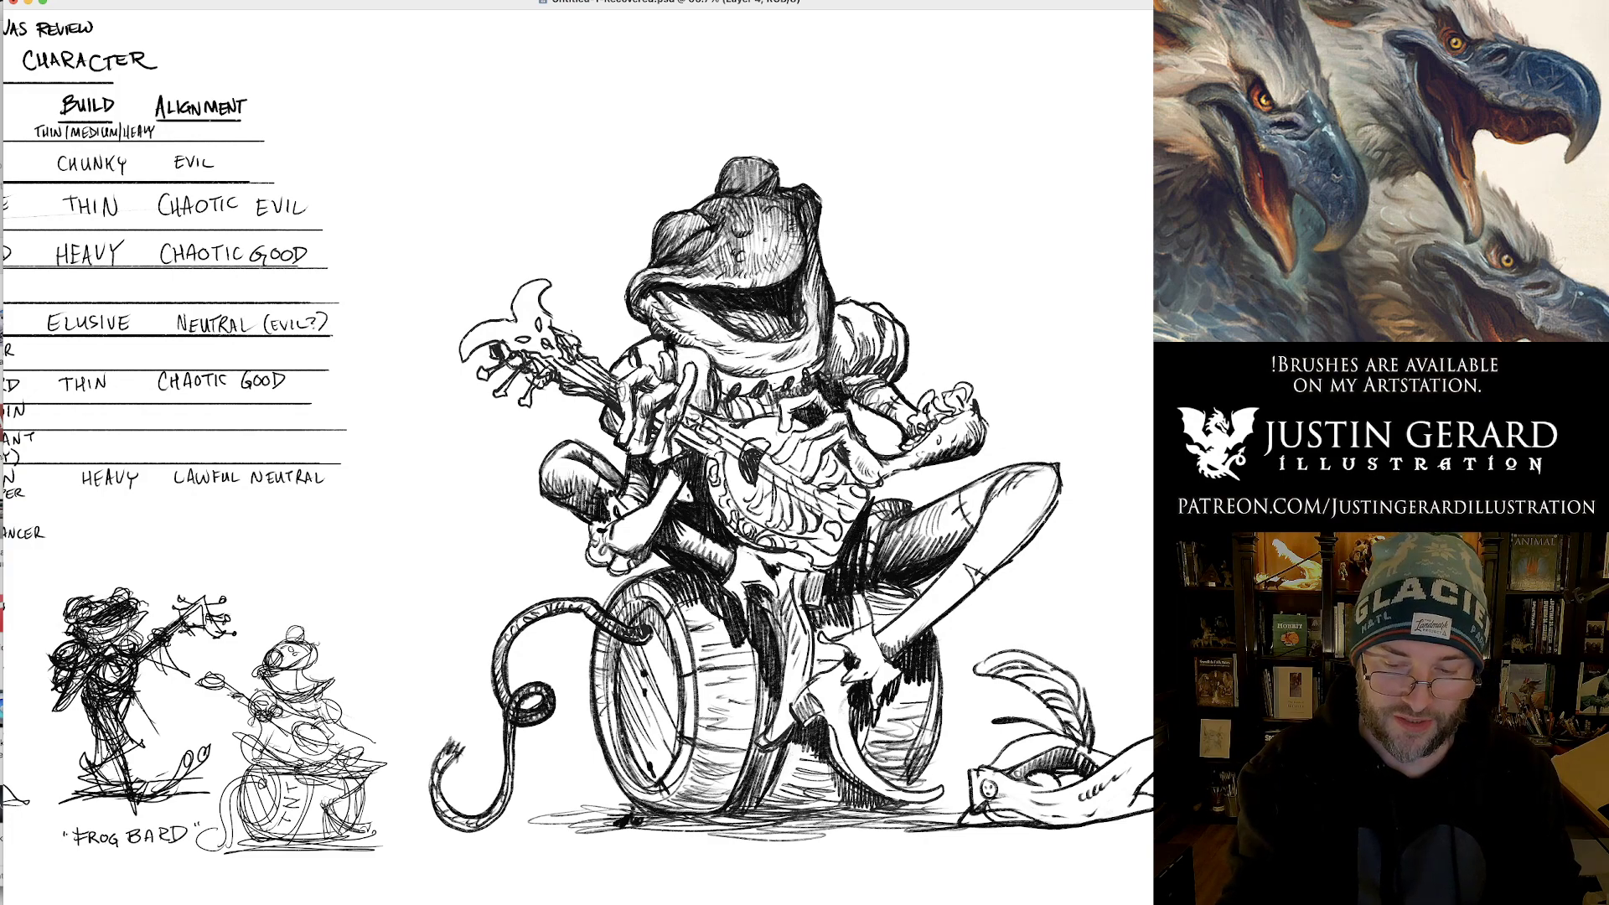
pyautogui.moveTo(771, 268); pyautogui.dragTo(780, 260)
pyautogui.moveTo(782, 237); pyautogui.dragTo(790, 225)
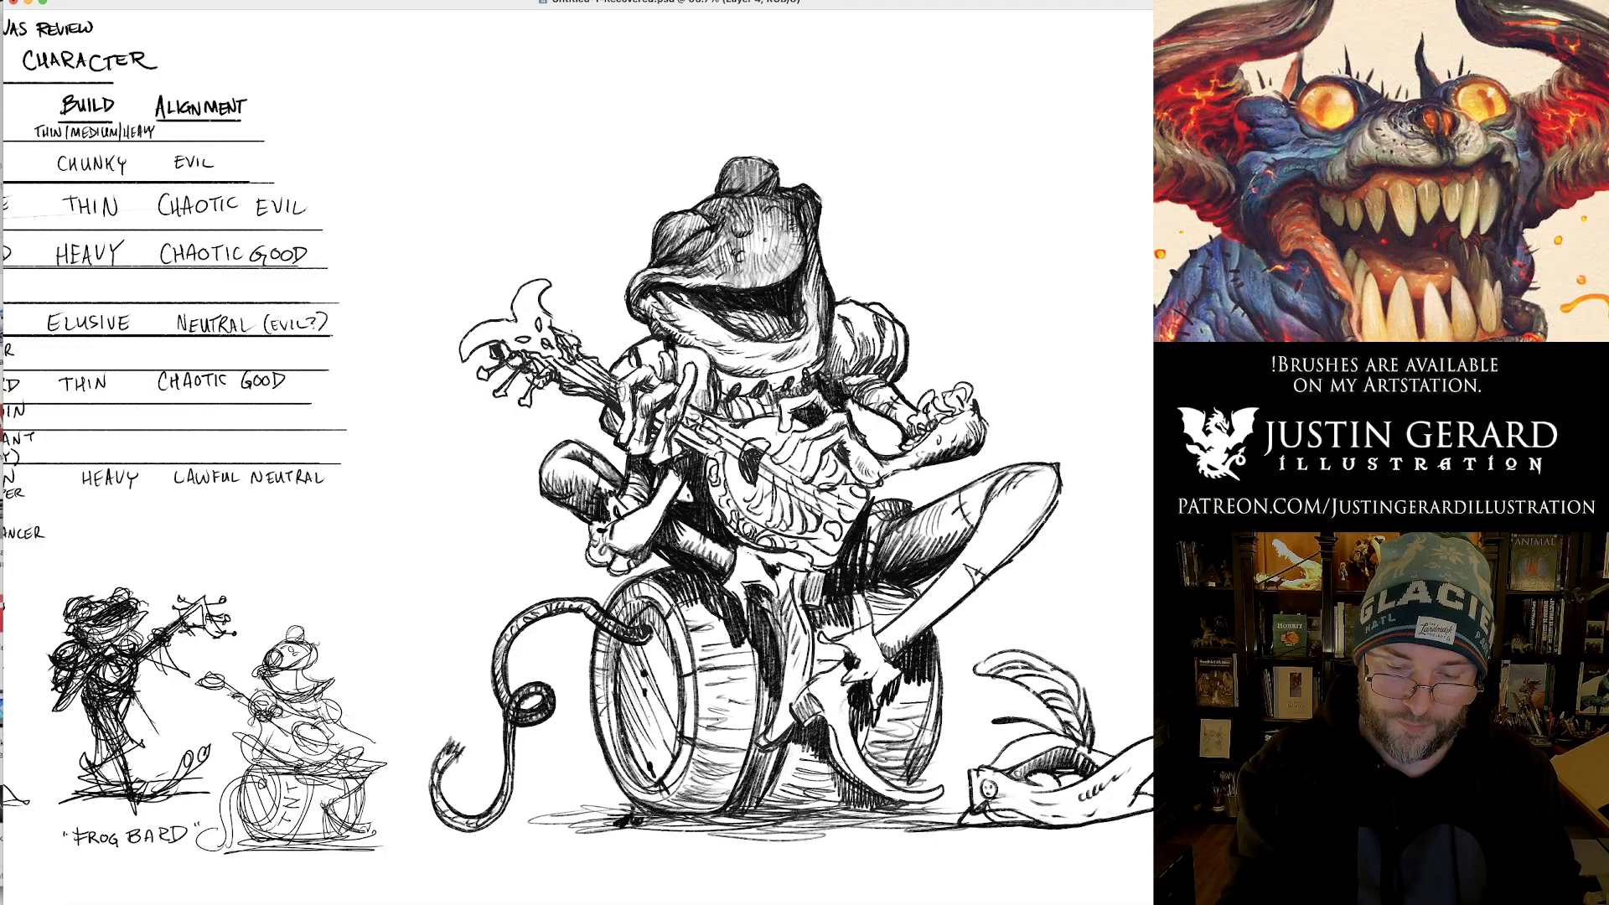
pyautogui.moveTo(719, 282)
pyautogui.mouseDown()
pyautogui.moveTo(697, 284)
pyautogui.moveTo(739, 286)
pyautogui.mouseUp()
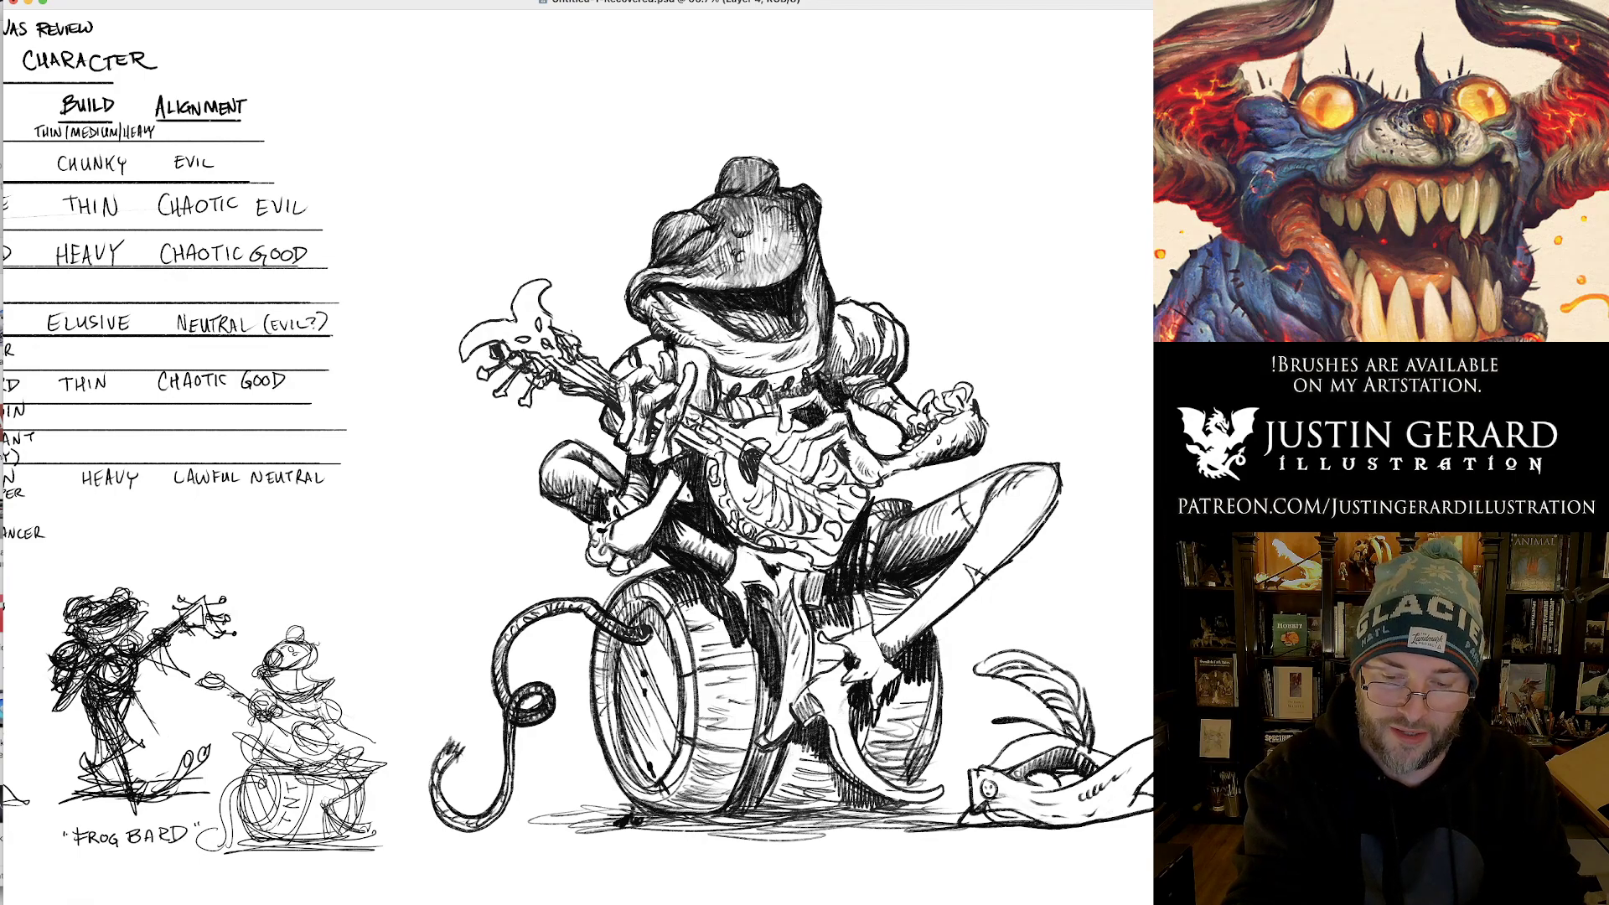
pyautogui.moveTo(768, 198); pyautogui.dragTo(753, 205)
pyautogui.moveTo(746, 186); pyautogui.dragTo(712, 205)
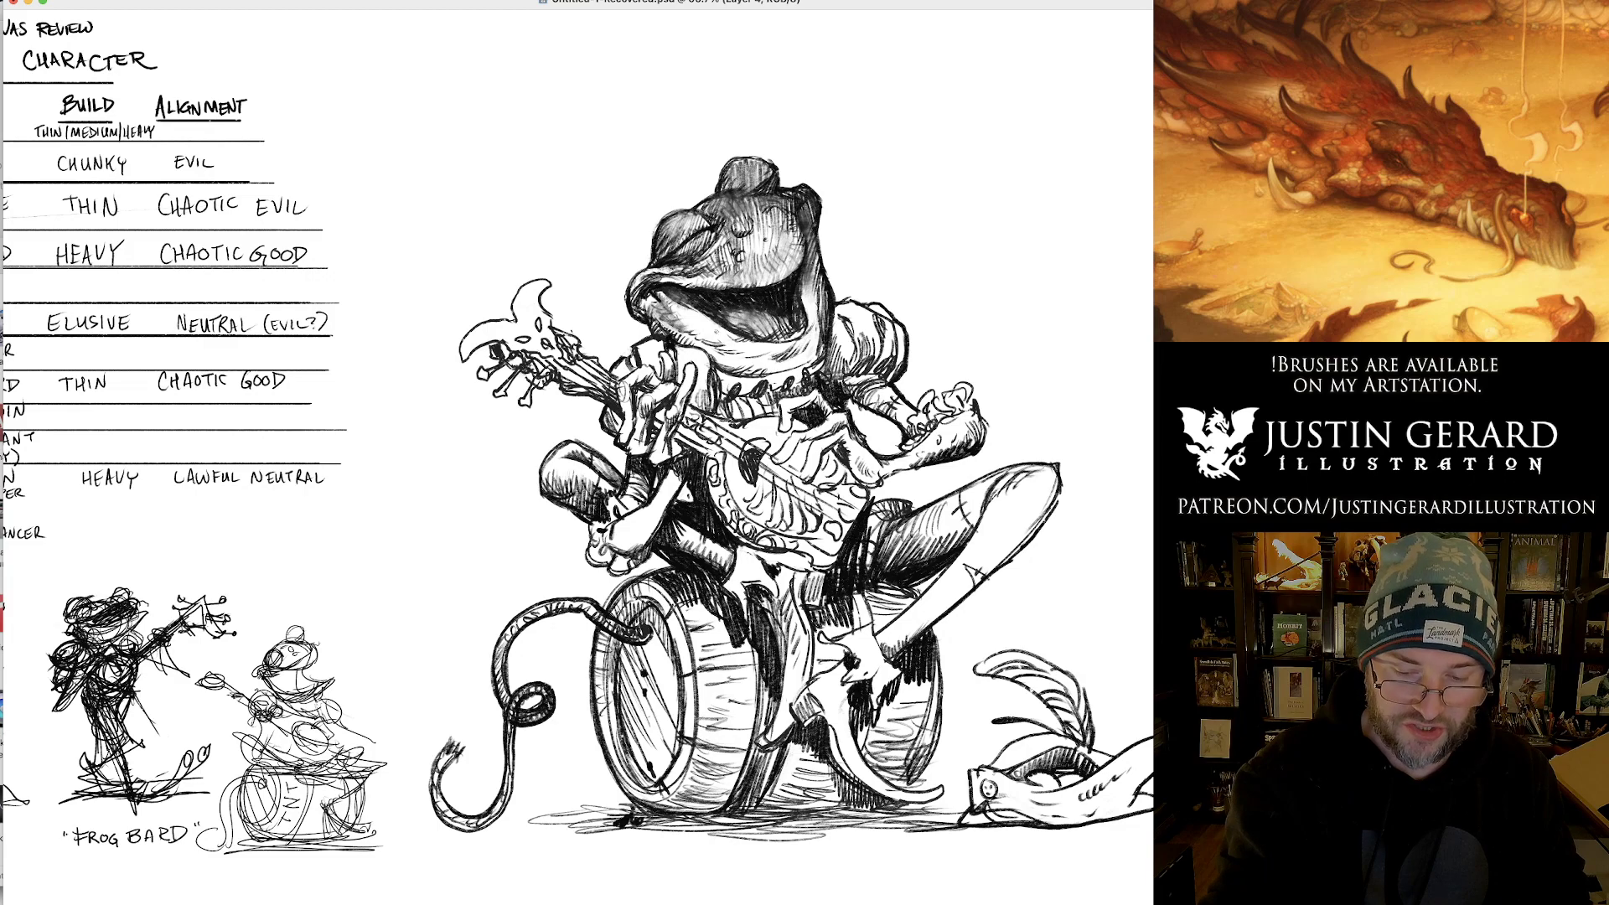
# Shade the underside of the frog's lower jaw and add small dark spots along the snout.
pyautogui.moveTo(678, 335); pyautogui.dragTo(726, 344)
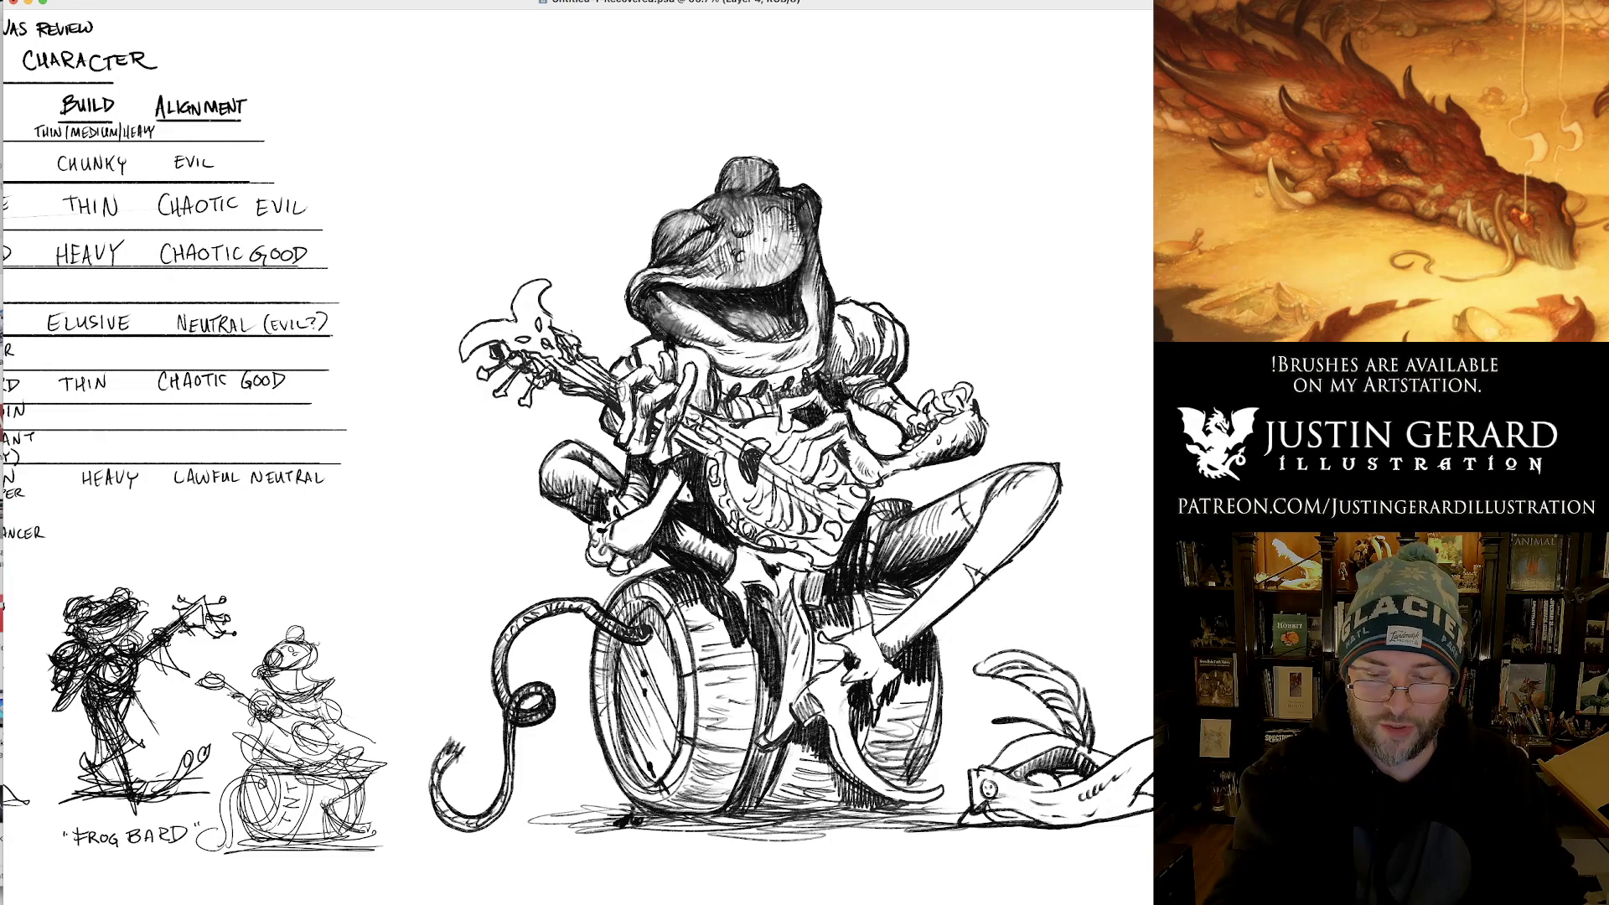
pyautogui.moveTo(791, 373); pyautogui.dragTo(823, 346)
pyautogui.moveTo(816, 360); pyautogui.dragTo(830, 331)
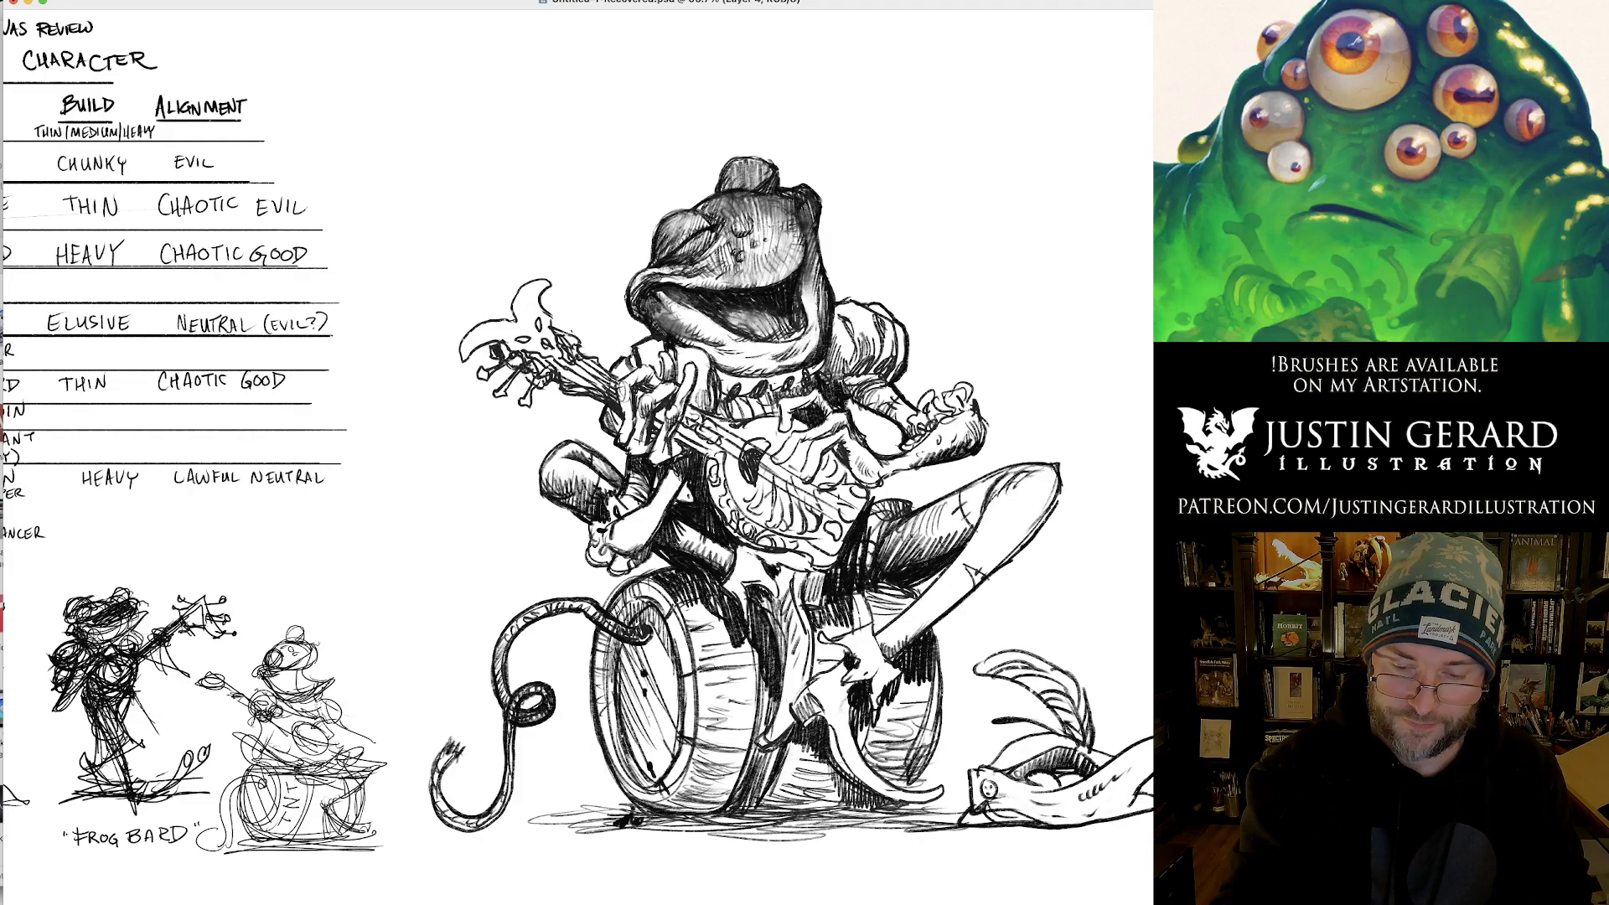
pyautogui.moveTo(746, 244); pyautogui.dragTo(746, 260)
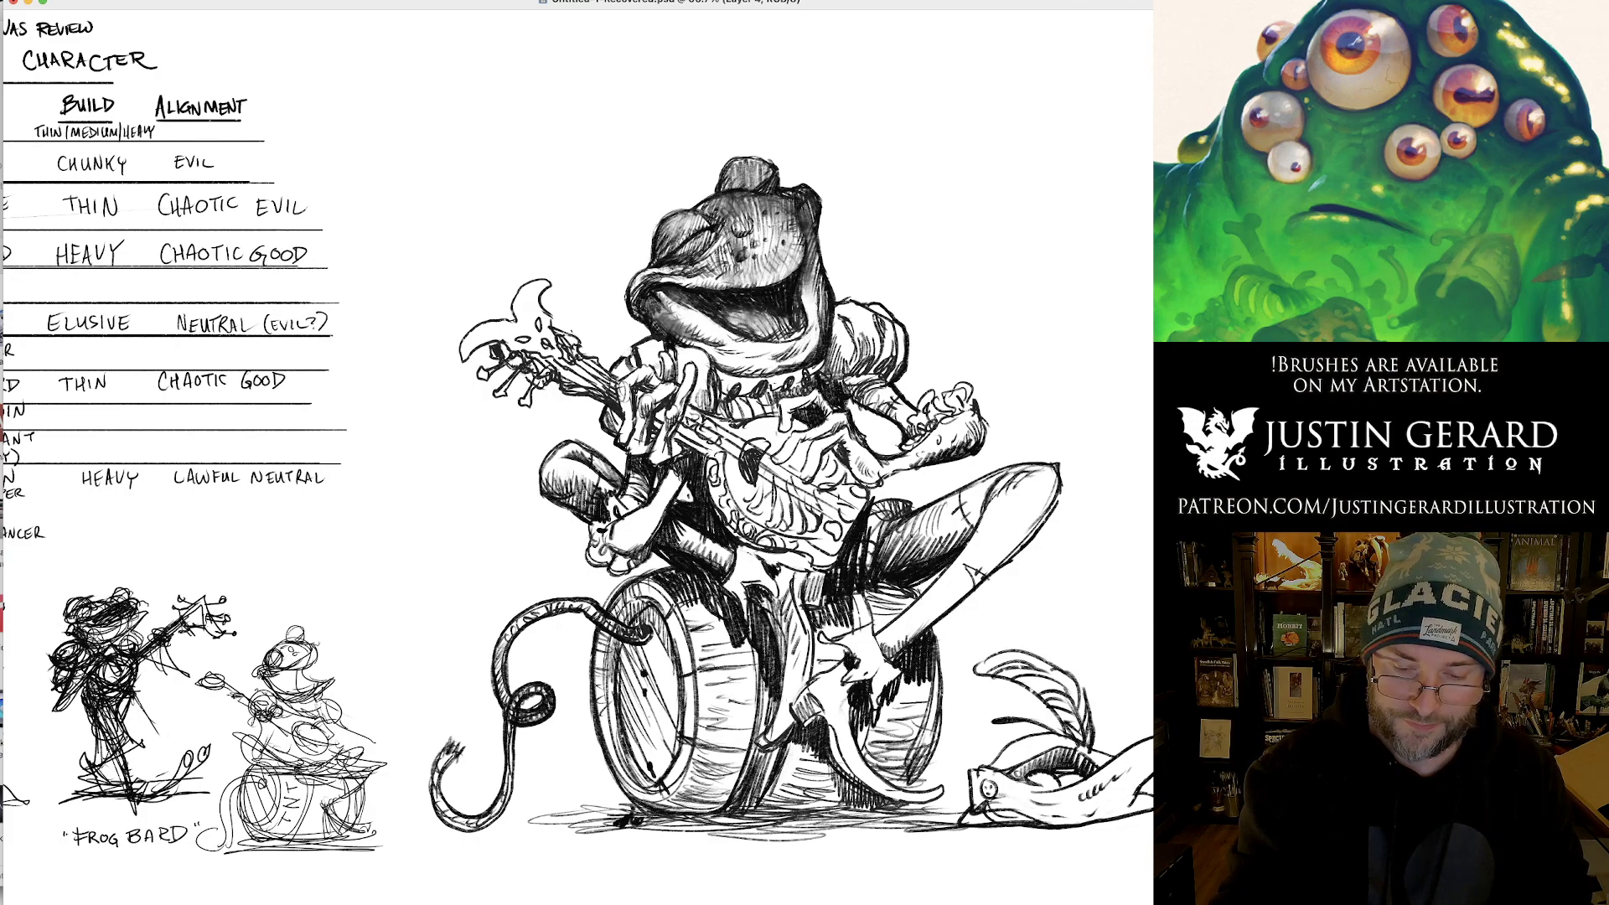
# Fill the shoulder and sleeve beneath the frog's chin, behind the fretting hand, with dense dark hatching.
pyautogui.moveTo(640, 343)
pyautogui.mouseDown()
pyautogui.moveTo(658, 369)
pyautogui.moveTo(665, 349)
pyautogui.moveTo(660, 382)
pyautogui.mouseUp()
pyautogui.moveTo(663, 351)
pyautogui.mouseDown()
pyautogui.moveTo(660, 381)
pyautogui.moveTo(677, 384)
pyautogui.mouseUp()
pyautogui.moveTo(684, 348)
pyautogui.mouseDown()
pyautogui.moveTo(681, 385)
pyautogui.moveTo(689, 367)
pyautogui.mouseUp()
pyautogui.moveTo(693, 347); pyautogui.dragTo(695, 389)
pyautogui.moveTo(700, 352)
pyautogui.mouseDown()
pyautogui.moveTo(703, 414)
pyautogui.moveTo(708, 369)
pyautogui.mouseUp()
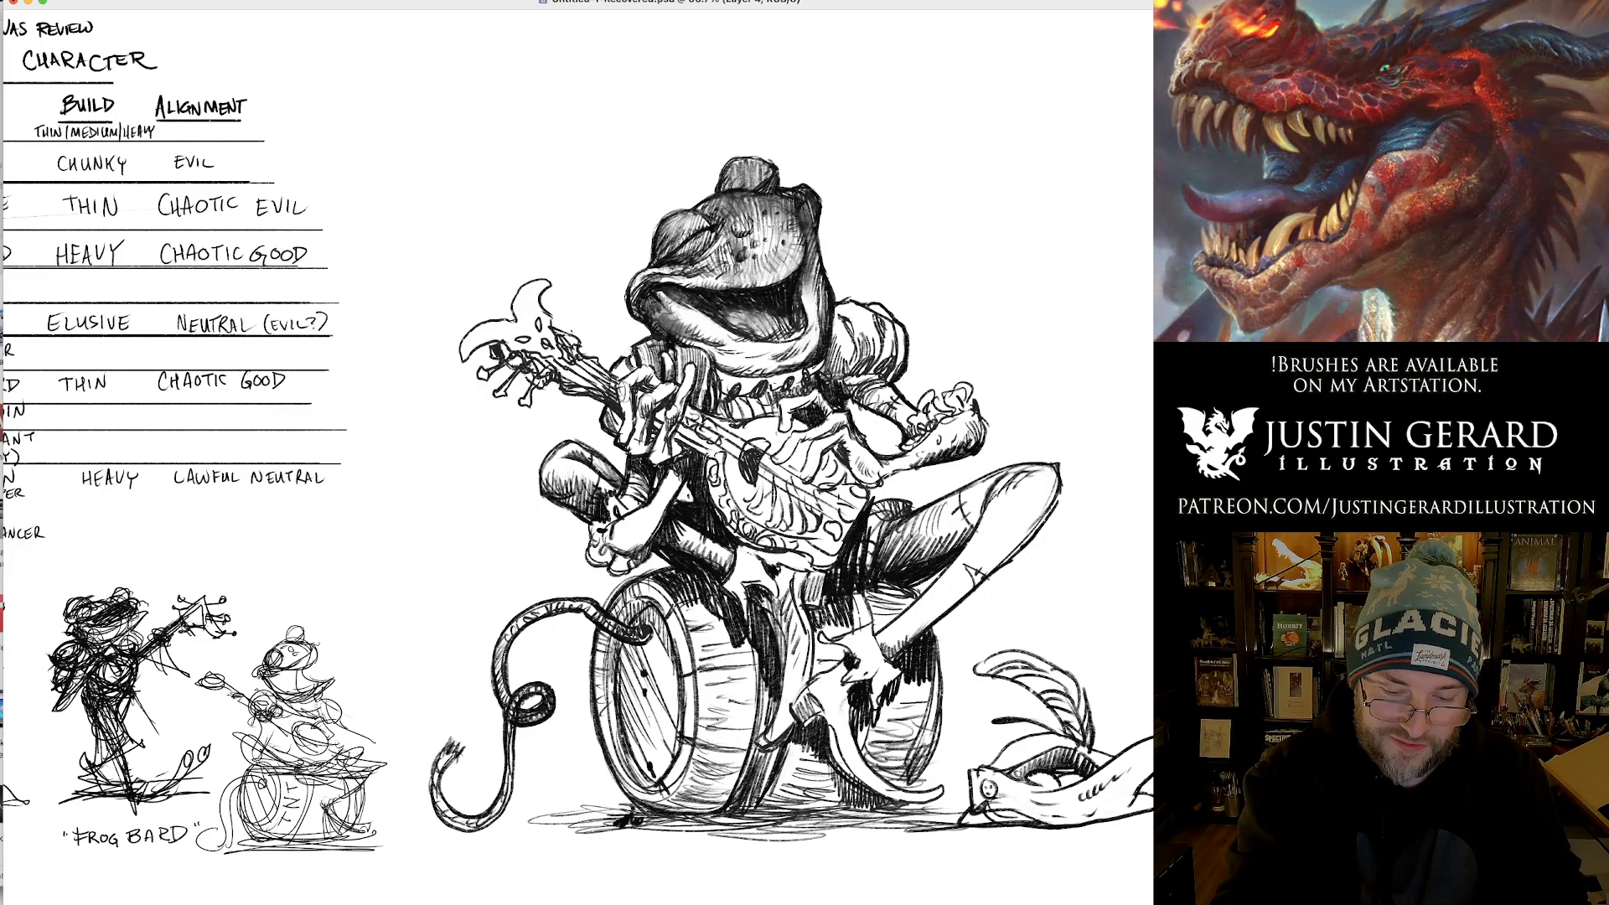
pyautogui.moveTo(644, 342); pyautogui.dragTo(649, 372)
pyautogui.moveTo(657, 340)
pyautogui.mouseDown()
pyautogui.moveTo(655, 381)
pyautogui.moveTo(676, 371)
pyautogui.mouseUp()
pyautogui.moveTo(680, 354); pyautogui.dragTo(676, 388)
pyautogui.moveTo(684, 351); pyautogui.dragTo(681, 373)
pyautogui.moveTo(685, 343); pyautogui.dragTo(681, 371)
pyautogui.moveTo(695, 348); pyautogui.dragTo(692, 367)
pyautogui.moveTo(704, 349); pyautogui.dragTo(701, 381)
pyautogui.moveTo(711, 351); pyautogui.dragTo(698, 409)
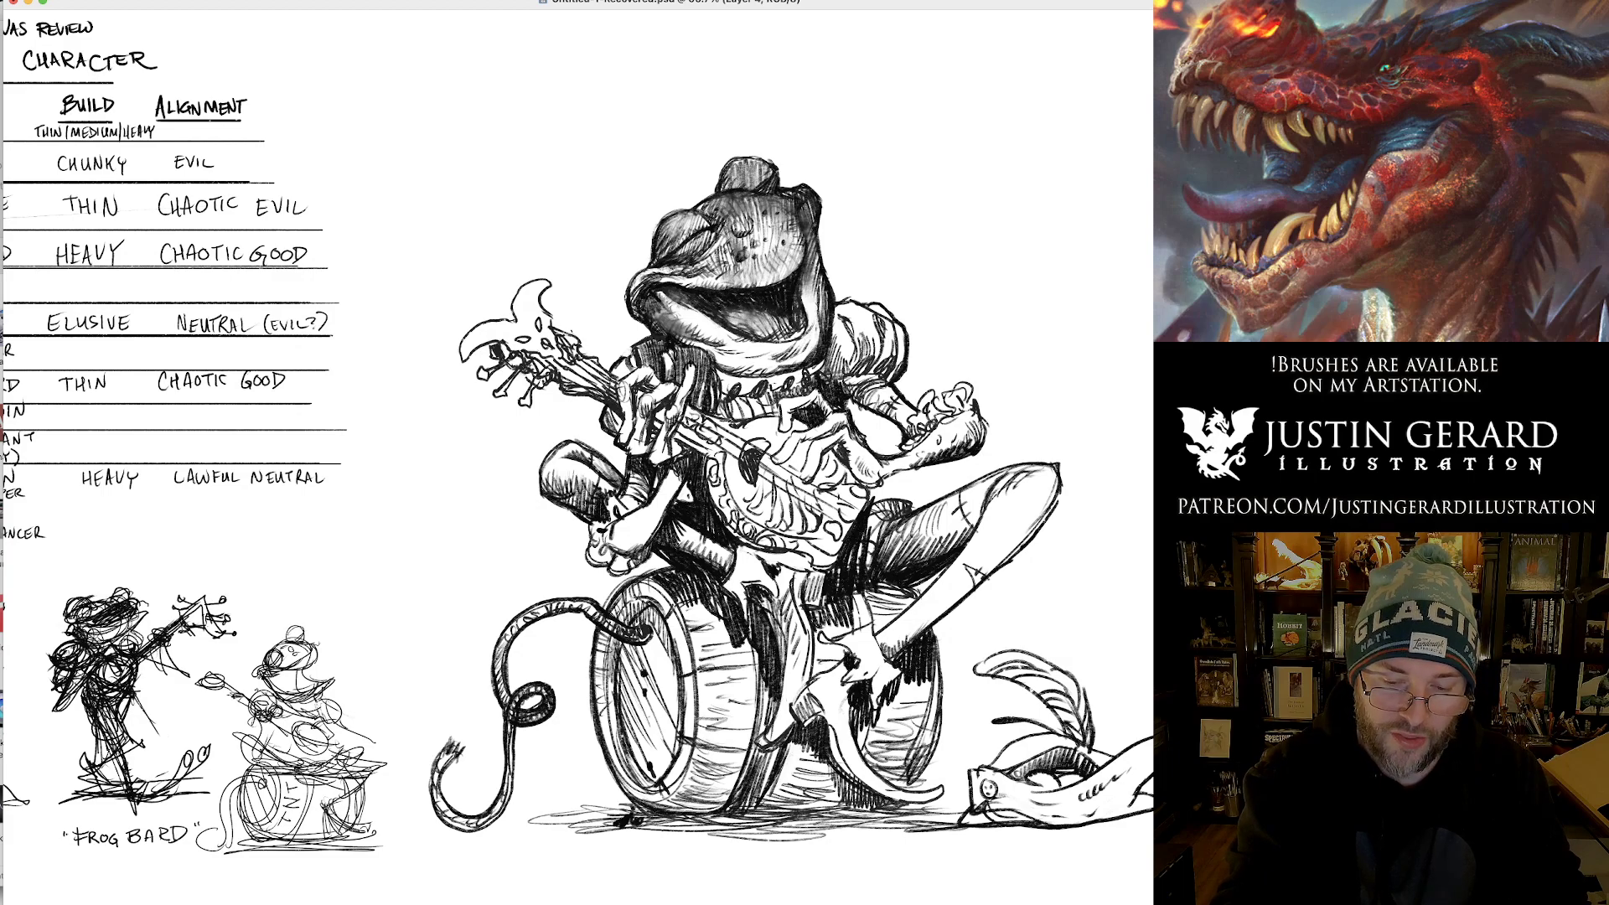
# Darken the narrow sleeve edge around the hand gripping the lute neck with short diagonal strokes.
pyautogui.moveTo(622, 369); pyautogui.dragTo(613, 381)
pyautogui.moveTo(624, 367); pyautogui.dragTo(620, 380)
pyautogui.moveTo(629, 361); pyautogui.dragTo(602, 430)
pyautogui.moveTo(610, 411); pyautogui.dragTo(603, 433)
pyautogui.moveTo(617, 409); pyautogui.dragTo(609, 428)
pyautogui.moveTo(622, 408); pyautogui.dragTo(613, 427)
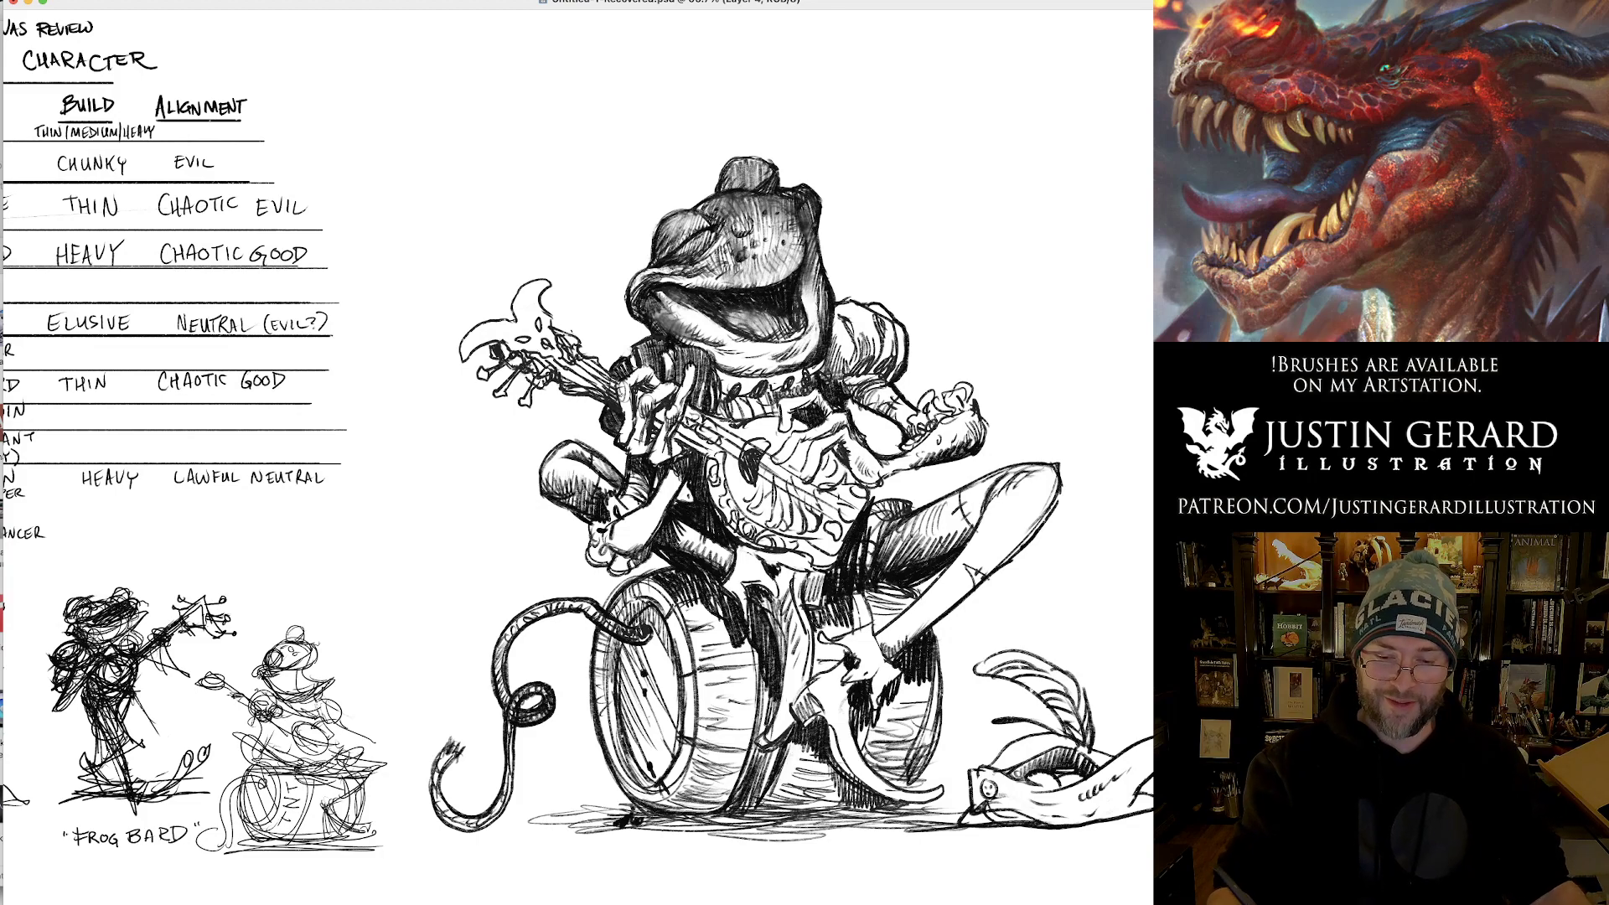
# Hatch the inner side of the strumming arm's puffed sleeve, next to the jaw, with dark strokes.
pyautogui.moveTo(845, 334); pyautogui.dragTo(833, 349)
pyautogui.moveTo(846, 319); pyautogui.dragTo(837, 353)
pyautogui.moveTo(844, 333); pyautogui.dragTo(832, 368)
pyautogui.moveTo(841, 349); pyautogui.dragTo(826, 381)
pyautogui.moveTo(838, 336); pyautogui.dragTo(833, 381)
pyautogui.moveTo(849, 344); pyautogui.dragTo(841, 375)
pyautogui.moveTo(852, 349); pyautogui.dragTo(844, 378)
pyautogui.moveTo(852, 320); pyautogui.dragTo(840, 350)
pyautogui.moveTo(842, 309); pyautogui.dragTo(841, 315)
pyautogui.moveTo(852, 310); pyautogui.dragTo(848, 373)
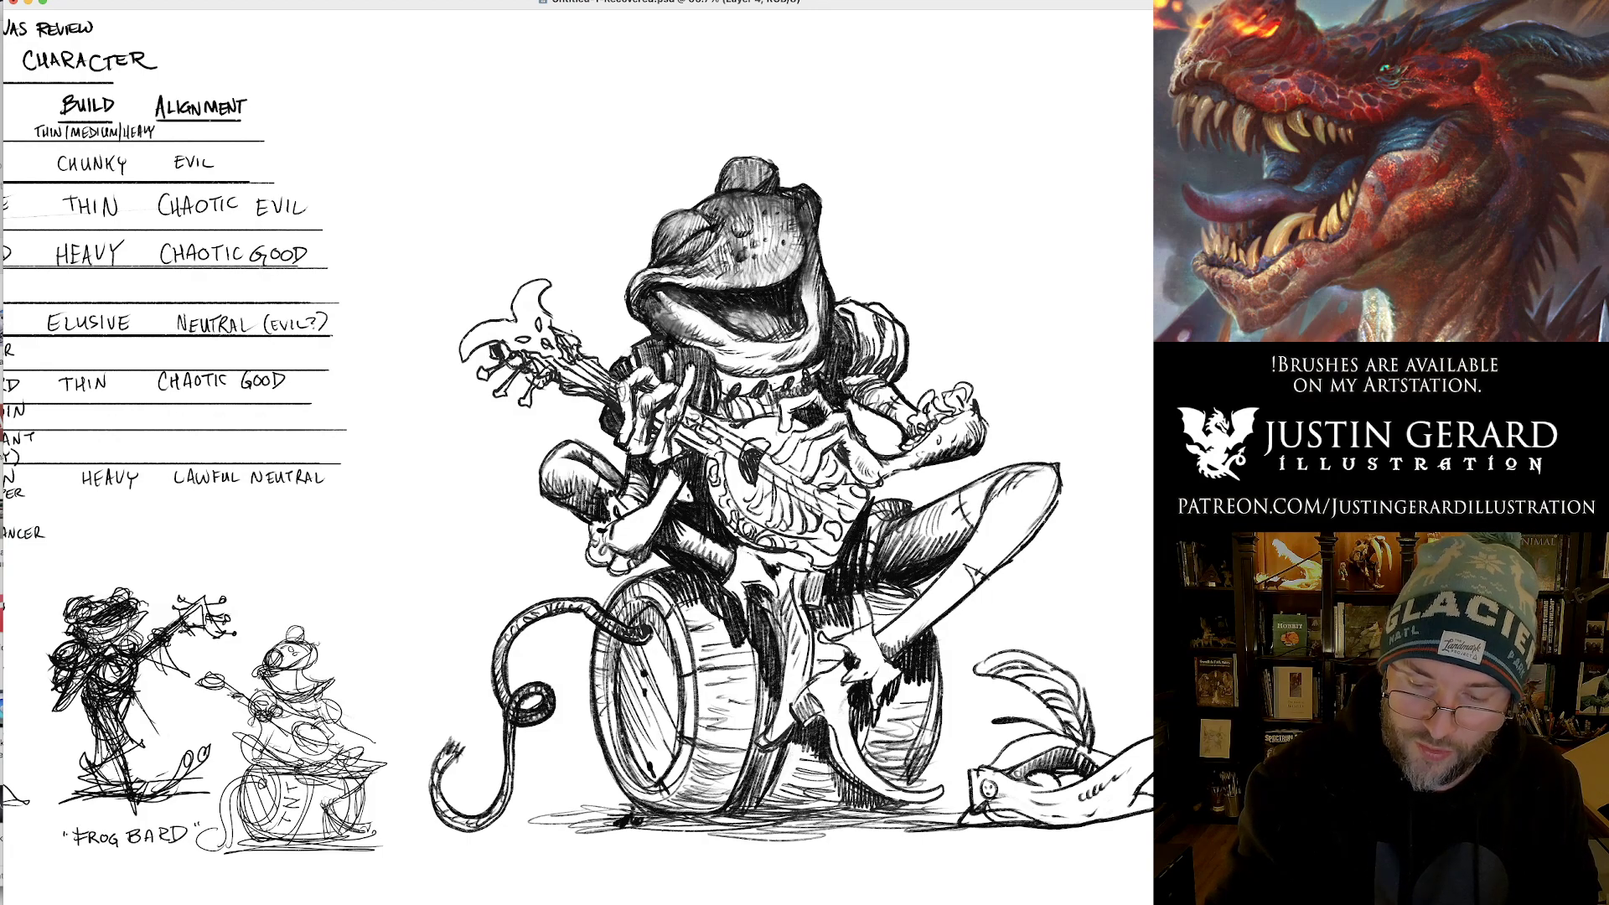
# Darken the top and outer folds of the strumming arm's puffed sleeve to form bold stripes.
pyautogui.moveTo(865, 307)
pyautogui.mouseDown()
pyautogui.moveTo(864, 358)
pyautogui.moveTo(849, 315)
pyautogui.mouseUp()
pyautogui.moveTo(862, 303); pyautogui.dragTo(837, 310)
pyautogui.moveTo(855, 304)
pyautogui.mouseDown()
pyautogui.moveTo(834, 312)
pyautogui.moveTo(872, 323)
pyautogui.mouseUp()
pyautogui.moveTo(893, 310); pyautogui.dragTo(884, 337)
pyautogui.moveTo(889, 316); pyautogui.dragTo(876, 368)
pyautogui.moveTo(882, 360); pyautogui.dragTo(870, 382)
pyautogui.moveTo(886, 365); pyautogui.dragTo(877, 379)
pyautogui.moveTo(903, 325); pyautogui.dragTo(896, 349)
pyautogui.moveTo(905, 327); pyautogui.dragTo(898, 361)
pyautogui.moveTo(905, 355); pyautogui.dragTo(889, 384)
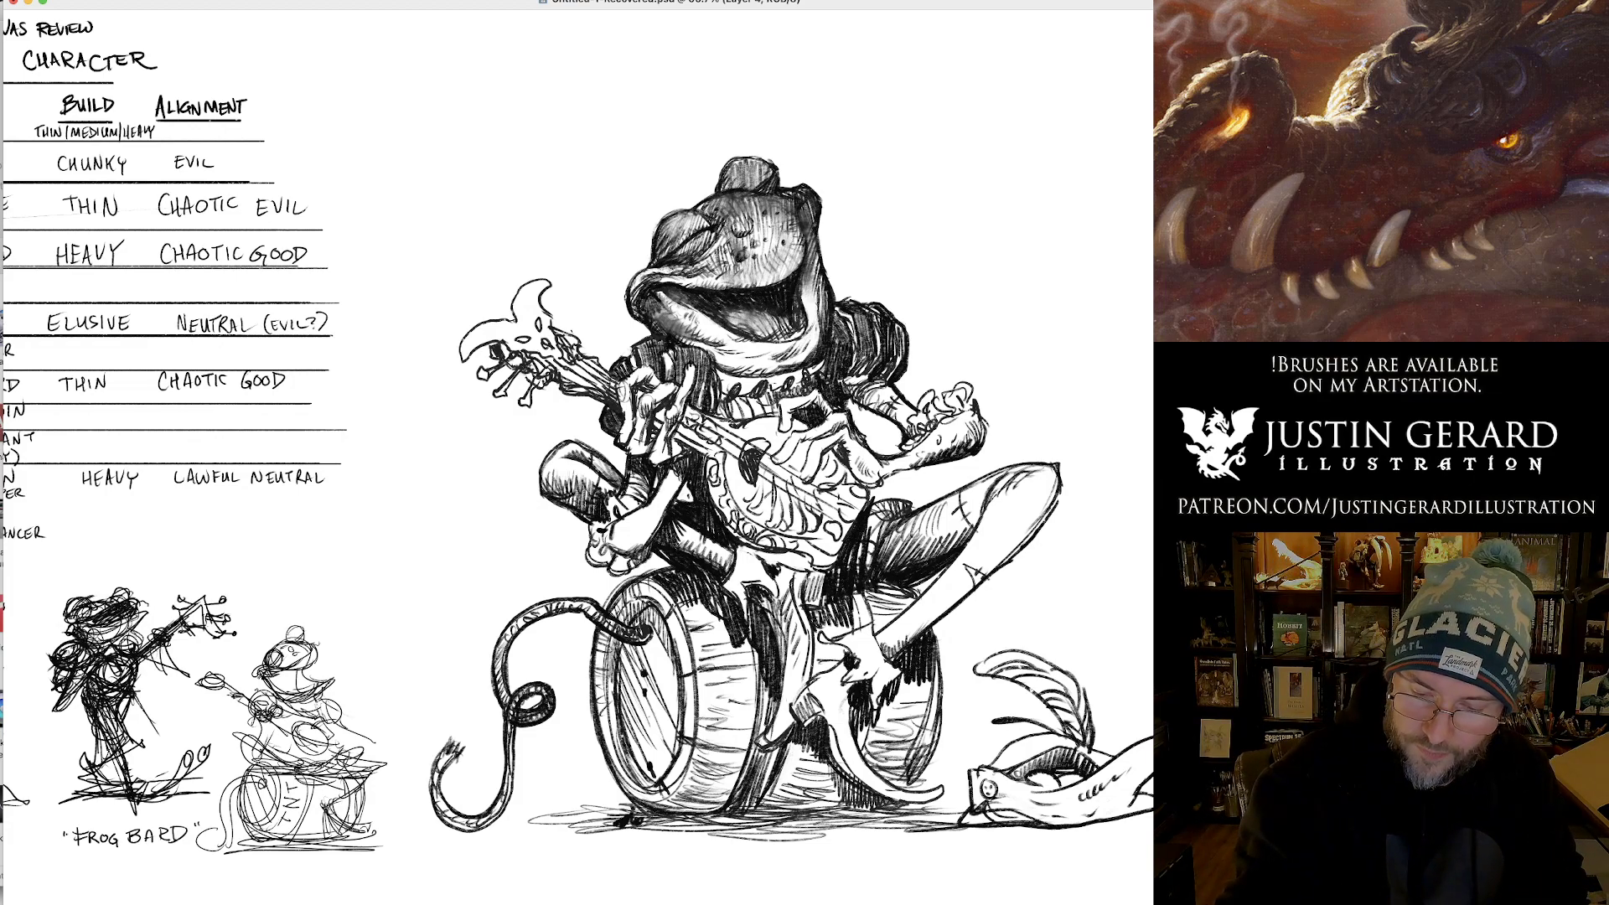
# Touch up the hatching along the lower lip and beneath the frog's chin.
pyautogui.moveTo(705, 315); pyautogui.dragTo(694, 326)
pyautogui.moveTo(709, 316); pyautogui.dragTo(700, 333)
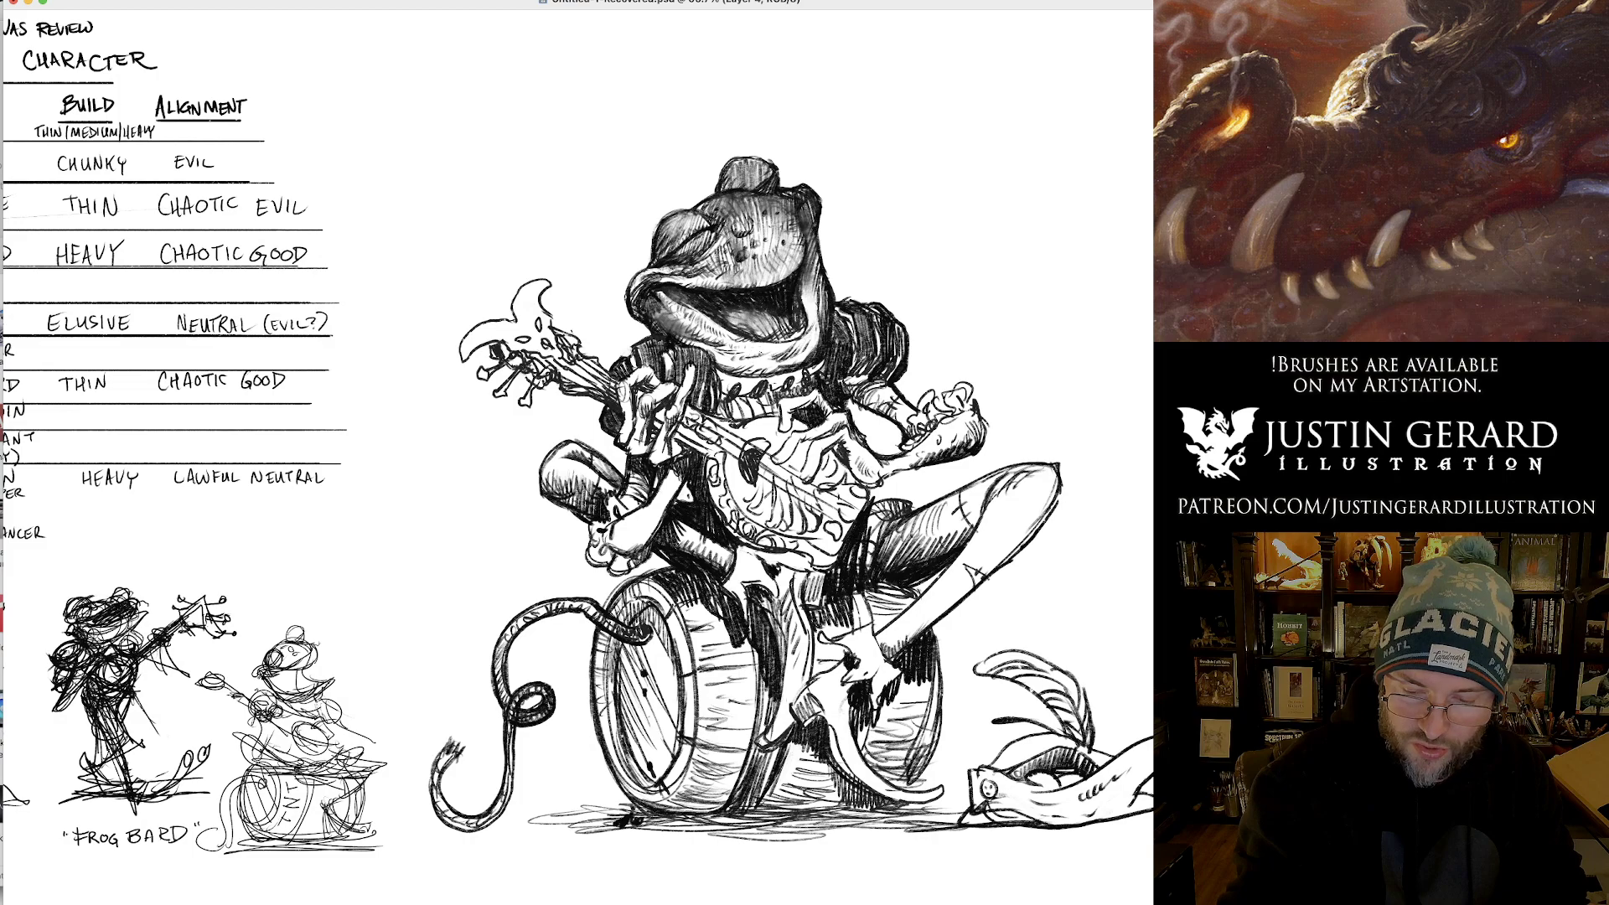
pyautogui.moveTo(777, 346); pyautogui.dragTo(758, 356)
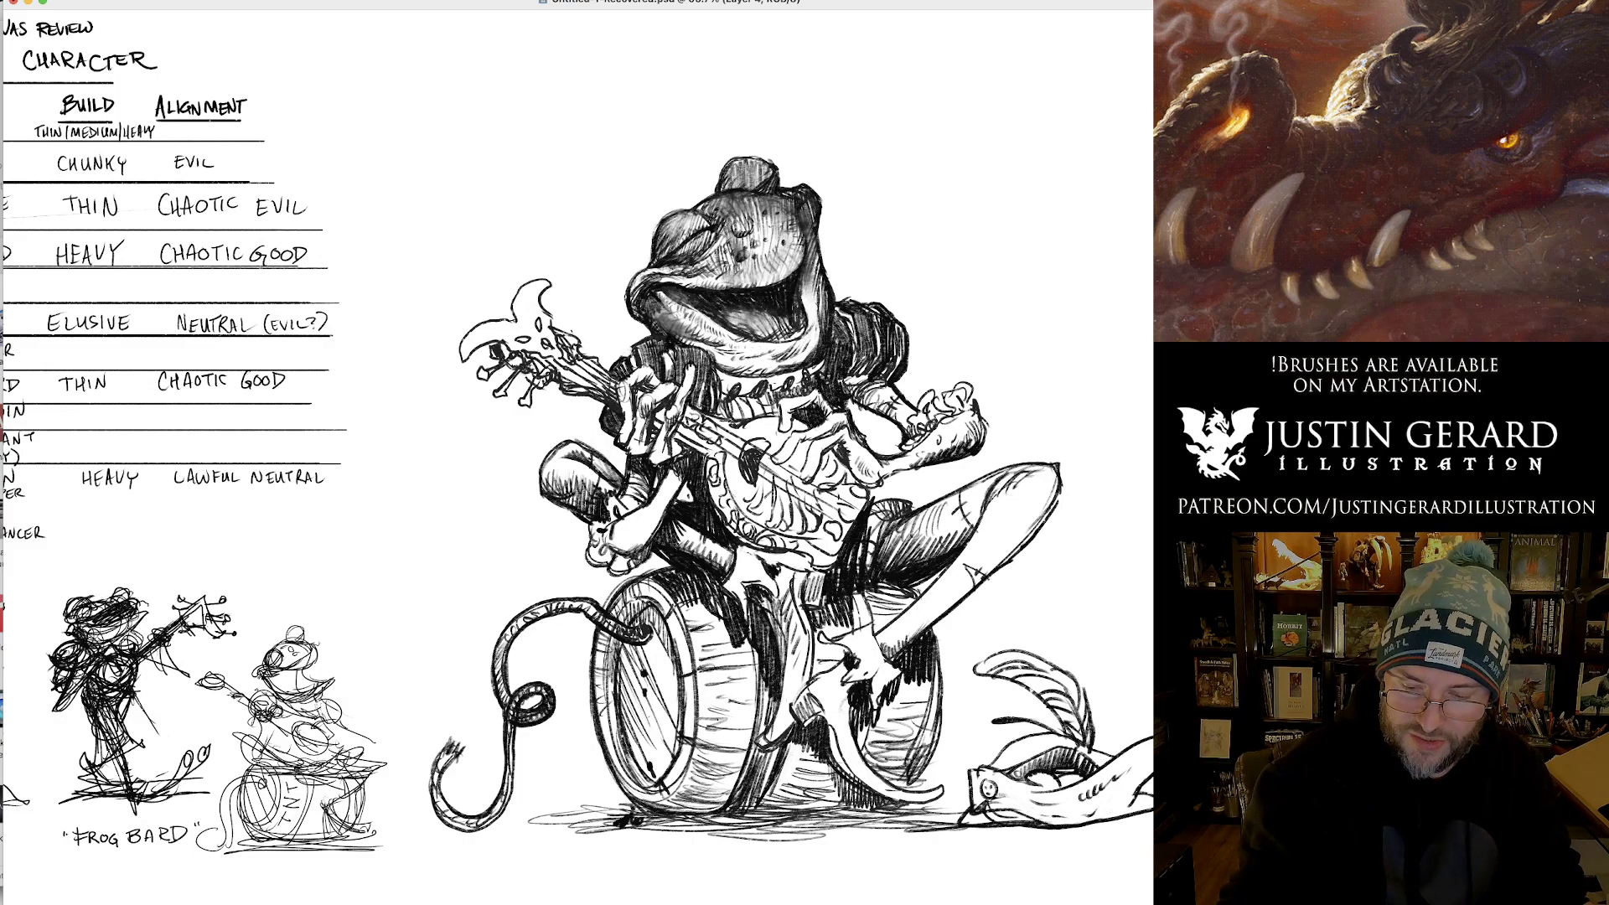
# Darken the lute body's rim and rib-like ornament, and define the strumming fingers and the lute's far edge.
pyautogui.moveTo(714, 474)
pyautogui.mouseDown()
pyautogui.moveTo(714, 455)
pyautogui.moveTo(729, 530)
pyautogui.moveTo(769, 533)
pyautogui.moveTo(739, 515)
pyautogui.moveTo(773, 525)
pyautogui.moveTo(745, 492)
pyautogui.mouseUp()
pyautogui.hotkey('ctrl', 'z')
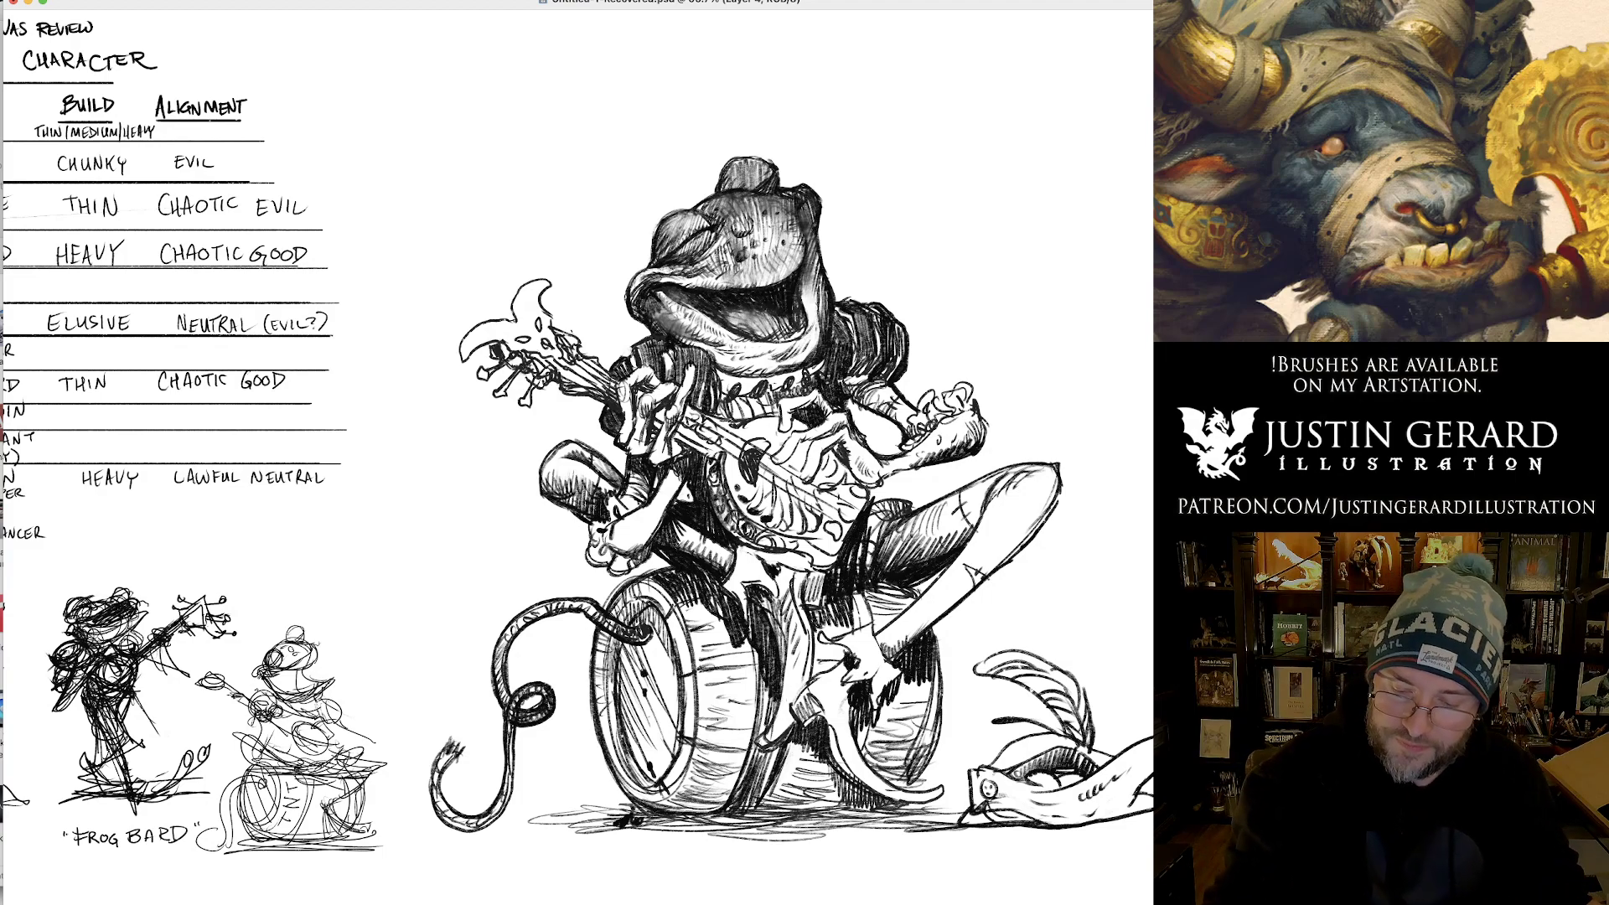
pyautogui.moveTo(758, 486); pyautogui.dragTo(775, 518)
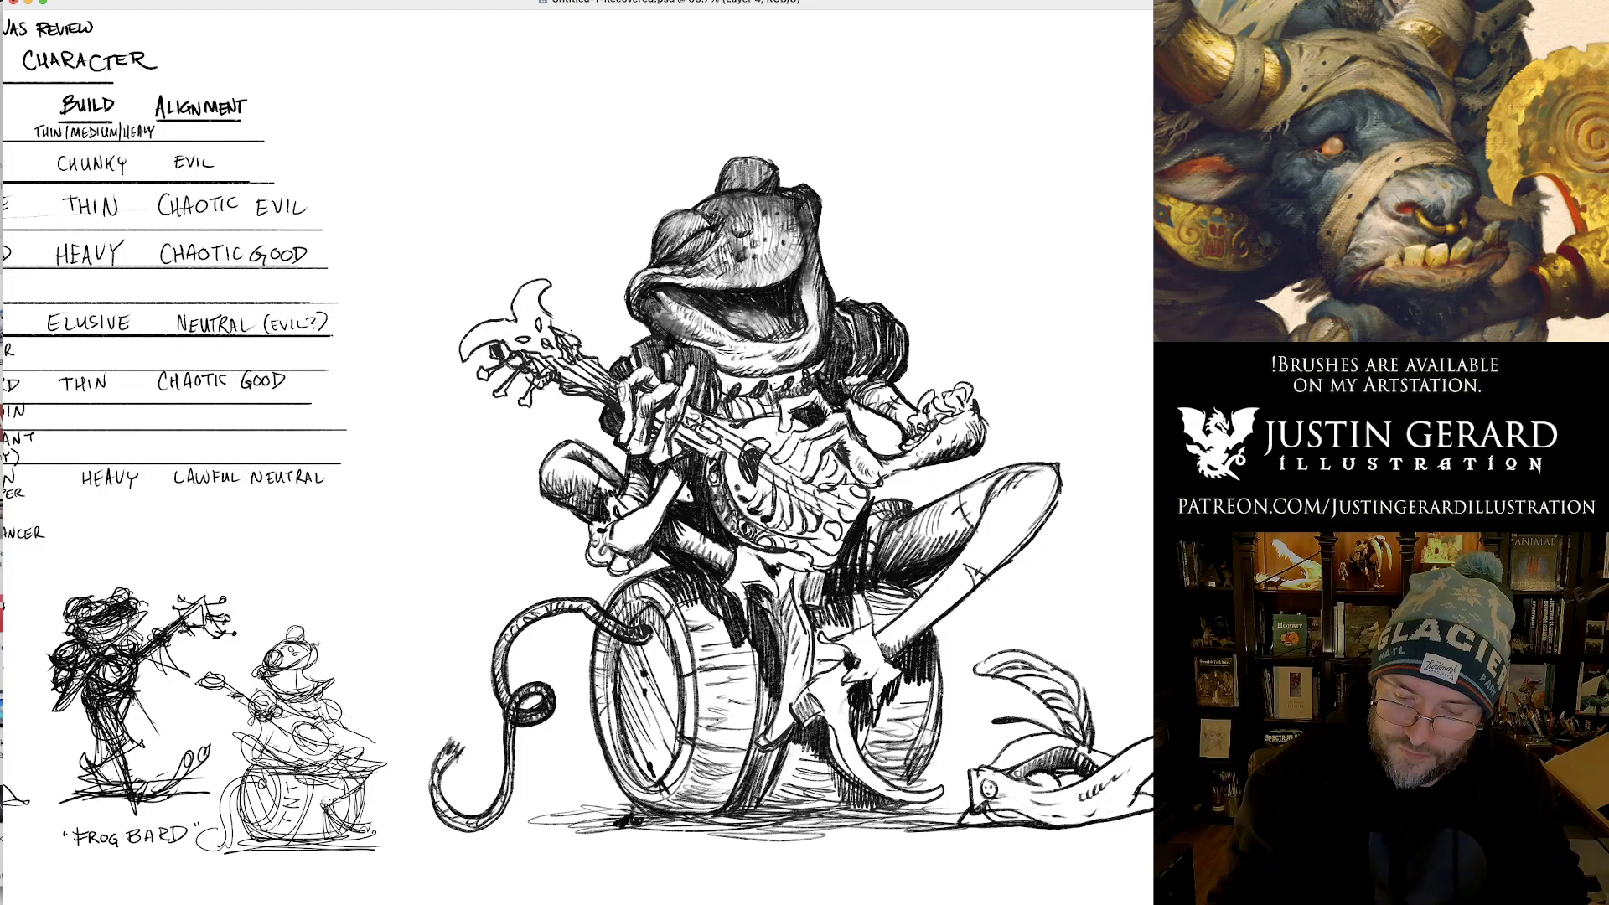
pyautogui.moveTo(785, 455); pyautogui.dragTo(816, 490)
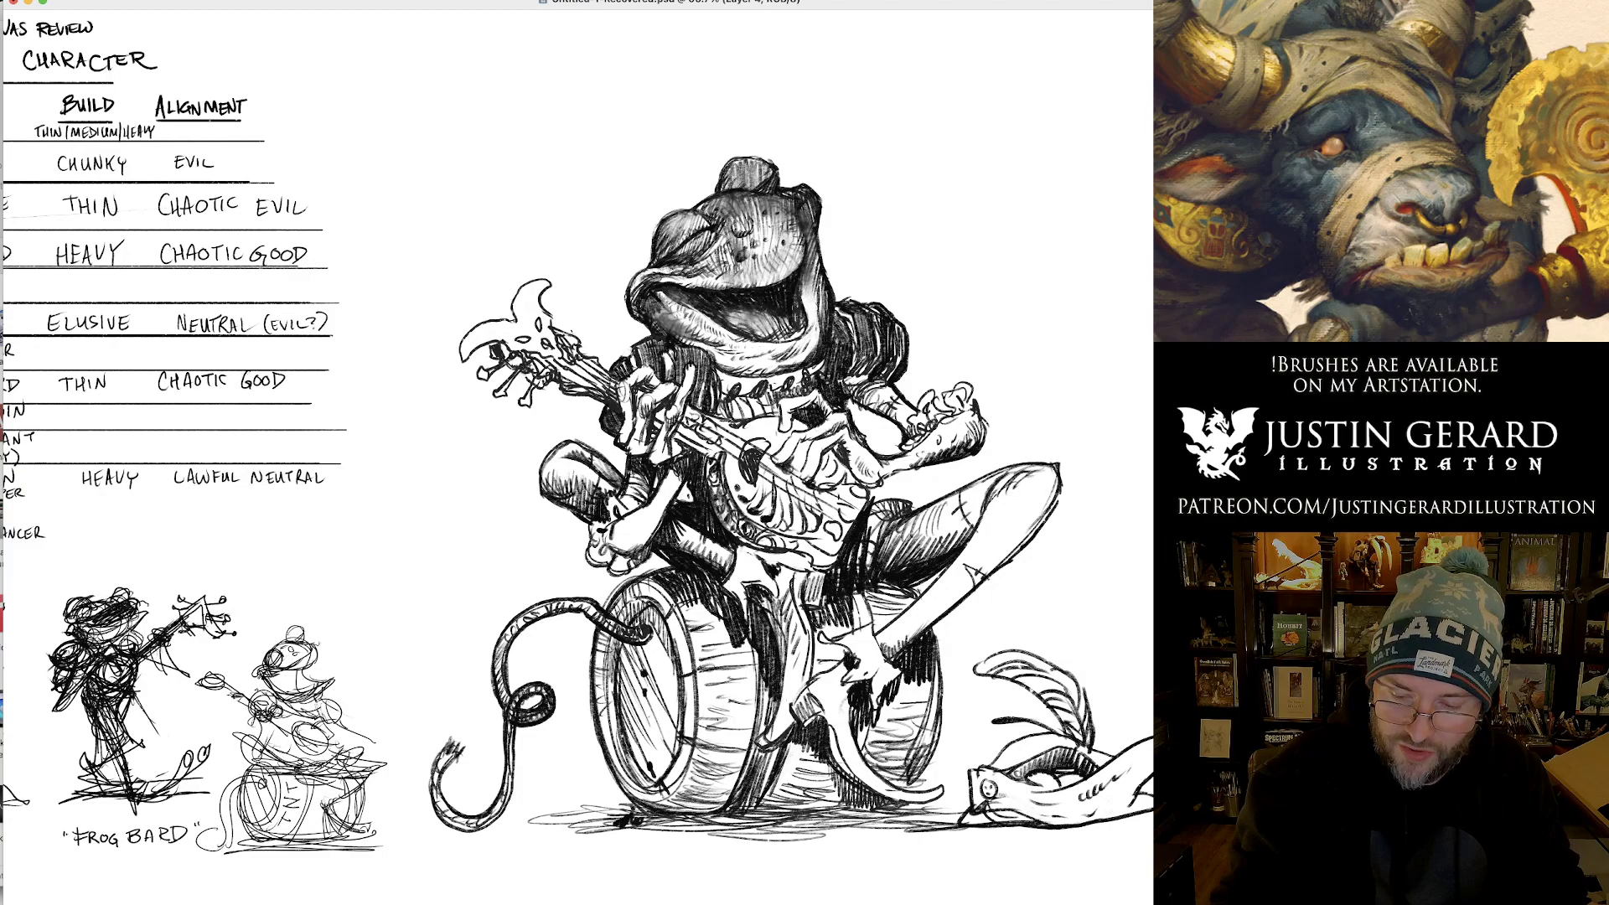
pyautogui.moveTo(800, 439)
pyautogui.mouseDown()
pyautogui.moveTo(789, 458)
pyautogui.moveTo(809, 480)
pyautogui.mouseUp()
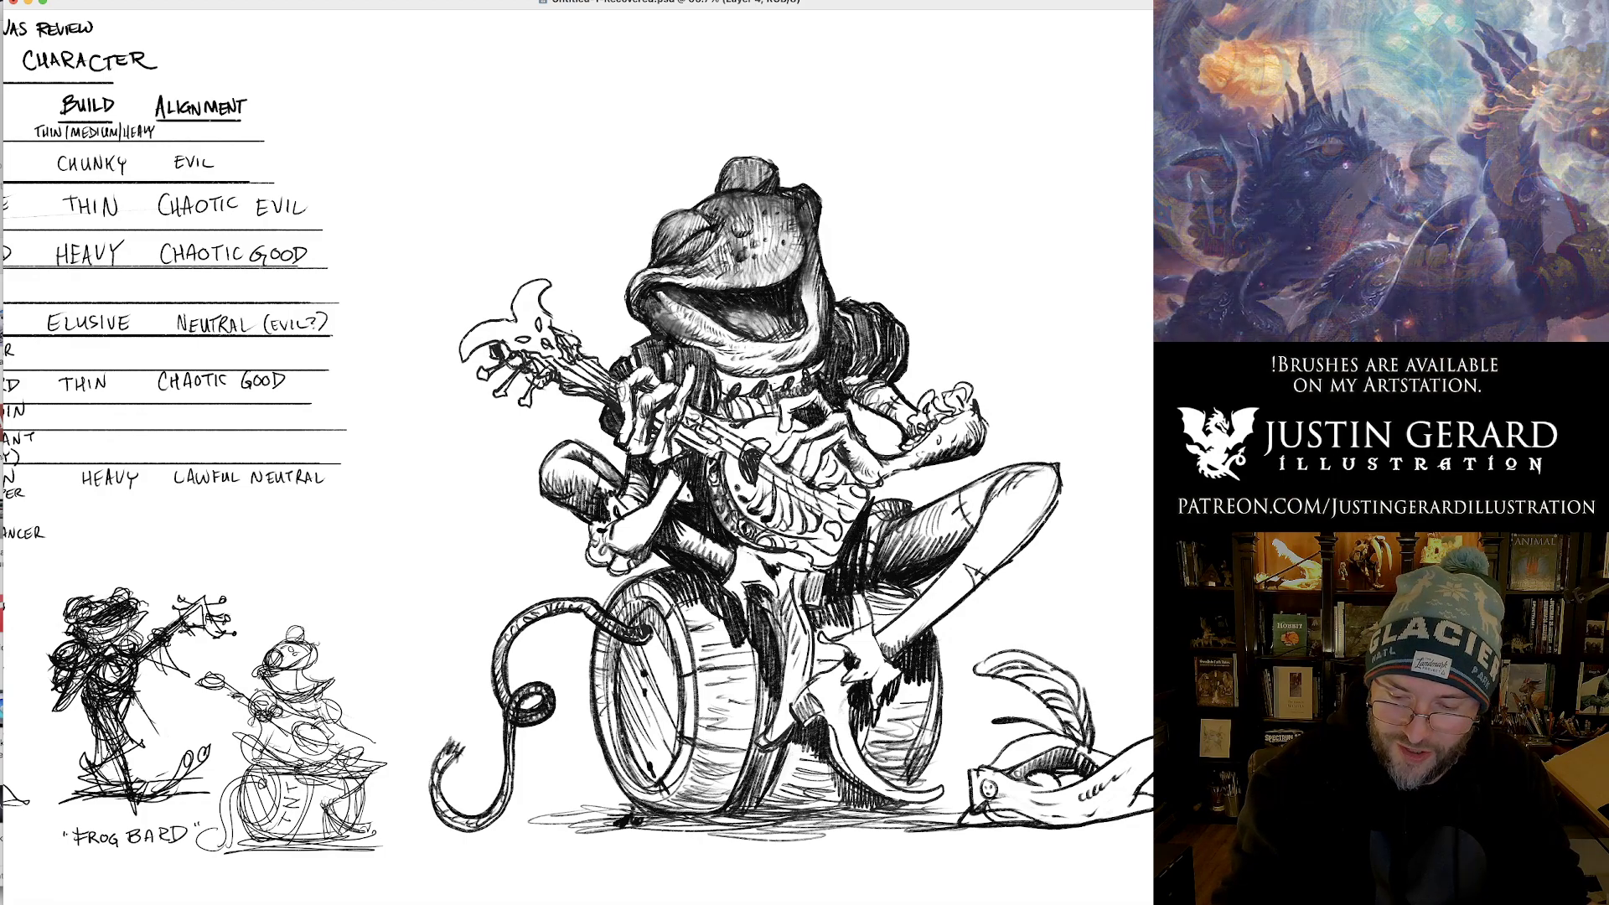
pyautogui.moveTo(869, 466); pyautogui.dragTo(862, 485)
pyautogui.moveTo(874, 473)
pyautogui.mouseDown()
pyautogui.moveTo(866, 487)
pyautogui.moveTo(848, 470)
pyautogui.moveTo(865, 504)
pyautogui.mouseUp()
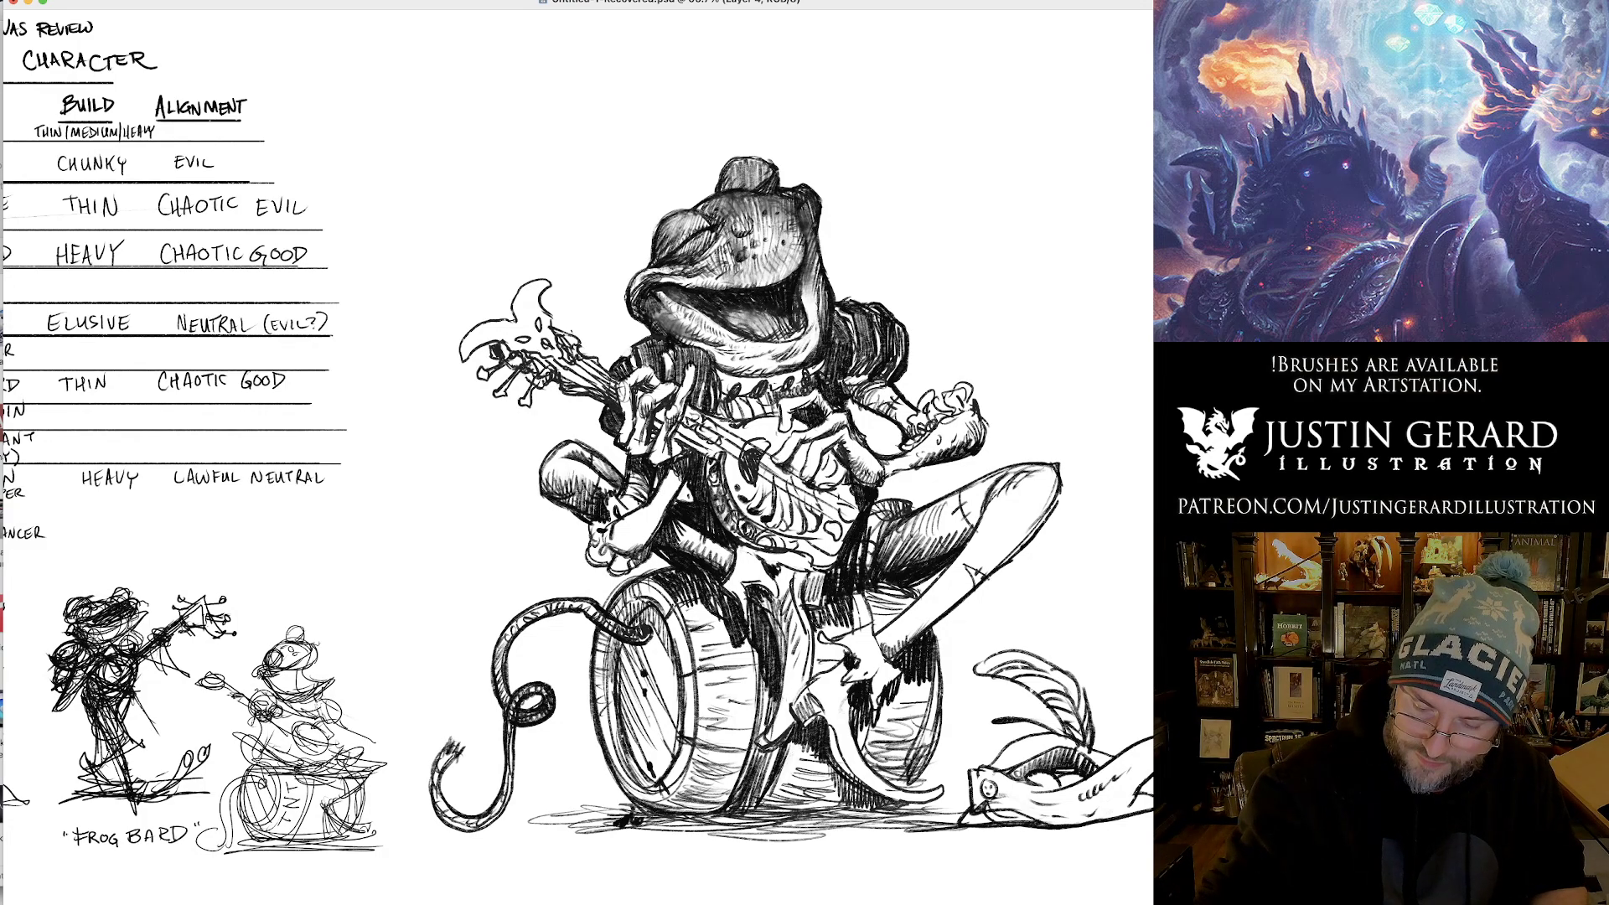
# Rework the lower end of the form hanging over the barrel's front and darken the area beneath it.
pyautogui.moveTo(778, 700)
pyautogui.mouseDown()
pyautogui.moveTo(806, 692)
pyautogui.moveTo(764, 740)
pyautogui.moveTo(749, 693)
pyautogui.mouseUp()
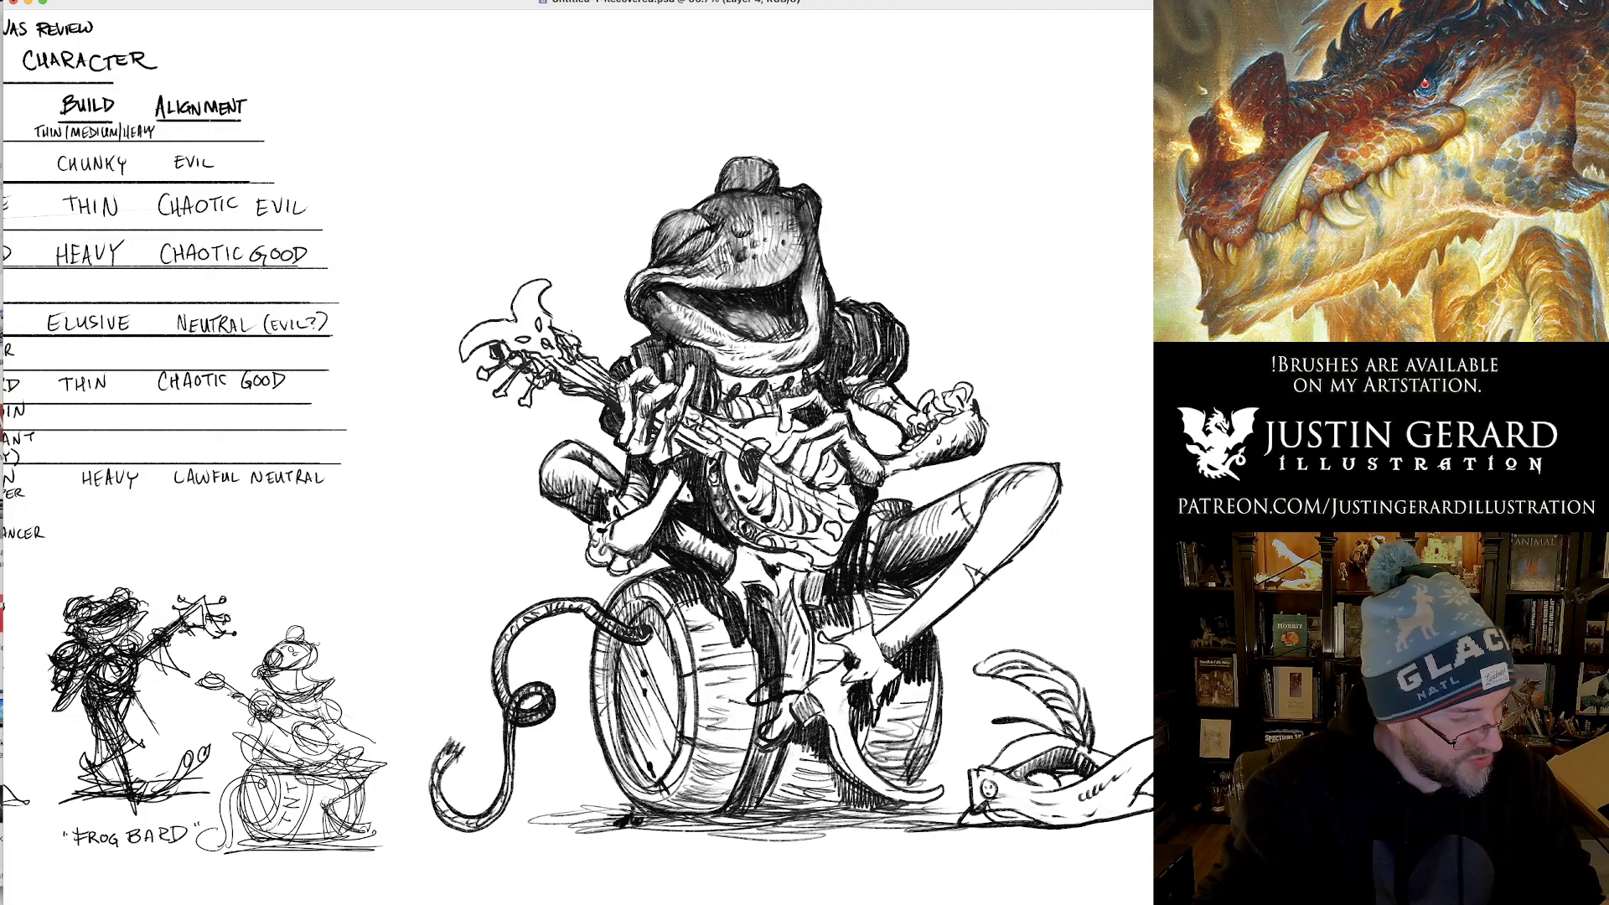
pyautogui.moveTo(786, 675)
pyautogui.mouseDown()
pyautogui.moveTo(757, 697)
pyautogui.moveTo(745, 744)
pyautogui.moveTo(758, 765)
pyautogui.mouseUp()
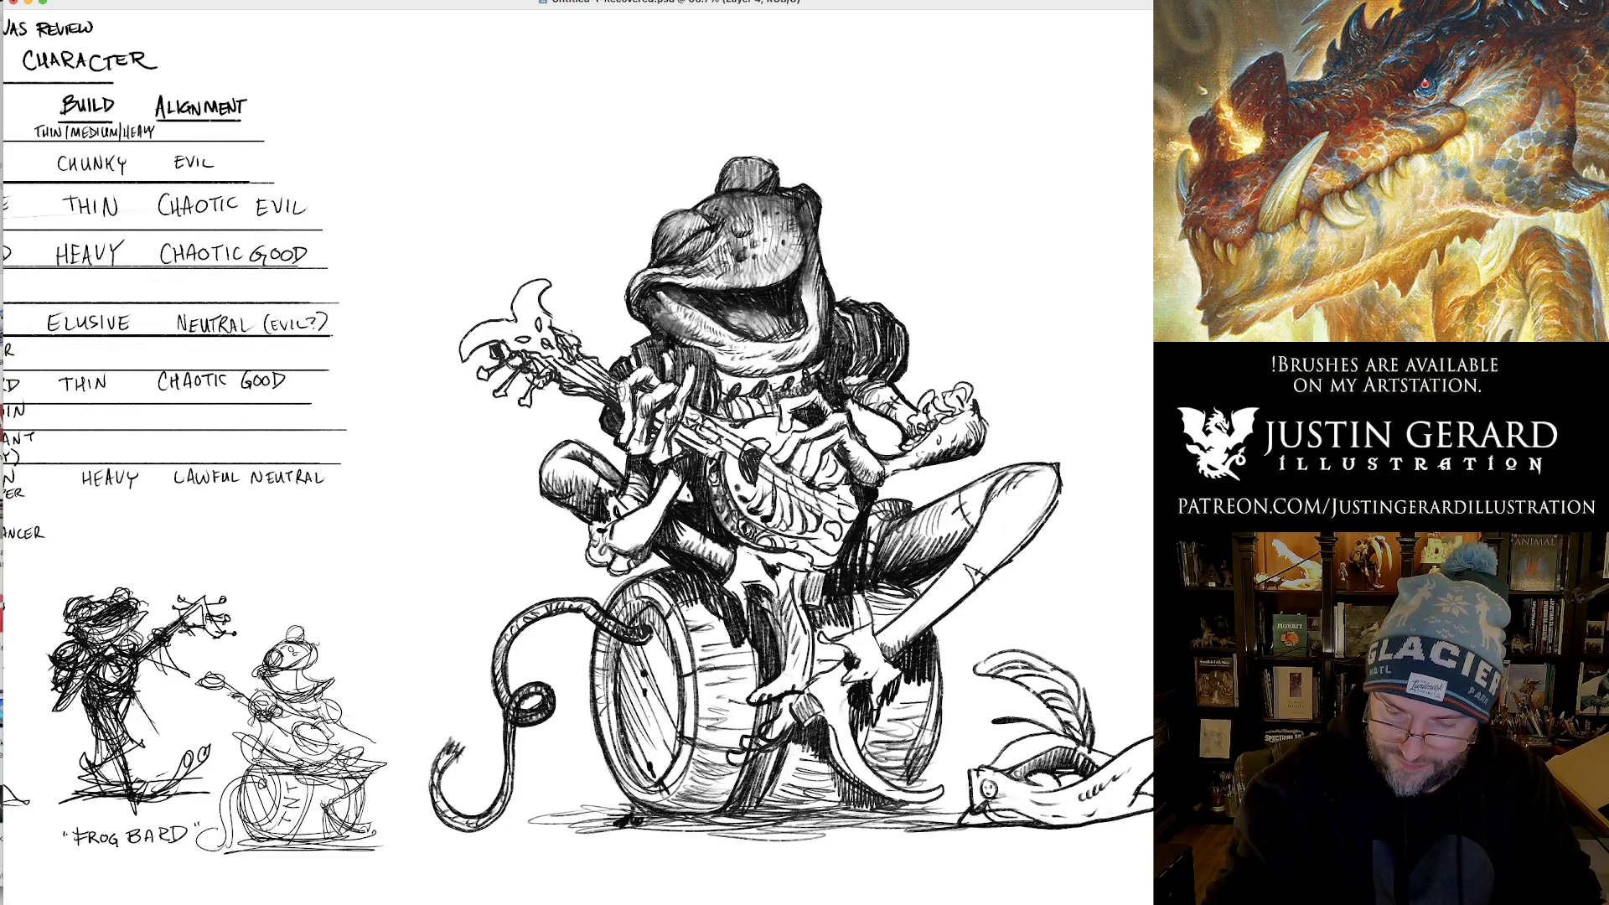
pyautogui.press('super+z')
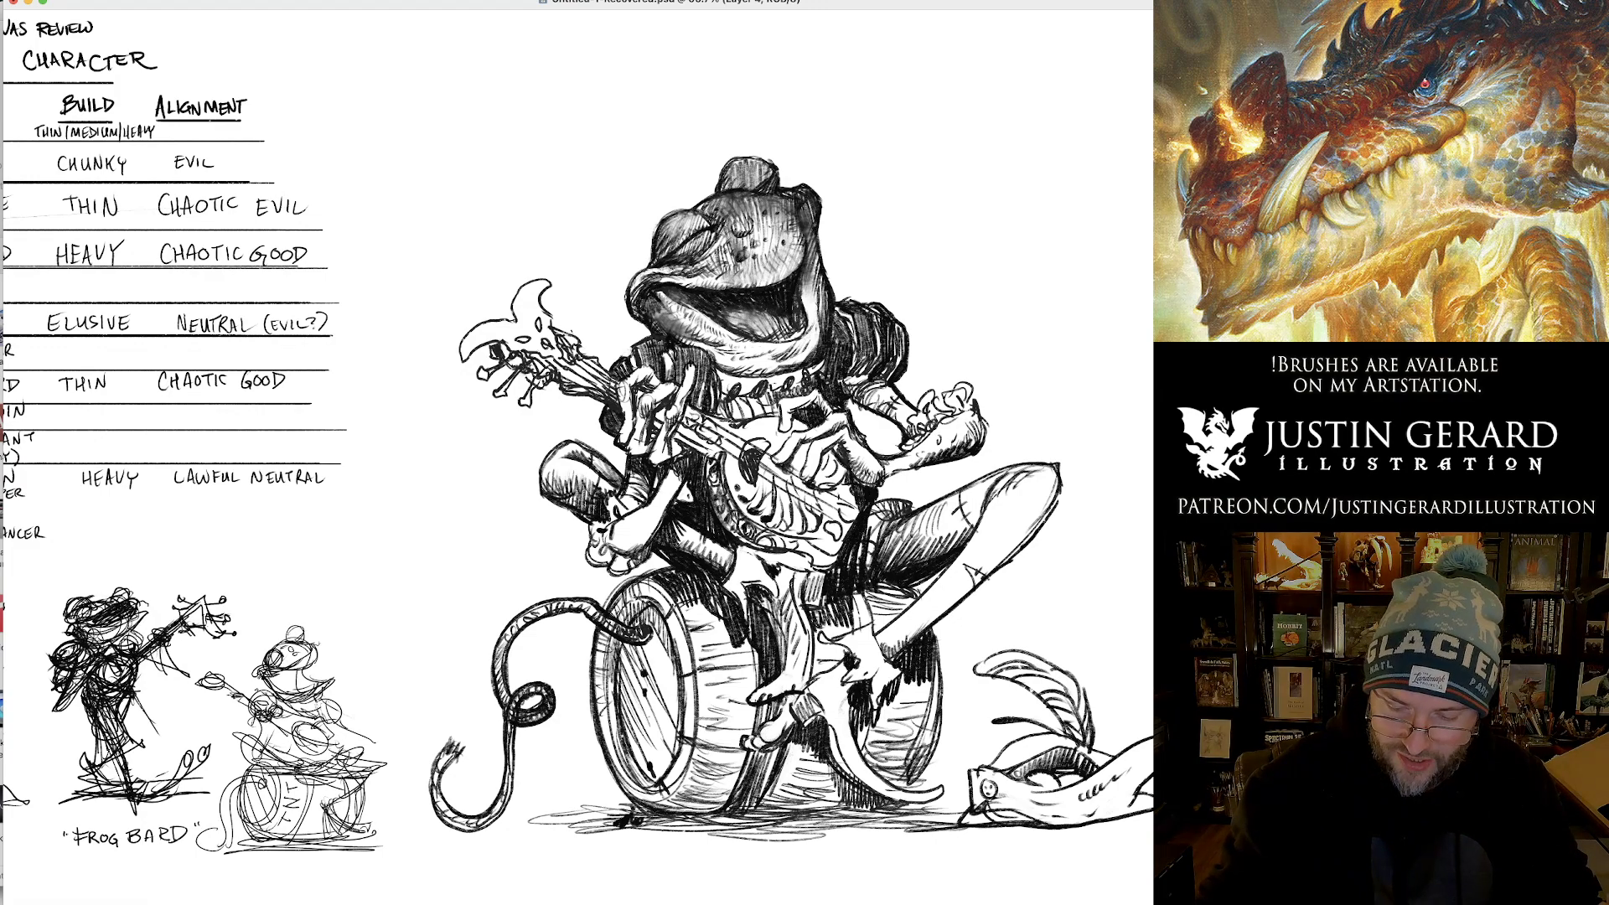
pyautogui.moveTo(800, 691)
pyautogui.mouseDown()
pyautogui.moveTo(781, 732)
pyautogui.moveTo(773, 720)
pyautogui.mouseUp()
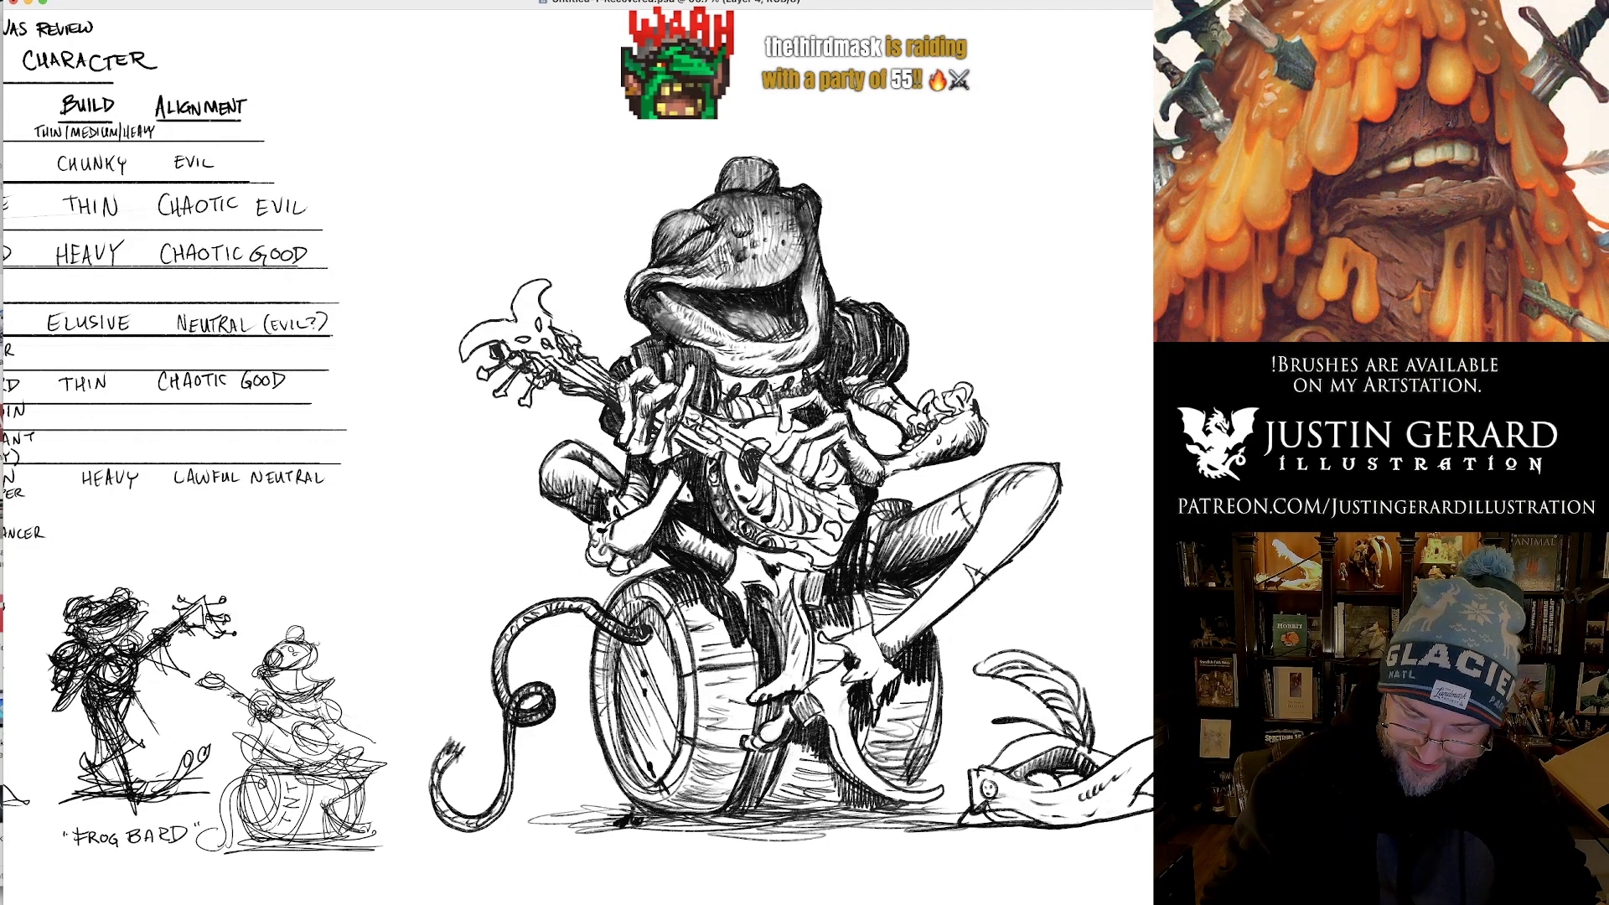
# Darken the upper stretch of rope where it curves out of the hole in the barrel's face.
pyautogui.moveTo(677, 648)
pyautogui.mouseDown()
pyautogui.moveTo(689, 669)
pyautogui.moveTo(644, 669)
pyautogui.moveTo(623, 639)
pyautogui.moveTo(647, 639)
pyautogui.moveTo(592, 617)
pyautogui.mouseUp()
pyautogui.moveTo(592, 609); pyautogui.dragTo(598, 620)
pyautogui.moveTo(600, 618)
pyautogui.mouseDown()
pyautogui.moveTo(613, 631)
pyautogui.moveTo(543, 618)
pyautogui.mouseUp()
pyautogui.moveTo(543, 605); pyautogui.dragTo(552, 612)
pyautogui.moveTo(556, 600); pyautogui.dragTo(569, 614)
pyautogui.moveTo(568, 600); pyautogui.dragTo(580, 614)
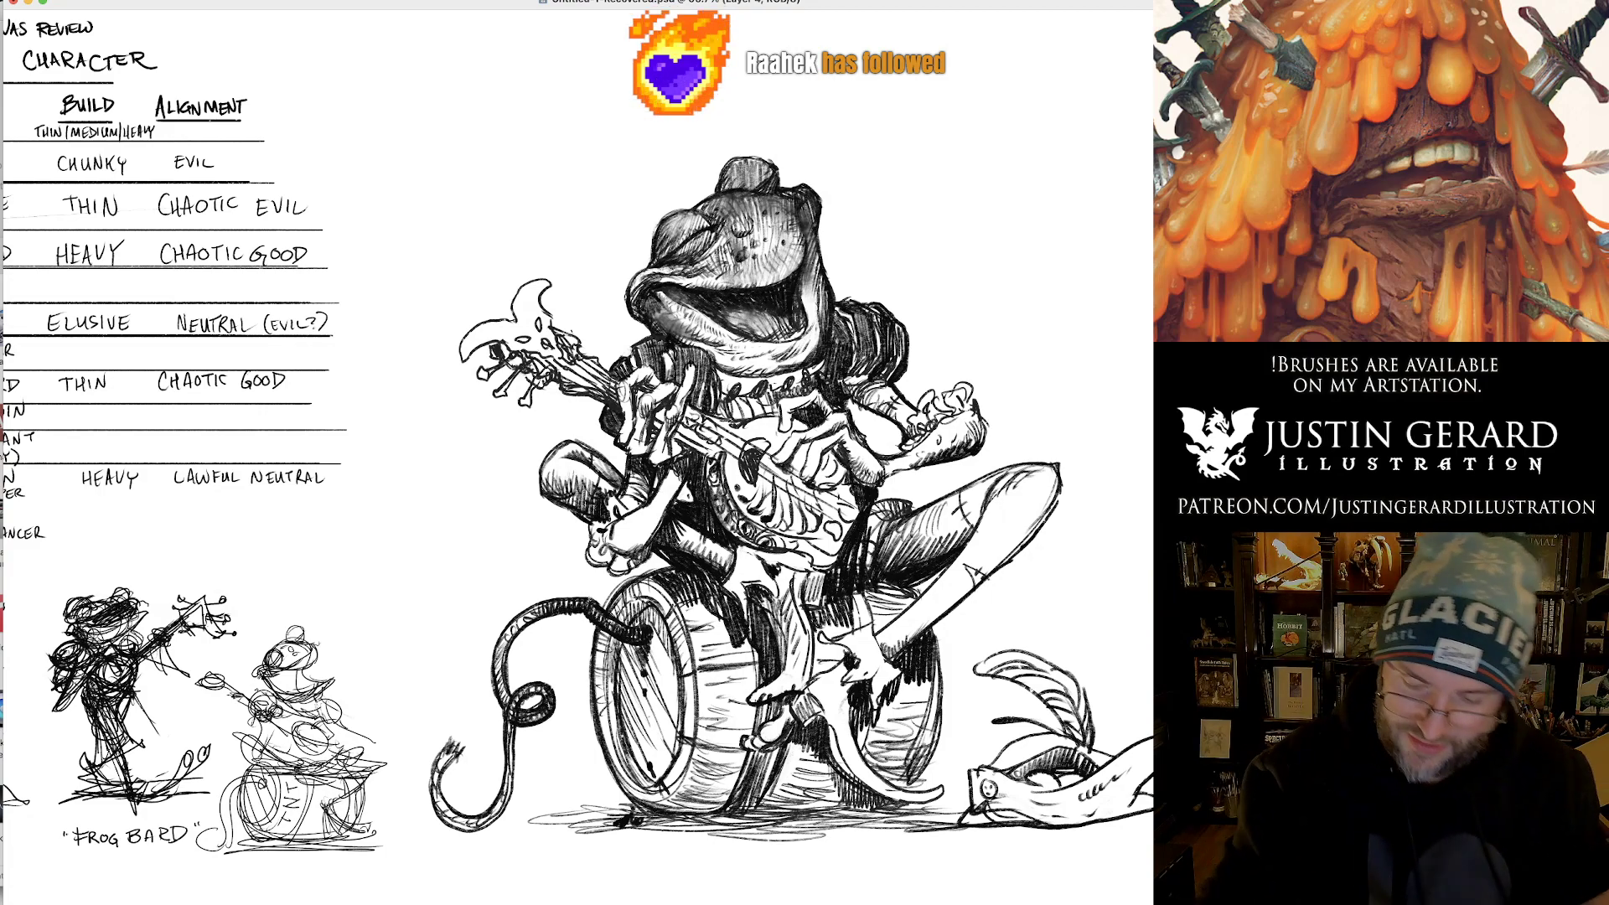
# Darken the lute's lower rim and shade the folds hanging below it over the barrel's front.
pyautogui.moveTo(812, 540)
pyautogui.mouseDown()
pyautogui.moveTo(832, 560)
pyautogui.moveTo(794, 547)
pyautogui.moveTo(821, 569)
pyautogui.moveTo(782, 581)
pyautogui.moveTo(767, 567)
pyautogui.moveTo(789, 569)
pyautogui.mouseUp()
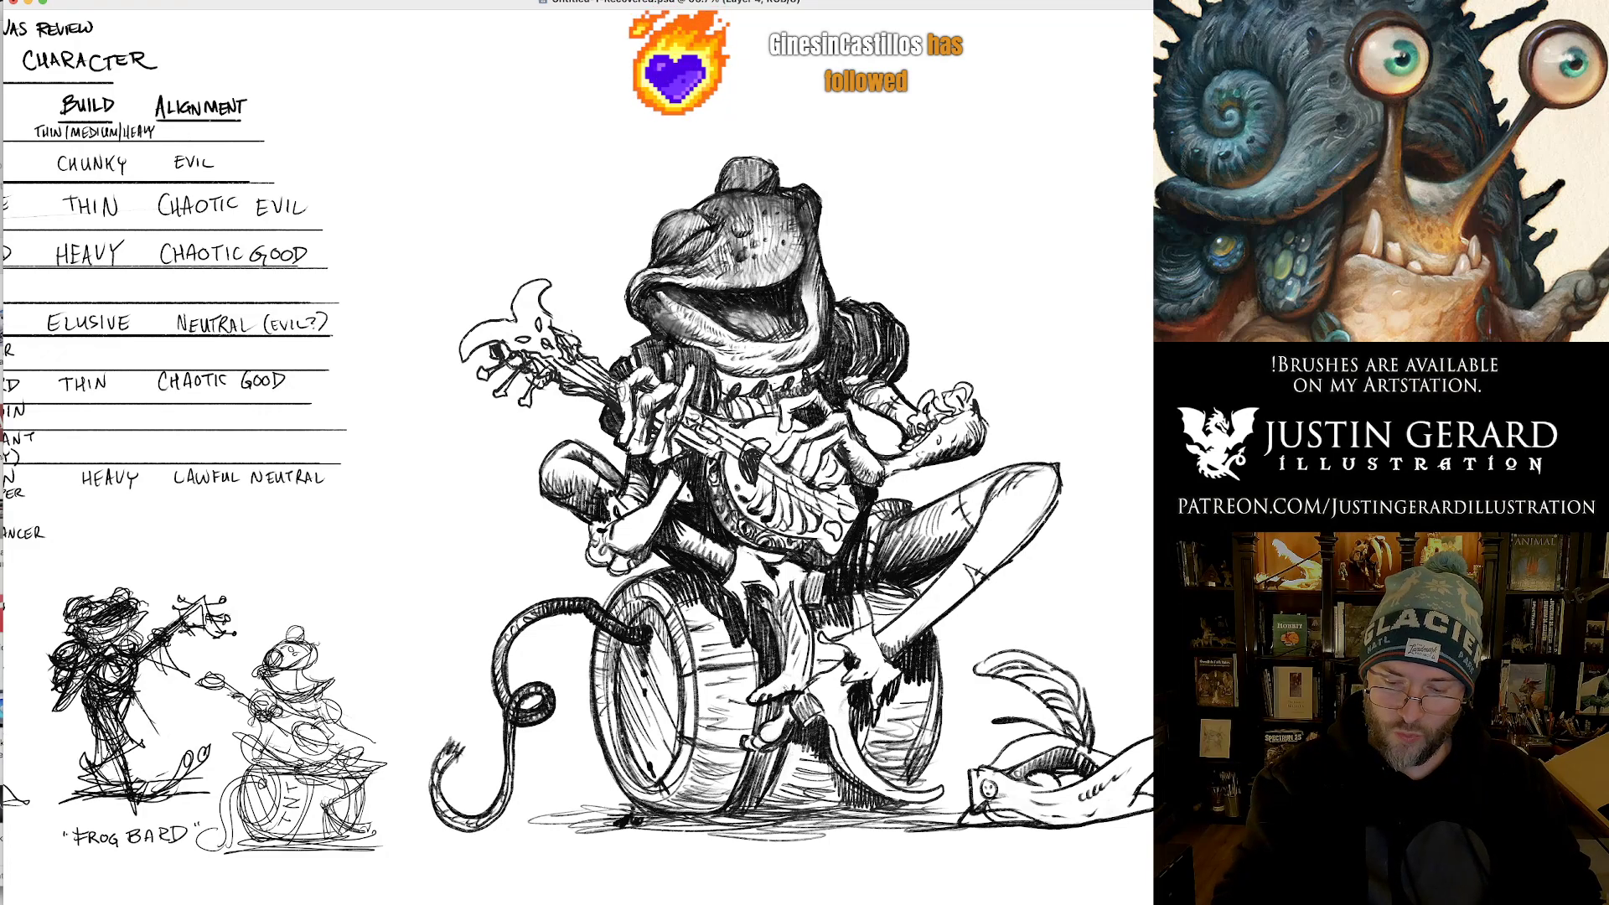
pyautogui.moveTo(774, 689)
pyautogui.mouseDown()
pyautogui.moveTo(810, 651)
pyautogui.moveTo(803, 663)
pyautogui.mouseUp()
pyautogui.moveTo(798, 680); pyautogui.dragTo(820, 630)
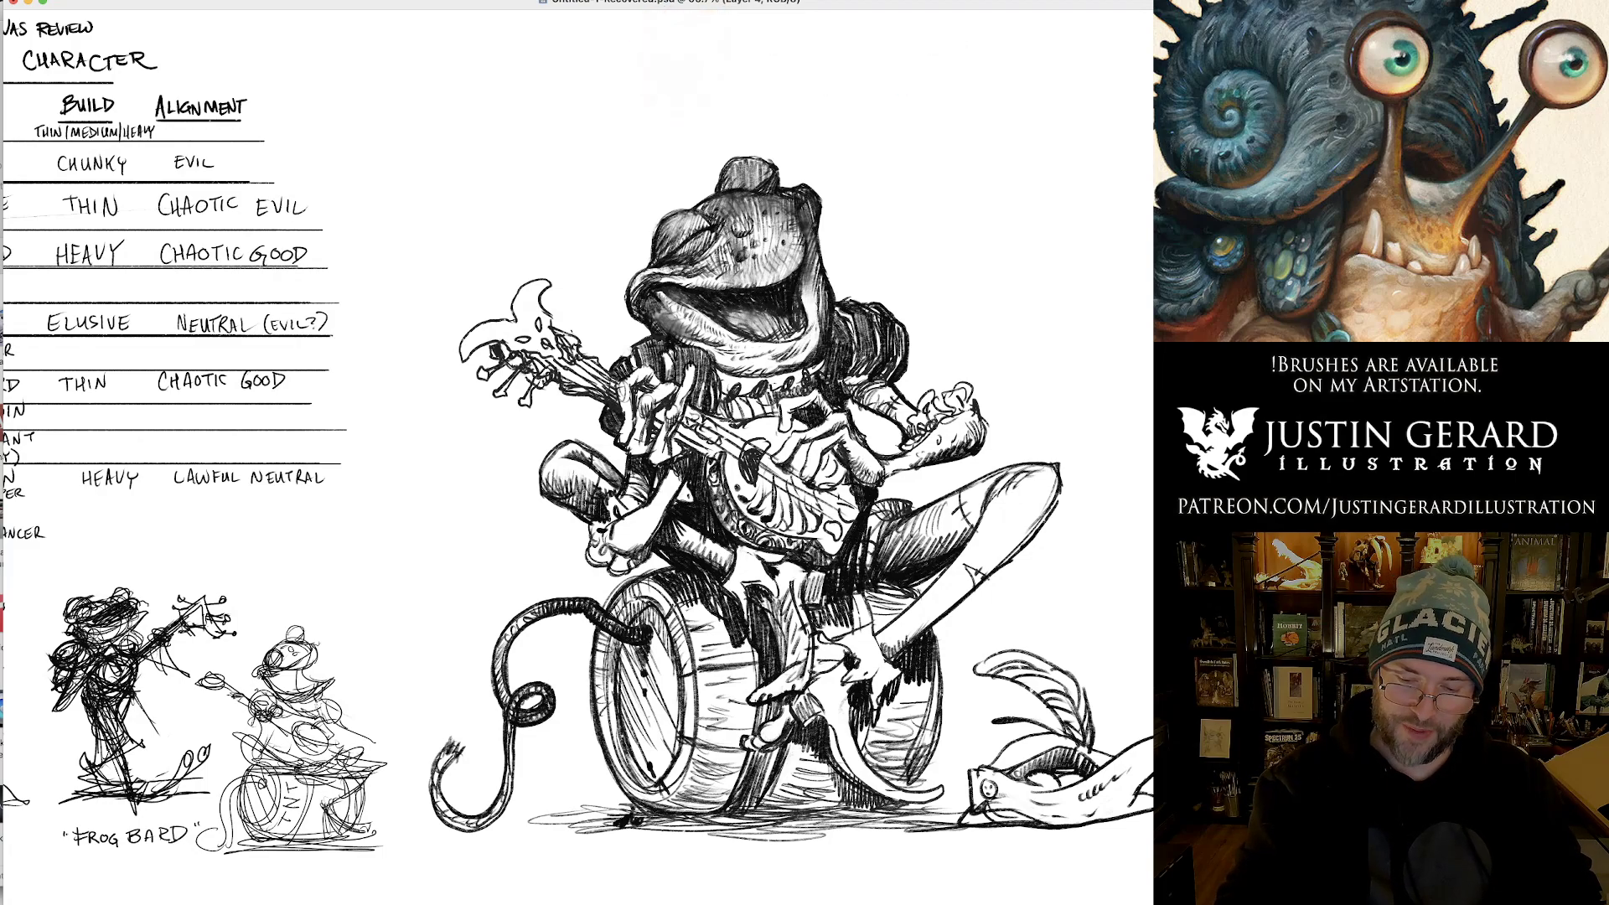
pyautogui.moveTo(731, 582); pyautogui.dragTo(748, 630)
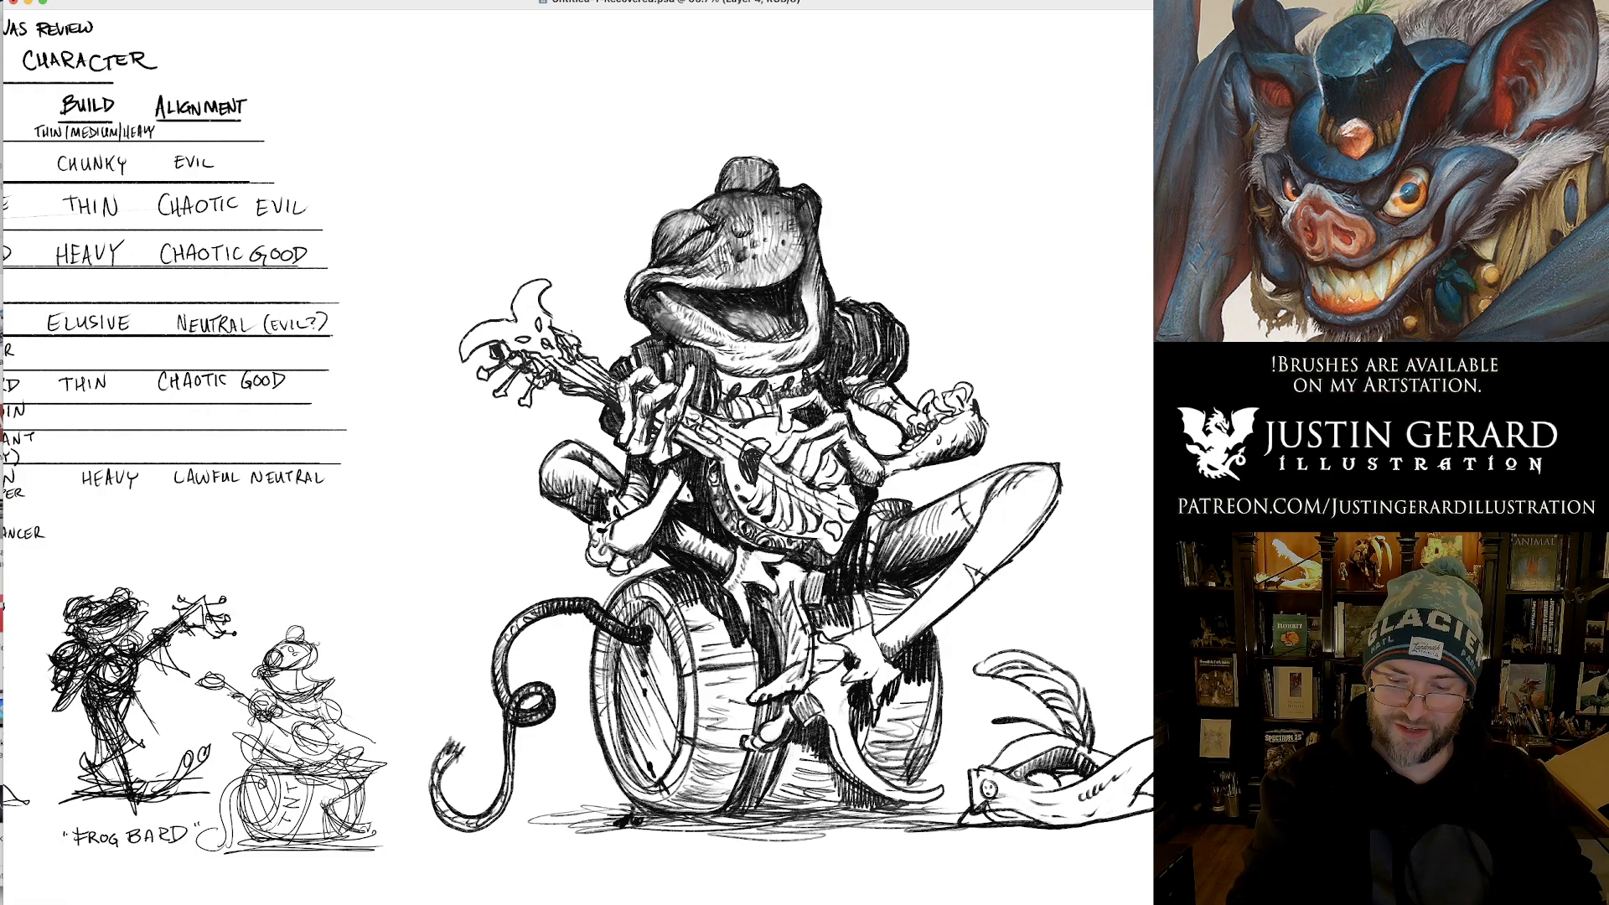
# Shade the shirt front and ruffled collar above the lute, and refine the far side of the head and the lip.
pyautogui.moveTo(742, 423); pyautogui.dragTo(767, 417)
pyautogui.moveTo(748, 425); pyautogui.dragTo(811, 421)
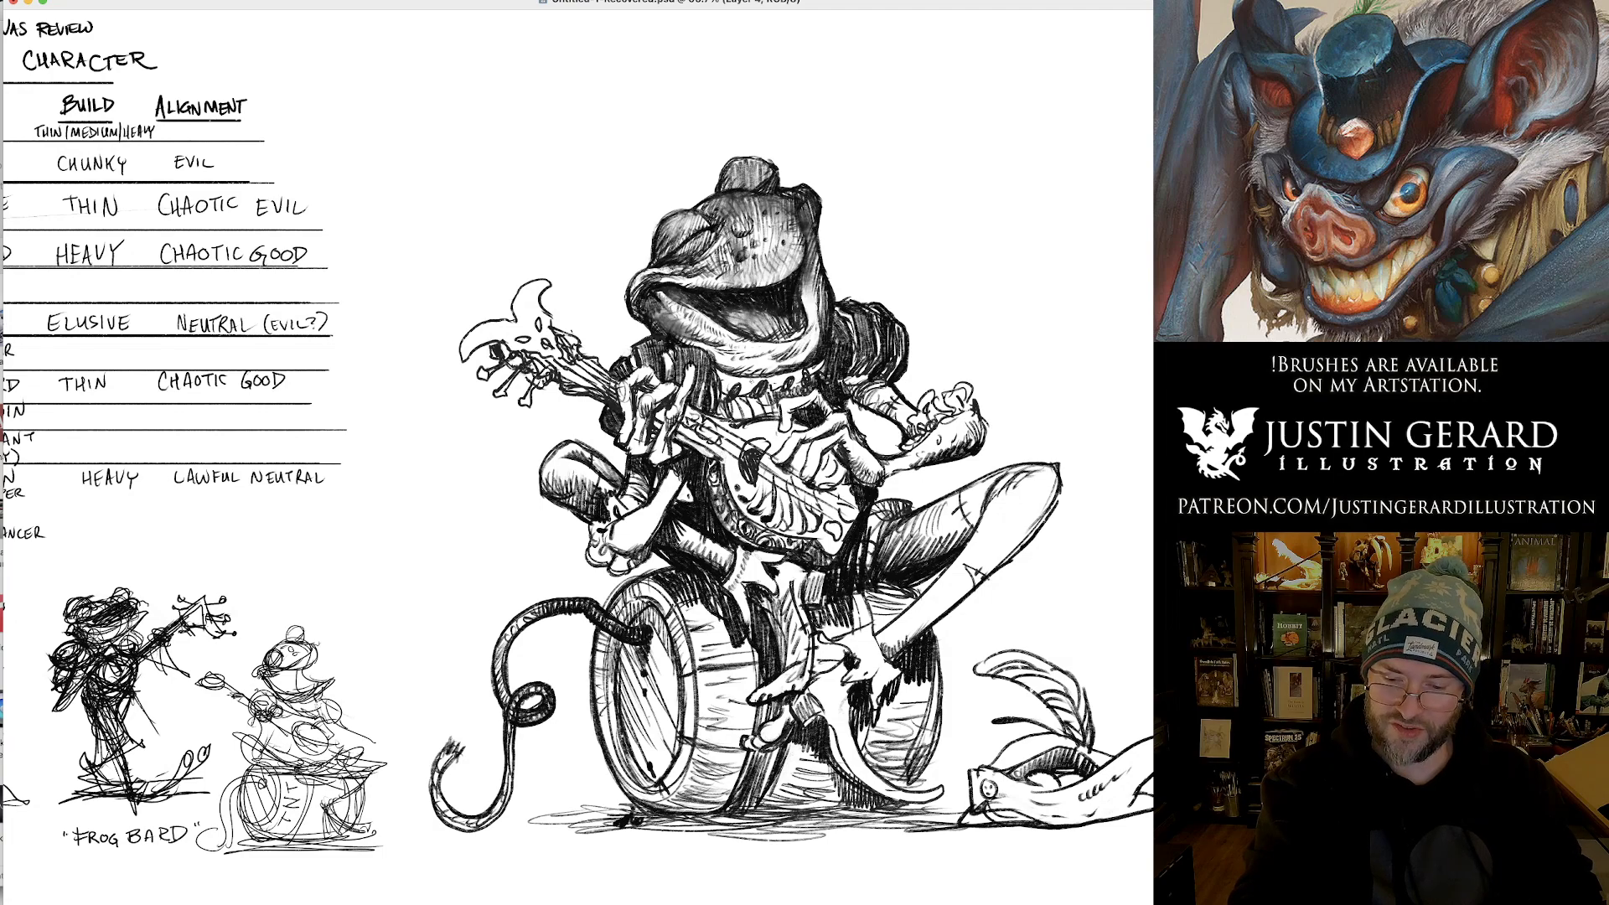
pyautogui.moveTo(740, 386)
pyautogui.mouseDown()
pyautogui.moveTo(725, 403)
pyautogui.moveTo(726, 388)
pyautogui.moveTo(750, 399)
pyautogui.mouseUp()
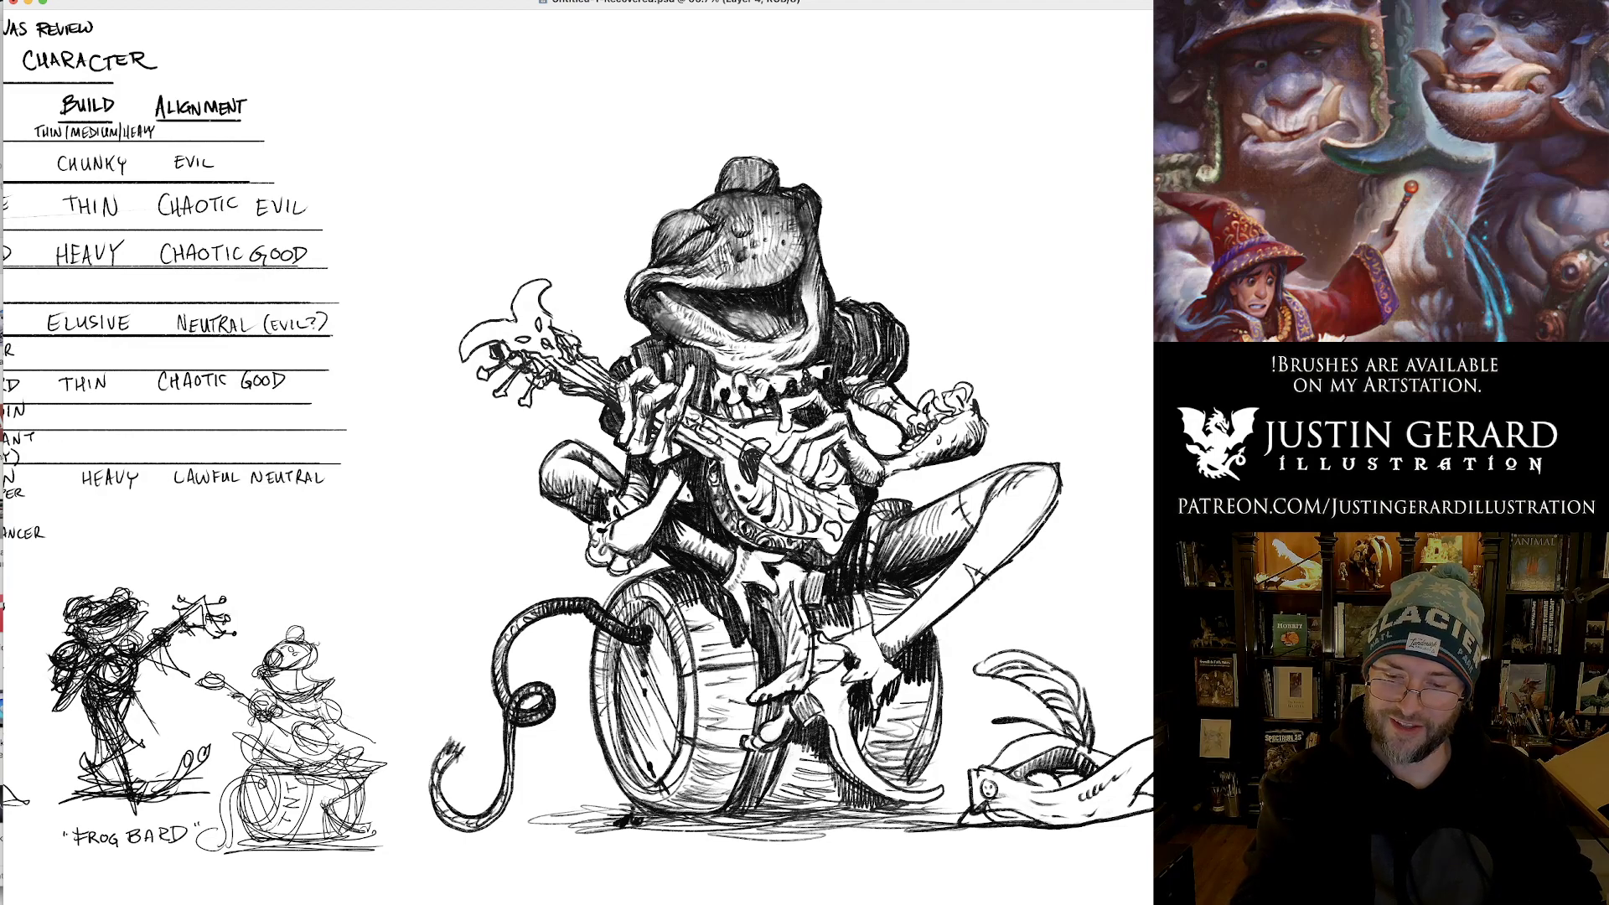
pyautogui.moveTo(814, 201); pyautogui.dragTo(803, 218)
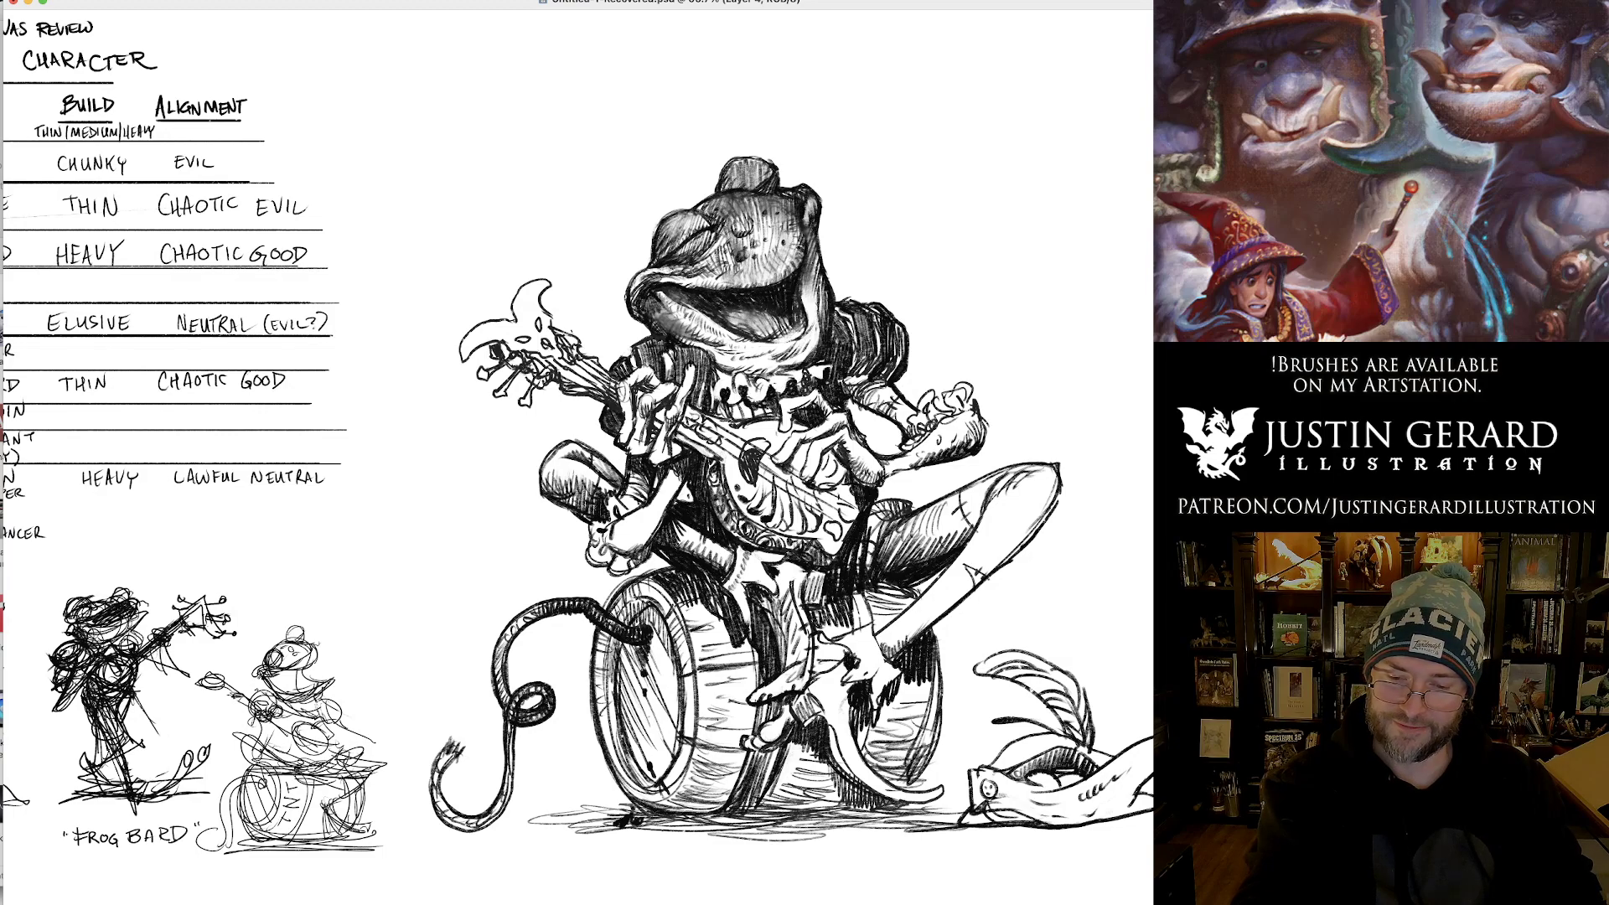
pyautogui.moveTo(675, 317)
pyautogui.mouseDown()
pyautogui.moveTo(680, 302)
pyautogui.moveTo(714, 345)
pyautogui.moveTo(657, 288)
pyautogui.mouseUp()
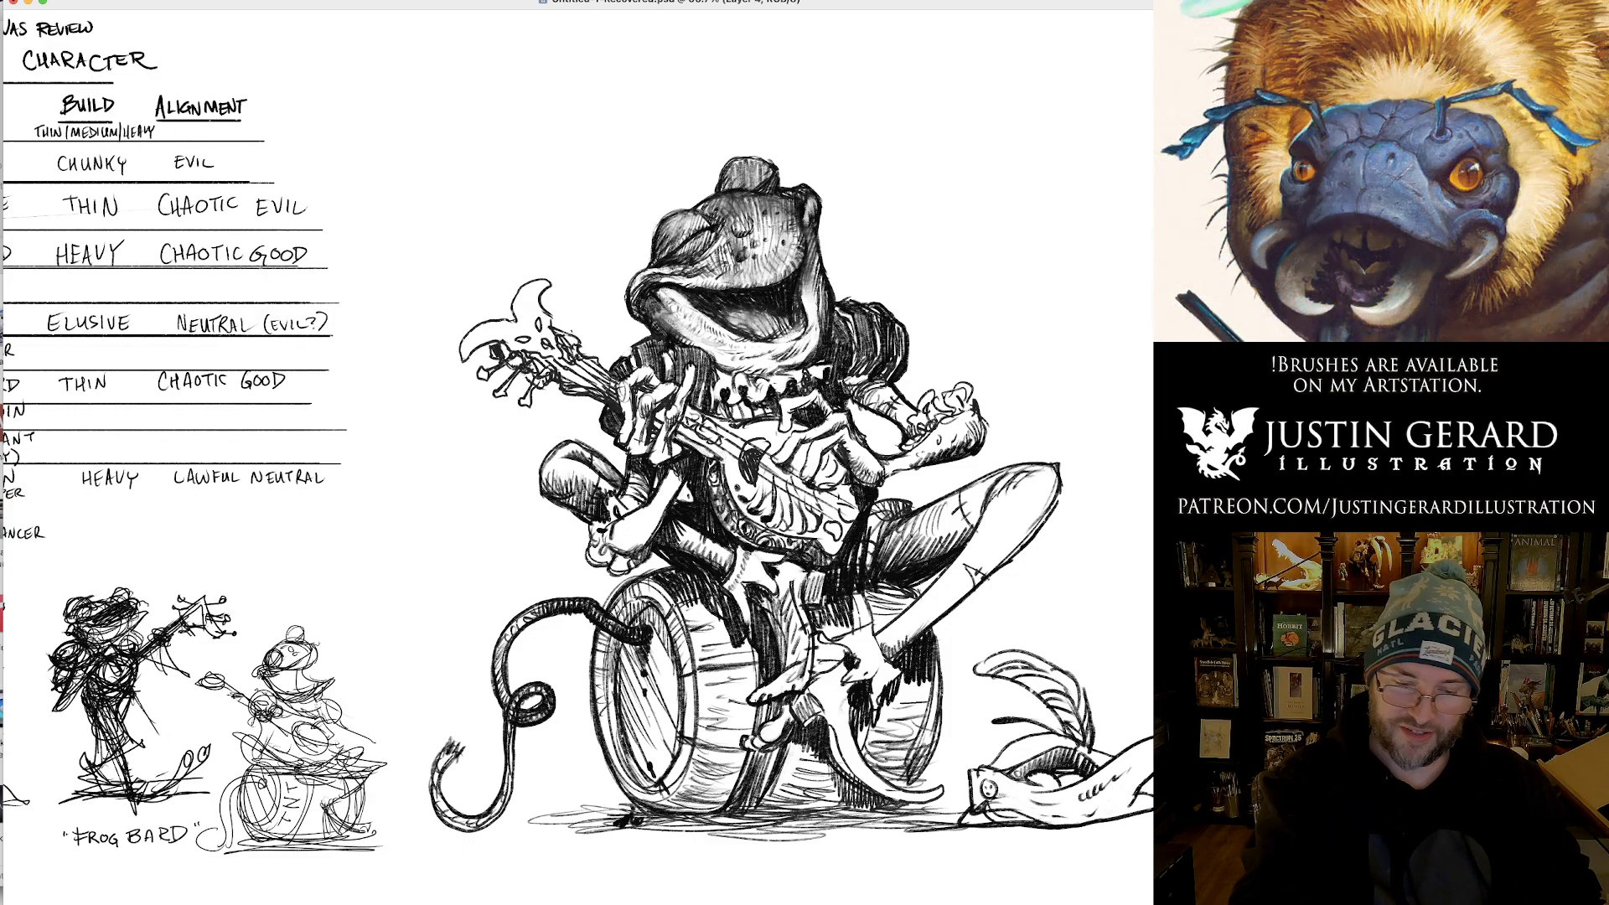
# Extend both horns on the lute's skull headstock into longer curved tips and refine the details beneath them.
pyautogui.moveTo(478, 325)
pyautogui.mouseDown()
pyautogui.moveTo(423, 373)
pyautogui.moveTo(469, 359)
pyautogui.mouseUp()
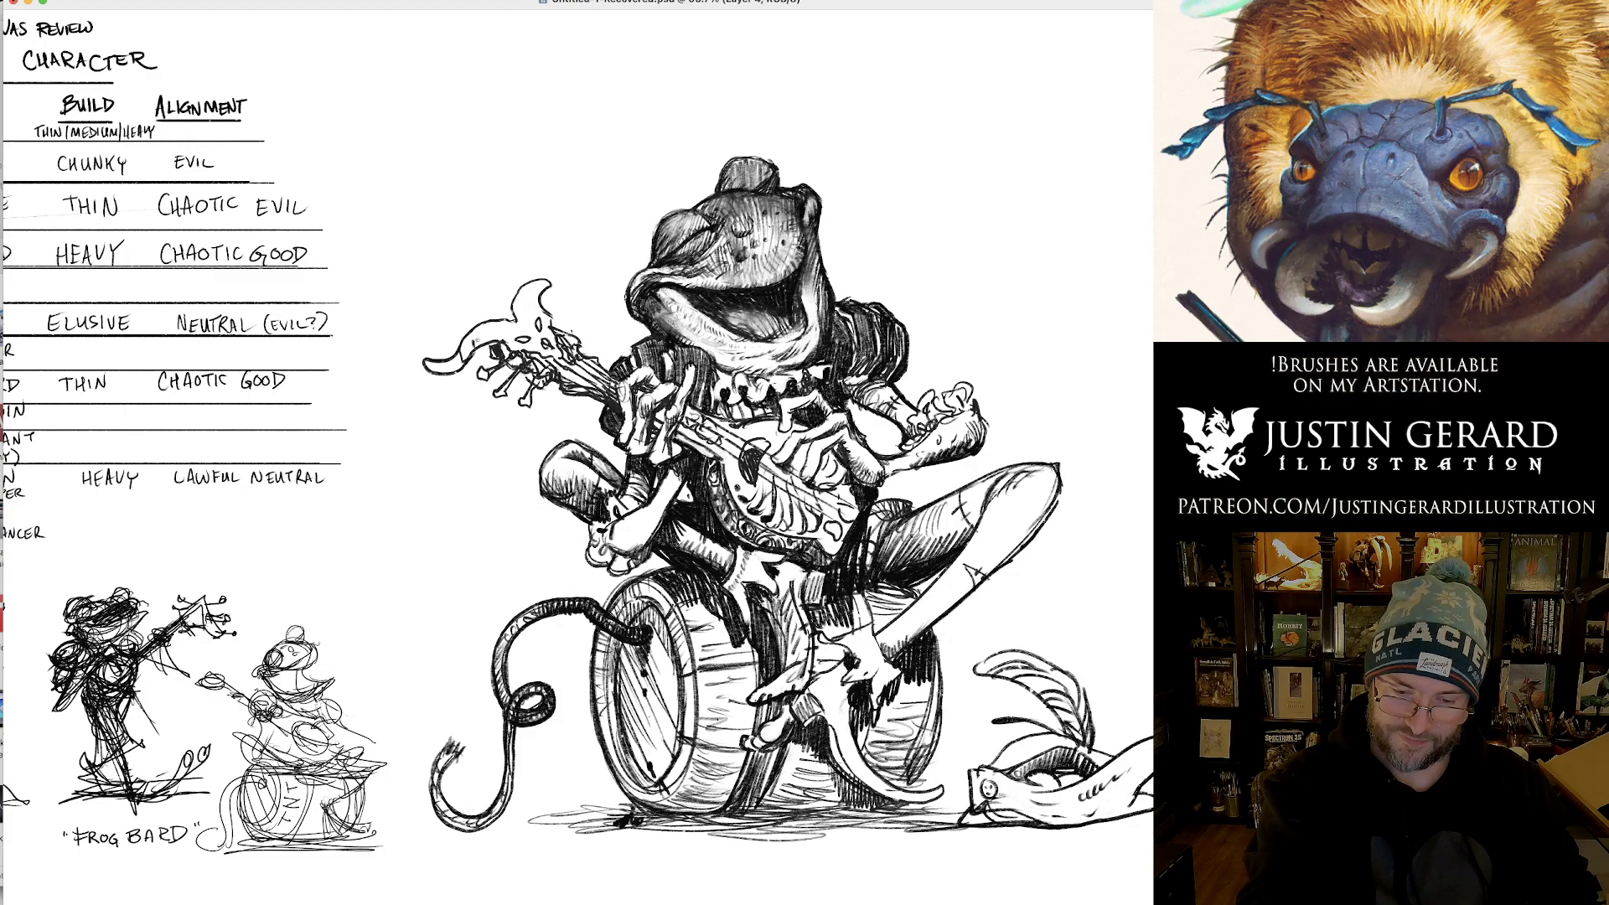
pyautogui.moveTo(526, 289)
pyautogui.mouseDown()
pyautogui.moveTo(547, 252)
pyautogui.moveTo(555, 285)
pyautogui.mouseUp()
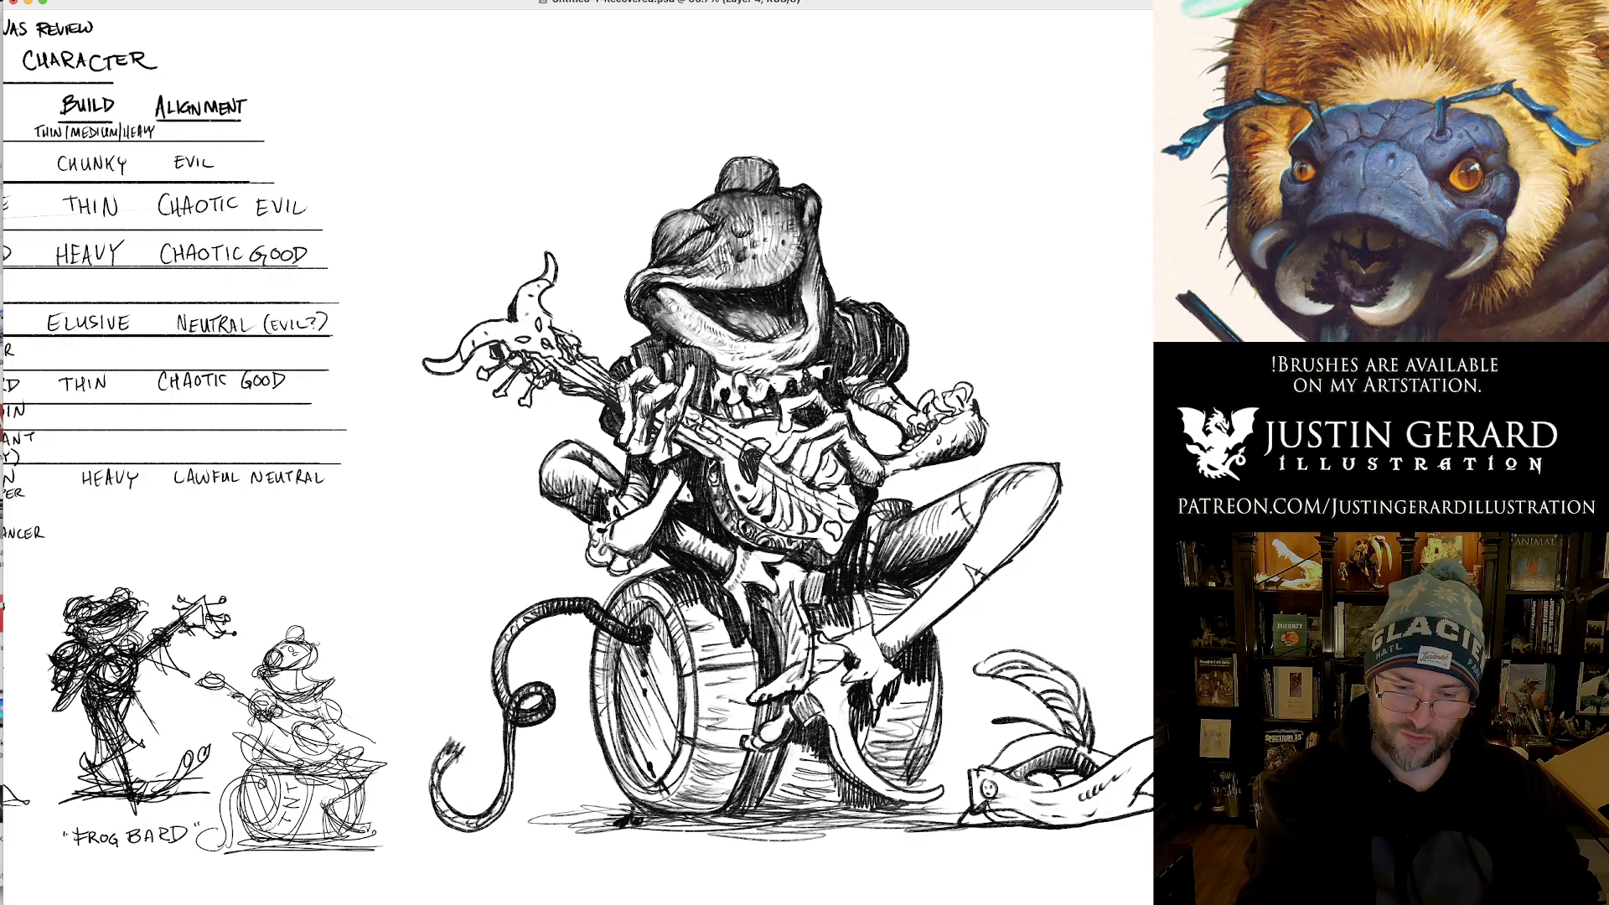
pyautogui.moveTo(499, 348); pyautogui.dragTo(528, 365)
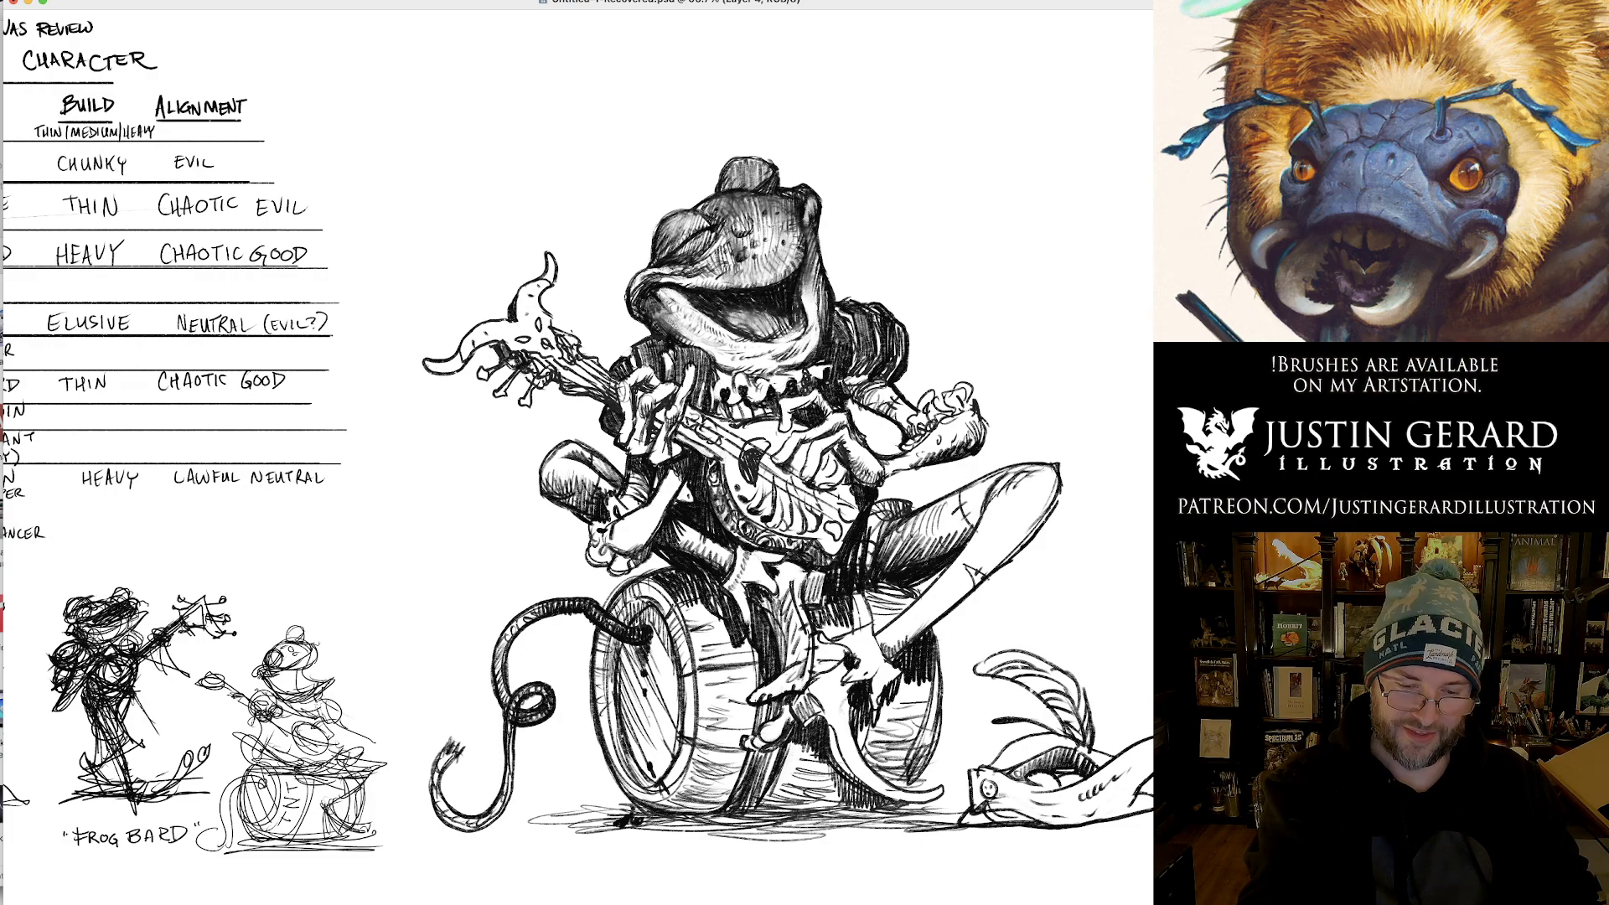
# Hatch the upper horn on the lute's skull headstock and add bone-shaped tuning pegs along its upper side.
pyautogui.moveTo(428, 367)
pyautogui.mouseDown()
pyautogui.moveTo(461, 372)
pyautogui.moveTo(497, 343)
pyautogui.mouseUp()
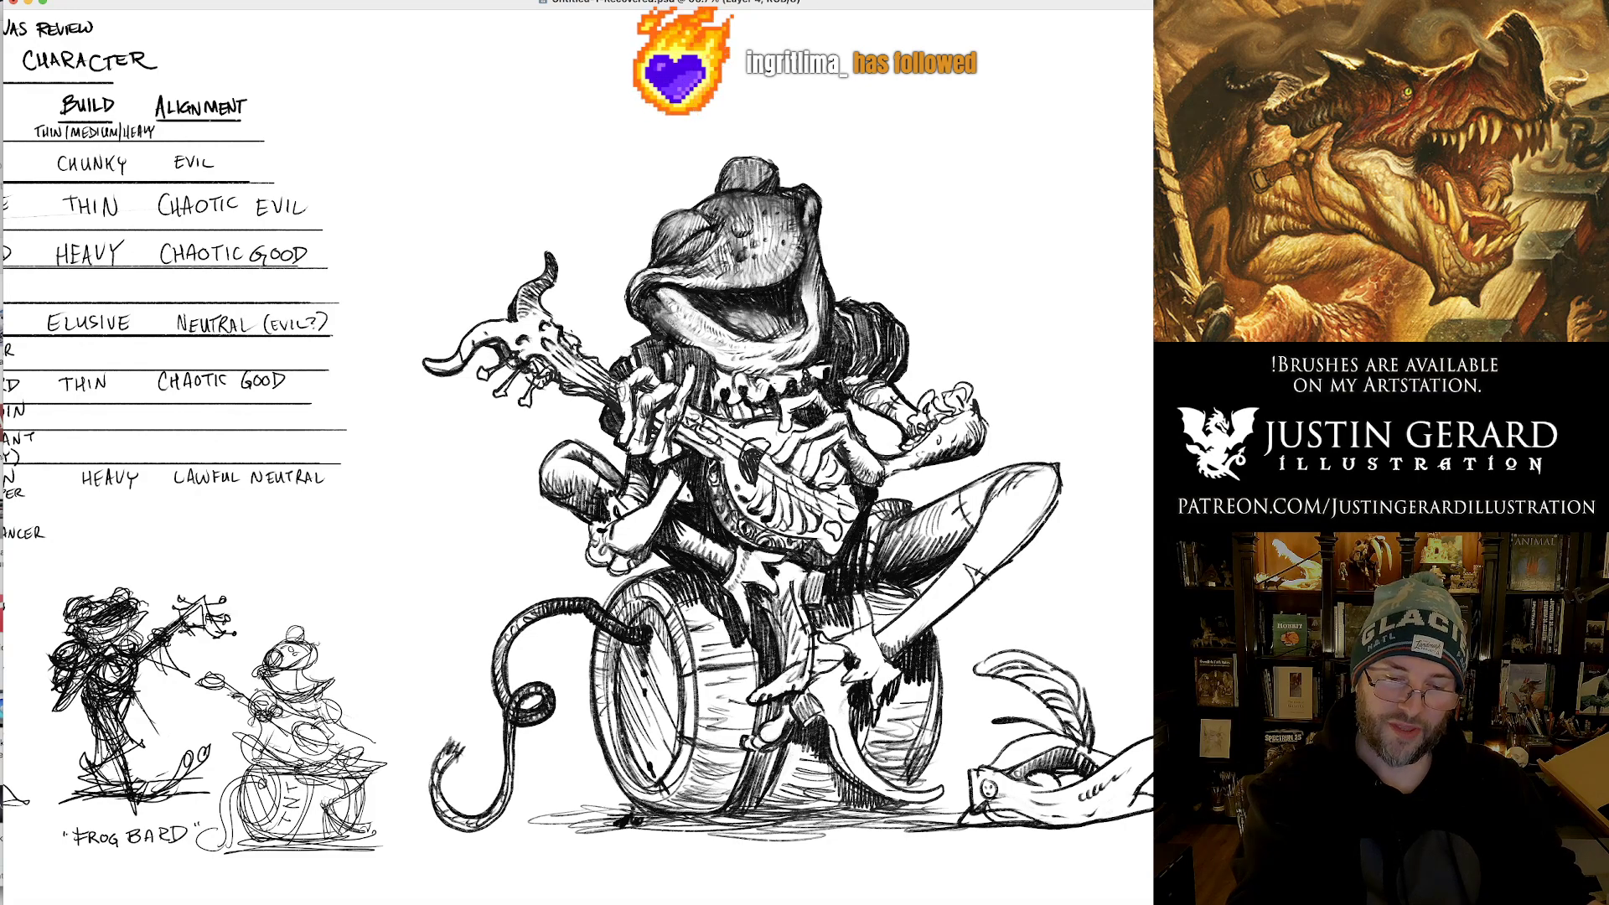
pyautogui.moveTo(531, 360); pyautogui.dragTo(545, 368)
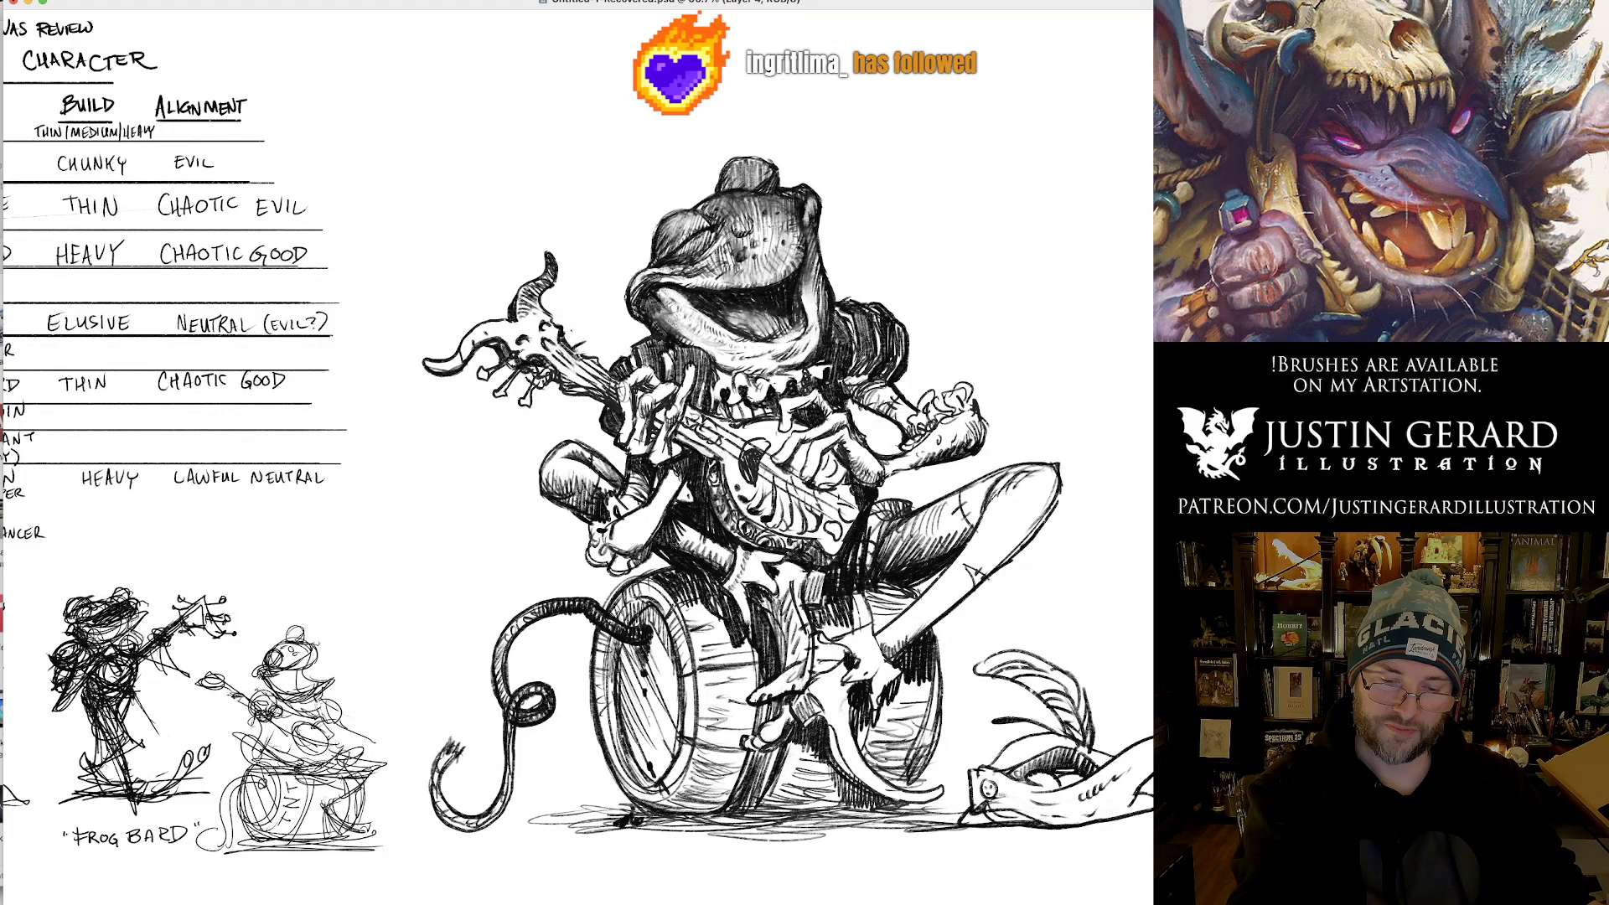
pyautogui.moveTo(588, 342); pyautogui.dragTo(565, 313)
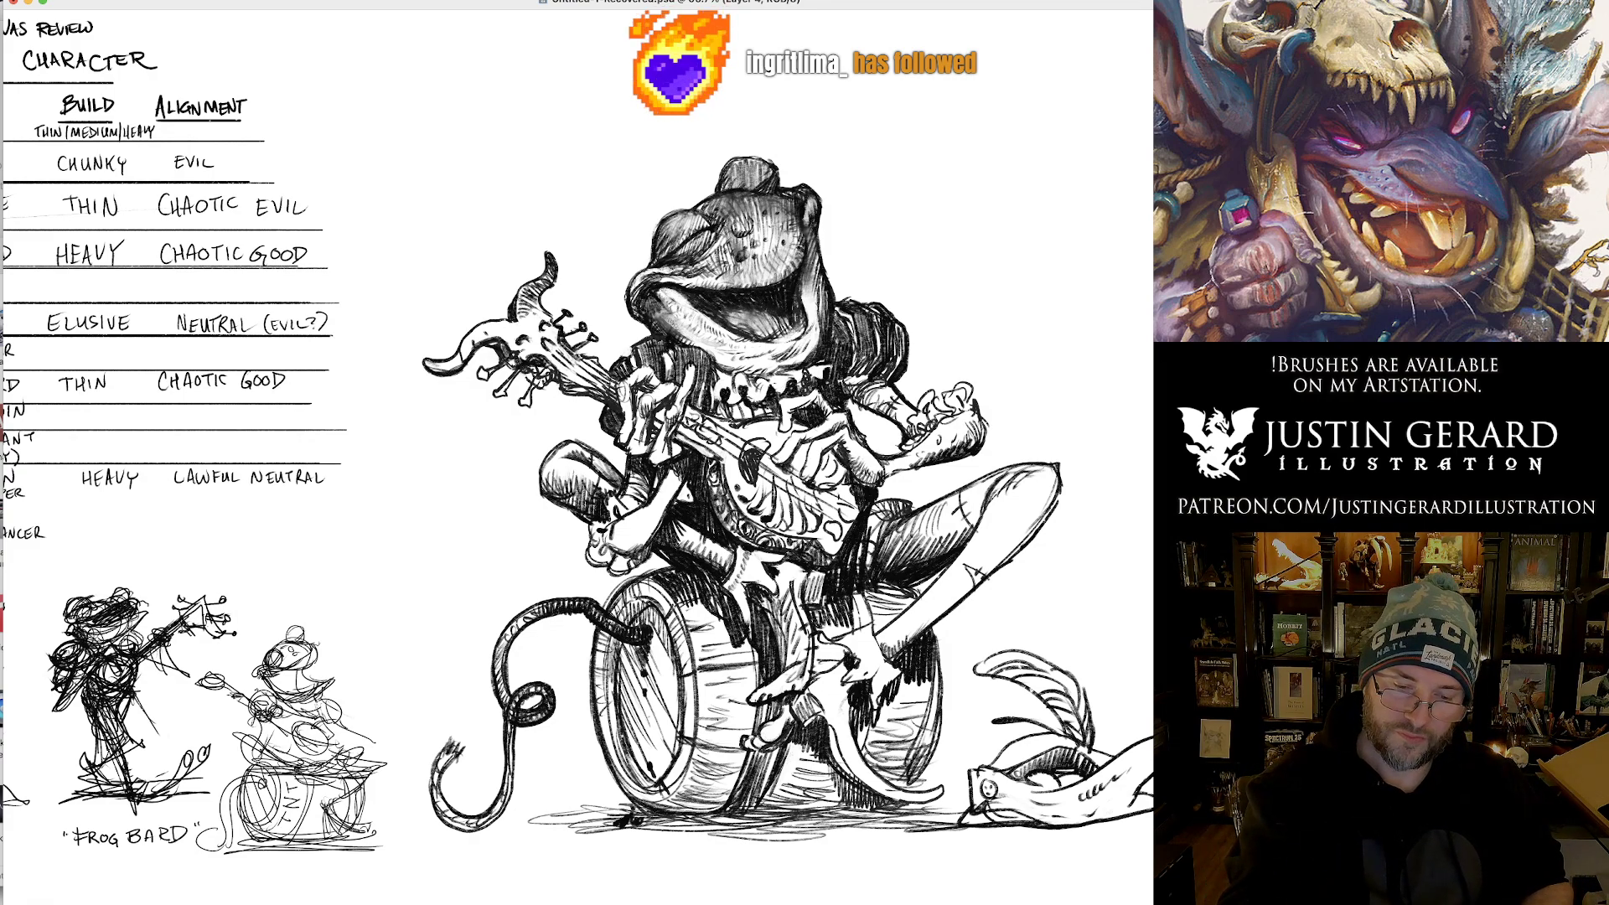
# Shade the lower horn and the face of the skull on the lute's headstock.
pyautogui.moveTo(425, 362)
pyautogui.mouseDown()
pyautogui.moveTo(444, 367)
pyautogui.moveTo(496, 326)
pyautogui.mouseUp()
pyautogui.moveTo(490, 336); pyautogui.dragTo(503, 324)
pyautogui.moveTo(497, 335); pyautogui.dragTo(514, 326)
pyautogui.moveTo(509, 334)
pyautogui.mouseDown()
pyautogui.moveTo(542, 310)
pyautogui.moveTo(560, 325)
pyautogui.moveTo(532, 345)
pyautogui.mouseUp()
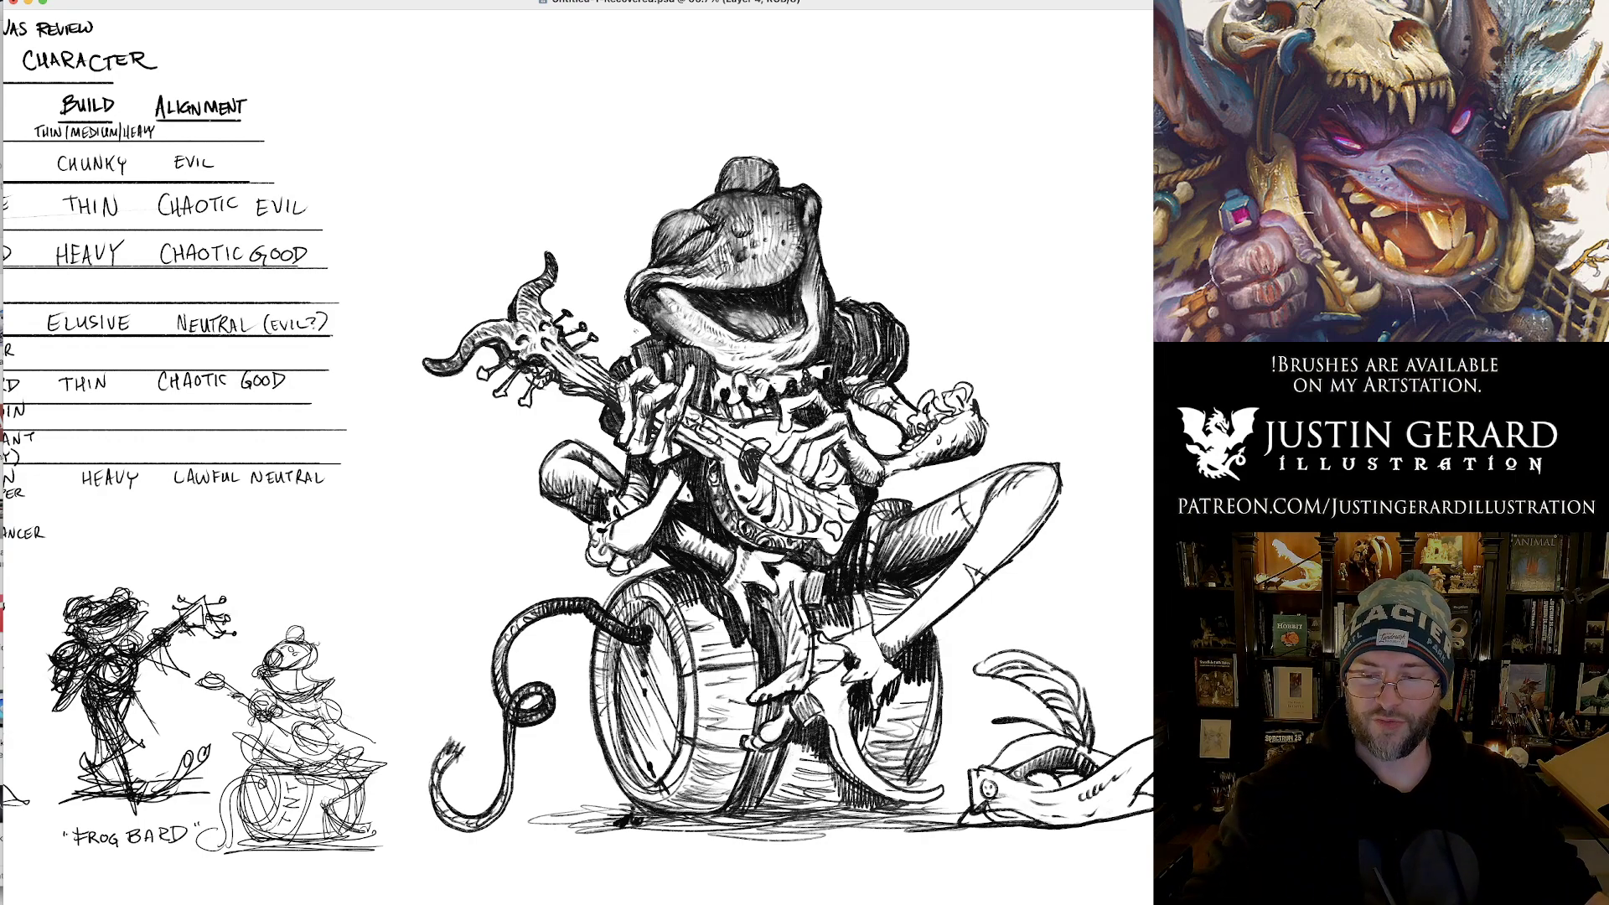
# Shade the strumming arm around its elbow and cuff, and darken the folded knee on the opposite side.
pyautogui.moveTo(922, 401)
pyautogui.mouseDown()
pyautogui.moveTo(980, 384)
pyautogui.moveTo(886, 480)
pyautogui.mouseUp()
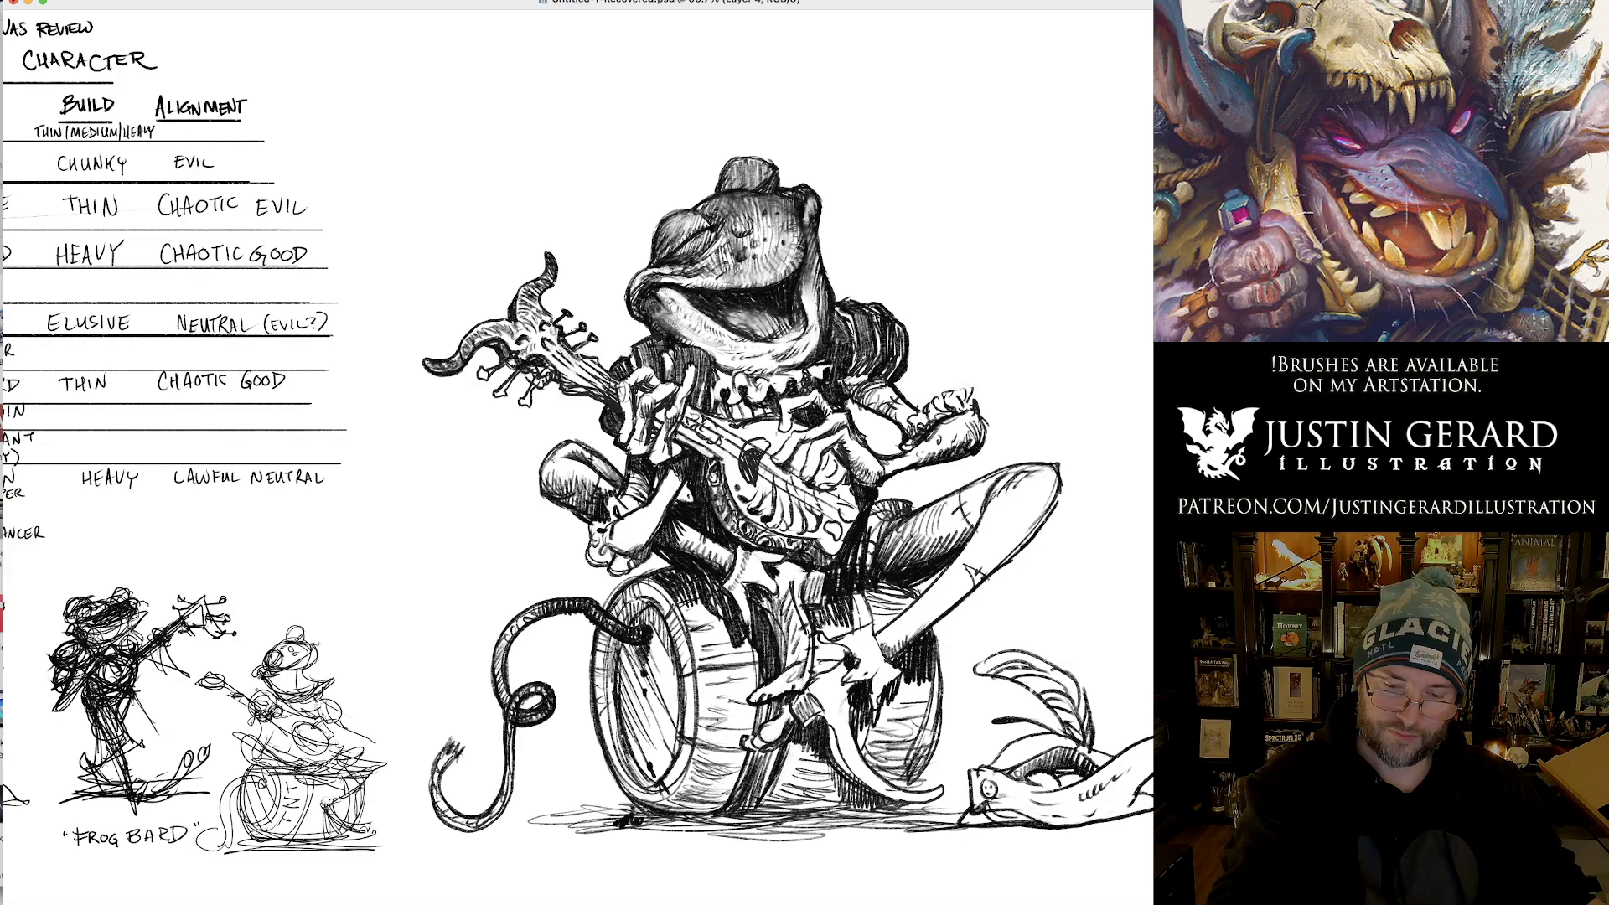
pyautogui.moveTo(543, 476)
pyautogui.mouseDown()
pyautogui.moveTo(575, 458)
pyautogui.moveTo(619, 480)
pyautogui.moveTo(549, 479)
pyautogui.moveTo(580, 494)
pyautogui.mouseUp()
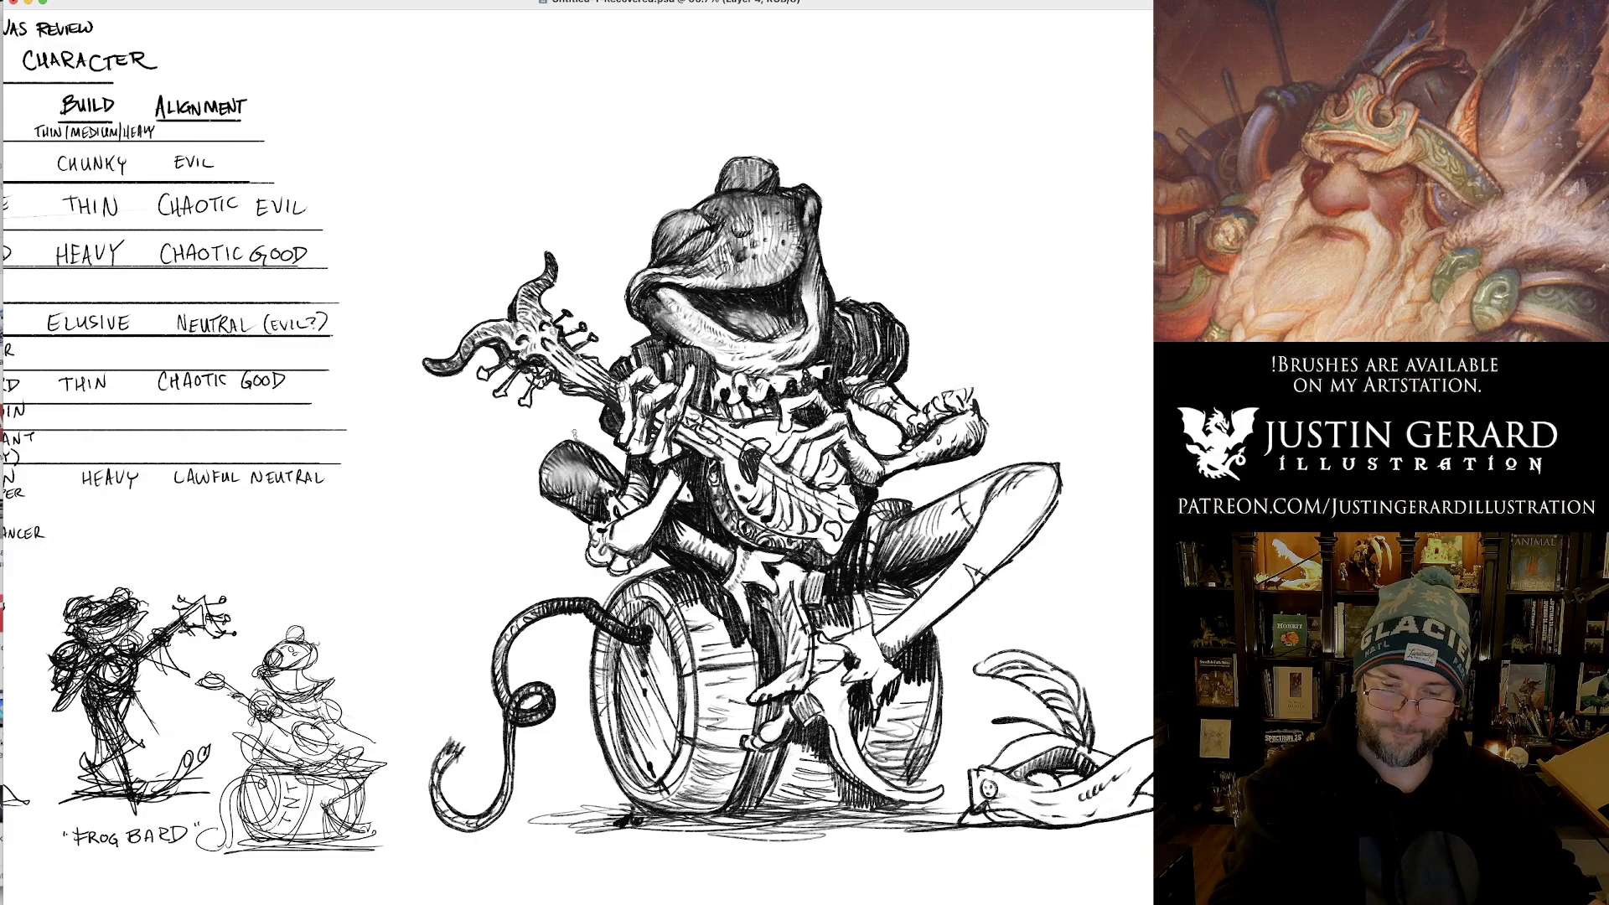
# Shade the cloth hanging between the legs and the area just beneath the lute's lower edge.
pyautogui.press('super+0')
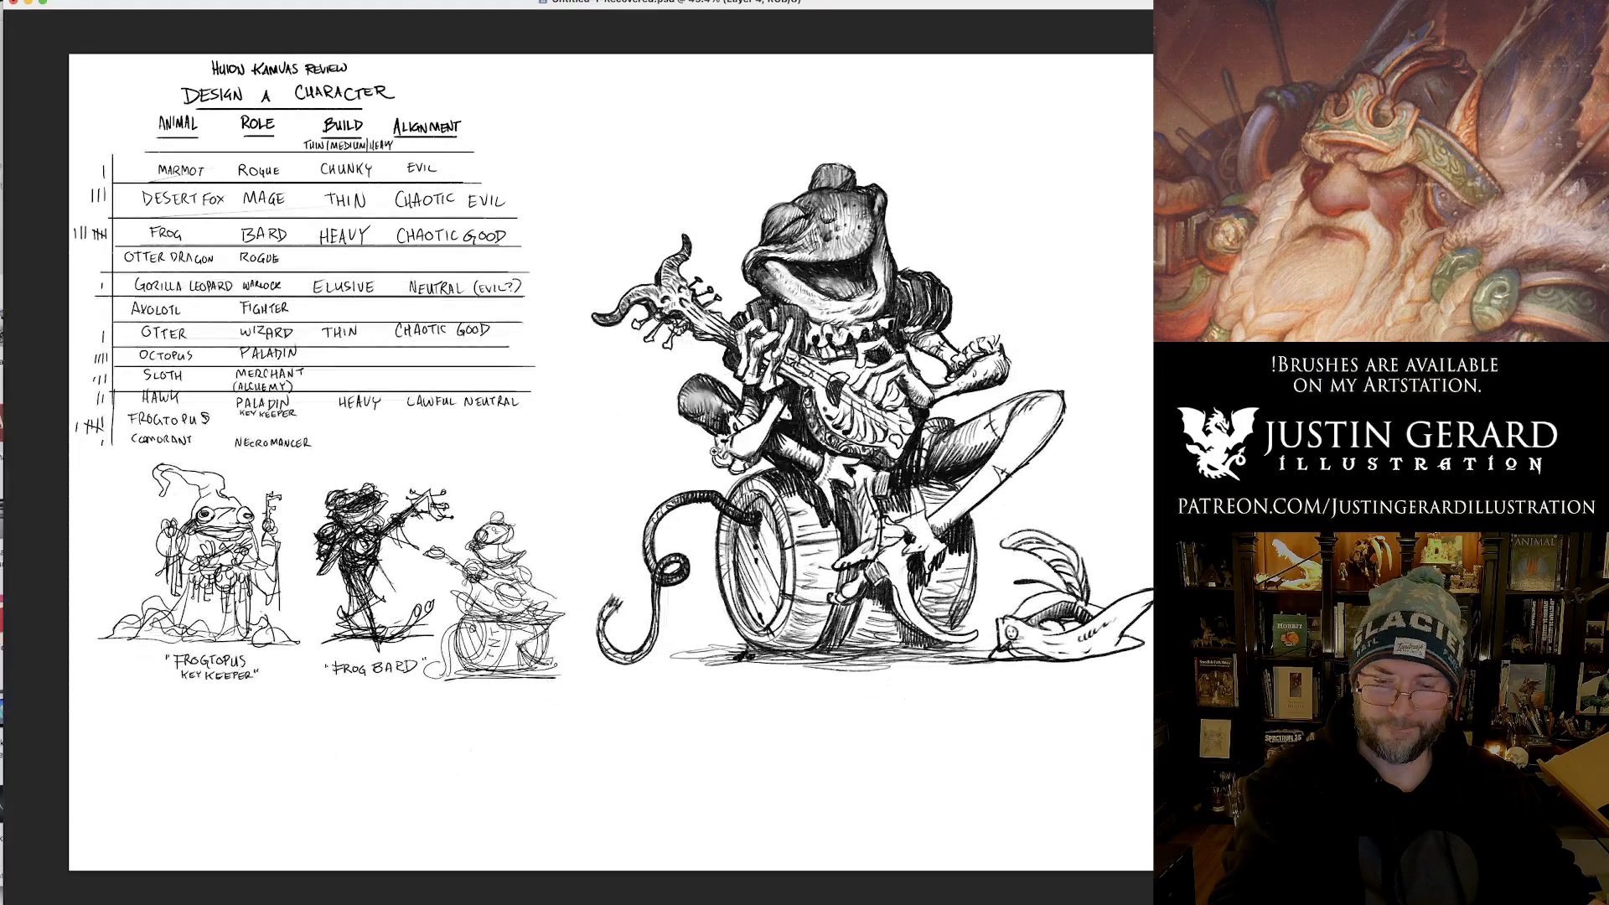
pyautogui.keyDown('super'); pyautogui.click(844, 466); pyautogui.keyUp('super')
pyautogui.keyDown('super'); pyautogui.click(844, 466); pyautogui.keyUp('super')
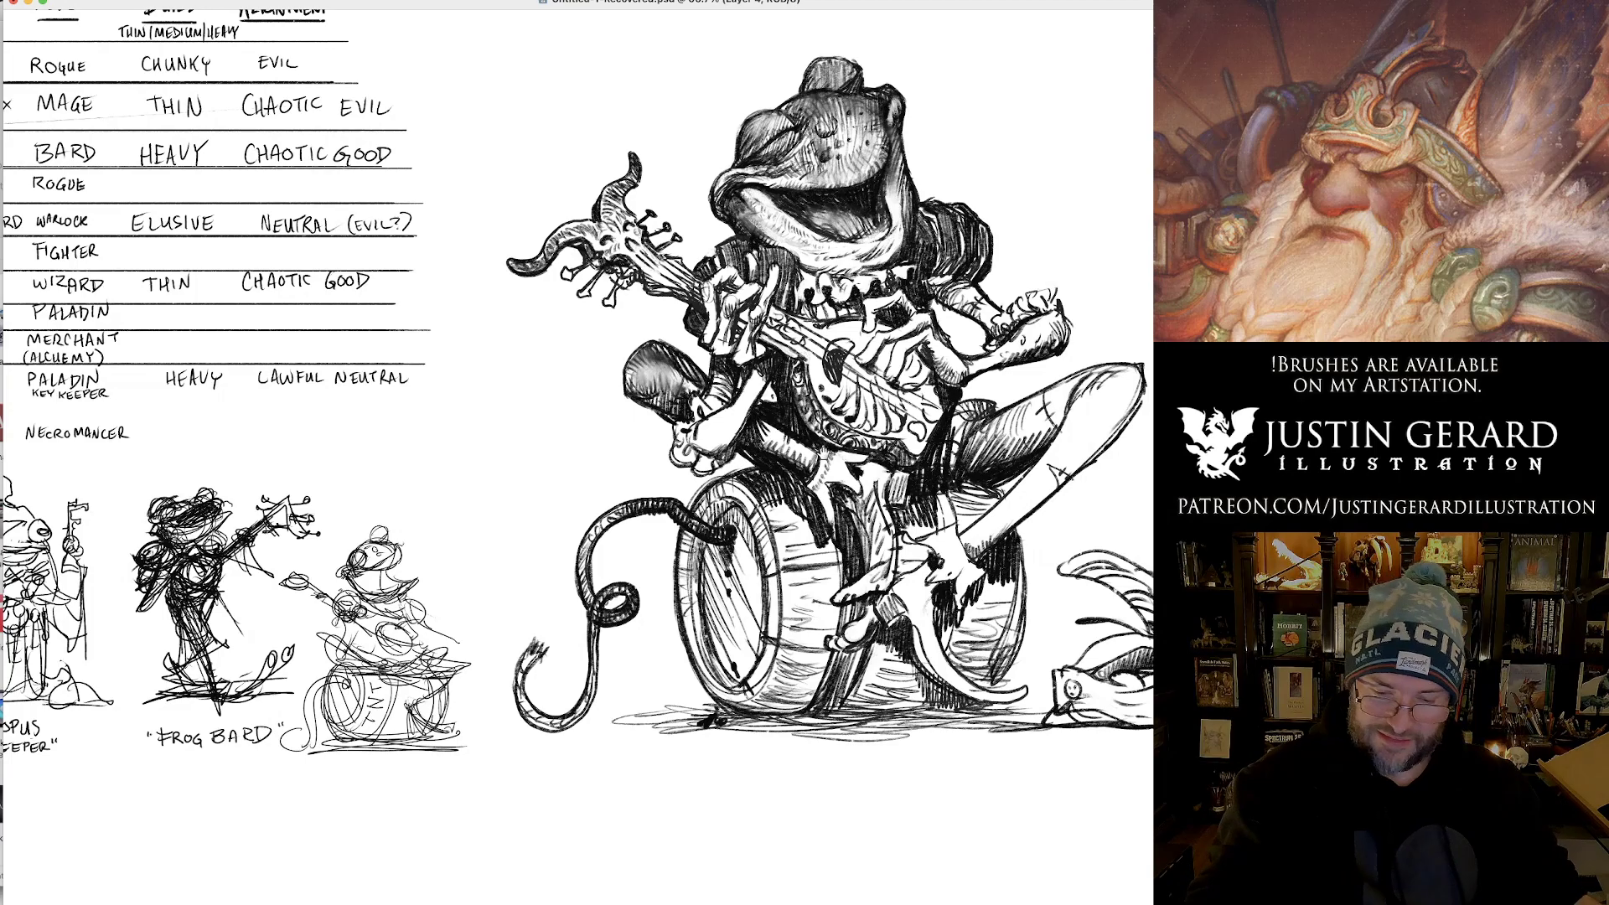
pyautogui.moveTo(847, 466); pyautogui.dragTo(763, 476)
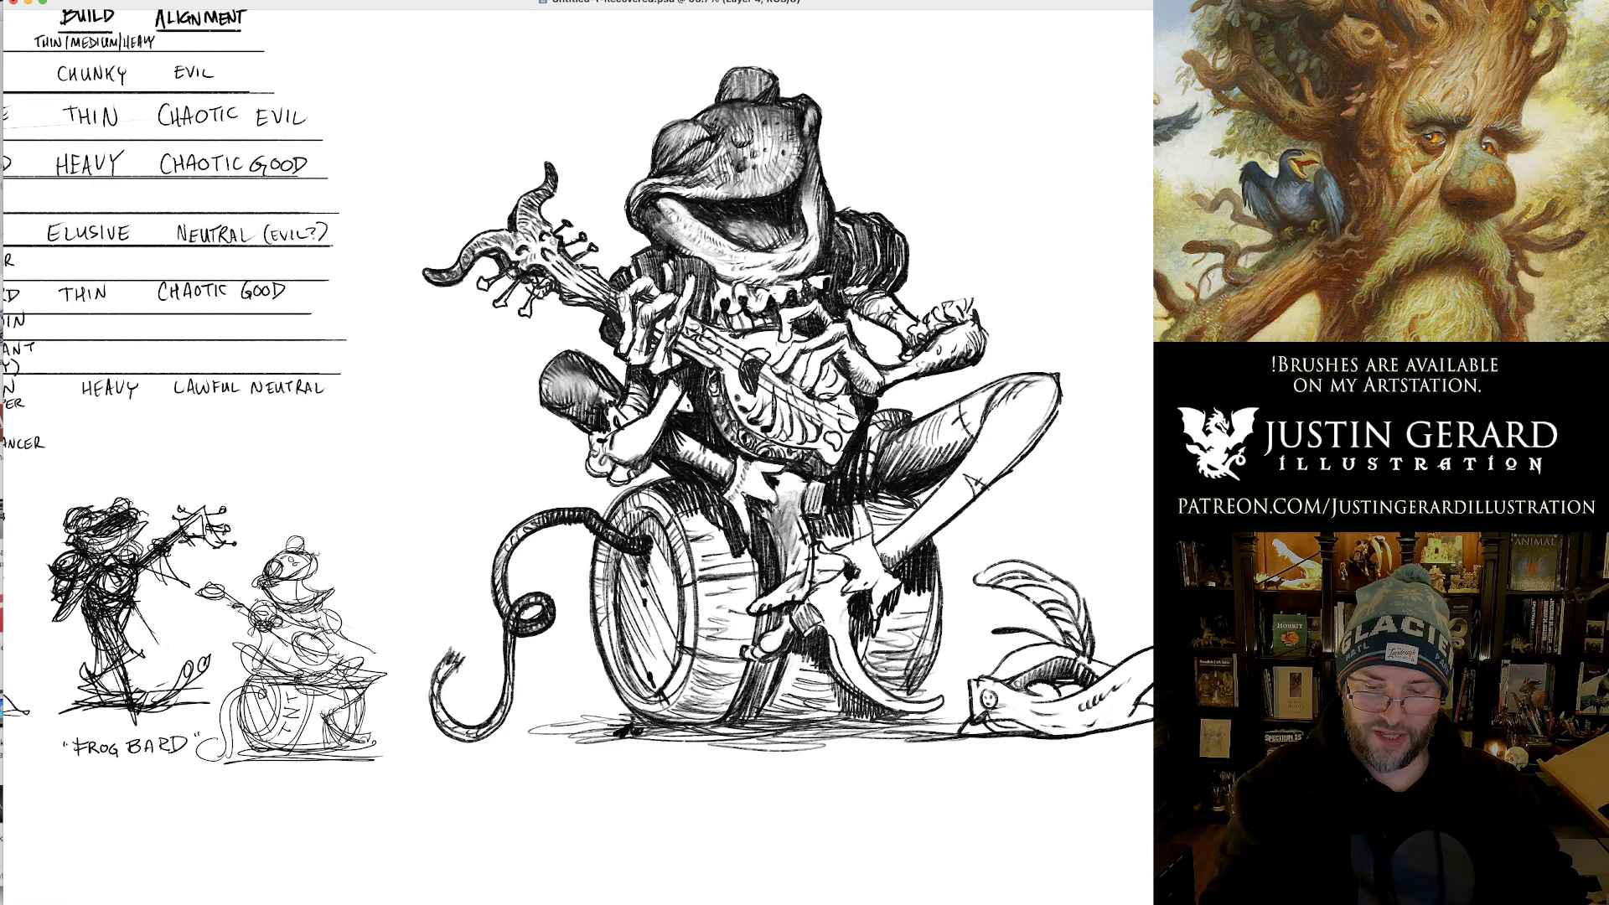
pyautogui.moveTo(817, 587); pyautogui.dragTo(859, 457)
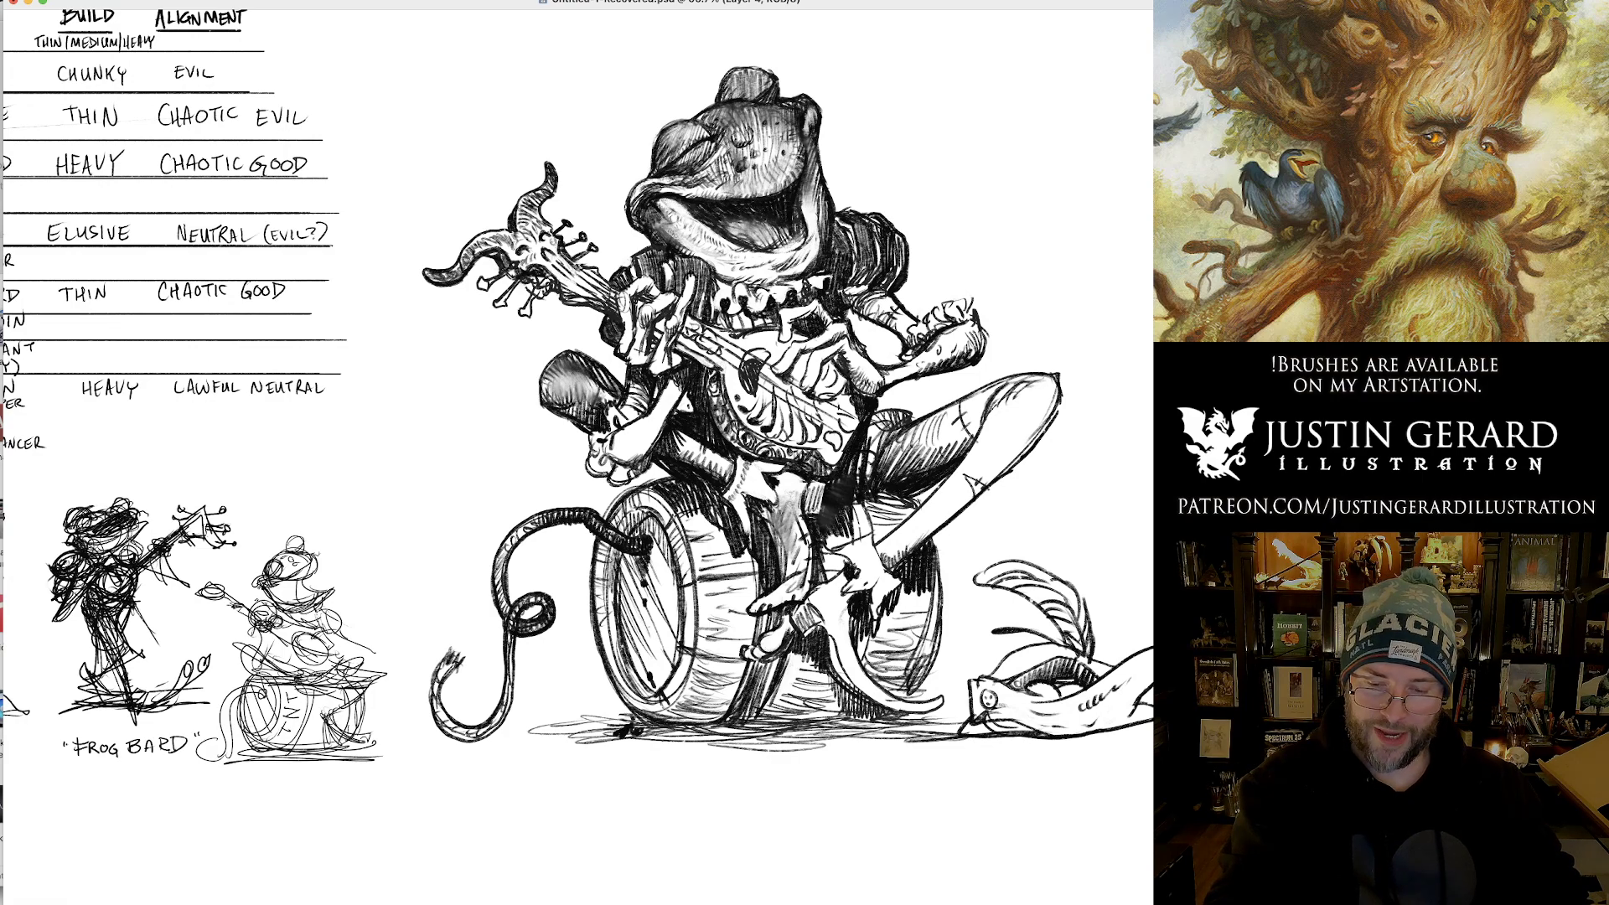
pyautogui.moveTo(738, 455); pyautogui.dragTo(777, 444)
pyautogui.moveTo(772, 457); pyautogui.dragTo(786, 444)
pyautogui.moveTo(783, 459); pyautogui.dragTo(809, 449)
# Darken the thigh of the crossed leg where it emerges from behind the lute.
pyautogui.moveTo(909, 475)
pyautogui.mouseDown()
pyautogui.moveTo(928, 458)
pyautogui.moveTo(917, 466)
pyautogui.mouseUp()
pyautogui.moveTo(922, 469)
pyautogui.mouseDown()
pyautogui.moveTo(938, 454)
pyautogui.moveTo(920, 450)
pyautogui.mouseUp()
pyautogui.moveTo(926, 466); pyautogui.dragTo(954, 444)
pyautogui.moveTo(879, 496)
pyautogui.mouseDown()
pyautogui.moveTo(901, 484)
pyautogui.moveTo(898, 497)
pyautogui.mouseUp()
pyautogui.moveTo(872, 512)
pyautogui.mouseDown()
pyautogui.moveTo(920, 486)
pyautogui.moveTo(872, 444)
pyautogui.moveTo(884, 411)
pyautogui.moveTo(912, 416)
pyautogui.mouseUp()
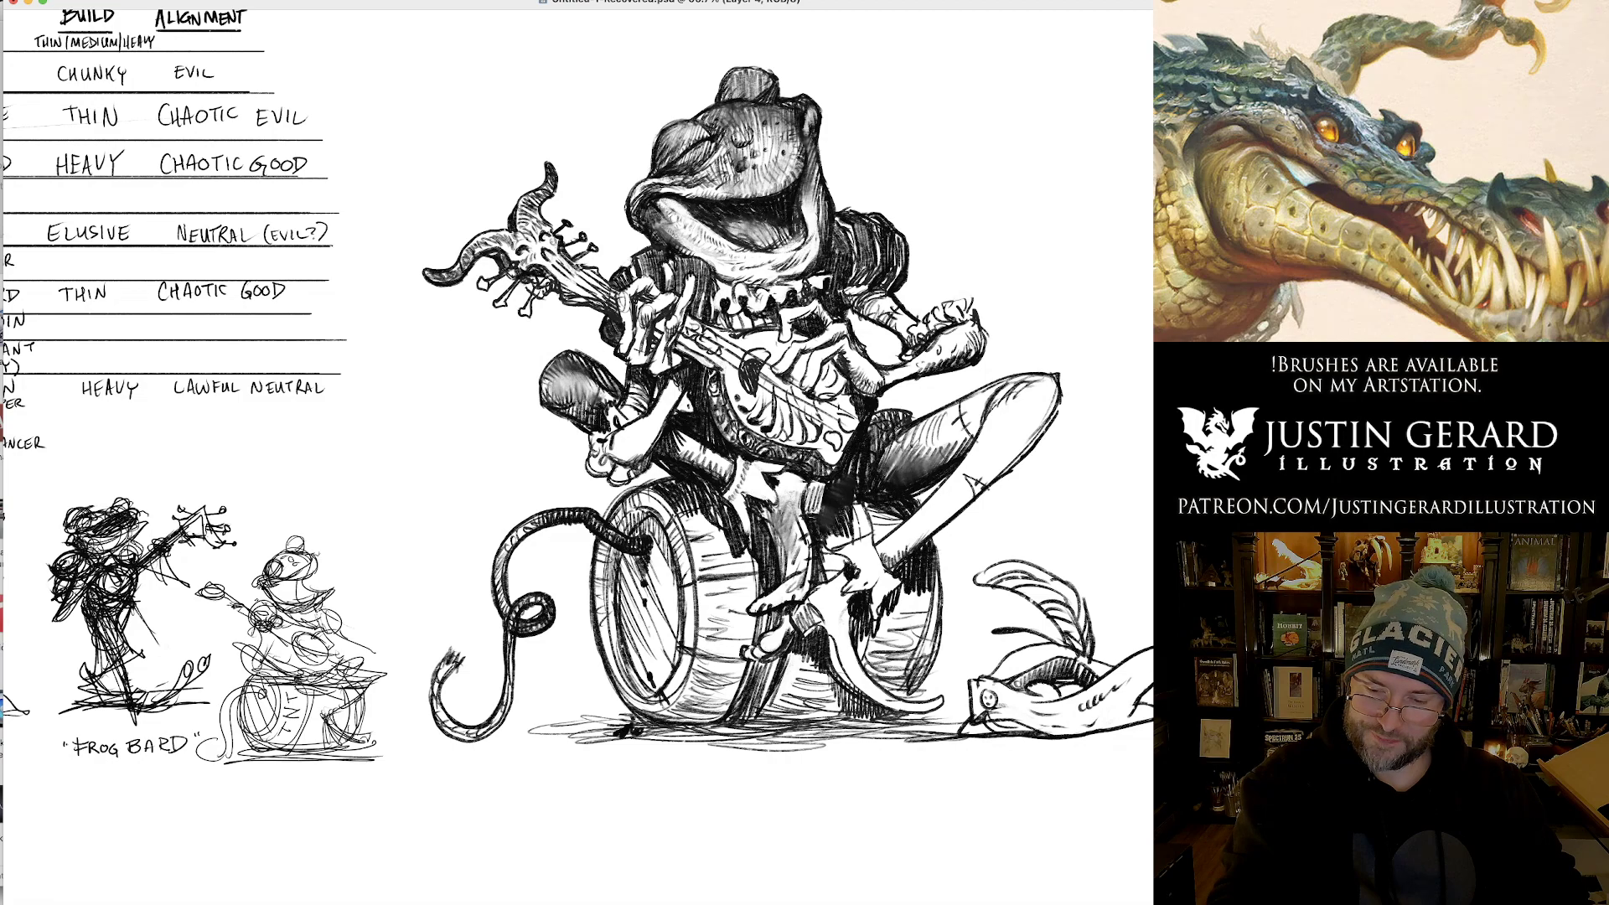
pyautogui.moveTo(871, 424); pyautogui.dragTo(912, 410)
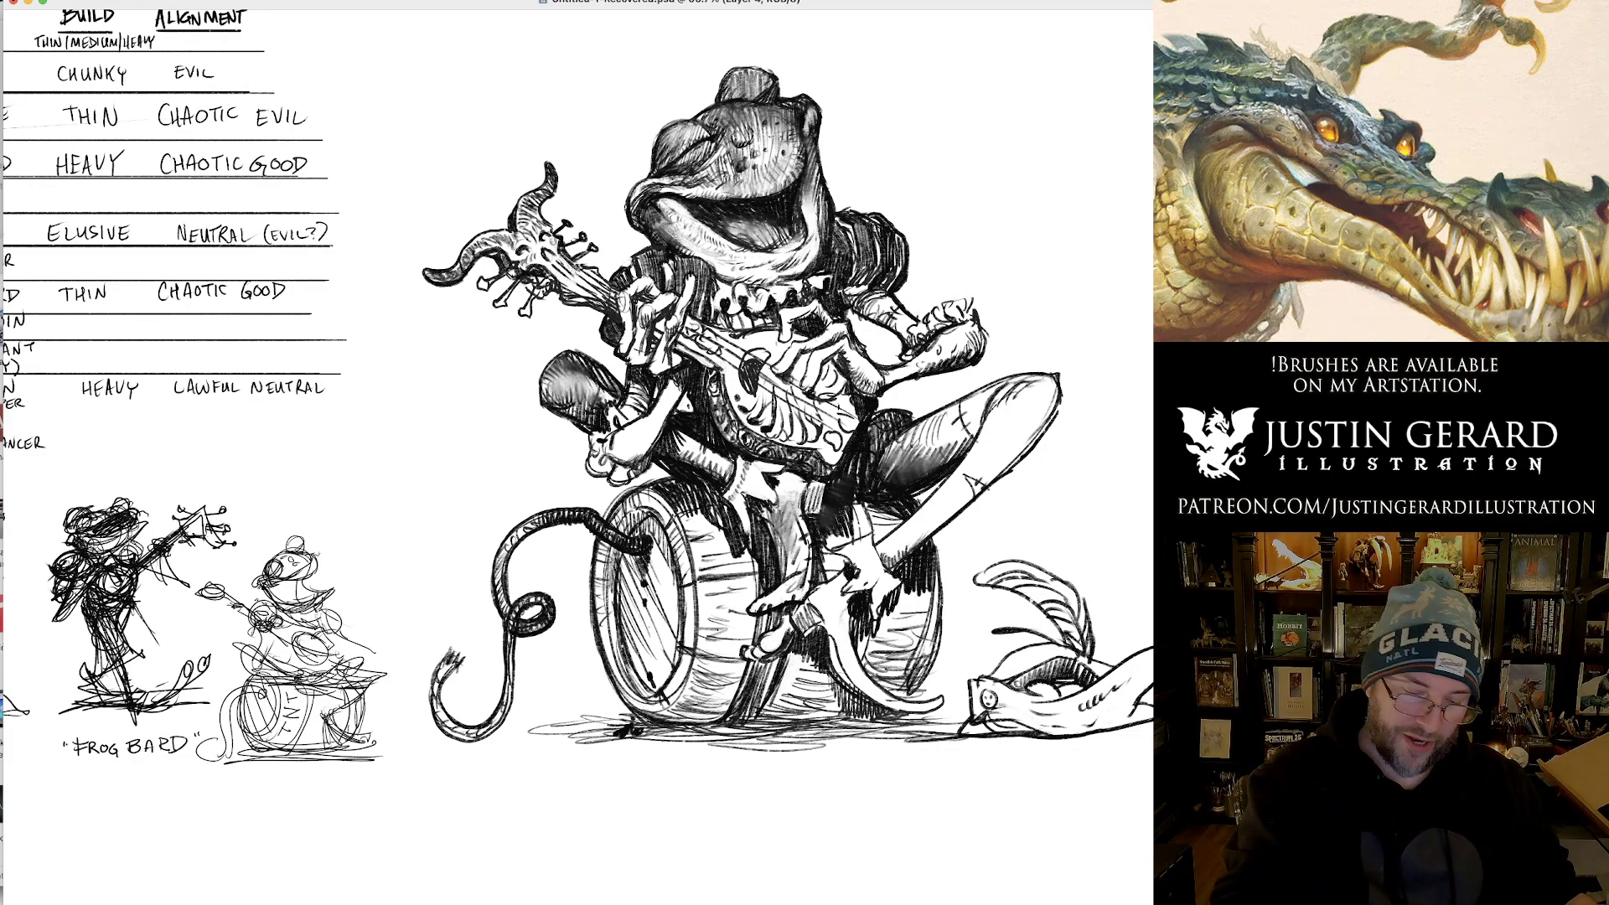
# Darken the rope's frayed end and hatch the barrel's round front face and rim.
pyautogui.moveTo(445, 666); pyautogui.dragTo(431, 704)
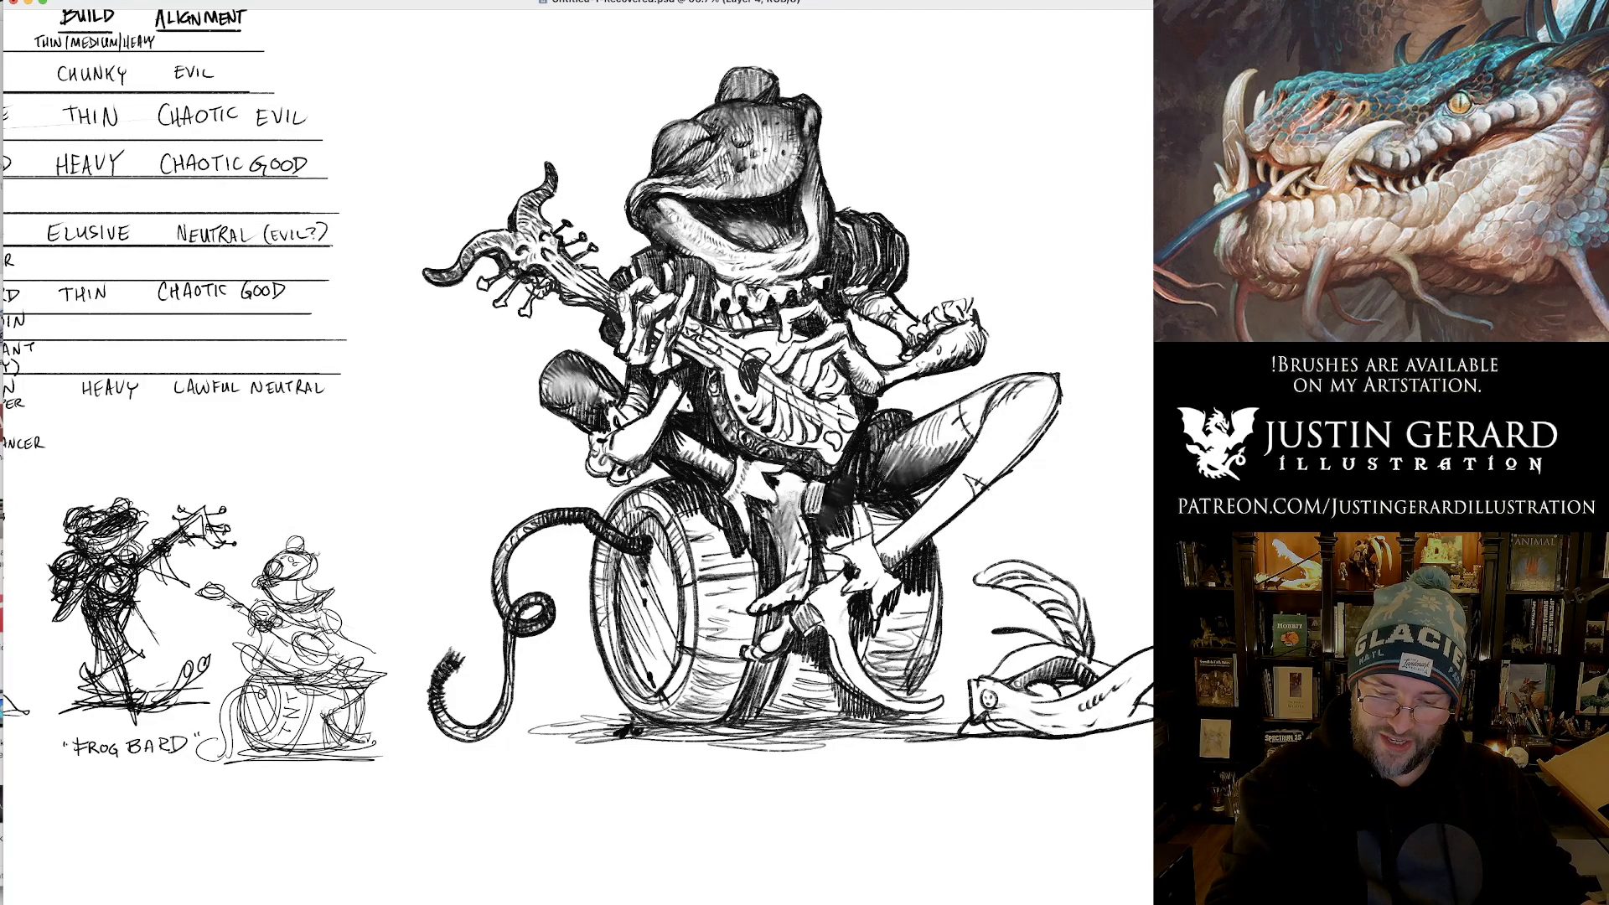
pyautogui.moveTo(602, 637)
pyautogui.mouseDown()
pyautogui.moveTo(642, 709)
pyautogui.moveTo(677, 693)
pyautogui.moveTo(687, 629)
pyautogui.mouseUp()
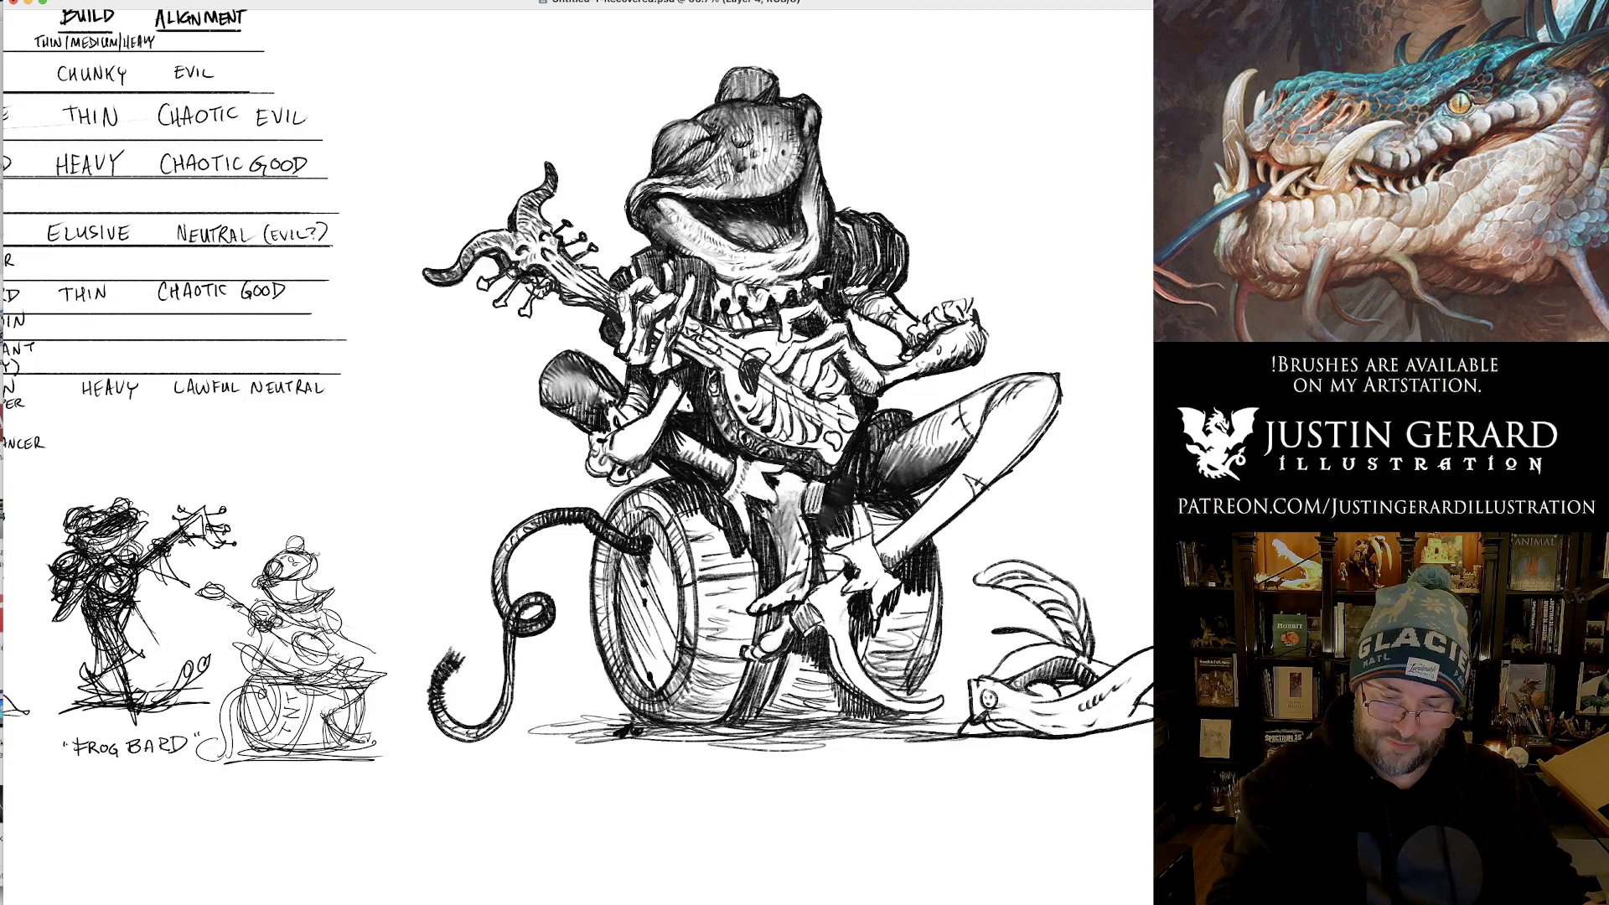
pyautogui.moveTo(670, 700)
pyautogui.mouseDown()
pyautogui.moveTo(694, 609)
pyautogui.moveTo(677, 528)
pyautogui.moveTo(653, 496)
pyautogui.moveTo(614, 525)
pyautogui.mouseUp()
# Shade the fretting arm from its elbow toward the wrist.
pyautogui.moveTo(592, 461); pyautogui.dragTo(652, 456)
pyautogui.moveTo(651, 422)
pyautogui.mouseDown()
pyautogui.moveTo(657, 449)
pyautogui.moveTo(683, 376)
pyautogui.mouseUp()
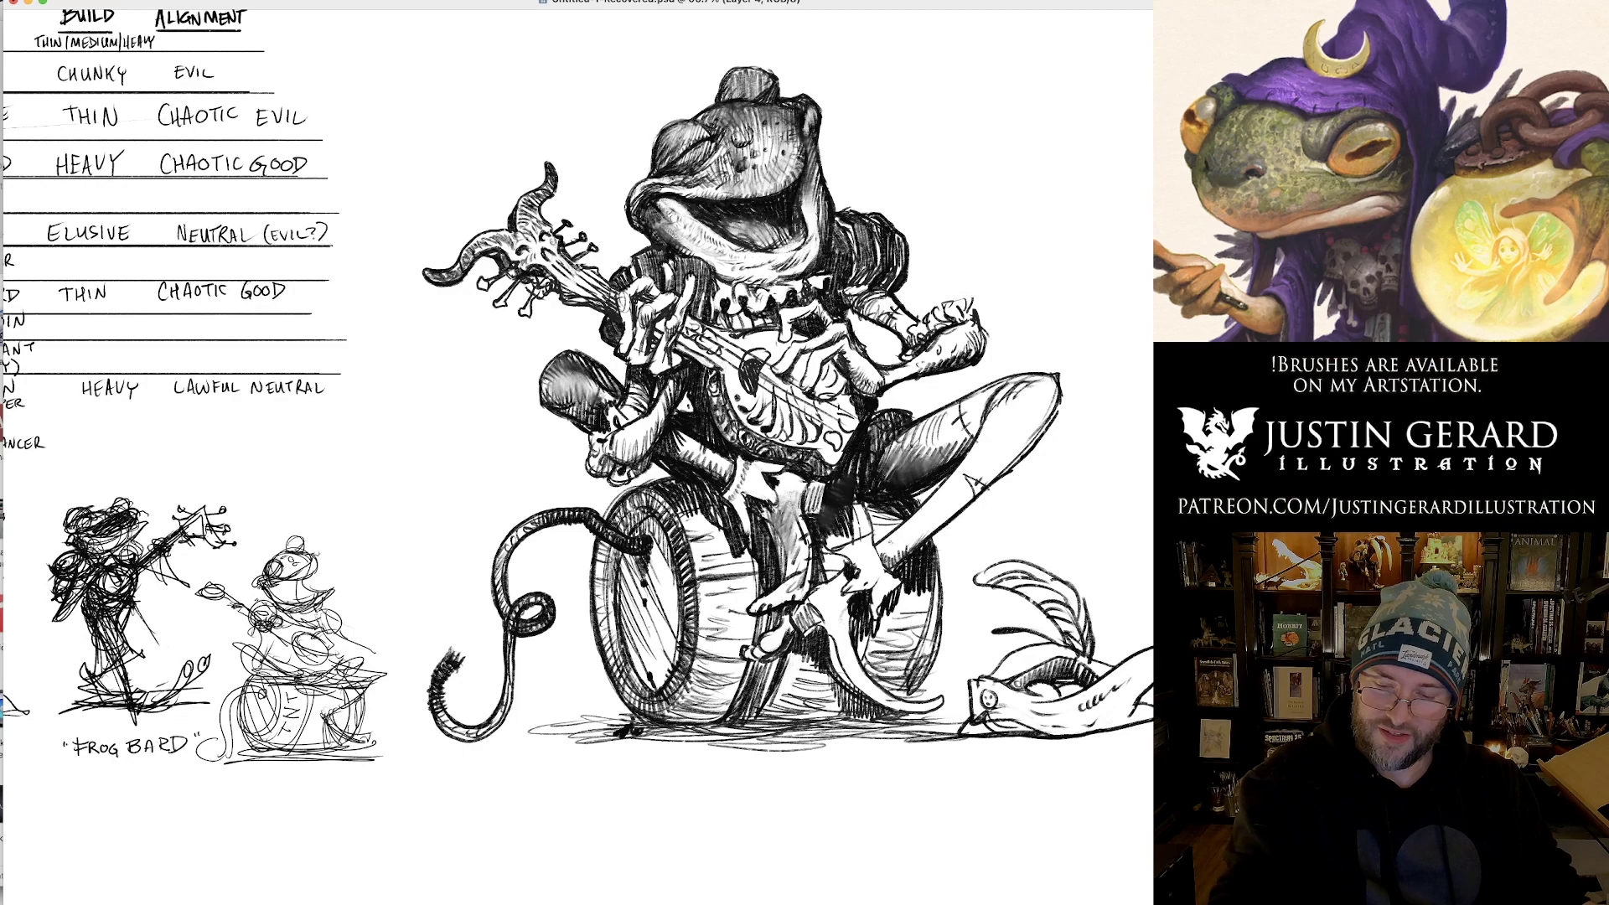
# Hatch short strokes along the crossed leg's shin from the ankle up toward the middle.
pyautogui.moveTo(885, 562); pyautogui.dragTo(893, 537)
pyautogui.moveTo(888, 568); pyautogui.dragTo(907, 525)
pyautogui.moveTo(905, 561); pyautogui.dragTo(920, 515)
pyautogui.moveTo(917, 543); pyautogui.dragTo(935, 508)
pyautogui.moveTo(935, 528); pyautogui.dragTo(963, 477)
pyautogui.moveTo(962, 510); pyautogui.dragTo(979, 471)
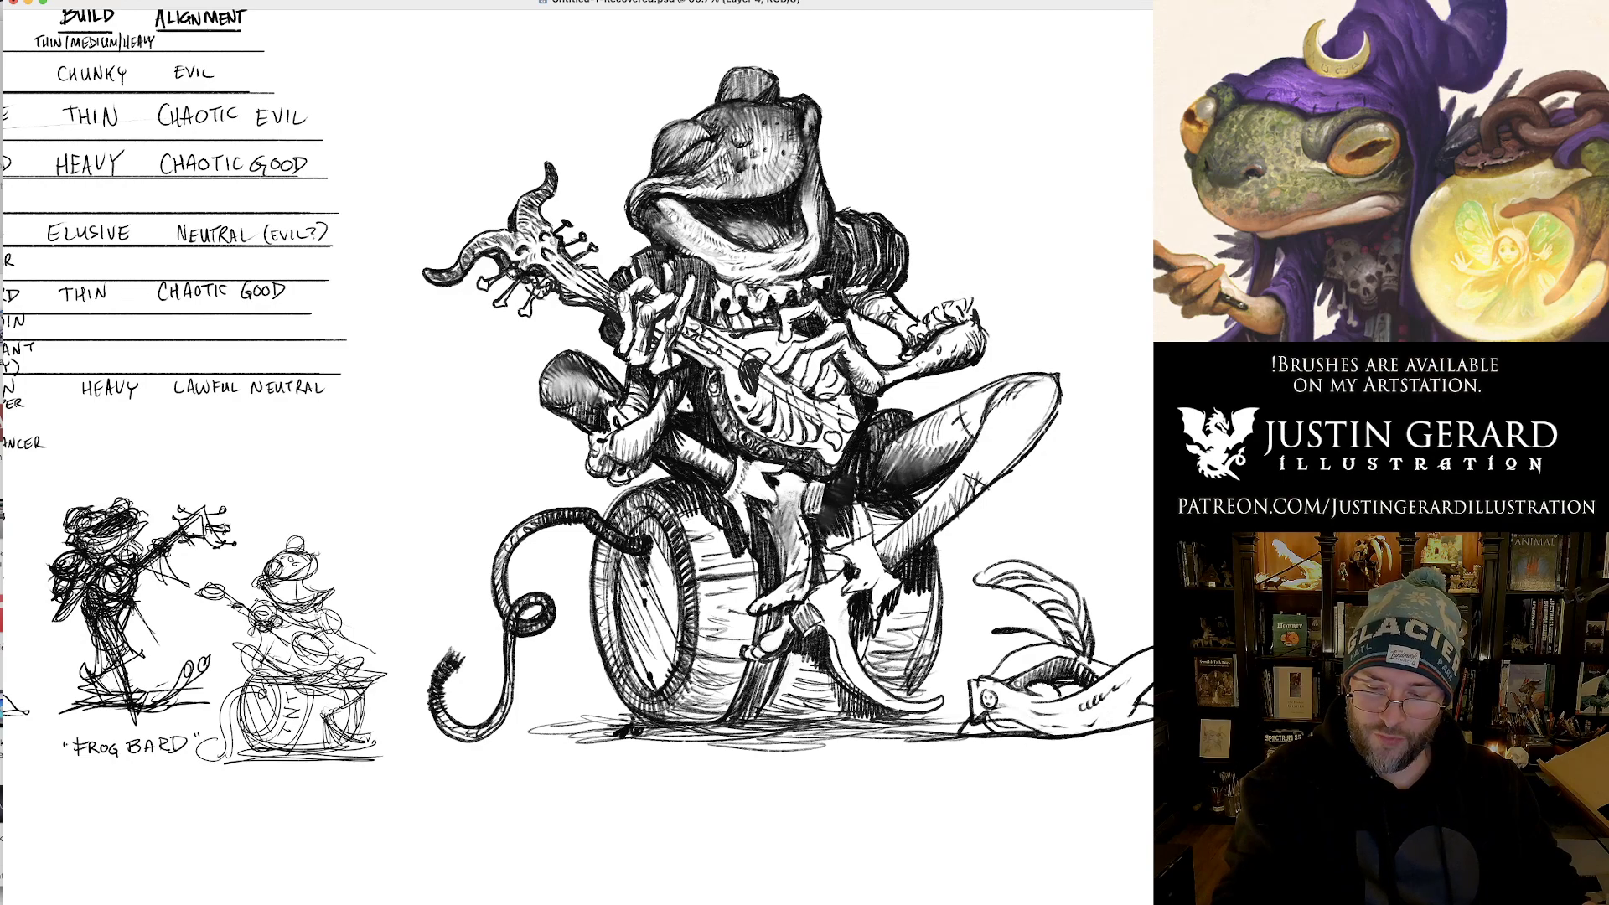
# Extend the hatching up the crossed leg's shin and around the top of the knee.
pyautogui.moveTo(881, 560)
pyautogui.mouseDown()
pyautogui.moveTo(945, 512)
pyautogui.moveTo(995, 416)
pyautogui.mouseUp()
pyautogui.moveTo(989, 436); pyautogui.dragTo(1005, 401)
pyautogui.moveTo(1001, 429); pyautogui.dragTo(1015, 383)
pyautogui.moveTo(1011, 422); pyautogui.dragTo(1032, 378)
pyautogui.moveTo(1024, 416); pyautogui.dragTo(1047, 383)
pyautogui.moveTo(1046, 406); pyautogui.dragTo(1042, 381)
pyautogui.moveTo(998, 417); pyautogui.dragTo(1040, 378)
pyautogui.moveTo(1010, 384); pyautogui.dragTo(1053, 370)
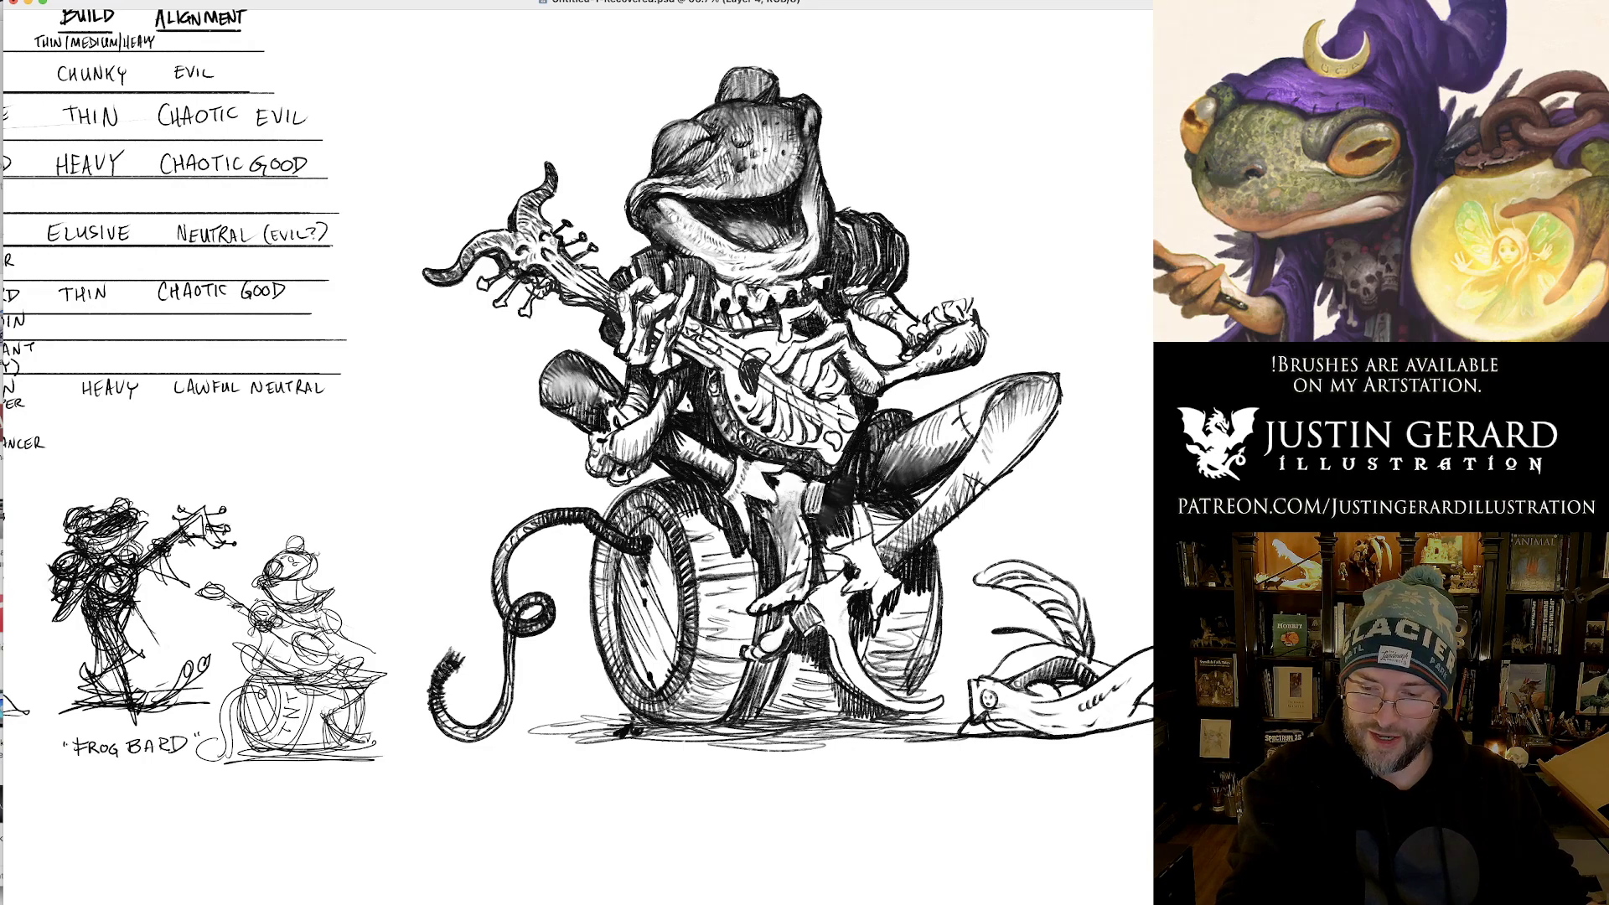
# Hatch the outer edge of the crossed leg's calf and knee, and add shading along the thigh's upper contour.
pyautogui.moveTo(989, 465); pyautogui.dragTo(1001, 437)
pyautogui.moveTo(1000, 462); pyautogui.dragTo(1019, 430)
pyautogui.moveTo(1015, 455); pyautogui.dragTo(1034, 422)
pyautogui.moveTo(1033, 442); pyautogui.dragTo(1049, 396)
pyautogui.moveTo(1046, 419); pyautogui.dragTo(1055, 389)
pyautogui.moveTo(976, 491); pyautogui.dragTo(987, 466)
pyautogui.moveTo(980, 492); pyautogui.dragTo(1000, 461)
pyautogui.moveTo(996, 479); pyautogui.dragTo(1015, 454)
pyautogui.moveTo(1010, 469)
pyautogui.mouseDown()
pyautogui.moveTo(1024, 448)
pyautogui.moveTo(987, 451)
pyautogui.moveTo(999, 387)
pyautogui.mouseUp()
pyautogui.moveTo(964, 406)
pyautogui.mouseDown()
pyautogui.moveTo(1009, 383)
pyautogui.moveTo(969, 399)
pyautogui.mouseUp()
pyautogui.moveTo(925, 426); pyautogui.dragTo(947, 409)
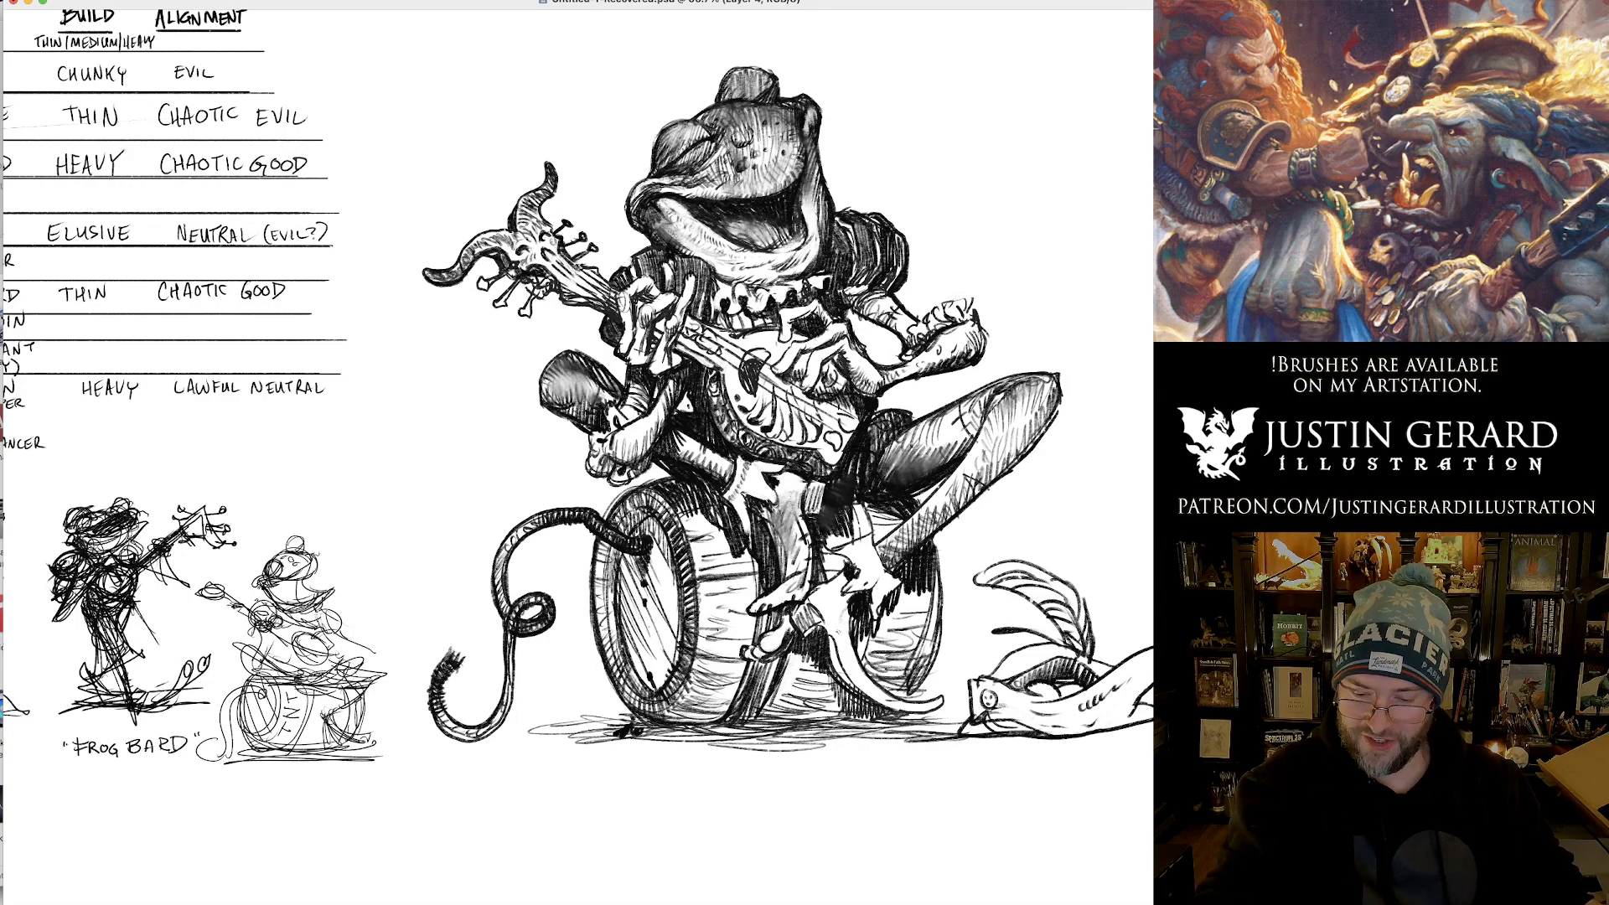
# Shade the long pointed shoe hanging in front of the barrel and its upper opening.
pyautogui.moveTo(848, 632); pyautogui.dragTo(839, 659)
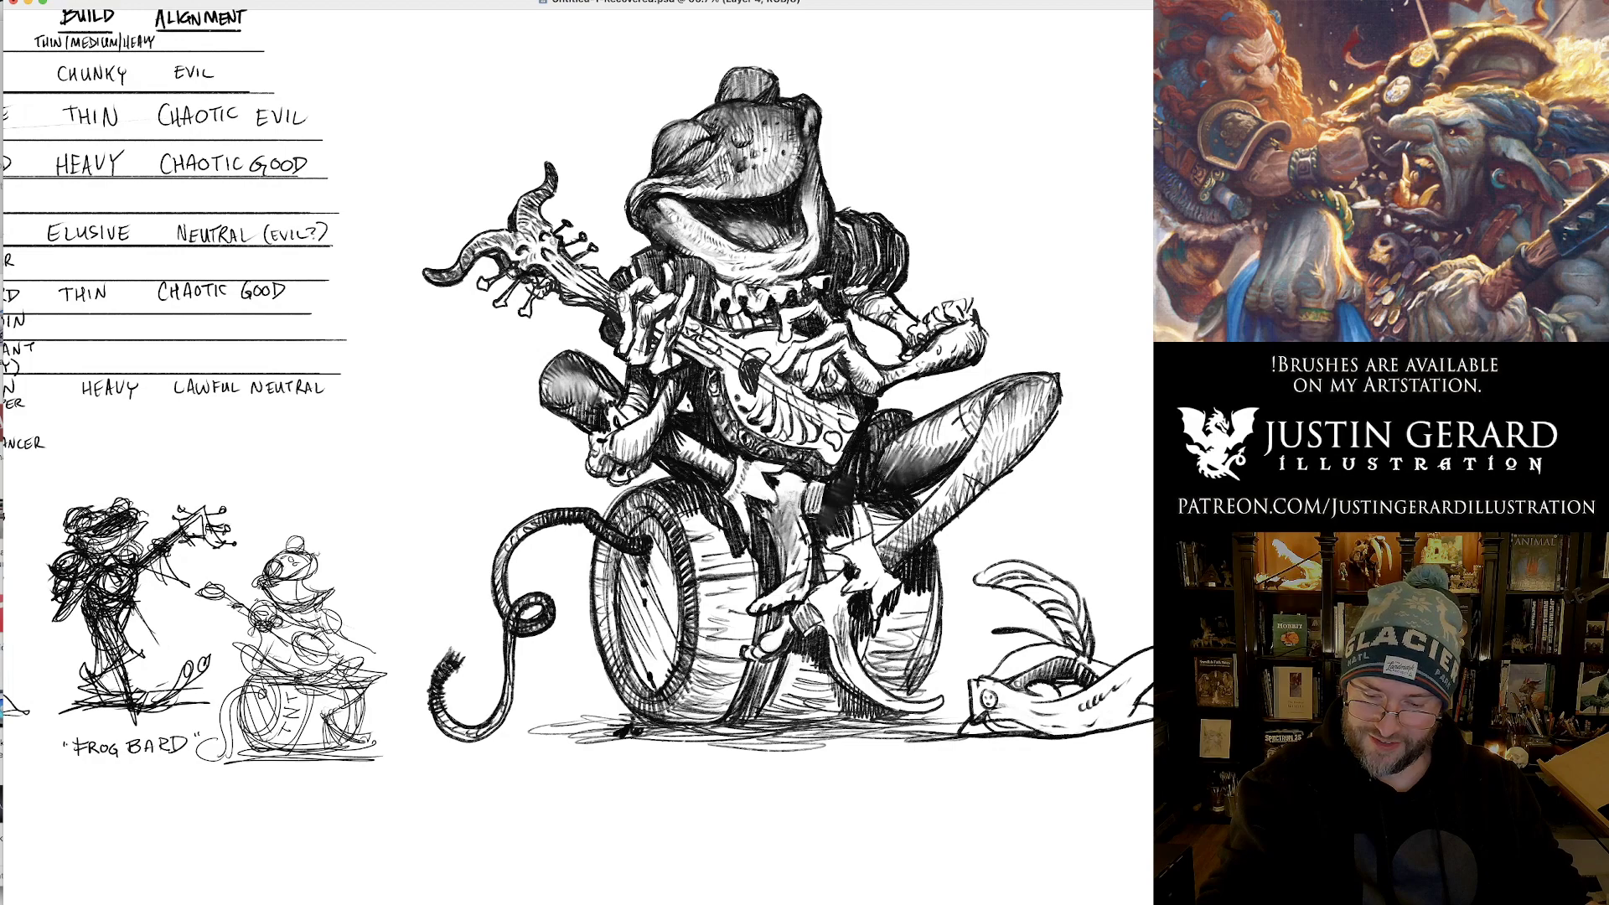
pyautogui.moveTo(823, 590); pyautogui.dragTo(840, 615)
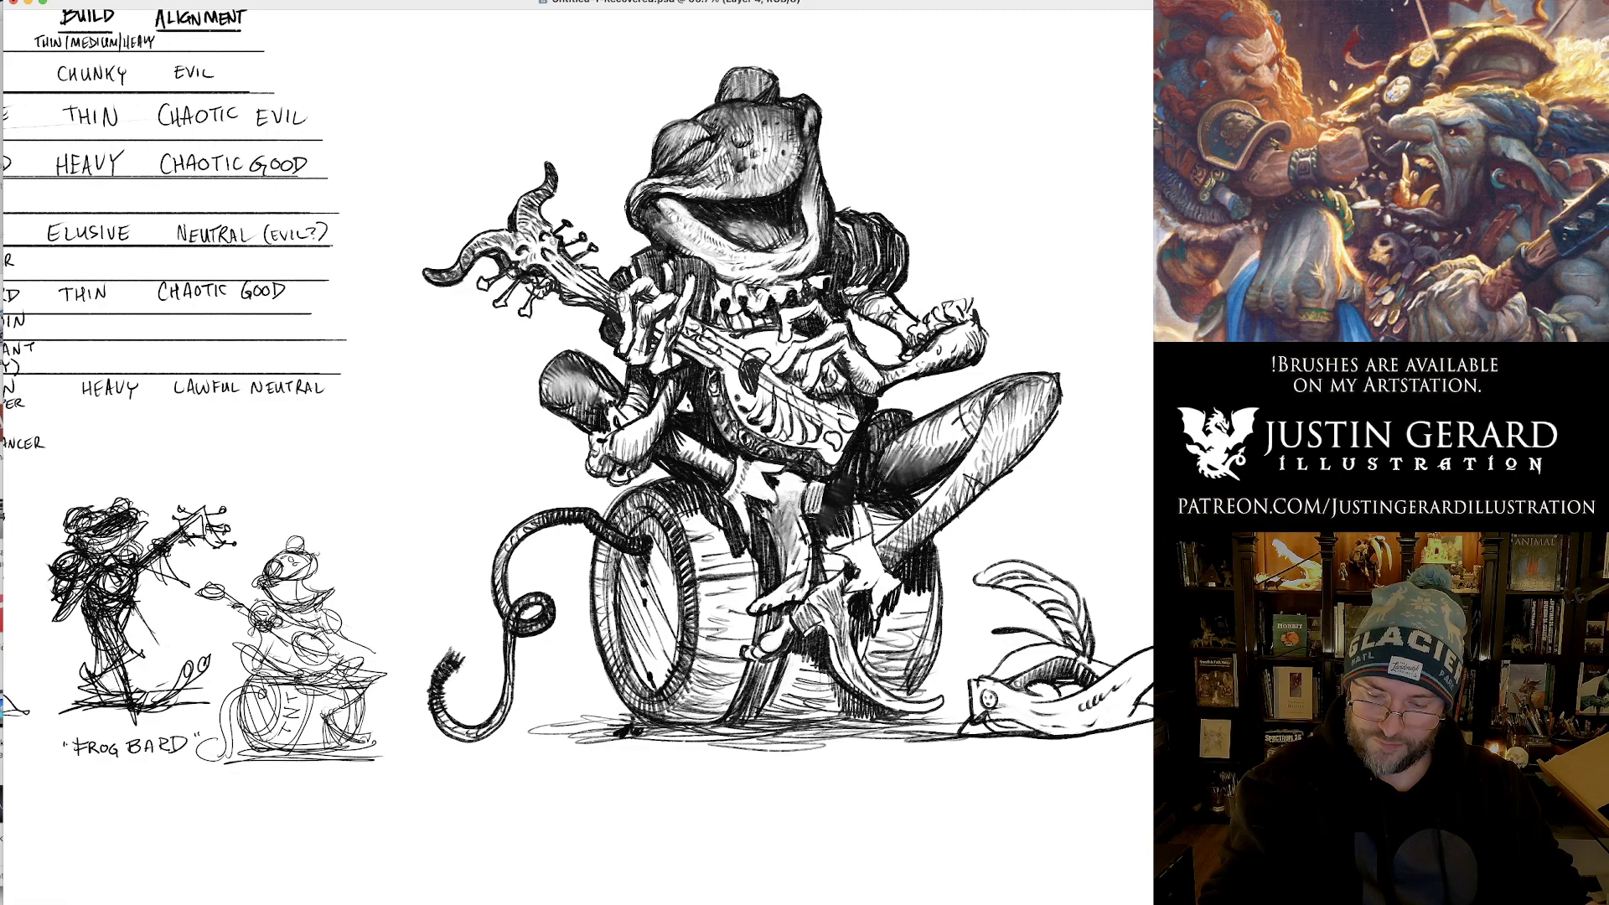
pyautogui.moveTo(820, 676)
pyautogui.mouseDown()
pyautogui.moveTo(828, 719)
pyautogui.moveTo(878, 720)
pyautogui.moveTo(820, 718)
pyautogui.mouseUp()
pyautogui.press('super+z')
pyautogui.press('super+z')
pyautogui.press('super+z')
# Hatch dark shadow strokes across the barrel's lower side beneath the pointed shoe.
pyautogui.moveTo(774, 706); pyautogui.dragTo(818, 715)
pyautogui.moveTo(794, 708)
pyautogui.mouseDown()
pyautogui.moveTo(820, 713)
pyautogui.moveTo(811, 705)
pyautogui.mouseUp()
pyautogui.moveTo(779, 685); pyautogui.dragTo(810, 692)
pyautogui.moveTo(784, 678); pyautogui.dragTo(808, 683)
pyautogui.moveTo(786, 670); pyautogui.dragTo(818, 674)
pyautogui.moveTo(789, 663); pyautogui.dragTo(816, 667)
pyautogui.moveTo(791, 651); pyautogui.dragTo(833, 695)
pyautogui.moveTo(806, 688); pyautogui.dragTo(838, 707)
pyautogui.moveTo(802, 705); pyautogui.dragTo(830, 722)
# Darken the ground shadow under the barrel's front and extend it beneath the curled rope.
pyautogui.moveTo(736, 722)
pyautogui.mouseDown()
pyautogui.moveTo(817, 729)
pyautogui.moveTo(550, 740)
pyautogui.mouseUp()
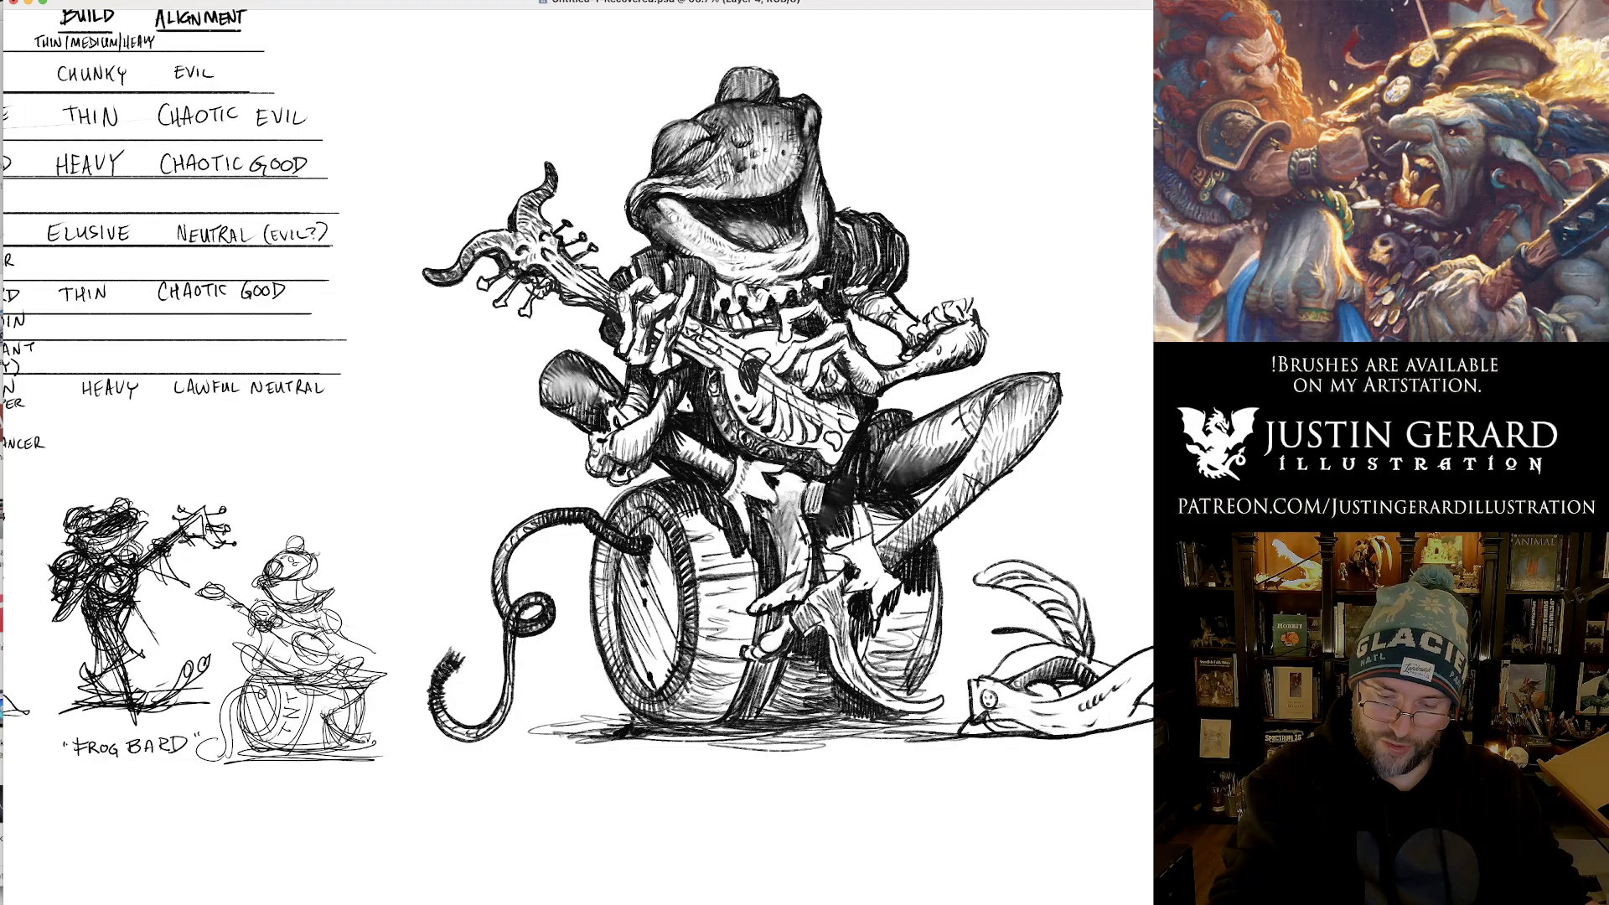
pyautogui.moveTo(647, 718); pyautogui.dragTo(600, 722)
pyautogui.moveTo(610, 728); pyautogui.dragTo(560, 733)
pyautogui.moveTo(587, 729); pyautogui.dragTo(561, 738)
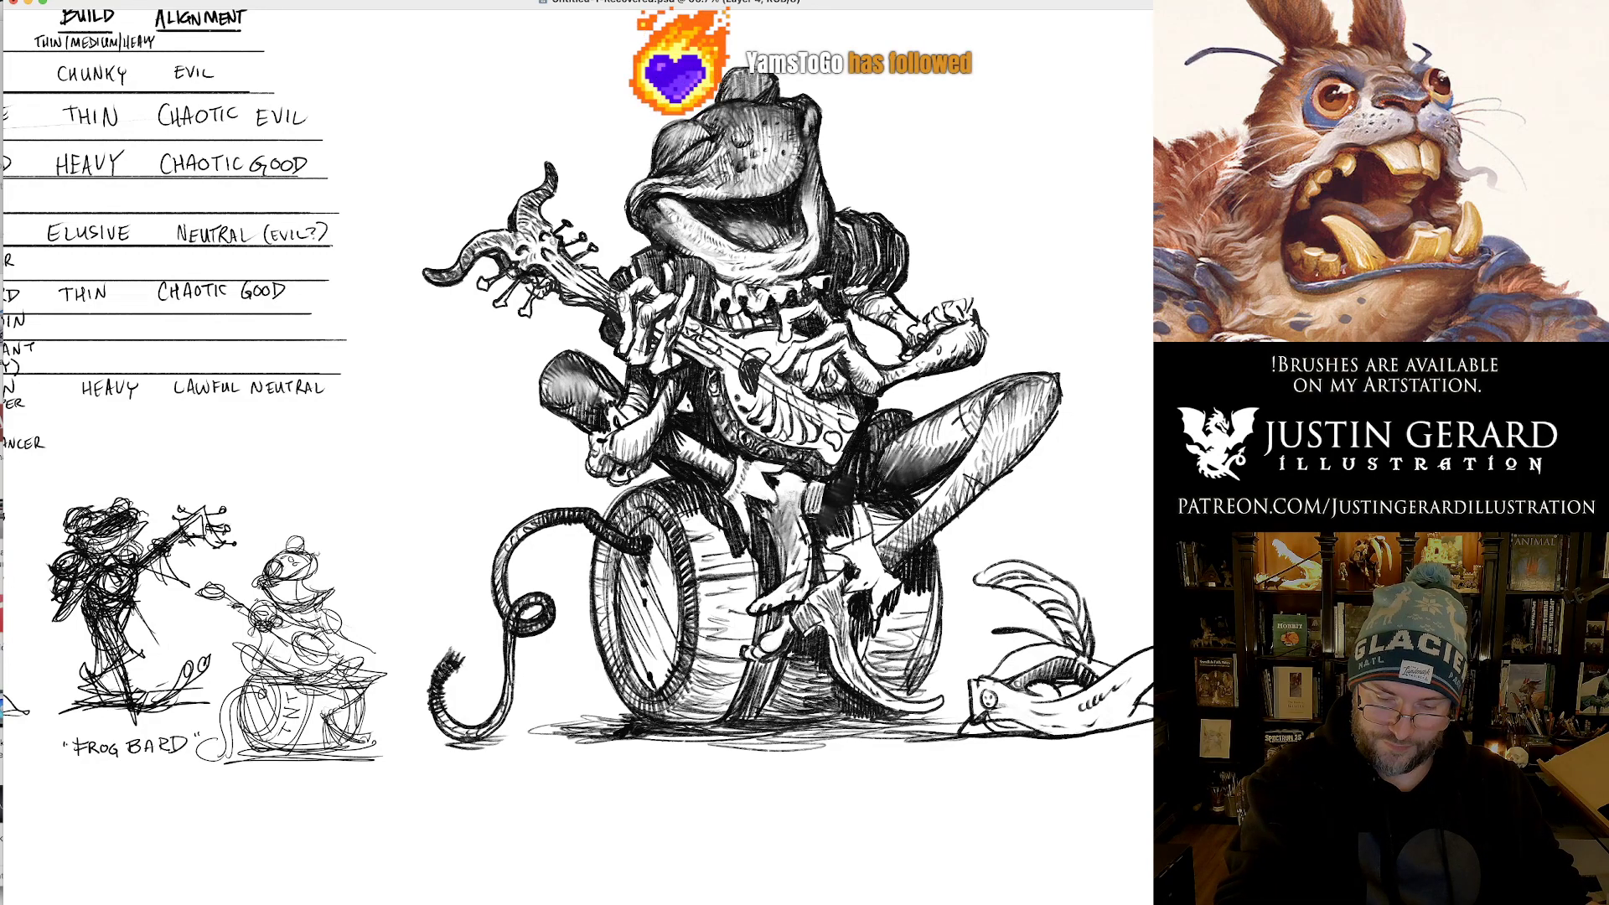
pyautogui.moveTo(524, 741)
pyautogui.mouseDown()
pyautogui.moveTo(436, 735)
pyautogui.moveTo(481, 742)
pyautogui.mouseUp()
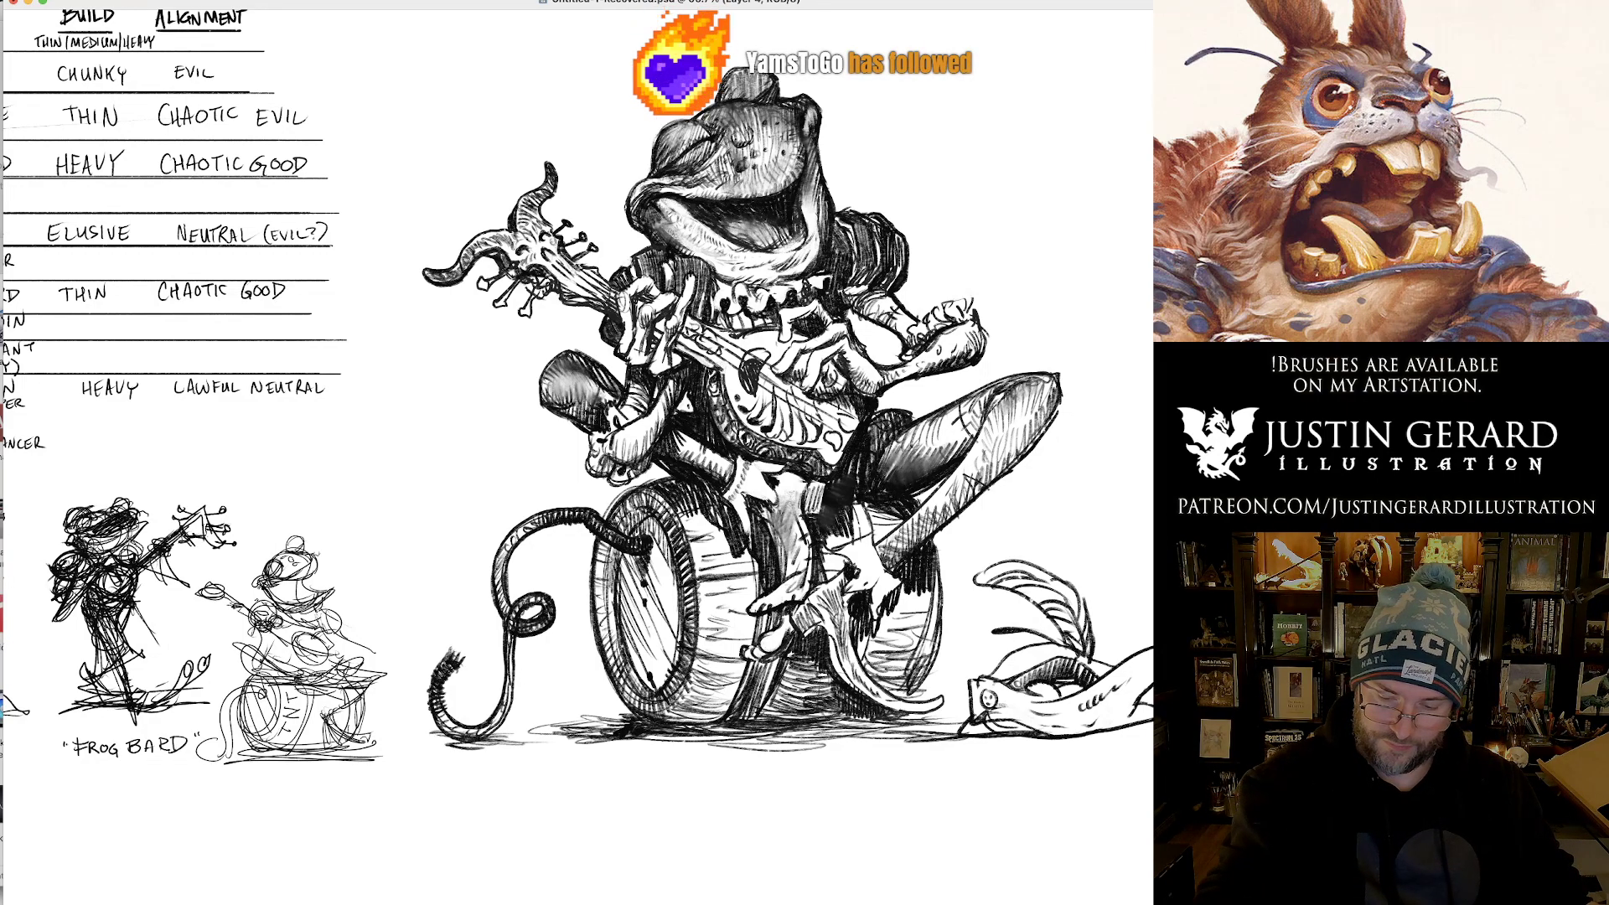
# Extend the ground shadow with horizontal strokes from beneath the barrel toward and under the feathered hat.
pyautogui.moveTo(856, 734)
pyautogui.mouseDown()
pyautogui.moveTo(783, 744)
pyautogui.moveTo(954, 719)
pyautogui.moveTo(653, 723)
pyautogui.moveTo(696, 702)
pyautogui.mouseUp()
pyautogui.moveTo(759, 736)
pyautogui.mouseDown()
pyautogui.moveTo(553, 769)
pyautogui.moveTo(916, 750)
pyautogui.moveTo(900, 751)
pyautogui.mouseUp()
pyautogui.moveTo(1104, 738); pyautogui.dragTo(945, 744)
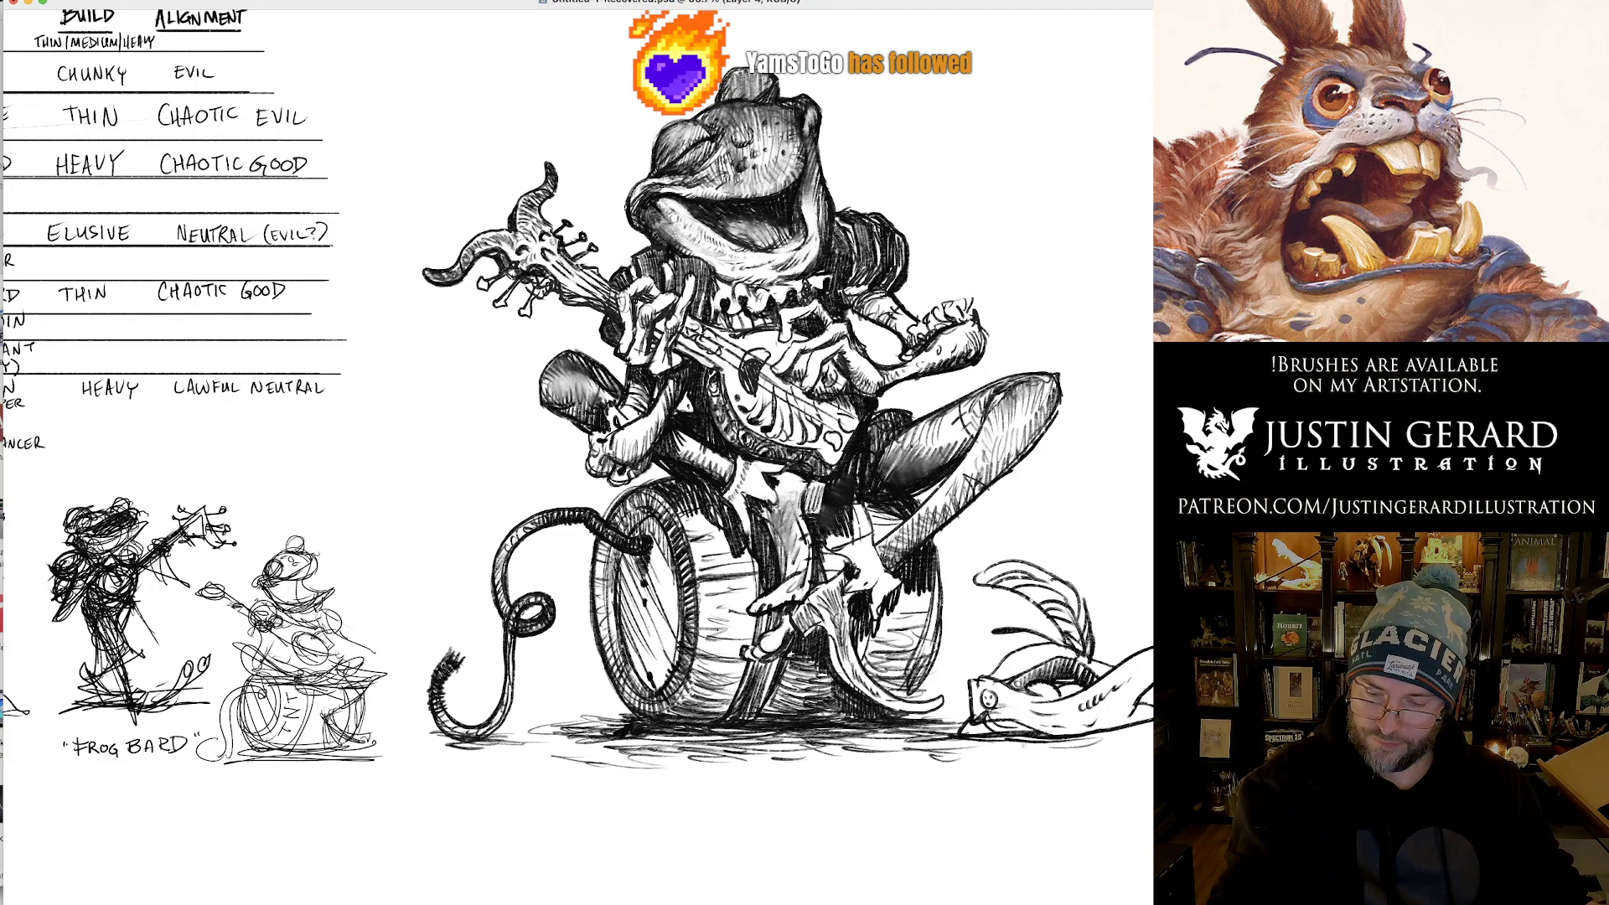
pyautogui.moveTo(1050, 743); pyautogui.dragTo(832, 760)
pyautogui.moveTo(970, 713); pyautogui.dragTo(880, 753)
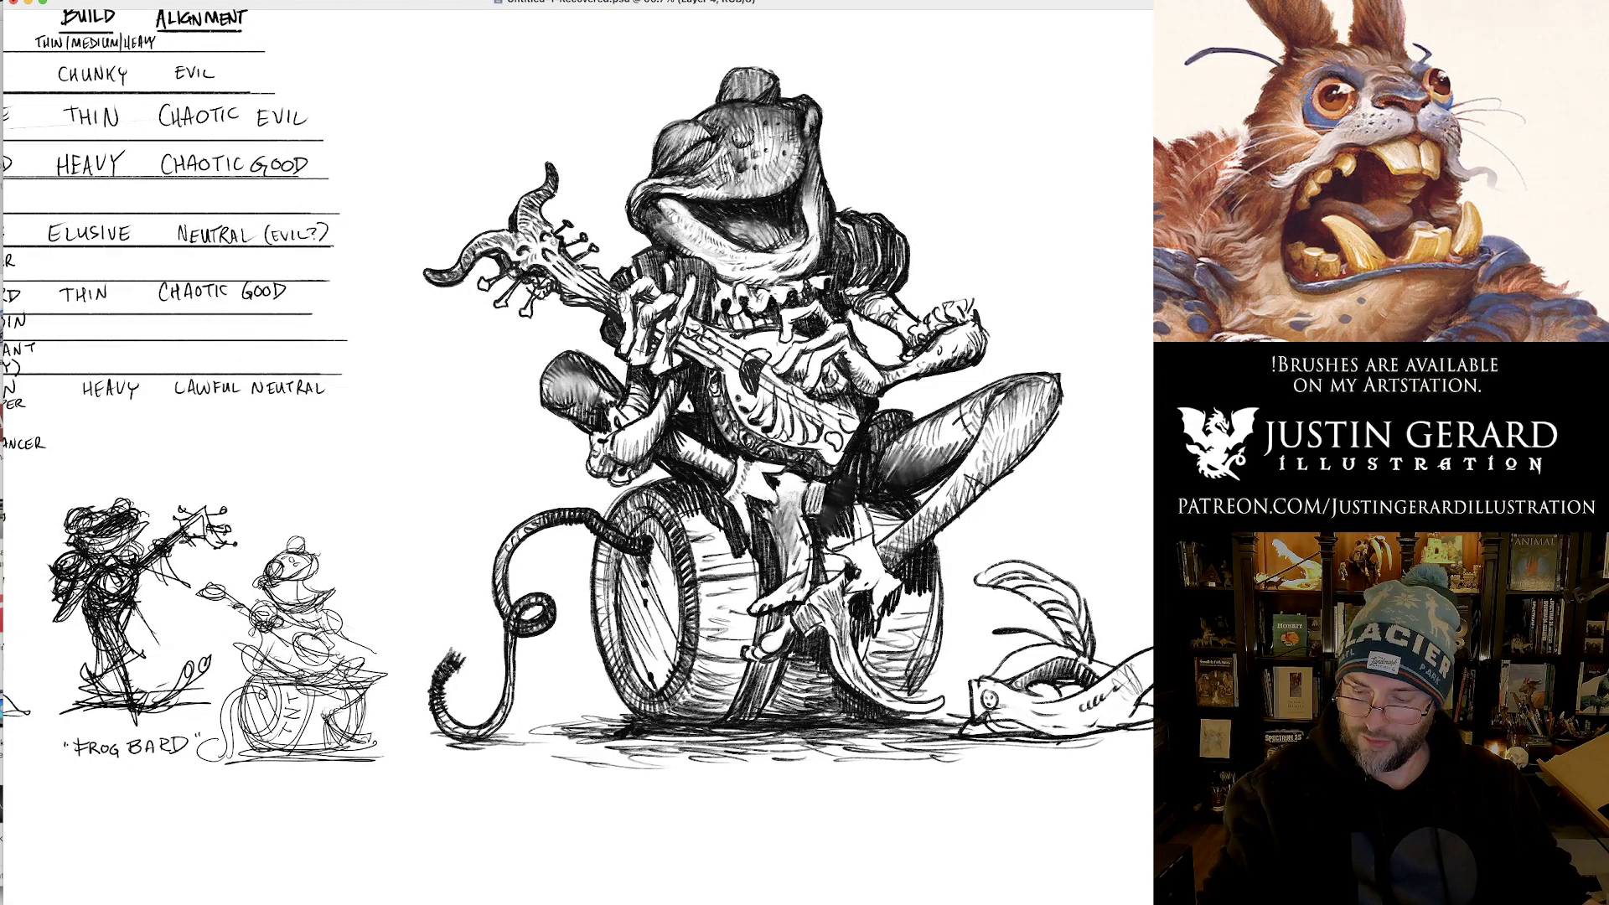
# Hatch the long pointed end of the feathered hat.
pyautogui.moveTo(1100, 846); pyautogui.dragTo(1010, 844)
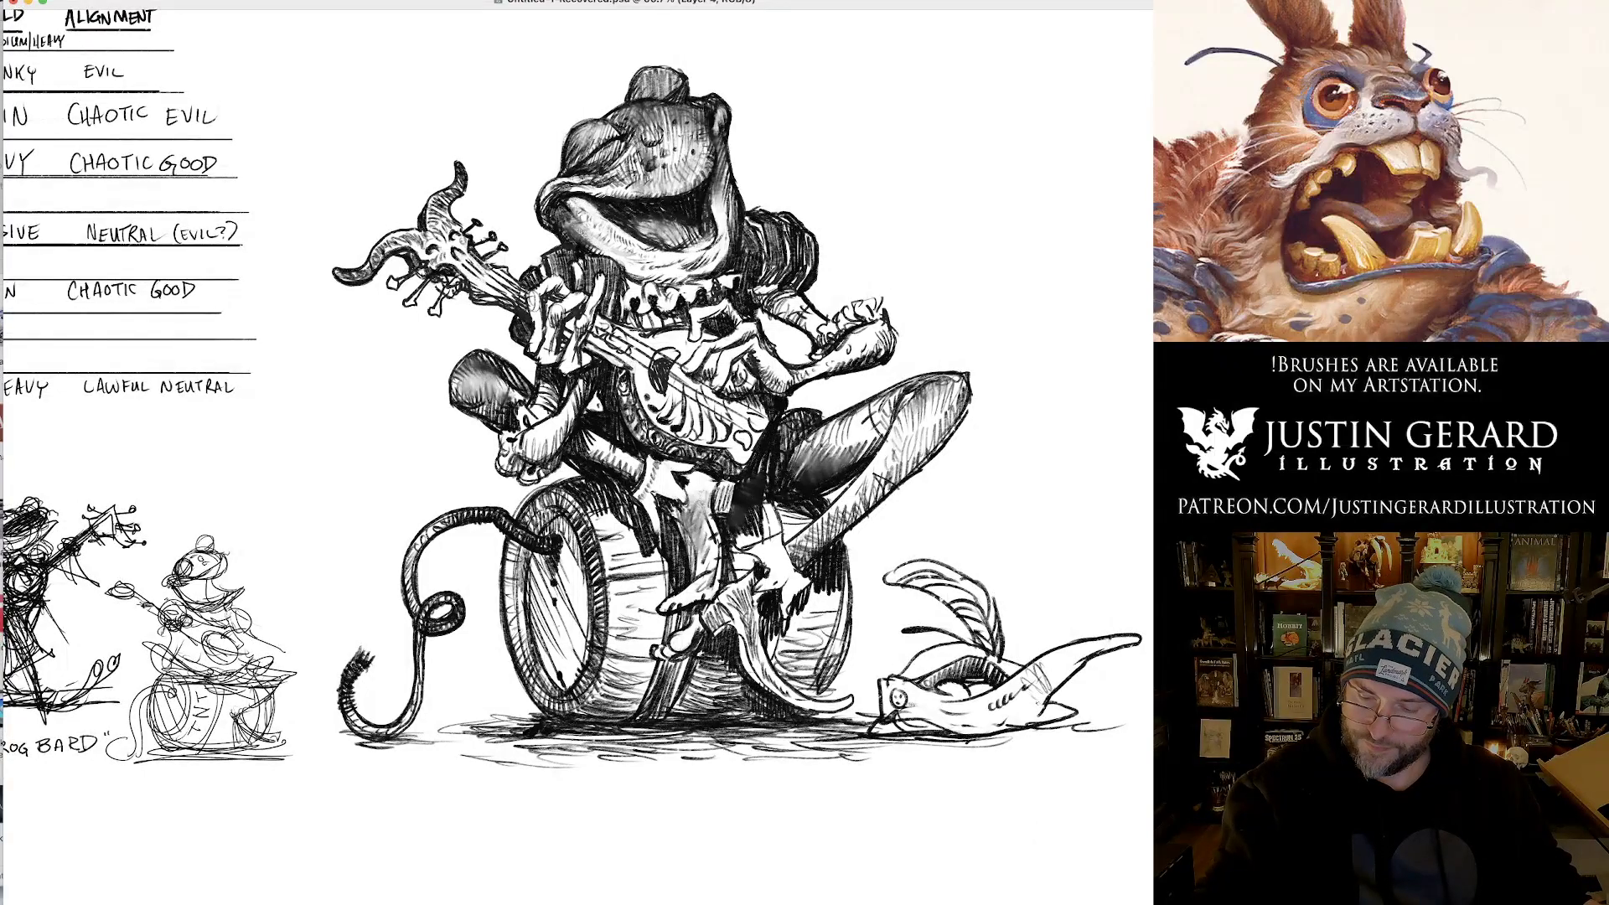
pyautogui.moveTo(1032, 689); pyautogui.dragTo(1025, 720)
pyautogui.moveTo(1041, 682); pyautogui.dragTo(1038, 712)
pyautogui.moveTo(1049, 675)
pyautogui.mouseDown()
pyautogui.moveTo(1043, 696)
pyautogui.moveTo(1057, 655)
pyautogui.moveTo(1097, 642)
pyautogui.mouseUp()
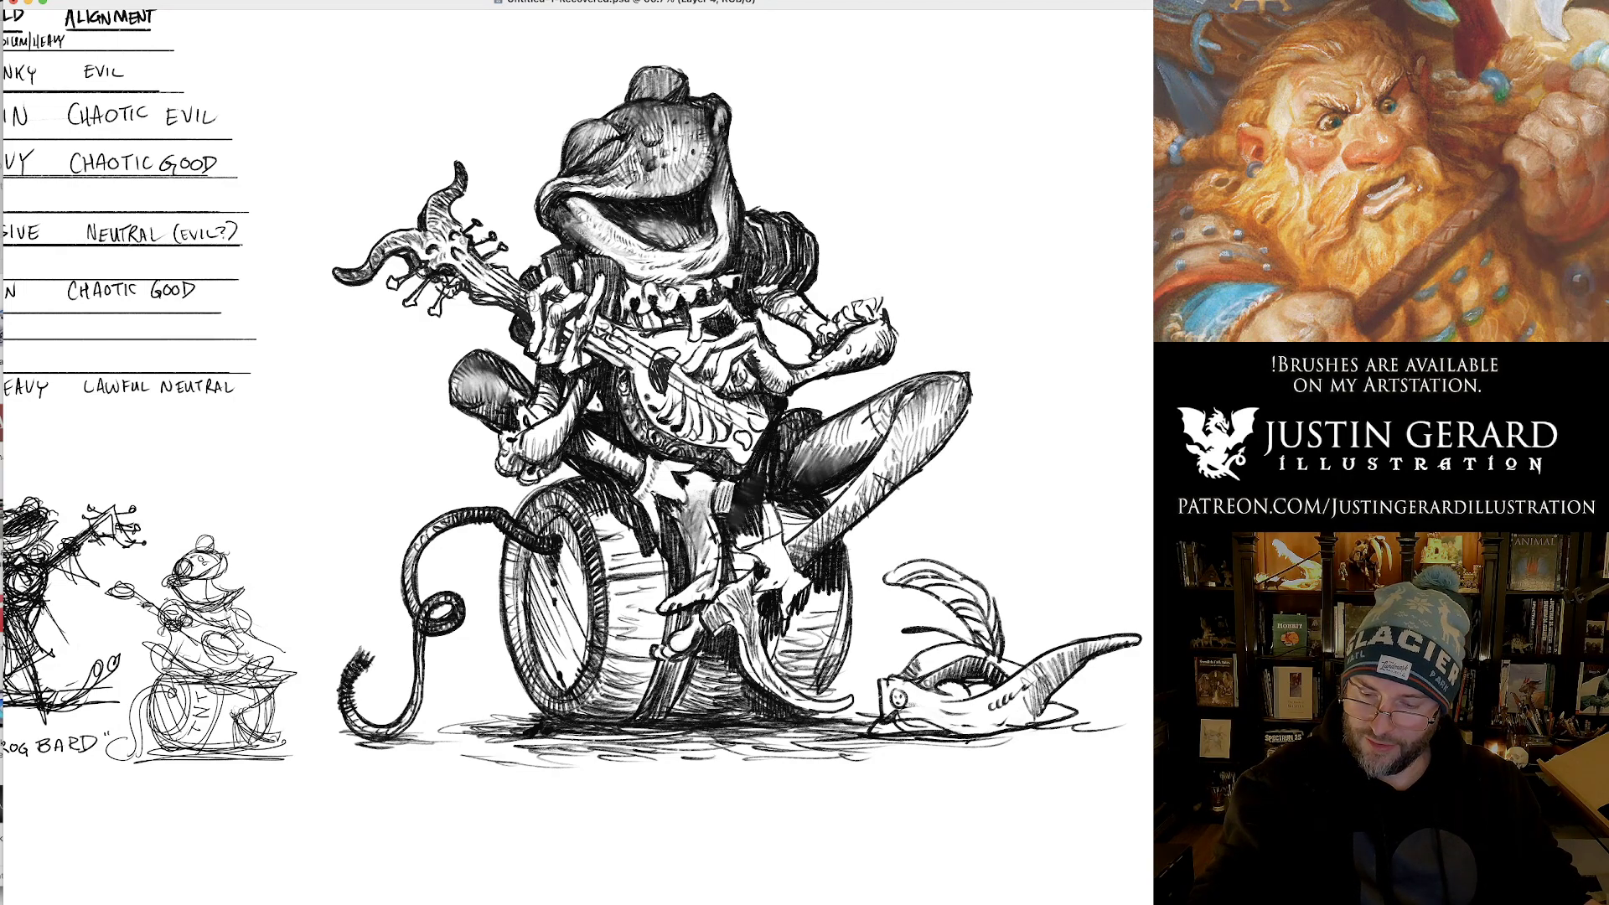
# Shade the hat's back brim and opening, and rework the front end of the brim.
pyautogui.moveTo(917, 670); pyautogui.dragTo(928, 656)
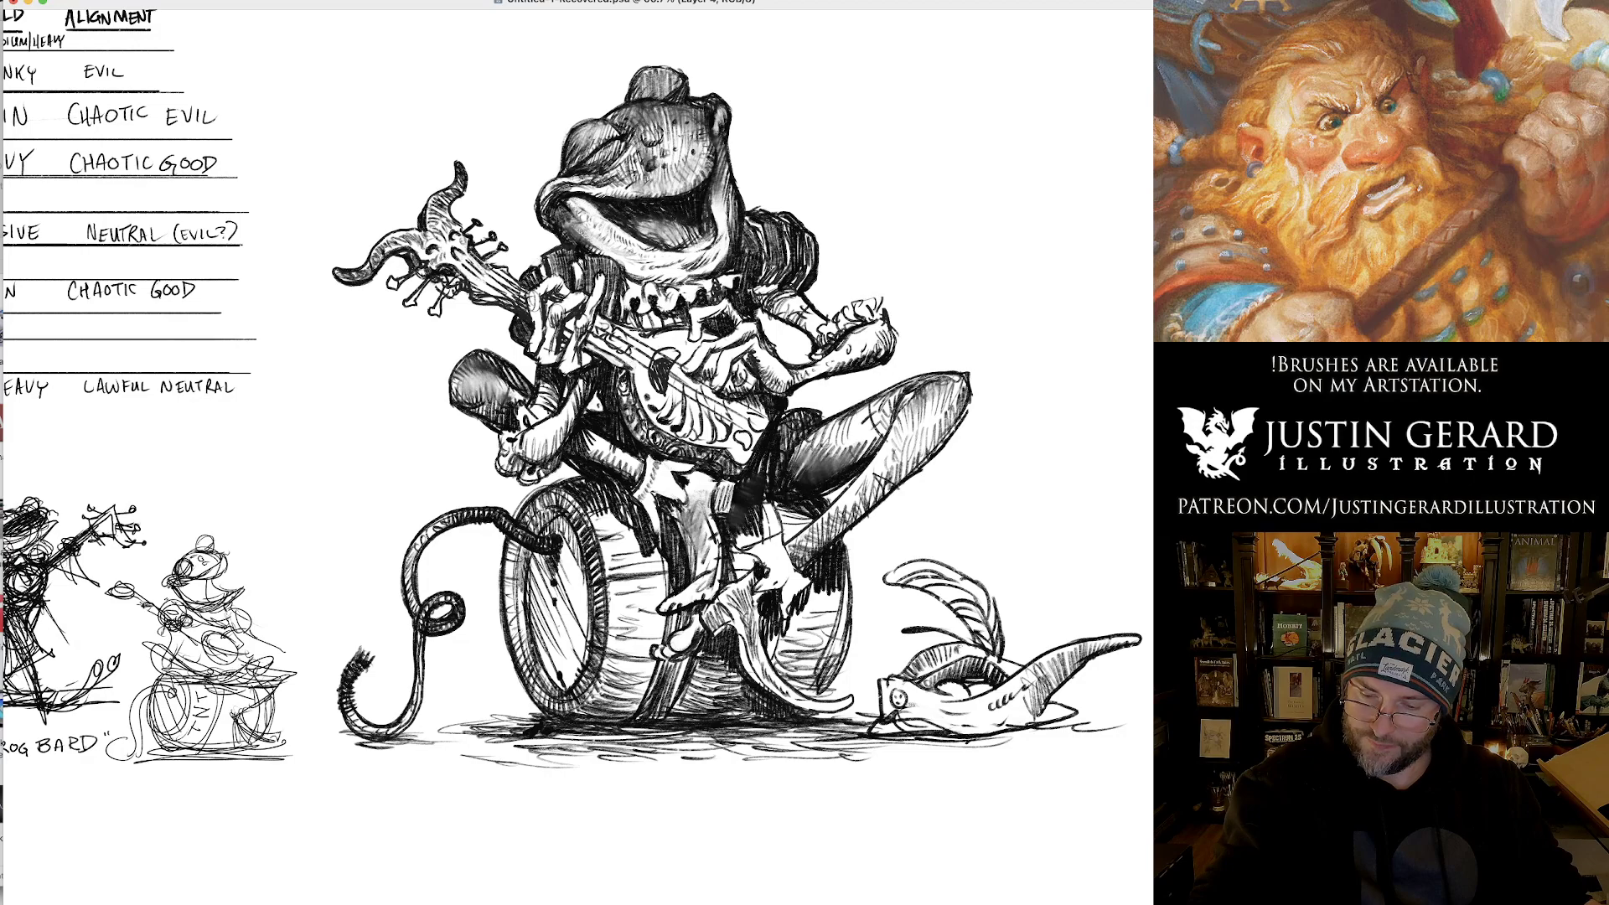
pyautogui.moveTo(922, 691); pyautogui.dragTo(989, 652)
pyautogui.moveTo(987, 671)
pyautogui.mouseDown()
pyautogui.moveTo(997, 654)
pyautogui.moveTo(1019, 665)
pyautogui.mouseUp()
pyautogui.moveTo(879, 695)
pyautogui.mouseDown()
pyautogui.moveTo(890, 678)
pyautogui.moveTo(910, 706)
pyautogui.moveTo(998, 697)
pyautogui.mouseUp()
# Hatch the underside of the hat and darken the ground shadow directly beneath it.
pyautogui.moveTo(976, 732); pyautogui.dragTo(1005, 710)
pyautogui.moveTo(989, 733); pyautogui.dragTo(1038, 710)
pyautogui.moveTo(1029, 730); pyautogui.dragTo(1063, 710)
pyautogui.moveTo(1042, 726); pyautogui.dragTo(1060, 705)
pyautogui.moveTo(1061, 720); pyautogui.dragTo(1084, 705)
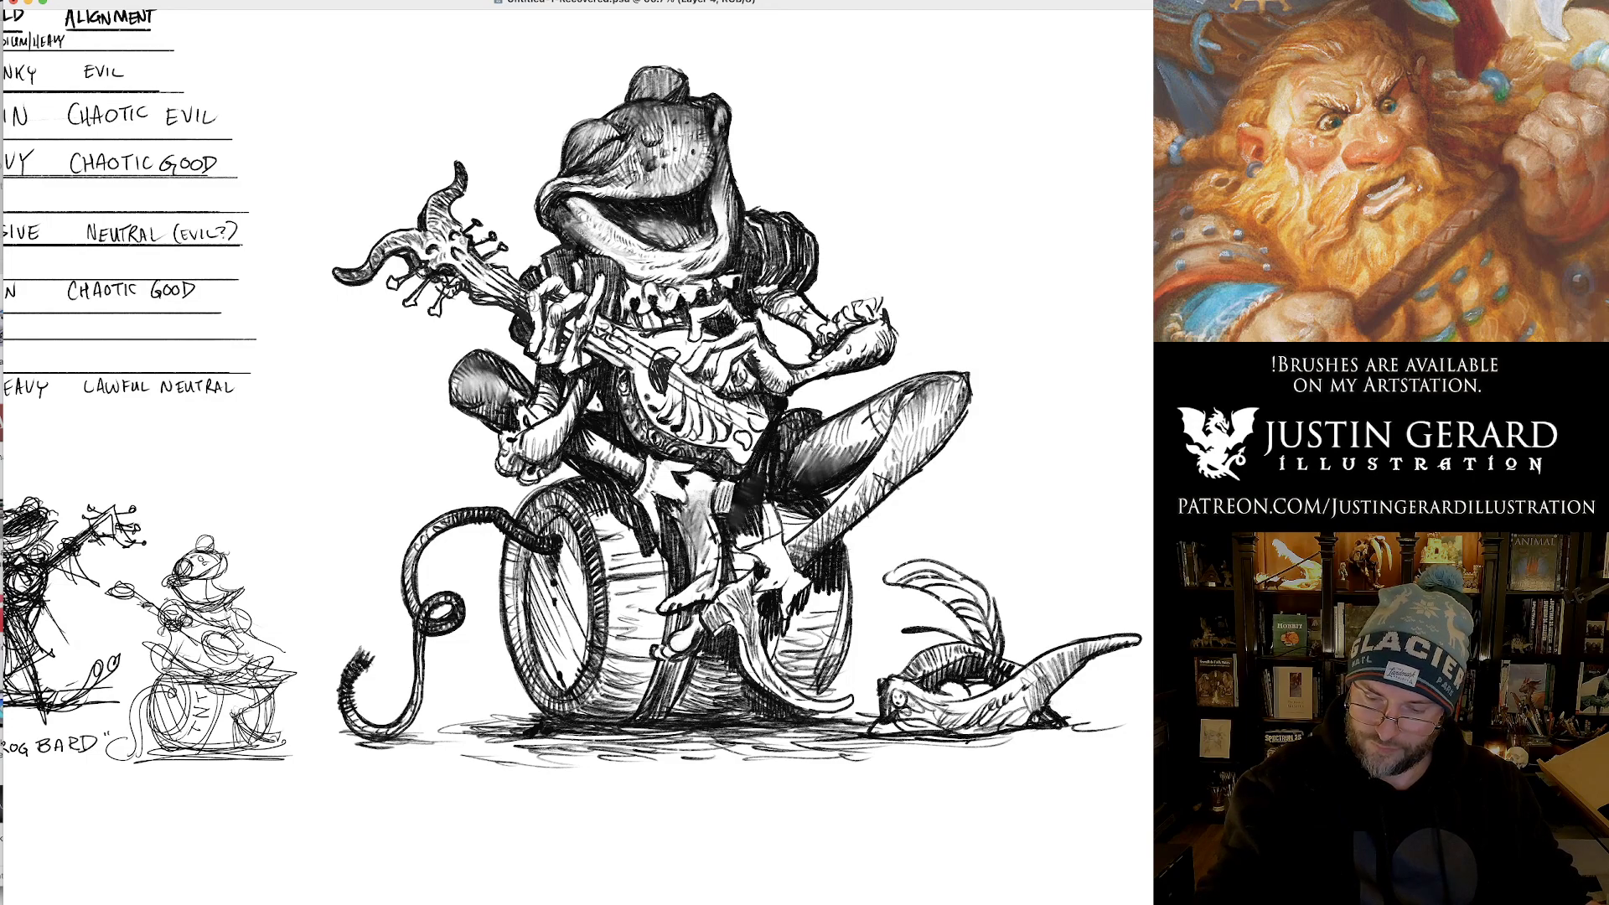
pyautogui.moveTo(889, 740); pyautogui.dragTo(906, 726)
pyautogui.moveTo(894, 735); pyautogui.dragTo(929, 719)
pyautogui.moveTo(917, 732); pyautogui.dragTo(958, 730)
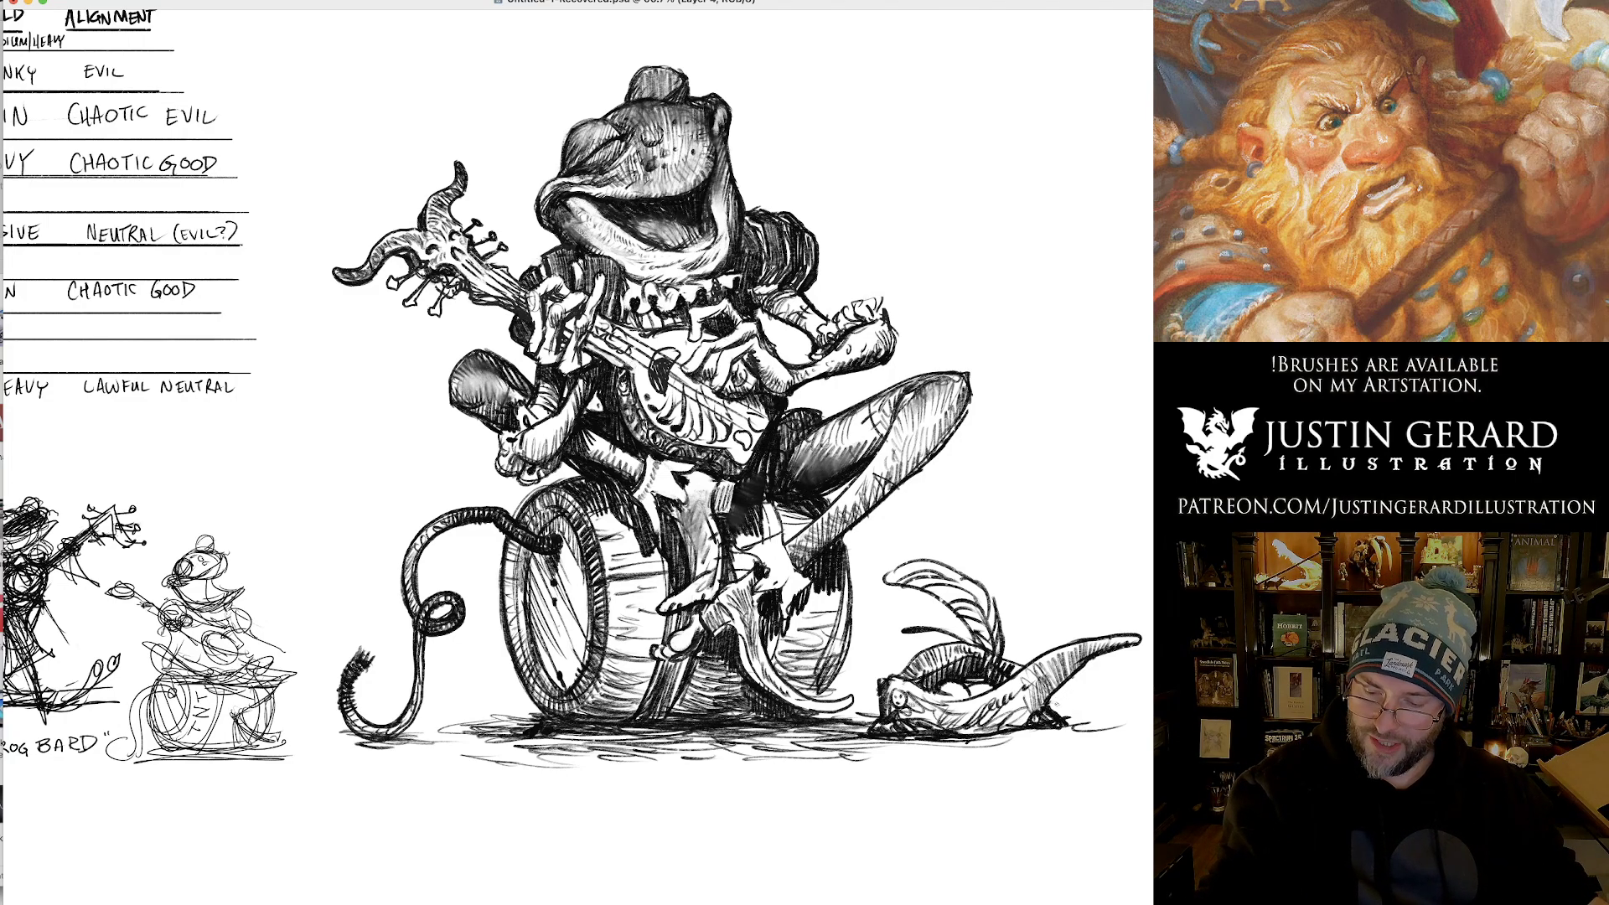
# Shorten the hat's pointed end into a rounded brim and smooth the shading along its front edge.
pyautogui.moveTo(1055, 711)
pyautogui.mouseDown()
pyautogui.moveTo(1123, 648)
pyautogui.moveTo(1042, 653)
pyautogui.moveTo(1094, 640)
pyautogui.moveTo(1063, 674)
pyautogui.moveTo(1103, 642)
pyautogui.moveTo(1064, 652)
pyautogui.mouseUp()
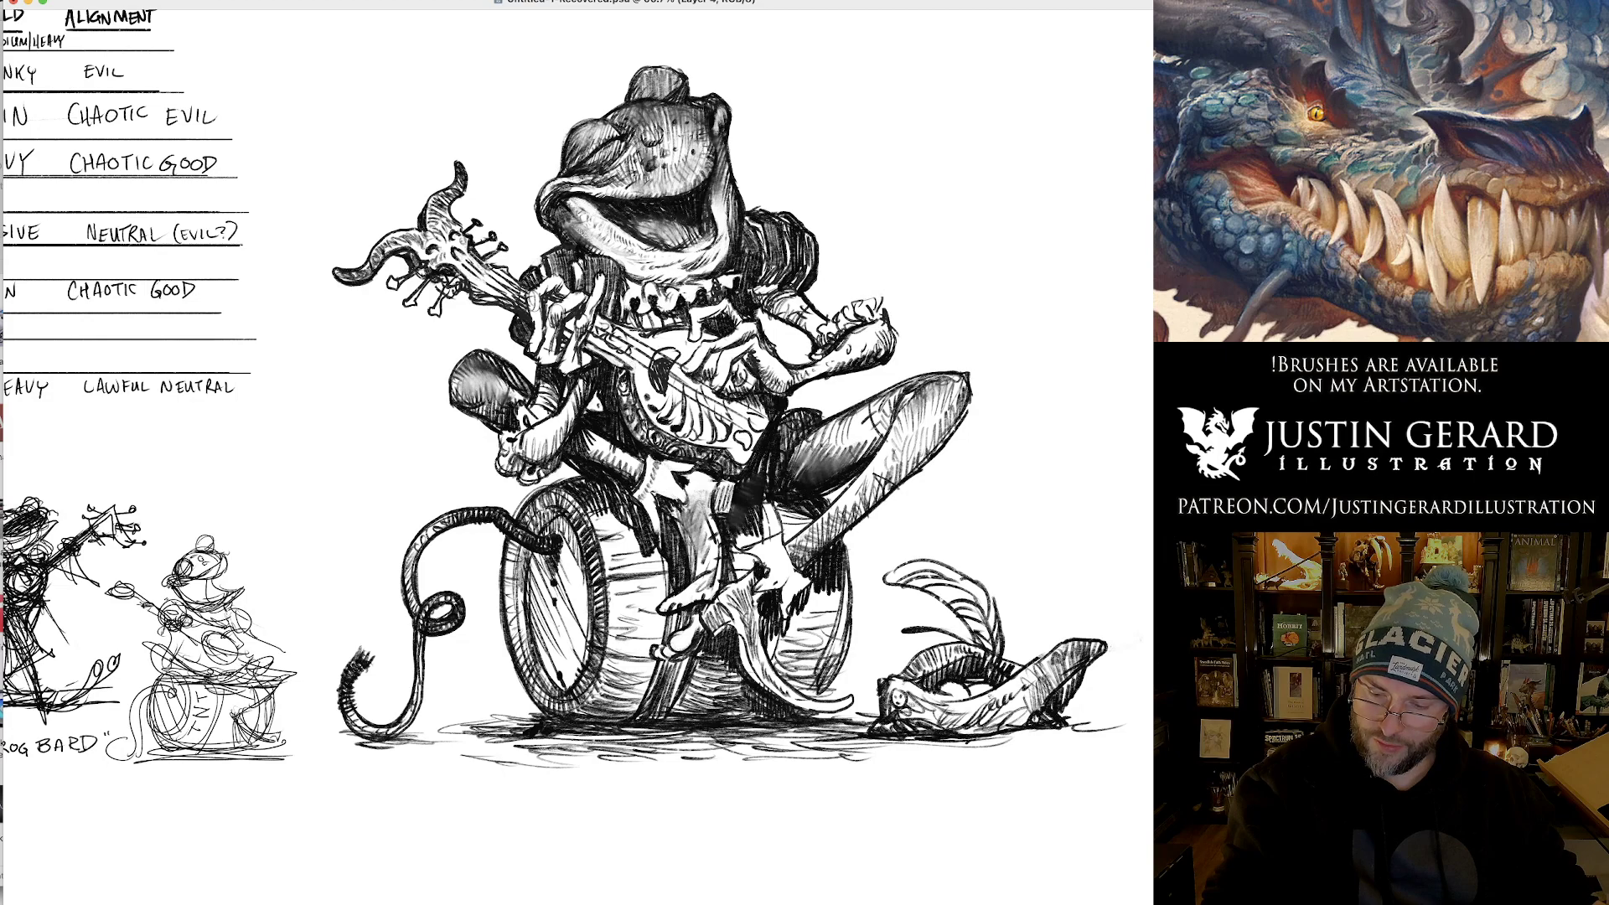
pyautogui.moveTo(997, 695)
pyautogui.mouseDown()
pyautogui.moveTo(1072, 645)
pyautogui.moveTo(1024, 698)
pyautogui.mouseUp()
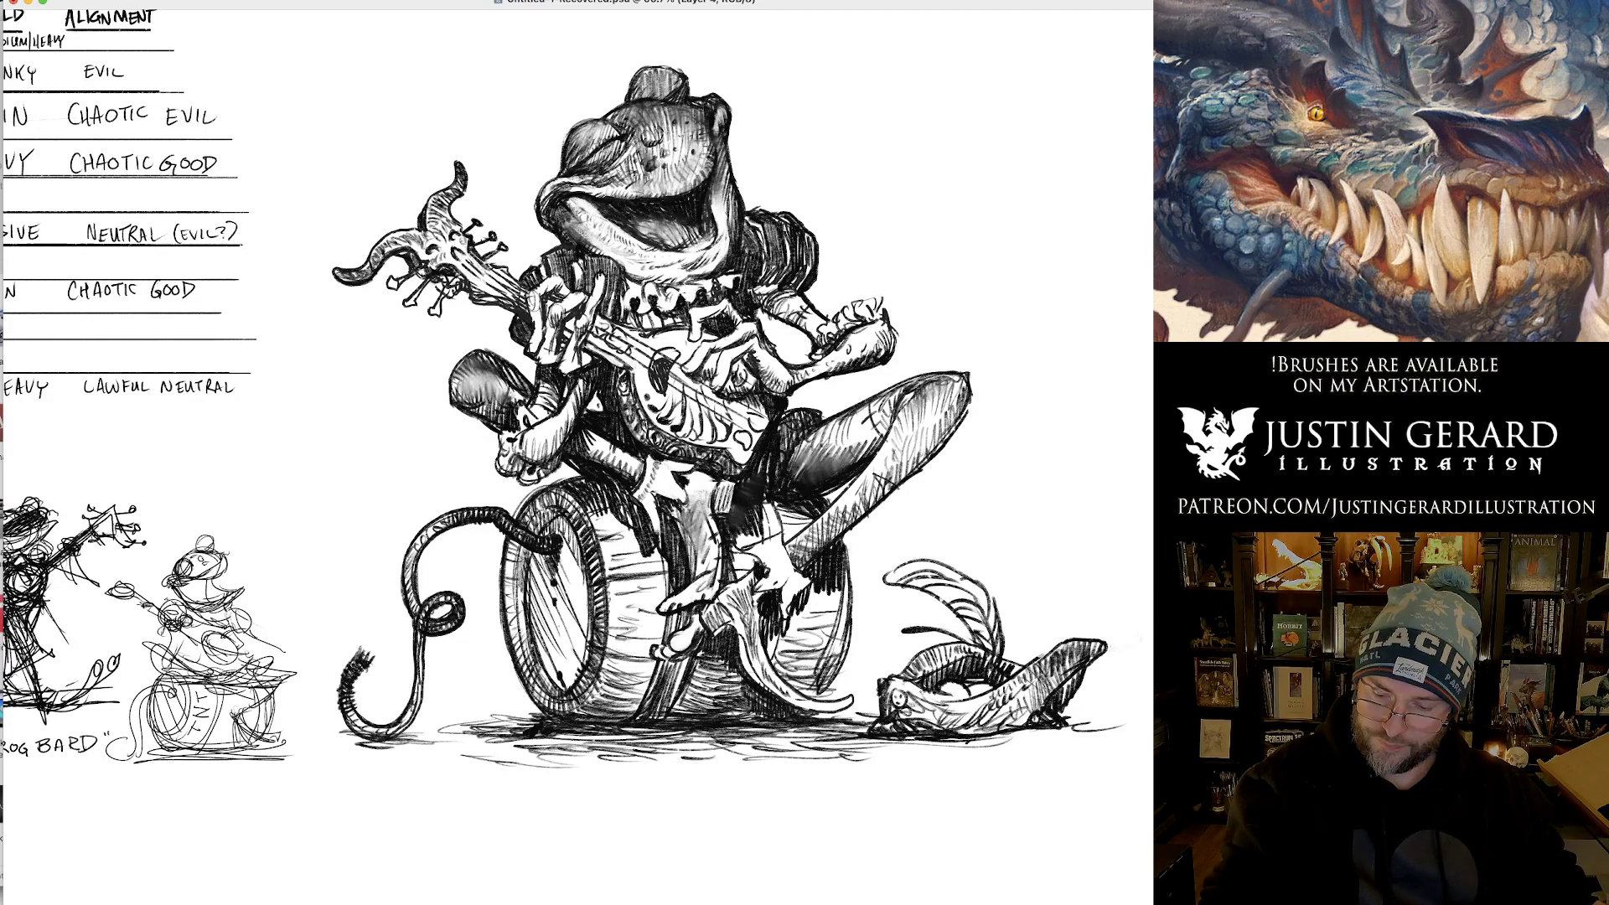
pyautogui.moveTo(890, 693); pyautogui.dragTo(982, 725)
pyautogui.moveTo(880, 681)
pyautogui.mouseDown()
pyautogui.moveTo(912, 663)
pyautogui.moveTo(893, 711)
pyautogui.moveTo(979, 726)
pyautogui.moveTo(1063, 679)
pyautogui.mouseUp()
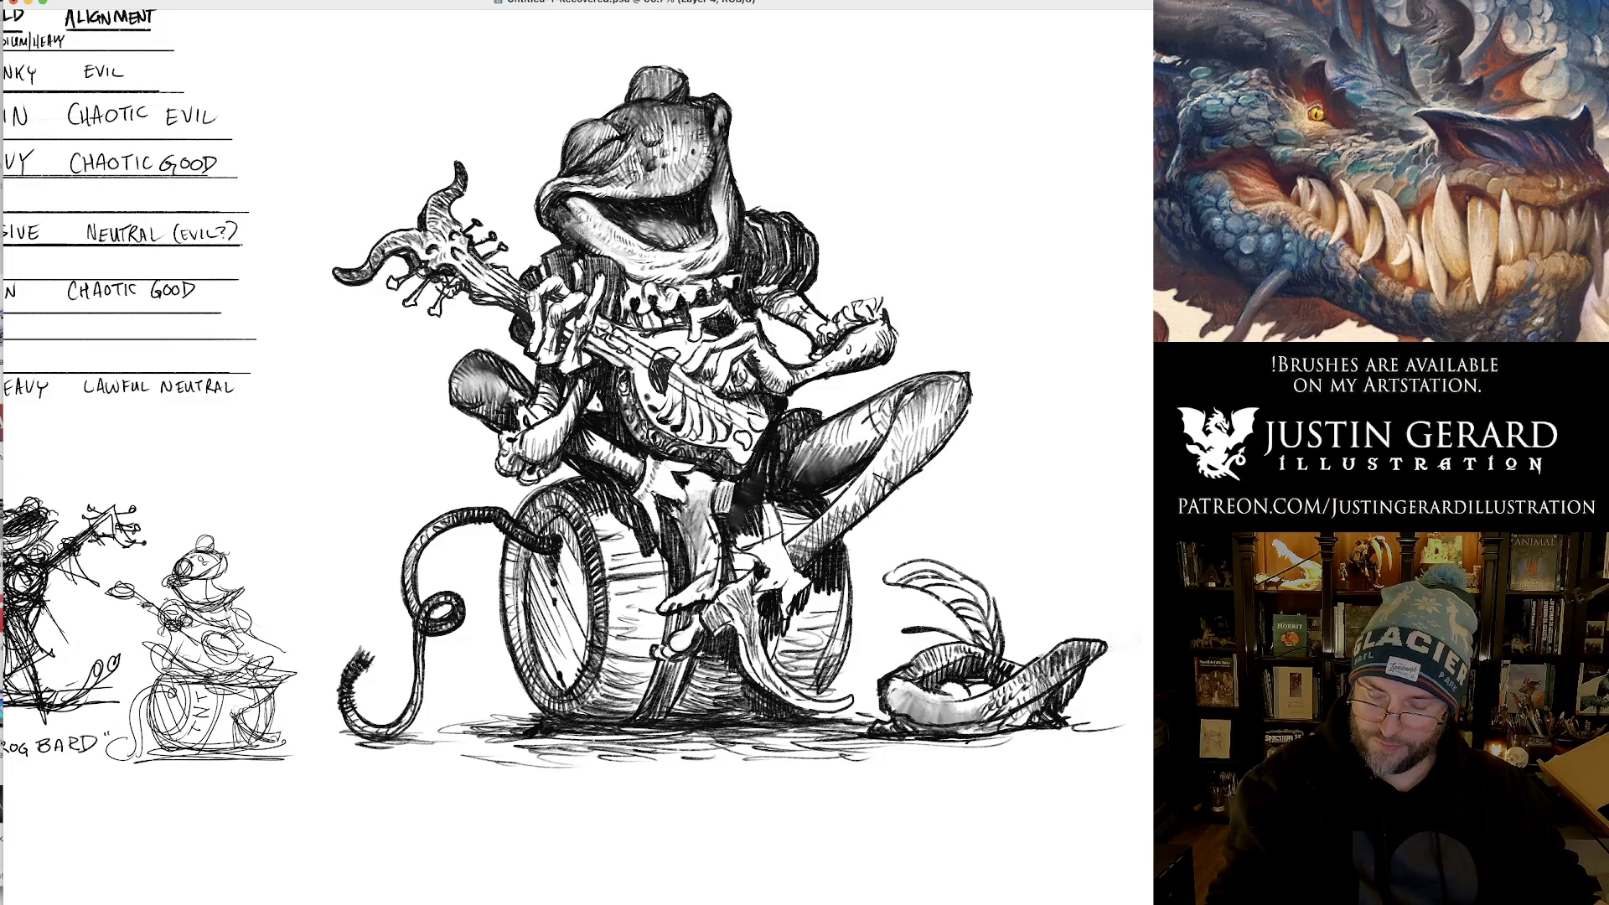
pyautogui.moveTo(888, 713); pyautogui.dragTo(937, 722)
pyautogui.press('super+z')
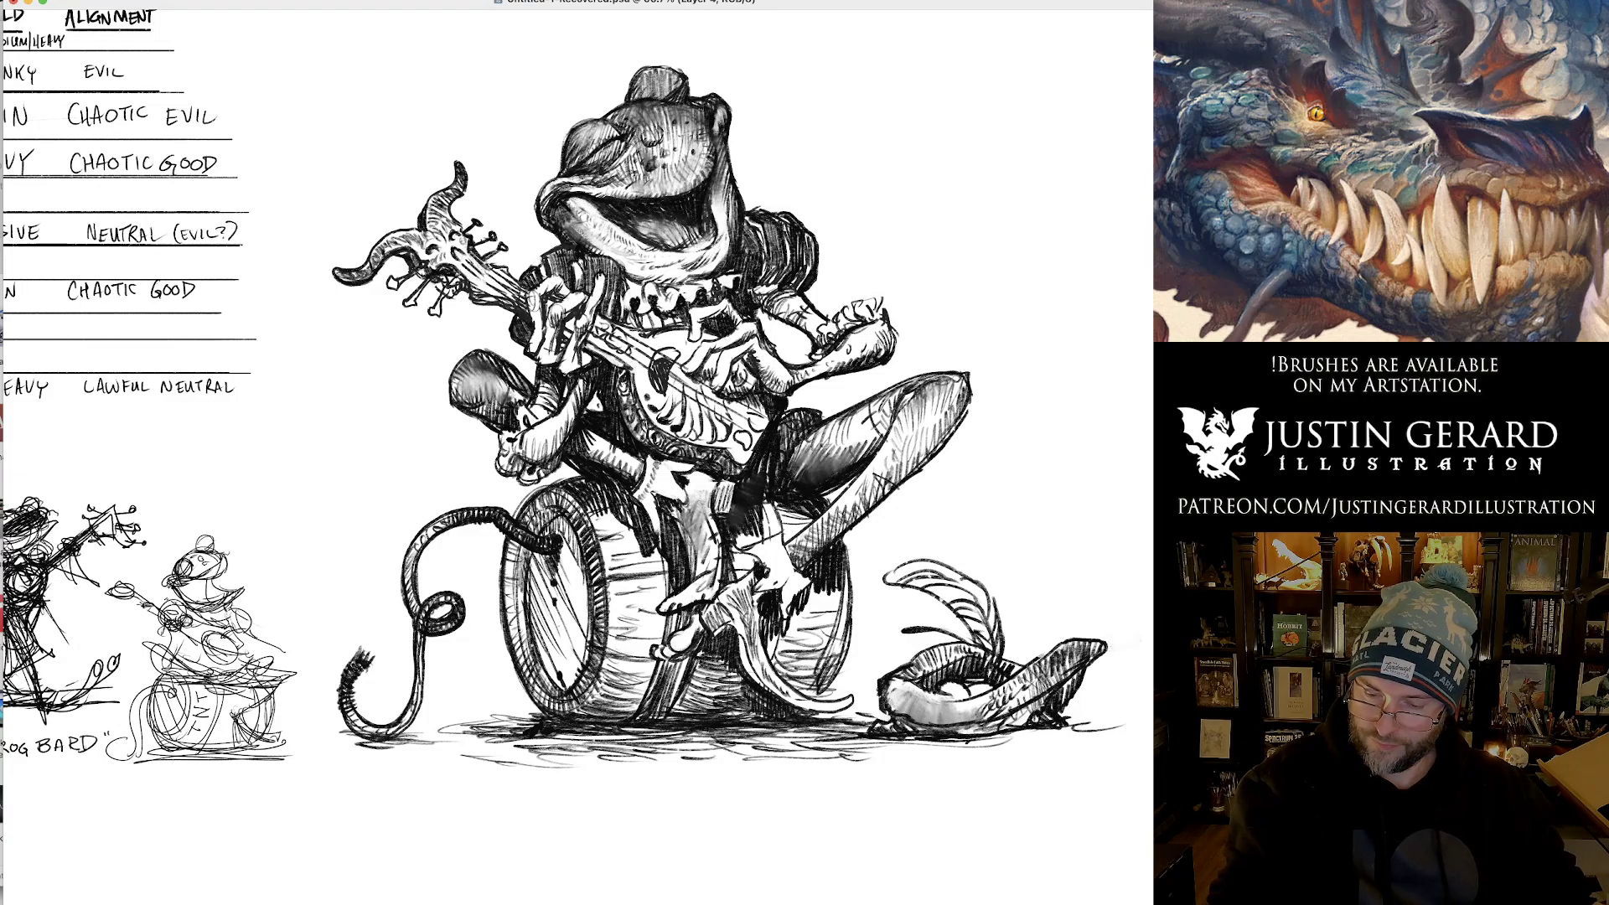
pyautogui.moveTo(1071, 694)
pyautogui.mouseDown()
pyautogui.moveTo(1126, 719)
pyautogui.moveTo(1056, 729)
pyautogui.moveTo(1119, 726)
pyautogui.mouseUp()
pyautogui.press('super+z')
# Fill in the dark underside of the hat and draw its crown tapering to a point along the ground.
pyautogui.moveTo(1053, 737); pyautogui.dragTo(895, 742)
pyautogui.moveTo(1061, 705); pyautogui.dragTo(1080, 728)
pyautogui.moveTo(1075, 708)
pyautogui.mouseDown()
pyautogui.moveTo(1084, 727)
pyautogui.moveTo(1001, 740)
pyautogui.moveTo(1138, 728)
pyautogui.moveTo(952, 745)
pyautogui.mouseUp()
pyautogui.moveTo(1004, 737); pyautogui.dragTo(972, 742)
# Hatch the hat's front brim and refine the edge of its opening.
pyautogui.moveTo(1043, 701)
pyautogui.mouseDown()
pyautogui.moveTo(962, 741)
pyautogui.moveTo(1055, 706)
pyautogui.moveTo(1041, 720)
pyautogui.moveTo(1069, 721)
pyautogui.moveTo(1018, 713)
pyautogui.mouseUp()
pyautogui.moveTo(1043, 699)
pyautogui.mouseDown()
pyautogui.moveTo(869, 734)
pyautogui.moveTo(900, 729)
pyautogui.moveTo(895, 699)
pyautogui.moveTo(942, 728)
pyautogui.mouseUp()
pyautogui.moveTo(958, 707); pyautogui.dragTo(955, 731)
pyautogui.moveTo(970, 705); pyautogui.dragTo(967, 726)
pyautogui.moveTo(988, 707)
pyautogui.mouseDown()
pyautogui.moveTo(977, 726)
pyautogui.moveTo(939, 697)
pyautogui.mouseUp()
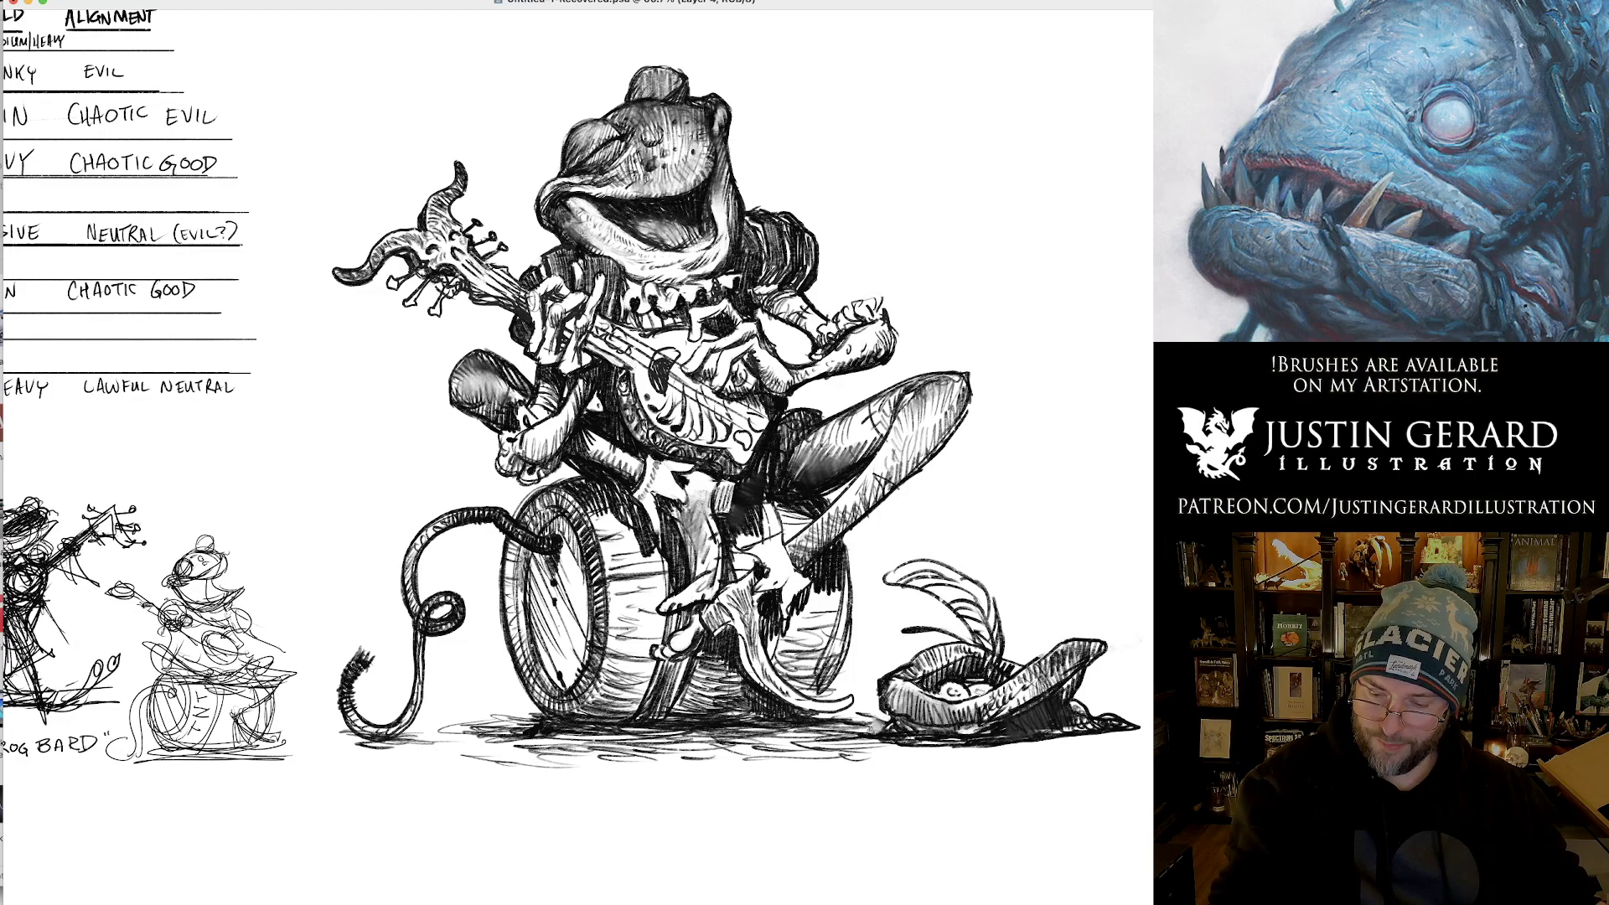
# Touch up the shading inside the hat's opening and along its brim.
pyautogui.moveTo(975, 695); pyautogui.dragTo(994, 689)
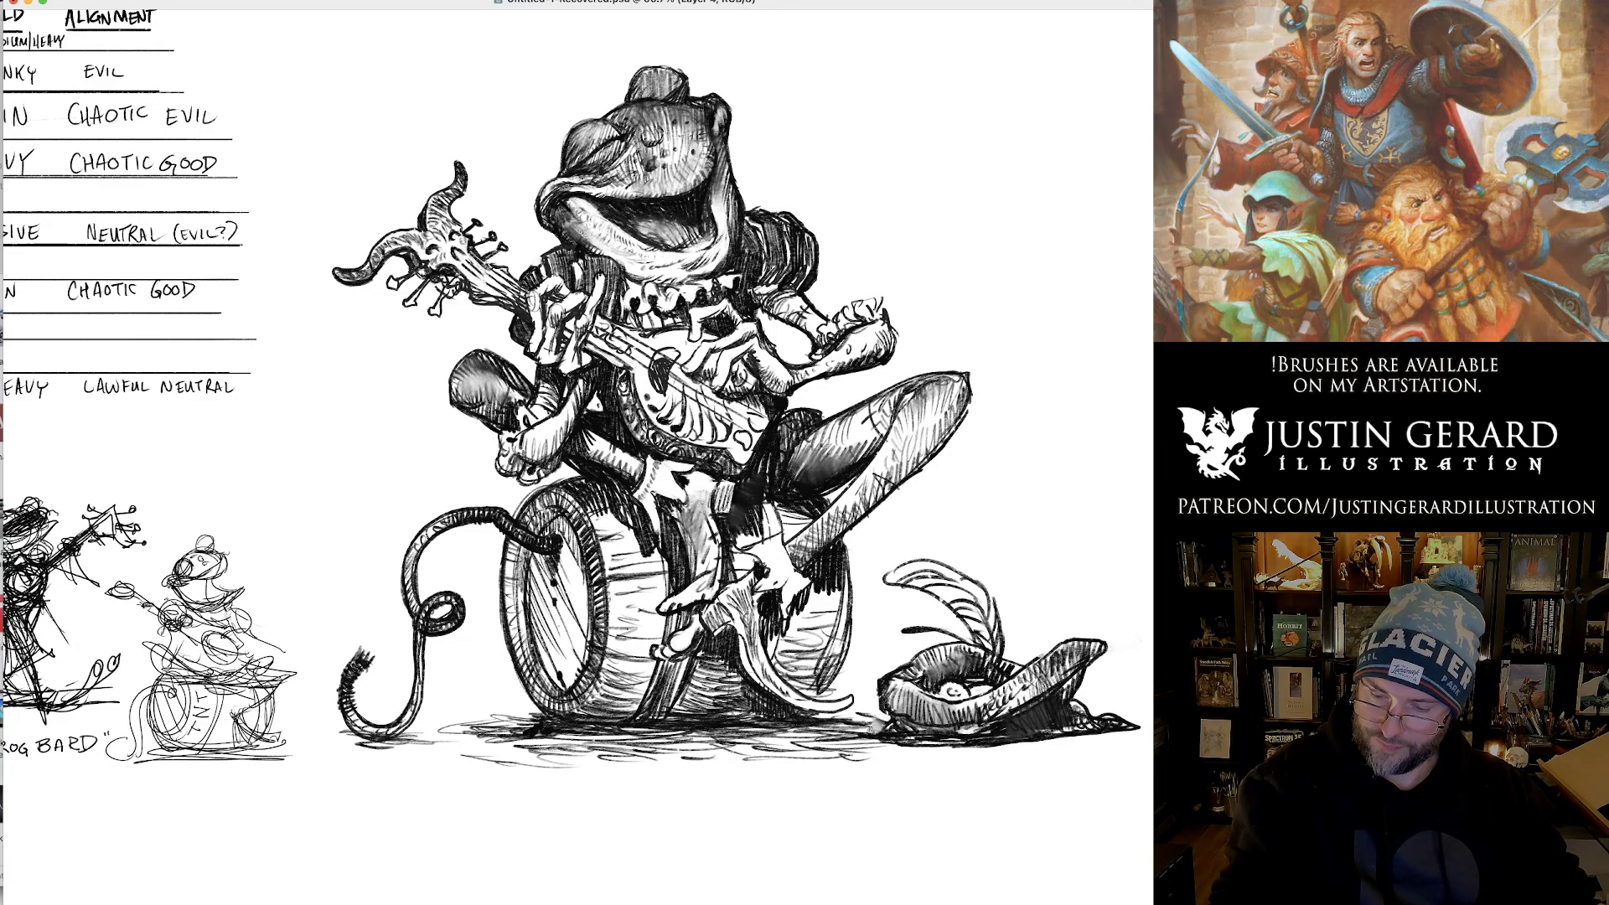
pyautogui.moveTo(1000, 658); pyautogui.dragTo(1019, 670)
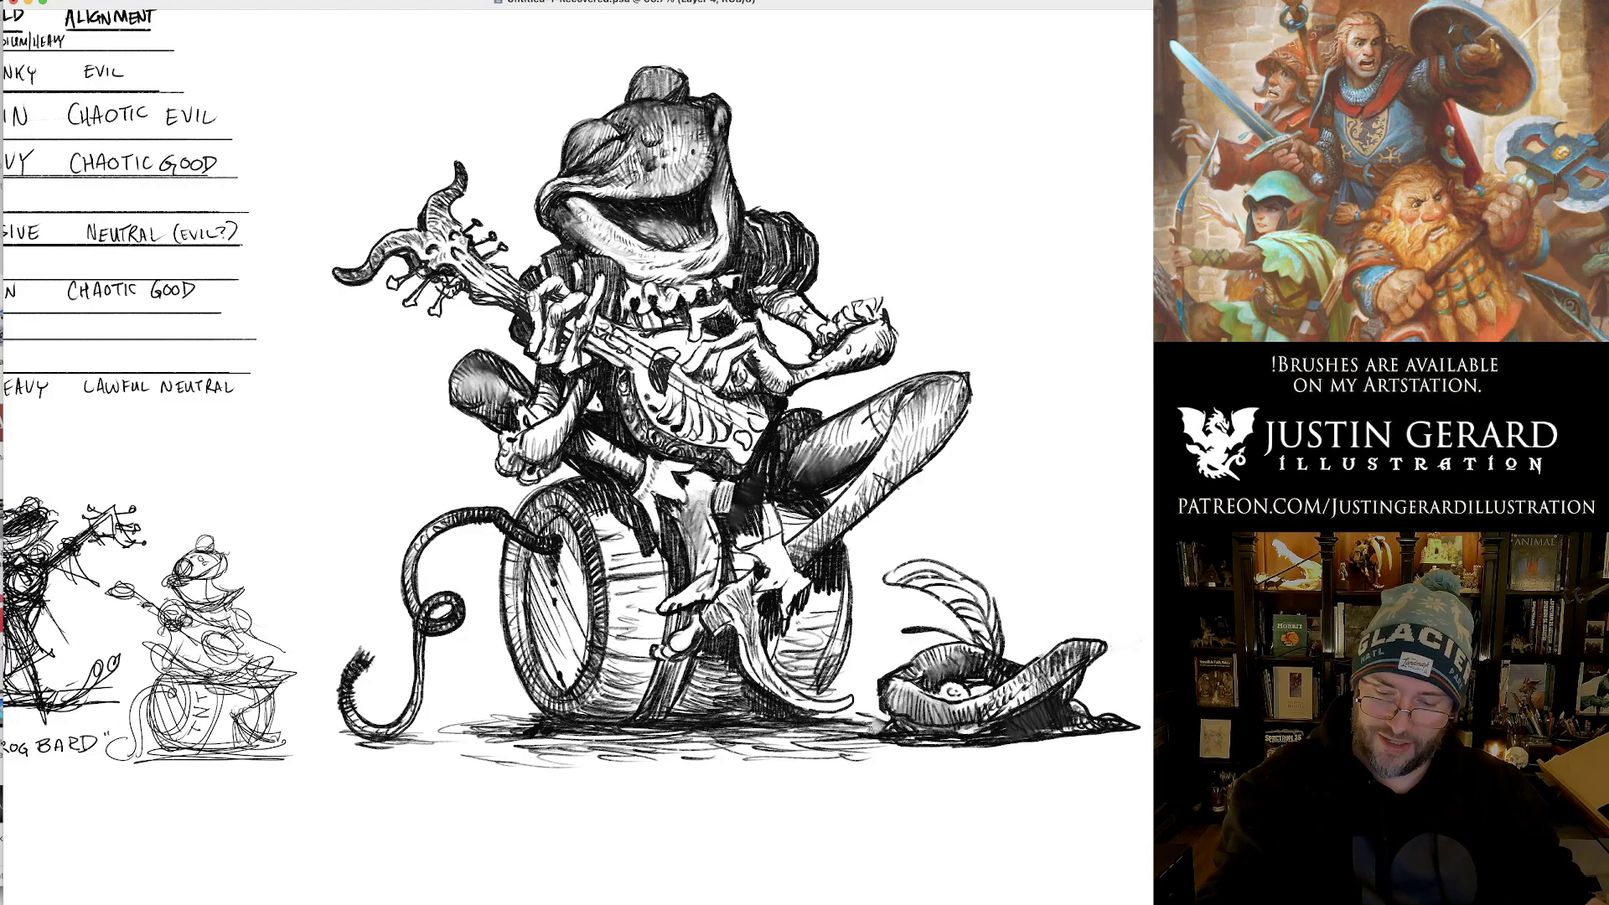
# Hatch the far side of the barrel behind the crossed leg and thicken its outer edge.
pyautogui.moveTo(804, 594)
pyautogui.mouseDown()
pyautogui.moveTo(798, 627)
pyautogui.moveTo(828, 625)
pyautogui.moveTo(852, 535)
pyautogui.mouseUp()
pyautogui.moveTo(810, 628)
pyautogui.mouseDown()
pyautogui.moveTo(843, 617)
pyautogui.moveTo(852, 535)
pyautogui.mouseUp()
pyautogui.moveTo(847, 587); pyautogui.dragTo(856, 540)
pyautogui.moveTo(851, 628); pyautogui.dragTo(859, 582)
pyautogui.moveTo(839, 658); pyautogui.dragTo(856, 599)
pyautogui.moveTo(847, 595); pyautogui.dragTo(853, 544)
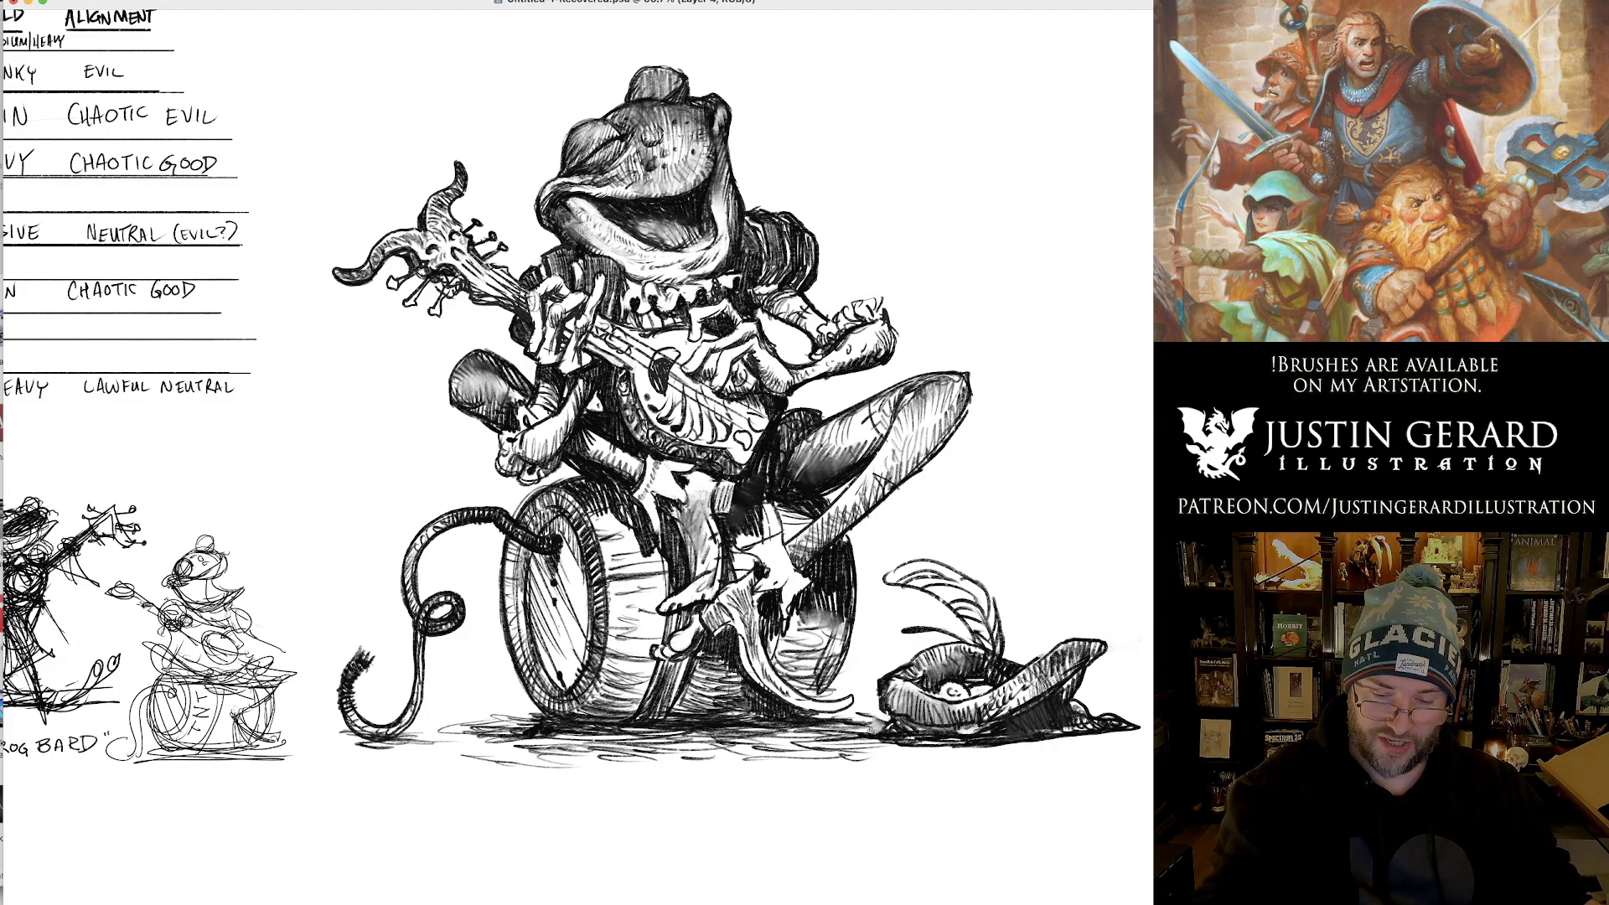
# Shade the lower barrel around the dangling foot and along its underside, undoing the first stroke.
pyautogui.moveTo(774, 639)
pyautogui.mouseDown()
pyautogui.moveTo(779, 681)
pyautogui.moveTo(825, 699)
pyautogui.moveTo(843, 672)
pyautogui.moveTo(830, 698)
pyautogui.moveTo(810, 697)
pyautogui.moveTo(819, 679)
pyautogui.mouseUp()
pyautogui.press('super+z')
pyautogui.moveTo(780, 654); pyautogui.dragTo(827, 665)
pyautogui.moveTo(809, 646)
pyautogui.mouseDown()
pyautogui.moveTo(832, 667)
pyautogui.moveTo(779, 666)
pyautogui.moveTo(798, 636)
pyautogui.mouseUp()
pyautogui.moveTo(802, 609); pyautogui.dragTo(821, 620)
pyautogui.moveTo(818, 594); pyautogui.dragTo(832, 610)
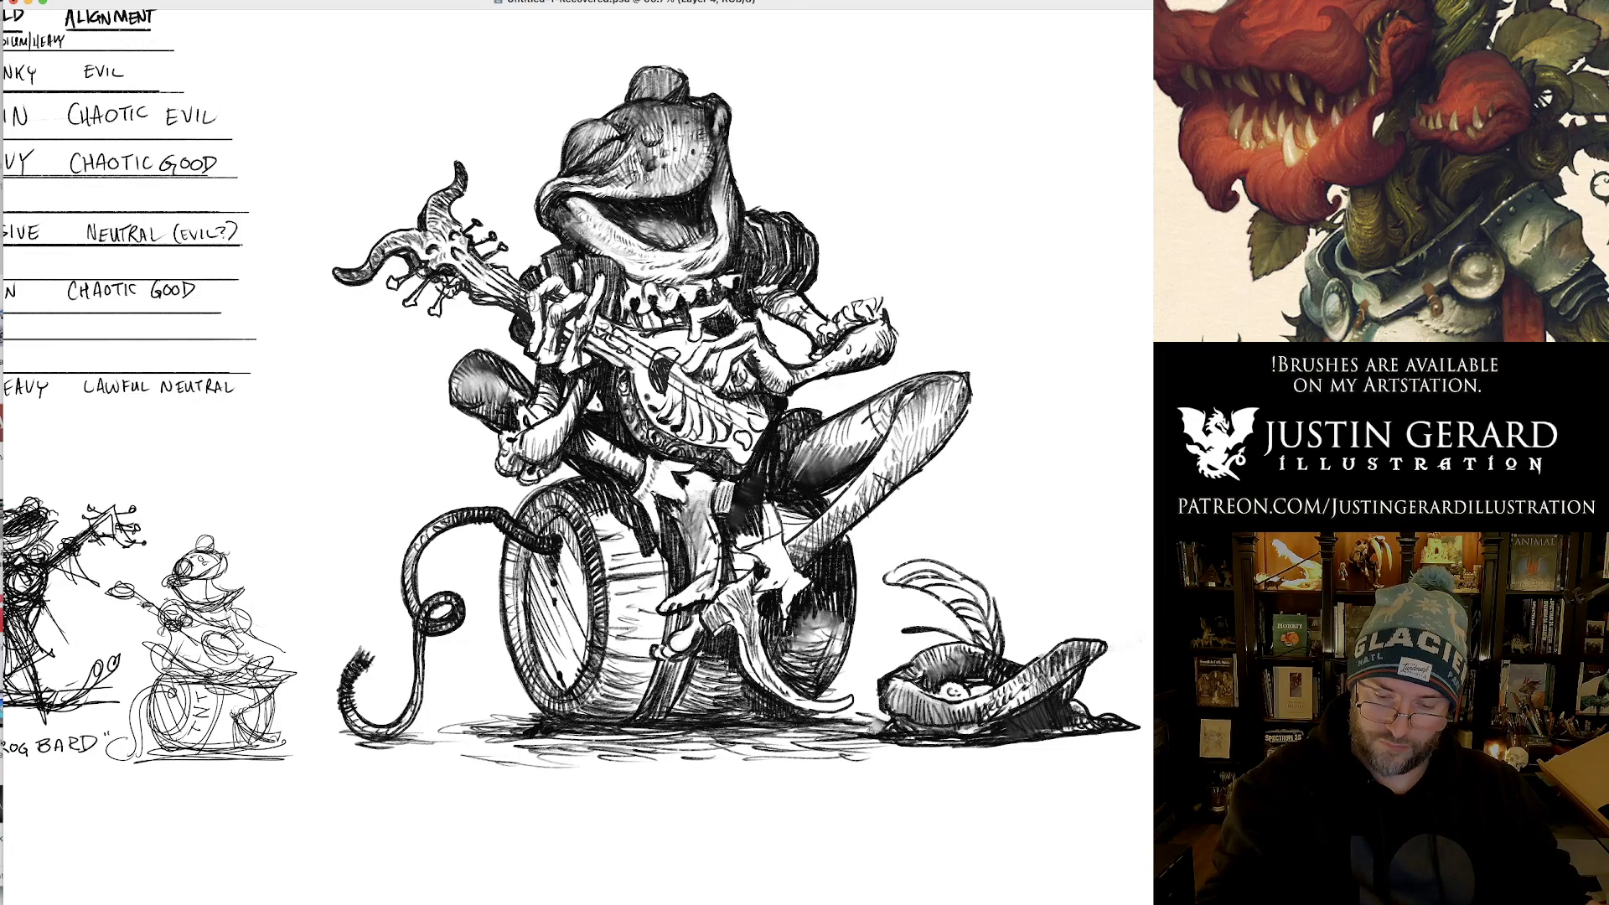
pyautogui.moveTo(694, 684)
pyautogui.mouseDown()
pyautogui.moveTo(741, 646)
pyautogui.moveTo(753, 663)
pyautogui.mouseUp()
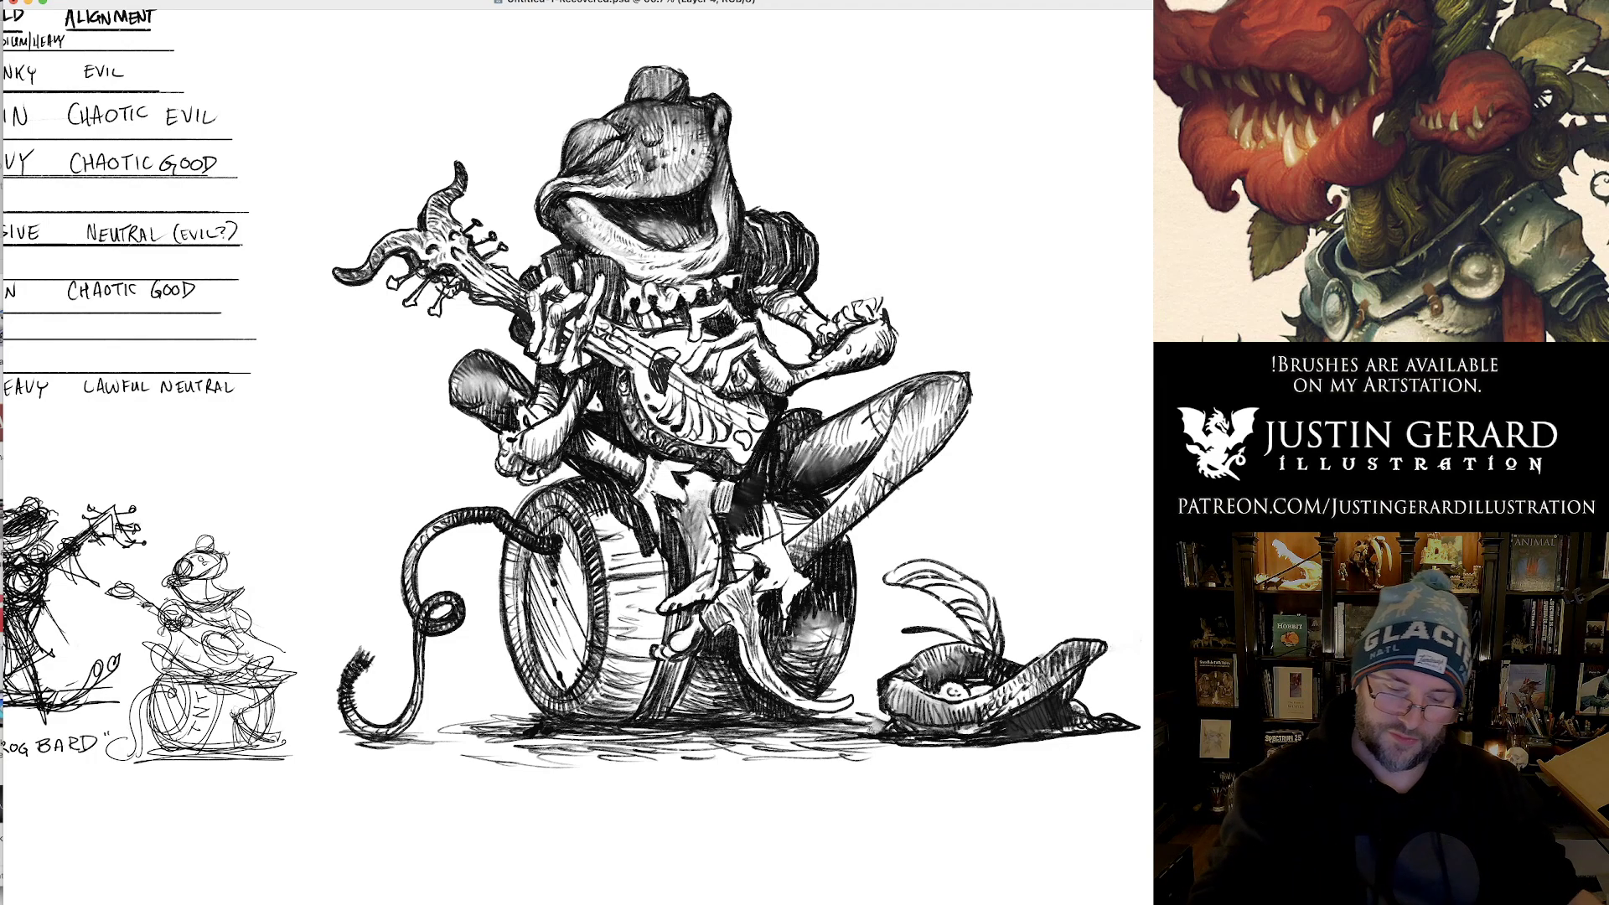
pyautogui.moveTo(568, 713)
pyautogui.mouseDown()
pyautogui.moveTo(639, 683)
pyautogui.moveTo(647, 656)
pyautogui.moveTo(613, 657)
pyautogui.mouseUp()
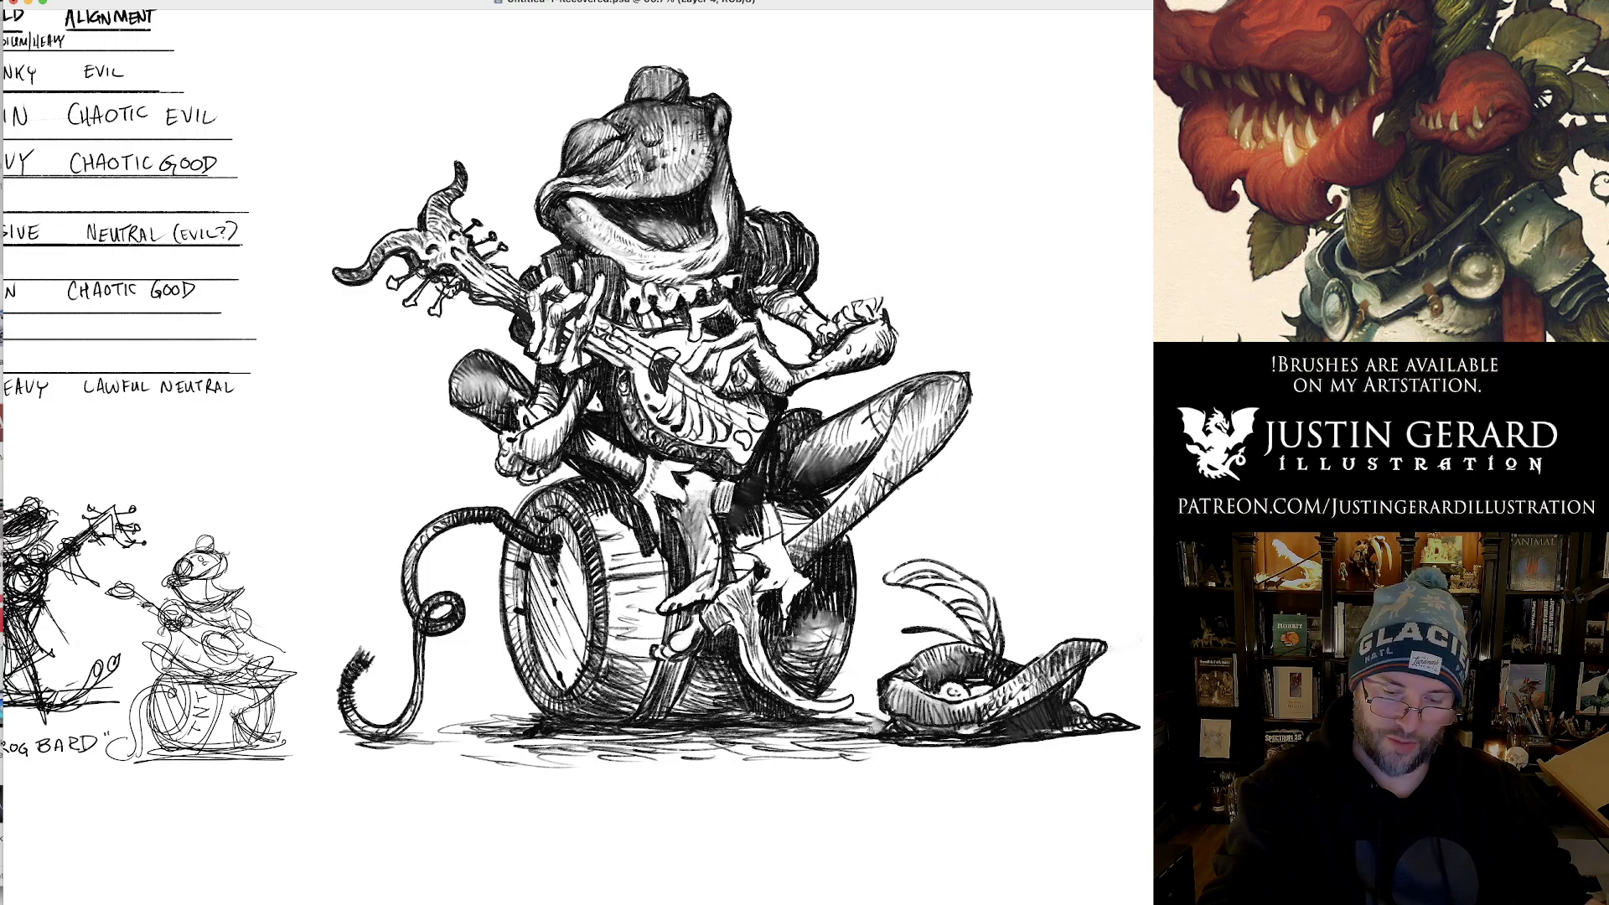
# Darken the barrel's front rim and hatch the inner edge of its lid near the fuse.
pyautogui.moveTo(513, 567)
pyautogui.mouseDown()
pyautogui.moveTo(520, 634)
pyautogui.moveTo(516, 605)
pyautogui.mouseUp()
pyautogui.moveTo(517, 614); pyautogui.dragTo(531, 661)
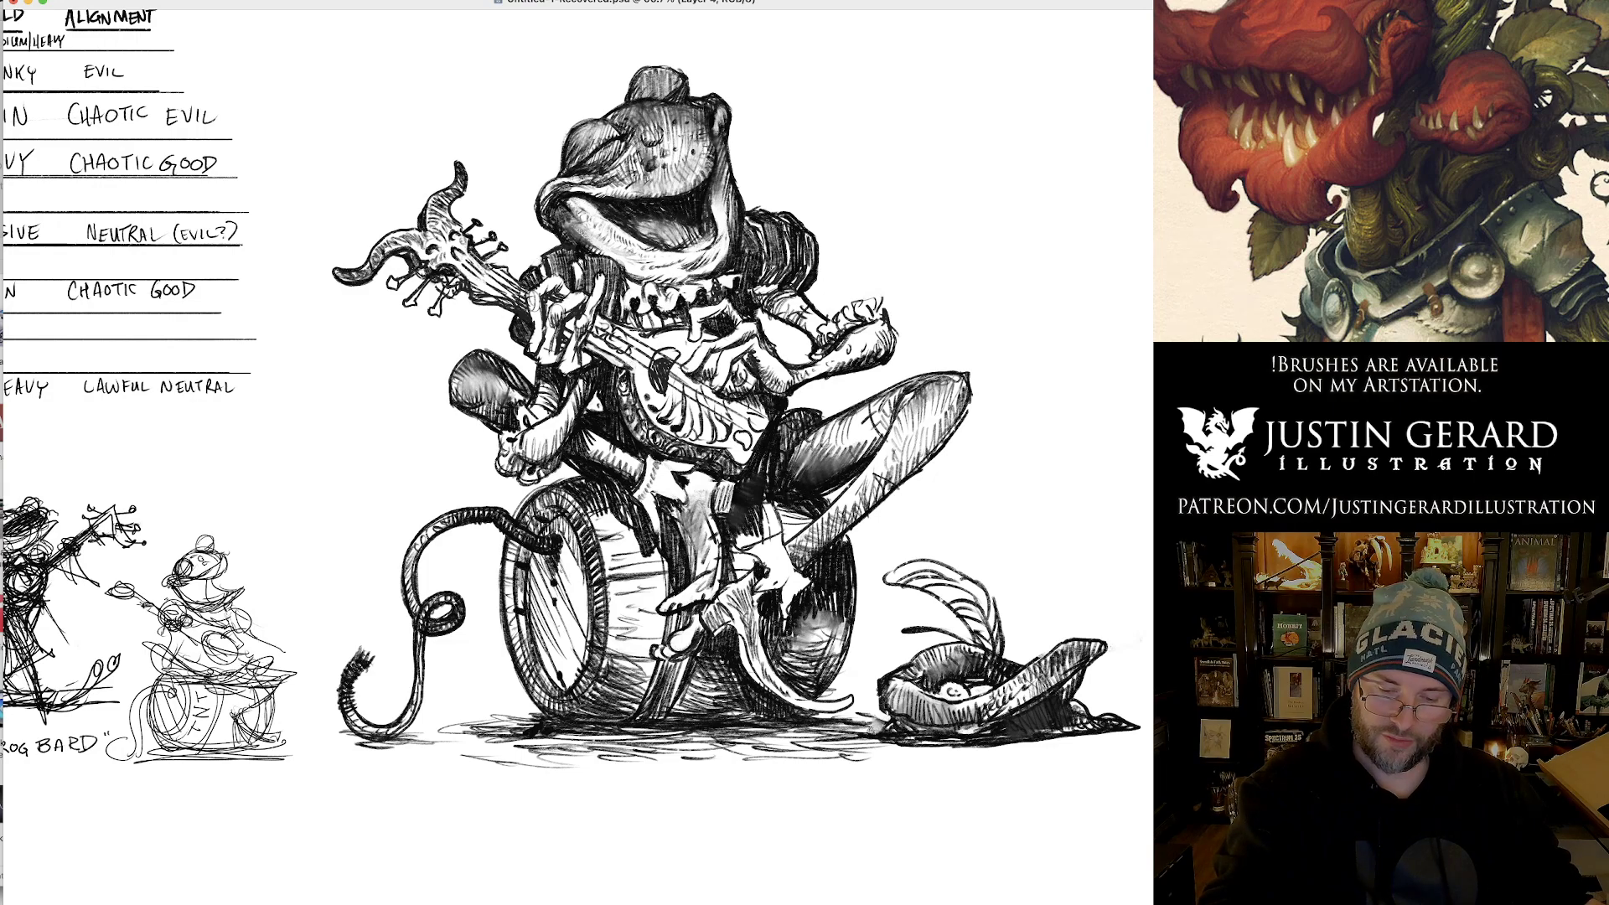
pyautogui.moveTo(563, 558); pyautogui.dragTo(580, 610)
pyautogui.moveTo(568, 528)
pyautogui.mouseDown()
pyautogui.moveTo(580, 587)
pyautogui.moveTo(582, 556)
pyautogui.mouseUp()
pyautogui.moveTo(556, 516); pyautogui.dragTo(560, 534)
pyautogui.moveTo(549, 517)
pyautogui.mouseDown()
pyautogui.moveTo(583, 581)
pyautogui.moveTo(570, 529)
pyautogui.mouseUp()
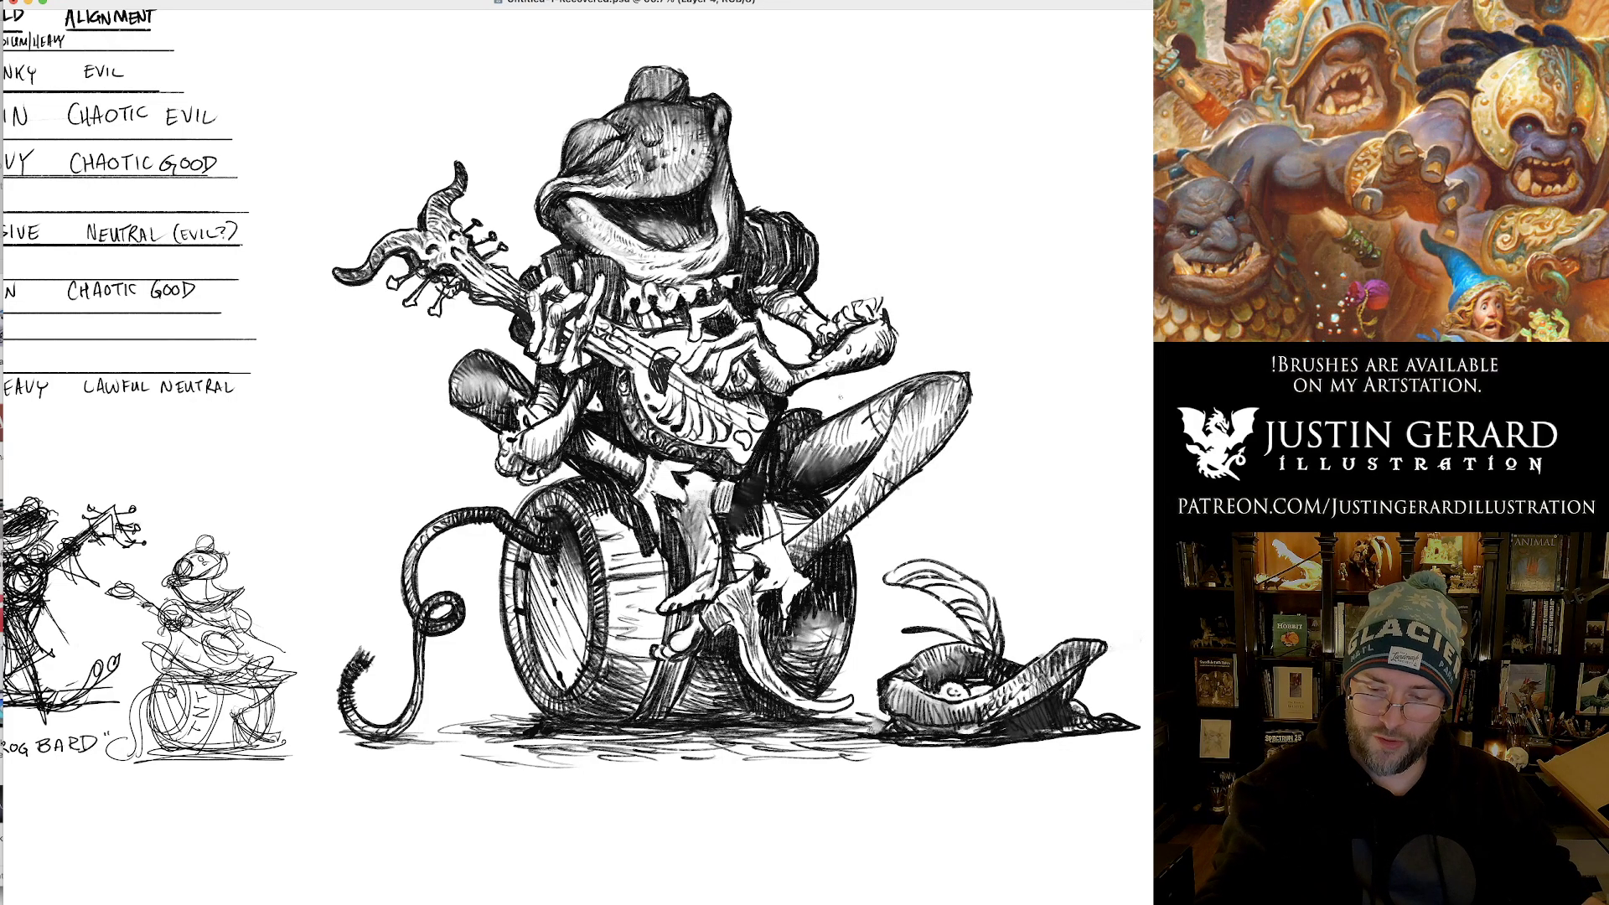
# Hatch the upper side of the frog's raised thigh with slanted strokes up to the knee.
pyautogui.moveTo(832, 423); pyautogui.dragTo(829, 456)
pyautogui.moveTo(840, 419)
pyautogui.mouseDown()
pyautogui.moveTo(836, 453)
pyautogui.moveTo(849, 414)
pyautogui.mouseUp()
pyautogui.moveTo(846, 453); pyautogui.dragTo(861, 408)
pyautogui.moveTo(855, 450); pyautogui.dragTo(872, 403)
pyautogui.moveTo(866, 450); pyautogui.dragTo(884, 393)
pyautogui.moveTo(876, 448); pyautogui.dragTo(893, 394)
pyautogui.moveTo(885, 437); pyautogui.dragTo(906, 384)
pyautogui.moveTo(901, 401); pyautogui.dragTo(918, 383)
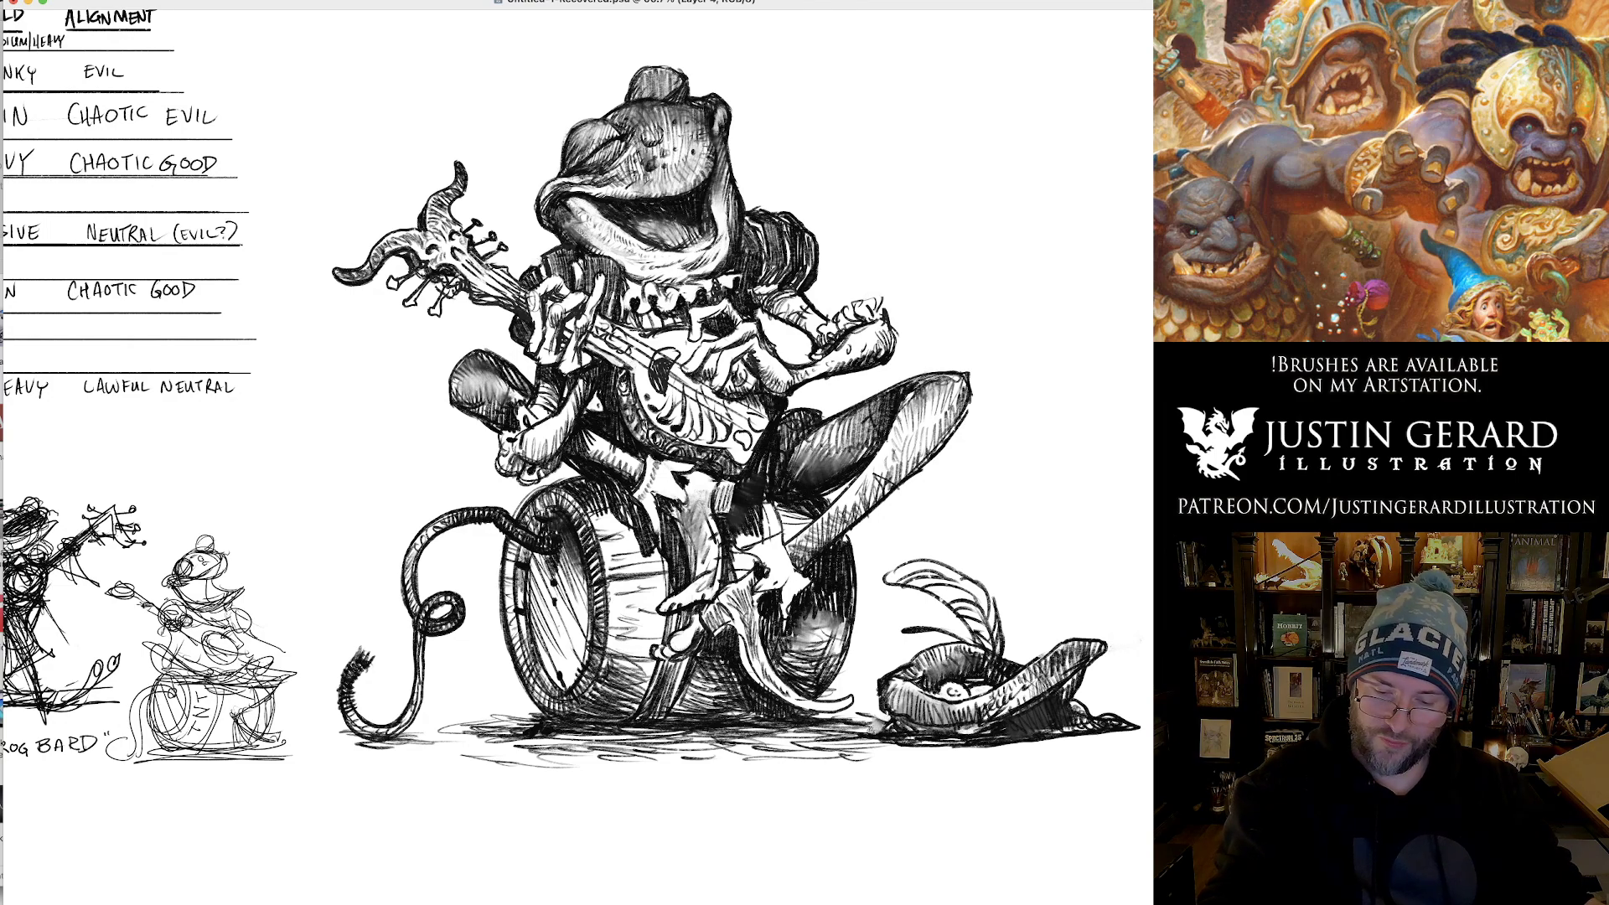
# Darken the area beneath the frog's foot and shade the hanging leg and the long curved form below it.
pyautogui.moveTo(669, 652)
pyautogui.mouseDown()
pyautogui.moveTo(650, 667)
pyautogui.moveTo(696, 631)
pyautogui.mouseUp()
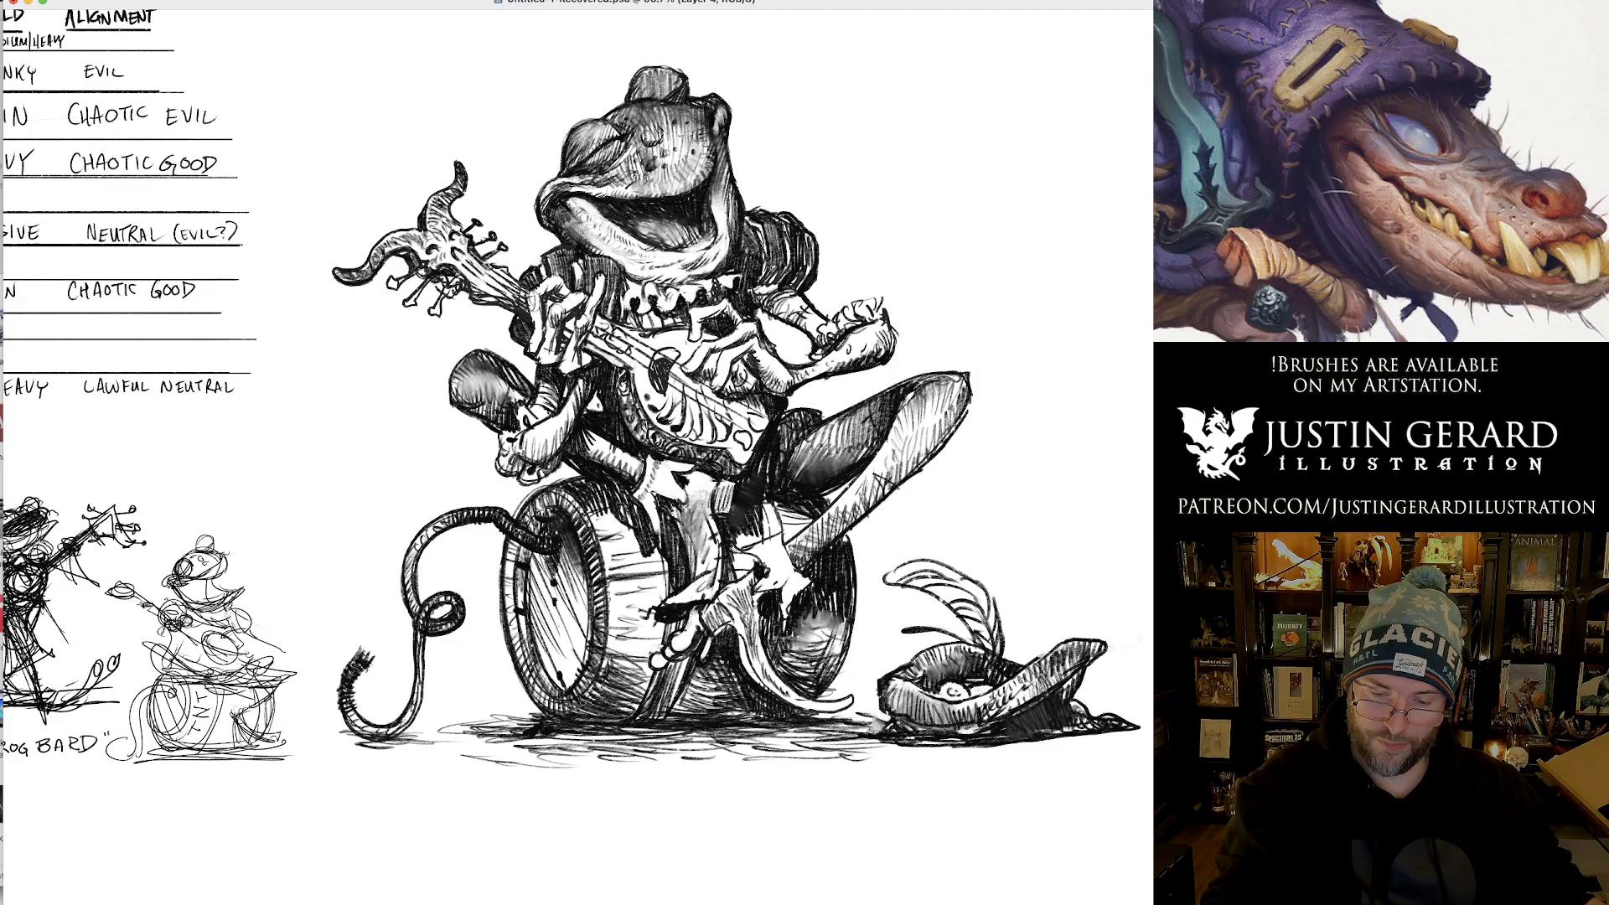
pyautogui.moveTo(725, 590); pyautogui.dragTo(724, 521)
pyautogui.press('super+z')
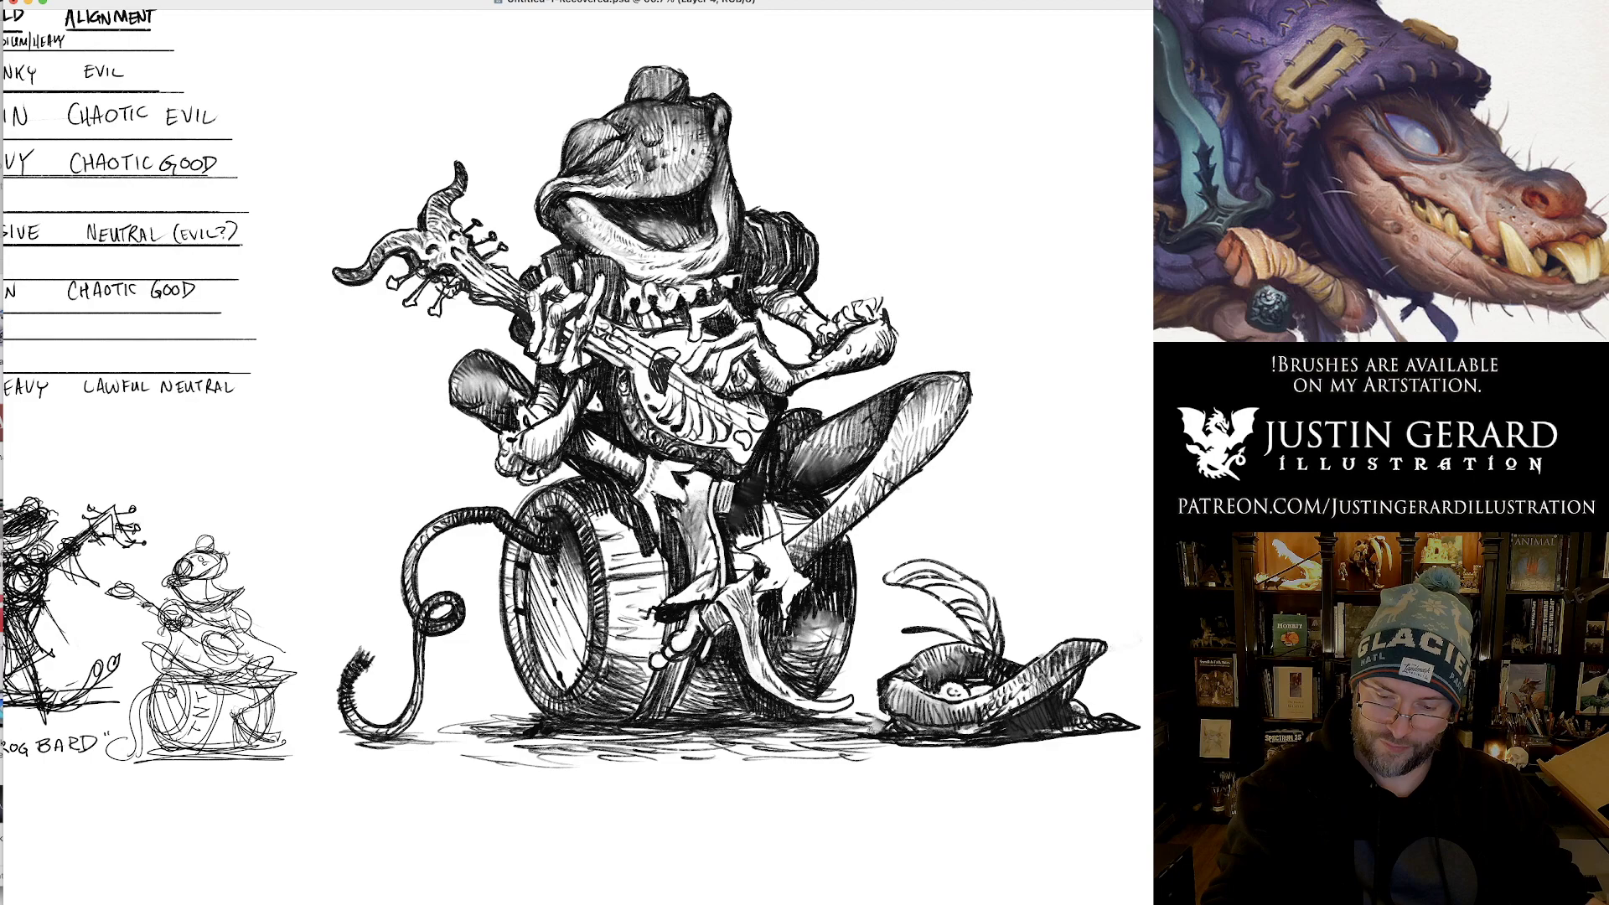
pyautogui.moveTo(734, 619); pyautogui.dragTo(753, 679)
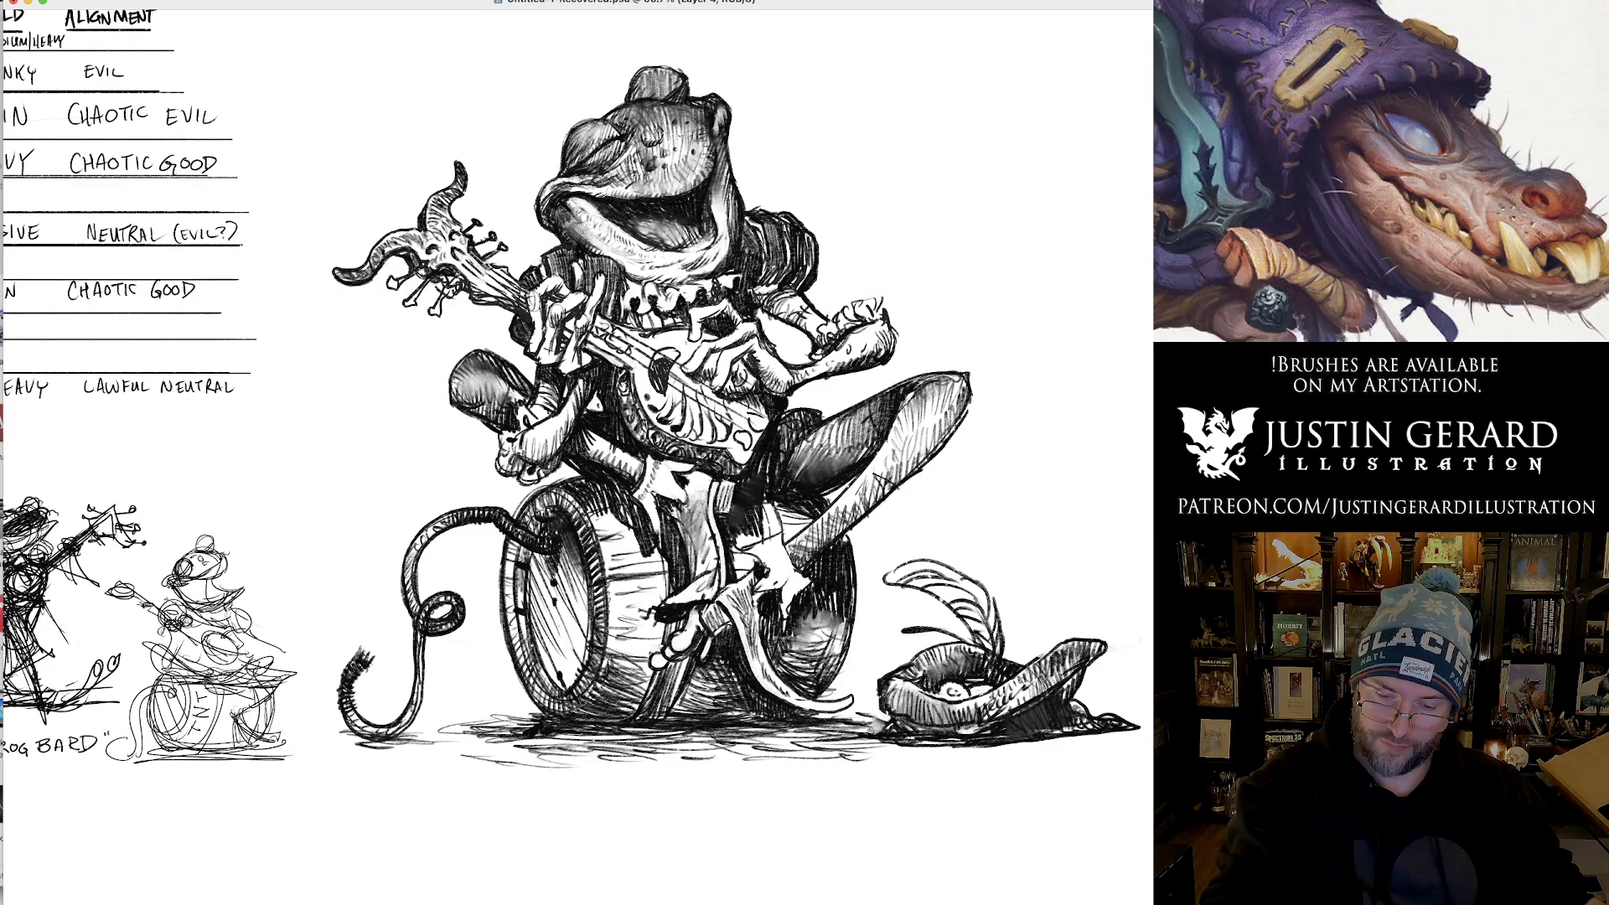
pyautogui.moveTo(719, 595)
pyautogui.mouseDown()
pyautogui.moveTo(765, 679)
pyautogui.moveTo(813, 703)
pyautogui.mouseUp()
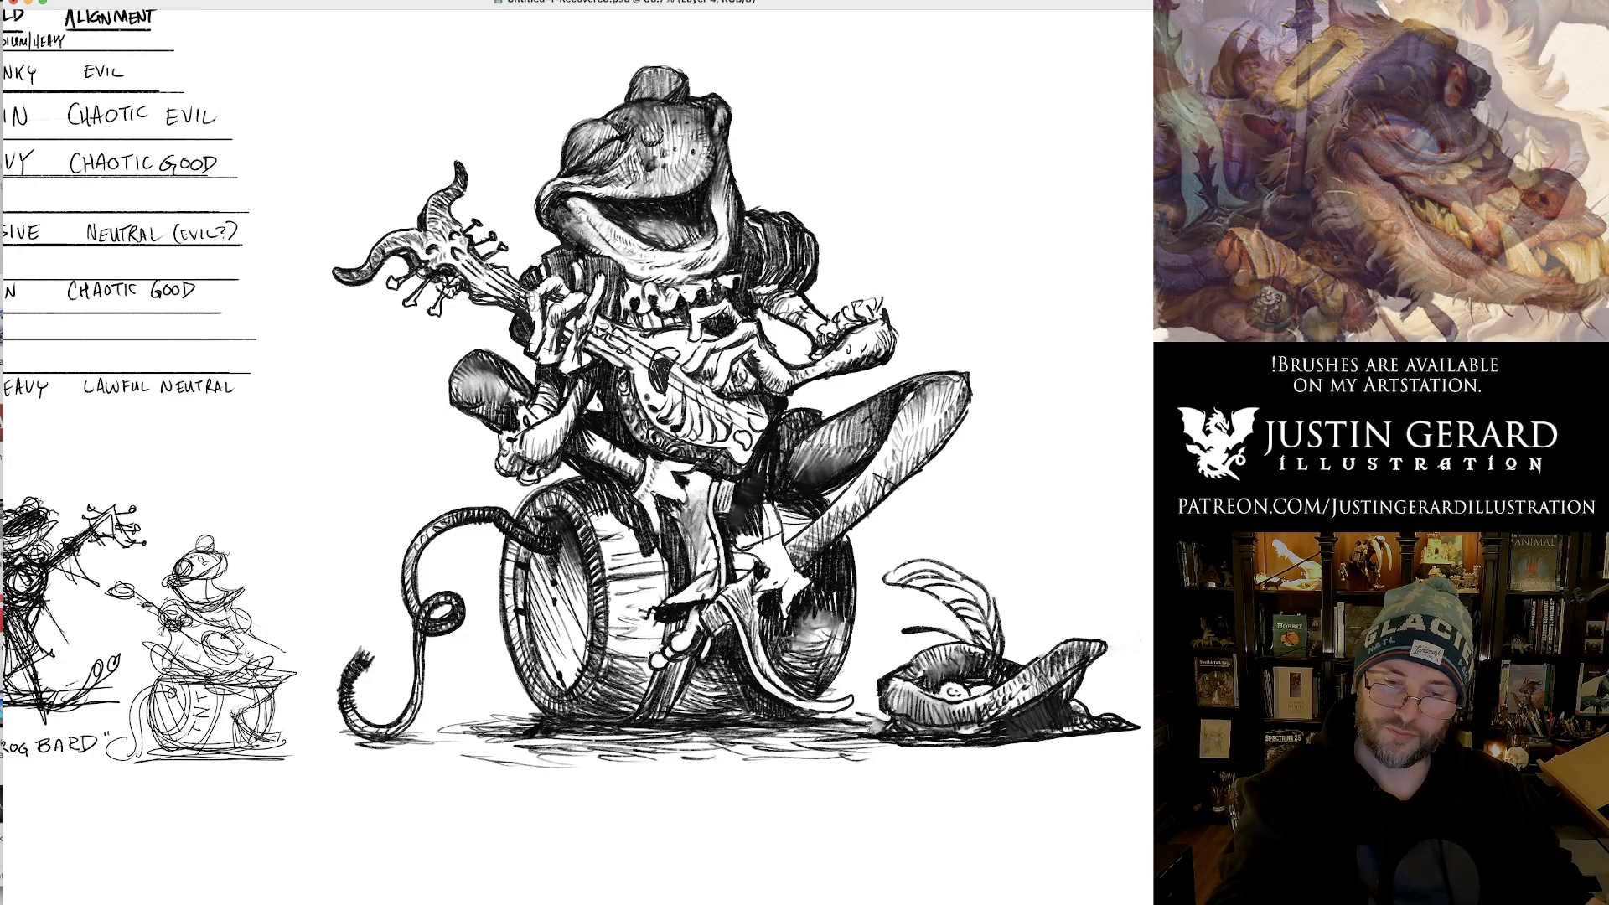
# Refine the edge of the frog's mouth, the sleeve behind the lute neck and the shading under the collar.
pyautogui.moveTo(563, 206); pyautogui.dragTo(587, 235)
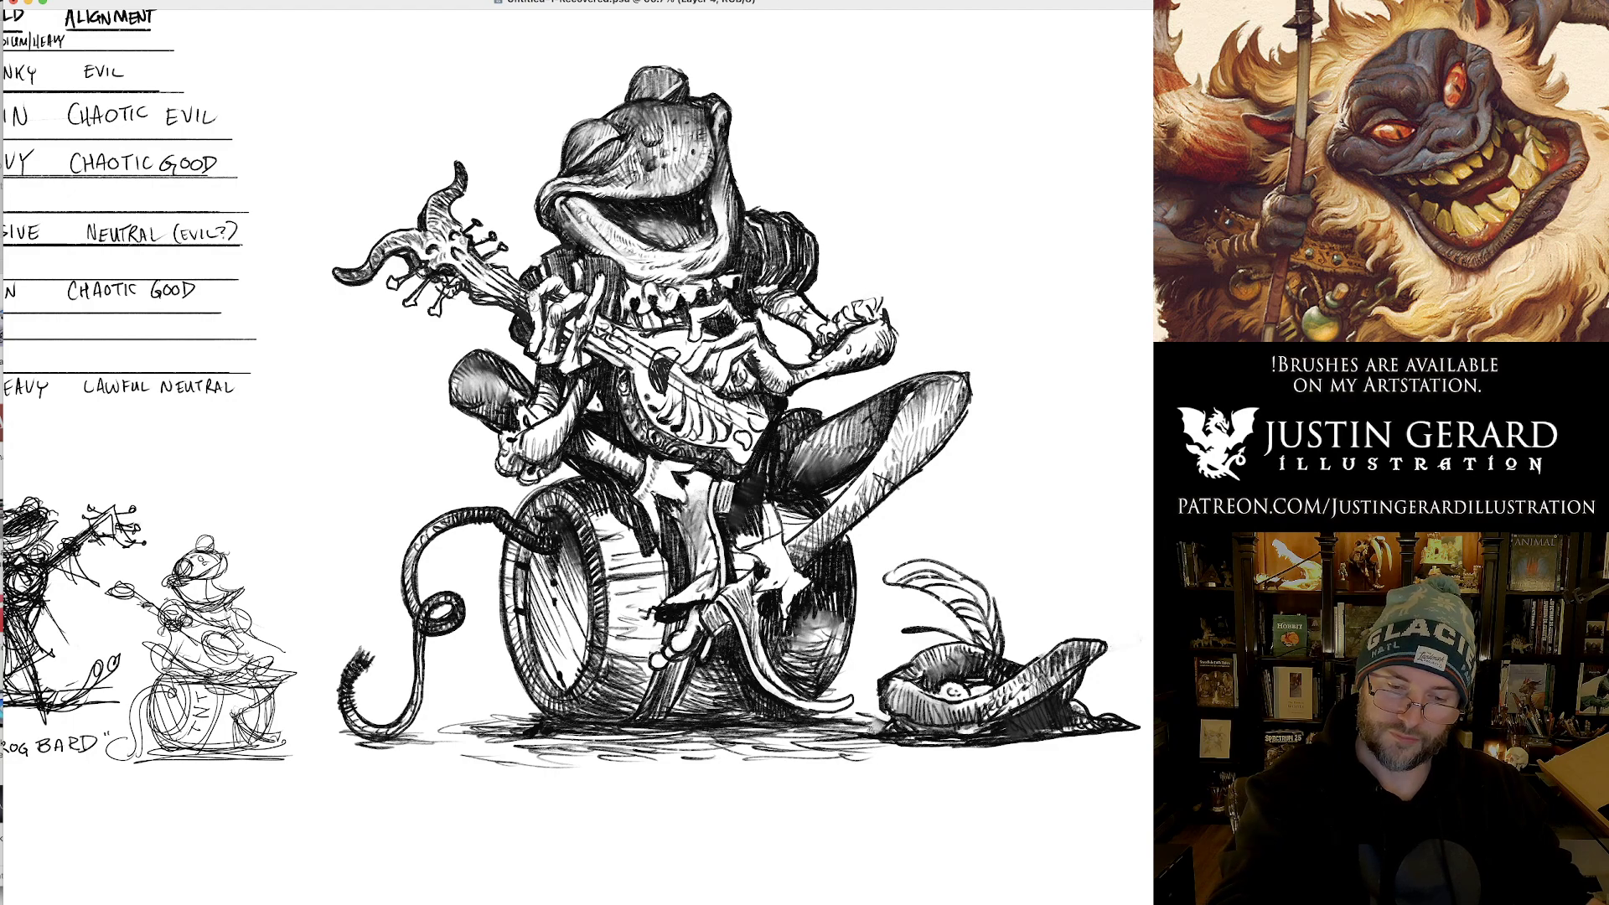
pyautogui.moveTo(530, 293); pyautogui.dragTo(532, 306)
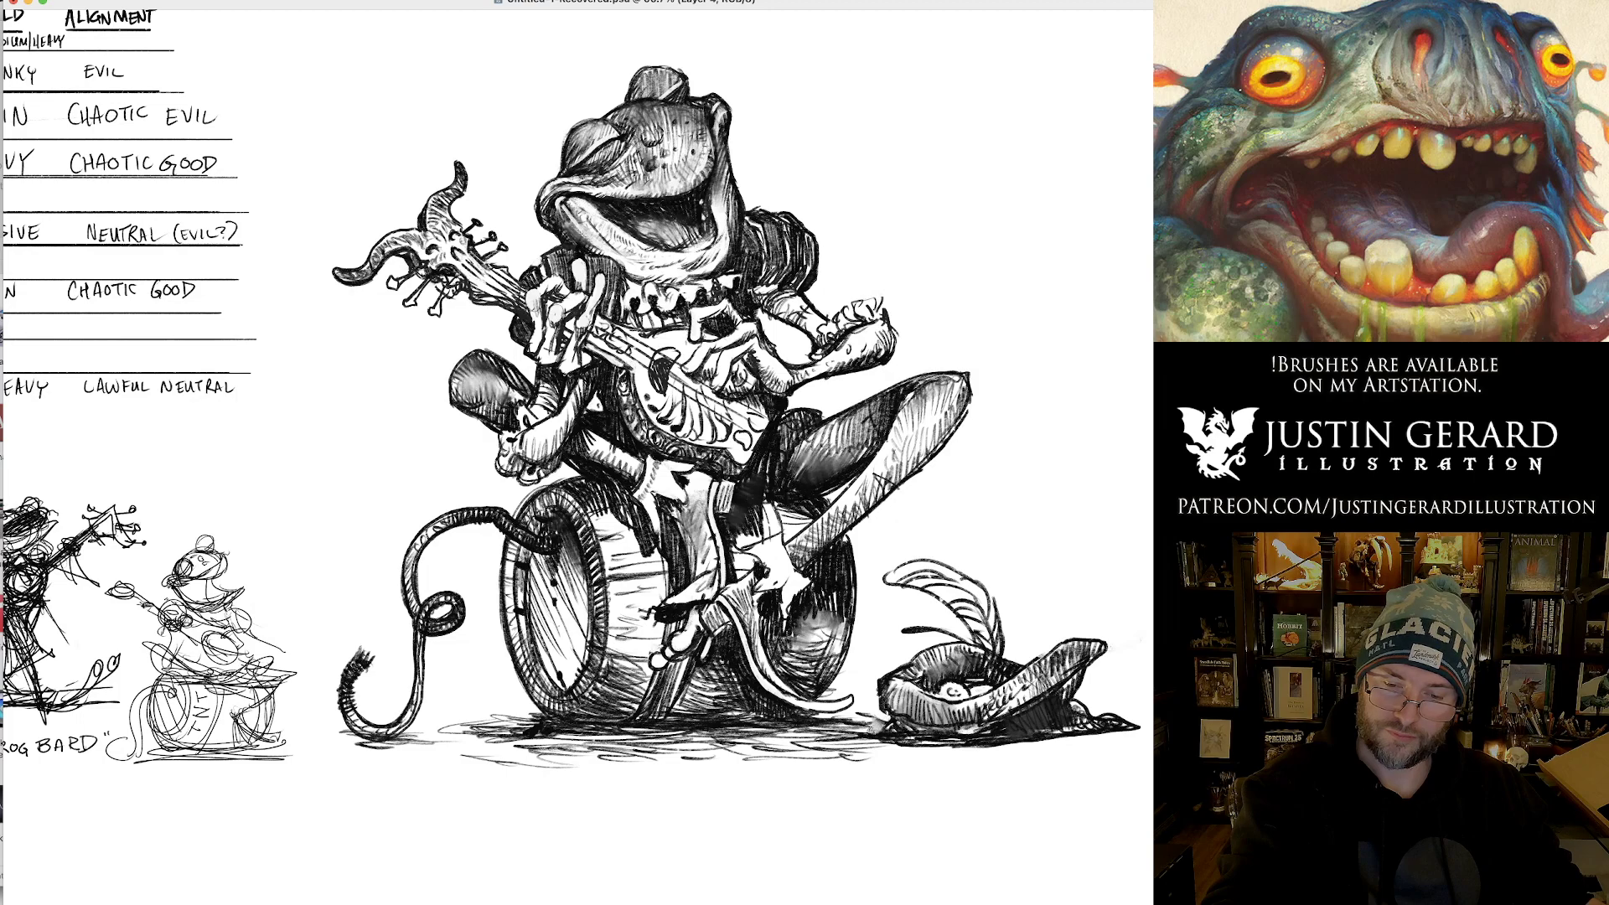
pyautogui.moveTo(714, 295); pyautogui.dragTo(741, 309)
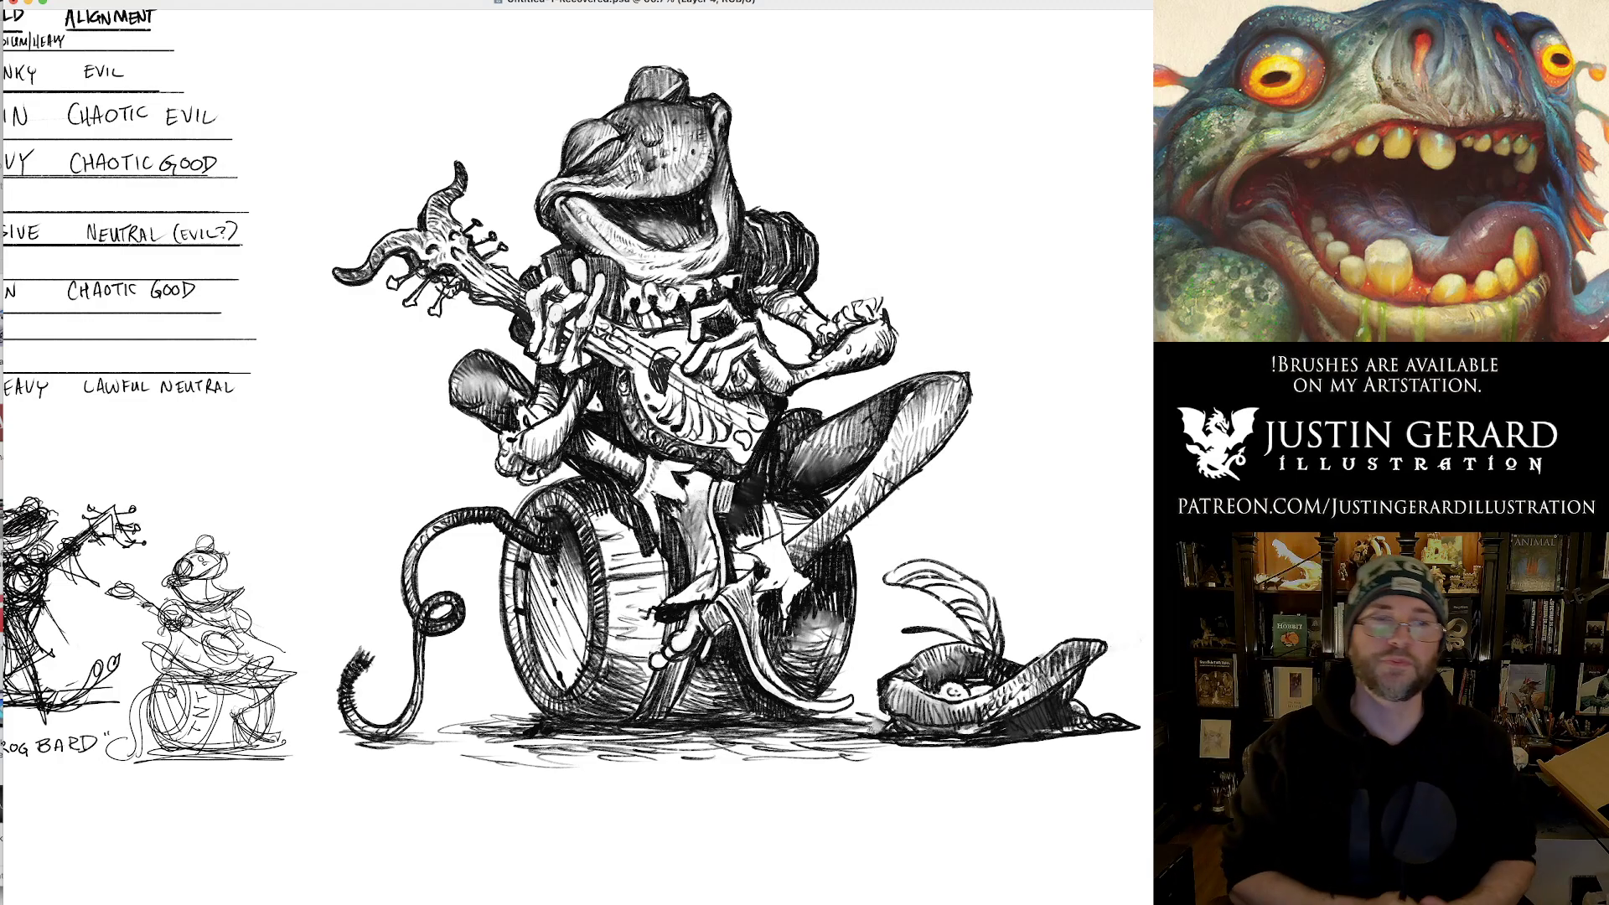
# Clear the stray test strokes beside the frog's head.
pyautogui.moveTo(733, 465); pyautogui.dragTo(652, 472)
pyautogui.scroll(-1, 649, 471)
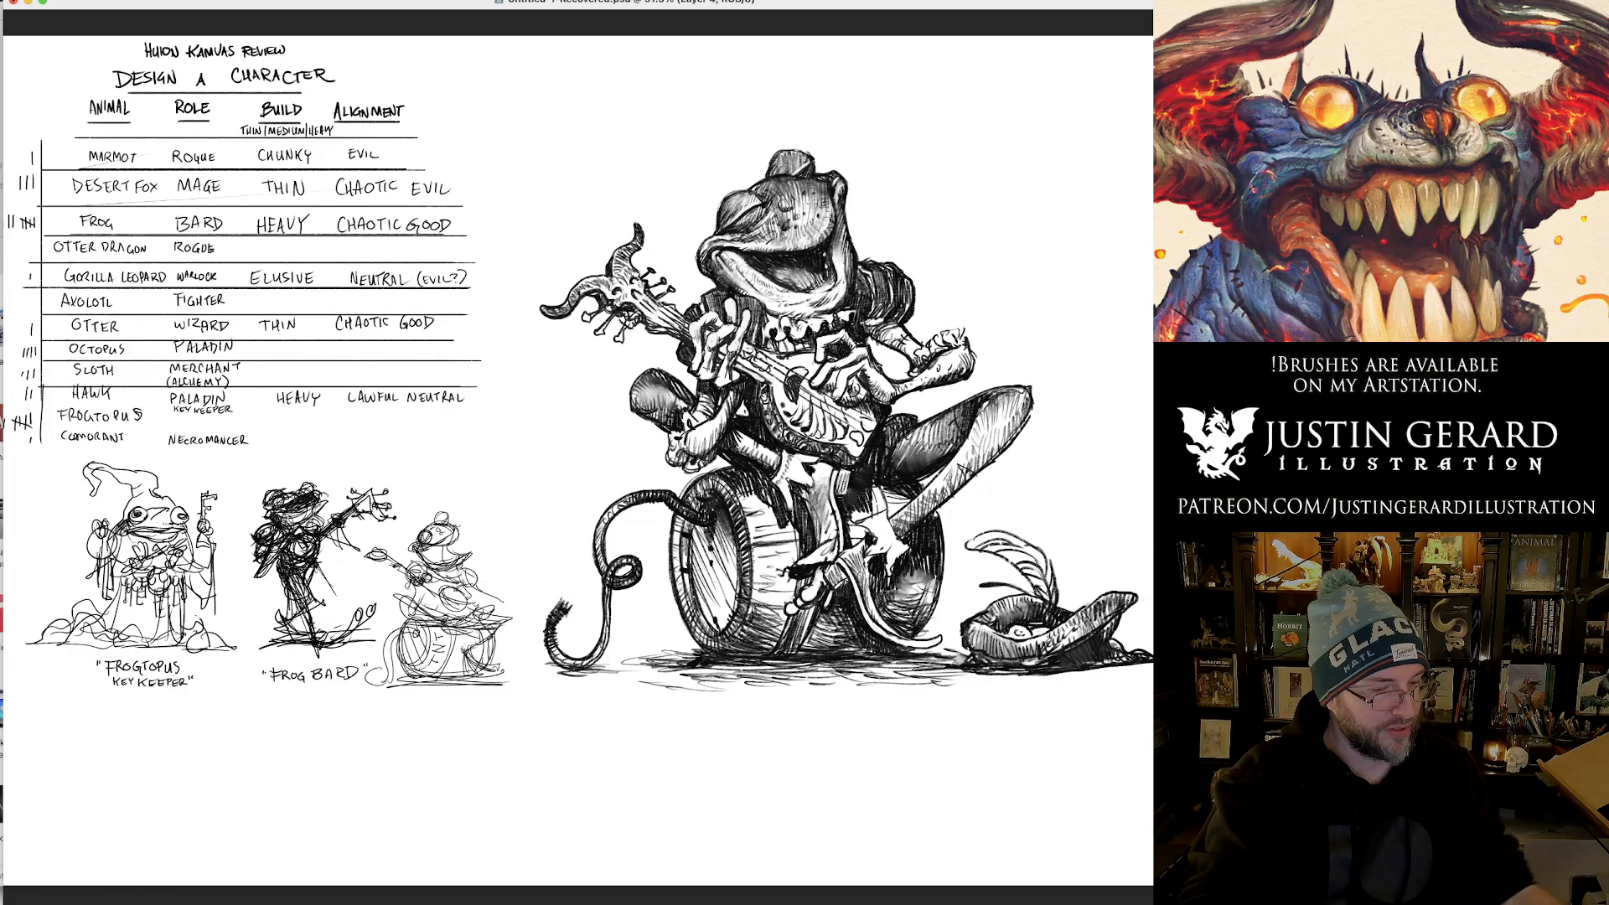
pyautogui.press('super+plus')
pyautogui.press('super+plus')
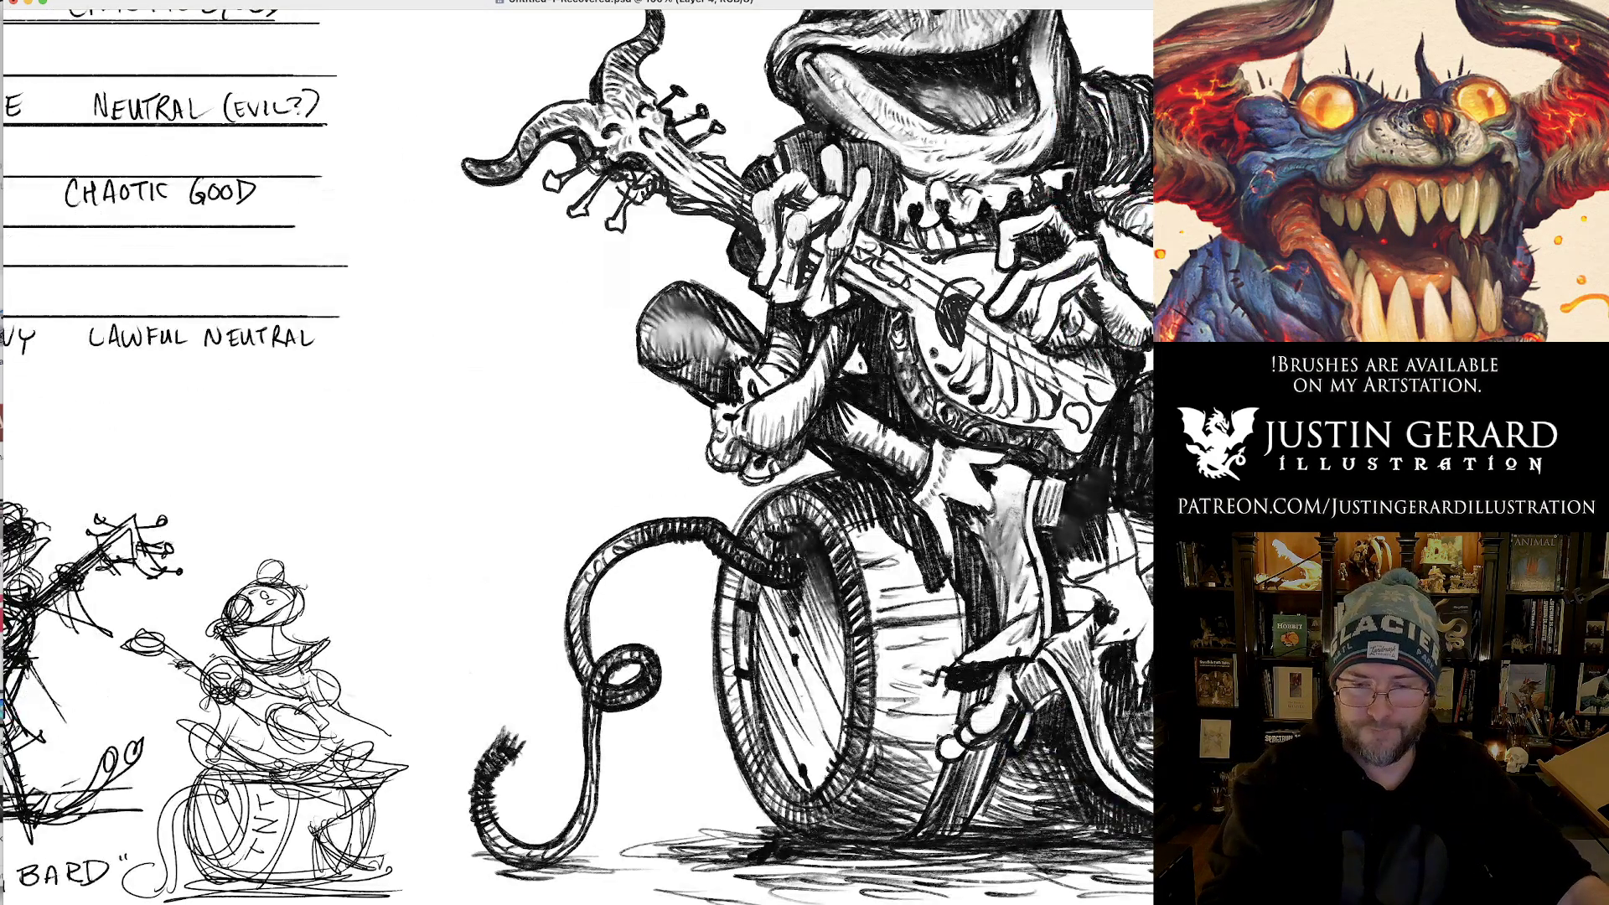
pyautogui.moveTo(909, 558); pyautogui.dragTo(659, 578)
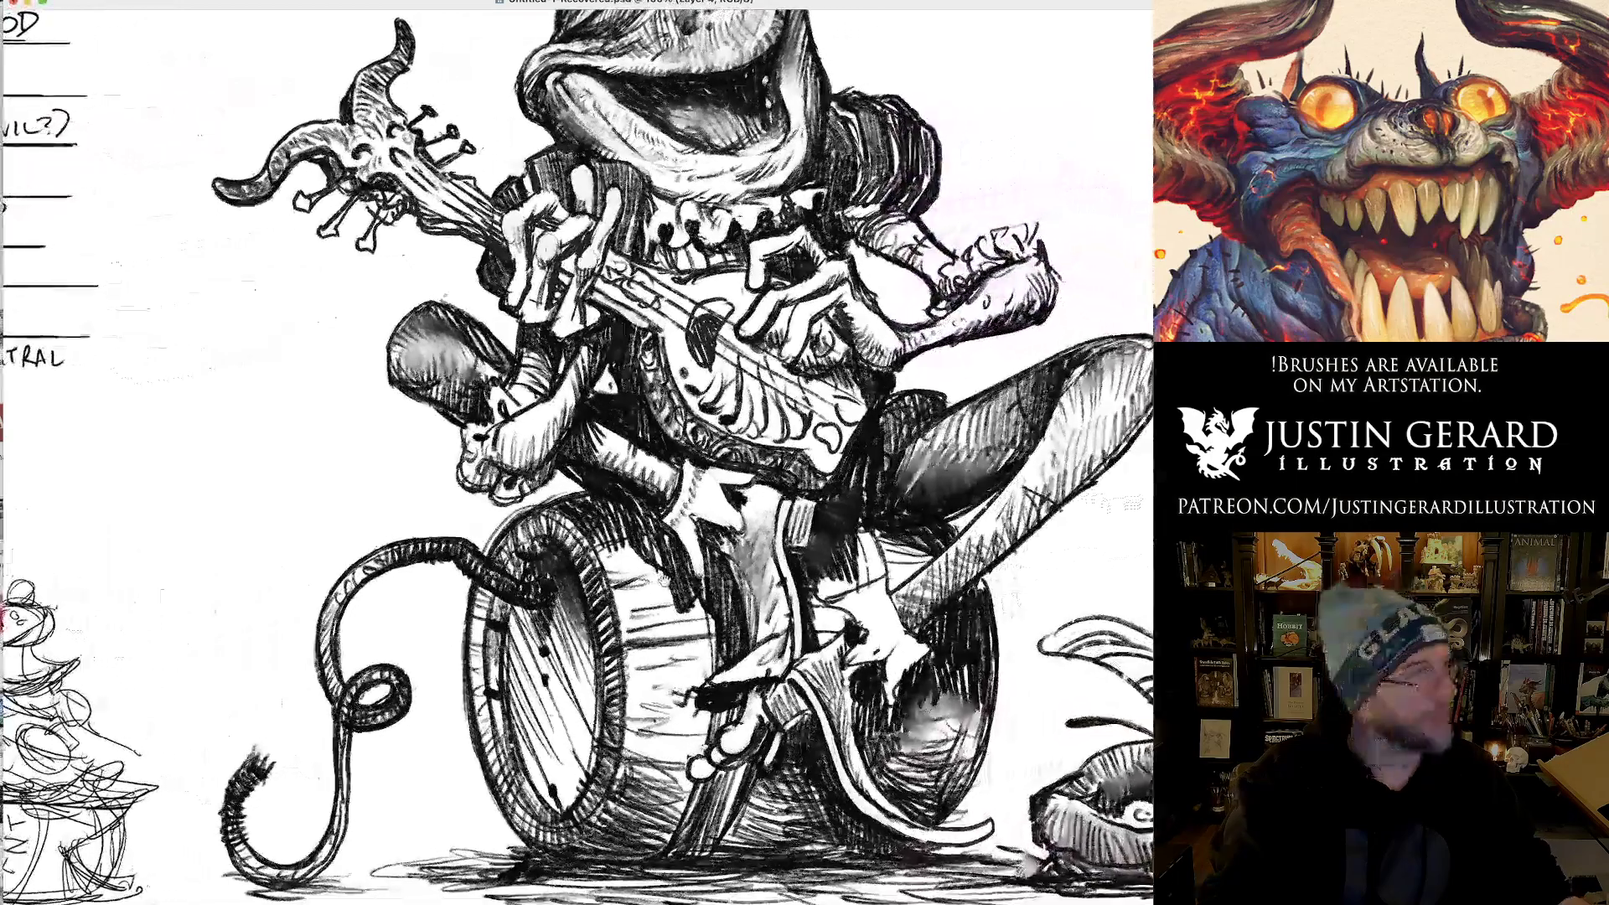
pyautogui.scroll(10, 578, 457)
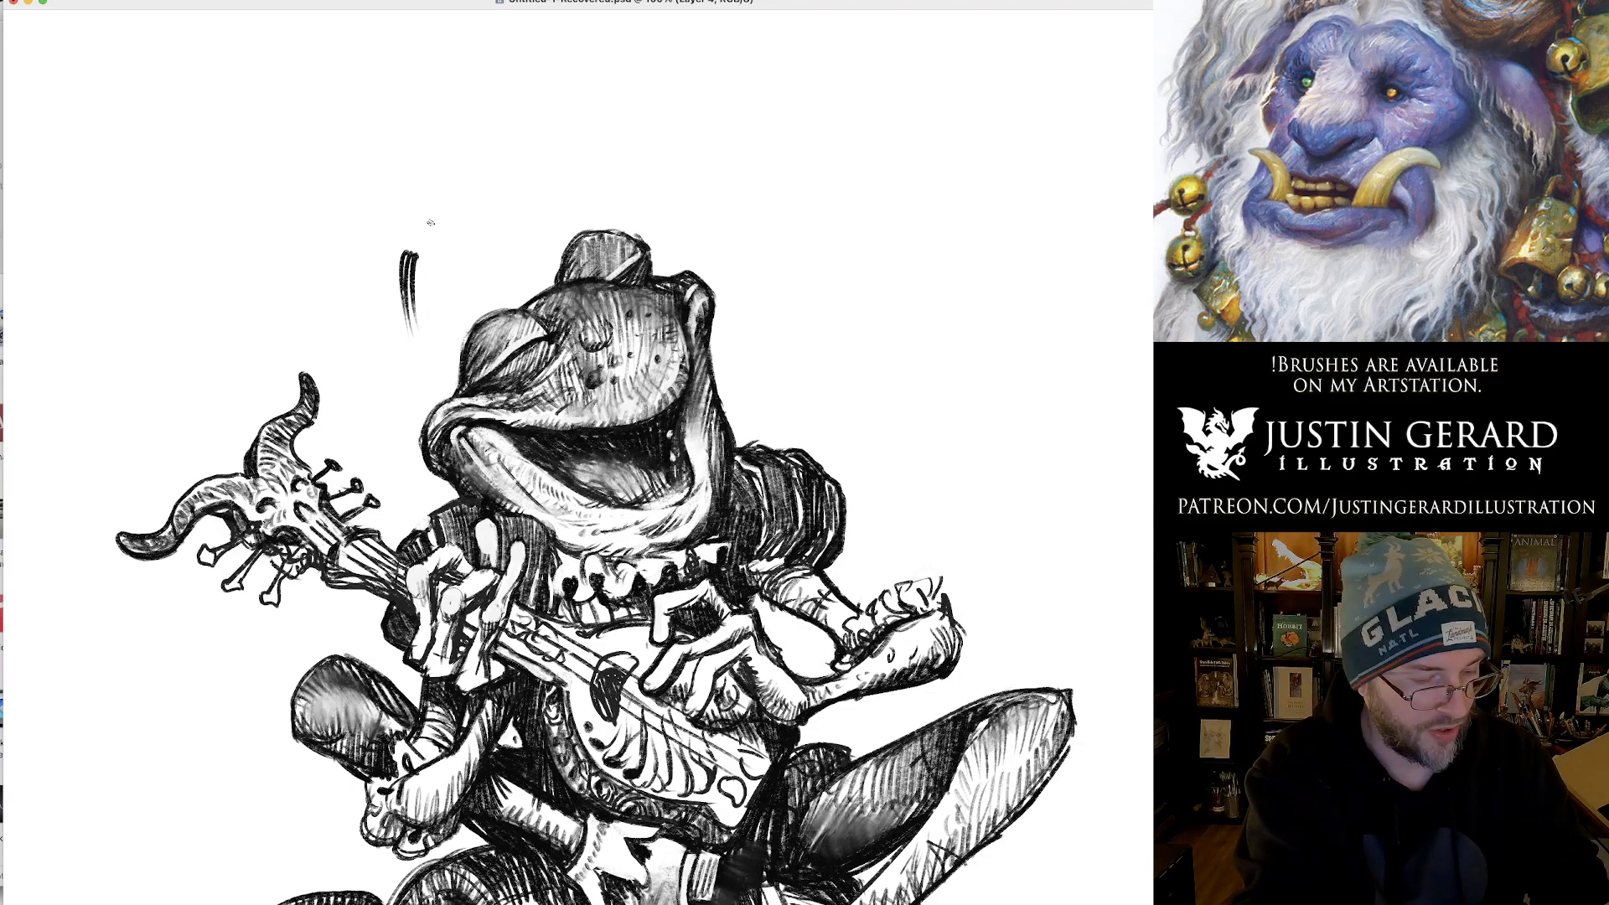
pyautogui.moveTo(410, 226); pyautogui.dragTo(449, 243)
pyautogui.press('Delete')
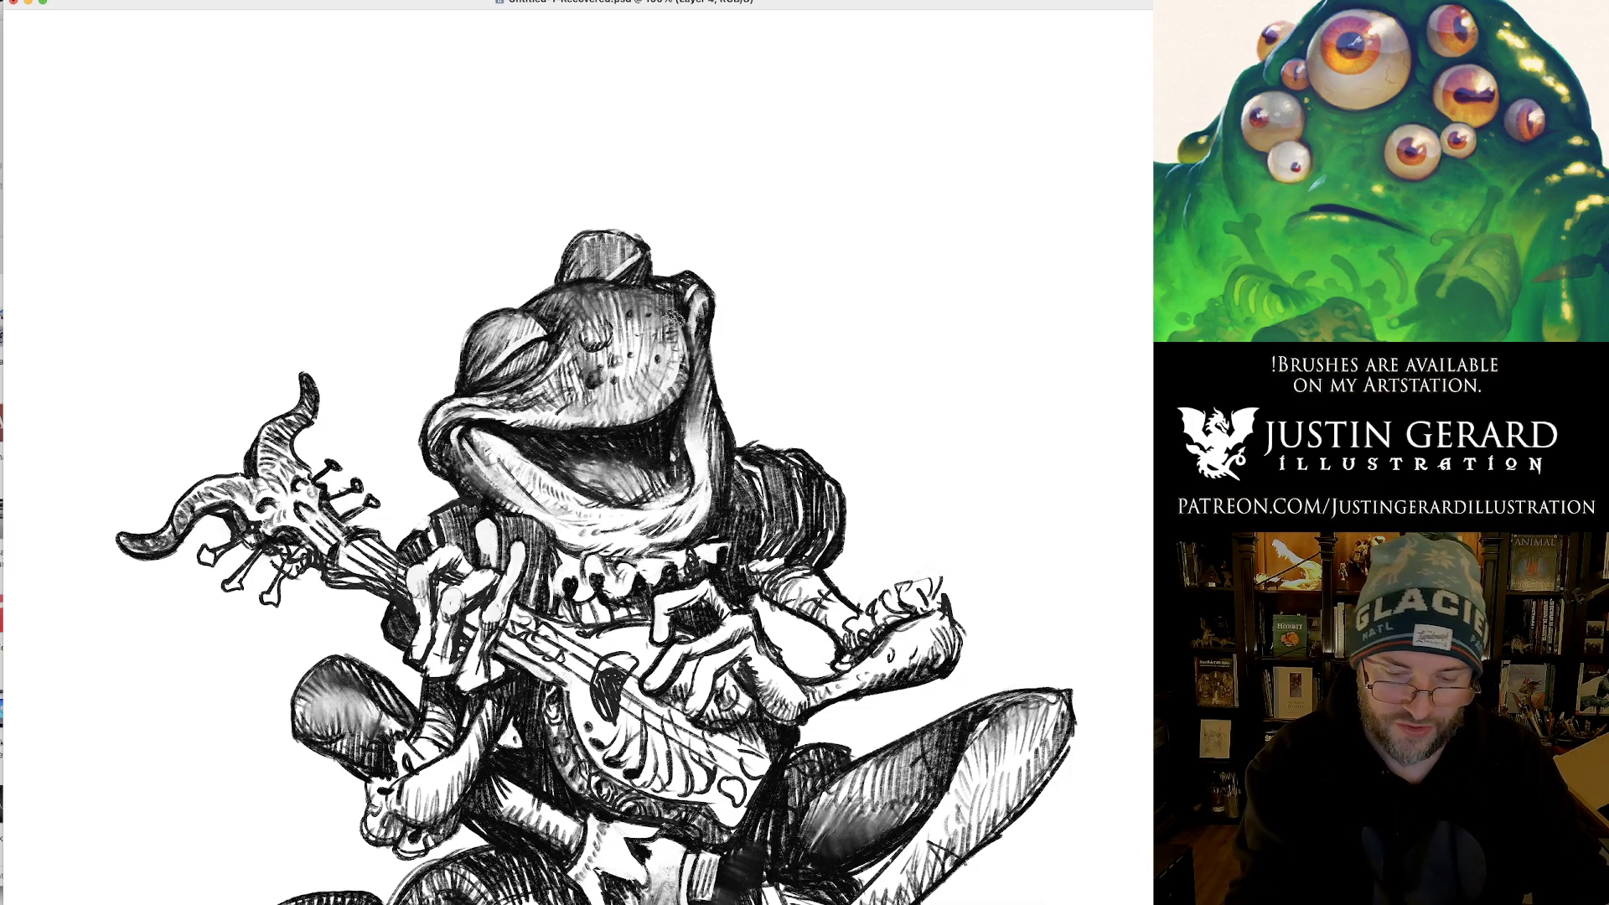
# Enlarge the brush and softly darken the top and back of the frog's head, undoing the first overly dark pass.
pyautogui.press(']')
pyautogui.press(']')
pyautogui.moveTo(622, 335)
pyautogui.mouseDown()
pyautogui.moveTo(641, 272)
pyautogui.moveTo(675, 310)
pyautogui.mouseUp()
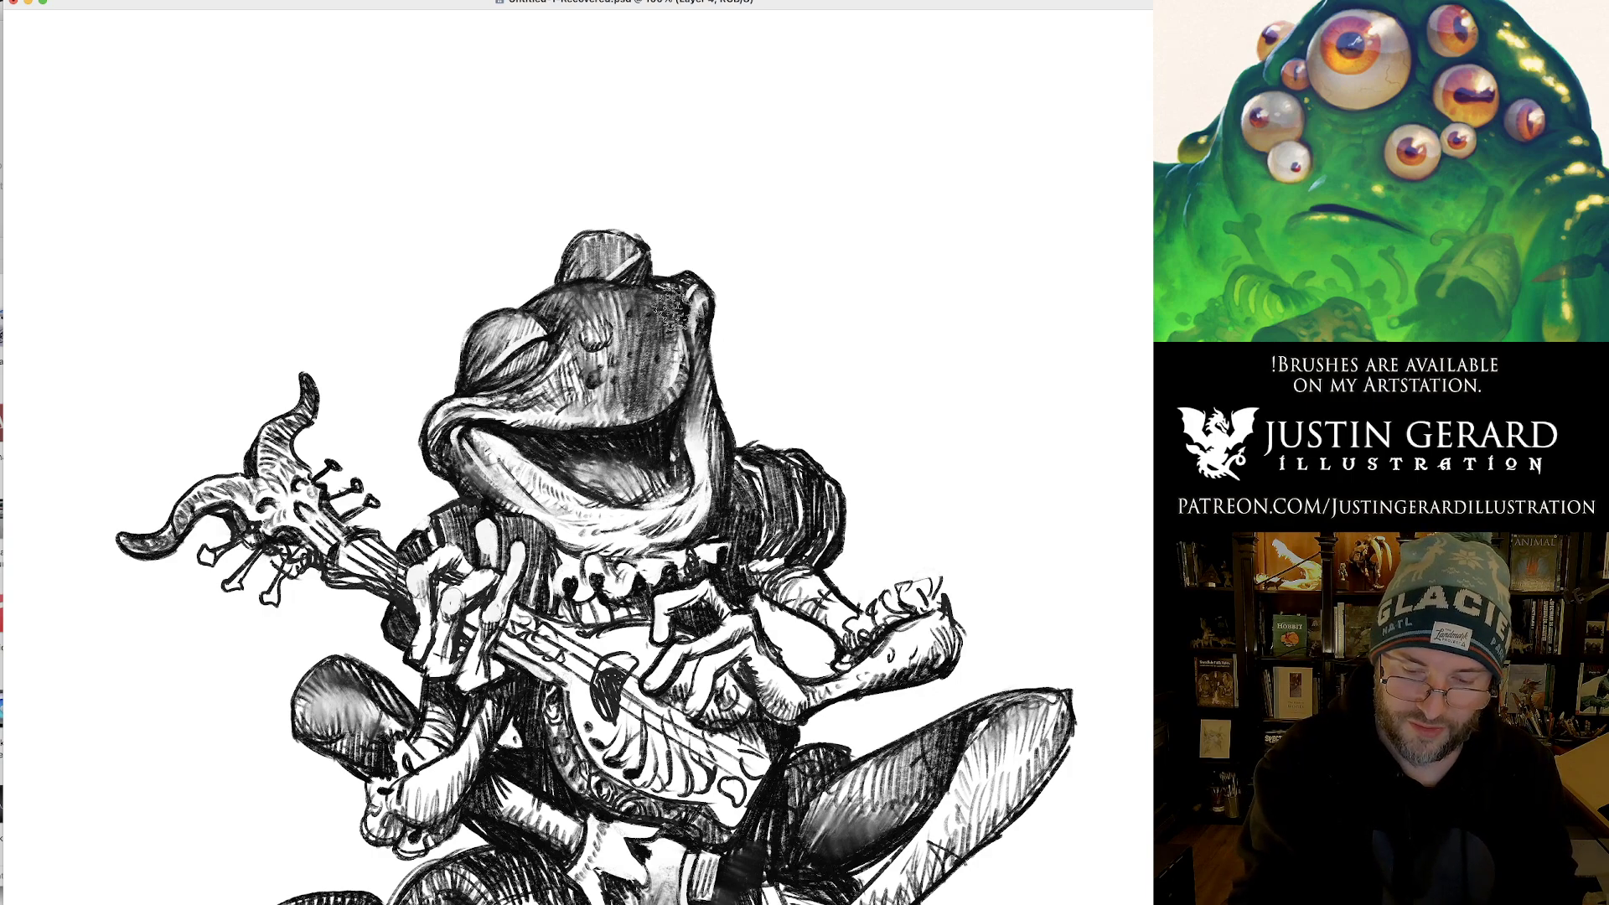
pyautogui.press('super+z')
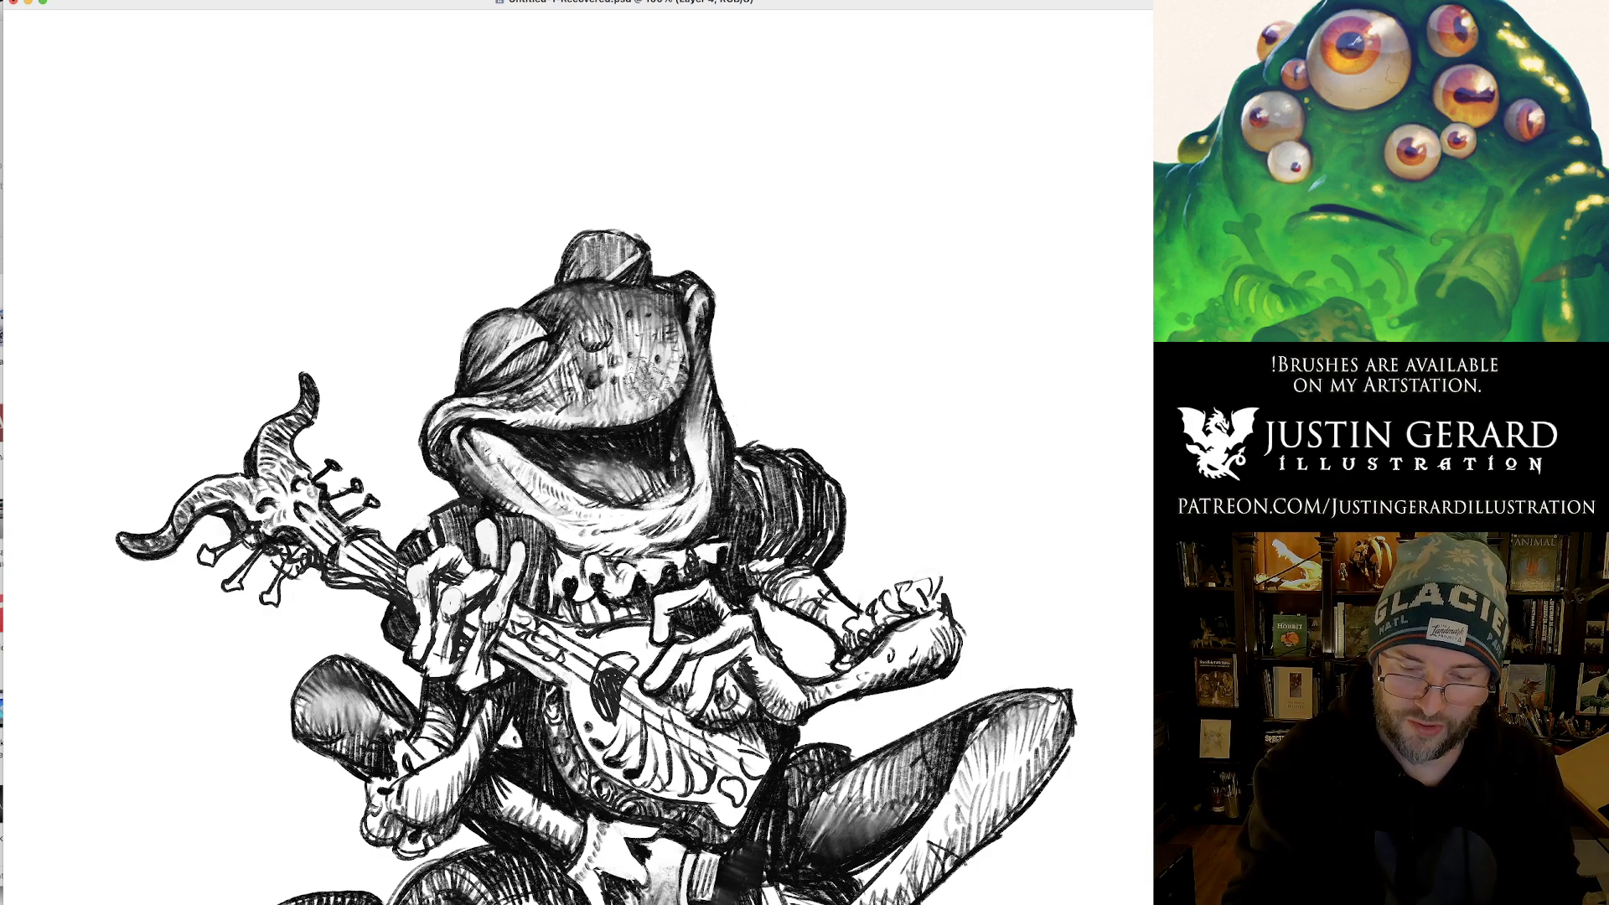
pyautogui.moveTo(650, 373)
pyautogui.mouseDown()
pyautogui.moveTo(679, 335)
pyautogui.moveTo(683, 277)
pyautogui.mouseUp()
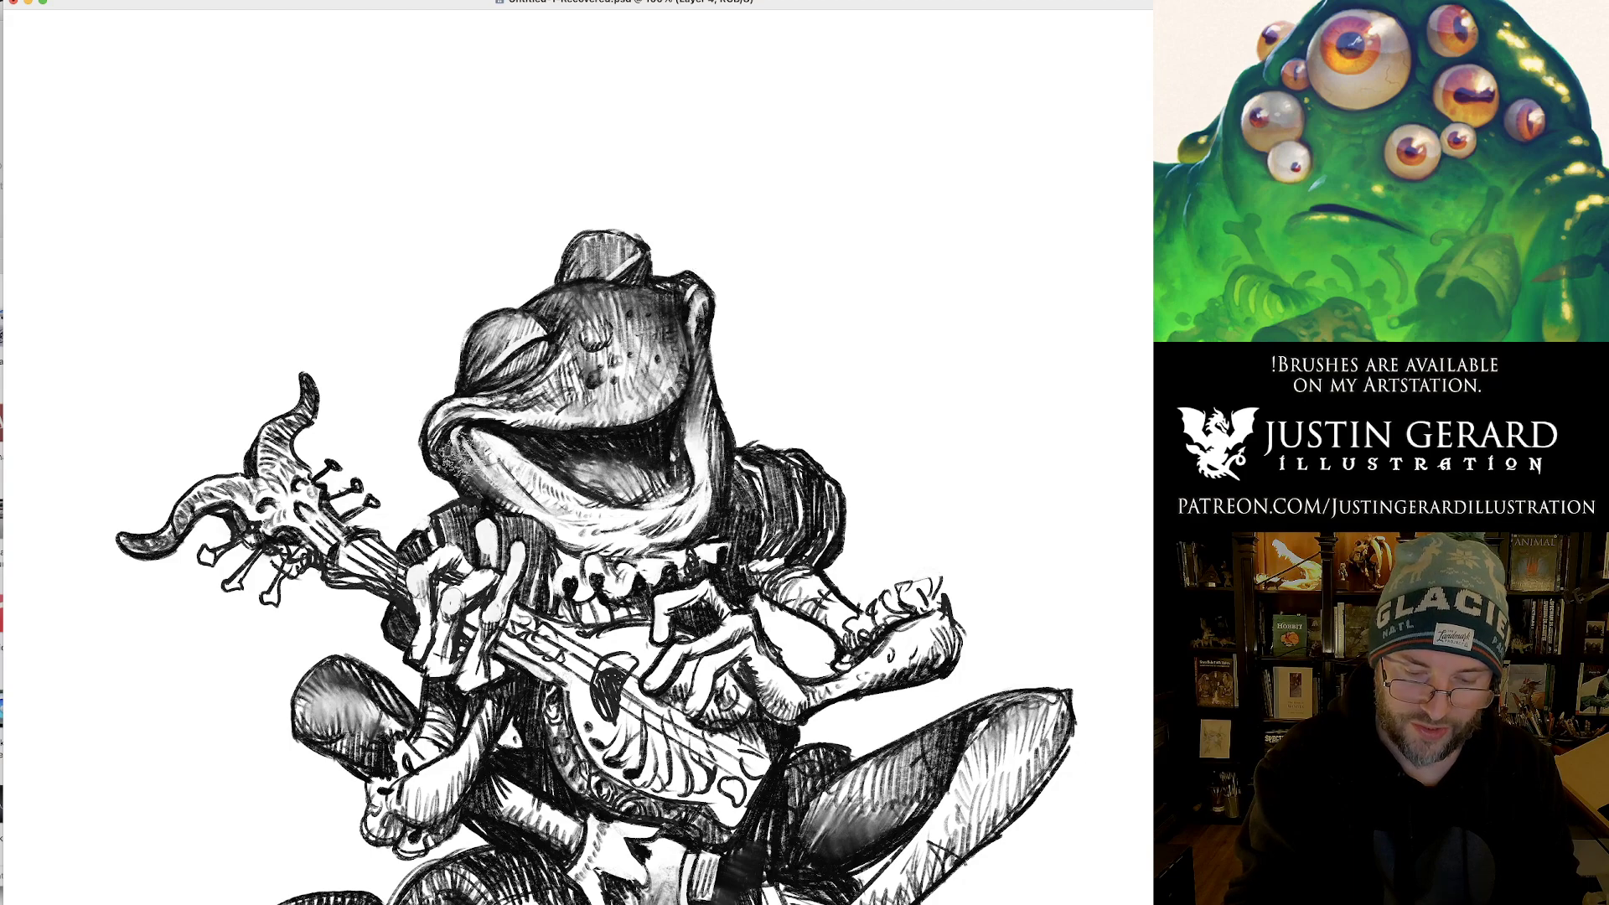
# Add soft shading beneath the frog's lower jaw and along its throat.
pyautogui.moveTo(459, 456)
pyautogui.mouseDown()
pyautogui.moveTo(585, 560)
pyautogui.moveTo(536, 523)
pyautogui.moveTo(667, 549)
pyautogui.moveTo(541, 487)
pyautogui.moveTo(651, 488)
pyautogui.moveTo(557, 573)
pyautogui.moveTo(508, 521)
pyautogui.mouseUp()
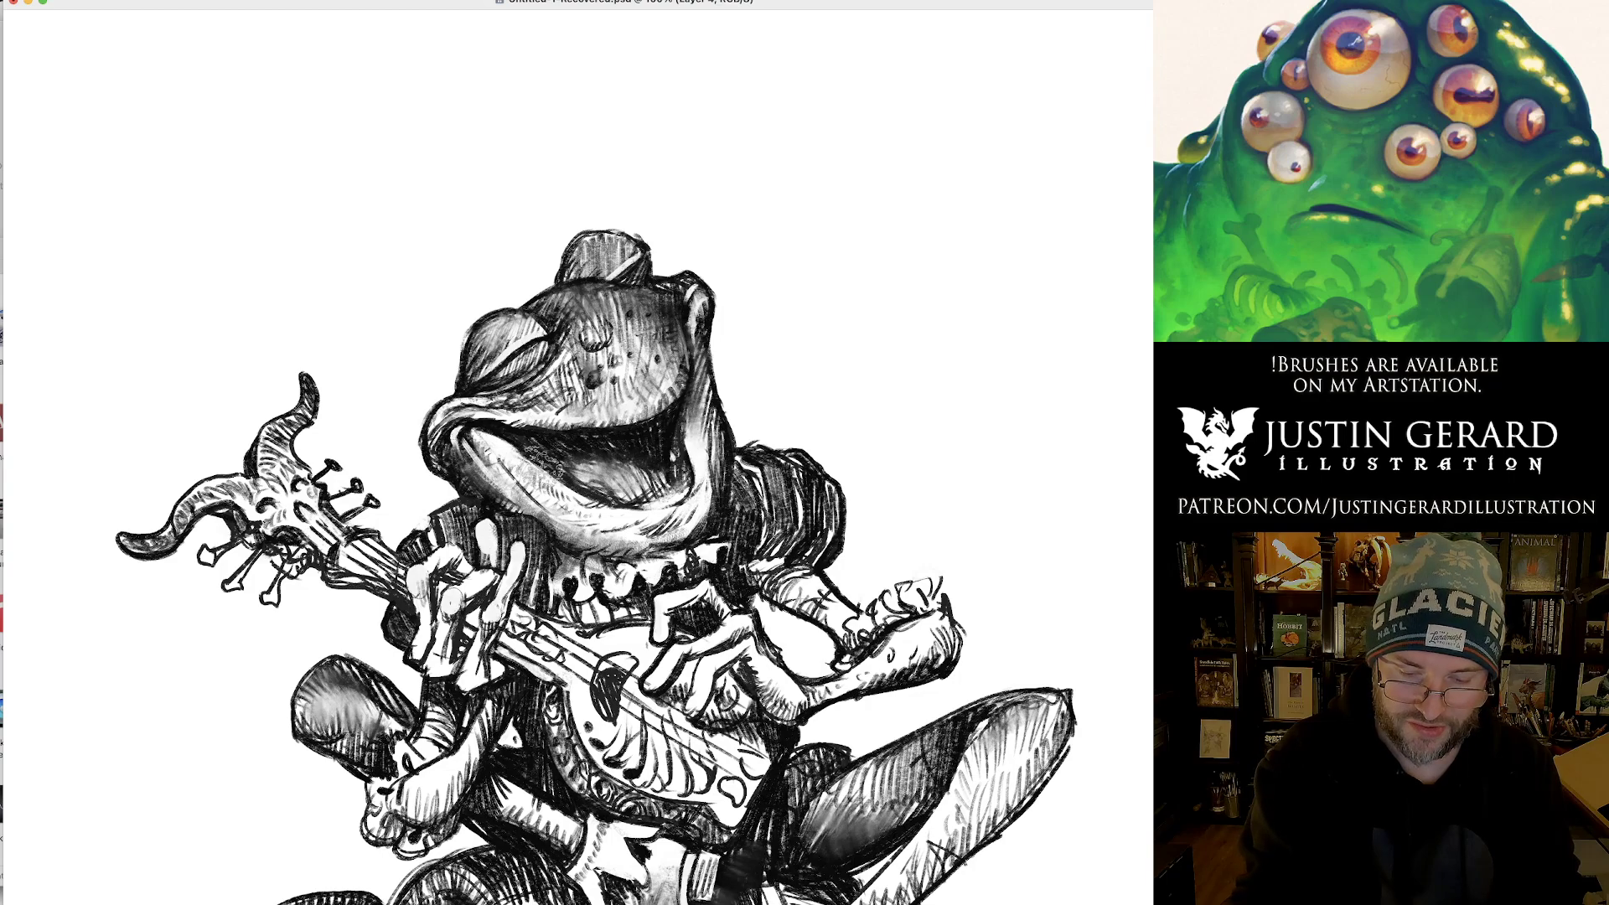
pyautogui.moveTo(735, 488); pyautogui.dragTo(633, 560)
pyautogui.moveTo(726, 470)
pyautogui.mouseDown()
pyautogui.moveTo(596, 527)
pyautogui.moveTo(724, 453)
pyautogui.mouseUp()
# Try soft shading over the spotted head and the outstretched forearm, and undo it.
pyautogui.moveTo(812, 530)
pyautogui.mouseDown()
pyautogui.moveTo(617, 492)
pyautogui.moveTo(623, 519)
pyautogui.moveTo(560, 450)
pyautogui.moveTo(617, 474)
pyautogui.moveTo(628, 510)
pyautogui.moveTo(597, 530)
pyautogui.moveTo(642, 513)
pyautogui.moveTo(568, 526)
pyautogui.moveTo(546, 467)
pyautogui.moveTo(499, 537)
pyautogui.moveTo(518, 501)
pyautogui.mouseUp()
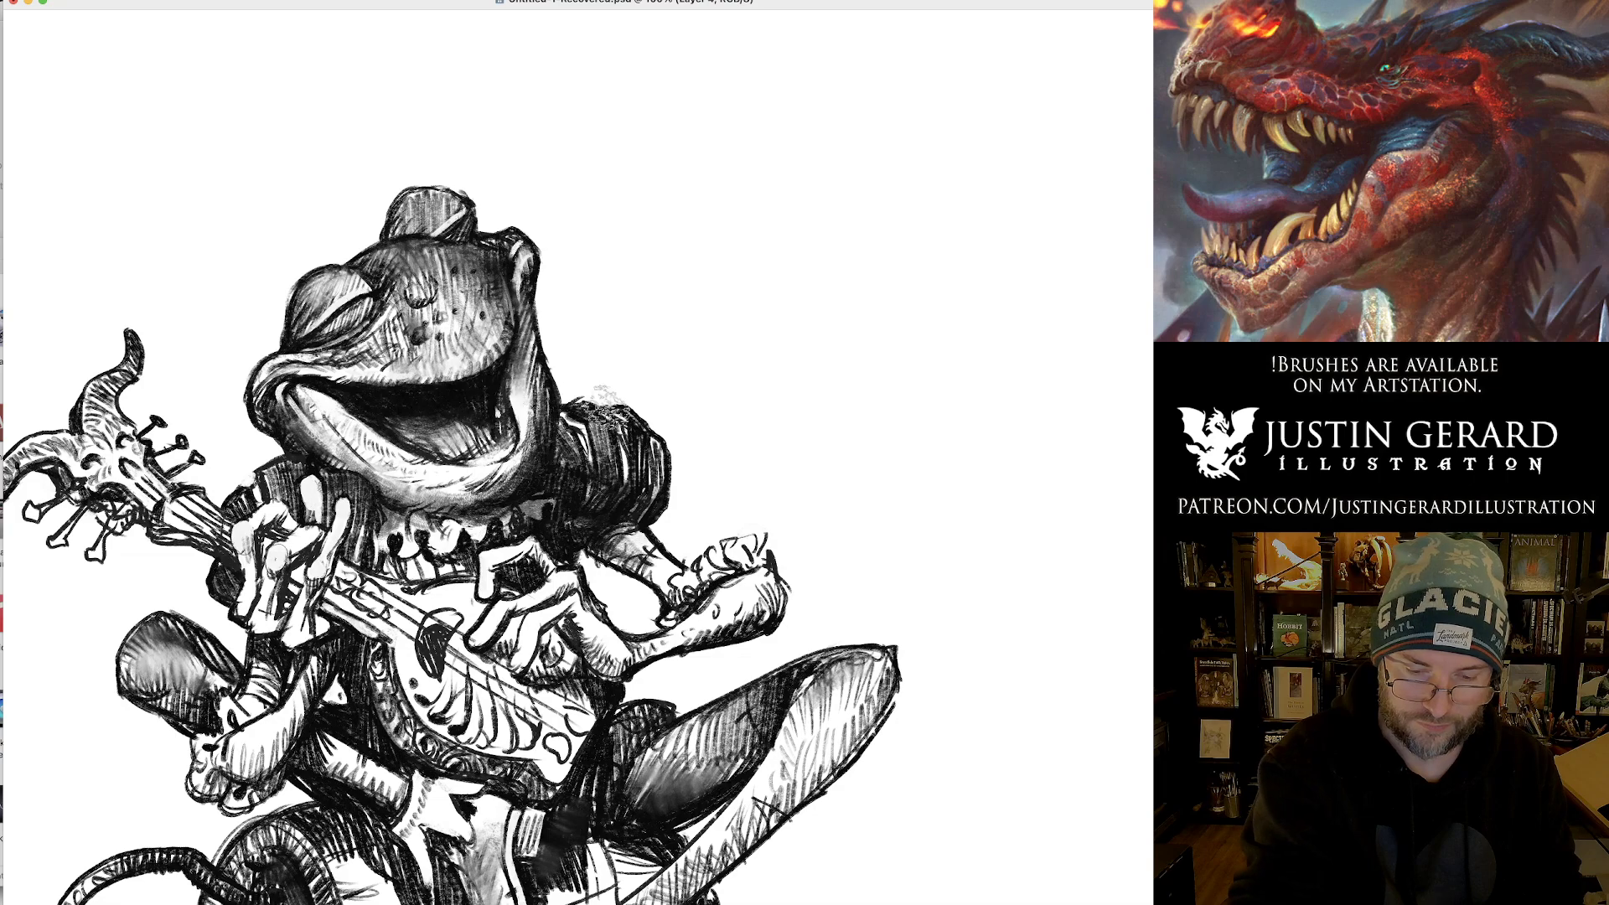
pyautogui.moveTo(484, 327)
pyautogui.mouseDown()
pyautogui.moveTo(440, 362)
pyautogui.moveTo(453, 377)
pyautogui.moveTo(493, 327)
pyautogui.mouseUp()
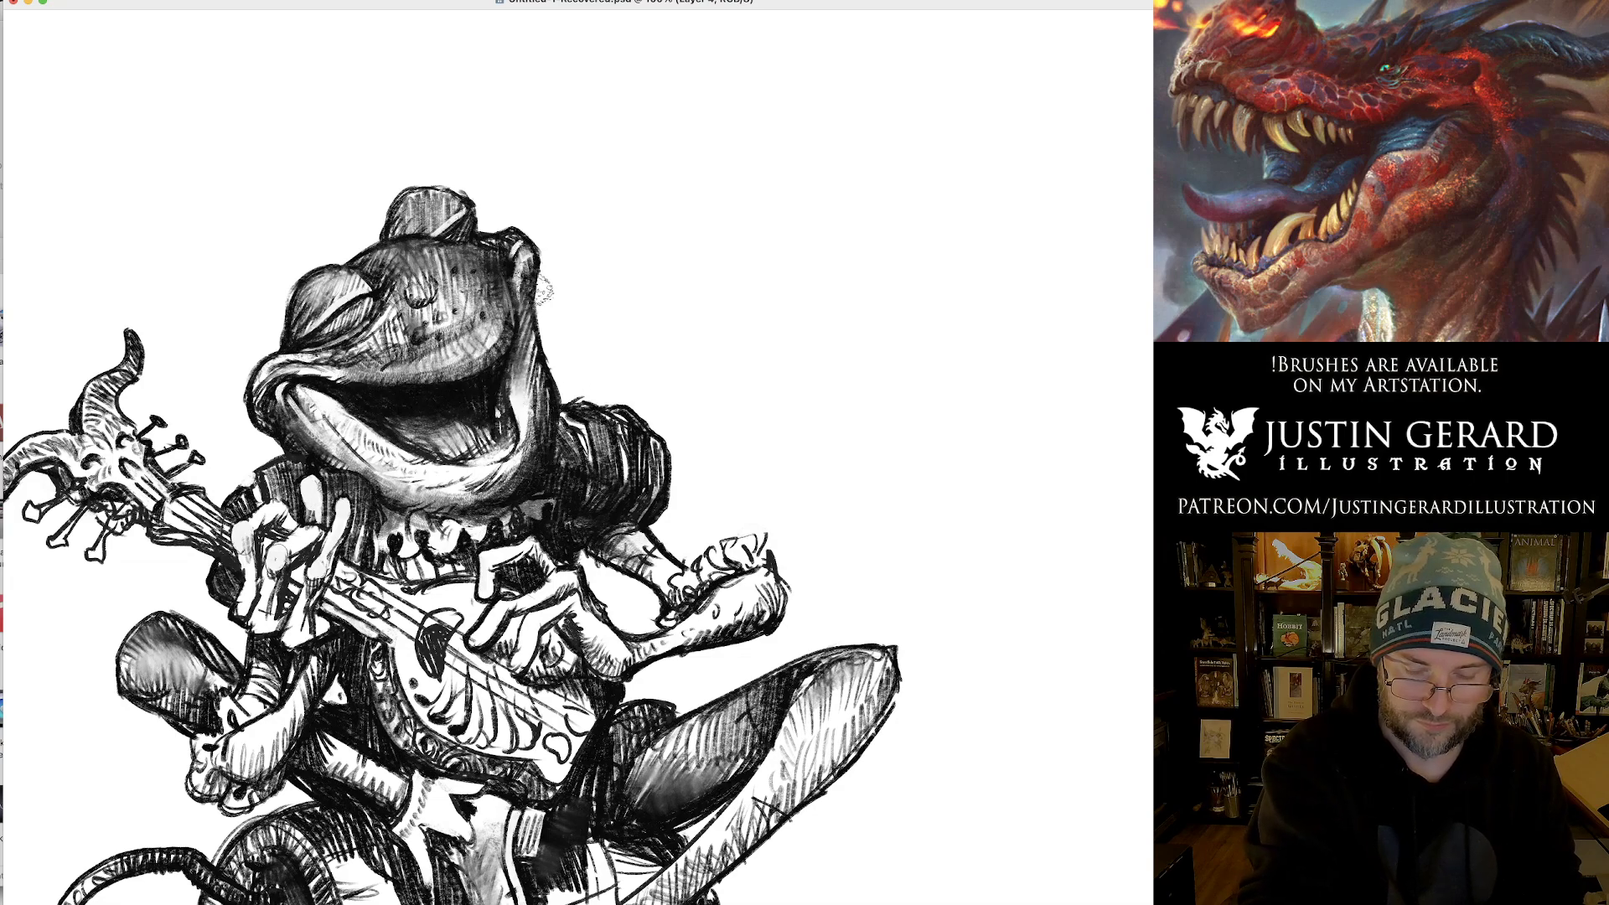
pyautogui.press('super+z')
pyautogui.moveTo(757, 600); pyautogui.dragTo(661, 646)
pyautogui.press('super+z')
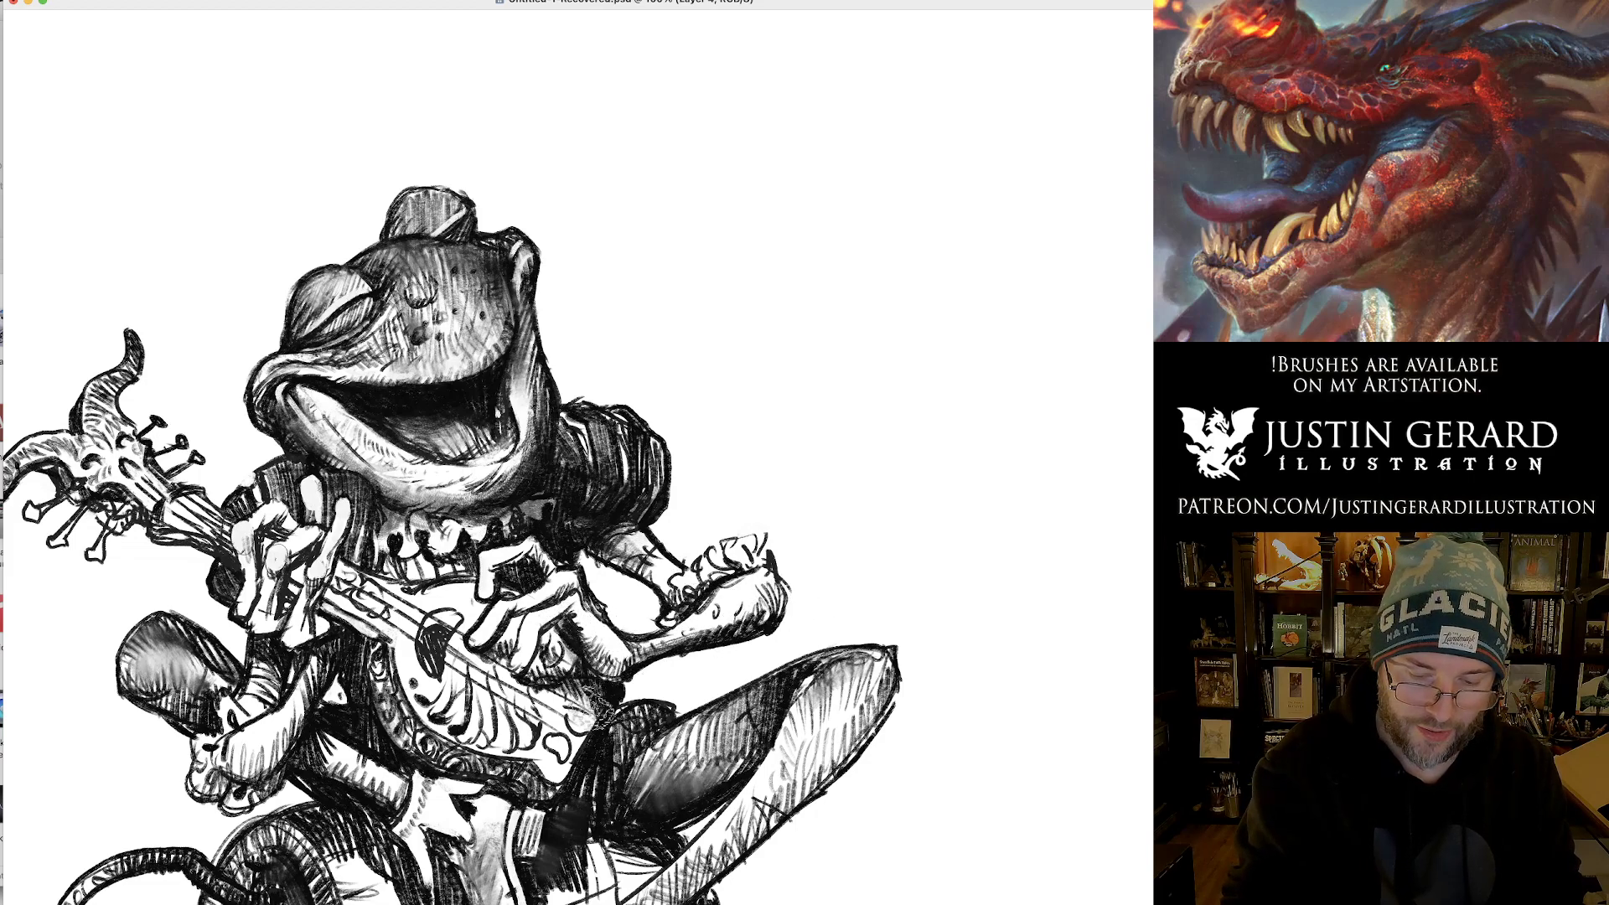
# Deepen the shadows beneath the lute and on the tunic between the frog's arm and folded leg.
pyautogui.moveTo(598, 707)
pyautogui.mouseDown()
pyautogui.moveTo(641, 686)
pyautogui.moveTo(636, 736)
pyautogui.moveTo(604, 786)
pyautogui.moveTo(633, 728)
pyautogui.moveTo(611, 734)
pyautogui.moveTo(637, 714)
pyautogui.moveTo(612, 811)
pyautogui.moveTo(632, 731)
pyautogui.moveTo(584, 812)
pyautogui.moveTo(633, 816)
pyautogui.moveTo(567, 810)
pyautogui.moveTo(576, 835)
pyautogui.moveTo(502, 794)
pyautogui.mouseUp()
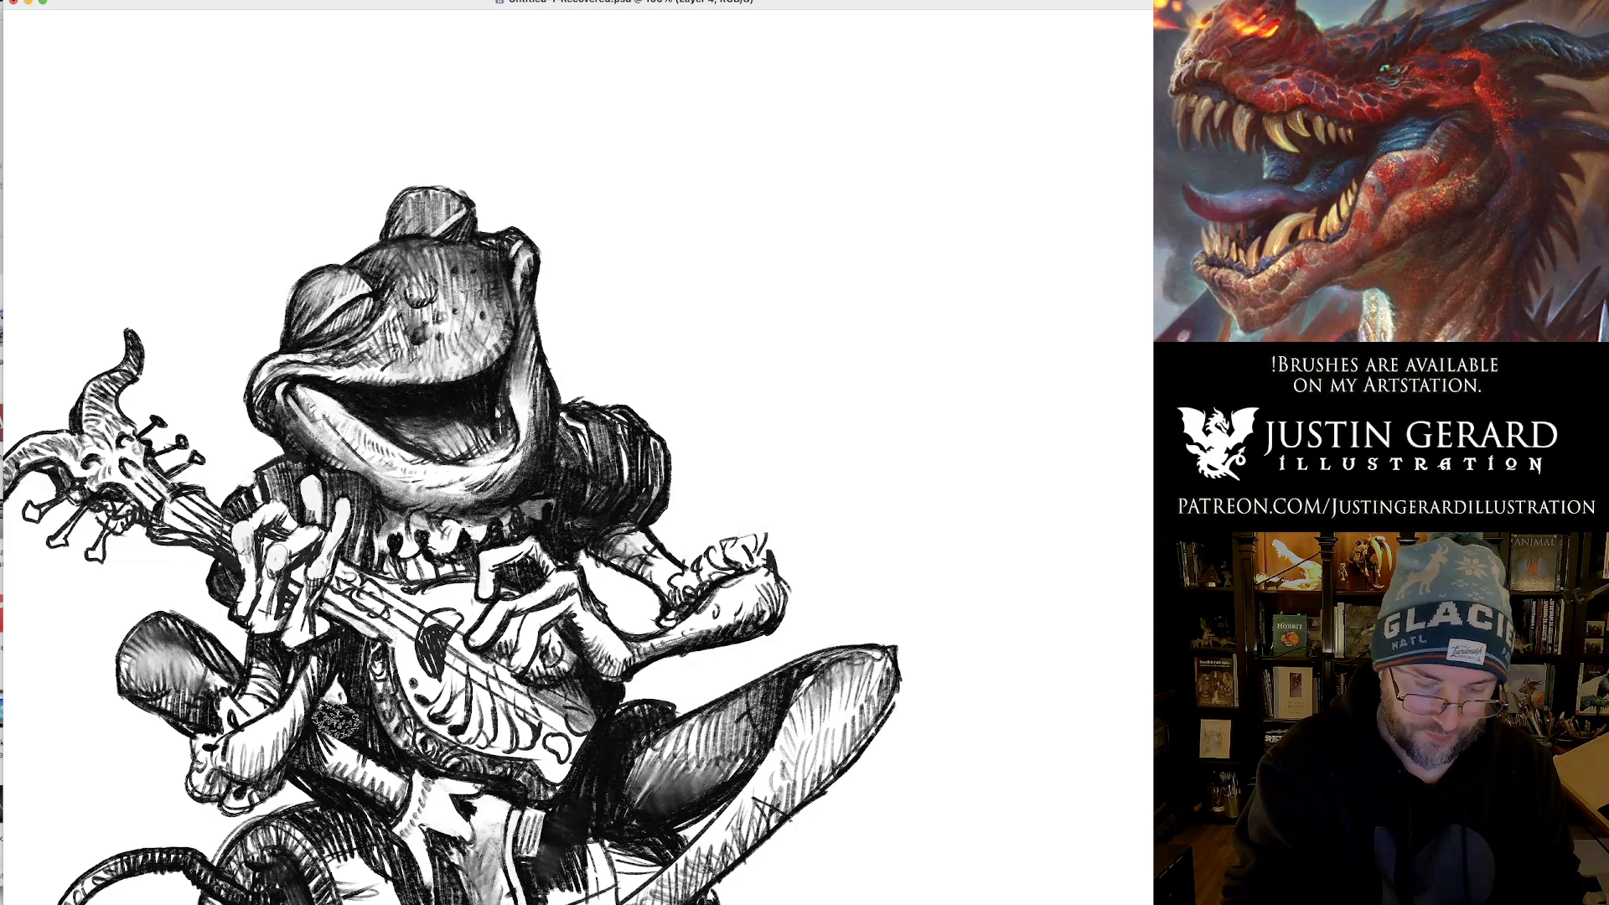
pyautogui.moveTo(335, 719)
pyautogui.mouseDown()
pyautogui.moveTo(329, 782)
pyautogui.moveTo(359, 648)
pyautogui.moveTo(350, 671)
pyautogui.moveTo(393, 765)
pyautogui.mouseUp()
pyautogui.moveTo(364, 635); pyautogui.dragTo(441, 503)
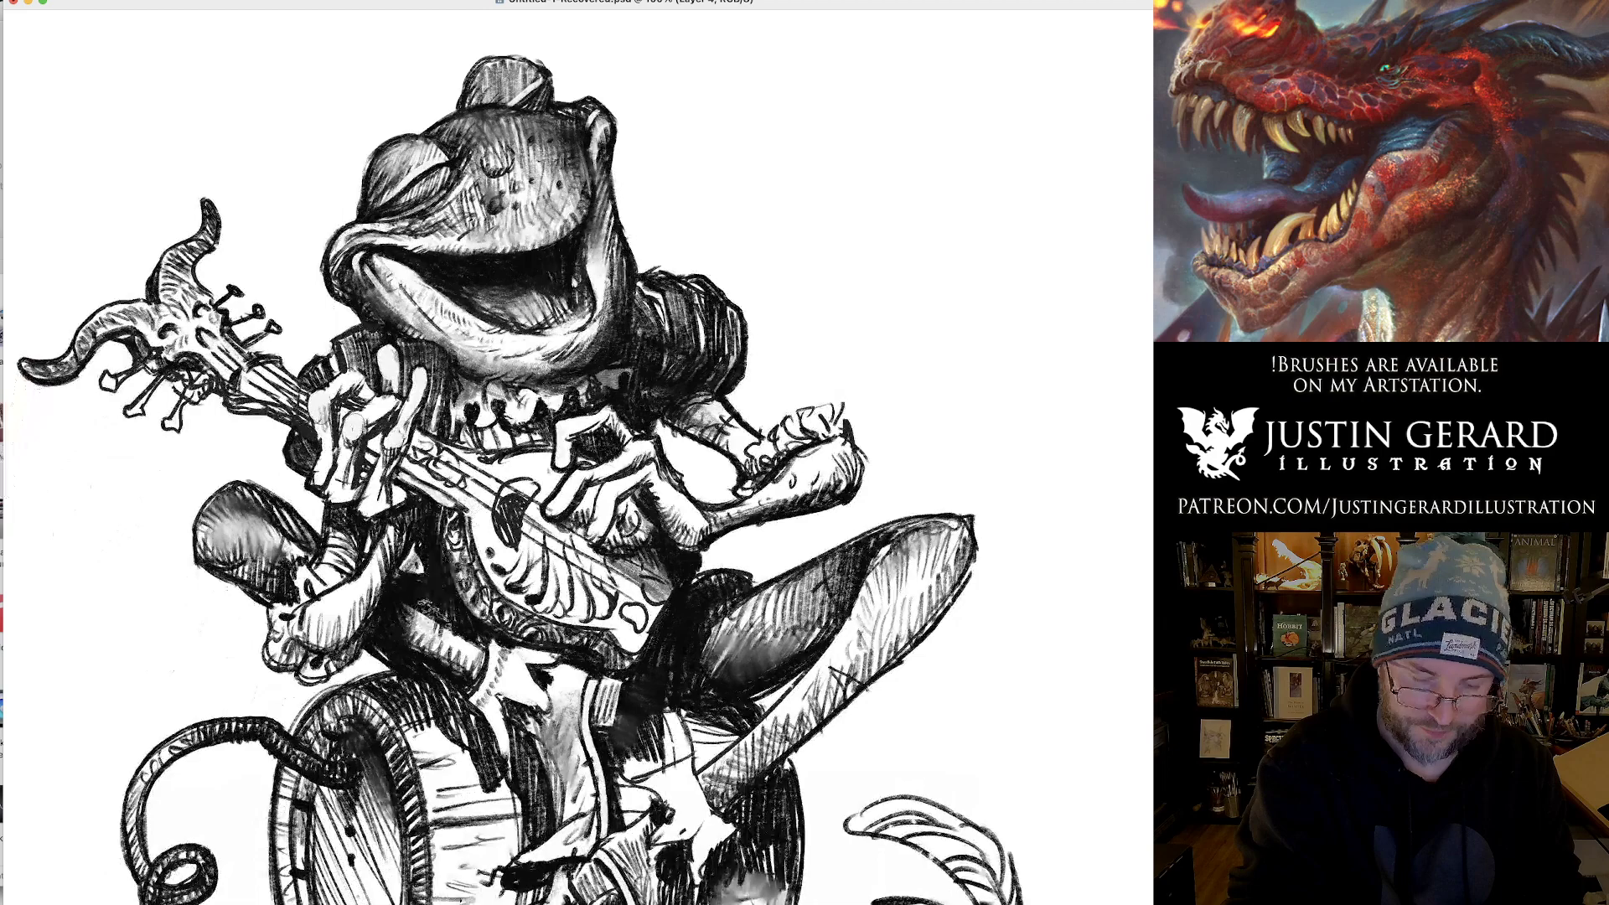
pyautogui.moveTo(428, 611)
pyautogui.mouseDown()
pyautogui.moveTo(394, 638)
pyautogui.moveTo(427, 687)
pyautogui.moveTo(367, 692)
pyautogui.mouseUp()
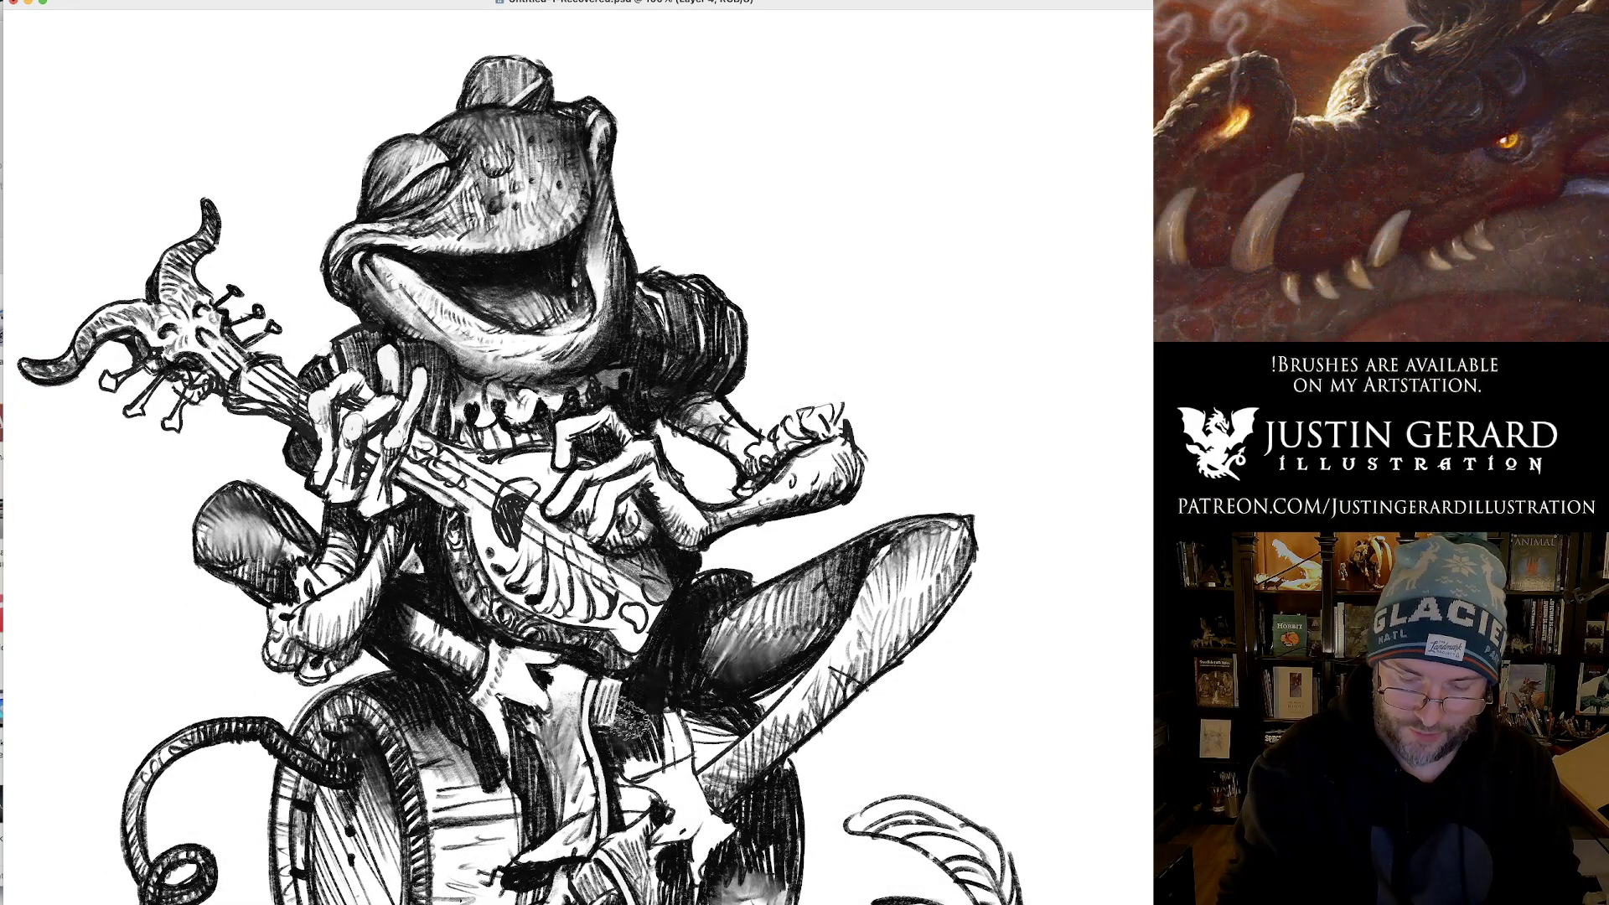
# Darken the frog's shorts and raised thigh with broad soft strokes, undoing the pass over the lower leg.
pyautogui.moveTo(726, 652)
pyautogui.mouseDown()
pyautogui.moveTo(786, 598)
pyautogui.moveTo(837, 586)
pyautogui.moveTo(702, 669)
pyautogui.moveTo(754, 662)
pyautogui.moveTo(805, 616)
pyautogui.moveTo(738, 625)
pyautogui.moveTo(842, 587)
pyautogui.mouseUp()
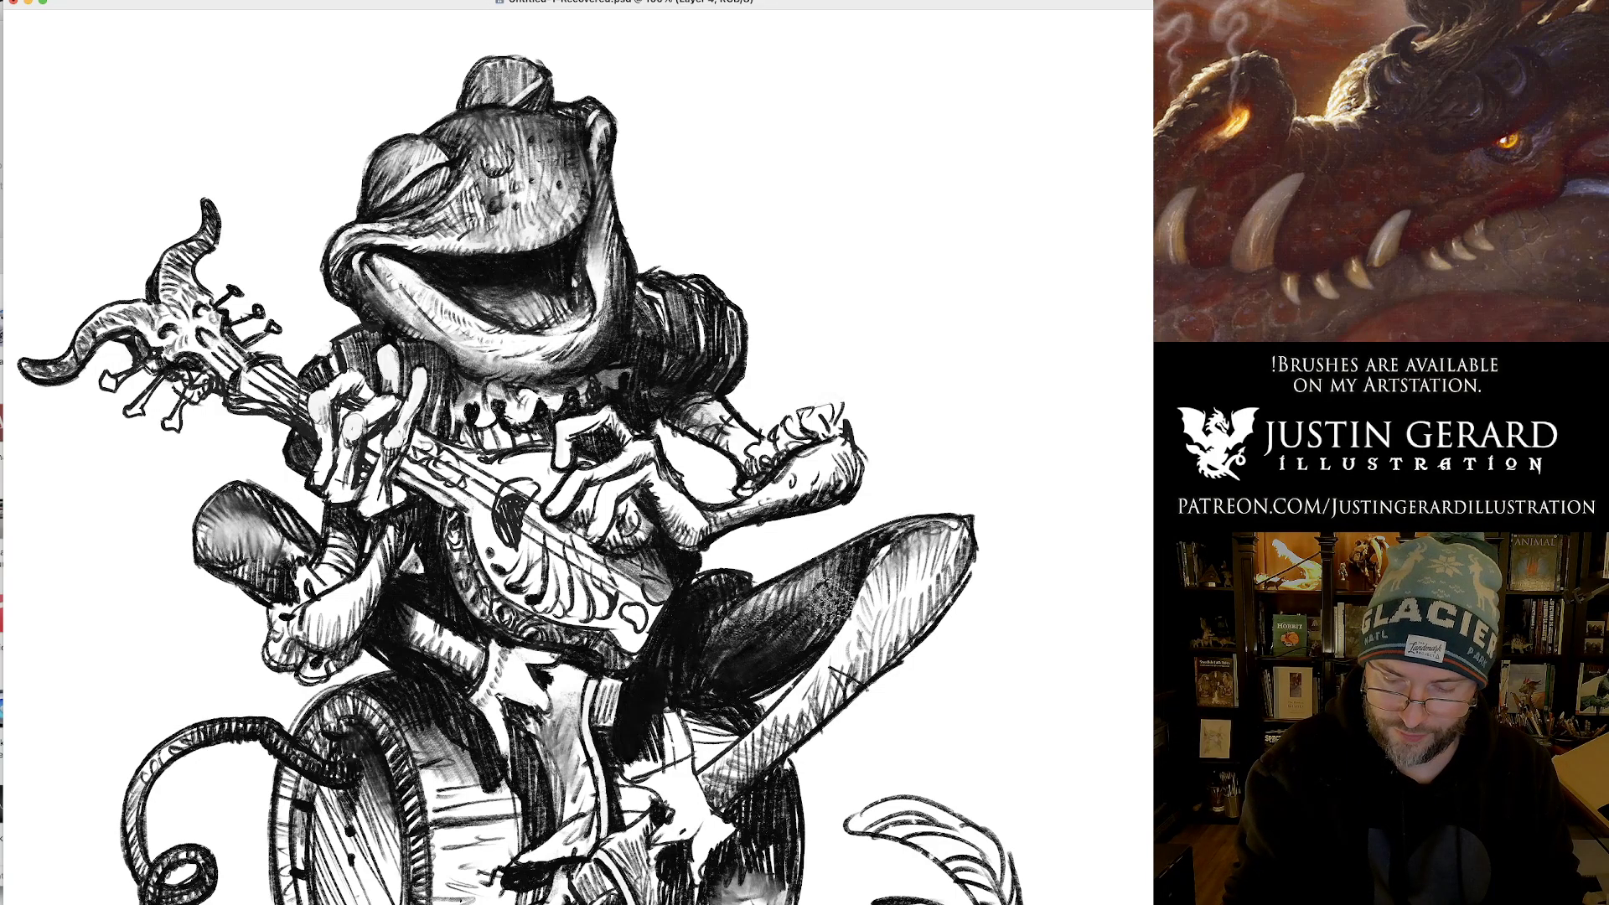
pyautogui.moveTo(801, 642); pyautogui.dragTo(859, 591)
pyautogui.moveTo(721, 775); pyautogui.dragTo(926, 616)
pyautogui.press('super+z')
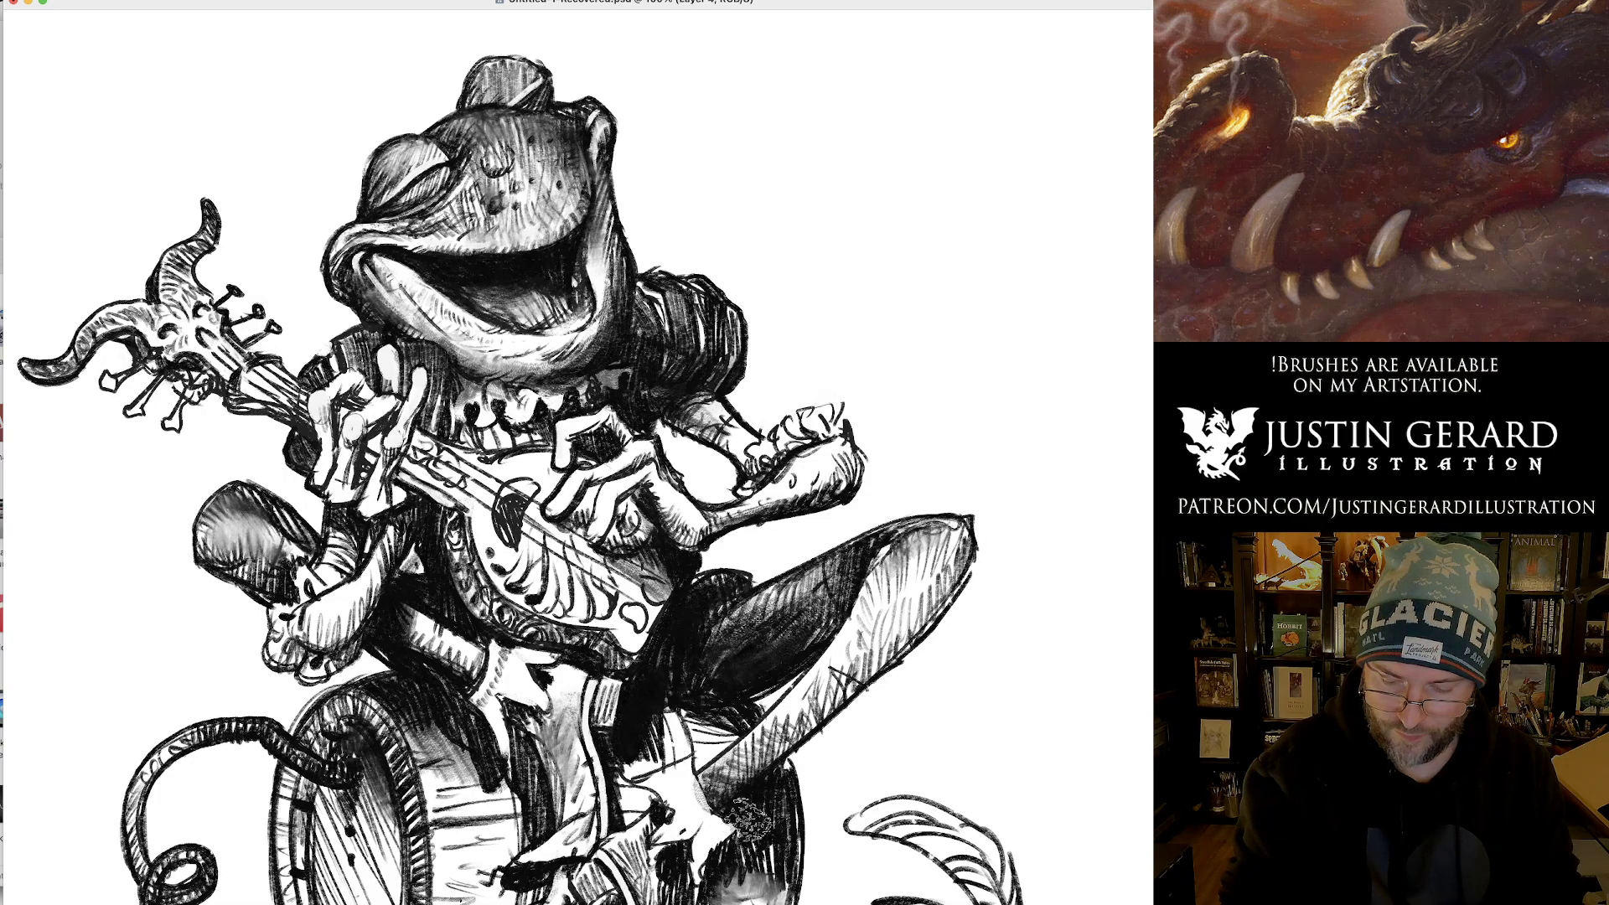
# Darken the barrel behind the crossed leg and try a shadow under the thigh, undoing the last stroke.
pyautogui.moveTo(749, 820)
pyautogui.mouseDown()
pyautogui.moveTo(718, 811)
pyautogui.moveTo(781, 812)
pyautogui.mouseUp()
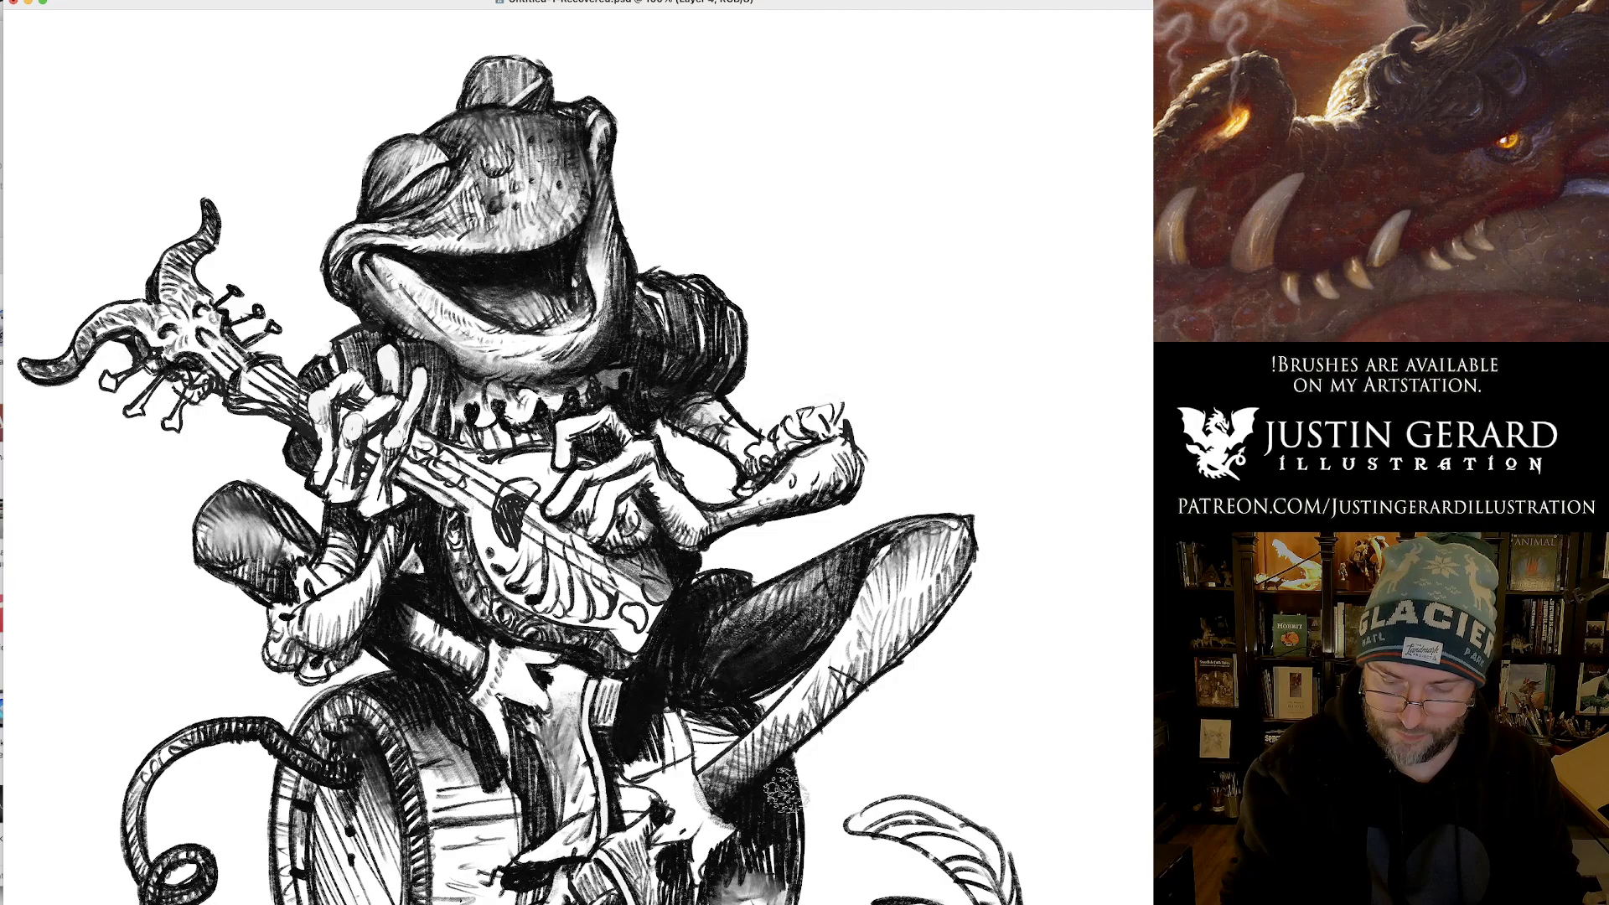
pyautogui.moveTo(681, 702)
pyautogui.mouseDown()
pyautogui.moveTo(731, 681)
pyautogui.moveTo(712, 680)
pyautogui.moveTo(682, 751)
pyautogui.moveTo(683, 693)
pyautogui.moveTo(686, 739)
pyautogui.moveTo(746, 728)
pyautogui.mouseUp()
pyautogui.press('super+z')
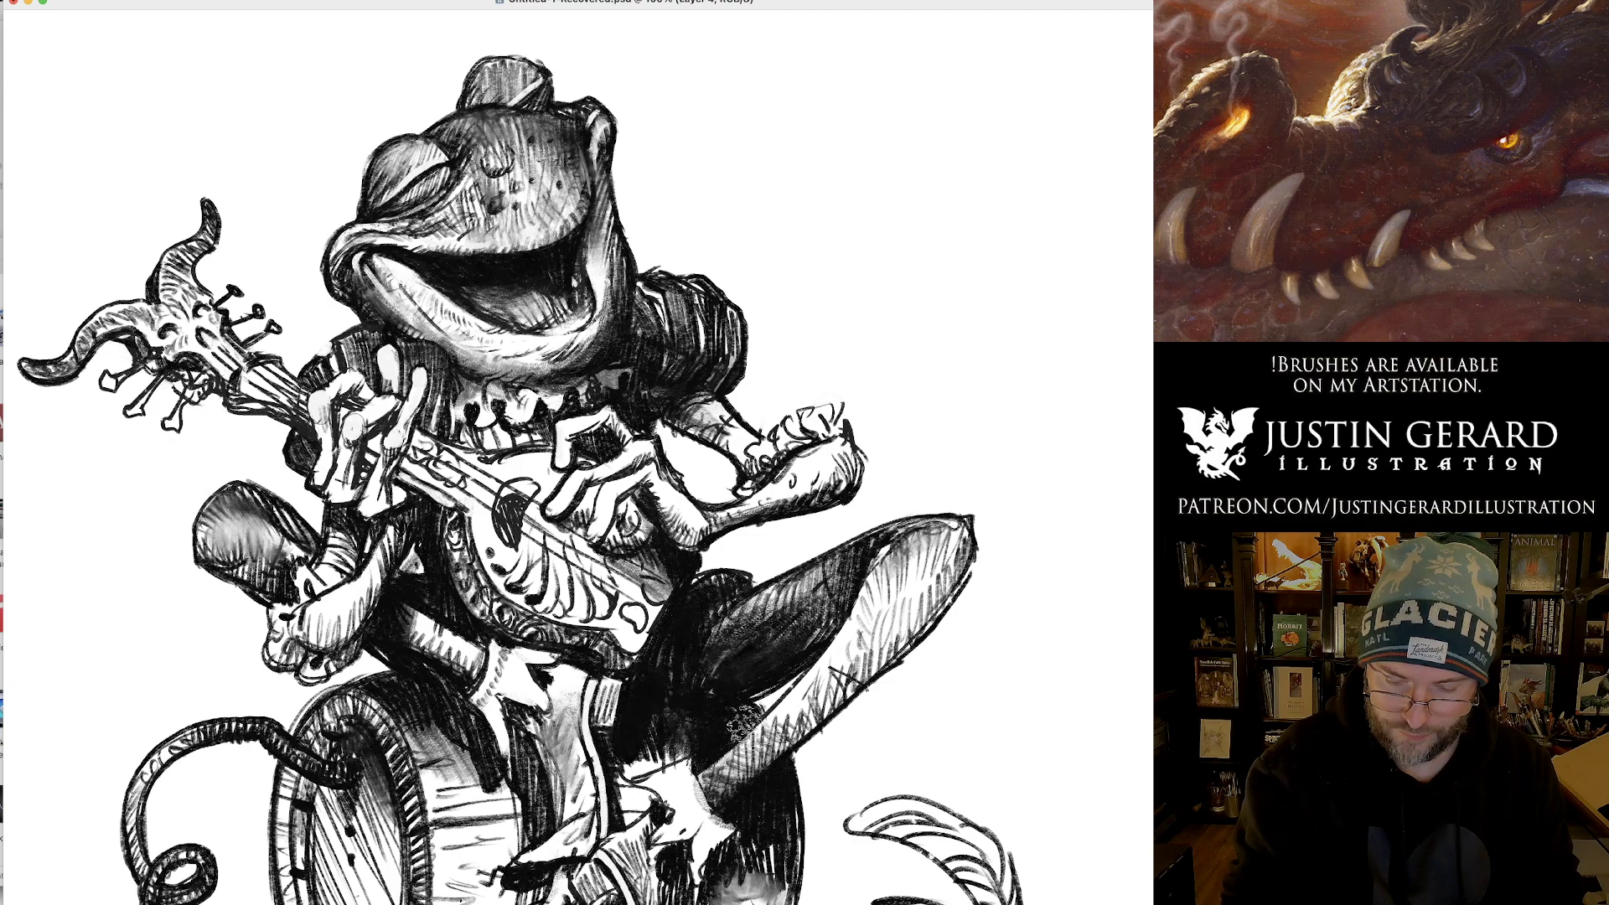
# Darken the ground shadow beneath the barrel and toward the hat, and deepen the barrel's shaded side behind the frog's foot.
pyautogui.keyDown('alt'); pyautogui.click(806, 697); pyautogui.keyUp('alt')
pyautogui.keyDown('alt'); pyautogui.click(806, 697); pyautogui.keyUp('alt')
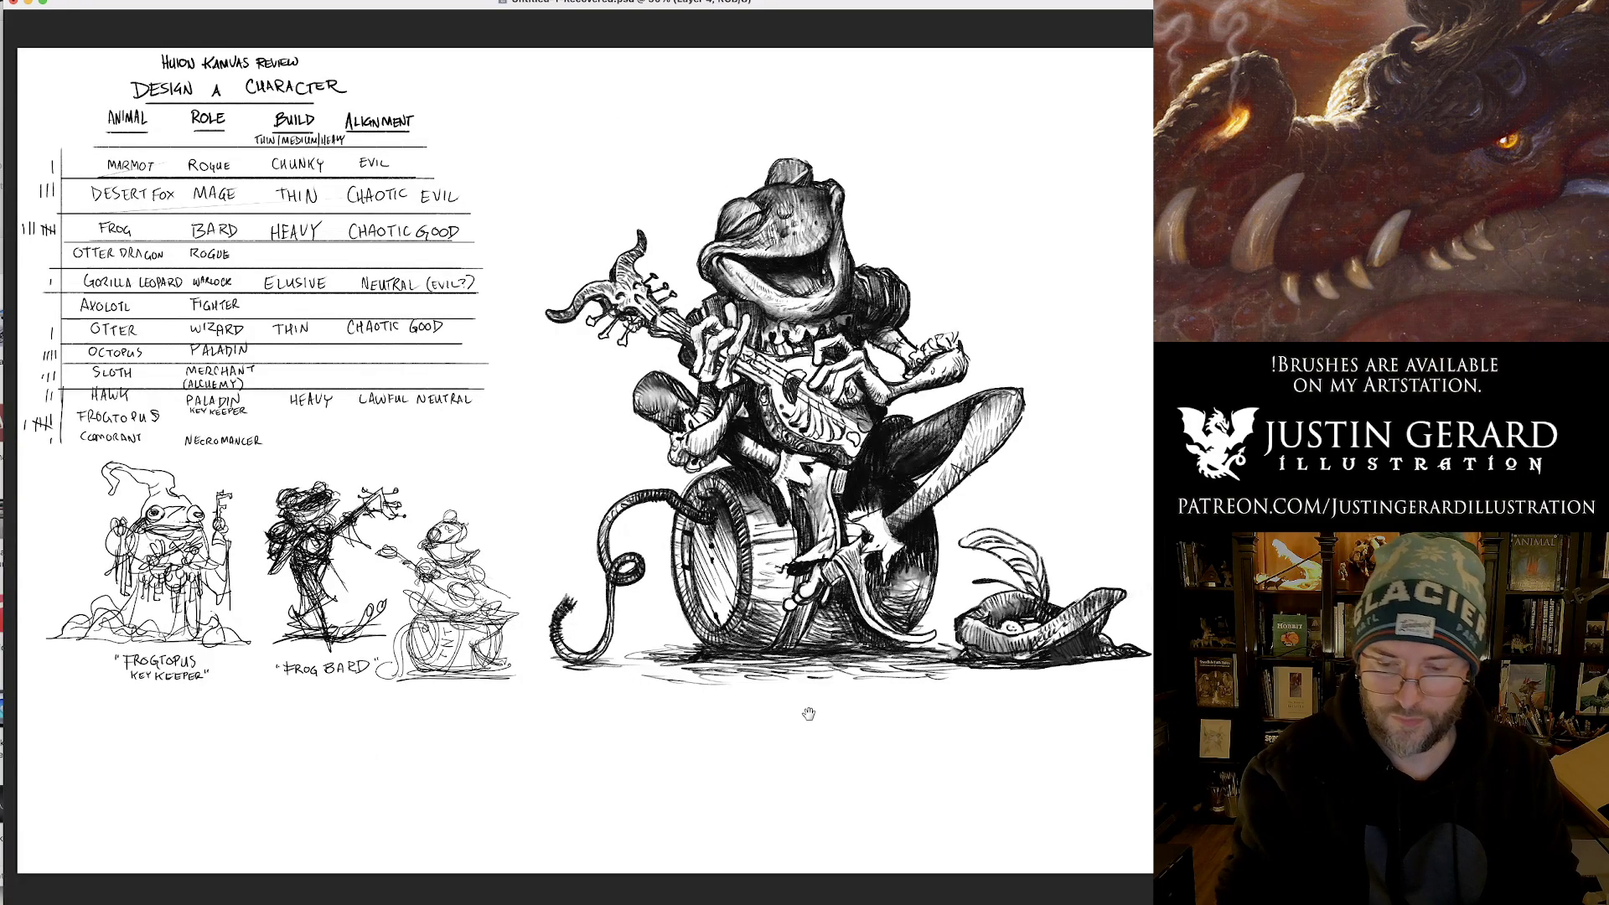
pyautogui.click(807, 598)
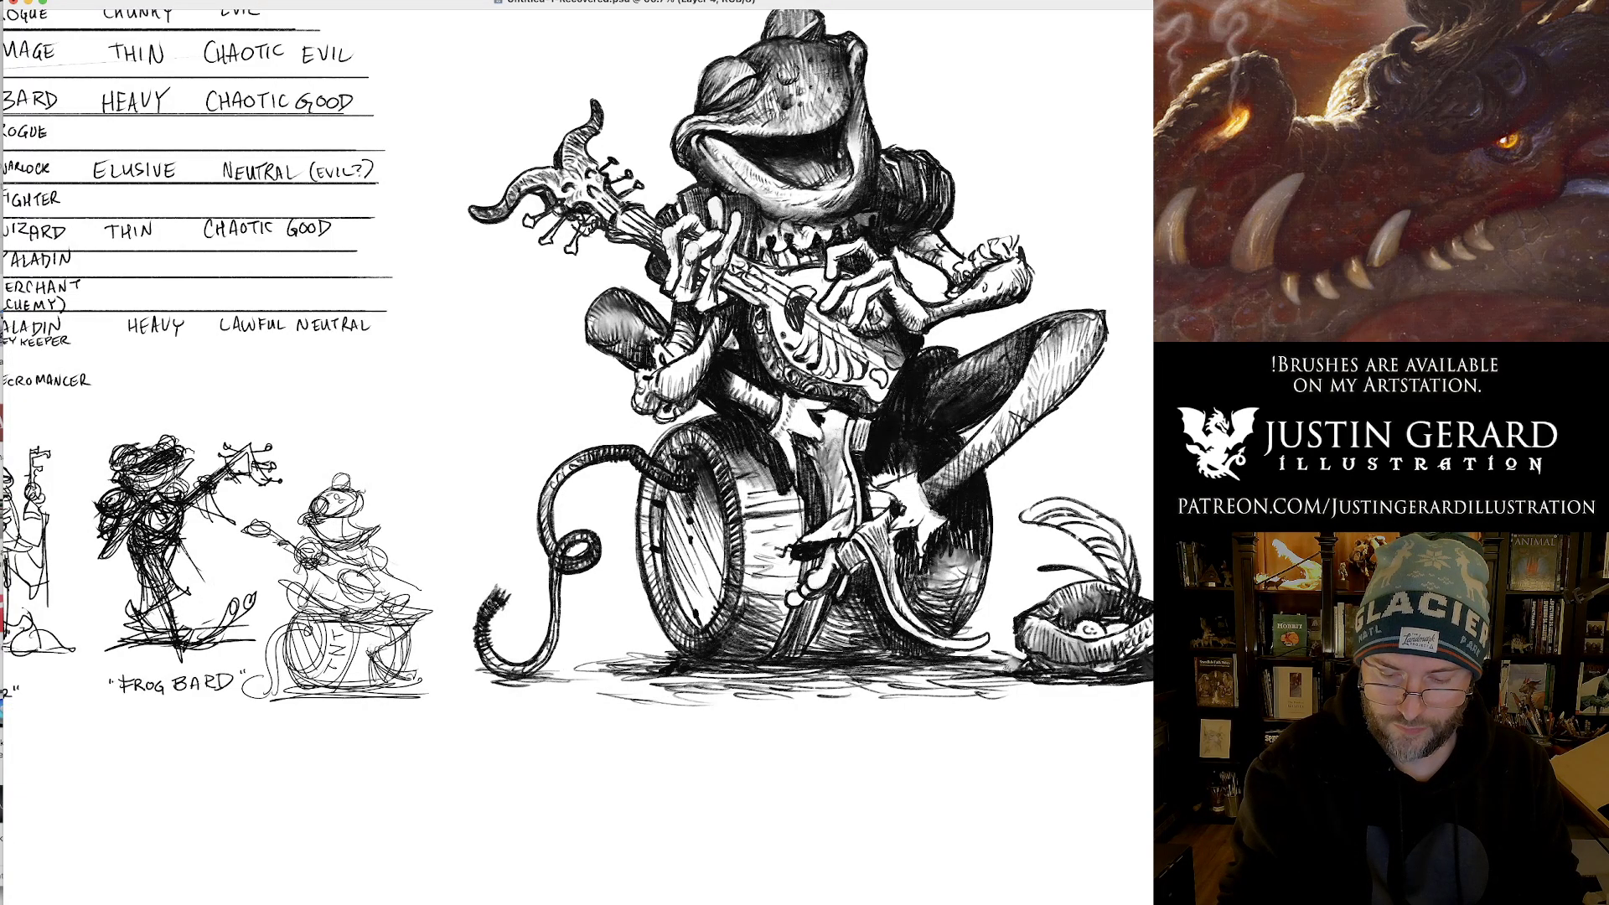
pyautogui.moveTo(753, 637)
pyautogui.mouseDown()
pyautogui.moveTo(741, 667)
pyautogui.moveTo(803, 650)
pyautogui.moveTo(790, 638)
pyautogui.moveTo(825, 647)
pyautogui.moveTo(817, 628)
pyautogui.moveTo(838, 649)
pyautogui.moveTo(805, 666)
pyautogui.moveTo(654, 669)
pyautogui.mouseUp()
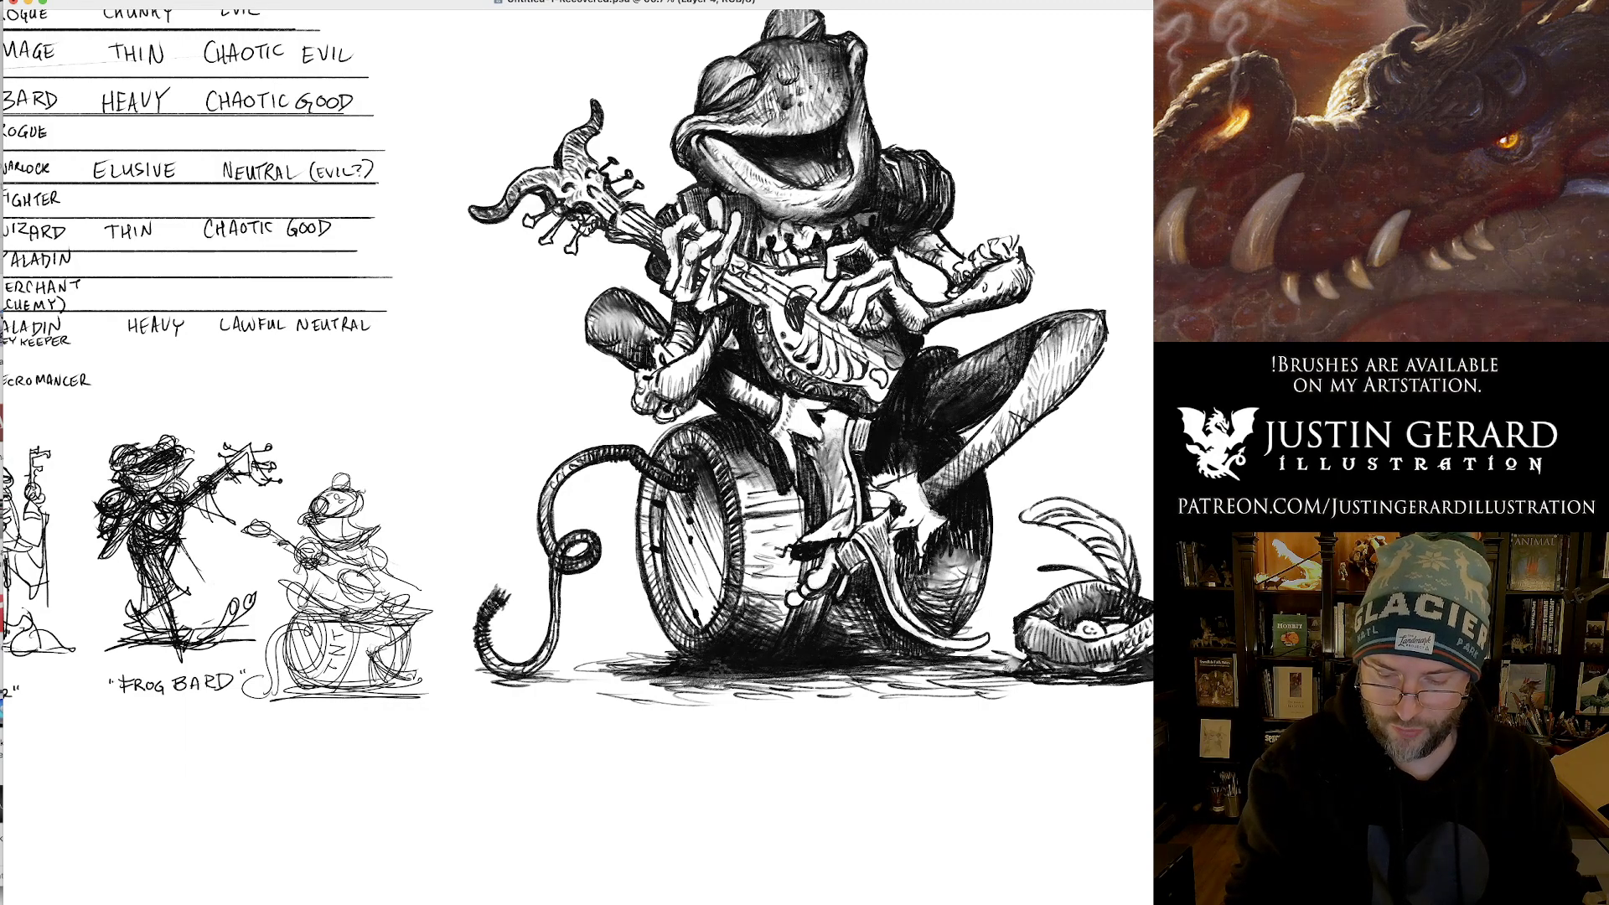
pyautogui.moveTo(876, 641)
pyautogui.mouseDown()
pyautogui.moveTo(844, 655)
pyautogui.moveTo(853, 588)
pyautogui.mouseUp()
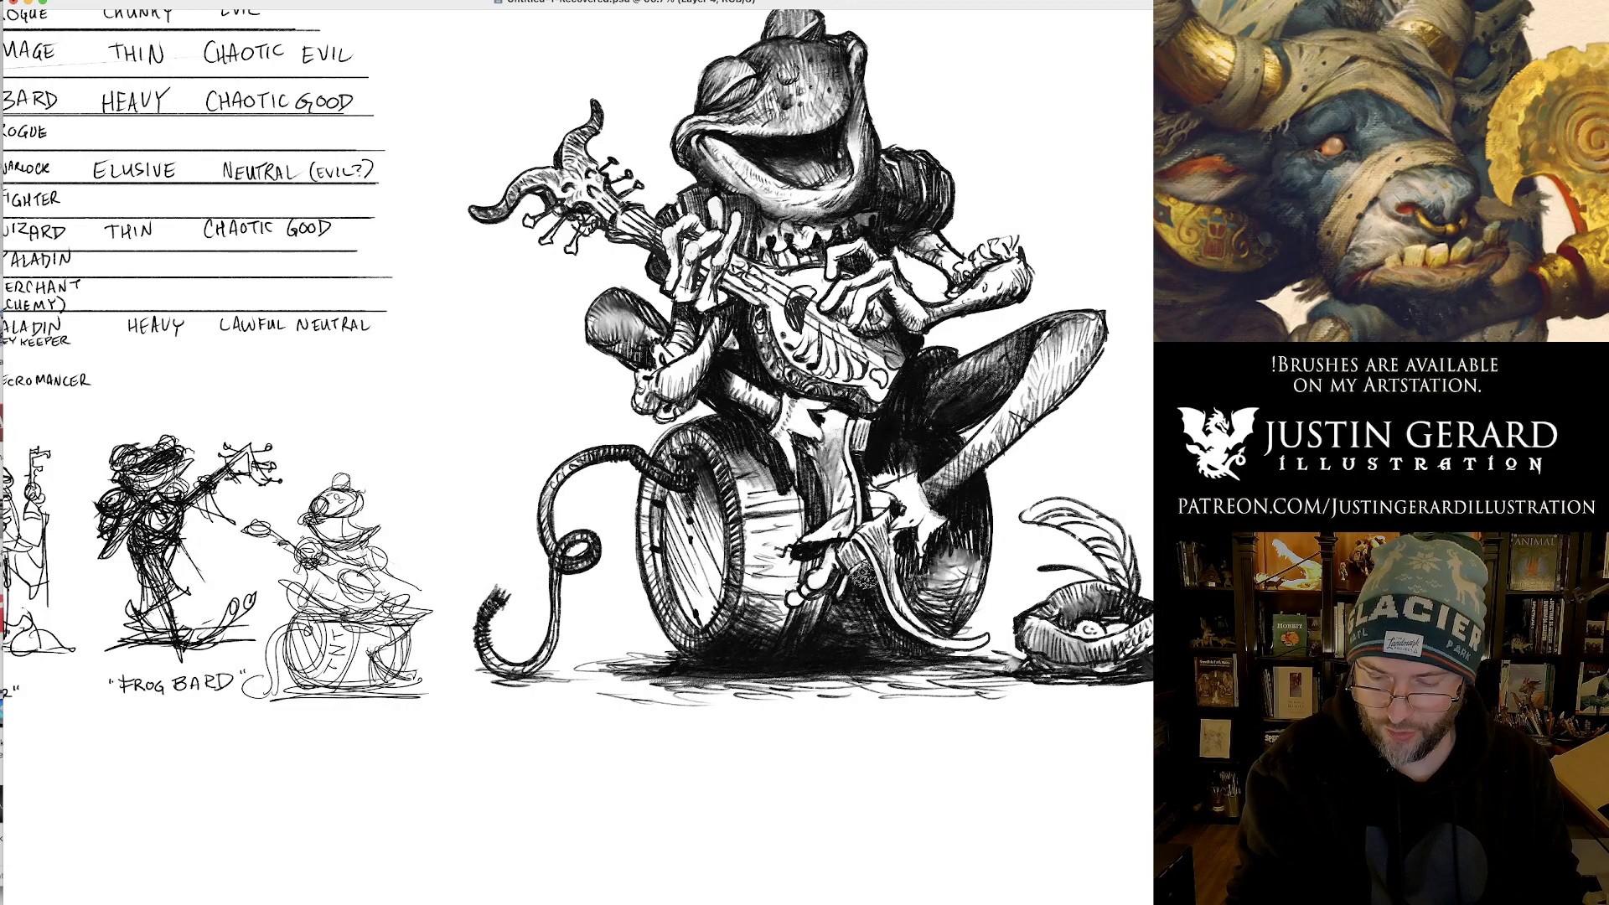
pyautogui.moveTo(909, 661)
pyautogui.mouseDown()
pyautogui.moveTo(976, 671)
pyautogui.moveTo(817, 677)
pyautogui.moveTo(988, 680)
pyautogui.mouseUp()
pyautogui.moveTo(920, 594)
pyautogui.mouseDown()
pyautogui.moveTo(937, 613)
pyautogui.moveTo(905, 558)
pyautogui.moveTo(927, 555)
pyautogui.moveTo(916, 569)
pyautogui.moveTo(967, 513)
pyautogui.moveTo(974, 543)
pyautogui.moveTo(926, 570)
pyautogui.moveTo(927, 600)
pyautogui.moveTo(968, 591)
pyautogui.moveTo(961, 607)
pyautogui.mouseUp()
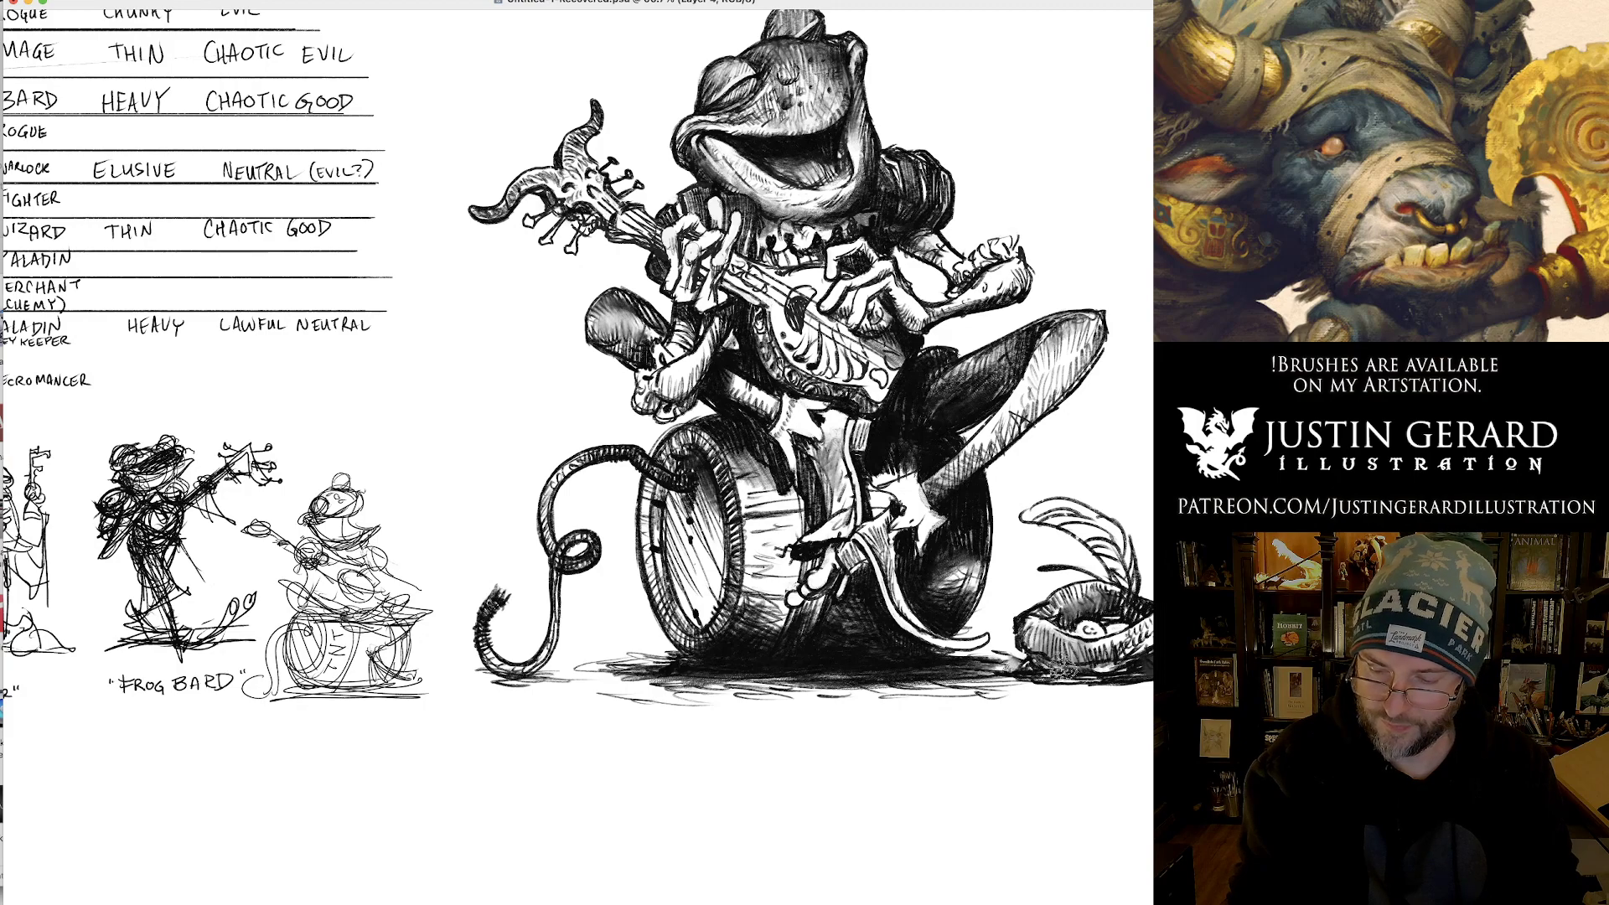
pyautogui.moveTo(1063, 667)
pyautogui.mouseDown()
pyautogui.moveTo(1075, 674)
pyautogui.moveTo(1004, 662)
pyautogui.mouseUp()
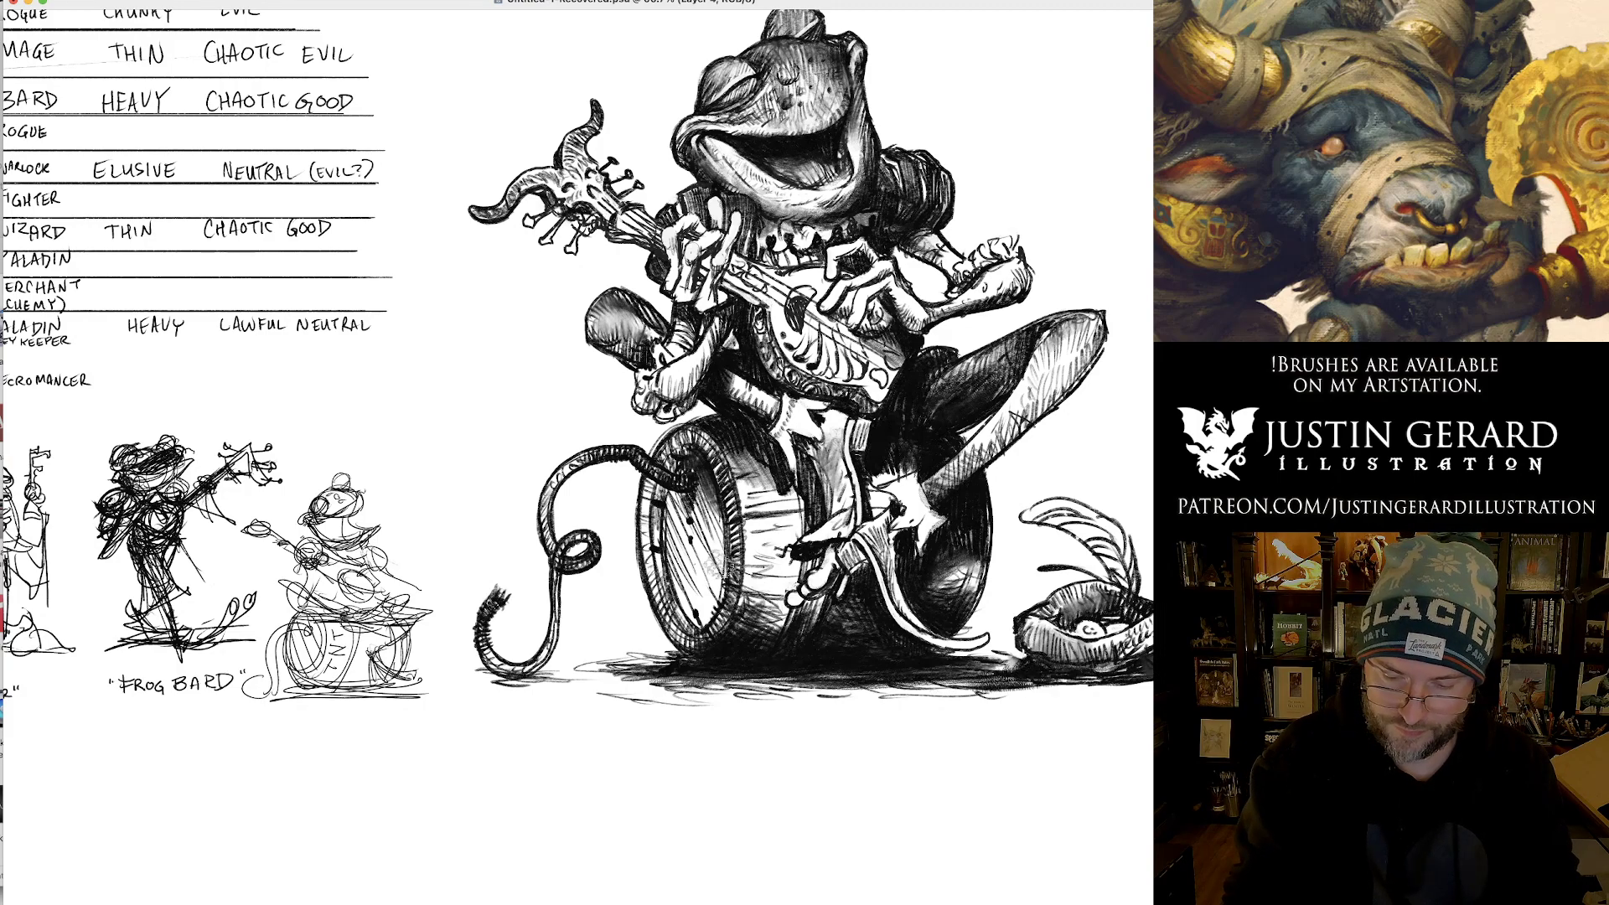
# Shade the planks of the barrel's round end inside the rim with broad soft strokes.
pyautogui.moveTo(676, 482); pyautogui.dragTo(671, 608)
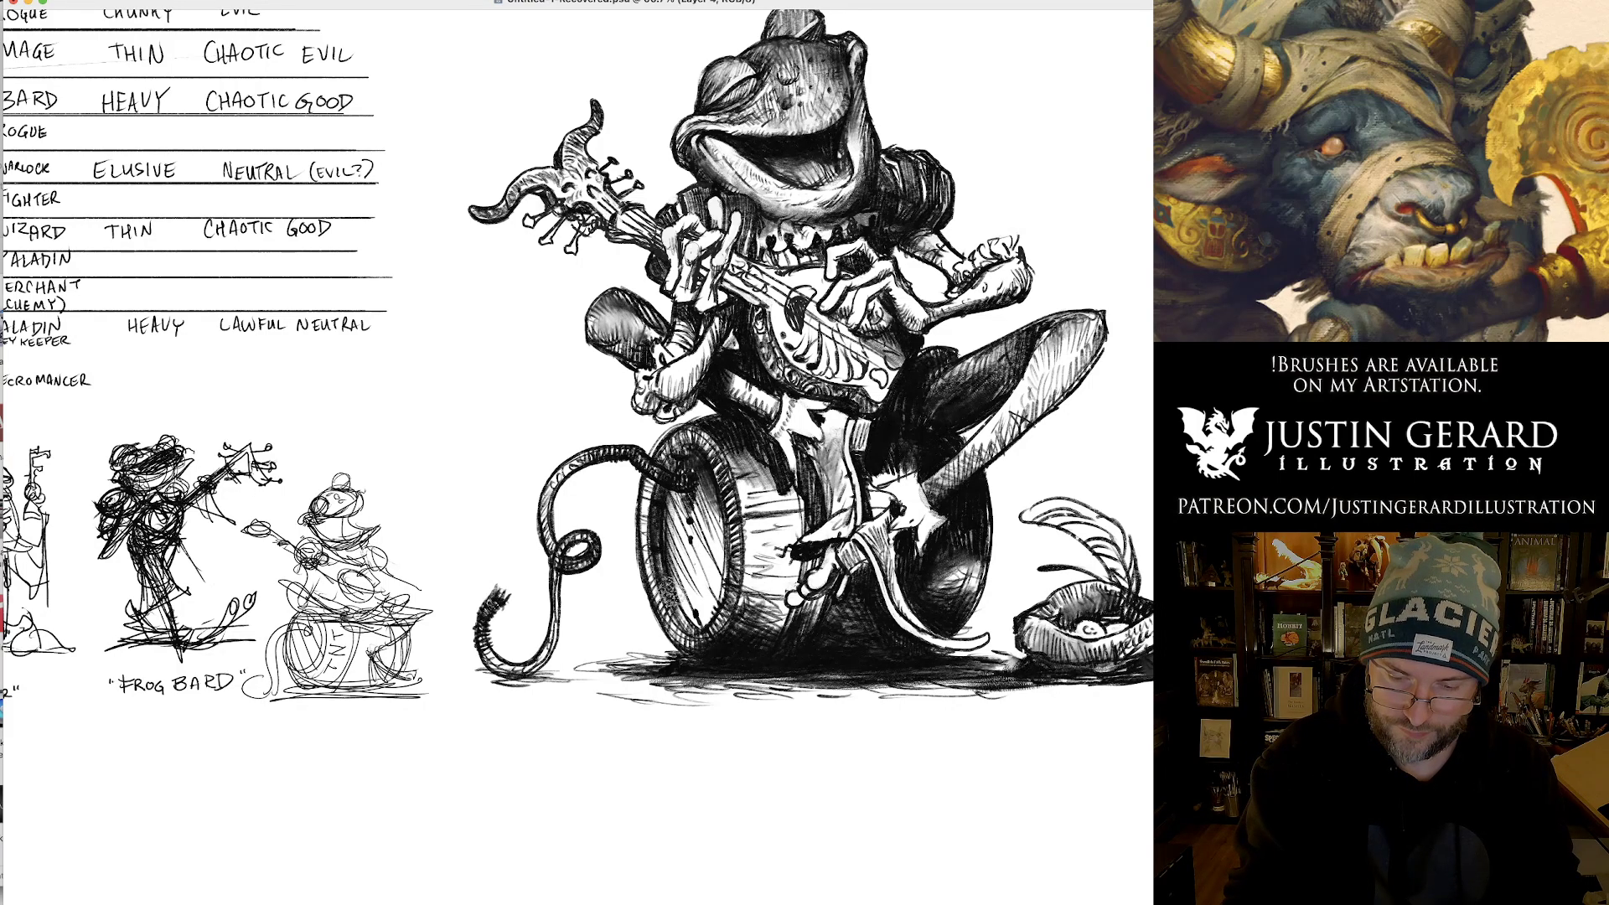
pyautogui.moveTo(707, 528); pyautogui.dragTo(619, 647)
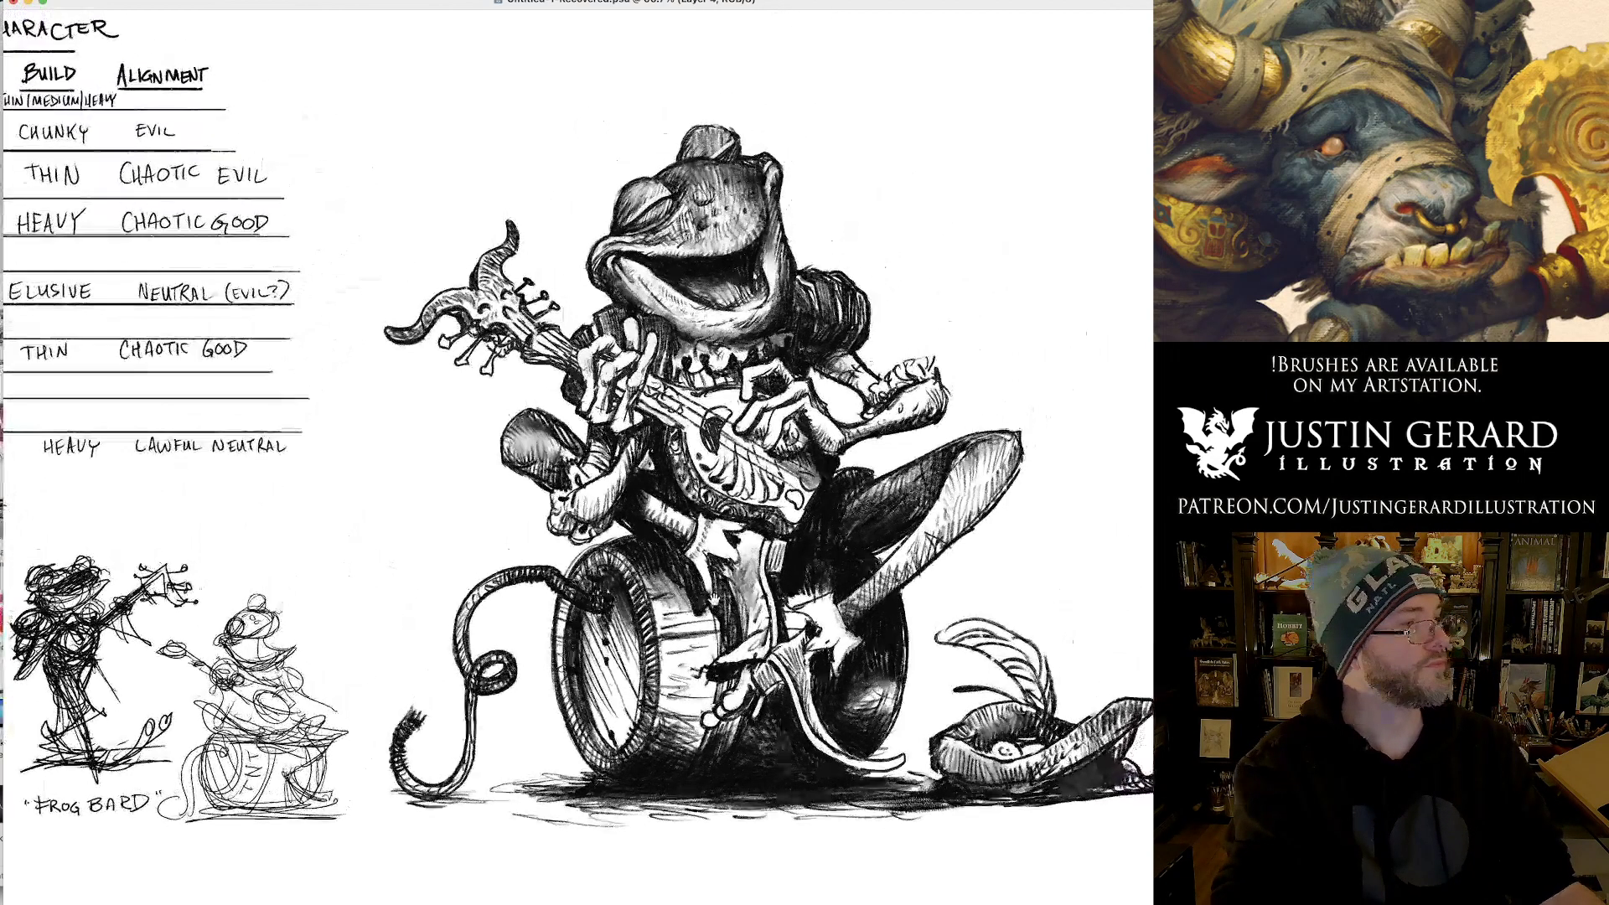
pyautogui.press('super+minus')
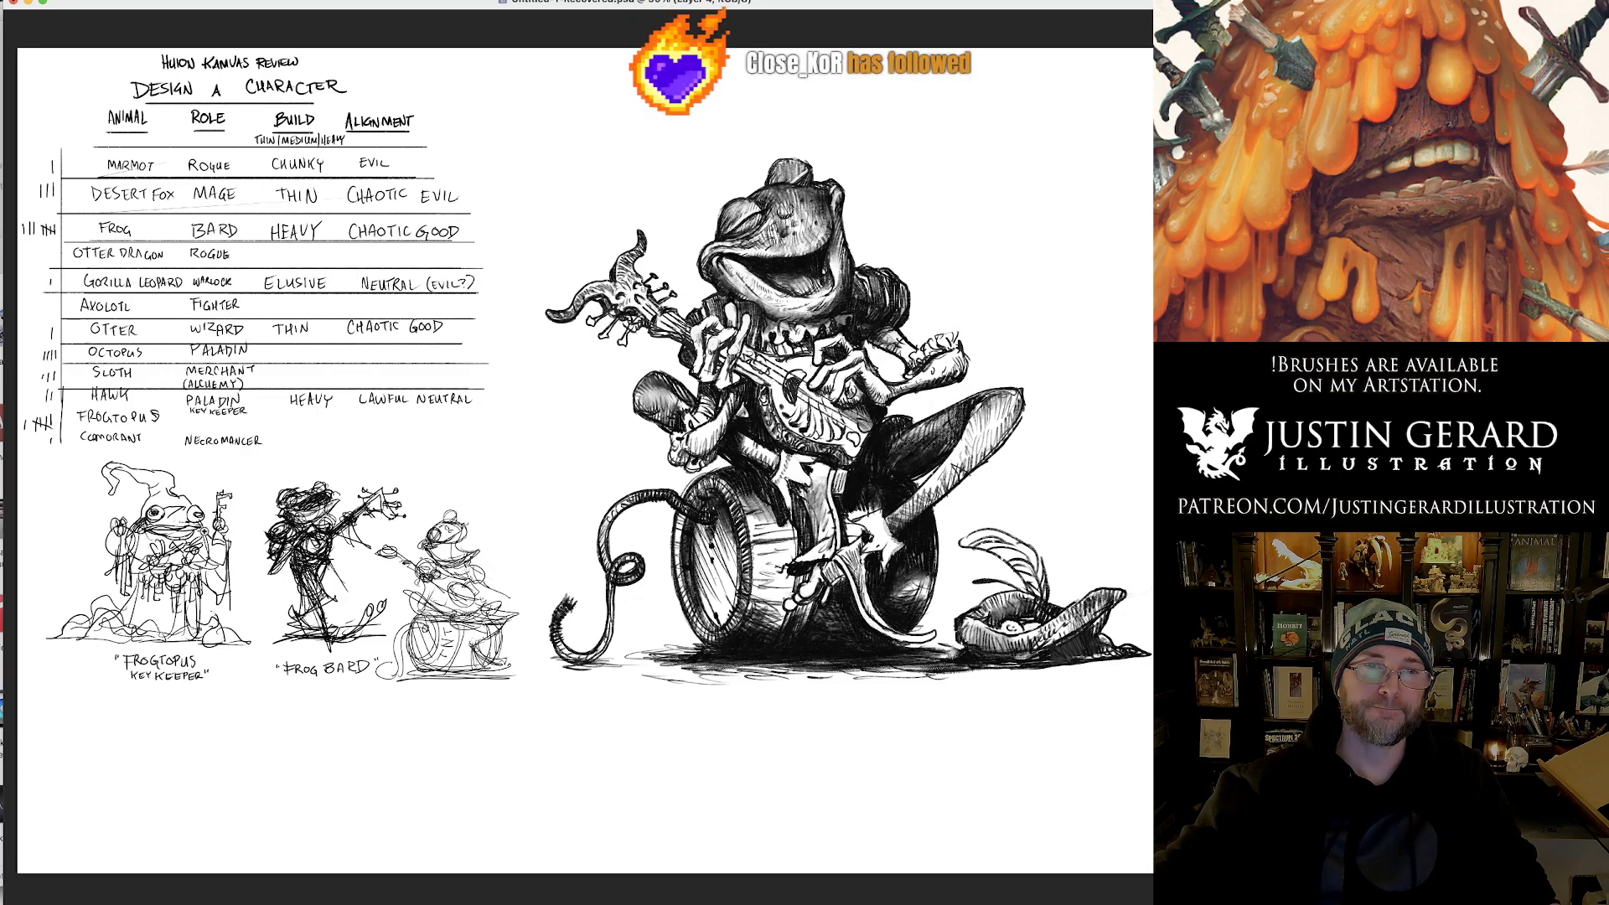
# Examine the Frogtopus Key Keeper and Frog Bard thumbnail sketches up close, and return to the whole page.
pyautogui.click(180, 545)
pyautogui.moveTo(172, 546)
pyautogui.mouseDown()
pyautogui.moveTo(310, 568)
pyautogui.moveTo(305, 543)
pyautogui.moveTo(503, 421)
pyautogui.mouseUp()
pyautogui.click(213, 564)
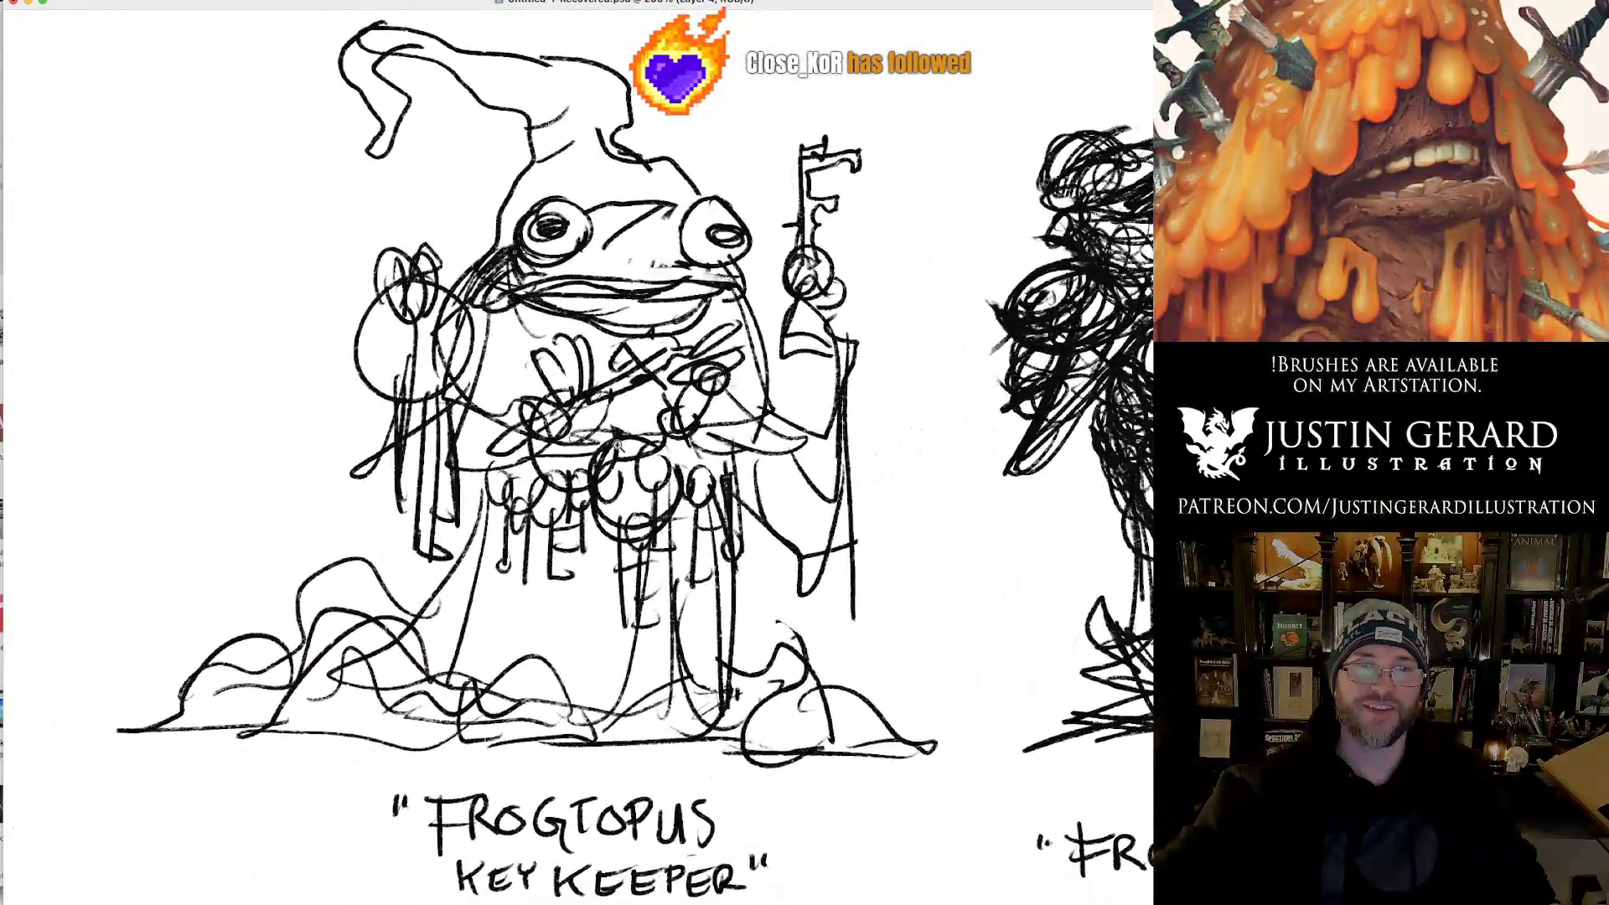
pyautogui.moveTo(673, 456); pyautogui.dragTo(655, 461)
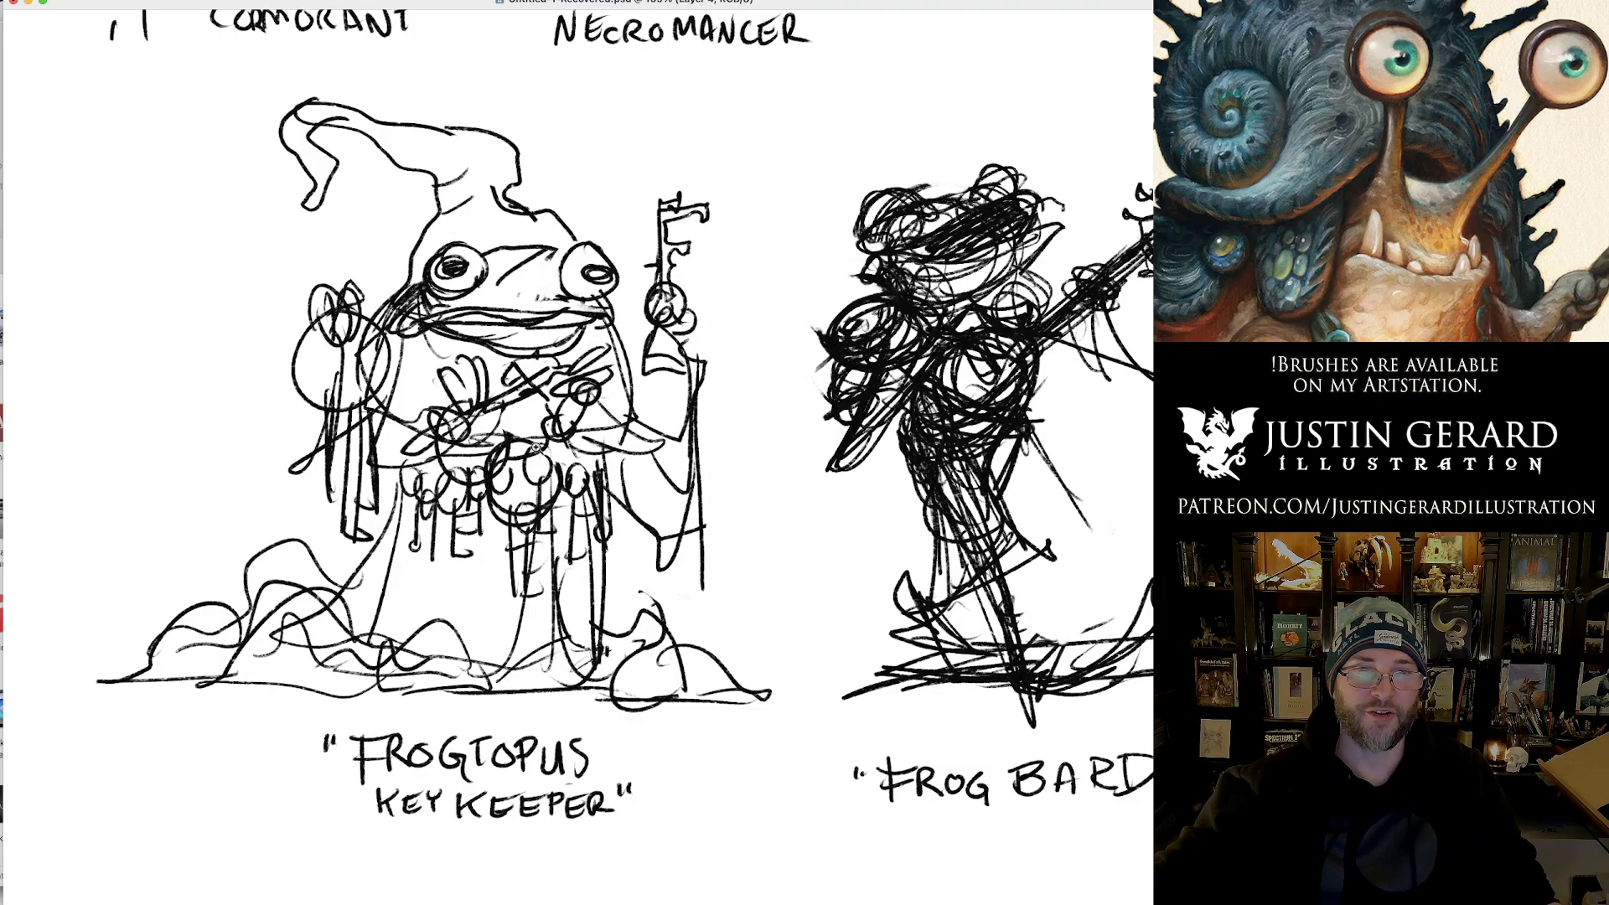
pyautogui.keyDown('alt'); pyautogui.click(556, 512); pyautogui.keyUp('alt')
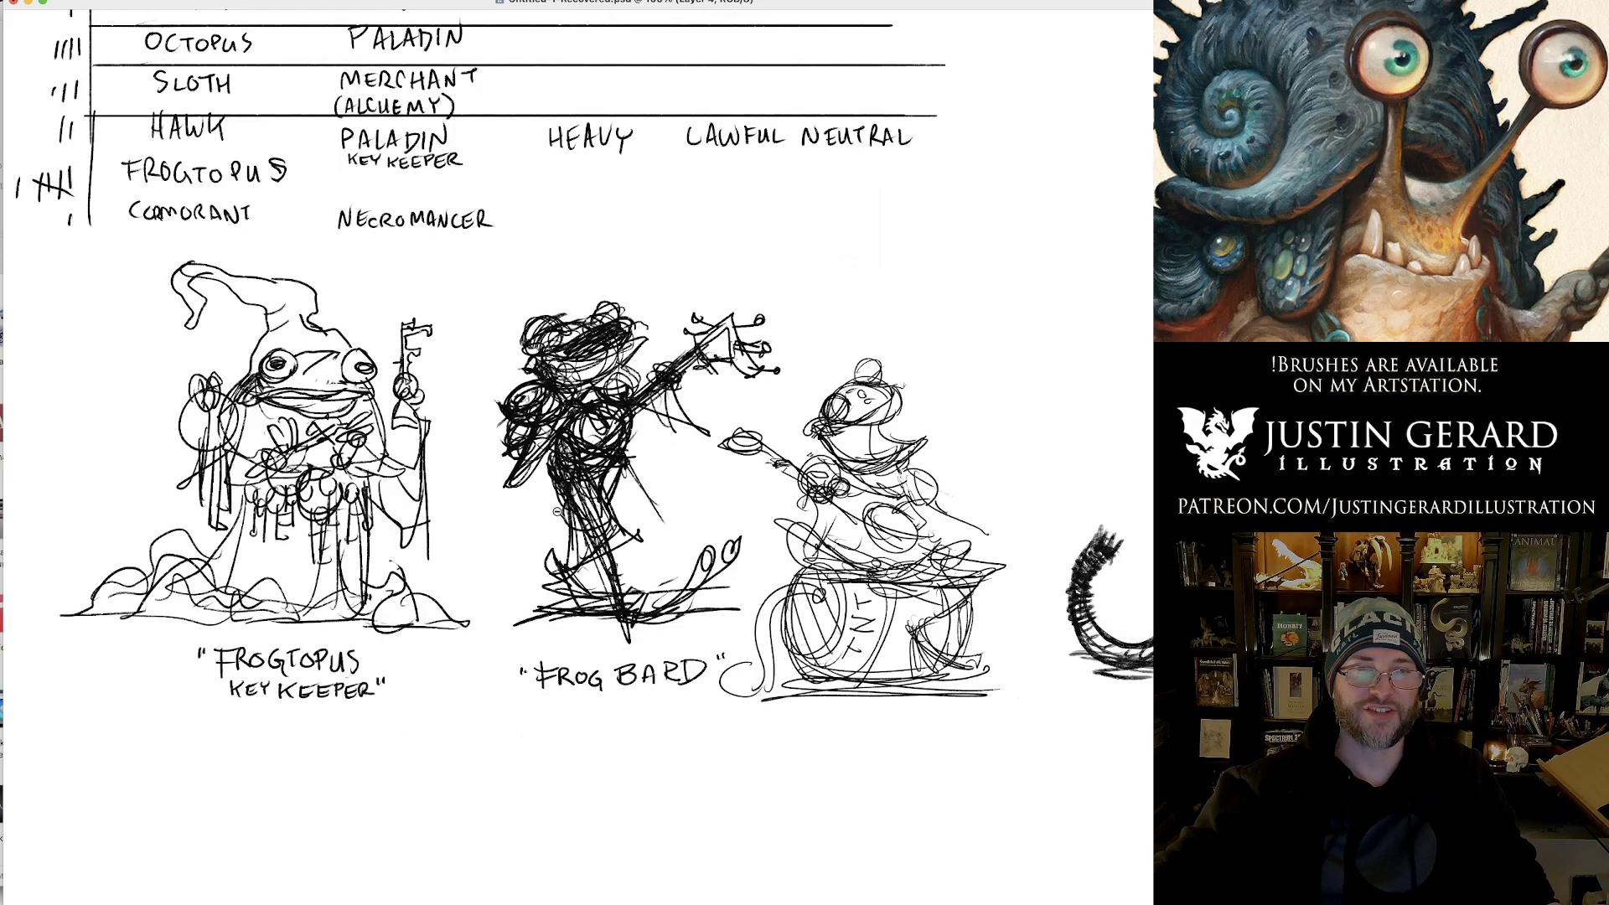
pyautogui.press('super+minus')
pyautogui.press('super+minus')
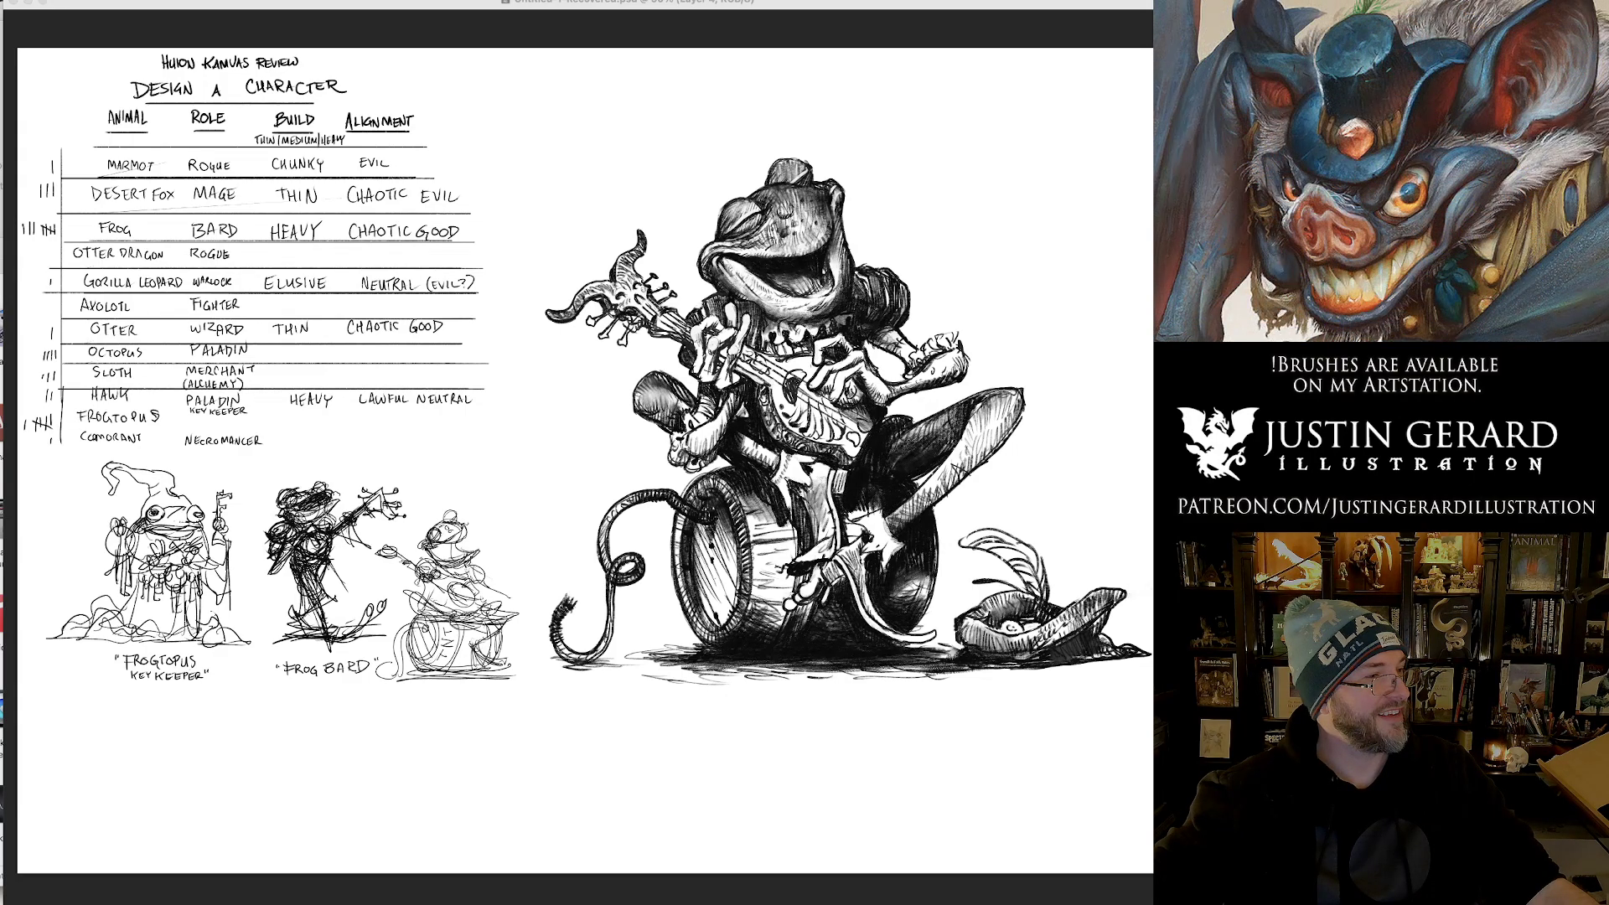
# Switch to Discord to view the hooded frog bard pencil sketch in lets-draw-monsters, and return to the character drawing in Photoshop.
pyautogui.moveTo(0, 201)
pyautogui.mouseDown()
pyautogui.moveTo(0, 168)
pyautogui.moveTo(633, 59)
pyautogui.moveTo(642, 82)
pyautogui.mouseUp()
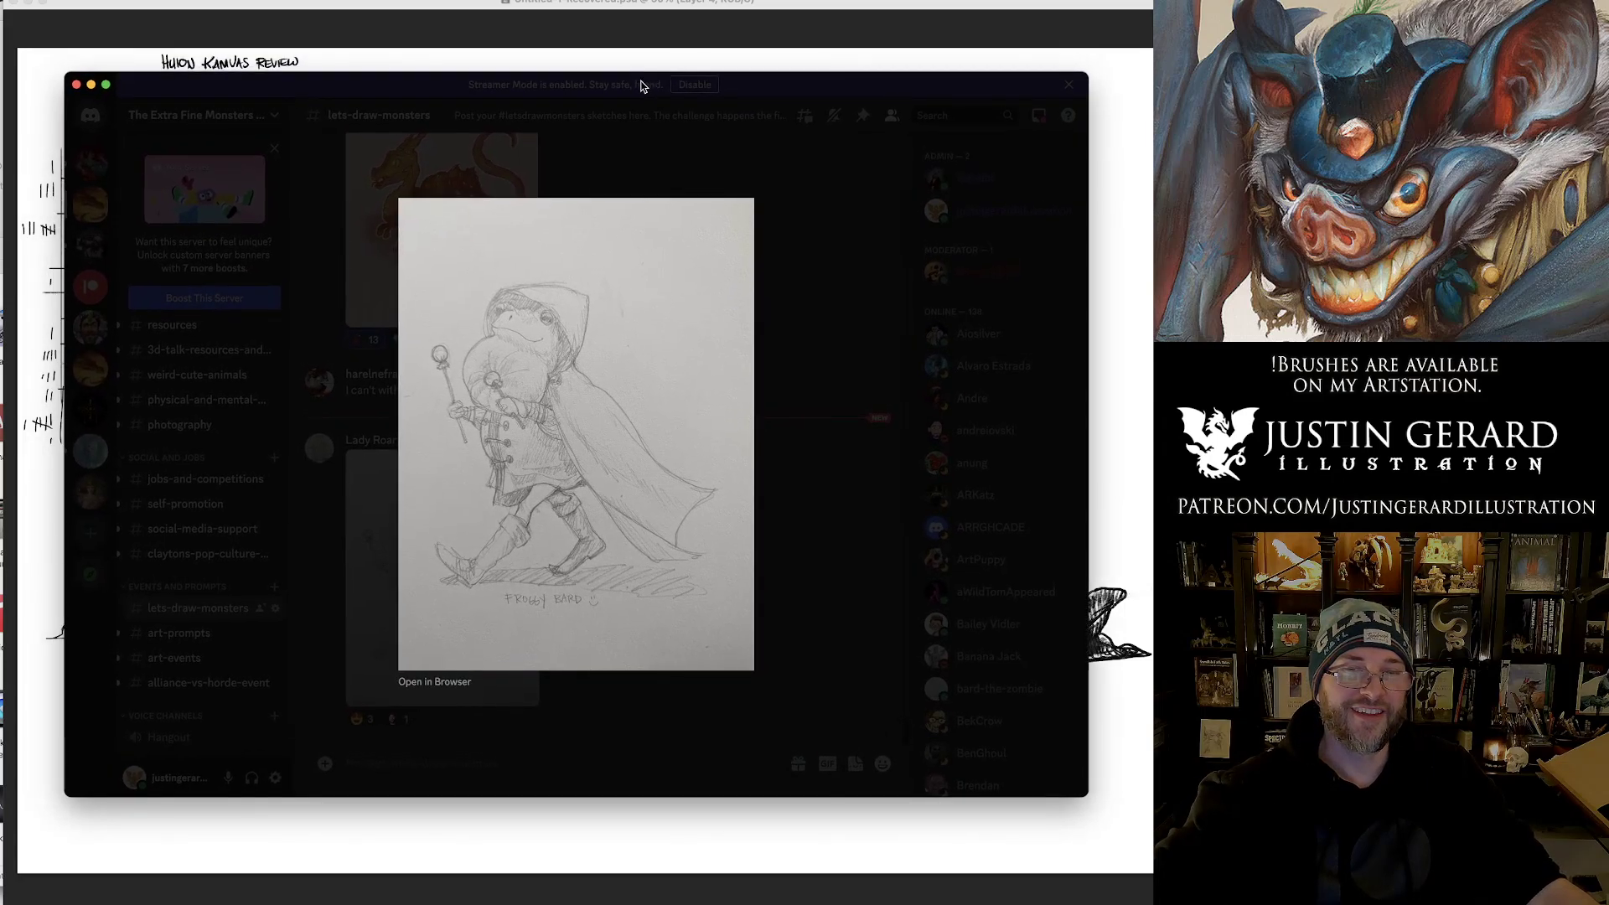
pyautogui.click(642, 86)
pyautogui.click(437, 625)
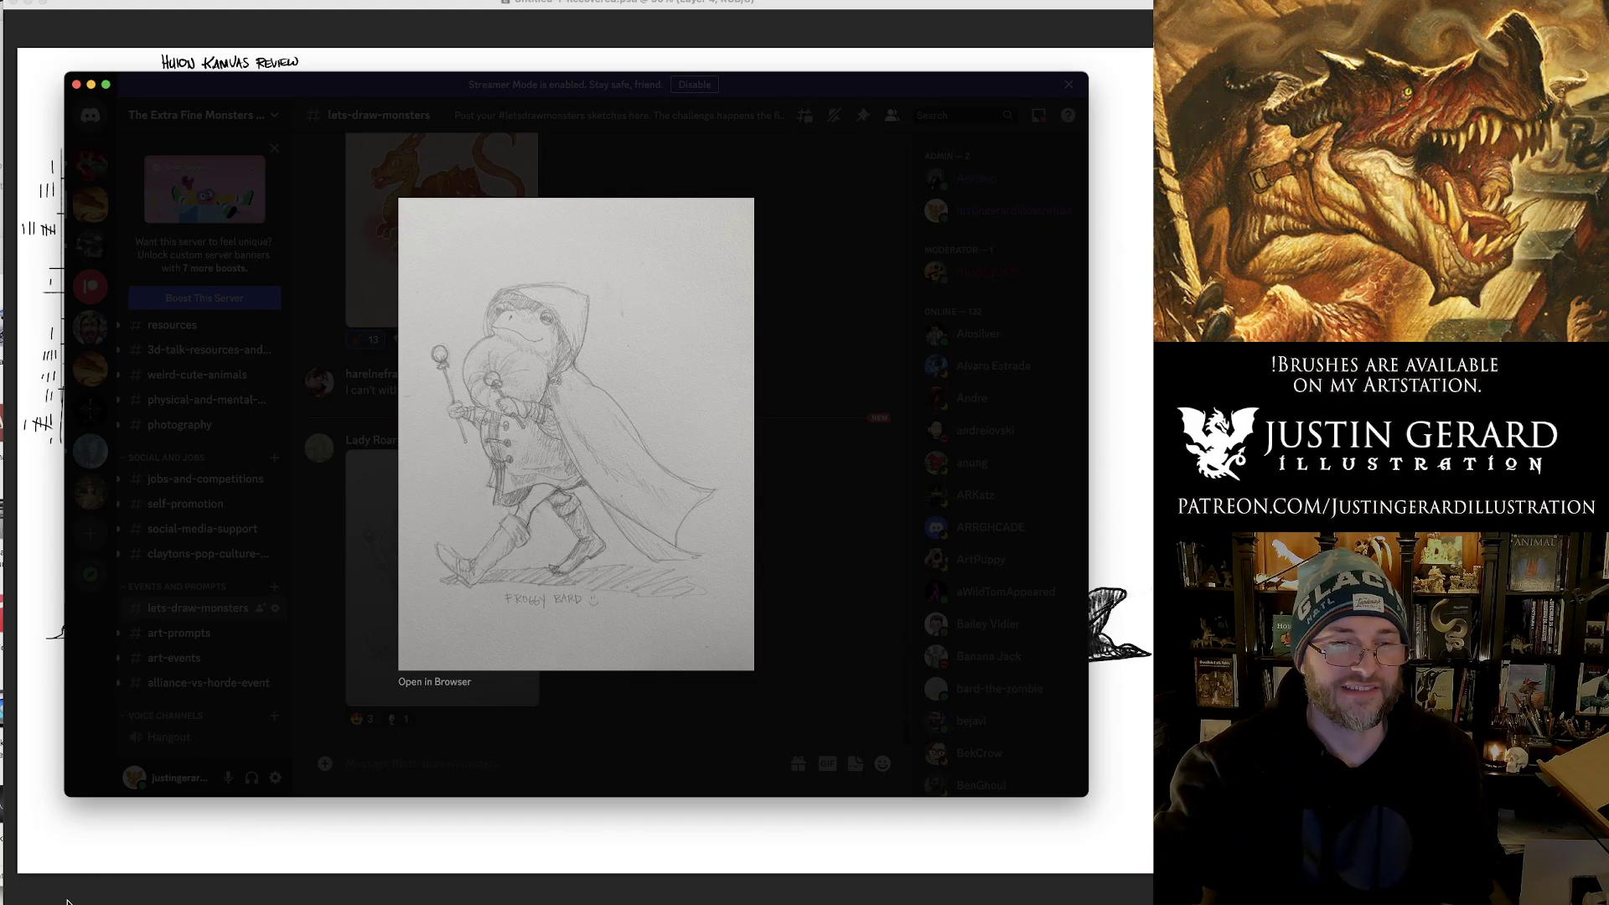
pyautogui.click(168, 903)
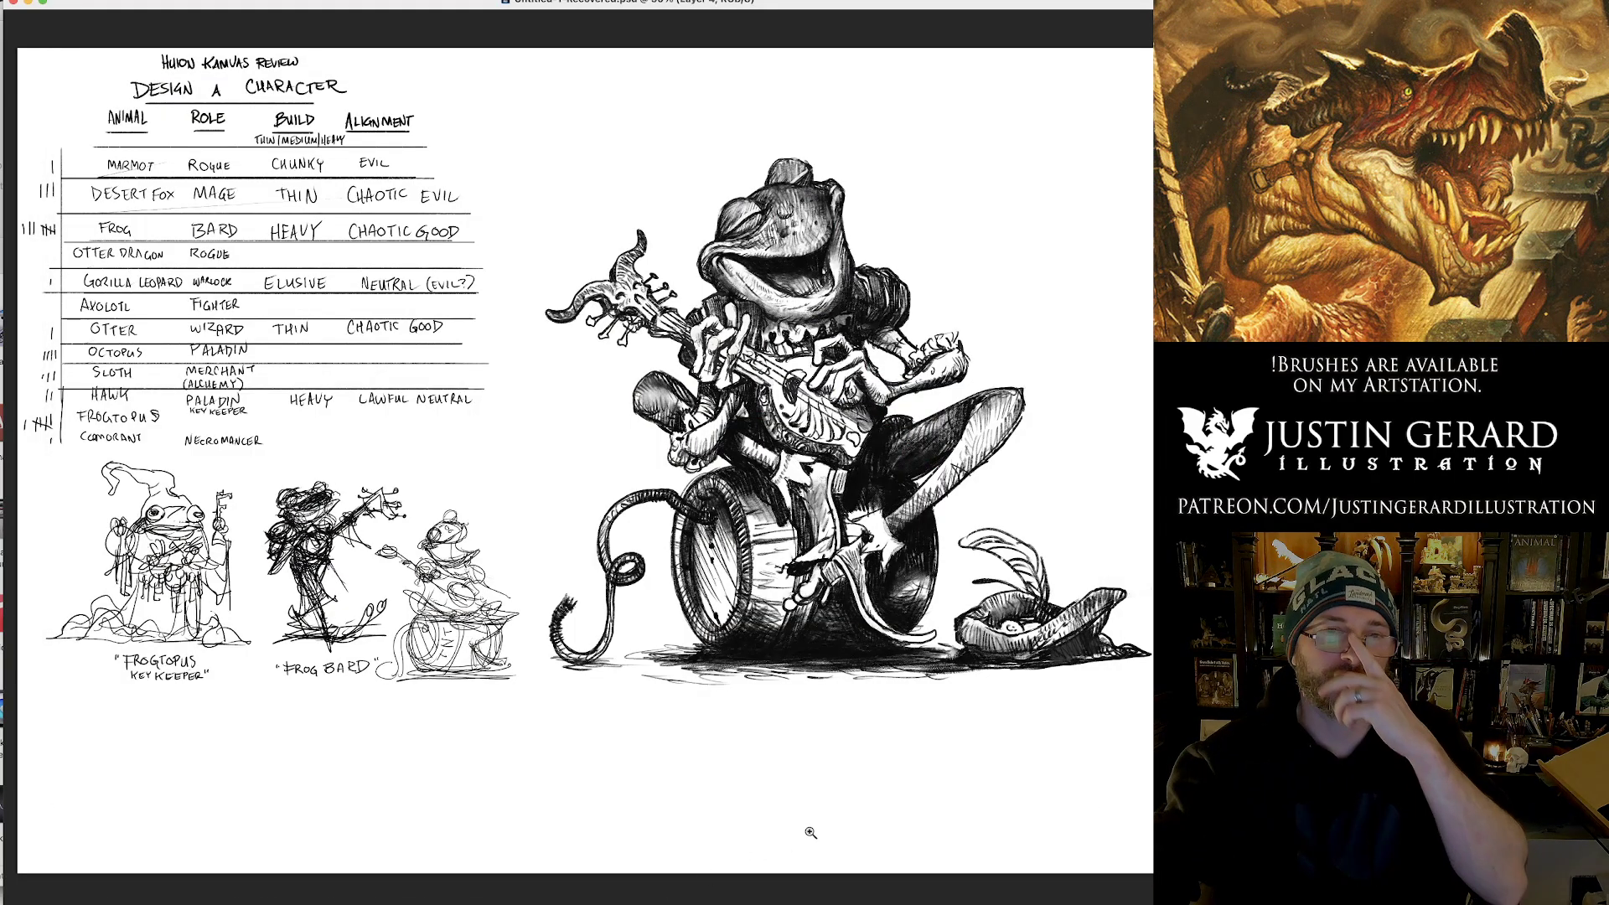